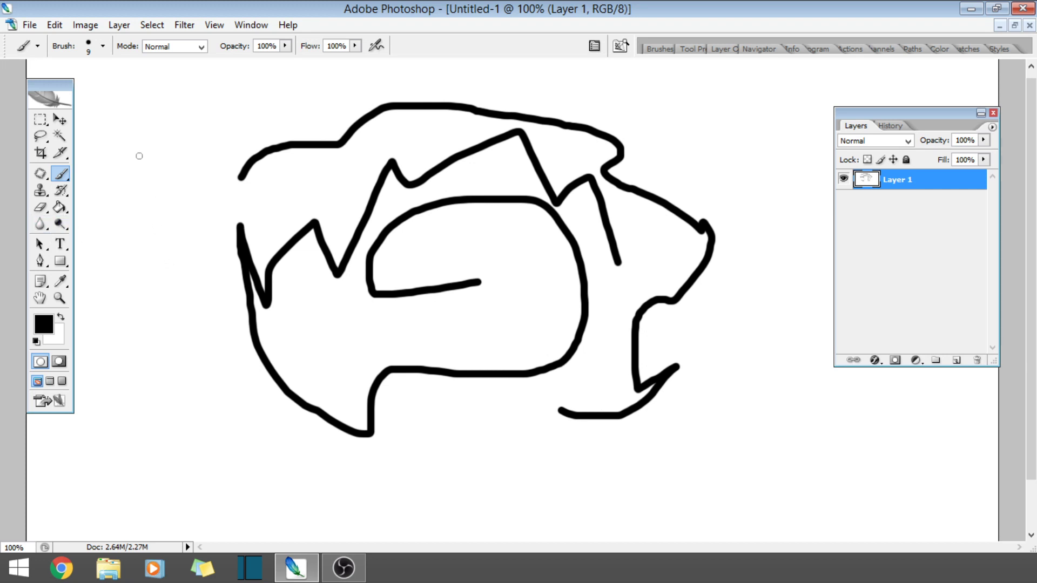
- Undo the black scribbled brush strokes with Undo and Step Backward until the canvas is blank
{"action": "left_click", "coordinate": [54, 25]}
{"action": "left_click", "coordinate": [52, 42]}
{"action": "left_click", "coordinate": [53, 25]}
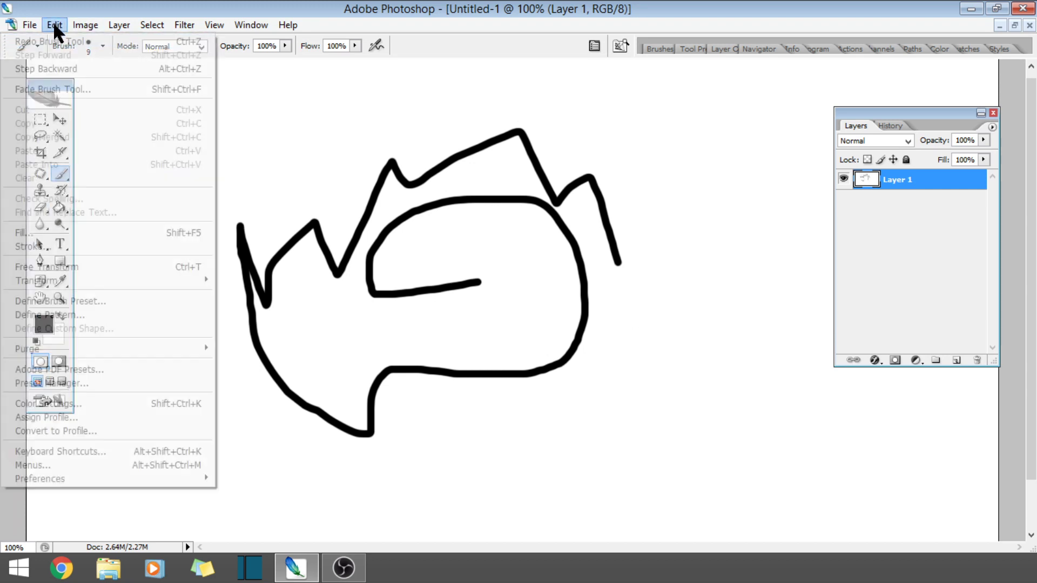
{"action": "left_click", "coordinate": [57, 68]}
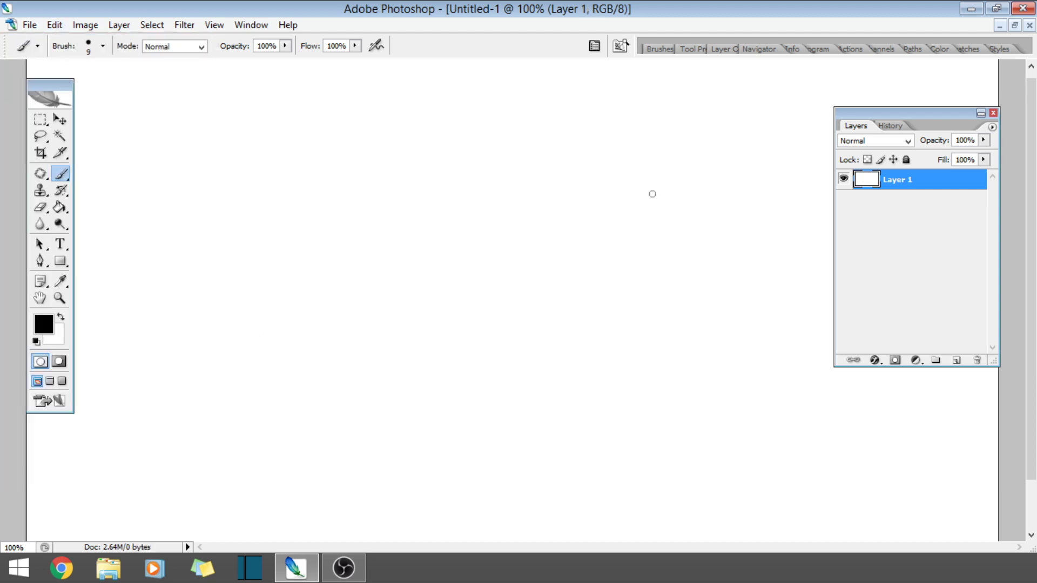
- Add Layer 2, pick bright cyan (hue 186) as foreground colour, and set brush opacity to 56%
{"action": "left_click", "coordinate": [957, 360]}
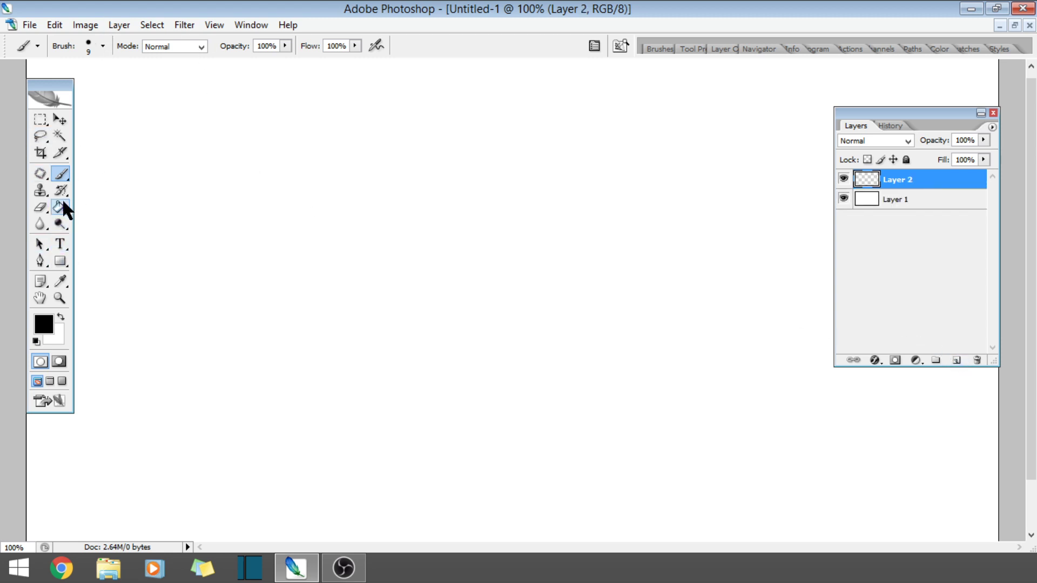
{"action": "left_click", "coordinate": [53, 322]}
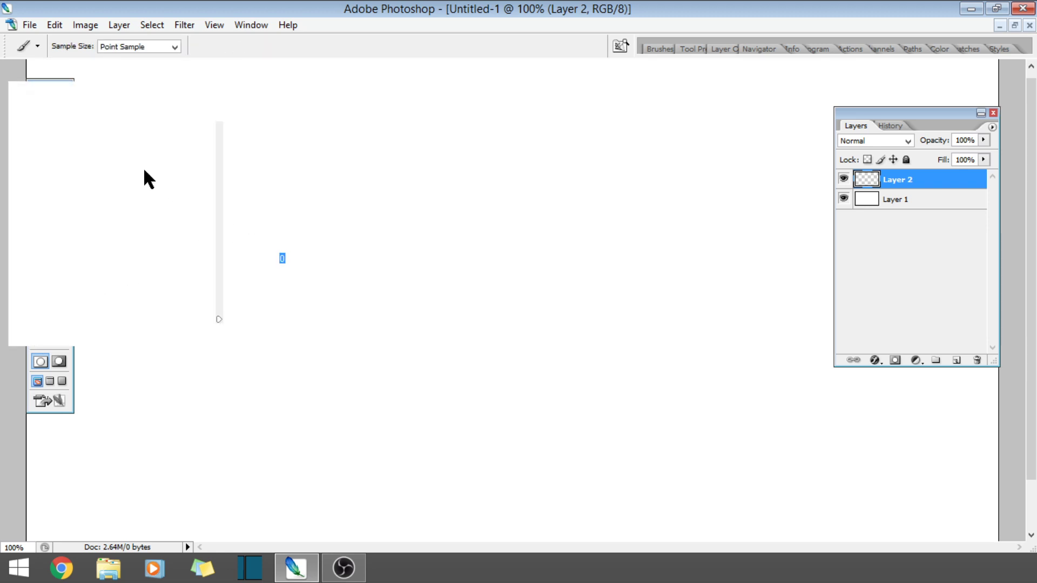
{"action": "left_click", "coordinate": [234, 219]}
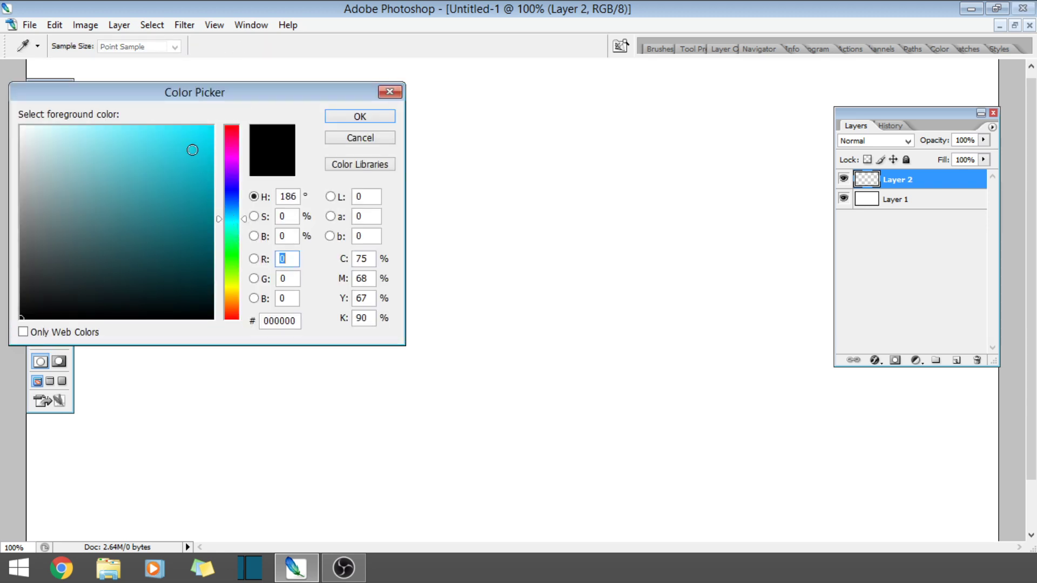
{"action": "left_click_drag", "start_coordinate": [193, 149], "coordinate": [205, 110]}
{"action": "left_click", "coordinate": [360, 117]}
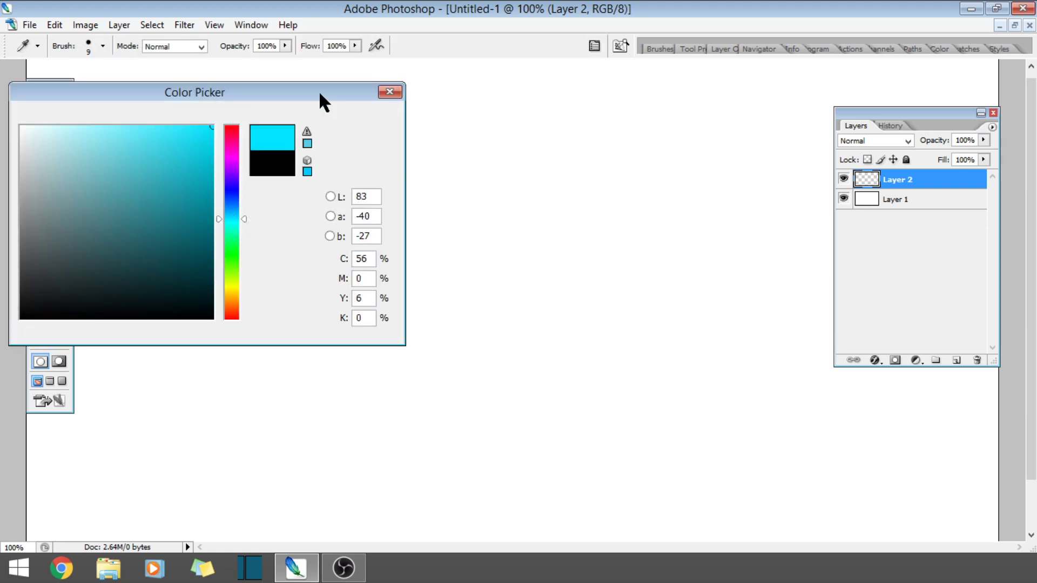
{"action": "left_click", "coordinate": [284, 46]}
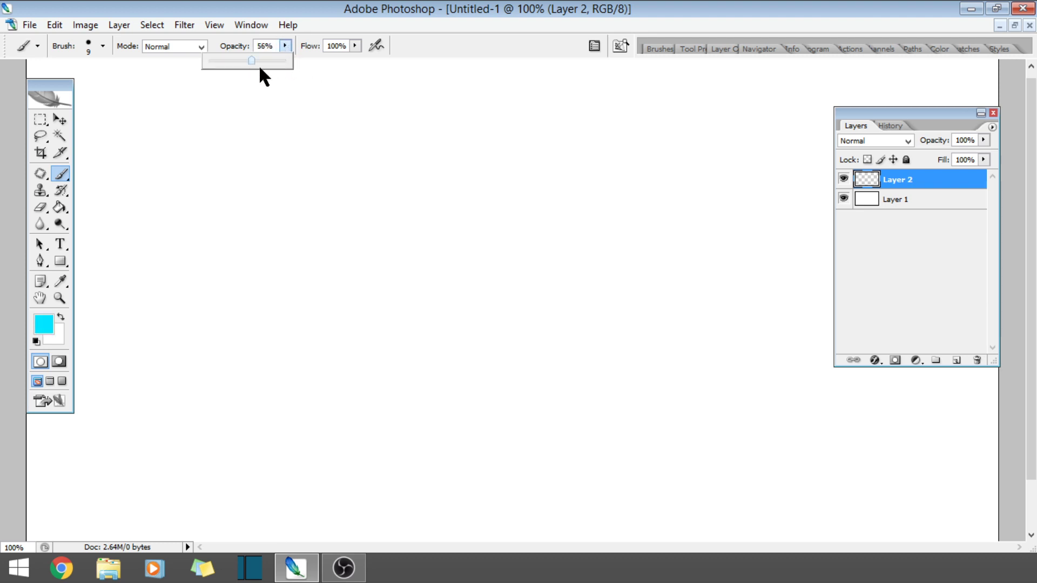
{"action": "left_click_drag", "start_coordinate": [1031, 102], "coordinate": [1015, 153]}
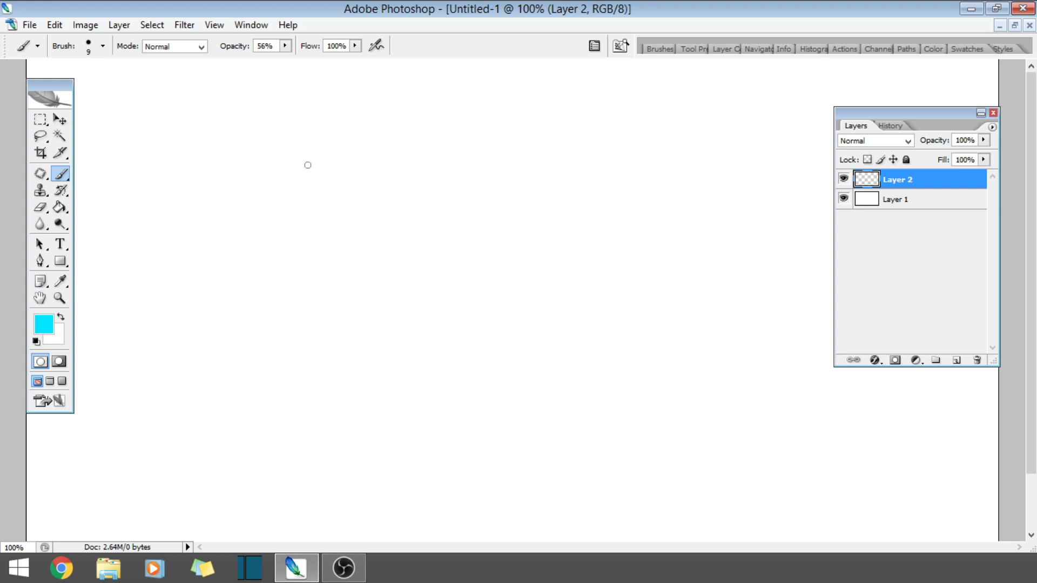
- Sketch the rough round head outline in cyan on Layer 2
{"action": "left_click_drag", "start_coordinate": [320, 301], "coordinate": [389, 197]}
{"action": "left_click_drag", "start_coordinate": [383, 195], "coordinate": [296, 297]}
{"action": "left_click_drag", "start_coordinate": [332, 216], "coordinate": [445, 243]}
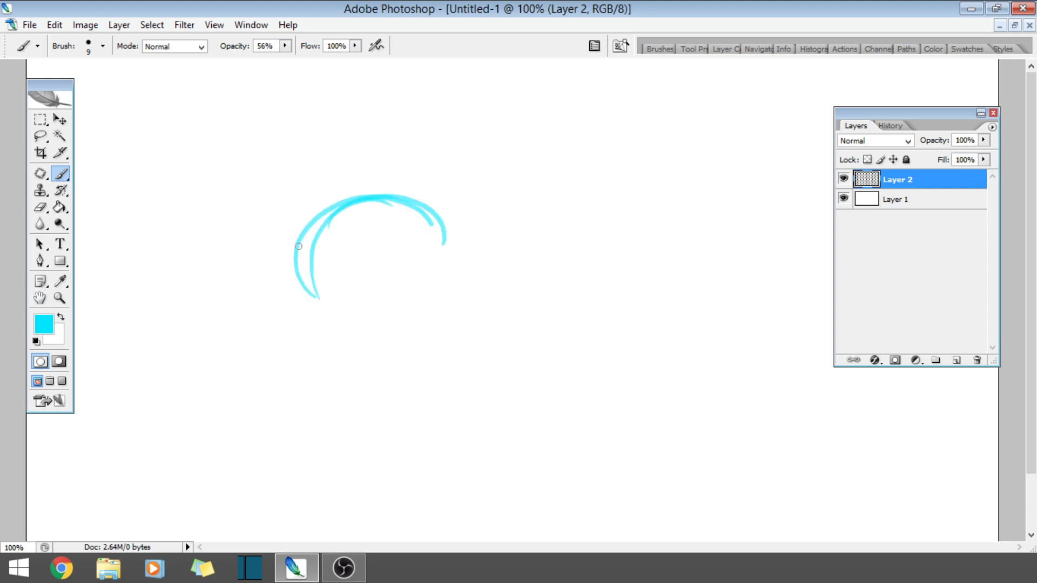
{"action": "left_click_drag", "start_coordinate": [300, 249], "coordinate": [316, 299]}
{"action": "left_click_drag", "start_coordinate": [296, 252], "coordinate": [273, 308]}
{"action": "mouse_move", "coordinate": [268, 268]}
{"action": "left_mouse_down"}
{"action": "mouse_move", "coordinate": [364, 327]}
{"action": "mouse_move", "coordinate": [408, 324]}
{"action": "left_mouse_up"}
{"action": "left_click_drag", "start_coordinate": [372, 311], "coordinate": [451, 281]}
{"action": "left_click_drag", "start_coordinate": [468, 232], "coordinate": [427, 346]}
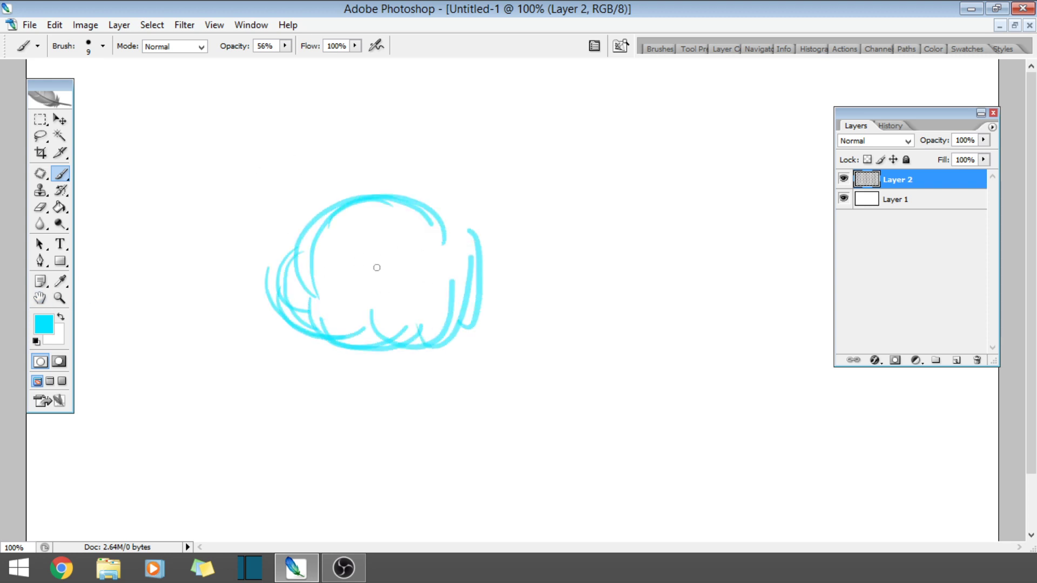
{"action": "left_click_drag", "start_coordinate": [294, 227], "coordinate": [324, 335]}
{"action": "left_click_drag", "start_coordinate": [284, 253], "coordinate": [332, 340]}
{"action": "left_click_drag", "start_coordinate": [302, 226], "coordinate": [416, 221]}
{"action": "left_click_drag", "start_coordinate": [285, 256], "coordinate": [353, 302]}
{"action": "left_click_drag", "start_coordinate": [283, 263], "coordinate": [431, 263]}
{"action": "left_click_drag", "start_coordinate": [334, 261], "coordinate": [478, 262]}
{"action": "left_click_drag", "start_coordinate": [394, 205], "coordinate": [461, 273]}
{"action": "left_click_drag", "start_coordinate": [415, 196], "coordinate": [459, 296]}
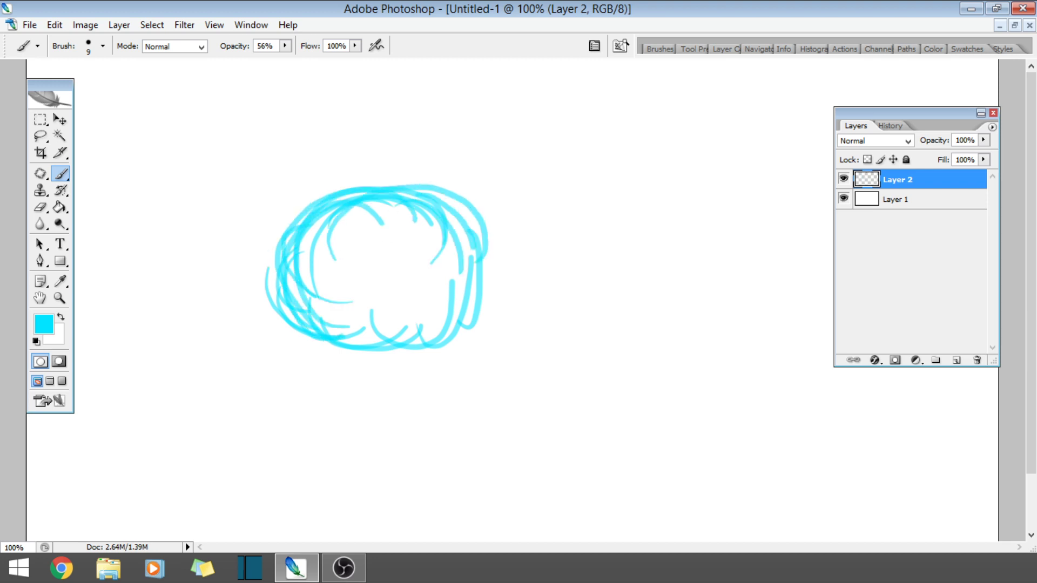
{"action": "left_click_drag", "start_coordinate": [310, 298], "coordinate": [365, 353]}
{"action": "mouse_move", "coordinate": [289, 323]}
{"action": "left_mouse_down"}
{"action": "mouse_move", "coordinate": [378, 356]}
{"action": "mouse_move", "coordinate": [410, 313]}
{"action": "left_mouse_up"}
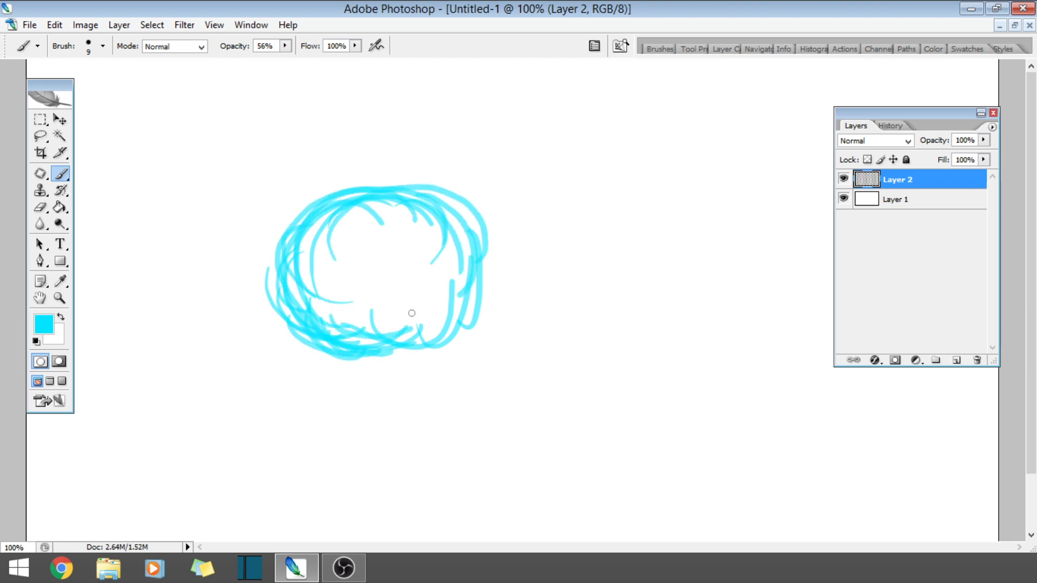
{"action": "mouse_move", "coordinate": [341, 345]}
{"action": "left_mouse_down"}
{"action": "mouse_move", "coordinate": [423, 321]}
{"action": "mouse_move", "coordinate": [317, 336]}
{"action": "mouse_move", "coordinate": [454, 309]}
{"action": "mouse_move", "coordinate": [454, 318]}
{"action": "mouse_move", "coordinate": [464, 235]}
{"action": "left_mouse_up"}
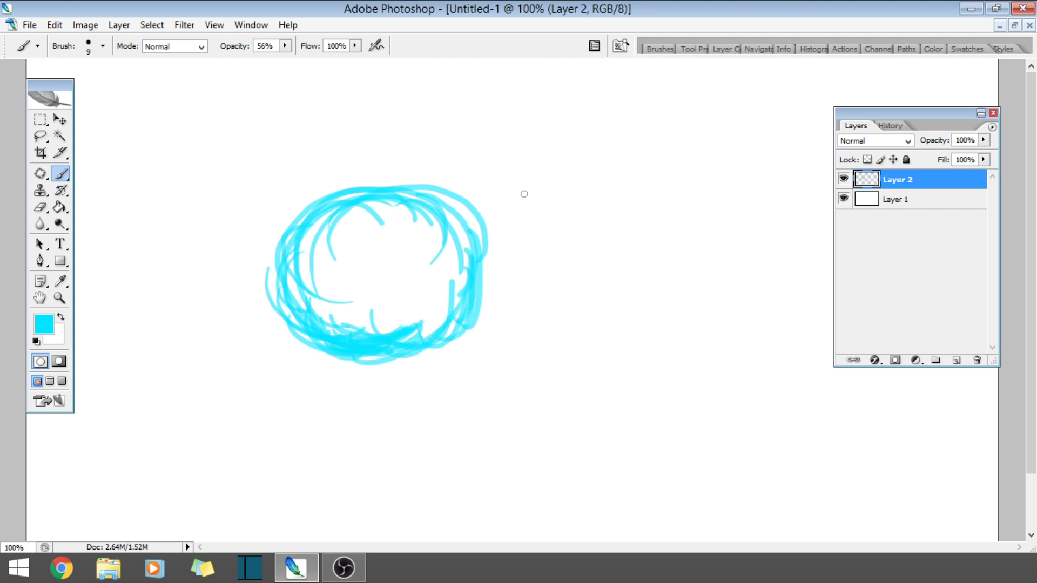
{"action": "mouse_move", "coordinate": [1032, 104]}
{"action": "left_mouse_down"}
{"action": "mouse_move", "coordinate": [1031, 144]}
{"action": "mouse_move", "coordinate": [1032, 116]}
{"action": "left_mouse_up"}
- Draw vertical and horizontal guide lines crossing through the head
{"action": "left_click_drag", "start_coordinate": [391, 129], "coordinate": [332, 270]}
{"action": "mouse_move", "coordinate": [382, 145]}
{"action": "left_mouse_down"}
{"action": "mouse_move", "coordinate": [344, 311]}
{"action": "mouse_move", "coordinate": [342, 395]}
{"action": "left_mouse_up"}
{"action": "left_click_drag", "start_coordinate": [348, 289], "coordinate": [384, 477]}
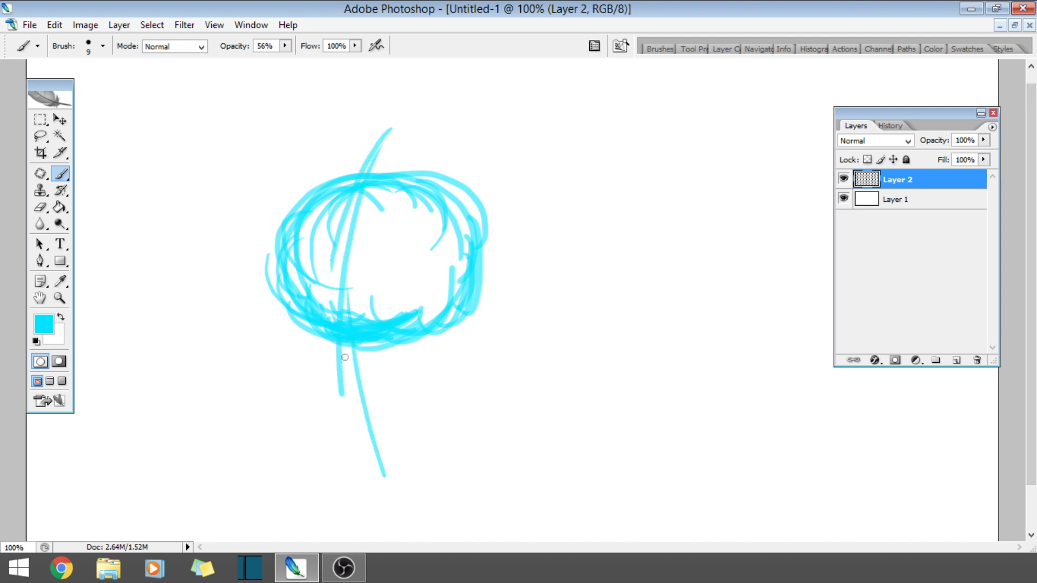
{"action": "left_click_drag", "start_coordinate": [345, 367], "coordinate": [361, 471]}
{"action": "left_click_drag", "start_coordinate": [206, 252], "coordinate": [393, 275]}
{"action": "left_click_drag", "start_coordinate": [207, 271], "coordinate": [470, 264]}
{"action": "left_click_drag", "start_coordinate": [411, 294], "coordinate": [563, 236]}
- Rough in the left face side, the chin curve and the jaw on both sides
{"action": "mouse_move", "coordinate": [278, 197]}
{"action": "left_mouse_down"}
{"action": "mouse_move", "coordinate": [263, 230]}
{"action": "mouse_move", "coordinate": [280, 273]}
{"action": "left_mouse_up"}
{"action": "left_click_drag", "start_coordinate": [267, 230], "coordinate": [273, 351]}
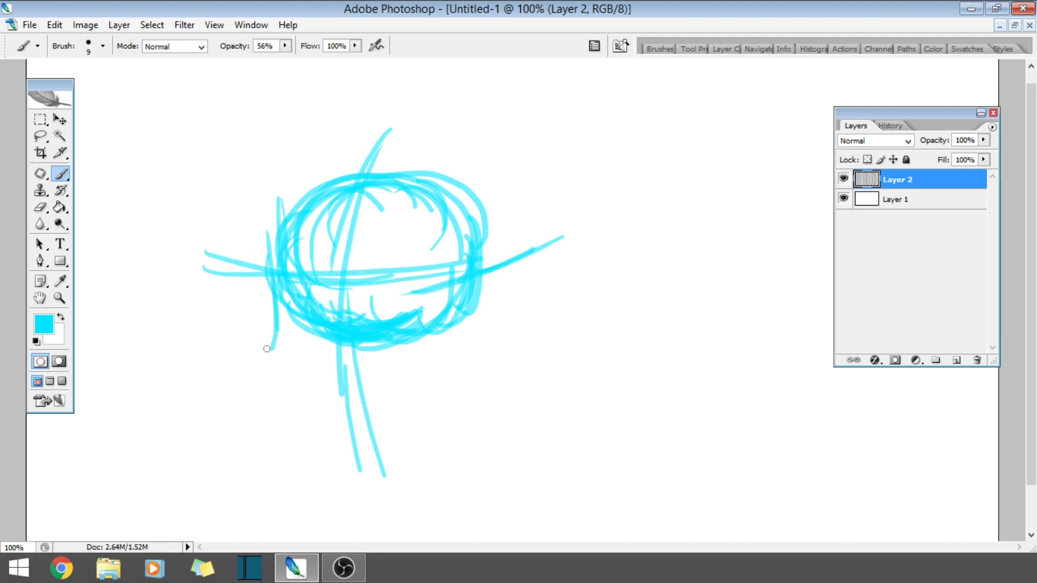
{"action": "mouse_move", "coordinate": [278, 300]}
{"action": "left_mouse_down"}
{"action": "mouse_move", "coordinate": [316, 405]}
{"action": "mouse_move", "coordinate": [368, 425]}
{"action": "left_mouse_up"}
{"action": "mouse_move", "coordinate": [311, 389]}
{"action": "left_mouse_down"}
{"action": "mouse_move", "coordinate": [413, 413]}
{"action": "mouse_move", "coordinate": [461, 366]}
{"action": "mouse_move", "coordinate": [453, 382]}
{"action": "left_mouse_up"}
{"action": "mouse_move", "coordinate": [475, 323]}
{"action": "left_mouse_down"}
{"action": "mouse_move", "coordinate": [437, 391]}
{"action": "mouse_move", "coordinate": [464, 384]}
{"action": "left_mouse_up"}
{"action": "left_click_drag", "start_coordinate": [484, 274], "coordinate": [466, 363]}
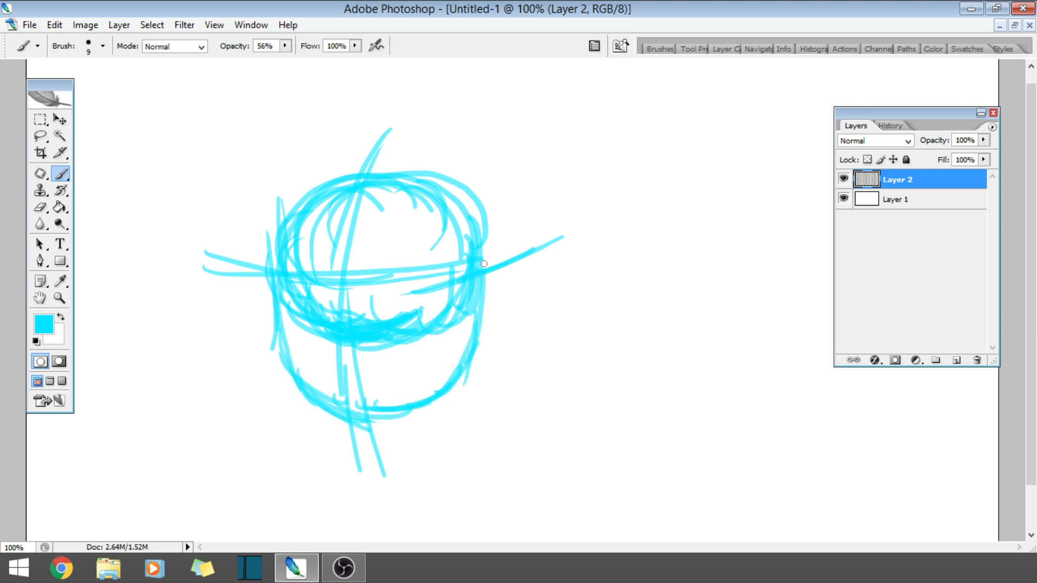
{"action": "left_click_drag", "start_coordinate": [482, 240], "coordinate": [481, 339]}
{"action": "left_click_drag", "start_coordinate": [485, 259], "coordinate": [481, 339]}
{"action": "mouse_move", "coordinate": [276, 326]}
{"action": "left_mouse_down"}
{"action": "mouse_move", "coordinate": [315, 397]}
{"action": "mouse_move", "coordinate": [280, 295]}
{"action": "left_mouse_up"}
{"action": "left_click_drag", "start_coordinate": [295, 374], "coordinate": [284, 277]}
{"action": "left_click_drag", "start_coordinate": [280, 360], "coordinate": [280, 189]}
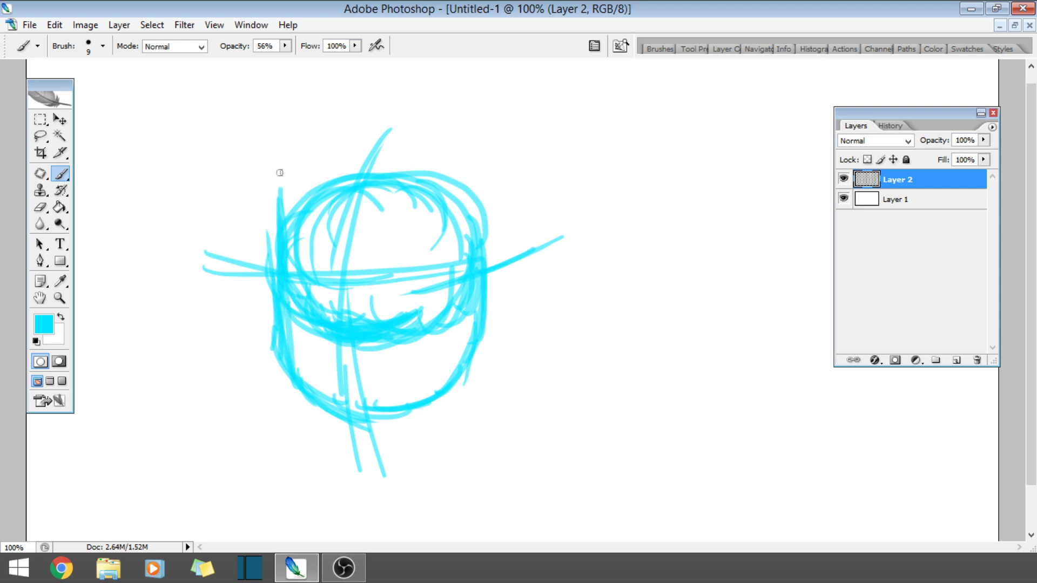
{"action": "left_click_drag", "start_coordinate": [469, 303], "coordinate": [488, 346]}
- Sketch a pointed ear on the right side of the head
{"action": "left_click_drag", "start_coordinate": [470, 282], "coordinate": [488, 350]}
{"action": "left_click_drag", "start_coordinate": [479, 256], "coordinate": [510, 248]}
{"action": "mouse_move", "coordinate": [484, 248]}
{"action": "left_mouse_down"}
{"action": "mouse_move", "coordinate": [513, 234]}
{"action": "mouse_move", "coordinate": [514, 291]}
{"action": "left_mouse_up"}
{"action": "mouse_move", "coordinate": [480, 316]}
{"action": "left_mouse_down"}
{"action": "mouse_move", "coordinate": [482, 339]}
{"action": "mouse_move", "coordinate": [493, 333]}
{"action": "left_mouse_up"}
{"action": "mouse_move", "coordinate": [484, 350]}
{"action": "left_mouse_down"}
{"action": "mouse_move", "coordinate": [518, 303]}
{"action": "mouse_move", "coordinate": [540, 208]}
{"action": "left_mouse_up"}
{"action": "mouse_move", "coordinate": [492, 240]}
{"action": "left_mouse_down"}
{"action": "mouse_move", "coordinate": [551, 190]}
{"action": "mouse_move", "coordinate": [520, 324]}
{"action": "left_mouse_up"}
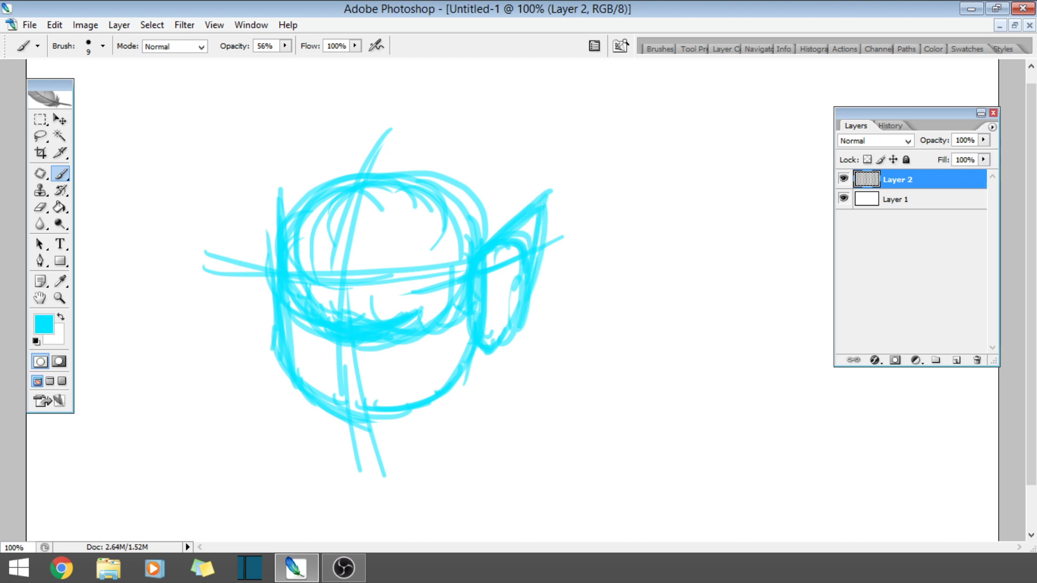
{"action": "left_click_drag", "start_coordinate": [550, 194], "coordinate": [528, 337]}
{"action": "left_click_drag", "start_coordinate": [486, 243], "coordinate": [546, 199]}
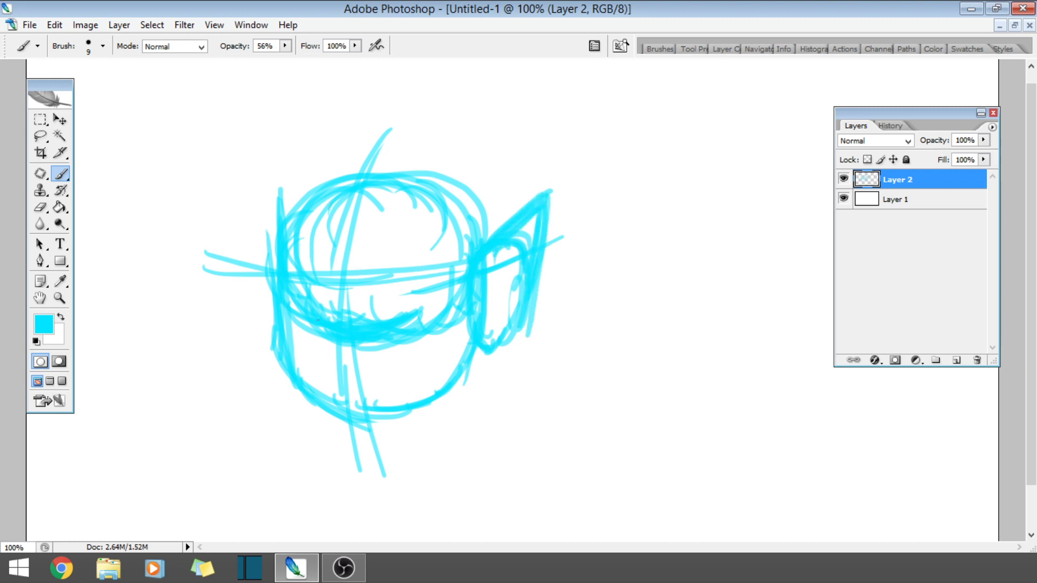
- Add the left cheek line and horizontal lines across the middle of the face
{"action": "mouse_move", "coordinate": [323, 315]}
{"action": "left_mouse_down"}
{"action": "mouse_move", "coordinate": [316, 368]}
{"action": "mouse_move", "coordinate": [343, 375]}
{"action": "left_mouse_up"}
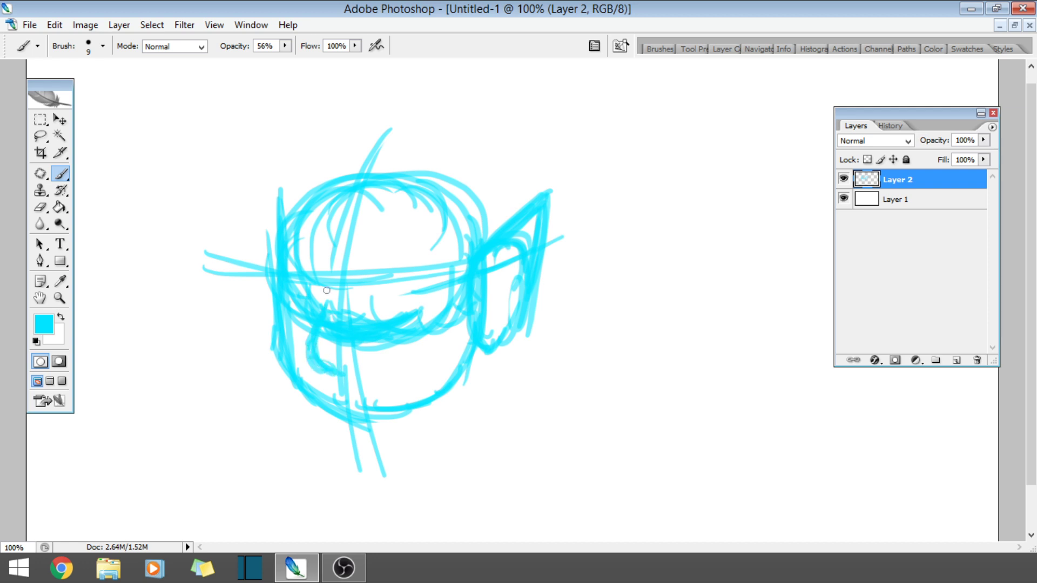
{"action": "mouse_move", "coordinate": [327, 292]}
{"action": "left_mouse_down"}
{"action": "mouse_move", "coordinate": [327, 330]}
{"action": "mouse_move", "coordinate": [448, 300]}
{"action": "left_mouse_up"}
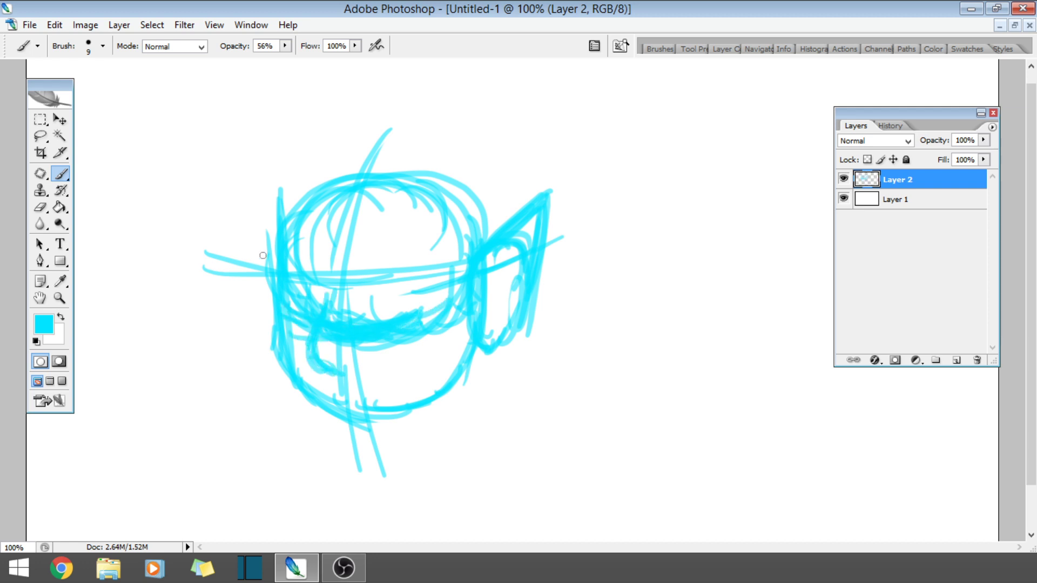
{"action": "left_click_drag", "start_coordinate": [243, 252], "coordinate": [397, 270]}
{"action": "left_click_drag", "start_coordinate": [322, 248], "coordinate": [472, 246]}
- Draw the neck lines below the head with strokes at its base
{"action": "scroll", "coordinate": [369, 340], "scroll_direction": "down", "scroll_amount": 2}
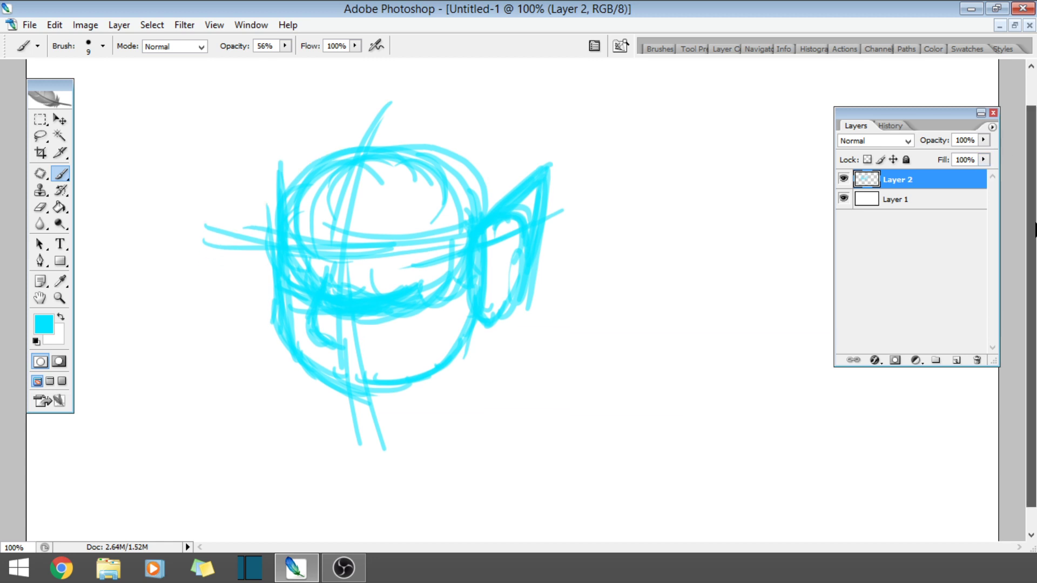
{"action": "left_click_drag", "start_coordinate": [486, 305], "coordinate": [492, 392]}
{"action": "left_click_drag", "start_coordinate": [503, 296], "coordinate": [508, 400]}
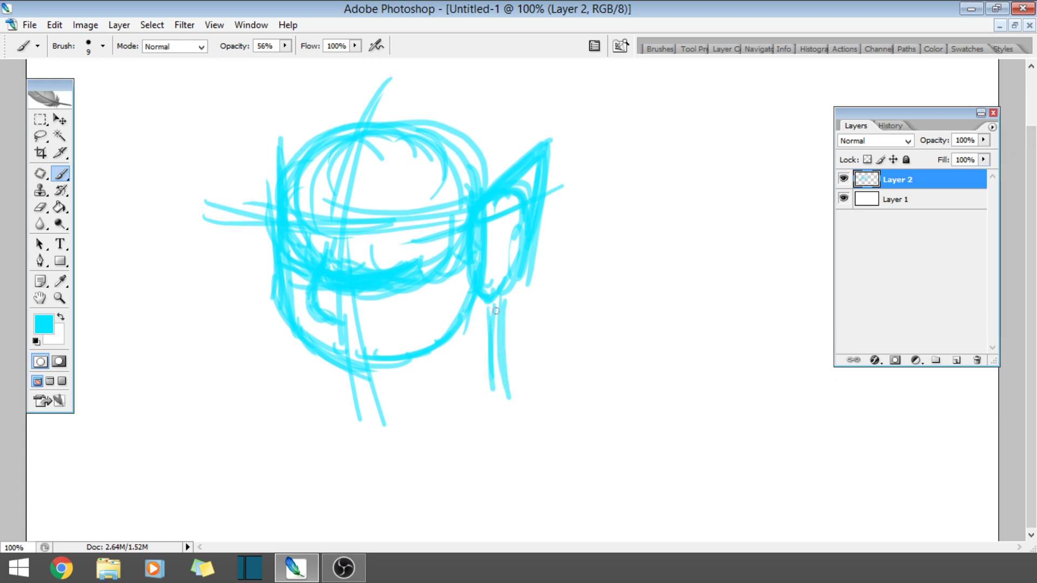
{"action": "left_click_drag", "start_coordinate": [398, 364], "coordinate": [386, 428]}
{"action": "left_click_drag", "start_coordinate": [384, 362], "coordinate": [377, 429]}
{"action": "left_click_drag", "start_coordinate": [379, 381], "coordinate": [375, 432]}
{"action": "mouse_move", "coordinate": [267, 409]}
{"action": "left_mouse_down"}
{"action": "mouse_move", "coordinate": [318, 427]}
{"action": "mouse_move", "coordinate": [403, 381]}
{"action": "mouse_move", "coordinate": [415, 400]}
{"action": "left_mouse_up"}
{"action": "left_click_drag", "start_coordinate": [523, 320], "coordinate": [532, 375]}
{"action": "left_click_drag", "start_coordinate": [520, 354], "coordinate": [540, 394]}
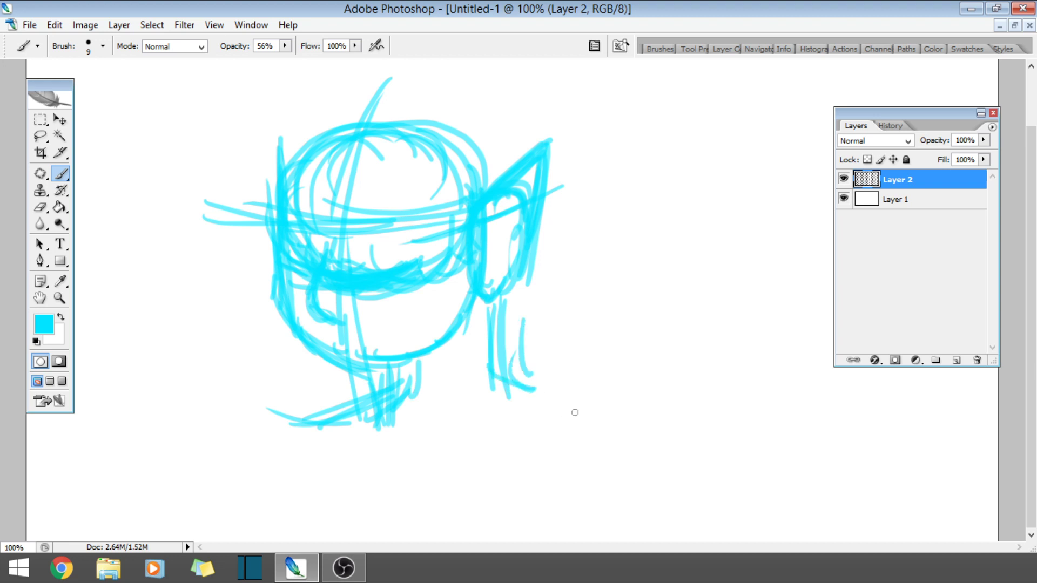
- Sweep the right and left shoulder lines outward from the neck
{"action": "left_click_drag", "start_coordinate": [493, 367], "coordinate": [627, 415]}
{"action": "left_click_drag", "start_coordinate": [553, 391], "coordinate": [650, 402]}
{"action": "left_click_drag", "start_coordinate": [507, 365], "coordinate": [623, 413]}
{"action": "left_click_drag", "start_coordinate": [548, 408], "coordinate": [666, 414]}
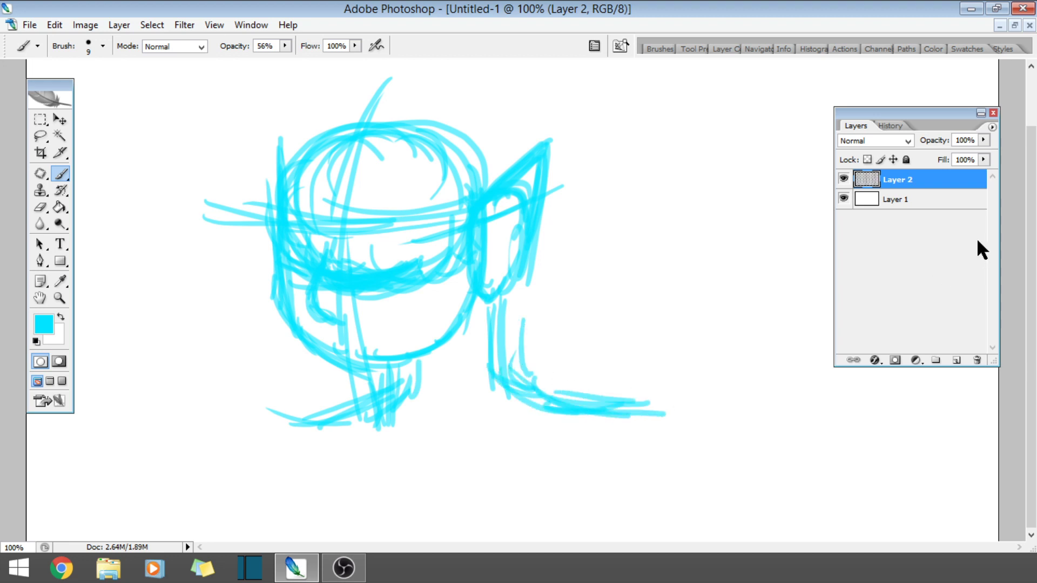
{"action": "left_click_drag", "start_coordinate": [494, 303], "coordinate": [495, 378]}
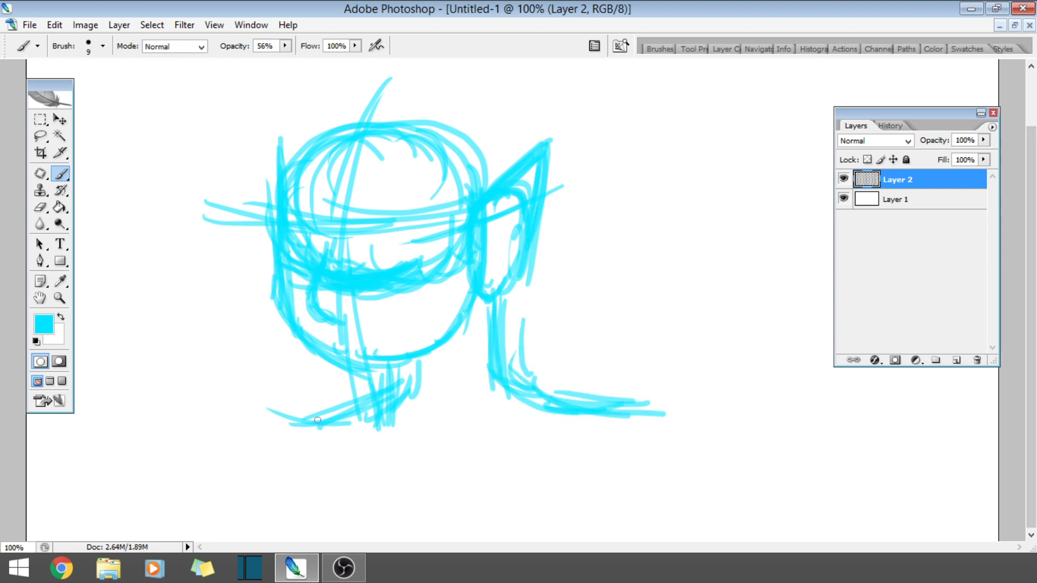
{"action": "mouse_move", "coordinate": [373, 415]}
{"action": "left_mouse_down"}
{"action": "mouse_move", "coordinate": [280, 426]}
{"action": "mouse_move", "coordinate": [284, 442]}
{"action": "mouse_move", "coordinate": [330, 422]}
{"action": "left_mouse_up"}
- Draw the torso sides curving down from the shoulders toward the canvas bottom
{"action": "mouse_move", "coordinate": [263, 440]}
{"action": "left_mouse_down"}
{"action": "mouse_move", "coordinate": [257, 483]}
{"action": "mouse_move", "coordinate": [227, 511]}
{"action": "left_mouse_up"}
{"action": "left_click_drag", "start_coordinate": [241, 467], "coordinate": [216, 532]}
{"action": "left_click_drag", "start_coordinate": [275, 459], "coordinate": [219, 540]}
{"action": "left_click_drag", "start_coordinate": [275, 438], "coordinate": [251, 511]}
{"action": "mouse_move", "coordinate": [453, 397]}
{"action": "left_mouse_down"}
{"action": "mouse_move", "coordinate": [690, 402]}
{"action": "mouse_move", "coordinate": [694, 430]}
{"action": "left_mouse_up"}
{"action": "left_click_drag", "start_coordinate": [647, 426], "coordinate": [689, 497]}
{"action": "left_click_drag", "start_coordinate": [646, 449], "coordinate": [702, 540]}
{"action": "left_click_drag", "start_coordinate": [662, 478], "coordinate": [721, 540]}
{"action": "left_click_drag", "start_coordinate": [634, 430], "coordinate": [691, 476]}
{"action": "mouse_move", "coordinate": [648, 425]}
{"action": "left_mouse_down"}
{"action": "mouse_move", "coordinate": [705, 489]}
{"action": "mouse_move", "coordinate": [727, 540]}
{"action": "left_mouse_up"}
{"action": "left_click_drag", "start_coordinate": [312, 488], "coordinate": [307, 540]}
{"action": "mouse_move", "coordinate": [548, 497]}
{"action": "left_mouse_down"}
{"action": "mouse_move", "coordinate": [582, 540]}
{"action": "mouse_move", "coordinate": [573, 541]}
{"action": "left_mouse_up"}
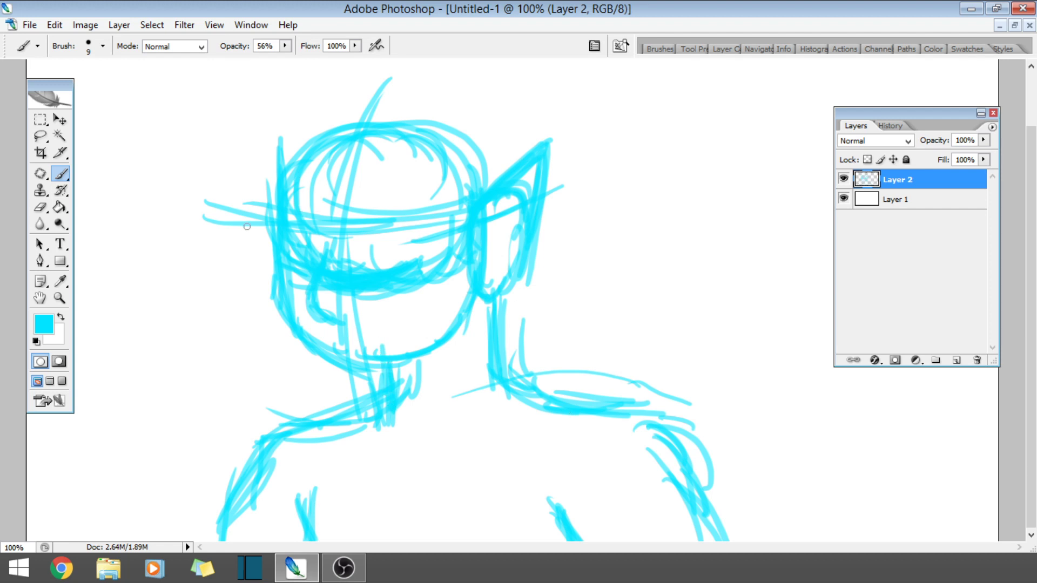
- Sketch curly hair arcs to the left of the head
{"action": "left_click_drag", "start_coordinate": [226, 208], "coordinate": [272, 266]}
{"action": "left_click_drag", "start_coordinate": [223, 240], "coordinate": [240, 169]}
{"action": "mouse_move", "coordinate": [256, 251]}
{"action": "left_mouse_down"}
{"action": "mouse_move", "coordinate": [268, 202]}
{"action": "mouse_move", "coordinate": [330, 111]}
{"action": "mouse_move", "coordinate": [512, 100]}
{"action": "mouse_move", "coordinate": [626, 237]}
{"action": "mouse_move", "coordinate": [550, 364]}
{"action": "left_mouse_up"}
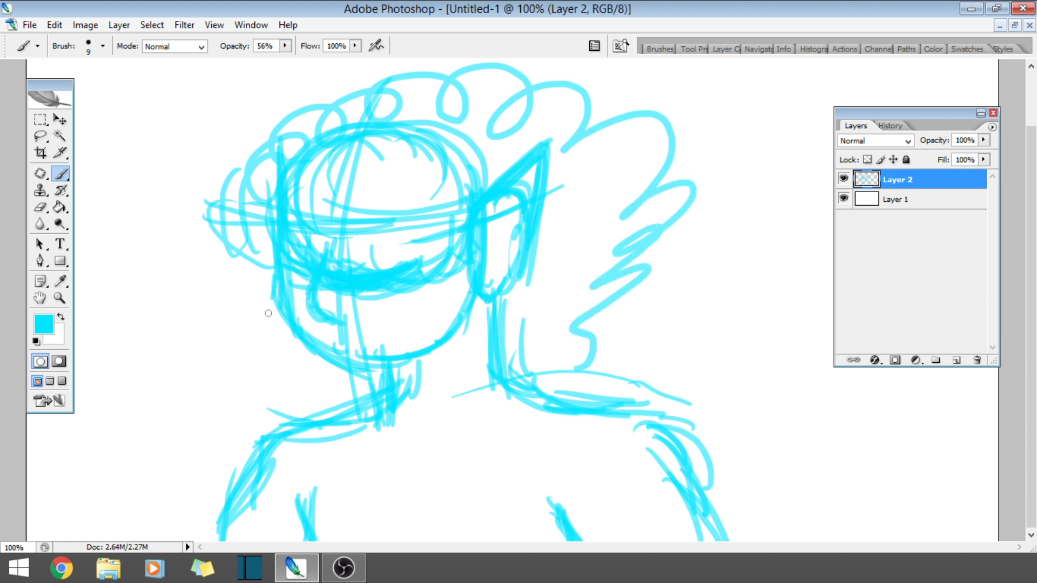
- Add a collar stroke, a zigzag hair strand on the right, and curls along the face's left
{"action": "mouse_move", "coordinate": [268, 313]}
{"action": "left_mouse_down"}
{"action": "mouse_move", "coordinate": [302, 413]}
{"action": "mouse_move", "coordinate": [285, 329]}
{"action": "mouse_move", "coordinate": [238, 307]}
{"action": "mouse_move", "coordinate": [267, 276]}
{"action": "left_mouse_up"}
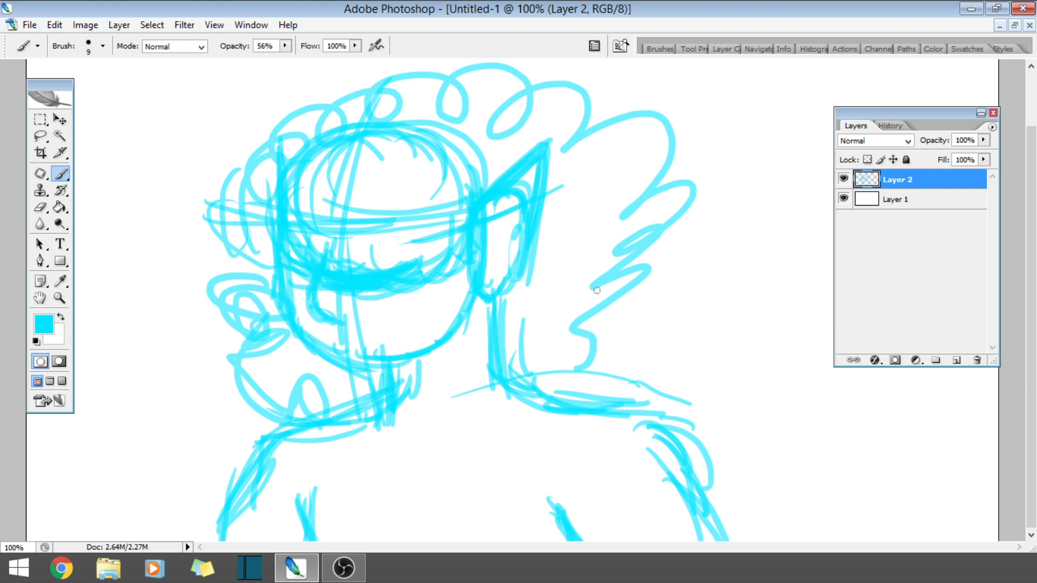
{"action": "mouse_move", "coordinate": [597, 289]}
{"action": "left_mouse_down"}
{"action": "mouse_move", "coordinate": [683, 372]}
{"action": "mouse_move", "coordinate": [697, 415]}
{"action": "left_mouse_up"}
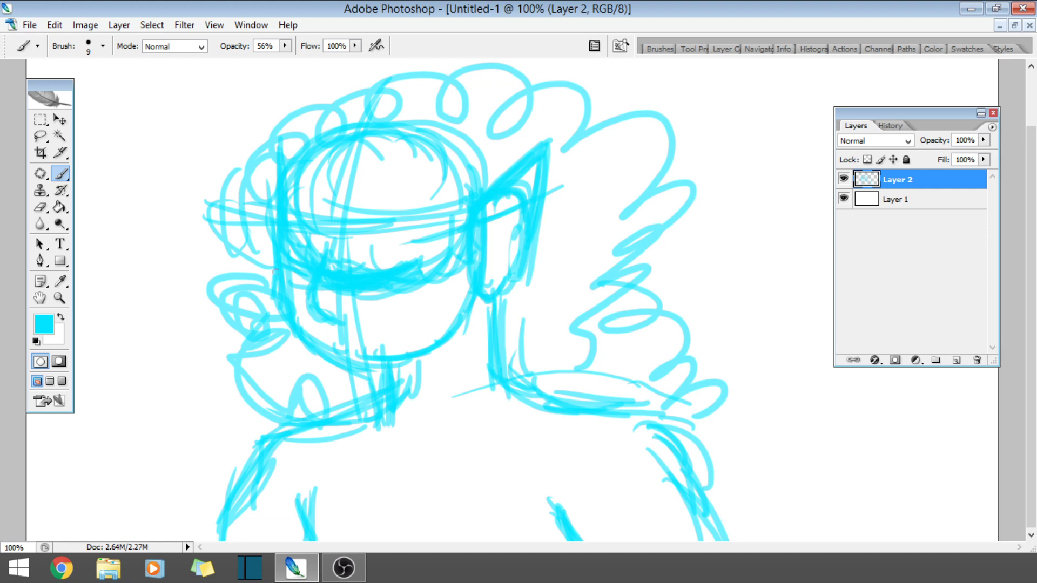
{"action": "mouse_move", "coordinate": [274, 271]}
{"action": "left_mouse_down"}
{"action": "mouse_move", "coordinate": [249, 243]}
{"action": "mouse_move", "coordinate": [270, 162]}
{"action": "mouse_move", "coordinate": [315, 185]}
{"action": "left_mouse_up"}
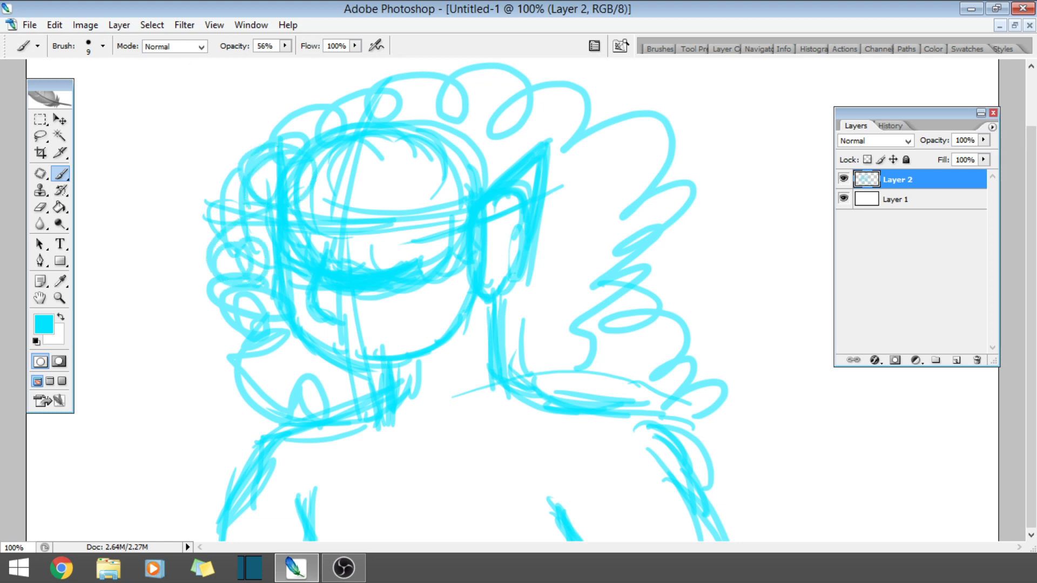
{"action": "mouse_move", "coordinate": [278, 379]}
{"action": "left_mouse_down"}
{"action": "mouse_move", "coordinate": [240, 426]}
{"action": "mouse_move", "coordinate": [276, 432]}
{"action": "left_mouse_up"}
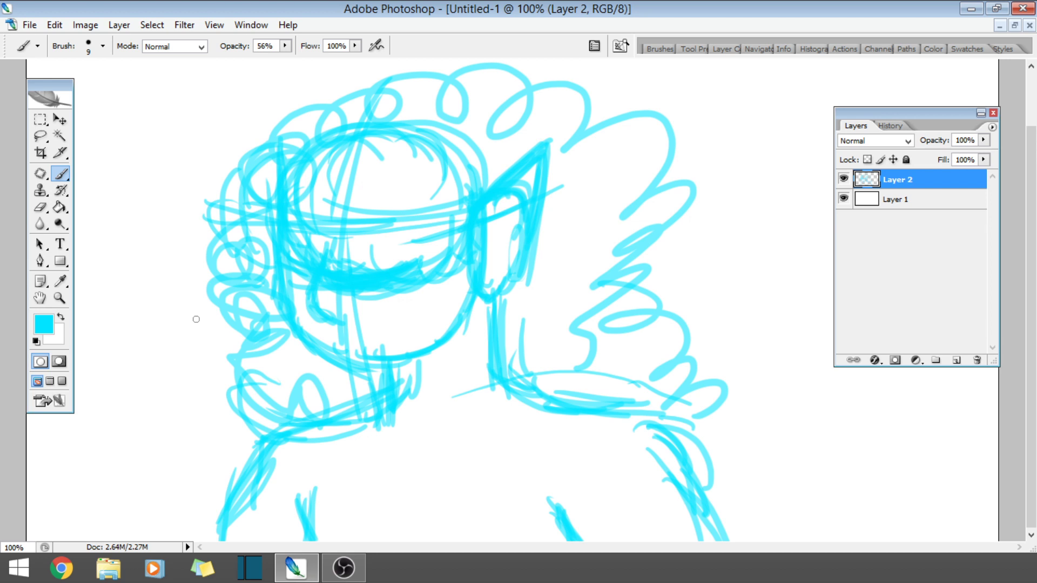
- Add more right-side zigzag hair, short lower-body strokes and loops across the headband
{"action": "mouse_move", "coordinate": [632, 246]}
{"action": "left_mouse_down"}
{"action": "mouse_move", "coordinate": [669, 378]}
{"action": "mouse_move", "coordinate": [713, 421]}
{"action": "left_mouse_up"}
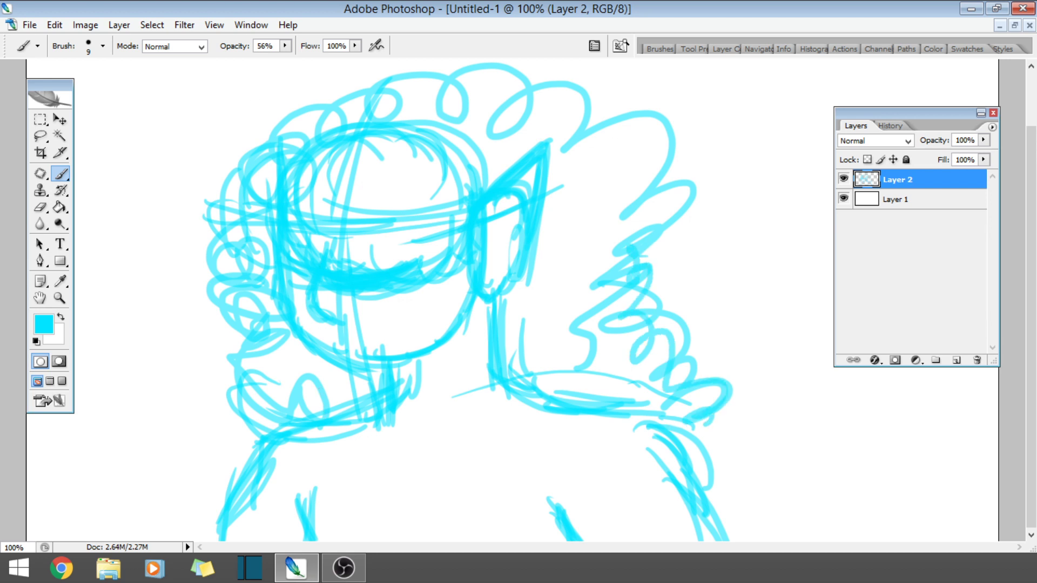
{"action": "mouse_move", "coordinate": [286, 489]}
{"action": "left_mouse_down"}
{"action": "mouse_move", "coordinate": [301, 535]}
{"action": "mouse_move", "coordinate": [317, 478]}
{"action": "mouse_move", "coordinate": [302, 537]}
{"action": "left_mouse_up"}
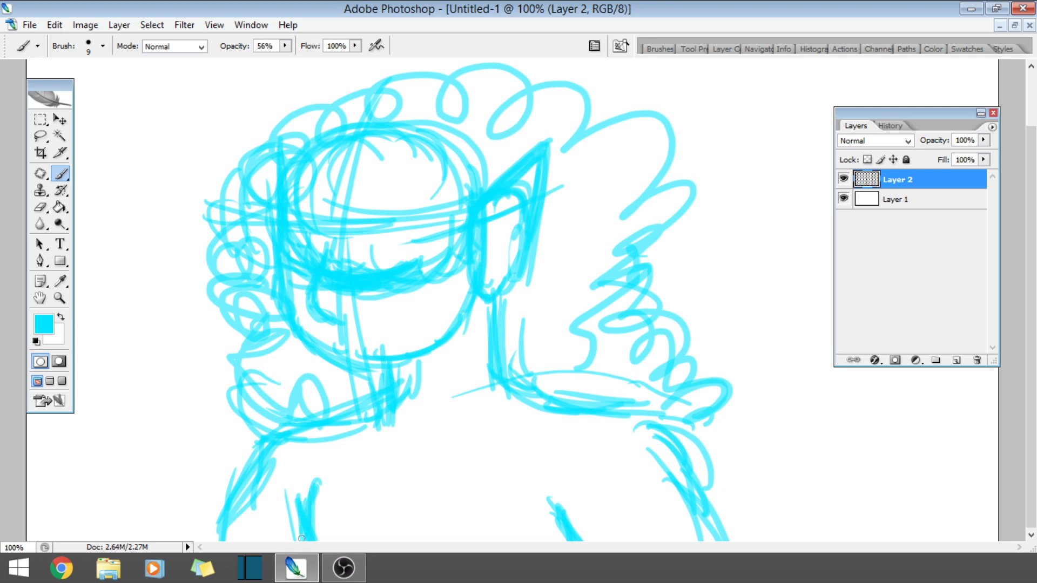
{"action": "mouse_move", "coordinate": [267, 216]}
{"action": "left_mouse_down"}
{"action": "mouse_move", "coordinate": [296, 233]}
{"action": "mouse_move", "coordinate": [367, 217]}
{"action": "mouse_move", "coordinate": [451, 221]}
{"action": "mouse_move", "coordinate": [478, 207]}
{"action": "left_mouse_up"}
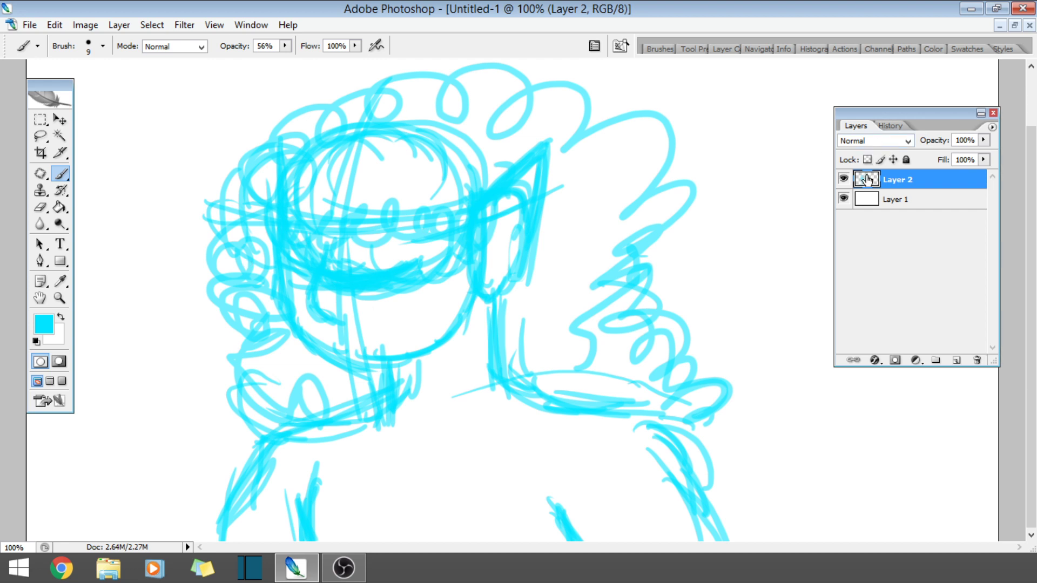
- Add Layer 3 and switch the foreground colour to dark blue #000cff
{"action": "left_click", "coordinate": [956, 358]}
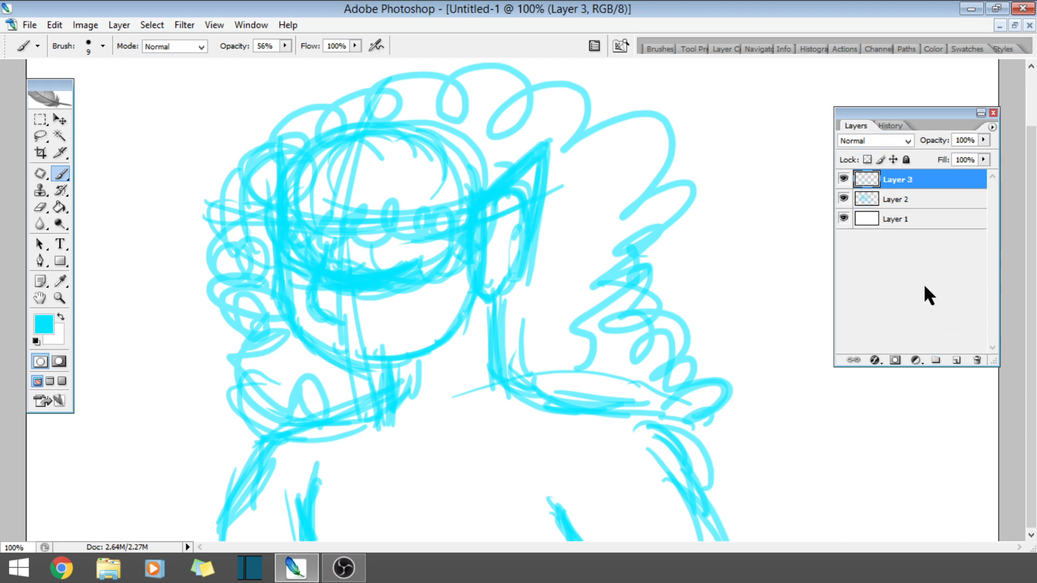
{"action": "left_click", "coordinate": [43, 320]}
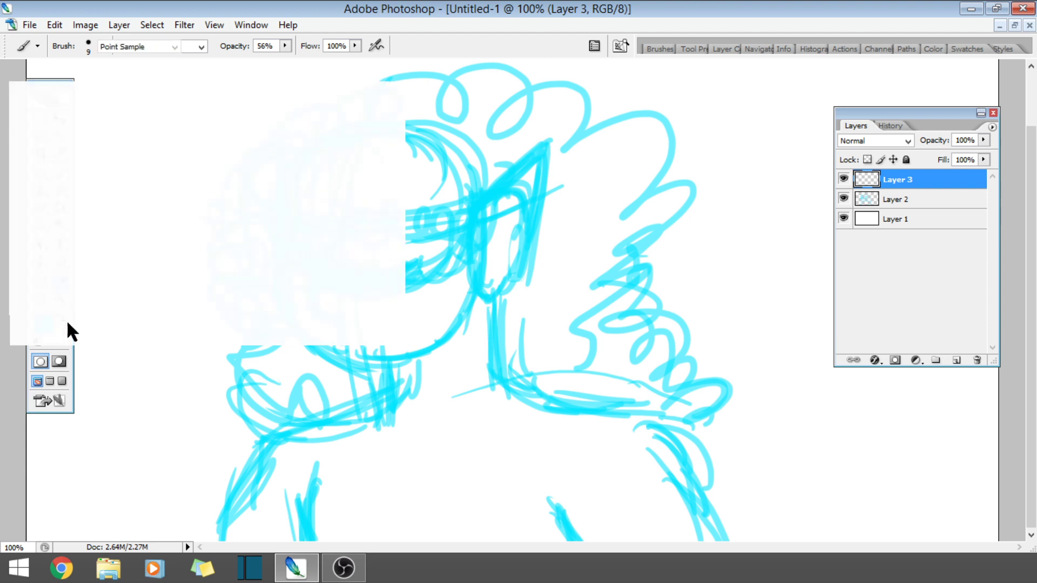
{"action": "left_click", "coordinate": [236, 193]}
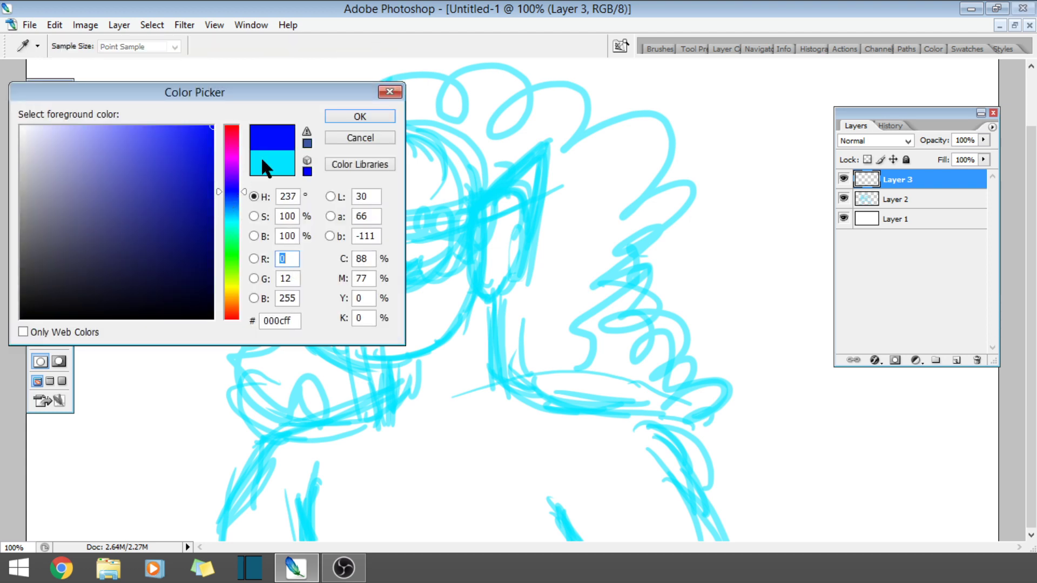
{"action": "left_click", "coordinate": [347, 135]}
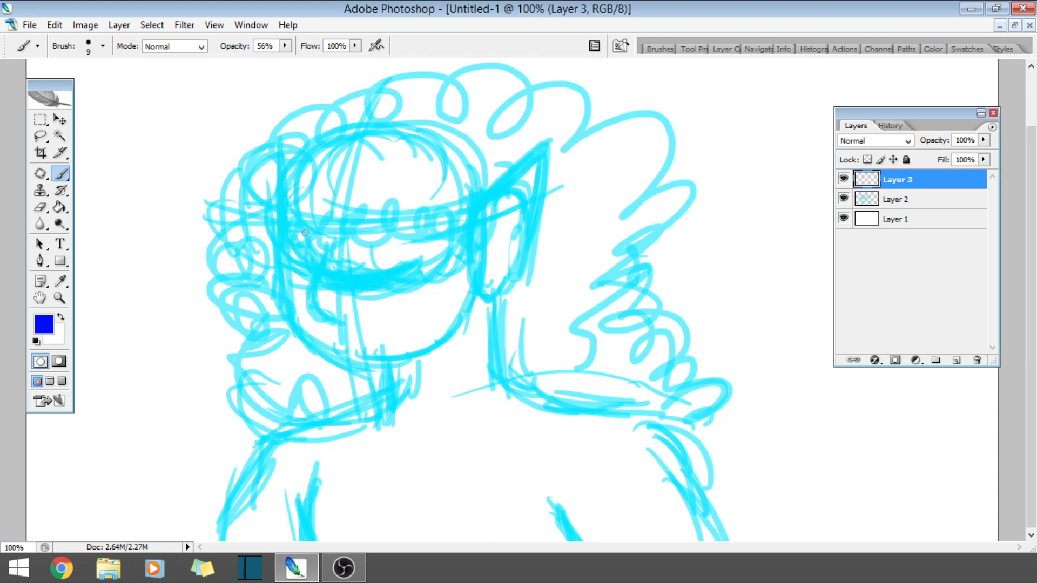
- Ink the headband's lower edge and left end, the pointed ear, and a curl down the face's left
{"action": "mouse_move", "coordinate": [279, 257]}
{"action": "left_mouse_down"}
{"action": "mouse_move", "coordinate": [294, 264]}
{"action": "mouse_move", "coordinate": [324, 242]}
{"action": "mouse_move", "coordinate": [359, 259]}
{"action": "mouse_move", "coordinate": [381, 250]}
{"action": "mouse_move", "coordinate": [391, 266]}
{"action": "mouse_move", "coordinate": [456, 256]}
{"action": "mouse_move", "coordinate": [497, 213]}
{"action": "mouse_move", "coordinate": [500, 186]}
{"action": "mouse_move", "coordinate": [512, 194]}
{"action": "left_mouse_up"}
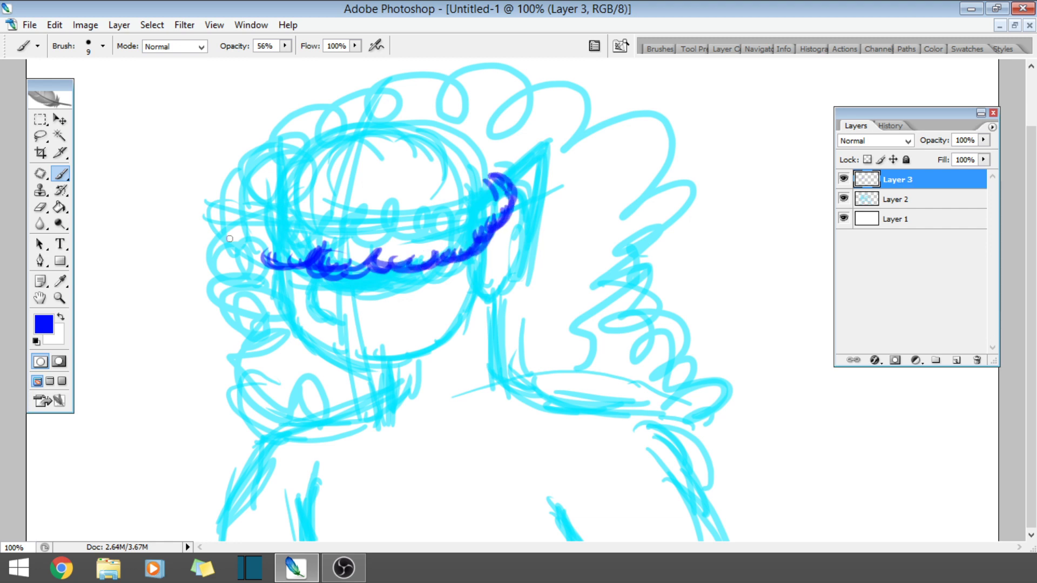
{"action": "mouse_move", "coordinate": [269, 249]}
{"action": "left_mouse_down"}
{"action": "mouse_move", "coordinate": [261, 231]}
{"action": "mouse_move", "coordinate": [274, 216]}
{"action": "mouse_move", "coordinate": [276, 186]}
{"action": "left_mouse_up"}
{"action": "mouse_move", "coordinate": [470, 276]}
{"action": "left_mouse_down"}
{"action": "mouse_move", "coordinate": [477, 298]}
{"action": "mouse_move", "coordinate": [533, 239]}
{"action": "left_mouse_up"}
{"action": "mouse_move", "coordinate": [500, 185]}
{"action": "left_mouse_down"}
{"action": "mouse_move", "coordinate": [538, 154]}
{"action": "mouse_move", "coordinate": [511, 248]}
{"action": "left_mouse_up"}
{"action": "mouse_move", "coordinate": [552, 158]}
{"action": "left_mouse_down"}
{"action": "mouse_move", "coordinate": [509, 264]}
{"action": "mouse_move", "coordinate": [515, 256]}
{"action": "left_mouse_up"}
{"action": "mouse_move", "coordinate": [540, 176]}
{"action": "left_mouse_down"}
{"action": "mouse_move", "coordinate": [527, 243]}
{"action": "mouse_move", "coordinate": [537, 179]}
{"action": "mouse_move", "coordinate": [489, 267]}
{"action": "mouse_move", "coordinate": [500, 229]}
{"action": "left_mouse_up"}
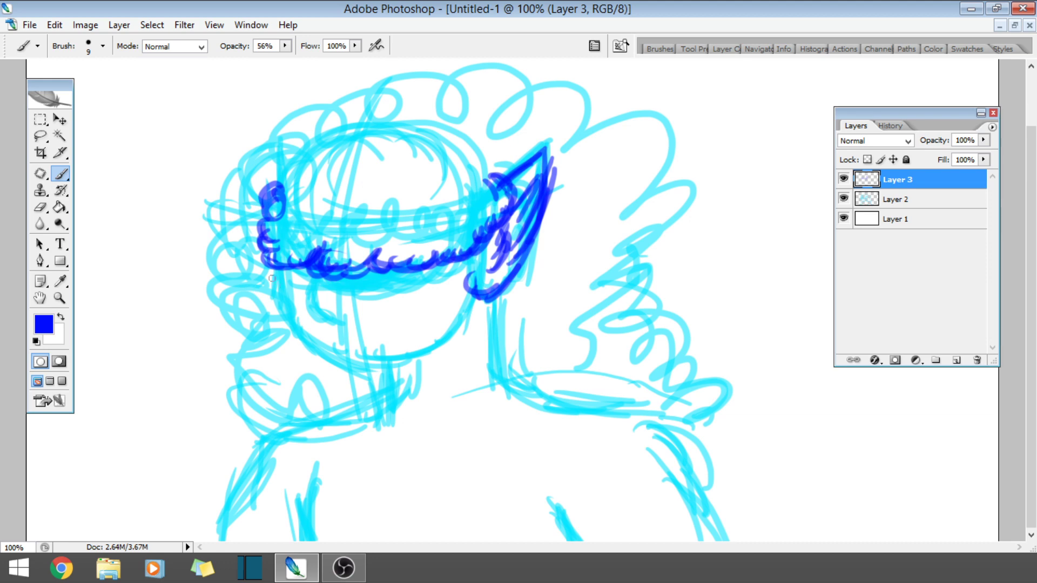
{"action": "mouse_move", "coordinate": [271, 279]}
{"action": "left_mouse_down"}
{"action": "mouse_move", "coordinate": [288, 305]}
{"action": "mouse_move", "coordinate": [288, 337]}
{"action": "mouse_move", "coordinate": [307, 352]}
{"action": "left_mouse_up"}
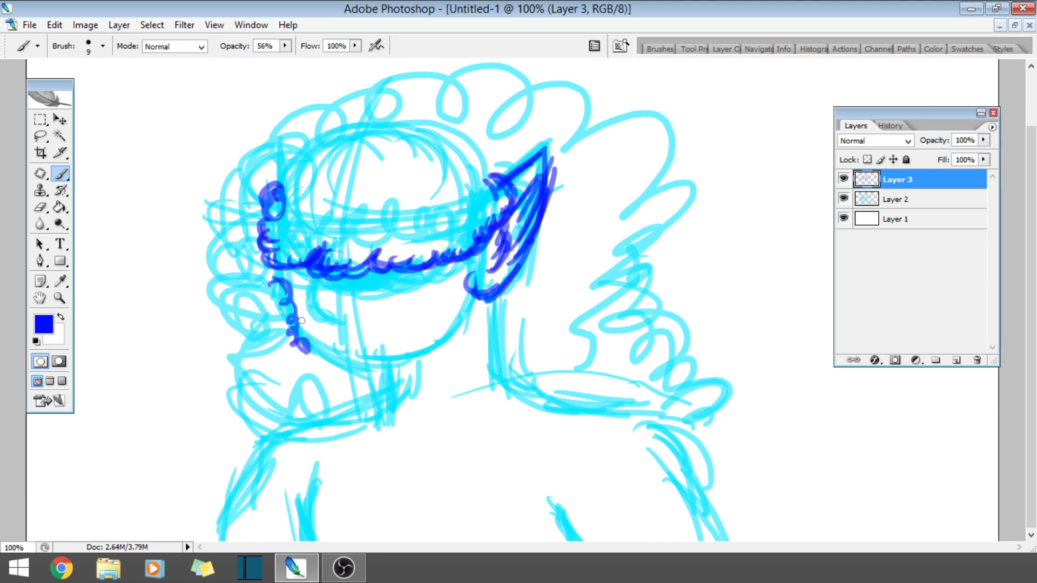
- Undo the stray curly stroke on the face's left side
{"action": "left_click", "coordinate": [52, 25]}
{"action": "left_click", "coordinate": [57, 42]}
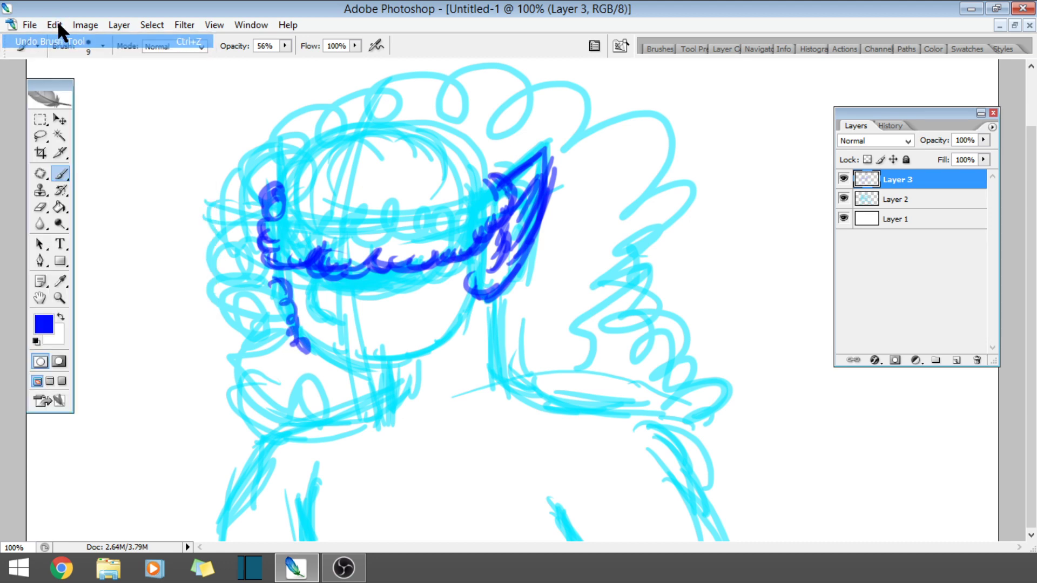
{"action": "left_click", "coordinate": [57, 24]}
{"action": "left_click", "coordinate": [61, 69]}
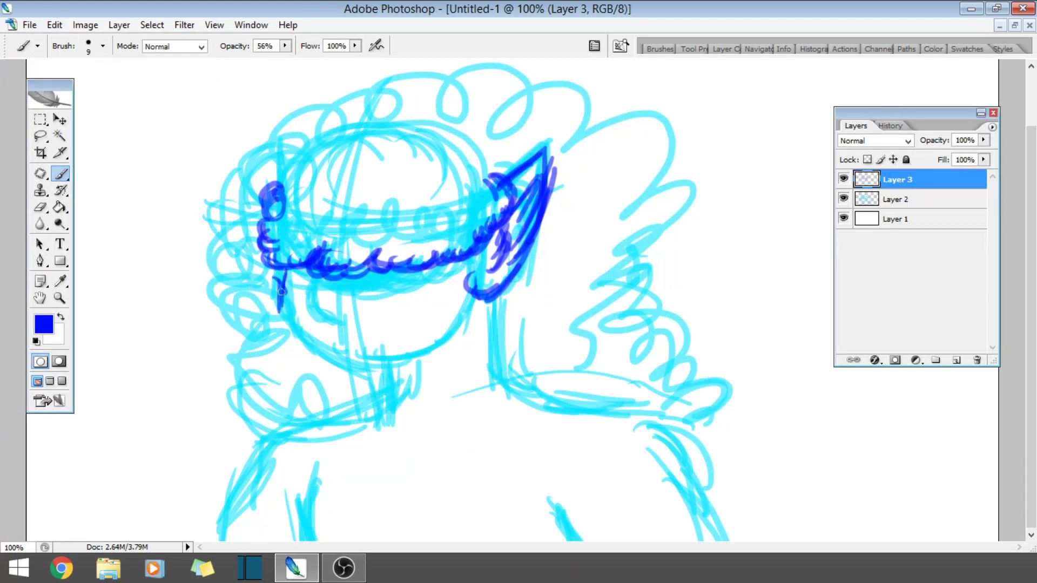
- Try a line down the face's left side, then step back through history to remove it
{"action": "mouse_move", "coordinate": [280, 292]}
{"action": "left_mouse_down"}
{"action": "mouse_move", "coordinate": [294, 332]}
{"action": "mouse_move", "coordinate": [348, 366]}
{"action": "left_mouse_up"}
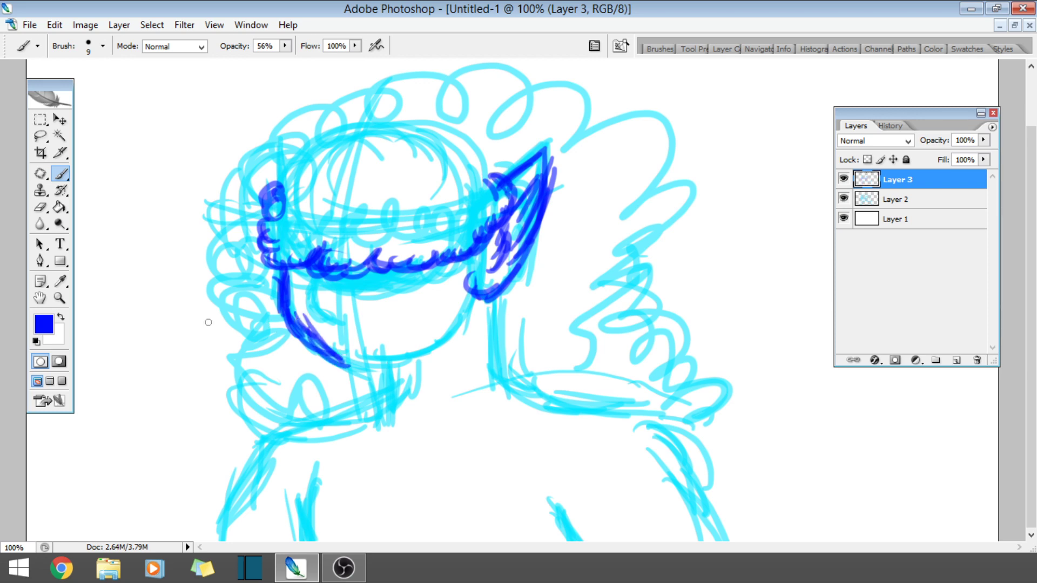
{"action": "left_click", "coordinate": [54, 25]}
{"action": "left_click", "coordinate": [54, 39]}
{"action": "left_click", "coordinate": [54, 25]}
{"action": "left_click", "coordinate": [51, 68]}
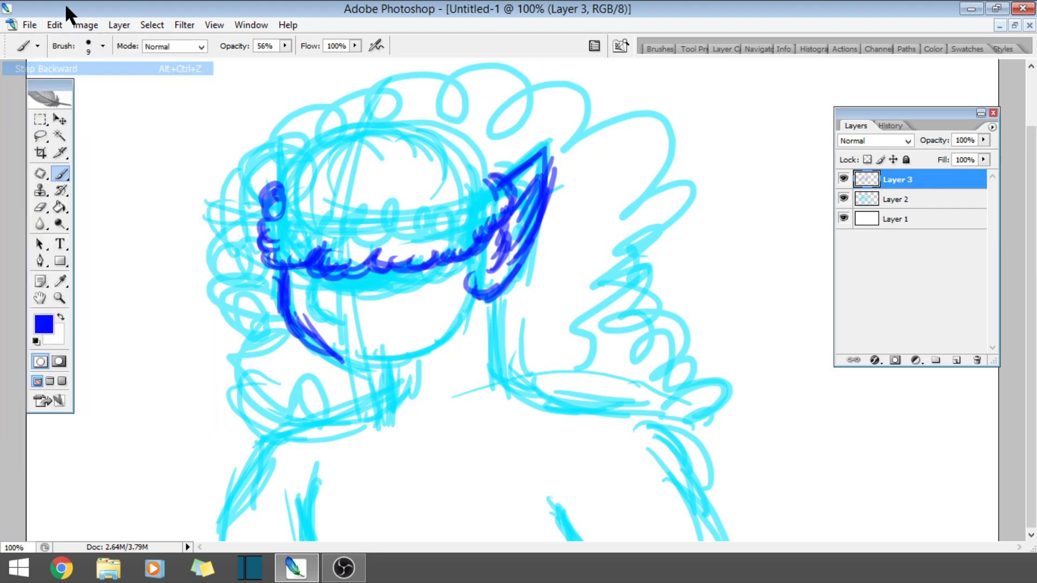
{"action": "left_click", "coordinate": [54, 24]}
{"action": "left_click", "coordinate": [53, 68]}
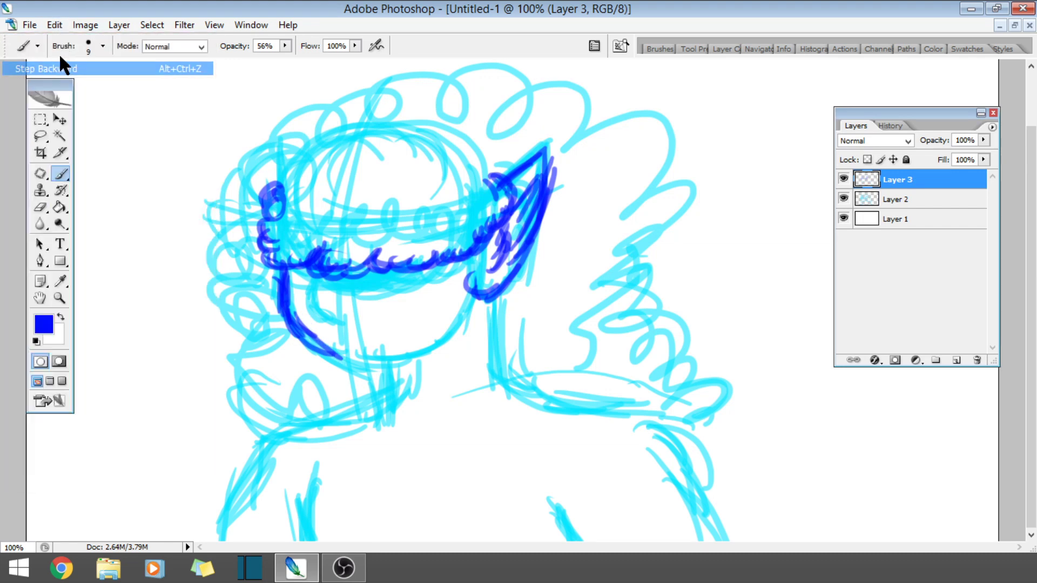
{"action": "left_click", "coordinate": [53, 22]}
{"action": "left_click", "coordinate": [56, 68]}
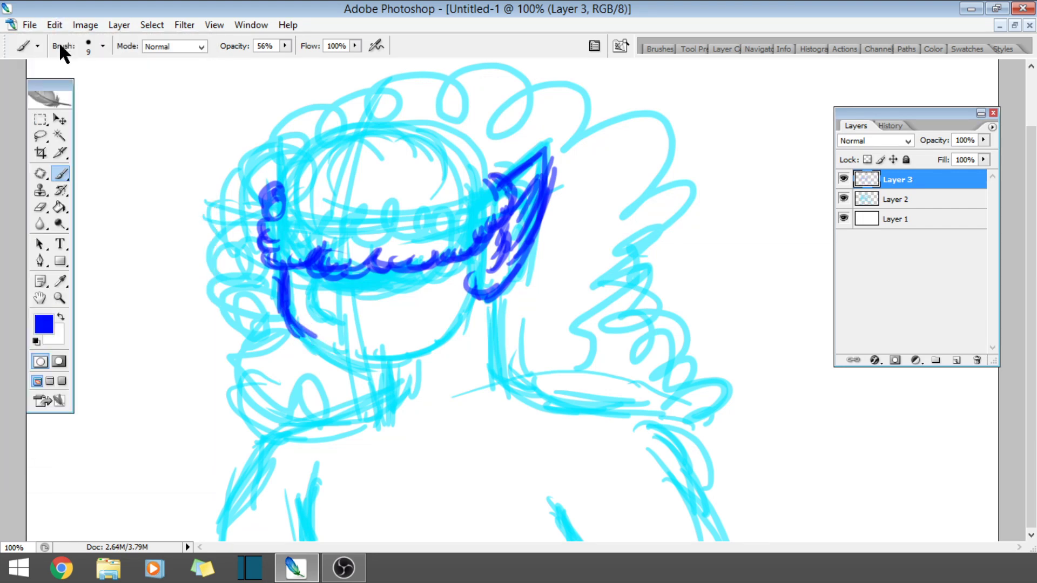
{"action": "left_click", "coordinate": [55, 25]}
{"action": "left_click", "coordinate": [60, 67]}
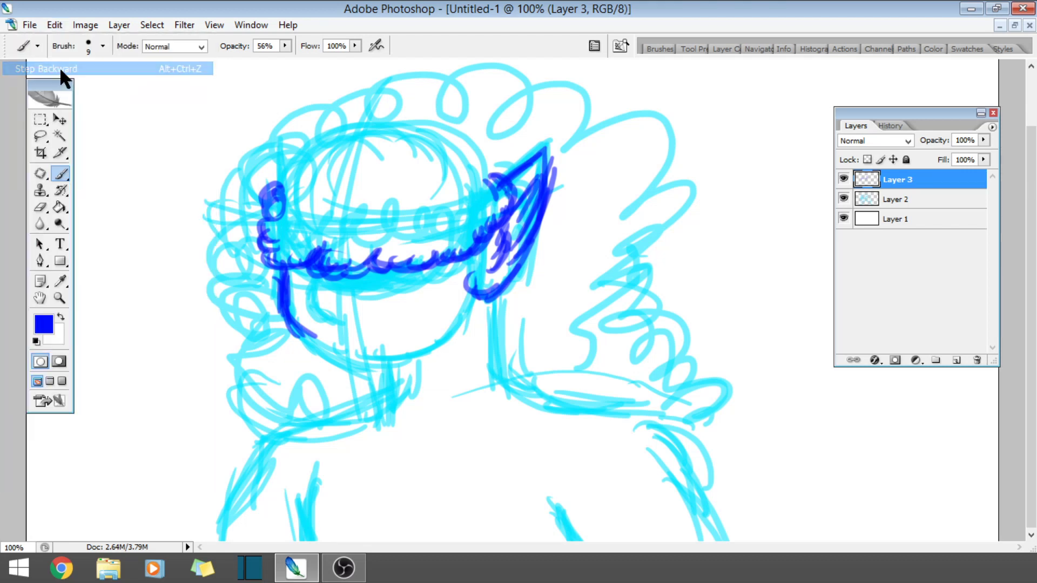
{"action": "left_click", "coordinate": [55, 26]}
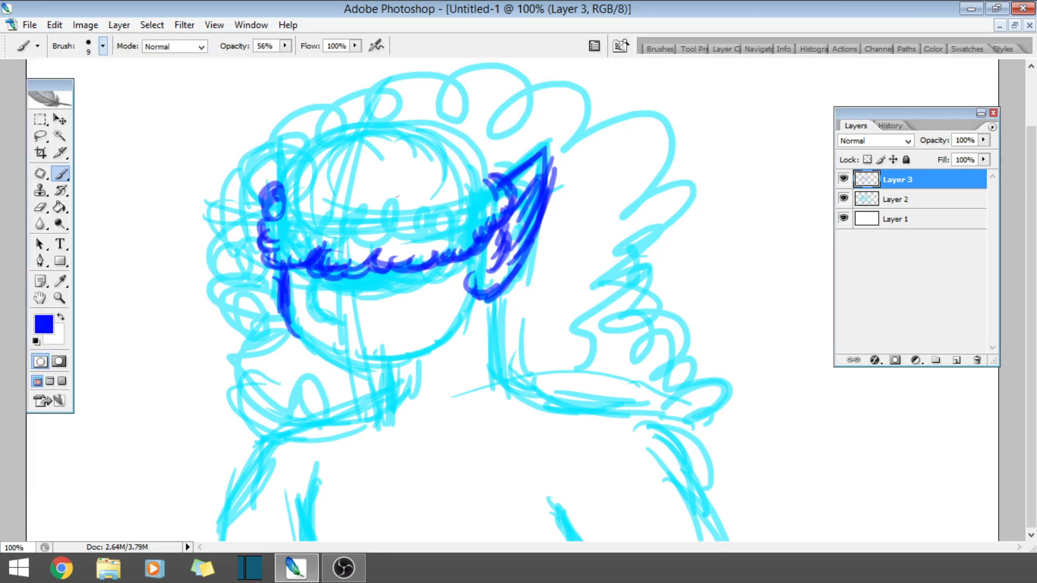
- Redraw the face side in dark blue and curve the jaw line around the chin
{"action": "mouse_move", "coordinate": [265, 241]}
{"action": "left_mouse_down"}
{"action": "mouse_move", "coordinate": [301, 262]}
{"action": "mouse_move", "coordinate": [271, 250]}
{"action": "mouse_move", "coordinate": [304, 275]}
{"action": "mouse_move", "coordinate": [392, 254]}
{"action": "mouse_move", "coordinate": [411, 271]}
{"action": "mouse_move", "coordinate": [492, 241]}
{"action": "left_mouse_up"}
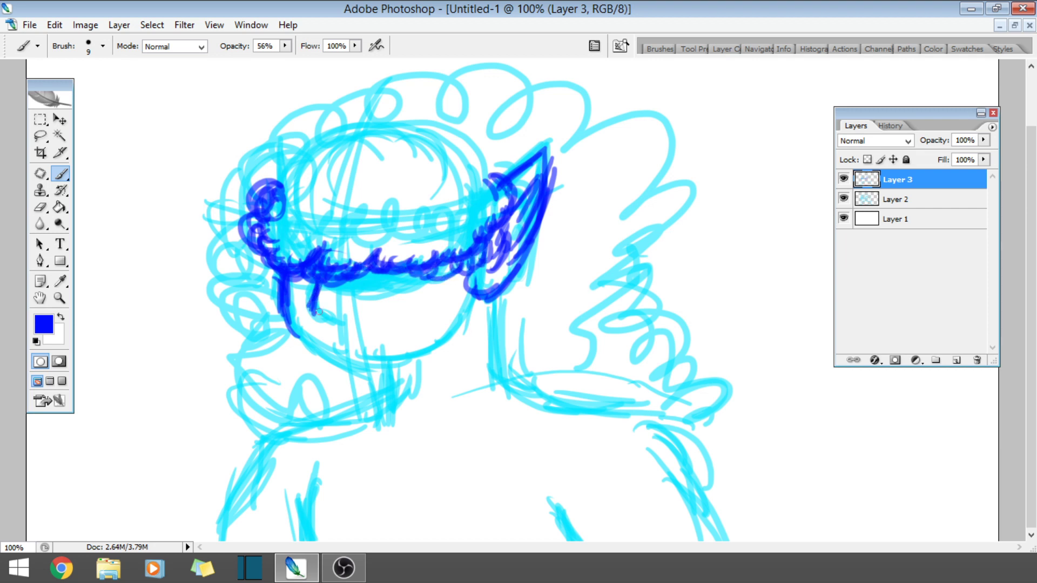
{"action": "left_click_drag", "start_coordinate": [330, 322], "coordinate": [344, 324]}
{"action": "mouse_move", "coordinate": [317, 263]}
{"action": "left_mouse_down"}
{"action": "mouse_move", "coordinate": [303, 350]}
{"action": "mouse_move", "coordinate": [375, 377]}
{"action": "mouse_move", "coordinate": [321, 363]}
{"action": "left_mouse_up"}
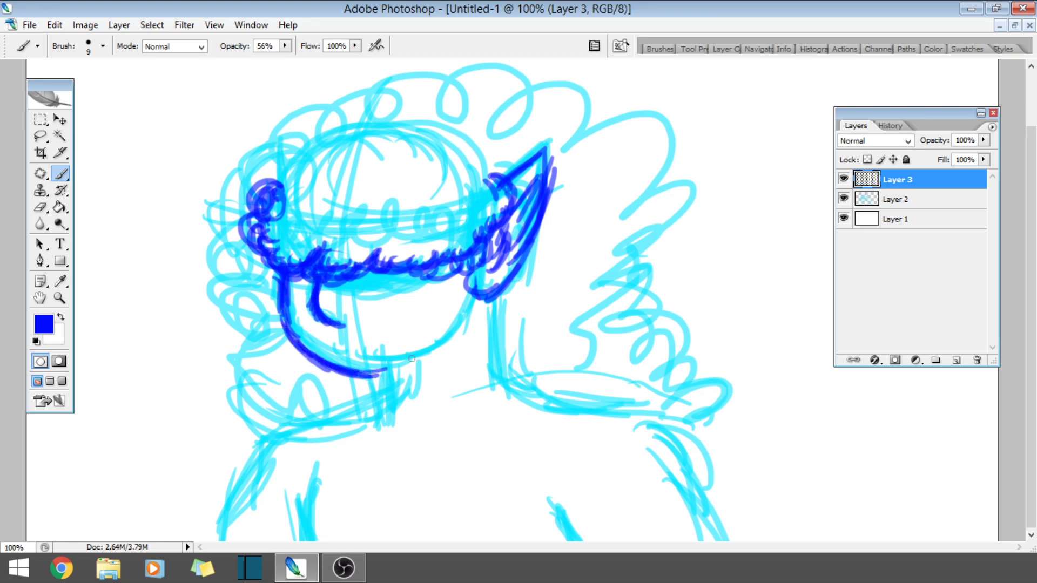
{"action": "mouse_move", "coordinate": [412, 358]}
{"action": "left_mouse_down"}
{"action": "mouse_move", "coordinate": [388, 367]}
{"action": "mouse_move", "coordinate": [432, 353]}
{"action": "mouse_move", "coordinate": [470, 316]}
{"action": "mouse_move", "coordinate": [443, 343]}
{"action": "left_mouse_up"}
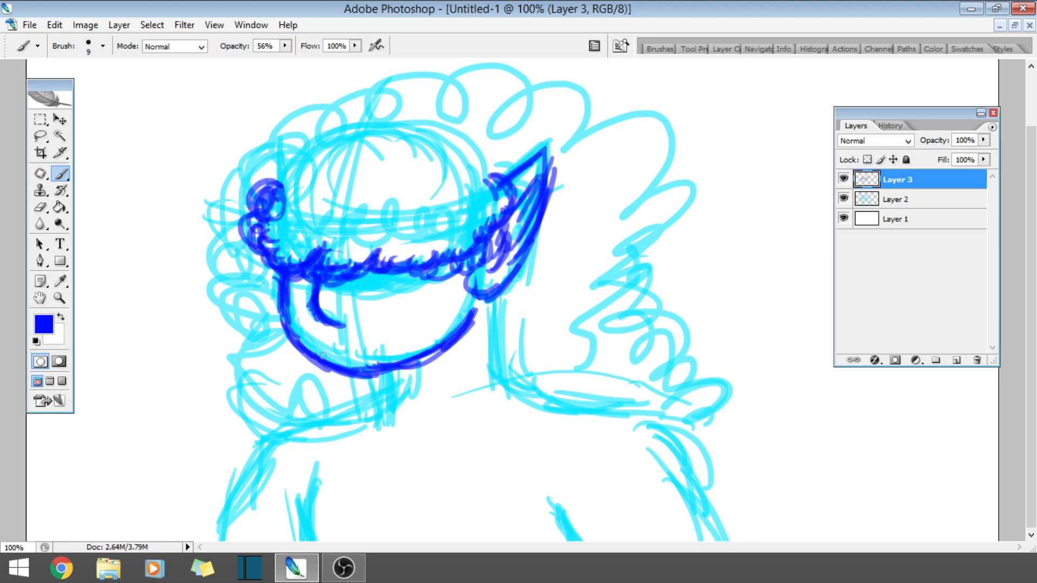
{"action": "mouse_move", "coordinate": [322, 356]}
{"action": "left_mouse_down"}
{"action": "mouse_move", "coordinate": [373, 375]}
{"action": "mouse_move", "coordinate": [402, 371]}
{"action": "mouse_move", "coordinate": [476, 303]}
{"action": "mouse_move", "coordinate": [483, 278]}
{"action": "left_mouse_up"}
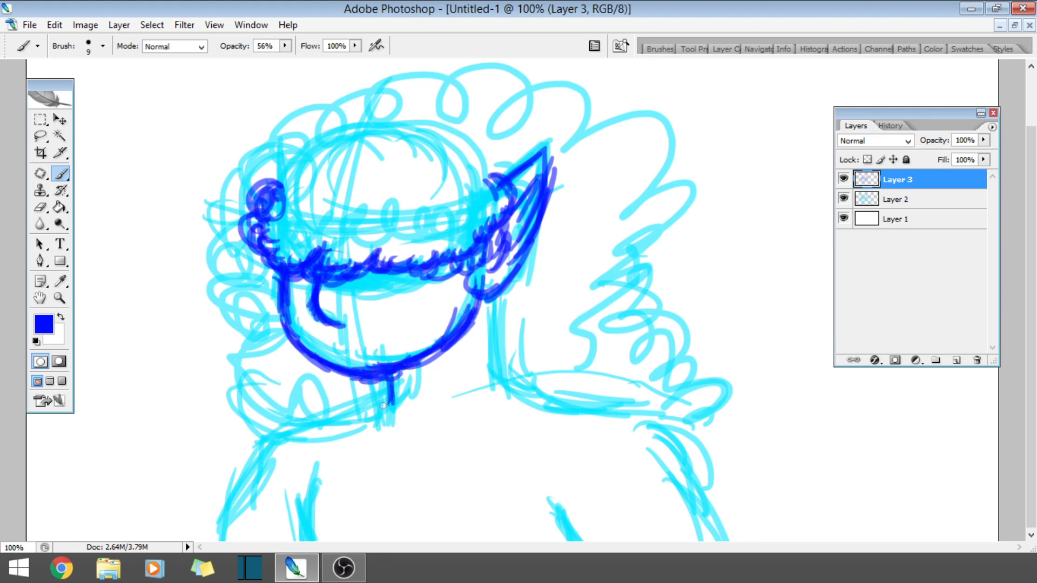
{"action": "left_click_drag", "start_coordinate": [374, 376], "coordinate": [413, 365]}
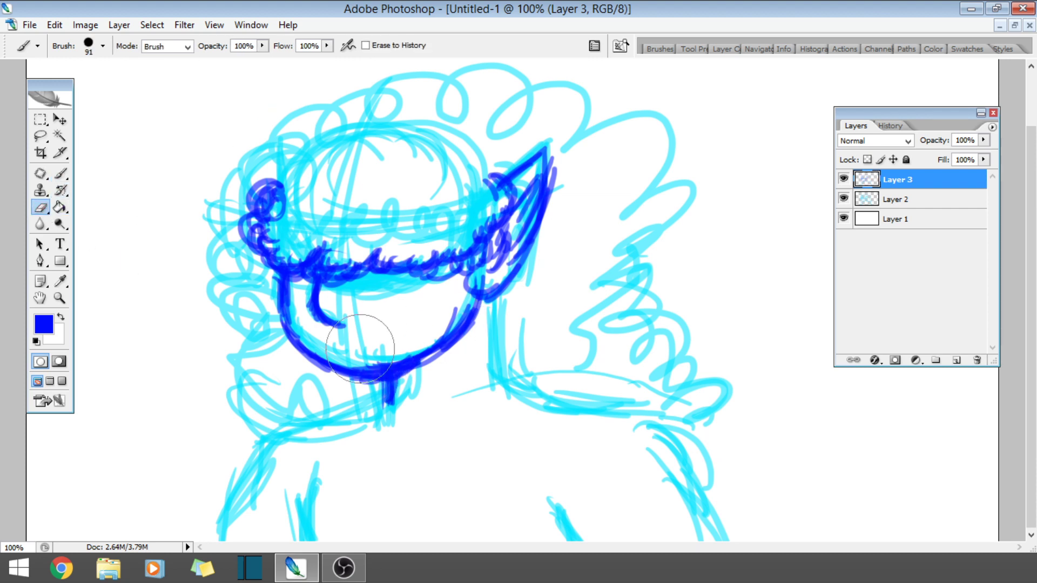
- Shrink the eraser to remove doubled chin strokes, then return to the 9 px brush
{"action": "left_click", "coordinate": [102, 46]}
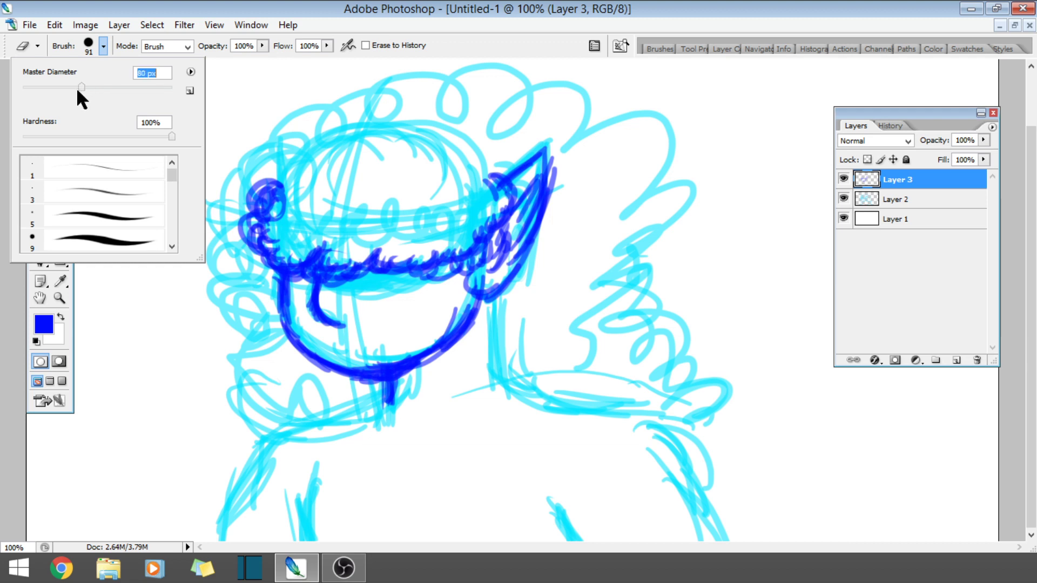
{"action": "mouse_move", "coordinate": [357, 345]}
{"action": "left_mouse_down"}
{"action": "mouse_move", "coordinate": [383, 345]}
{"action": "mouse_move", "coordinate": [361, 356]}
{"action": "mouse_move", "coordinate": [383, 356]}
{"action": "mouse_move", "coordinate": [398, 347]}
{"action": "left_mouse_up"}
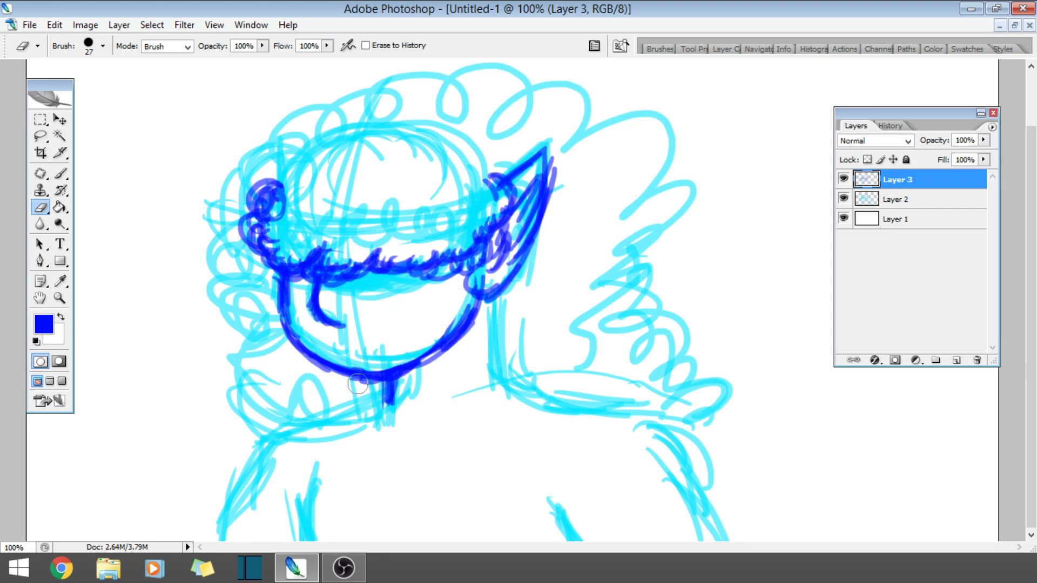
{"action": "left_click", "coordinate": [61, 174]}
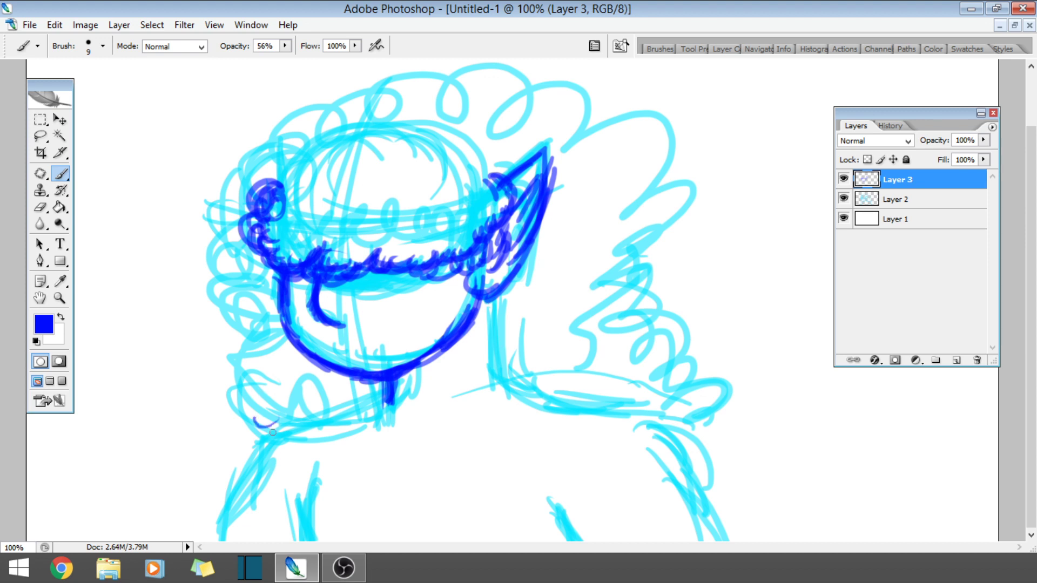
- Scribble dark-blue curls up the left hair and over the head, then ink the lower-left shoulder line
{"action": "mouse_move", "coordinate": [273, 432]}
{"action": "left_mouse_down"}
{"action": "mouse_move", "coordinate": [241, 399]}
{"action": "mouse_move", "coordinate": [241, 354]}
{"action": "left_mouse_up"}
{"action": "mouse_move", "coordinate": [233, 395]}
{"action": "left_mouse_down"}
{"action": "mouse_move", "coordinate": [241, 454]}
{"action": "mouse_move", "coordinate": [255, 431]}
{"action": "mouse_move", "coordinate": [214, 357]}
{"action": "mouse_move", "coordinate": [242, 336]}
{"action": "mouse_move", "coordinate": [227, 302]}
{"action": "mouse_move", "coordinate": [232, 243]}
{"action": "left_mouse_up"}
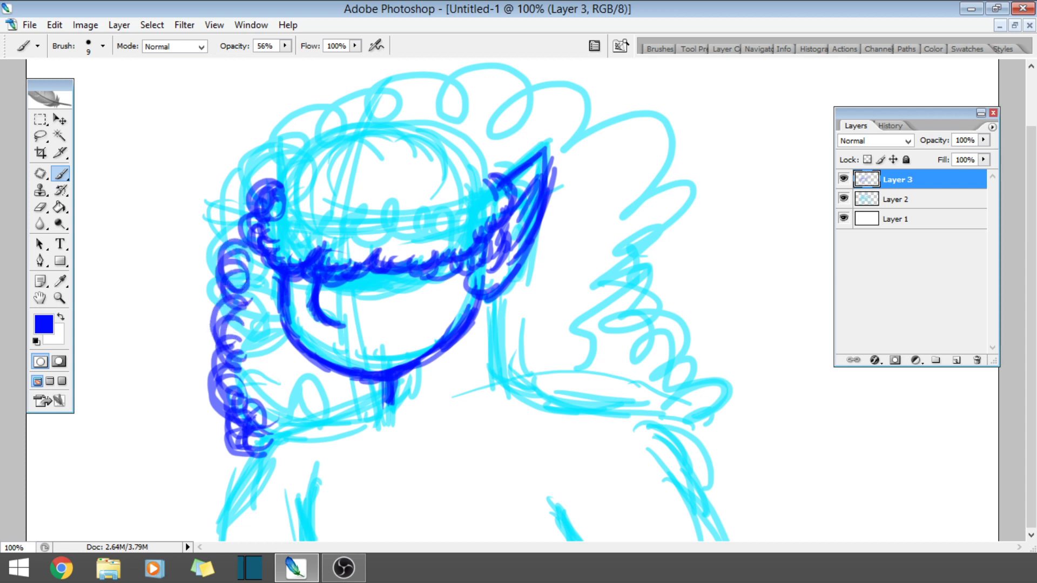
{"action": "mouse_move", "coordinate": [253, 202]}
{"action": "left_mouse_down"}
{"action": "mouse_move", "coordinate": [219, 284]}
{"action": "mouse_move", "coordinate": [227, 256]}
{"action": "left_mouse_up"}
{"action": "mouse_move", "coordinate": [238, 456]}
{"action": "left_mouse_down"}
{"action": "mouse_move", "coordinate": [206, 434]}
{"action": "mouse_move", "coordinate": [204, 343]}
{"action": "mouse_move", "coordinate": [214, 382]}
{"action": "mouse_move", "coordinate": [212, 358]}
{"action": "mouse_move", "coordinate": [183, 335]}
{"action": "mouse_move", "coordinate": [197, 332]}
{"action": "mouse_move", "coordinate": [187, 298]}
{"action": "mouse_move", "coordinate": [245, 272]}
{"action": "left_mouse_up"}
{"action": "mouse_move", "coordinate": [218, 398]}
{"action": "left_mouse_down"}
{"action": "mouse_move", "coordinate": [203, 350]}
{"action": "mouse_move", "coordinate": [198, 366]}
{"action": "mouse_move", "coordinate": [200, 342]}
{"action": "mouse_move", "coordinate": [180, 308]}
{"action": "mouse_move", "coordinate": [201, 253]}
{"action": "mouse_move", "coordinate": [254, 242]}
{"action": "mouse_move", "coordinate": [255, 223]}
{"action": "mouse_move", "coordinate": [294, 174]}
{"action": "mouse_move", "coordinate": [349, 132]}
{"action": "mouse_move", "coordinate": [258, 190]}
{"action": "mouse_move", "coordinate": [397, 94]}
{"action": "left_mouse_up"}
{"action": "mouse_move", "coordinate": [251, 218]}
{"action": "left_mouse_down"}
{"action": "mouse_move", "coordinate": [208, 273]}
{"action": "mouse_move", "coordinate": [211, 183]}
{"action": "mouse_move", "coordinate": [284, 146]}
{"action": "mouse_move", "coordinate": [232, 210]}
{"action": "mouse_move", "coordinate": [313, 105]}
{"action": "mouse_move", "coordinate": [293, 115]}
{"action": "left_mouse_up"}
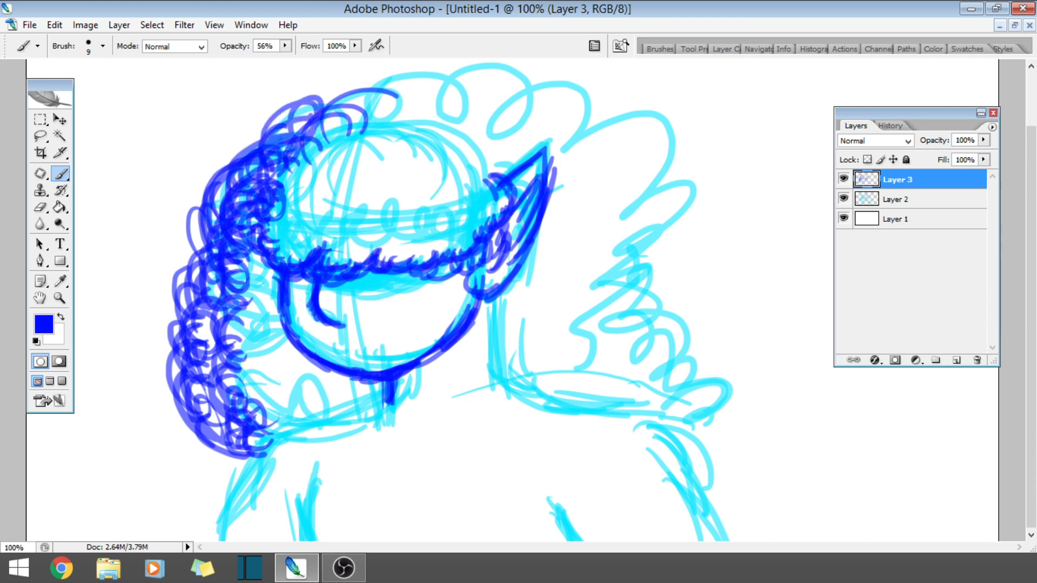
{"action": "left_click_drag", "start_coordinate": [1032, 198], "coordinate": [997, 341]}
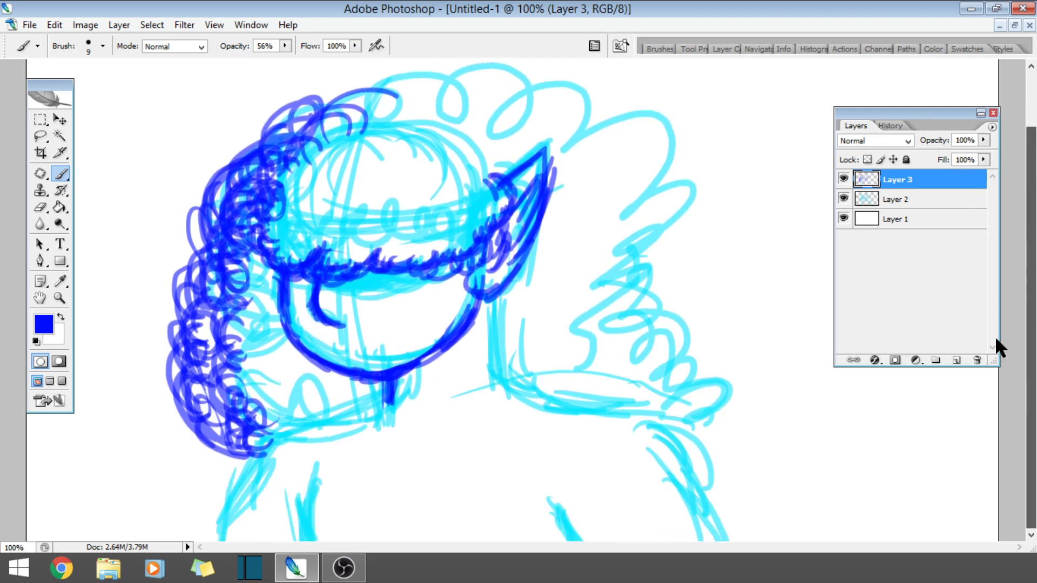
{"action": "mouse_move", "coordinate": [296, 527]}
{"action": "left_mouse_down"}
{"action": "mouse_move", "coordinate": [313, 470]}
{"action": "mouse_move", "coordinate": [338, 440]}
{"action": "mouse_move", "coordinate": [294, 538]}
{"action": "mouse_move", "coordinate": [326, 459]}
{"action": "mouse_move", "coordinate": [305, 528]}
{"action": "left_mouse_up"}
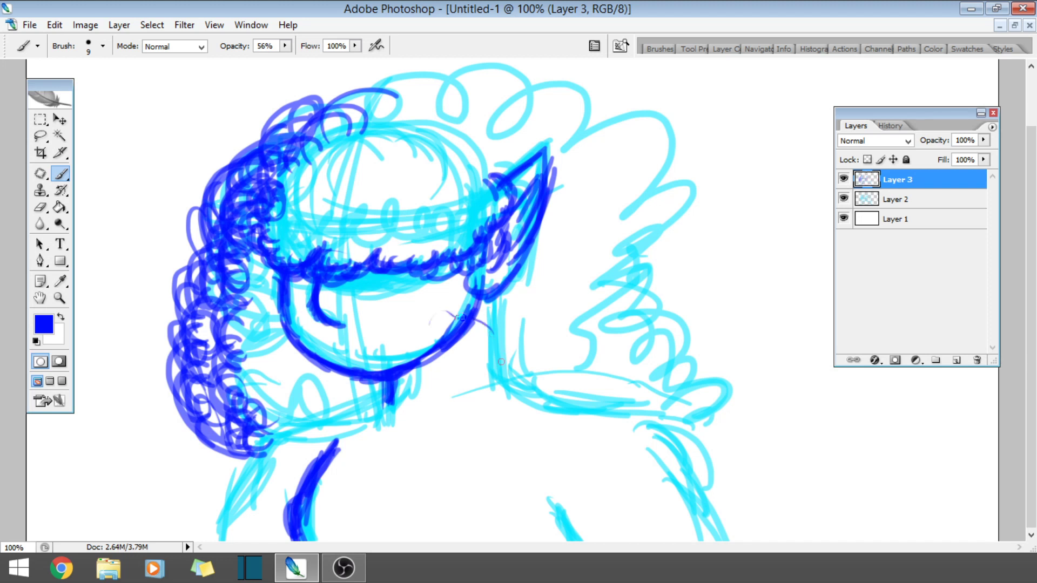
- Ink both sides of the neck in bold dark-blue strokes
{"action": "left_click_drag", "start_coordinate": [491, 287], "coordinate": [512, 372]}
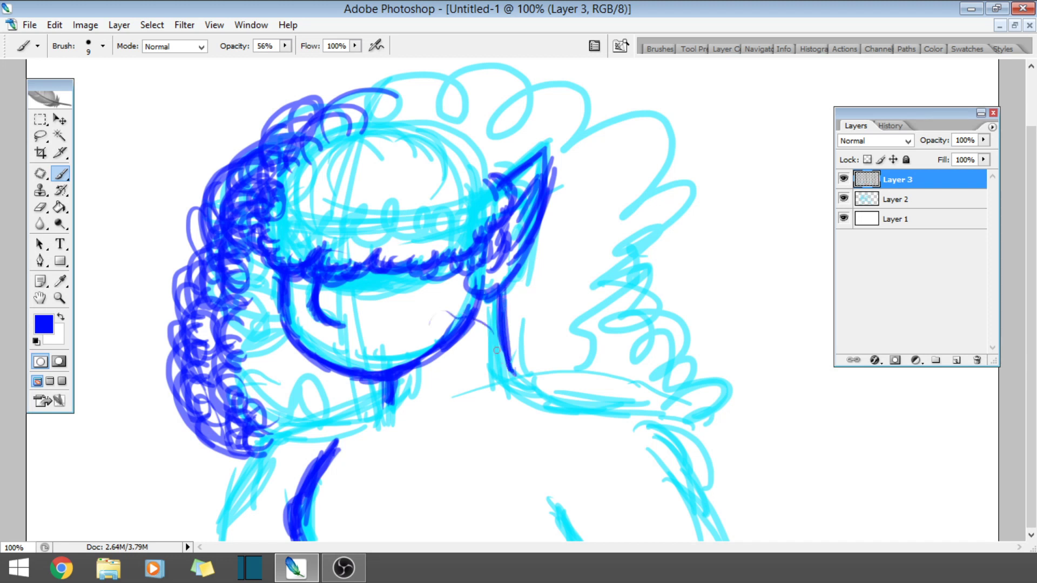
{"action": "left_click_drag", "start_coordinate": [505, 267], "coordinate": [512, 373]}
{"action": "mouse_move", "coordinate": [506, 297]}
{"action": "left_mouse_down"}
{"action": "mouse_move", "coordinate": [516, 395]}
{"action": "mouse_move", "coordinate": [508, 340]}
{"action": "left_mouse_up"}
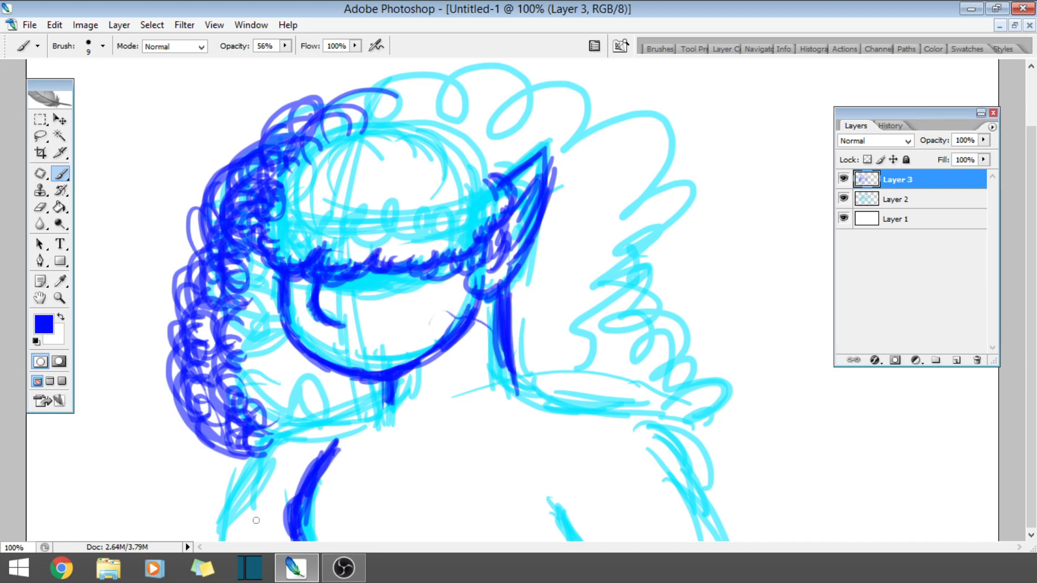
{"action": "left_click_drag", "start_coordinate": [241, 497], "coordinate": [235, 540]}
{"action": "mouse_move", "coordinate": [263, 456]}
{"action": "left_mouse_down"}
{"action": "mouse_move", "coordinate": [243, 540]}
{"action": "mouse_move", "coordinate": [255, 531]}
{"action": "left_mouse_up"}
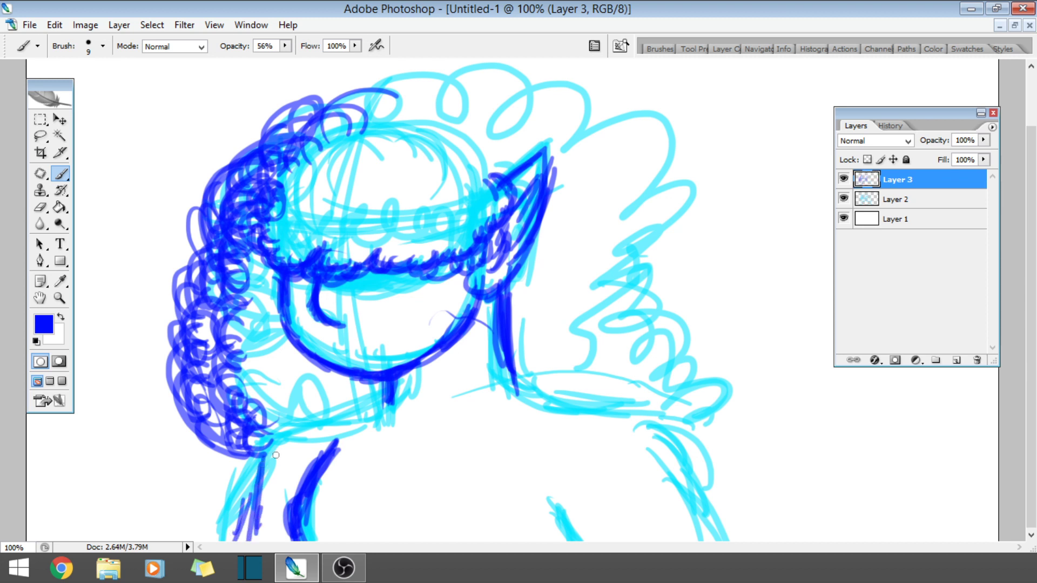
{"action": "left_click_drag", "start_coordinate": [286, 438], "coordinate": [253, 521]}
- Trace and thicken the shoulder line in dark blue and draw the small mouth line
{"action": "left_click_drag", "start_coordinate": [264, 465], "coordinate": [324, 422]}
{"action": "left_click_drag", "start_coordinate": [272, 446], "coordinate": [379, 404]}
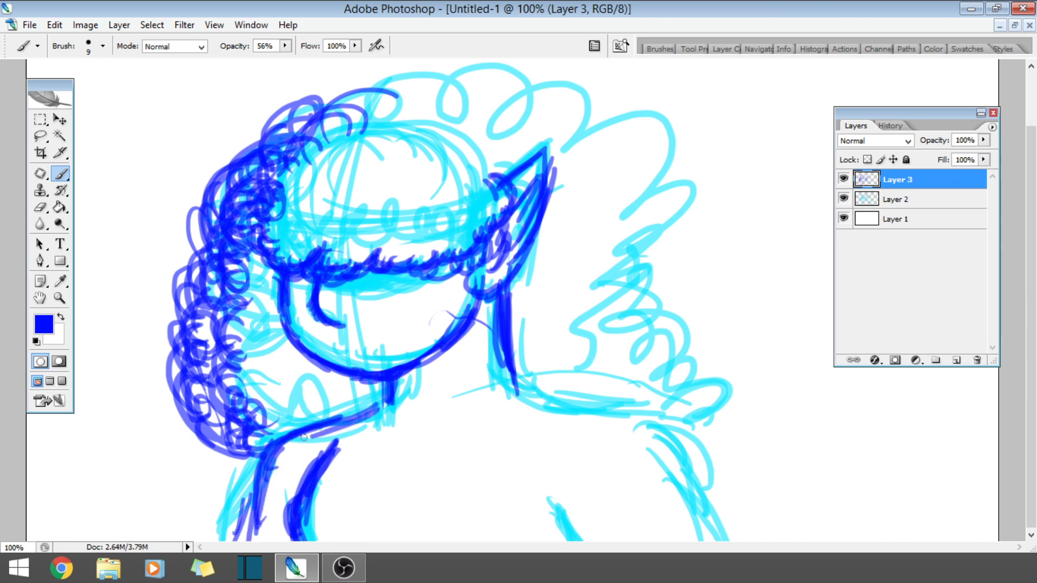
{"action": "left_click_drag", "start_coordinate": [303, 440], "coordinate": [390, 387]}
{"action": "left_click_drag", "start_coordinate": [363, 419], "coordinate": [386, 397]}
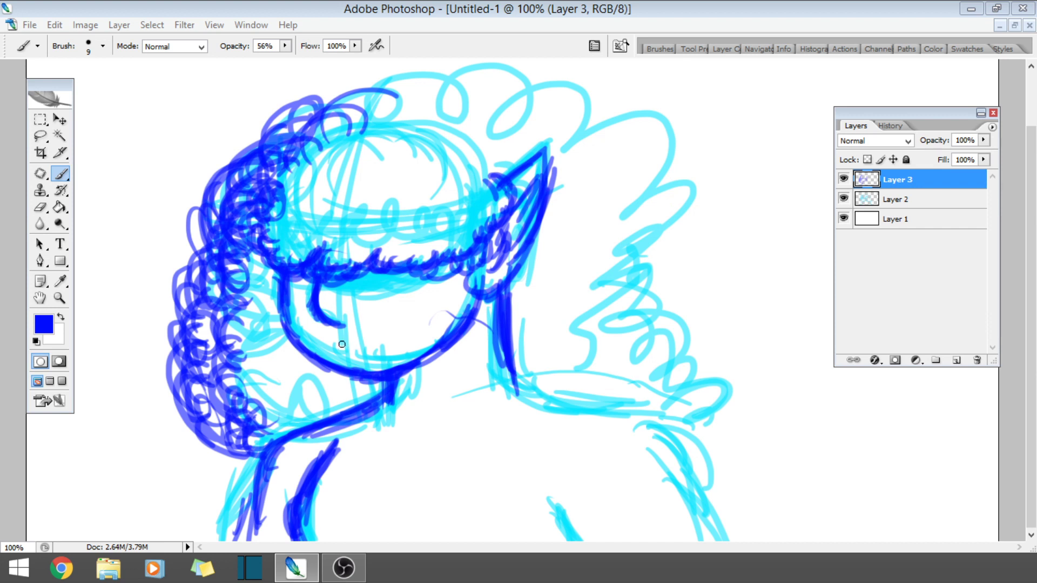
{"action": "left_click_drag", "start_coordinate": [342, 344], "coordinate": [373, 344]}
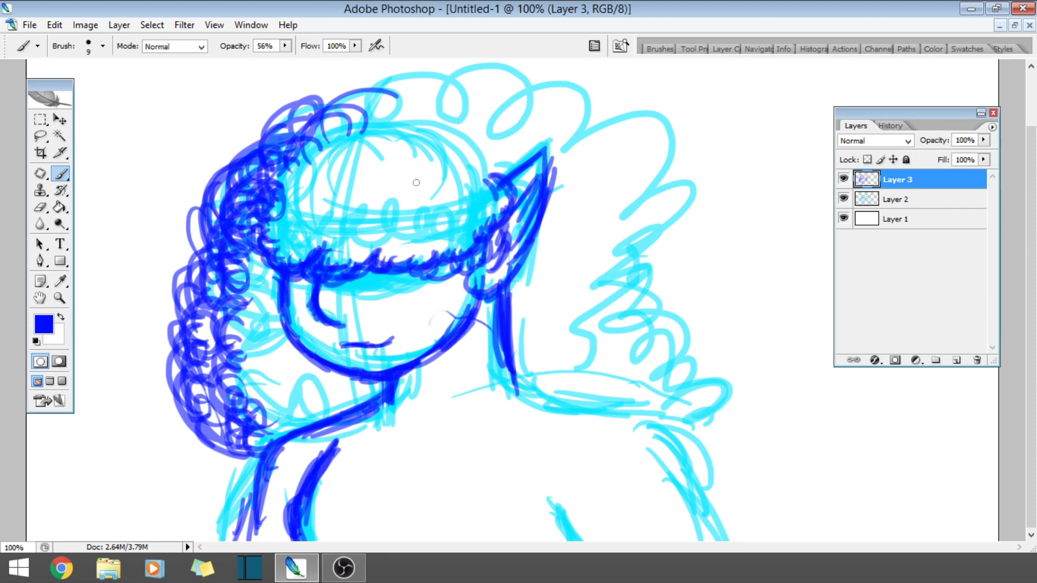
- Add curly dark-blue loops across the top of the hair
{"action": "left_click_drag", "start_coordinate": [181, 149], "coordinate": [227, 146]}
{"action": "mouse_move", "coordinate": [372, 108]}
{"action": "left_mouse_down"}
{"action": "mouse_move", "coordinate": [411, 92]}
{"action": "mouse_move", "coordinate": [450, 108]}
{"action": "mouse_move", "coordinate": [526, 111]}
{"action": "mouse_move", "coordinate": [544, 125]}
{"action": "left_mouse_up"}
{"action": "mouse_move", "coordinate": [294, 122]}
{"action": "left_mouse_down"}
{"action": "mouse_move", "coordinate": [384, 80]}
{"action": "mouse_move", "coordinate": [492, 102]}
{"action": "left_mouse_up"}
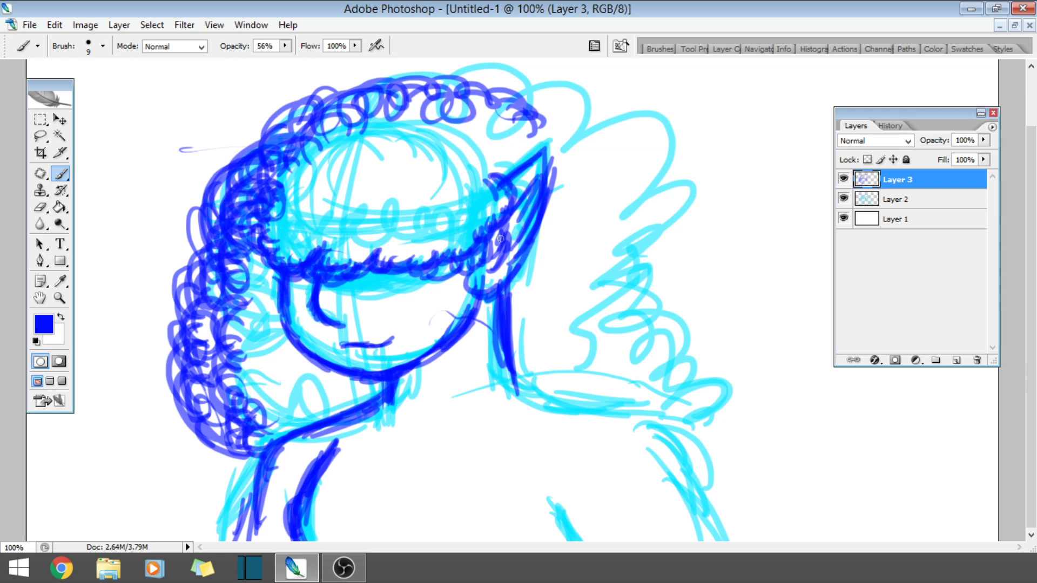
- Extend the curly dark-blue outline down the right side of the hair
{"action": "mouse_move", "coordinate": [536, 130]}
{"action": "left_mouse_down"}
{"action": "mouse_move", "coordinate": [591, 162]}
{"action": "mouse_move", "coordinate": [621, 197]}
{"action": "left_mouse_up"}
{"action": "mouse_move", "coordinate": [245, 173]}
{"action": "left_mouse_down"}
{"action": "mouse_move", "coordinate": [237, 130]}
{"action": "mouse_move", "coordinate": [292, 92]}
{"action": "mouse_move", "coordinate": [340, 73]}
{"action": "mouse_move", "coordinate": [356, 81]}
{"action": "mouse_move", "coordinate": [421, 64]}
{"action": "mouse_move", "coordinate": [389, 86]}
{"action": "mouse_move", "coordinate": [464, 81]}
{"action": "mouse_move", "coordinate": [507, 92]}
{"action": "mouse_move", "coordinate": [578, 157]}
{"action": "left_mouse_up"}
{"action": "mouse_move", "coordinate": [386, 107]}
{"action": "left_mouse_down"}
{"action": "mouse_move", "coordinate": [488, 109]}
{"action": "mouse_move", "coordinate": [570, 129]}
{"action": "mouse_move", "coordinate": [583, 117]}
{"action": "mouse_move", "coordinate": [618, 152]}
{"action": "mouse_move", "coordinate": [635, 202]}
{"action": "mouse_move", "coordinate": [621, 201]}
{"action": "mouse_move", "coordinate": [645, 242]}
{"action": "mouse_move", "coordinate": [628, 261]}
{"action": "mouse_move", "coordinate": [645, 318]}
{"action": "mouse_move", "coordinate": [660, 306]}
{"action": "mouse_move", "coordinate": [686, 354]}
{"action": "mouse_move", "coordinate": [693, 446]}
{"action": "left_mouse_up"}
{"action": "mouse_move", "coordinate": [604, 232]}
{"action": "left_mouse_down"}
{"action": "mouse_move", "coordinate": [677, 271]}
{"action": "mouse_move", "coordinate": [687, 341]}
{"action": "left_mouse_up"}
{"action": "left_click_drag", "start_coordinate": [648, 263], "coordinate": [685, 318]}
{"action": "mouse_move", "coordinate": [600, 149]}
{"action": "left_mouse_down"}
{"action": "mouse_move", "coordinate": [659, 224]}
{"action": "mouse_move", "coordinate": [694, 311]}
{"action": "left_mouse_up"}
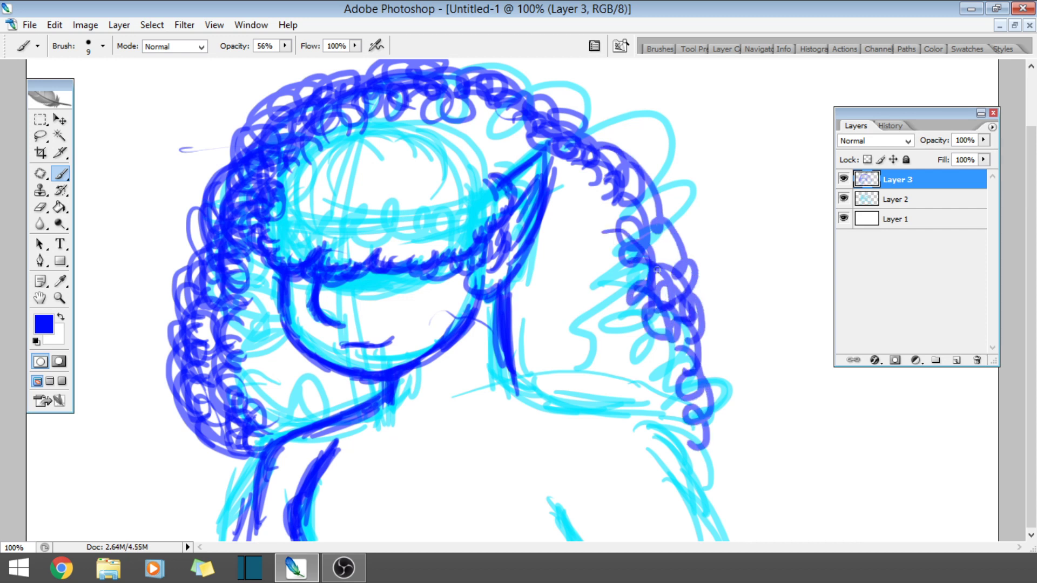
{"action": "left_click_drag", "start_coordinate": [542, 122], "coordinate": [626, 183]}
{"action": "left_click_drag", "start_coordinate": [684, 355], "coordinate": [687, 442]}
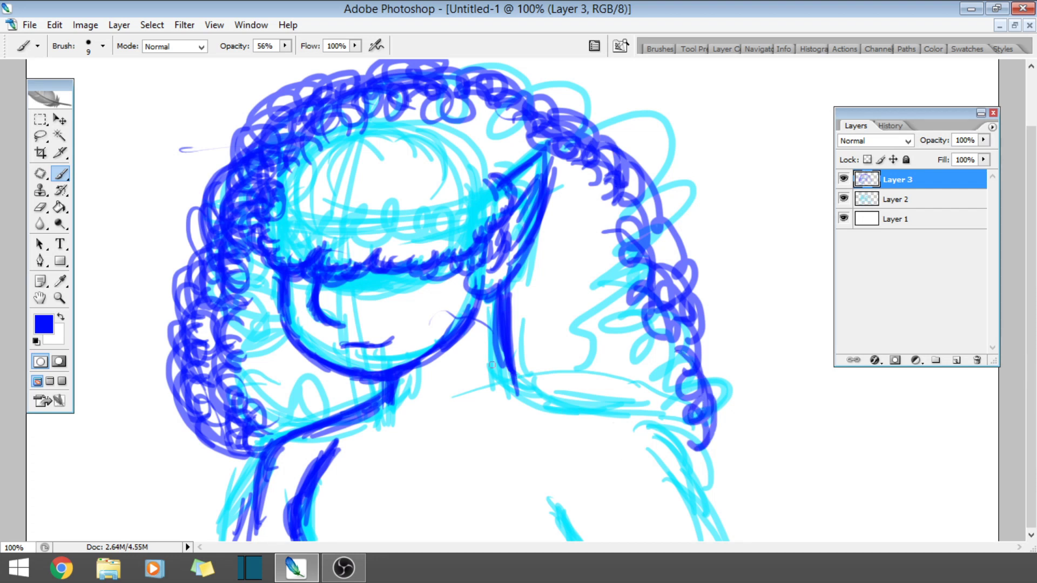
- Redraw the right shoulder, continue curls down the right hair edge, and sketch a V below the chest
{"action": "left_click_drag", "start_coordinate": [492, 365], "coordinate": [551, 405]}
{"action": "mouse_move", "coordinate": [524, 372]}
{"action": "left_mouse_down"}
{"action": "mouse_move", "coordinate": [593, 410]}
{"action": "mouse_move", "coordinate": [665, 414]}
{"action": "mouse_move", "coordinate": [610, 413]}
{"action": "left_mouse_up"}
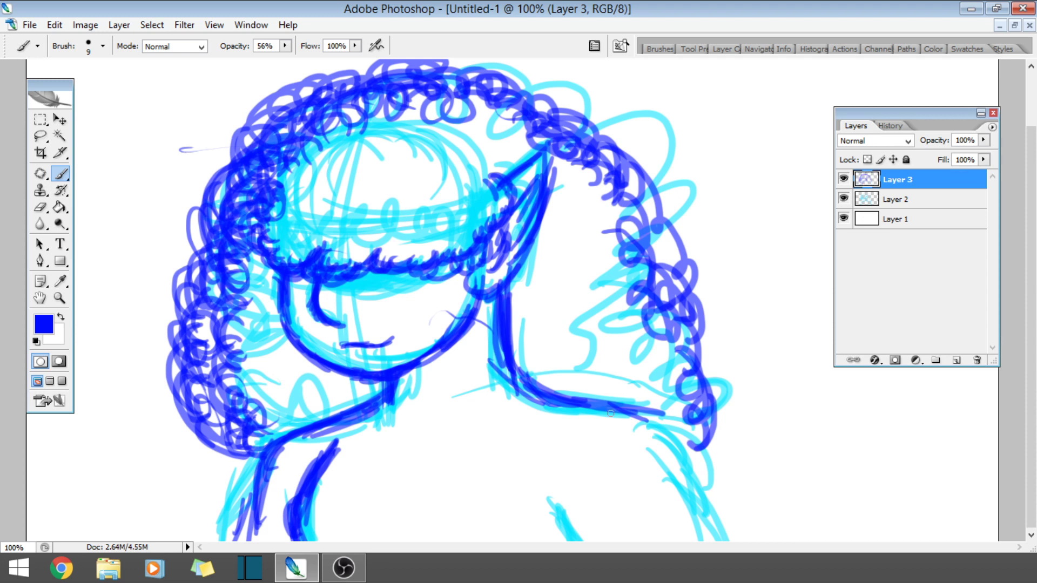
{"action": "left_click_drag", "start_coordinate": [697, 324], "coordinate": [756, 432]}
{"action": "mouse_move", "coordinate": [621, 420]}
{"action": "left_mouse_down"}
{"action": "mouse_move", "coordinate": [666, 415]}
{"action": "mouse_move", "coordinate": [721, 559]}
{"action": "left_mouse_up"}
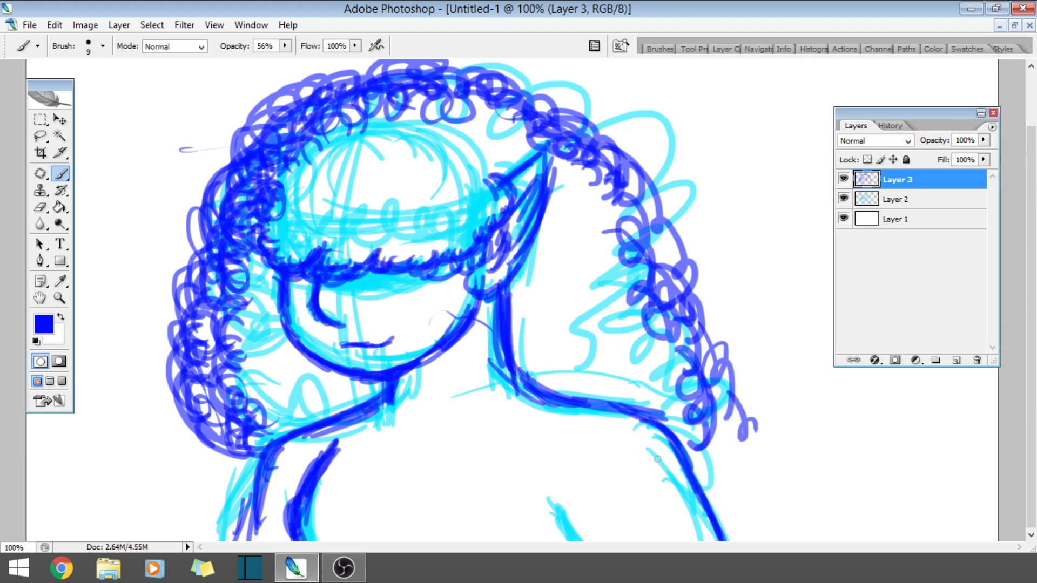
{"action": "left_click_drag", "start_coordinate": [590, 501], "coordinate": [596, 540]}
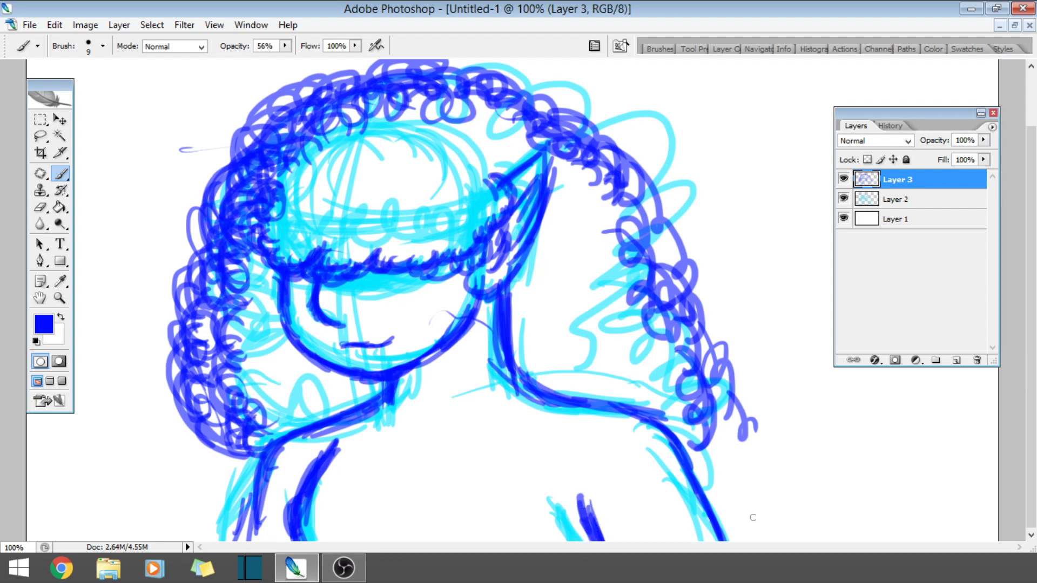
{"action": "left_click_drag", "start_coordinate": [463, 504], "coordinate": [438, 548]}
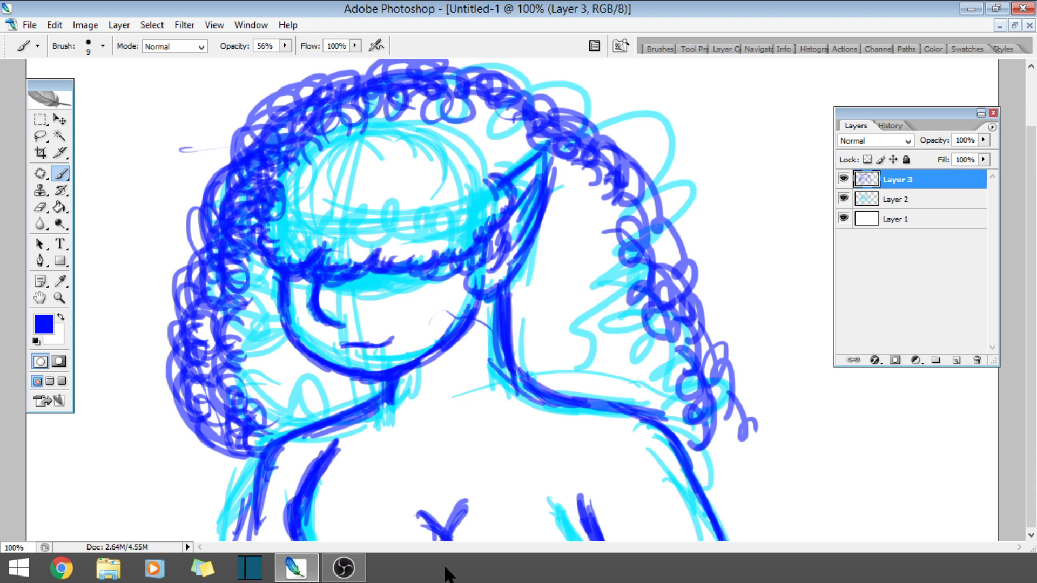
{"action": "left_click", "coordinate": [40, 206]}
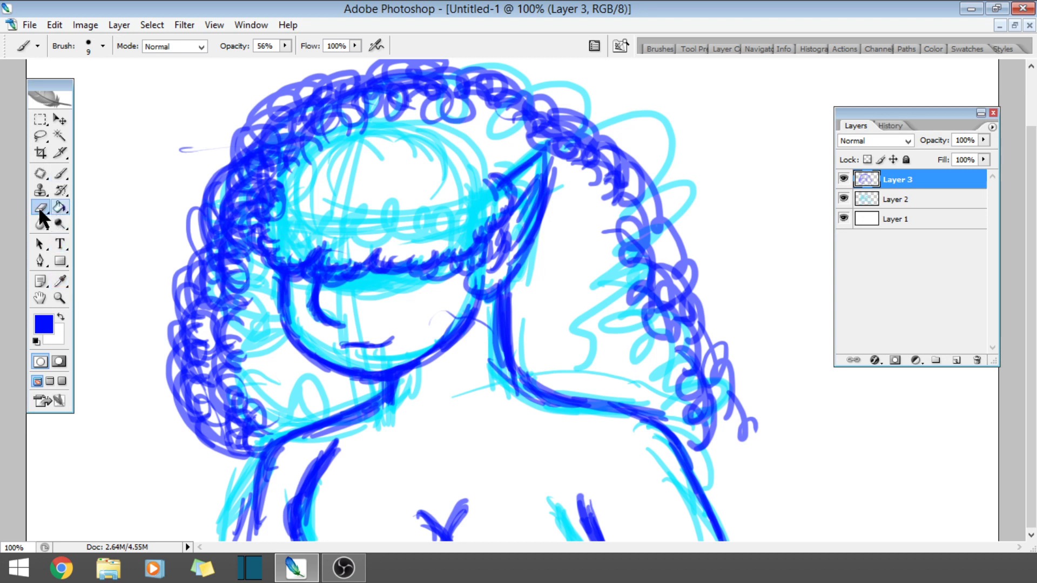
- Erase the V mark, then add looping dark-blue curls to the left and right hair
{"action": "mouse_move", "coordinate": [467, 502]}
{"action": "left_mouse_down"}
{"action": "mouse_move", "coordinate": [440, 540]}
{"action": "mouse_move", "coordinate": [420, 539]}
{"action": "mouse_move", "coordinate": [470, 531]}
{"action": "left_mouse_up"}
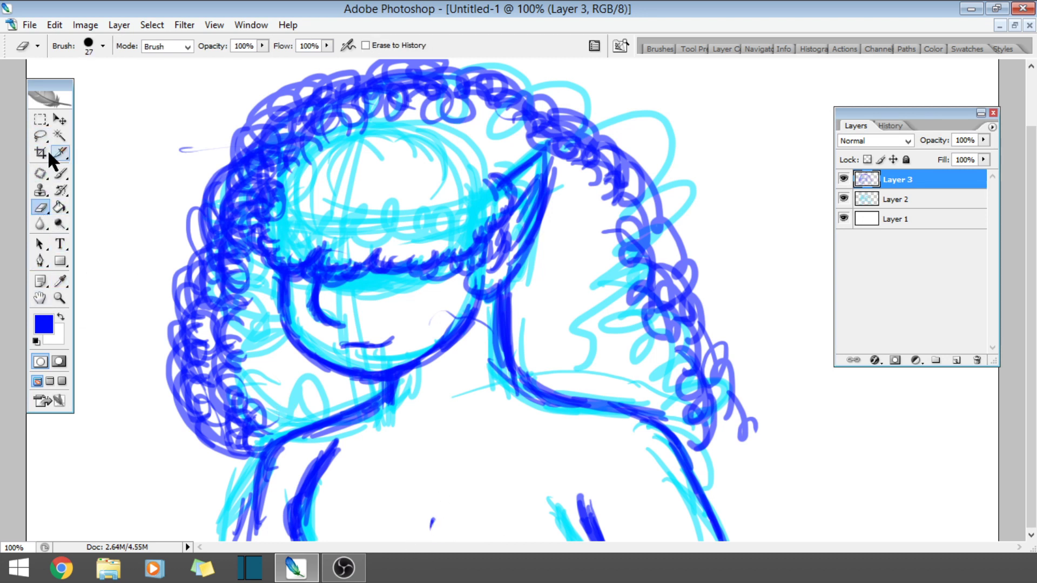
{"action": "left_click", "coordinate": [61, 176]}
{"action": "left_click_drag", "start_coordinate": [269, 256], "coordinate": [248, 184]}
{"action": "mouse_move", "coordinate": [534, 118]}
{"action": "left_mouse_down"}
{"action": "mouse_move", "coordinate": [629, 211]}
{"action": "mouse_move", "coordinate": [652, 285]}
{"action": "left_mouse_up"}
{"action": "left_click_drag", "start_coordinate": [737, 409], "coordinate": [712, 440]}
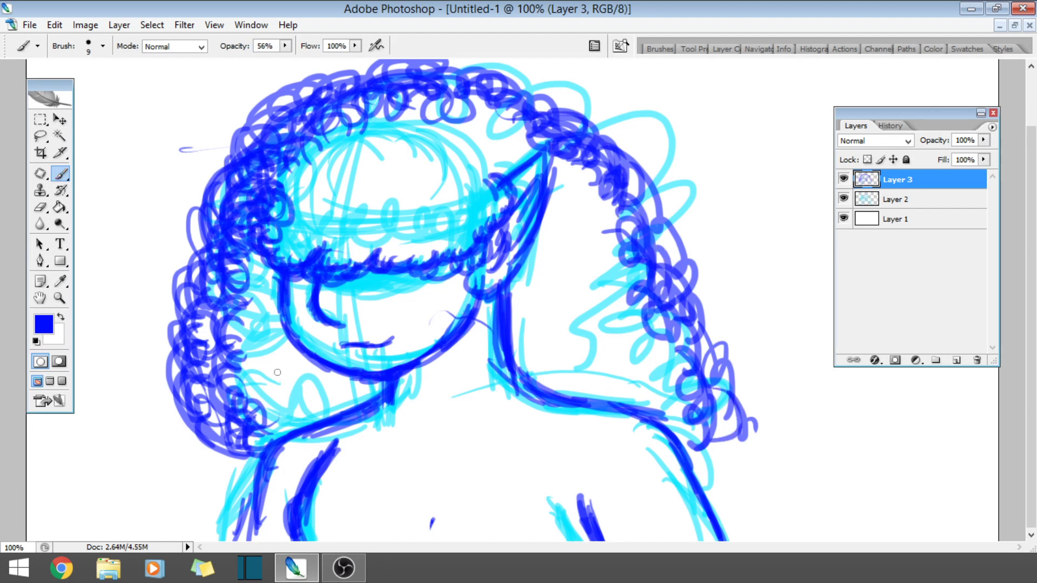
{"action": "mouse_move", "coordinate": [276, 373]}
{"action": "left_mouse_down"}
{"action": "mouse_move", "coordinate": [237, 350]}
{"action": "mouse_move", "coordinate": [289, 302]}
{"action": "mouse_move", "coordinate": [278, 337]}
{"action": "left_mouse_up"}
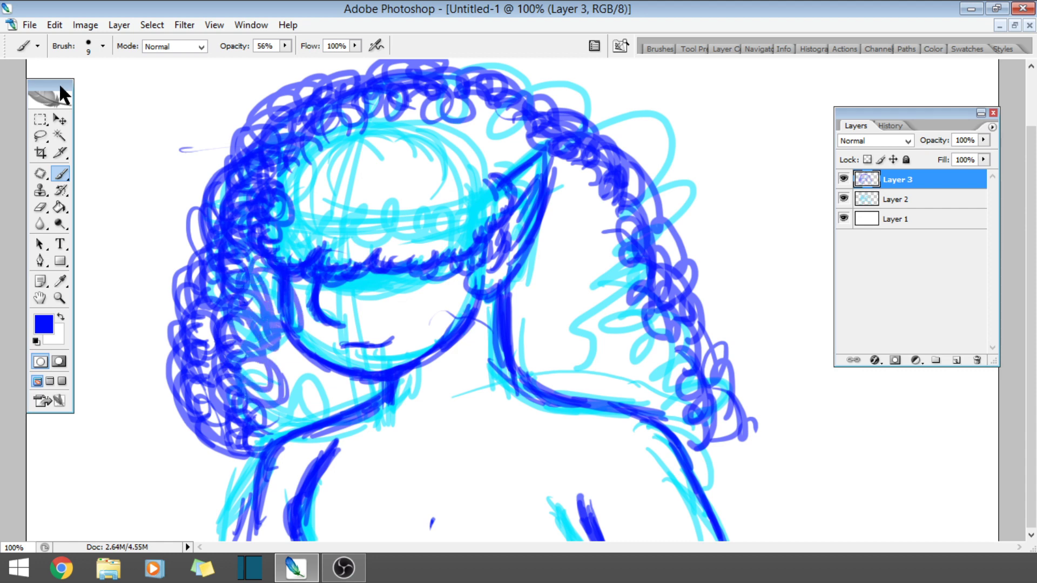
- Undo the stray loops by the left cheek and neck and redraw those strokes
{"action": "left_click", "coordinate": [50, 24]}
{"action": "left_click", "coordinate": [79, 40]}
{"action": "mouse_move", "coordinate": [276, 281]}
{"action": "left_mouse_down"}
{"action": "mouse_move", "coordinate": [271, 312]}
{"action": "mouse_move", "coordinate": [248, 307]}
{"action": "mouse_move", "coordinate": [281, 411]}
{"action": "mouse_move", "coordinate": [303, 389]}
{"action": "mouse_move", "coordinate": [339, 379]}
{"action": "mouse_move", "coordinate": [243, 378]}
{"action": "mouse_move", "coordinate": [227, 302]}
{"action": "mouse_move", "coordinate": [259, 264]}
{"action": "mouse_move", "coordinate": [327, 378]}
{"action": "mouse_move", "coordinate": [367, 385]}
{"action": "left_mouse_up"}
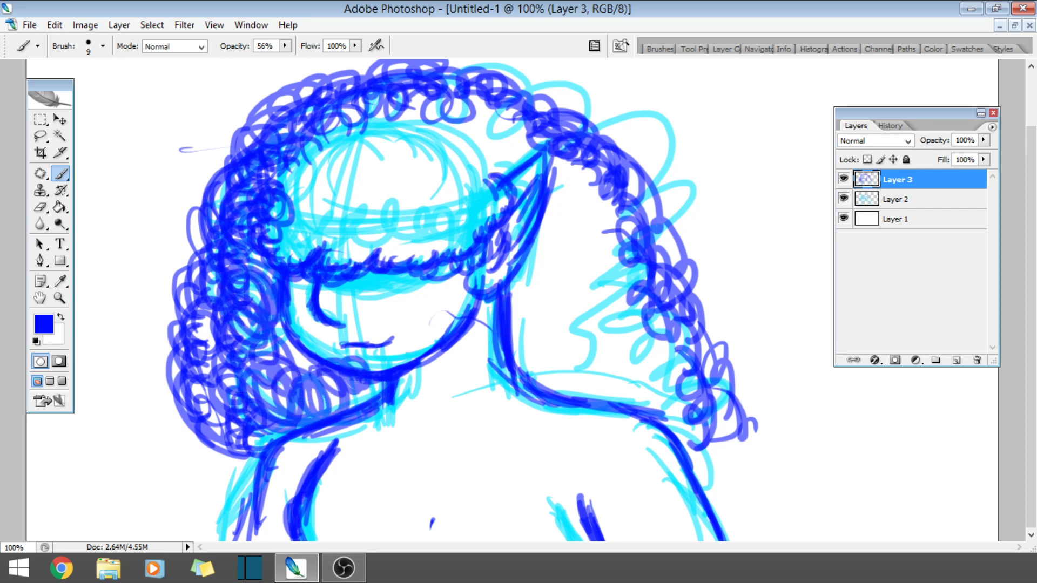
{"action": "left_click", "coordinate": [50, 25]}
{"action": "left_click", "coordinate": [60, 42]}
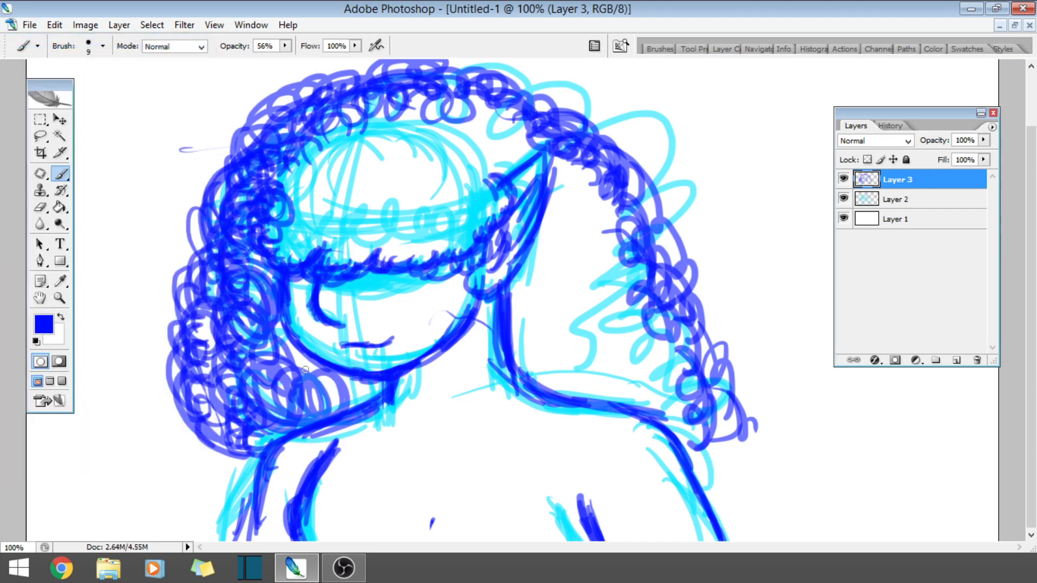
{"action": "mouse_move", "coordinate": [303, 367]}
{"action": "left_mouse_down"}
{"action": "mouse_move", "coordinate": [361, 400]}
{"action": "mouse_move", "coordinate": [378, 389]}
{"action": "mouse_move", "coordinate": [286, 361]}
{"action": "mouse_move", "coordinate": [291, 353]}
{"action": "left_mouse_up"}
- Fill the right, lower-right, upper-left and upper hair with dense dark-blue curls
{"action": "mouse_move", "coordinate": [508, 324]}
{"action": "left_mouse_down"}
{"action": "mouse_move", "coordinate": [564, 267]}
{"action": "mouse_move", "coordinate": [578, 167]}
{"action": "mouse_move", "coordinate": [556, 162]}
{"action": "mouse_move", "coordinate": [564, 313]}
{"action": "mouse_move", "coordinate": [594, 303]}
{"action": "mouse_move", "coordinate": [621, 323]}
{"action": "mouse_move", "coordinate": [610, 346]}
{"action": "left_mouse_up"}
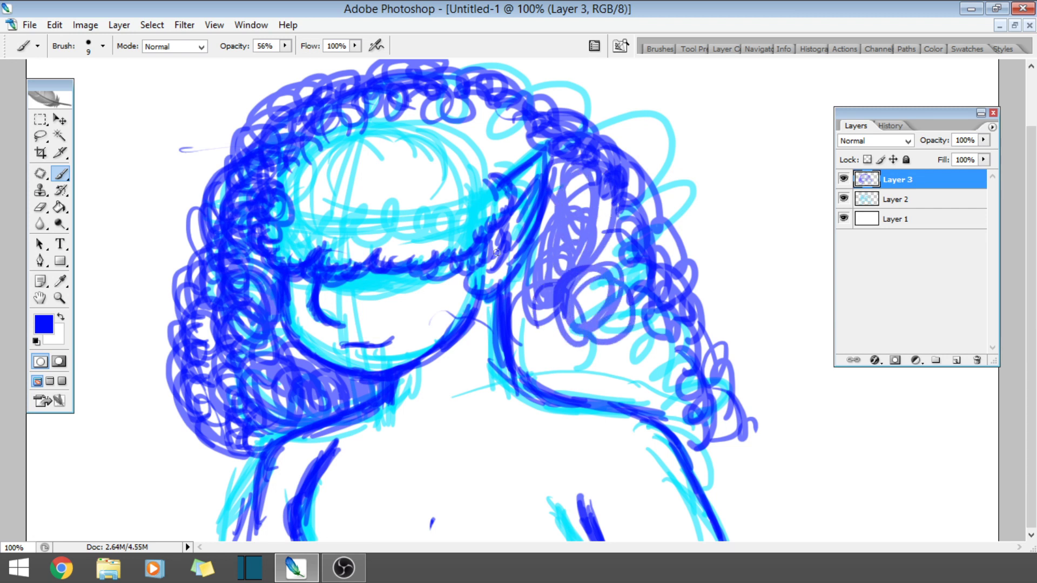
{"action": "mouse_move", "coordinate": [680, 454]}
{"action": "left_mouse_down"}
{"action": "mouse_move", "coordinate": [672, 449]}
{"action": "mouse_move", "coordinate": [702, 448]}
{"action": "mouse_move", "coordinate": [752, 416]}
{"action": "left_mouse_up"}
{"action": "mouse_move", "coordinate": [541, 337]}
{"action": "left_mouse_down"}
{"action": "mouse_move", "coordinate": [540, 324]}
{"action": "mouse_move", "coordinate": [526, 340]}
{"action": "mouse_move", "coordinate": [600, 335]}
{"action": "mouse_move", "coordinate": [558, 348]}
{"action": "mouse_move", "coordinate": [626, 356]}
{"action": "mouse_move", "coordinate": [664, 388]}
{"action": "mouse_move", "coordinate": [664, 415]}
{"action": "mouse_move", "coordinate": [623, 340]}
{"action": "mouse_move", "coordinate": [539, 345]}
{"action": "mouse_move", "coordinate": [583, 292]}
{"action": "mouse_move", "coordinate": [595, 223]}
{"action": "mouse_move", "coordinate": [610, 254]}
{"action": "left_mouse_up"}
{"action": "mouse_move", "coordinate": [324, 213]}
{"action": "left_mouse_down"}
{"action": "mouse_move", "coordinate": [306, 163]}
{"action": "mouse_move", "coordinate": [311, 206]}
{"action": "mouse_move", "coordinate": [301, 203]}
{"action": "mouse_move", "coordinate": [342, 133]}
{"action": "mouse_move", "coordinate": [376, 146]}
{"action": "mouse_move", "coordinate": [344, 160]}
{"action": "mouse_move", "coordinate": [340, 118]}
{"action": "mouse_move", "coordinate": [390, 168]}
{"action": "mouse_move", "coordinate": [388, 186]}
{"action": "mouse_move", "coordinate": [424, 167]}
{"action": "left_mouse_up"}
{"action": "left_click_drag", "start_coordinate": [432, 110], "coordinate": [382, 161]}
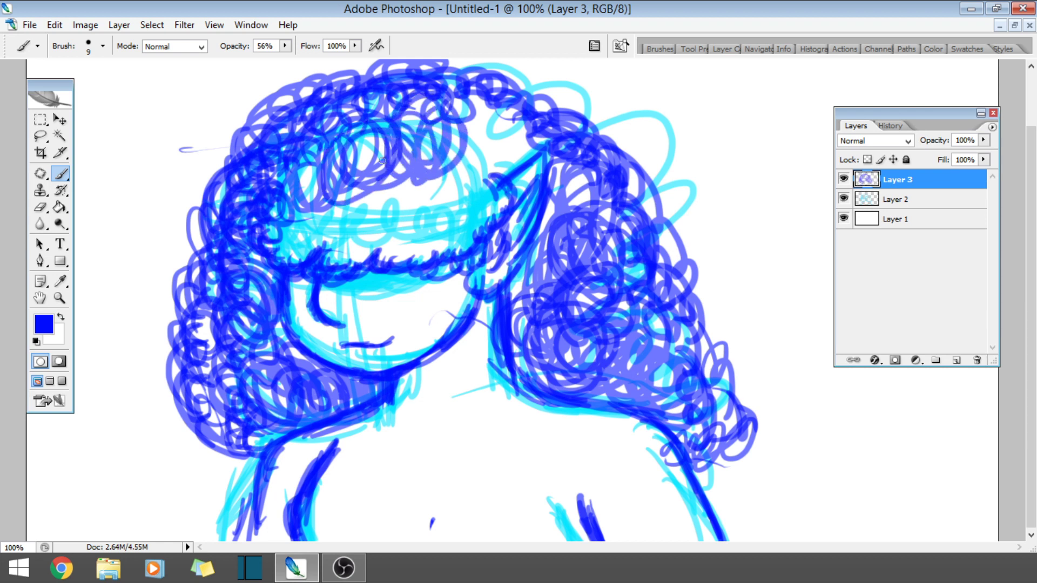
{"action": "mouse_move", "coordinate": [491, 137]}
{"action": "left_mouse_down"}
{"action": "mouse_move", "coordinate": [491, 115]}
{"action": "mouse_move", "coordinate": [491, 177]}
{"action": "mouse_move", "coordinate": [505, 96]}
{"action": "mouse_move", "coordinate": [518, 153]}
{"action": "mouse_move", "coordinate": [483, 139]}
{"action": "mouse_move", "coordinate": [482, 160]}
{"action": "mouse_move", "coordinate": [433, 161]}
{"action": "mouse_move", "coordinate": [409, 135]}
{"action": "mouse_move", "coordinate": [325, 229]}
{"action": "mouse_move", "coordinate": [299, 241]}
{"action": "mouse_move", "coordinate": [336, 247]}
{"action": "mouse_move", "coordinate": [362, 182]}
{"action": "mouse_move", "coordinate": [409, 194]}
{"action": "mouse_move", "coordinate": [368, 238]}
{"action": "mouse_move", "coordinate": [404, 215]}
{"action": "mouse_move", "coordinate": [396, 208]}
{"action": "mouse_move", "coordinate": [458, 233]}
{"action": "mouse_move", "coordinate": [403, 242]}
{"action": "mouse_move", "coordinate": [430, 177]}
{"action": "mouse_move", "coordinate": [419, 191]}
{"action": "mouse_move", "coordinate": [430, 225]}
{"action": "mouse_move", "coordinate": [401, 246]}
{"action": "mouse_move", "coordinate": [355, 230]}
{"action": "mouse_move", "coordinate": [306, 232]}
{"action": "mouse_move", "coordinate": [441, 228]}
{"action": "mouse_move", "coordinate": [417, 202]}
{"action": "mouse_move", "coordinate": [330, 176]}
{"action": "mouse_move", "coordinate": [362, 155]}
{"action": "mouse_move", "coordinate": [326, 166]}
{"action": "mouse_move", "coordinate": [332, 192]}
{"action": "mouse_move", "coordinate": [474, 144]}
{"action": "mouse_move", "coordinate": [472, 223]}
{"action": "mouse_move", "coordinate": [367, 157]}
{"action": "left_mouse_up"}
{"action": "mouse_move", "coordinate": [318, 210]}
{"action": "left_mouse_down"}
{"action": "mouse_move", "coordinate": [308, 222]}
{"action": "mouse_move", "coordinate": [296, 208]}
{"action": "left_mouse_up"}
- Scribble the upper-right hair and darken the ear's top and right edges
{"action": "right_click", "coordinate": [494, 222]}
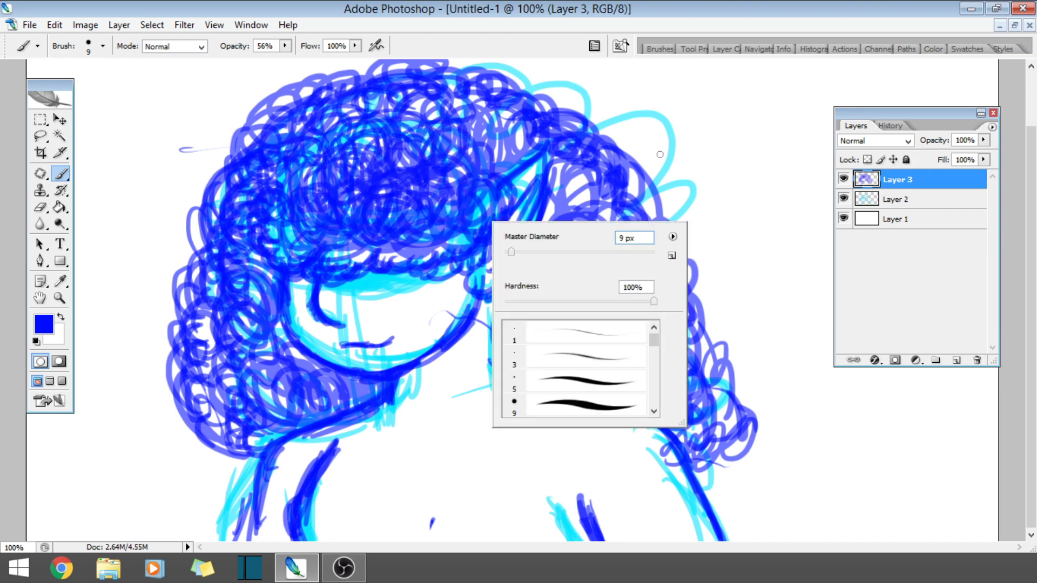
{"action": "left_click", "coordinate": [585, 192]}
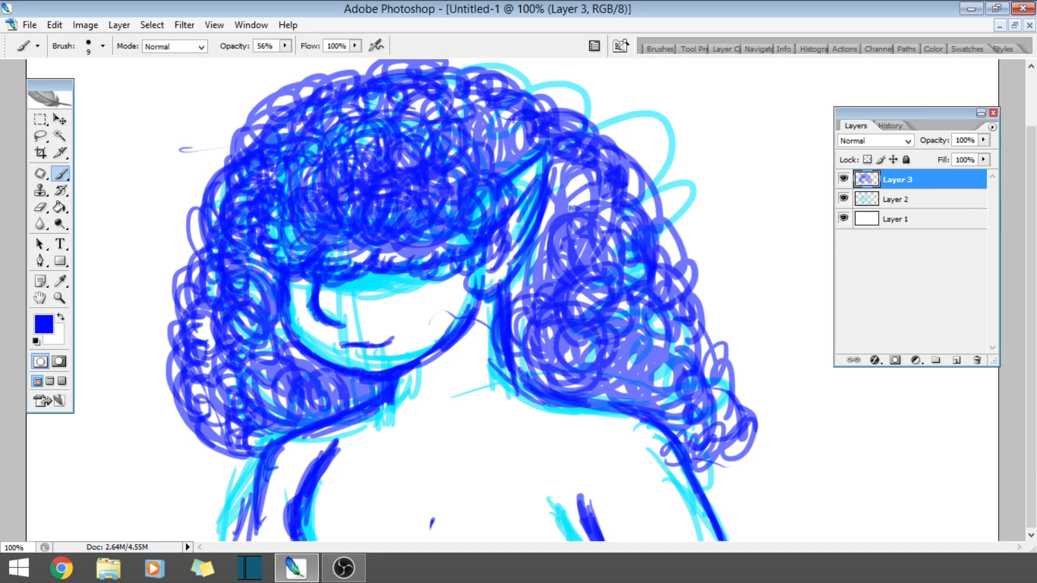
{"action": "left_click_drag", "start_coordinate": [581, 183], "coordinate": [591, 213]}
{"action": "mouse_move", "coordinate": [544, 149]}
{"action": "left_mouse_down"}
{"action": "mouse_move", "coordinate": [512, 171]}
{"action": "mouse_move", "coordinate": [545, 237]}
{"action": "left_mouse_up"}
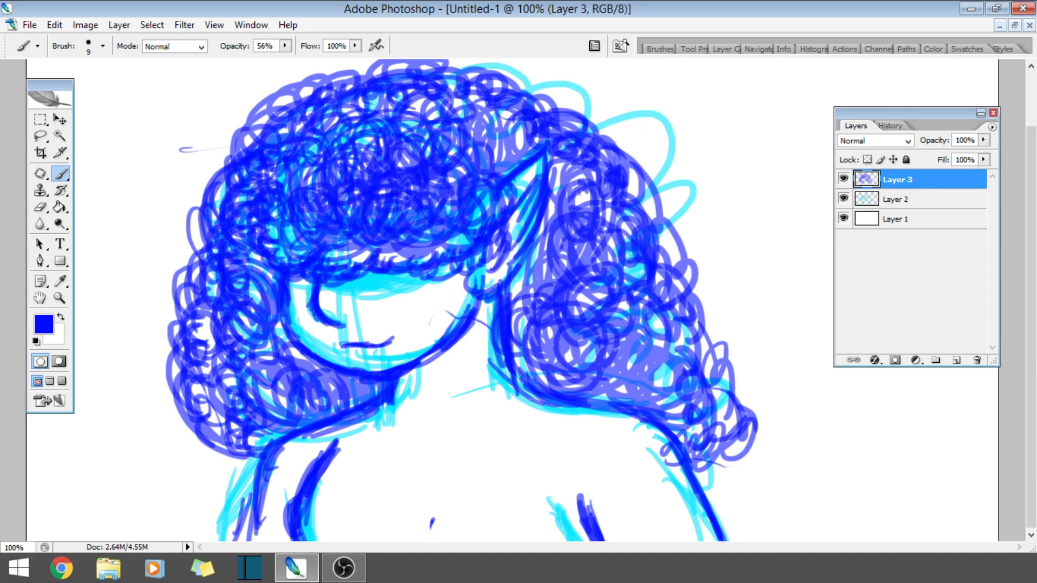
{"action": "mouse_move", "coordinate": [472, 271]}
{"action": "left_mouse_down"}
{"action": "mouse_move", "coordinate": [480, 301]}
{"action": "mouse_move", "coordinate": [504, 294]}
{"action": "left_mouse_up"}
{"action": "mouse_move", "coordinate": [542, 222]}
{"action": "left_mouse_down"}
{"action": "mouse_move", "coordinate": [505, 292]}
{"action": "mouse_move", "coordinate": [522, 276]}
{"action": "left_mouse_up"}
{"action": "left_click_drag", "start_coordinate": [540, 225], "coordinate": [529, 268]}
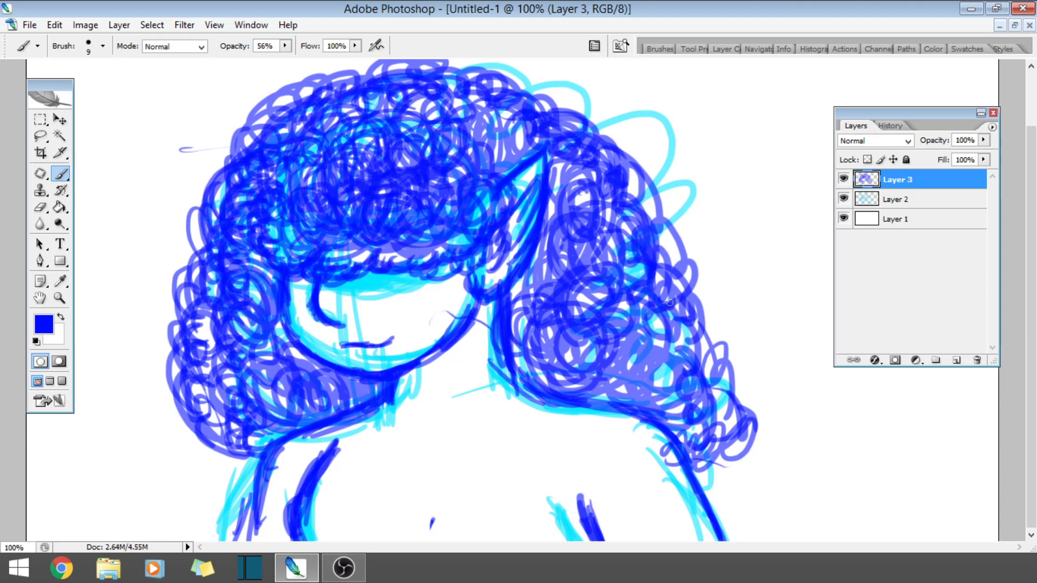
- Scribble the right outer hair edge, redo the top-right strokes, and add empty Layer 4
{"action": "mouse_move", "coordinate": [647, 222]}
{"action": "left_mouse_down"}
{"action": "mouse_move", "coordinate": [712, 373]}
{"action": "mouse_move", "coordinate": [696, 440]}
{"action": "mouse_move", "coordinate": [720, 438]}
{"action": "left_mouse_up"}
{"action": "mouse_move", "coordinate": [619, 247]}
{"action": "left_mouse_down"}
{"action": "mouse_move", "coordinate": [667, 253]}
{"action": "mouse_move", "coordinate": [691, 278]}
{"action": "mouse_move", "coordinate": [635, 199]}
{"action": "left_mouse_up"}
{"action": "mouse_move", "coordinate": [453, 117]}
{"action": "left_mouse_down"}
{"action": "mouse_move", "coordinate": [491, 95]}
{"action": "mouse_move", "coordinate": [578, 92]}
{"action": "mouse_move", "coordinate": [664, 189]}
{"action": "mouse_move", "coordinate": [573, 118]}
{"action": "left_mouse_up"}
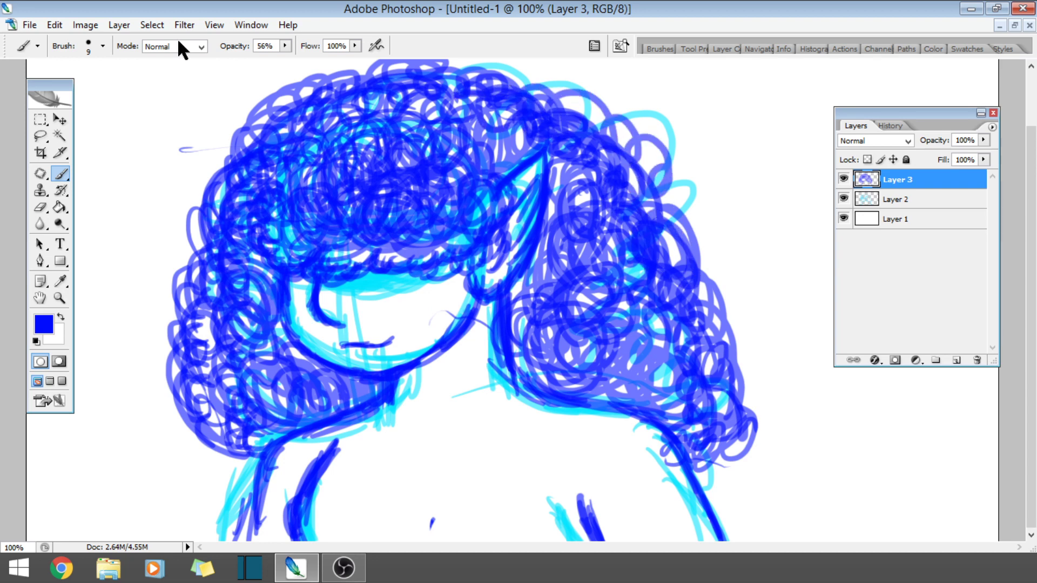
{"action": "left_click", "coordinate": [55, 25]}
{"action": "left_click", "coordinate": [62, 42]}
{"action": "key", "text": "ctrl+alt+z"}
{"action": "mouse_move", "coordinate": [517, 97]}
{"action": "left_mouse_down"}
{"action": "mouse_move", "coordinate": [552, 101]}
{"action": "mouse_move", "coordinate": [560, 177]}
{"action": "left_mouse_up"}
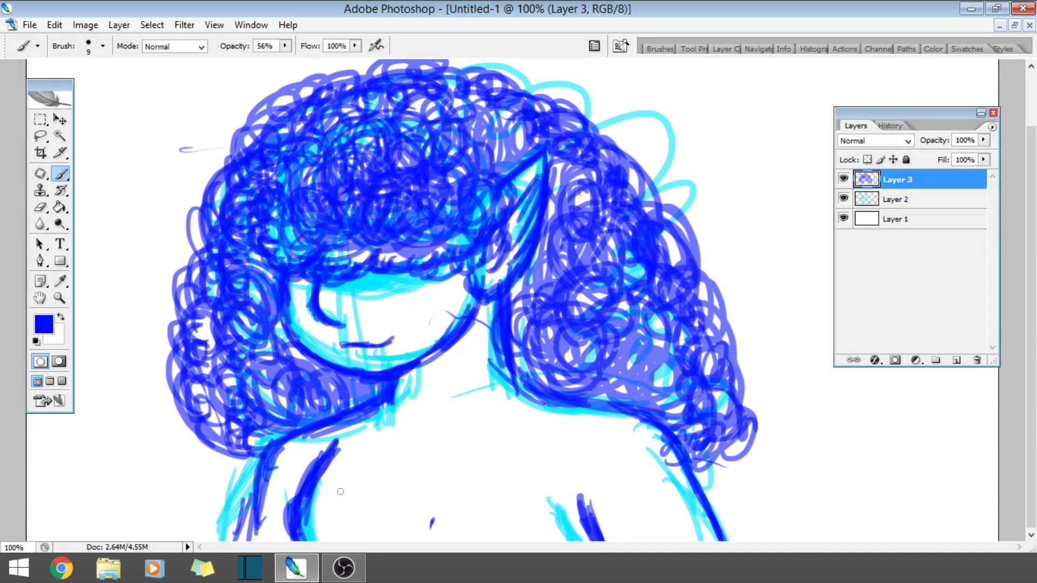
{"action": "left_click", "coordinate": [955, 361]}
- Switch the brush colour to magenta and draw a chest line across the figure
{"action": "left_click", "coordinate": [52, 315]}
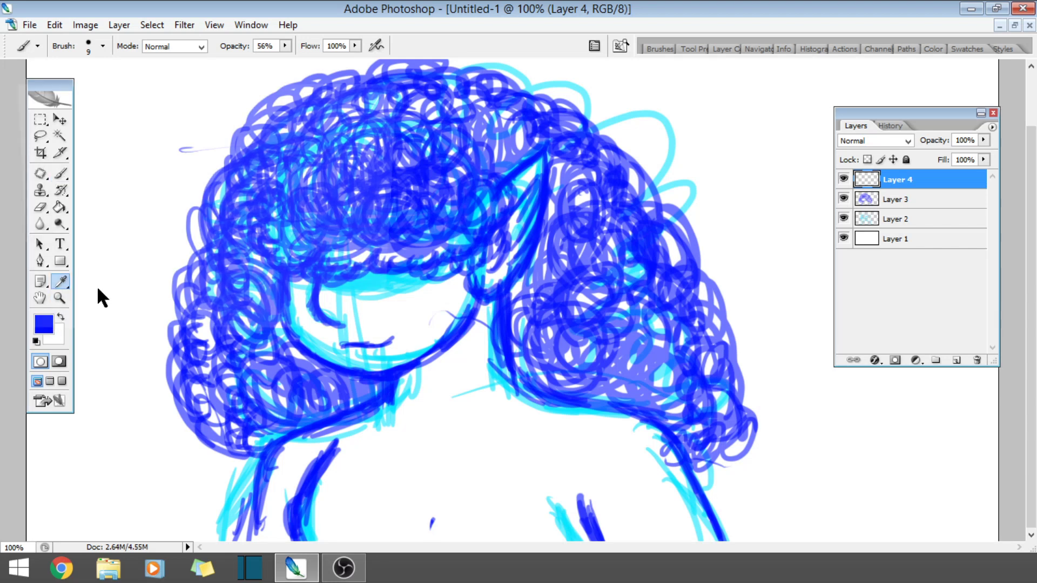
{"action": "left_click_drag", "start_coordinate": [233, 165], "coordinate": [233, 158]}
{"action": "left_click", "coordinate": [360, 116]}
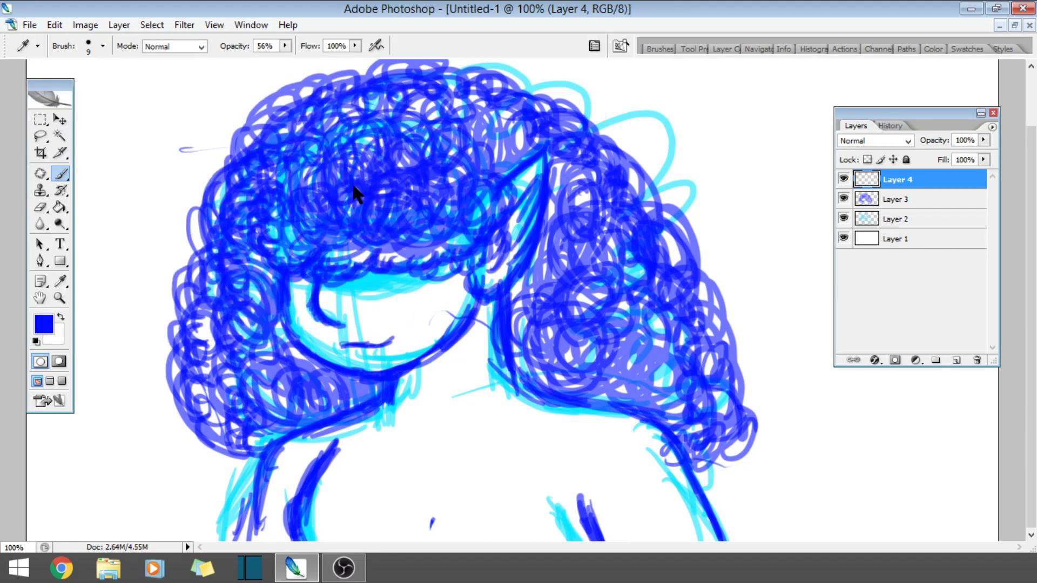
{"action": "mouse_move", "coordinate": [226, 493]}
{"action": "left_mouse_down"}
{"action": "mouse_move", "coordinate": [299, 502]}
{"action": "mouse_move", "coordinate": [227, 518]}
{"action": "mouse_move", "coordinate": [232, 534]}
{"action": "mouse_move", "coordinate": [245, 499]}
{"action": "mouse_move", "coordinate": [272, 492]}
{"action": "mouse_move", "coordinate": [301, 539]}
{"action": "mouse_move", "coordinate": [325, 492]}
{"action": "mouse_move", "coordinate": [303, 531]}
{"action": "mouse_move", "coordinate": [285, 521]}
{"action": "mouse_move", "coordinate": [352, 495]}
{"action": "mouse_move", "coordinate": [481, 495]}
{"action": "left_mouse_up"}
{"action": "left_click_drag", "start_coordinate": [411, 505], "coordinate": [538, 490]}
{"action": "mouse_move", "coordinate": [453, 502]}
{"action": "left_mouse_down"}
{"action": "mouse_move", "coordinate": [634, 510]}
{"action": "mouse_move", "coordinate": [667, 488]}
{"action": "left_mouse_up"}
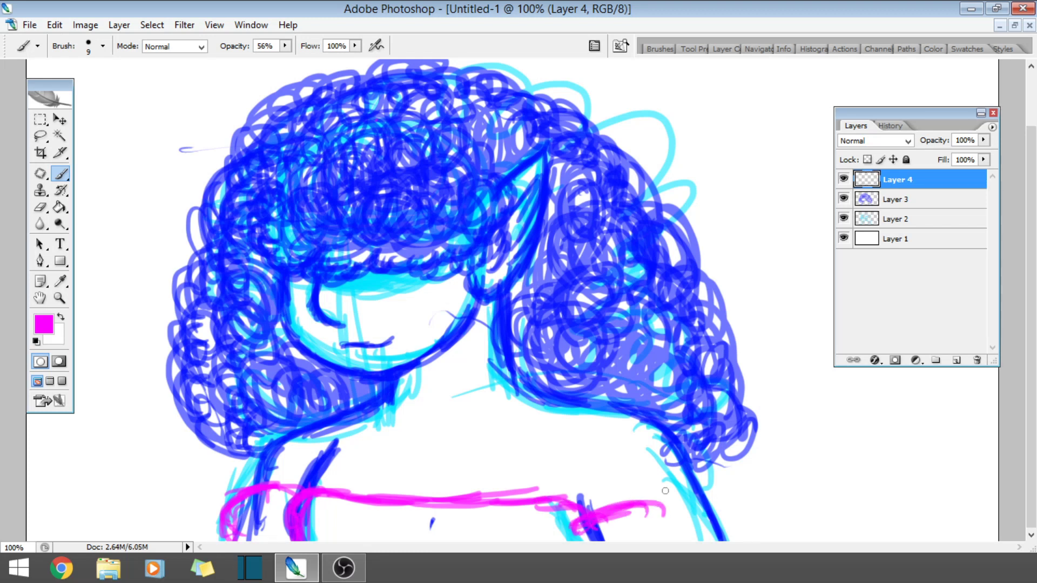
- Draw a magenta arc over the right shoulder and the right strap lines
{"action": "mouse_move", "coordinate": [600, 512]}
{"action": "left_mouse_down"}
{"action": "mouse_move", "coordinate": [679, 490]}
{"action": "mouse_move", "coordinate": [718, 495]}
{"action": "left_mouse_up"}
{"action": "left_click_drag", "start_coordinate": [659, 508], "coordinate": [753, 540]}
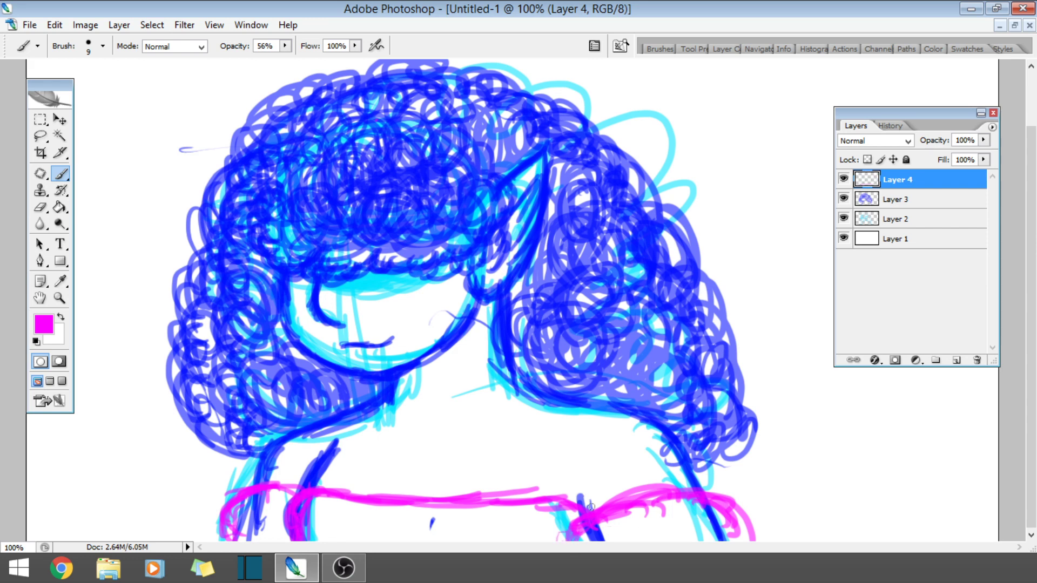
{"action": "mouse_move", "coordinate": [572, 505]}
{"action": "left_mouse_down"}
{"action": "mouse_move", "coordinate": [569, 440]}
{"action": "mouse_move", "coordinate": [594, 418]}
{"action": "mouse_move", "coordinate": [587, 426]}
{"action": "left_mouse_up"}
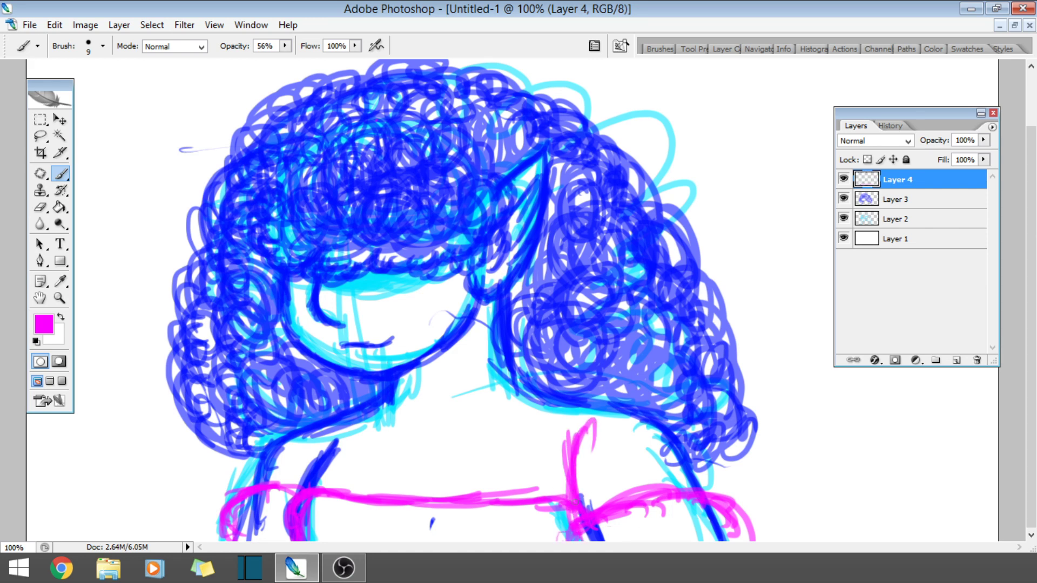
{"action": "mouse_move", "coordinate": [577, 480]}
{"action": "left_mouse_down"}
{"action": "mouse_move", "coordinate": [583, 411]}
{"action": "mouse_move", "coordinate": [594, 399]}
{"action": "left_mouse_up"}
{"action": "left_click_drag", "start_coordinate": [526, 499], "coordinate": [513, 409]}
{"action": "mouse_move", "coordinate": [529, 501]}
{"action": "left_mouse_down"}
{"action": "mouse_move", "coordinate": [535, 401]}
{"action": "mouse_move", "coordinate": [528, 413]}
{"action": "left_mouse_up"}
{"action": "mouse_move", "coordinate": [518, 518]}
{"action": "left_mouse_down"}
{"action": "mouse_move", "coordinate": [513, 417]}
{"action": "mouse_move", "coordinate": [527, 401]}
{"action": "left_mouse_up"}
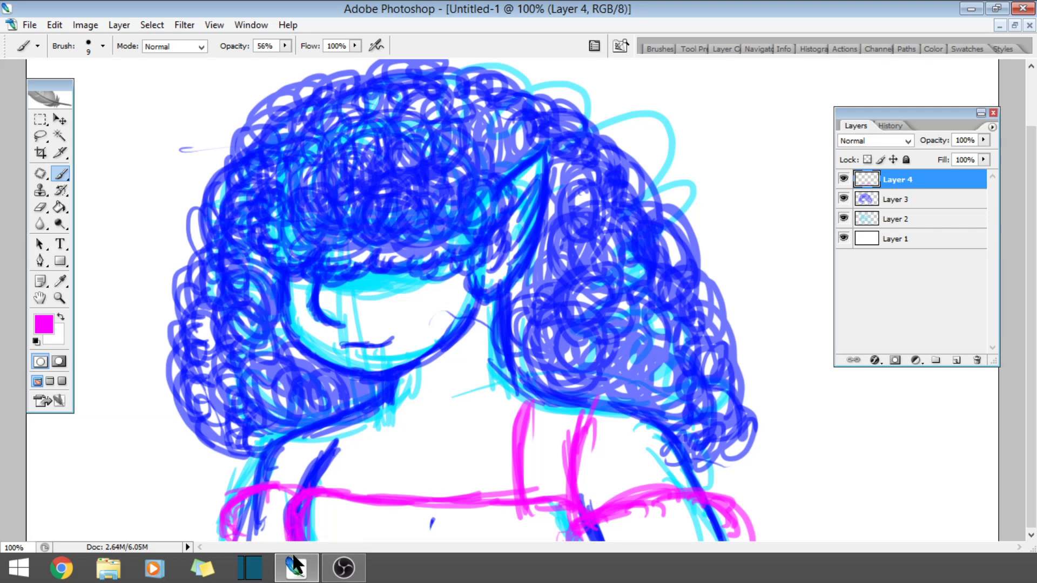
- Draw the left magenta strap lines below the chin
{"action": "mouse_move", "coordinate": [322, 486]}
{"action": "left_mouse_down"}
{"action": "mouse_move", "coordinate": [348, 408]}
{"action": "mouse_move", "coordinate": [344, 427]}
{"action": "left_mouse_up"}
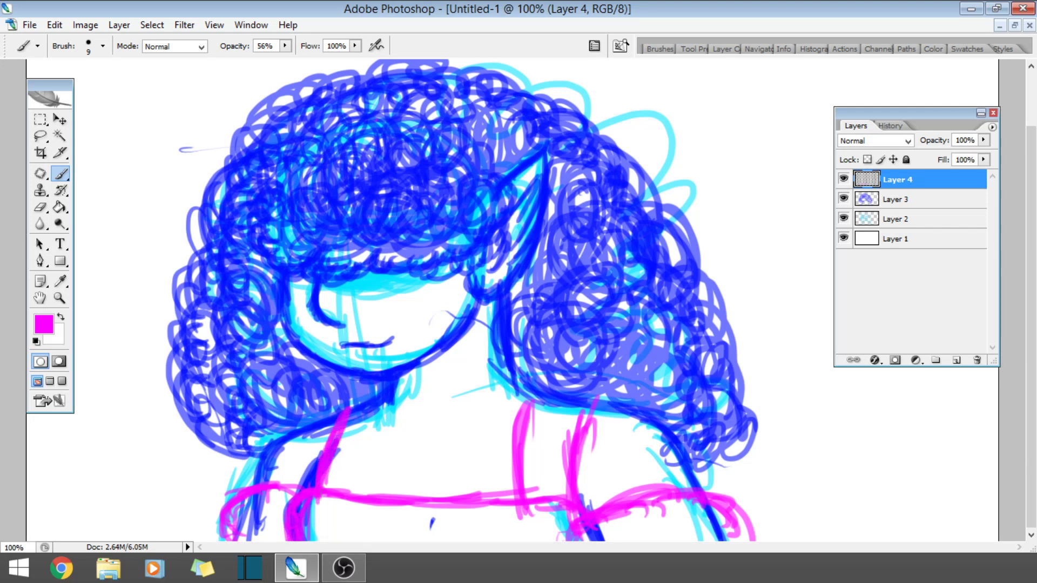
{"action": "left_click_drag", "start_coordinate": [368, 494], "coordinate": [384, 409]}
{"action": "mouse_move", "coordinate": [372, 496]}
{"action": "left_mouse_down"}
{"action": "mouse_move", "coordinate": [386, 392]}
{"action": "mouse_move", "coordinate": [384, 411]}
{"action": "left_mouse_up"}
{"action": "left_click_drag", "start_coordinate": [362, 496], "coordinate": [391, 393]}
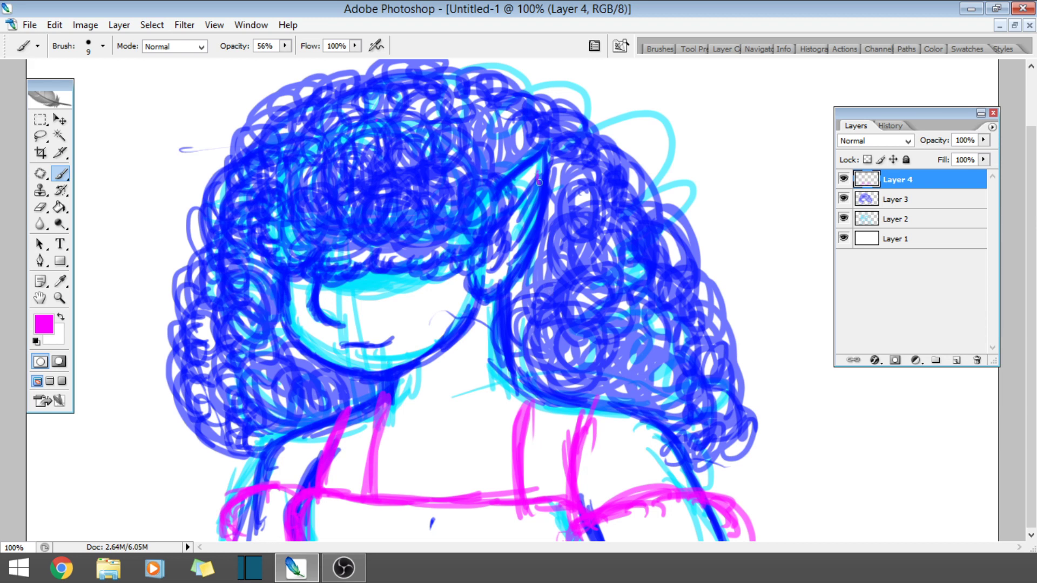
- Paint a magenta hair tie, ribbon and small bow on the hair strand, plus lips
{"action": "left_click_drag", "start_coordinate": [542, 175], "coordinate": [546, 183]}
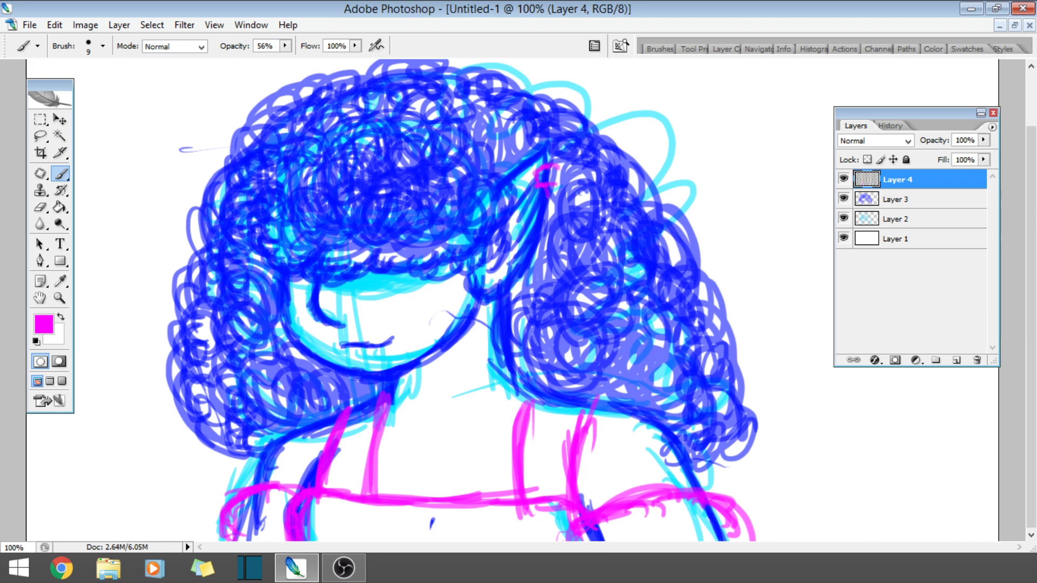
{"action": "left_click_drag", "start_coordinate": [496, 276], "coordinate": [485, 284]}
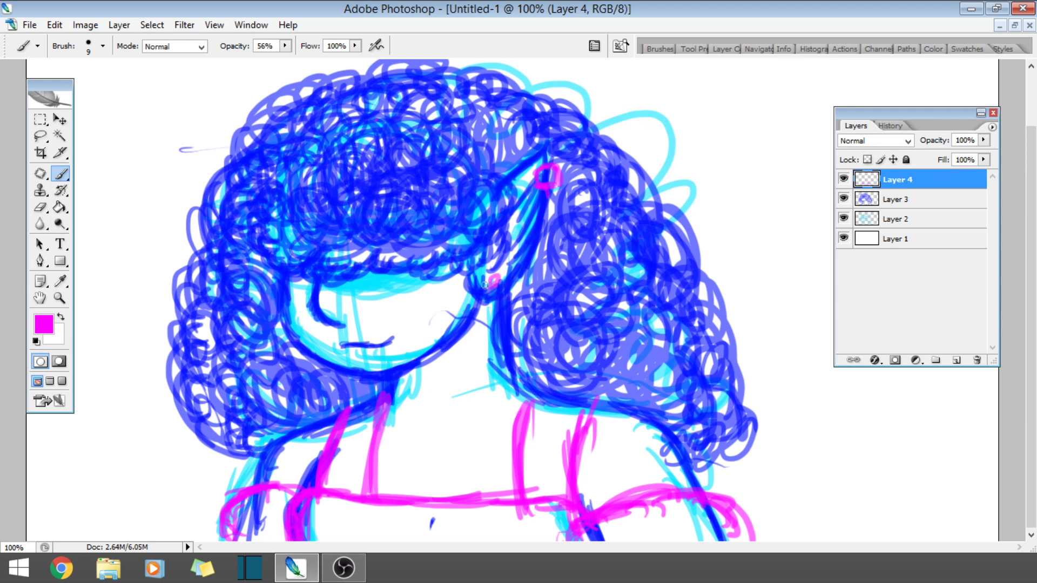
{"action": "mouse_move", "coordinate": [490, 334]}
{"action": "left_mouse_down"}
{"action": "mouse_move", "coordinate": [492, 319]}
{"action": "mouse_move", "coordinate": [488, 341]}
{"action": "left_mouse_up"}
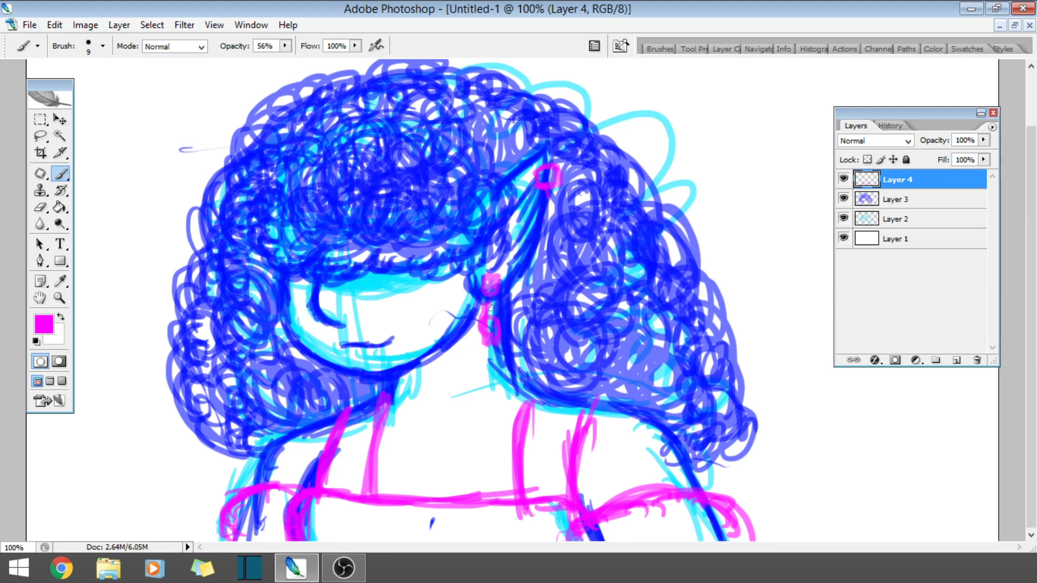
{"action": "left_click_drag", "start_coordinate": [501, 298], "coordinate": [525, 284]}
{"action": "left_click_drag", "start_coordinate": [553, 212], "coordinate": [551, 188]}
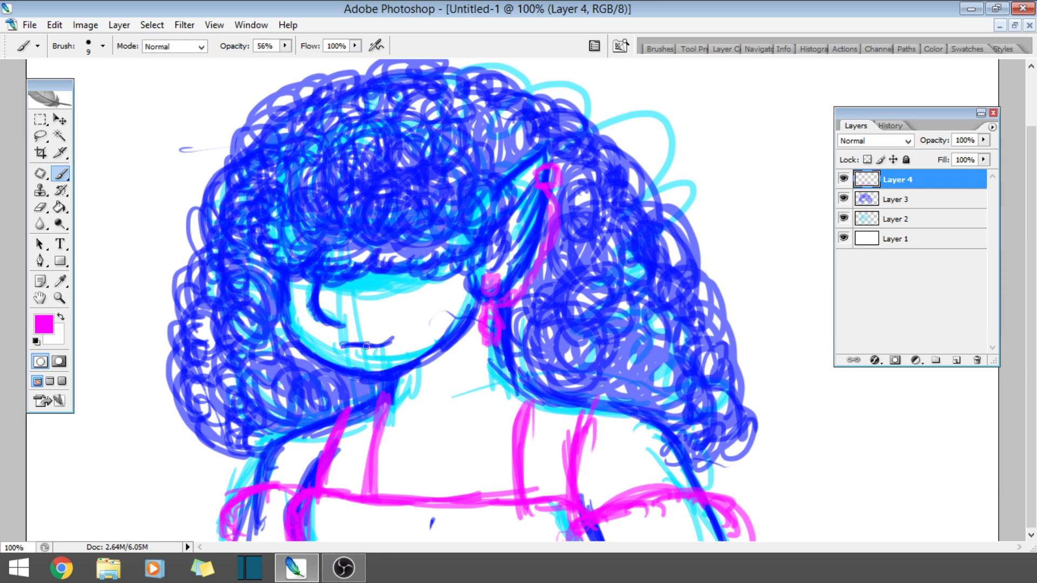
{"action": "mouse_move", "coordinate": [341, 344]}
{"action": "left_mouse_down"}
{"action": "mouse_move", "coordinate": [366, 334]}
{"action": "mouse_move", "coordinate": [399, 341]}
{"action": "left_mouse_up"}
- Step back through the Edit menu's undo history until the magenta lips stroke is removed
{"action": "left_click", "coordinate": [49, 27]}
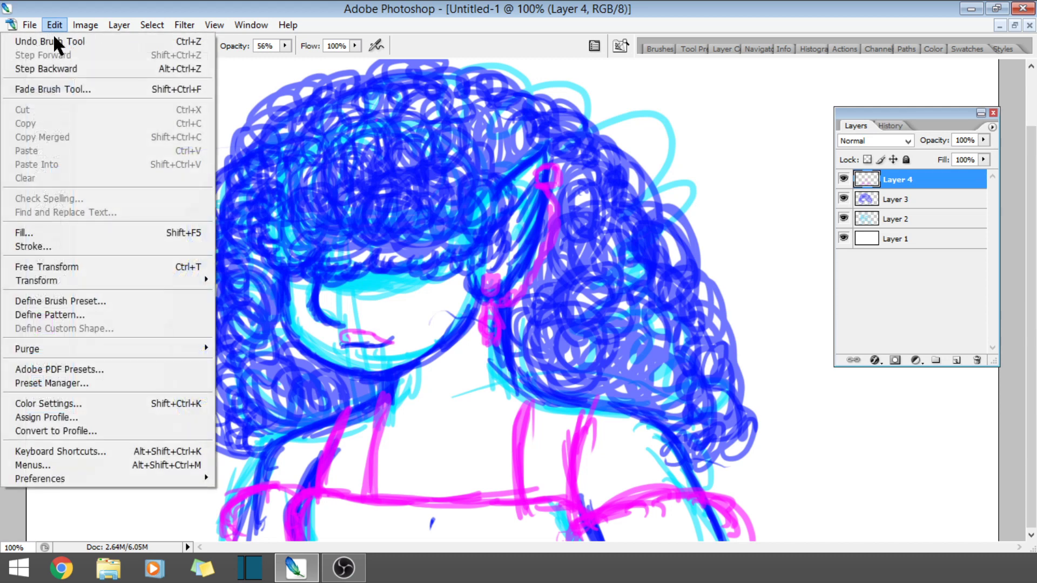
{"action": "left_click", "coordinate": [54, 37]}
{"action": "left_click", "coordinate": [55, 29]}
{"action": "left_click", "coordinate": [54, 68]}
{"action": "left_click", "coordinate": [37, 27]}
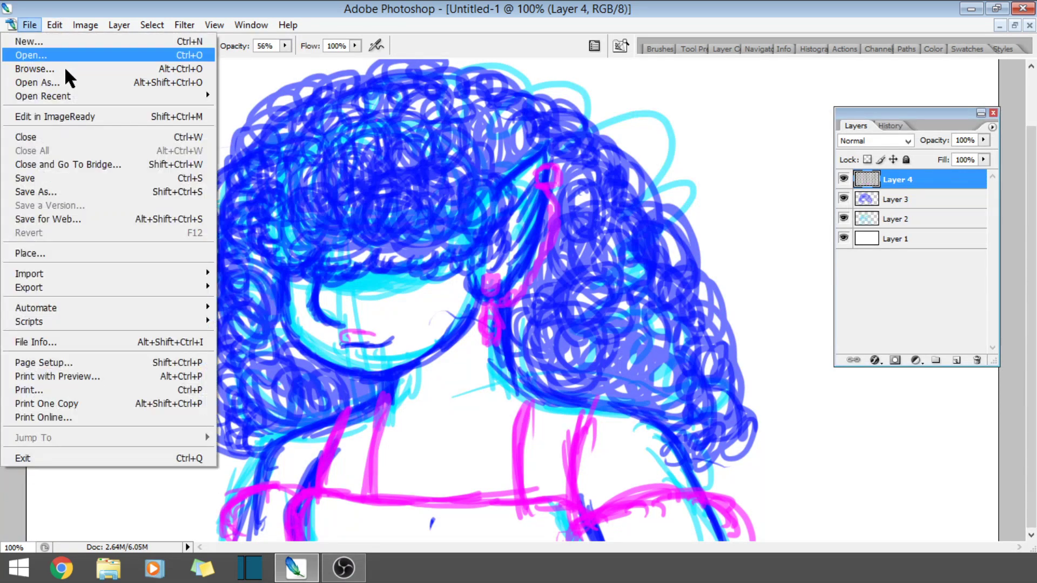
{"action": "left_click", "coordinate": [11, 26]}
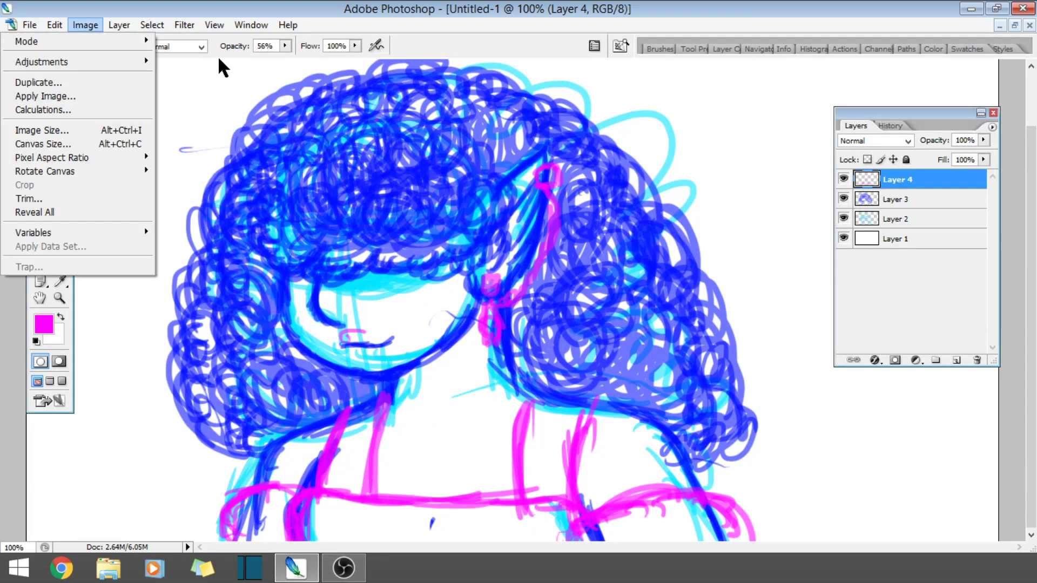
{"action": "left_click", "coordinate": [54, 25]}
{"action": "left_click", "coordinate": [51, 26]}
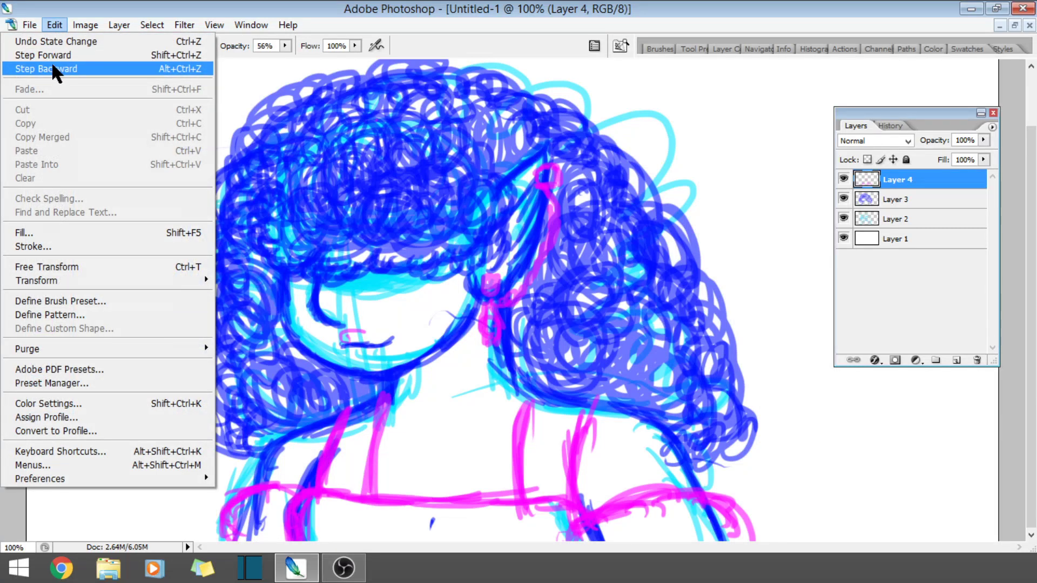
{"action": "left_click", "coordinate": [51, 67]}
{"action": "left_click", "coordinate": [54, 25]}
{"action": "left_click", "coordinate": [51, 65]}
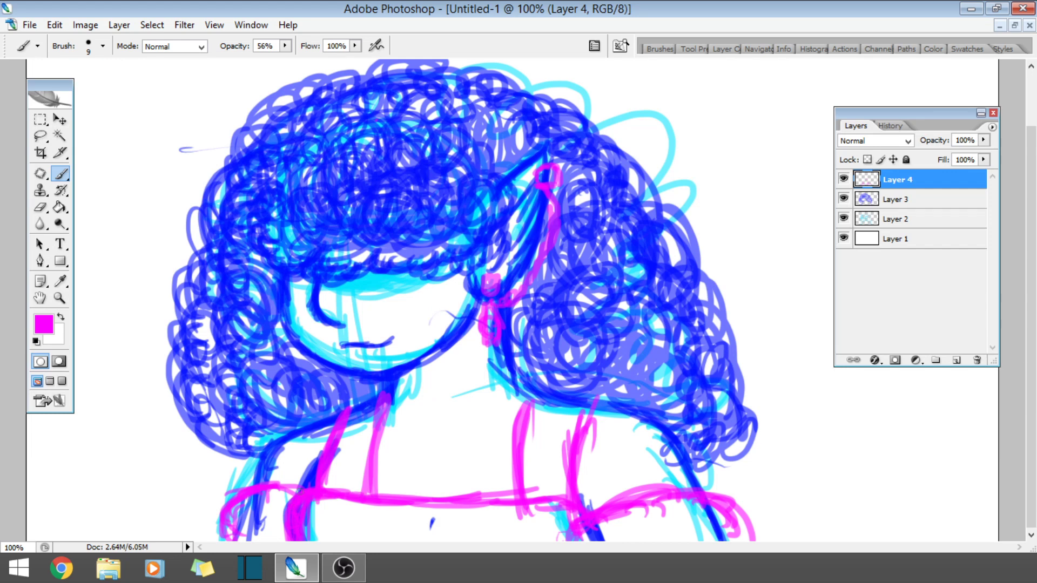
- Paint extra magenta strokes along the dress neckline, the left strap top and the right strap
{"action": "mouse_move", "coordinate": [324, 500]}
{"action": "left_mouse_down"}
{"action": "mouse_move", "coordinate": [301, 511]}
{"action": "mouse_move", "coordinate": [327, 486]}
{"action": "mouse_move", "coordinate": [306, 487]}
{"action": "mouse_move", "coordinate": [542, 510]}
{"action": "mouse_move", "coordinate": [577, 512]}
{"action": "left_mouse_up"}
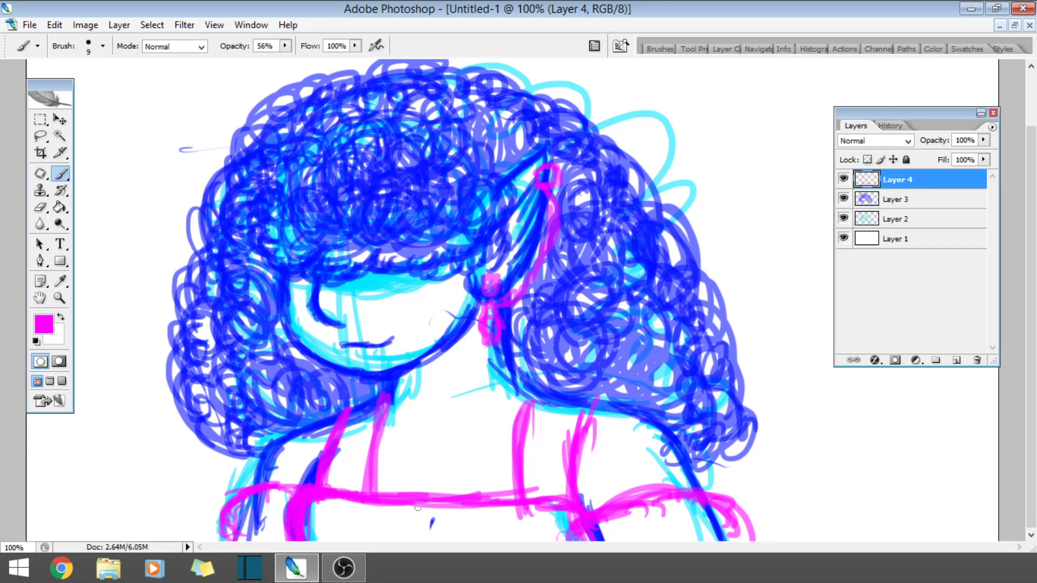
{"action": "mouse_move", "coordinate": [381, 498]}
{"action": "left_mouse_down"}
{"action": "mouse_move", "coordinate": [487, 498]}
{"action": "mouse_move", "coordinate": [504, 441]}
{"action": "mouse_move", "coordinate": [509, 495]}
{"action": "mouse_move", "coordinate": [524, 392]}
{"action": "mouse_move", "coordinate": [521, 401]}
{"action": "mouse_move", "coordinate": [562, 387]}
{"action": "left_mouse_up"}
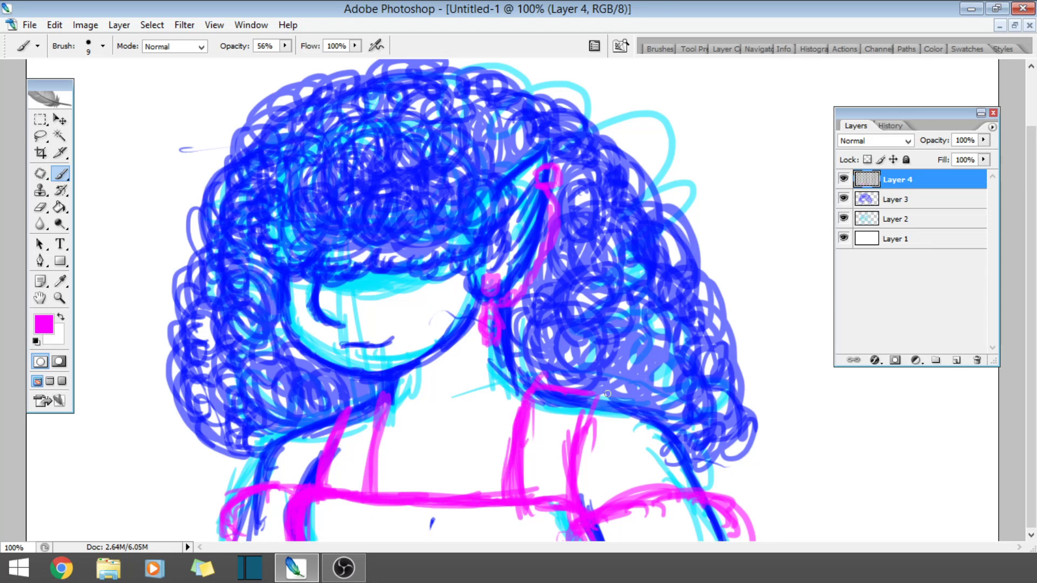
{"action": "left_click_drag", "start_coordinate": [359, 408], "coordinate": [418, 396]}
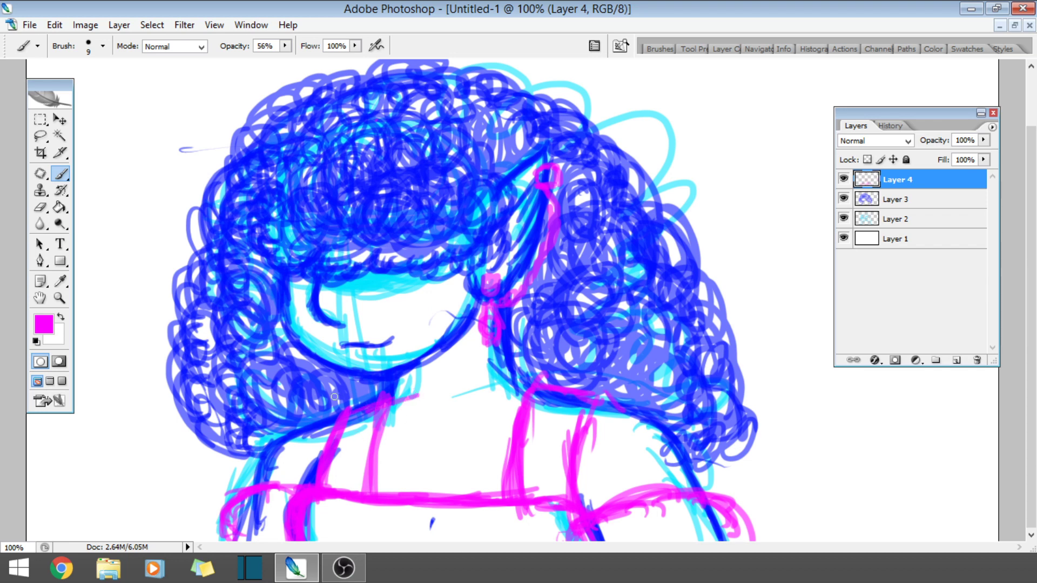
{"action": "right_click", "coordinate": [306, 534]}
{"action": "mouse_move", "coordinate": [248, 478]}
{"action": "left_mouse_down"}
{"action": "mouse_move", "coordinate": [233, 475]}
{"action": "mouse_move", "coordinate": [306, 480]}
{"action": "mouse_move", "coordinate": [459, 454]}
{"action": "mouse_move", "coordinate": [421, 467]}
{"action": "mouse_move", "coordinate": [507, 468]}
{"action": "left_mouse_up"}
{"action": "left_click_drag", "start_coordinate": [396, 463], "coordinate": [497, 467]}
{"action": "mouse_move", "coordinate": [564, 471]}
{"action": "left_mouse_down"}
{"action": "mouse_move", "coordinate": [587, 505]}
{"action": "mouse_move", "coordinate": [591, 485]}
{"action": "mouse_move", "coordinate": [653, 478]}
{"action": "mouse_move", "coordinate": [697, 474]}
{"action": "mouse_move", "coordinate": [725, 487]}
{"action": "left_mouse_up"}
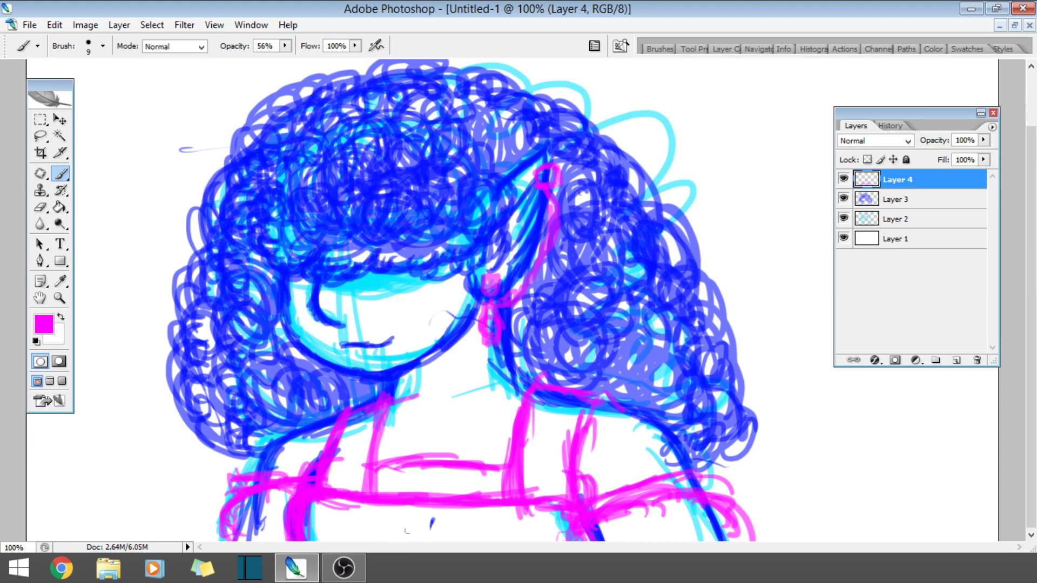
{"action": "mouse_move", "coordinate": [403, 514]}
{"action": "left_mouse_down"}
{"action": "mouse_move", "coordinate": [401, 540]}
{"action": "mouse_move", "coordinate": [397, 514]}
{"action": "mouse_move", "coordinate": [432, 521]}
{"action": "left_mouse_up"}
- Choose a dark purple painting colour and add a new Layer 5
{"action": "left_click", "coordinate": [44, 324]}
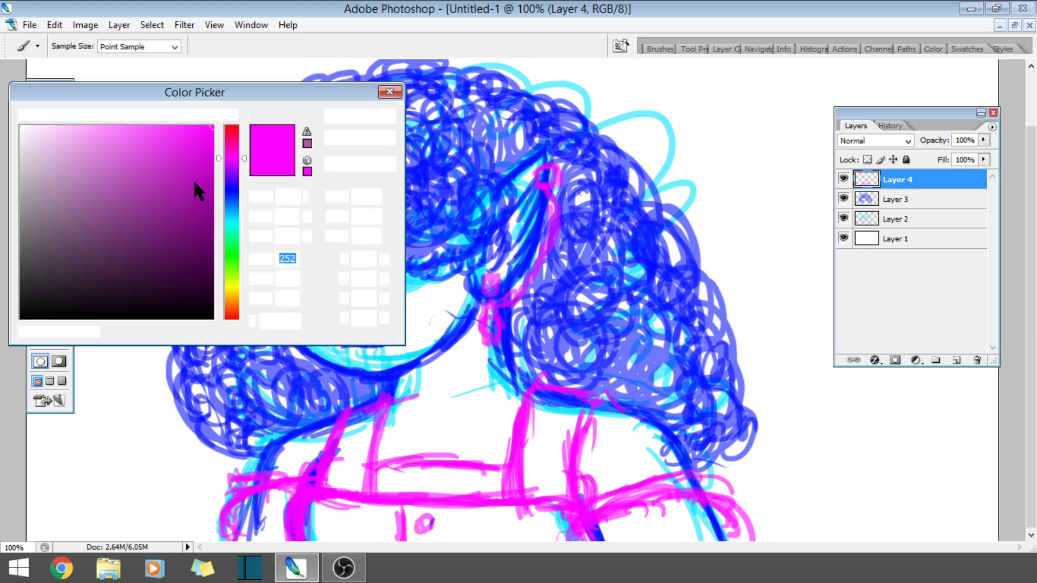
{"action": "left_click", "coordinate": [213, 237]}
{"action": "left_click", "coordinate": [208, 231]}
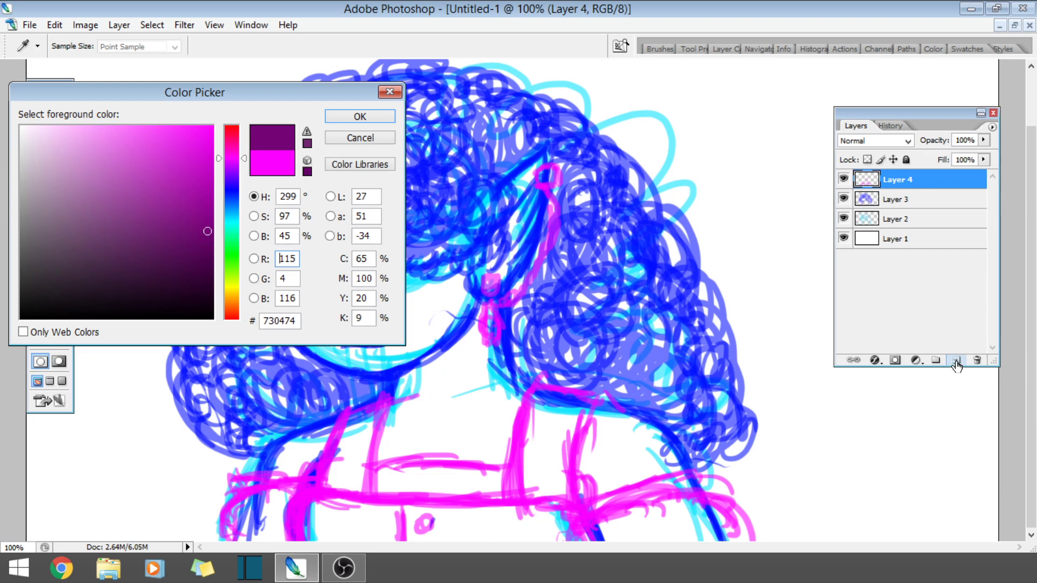
{"action": "left_click", "coordinate": [385, 134]}
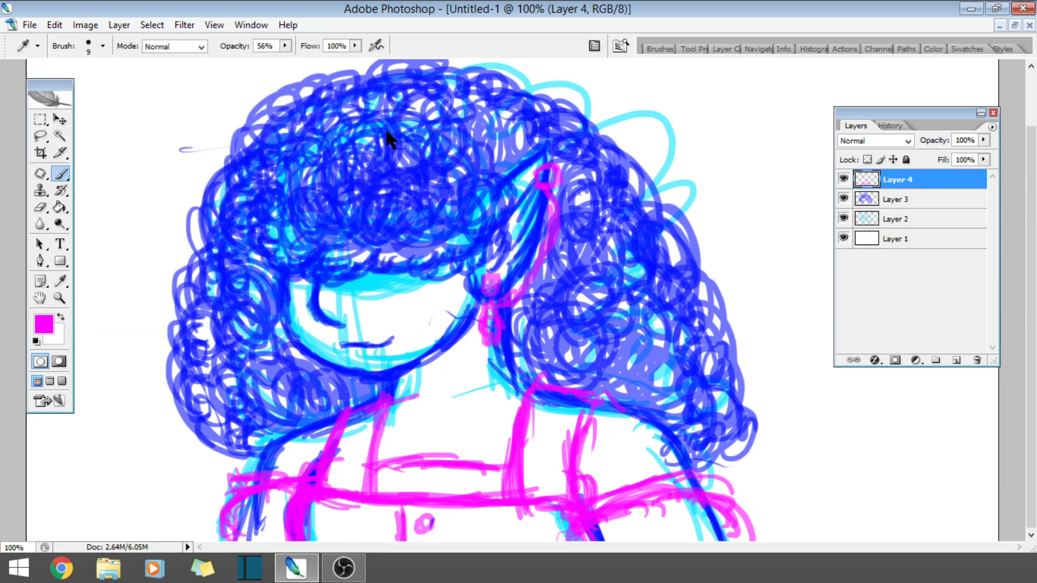
{"action": "left_click", "coordinate": [955, 361]}
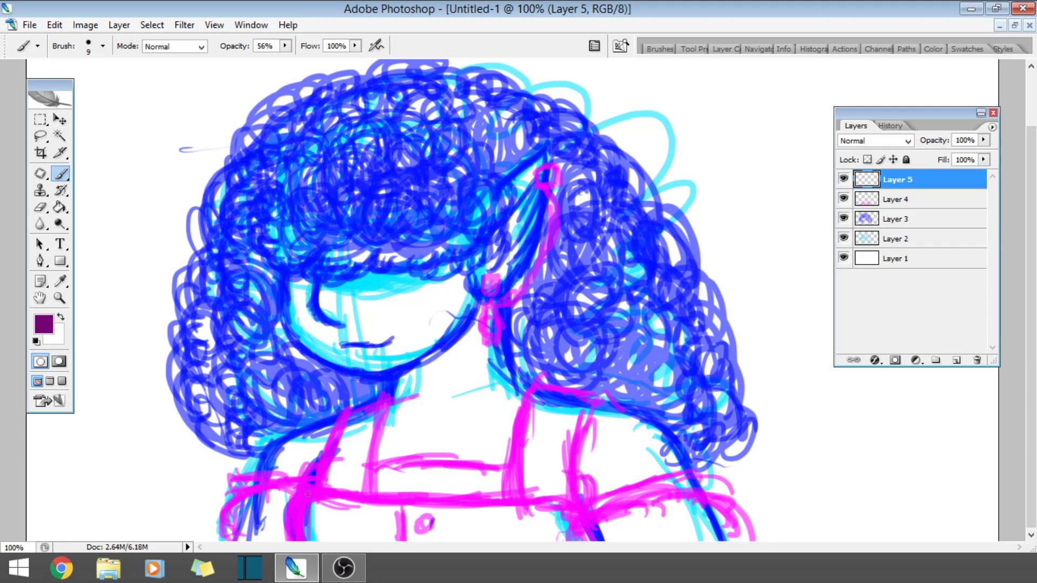
- Trace the left strap, neckline band and right shoulder piece in dark purple
{"action": "left_click_drag", "start_coordinate": [300, 495], "coordinate": [289, 540]}
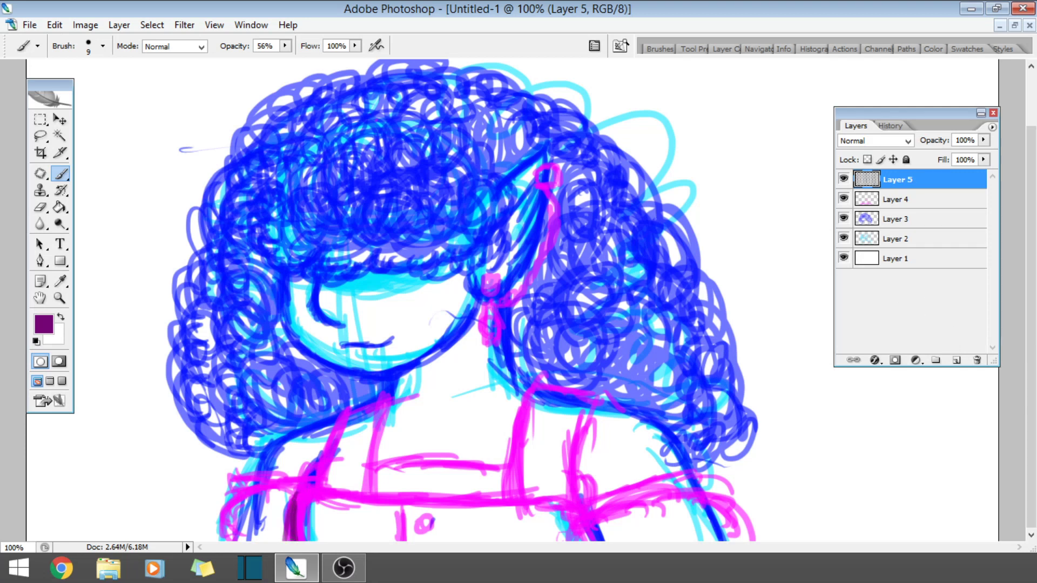
{"action": "left_click_drag", "start_coordinate": [298, 496], "coordinate": [289, 540]}
{"action": "mouse_move", "coordinate": [295, 496]}
{"action": "left_mouse_down"}
{"action": "mouse_move", "coordinate": [572, 502]}
{"action": "mouse_move", "coordinate": [578, 540]}
{"action": "left_mouse_up"}
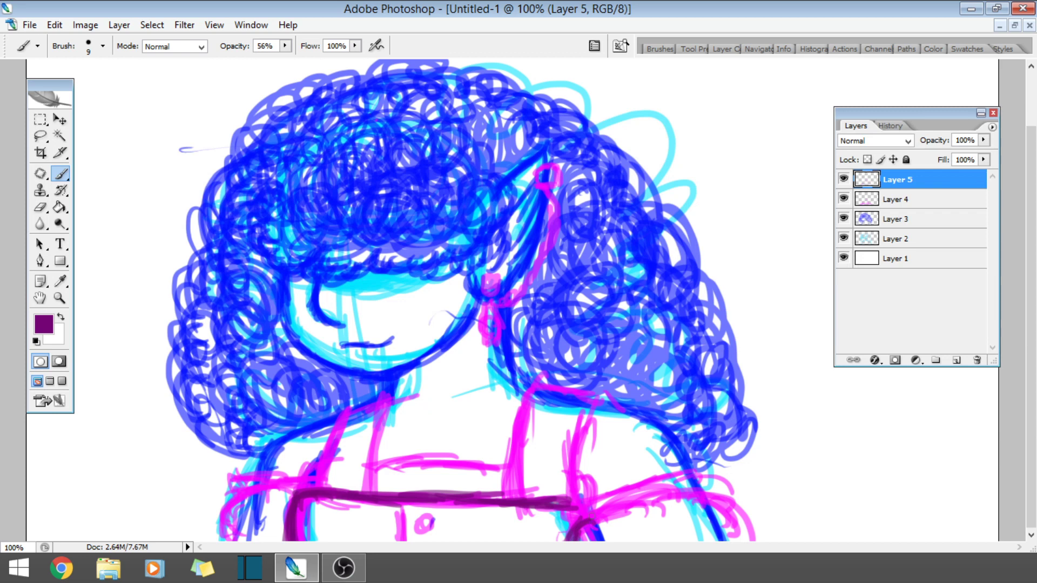
{"action": "mouse_move", "coordinate": [596, 521]}
{"action": "left_mouse_down"}
{"action": "mouse_move", "coordinate": [702, 499]}
{"action": "mouse_move", "coordinate": [751, 539]}
{"action": "left_mouse_up"}
{"action": "left_click_drag", "start_coordinate": [621, 538], "coordinate": [628, 544]}
{"action": "left_click_drag", "start_coordinate": [642, 522], "coordinate": [654, 541]}
{"action": "mouse_move", "coordinate": [650, 524]}
{"action": "left_mouse_down"}
{"action": "mouse_move", "coordinate": [660, 542]}
{"action": "mouse_move", "coordinate": [690, 523]}
{"action": "left_mouse_up"}
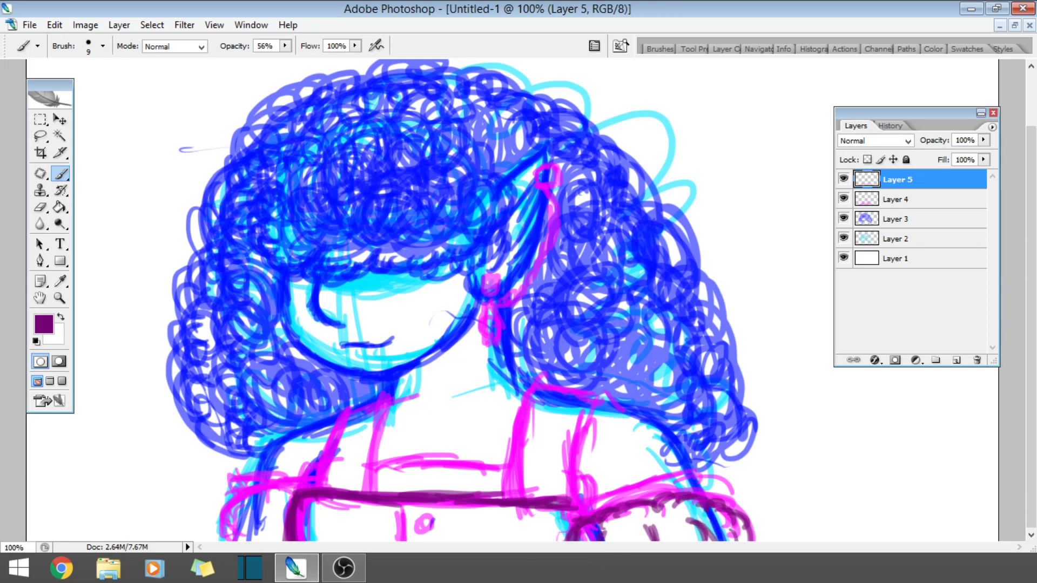
{"action": "mouse_move", "coordinate": [551, 519]}
{"action": "left_mouse_down"}
{"action": "mouse_move", "coordinate": [616, 485]}
{"action": "mouse_move", "coordinate": [708, 463]}
{"action": "mouse_move", "coordinate": [737, 509]}
{"action": "left_mouse_up"}
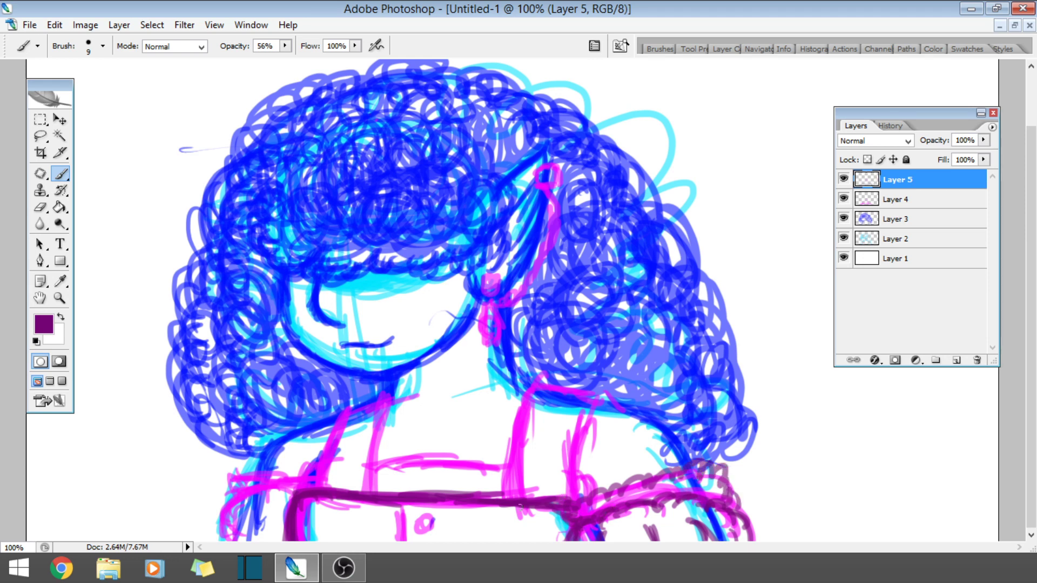
- Ink and thicken the right strap's edges up over the shoulder in dark purple
{"action": "mouse_move", "coordinate": [520, 507]}
{"action": "left_mouse_down"}
{"action": "mouse_move", "coordinate": [510, 446]}
{"action": "mouse_move", "coordinate": [508, 527]}
{"action": "mouse_move", "coordinate": [572, 526]}
{"action": "left_mouse_up"}
{"action": "mouse_move", "coordinate": [509, 473]}
{"action": "left_mouse_down"}
{"action": "mouse_move", "coordinate": [514, 410]}
{"action": "mouse_move", "coordinate": [508, 432]}
{"action": "mouse_move", "coordinate": [532, 386]}
{"action": "mouse_move", "coordinate": [578, 386]}
{"action": "mouse_move", "coordinate": [608, 397]}
{"action": "mouse_move", "coordinate": [591, 502]}
{"action": "left_mouse_up"}
{"action": "left_click_drag", "start_coordinate": [577, 439], "coordinate": [573, 501]}
{"action": "left_click_drag", "start_coordinate": [588, 399], "coordinate": [573, 493]}
{"action": "left_click_drag", "start_coordinate": [586, 386], "coordinate": [575, 457]}
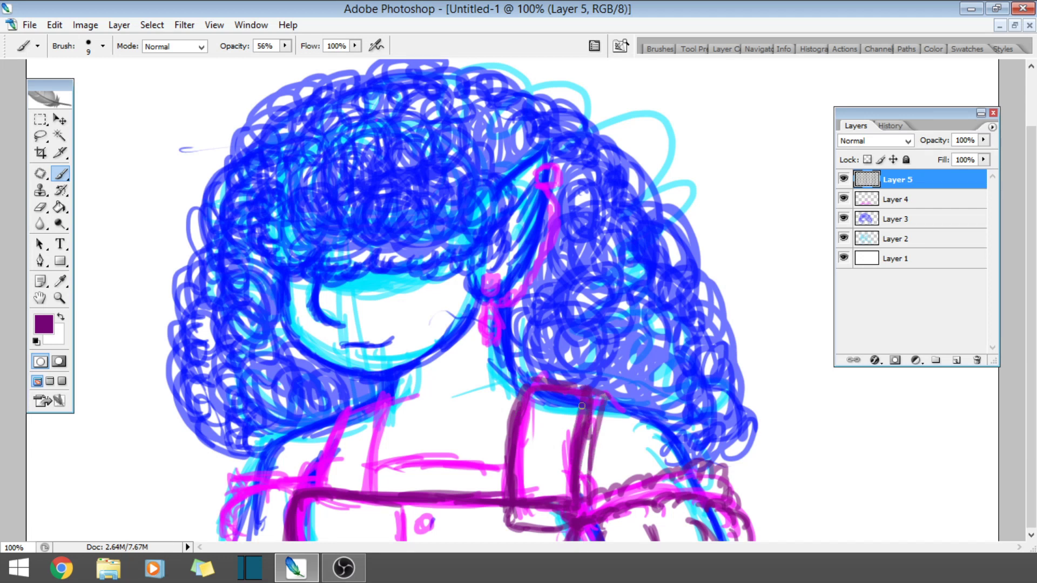
- Trace the left strap's edges and outline the small bow knot in dark purple
{"action": "mouse_move", "coordinate": [292, 486]}
{"action": "left_mouse_down"}
{"action": "mouse_move", "coordinate": [327, 462]}
{"action": "mouse_move", "coordinate": [319, 489]}
{"action": "mouse_move", "coordinate": [340, 417]}
{"action": "mouse_move", "coordinate": [381, 405]}
{"action": "mouse_move", "coordinate": [391, 417]}
{"action": "mouse_move", "coordinate": [383, 494]}
{"action": "left_mouse_up"}
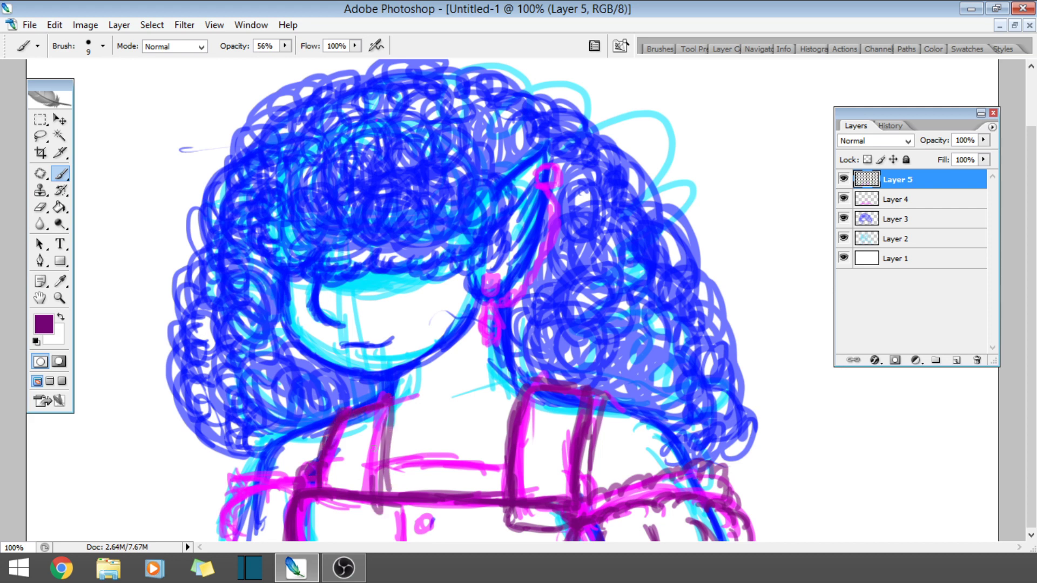
{"action": "mouse_move", "coordinate": [379, 409]}
{"action": "left_mouse_down"}
{"action": "mouse_move", "coordinate": [373, 492]}
{"action": "mouse_move", "coordinate": [376, 463]}
{"action": "left_mouse_up"}
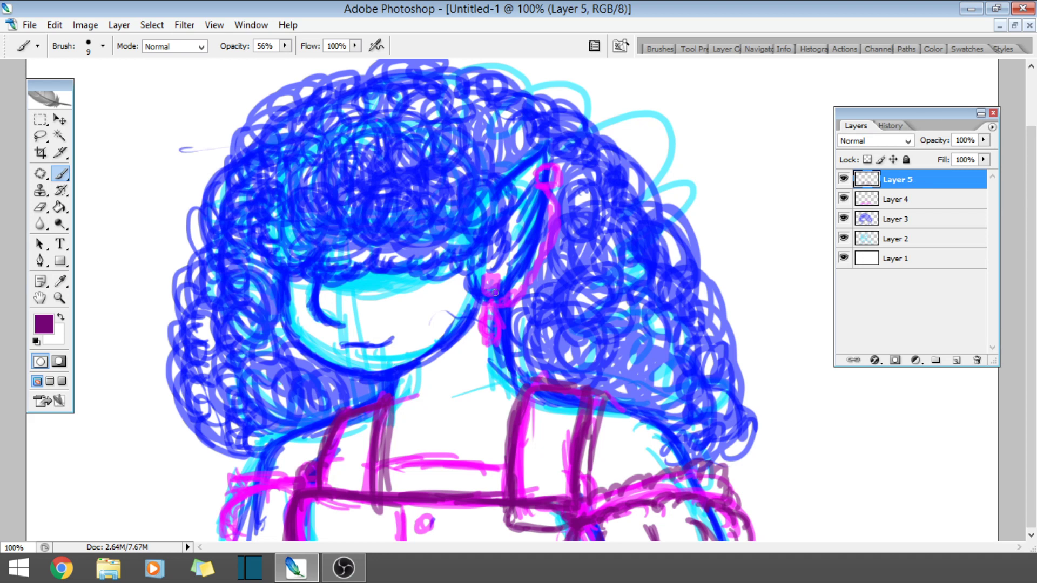
{"action": "mouse_move", "coordinate": [498, 297]}
{"action": "left_mouse_down"}
{"action": "mouse_move", "coordinate": [527, 281]}
{"action": "mouse_move", "coordinate": [517, 293]}
{"action": "mouse_move", "coordinate": [539, 256]}
{"action": "mouse_move", "coordinate": [553, 191]}
{"action": "mouse_move", "coordinate": [537, 167]}
{"action": "mouse_move", "coordinate": [567, 168]}
{"action": "mouse_move", "coordinate": [542, 186]}
{"action": "mouse_move", "coordinate": [545, 198]}
{"action": "mouse_move", "coordinate": [557, 164]}
{"action": "left_mouse_up"}
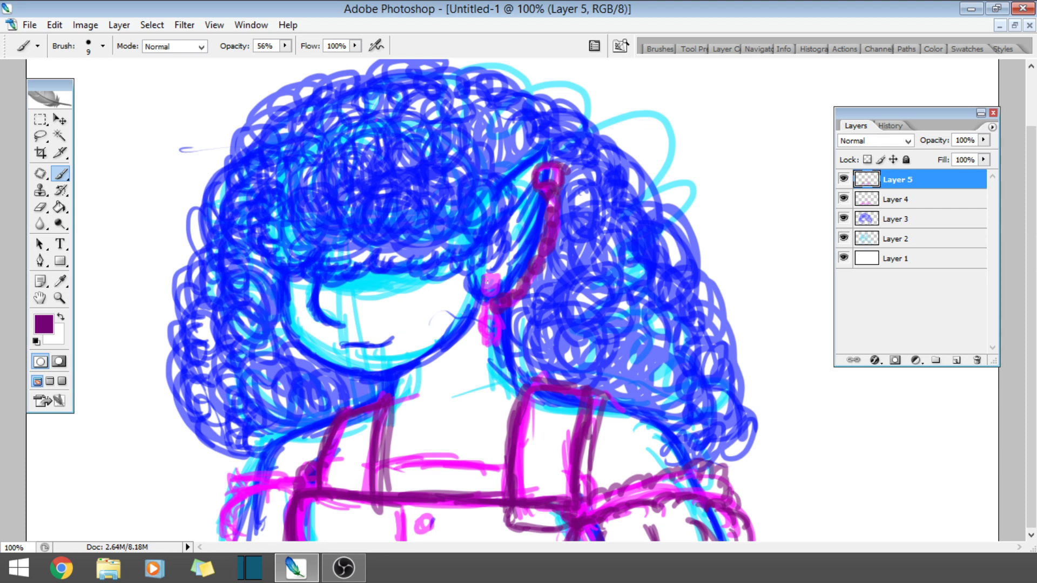
{"action": "mouse_move", "coordinate": [487, 282]}
{"action": "left_mouse_down"}
{"action": "mouse_move", "coordinate": [491, 331]}
{"action": "mouse_move", "coordinate": [480, 305]}
{"action": "left_mouse_up"}
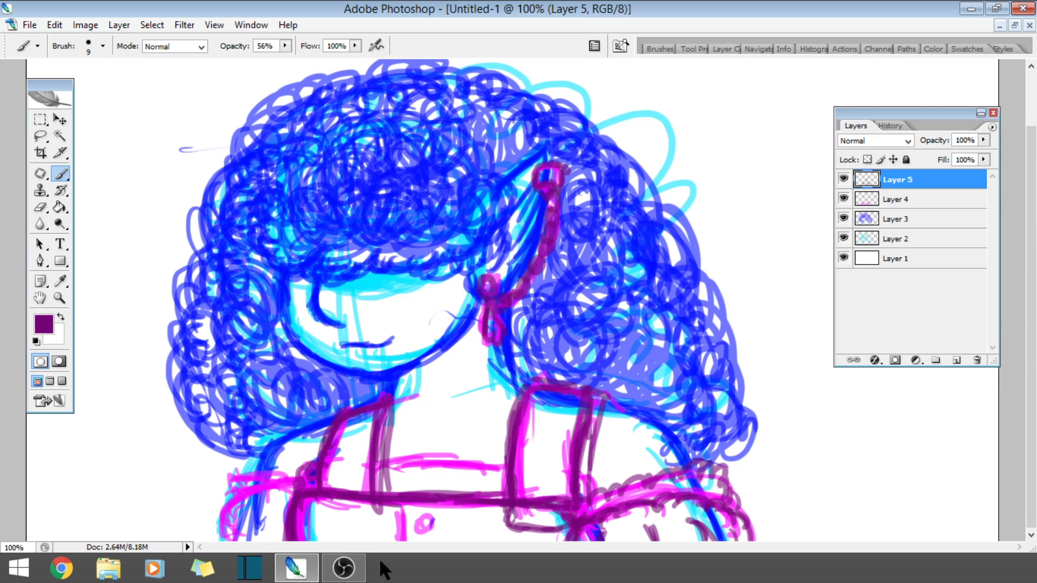
{"action": "mouse_move", "coordinate": [394, 508]}
{"action": "left_mouse_down"}
{"action": "mouse_move", "coordinate": [393, 538]}
{"action": "mouse_move", "coordinate": [393, 517]}
{"action": "mouse_move", "coordinate": [420, 526]}
{"action": "mouse_move", "coordinate": [432, 516]}
{"action": "mouse_move", "coordinate": [432, 539]}
{"action": "left_mouse_up"}
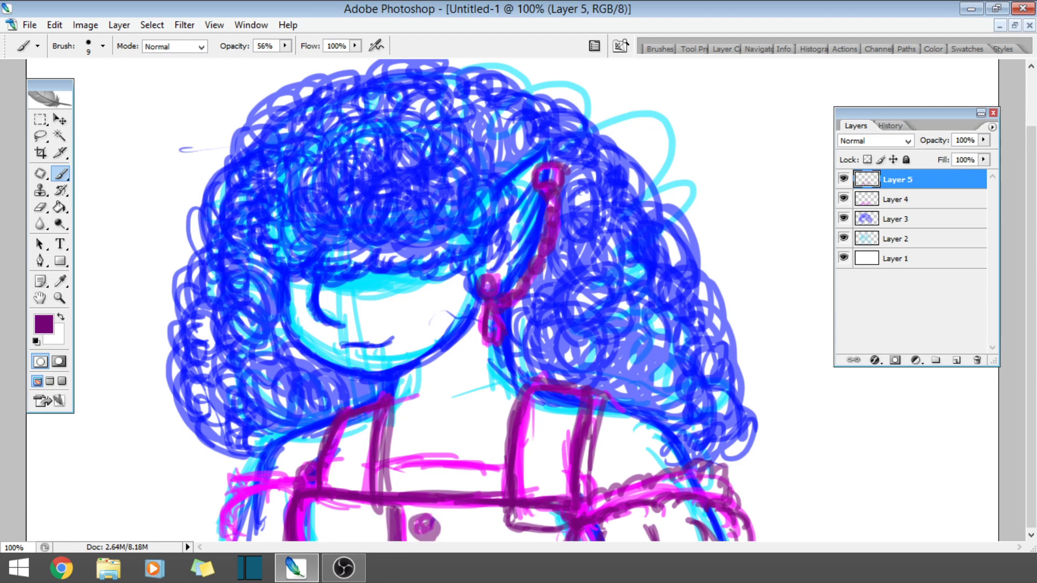
{"action": "left_click_drag", "start_coordinate": [380, 469], "coordinate": [508, 465]}
{"action": "left_click_drag", "start_coordinate": [594, 467], "coordinate": [583, 484]}
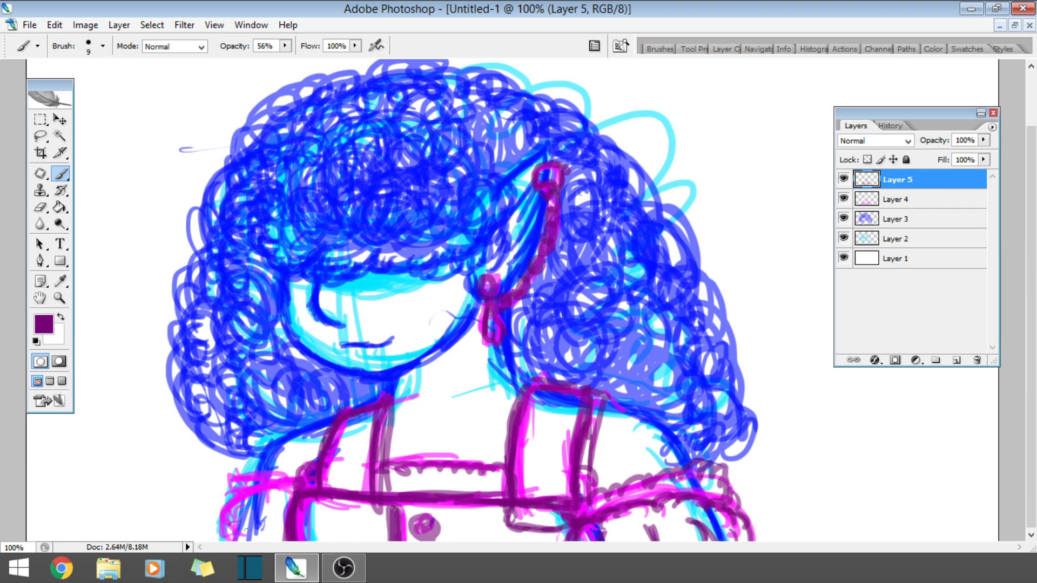
{"action": "mouse_move", "coordinate": [216, 506]}
{"action": "left_mouse_down"}
{"action": "mouse_move", "coordinate": [214, 539]}
{"action": "mouse_move", "coordinate": [217, 508]}
{"action": "mouse_move", "coordinate": [248, 508]}
{"action": "mouse_move", "coordinate": [257, 538]}
{"action": "mouse_move", "coordinate": [264, 501]}
{"action": "mouse_move", "coordinate": [255, 496]}
{"action": "mouse_move", "coordinate": [295, 490]}
{"action": "mouse_move", "coordinate": [222, 501]}
{"action": "mouse_move", "coordinate": [309, 477]}
{"action": "left_mouse_up"}
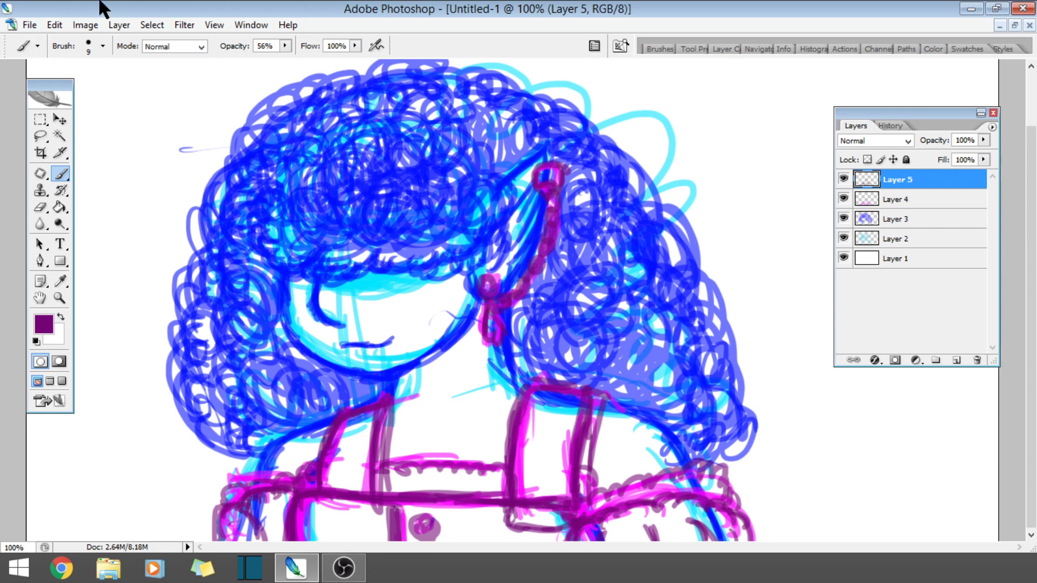
{"action": "left_click", "coordinate": [34, 26]}
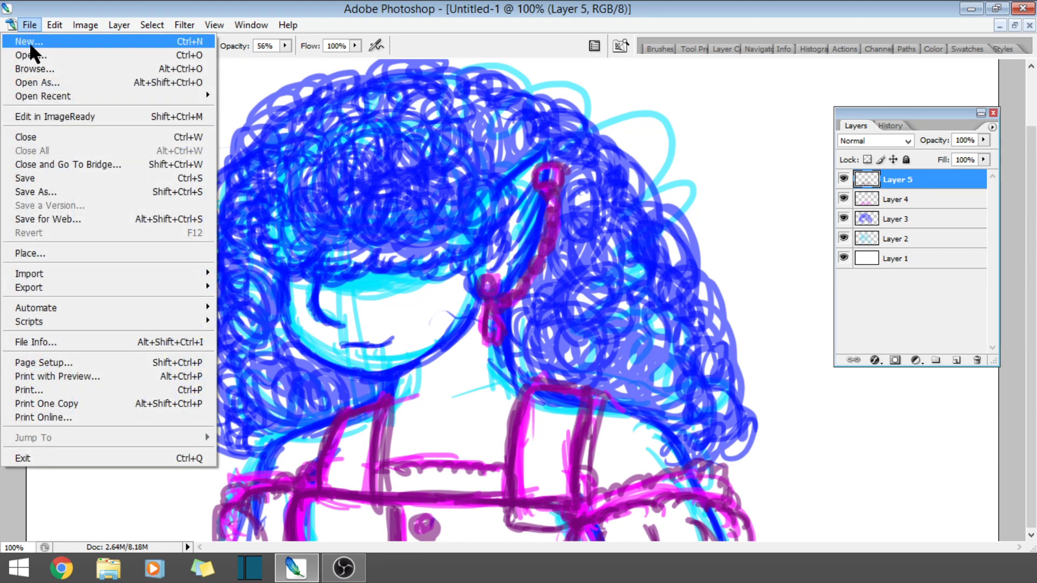
{"action": "left_click", "coordinate": [30, 56]}
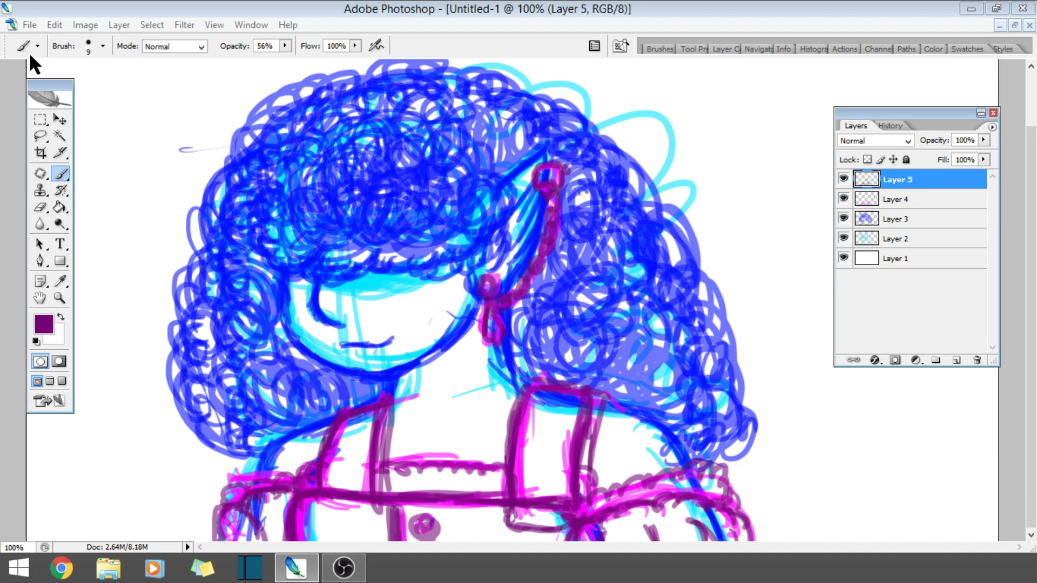
{"action": "left_click", "coordinate": [746, 29]}
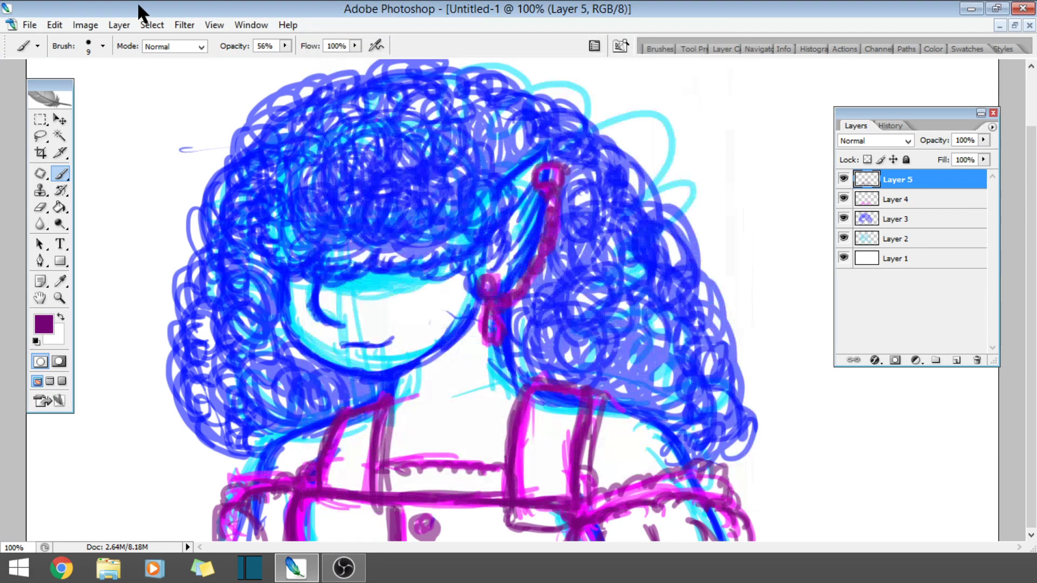
{"action": "left_click", "coordinate": [30, 25]}
{"action": "left_click", "coordinate": [43, 41]}
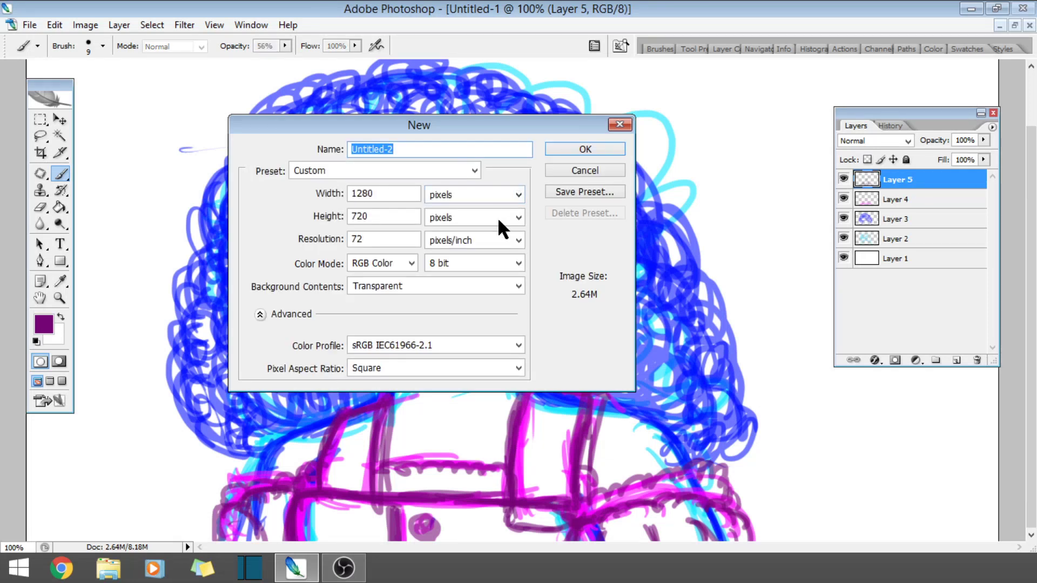
- Create a new 3000 × 3000 pixel document named 'compect' with a White background
{"action": "left_click", "coordinate": [489, 283]}
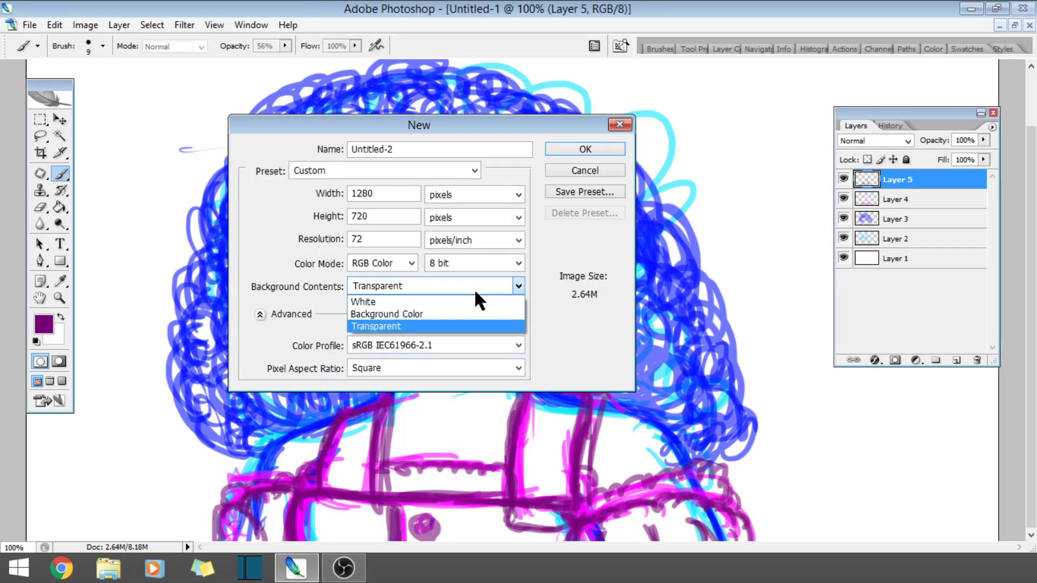
{"action": "left_click", "coordinate": [440, 298]}
{"action": "double_click", "coordinate": [362, 195]}
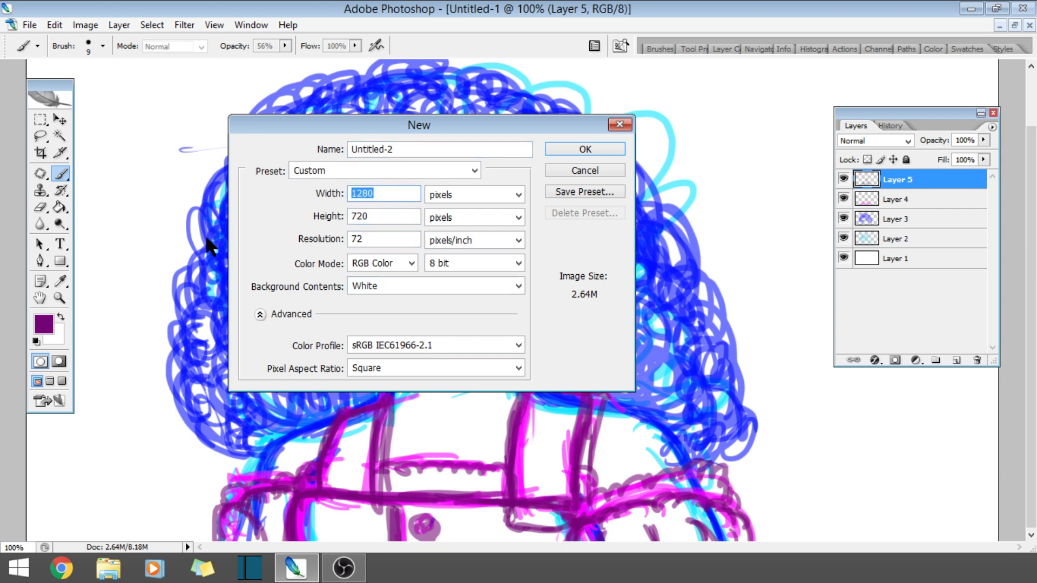
{"action": "type", "text": "3000"}
{"action": "key", "text": "Tab"}
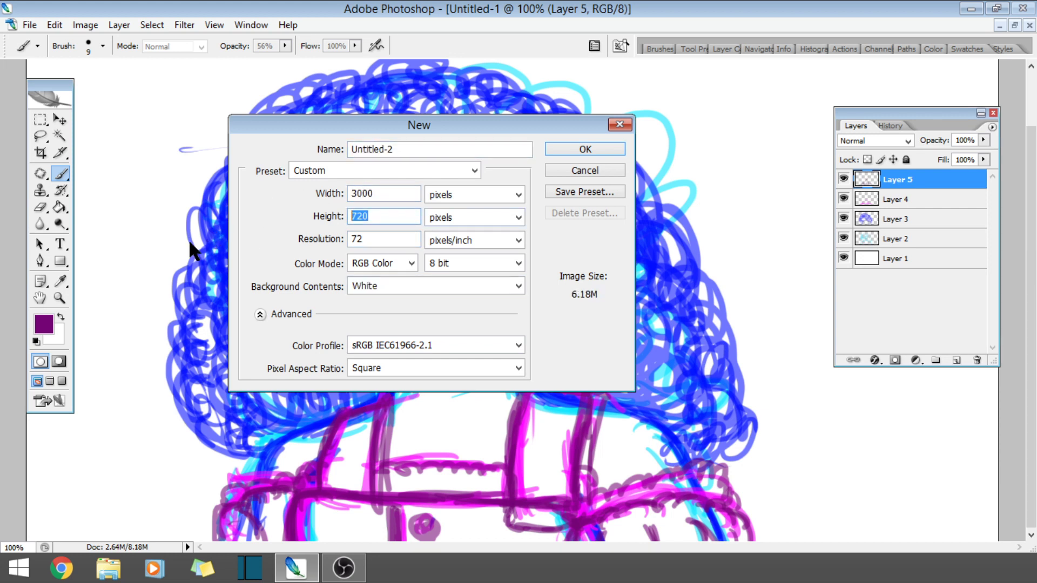
{"action": "type", "text": "4"}
{"action": "key", "text": "BackSpace"}
{"action": "type", "text": "3000"}
{"action": "double_click", "coordinate": [418, 149]}
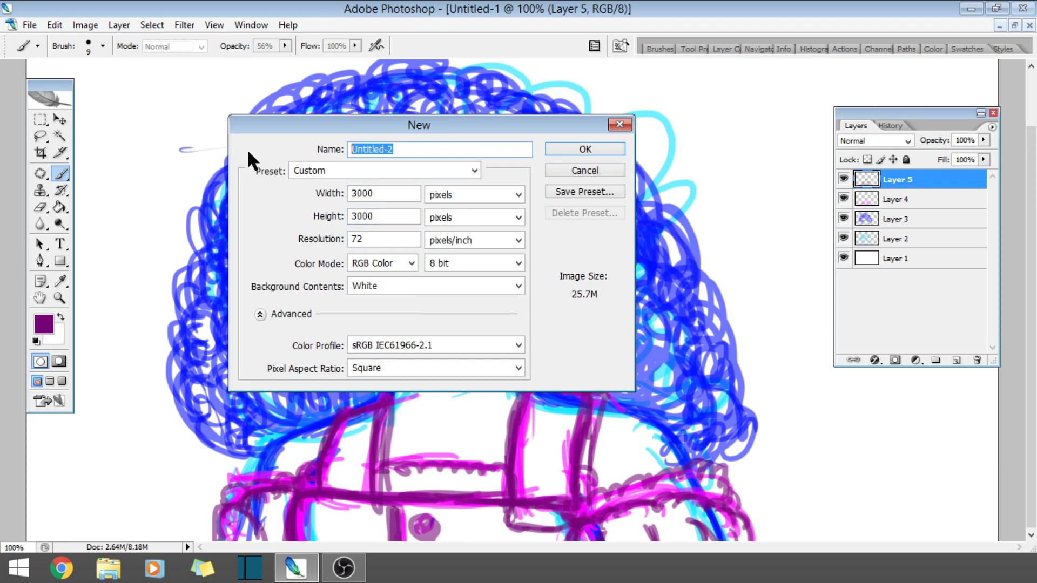
{"action": "type", "text": "compect"}
{"action": "left_click", "coordinate": [571, 150]}
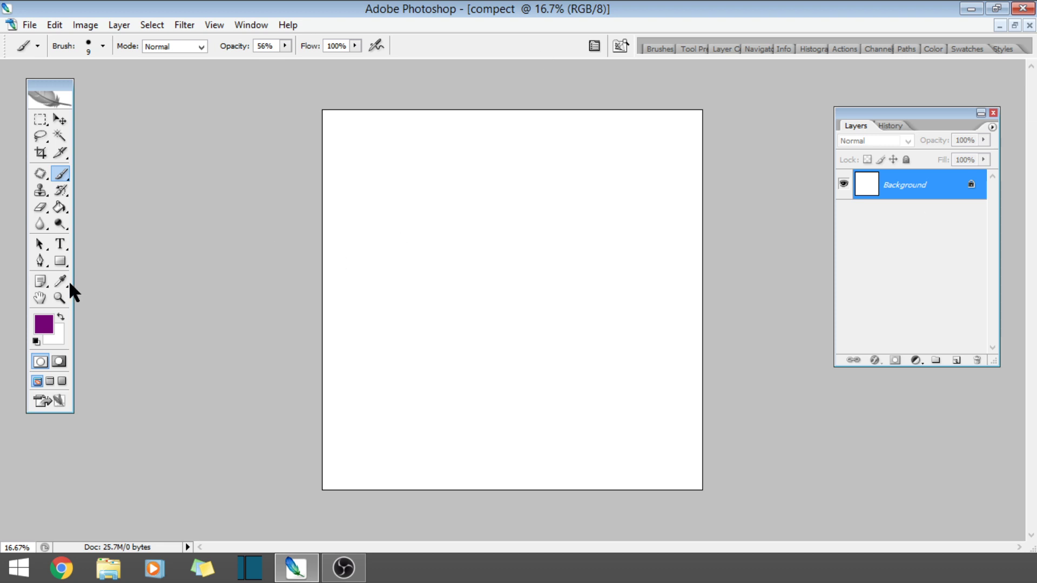
- Zoom into the blank canvas and add an empty Layer 1 above the Background
{"action": "left_click", "coordinate": [59, 297]}
{"action": "left_click", "coordinate": [435, 285]}
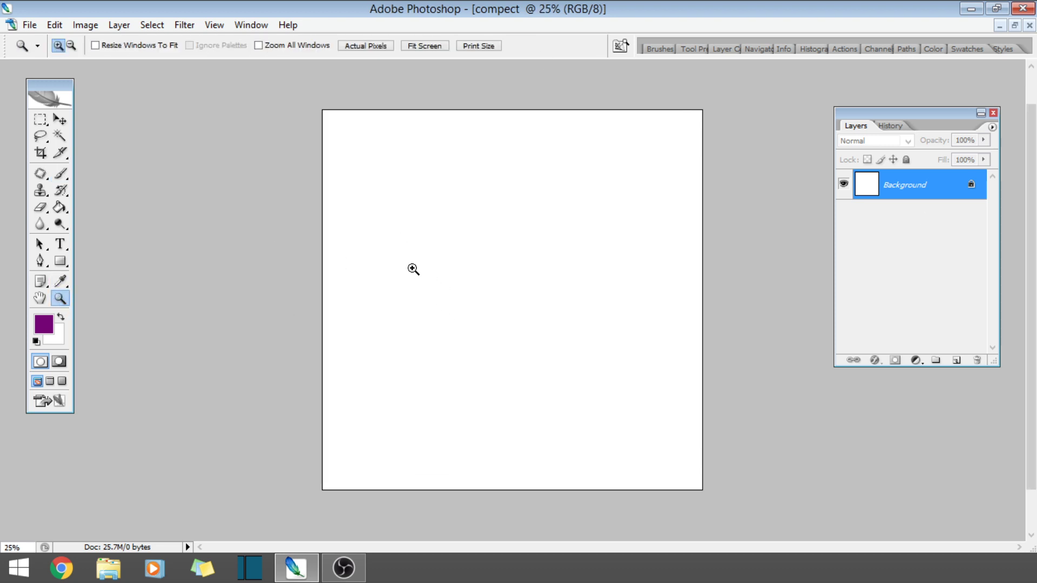
{"action": "left_click", "coordinate": [953, 360]}
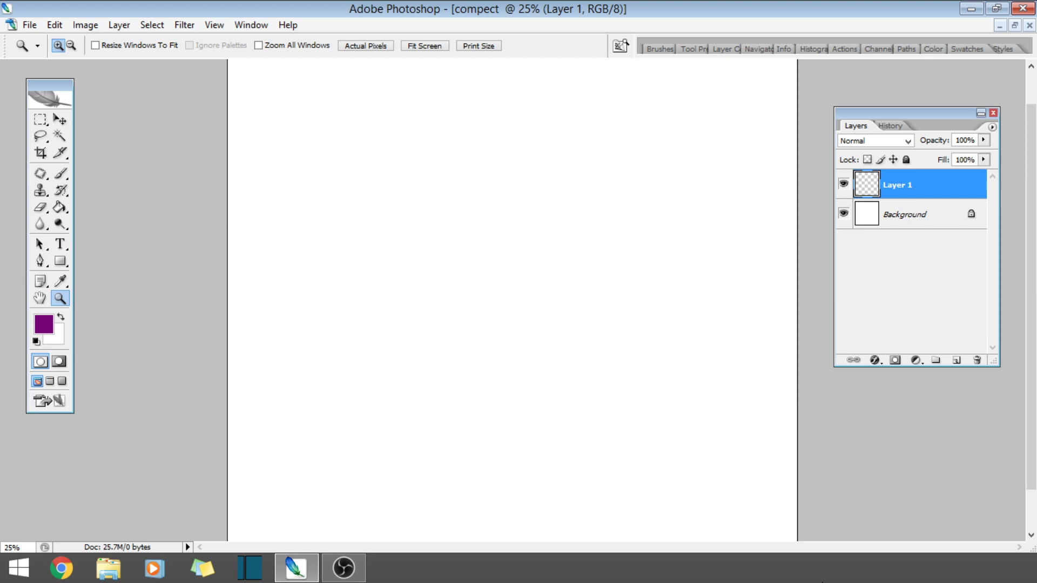
{"action": "left_click", "coordinate": [62, 173]}
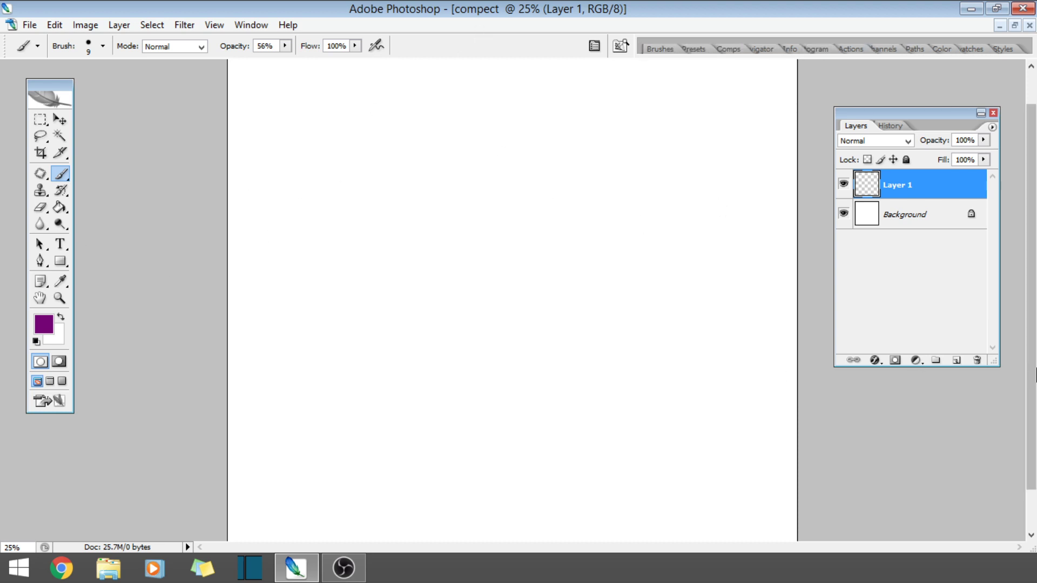
- Set the foreground colour to bright cyan #00d8ff (hue 189, full saturation and brightness)
{"action": "left_click", "coordinate": [46, 324]}
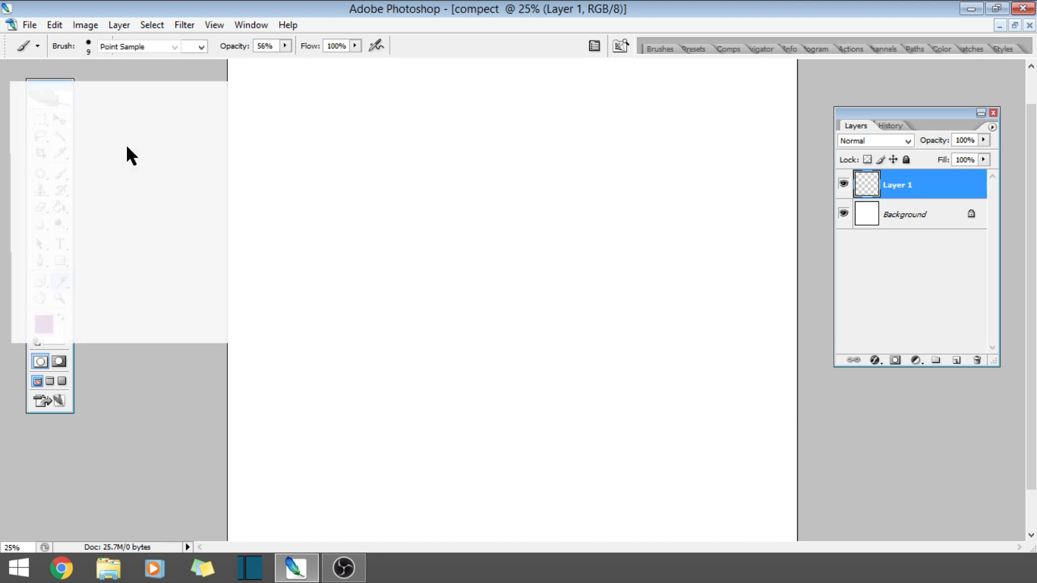
{"action": "left_click", "coordinate": [232, 217]}
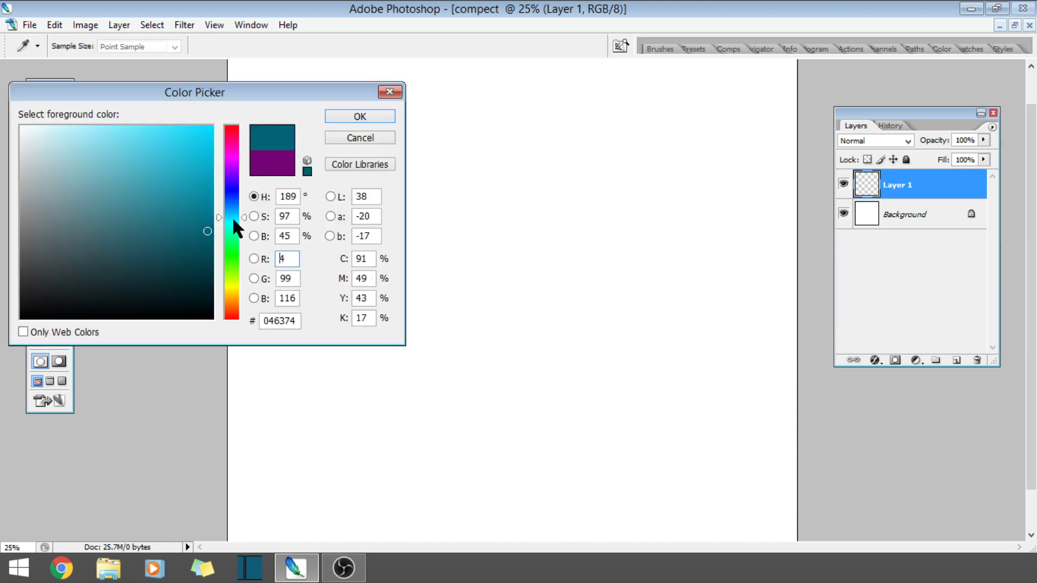
{"action": "left_click_drag", "start_coordinate": [208, 135], "coordinate": [291, 128]}
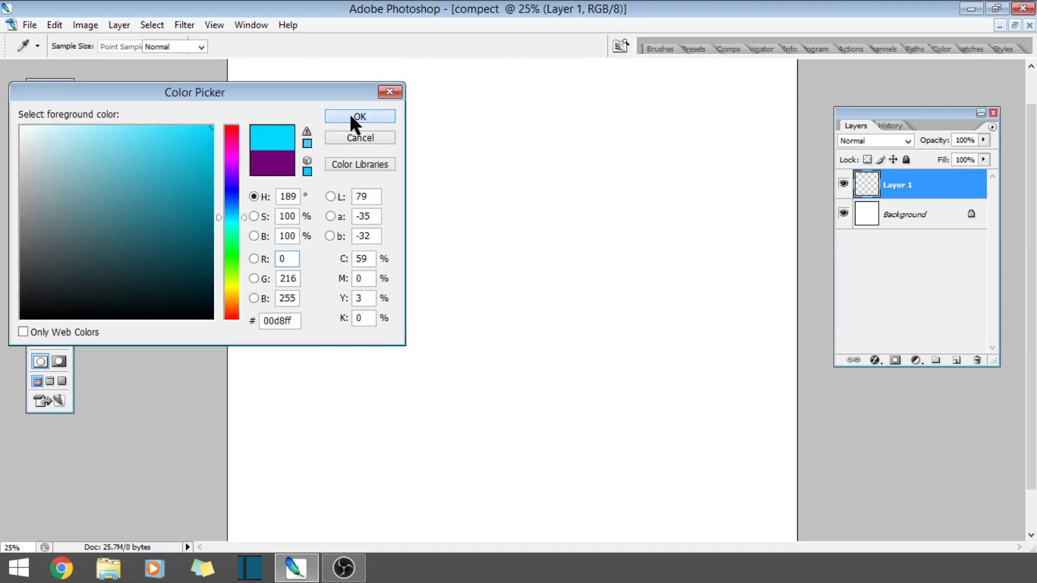
{"action": "left_click", "coordinate": [355, 118]}
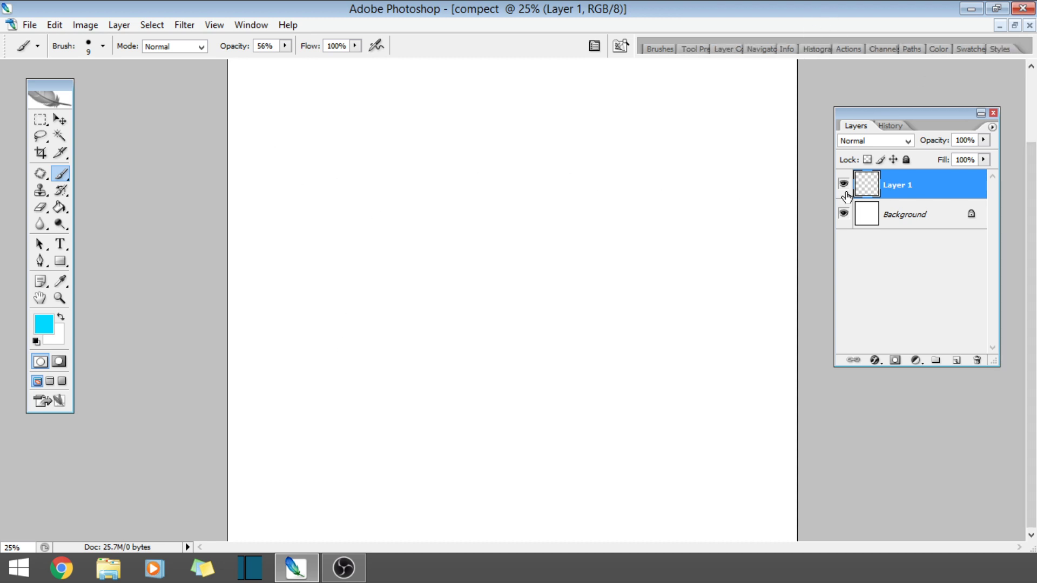
- Paint a trial cyan loop on the canvas, then undo it
{"action": "mouse_move", "coordinate": [625, 187]}
{"action": "left_mouse_down"}
{"action": "mouse_move", "coordinate": [613, 255]}
{"action": "mouse_move", "coordinate": [657, 247]}
{"action": "left_mouse_up"}
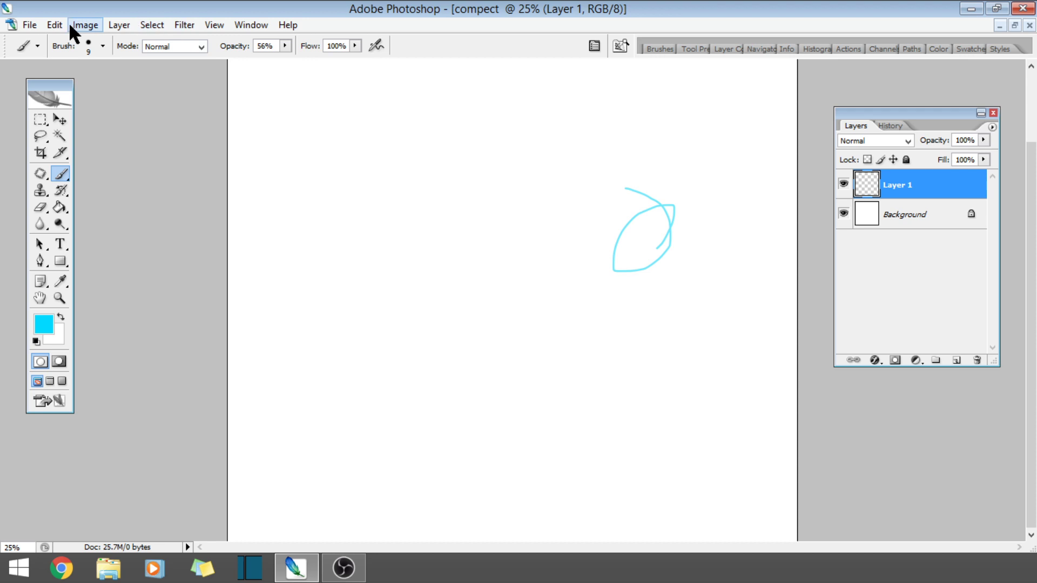
{"action": "left_click", "coordinate": [54, 24]}
{"action": "left_click", "coordinate": [23, 40]}
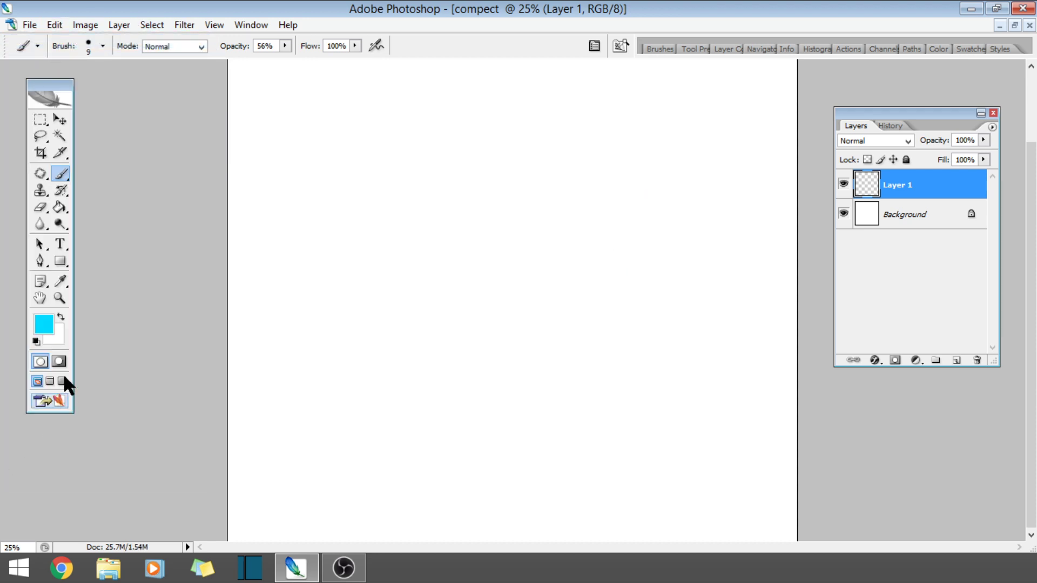
- Brush a loose cyan circle scribble for the head on Layer 1
{"action": "left_click", "coordinate": [60, 298]}
{"action": "left_click", "coordinate": [347, 329]}
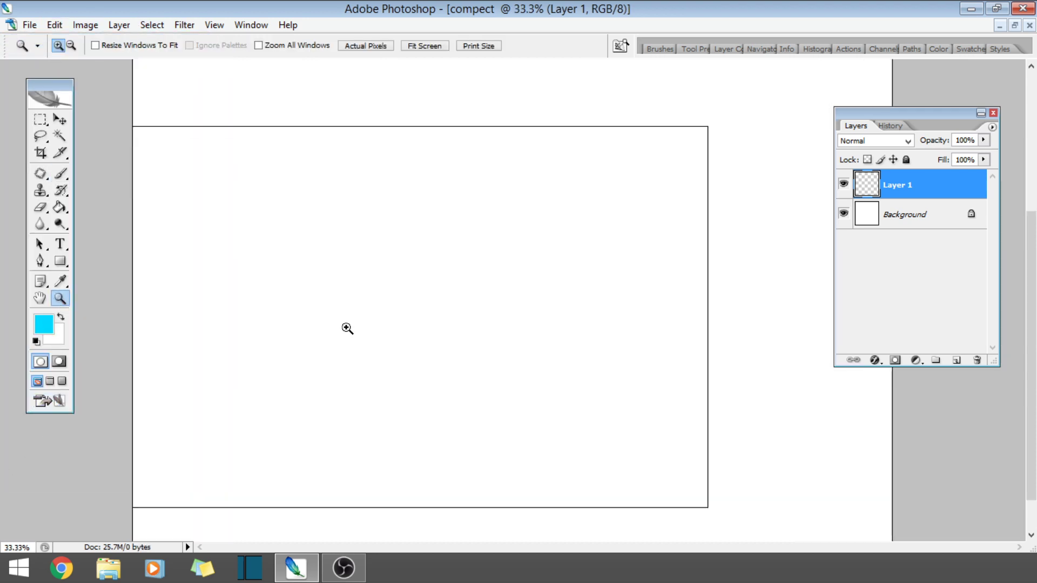
{"action": "left_click", "coordinate": [345, 329]}
{"action": "left_click", "coordinate": [308, 328]}
{"action": "left_click", "coordinate": [70, 44]}
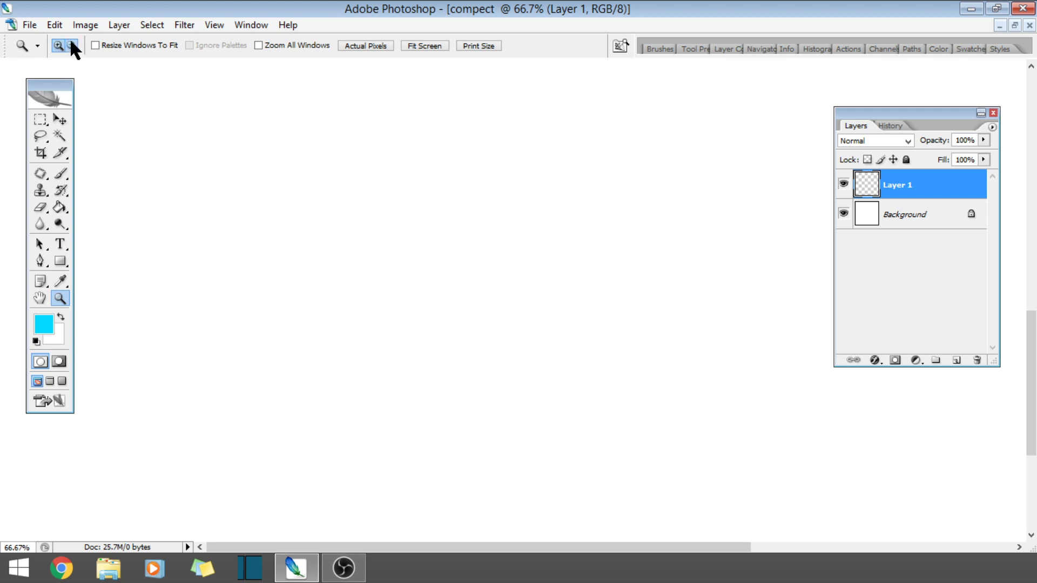
{"action": "left_click", "coordinate": [213, 238]}
{"action": "left_click", "coordinate": [330, 285]}
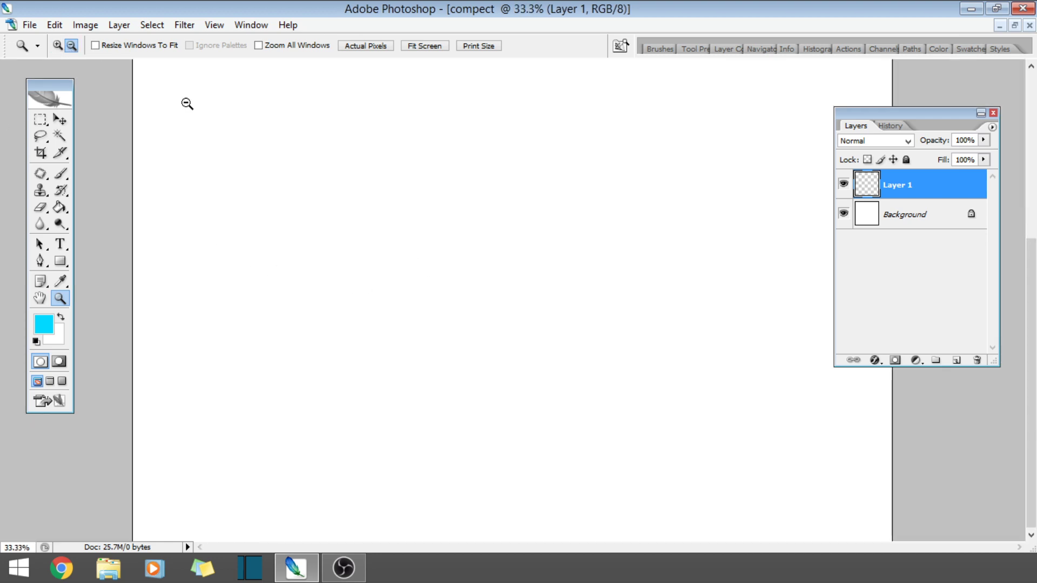
{"action": "left_click", "coordinate": [60, 173]}
{"action": "left_click_drag", "start_coordinate": [289, 253], "coordinate": [272, 281]}
{"action": "mouse_move", "coordinate": [302, 236]}
{"action": "left_mouse_down"}
{"action": "mouse_move", "coordinate": [283, 273]}
{"action": "mouse_move", "coordinate": [317, 230]}
{"action": "left_mouse_up"}
{"action": "left_click_drag", "start_coordinate": [314, 281], "coordinate": [289, 264]}
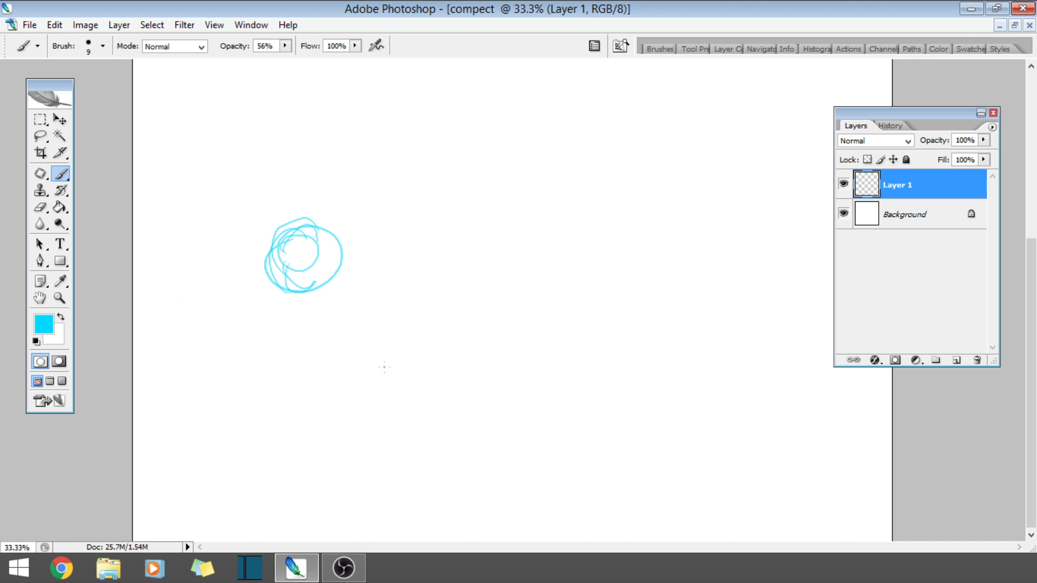
- Move the circle scribble up and to the right, then zoom in on it
{"action": "left_click", "coordinate": [60, 120]}
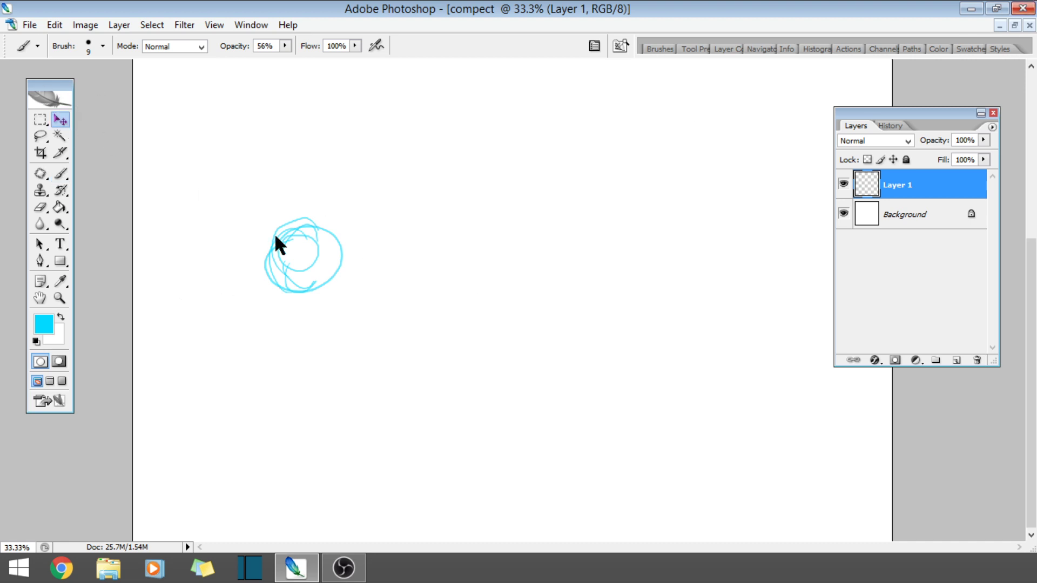
{"action": "mouse_move", "coordinate": [322, 267]}
{"action": "left_mouse_down"}
{"action": "mouse_move", "coordinate": [342, 238]}
{"action": "mouse_move", "coordinate": [350, 162]}
{"action": "left_mouse_up"}
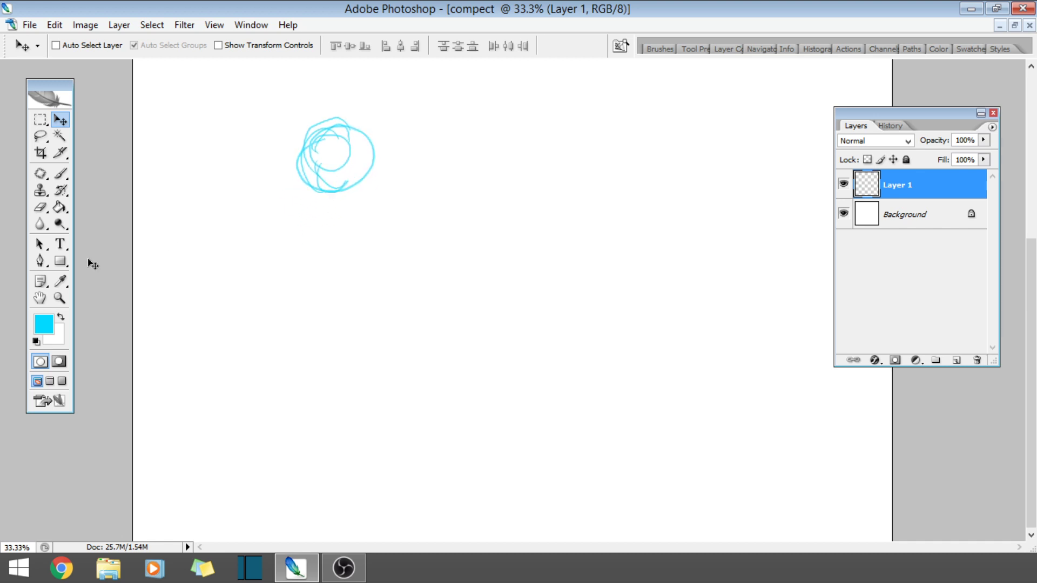
{"action": "left_click", "coordinate": [60, 297]}
{"action": "left_click", "coordinate": [329, 171], "text": "alt"}
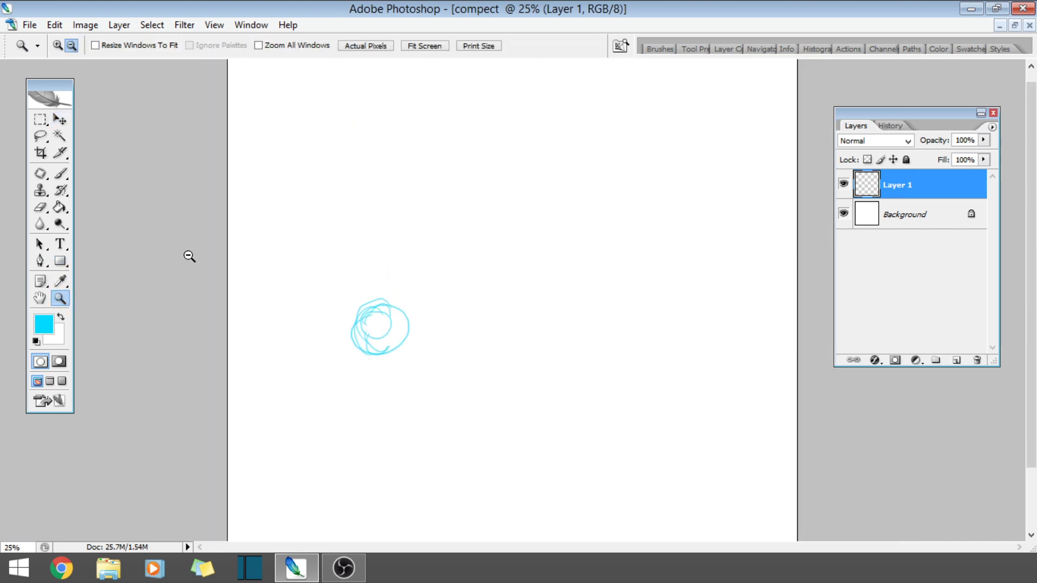
{"action": "left_click", "coordinate": [418, 377], "text": "alt"}
{"action": "left_click", "coordinate": [58, 45]}
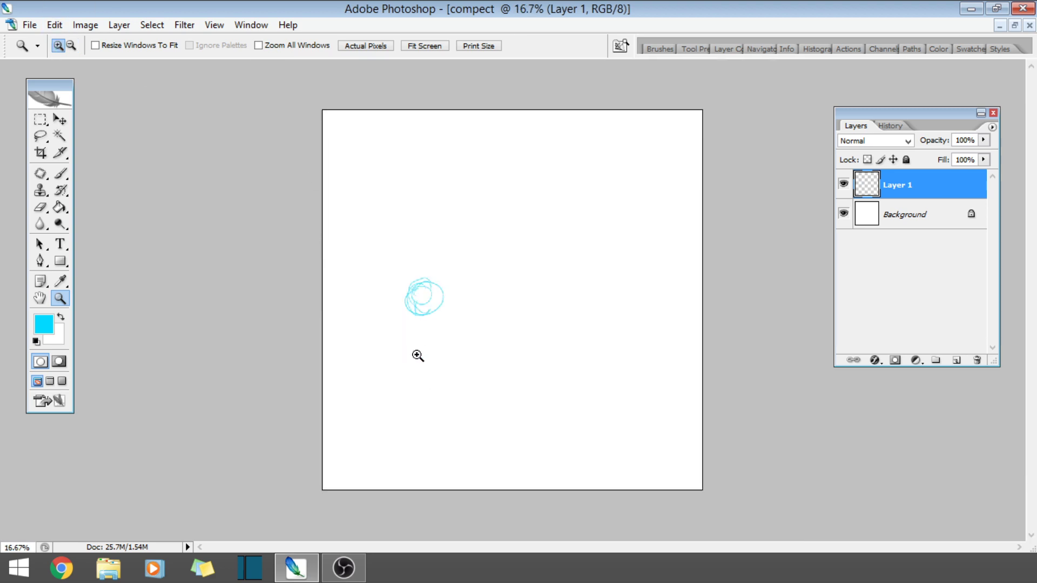
{"action": "left_click", "coordinate": [416, 354]}
{"action": "left_click", "coordinate": [353, 228]}
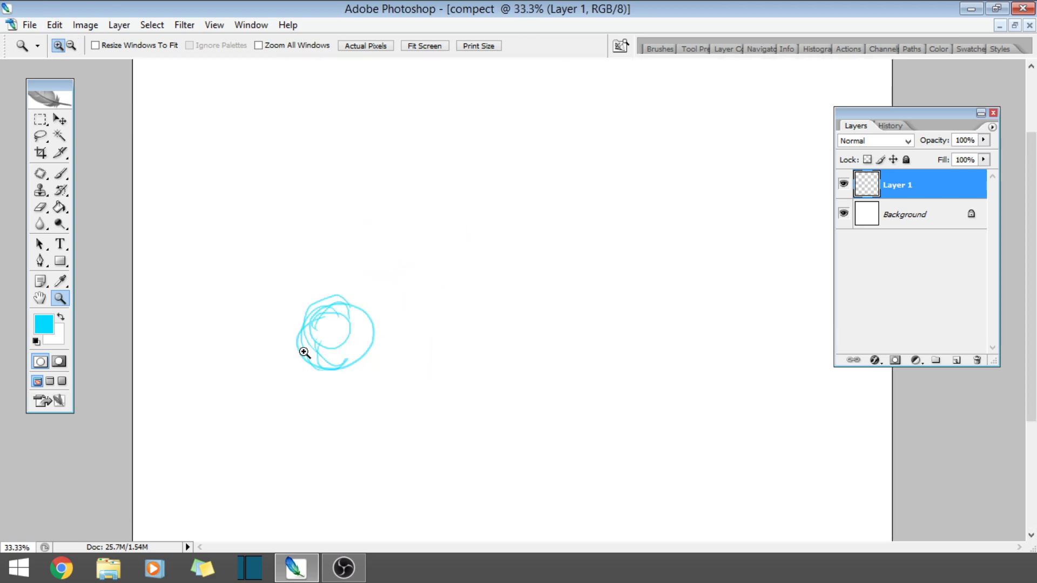
{"action": "left_click", "coordinate": [313, 348]}
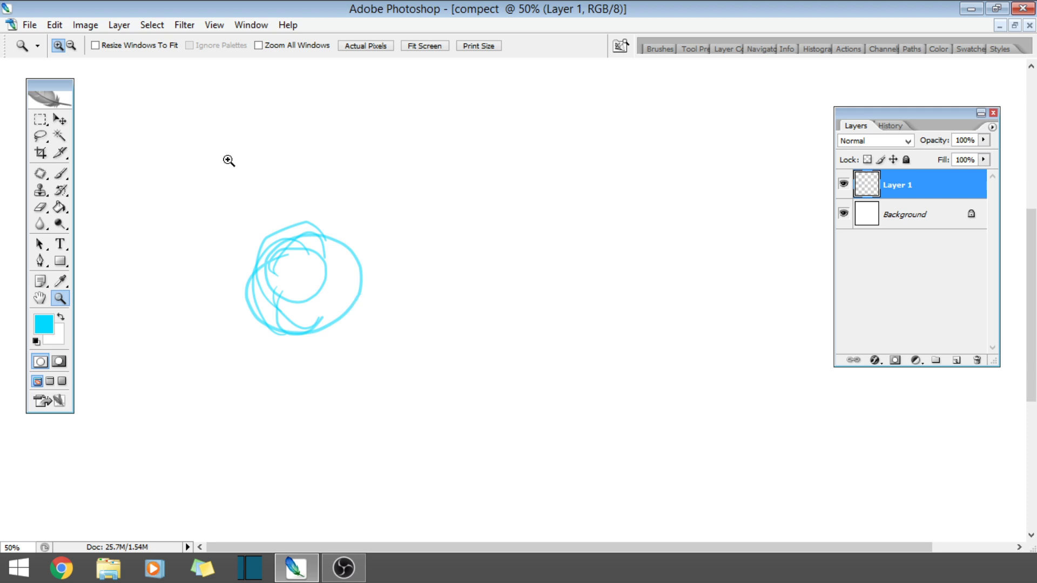
{"action": "left_click", "coordinate": [273, 262]}
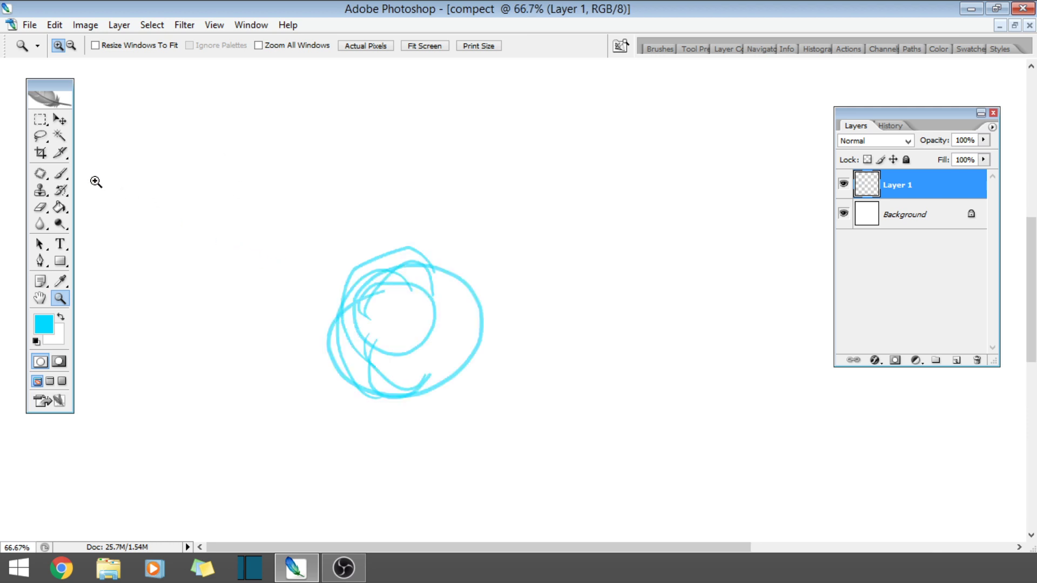
{"action": "left_click", "coordinate": [60, 173]}
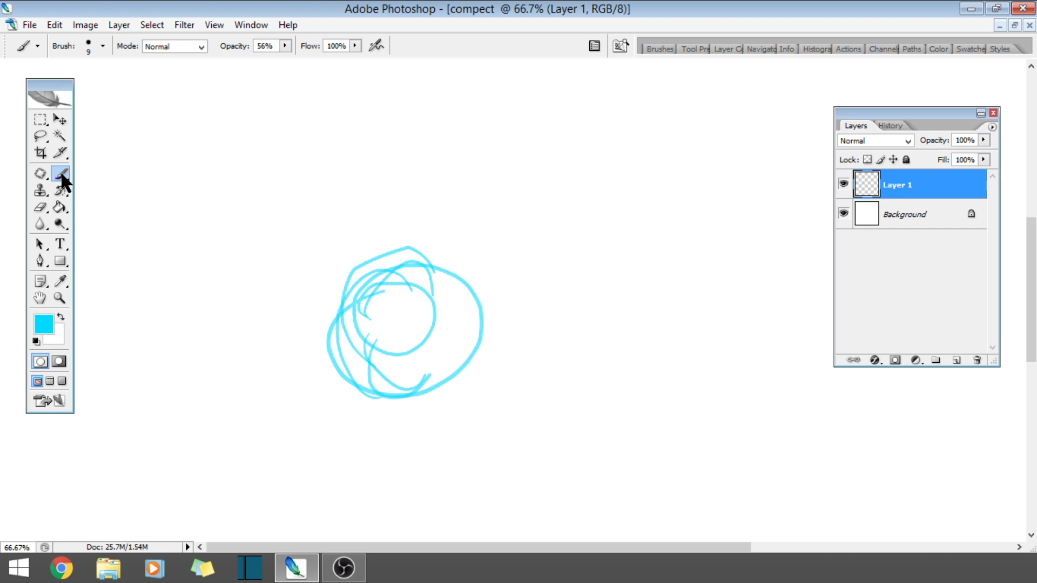
- Retrace and thicken the head circle's edges with cyan strokes
{"action": "mouse_move", "coordinate": [340, 360]}
{"action": "left_mouse_down"}
{"action": "mouse_move", "coordinate": [336, 291]}
{"action": "mouse_move", "coordinate": [377, 281]}
{"action": "mouse_move", "coordinate": [324, 356]}
{"action": "mouse_move", "coordinate": [356, 340]}
{"action": "mouse_move", "coordinate": [345, 402]}
{"action": "mouse_move", "coordinate": [324, 286]}
{"action": "mouse_move", "coordinate": [432, 265]}
{"action": "mouse_move", "coordinate": [453, 281]}
{"action": "left_mouse_up"}
{"action": "left_click_drag", "start_coordinate": [391, 265], "coordinate": [464, 297]}
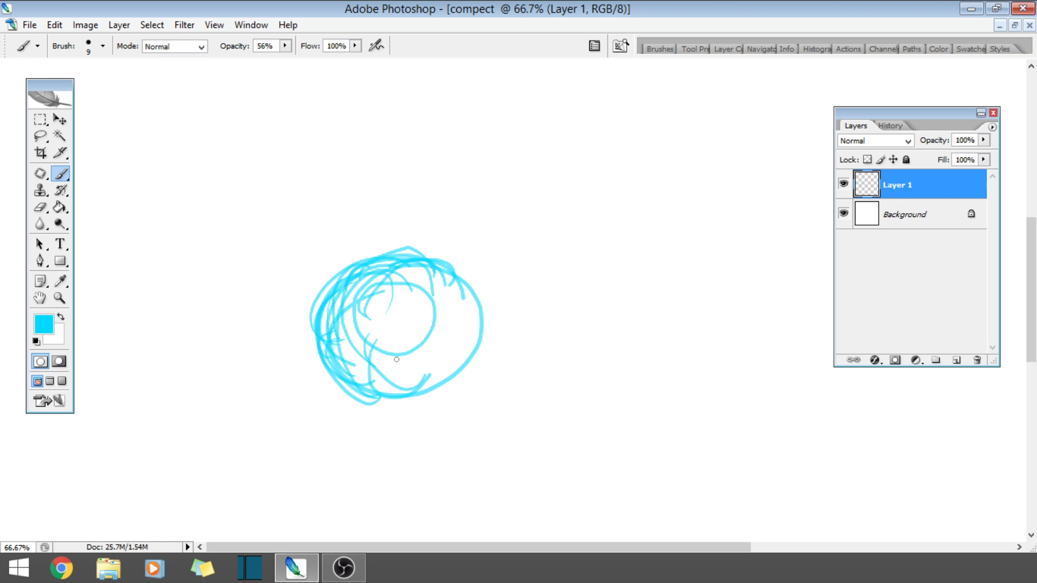
{"action": "mouse_move", "coordinate": [346, 398]}
{"action": "left_mouse_down"}
{"action": "mouse_move", "coordinate": [389, 385]}
{"action": "mouse_move", "coordinate": [418, 398]}
{"action": "left_mouse_up"}
{"action": "mouse_move", "coordinate": [483, 330]}
{"action": "left_mouse_down"}
{"action": "mouse_move", "coordinate": [459, 374]}
{"action": "mouse_move", "coordinate": [436, 388]}
{"action": "mouse_move", "coordinate": [476, 338]}
{"action": "mouse_move", "coordinate": [456, 385]}
{"action": "left_mouse_up"}
{"action": "left_click_drag", "start_coordinate": [478, 349], "coordinate": [453, 404]}
{"action": "mouse_move", "coordinate": [443, 267]}
{"action": "left_mouse_down"}
{"action": "mouse_move", "coordinate": [492, 323]}
{"action": "mouse_move", "coordinate": [469, 352]}
{"action": "left_mouse_up"}
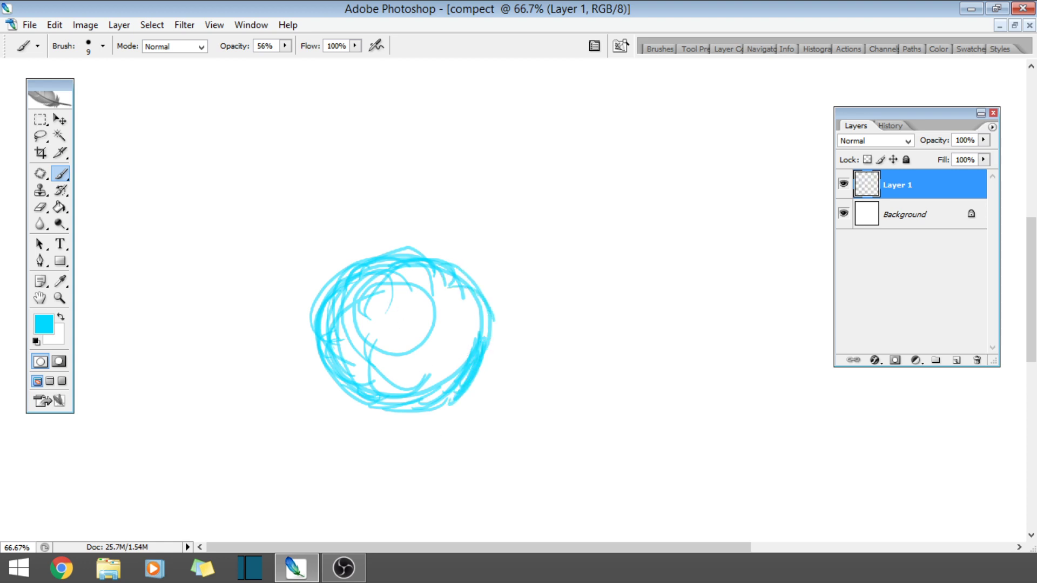
- Draw a long vertical line through the circle, extending below it
{"action": "scroll", "coordinate": [310, 200], "scroll_direction": "down", "scroll_amount": 3}
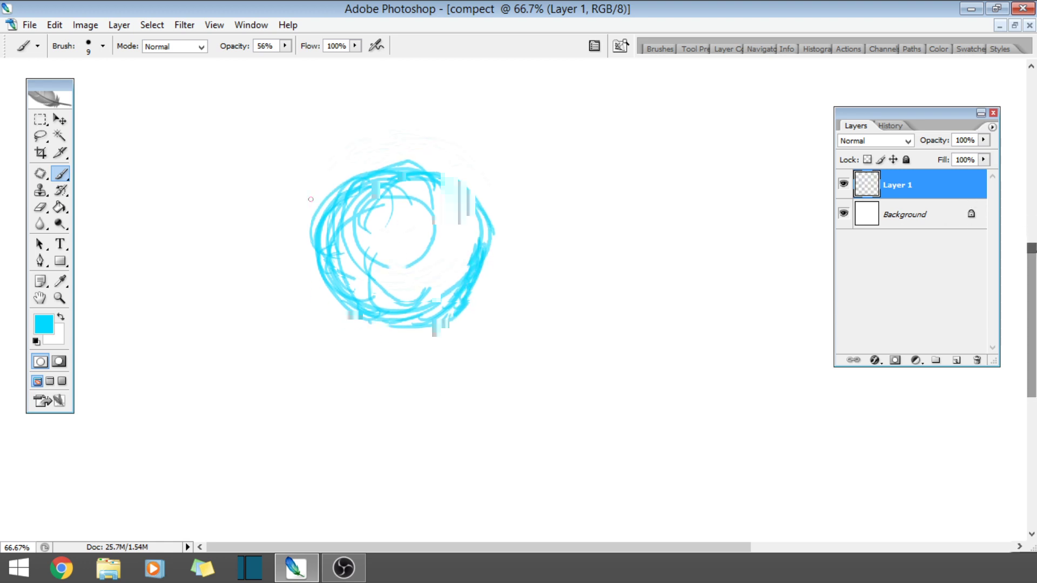
{"action": "scroll", "coordinate": [310, 200], "scroll_direction": "down", "scroll_amount": 1}
{"action": "mouse_move", "coordinate": [396, 95]}
{"action": "left_mouse_down"}
{"action": "mouse_move", "coordinate": [378, 283]}
{"action": "mouse_move", "coordinate": [363, 229]}
{"action": "mouse_move", "coordinate": [363, 346]}
{"action": "mouse_move", "coordinate": [380, 402]}
{"action": "left_mouse_up"}
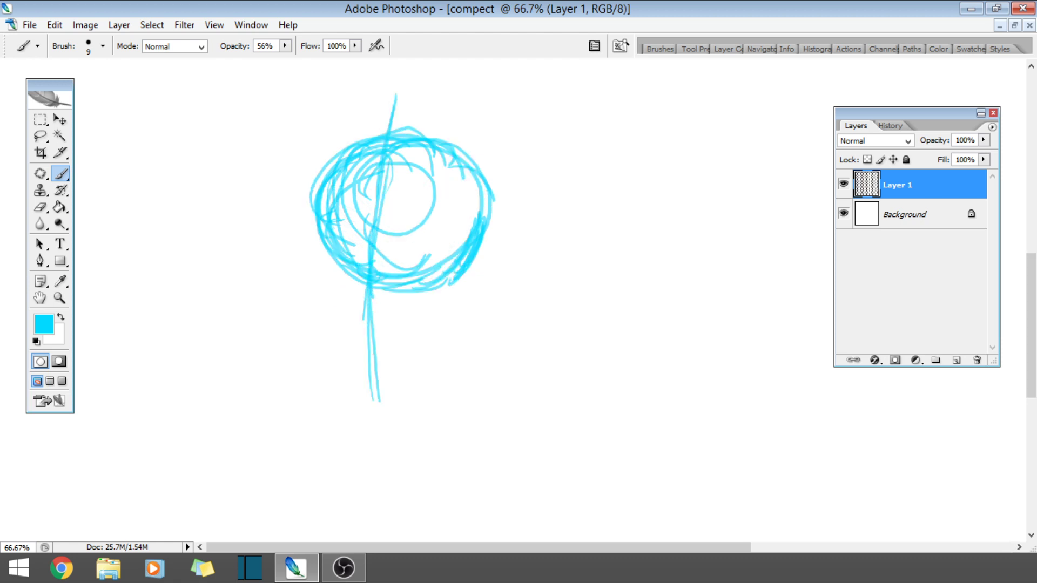
{"action": "mouse_move", "coordinate": [378, 311]}
{"action": "left_mouse_down"}
{"action": "mouse_move", "coordinate": [403, 447]}
{"action": "mouse_move", "coordinate": [381, 456]}
{"action": "left_mouse_up"}
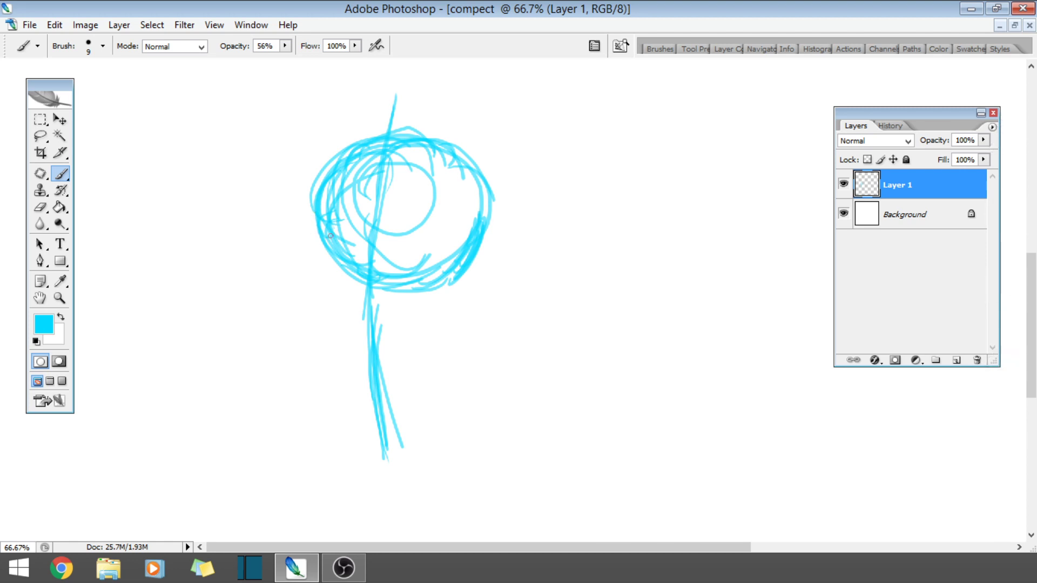
- Draw a horizontal guideline across the head, extending past both sides
{"action": "mouse_move", "coordinate": [270, 209]}
{"action": "left_mouse_down"}
{"action": "mouse_move", "coordinate": [350, 211]}
{"action": "mouse_move", "coordinate": [440, 217]}
{"action": "mouse_move", "coordinate": [360, 223]}
{"action": "mouse_move", "coordinate": [496, 216]}
{"action": "left_mouse_up"}
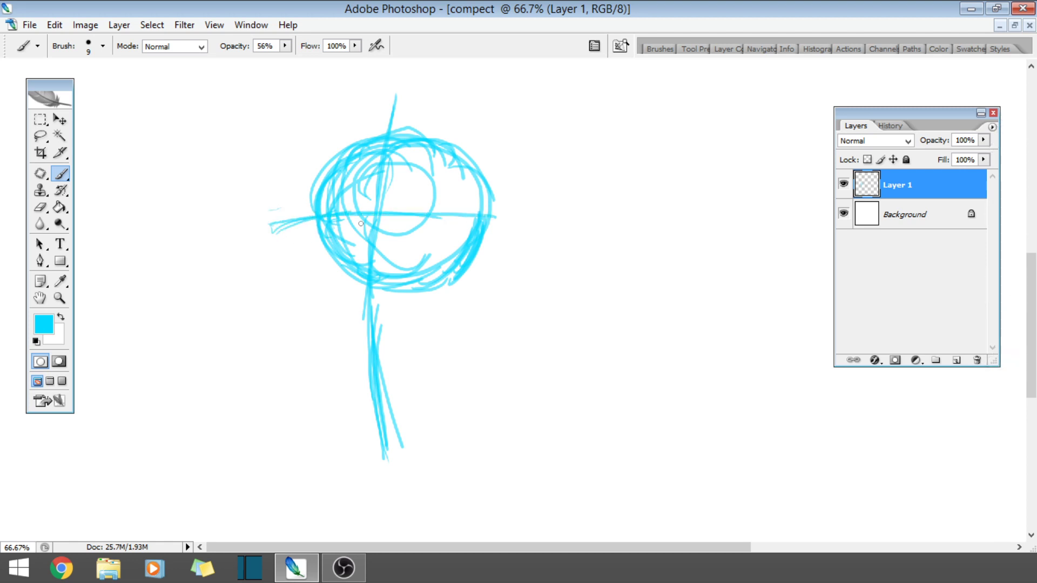
{"action": "left_click_drag", "start_coordinate": [361, 223], "coordinate": [527, 220]}
{"action": "left_click_drag", "start_coordinate": [414, 217], "coordinate": [576, 219]}
{"action": "left_click_drag", "start_coordinate": [488, 225], "coordinate": [593, 232]}
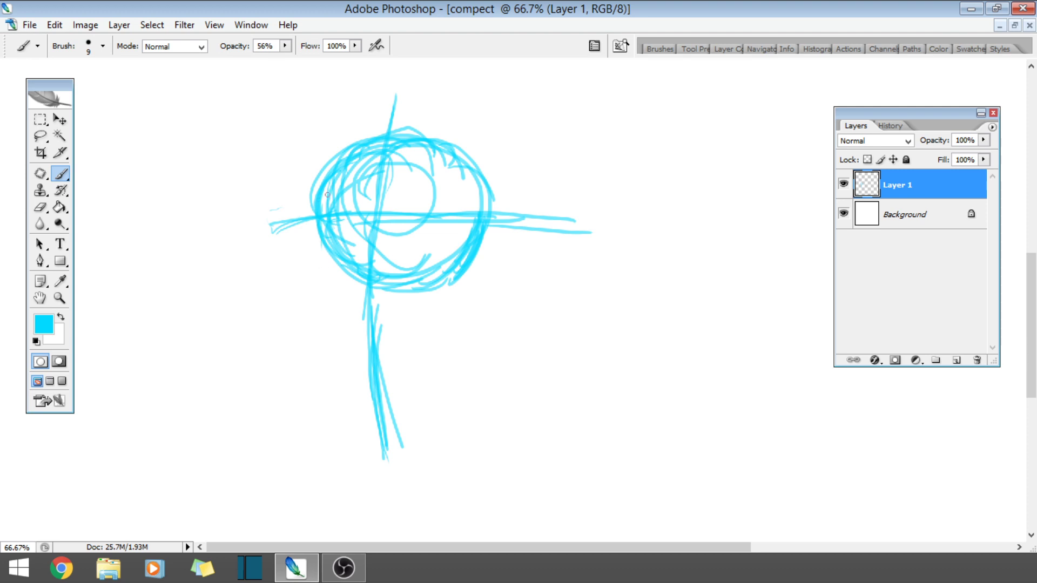
- Sketch the rounded lower face outline beneath the head circle
{"action": "left_click_drag", "start_coordinate": [319, 208], "coordinate": [320, 304]}
{"action": "mouse_move", "coordinate": [319, 246]}
{"action": "left_mouse_down"}
{"action": "mouse_move", "coordinate": [332, 330]}
{"action": "mouse_move", "coordinate": [327, 280]}
{"action": "mouse_move", "coordinate": [348, 326]}
{"action": "mouse_move", "coordinate": [365, 332]}
{"action": "mouse_move", "coordinate": [338, 324]}
{"action": "mouse_move", "coordinate": [391, 332]}
{"action": "mouse_move", "coordinate": [439, 312]}
{"action": "mouse_move", "coordinate": [389, 326]}
{"action": "mouse_move", "coordinate": [469, 264]}
{"action": "mouse_move", "coordinate": [426, 266]}
{"action": "left_mouse_up"}
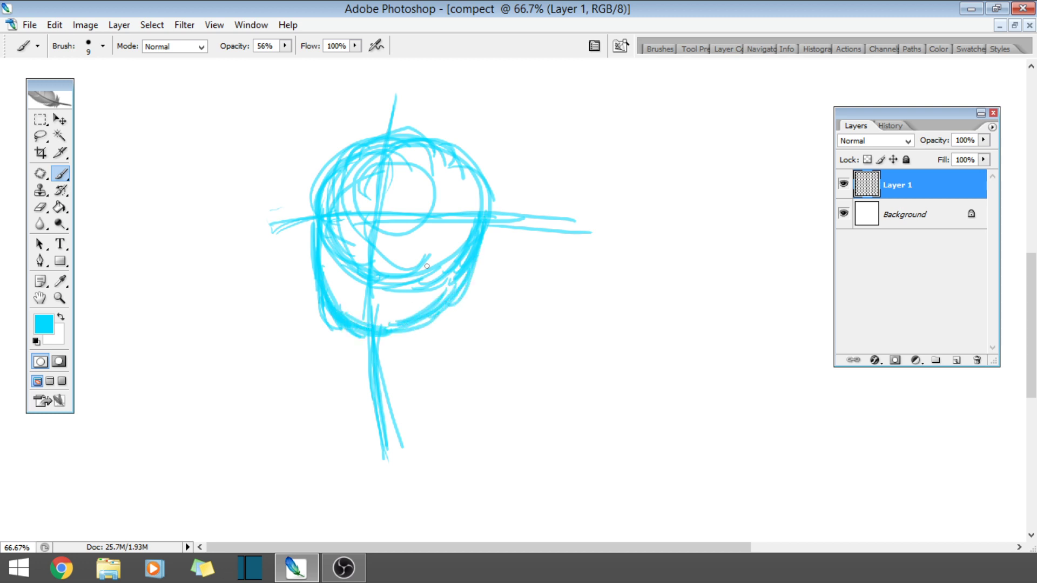
{"action": "mouse_move", "coordinate": [326, 266]}
{"action": "left_mouse_down"}
{"action": "mouse_move", "coordinate": [327, 180]}
{"action": "mouse_move", "coordinate": [351, 163]}
{"action": "left_mouse_up"}
{"action": "mouse_move", "coordinate": [480, 121]}
{"action": "left_mouse_down"}
{"action": "mouse_move", "coordinate": [430, 149]}
{"action": "mouse_move", "coordinate": [495, 93]}
{"action": "mouse_move", "coordinate": [493, 208]}
{"action": "mouse_move", "coordinate": [483, 205]}
{"action": "mouse_move", "coordinate": [485, 87]}
{"action": "left_mouse_up"}
- Draw two pointed cat ears, then a small left shoulder circle beside the body line
{"action": "mouse_move", "coordinate": [334, 116]}
{"action": "left_mouse_down"}
{"action": "mouse_move", "coordinate": [322, 193]}
{"action": "mouse_move", "coordinate": [346, 87]}
{"action": "mouse_move", "coordinate": [373, 130]}
{"action": "left_mouse_up"}
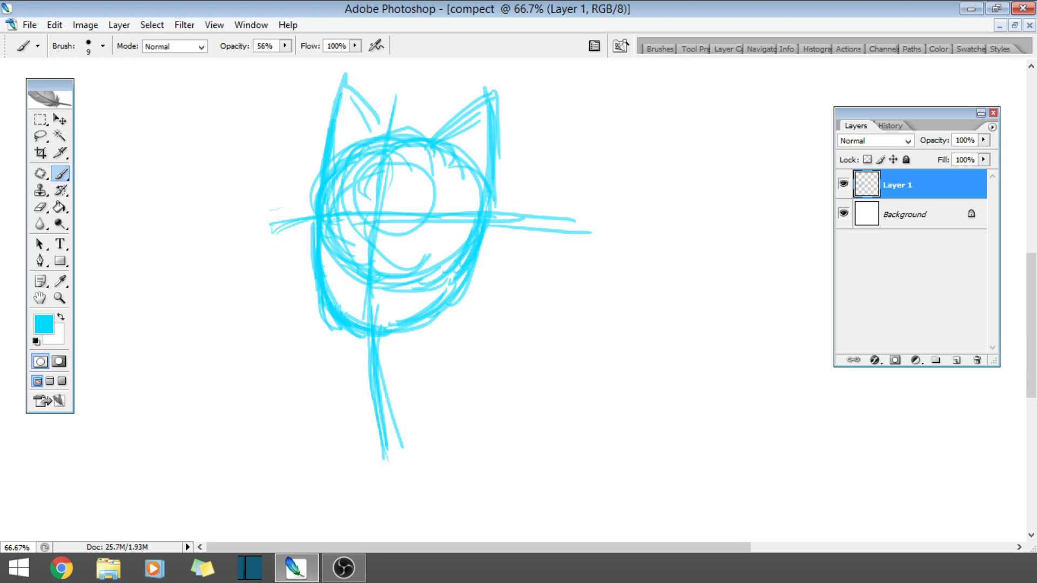
{"action": "left_click_drag", "start_coordinate": [343, 96], "coordinate": [388, 137]}
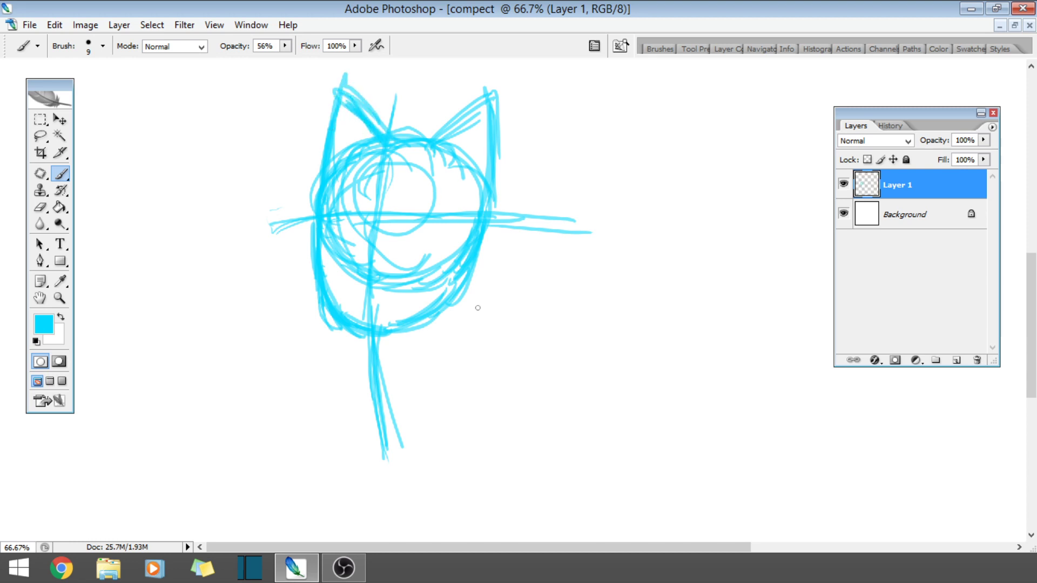
{"action": "left_click_drag", "start_coordinate": [1032, 273], "coordinate": [1034, 312]}
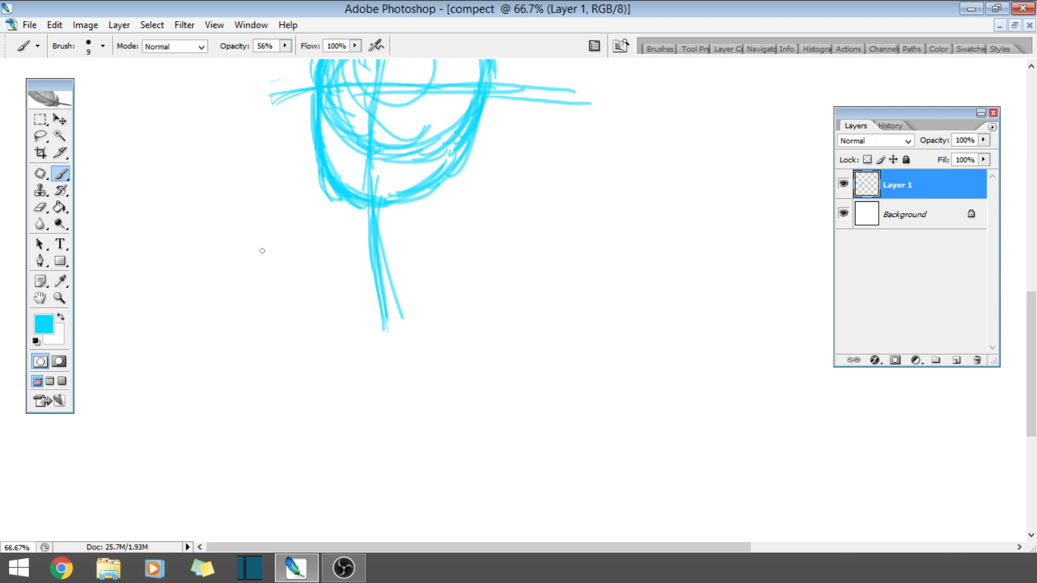
{"action": "mouse_move", "coordinate": [238, 233]}
{"action": "left_mouse_down"}
{"action": "mouse_move", "coordinate": [236, 191]}
{"action": "mouse_move", "coordinate": [230, 219]}
{"action": "mouse_move", "coordinate": [200, 217]}
{"action": "mouse_move", "coordinate": [224, 199]}
{"action": "mouse_move", "coordinate": [265, 240]}
{"action": "left_mouse_up"}
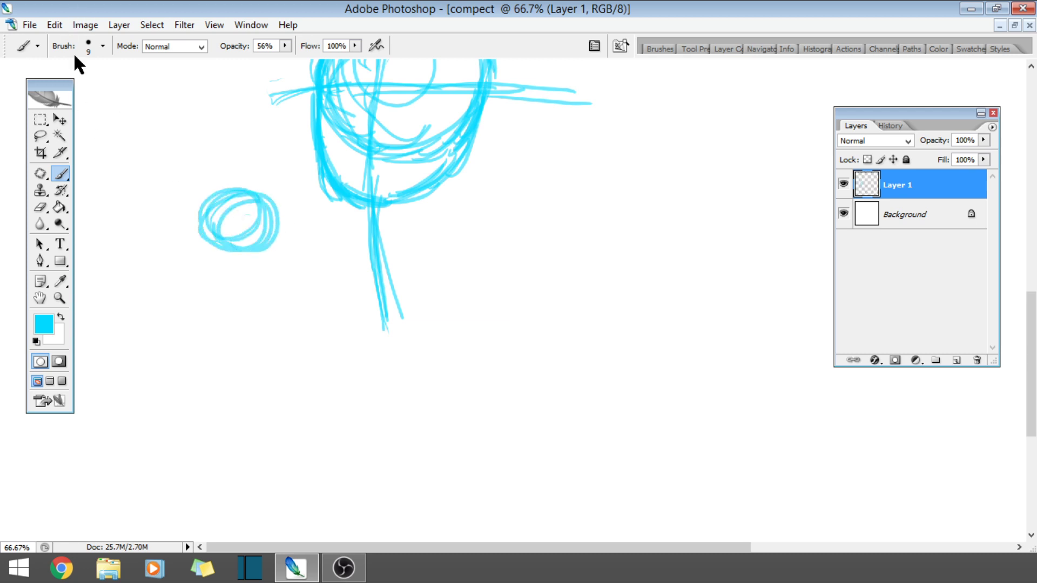
- Select the left shoulder circle and nudge it slightly down and right
{"action": "left_click", "coordinate": [40, 119]}
{"action": "left_click_drag", "start_coordinate": [166, 159], "coordinate": [303, 299]}
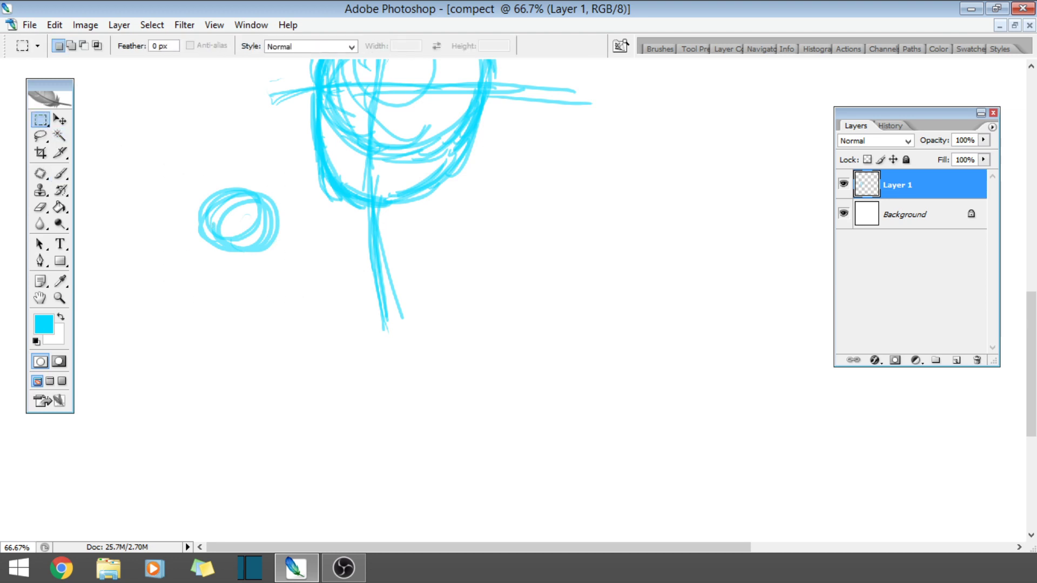
{"action": "left_click", "coordinate": [59, 119]}
{"action": "left_click_drag", "start_coordinate": [227, 222], "coordinate": [239, 236]}
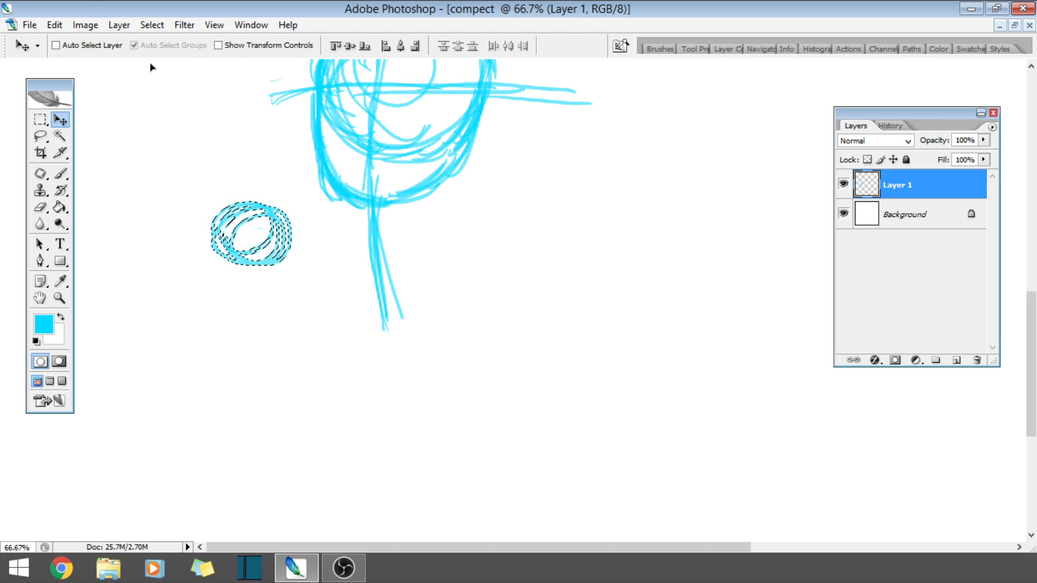
- Deselect, then brush a matching circle for the right shoulder
{"action": "left_click", "coordinate": [156, 23]}
{"action": "left_click", "coordinate": [138, 53]}
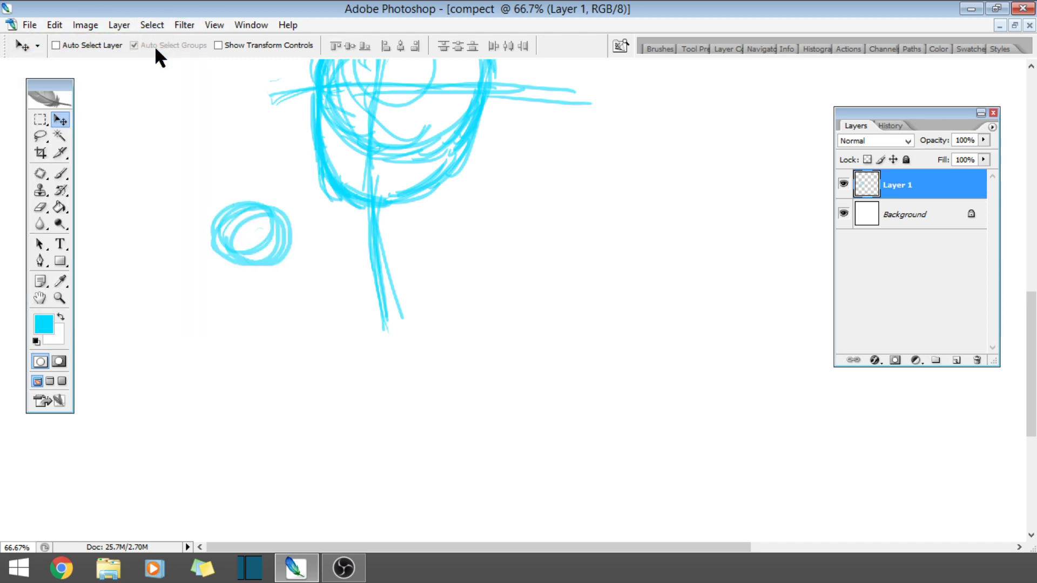
{"action": "left_click", "coordinate": [62, 175]}
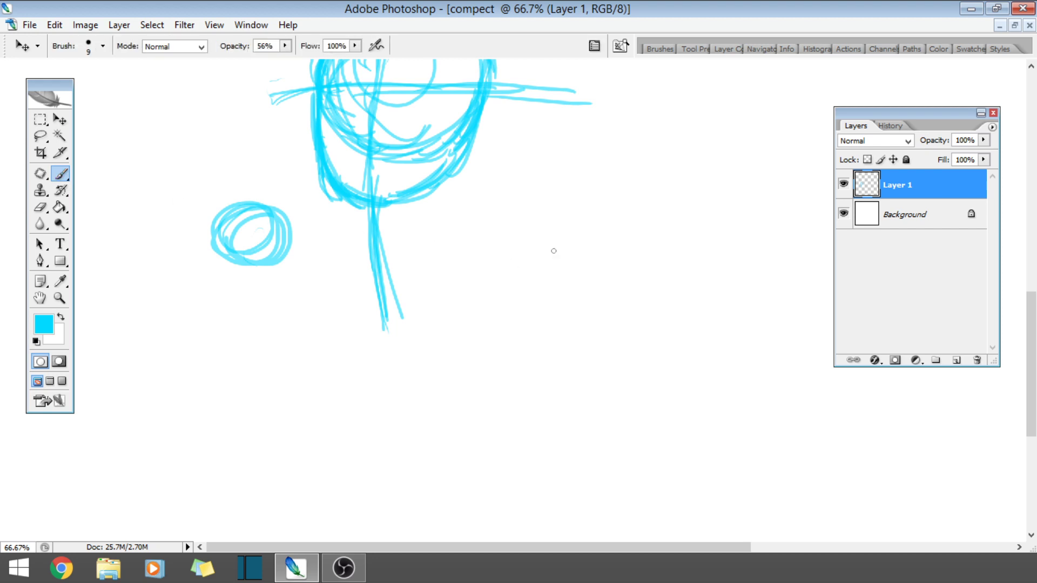
{"action": "mouse_move", "coordinate": [534, 221]}
{"action": "left_mouse_down"}
{"action": "mouse_move", "coordinate": [577, 227]}
{"action": "mouse_move", "coordinate": [519, 224]}
{"action": "mouse_move", "coordinate": [524, 243]}
{"action": "mouse_move", "coordinate": [572, 216]}
{"action": "mouse_move", "coordinate": [530, 232]}
{"action": "mouse_move", "coordinate": [542, 230]}
{"action": "mouse_move", "coordinate": [524, 224]}
{"action": "mouse_move", "coordinate": [559, 259]}
{"action": "mouse_move", "coordinate": [540, 272]}
{"action": "mouse_move", "coordinate": [532, 263]}
{"action": "mouse_move", "coordinate": [584, 259]}
{"action": "mouse_move", "coordinate": [544, 221]}
{"action": "mouse_move", "coordinate": [575, 216]}
{"action": "left_mouse_up"}
- Draw a curved shoulder line joining the left and right shoulder circles
{"action": "mouse_move", "coordinate": [289, 206]}
{"action": "left_mouse_down"}
{"action": "mouse_move", "coordinate": [254, 213]}
{"action": "mouse_move", "coordinate": [411, 248]}
{"action": "left_mouse_up"}
{"action": "left_click_drag", "start_coordinate": [305, 243], "coordinate": [447, 245]}
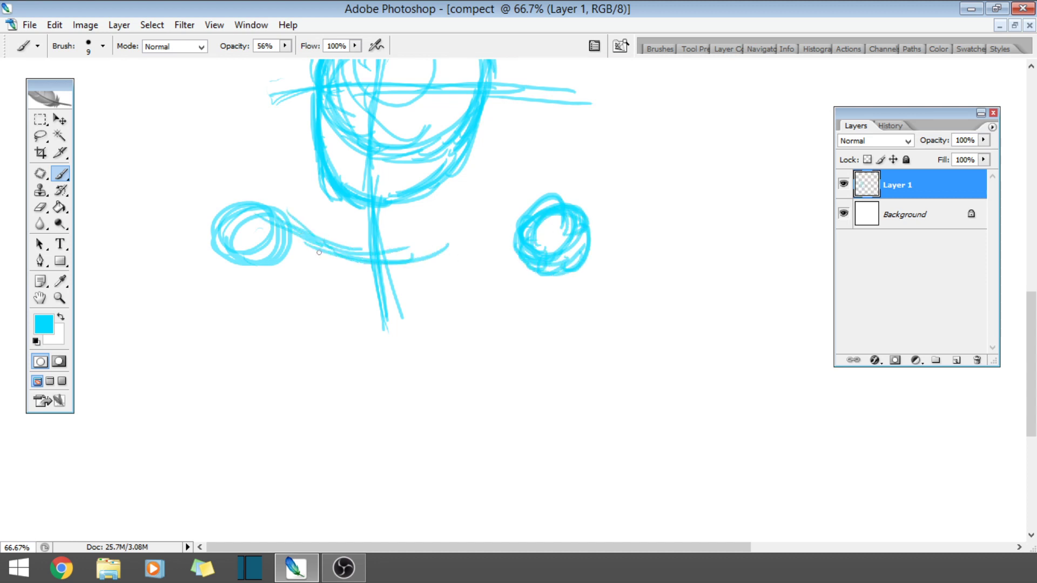
{"action": "left_click_drag", "start_coordinate": [361, 259], "coordinate": [463, 258]}
{"action": "mouse_move", "coordinate": [258, 213]}
{"action": "left_mouse_down"}
{"action": "mouse_move", "coordinate": [325, 238]}
{"action": "mouse_move", "coordinate": [333, 251]}
{"action": "mouse_move", "coordinate": [399, 265]}
{"action": "mouse_move", "coordinate": [513, 201]}
{"action": "mouse_move", "coordinate": [541, 213]}
{"action": "left_mouse_up"}
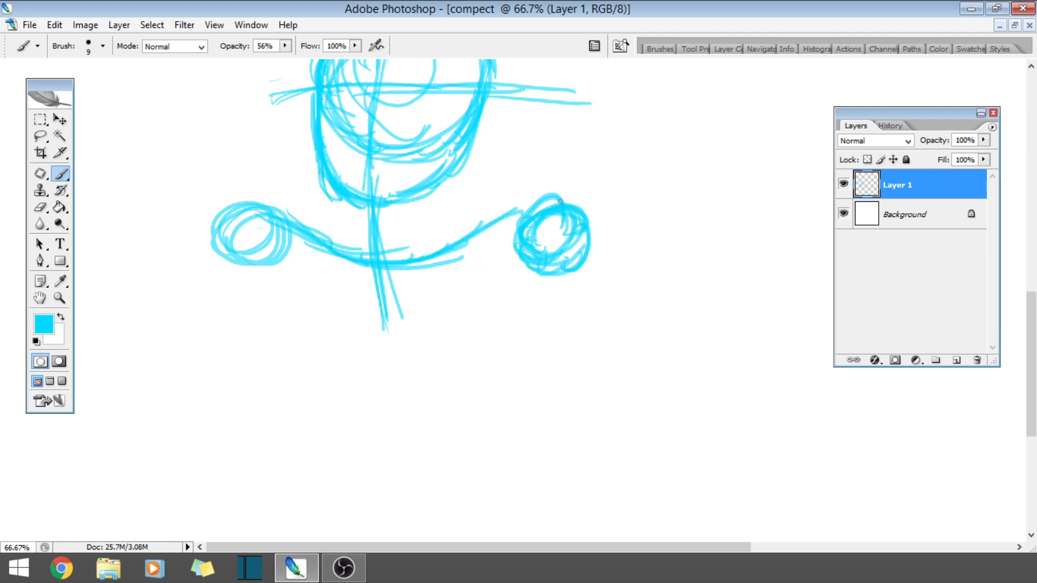
{"action": "mouse_move", "coordinate": [1032, 344]}
{"action": "left_mouse_down"}
{"action": "mouse_move", "coordinate": [1033, 304]}
{"action": "mouse_move", "coordinate": [1019, 335]}
{"action": "left_mouse_up"}
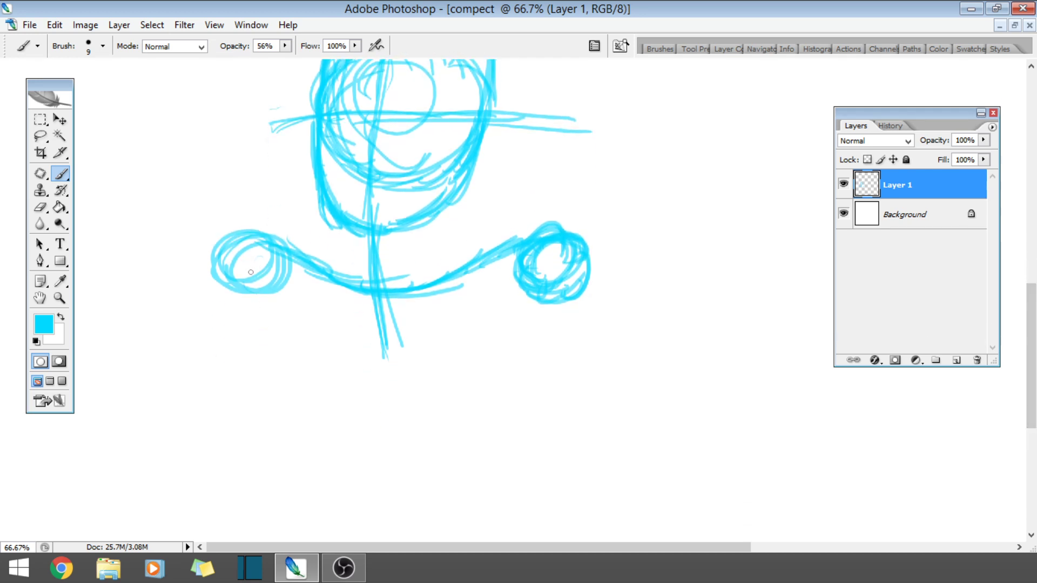
- Draw the torso's left side running down from the left shoulder
{"action": "mouse_move", "coordinate": [227, 297]}
{"action": "left_mouse_down"}
{"action": "mouse_move", "coordinate": [253, 241]}
{"action": "mouse_move", "coordinate": [291, 246]}
{"action": "mouse_move", "coordinate": [276, 316]}
{"action": "mouse_move", "coordinate": [290, 366]}
{"action": "left_mouse_up"}
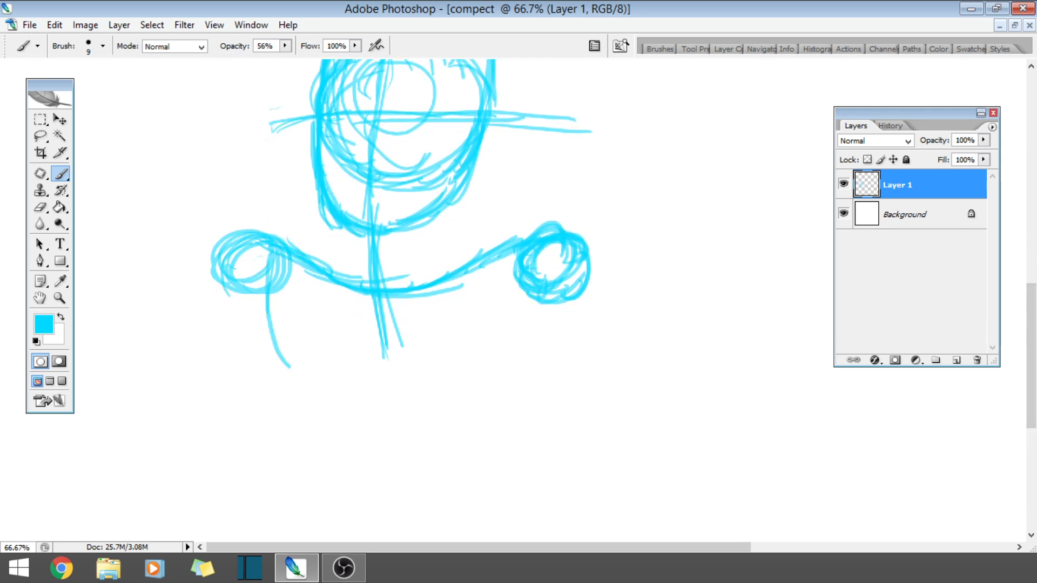
{"action": "left_click_drag", "start_coordinate": [271, 287], "coordinate": [311, 401]}
{"action": "left_click_drag", "start_coordinate": [279, 326], "coordinate": [343, 446]}
{"action": "left_click_drag", "start_coordinate": [292, 376], "coordinate": [356, 472]}
{"action": "left_click_drag", "start_coordinate": [303, 408], "coordinate": [386, 509]}
{"action": "left_click_drag", "start_coordinate": [288, 322], "coordinate": [330, 441]}
{"action": "left_click_drag", "start_coordinate": [287, 289], "coordinate": [286, 359]}
{"action": "left_click_drag", "start_coordinate": [274, 257], "coordinate": [308, 432]}
{"action": "left_click_drag", "start_coordinate": [262, 283], "coordinate": [323, 444]}
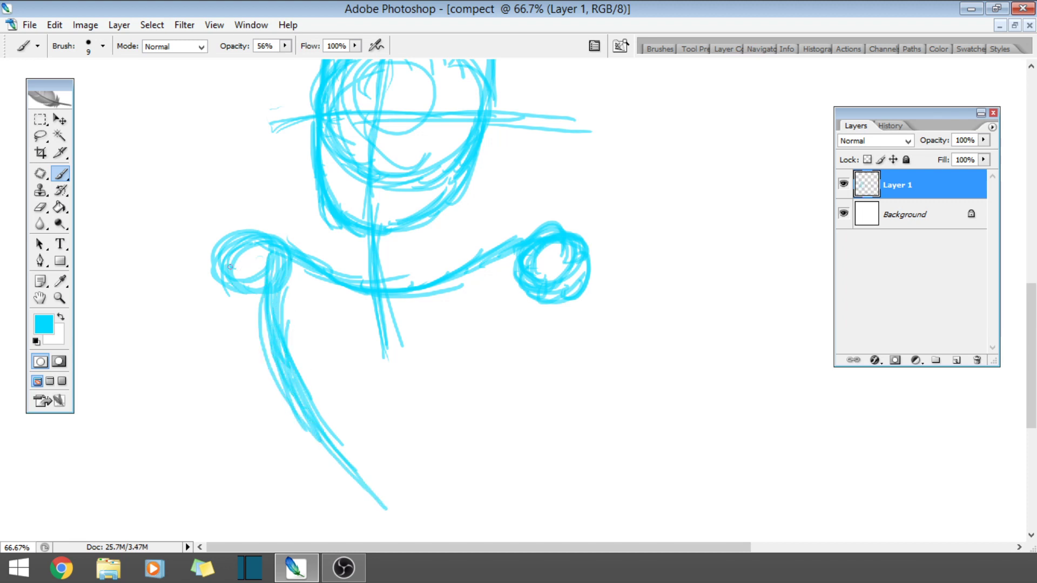
{"action": "mouse_move", "coordinate": [230, 266]}
{"action": "left_mouse_down"}
{"action": "mouse_move", "coordinate": [267, 274]}
{"action": "mouse_move", "coordinate": [215, 276]}
{"action": "mouse_move", "coordinate": [264, 300]}
{"action": "mouse_move", "coordinate": [254, 302]}
{"action": "mouse_move", "coordinate": [281, 292]}
{"action": "mouse_move", "coordinate": [329, 429]}
{"action": "mouse_move", "coordinate": [376, 485]}
{"action": "mouse_move", "coordinate": [412, 470]}
{"action": "left_mouse_up"}
- Draw the torso's bottom point and right side rising to the right shoulder
{"action": "left_click_drag", "start_coordinate": [405, 513], "coordinate": [436, 475]}
{"action": "mouse_move", "coordinate": [361, 491]}
{"action": "left_mouse_down"}
{"action": "mouse_move", "coordinate": [415, 519]}
{"action": "mouse_move", "coordinate": [451, 488]}
{"action": "left_mouse_up"}
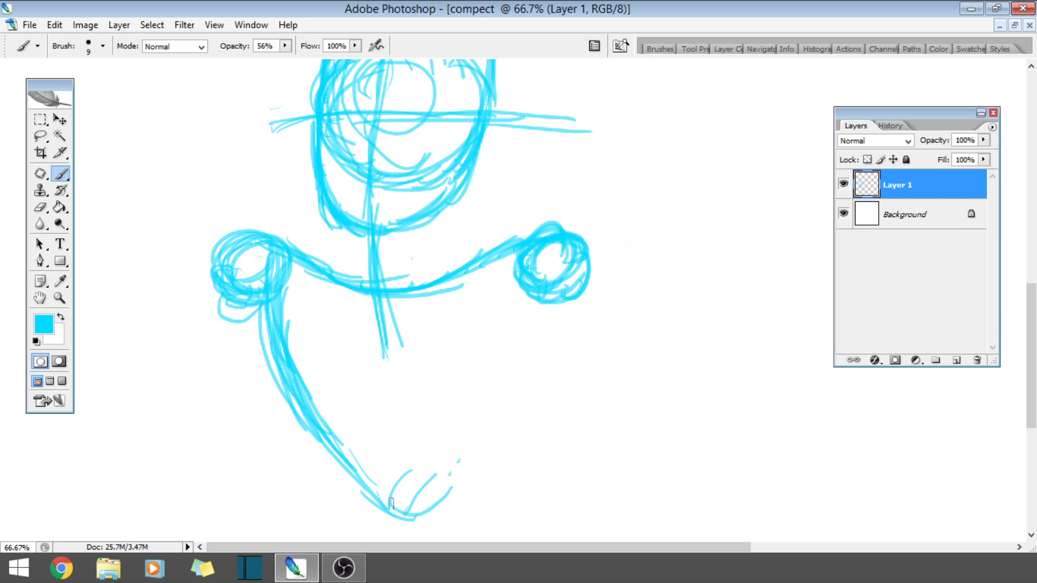
{"action": "left_click_drag", "start_coordinate": [465, 448], "coordinate": [427, 518]}
{"action": "left_click_drag", "start_coordinate": [471, 398], "coordinate": [408, 526]}
{"action": "left_click_drag", "start_coordinate": [492, 368], "coordinate": [430, 507]}
{"action": "left_click_drag", "start_coordinate": [475, 425], "coordinate": [445, 498]}
{"action": "left_click_drag", "start_coordinate": [522, 355], "coordinate": [440, 501]}
{"action": "left_click_drag", "start_coordinate": [518, 364], "coordinate": [435, 495]}
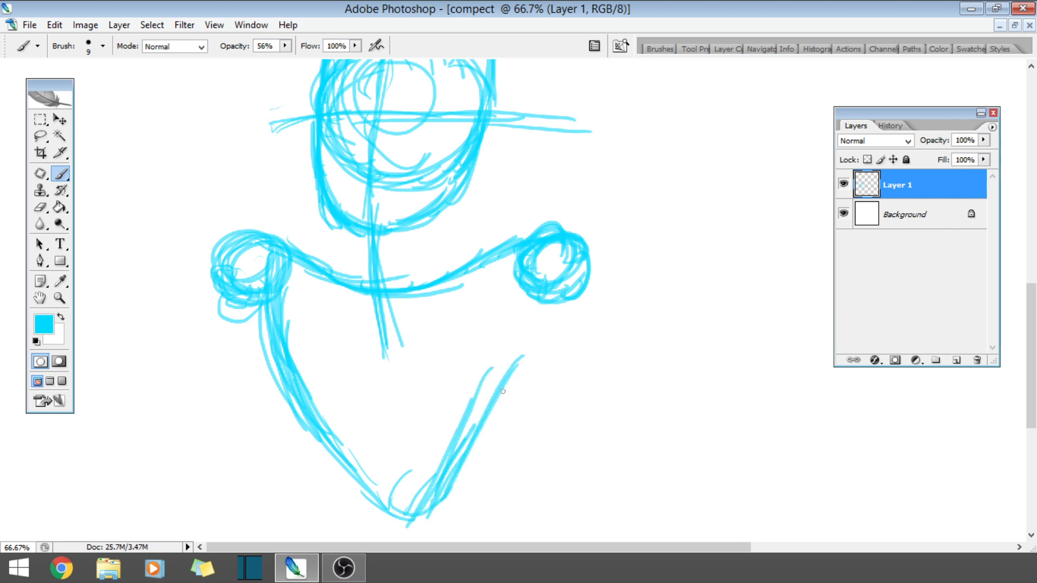
{"action": "mouse_move", "coordinate": [463, 439]}
{"action": "left_mouse_down"}
{"action": "mouse_move", "coordinate": [556, 264]}
{"action": "mouse_move", "coordinate": [522, 353]}
{"action": "left_mouse_up"}
{"action": "left_click_drag", "start_coordinate": [546, 251], "coordinate": [519, 379]}
{"action": "left_click_drag", "start_coordinate": [1032, 357], "coordinate": [1031, 421]}
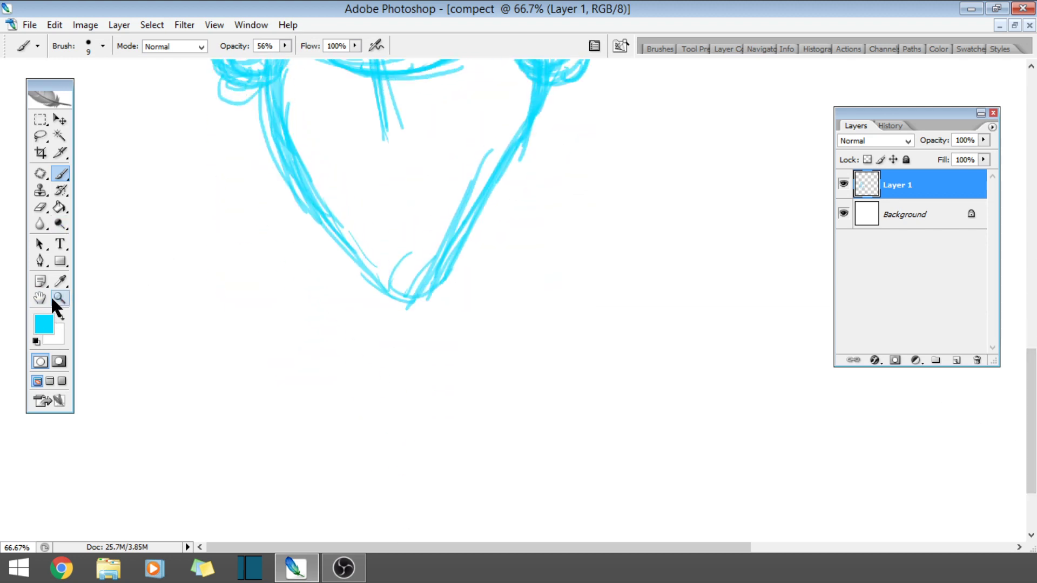
- Zoom out to see the whole figure and move the sketch up and right
{"action": "left_click", "coordinate": [59, 297]}
{"action": "left_click", "coordinate": [530, 261]}
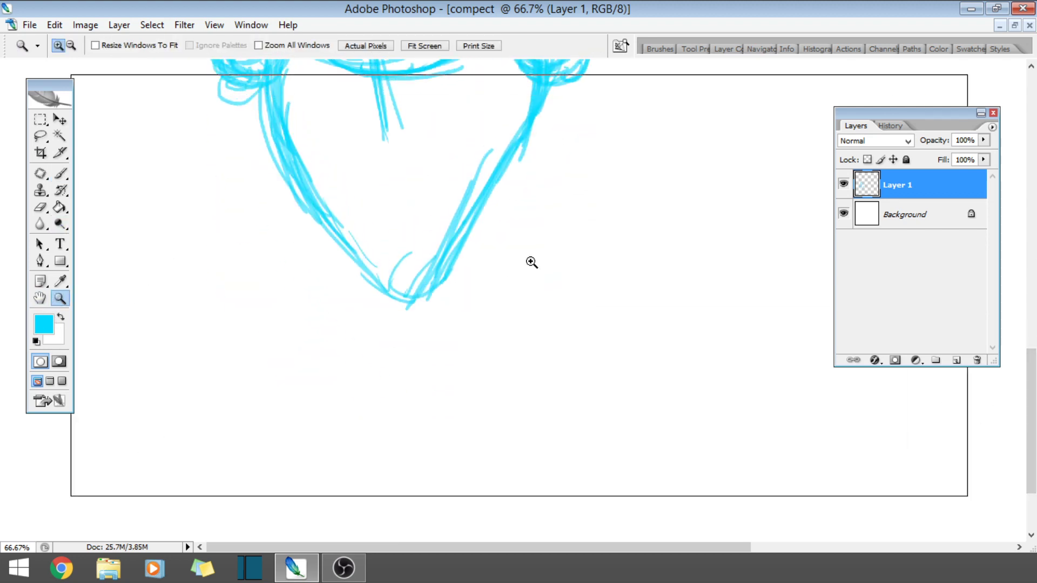
{"action": "left_click", "coordinate": [70, 45]}
{"action": "left_click", "coordinate": [429, 257]}
{"action": "left_click", "coordinate": [439, 259]}
{"action": "left_click", "coordinate": [448, 263]}
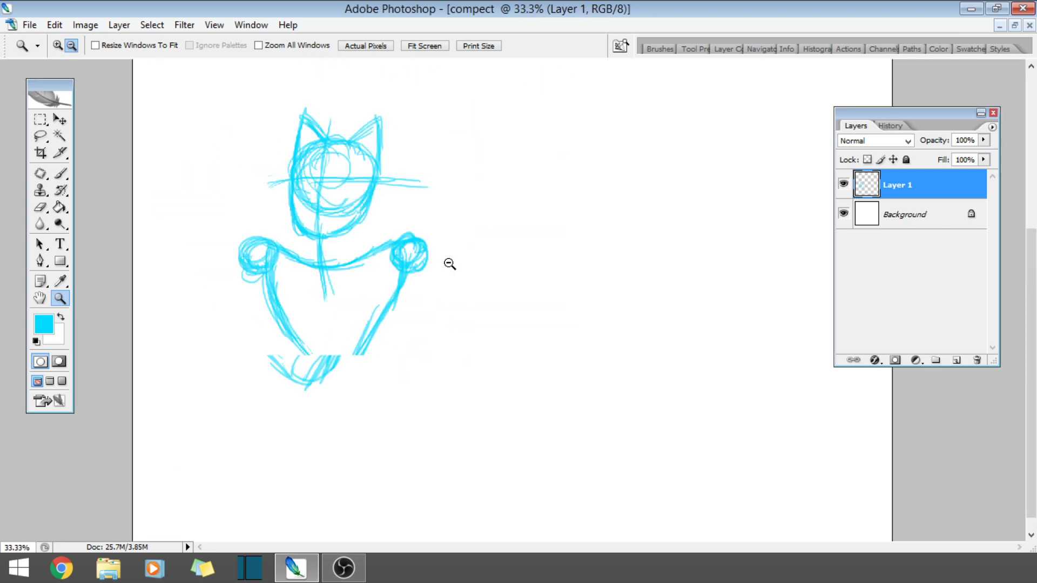
{"action": "left_click", "coordinate": [449, 263]}
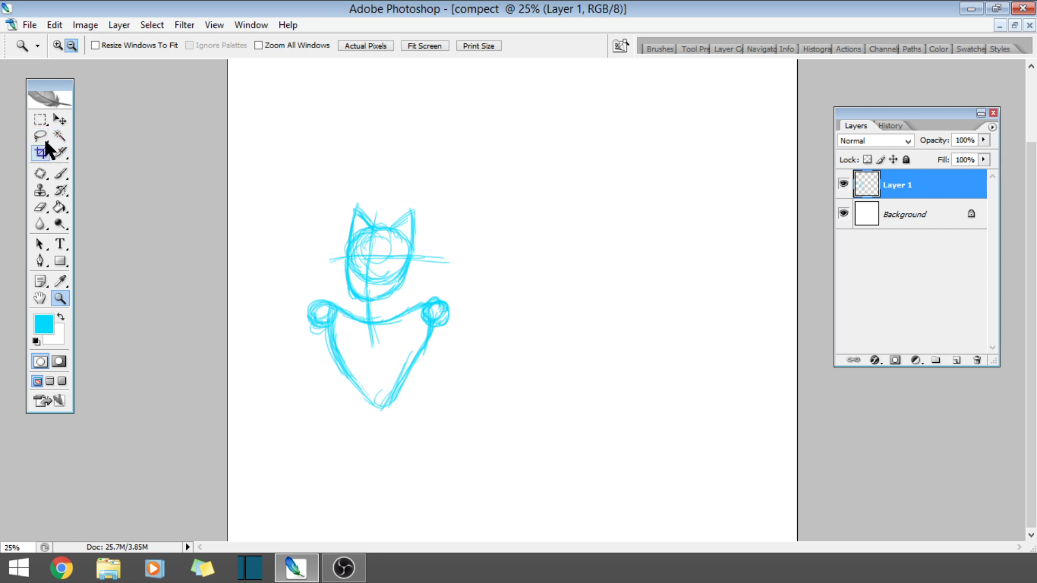
{"action": "key", "text": "v"}
{"action": "left_click_drag", "start_coordinate": [398, 227], "coordinate": [442, 145]}
- Brush long lines extending down from the torso's point
{"action": "left_click", "coordinate": [61, 173]}
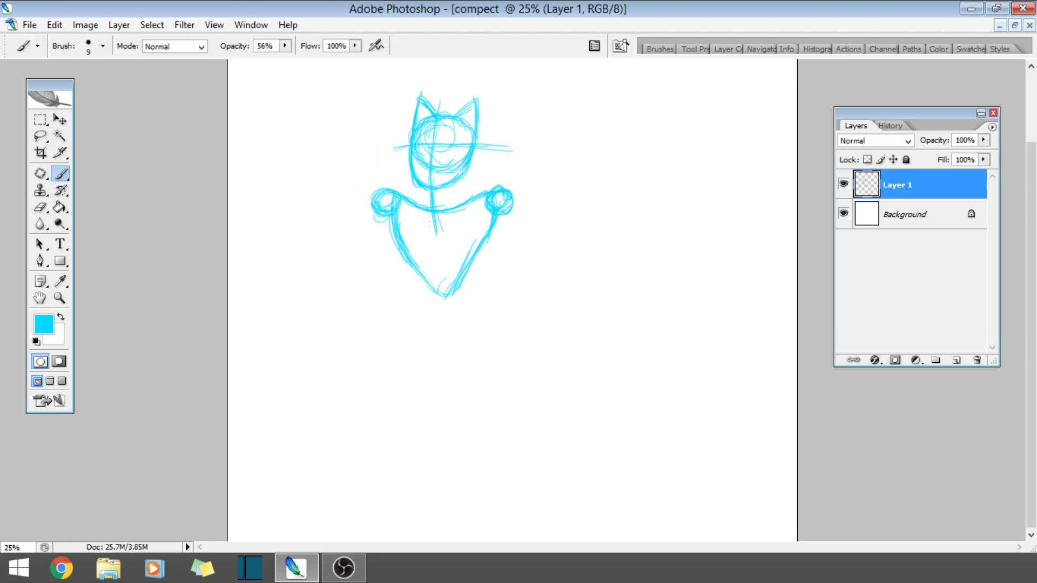
{"action": "mouse_move", "coordinate": [453, 228]}
{"action": "left_mouse_down"}
{"action": "mouse_move", "coordinate": [450, 280]}
{"action": "mouse_move", "coordinate": [435, 285]}
{"action": "mouse_move", "coordinate": [420, 362]}
{"action": "left_mouse_up"}
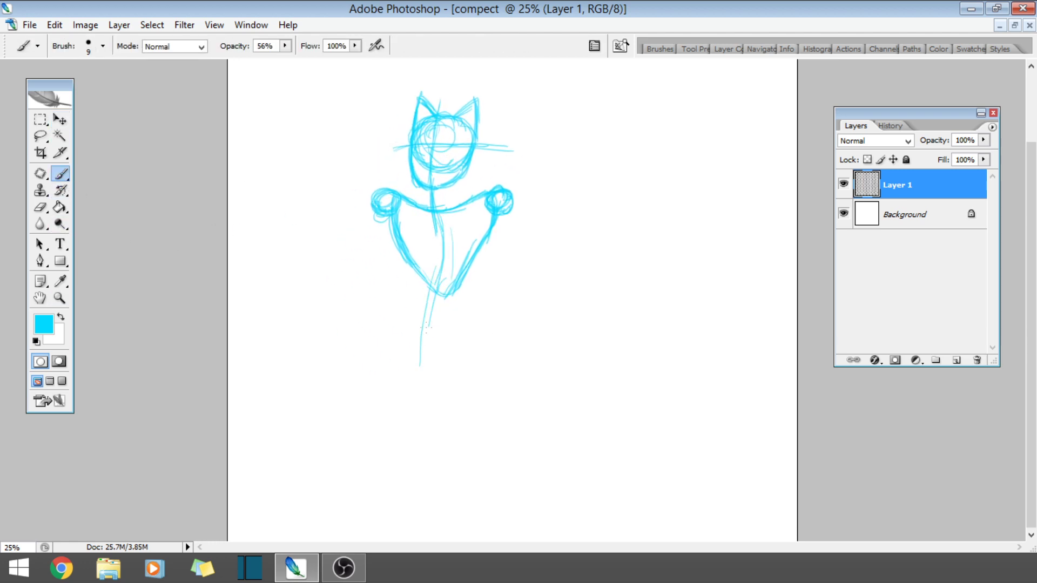
{"action": "mouse_move", "coordinate": [429, 292]}
{"action": "left_mouse_down"}
{"action": "mouse_move", "coordinate": [415, 381]}
{"action": "mouse_move", "coordinate": [446, 244]}
{"action": "left_mouse_up"}
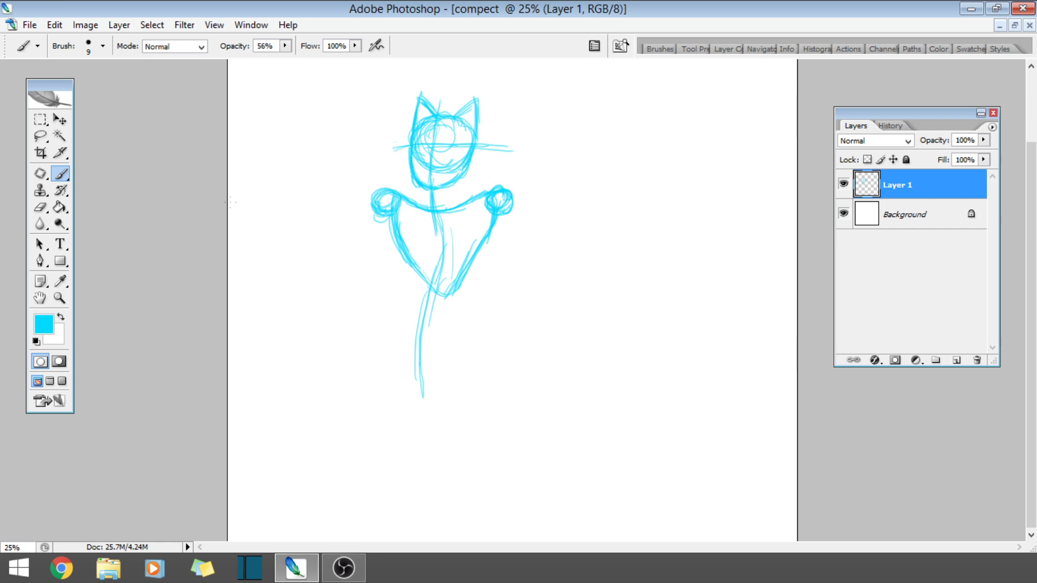
{"action": "left_click", "coordinate": [57, 297]}
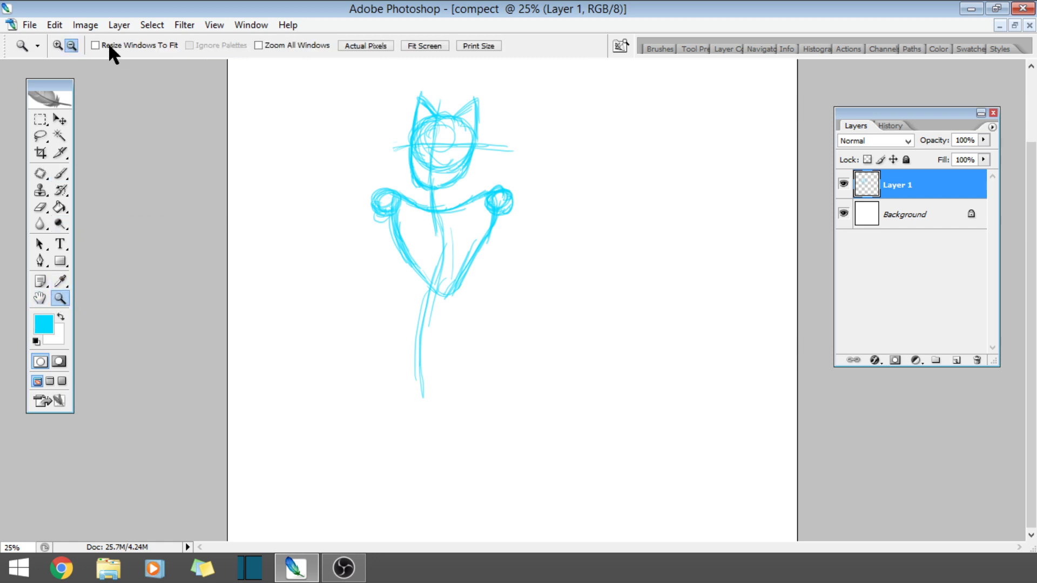
- Roll back History to the Move state, removing the lines below the torso
{"action": "left_click", "coordinate": [891, 126]}
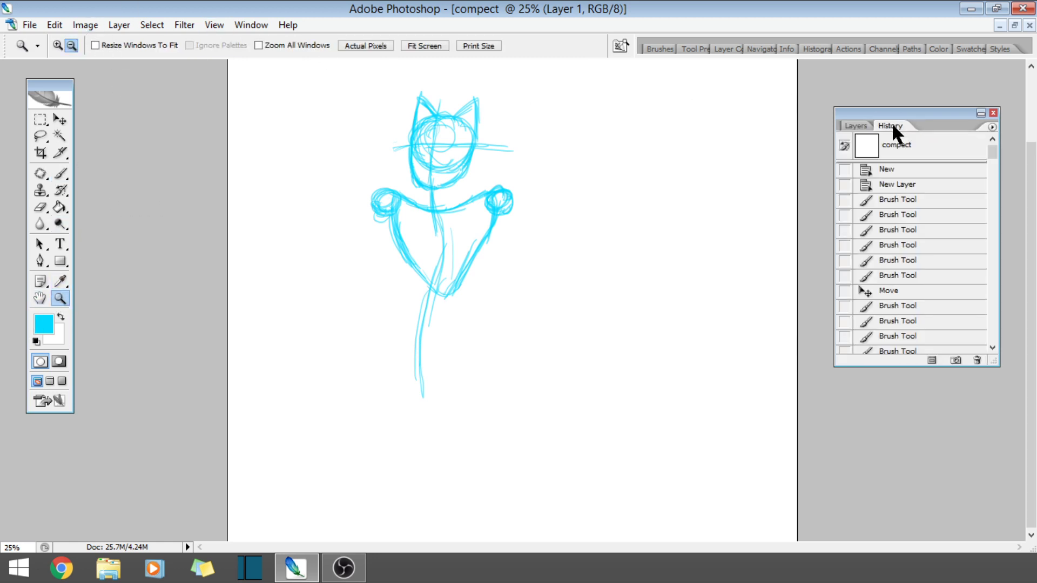
{"action": "scroll", "coordinate": [912, 277], "scroll_direction": "down", "scroll_amount": 6}
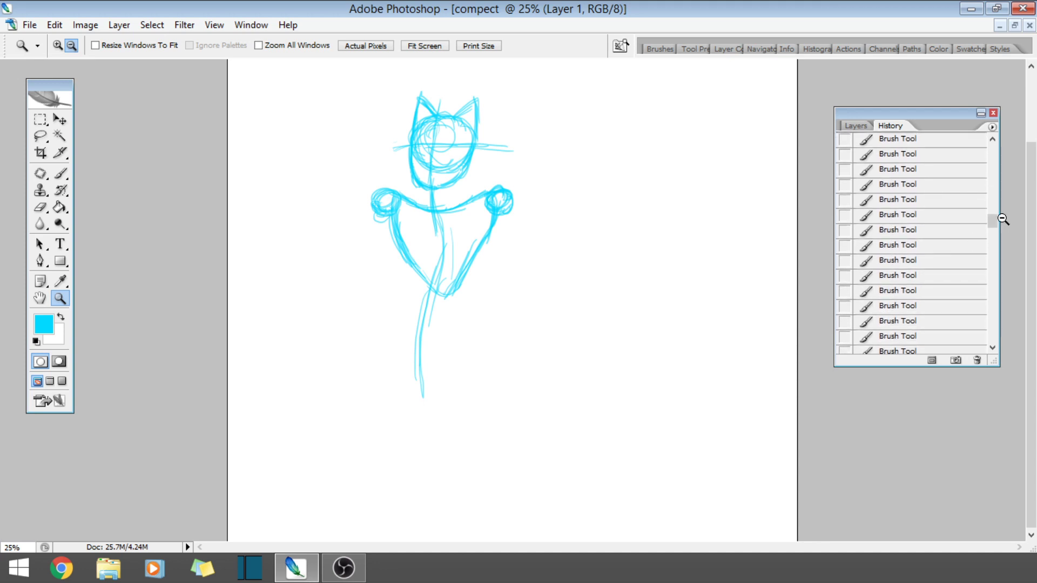
{"action": "scroll", "coordinate": [979, 267], "scroll_direction": "down", "scroll_amount": 5}
{"action": "left_click", "coordinate": [916, 237]}
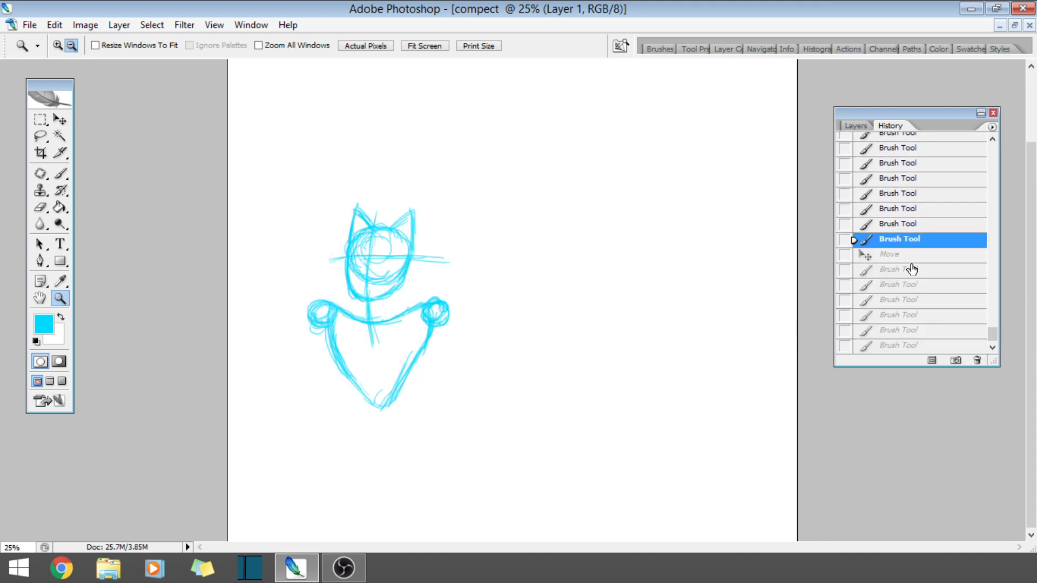
{"action": "left_click", "coordinate": [915, 270]}
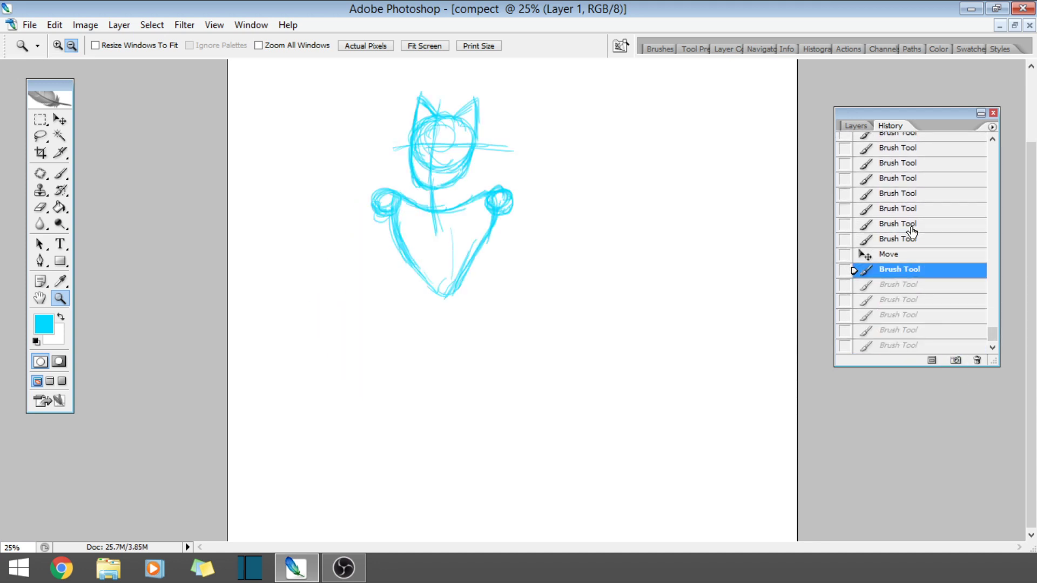
- Try two more strokes below the torso, then revert them in History
{"action": "left_click", "coordinate": [61, 173]}
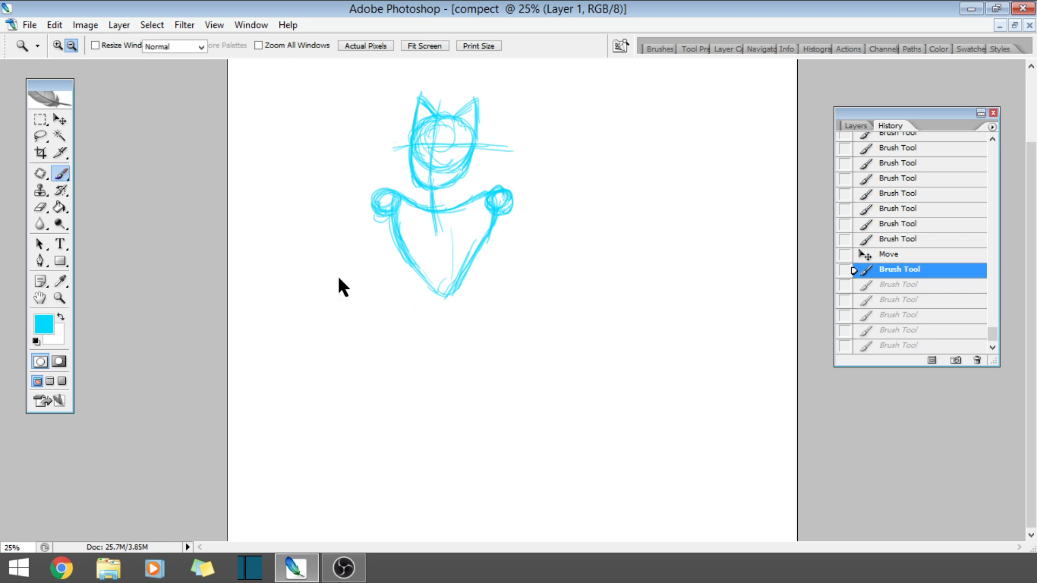
{"action": "mouse_move", "coordinate": [422, 274]}
{"action": "left_mouse_down"}
{"action": "mouse_move", "coordinate": [416, 309]}
{"action": "mouse_move", "coordinate": [392, 326]}
{"action": "left_mouse_up"}
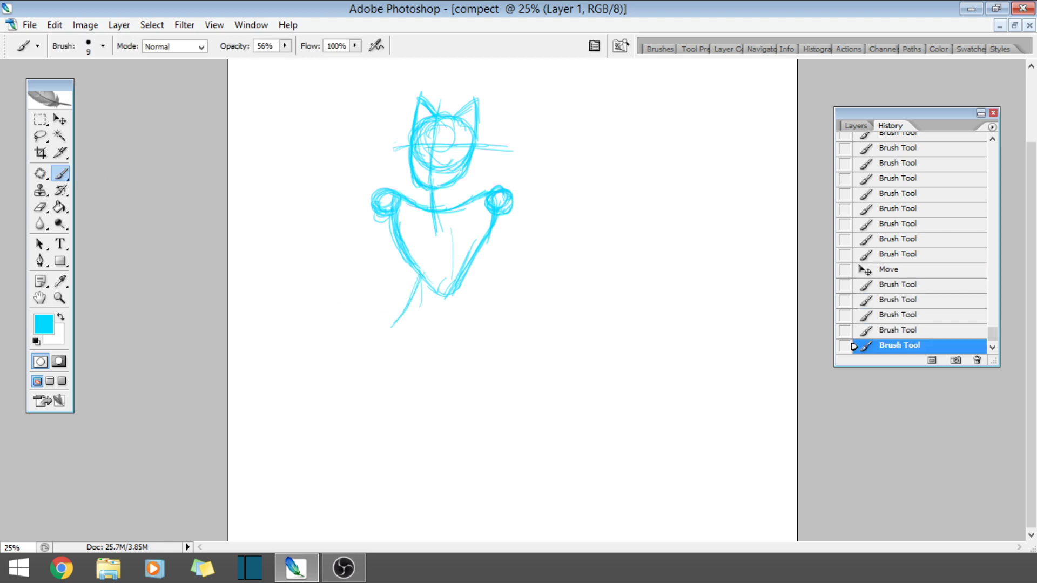
{"action": "left_click_drag", "start_coordinate": [422, 260], "coordinate": [392, 333]}
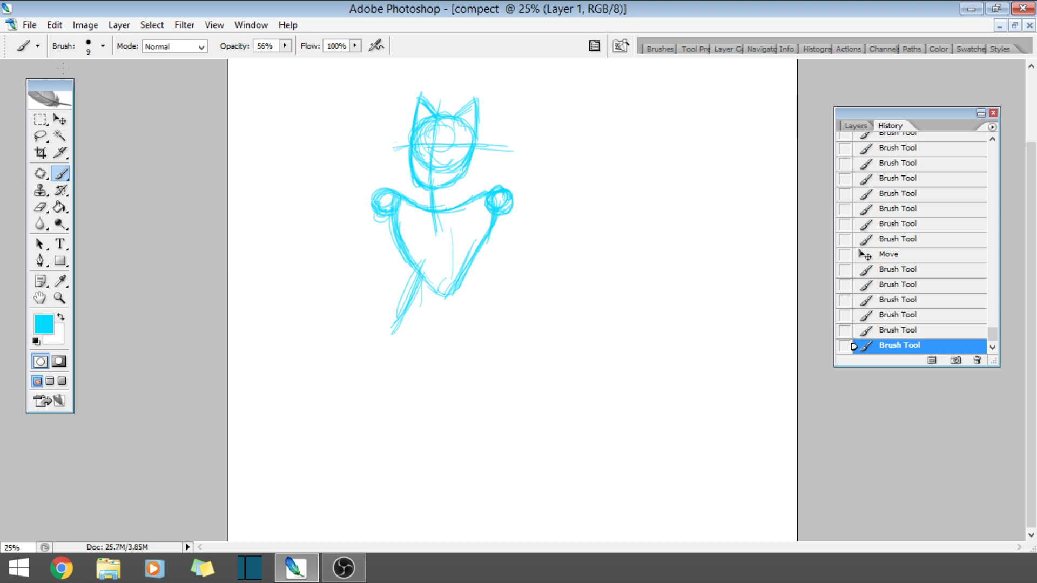
{"action": "left_click", "coordinate": [878, 300]}
{"action": "left_click", "coordinate": [886, 270]}
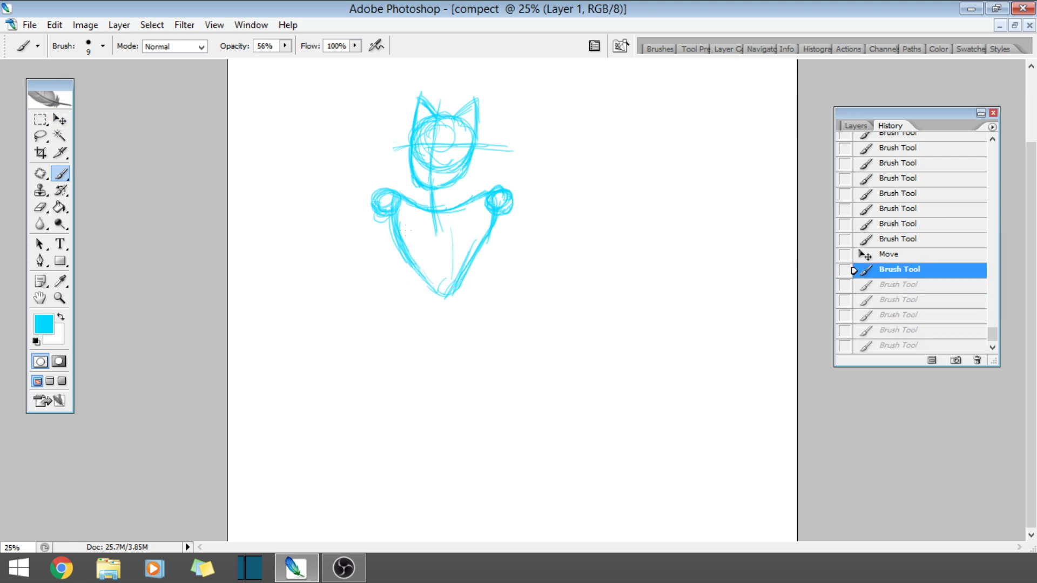
- Reinforce the V torso's lower-left and lower-right edges and its bottom point with bolder strokes
{"action": "mouse_move", "coordinate": [398, 243]}
{"action": "left_mouse_down"}
{"action": "mouse_move", "coordinate": [428, 294]}
{"action": "mouse_move", "coordinate": [425, 281]}
{"action": "left_mouse_up"}
{"action": "left_click_drag", "start_coordinate": [399, 248], "coordinate": [428, 295]}
{"action": "left_click_drag", "start_coordinate": [402, 259], "coordinate": [432, 295]}
{"action": "left_click_drag", "start_coordinate": [407, 264], "coordinate": [446, 307]}
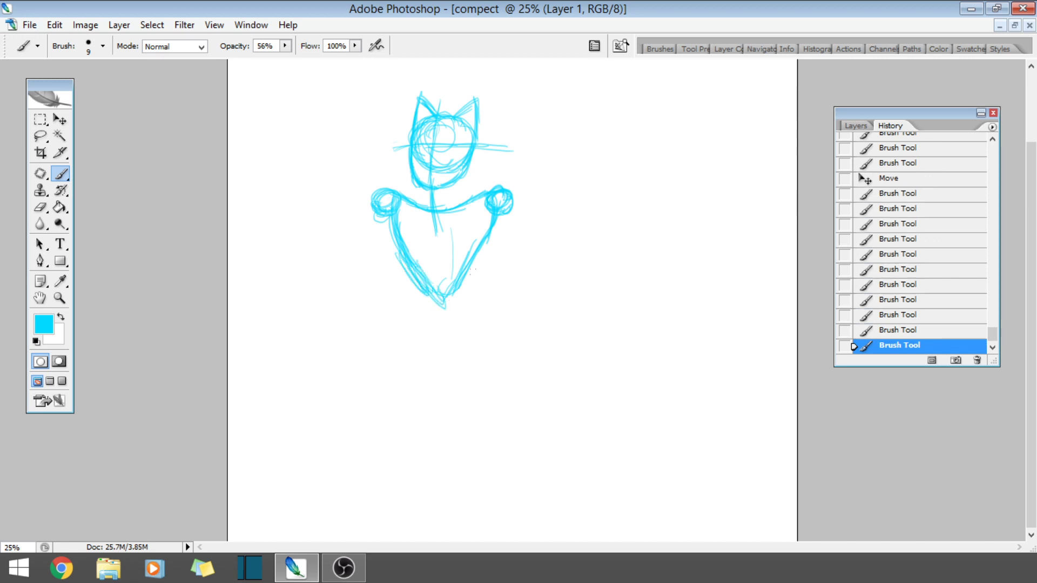
{"action": "mouse_move", "coordinate": [469, 270]}
{"action": "left_mouse_down"}
{"action": "mouse_move", "coordinate": [432, 310]}
{"action": "mouse_move", "coordinate": [447, 297]}
{"action": "left_mouse_up"}
{"action": "left_click_drag", "start_coordinate": [479, 240], "coordinate": [445, 295]}
{"action": "left_click_drag", "start_coordinate": [478, 246], "coordinate": [452, 288]}
{"action": "mouse_move", "coordinate": [490, 223]}
{"action": "left_mouse_down"}
{"action": "mouse_move", "coordinate": [469, 239]}
{"action": "mouse_move", "coordinate": [459, 280]}
{"action": "left_mouse_up"}
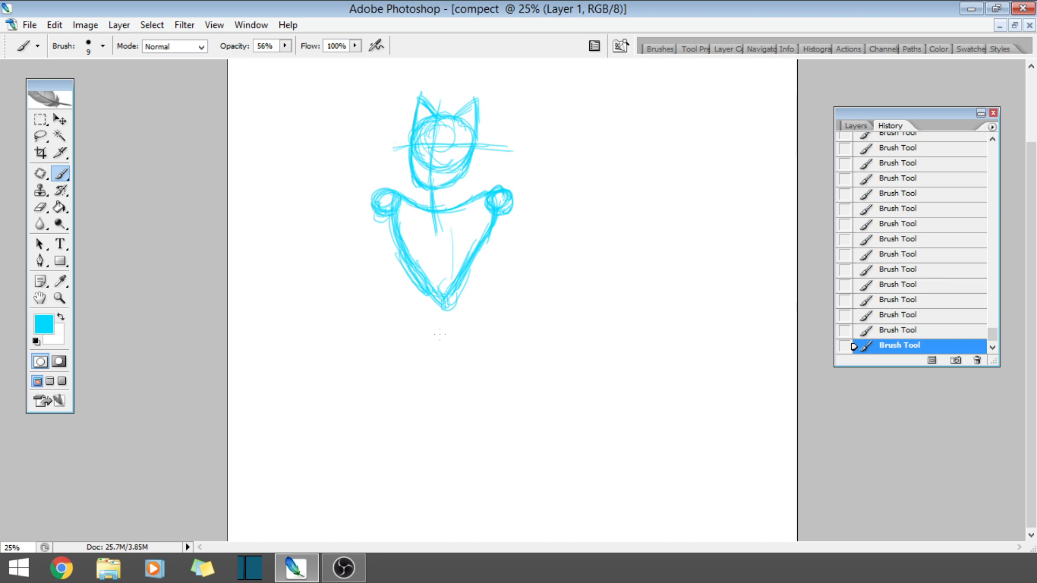
- Draw vertical strokes down the middle of the V, extending below its tip
{"action": "mouse_move", "coordinate": [432, 218]}
{"action": "left_mouse_down"}
{"action": "mouse_move", "coordinate": [415, 269]}
{"action": "mouse_move", "coordinate": [435, 317]}
{"action": "left_mouse_up"}
{"action": "left_click_drag", "start_coordinate": [428, 198], "coordinate": [421, 240]}
{"action": "left_click_drag", "start_coordinate": [427, 213], "coordinate": [413, 255]}
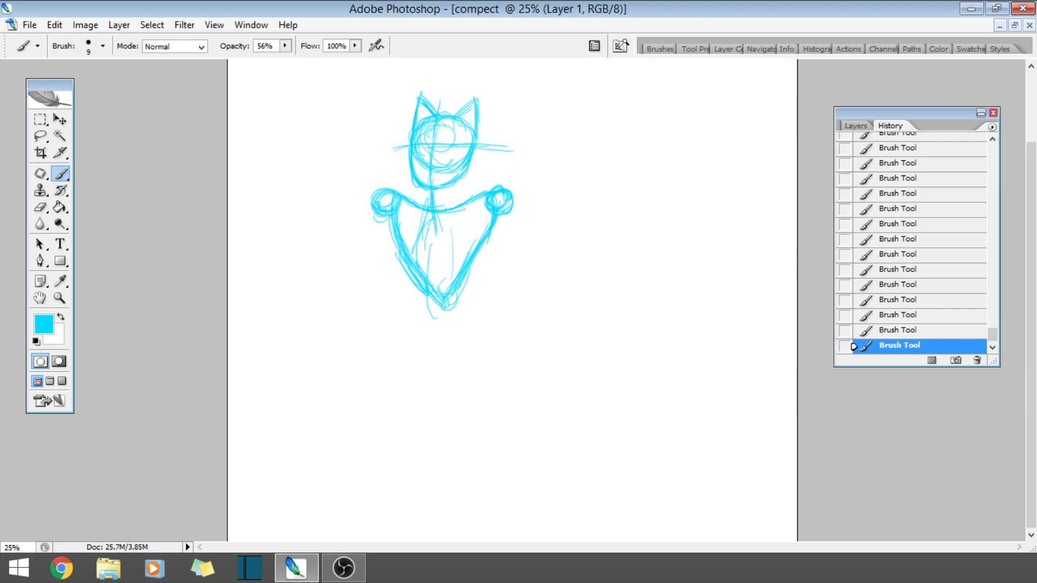
{"action": "left_click_drag", "start_coordinate": [430, 214], "coordinate": [457, 338]}
{"action": "left_click_drag", "start_coordinate": [441, 294], "coordinate": [453, 353]}
{"action": "mouse_move", "coordinate": [446, 310]}
{"action": "left_mouse_down"}
{"action": "mouse_move", "coordinate": [452, 379]}
{"action": "mouse_move", "coordinate": [441, 398]}
{"action": "left_mouse_up"}
- Sketch the skirt's left side with a curved hook and a curved horizontal hem line
{"action": "left_click_drag", "start_coordinate": [424, 297], "coordinate": [405, 349]}
{"action": "left_click_drag", "start_coordinate": [409, 272], "coordinate": [402, 324]}
{"action": "mouse_move", "coordinate": [416, 283]}
{"action": "left_mouse_down"}
{"action": "mouse_move", "coordinate": [393, 355]}
{"action": "mouse_move", "coordinate": [397, 332]}
{"action": "left_mouse_up"}
{"action": "mouse_move", "coordinate": [405, 307]}
{"action": "left_mouse_down"}
{"action": "mouse_move", "coordinate": [382, 368]}
{"action": "mouse_move", "coordinate": [420, 372]}
{"action": "mouse_move", "coordinate": [421, 356]}
{"action": "mouse_move", "coordinate": [470, 351]}
{"action": "left_mouse_up"}
{"action": "left_click_drag", "start_coordinate": [399, 359], "coordinate": [469, 365]}
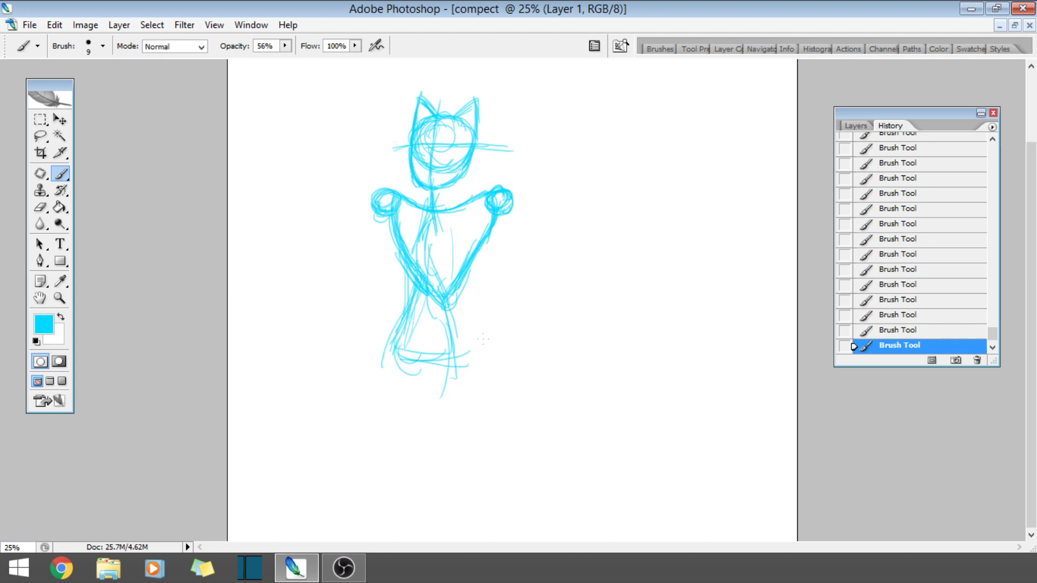
{"action": "left_click_drag", "start_coordinate": [400, 363], "coordinate": [491, 342]}
- Thicken the skirt's left edge with repeated brush strokes, viewed up close
{"action": "left_click", "coordinate": [59, 298]}
{"action": "left_click", "coordinate": [453, 261], "text": "alt"}
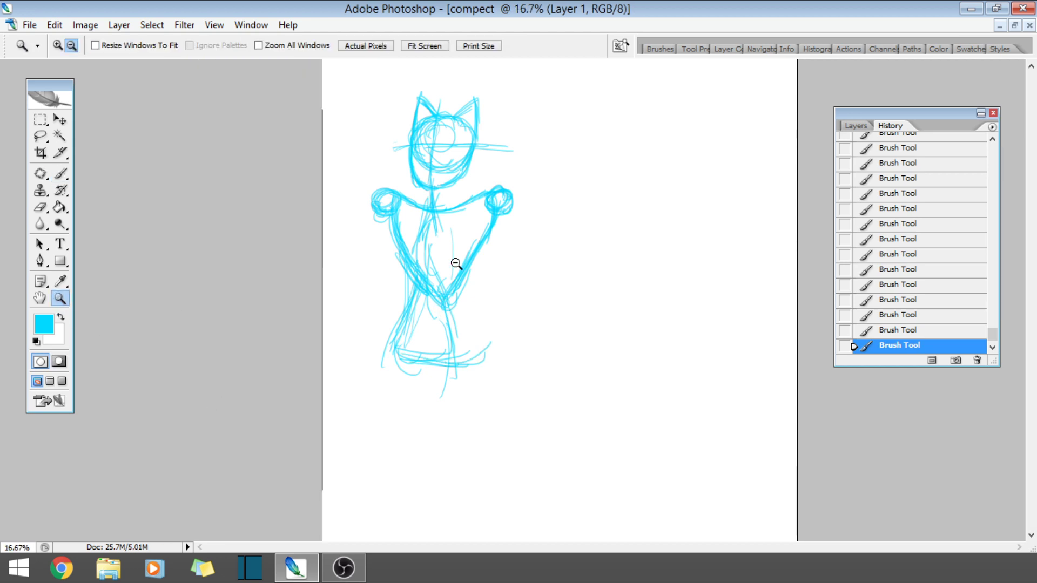
{"action": "left_click", "coordinate": [61, 45]}
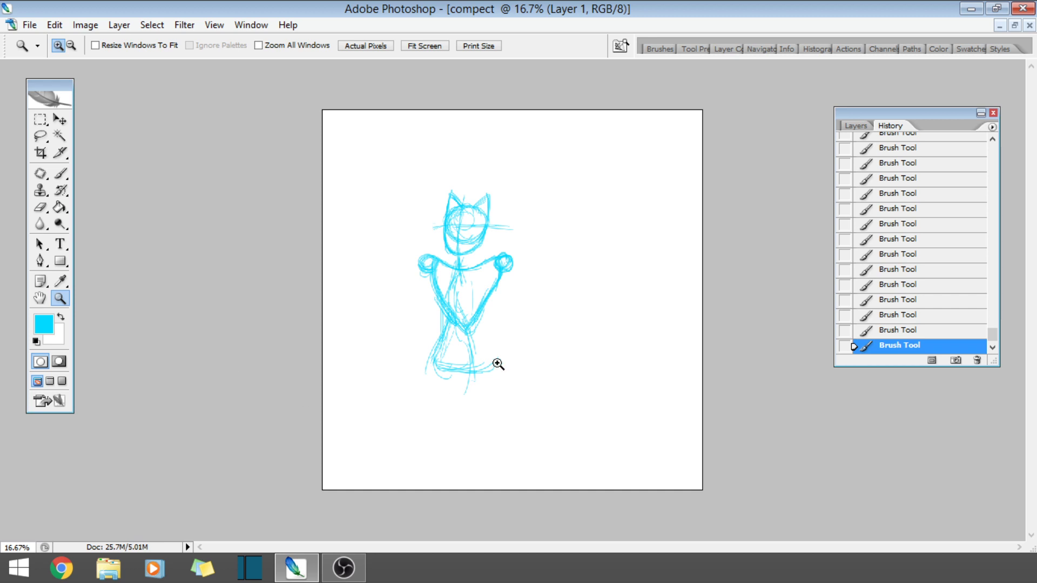
{"action": "left_click", "coordinate": [581, 339]}
{"action": "left_click", "coordinate": [541, 340]}
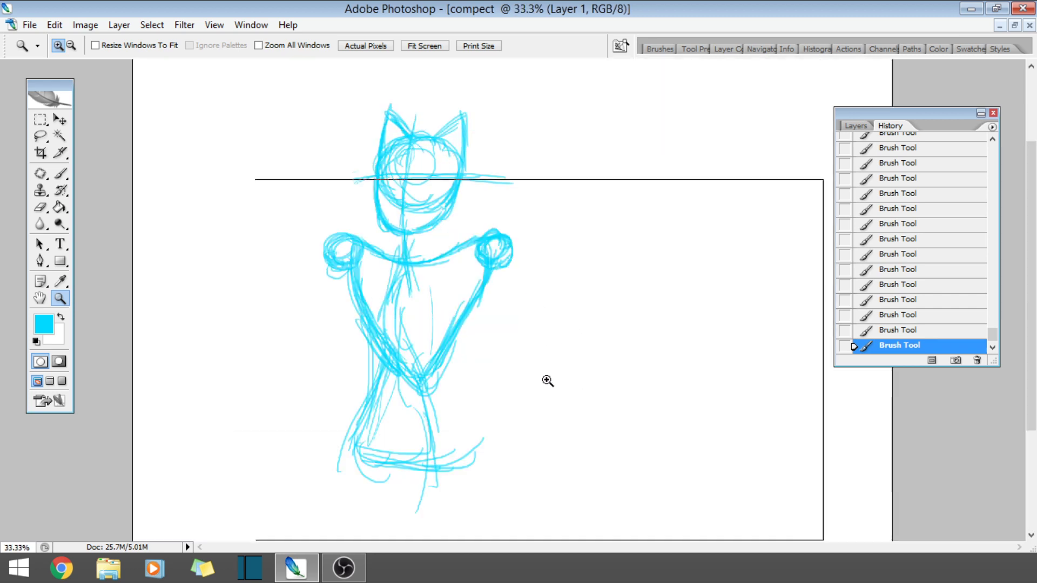
{"action": "left_click", "coordinate": [543, 378]}
{"action": "left_click", "coordinate": [371, 346]}
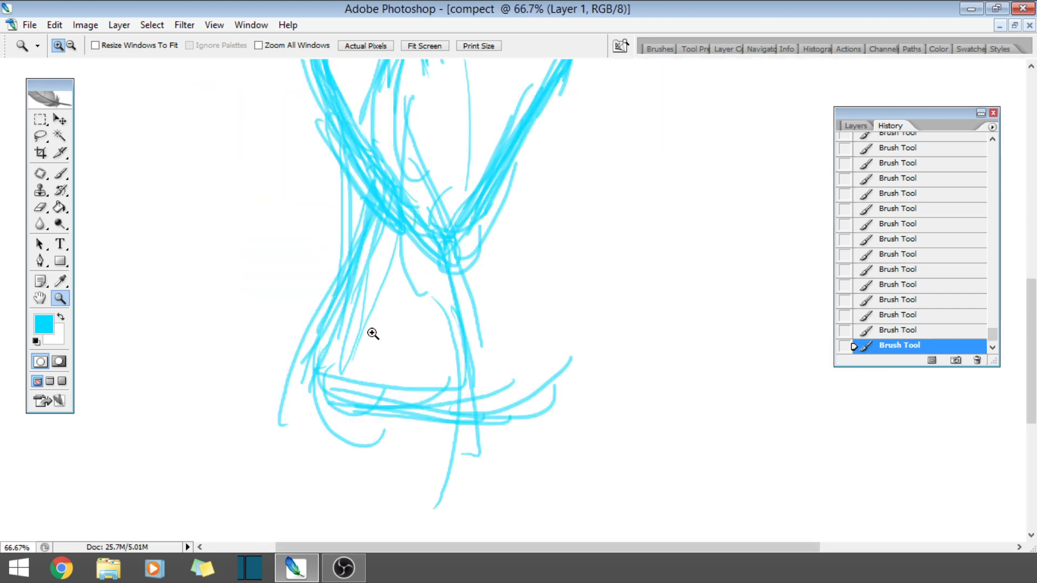
{"action": "left_click", "coordinate": [60, 174]}
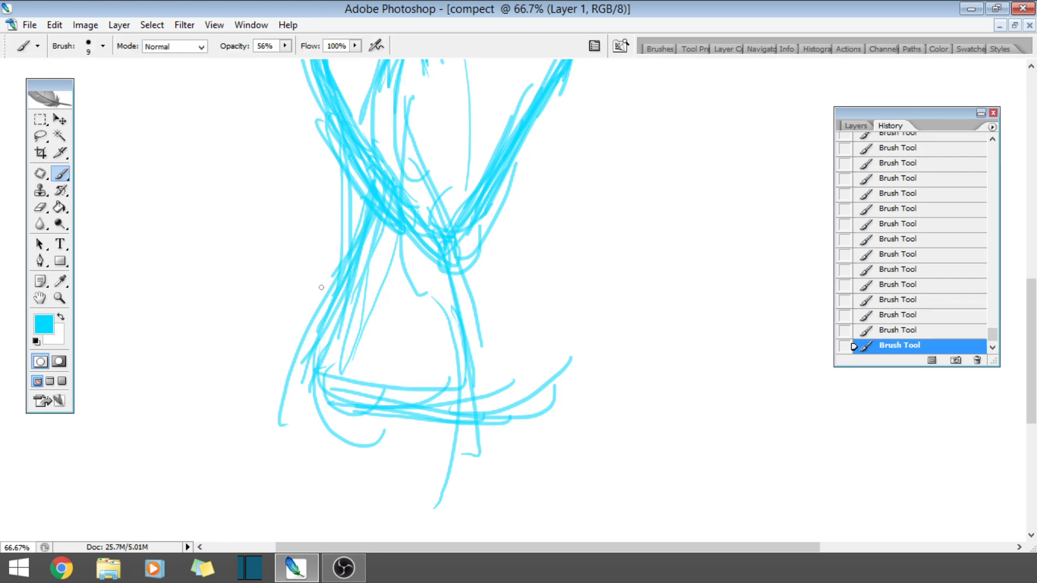
{"action": "left_click_drag", "start_coordinate": [303, 330], "coordinate": [354, 194]}
{"action": "left_click_drag", "start_coordinate": [319, 283], "coordinate": [356, 171]}
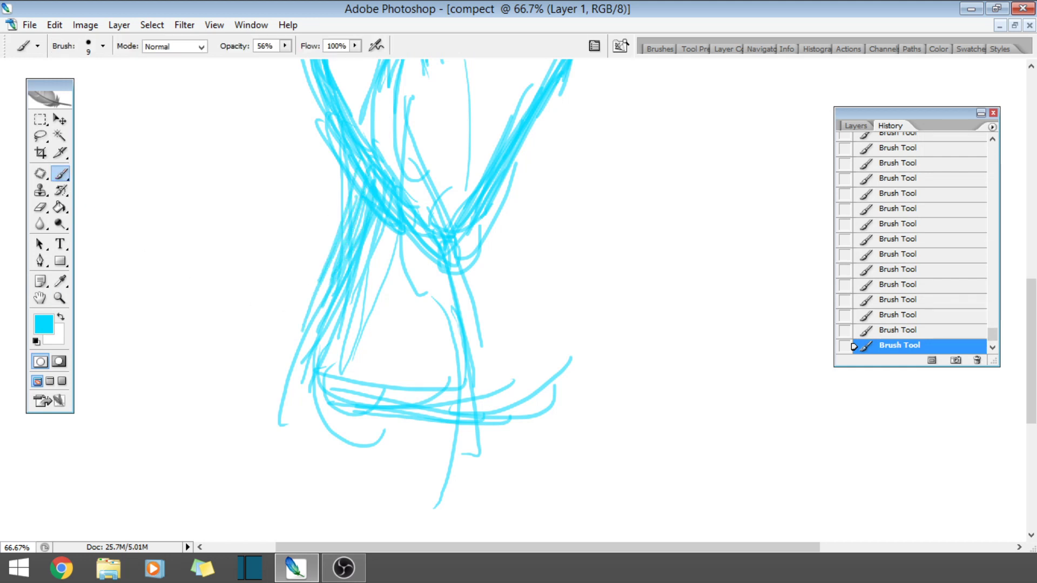
{"action": "left_click_drag", "start_coordinate": [318, 303], "coordinate": [365, 158]}
{"action": "left_click_drag", "start_coordinate": [340, 233], "coordinate": [308, 324]}
{"action": "mouse_move", "coordinate": [305, 364]}
{"action": "left_mouse_down"}
{"action": "mouse_move", "coordinate": [325, 275]}
{"action": "mouse_move", "coordinate": [319, 386]}
{"action": "mouse_move", "coordinate": [357, 407]}
{"action": "left_mouse_up"}
- Strengthen the bottom hem curve and draw the skirt's right side down to its bottom-right corner
{"action": "left_click_drag", "start_coordinate": [287, 389], "coordinate": [493, 407]}
{"action": "mouse_move", "coordinate": [297, 404]}
{"action": "left_mouse_down"}
{"action": "mouse_move", "coordinate": [356, 418]}
{"action": "mouse_move", "coordinate": [505, 409]}
{"action": "left_mouse_up"}
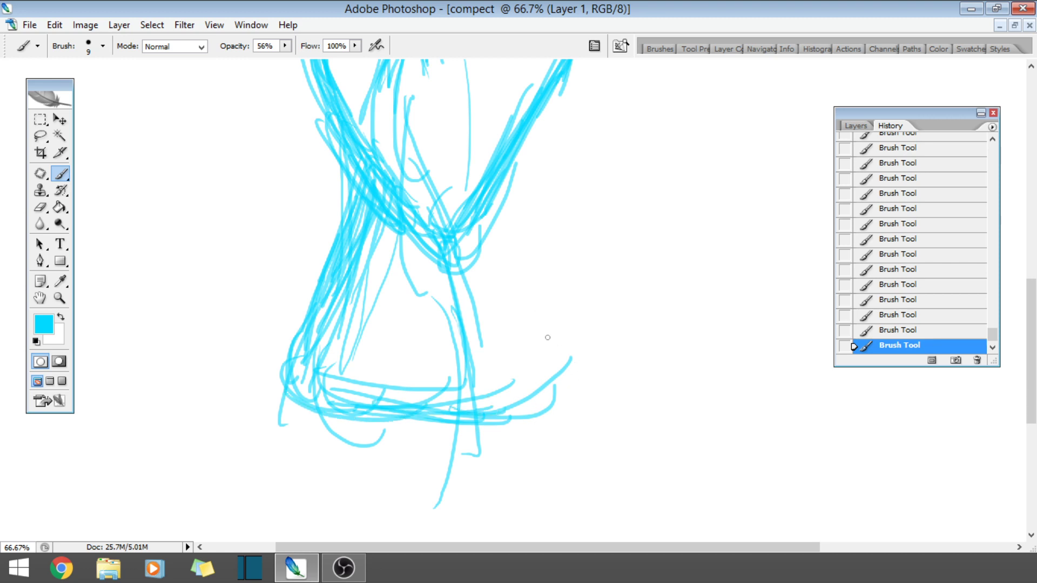
{"action": "left_click_drag", "start_coordinate": [572, 357], "coordinate": [502, 416]}
{"action": "left_click_drag", "start_coordinate": [540, 289], "coordinate": [580, 400]}
{"action": "left_click_drag", "start_coordinate": [518, 243], "coordinate": [578, 373]}
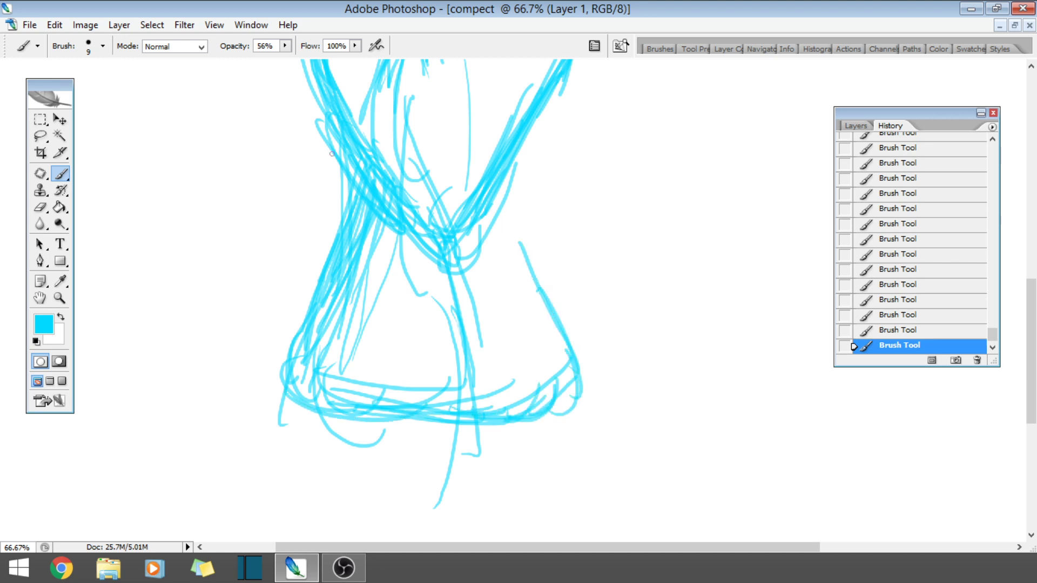
{"action": "left_click_drag", "start_coordinate": [502, 208], "coordinate": [561, 329]}
- Save the sketch as compect.psd on the Desktop, accepting the format options
{"action": "left_click", "coordinate": [35, 23]}
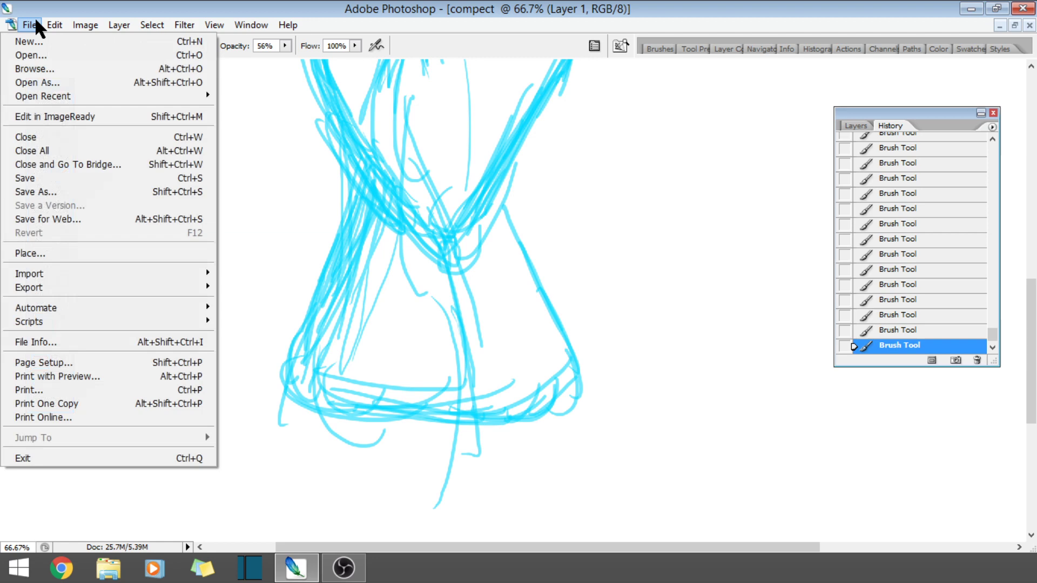
{"action": "left_click", "coordinate": [30, 176]}
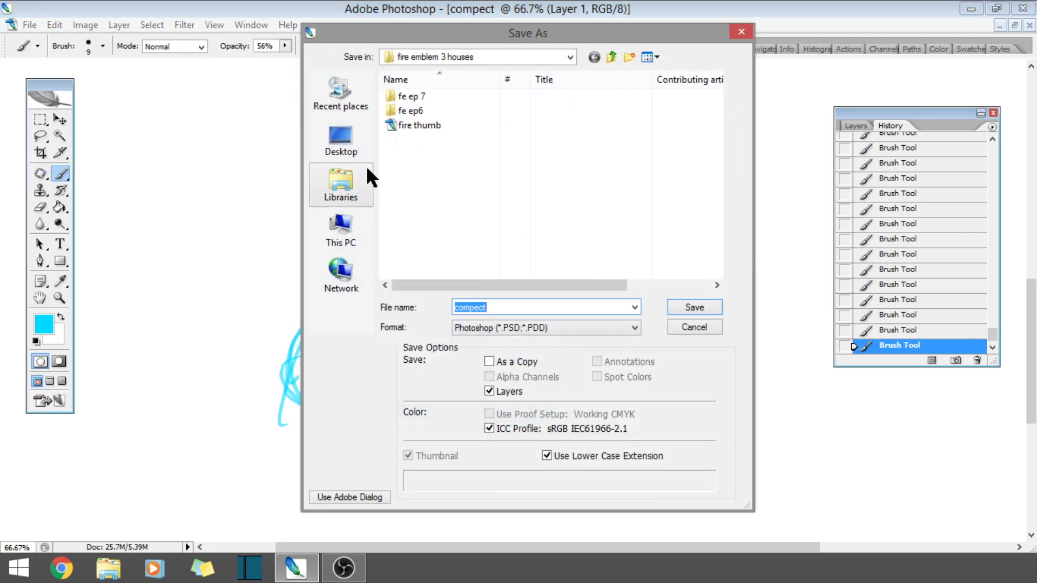
{"action": "left_click", "coordinate": [353, 138]}
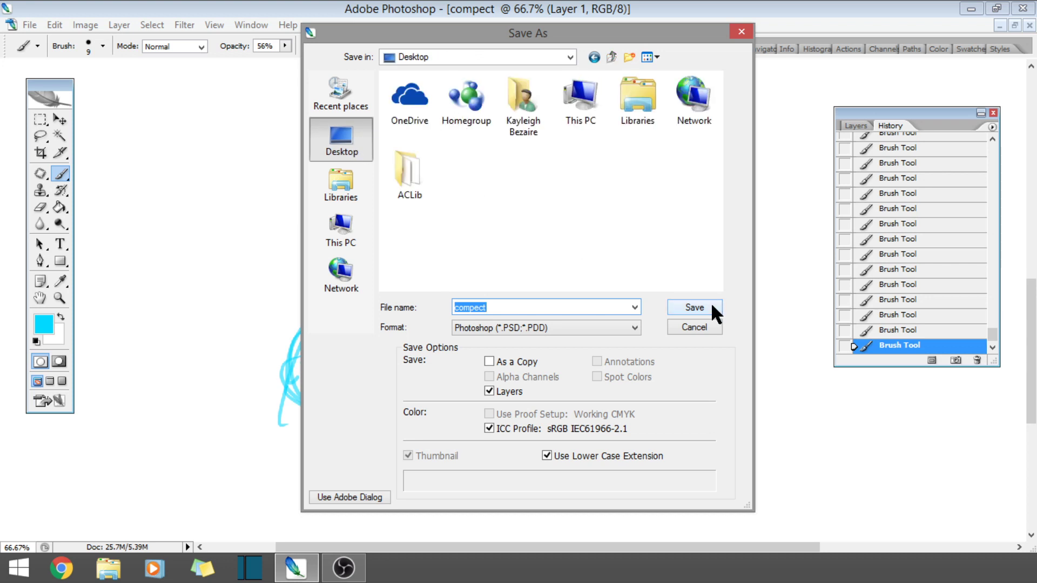
{"action": "left_click", "coordinate": [710, 305]}
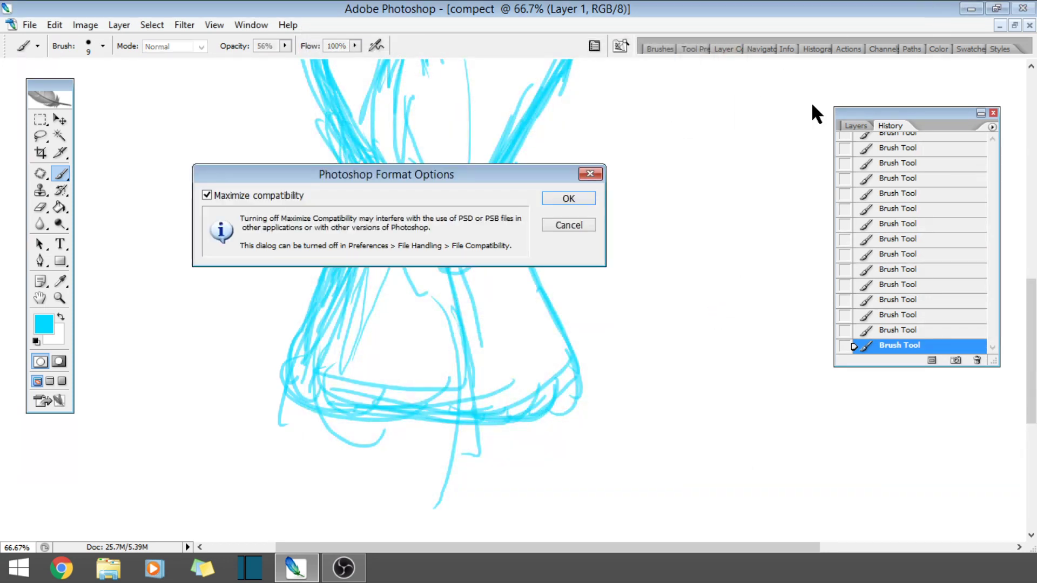
{"action": "left_click", "coordinate": [566, 199]}
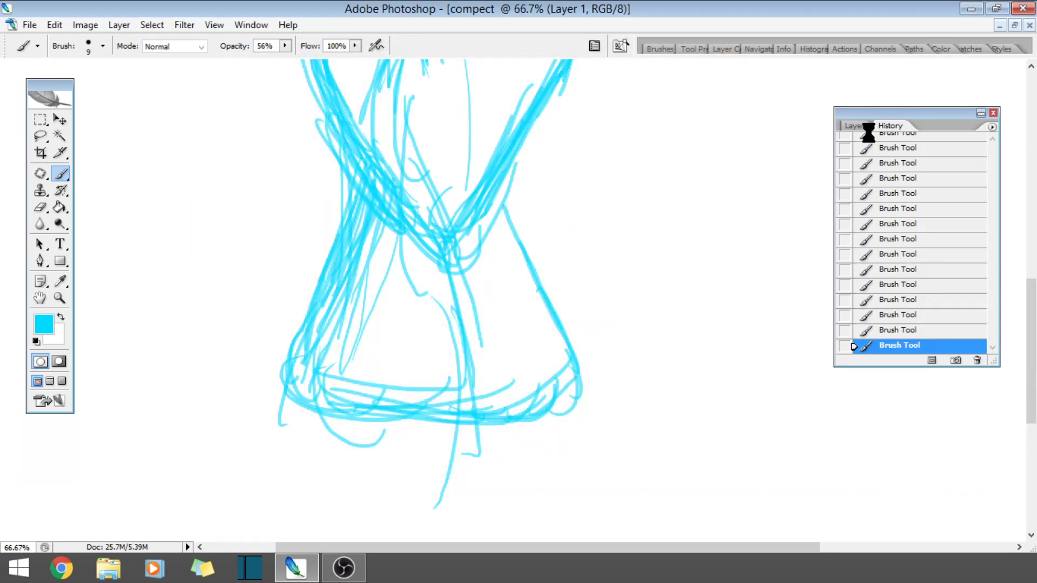
- Minimize compect.psd and bring the Untitled-1 drawing up to fill the workspace
{"action": "left_click", "coordinate": [999, 25]}
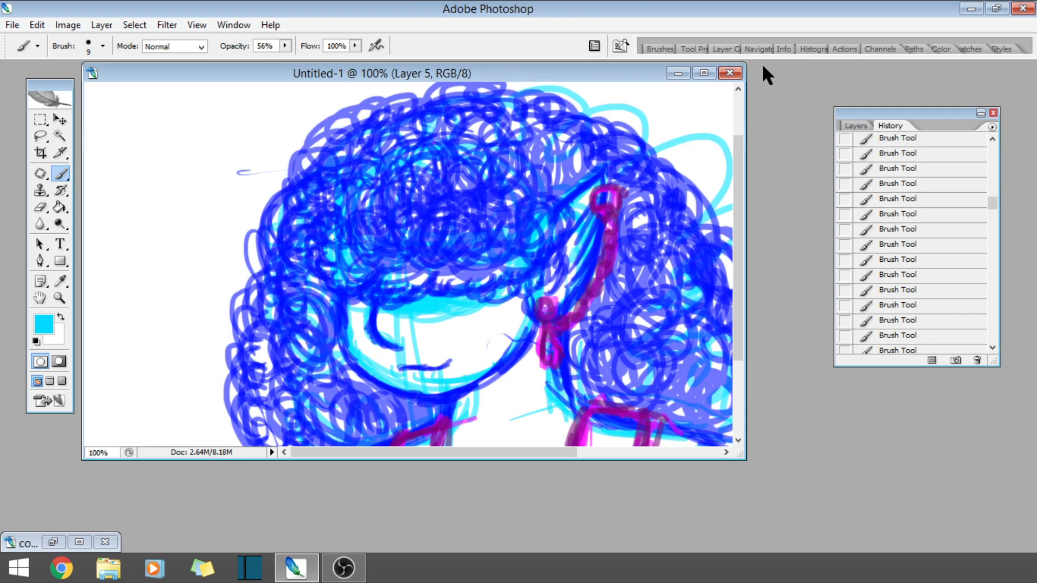
{"action": "left_click", "coordinate": [703, 73]}
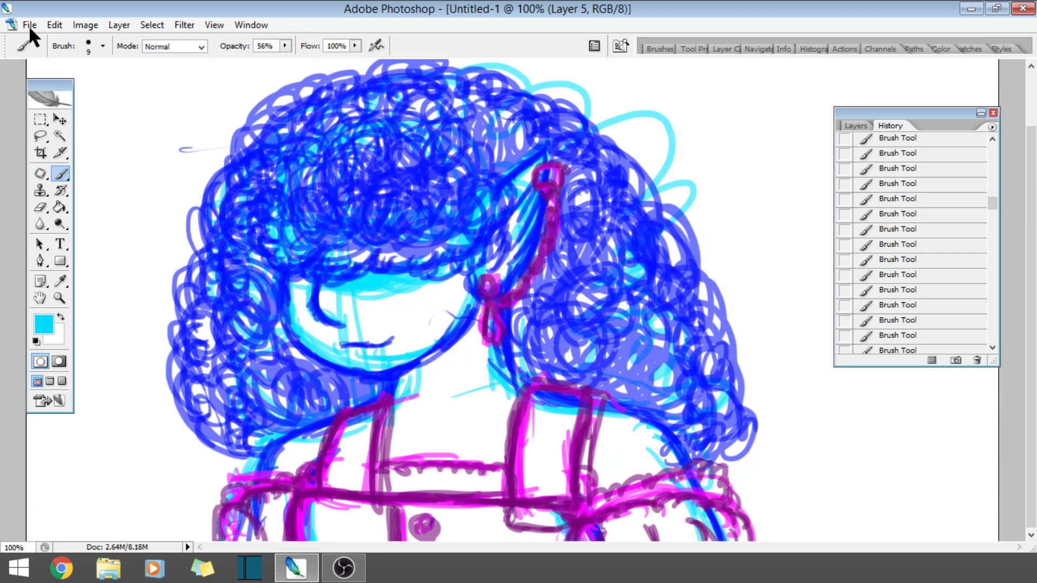
{"action": "left_click", "coordinate": [29, 25]}
{"action": "left_click", "coordinate": [66, 189]}
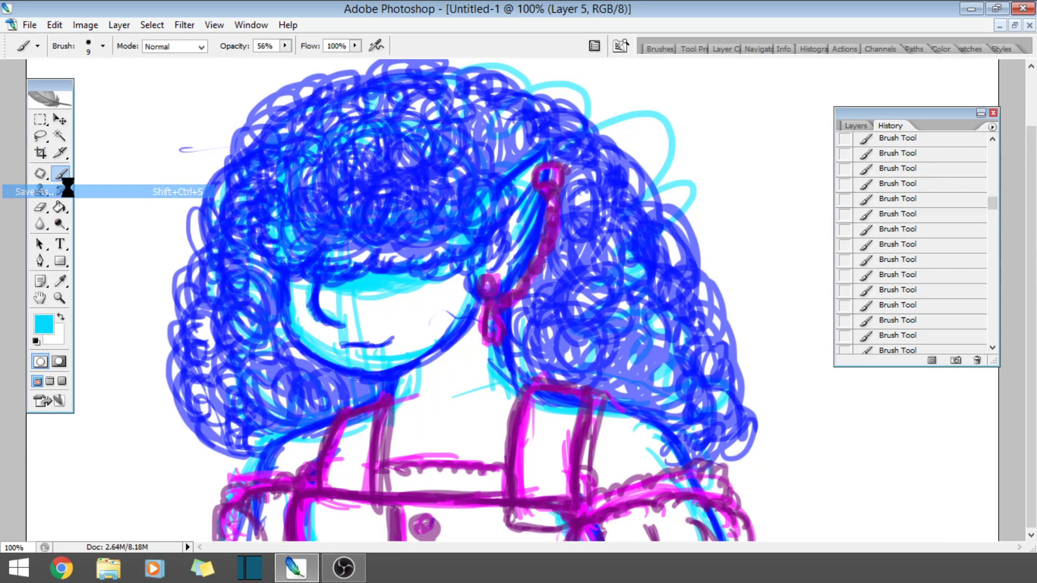
- Save the curly-haired drawing to the Desktop as 'pratice stream 1.psd' with Maximize compatibility
{"action": "key", "text": "ctrl+s"}
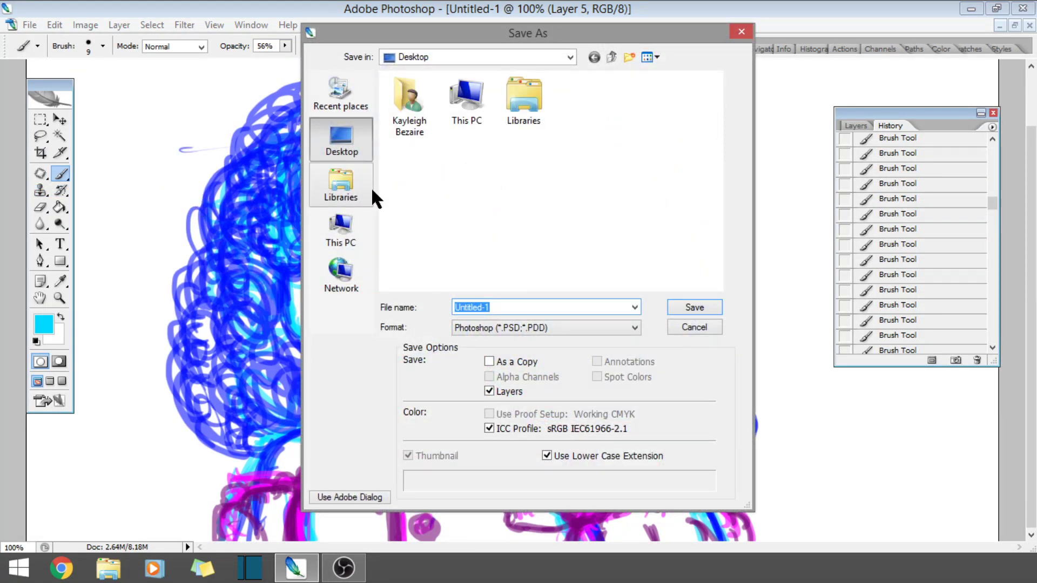
{"action": "key", "text": "BackSpace"}
{"action": "type", "text": "pr"}
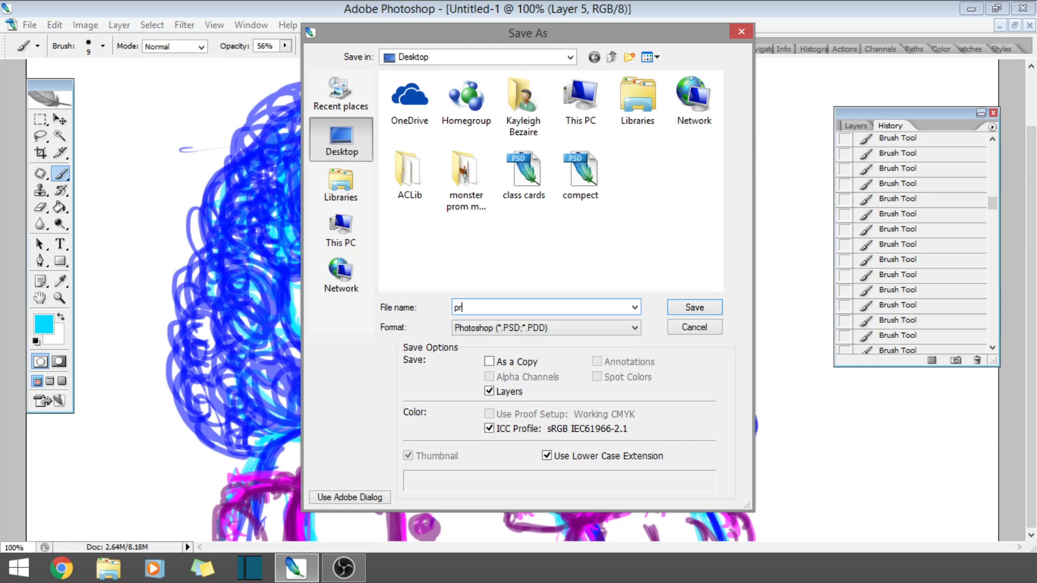
{"action": "type", "text": "atice"}
{"action": "type", "text": "m 1"}
{"action": "key", "text": "Return"}
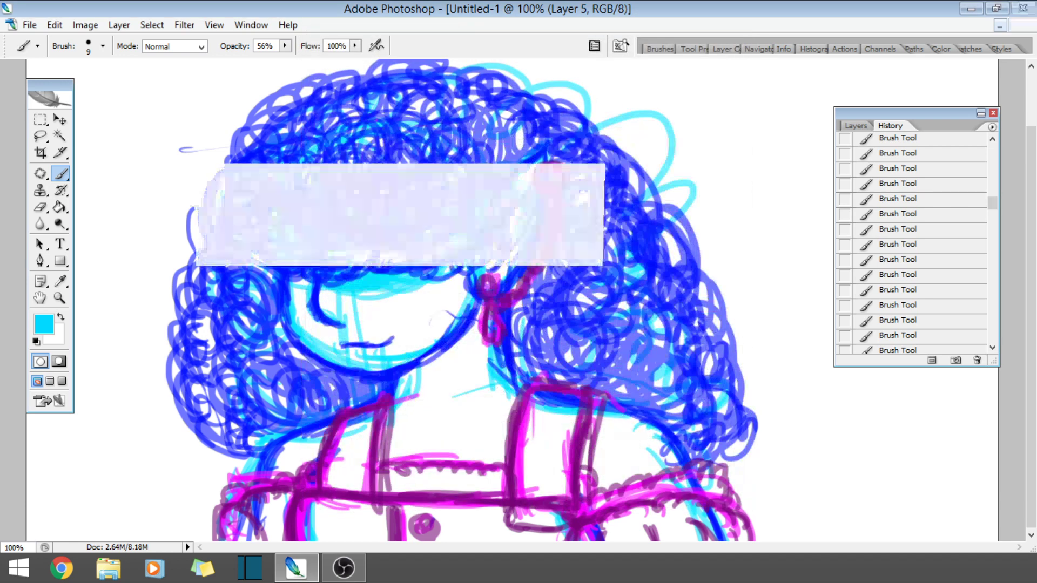
{"action": "key", "text": "Return"}
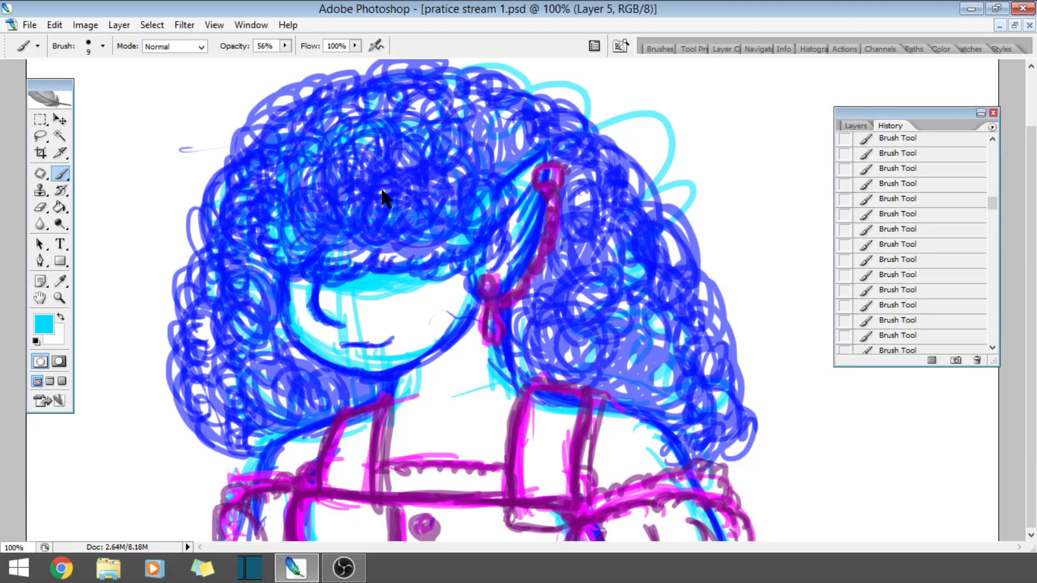
- Close pratice stream 1 and thicken the compect skirt's left edge, hem and right edge
{"action": "left_click", "coordinate": [1027, 23]}
{"action": "left_click", "coordinate": [1028, 25]}
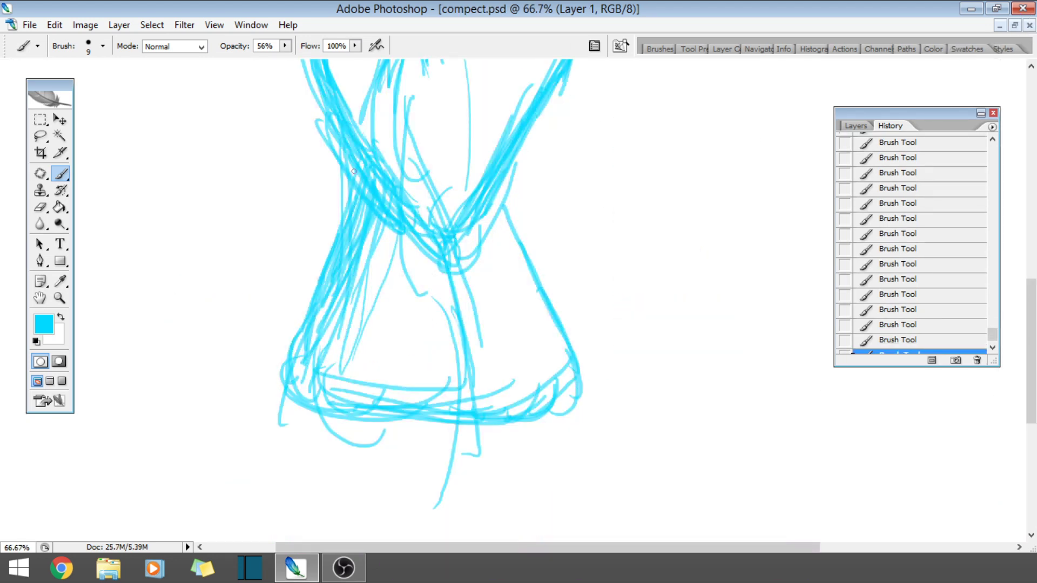
{"action": "mouse_move", "coordinate": [287, 381]}
{"action": "left_mouse_down"}
{"action": "mouse_move", "coordinate": [324, 261]}
{"action": "mouse_move", "coordinate": [310, 291]}
{"action": "left_mouse_up"}
{"action": "mouse_move", "coordinate": [285, 386]}
{"action": "left_mouse_down"}
{"action": "mouse_move", "coordinate": [305, 299]}
{"action": "mouse_move", "coordinate": [438, 412]}
{"action": "left_mouse_up"}
{"action": "mouse_move", "coordinate": [603, 414]}
{"action": "left_mouse_down"}
{"action": "mouse_move", "coordinate": [600, 356]}
{"action": "mouse_move", "coordinate": [549, 325]}
{"action": "left_mouse_up"}
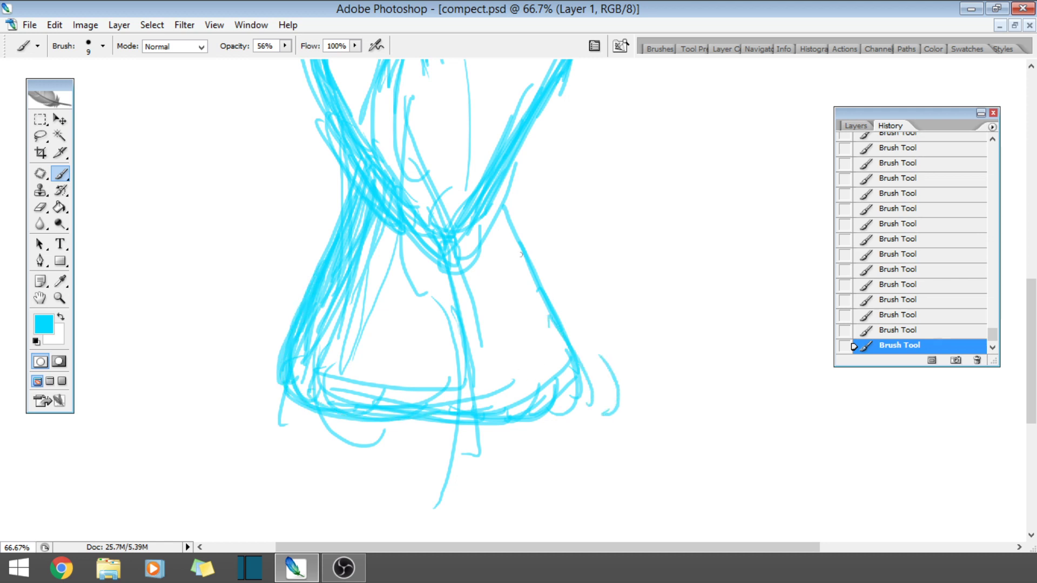
{"action": "left_click_drag", "start_coordinate": [578, 393], "coordinate": [521, 255]}
{"action": "left_click_drag", "start_coordinate": [561, 353], "coordinate": [517, 213]}
{"action": "left_click_drag", "start_coordinate": [558, 292], "coordinate": [500, 178]}
{"action": "left_click_drag", "start_coordinate": [579, 333], "coordinate": [502, 187]}
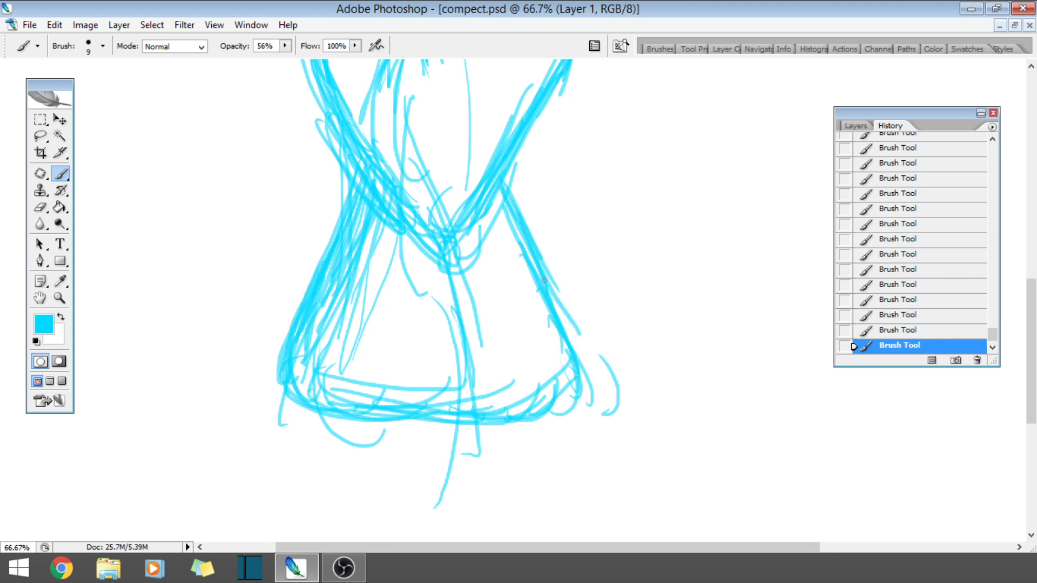
- Zoom out to 33.3% so the whole sketch from cat ears to hem is visible
{"action": "left_click", "coordinate": [57, 300]}
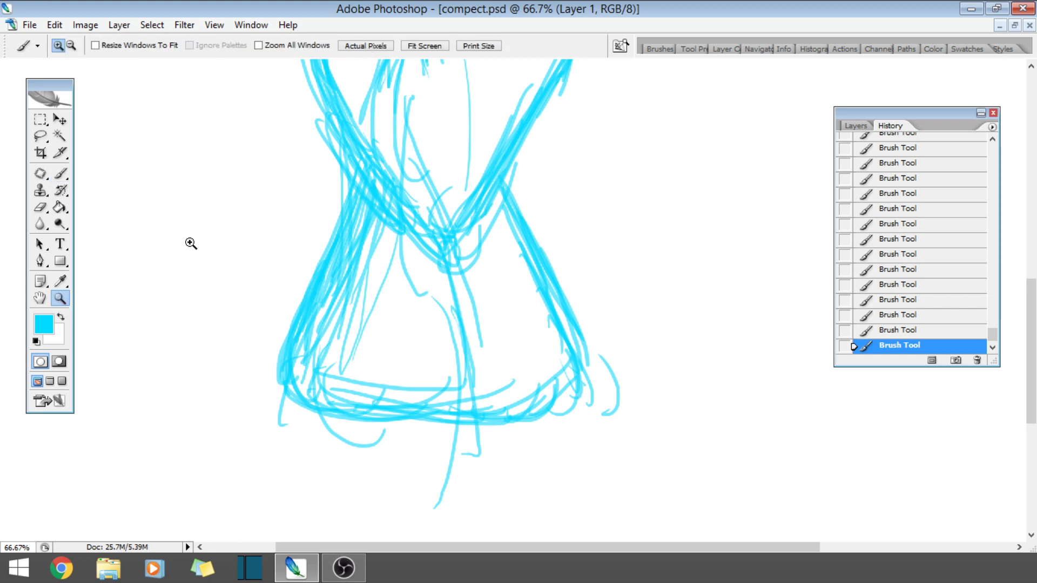
{"action": "left_click", "coordinate": [386, 175]}
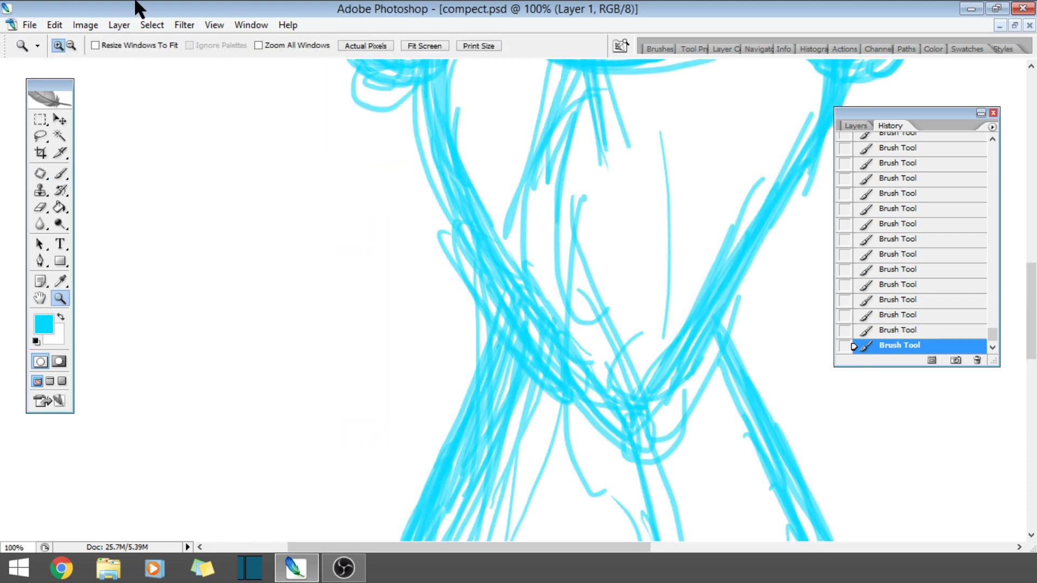
{"action": "left_click", "coordinate": [69, 46]}
{"action": "left_click", "coordinate": [672, 242]}
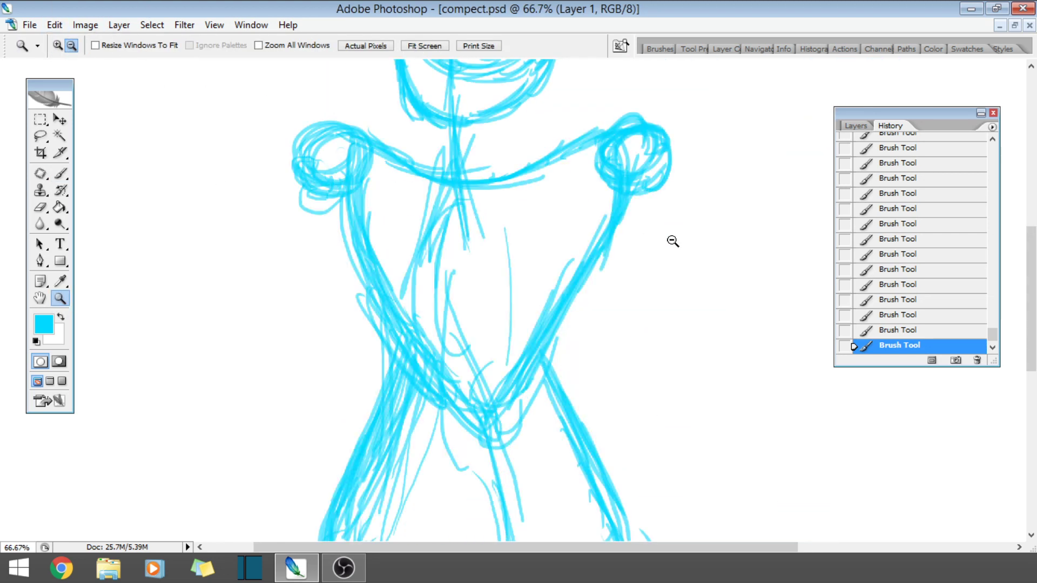
{"action": "left_click", "coordinate": [670, 241]}
{"action": "left_click", "coordinate": [615, 258]}
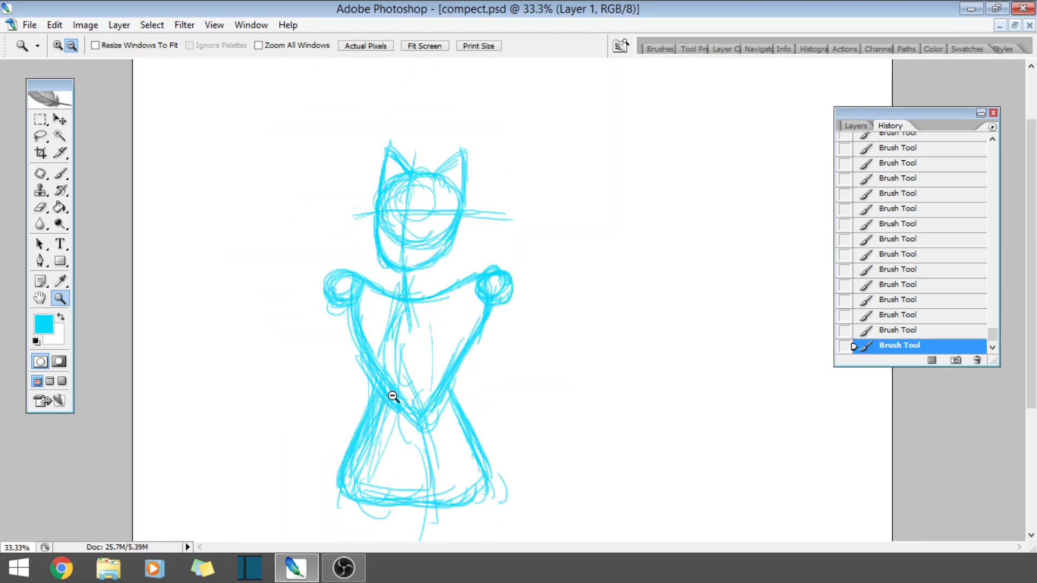
{"action": "left_click", "coordinate": [61, 173]}
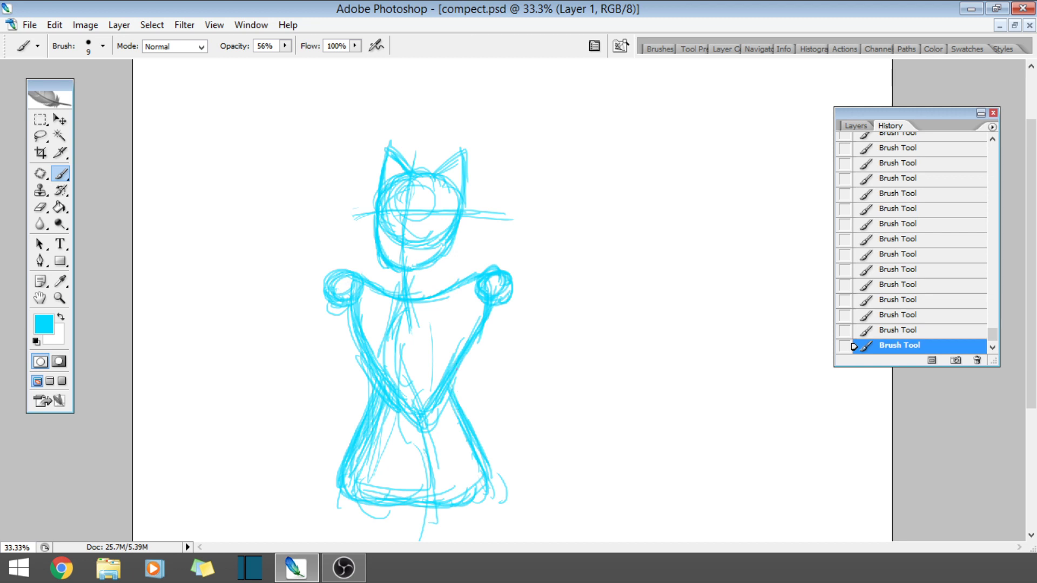
- Thicken both sides of the waist, the right lower body and the torso's left edge
{"action": "left_click_drag", "start_coordinate": [452, 375], "coordinate": [456, 399]}
{"action": "left_click_drag", "start_coordinate": [455, 372], "coordinate": [461, 403]}
{"action": "left_click_drag", "start_coordinate": [459, 367], "coordinate": [477, 429]}
{"action": "left_click_drag", "start_coordinate": [455, 395], "coordinate": [485, 471]}
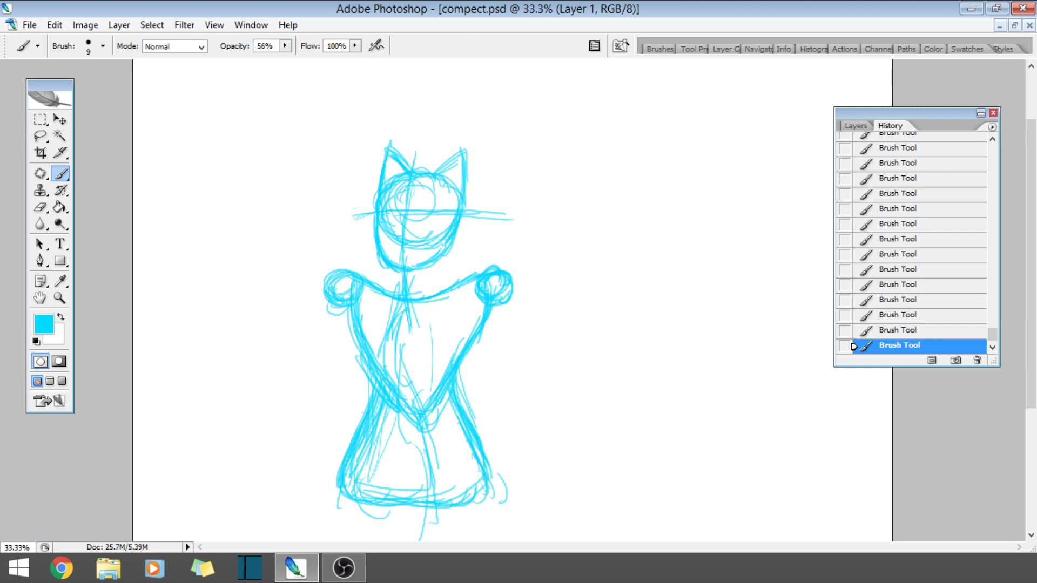
{"action": "left_click_drag", "start_coordinate": [364, 351], "coordinate": [372, 398]}
{"action": "left_click_drag", "start_coordinate": [365, 367], "coordinate": [375, 400]}
{"action": "left_click_drag", "start_coordinate": [352, 331], "coordinate": [359, 348]}
{"action": "left_click_drag", "start_coordinate": [350, 307], "coordinate": [357, 342]}
{"action": "left_click_drag", "start_coordinate": [355, 283], "coordinate": [350, 329]}
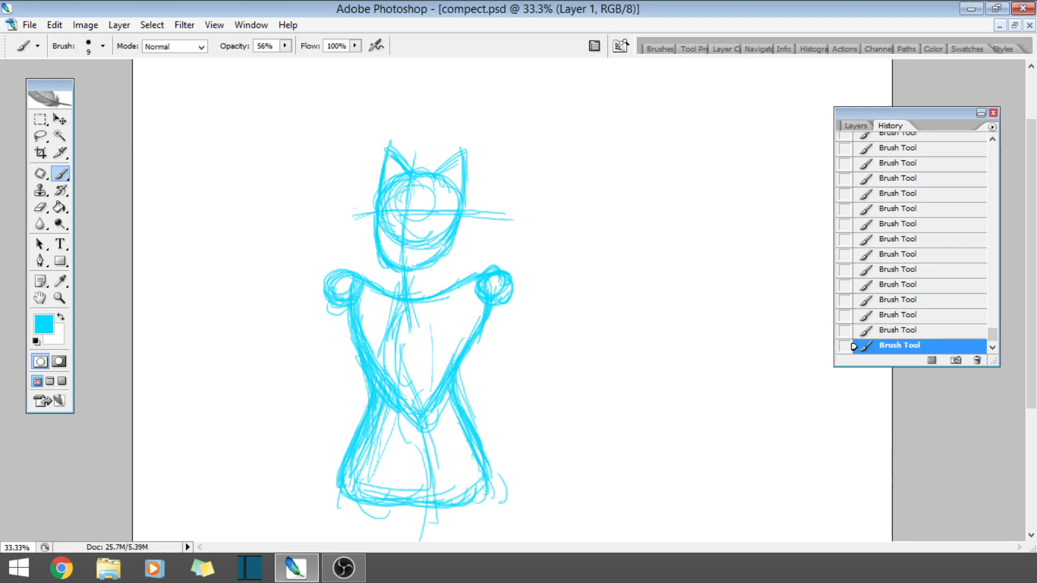
- Darken and reinforce the figure's lower-left body line with several strokes
{"action": "left_click_drag", "start_coordinate": [370, 410], "coordinate": [345, 509]}
{"action": "left_click_drag", "start_coordinate": [345, 469], "coordinate": [347, 504]}
{"action": "left_click_drag", "start_coordinate": [350, 424], "coordinate": [348, 492]}
{"action": "left_click_drag", "start_coordinate": [349, 406], "coordinate": [348, 446]}
{"action": "left_click_drag", "start_coordinate": [351, 362], "coordinate": [350, 441]}
{"action": "left_click_drag", "start_coordinate": [363, 392], "coordinate": [356, 432]}
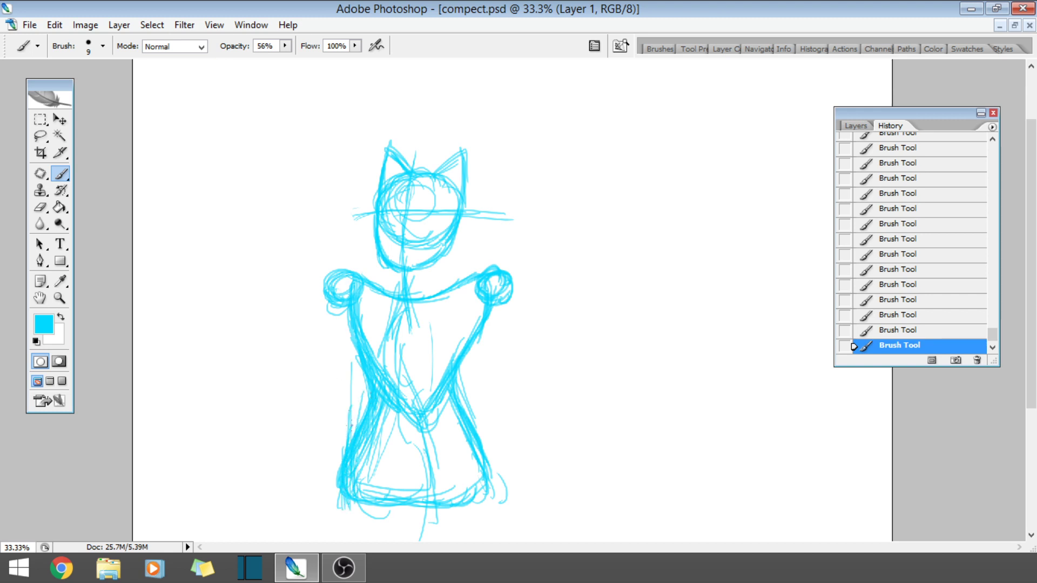
- Erase the faint stray strokes at the lower-left edge and the skirt's lower-right curve
{"action": "left_click", "coordinate": [52, 206]}
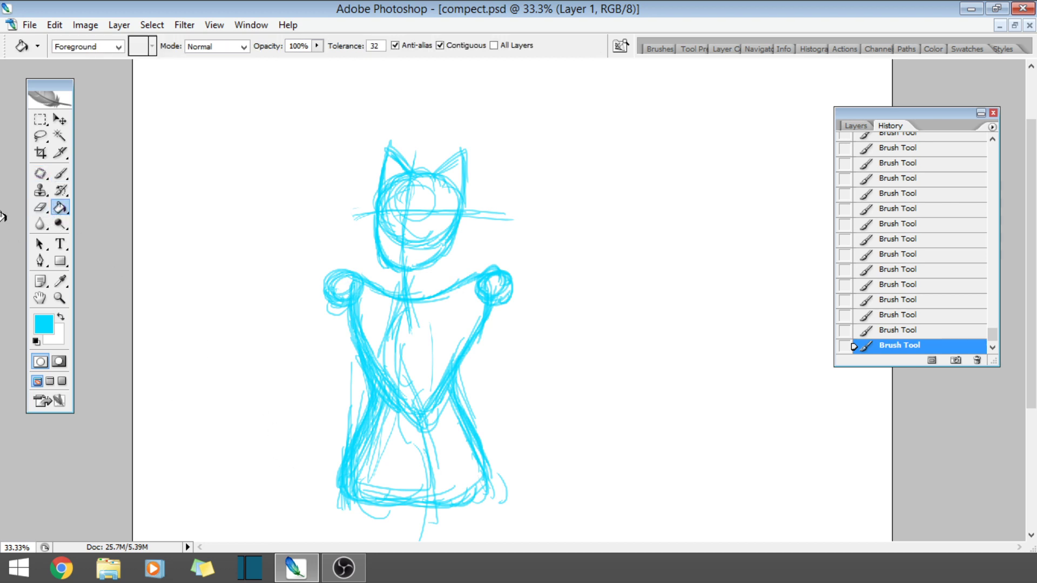
{"action": "left_click", "coordinate": [40, 209]}
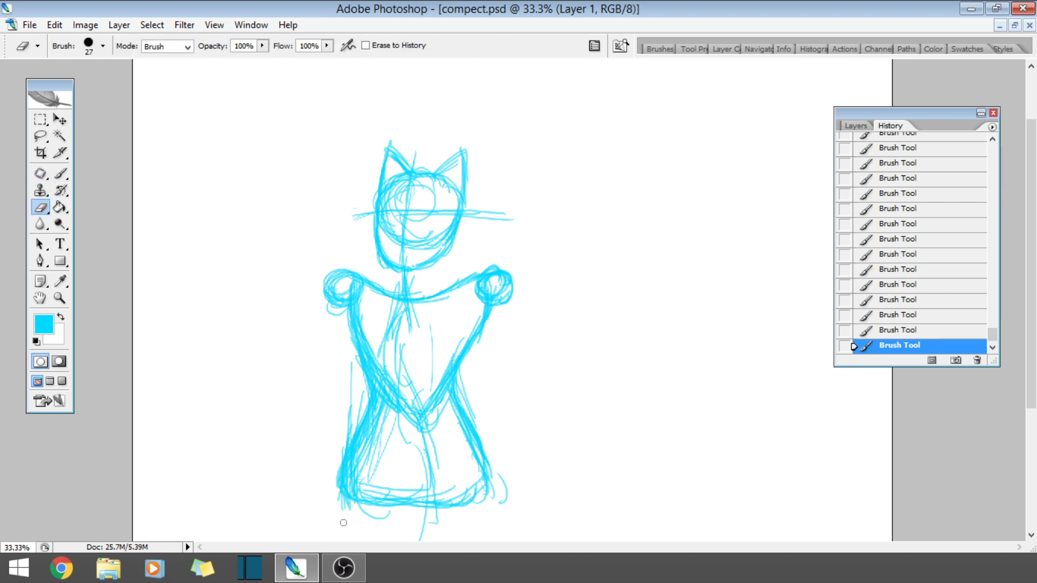
{"action": "left_click_drag", "start_coordinate": [340, 448], "coordinate": [342, 522]}
{"action": "left_click_drag", "start_coordinate": [506, 504], "coordinate": [497, 479]}
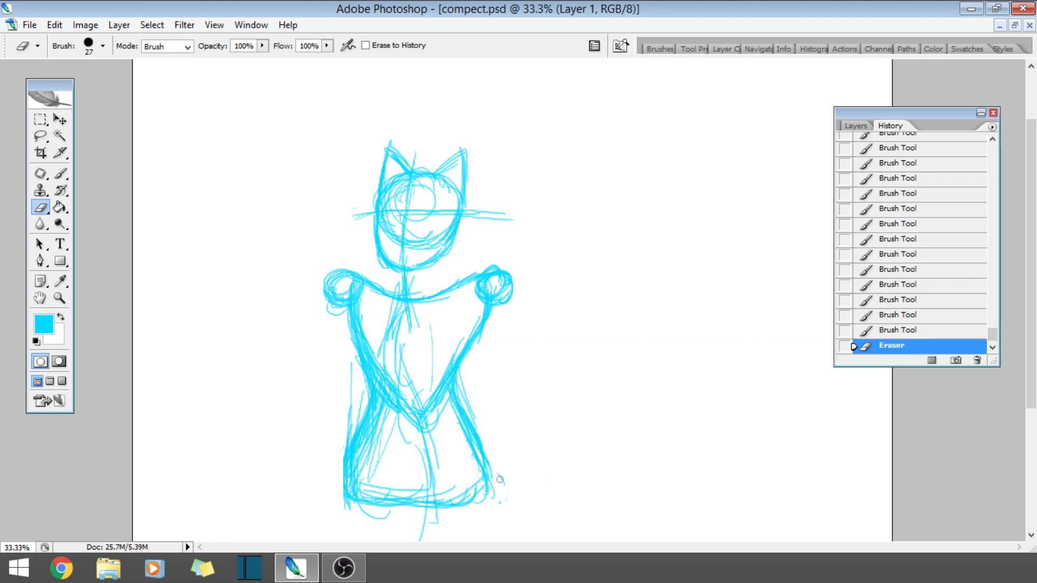
- Redraw the skirt's lower-right corner and rethicken the right waist edge and left side
{"action": "left_click", "coordinate": [61, 173]}
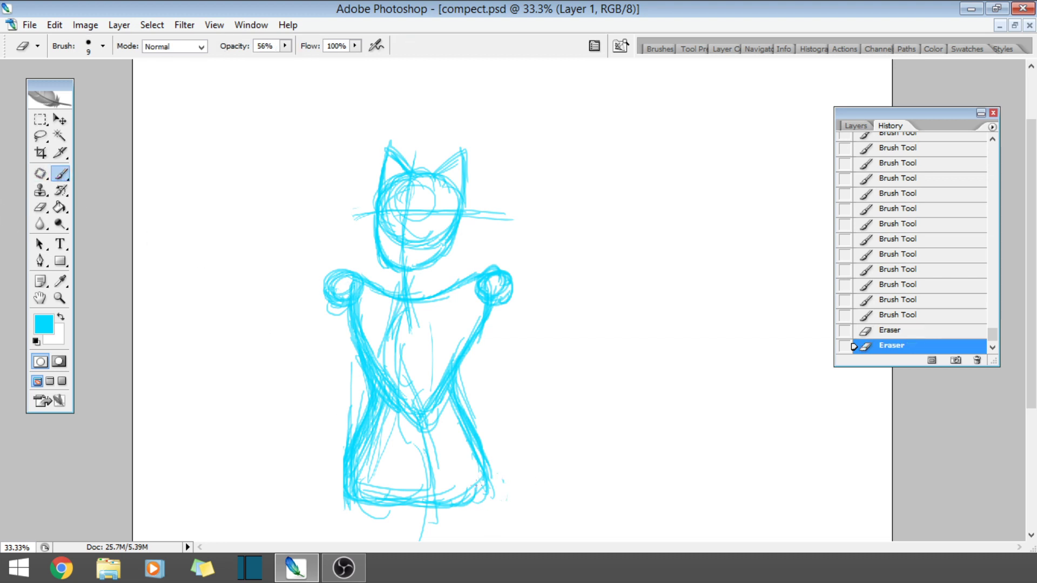
{"action": "left_click_drag", "start_coordinate": [504, 468], "coordinate": [502, 488]}
{"action": "left_click_drag", "start_coordinate": [487, 462], "coordinate": [487, 495]}
{"action": "left_click_drag", "start_coordinate": [489, 471], "coordinate": [485, 496]}
{"action": "left_click_drag", "start_coordinate": [452, 373], "coordinate": [463, 414]}
{"action": "left_click_drag", "start_coordinate": [452, 382], "coordinate": [467, 421]}
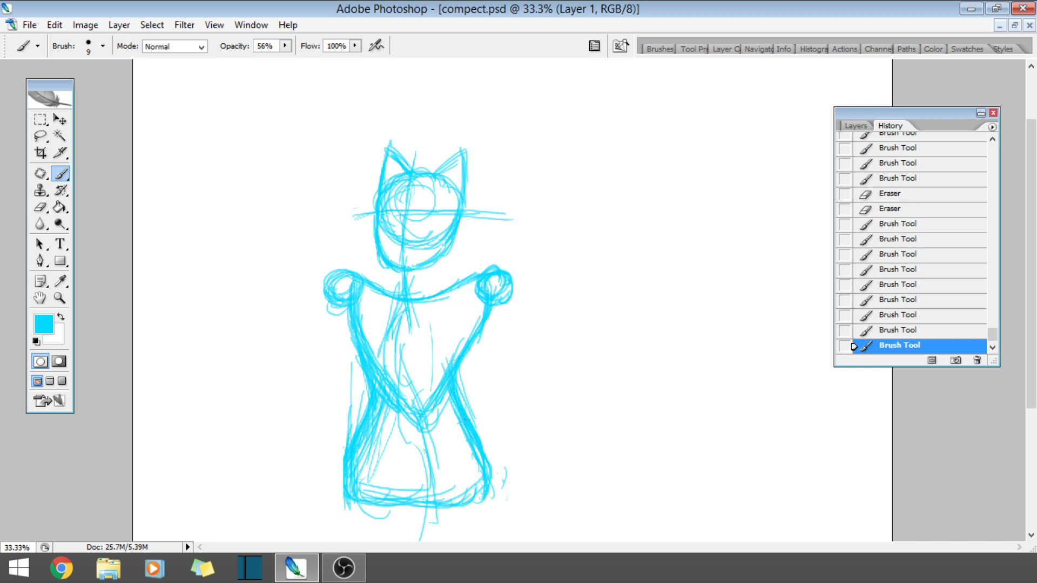
{"action": "mouse_move", "coordinate": [445, 358]}
{"action": "left_mouse_down"}
{"action": "mouse_move", "coordinate": [486, 458]}
{"action": "mouse_move", "coordinate": [458, 383]}
{"action": "left_mouse_up"}
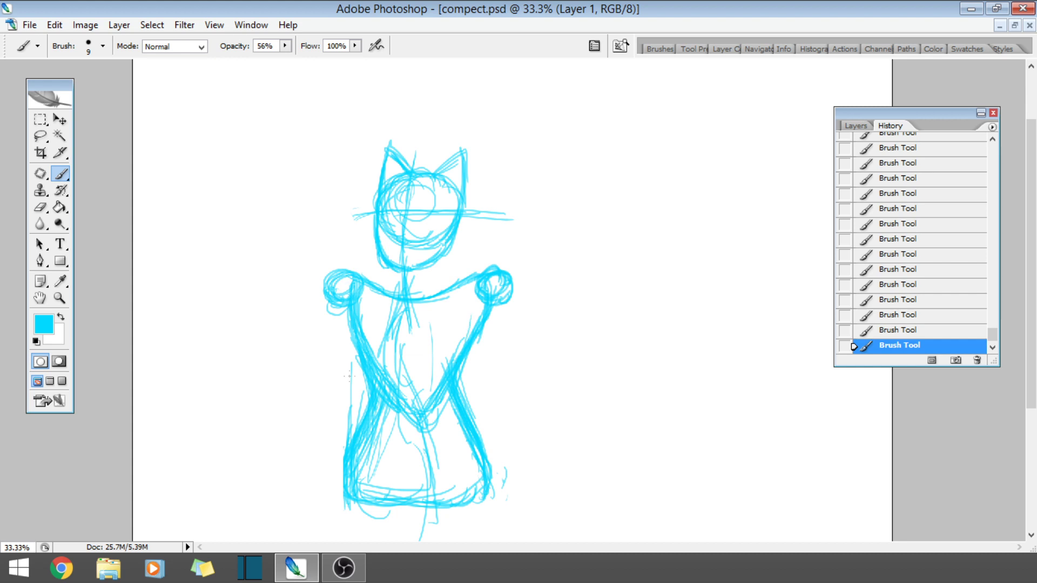
{"action": "left_click_drag", "start_coordinate": [355, 320], "coordinate": [362, 344]}
{"action": "left_click_drag", "start_coordinate": [352, 452], "coordinate": [344, 499]}
{"action": "left_click_drag", "start_coordinate": [1032, 135], "coordinate": [1034, 263]}
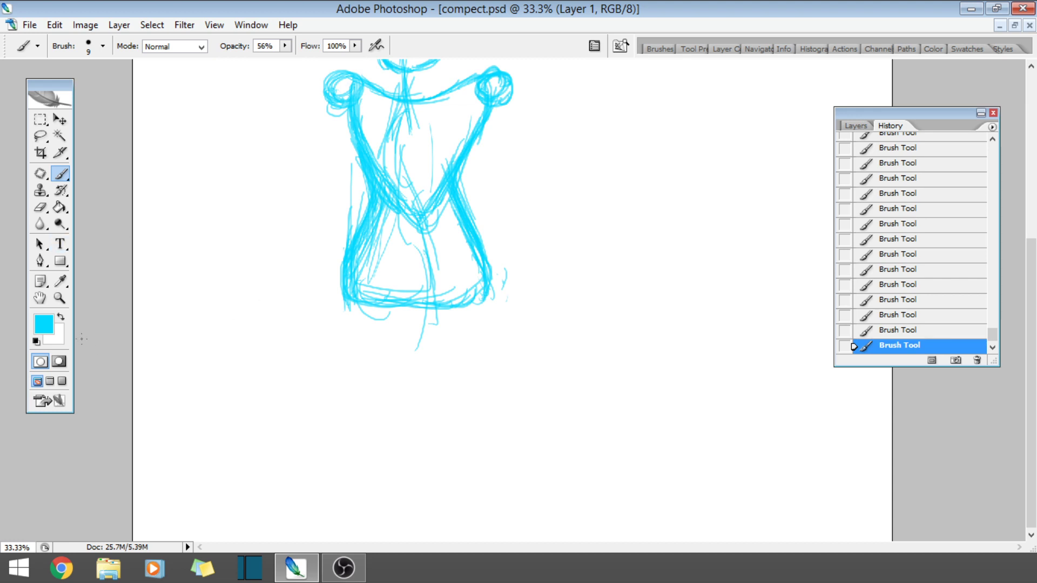
- Zoom out to 16.7% and nudge the sketch up and to the right with the Move tool
{"action": "left_click", "coordinate": [59, 298]}
{"action": "left_click", "coordinate": [367, 301], "text": "alt"}
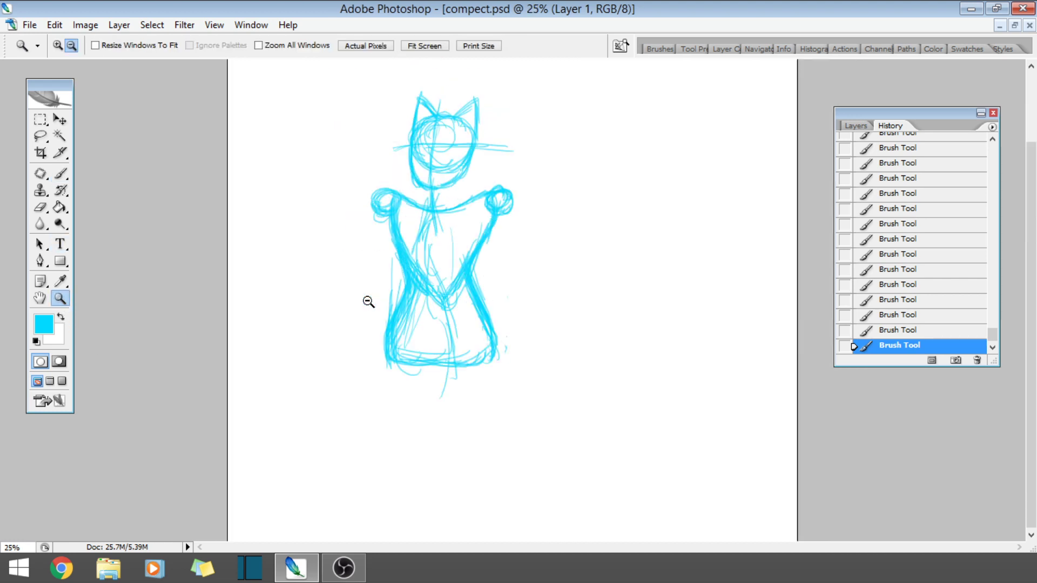
{"action": "left_click", "coordinate": [368, 301], "text": "alt"}
{"action": "left_click", "coordinate": [60, 119]}
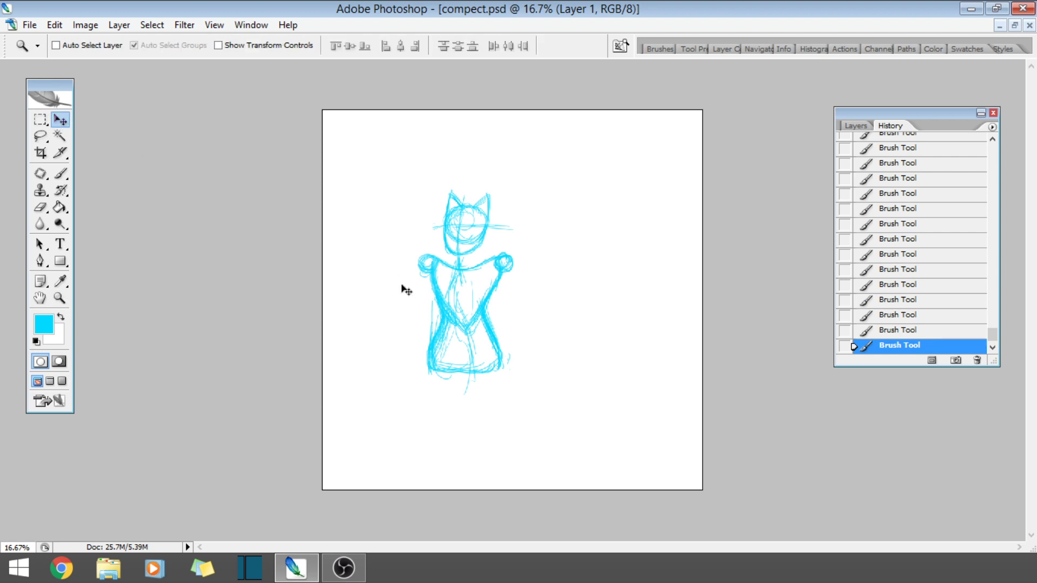
{"action": "left_click_drag", "start_coordinate": [474, 277], "coordinate": [481, 265]}
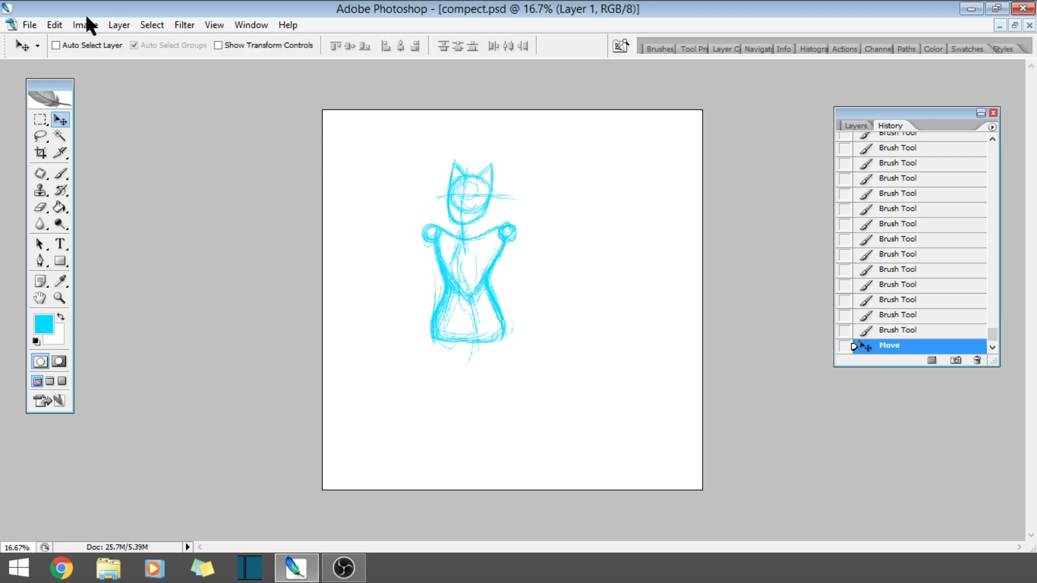
- Free Transform the sketch down to 82.9%, apply it, and move it higher on the canvas
{"action": "left_click", "coordinate": [50, 24]}
{"action": "left_click", "coordinate": [69, 261]}
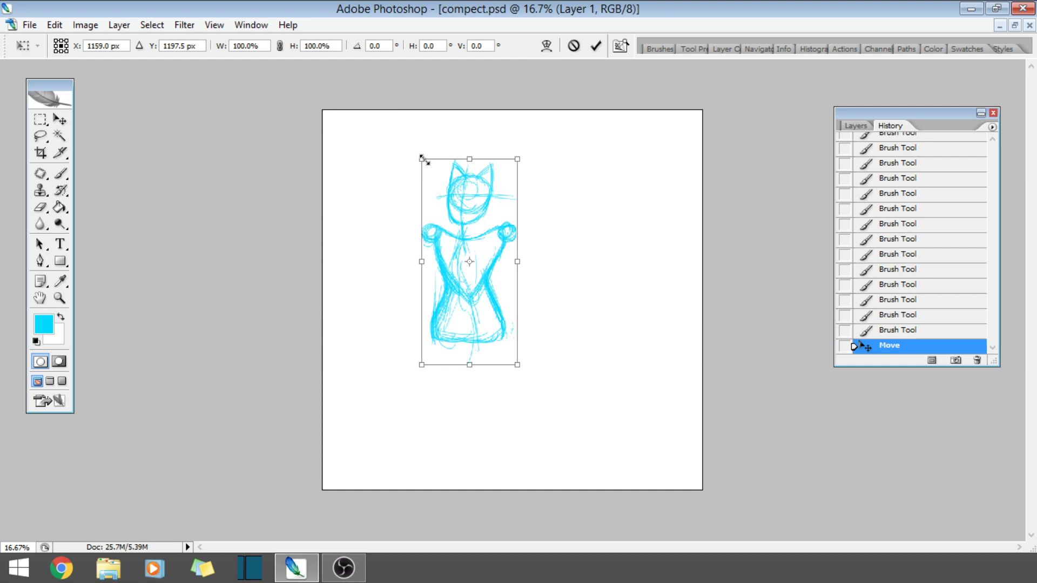
{"action": "left_click_drag", "start_coordinate": [422, 158], "coordinate": [437, 193]}
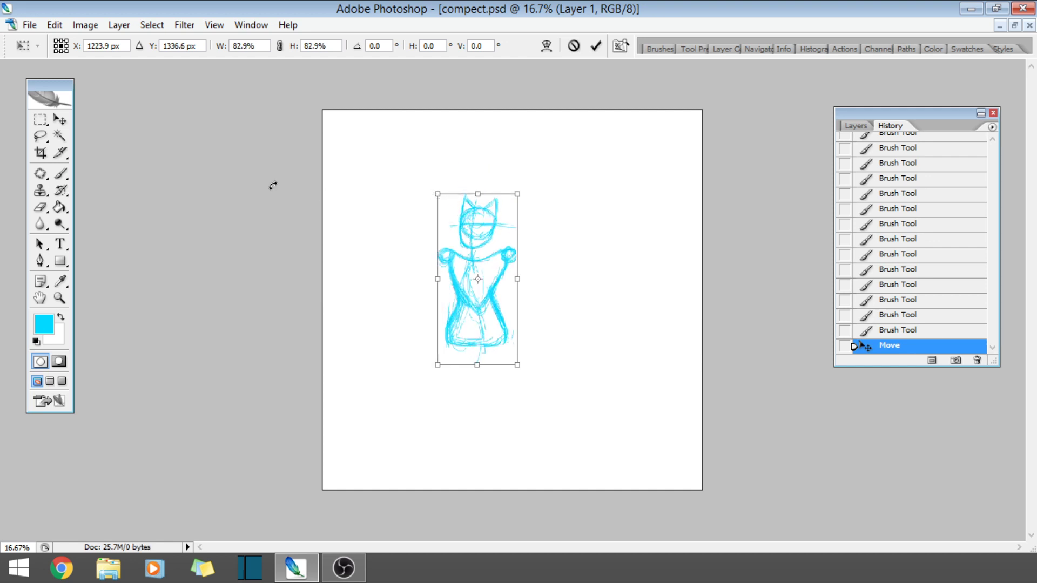
{"action": "left_click", "coordinate": [59, 119]}
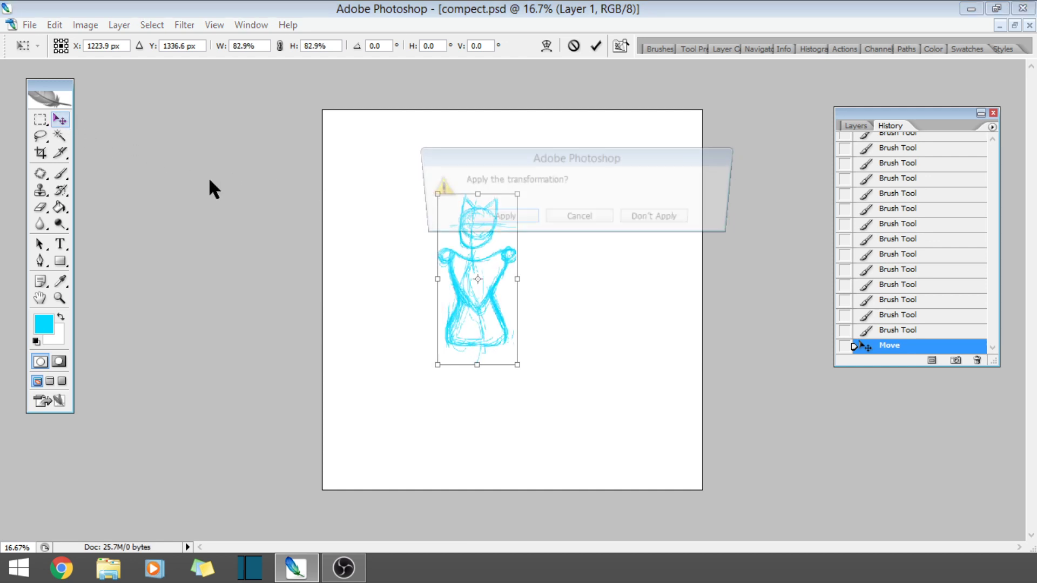
{"action": "left_click", "coordinate": [508, 218]}
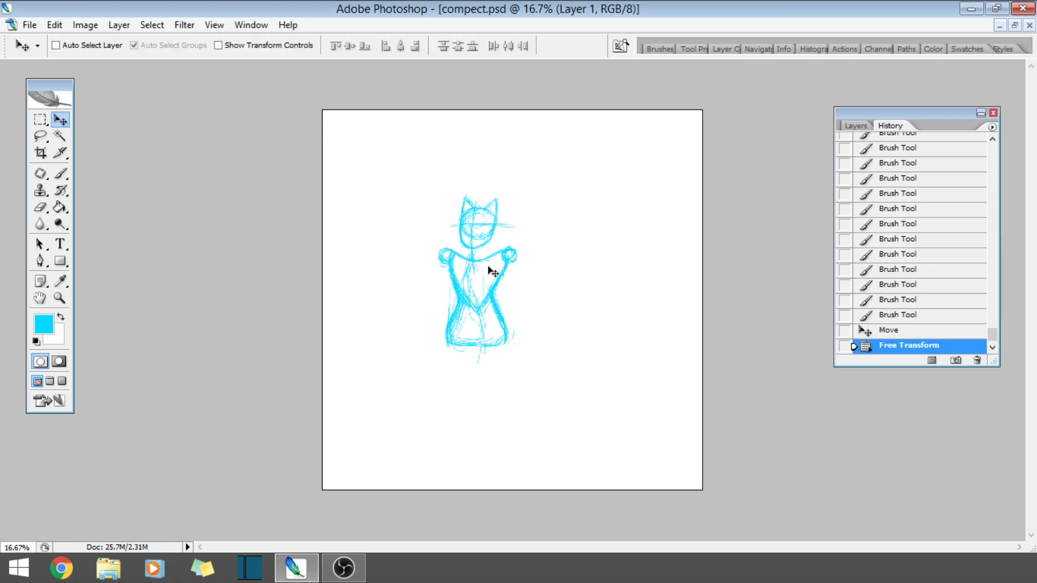
{"action": "mouse_move", "coordinate": [474, 284]}
{"action": "left_mouse_down"}
{"action": "mouse_move", "coordinate": [479, 262]}
{"action": "mouse_move", "coordinate": [462, 248]}
{"action": "left_mouse_up"}
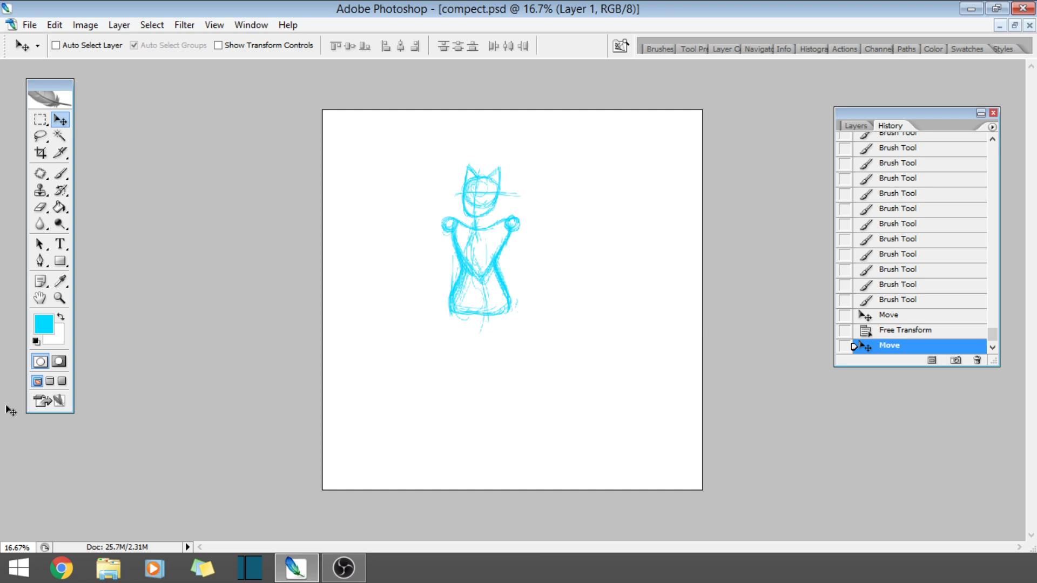
- Zoom in to 50% on the bottom of the skirt
{"action": "left_click", "coordinate": [60, 298]}
{"action": "left_click", "coordinate": [507, 295]}
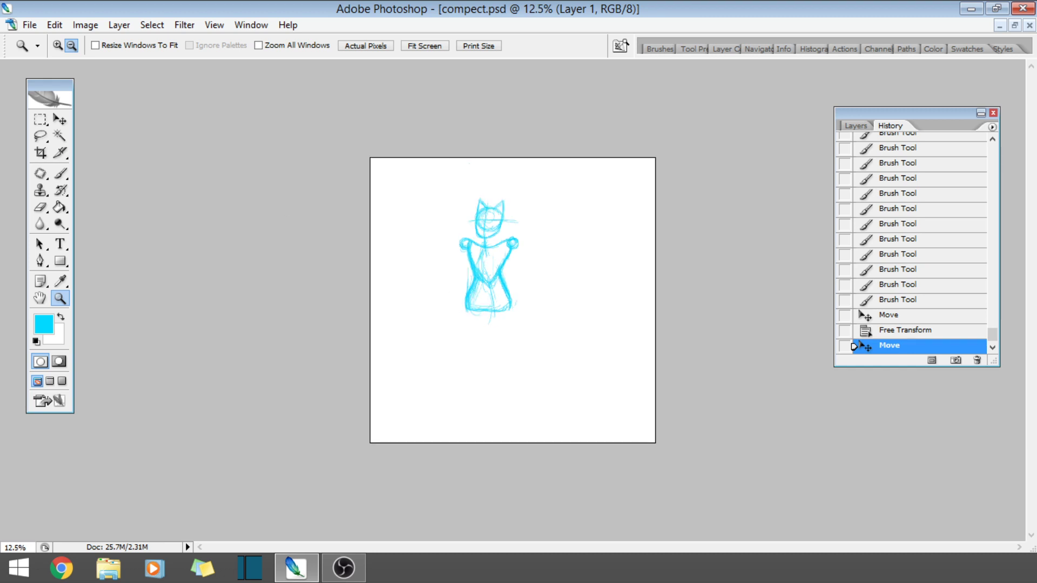
{"action": "left_click", "coordinate": [57, 46]}
{"action": "left_click", "coordinate": [521, 306]}
{"action": "left_click", "coordinate": [499, 298]}
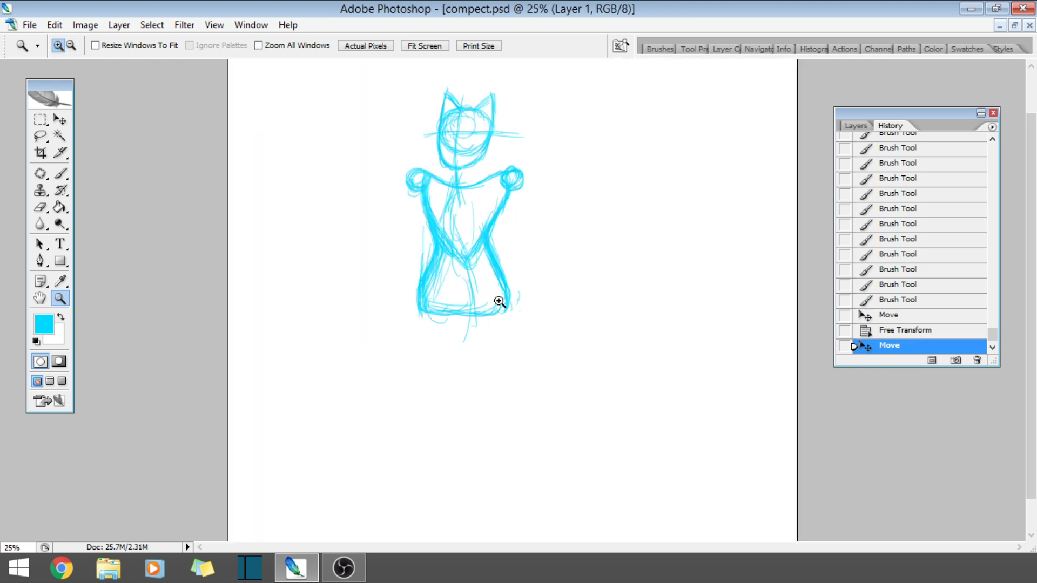
{"action": "left_click", "coordinate": [503, 303]}
{"action": "left_click", "coordinate": [503, 303]}
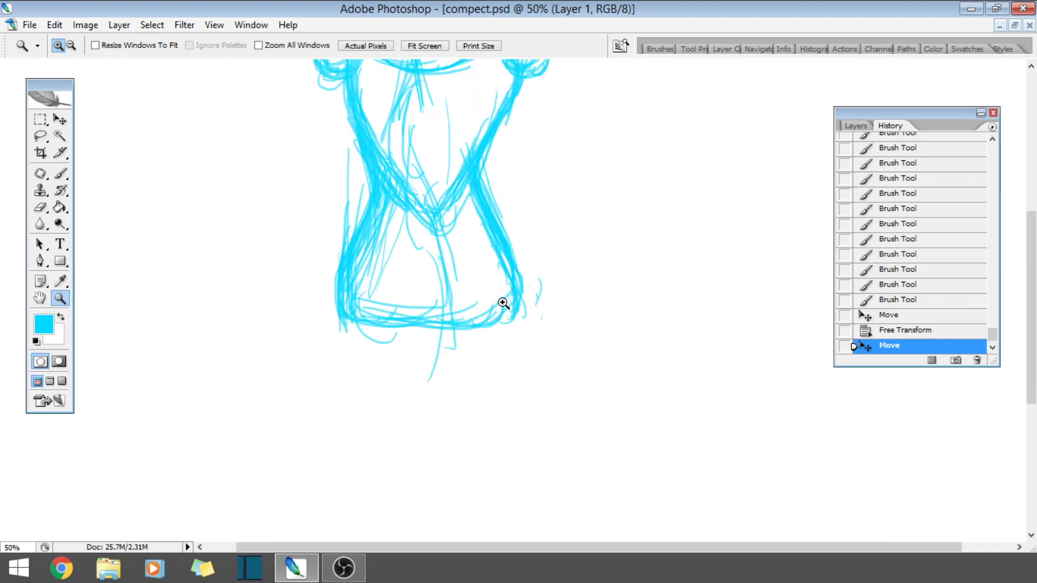
{"action": "scroll", "coordinate": [503, 302], "scroll_direction": "down", "scroll_amount": 1}
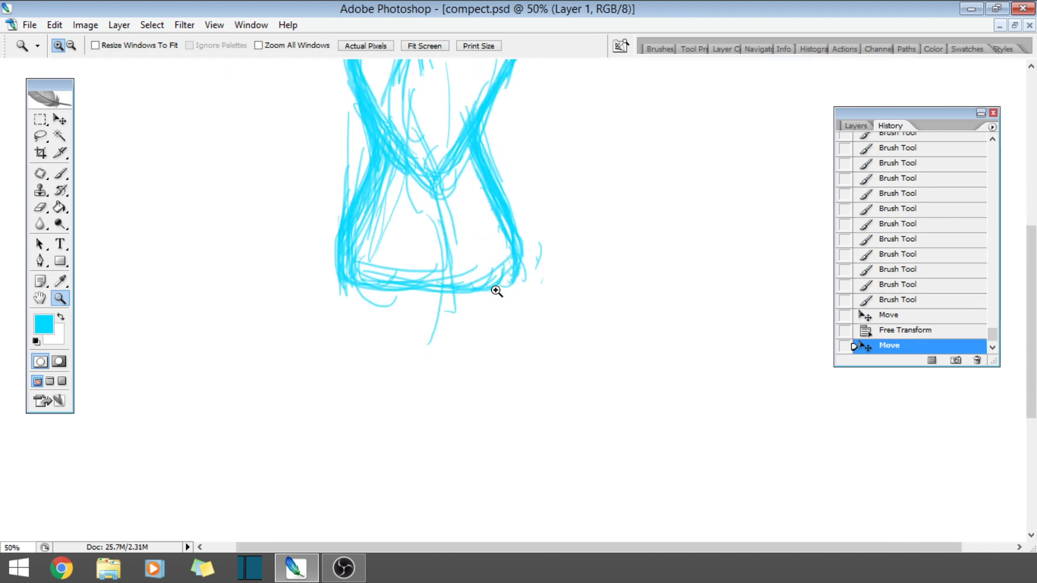
- Draw two round scribbled loops side by side along the skirt's hem
{"action": "left_click", "coordinate": [60, 173]}
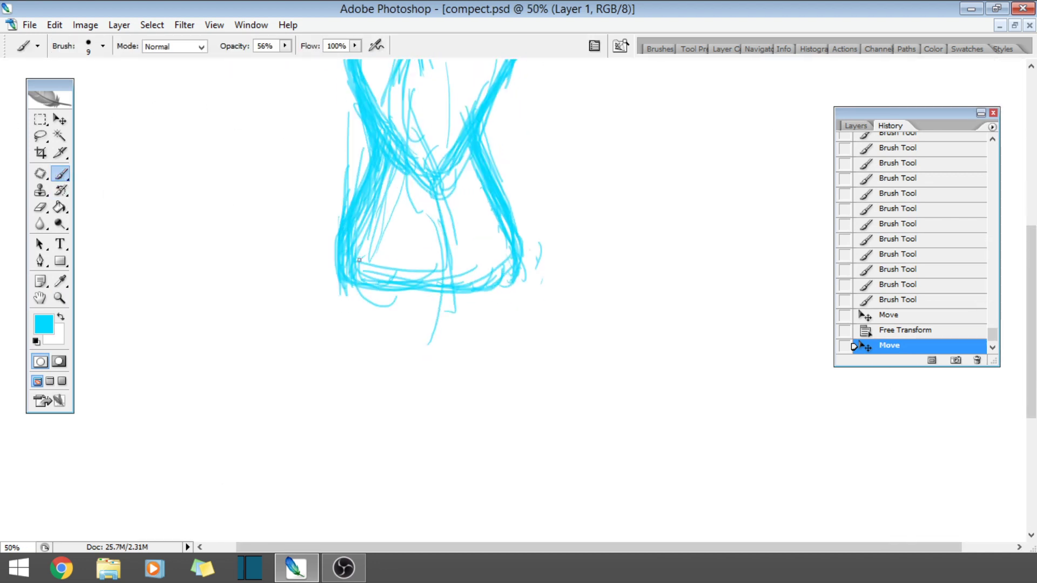
{"action": "mouse_move", "coordinate": [359, 260]}
{"action": "left_mouse_down"}
{"action": "mouse_move", "coordinate": [378, 232]}
{"action": "mouse_move", "coordinate": [399, 227]}
{"action": "mouse_move", "coordinate": [367, 270]}
{"action": "mouse_move", "coordinate": [401, 295]}
{"action": "left_mouse_up"}
{"action": "mouse_move", "coordinate": [380, 232]}
{"action": "left_mouse_down"}
{"action": "mouse_move", "coordinate": [383, 276]}
{"action": "mouse_move", "coordinate": [365, 237]}
{"action": "left_mouse_up"}
{"action": "mouse_move", "coordinate": [470, 233]}
{"action": "left_mouse_down"}
{"action": "mouse_move", "coordinate": [486, 239]}
{"action": "mouse_move", "coordinate": [451, 301]}
{"action": "mouse_move", "coordinate": [473, 308]}
{"action": "mouse_move", "coordinate": [476, 294]}
{"action": "left_mouse_up"}
{"action": "mouse_move", "coordinate": [468, 251]}
{"action": "left_mouse_down"}
{"action": "mouse_move", "coordinate": [448, 279]}
{"action": "mouse_move", "coordinate": [486, 303]}
{"action": "mouse_move", "coordinate": [437, 255]}
{"action": "mouse_move", "coordinate": [467, 230]}
{"action": "mouse_move", "coordinate": [505, 249]}
{"action": "mouse_move", "coordinate": [488, 280]}
{"action": "mouse_move", "coordinate": [508, 243]}
{"action": "left_mouse_up"}
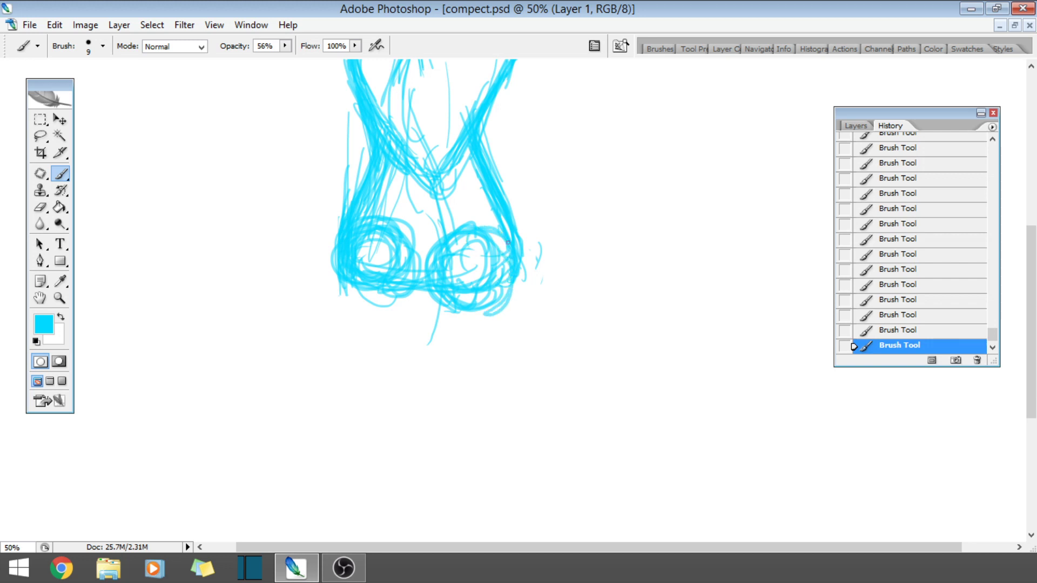
{"action": "mouse_move", "coordinate": [1031, 278]}
{"action": "left_mouse_down"}
{"action": "mouse_move", "coordinate": [1031, 203]}
{"action": "mouse_move", "coordinate": [1031, 252]}
{"action": "left_mouse_up"}
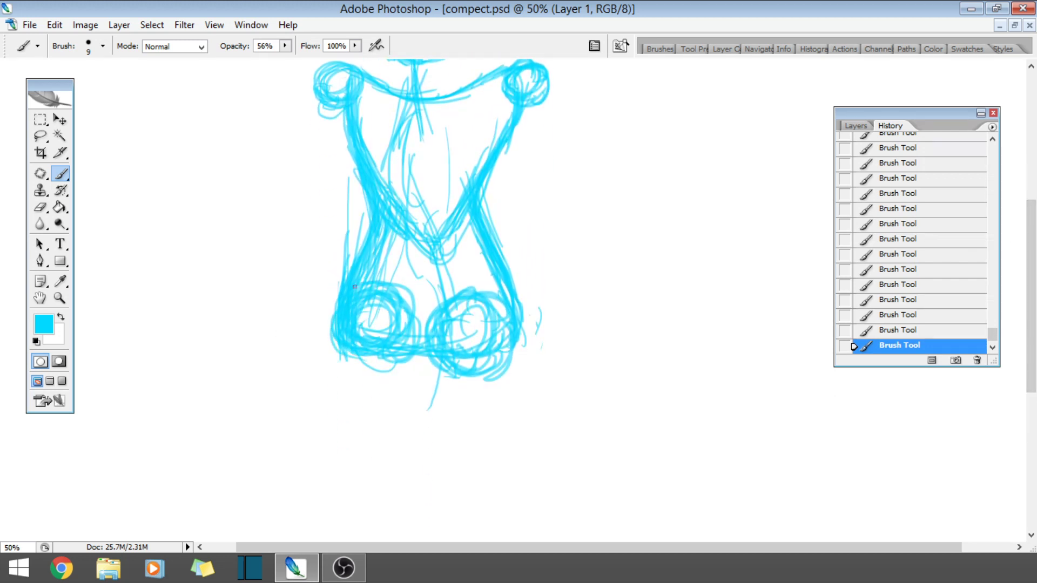
{"action": "mouse_move", "coordinate": [354, 286]}
{"action": "left_mouse_down"}
{"action": "mouse_move", "coordinate": [375, 360]}
{"action": "mouse_move", "coordinate": [395, 335]}
{"action": "mouse_move", "coordinate": [383, 299]}
{"action": "mouse_move", "coordinate": [388, 356]}
{"action": "mouse_move", "coordinate": [382, 298]}
{"action": "mouse_move", "coordinate": [372, 342]}
{"action": "left_mouse_up"}
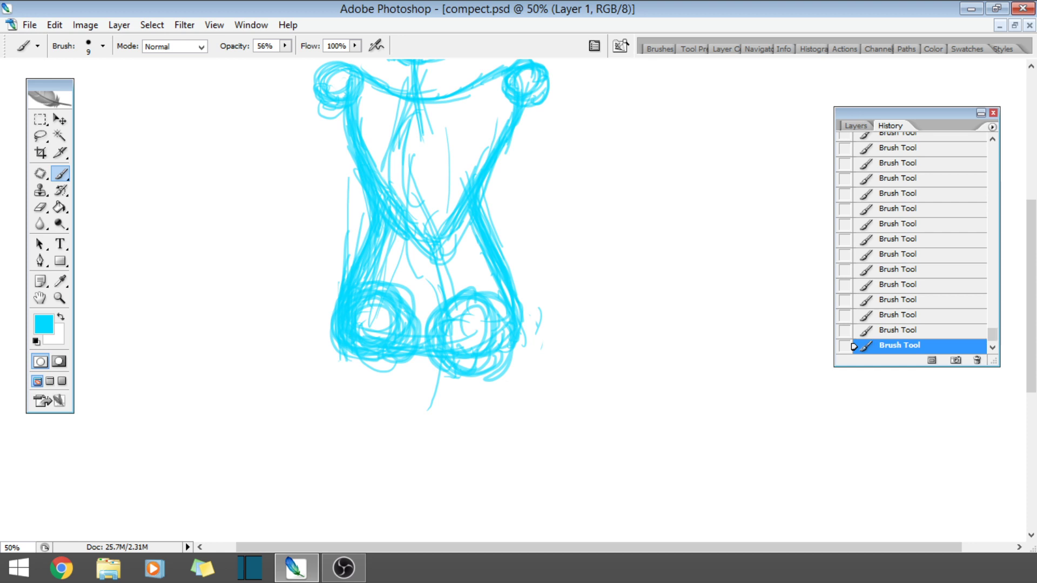
- Scribble trial leg strokes down-left from the lower-left hip circle, ending in a curl
{"action": "mouse_move", "coordinate": [394, 359]}
{"action": "left_mouse_down"}
{"action": "mouse_move", "coordinate": [377, 373]}
{"action": "mouse_move", "coordinate": [397, 372]}
{"action": "mouse_move", "coordinate": [410, 341]}
{"action": "mouse_move", "coordinate": [395, 368]}
{"action": "left_mouse_up"}
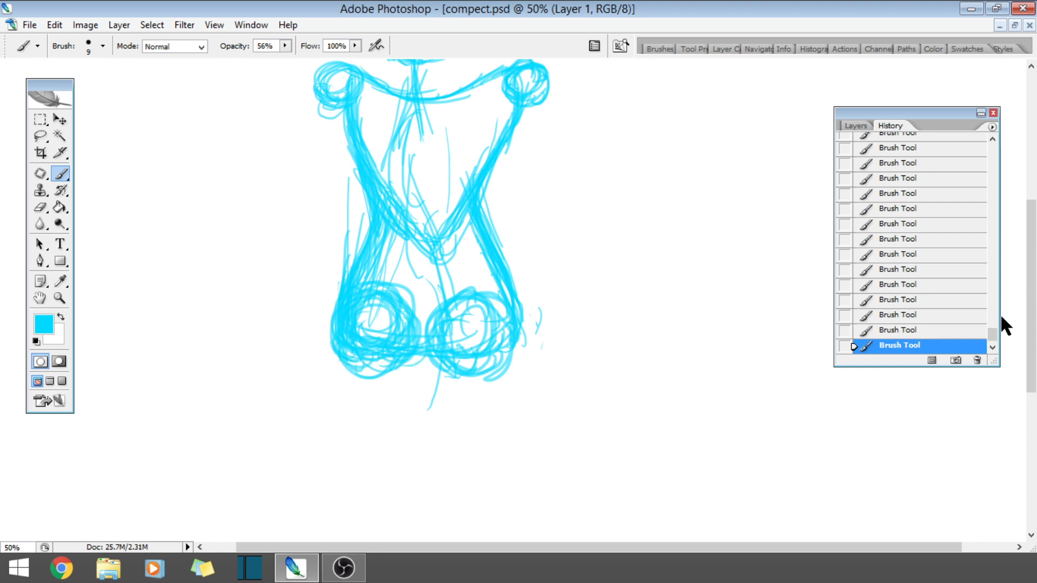
{"action": "mouse_move", "coordinate": [1030, 268]}
{"action": "left_mouse_down"}
{"action": "mouse_move", "coordinate": [1015, 214]}
{"action": "mouse_move", "coordinate": [1035, 262]}
{"action": "mouse_move", "coordinate": [1030, 335]}
{"action": "mouse_move", "coordinate": [1028, 313]}
{"action": "mouse_move", "coordinate": [1029, 324]}
{"action": "left_mouse_up"}
{"action": "mouse_move", "coordinate": [352, 252]}
{"action": "left_mouse_down"}
{"action": "mouse_move", "coordinate": [313, 370]}
{"action": "mouse_move", "coordinate": [321, 337]}
{"action": "left_mouse_up"}
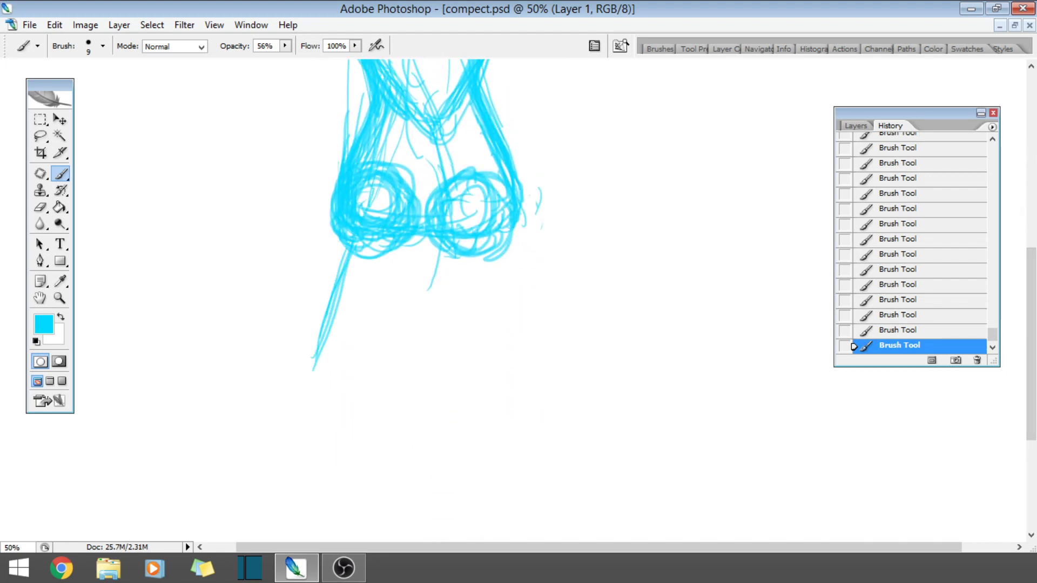
{"action": "mouse_move", "coordinate": [332, 227]}
{"action": "left_mouse_down"}
{"action": "mouse_move", "coordinate": [308, 328]}
{"action": "mouse_move", "coordinate": [341, 205]}
{"action": "mouse_move", "coordinate": [294, 320]}
{"action": "left_mouse_up"}
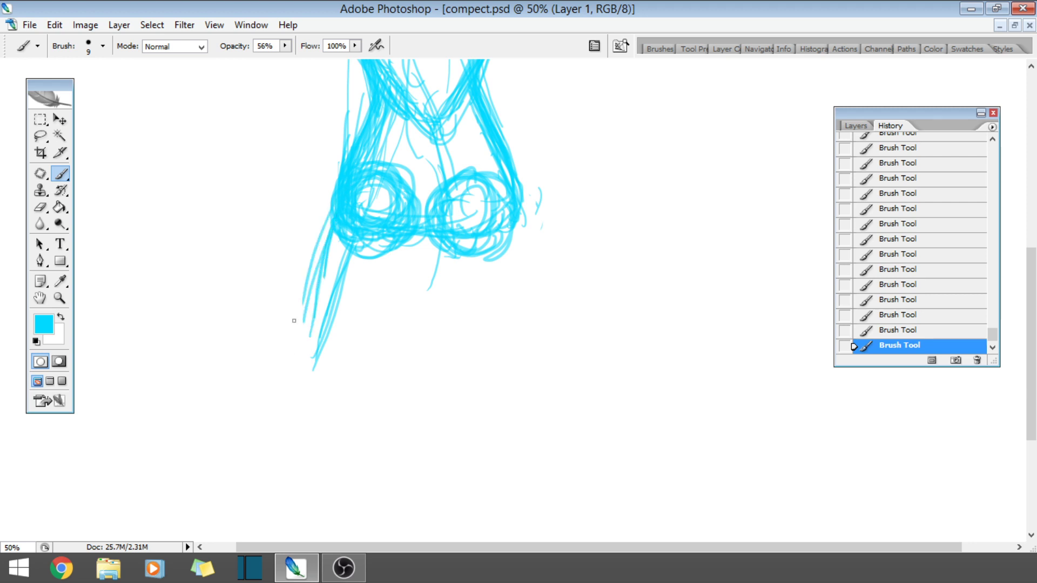
{"action": "left_click_drag", "start_coordinate": [330, 241], "coordinate": [296, 357]}
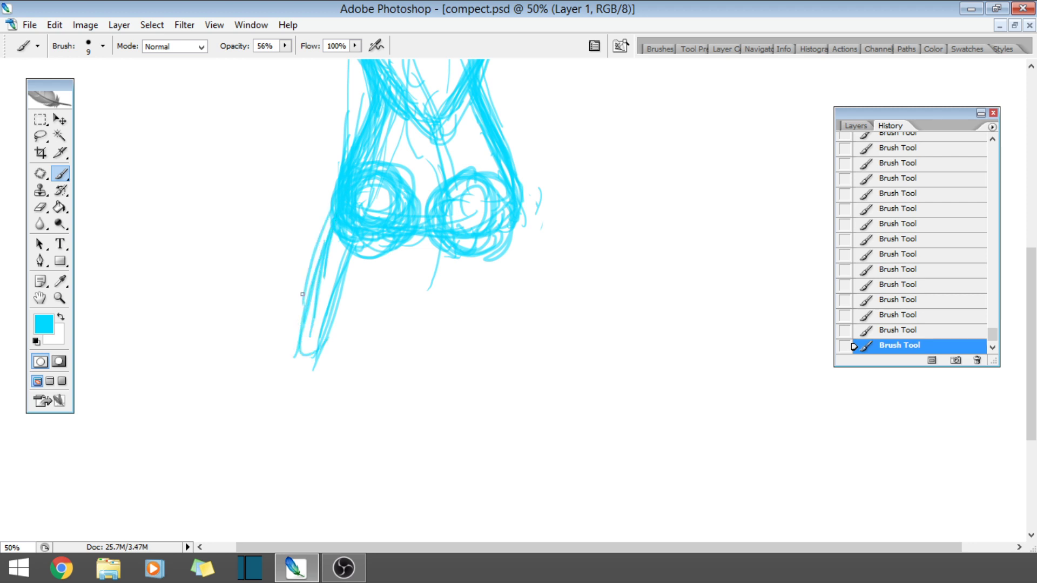
- Revert to an earlier Brush Tool state in History, removing those leg strokes
{"action": "left_click", "coordinate": [907, 223]}
{"action": "left_click", "coordinate": [904, 193]}
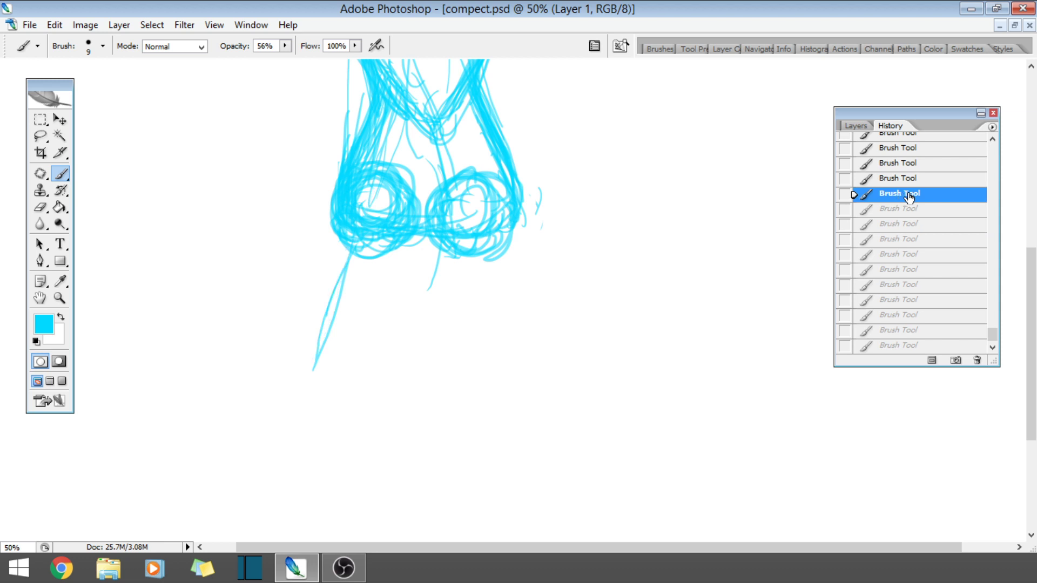
{"action": "mouse_move", "coordinate": [1031, 300]}
{"action": "left_mouse_down"}
{"action": "mouse_move", "coordinate": [1031, 189]}
{"action": "mouse_move", "coordinate": [995, 310]}
{"action": "mouse_move", "coordinate": [984, 254]}
{"action": "mouse_move", "coordinate": [986, 319]}
{"action": "mouse_move", "coordinate": [977, 321]}
{"action": "left_mouse_up"}
- Zoom out until the whole cat-eared figure fits in view
{"action": "left_click", "coordinate": [60, 298]}
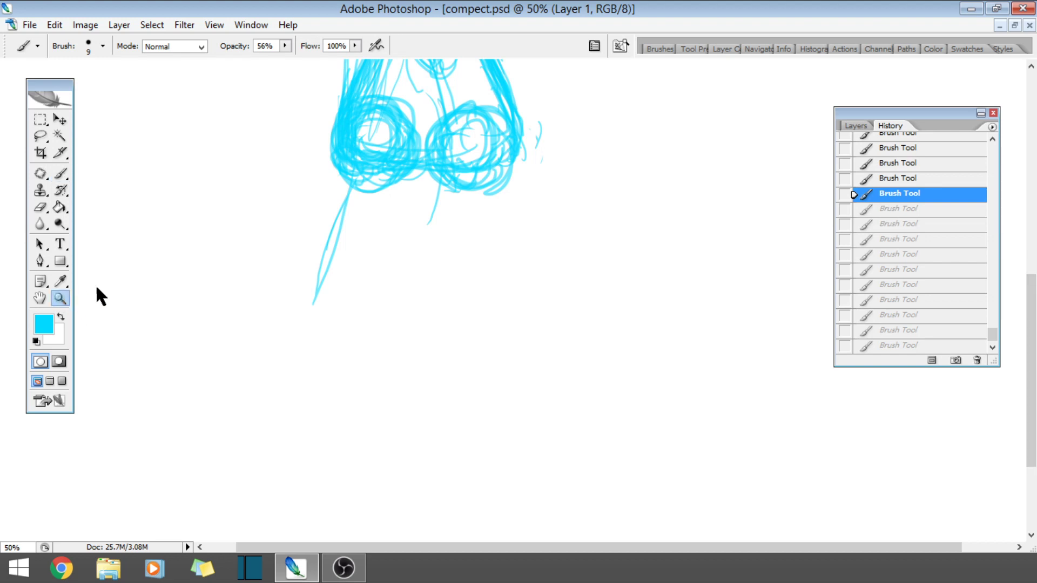
{"action": "left_click", "coordinate": [258, 261]}
{"action": "left_click", "coordinate": [71, 45]}
{"action": "left_click", "coordinate": [454, 292]}
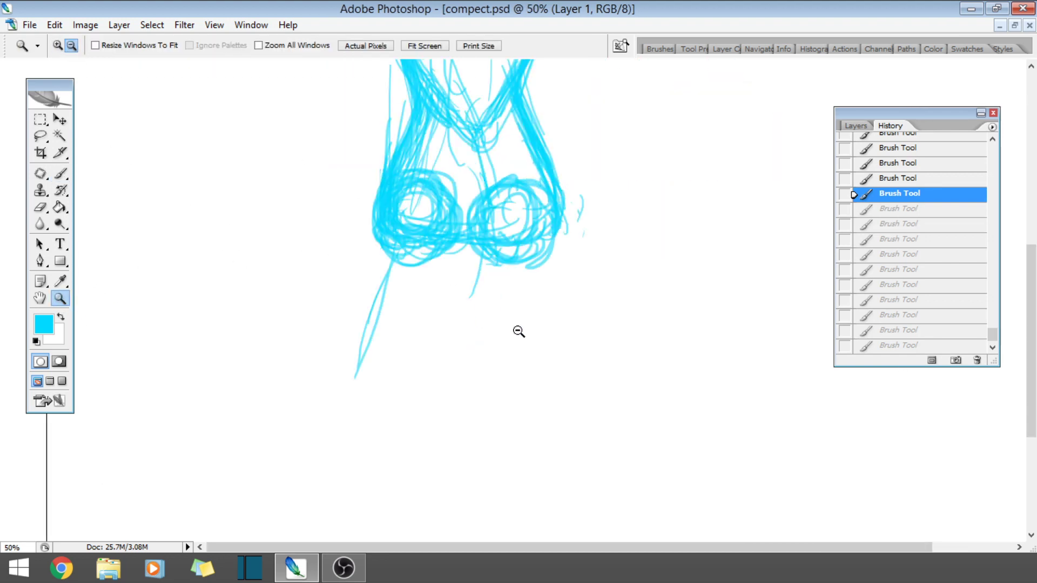
{"action": "left_click", "coordinate": [519, 331]}
{"action": "left_click", "coordinate": [488, 342]}
{"action": "left_click", "coordinate": [483, 338]}
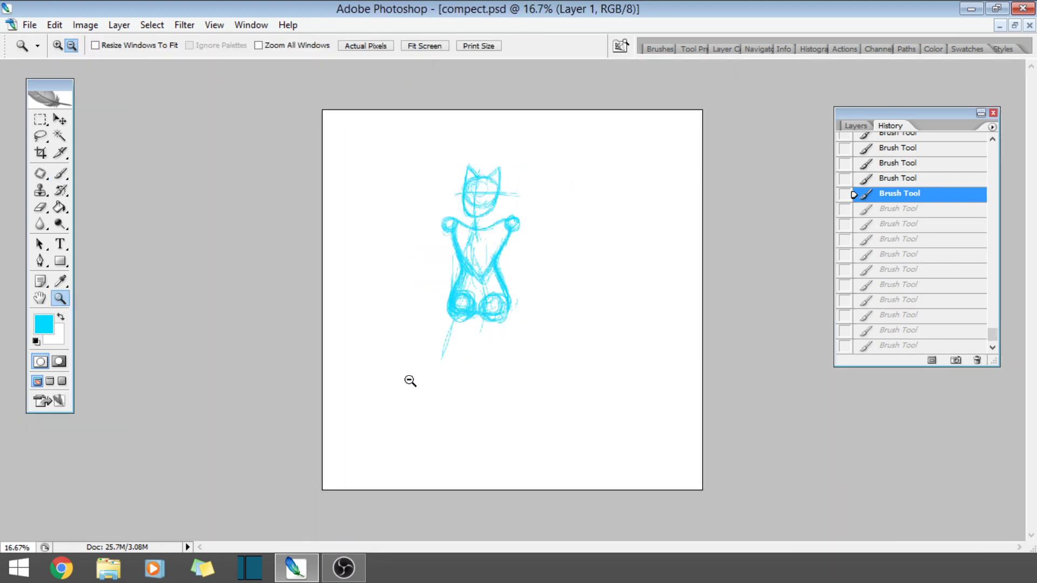
- Sketch both legs below the hips down to the feet with the Brush
{"action": "left_click", "coordinate": [66, 171]}
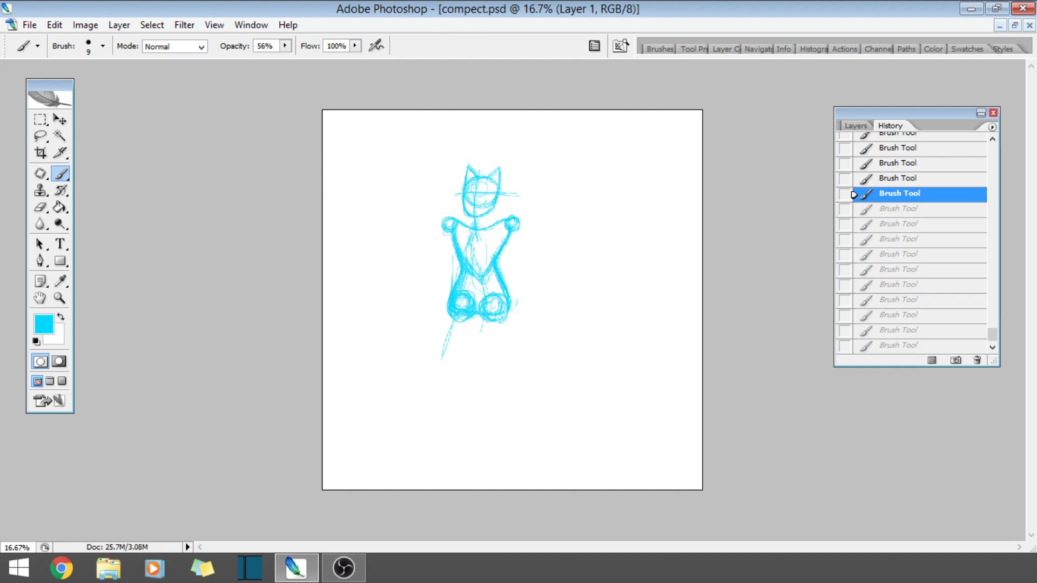
{"action": "left_click_drag", "start_coordinate": [490, 324], "coordinate": [473, 394]}
{"action": "left_click_drag", "start_coordinate": [483, 328], "coordinate": [476, 426]}
{"action": "mouse_move", "coordinate": [476, 426]}
{"action": "left_mouse_down"}
{"action": "mouse_move", "coordinate": [482, 335]}
{"action": "mouse_move", "coordinate": [447, 350]}
{"action": "mouse_move", "coordinate": [438, 389]}
{"action": "mouse_move", "coordinate": [448, 427]}
{"action": "left_mouse_up"}
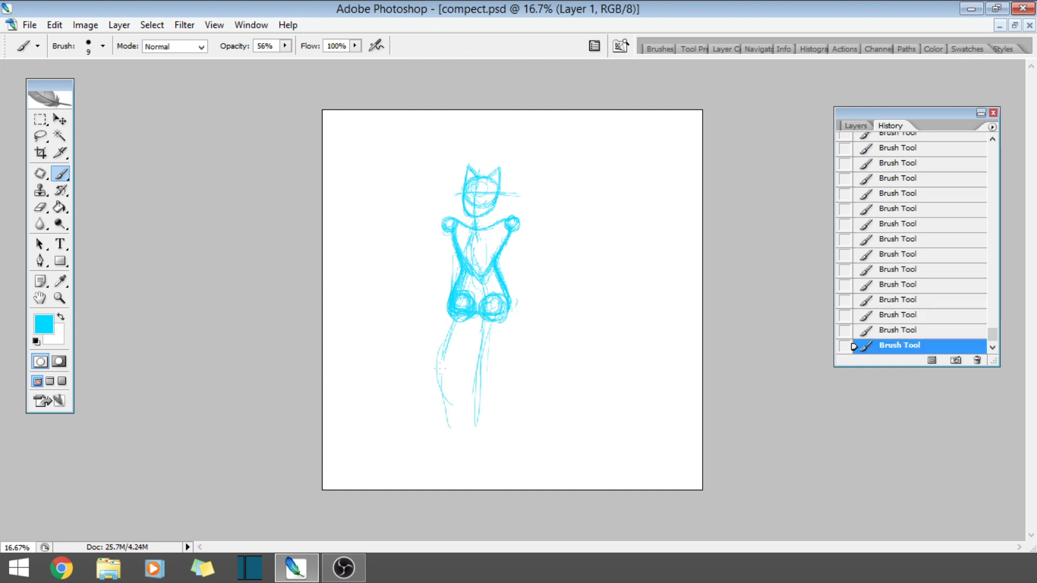
{"action": "left_click_drag", "start_coordinate": [442, 371], "coordinate": [468, 428]}
{"action": "left_click_drag", "start_coordinate": [449, 323], "coordinate": [436, 358]}
{"action": "left_click_drag", "start_coordinate": [436, 349], "coordinate": [459, 413]}
{"action": "mouse_move", "coordinate": [459, 314]}
{"action": "left_mouse_down"}
{"action": "mouse_move", "coordinate": [437, 379]}
{"action": "mouse_move", "coordinate": [447, 382]}
{"action": "left_mouse_up"}
{"action": "left_click_drag", "start_coordinate": [497, 322], "coordinate": [491, 423]}
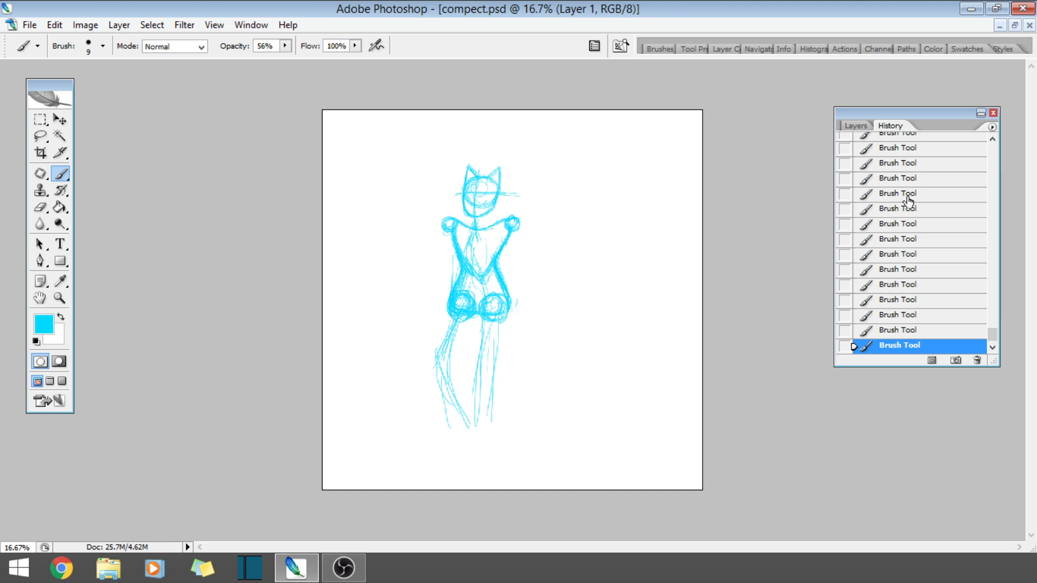
- Step back in History to a state before the leg strokes
{"action": "left_click", "coordinate": [927, 198]}
{"action": "scroll", "coordinate": [931, 198], "scroll_direction": "up", "scroll_amount": 2}
{"action": "left_click", "coordinate": [930, 193]}
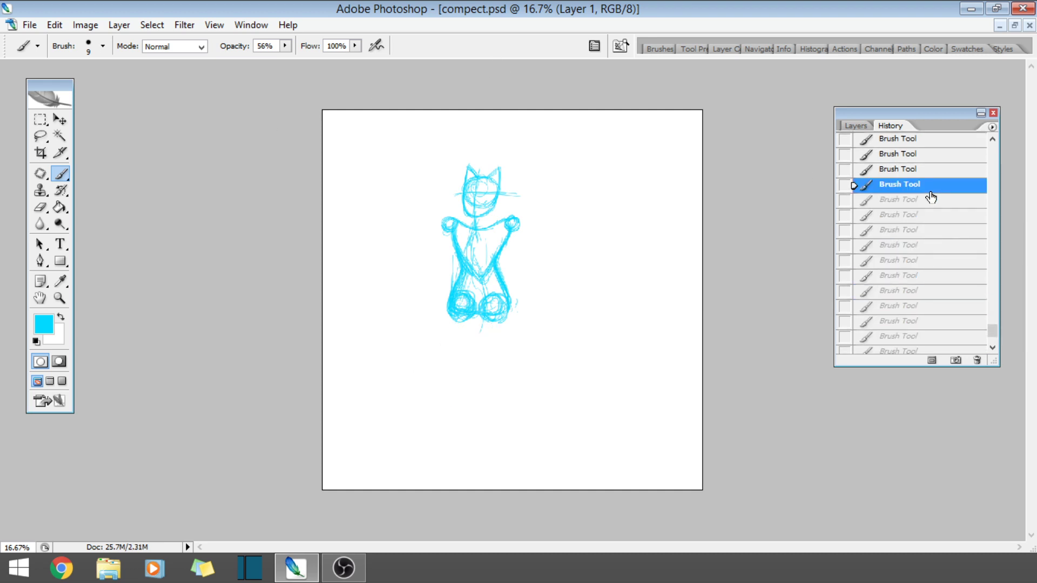
- Zoom out to 12.5%, then zoom back in to 33.3% on the hips
{"action": "left_click", "coordinate": [59, 296]}
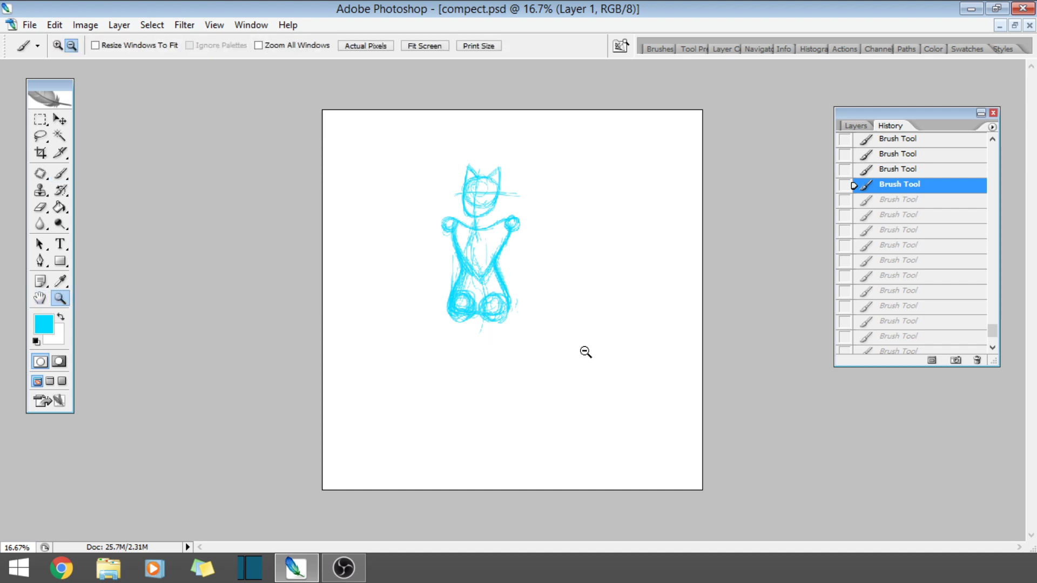
{"action": "left_click", "coordinate": [586, 351], "text": "alt"}
{"action": "left_click", "coordinate": [58, 45]}
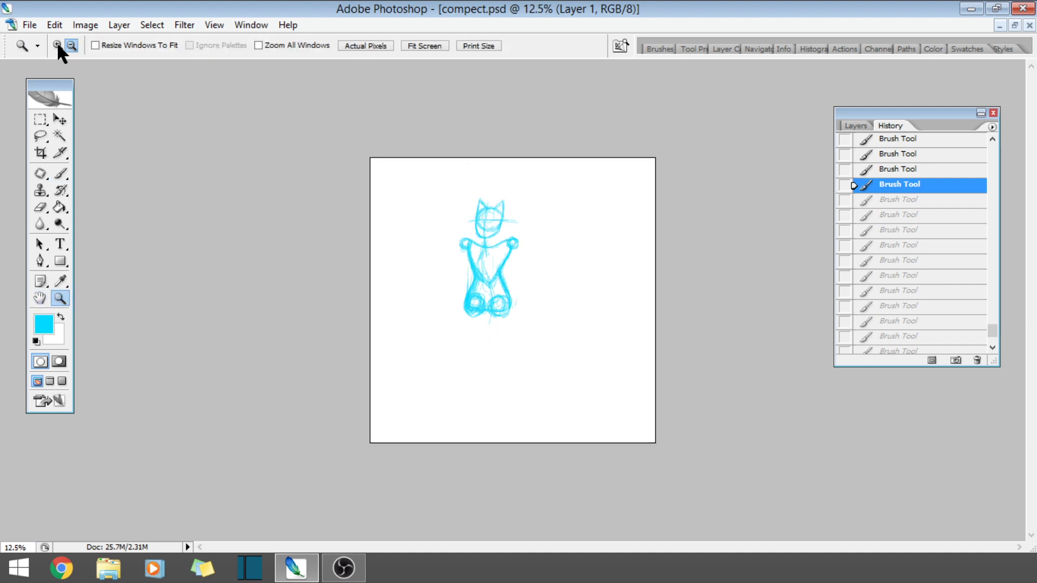
{"action": "left_click", "coordinate": [480, 274]}
{"action": "left_click", "coordinate": [604, 338]}
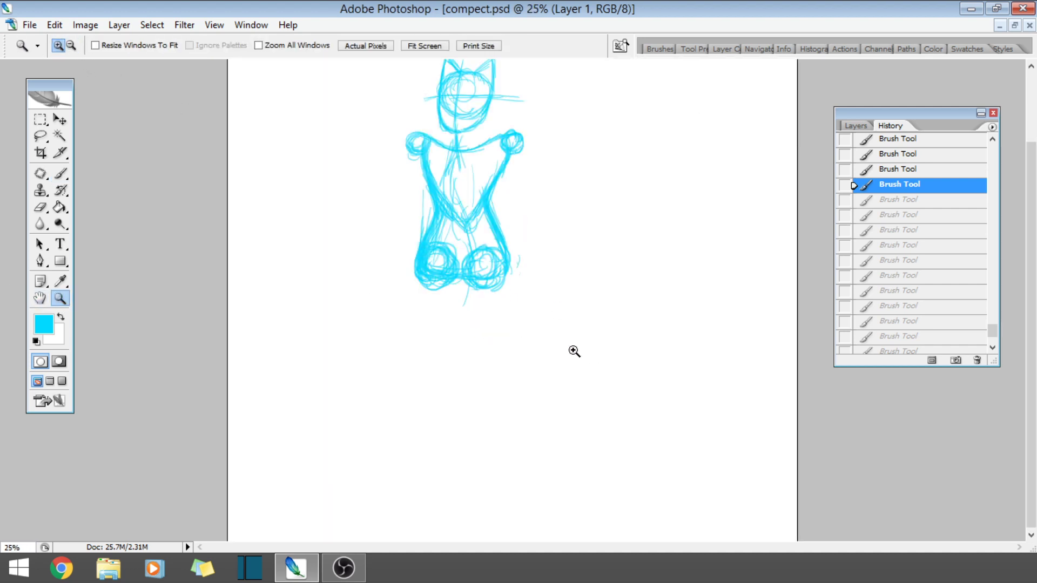
{"action": "left_click", "coordinate": [545, 337]}
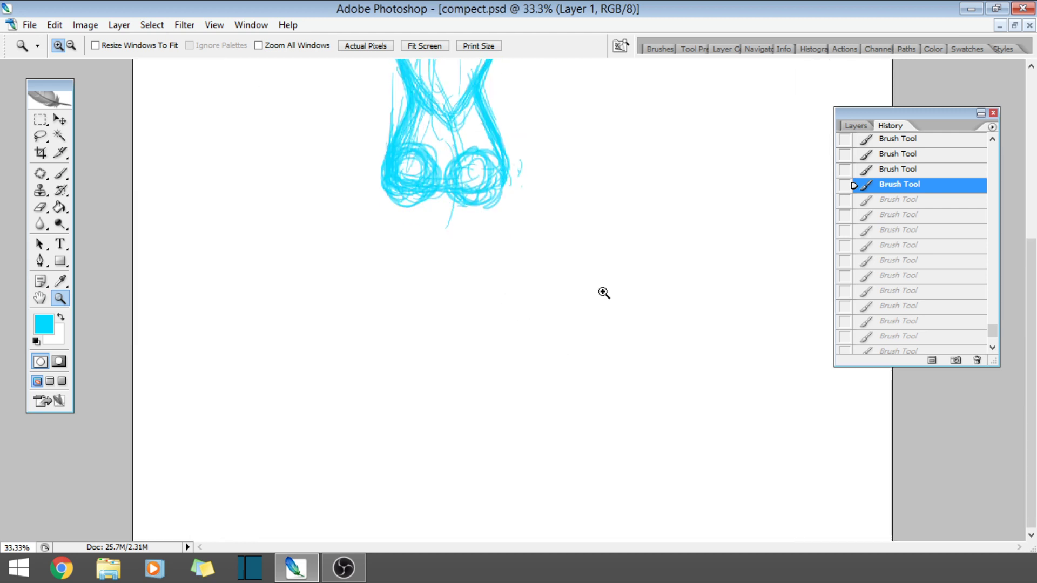
- Paint long vertical leg lines below the hips and diagonal shin strokes toward the feet
{"action": "left_click", "coordinate": [60, 173]}
{"action": "left_click_drag", "start_coordinate": [468, 207], "coordinate": [464, 388]}
{"action": "mouse_move", "coordinate": [482, 280]}
{"action": "left_mouse_down"}
{"action": "mouse_move", "coordinate": [482, 448]}
{"action": "mouse_move", "coordinate": [478, 308]}
{"action": "left_mouse_up"}
{"action": "mouse_move", "coordinate": [469, 207]}
{"action": "left_mouse_down"}
{"action": "mouse_move", "coordinate": [472, 478]}
{"action": "mouse_move", "coordinate": [456, 368]}
{"action": "left_mouse_up"}
{"action": "left_click_drag", "start_coordinate": [408, 208], "coordinate": [405, 302]}
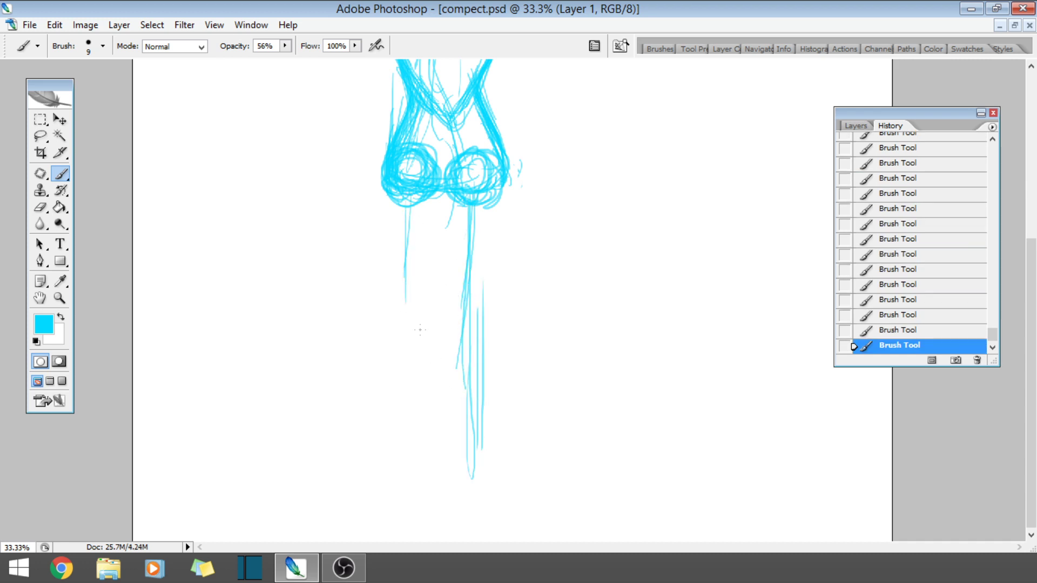
{"action": "left_click_drag", "start_coordinate": [400, 239], "coordinate": [434, 361]}
{"action": "left_click_drag", "start_coordinate": [403, 303], "coordinate": [485, 433]}
{"action": "left_click_drag", "start_coordinate": [437, 355], "coordinate": [495, 457]}
{"action": "left_click_drag", "start_coordinate": [427, 330], "coordinate": [503, 474]}
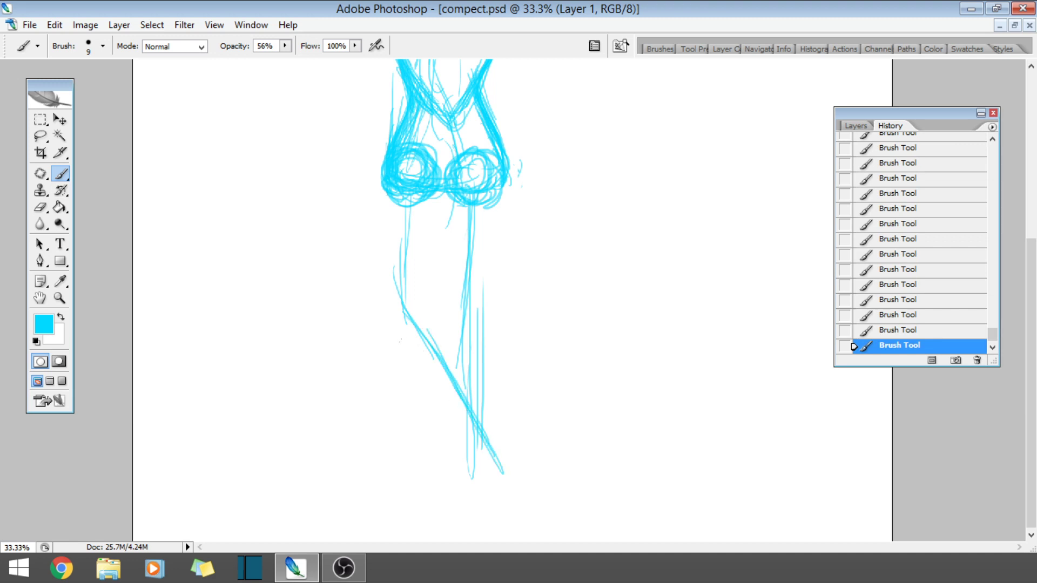
{"action": "left_click_drag", "start_coordinate": [407, 284], "coordinate": [421, 389]}
{"action": "mouse_move", "coordinate": [400, 355]}
{"action": "left_mouse_down"}
{"action": "mouse_move", "coordinate": [402, 239]}
{"action": "mouse_move", "coordinate": [404, 352]}
{"action": "left_mouse_up"}
{"action": "left_click_drag", "start_coordinate": [396, 205], "coordinate": [420, 362]}
{"action": "mouse_move", "coordinate": [395, 278]}
{"action": "left_mouse_down"}
{"action": "mouse_move", "coordinate": [413, 335]}
{"action": "mouse_move", "coordinate": [487, 431]}
{"action": "left_mouse_up"}
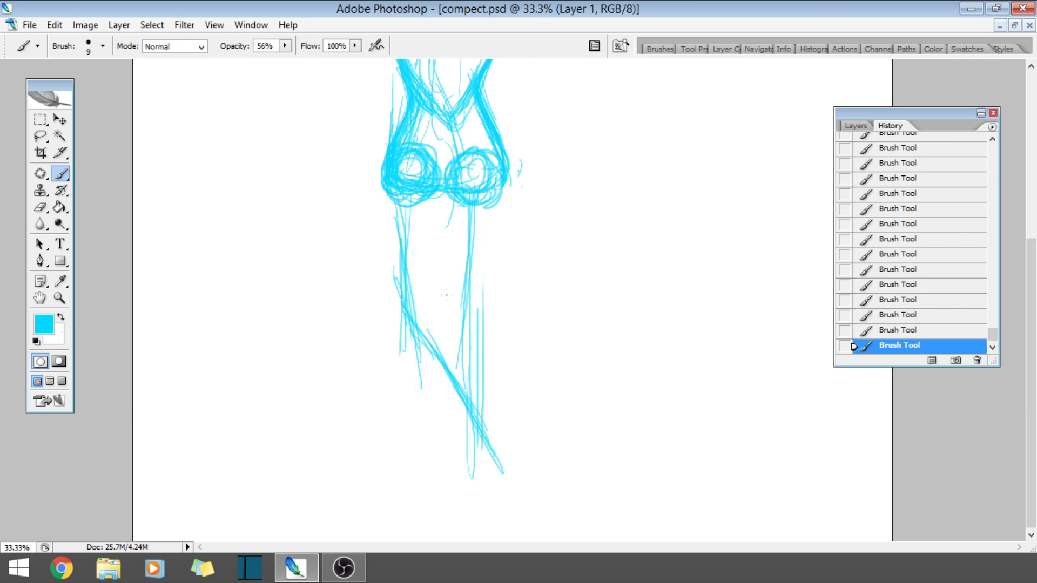
- Add vertical strokes for the right leg and build up the inner thigh lines between the legs
{"action": "left_click_drag", "start_coordinate": [473, 207], "coordinate": [458, 349]}
{"action": "left_click_drag", "start_coordinate": [470, 240], "coordinate": [459, 423]}
{"action": "left_click_drag", "start_coordinate": [461, 348], "coordinate": [455, 472]}
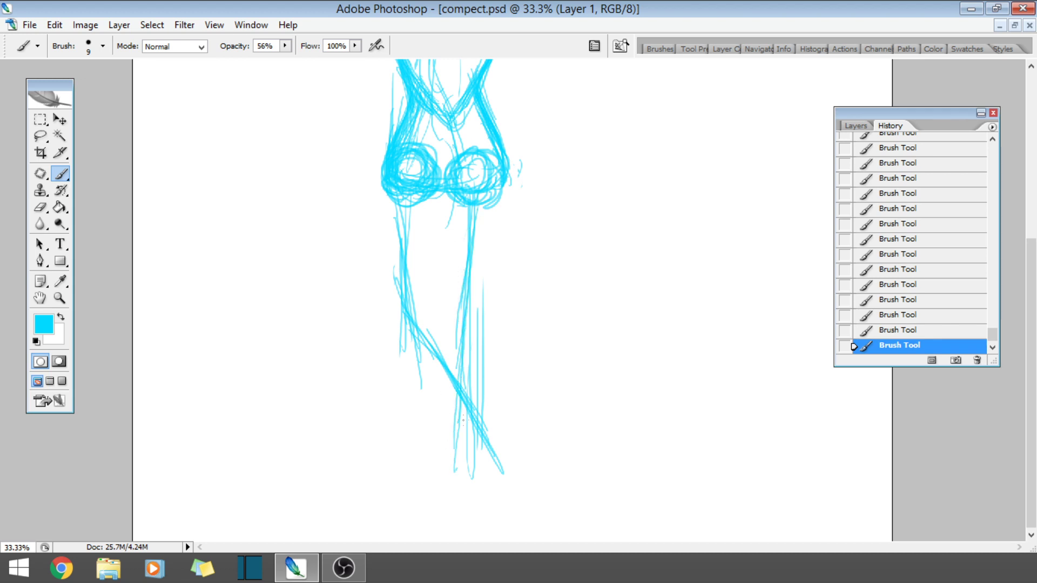
{"action": "left_click_drag", "start_coordinate": [468, 293], "coordinate": [459, 467]}
{"action": "left_click_drag", "start_coordinate": [455, 200], "coordinate": [445, 255]}
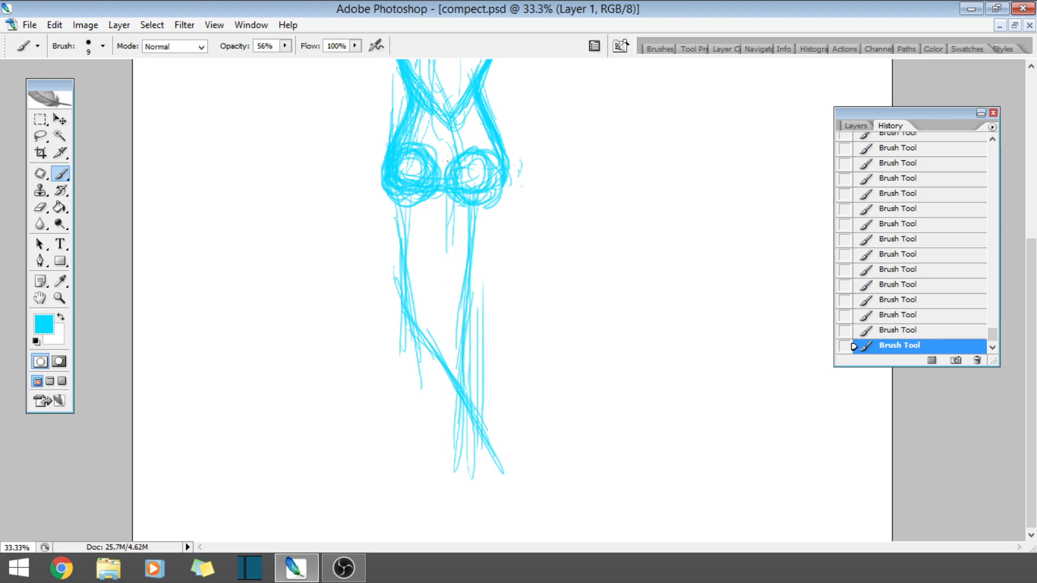
{"action": "left_click_drag", "start_coordinate": [449, 167], "coordinate": [446, 269]}
{"action": "left_click_drag", "start_coordinate": [449, 190], "coordinate": [455, 288]}
{"action": "left_click_drag", "start_coordinate": [448, 192], "coordinate": [444, 271]}
{"action": "left_click_drag", "start_coordinate": [443, 209], "coordinate": [441, 262]}
{"action": "left_click_drag", "start_coordinate": [443, 191], "coordinate": [454, 305]}
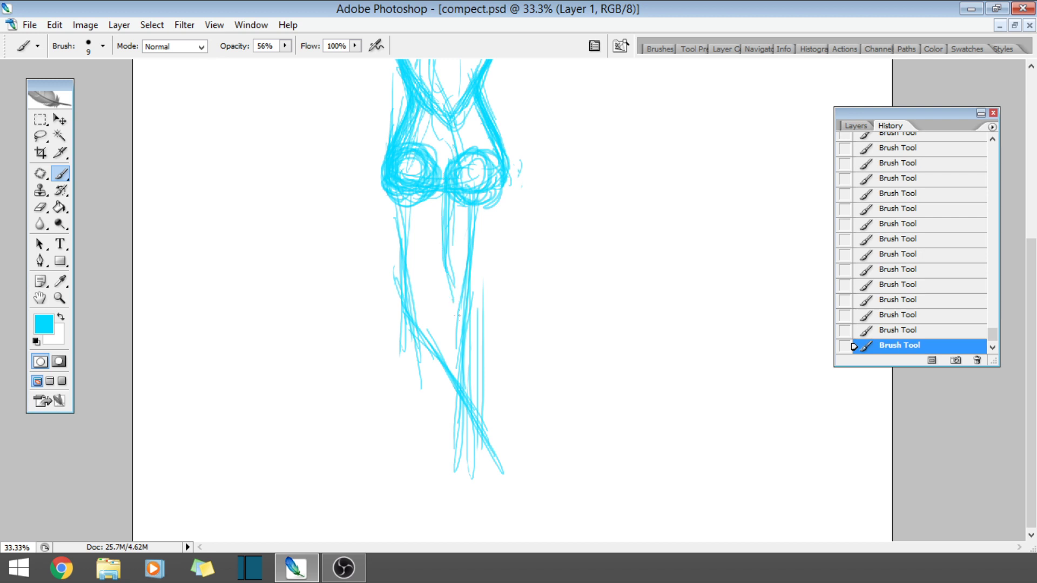
{"action": "left_click_drag", "start_coordinate": [441, 236], "coordinate": [459, 317]}
{"action": "left_click_drag", "start_coordinate": [442, 191], "coordinate": [448, 300]}
{"action": "left_click_drag", "start_coordinate": [445, 284], "coordinate": [461, 311]}
{"action": "left_click_drag", "start_coordinate": [439, 198], "coordinate": [463, 311]}
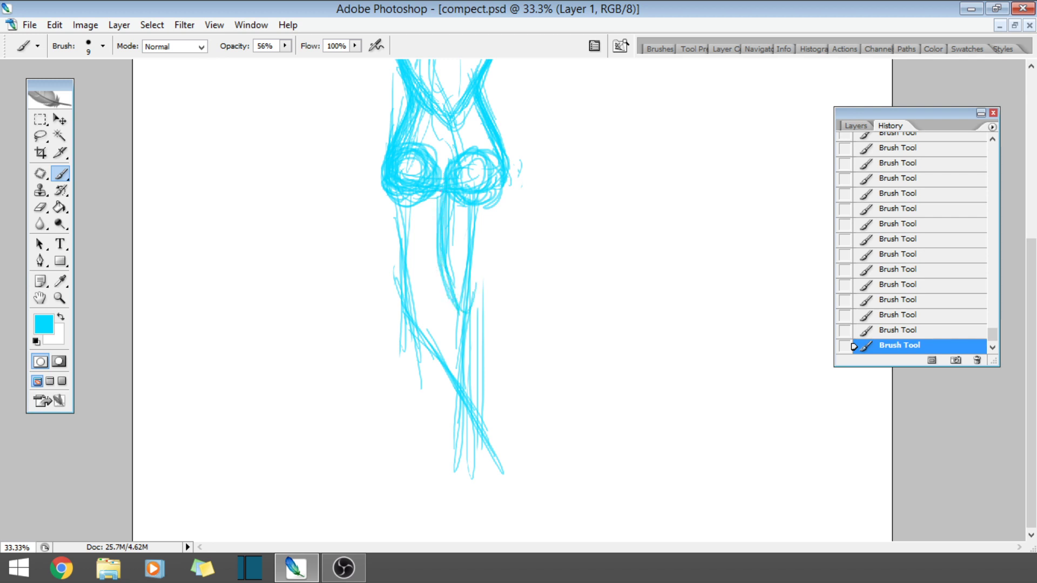
{"action": "mouse_move", "coordinate": [439, 189]}
{"action": "left_mouse_down"}
{"action": "mouse_move", "coordinate": [435, 275]}
{"action": "mouse_move", "coordinate": [450, 267]}
{"action": "mouse_move", "coordinate": [470, 324]}
{"action": "left_mouse_up"}
{"action": "left_click_drag", "start_coordinate": [466, 287], "coordinate": [480, 317]}
- Shape the right and left thighs' outer edges, then undo the last stroke
{"action": "left_click_drag", "start_coordinate": [493, 234], "coordinate": [468, 303]}
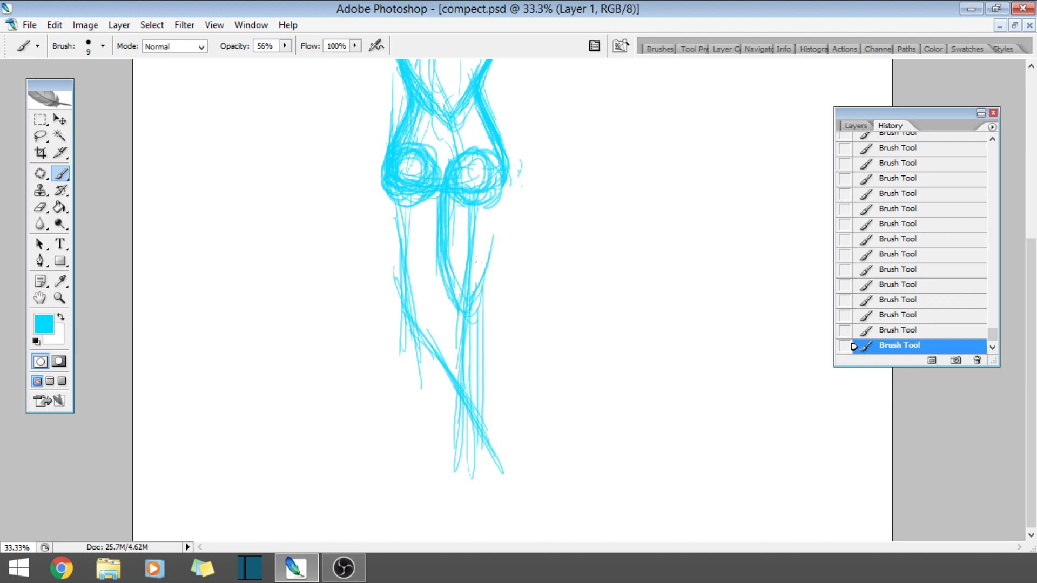
{"action": "left_click_drag", "start_coordinate": [489, 231], "coordinate": [468, 298]}
{"action": "left_click_drag", "start_coordinate": [496, 199], "coordinate": [474, 300]}
{"action": "mouse_move", "coordinate": [508, 178]}
{"action": "left_mouse_down"}
{"action": "mouse_move", "coordinate": [491, 253]}
{"action": "mouse_move", "coordinate": [493, 242]}
{"action": "left_mouse_up"}
{"action": "mouse_move", "coordinate": [504, 188]}
{"action": "left_mouse_down"}
{"action": "mouse_move", "coordinate": [487, 257]}
{"action": "mouse_move", "coordinate": [493, 249]}
{"action": "left_mouse_up"}
{"action": "mouse_move", "coordinate": [493, 155]}
{"action": "left_mouse_down"}
{"action": "mouse_move", "coordinate": [496, 218]}
{"action": "mouse_move", "coordinate": [450, 268]}
{"action": "mouse_move", "coordinate": [449, 312]}
{"action": "mouse_move", "coordinate": [441, 164]}
{"action": "mouse_move", "coordinate": [439, 244]}
{"action": "left_mouse_up"}
{"action": "left_click_drag", "start_coordinate": [449, 263], "coordinate": [454, 313]}
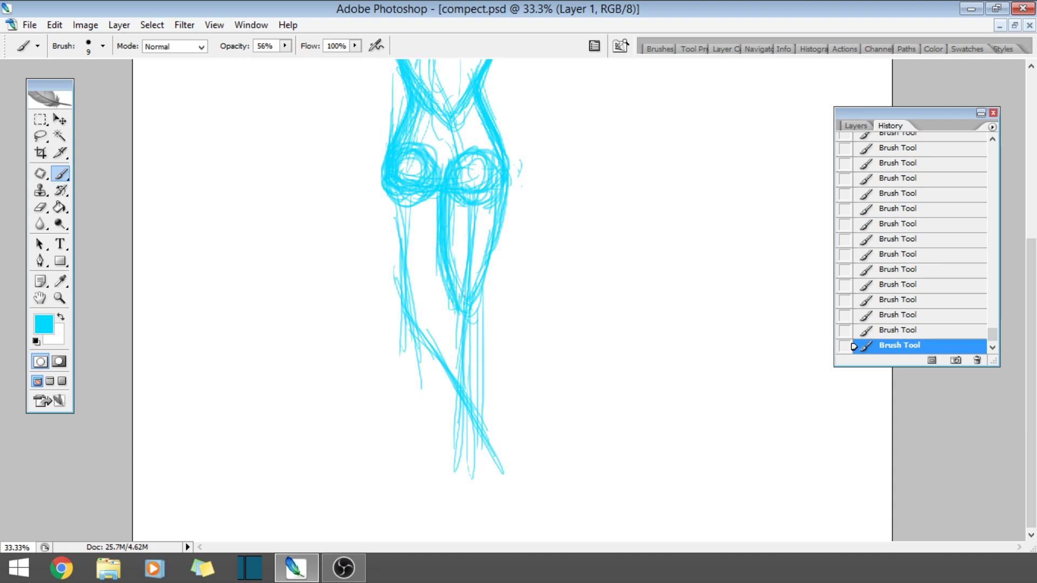
{"action": "left_click_drag", "start_coordinate": [387, 192], "coordinate": [390, 254]}
{"action": "left_click_drag", "start_coordinate": [381, 178], "coordinate": [389, 257]}
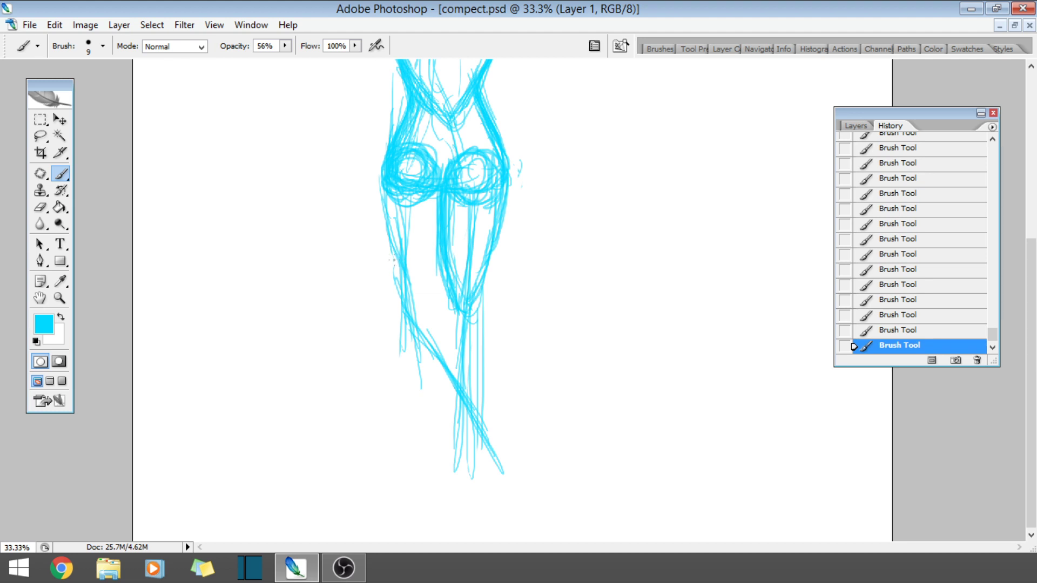
{"action": "left_click", "coordinate": [885, 269]}
- Undo one more stroke and redraw the inner vertical leg lines down the centre
{"action": "left_click", "coordinate": [865, 257]}
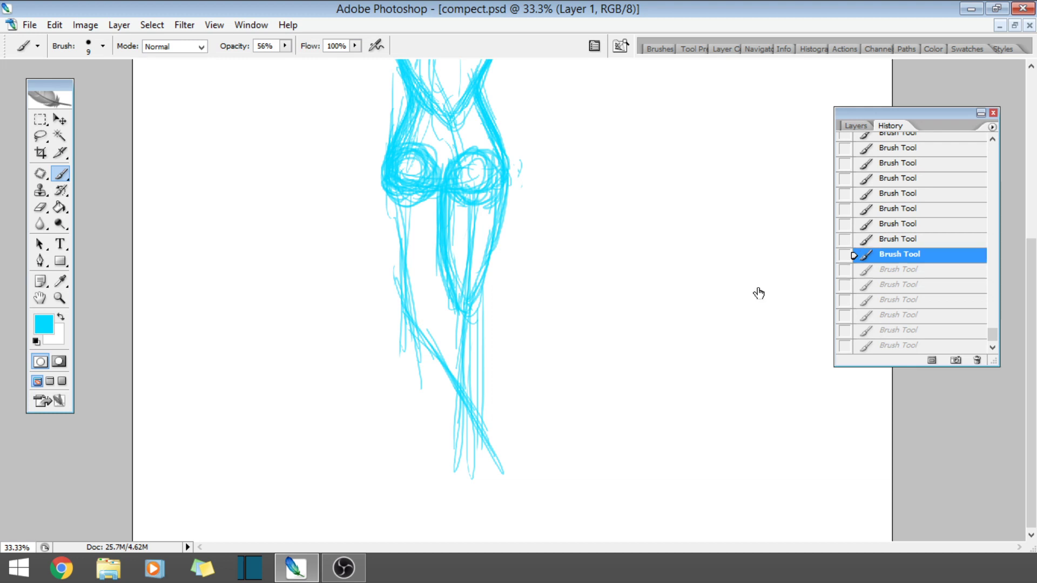
{"action": "left_click_drag", "start_coordinate": [446, 274], "coordinate": [447, 362]}
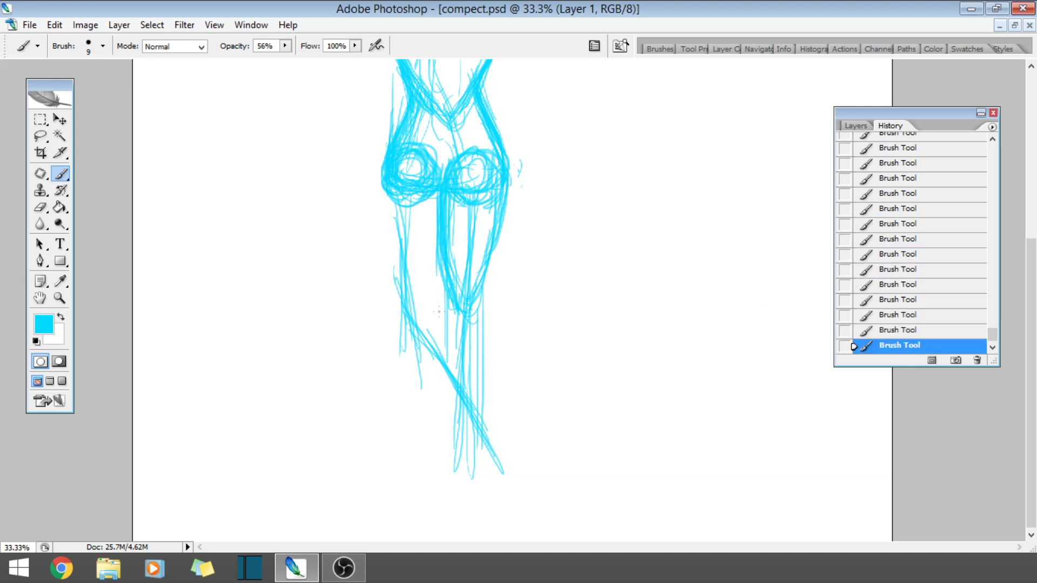
{"action": "left_click_drag", "start_coordinate": [447, 296], "coordinate": [447, 361]}
{"action": "left_click_drag", "start_coordinate": [446, 327], "coordinate": [453, 407]}
{"action": "left_click_drag", "start_coordinate": [449, 298], "coordinate": [447, 432]}
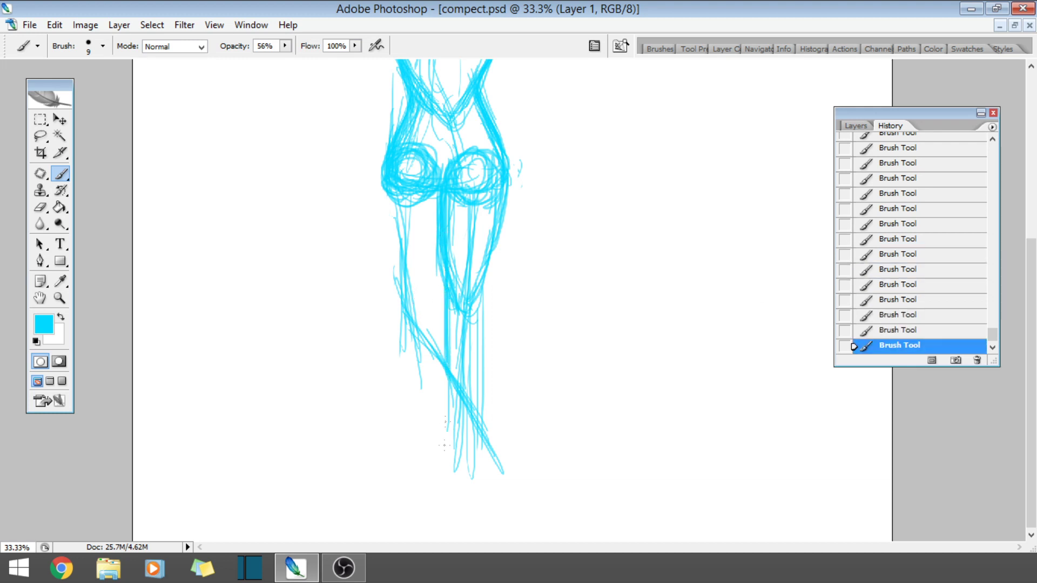
{"action": "left_click_drag", "start_coordinate": [452, 350], "coordinate": [449, 480]}
{"action": "left_click_drag", "start_coordinate": [448, 377], "coordinate": [442, 444]}
{"action": "left_click_drag", "start_coordinate": [446, 285], "coordinate": [444, 444]}
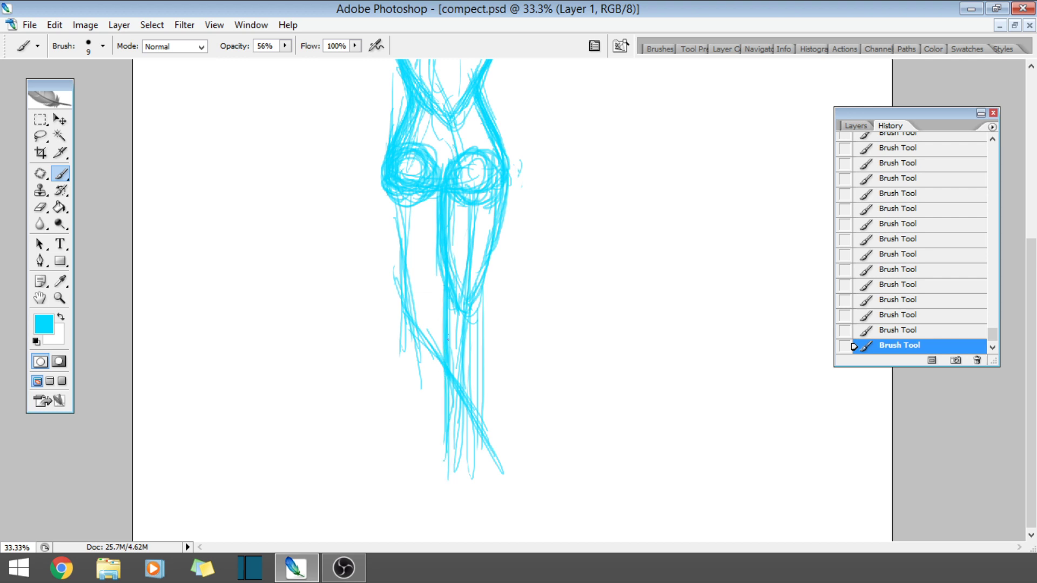
{"action": "left_click_drag", "start_coordinate": [445, 262], "coordinate": [444, 409]}
- Sketch the right knee circle, the lower leg, and its right outline extending upward
{"action": "left_click_drag", "start_coordinate": [469, 281], "coordinate": [466, 324]}
{"action": "left_click_drag", "start_coordinate": [453, 452], "coordinate": [445, 470]}
{"action": "left_click_drag", "start_coordinate": [472, 422], "coordinate": [449, 467]}
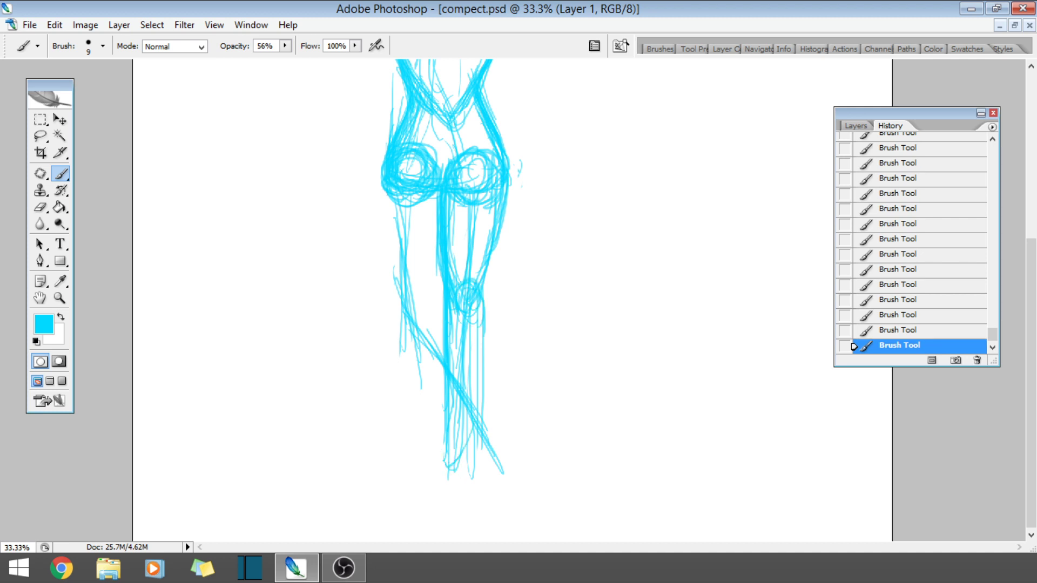
{"action": "left_click_drag", "start_coordinate": [478, 383], "coordinate": [452, 461]}
{"action": "mouse_move", "coordinate": [478, 358]}
{"action": "left_mouse_down"}
{"action": "mouse_move", "coordinate": [463, 443]}
{"action": "mouse_move", "coordinate": [481, 413]}
{"action": "left_mouse_up"}
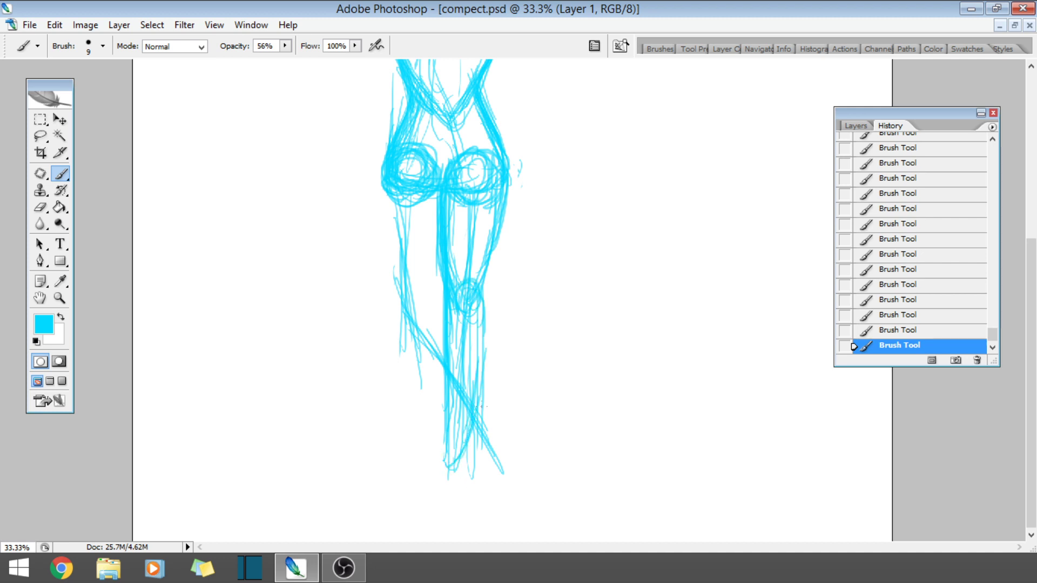
{"action": "mouse_move", "coordinate": [487, 294]}
{"action": "left_mouse_down"}
{"action": "mouse_move", "coordinate": [475, 423]}
{"action": "mouse_move", "coordinate": [485, 290]}
{"action": "left_mouse_up"}
{"action": "left_click_drag", "start_coordinate": [491, 329], "coordinate": [486, 255]}
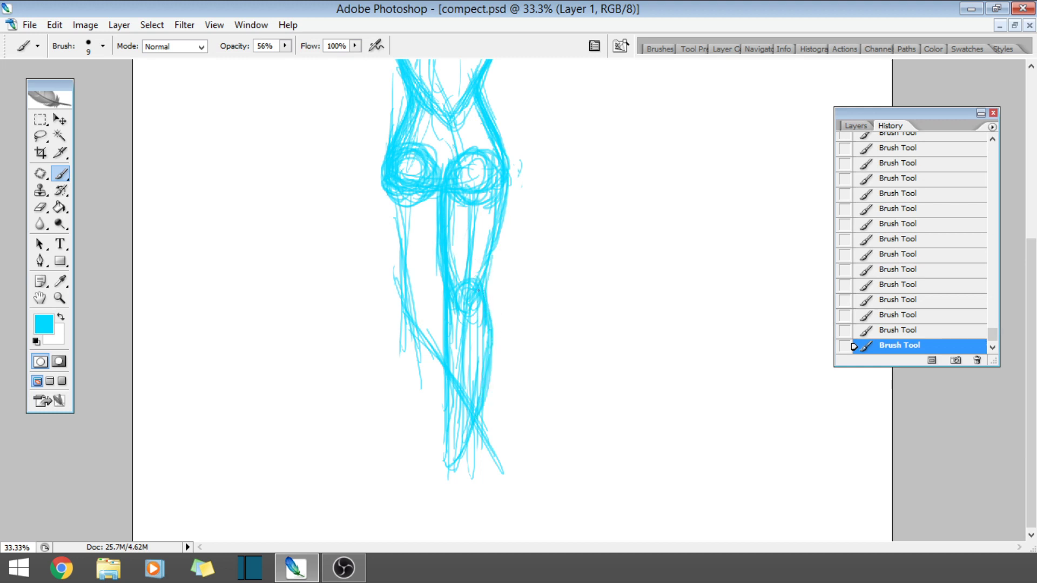
{"action": "left_click_drag", "start_coordinate": [486, 292], "coordinate": [499, 202]}
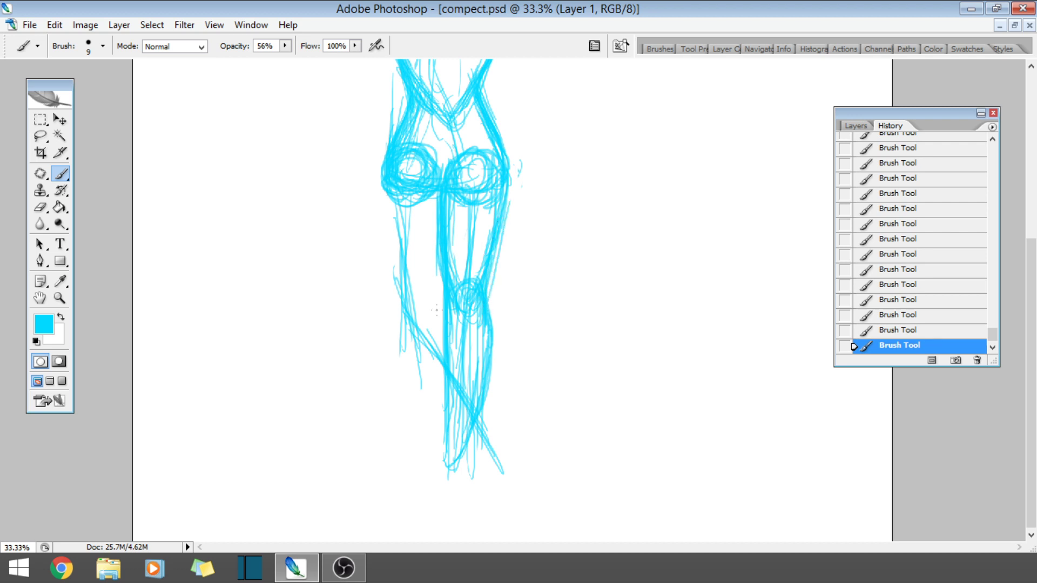
- Reinforce the leg's centre and inner edges and draw a round foot at its bottom
{"action": "left_click_drag", "start_coordinate": [436, 310], "coordinate": [433, 193]}
{"action": "left_click_drag", "start_coordinate": [452, 329], "coordinate": [452, 304]}
{"action": "left_click_drag", "start_coordinate": [434, 247], "coordinate": [441, 338]}
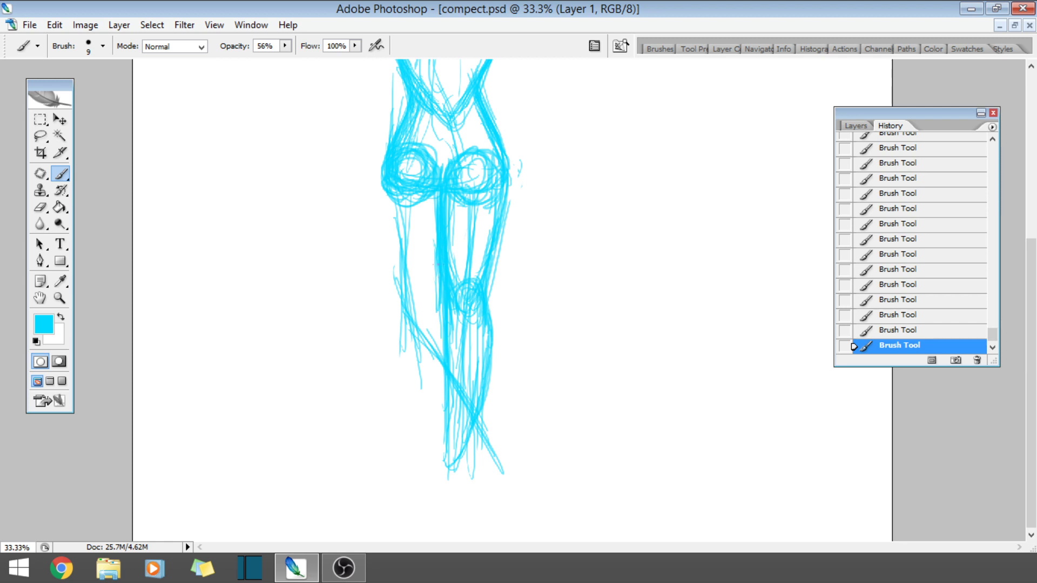
{"action": "left_click_drag", "start_coordinate": [438, 270], "coordinate": [442, 355]}
{"action": "mouse_move", "coordinate": [446, 454]}
{"action": "left_mouse_down"}
{"action": "mouse_move", "coordinate": [461, 476]}
{"action": "mouse_move", "coordinate": [442, 483]}
{"action": "mouse_move", "coordinate": [453, 461]}
{"action": "mouse_move", "coordinate": [441, 467]}
{"action": "mouse_move", "coordinate": [467, 472]}
{"action": "mouse_move", "coordinate": [460, 485]}
{"action": "mouse_move", "coordinate": [443, 439]}
{"action": "mouse_move", "coordinate": [471, 430]}
{"action": "mouse_move", "coordinate": [465, 464]}
{"action": "mouse_move", "coordinate": [474, 463]}
{"action": "mouse_move", "coordinate": [450, 486]}
{"action": "left_mouse_up"}
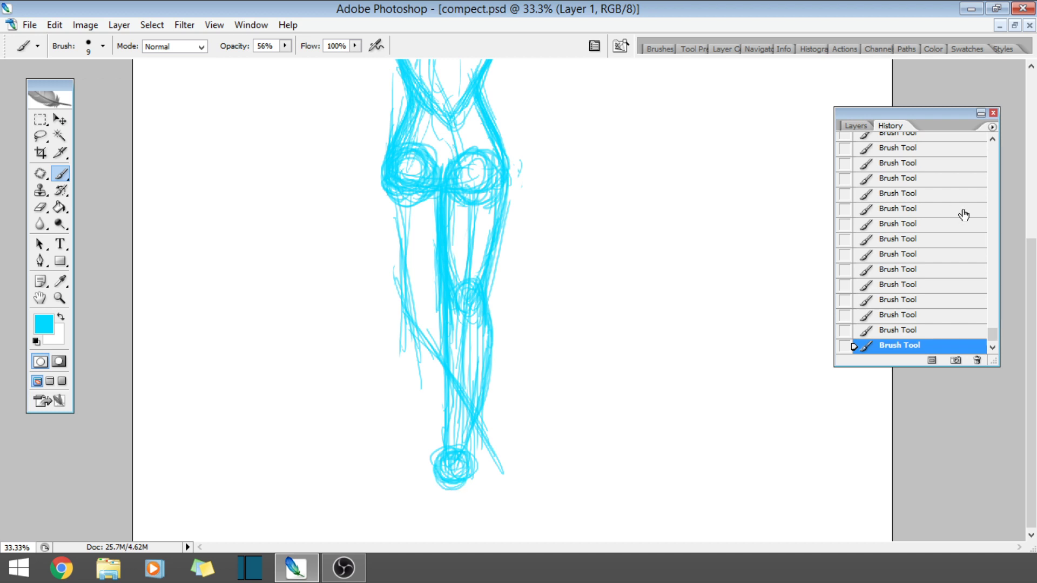
{"action": "mouse_move", "coordinate": [1030, 302]}
{"action": "left_mouse_down"}
{"action": "mouse_move", "coordinate": [1034, 254]}
{"action": "mouse_move", "coordinate": [1030, 275]}
{"action": "left_mouse_up"}
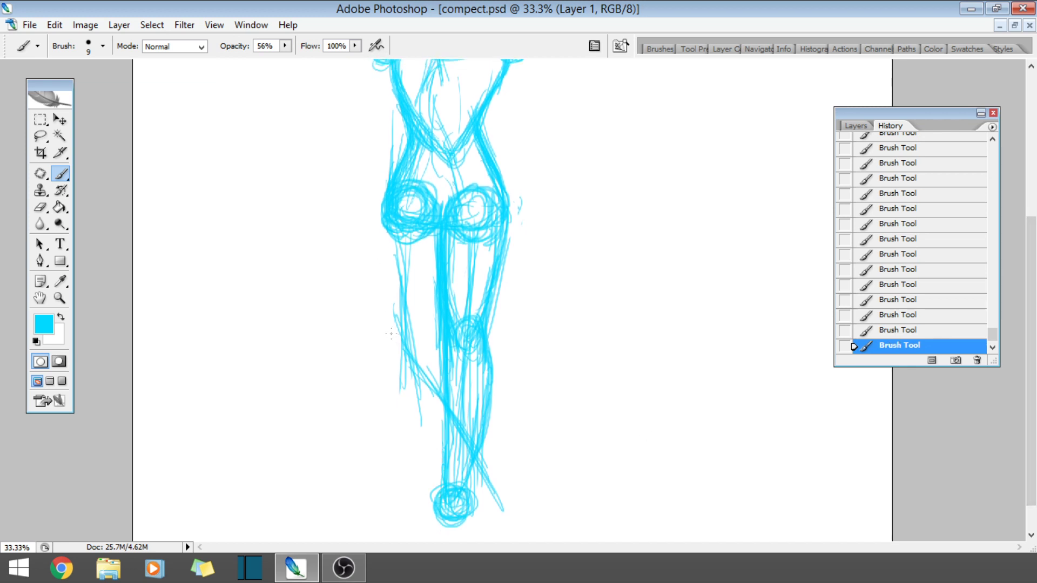
- Sketch the second leg's outer edge with strokes along the lower left leg
{"action": "mouse_move", "coordinate": [428, 487]}
{"action": "left_mouse_down"}
{"action": "mouse_move", "coordinate": [418, 444]}
{"action": "mouse_move", "coordinate": [374, 373]}
{"action": "left_mouse_up"}
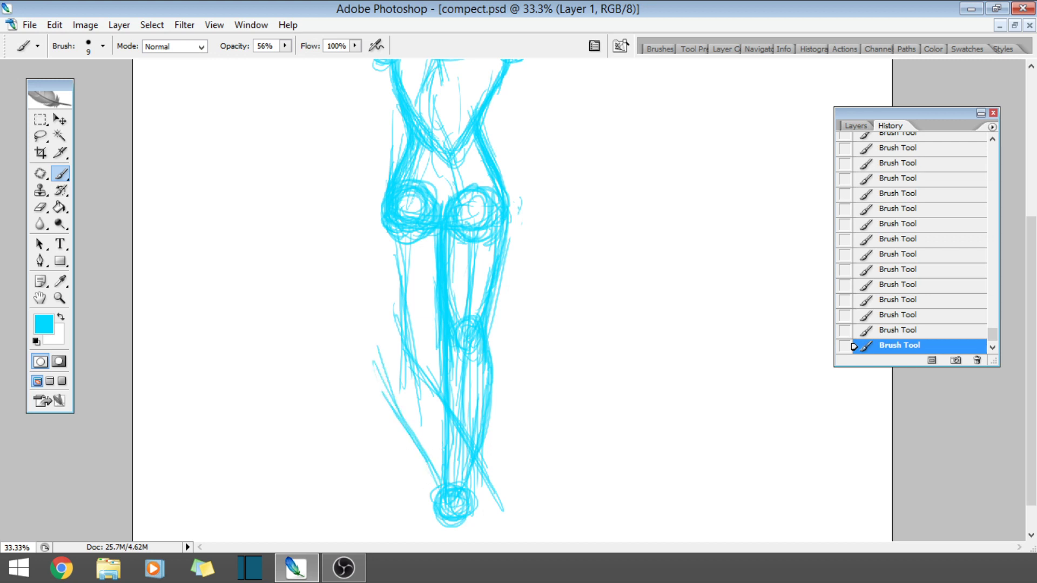
{"action": "left_click_drag", "start_coordinate": [431, 460], "coordinate": [365, 346]}
{"action": "left_click_drag", "start_coordinate": [426, 428], "coordinate": [387, 360]}
{"action": "left_click_drag", "start_coordinate": [442, 458], "coordinate": [424, 427]}
{"action": "left_click_drag", "start_coordinate": [418, 421], "coordinate": [384, 366]}
{"action": "left_click_drag", "start_coordinate": [383, 303], "coordinate": [381, 227]}
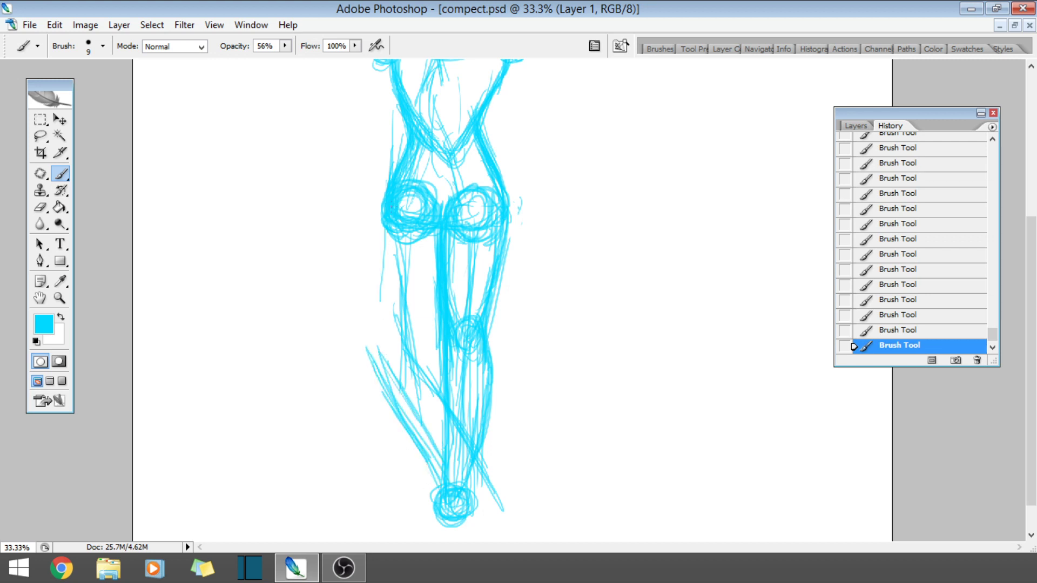
- Draw and darken the left thigh's outer edge, adding curves and inner thigh lines
{"action": "left_click_drag", "start_coordinate": [384, 353], "coordinate": [380, 208]}
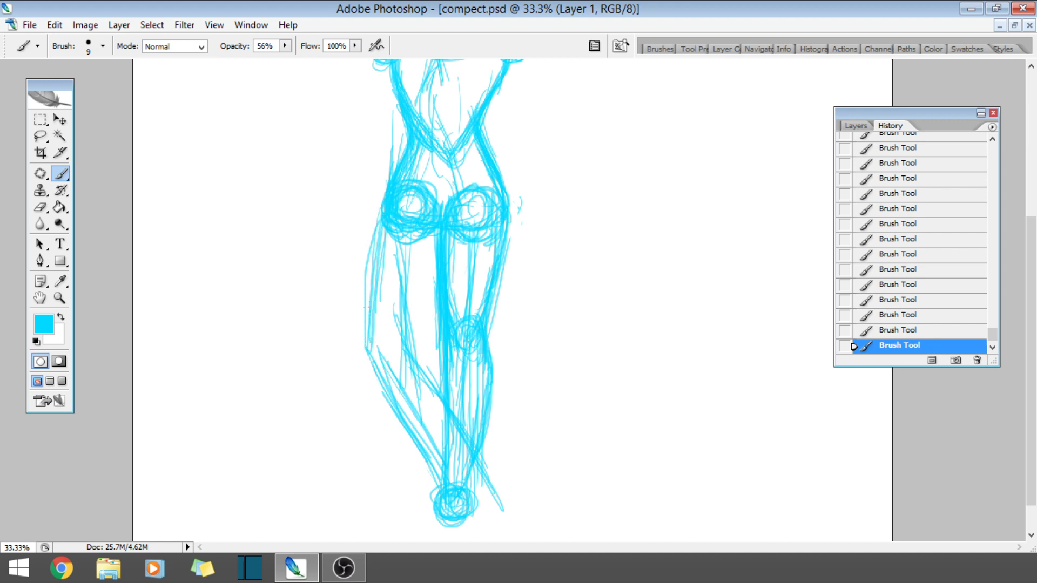
{"action": "left_click_drag", "start_coordinate": [365, 326], "coordinate": [378, 194]}
{"action": "left_click_drag", "start_coordinate": [372, 308], "coordinate": [384, 222]}
{"action": "left_click_drag", "start_coordinate": [374, 330], "coordinate": [380, 266]}
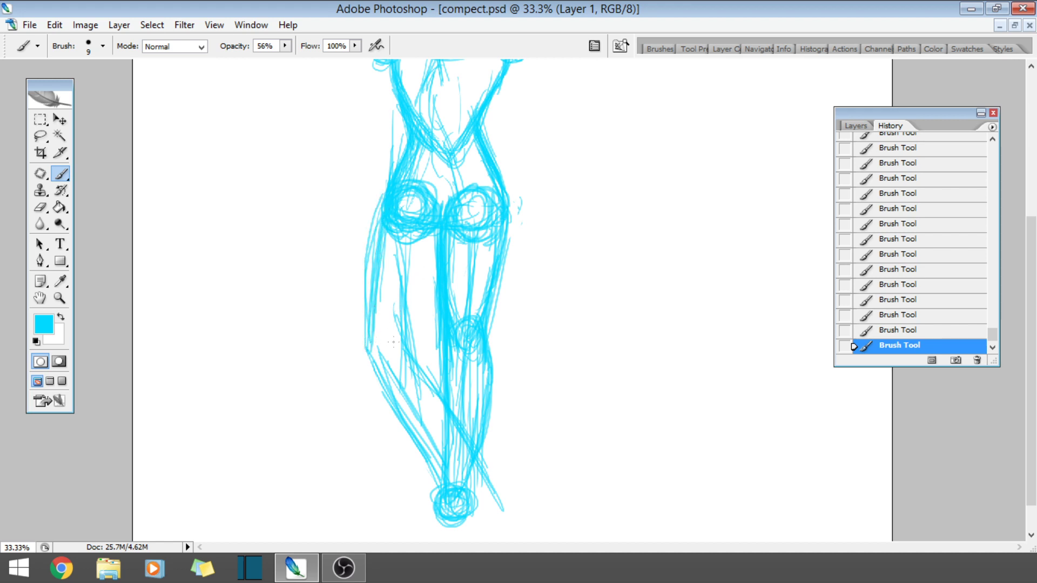
{"action": "left_click_drag", "start_coordinate": [378, 346], "coordinate": [405, 313]}
{"action": "left_click_drag", "start_coordinate": [408, 310], "coordinate": [426, 268]}
{"action": "left_click_drag", "start_coordinate": [392, 341], "coordinate": [432, 237]}
{"action": "left_click_drag", "start_coordinate": [412, 315], "coordinate": [435, 229]}
{"action": "left_click_drag", "start_coordinate": [426, 289], "coordinate": [435, 249]}
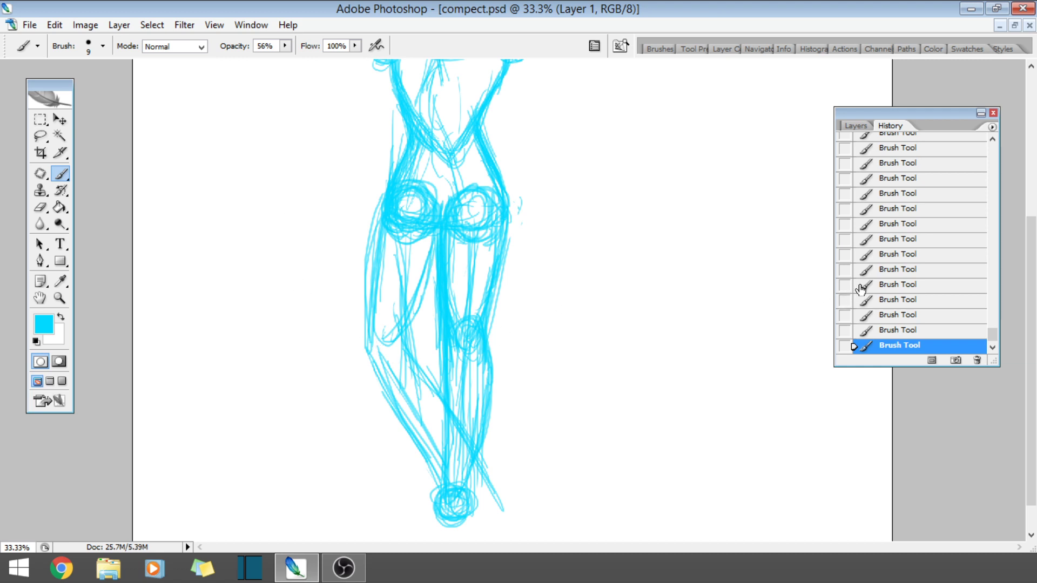
- Draw the left knee and the shin down to the foot
{"action": "mouse_move", "coordinate": [378, 327]}
{"action": "left_mouse_down"}
{"action": "mouse_move", "coordinate": [370, 367]}
{"action": "mouse_move", "coordinate": [412, 425]}
{"action": "mouse_move", "coordinate": [393, 394]}
{"action": "left_mouse_up"}
{"action": "left_click_drag", "start_coordinate": [374, 344], "coordinate": [421, 428]}
{"action": "mouse_move", "coordinate": [373, 324]}
{"action": "left_mouse_down"}
{"action": "mouse_move", "coordinate": [377, 361]}
{"action": "mouse_move", "coordinate": [426, 371]}
{"action": "left_mouse_up"}
{"action": "mouse_move", "coordinate": [408, 330]}
{"action": "left_mouse_down"}
{"action": "mouse_move", "coordinate": [442, 391]}
{"action": "mouse_move", "coordinate": [436, 381]}
{"action": "left_mouse_up"}
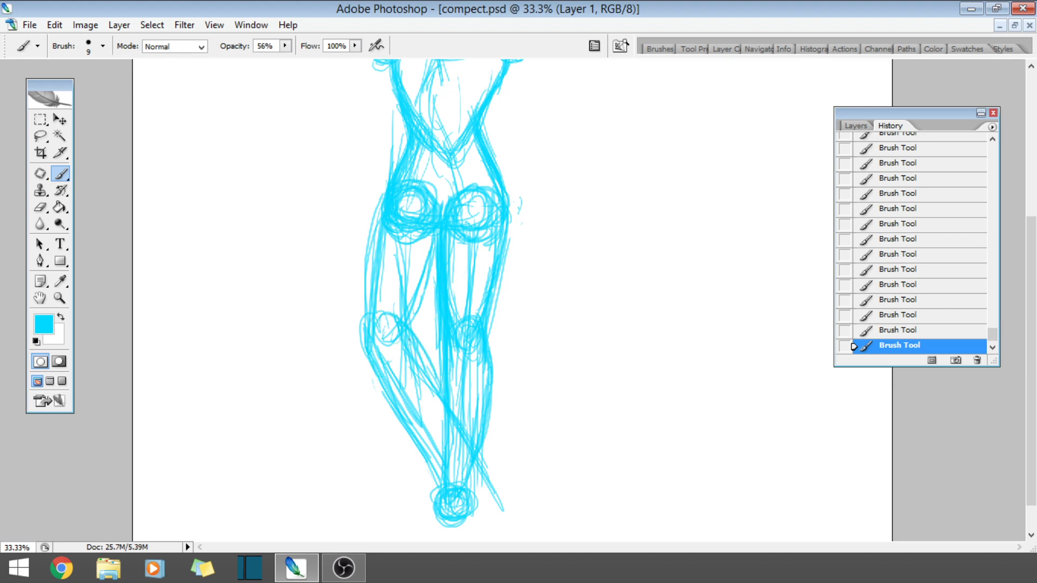
{"action": "left_click_drag", "start_coordinate": [409, 327], "coordinate": [443, 418]}
{"action": "left_click_drag", "start_coordinate": [410, 343], "coordinate": [440, 465]}
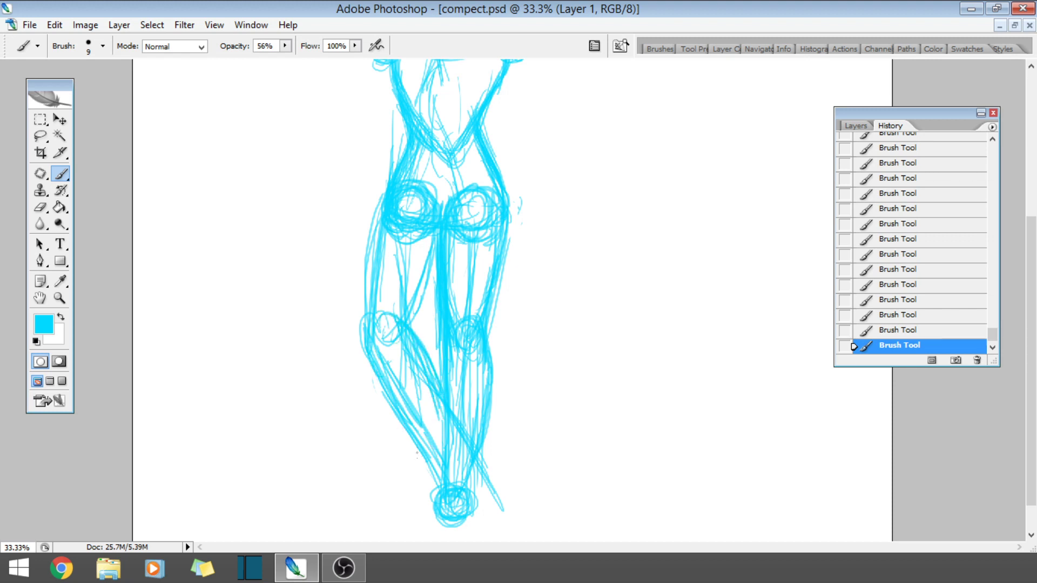
{"action": "left_click_drag", "start_coordinate": [390, 406], "coordinate": [439, 486]}
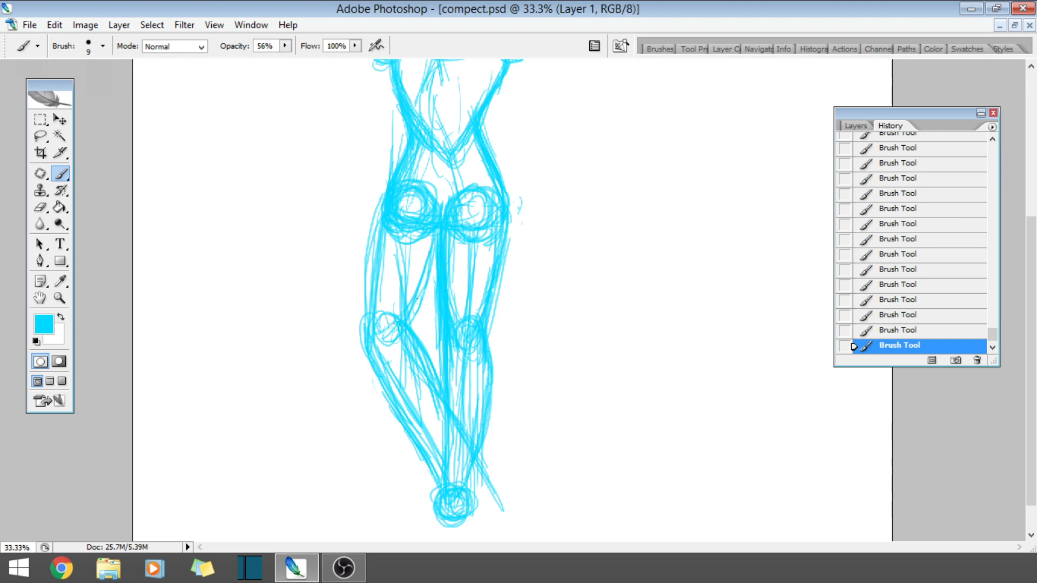
- Darken the inner thigh line and strengthen the outer left thigh edge
{"action": "mouse_move", "coordinate": [437, 261]}
{"action": "left_mouse_down"}
{"action": "mouse_move", "coordinate": [407, 323]}
{"action": "mouse_move", "coordinate": [424, 299]}
{"action": "mouse_move", "coordinate": [359, 358]}
{"action": "left_mouse_up"}
{"action": "left_click_drag", "start_coordinate": [372, 242], "coordinate": [363, 323]}
{"action": "left_click_drag", "start_coordinate": [378, 234], "coordinate": [367, 313]}
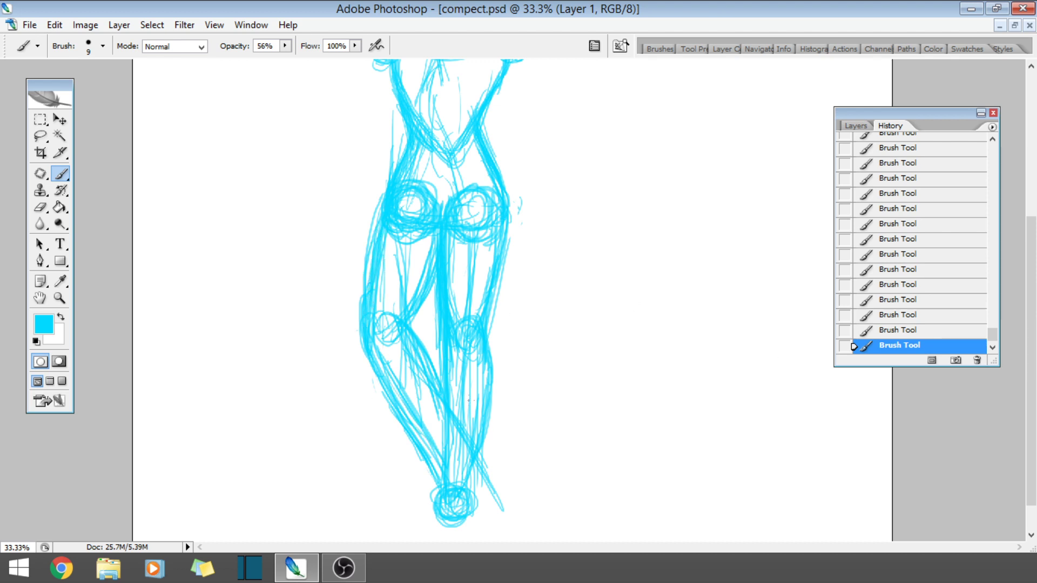
{"action": "mouse_move", "coordinate": [1034, 252]}
{"action": "left_mouse_down"}
{"action": "mouse_move", "coordinate": [1035, 179]}
{"action": "mouse_move", "coordinate": [1035, 272]}
{"action": "mouse_move", "coordinate": [1034, 262]}
{"action": "left_mouse_up"}
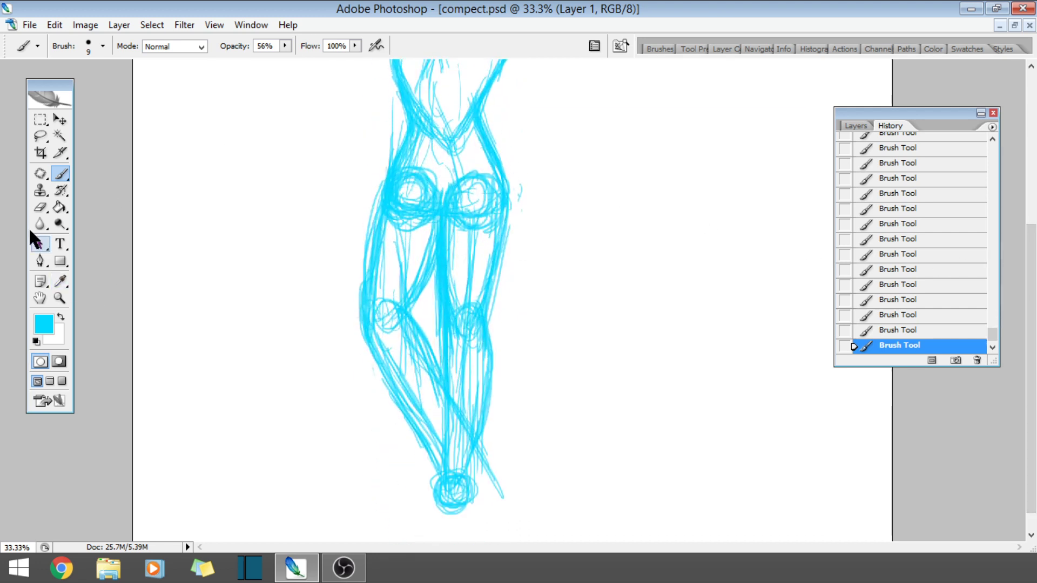
- Set the Eraser's Master Diameter to 78 px and erase the legs
{"action": "left_click", "coordinate": [45, 205]}
{"action": "left_click", "coordinate": [103, 46]}
{"action": "left_click_drag", "start_coordinate": [104, 87], "coordinate": [79, 87]}
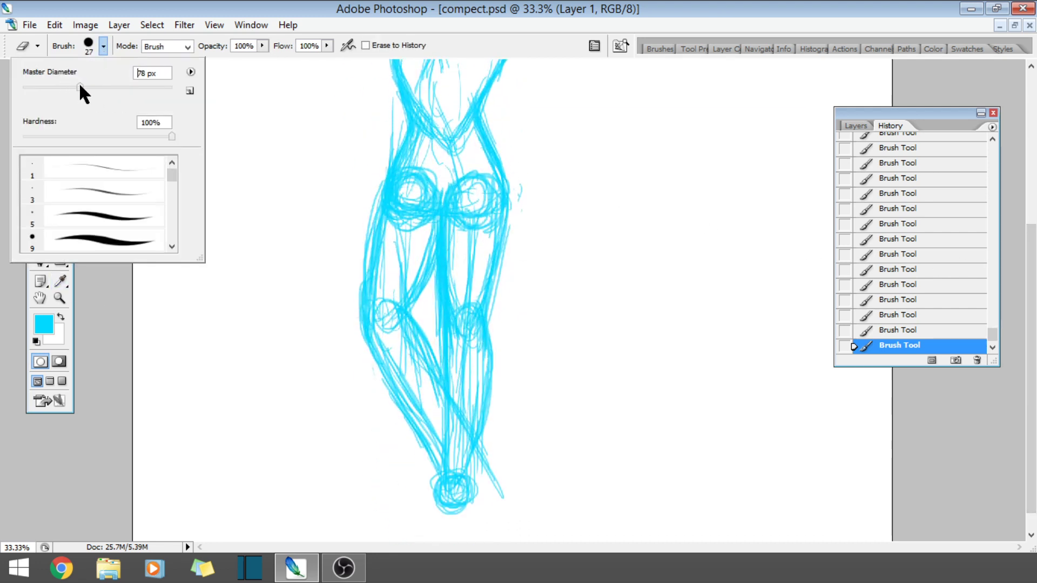
{"action": "mouse_move", "coordinate": [397, 291]}
{"action": "left_mouse_down"}
{"action": "mouse_move", "coordinate": [394, 313]}
{"action": "mouse_move", "coordinate": [338, 364]}
{"action": "mouse_move", "coordinate": [416, 380]}
{"action": "mouse_move", "coordinate": [423, 350]}
{"action": "mouse_move", "coordinate": [453, 502]}
{"action": "mouse_move", "coordinate": [361, 384]}
{"action": "mouse_move", "coordinate": [345, 247]}
{"action": "mouse_move", "coordinate": [381, 270]}
{"action": "mouse_move", "coordinate": [430, 271]}
{"action": "mouse_move", "coordinate": [313, 264]}
{"action": "mouse_move", "coordinate": [372, 269]}
{"action": "mouse_move", "coordinate": [513, 359]}
{"action": "mouse_move", "coordinate": [468, 342]}
{"action": "mouse_move", "coordinate": [426, 417]}
{"action": "mouse_move", "coordinate": [510, 468]}
{"action": "mouse_move", "coordinate": [359, 283]}
{"action": "mouse_move", "coordinate": [416, 239]}
{"action": "mouse_move", "coordinate": [529, 222]}
{"action": "mouse_move", "coordinate": [376, 255]}
{"action": "mouse_move", "coordinate": [377, 238]}
{"action": "left_mouse_up"}
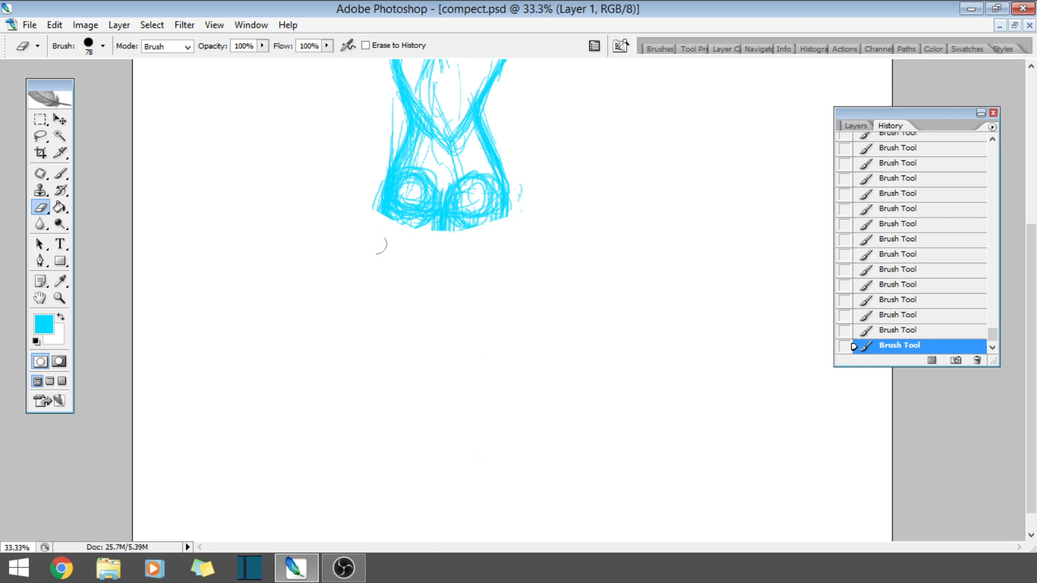
- Redraw the hips as scribbled loops with an outer arc and a rounded right hip
{"action": "left_click", "coordinate": [61, 173]}
{"action": "left_click_drag", "start_coordinate": [384, 187], "coordinate": [379, 212]}
{"action": "mouse_move", "coordinate": [384, 186]}
{"action": "left_mouse_down"}
{"action": "mouse_move", "coordinate": [373, 209]}
{"action": "mouse_move", "coordinate": [410, 224]}
{"action": "left_mouse_up"}
{"action": "mouse_move", "coordinate": [373, 210]}
{"action": "left_mouse_down"}
{"action": "mouse_move", "coordinate": [402, 233]}
{"action": "mouse_move", "coordinate": [415, 224]}
{"action": "left_mouse_up"}
{"action": "left_click_drag", "start_coordinate": [374, 212], "coordinate": [417, 229]}
{"action": "left_click_drag", "start_coordinate": [375, 214], "coordinate": [419, 231]}
{"action": "left_click_drag", "start_coordinate": [381, 184], "coordinate": [375, 211]}
{"action": "mouse_move", "coordinate": [380, 183]}
{"action": "left_mouse_down"}
{"action": "mouse_move", "coordinate": [372, 224]}
{"action": "mouse_move", "coordinate": [432, 233]}
{"action": "mouse_move", "coordinate": [467, 223]}
{"action": "mouse_move", "coordinate": [489, 240]}
{"action": "mouse_move", "coordinate": [501, 223]}
{"action": "left_mouse_up"}
{"action": "left_click_drag", "start_coordinate": [505, 209], "coordinate": [491, 245]}
{"action": "scroll", "coordinate": [1024, 244], "scroll_direction": "up", "scroll_amount": 5}
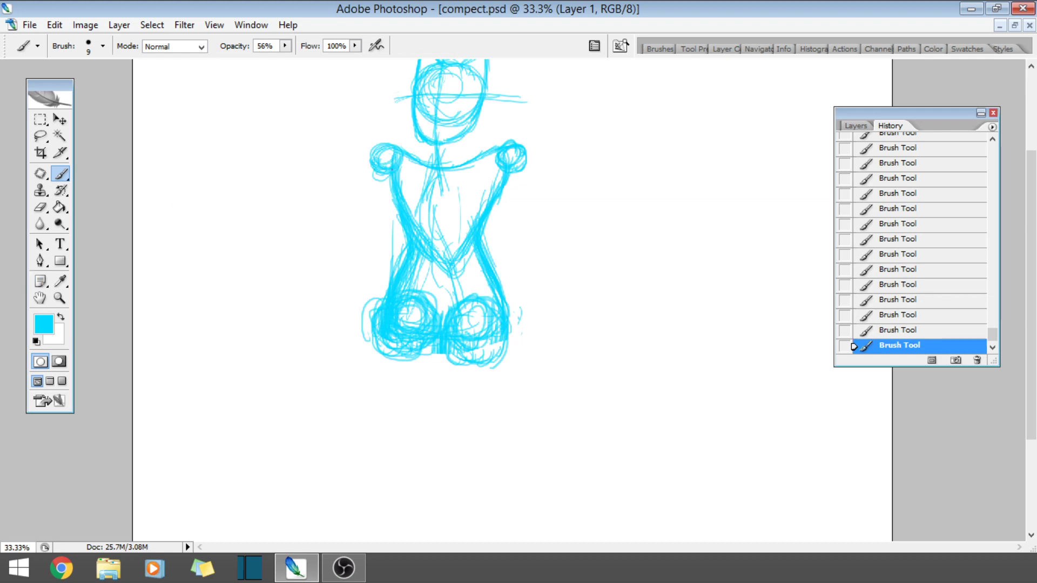
- Circle the left and right shoulder joints on the torso
{"action": "left_click_drag", "start_coordinate": [402, 180], "coordinate": [367, 154]}
{"action": "mouse_move", "coordinate": [505, 184]}
{"action": "left_mouse_down"}
{"action": "mouse_move", "coordinate": [527, 172]}
{"action": "mouse_move", "coordinate": [529, 158]}
{"action": "mouse_move", "coordinate": [495, 155]}
{"action": "mouse_move", "coordinate": [483, 178]}
{"action": "mouse_move", "coordinate": [526, 141]}
{"action": "left_mouse_up"}
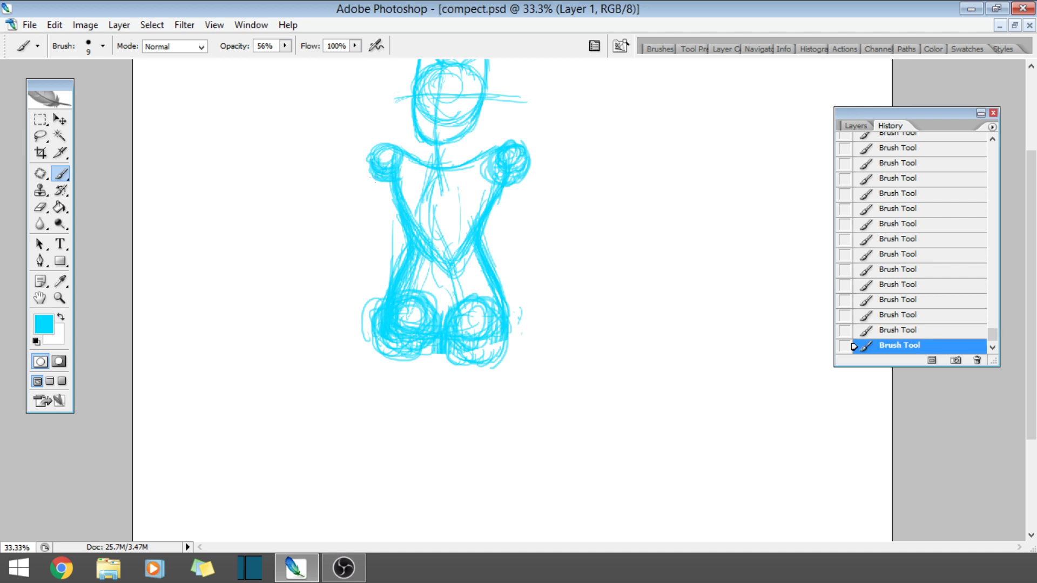
{"action": "mouse_move", "coordinate": [1027, 185]}
{"action": "left_mouse_down"}
{"action": "mouse_move", "coordinate": [1013, 278]}
{"action": "mouse_move", "coordinate": [1008, 266]}
{"action": "left_mouse_up"}
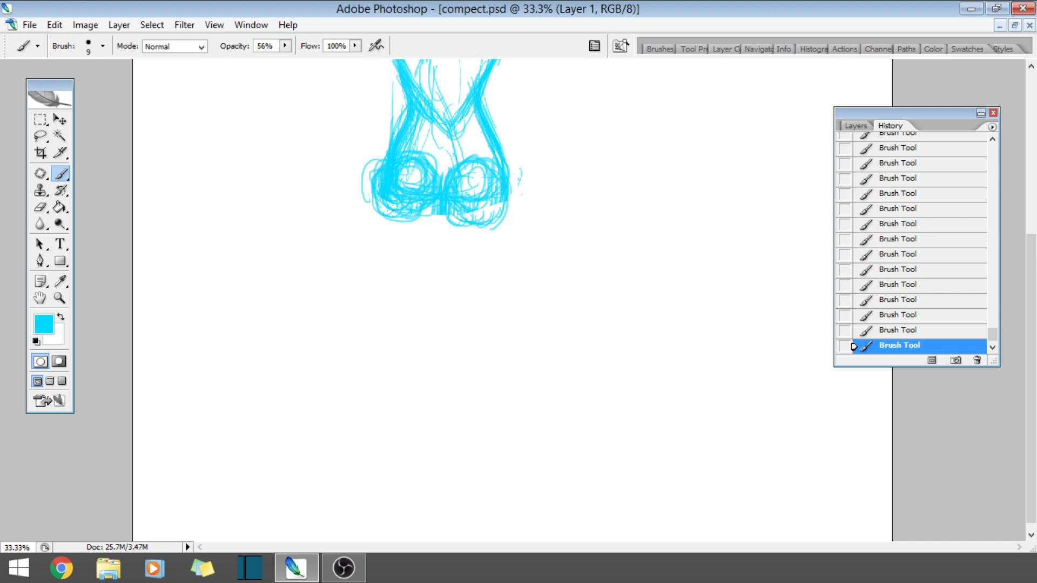
- Sketch several trial leg strokes running down below the hips
{"action": "left_click", "coordinate": [57, 294]}
{"action": "left_click", "coordinate": [61, 173]}
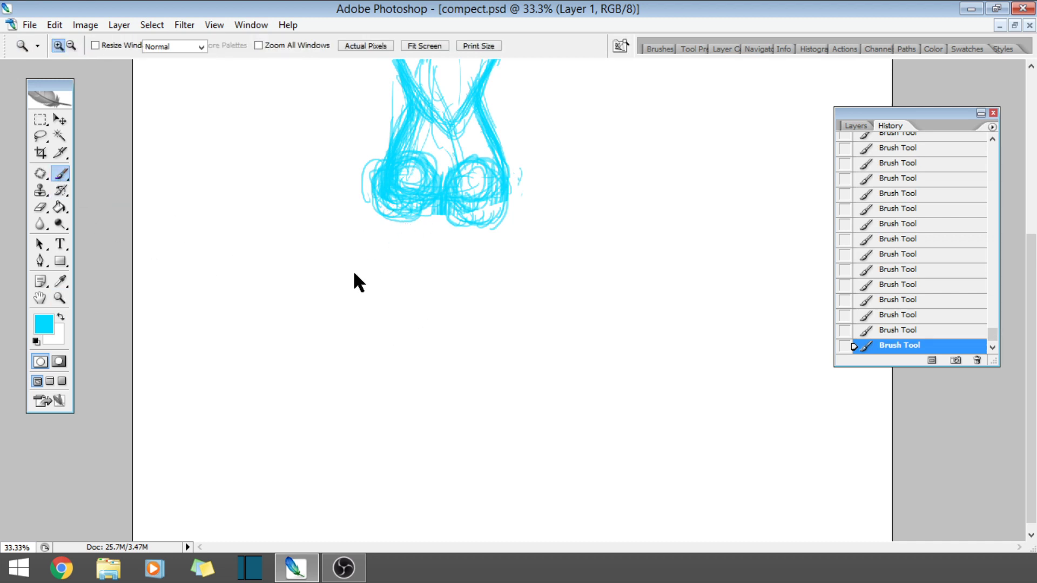
{"action": "mouse_move", "coordinate": [399, 222]}
{"action": "left_mouse_down"}
{"action": "mouse_move", "coordinate": [378, 316]}
{"action": "mouse_move", "coordinate": [379, 377]}
{"action": "left_mouse_up"}
{"action": "mouse_move", "coordinate": [396, 212]}
{"action": "left_mouse_down"}
{"action": "mouse_move", "coordinate": [385, 344]}
{"action": "mouse_move", "coordinate": [400, 396]}
{"action": "left_mouse_up"}
{"action": "left_click_drag", "start_coordinate": [382, 291], "coordinate": [410, 427]}
{"action": "left_click_drag", "start_coordinate": [377, 316], "coordinate": [440, 462]}
{"action": "left_click_drag", "start_coordinate": [393, 365], "coordinate": [434, 484]}
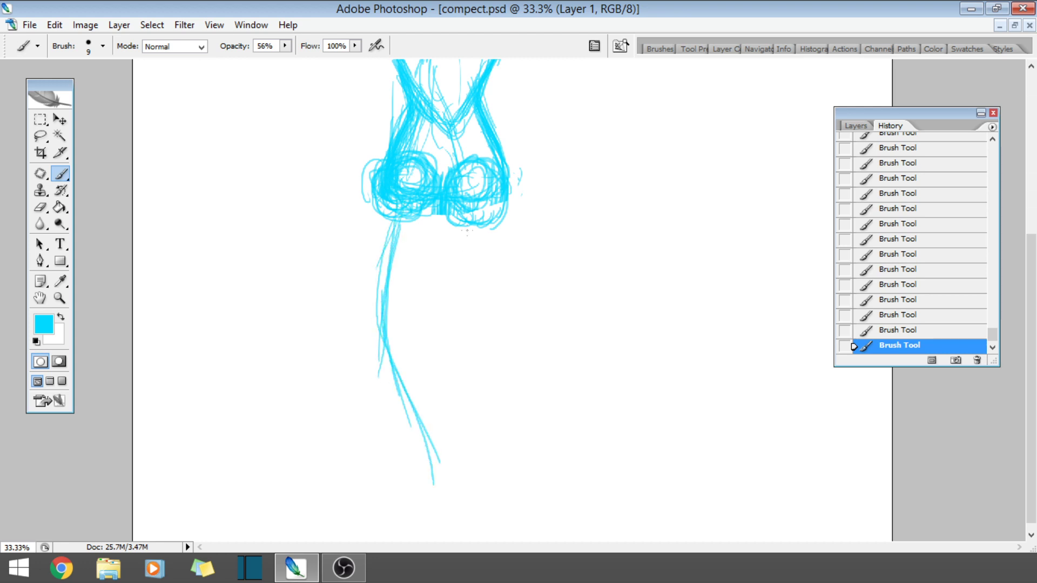
{"action": "left_click_drag", "start_coordinate": [473, 227], "coordinate": [432, 412]}
{"action": "left_click_drag", "start_coordinate": [447, 289], "coordinate": [410, 491]}
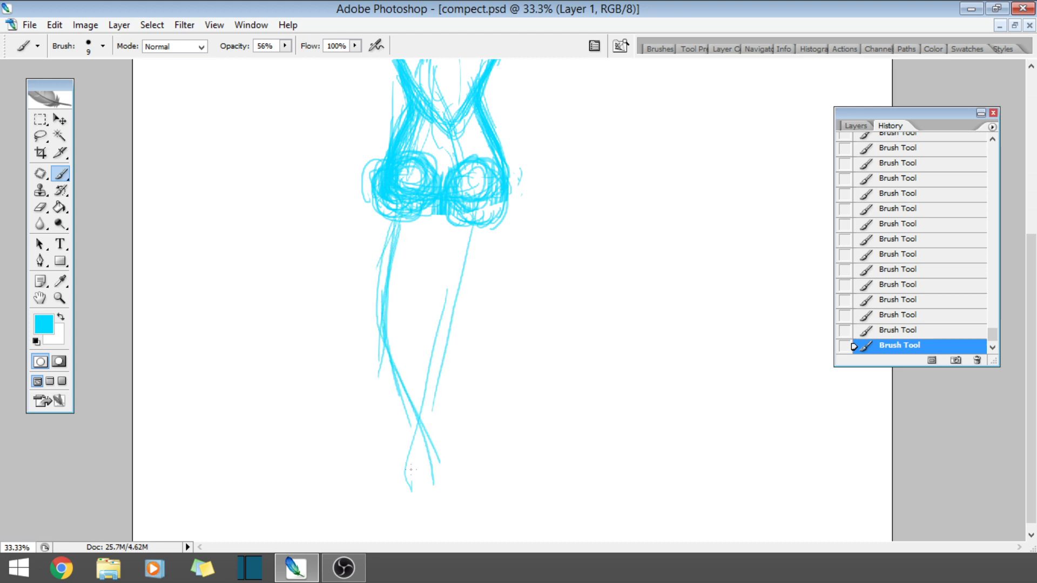
- Step back three History states to remove the new leg strokes
{"action": "left_click", "coordinate": [925, 254]}
{"action": "left_click", "coordinate": [921, 208]}
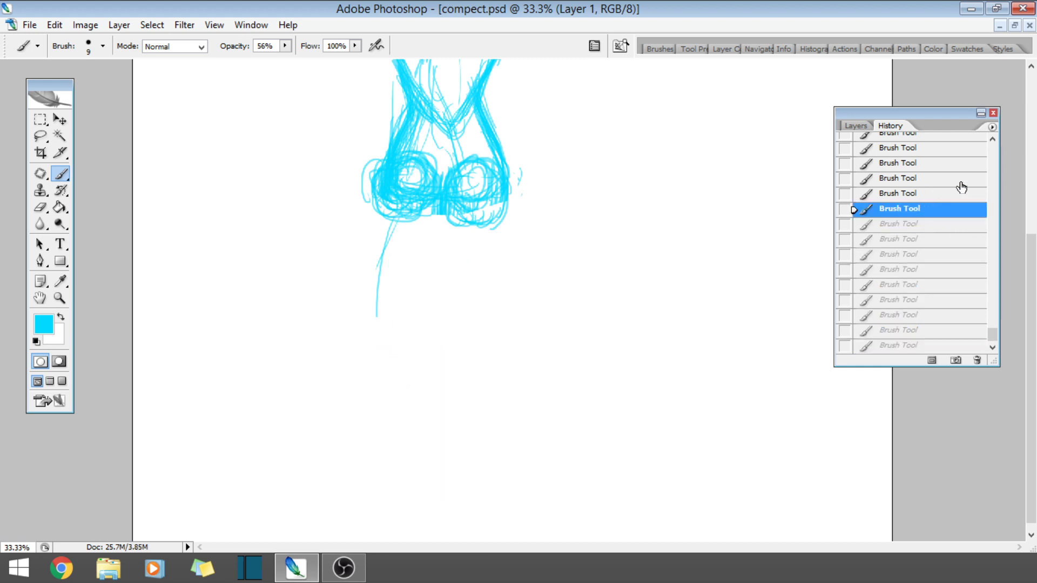
{"action": "left_click", "coordinate": [948, 178]}
{"action": "left_click_drag", "start_coordinate": [1032, 305], "coordinate": [1034, 204]}
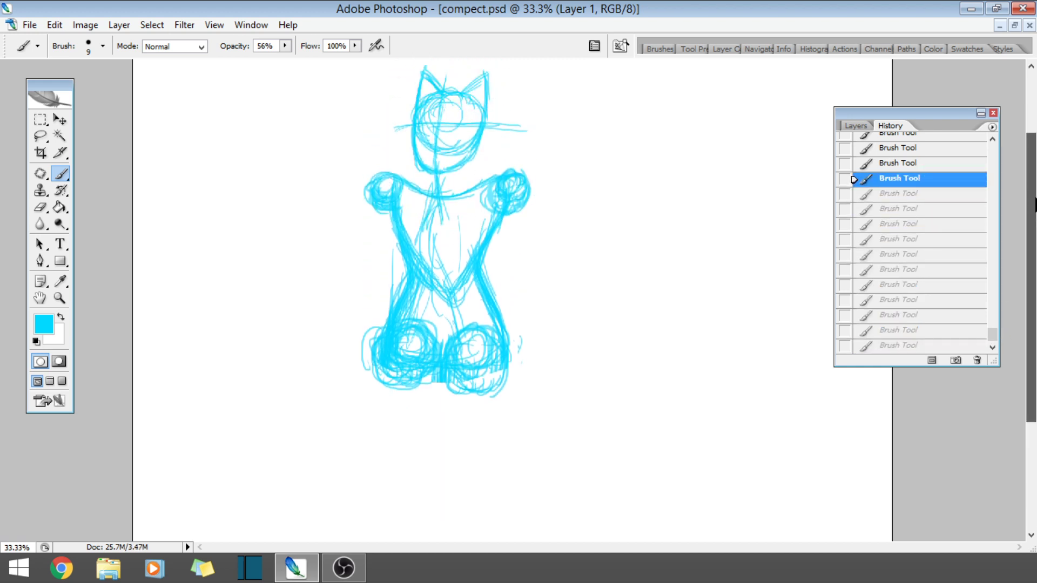
- Paint two diagonal strokes left of the figure, then remove them through History
{"action": "left_click", "coordinate": [369, 210]}
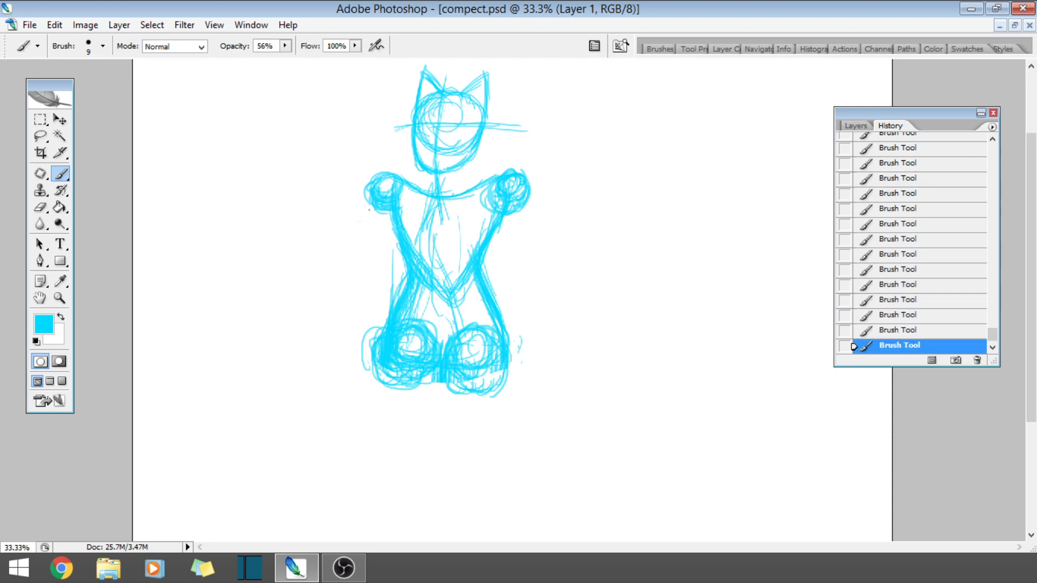
{"action": "left_click_drag", "start_coordinate": [311, 182], "coordinate": [363, 297]}
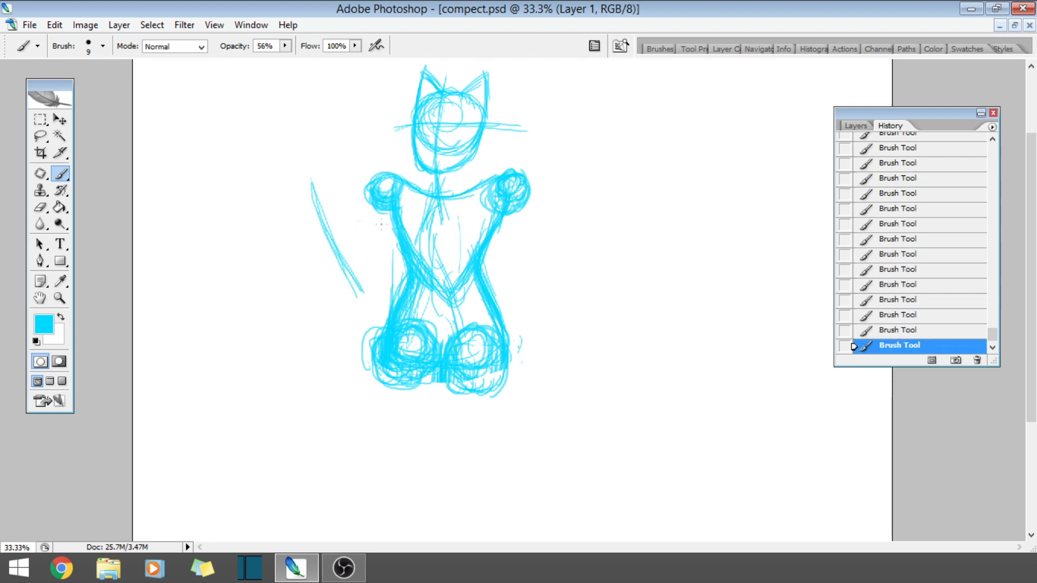
{"action": "left_click_drag", "start_coordinate": [377, 212], "coordinate": [356, 302]}
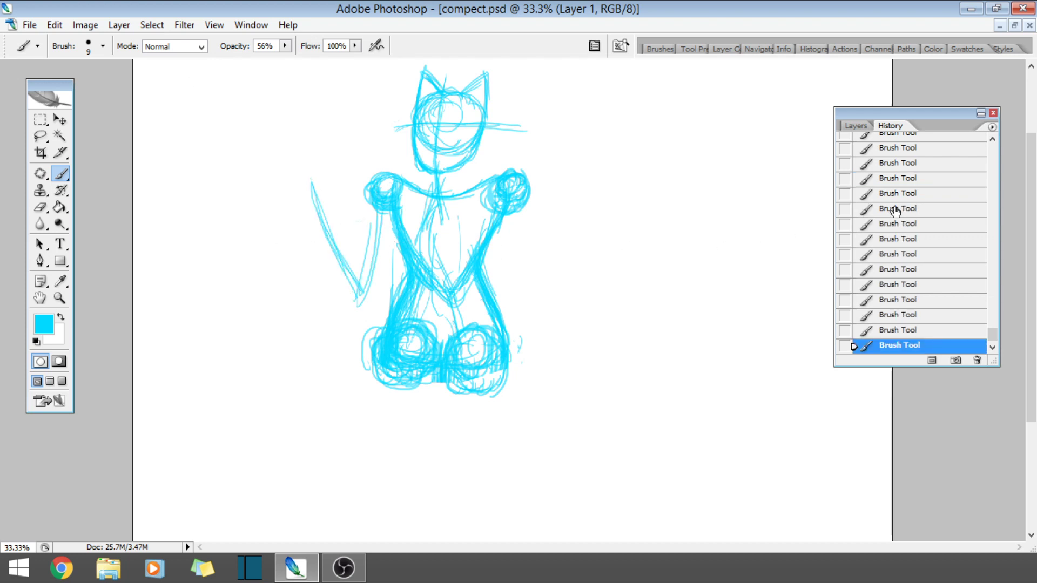
{"action": "left_click", "coordinate": [912, 195]}
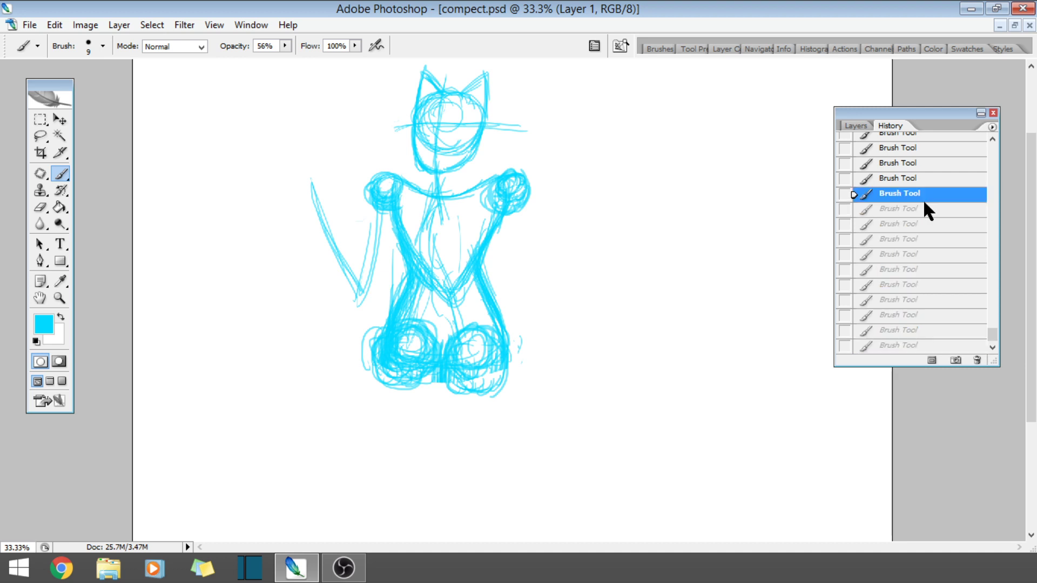
{"action": "left_click", "coordinate": [914, 227]}
{"action": "left_click", "coordinate": [917, 284]}
{"action": "left_click", "coordinate": [910, 227]}
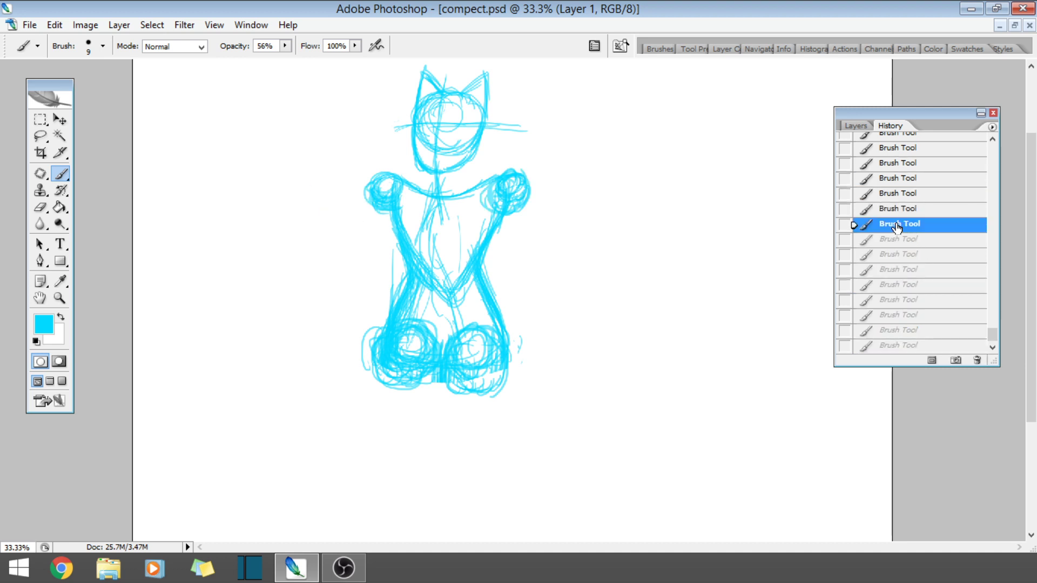
- Paint left arm and side strokes, undo them in History, and mark the left hip
{"action": "left_click_drag", "start_coordinate": [375, 203], "coordinate": [374, 236]}
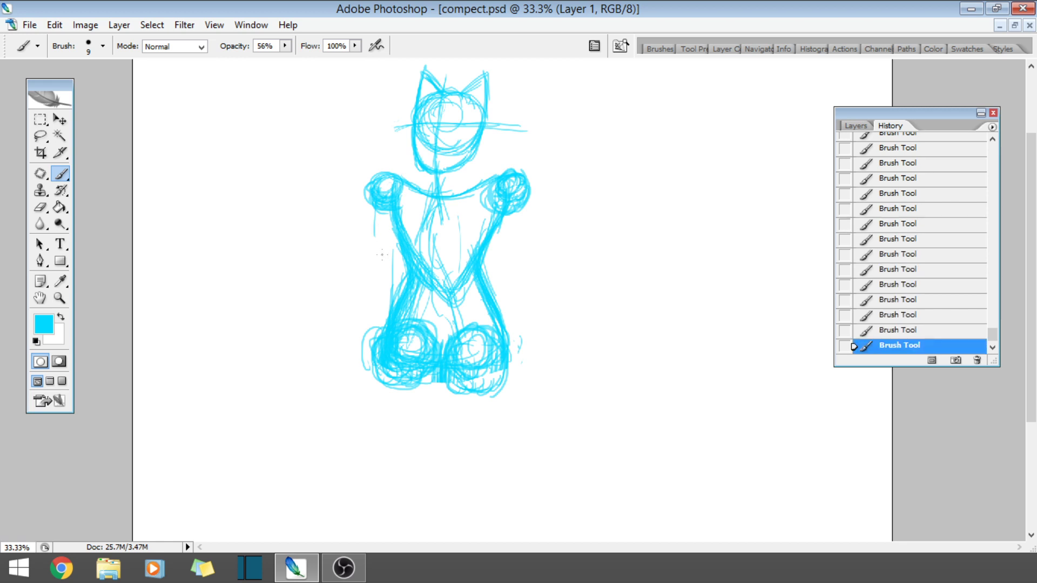
{"action": "mouse_move", "coordinate": [368, 198]}
{"action": "left_mouse_down"}
{"action": "mouse_move", "coordinate": [398, 281]}
{"action": "mouse_move", "coordinate": [374, 226]}
{"action": "mouse_move", "coordinate": [390, 293]}
{"action": "left_mouse_up"}
{"action": "mouse_move", "coordinate": [333, 218]}
{"action": "left_mouse_down"}
{"action": "mouse_move", "coordinate": [378, 283]}
{"action": "mouse_move", "coordinate": [399, 269]}
{"action": "mouse_move", "coordinate": [377, 268]}
{"action": "left_mouse_up"}
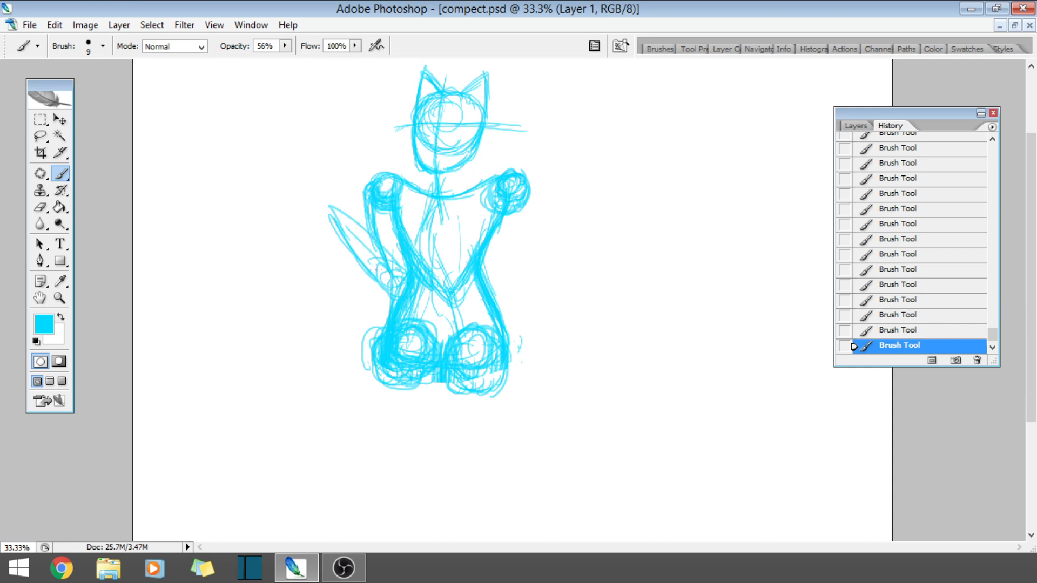
{"action": "left_click", "coordinate": [920, 224]}
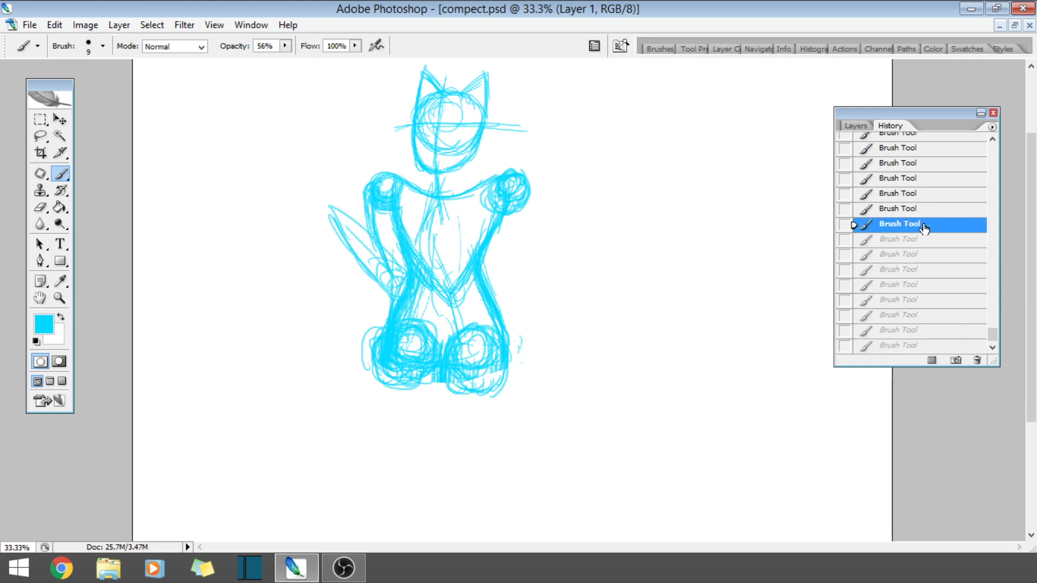
{"action": "left_click", "coordinate": [909, 165]}
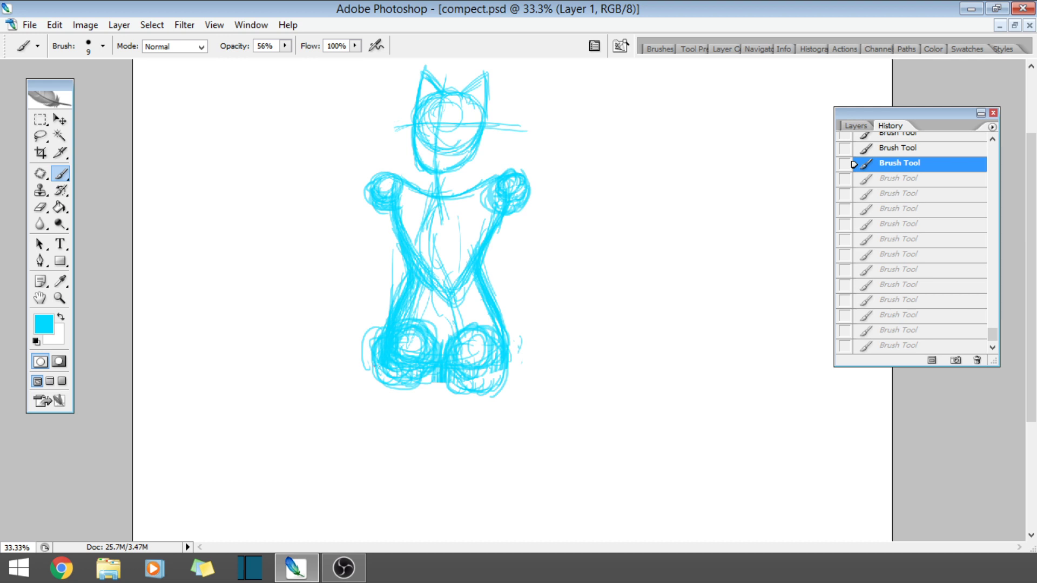
{"action": "left_click_drag", "start_coordinate": [377, 366], "coordinate": [406, 305]}
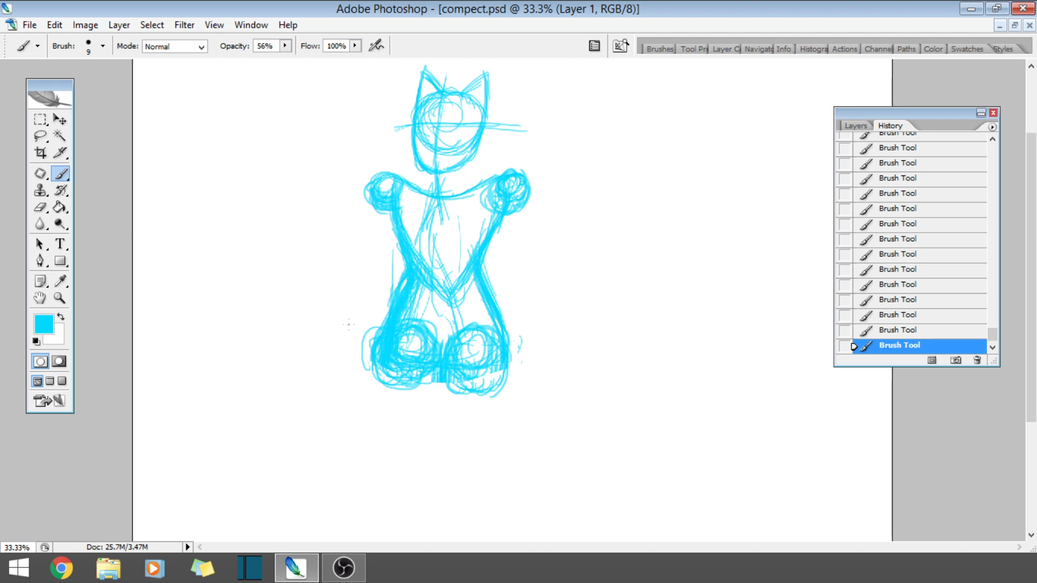
- Zoom in to 100% on the figure, then back out to 66.7%
{"action": "right_click", "coordinate": [366, 281]}
{"action": "key", "text": "Escape"}
{"action": "left_click", "coordinate": [60, 298]}
{"action": "left_click", "coordinate": [475, 343]}
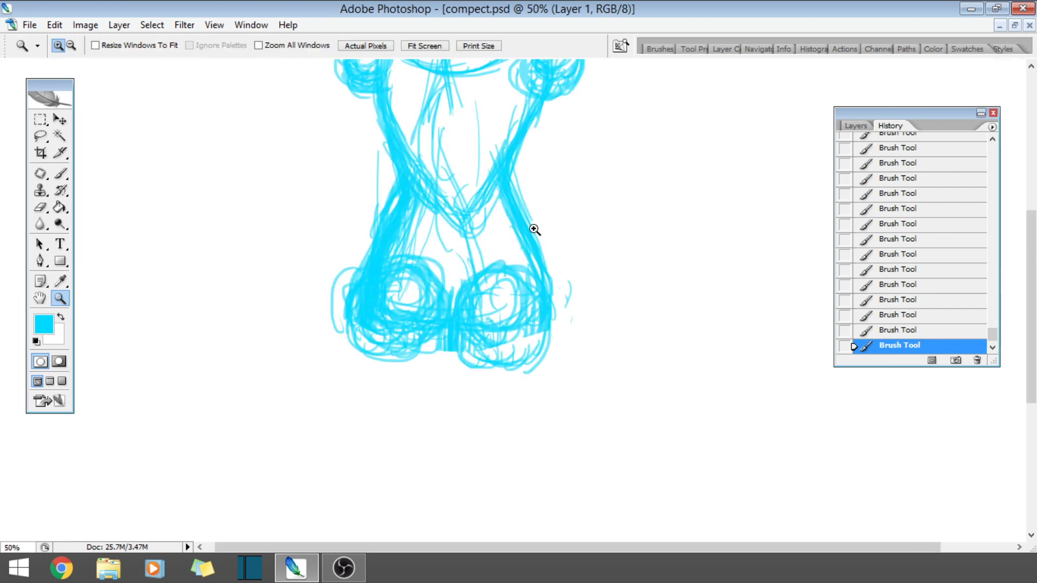
{"action": "left_click_drag", "start_coordinate": [1035, 243], "coordinate": [1035, 180]}
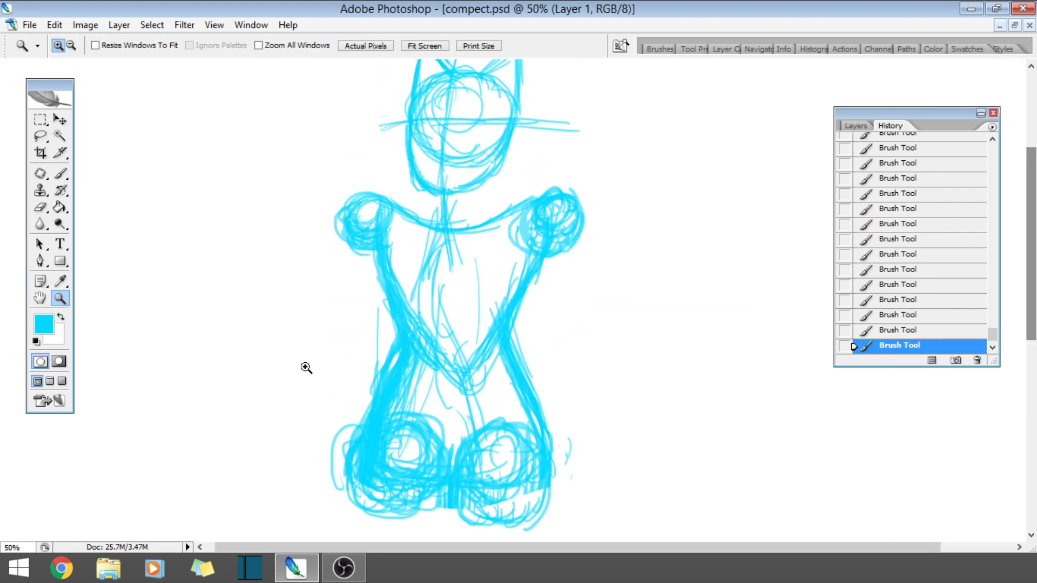
{"action": "left_click", "coordinate": [89, 185]}
{"action": "left_click", "coordinate": [90, 175]}
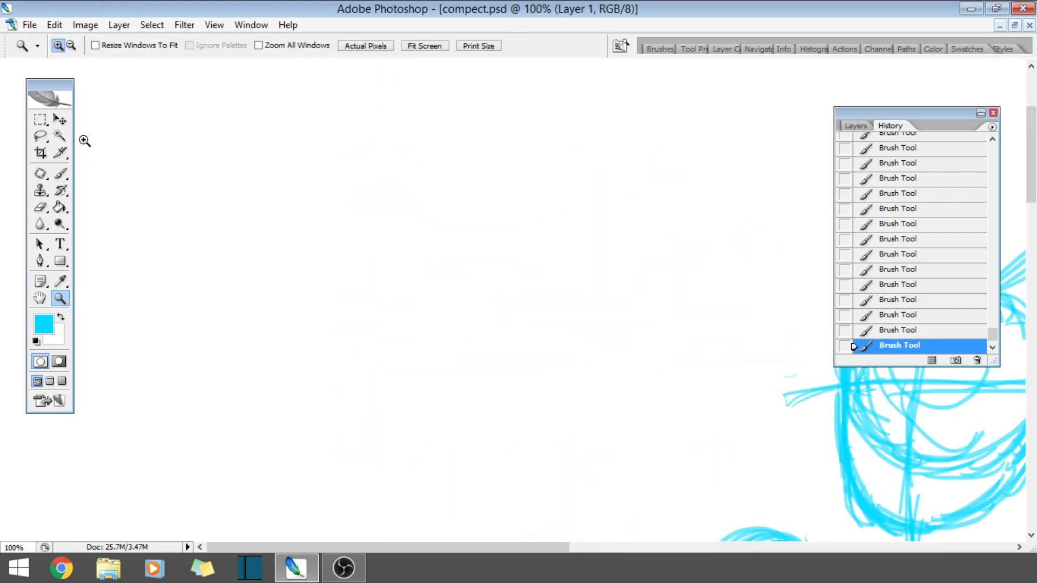
{"action": "left_click", "coordinate": [70, 46]}
{"action": "left_click", "coordinate": [560, 301]}
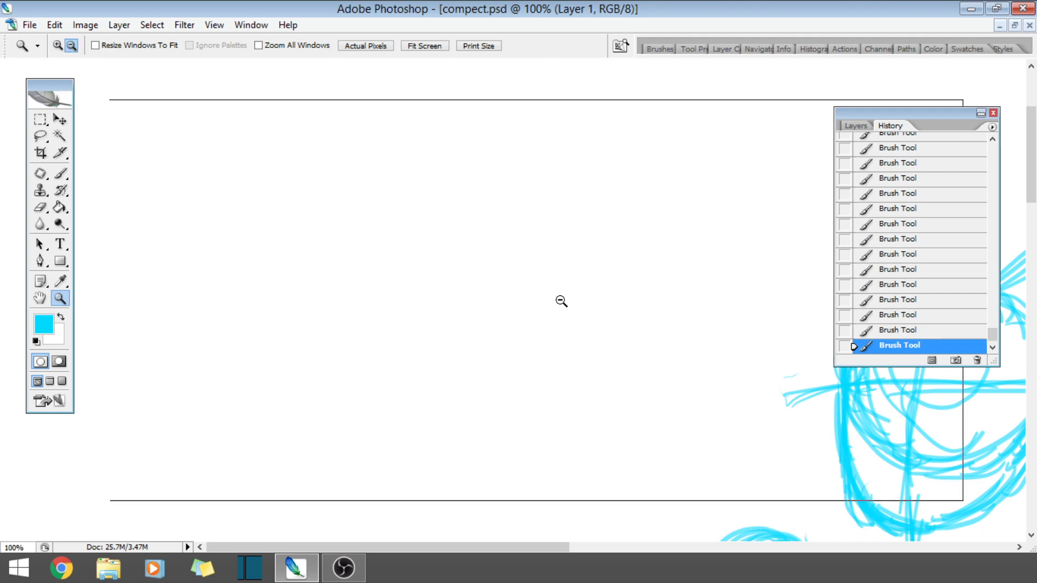
{"action": "scroll", "coordinate": [687, 346], "scroll_direction": "down", "scroll_amount": 5}
{"action": "scroll", "coordinate": [671, 372], "scroll_direction": "down", "scroll_amount": 5}
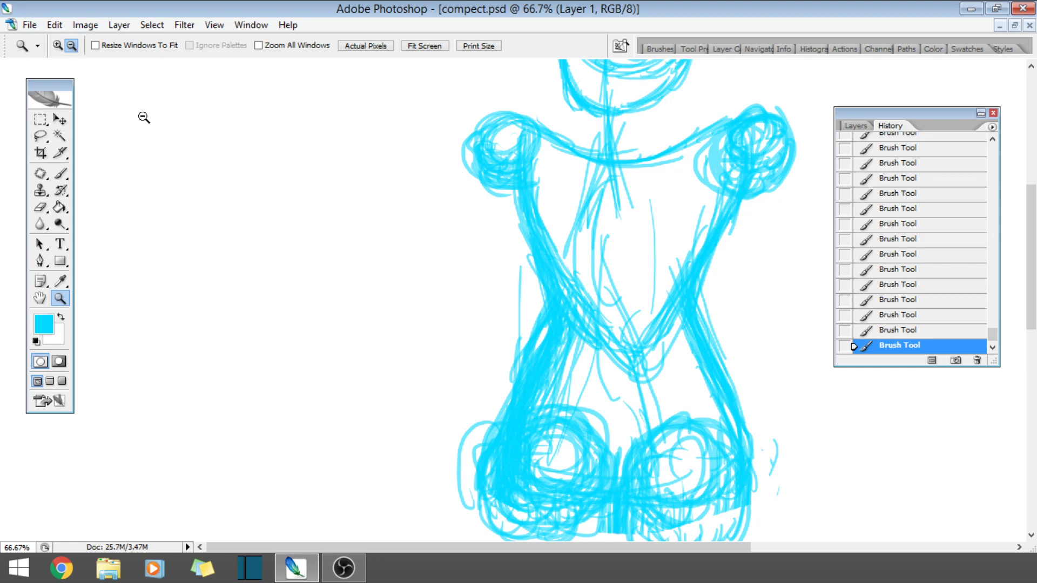
- Paint over the left leg, erase its stray edge marks, and add left-side strokes
{"action": "left_click", "coordinate": [61, 173]}
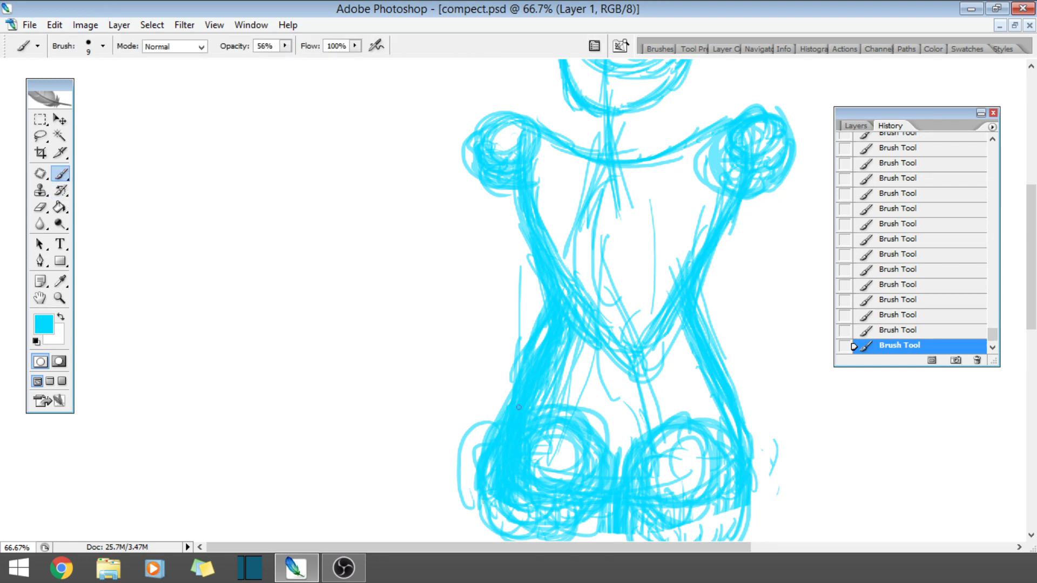
{"action": "mouse_move", "coordinate": [518, 407]}
{"action": "left_mouse_down"}
{"action": "mouse_move", "coordinate": [484, 454]}
{"action": "mouse_move", "coordinate": [548, 321]}
{"action": "left_mouse_up"}
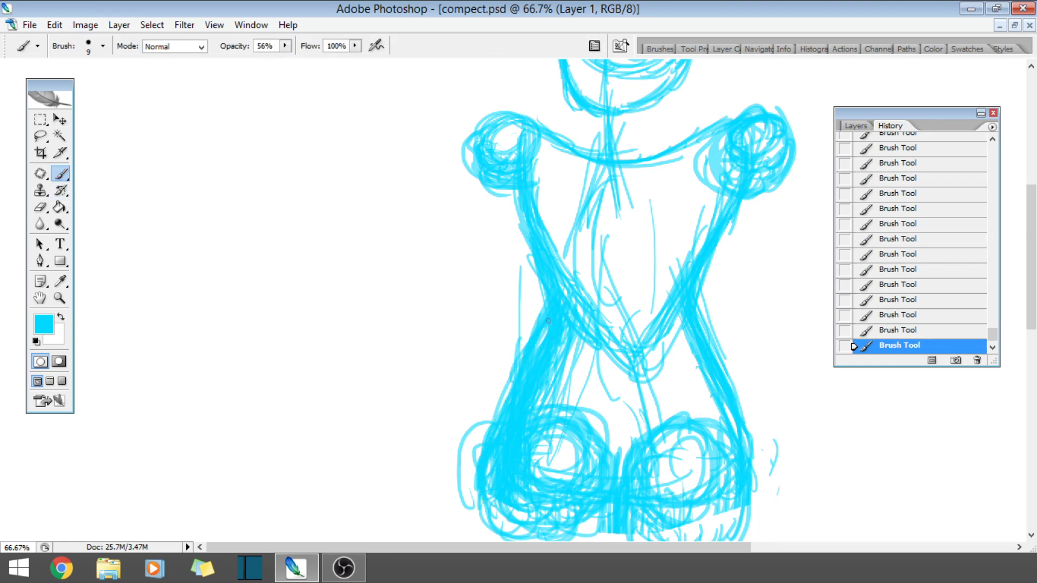
{"action": "left_click", "coordinate": [40, 207]}
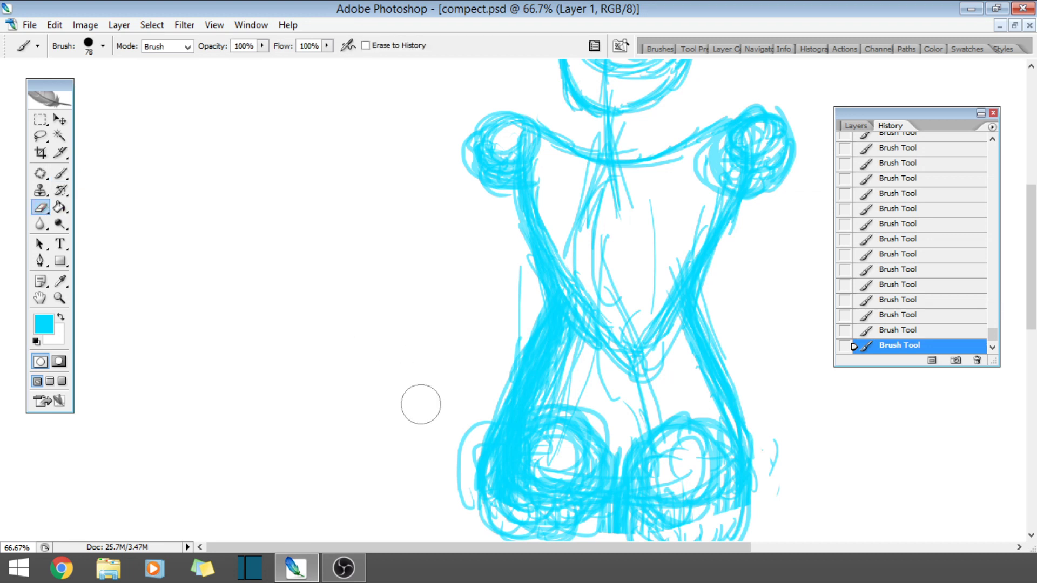
{"action": "mouse_move", "coordinate": [516, 325]}
{"action": "left_mouse_down"}
{"action": "mouse_move", "coordinate": [481, 402]}
{"action": "mouse_move", "coordinate": [502, 379]}
{"action": "mouse_move", "coordinate": [524, 299]}
{"action": "mouse_move", "coordinate": [495, 342]}
{"action": "left_mouse_up"}
{"action": "left_click", "coordinate": [61, 173]}
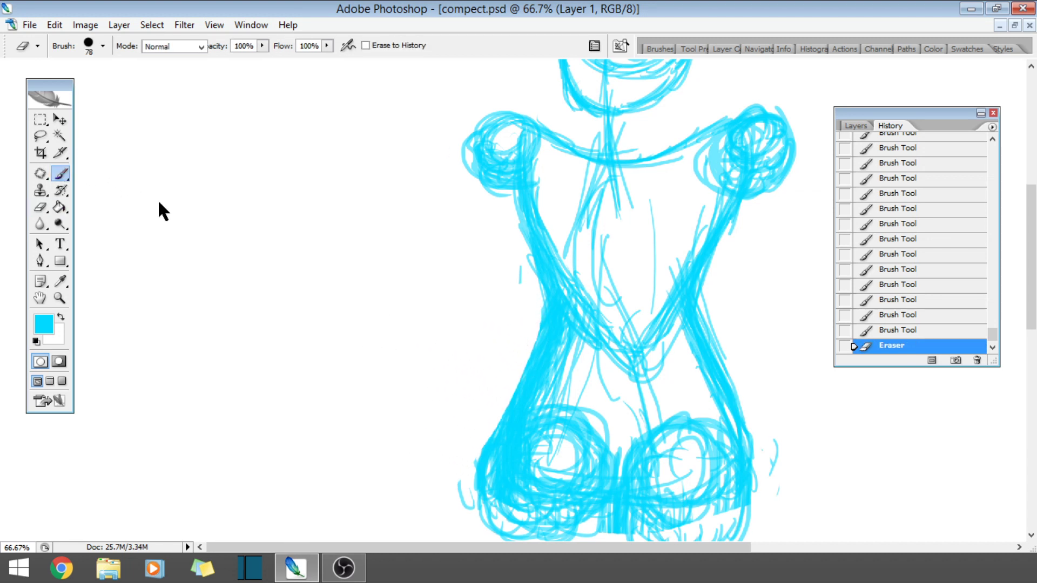
{"action": "left_click_drag", "start_coordinate": [512, 428], "coordinate": [498, 463]}
{"action": "left_click_drag", "start_coordinate": [518, 419], "coordinate": [499, 467]}
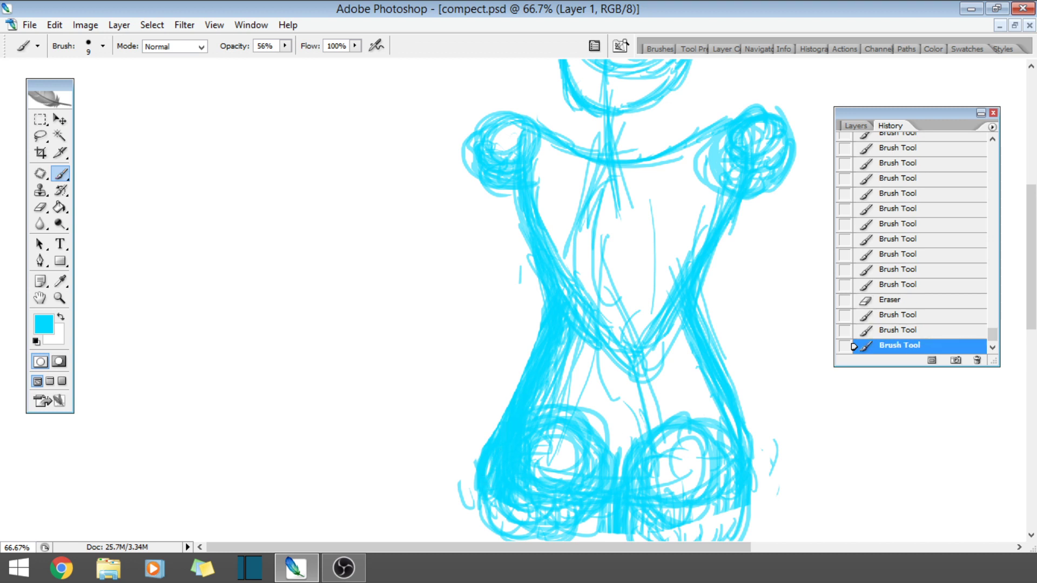
- Thicken the right hip, waist and outer leg outlines with repeated strokes
{"action": "left_click_drag", "start_coordinate": [748, 453], "coordinate": [743, 508]}
{"action": "left_click_drag", "start_coordinate": [753, 445], "coordinate": [737, 533]}
{"action": "mouse_move", "coordinate": [749, 453]}
{"action": "left_mouse_down"}
{"action": "mouse_move", "coordinate": [745, 521]}
{"action": "mouse_move", "coordinate": [747, 502]}
{"action": "left_mouse_up"}
{"action": "left_click_drag", "start_coordinate": [737, 404], "coordinate": [749, 486]}
{"action": "left_click_drag", "start_coordinate": [740, 413], "coordinate": [750, 469]}
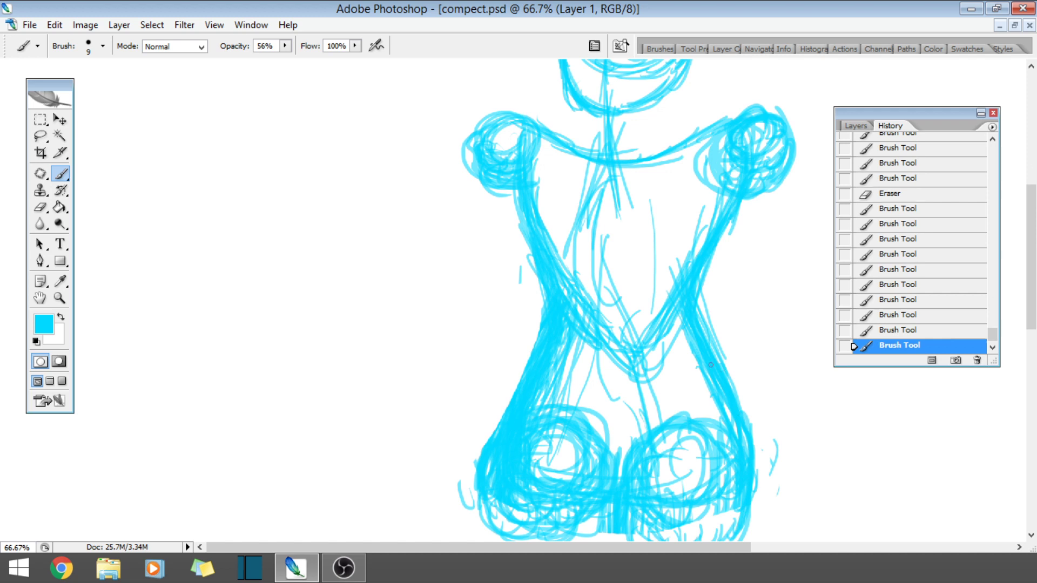
{"action": "left_click_drag", "start_coordinate": [699, 310], "coordinate": [747, 458]}
{"action": "mouse_move", "coordinate": [740, 419]}
{"action": "left_mouse_down"}
{"action": "mouse_move", "coordinate": [750, 478]}
{"action": "mouse_move", "coordinate": [740, 534]}
{"action": "left_mouse_up"}
{"action": "left_click_drag", "start_coordinate": [761, 461], "coordinate": [746, 528]}
{"action": "left_click_drag", "start_coordinate": [751, 429], "coordinate": [757, 517]}
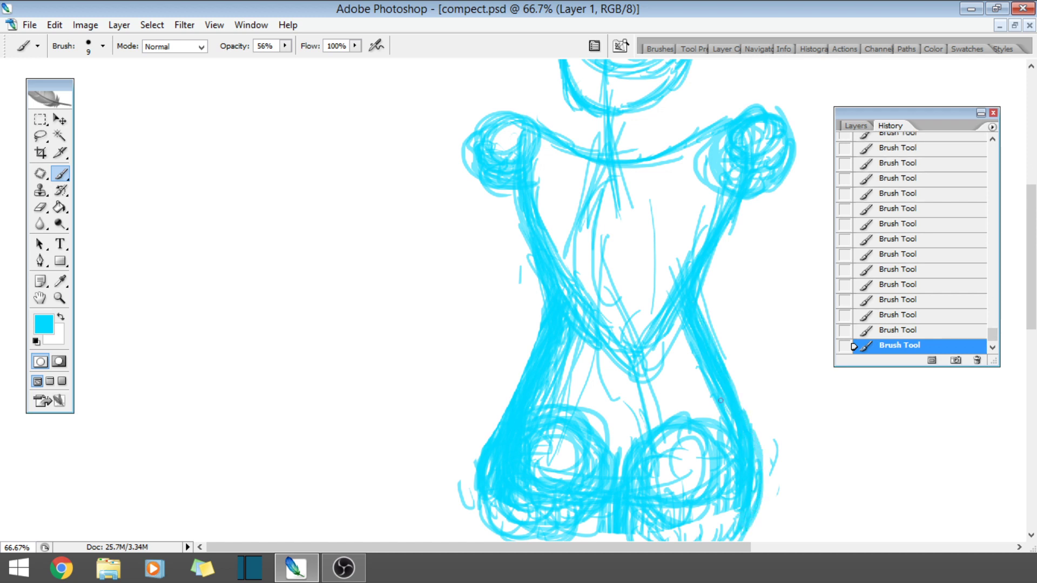
{"action": "left_click_drag", "start_coordinate": [759, 469], "coordinate": [690, 321]}
{"action": "left_click_drag", "start_coordinate": [1032, 232], "coordinate": [1035, 271]}
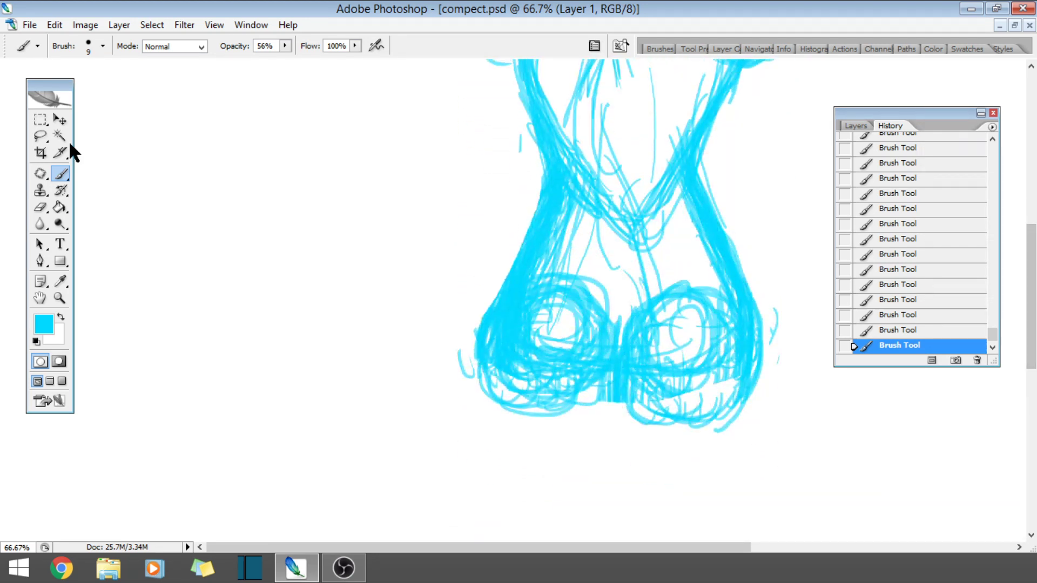
- Erase a band along the legs' left edge and bulge out the left hip outline
{"action": "left_click", "coordinate": [42, 207]}
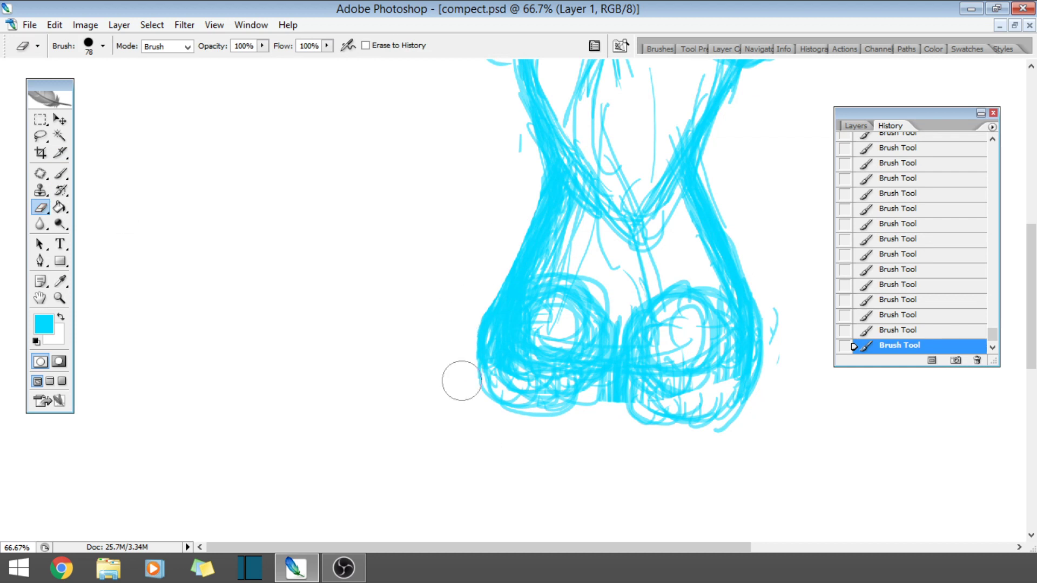
{"action": "mouse_move", "coordinate": [479, 260]}
{"action": "left_mouse_down"}
{"action": "mouse_move", "coordinate": [468, 414]}
{"action": "mouse_move", "coordinate": [475, 428]}
{"action": "mouse_move", "coordinate": [492, 256]}
{"action": "mouse_move", "coordinate": [474, 417]}
{"action": "mouse_move", "coordinate": [492, 443]}
{"action": "left_mouse_up"}
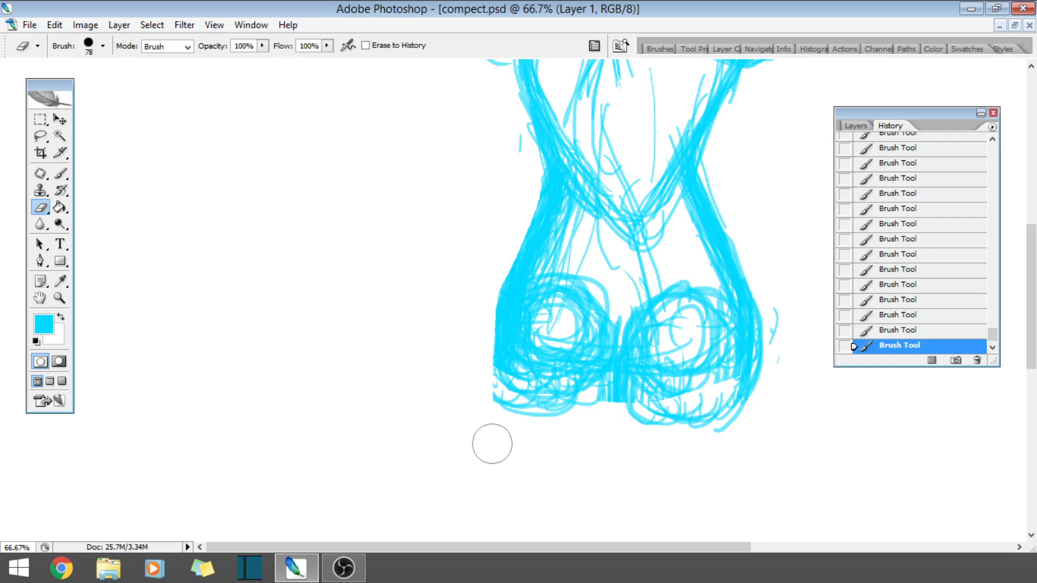
{"action": "left_click", "coordinate": [61, 173]}
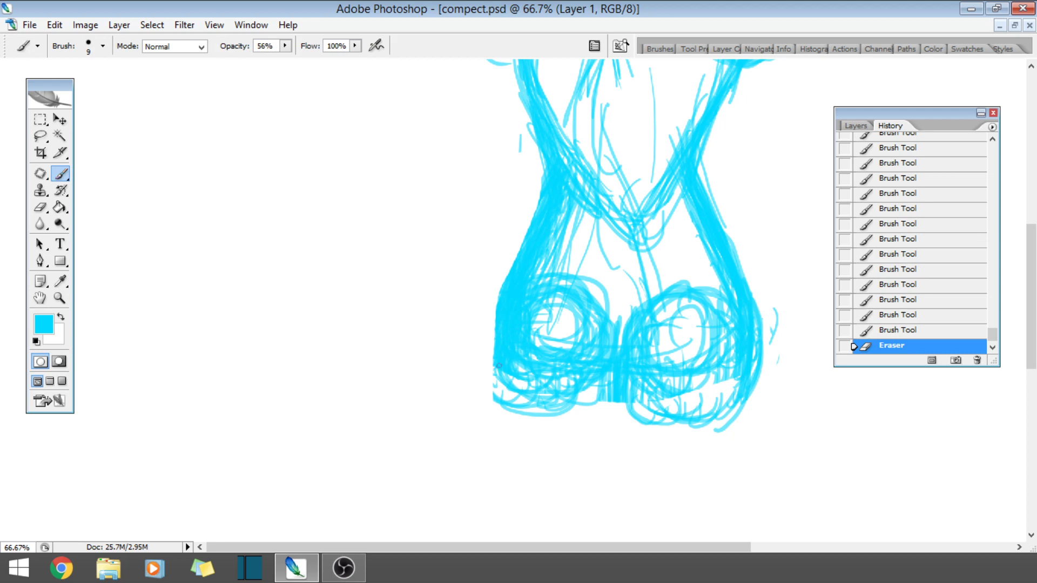
{"action": "left_click_drag", "start_coordinate": [499, 366], "coordinate": [498, 324]}
{"action": "mouse_move", "coordinate": [496, 324]}
{"action": "left_mouse_down"}
{"action": "mouse_move", "coordinate": [513, 385]}
{"action": "mouse_move", "coordinate": [502, 307]}
{"action": "left_mouse_up"}
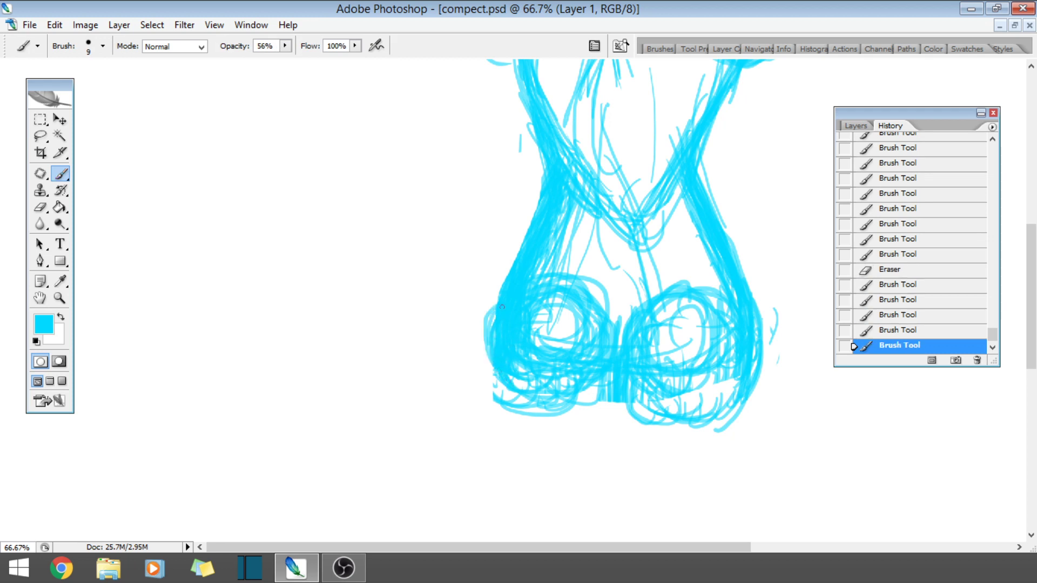
- Add strokes near the left shoulder and thicken the right arm line
{"action": "scroll", "coordinate": [1033, 265], "scroll_direction": "up", "scroll_amount": 5}
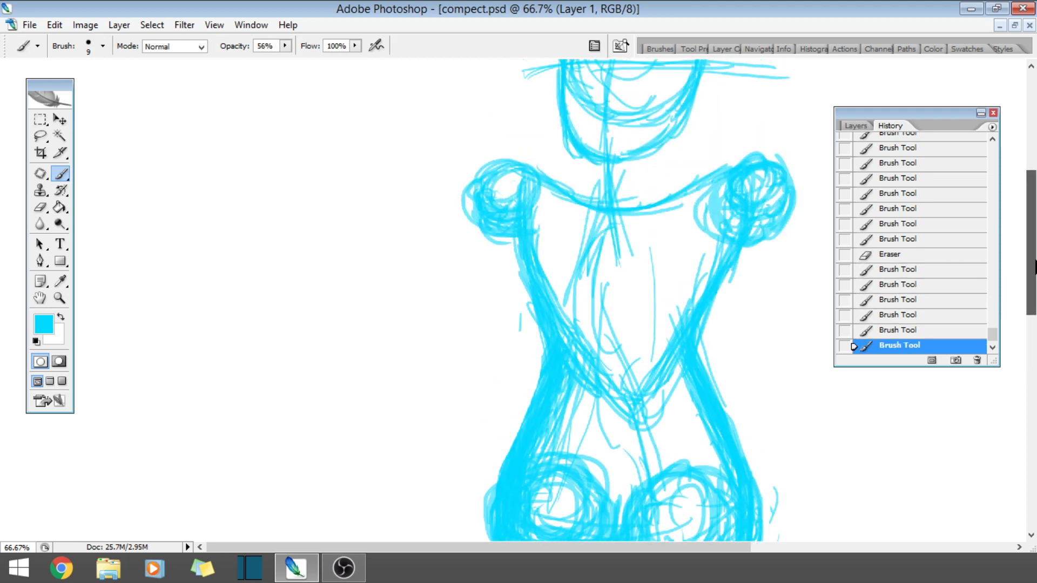
{"action": "scroll", "coordinate": [1034, 265], "scroll_direction": "up", "scroll_amount": 2}
{"action": "left_click_drag", "start_coordinate": [535, 337], "coordinate": [520, 262]}
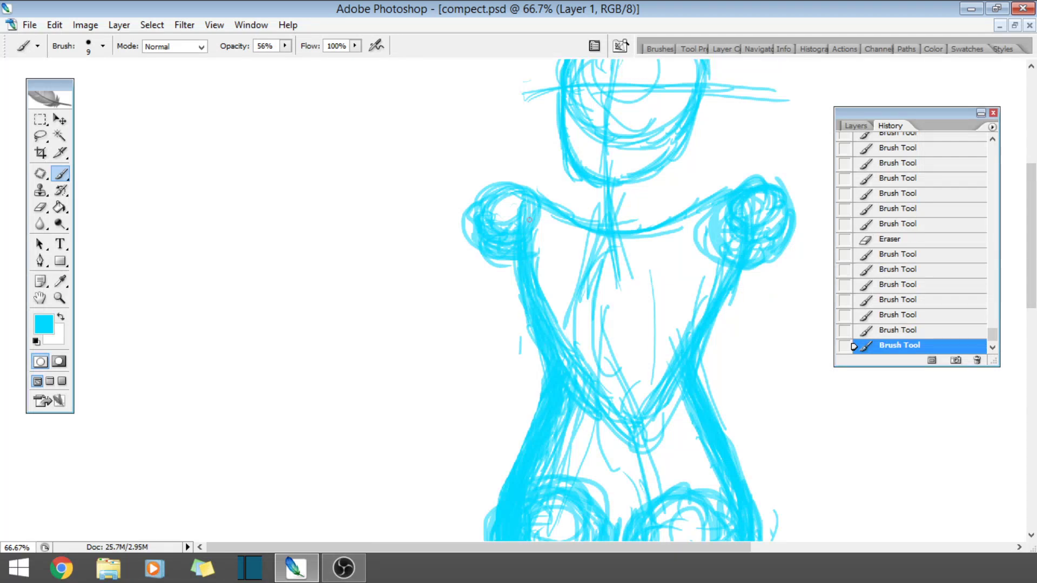
{"action": "left_click_drag", "start_coordinate": [527, 221], "coordinate": [517, 282]}
{"action": "left_click_drag", "start_coordinate": [523, 202], "coordinate": [526, 303]}
{"action": "left_click_drag", "start_coordinate": [692, 386], "coordinate": [726, 281]}
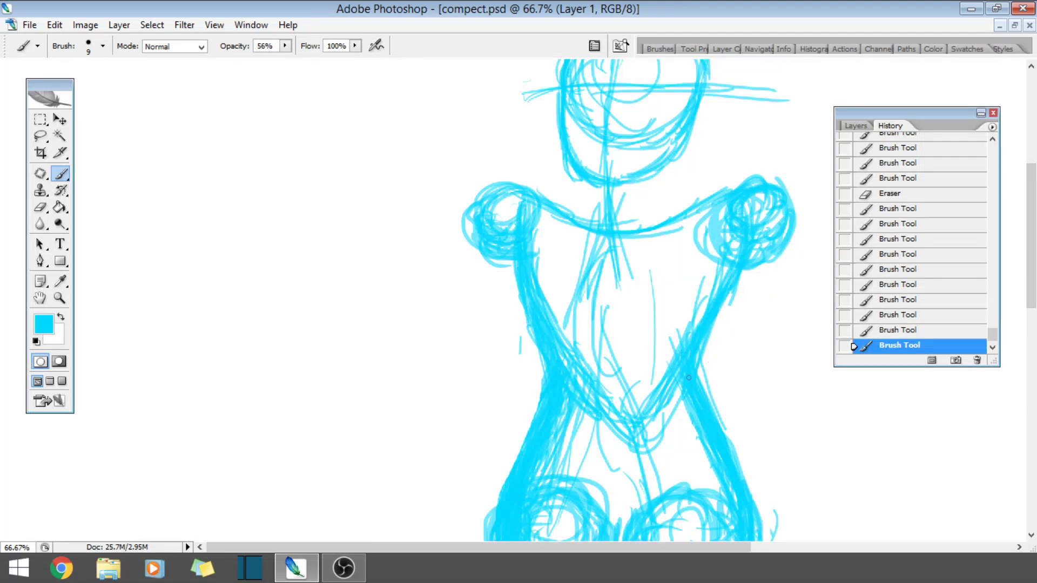
{"action": "mouse_move", "coordinate": [702, 354]}
{"action": "left_mouse_down"}
{"action": "mouse_move", "coordinate": [729, 256]}
{"action": "mouse_move", "coordinate": [726, 294]}
{"action": "mouse_move", "coordinate": [719, 243]}
{"action": "left_mouse_up"}
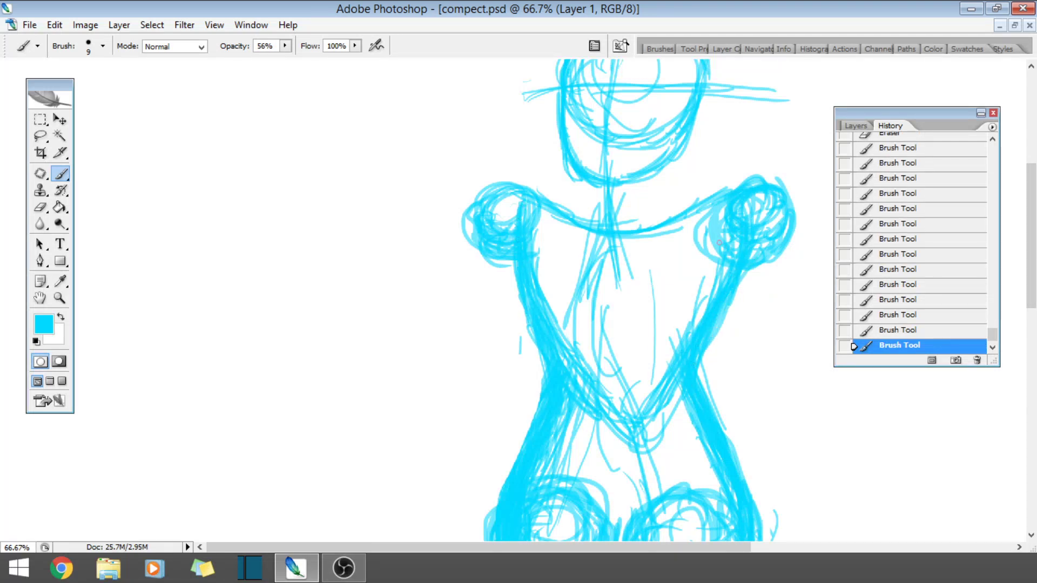
- Draw left and right neck lines from below the head down to the collar
{"action": "left_click_drag", "start_coordinate": [1033, 186], "coordinate": [1033, 173]}
{"action": "left_click_drag", "start_coordinate": [700, 147], "coordinate": [669, 258]}
{"action": "left_click_drag", "start_coordinate": [689, 180], "coordinate": [672, 263]}
{"action": "left_click_drag", "start_coordinate": [681, 208], "coordinate": [668, 277]}
{"action": "left_click_drag", "start_coordinate": [684, 176], "coordinate": [660, 263]}
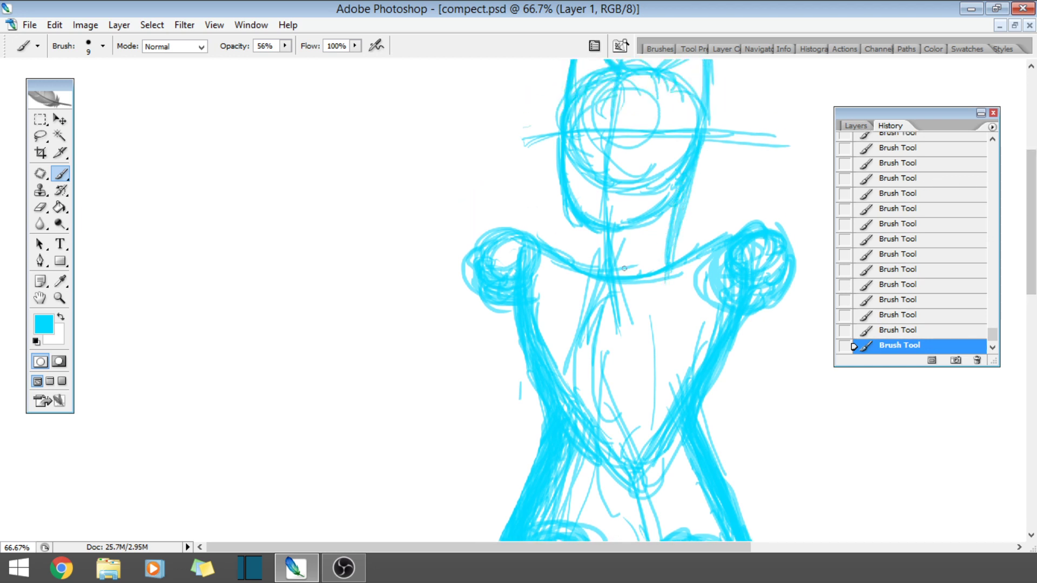
{"action": "left_click_drag", "start_coordinate": [608, 231], "coordinate": [597, 277]}
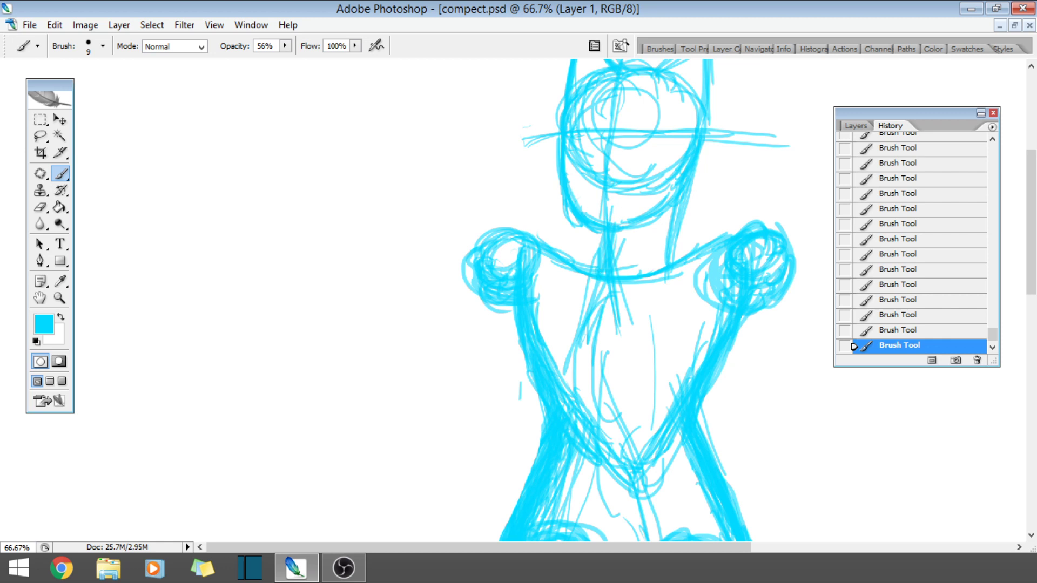
{"action": "left_click_drag", "start_coordinate": [1031, 227], "coordinate": [1032, 202]}
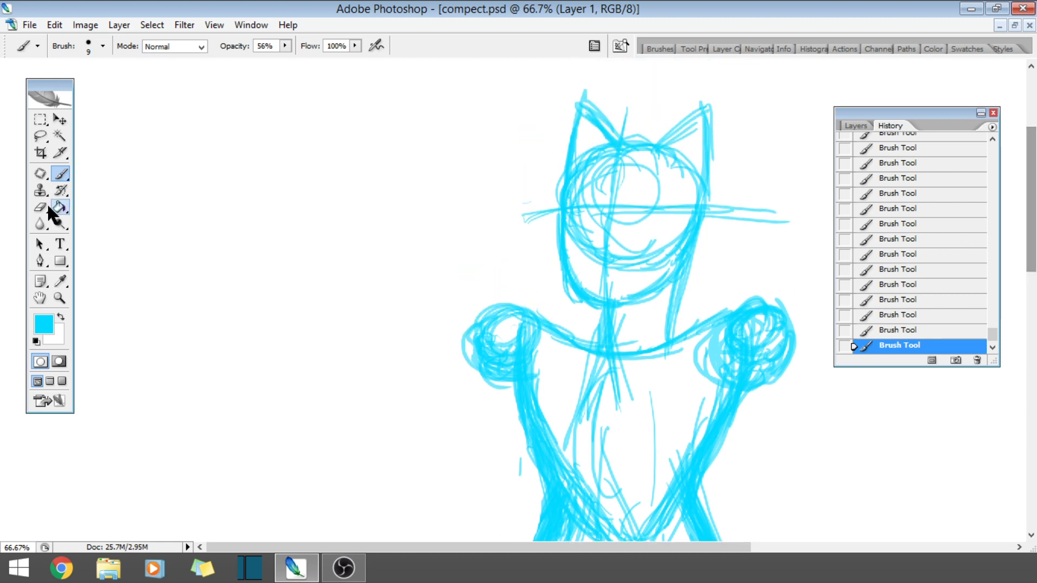
{"action": "left_click", "coordinate": [40, 174]}
- Lasso the cat head, nudge it slightly left with the Move tool, and deselect
{"action": "left_click", "coordinate": [40, 136]}
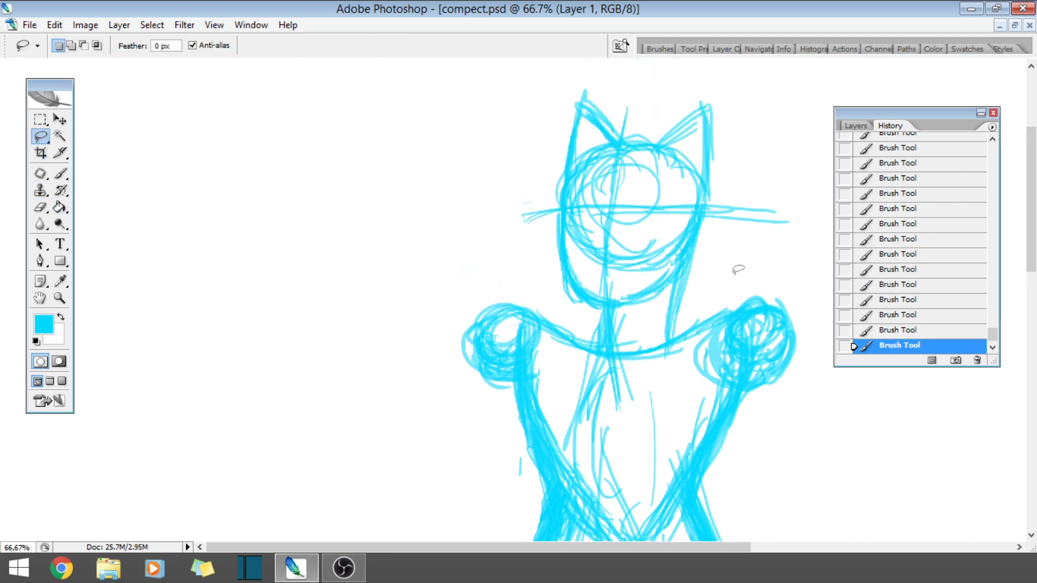
{"action": "mouse_move", "coordinate": [738, 275]}
{"action": "left_mouse_down"}
{"action": "mouse_move", "coordinate": [696, 327]}
{"action": "mouse_move", "coordinate": [591, 335]}
{"action": "mouse_move", "coordinate": [637, 59]}
{"action": "mouse_move", "coordinate": [745, 255]}
{"action": "left_mouse_up"}
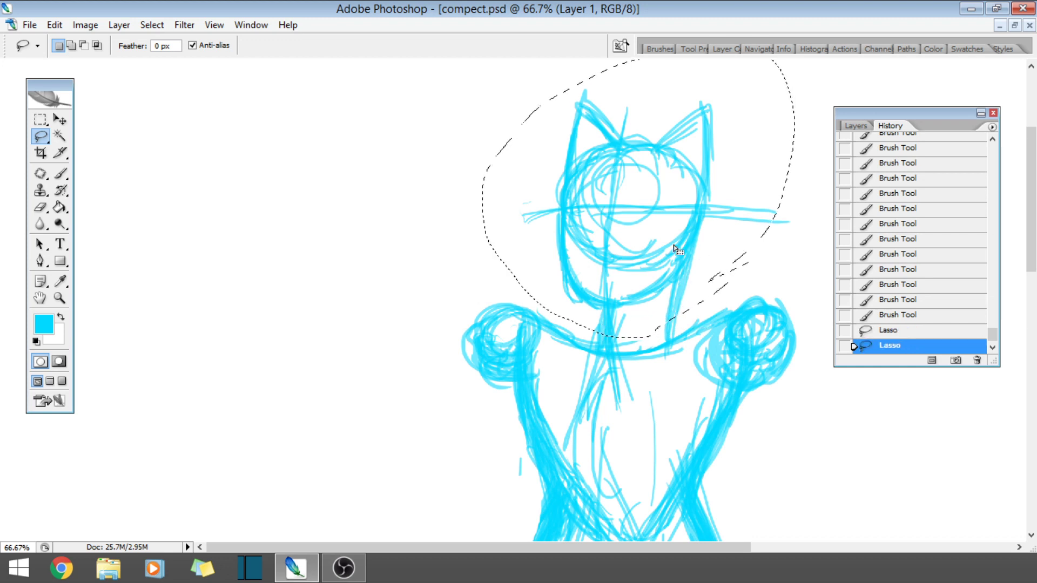
{"action": "left_click", "coordinate": [60, 119]}
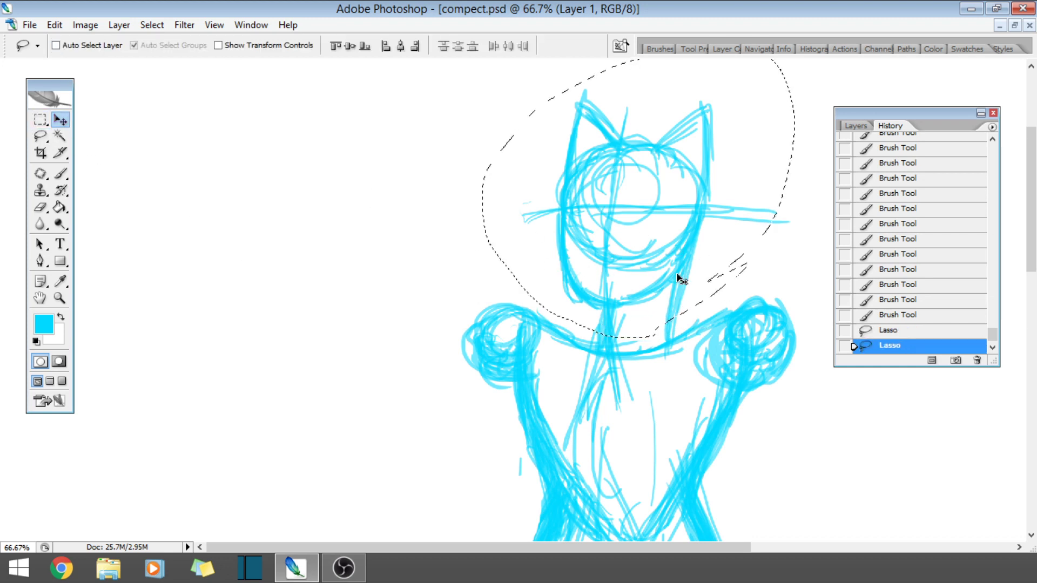
{"action": "mouse_move", "coordinate": [679, 278]}
{"action": "left_mouse_down"}
{"action": "mouse_move", "coordinate": [670, 288]}
{"action": "mouse_move", "coordinate": [668, 274]}
{"action": "left_mouse_up"}
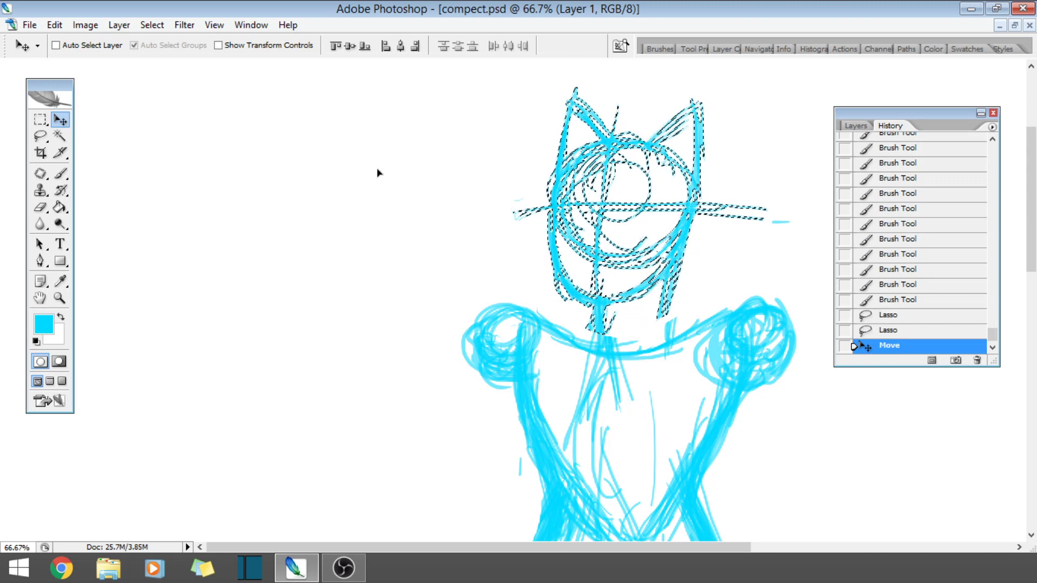
{"action": "left_click", "coordinate": [149, 24]}
{"action": "left_click", "coordinate": [147, 53]}
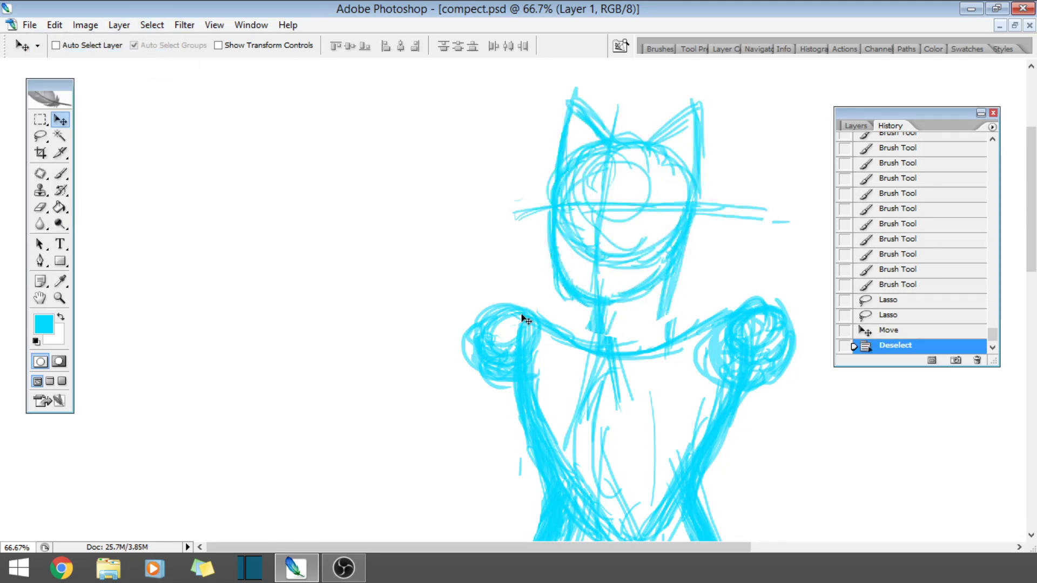
{"action": "left_click", "coordinate": [60, 173]}
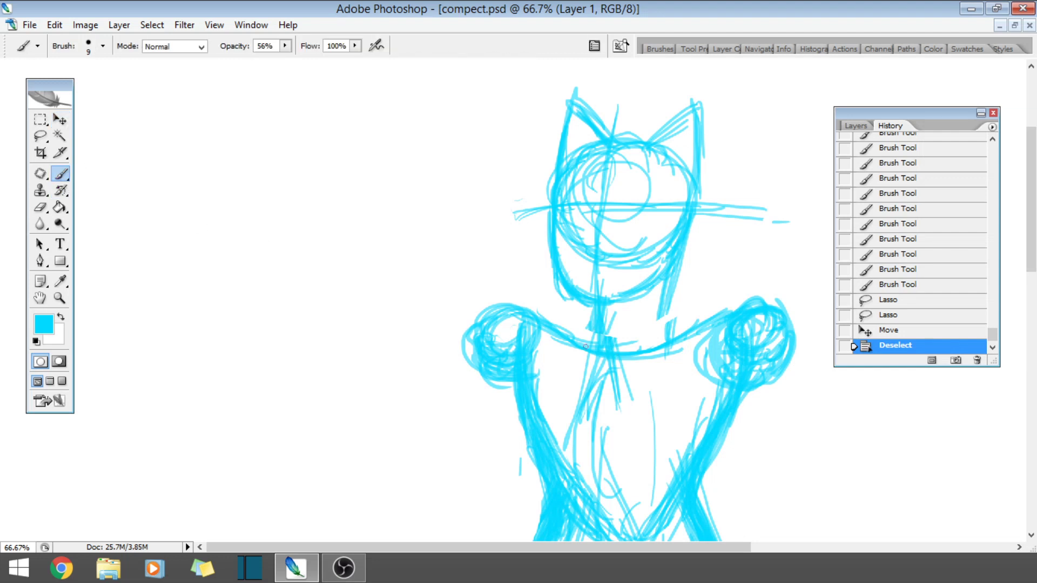
- Retrace the neck lines and both shoulder curves with firmer strokes
{"action": "left_click", "coordinate": [586, 346]}
{"action": "left_click_drag", "start_coordinate": [573, 341], "coordinate": [610, 352]}
{"action": "left_click_drag", "start_coordinate": [600, 351], "coordinate": [648, 353]}
{"action": "left_click_drag", "start_coordinate": [629, 354], "coordinate": [660, 350]}
{"action": "left_click_drag", "start_coordinate": [556, 330], "coordinate": [583, 336]}
{"action": "mouse_move", "coordinate": [550, 329]}
{"action": "left_mouse_down"}
{"action": "mouse_move", "coordinate": [582, 334]}
{"action": "mouse_move", "coordinate": [566, 334]}
{"action": "left_mouse_up"}
{"action": "left_click_drag", "start_coordinate": [596, 319], "coordinate": [573, 334]}
{"action": "left_click_drag", "start_coordinate": [672, 318], "coordinate": [663, 339]}
{"action": "mouse_move", "coordinate": [663, 339]}
{"action": "left_mouse_down"}
{"action": "mouse_move", "coordinate": [679, 279]}
{"action": "mouse_move", "coordinate": [666, 329]}
{"action": "left_mouse_up"}
{"action": "mouse_move", "coordinate": [679, 278]}
{"action": "left_mouse_down"}
{"action": "mouse_move", "coordinate": [660, 326]}
{"action": "mouse_move", "coordinate": [663, 314]}
{"action": "mouse_move", "coordinate": [690, 322]}
{"action": "mouse_move", "coordinate": [668, 331]}
{"action": "mouse_move", "coordinate": [728, 315]}
{"action": "mouse_move", "coordinate": [666, 321]}
{"action": "mouse_move", "coordinate": [683, 263]}
{"action": "mouse_move", "coordinate": [659, 328]}
{"action": "mouse_move", "coordinate": [680, 258]}
{"action": "left_mouse_up"}
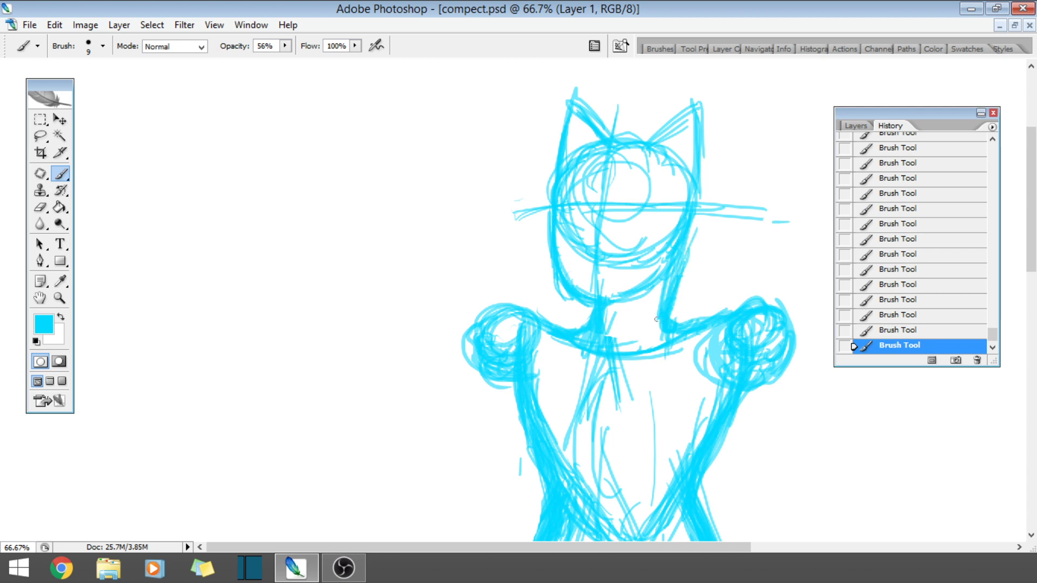
{"action": "left_click_drag", "start_coordinate": [745, 306], "coordinate": [677, 326]}
{"action": "left_click_drag", "start_coordinate": [696, 319], "coordinate": [761, 304]}
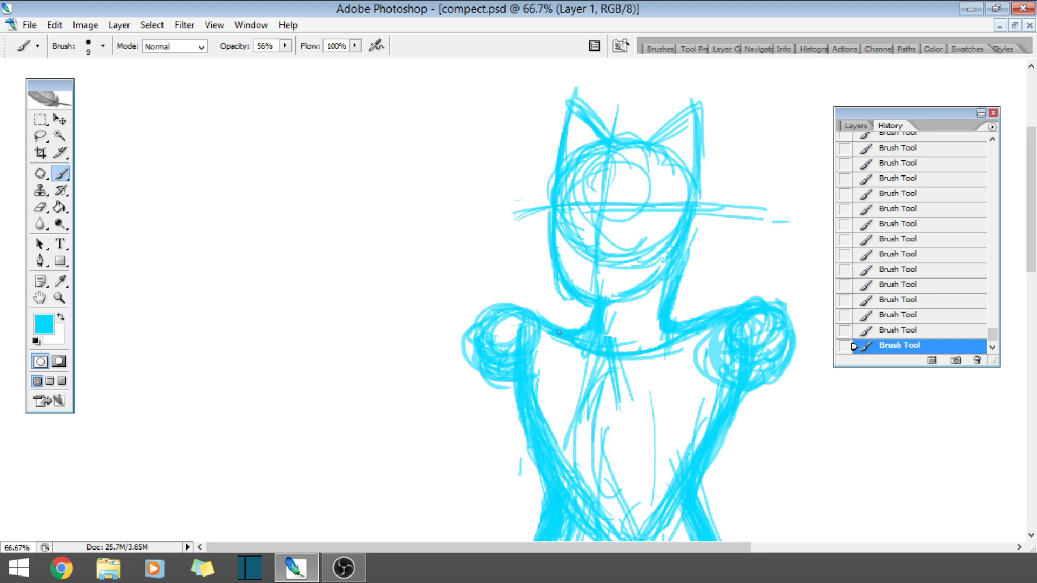
- Save compect.psd with File > Save
{"action": "scroll", "coordinate": [777, 348], "scroll_direction": "down", "scroll_amount": 10}
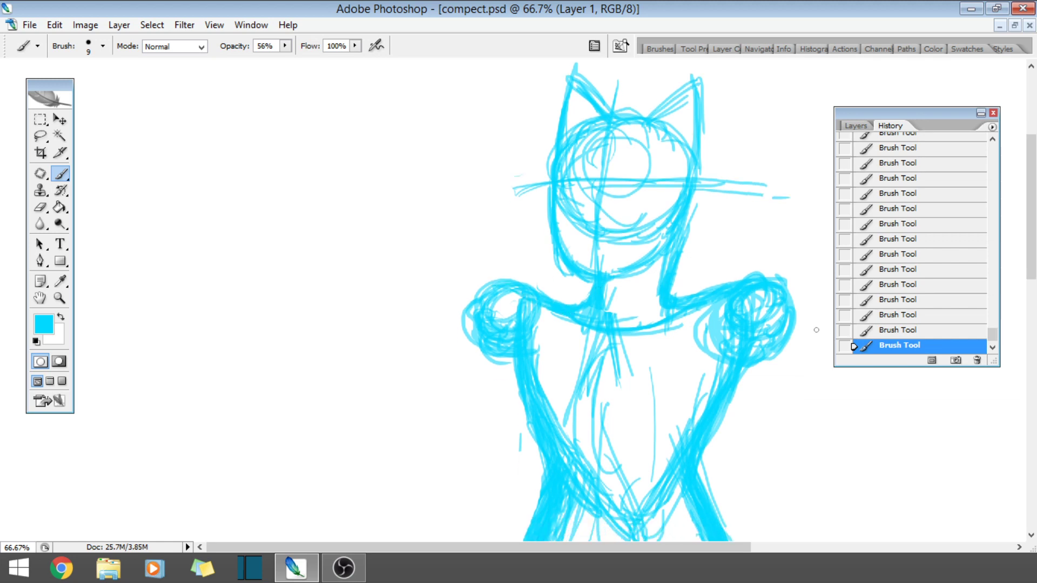
{"action": "scroll", "coordinate": [734, 319], "scroll_direction": "up", "scroll_amount": 10}
{"action": "left_click", "coordinate": [32, 24]}
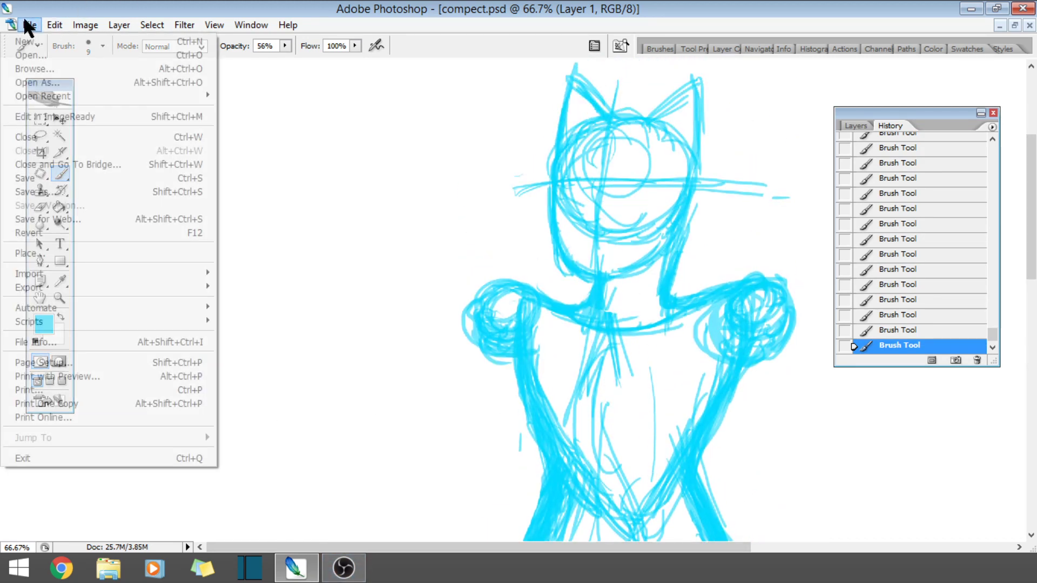
{"action": "left_click", "coordinate": [57, 174]}
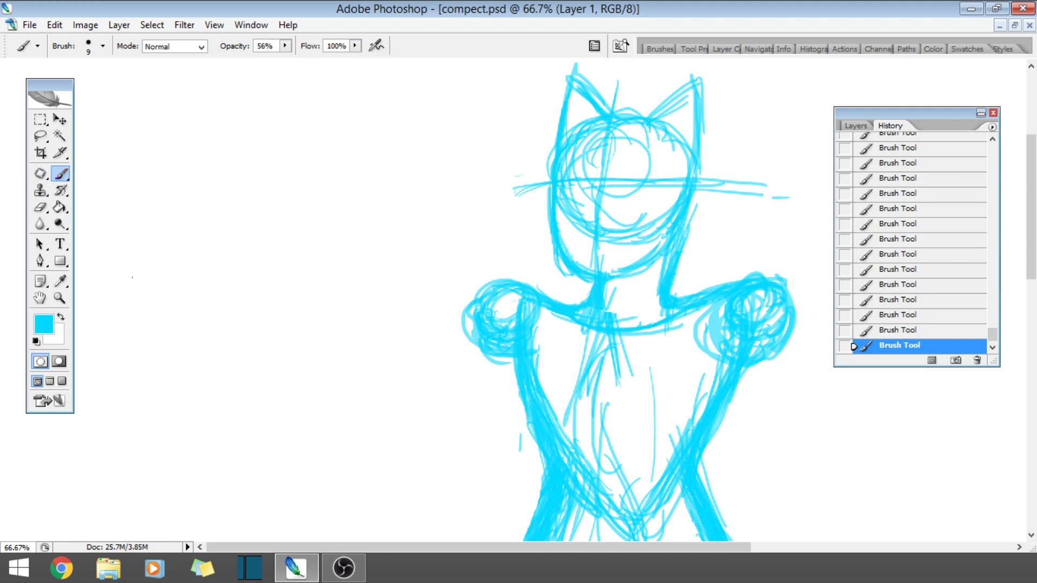
{"action": "left_click", "coordinate": [60, 298]}
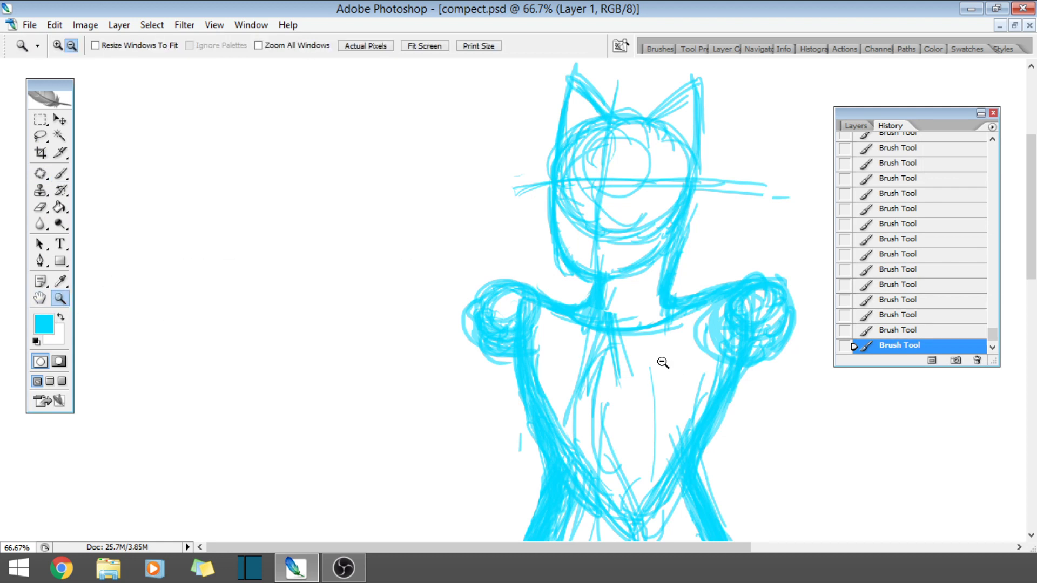
- Zoom to 100%, out to 25% for the whole figure, then to 50% on the hips
{"action": "left_click", "coordinate": [58, 45]}
{"action": "left_click", "coordinate": [583, 308]}
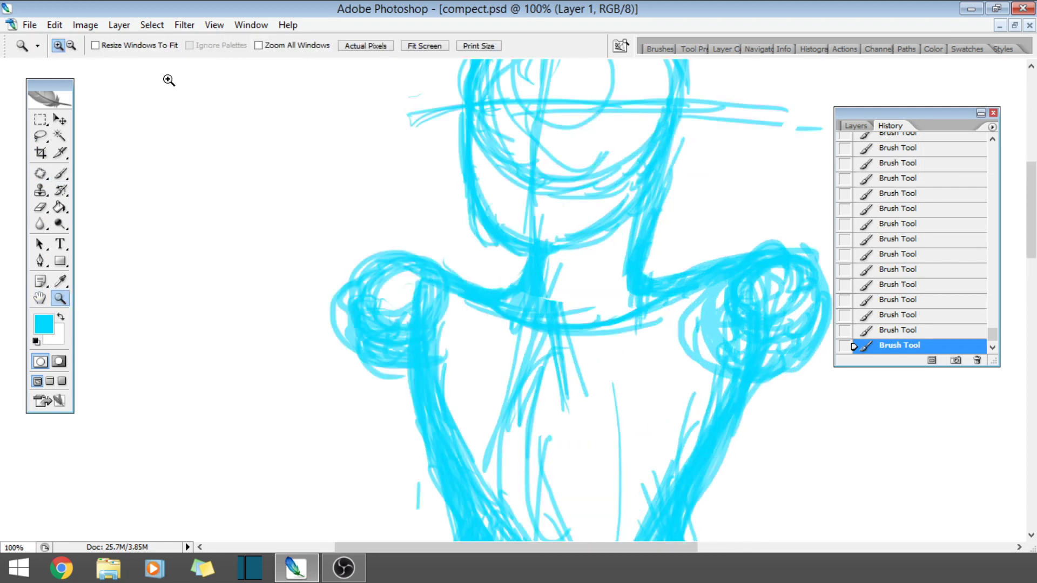
{"action": "left_click", "coordinate": [71, 45]}
{"action": "left_click", "coordinate": [483, 324]}
{"action": "left_click", "coordinate": [562, 343]}
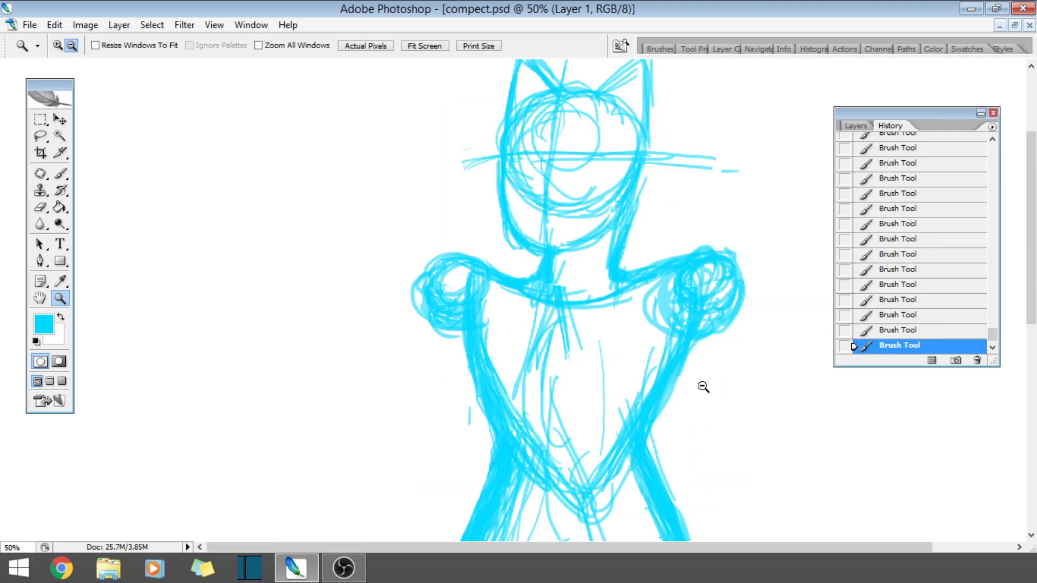
{"action": "left_click", "coordinate": [632, 389]}
{"action": "left_click", "coordinate": [627, 390]}
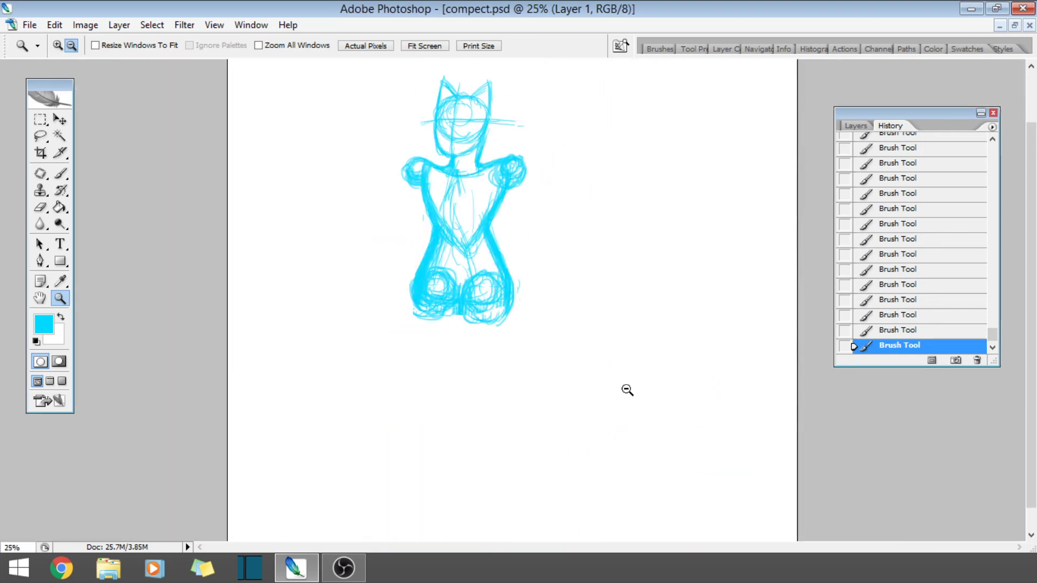
{"action": "left_click", "coordinate": [58, 46]}
{"action": "left_click", "coordinate": [611, 344]}
{"action": "left_click", "coordinate": [550, 345]}
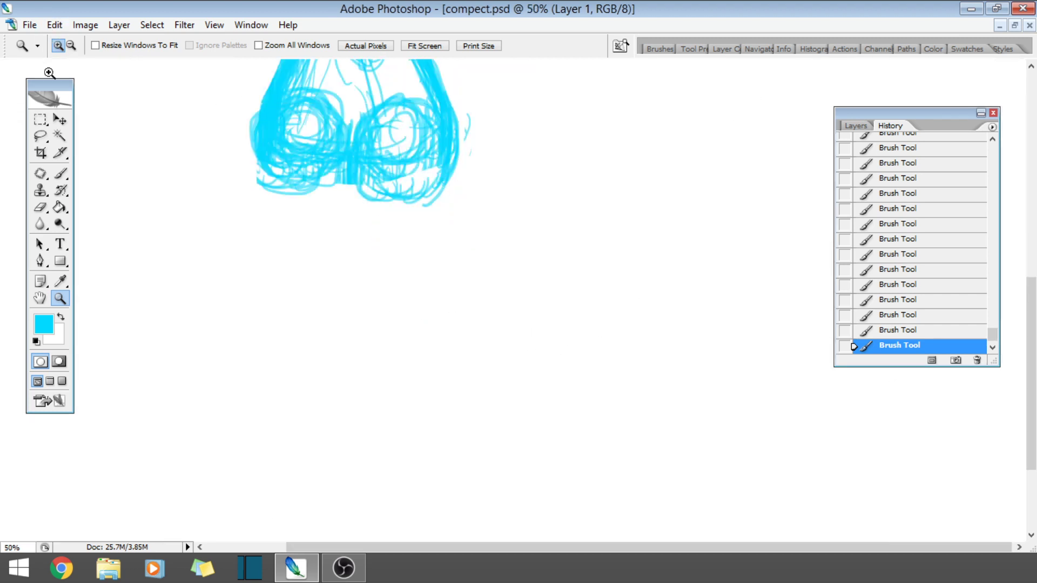
{"action": "left_click", "coordinate": [61, 174]}
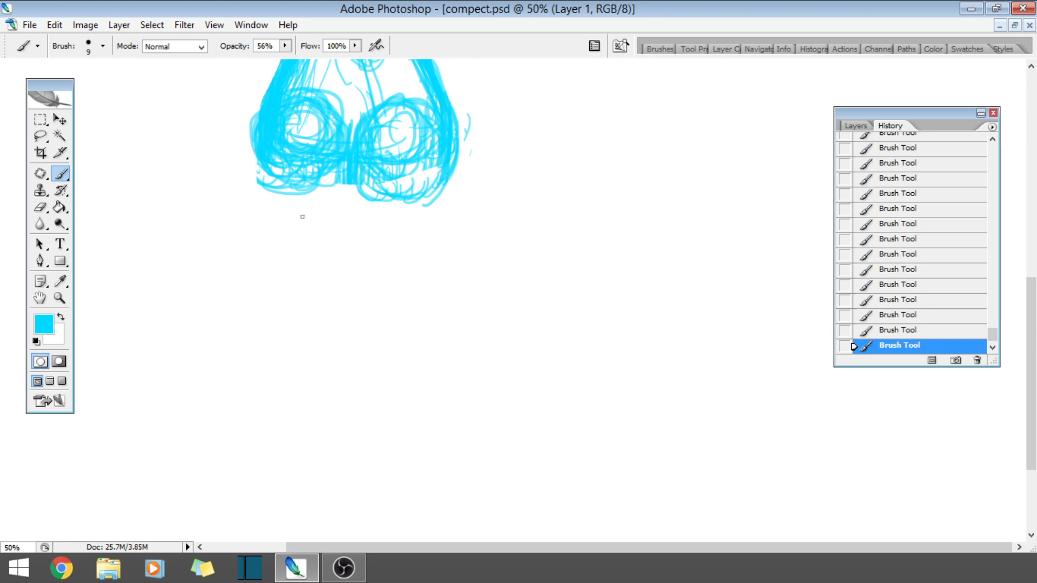
{"action": "mouse_move", "coordinate": [294, 186]}
{"action": "left_mouse_down"}
{"action": "mouse_move", "coordinate": [198, 312]}
{"action": "mouse_move", "coordinate": [296, 174]}
{"action": "mouse_move", "coordinate": [196, 304]}
{"action": "left_mouse_up"}
{"action": "left_click_drag", "start_coordinate": [383, 180], "coordinate": [374, 340]}
{"action": "left_click_drag", "start_coordinate": [398, 200], "coordinate": [345, 422]}
{"action": "mouse_move", "coordinate": [370, 252]}
{"action": "left_mouse_down"}
{"action": "mouse_move", "coordinate": [351, 388]}
{"action": "mouse_move", "coordinate": [365, 471]}
{"action": "left_mouse_up"}
{"action": "left_click_drag", "start_coordinate": [350, 373], "coordinate": [370, 522]}
{"action": "left_click_drag", "start_coordinate": [356, 376], "coordinate": [378, 536]}
{"action": "left_click_drag", "start_coordinate": [213, 278], "coordinate": [227, 435]}
{"action": "left_click_drag", "start_coordinate": [232, 378], "coordinate": [263, 499]}
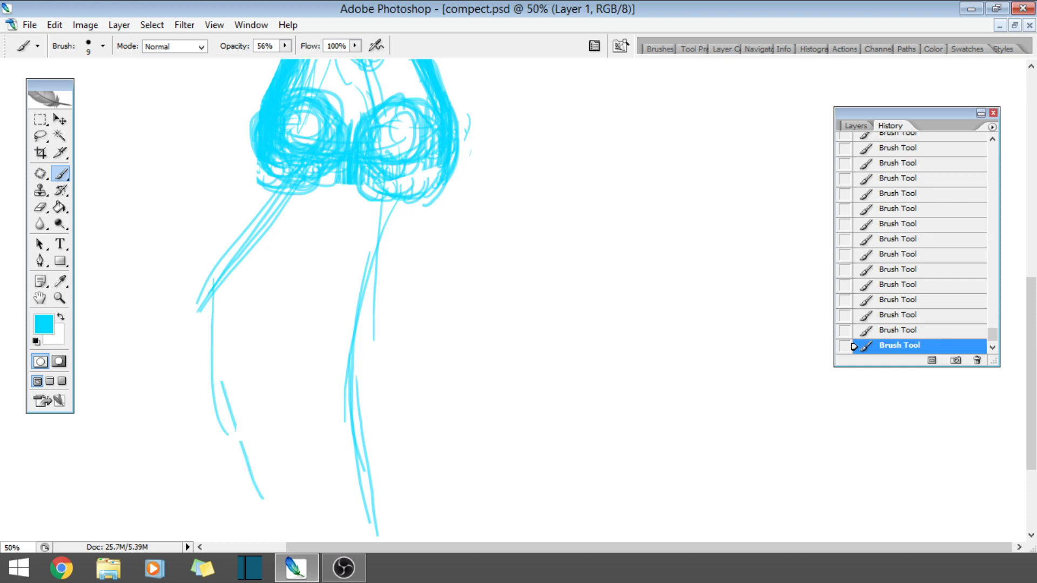
{"action": "left_click_drag", "start_coordinate": [211, 323], "coordinate": [289, 537]}
{"action": "left_click", "coordinate": [918, 210]}
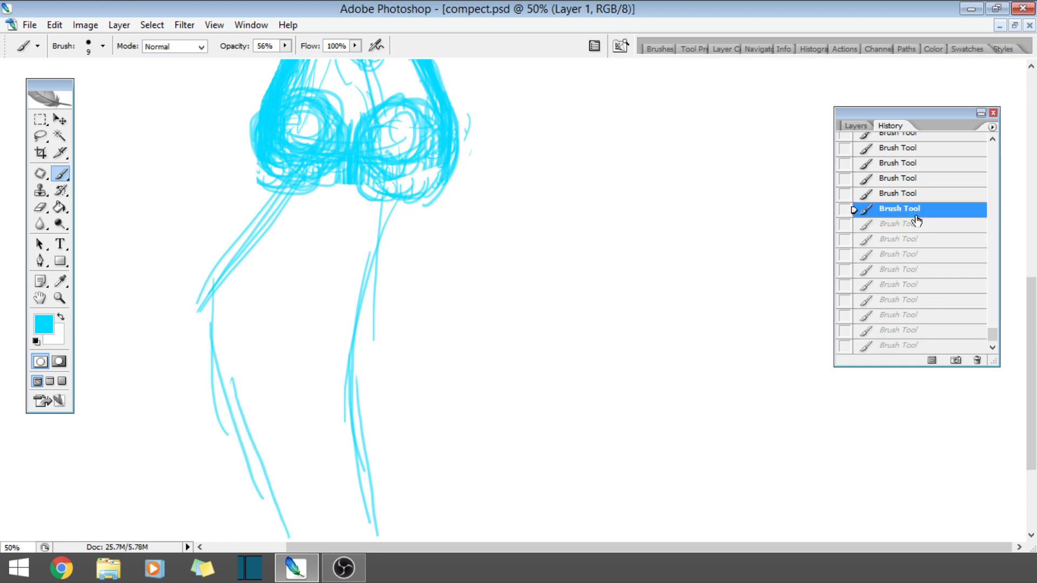
{"action": "left_click", "coordinate": [917, 150]}
{"action": "left_click", "coordinate": [911, 180]}
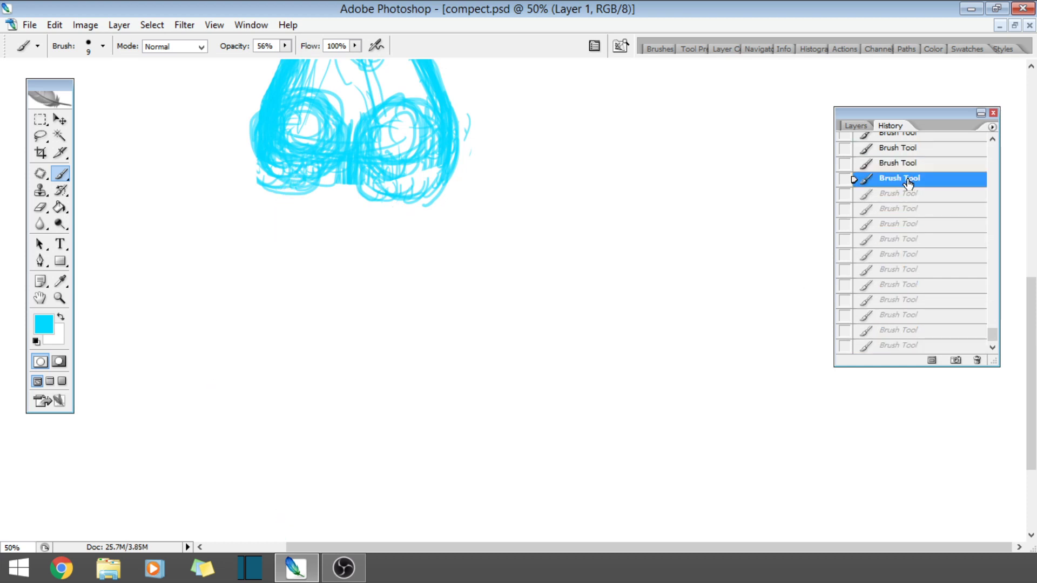
{"action": "left_click", "coordinate": [906, 208]}
{"action": "left_click", "coordinate": [905, 239]}
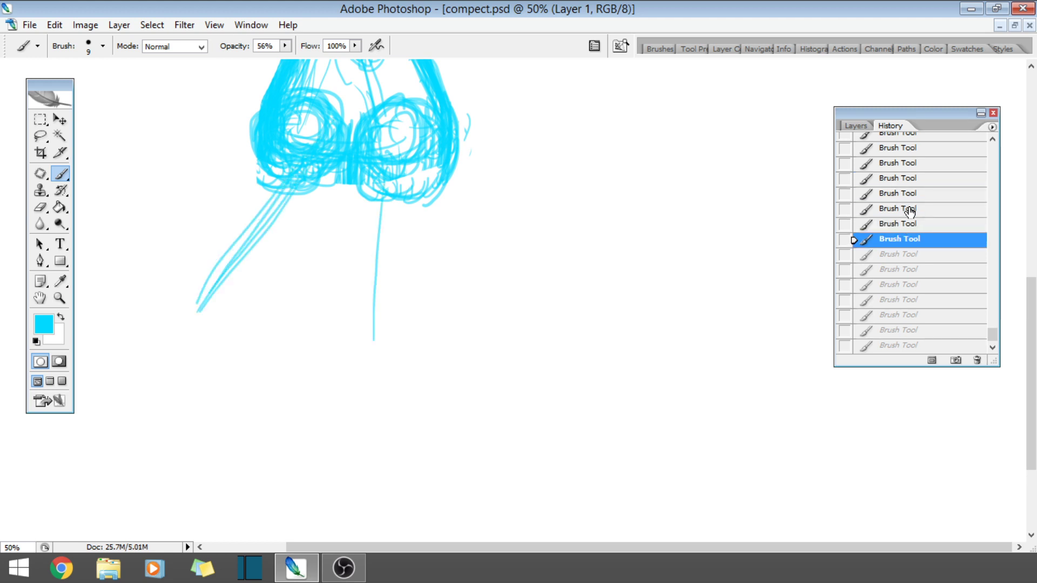
{"action": "left_click", "coordinate": [908, 209]}
{"action": "left_click", "coordinate": [907, 195]}
{"action": "left_click", "coordinate": [914, 178]}
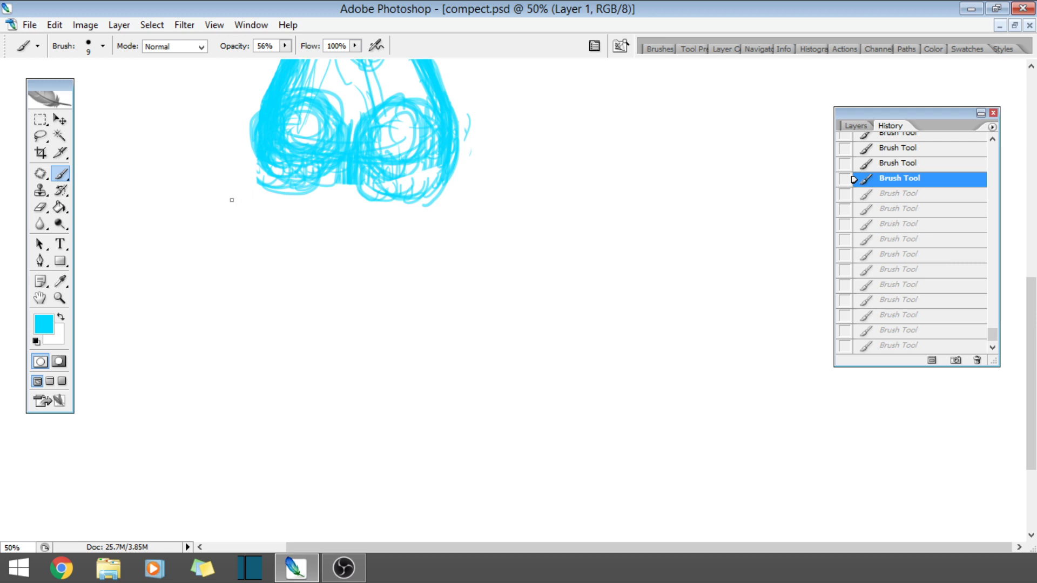
{"action": "left_click_drag", "start_coordinate": [1031, 322], "coordinate": [1034, 160]}
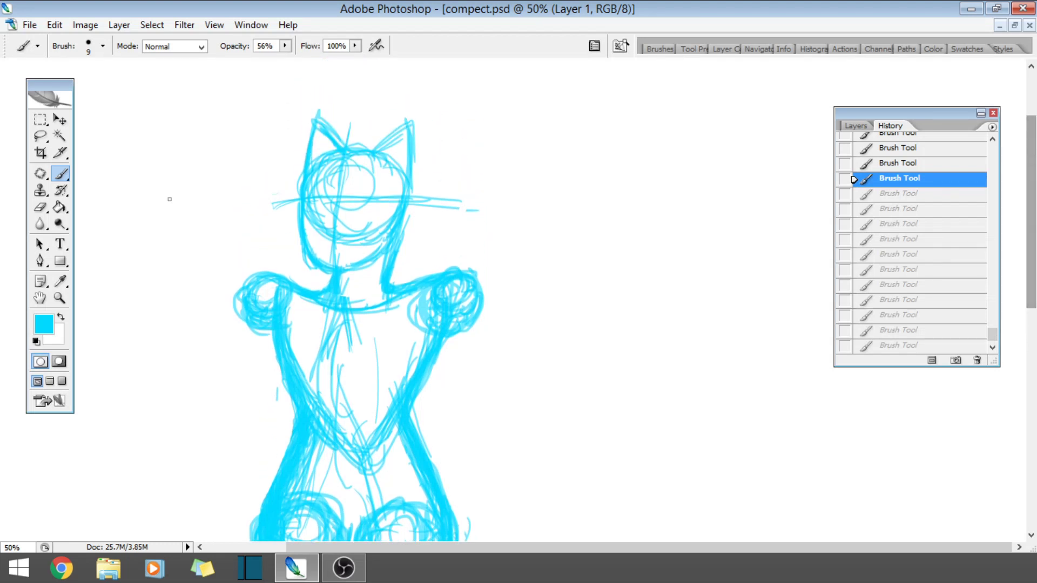
- Sketch the first left-arm curves twice, undoing each attempt in the History panel
{"action": "left_click_drag", "start_coordinate": [185, 233], "coordinate": [179, 351]}
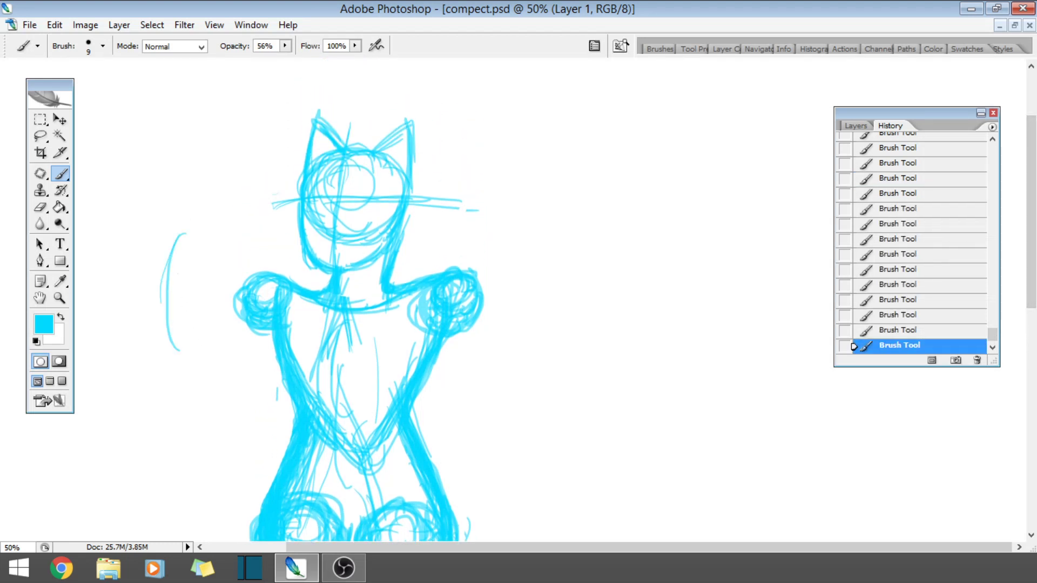
{"action": "left_click_drag", "start_coordinate": [177, 274], "coordinate": [214, 362]}
{"action": "left_click_drag", "start_coordinate": [251, 328], "coordinate": [174, 364]}
{"action": "left_click_drag", "start_coordinate": [260, 295], "coordinate": [228, 340]}
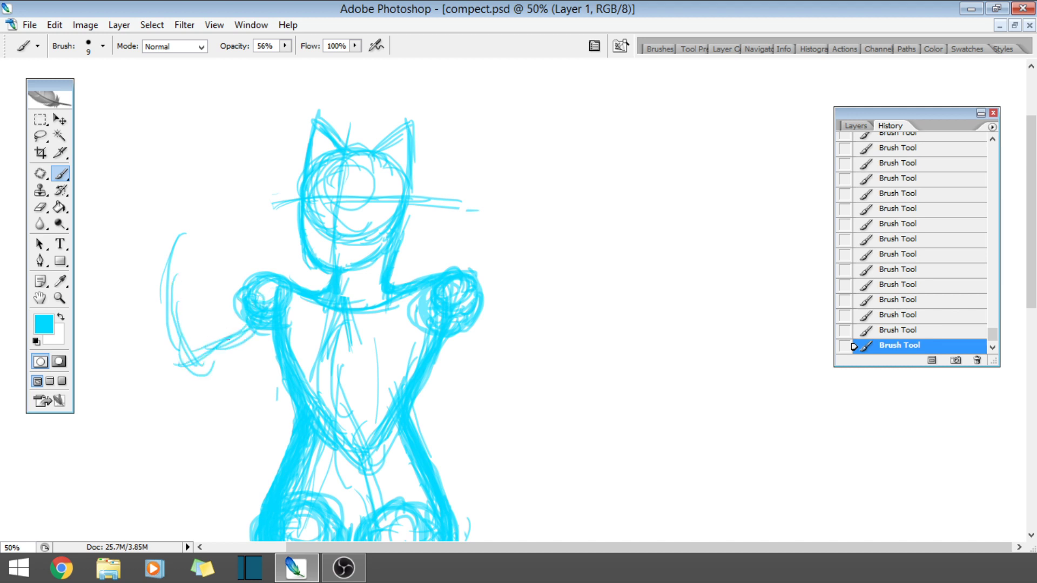
{"action": "left_click", "coordinate": [904, 178]}
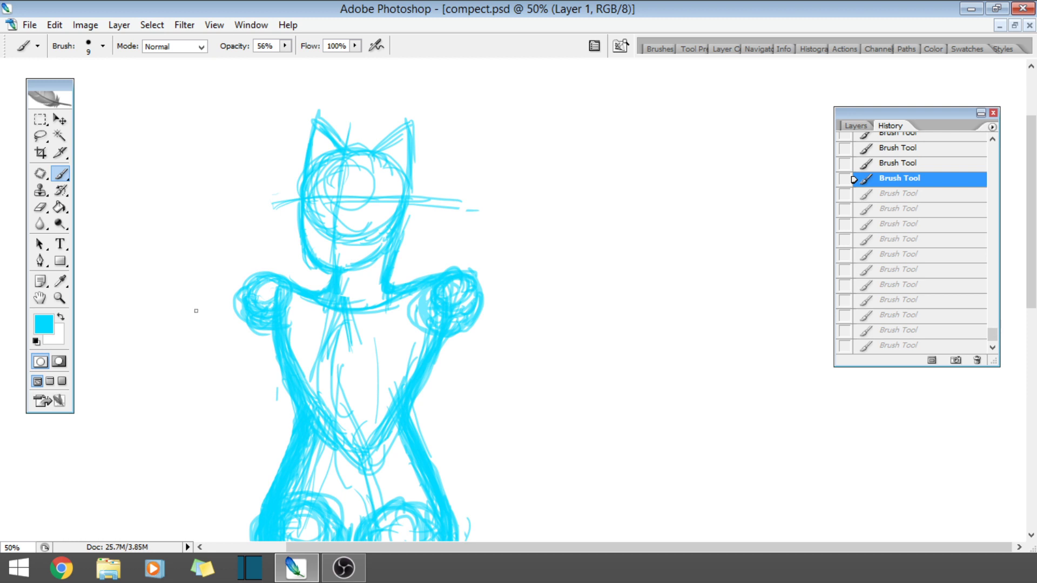
{"action": "left_click_drag", "start_coordinate": [233, 243], "coordinate": [212, 341]}
{"action": "left_click_drag", "start_coordinate": [213, 302], "coordinate": [239, 409]}
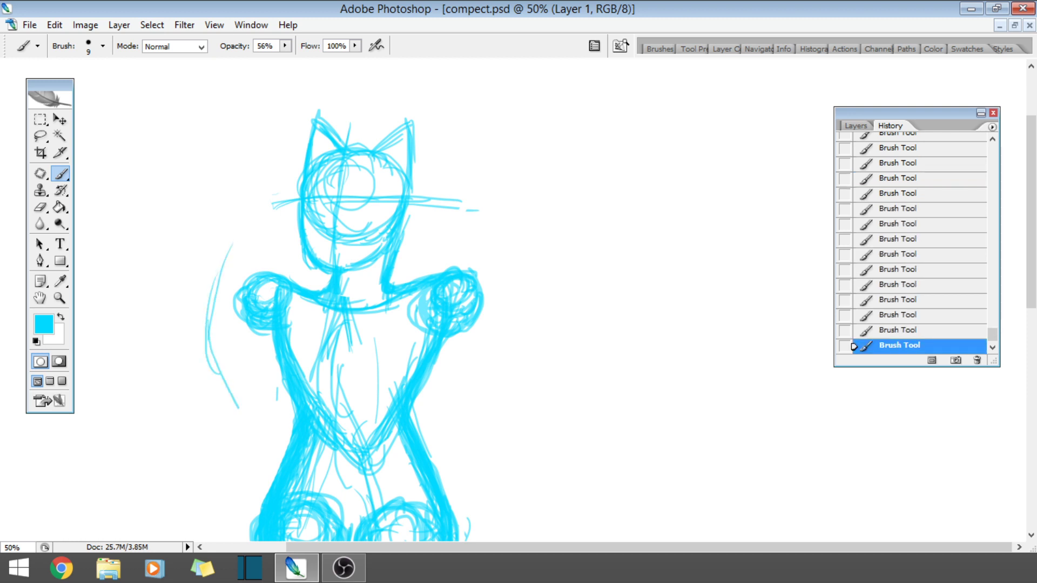
{"action": "left_click_drag", "start_coordinate": [238, 246], "coordinate": [241, 412]}
{"action": "left_click", "coordinate": [920, 228]}
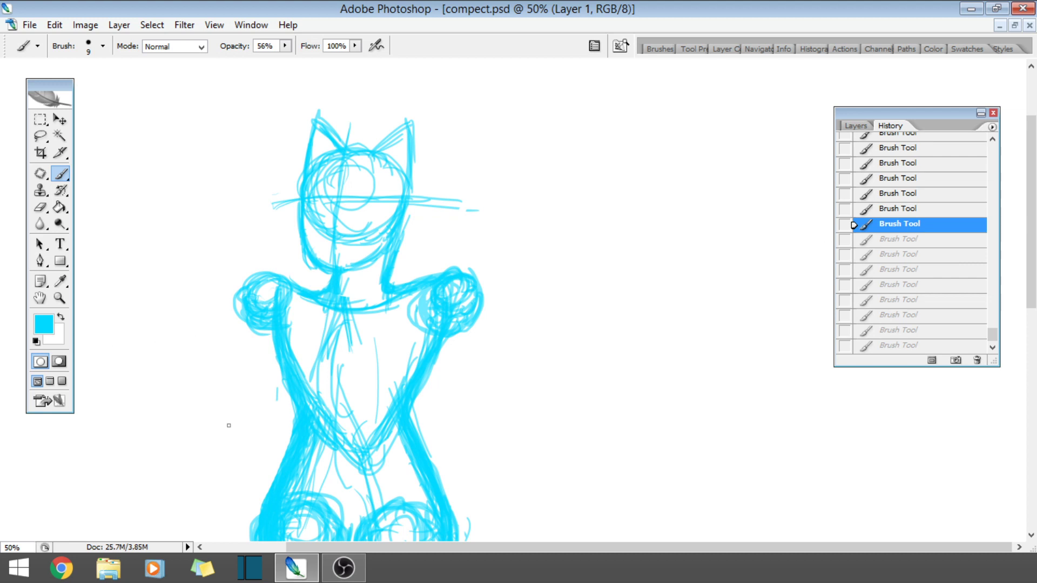
- Add a curved stroke at lower left, step back through History, then restore the strokes
{"action": "mouse_move", "coordinate": [201, 406]}
{"action": "left_mouse_down"}
{"action": "mouse_move", "coordinate": [240, 432]}
{"action": "mouse_move", "coordinate": [259, 424]}
{"action": "left_mouse_up"}
{"action": "left_click", "coordinate": [886, 331]}
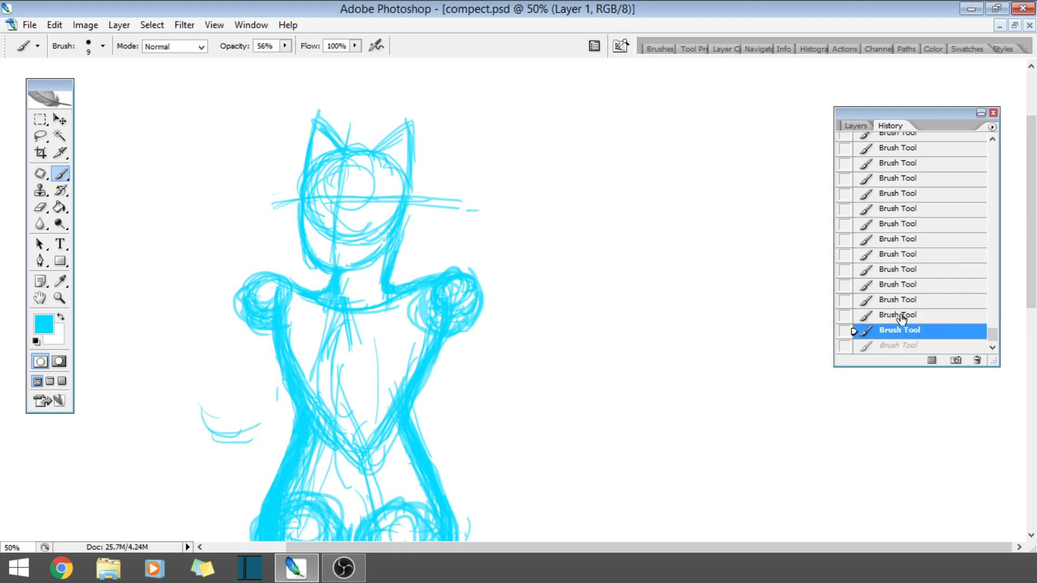
{"action": "left_click", "coordinate": [900, 316]}
{"action": "left_click", "coordinate": [910, 300]}
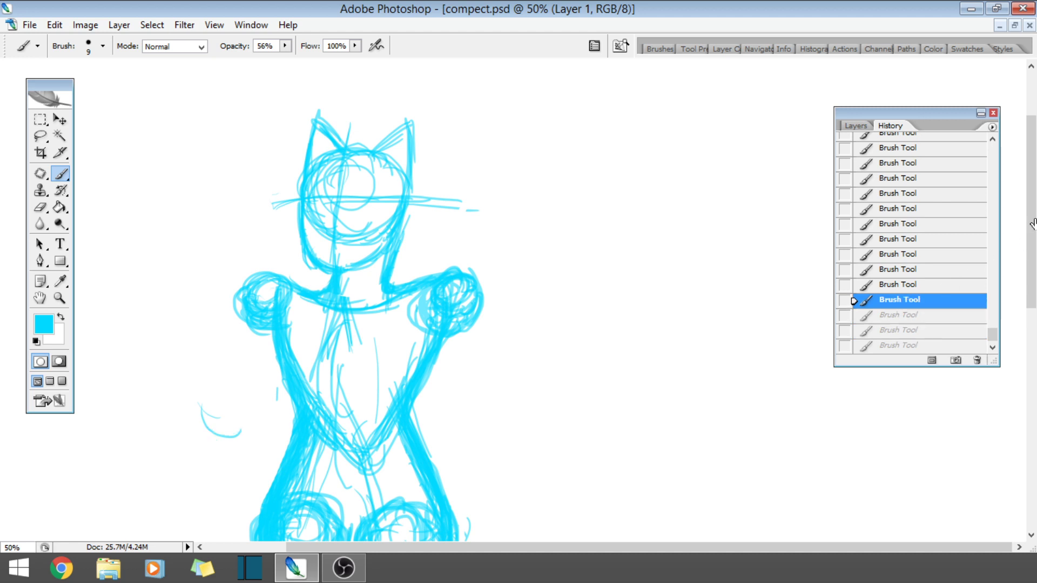
{"action": "left_click", "coordinate": [908, 284]}
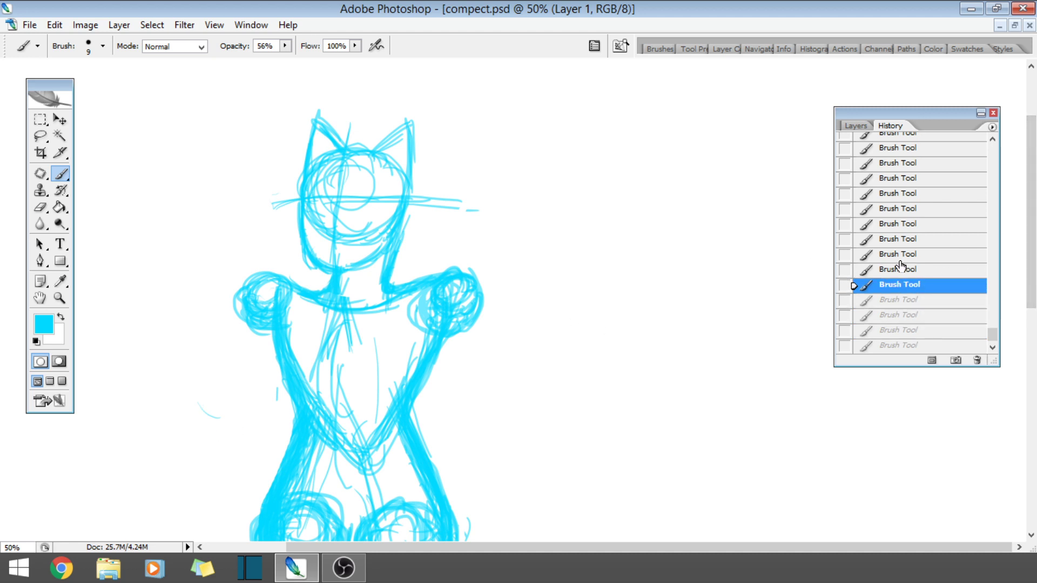
{"action": "left_click", "coordinate": [900, 259]}
{"action": "mouse_move", "coordinate": [1032, 195]}
{"action": "left_mouse_down"}
{"action": "mouse_move", "coordinate": [1033, 272]}
{"action": "mouse_move", "coordinate": [1032, 233]}
{"action": "left_mouse_up"}
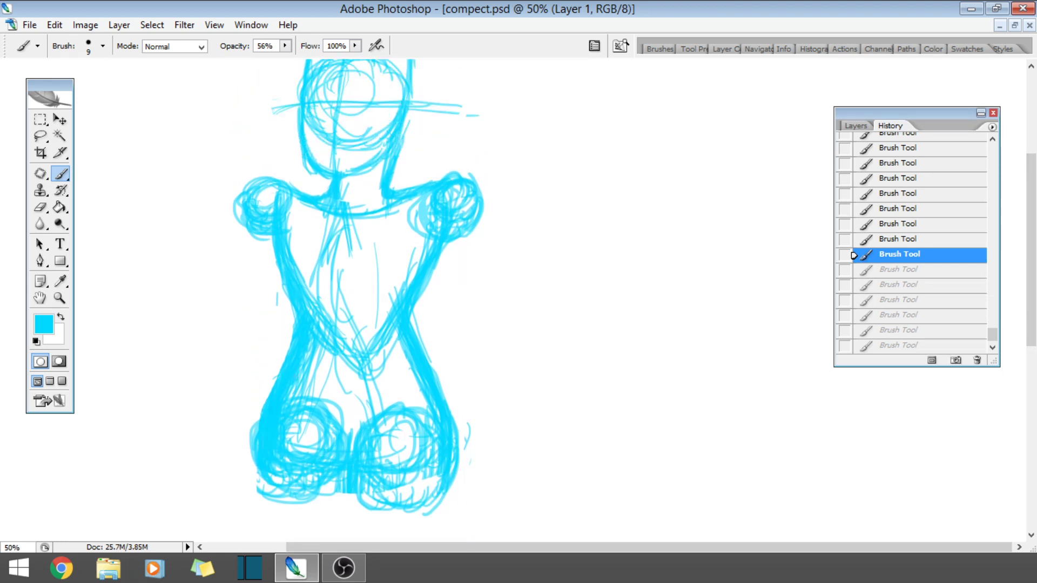
{"action": "left_click", "coordinate": [899, 346]}
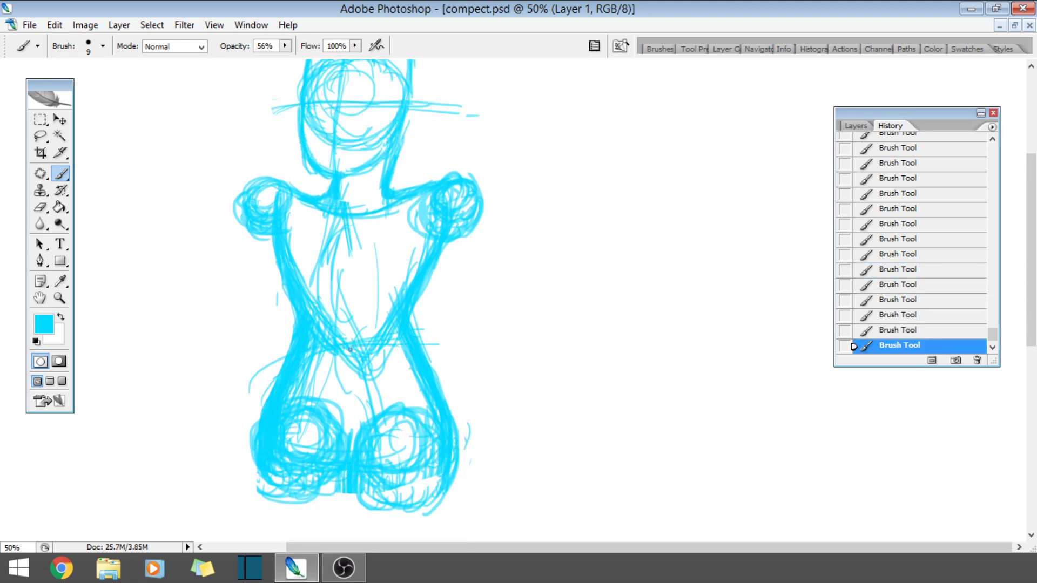
- Sketch the right arm beside the torso and rough strokes along the left arm
{"action": "left_click_drag", "start_coordinate": [267, 408], "coordinate": [226, 429]}
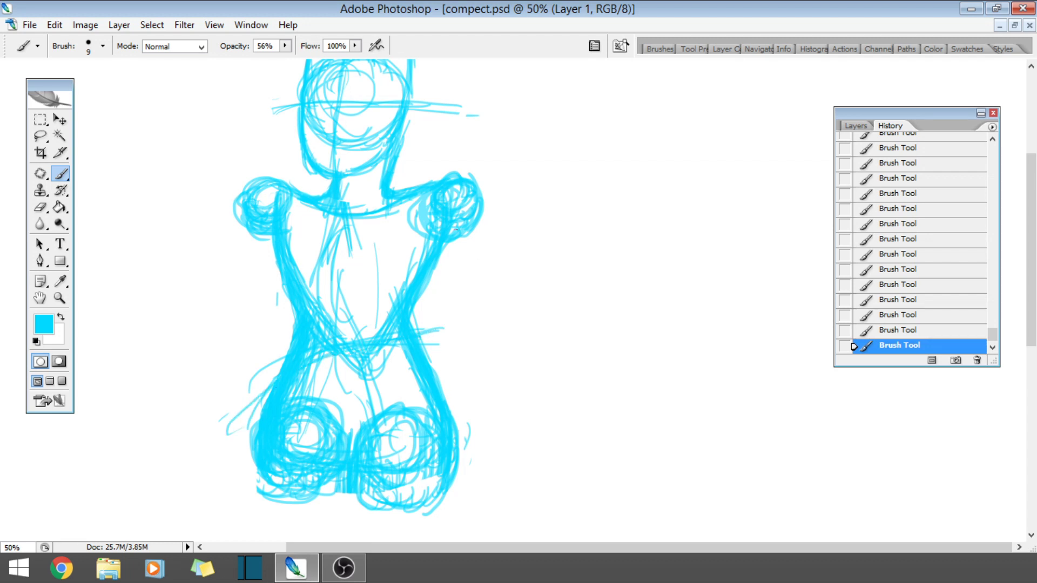
{"action": "mouse_move", "coordinate": [456, 229]}
{"action": "left_mouse_down"}
{"action": "mouse_move", "coordinate": [463, 330]}
{"action": "mouse_move", "coordinate": [478, 302]}
{"action": "mouse_move", "coordinate": [465, 331]}
{"action": "left_mouse_up"}
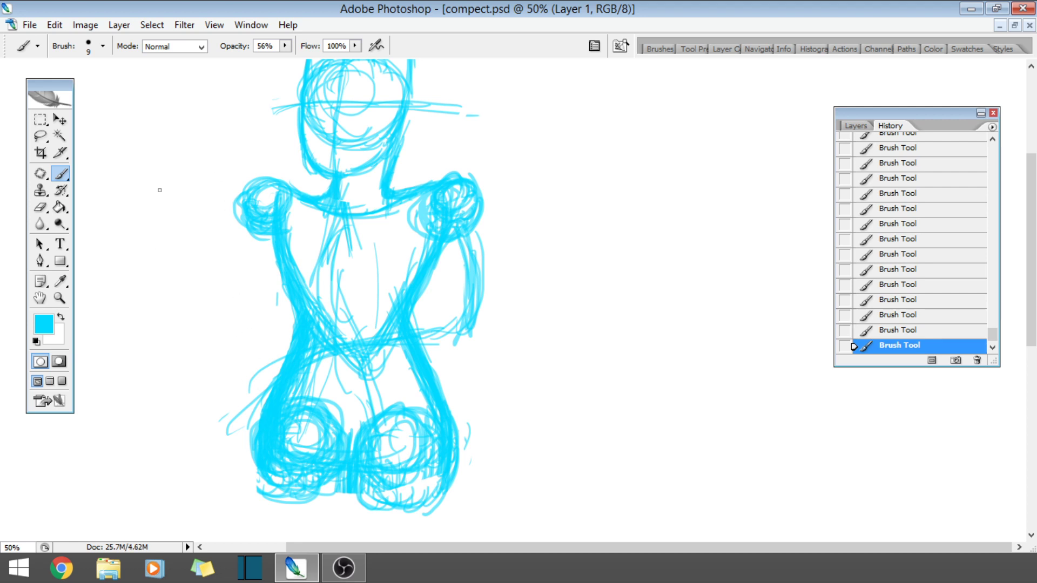
{"action": "left_click_drag", "start_coordinate": [168, 161], "coordinate": [176, 253]}
{"action": "mouse_move", "coordinate": [164, 183]}
{"action": "left_mouse_down"}
{"action": "mouse_move", "coordinate": [203, 300]}
{"action": "mouse_move", "coordinate": [232, 336]}
{"action": "mouse_move", "coordinate": [254, 265]}
{"action": "mouse_move", "coordinate": [223, 334]}
{"action": "mouse_move", "coordinate": [269, 226]}
{"action": "left_mouse_up"}
{"action": "mouse_move", "coordinate": [213, 304]}
{"action": "left_mouse_down"}
{"action": "mouse_move", "coordinate": [203, 221]}
{"action": "mouse_move", "coordinate": [229, 339]}
{"action": "left_mouse_up"}
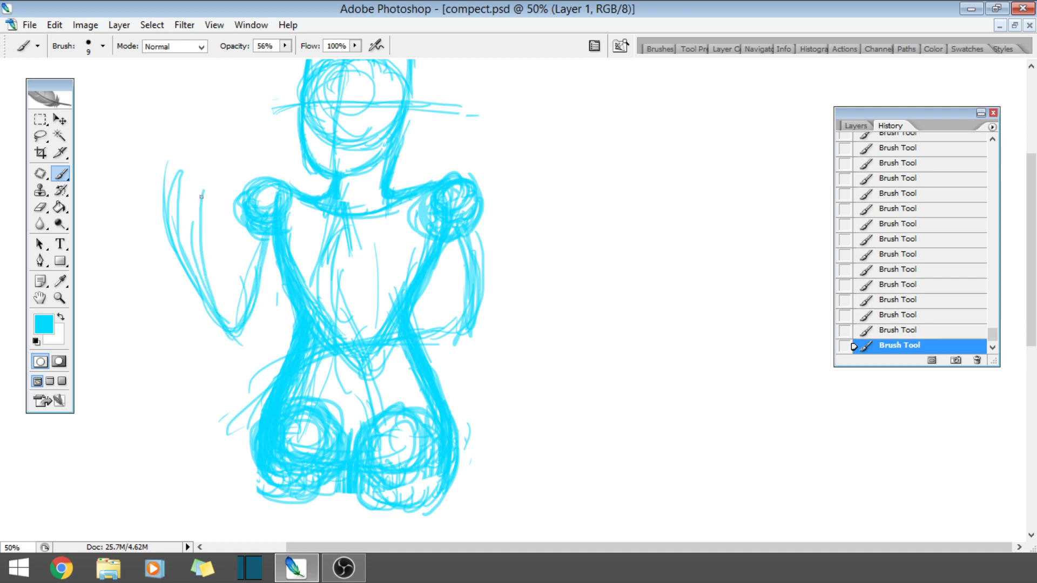
{"action": "left_click_drag", "start_coordinate": [218, 161], "coordinate": [224, 349]}
{"action": "left_click_drag", "start_coordinate": [208, 189], "coordinate": [239, 334]}
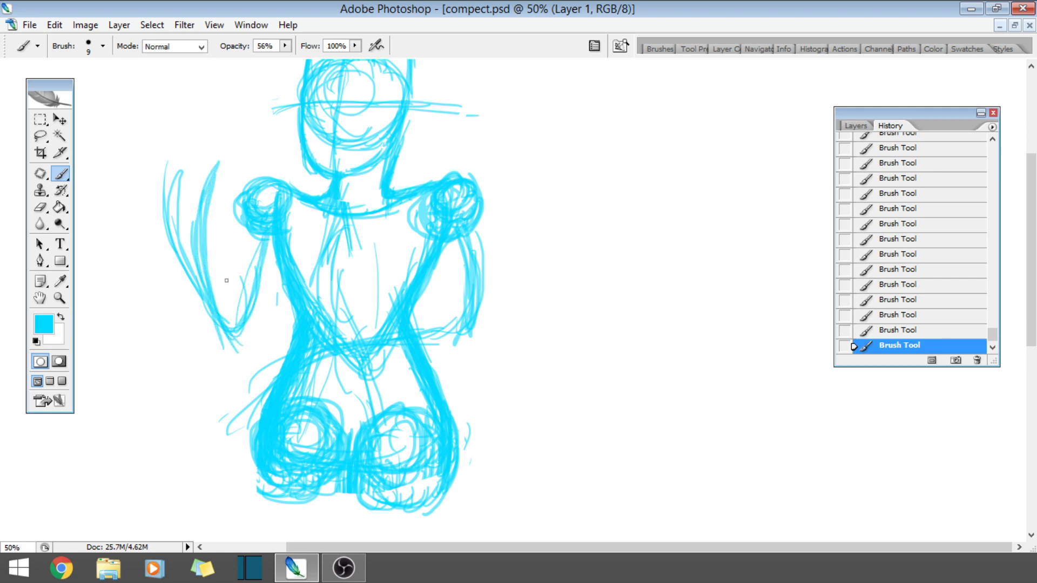
- Undo the latest left-arm strokes via History and redraw the left arm and shoulder
{"action": "left_click", "coordinate": [885, 193]}
{"action": "left_click", "coordinate": [899, 148]}
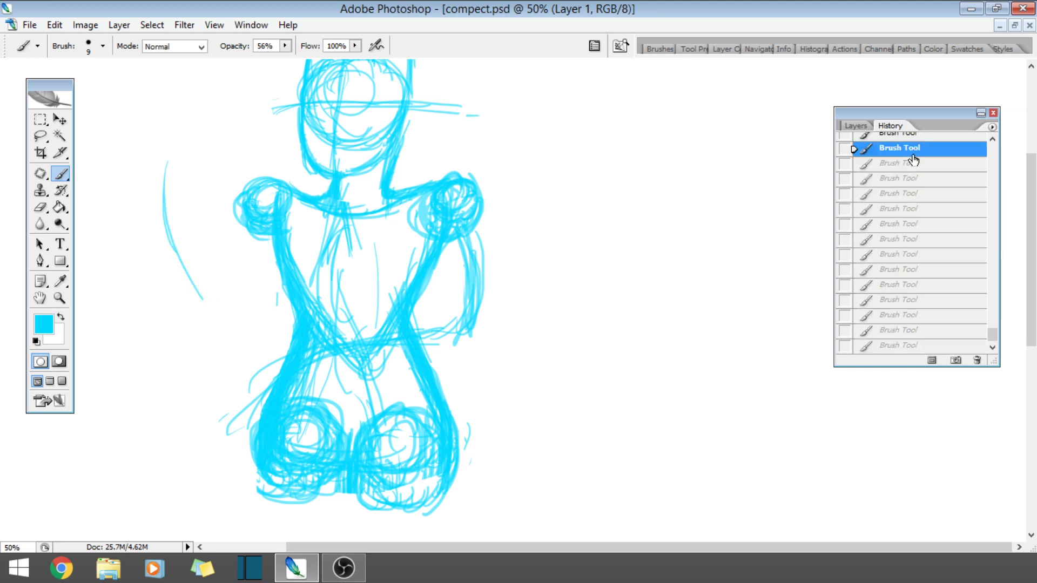
{"action": "left_click", "coordinate": [130, 265]}
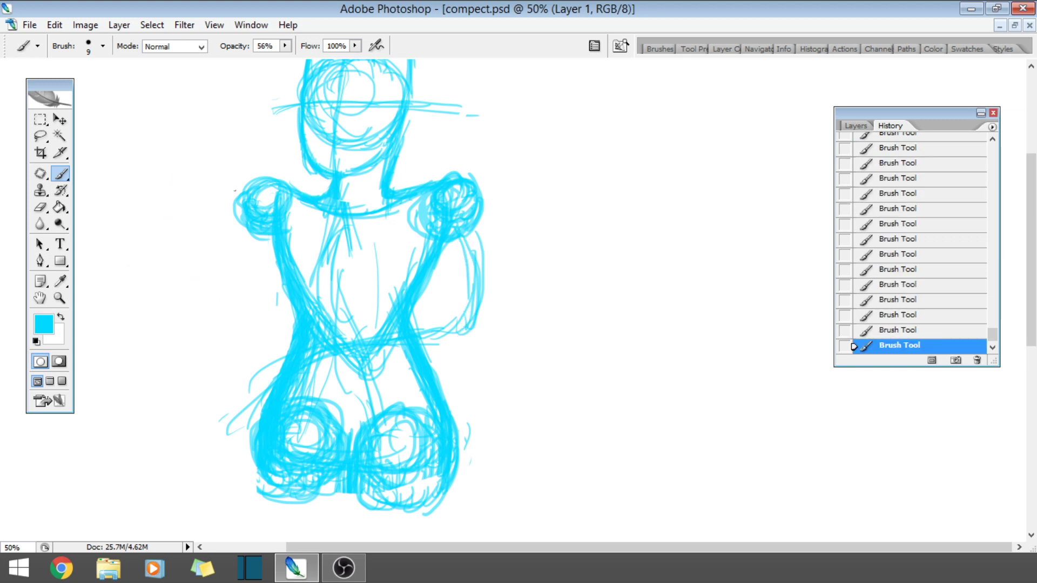
{"action": "left_click_drag", "start_coordinate": [205, 181], "coordinate": [272, 345]}
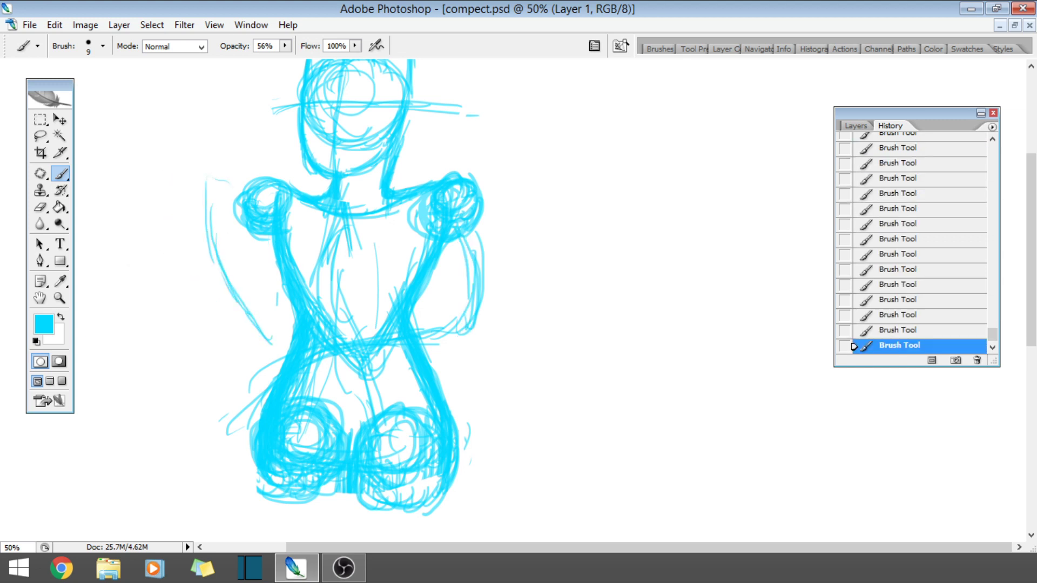
{"action": "left_click_drag", "start_coordinate": [212, 192], "coordinate": [247, 303]}
{"action": "left_click_drag", "start_coordinate": [223, 144], "coordinate": [239, 284]}
{"action": "left_click_drag", "start_coordinate": [276, 238], "coordinate": [271, 317]}
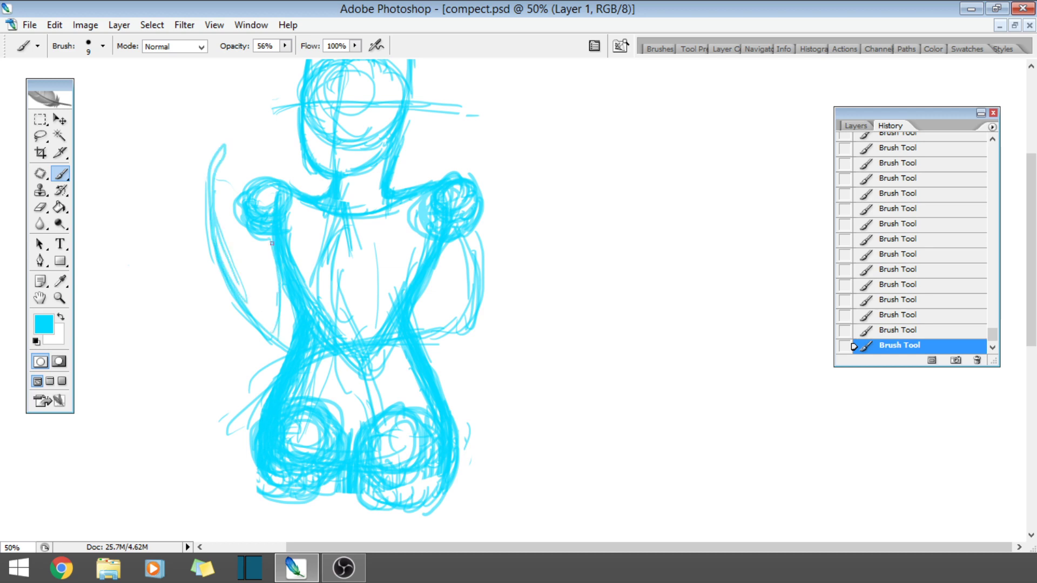
{"action": "left_click_drag", "start_coordinate": [273, 242], "coordinate": [273, 345]}
{"action": "left_click_drag", "start_coordinate": [269, 215], "coordinate": [259, 174]}
{"action": "left_click_drag", "start_coordinate": [1035, 212], "coordinate": [1034, 390]}
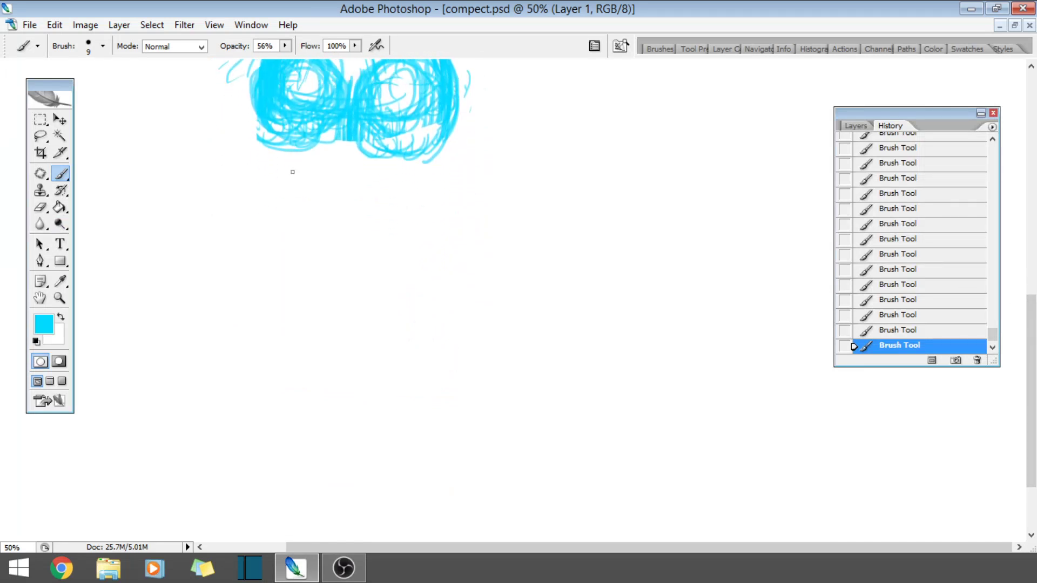
- Draw long leg lines running down from the hips
{"action": "left_click_drag", "start_coordinate": [292, 144], "coordinate": [297, 335]}
{"action": "left_click_drag", "start_coordinate": [271, 197], "coordinate": [296, 416]}
{"action": "left_click_drag", "start_coordinate": [272, 260], "coordinate": [346, 518]}
{"action": "mouse_move", "coordinate": [379, 158]}
{"action": "left_mouse_down"}
{"action": "mouse_move", "coordinate": [306, 334]}
{"action": "mouse_move", "coordinate": [374, 441]}
{"action": "left_mouse_up"}
{"action": "left_click_drag", "start_coordinate": [331, 348], "coordinate": [367, 424]}
- Sketch the lower legs sweeping down-right, adding extra strokes at their ends
{"action": "left_click_drag", "start_coordinate": [332, 371], "coordinate": [405, 480]}
{"action": "left_click_drag", "start_coordinate": [354, 426], "coordinate": [424, 527]}
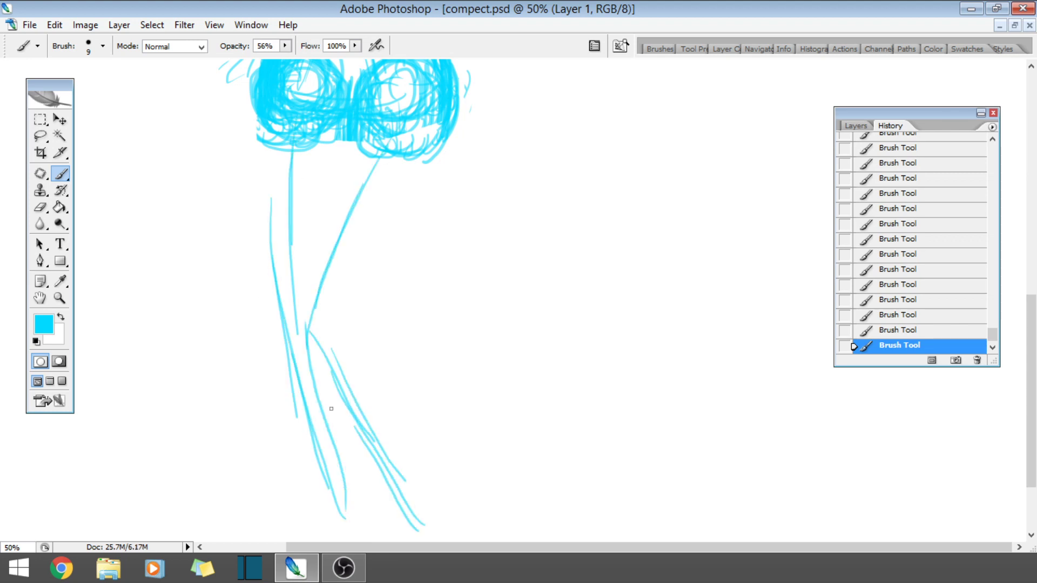
{"action": "mouse_move", "coordinate": [291, 157]}
{"action": "left_mouse_down"}
{"action": "mouse_move", "coordinate": [306, 389]}
{"action": "mouse_move", "coordinate": [342, 513]}
{"action": "left_mouse_up"}
{"action": "left_click_drag", "start_coordinate": [317, 426], "coordinate": [353, 538]}
{"action": "left_click_drag", "start_coordinate": [329, 459], "coordinate": [369, 562]}
{"action": "left_click_drag", "start_coordinate": [1033, 354], "coordinate": [1032, 418]}
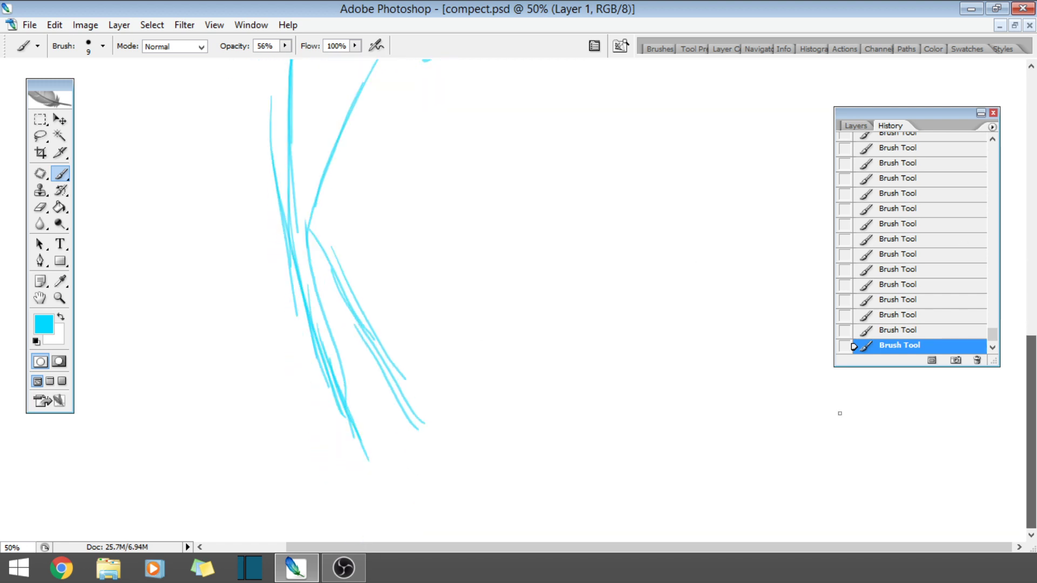
{"action": "left_click_drag", "start_coordinate": [320, 389], "coordinate": [341, 461]}
{"action": "left_click_drag", "start_coordinate": [341, 429], "coordinate": [365, 491]}
- Zoom out to 25% to see the whole figure
{"action": "left_click", "coordinate": [60, 298]}
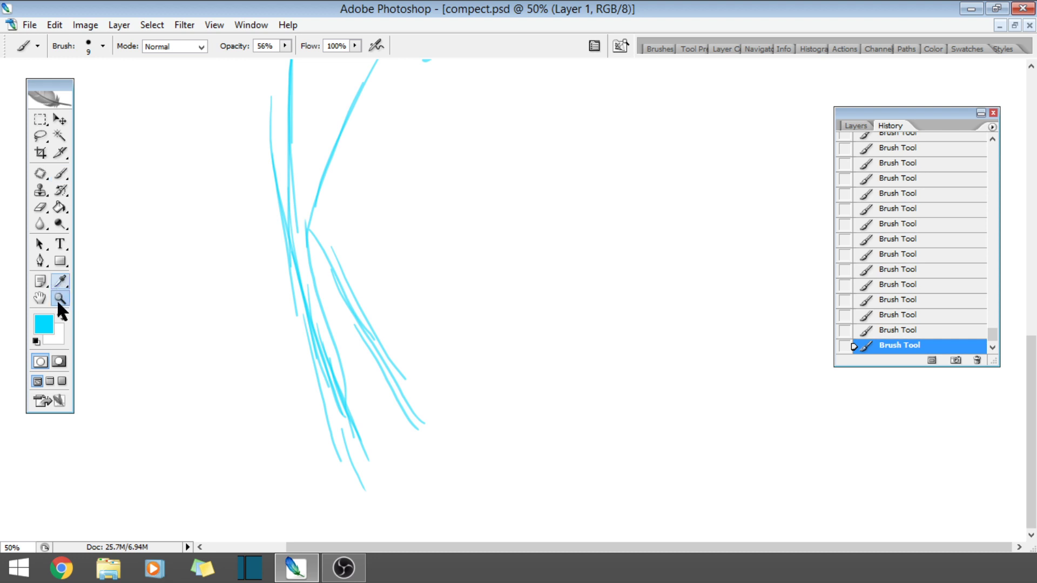
{"action": "left_click", "coordinate": [460, 208], "text": "alt"}
{"action": "left_click", "coordinate": [461, 206], "text": "alt"}
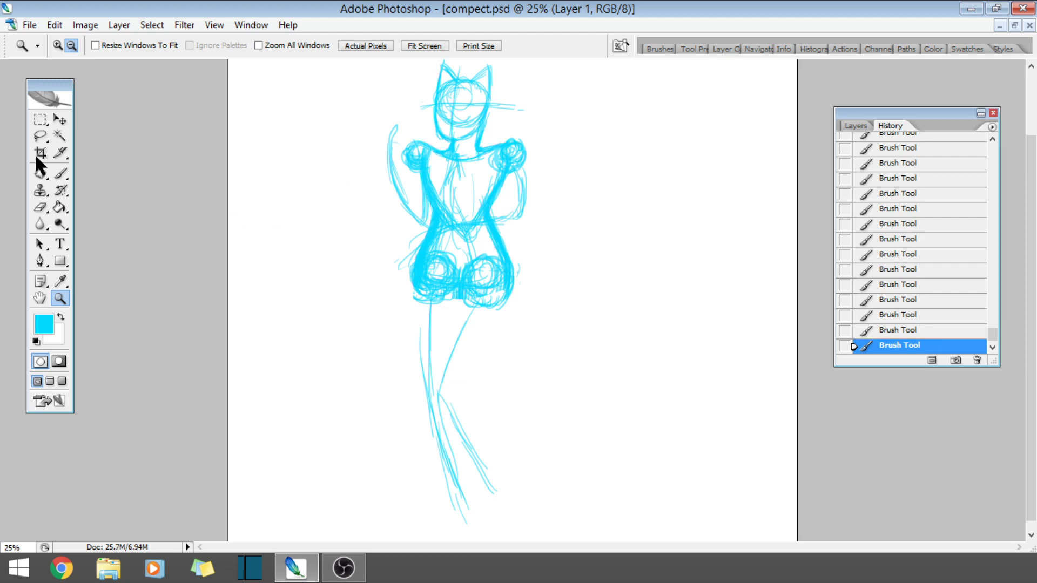
{"action": "left_click", "coordinate": [40, 136]}
- Lasso the leg strokes and Free Transform them, tilting and shifting them right
{"action": "mouse_move", "coordinate": [540, 520]}
{"action": "left_mouse_down"}
{"action": "mouse_move", "coordinate": [350, 435]}
{"action": "mouse_move", "coordinate": [374, 338]}
{"action": "left_mouse_up"}
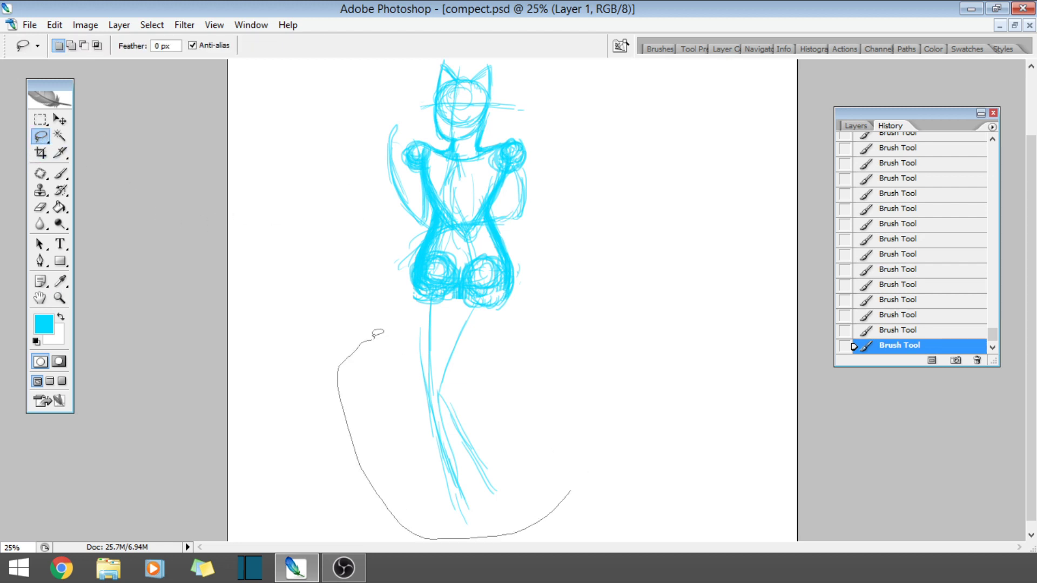
{"action": "left_click_drag", "start_coordinate": [438, 306], "coordinate": [513, 570]}
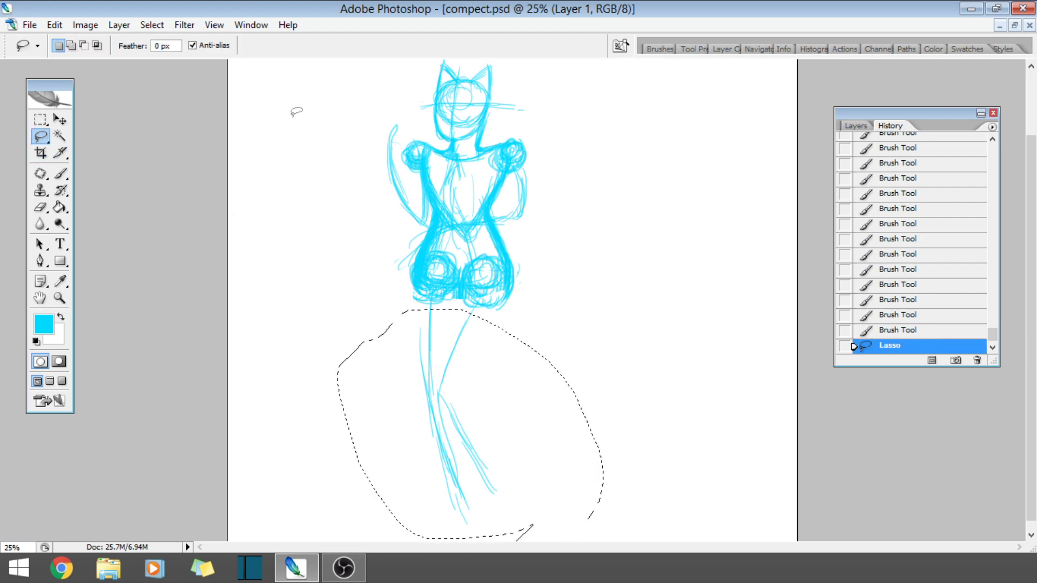
{"action": "left_click", "coordinate": [54, 25]}
{"action": "left_click", "coordinate": [67, 267]}
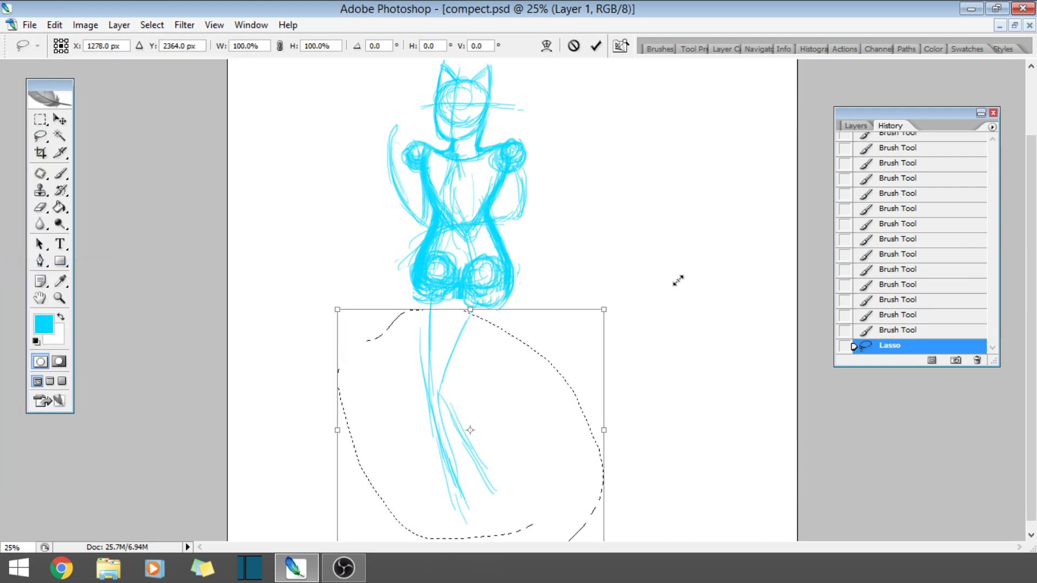
{"action": "left_click_drag", "start_coordinate": [655, 256], "coordinate": [645, 246]}
{"action": "mouse_move", "coordinate": [449, 352]}
{"action": "left_mouse_down"}
{"action": "mouse_move", "coordinate": [477, 341]}
{"action": "mouse_move", "coordinate": [460, 341]}
{"action": "left_mouse_up"}
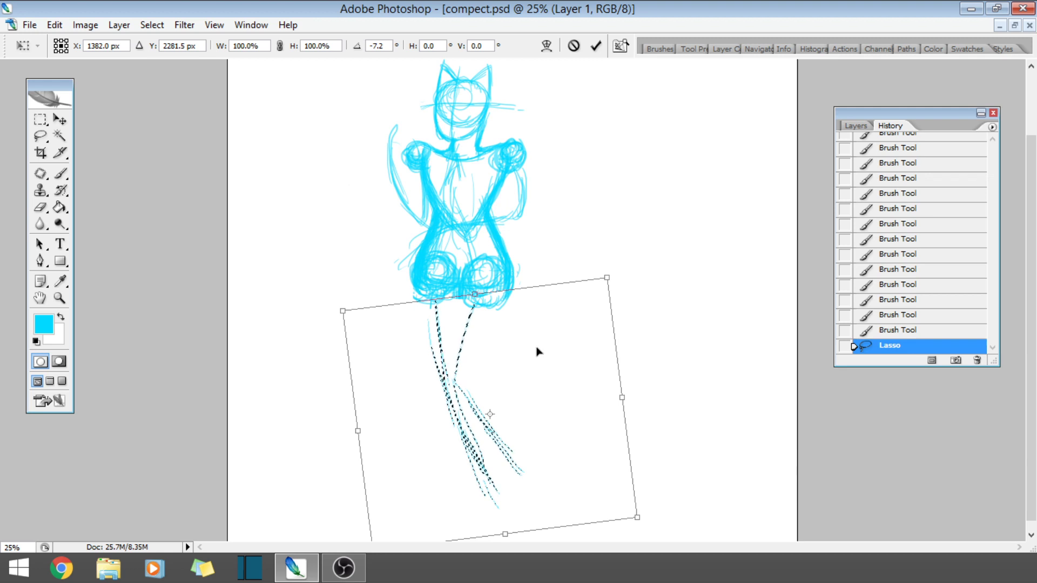
{"action": "mouse_move", "coordinate": [502, 535]}
{"action": "left_mouse_down"}
{"action": "mouse_move", "coordinate": [500, 548]}
{"action": "mouse_move", "coordinate": [506, 534]}
{"action": "left_mouse_up"}
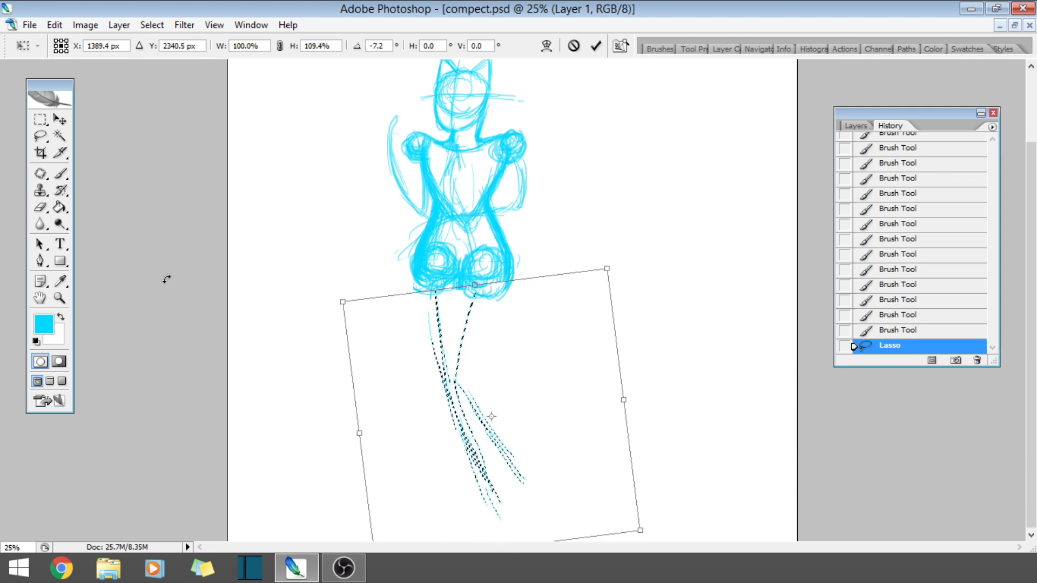
{"action": "left_click", "coordinate": [62, 122]}
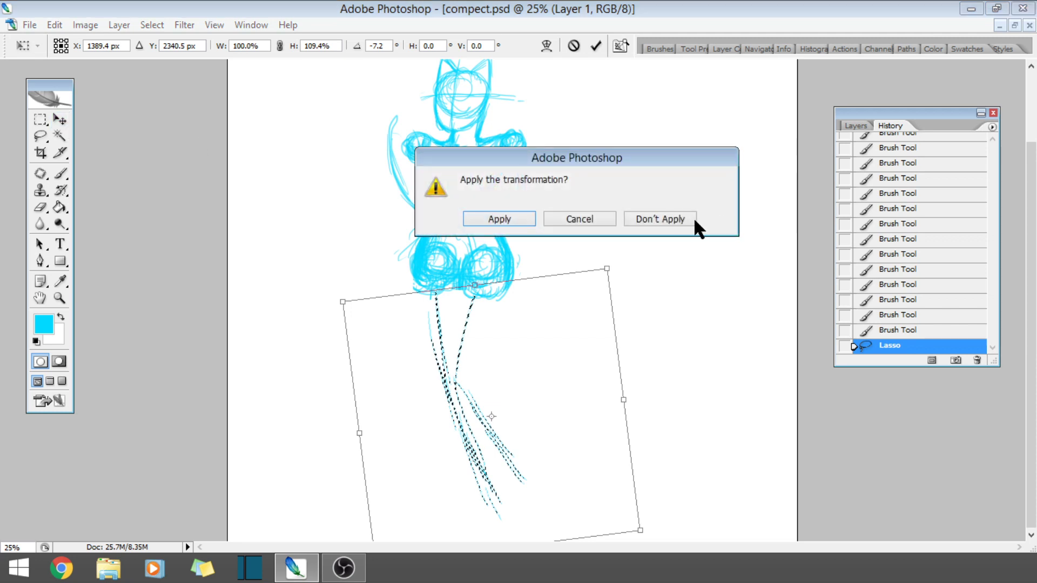
{"action": "left_click", "coordinate": [592, 218]}
- Settle the legs at -5.9° rotation and 109.4% height, apply, then deselect
{"action": "left_click_drag", "start_coordinate": [643, 274], "coordinate": [632, 245]}
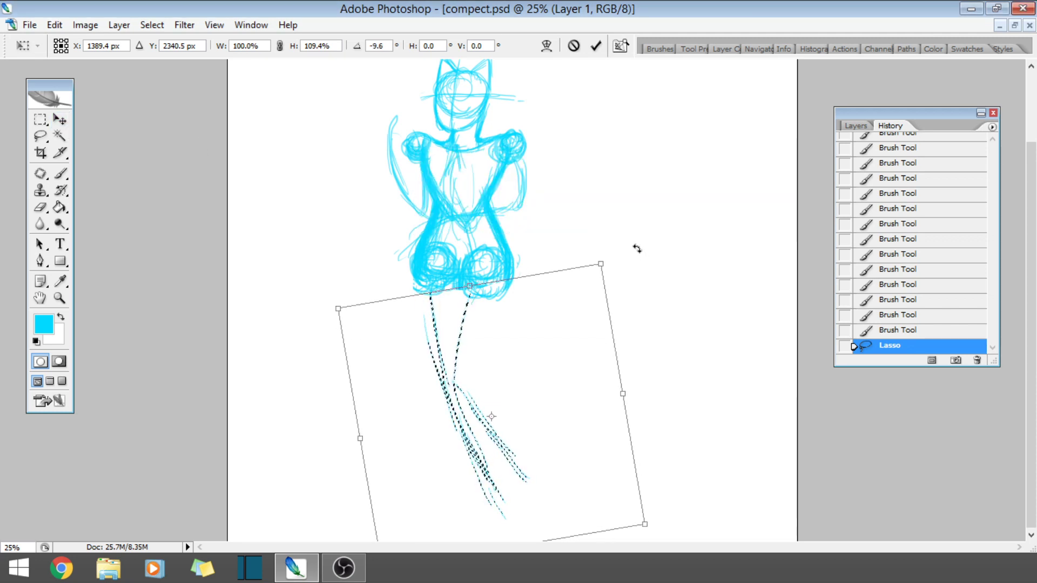
{"action": "left_click_drag", "start_coordinate": [473, 365], "coordinate": [483, 364]}
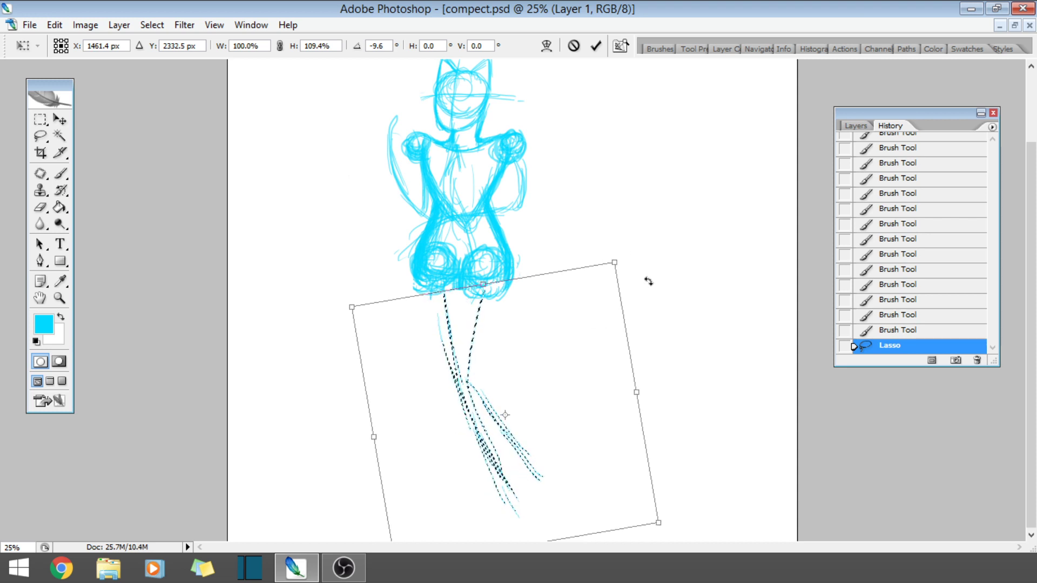
{"action": "left_click_drag", "start_coordinate": [650, 228], "coordinate": [660, 237]}
{"action": "left_click_drag", "start_coordinate": [486, 323], "coordinate": [479, 324]}
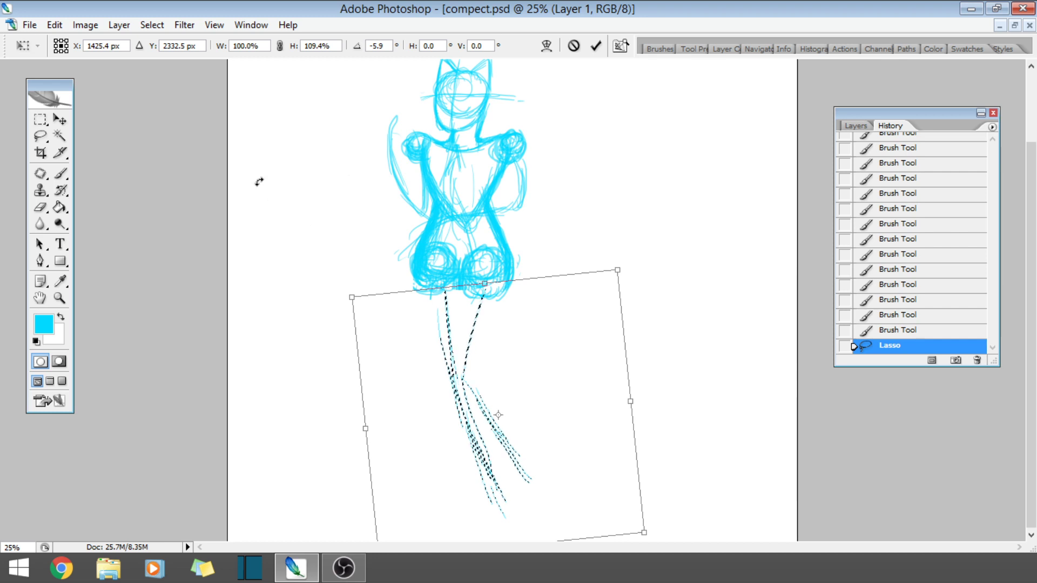
{"action": "left_click", "coordinate": [59, 120]}
{"action": "left_click", "coordinate": [532, 217]}
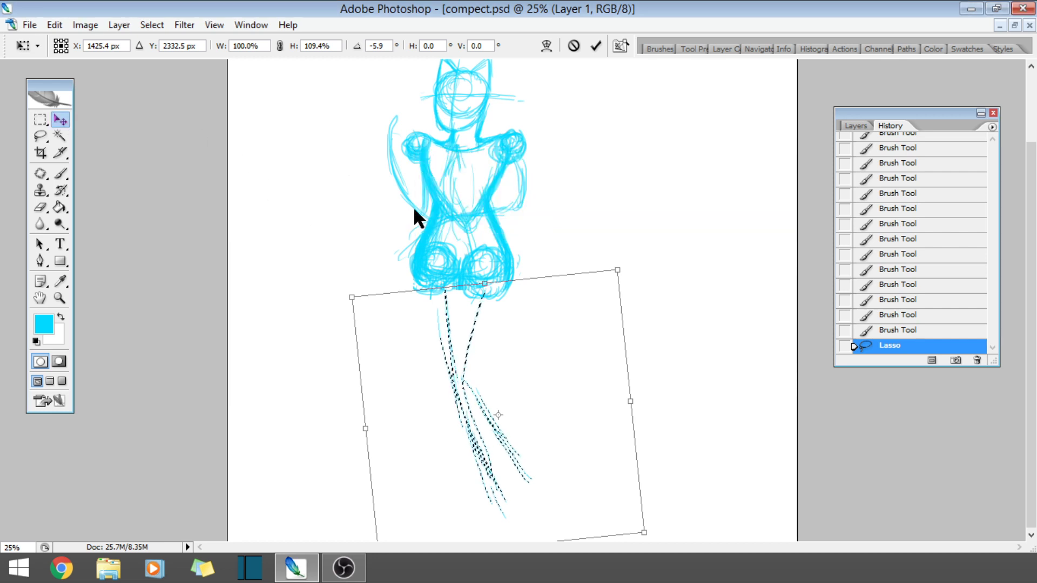
{"action": "left_click", "coordinate": [154, 26]}
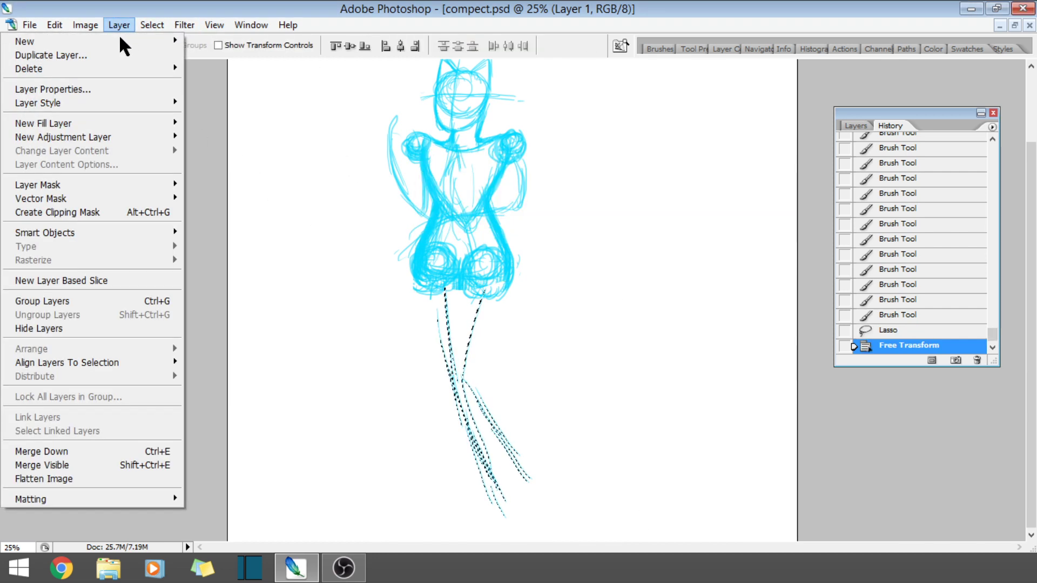
{"action": "left_click", "coordinate": [144, 48]}
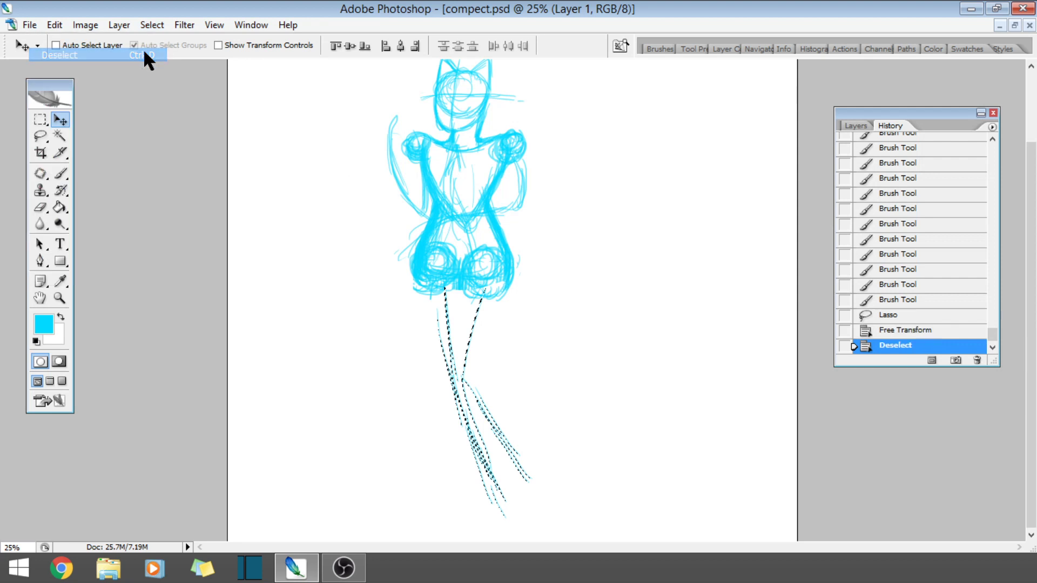
- Zoom out to the whole canvas, then zoom in closely on the legs
{"action": "left_click", "coordinate": [60, 298]}
{"action": "left_click", "coordinate": [519, 312], "text": "alt"}
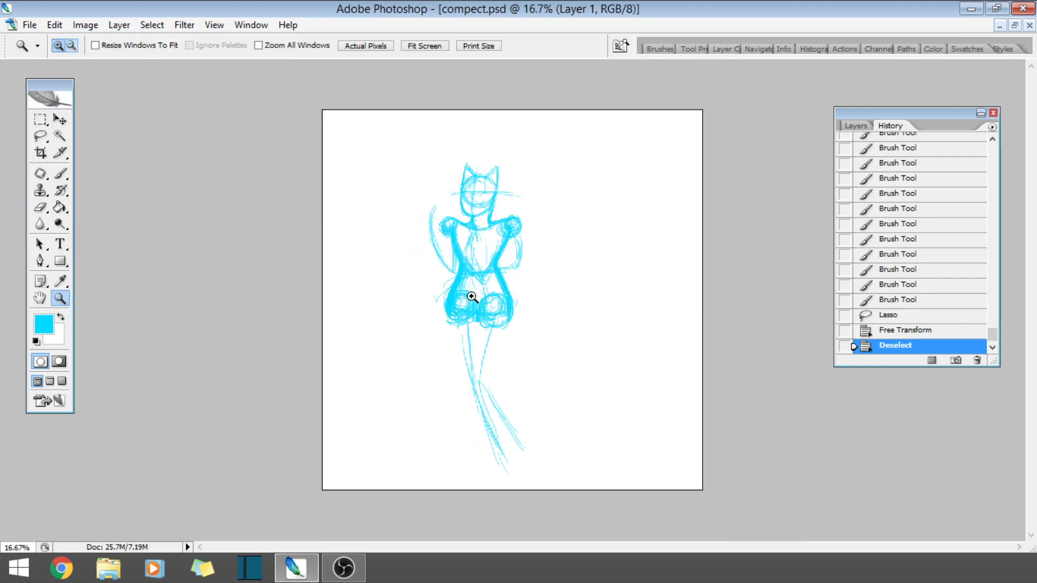
{"action": "left_click", "coordinate": [526, 349]}
{"action": "left_click", "coordinate": [445, 303]}
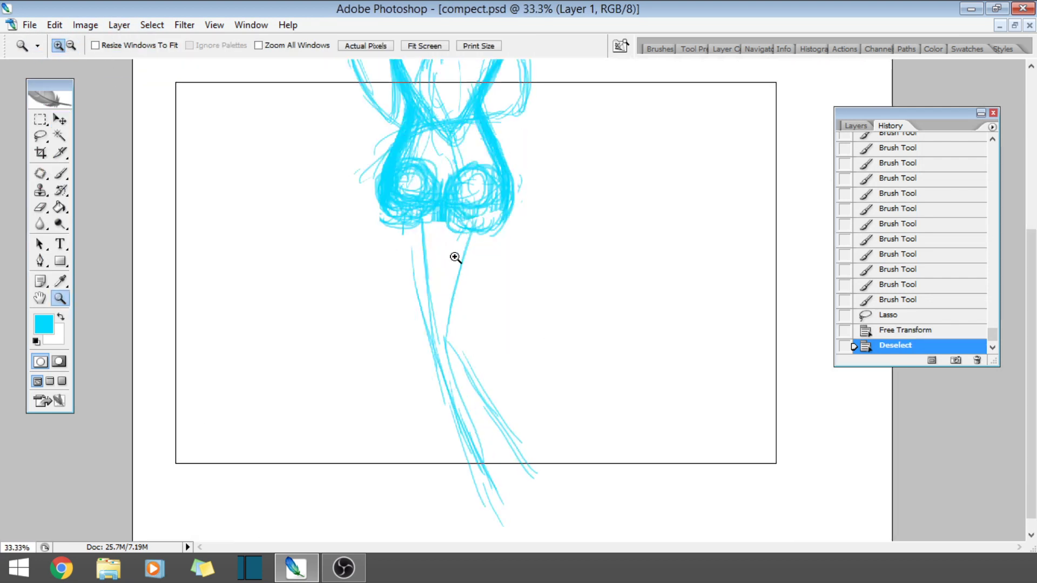
{"action": "left_click", "coordinate": [454, 254]}
{"action": "left_click", "coordinate": [543, 331]}
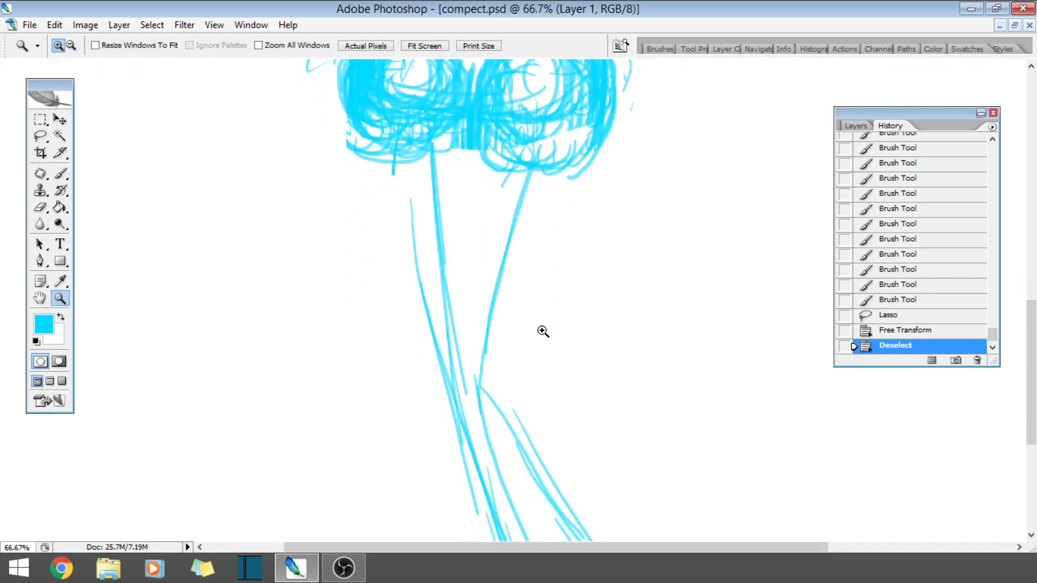
{"action": "left_click", "coordinate": [60, 173]}
- Thicken the left leg line with repeated strokes and small curves near its bottom
{"action": "left_click_drag", "start_coordinate": [1034, 351], "coordinate": [1033, 335]}
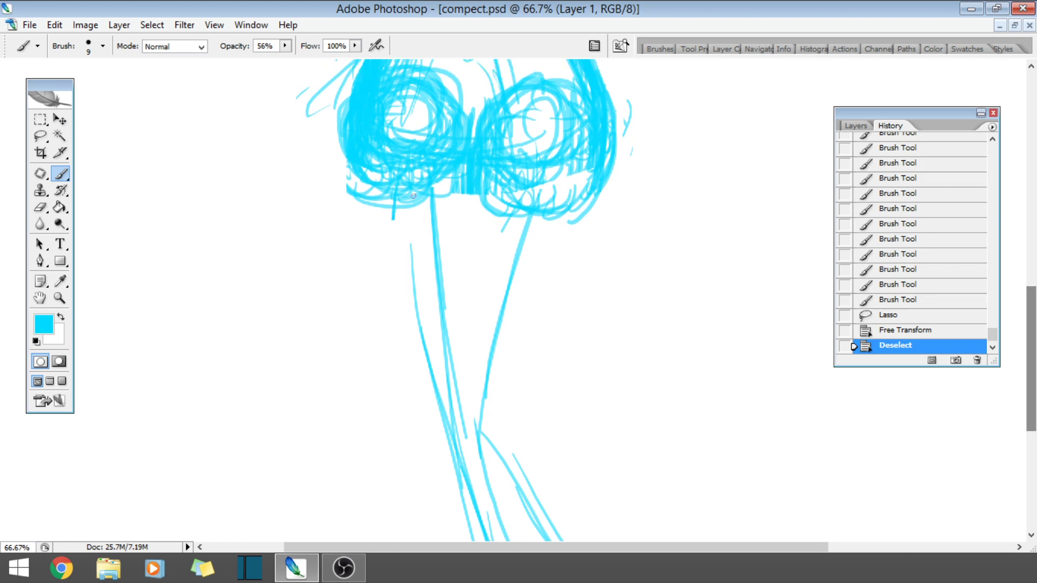
{"action": "mouse_move", "coordinate": [465, 165]}
{"action": "left_mouse_down"}
{"action": "mouse_move", "coordinate": [437, 237]}
{"action": "mouse_move", "coordinate": [436, 309]}
{"action": "left_mouse_up"}
{"action": "left_click_drag", "start_coordinate": [461, 183], "coordinate": [442, 390]}
{"action": "left_click_drag", "start_coordinate": [440, 270], "coordinate": [439, 432]}
{"action": "left_click_drag", "start_coordinate": [439, 340], "coordinate": [440, 453]}
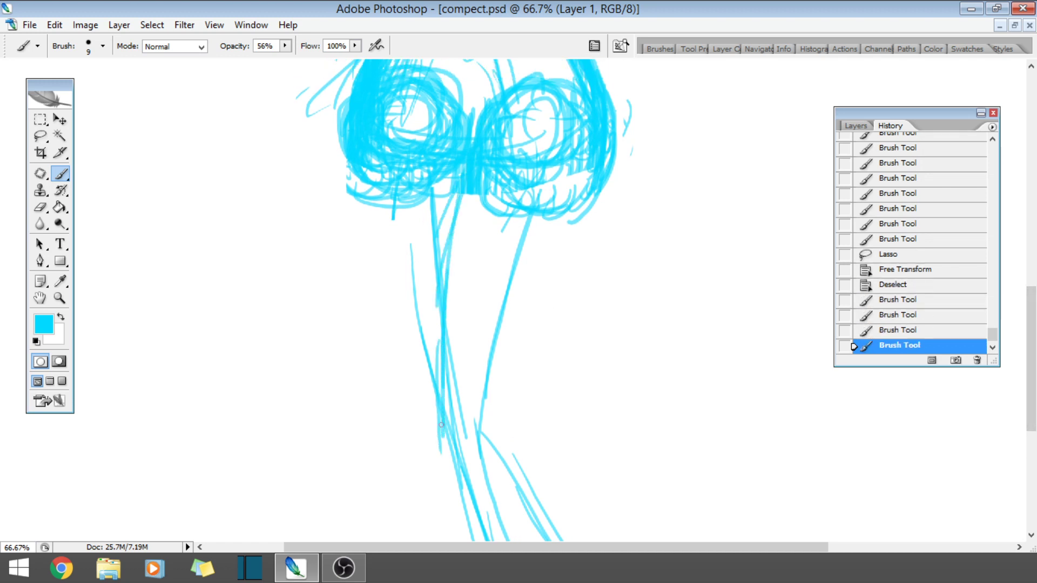
{"action": "left_click_drag", "start_coordinate": [460, 231], "coordinate": [443, 436]}
{"action": "mouse_move", "coordinate": [459, 185]}
{"action": "left_mouse_down"}
{"action": "mouse_move", "coordinate": [445, 390]}
{"action": "mouse_move", "coordinate": [442, 310]}
{"action": "left_mouse_up"}
{"action": "left_click_drag", "start_coordinate": [465, 164], "coordinate": [444, 284]}
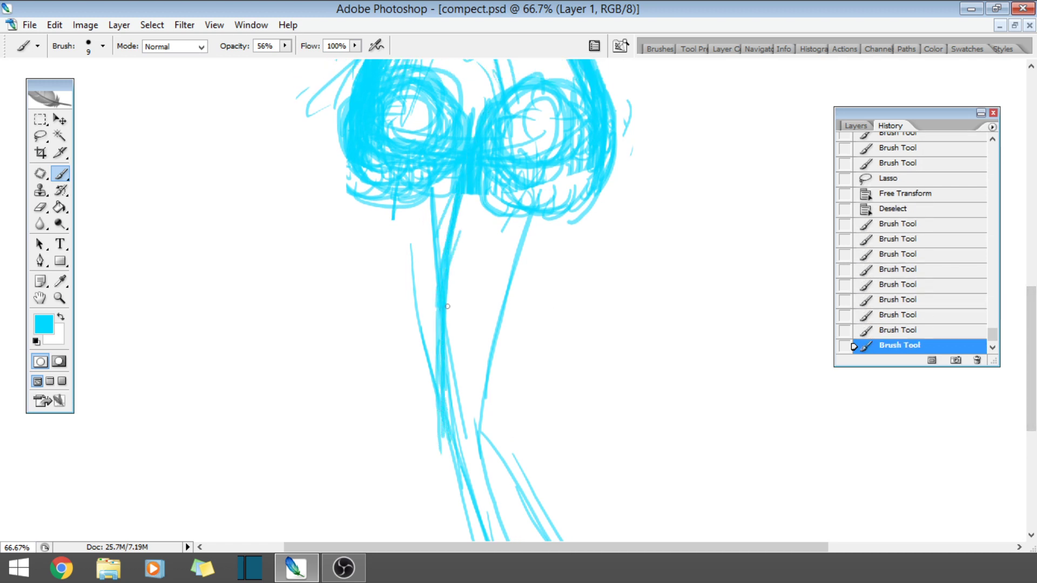
{"action": "left_click_drag", "start_coordinate": [459, 189], "coordinate": [448, 301]}
{"action": "left_click_drag", "start_coordinate": [443, 412], "coordinate": [473, 447]}
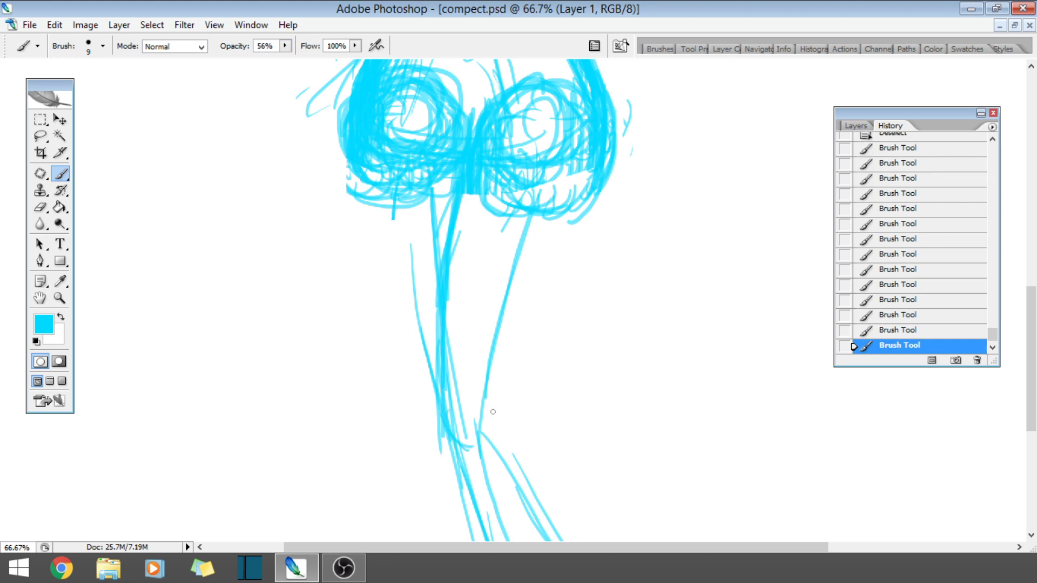
- Sketch the right leg's outer edge with long lines reaching up to the hip
{"action": "left_click_drag", "start_coordinate": [529, 382], "coordinate": [460, 444]}
{"action": "left_click_drag", "start_coordinate": [577, 294], "coordinate": [480, 438]}
{"action": "left_click_drag", "start_coordinate": [610, 238], "coordinate": [528, 397]}
{"action": "left_click_drag", "start_coordinate": [587, 281], "coordinate": [521, 382]}
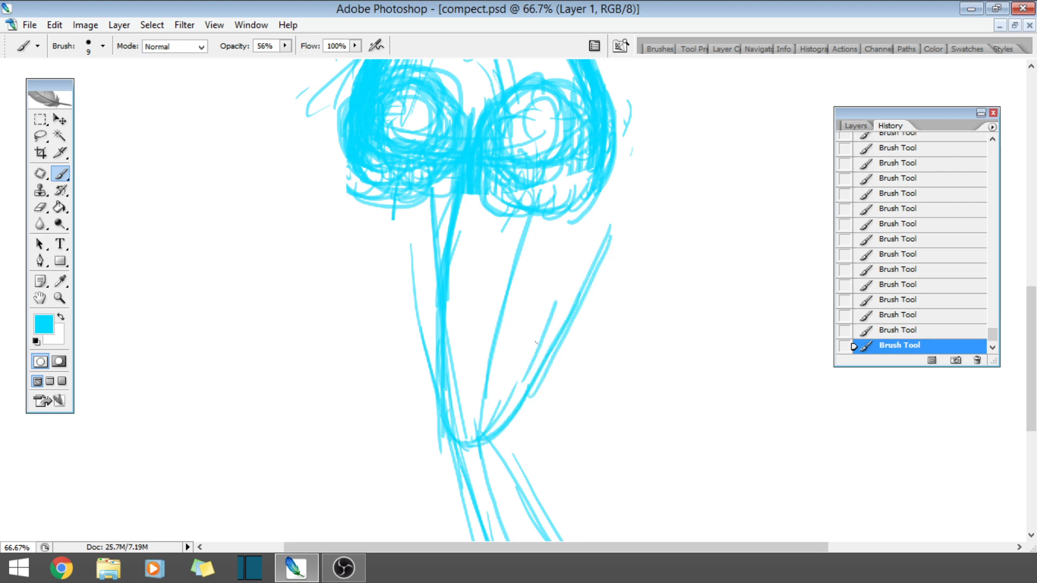
{"action": "left_click_drag", "start_coordinate": [589, 204], "coordinate": [533, 367]}
{"action": "left_click_drag", "start_coordinate": [493, 439], "coordinate": [547, 299]}
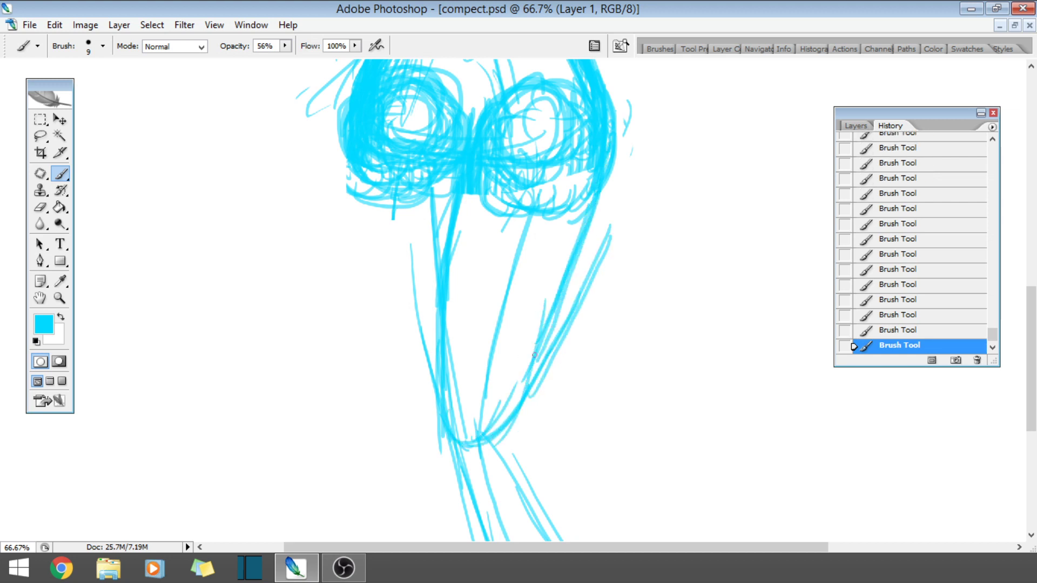
{"action": "left_click_drag", "start_coordinate": [512, 415], "coordinate": [596, 224]}
{"action": "left_click_drag", "start_coordinate": [536, 387], "coordinate": [606, 190]}
{"action": "left_click_drag", "start_coordinate": [550, 348], "coordinate": [592, 223]}
{"action": "left_click_drag", "start_coordinate": [576, 280], "coordinate": [610, 149]}
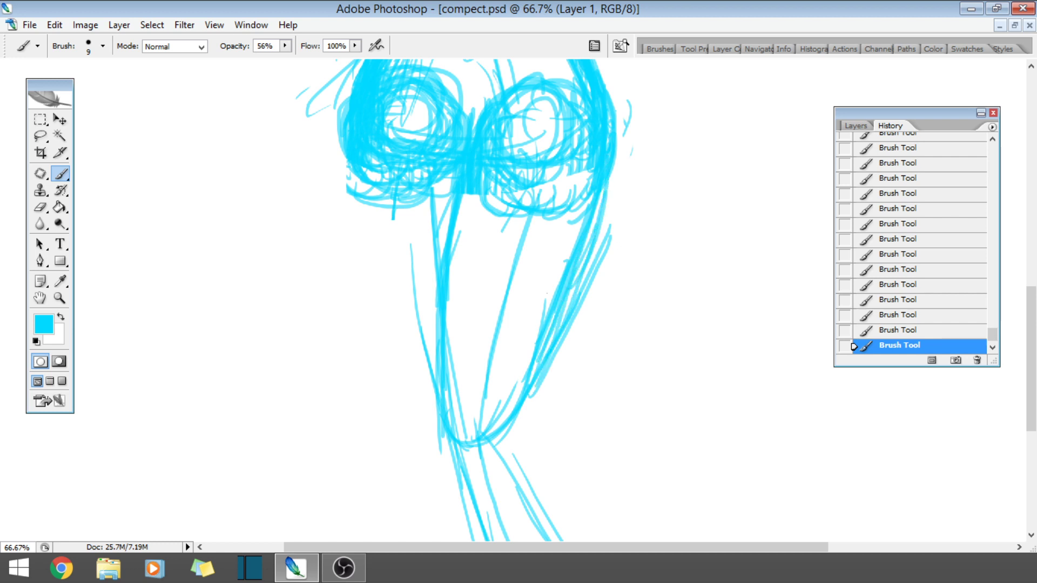
{"action": "left_click_drag", "start_coordinate": [435, 425], "coordinate": [433, 296]}
- Reinforce the left leg's outer edge with long strokes down to the knee
{"action": "left_click_drag", "start_coordinate": [351, 195], "coordinate": [381, 375]}
{"action": "left_click_drag", "start_coordinate": [357, 248], "coordinate": [389, 415]}
{"action": "mouse_move", "coordinate": [364, 273]}
{"action": "left_mouse_down"}
{"action": "mouse_move", "coordinate": [404, 444]}
{"action": "mouse_move", "coordinate": [438, 474]}
{"action": "left_mouse_up"}
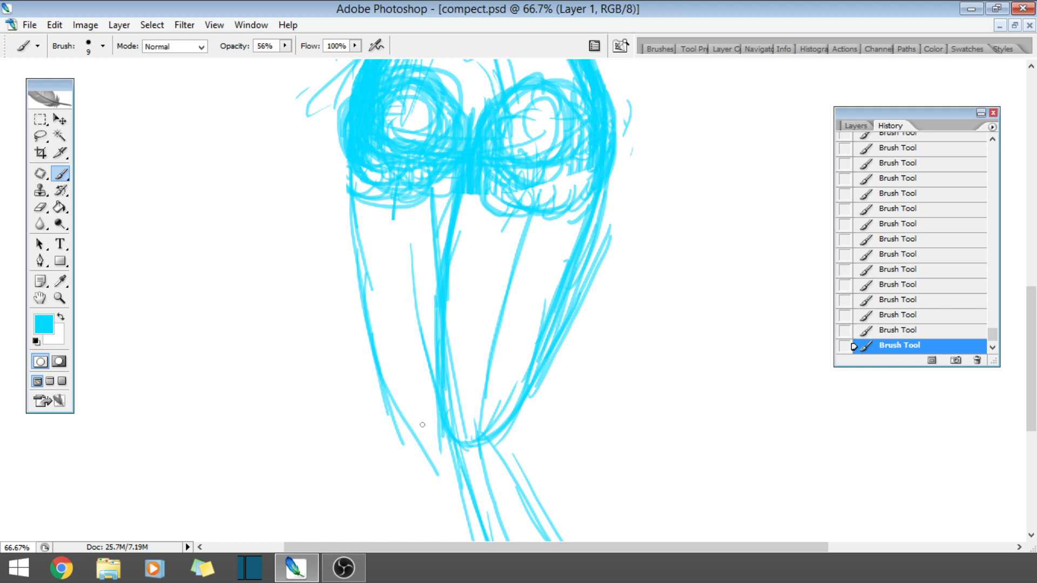
{"action": "mouse_move", "coordinate": [378, 228]}
{"action": "left_mouse_down"}
{"action": "mouse_move", "coordinate": [414, 407]}
{"action": "mouse_move", "coordinate": [447, 449]}
{"action": "left_mouse_up"}
{"action": "mouse_move", "coordinate": [368, 300]}
{"action": "left_mouse_down"}
{"action": "mouse_move", "coordinate": [368, 350]}
{"action": "mouse_move", "coordinate": [429, 448]}
{"action": "left_mouse_up"}
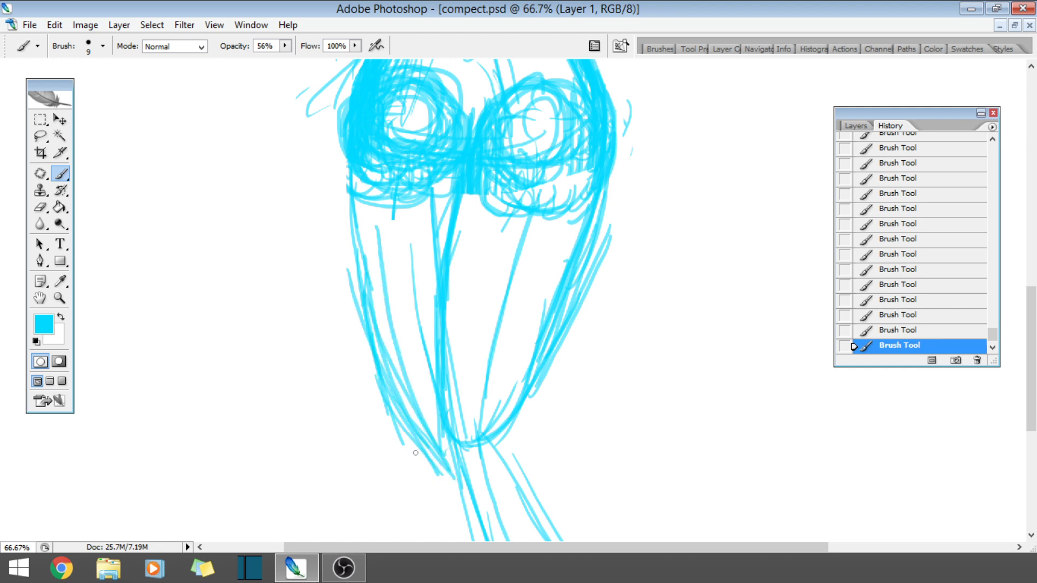
{"action": "left_click_drag", "start_coordinate": [348, 269], "coordinate": [415, 452]}
{"action": "left_click_drag", "start_coordinate": [356, 248], "coordinate": [430, 453]}
{"action": "left_click_drag", "start_coordinate": [351, 200], "coordinate": [390, 369]}
{"action": "left_click_drag", "start_coordinate": [349, 164], "coordinate": [352, 223]}
{"action": "left_click_drag", "start_coordinate": [345, 265], "coordinate": [348, 125]}
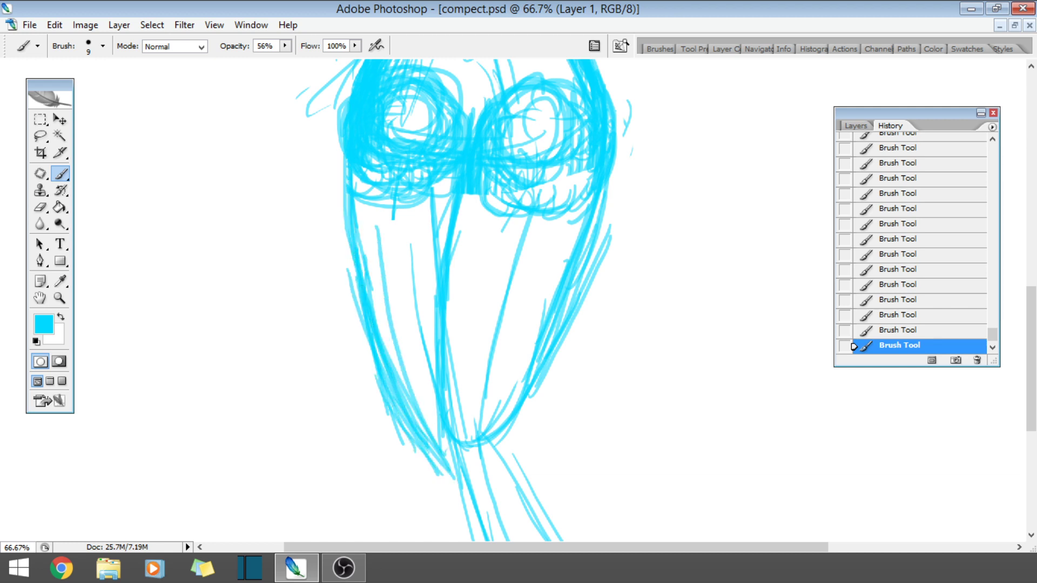
{"action": "left_click_drag", "start_coordinate": [351, 222], "coordinate": [402, 380]}
{"action": "left_click_drag", "start_coordinate": [378, 328], "coordinate": [435, 433]}
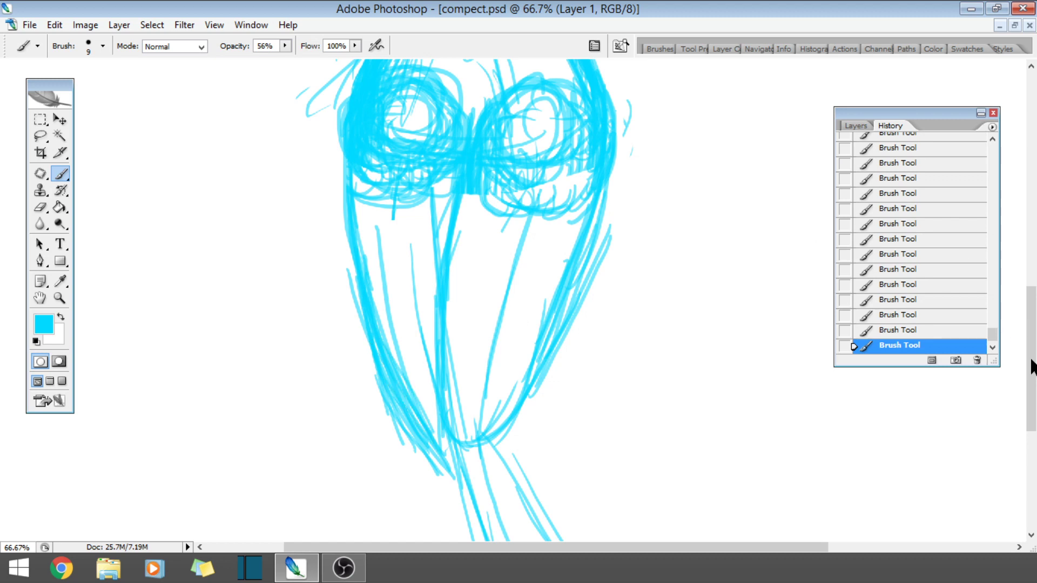
{"action": "mouse_move", "coordinate": [1029, 358]}
{"action": "left_mouse_down"}
{"action": "mouse_move", "coordinate": [1030, 264]}
{"action": "mouse_move", "coordinate": [1013, 316]}
{"action": "mouse_move", "coordinate": [1025, 421]}
{"action": "mouse_move", "coordinate": [1011, 443]}
{"action": "left_mouse_up"}
- Extend the lower leg strokes downward and add a knee circle with a hooked loop
{"action": "left_click_drag", "start_coordinate": [449, 138], "coordinate": [536, 294]}
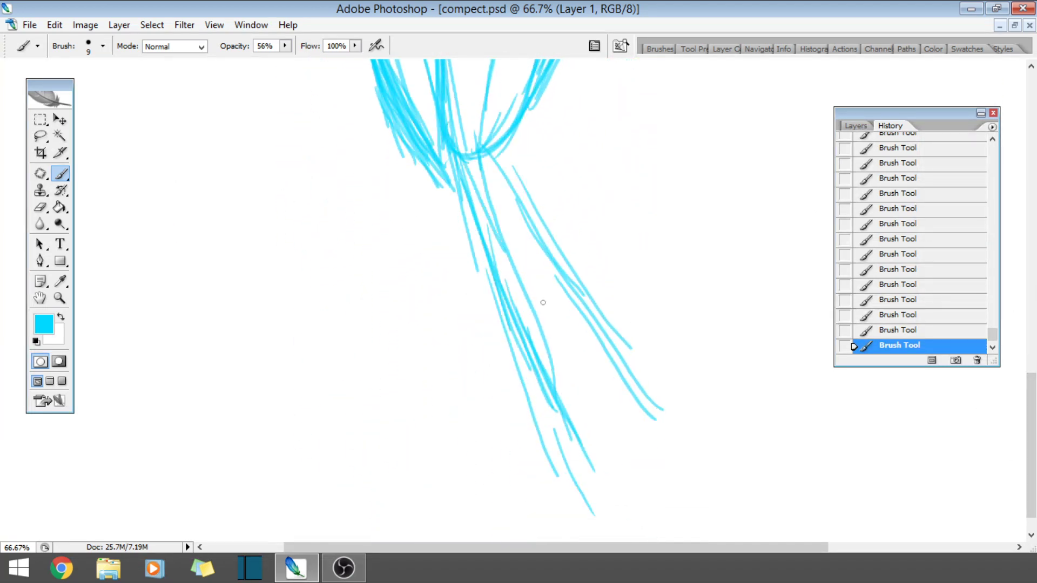
{"action": "left_click_drag", "start_coordinate": [477, 185], "coordinate": [566, 413]}
{"action": "left_click_drag", "start_coordinate": [484, 257], "coordinate": [597, 444]}
{"action": "left_click_drag", "start_coordinate": [540, 337], "coordinate": [632, 498]}
{"action": "left_click_drag", "start_coordinate": [605, 449], "coordinate": [647, 516]}
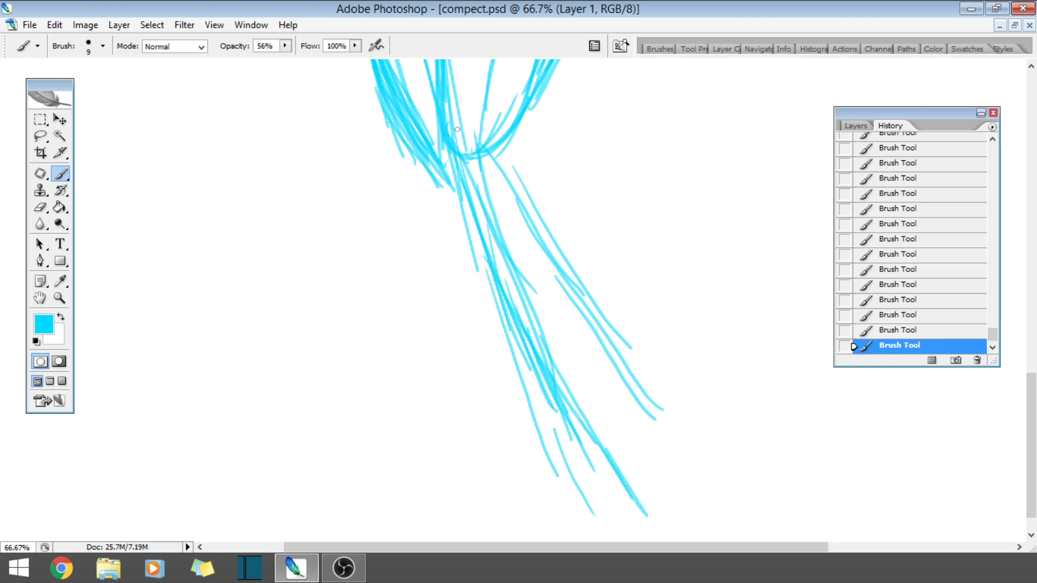
{"action": "mouse_move", "coordinate": [512, 125]}
{"action": "left_mouse_down"}
{"action": "mouse_move", "coordinate": [499, 157]}
{"action": "mouse_move", "coordinate": [543, 214]}
{"action": "left_mouse_up"}
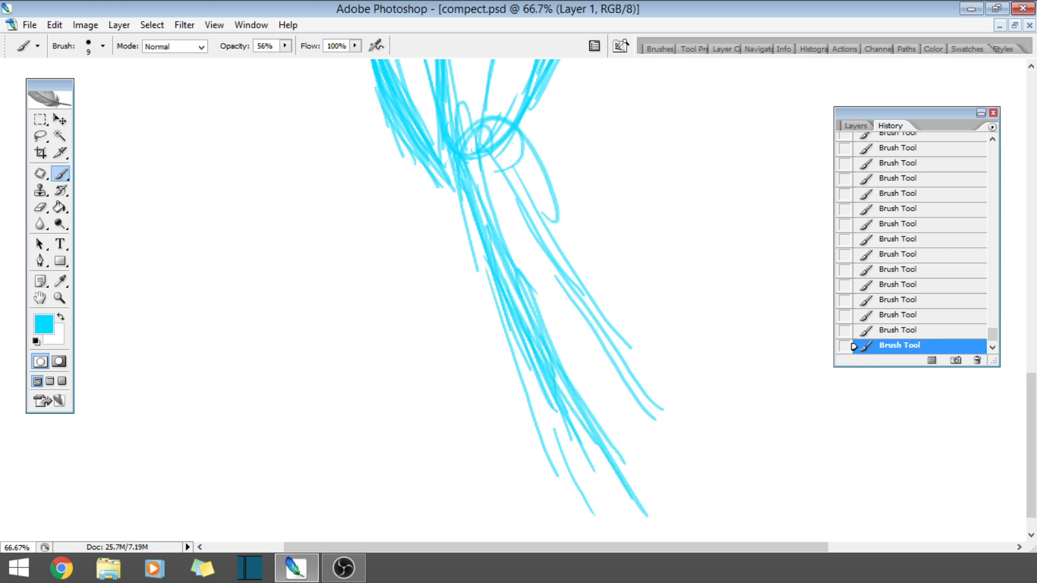
{"action": "left_click_drag", "start_coordinate": [515, 164], "coordinate": [585, 272]}
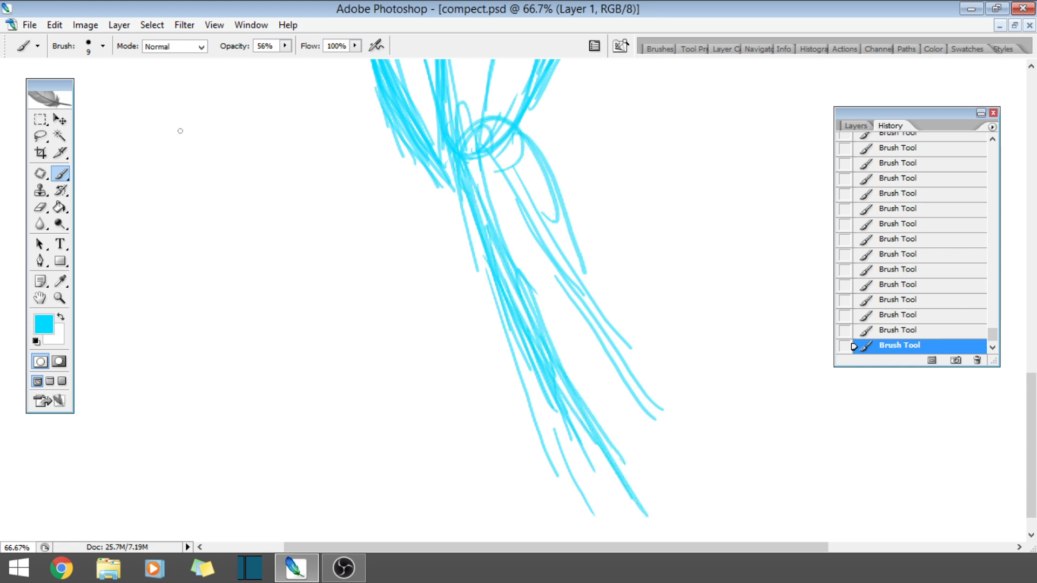
- Zoom out to the entire canvas and move the whole sketch slightly up
{"action": "left_click", "coordinate": [60, 301]}
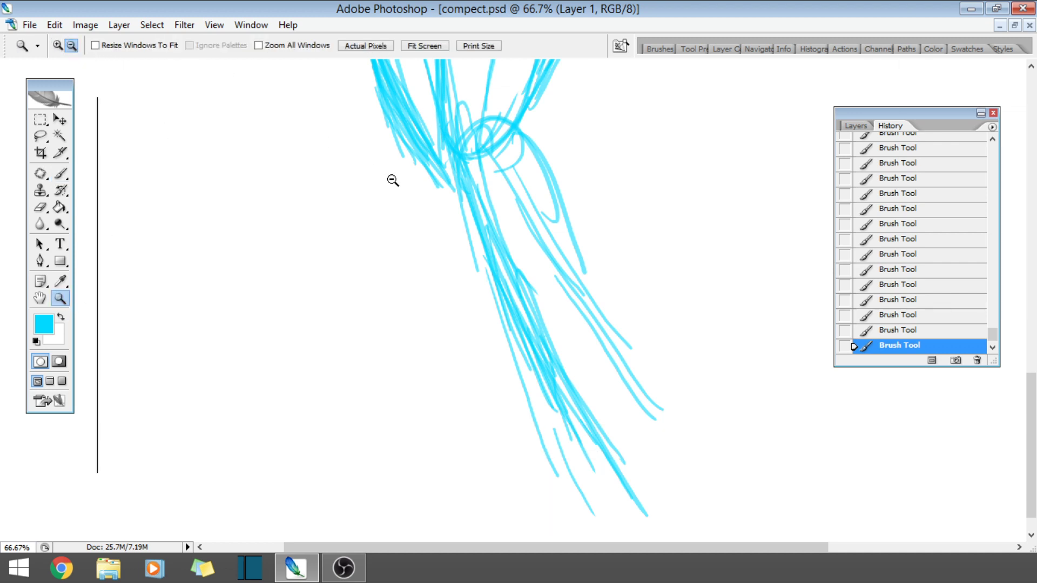
{"action": "left_click", "coordinate": [539, 208], "text": "alt"}
{"action": "left_click", "coordinate": [539, 211], "text": "alt"}
{"action": "left_click", "coordinate": [541, 211], "text": "alt"}
{"action": "left_click", "coordinate": [541, 211], "text": "alt"}
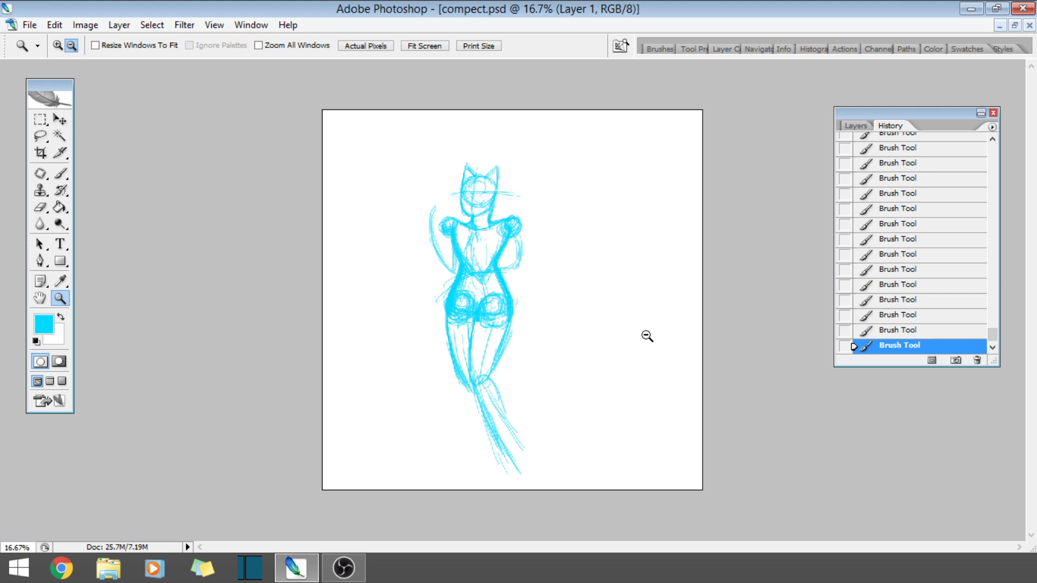
{"action": "left_click", "coordinate": [59, 120]}
{"action": "left_click_drag", "start_coordinate": [489, 284], "coordinate": [492, 268]}
{"action": "left_click", "coordinate": [60, 173]}
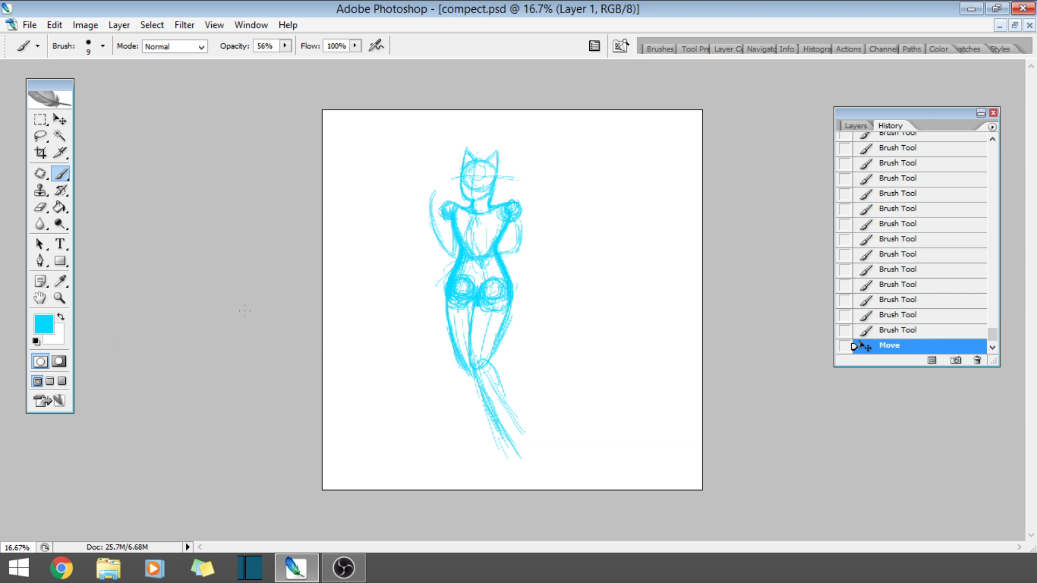
- Zoom back in closely on the legs, then step out one level
{"action": "left_click", "coordinate": [60, 298]}
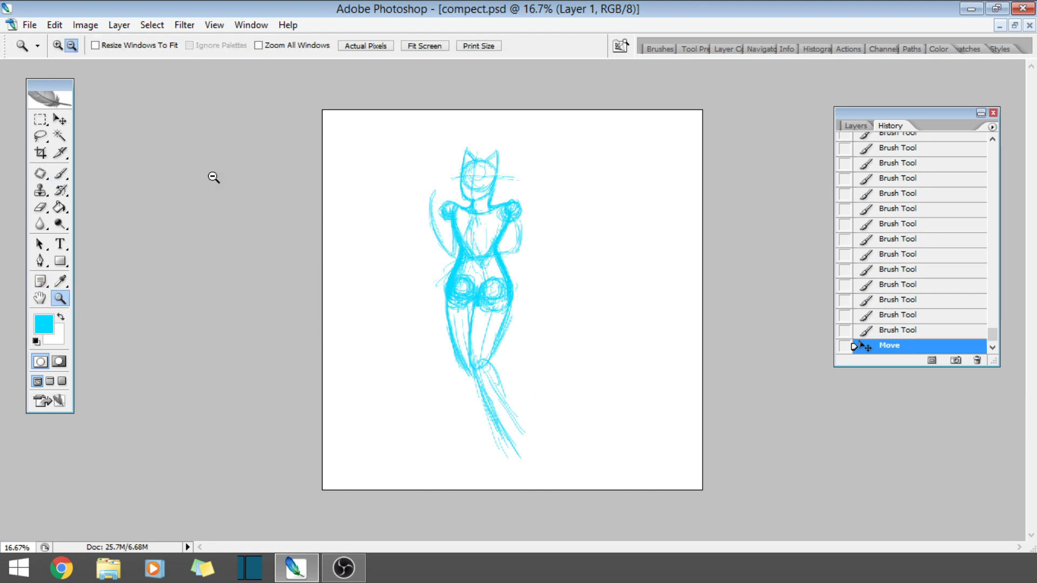
{"action": "left_click", "coordinate": [57, 45]}
{"action": "left_click", "coordinate": [550, 370]}
{"action": "left_click", "coordinate": [566, 374]}
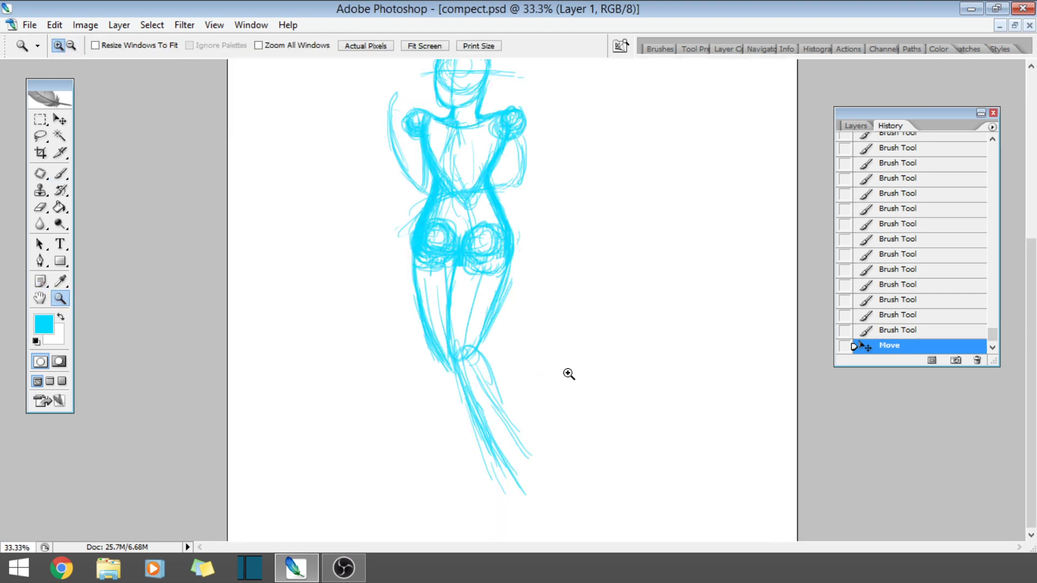
{"action": "left_click", "coordinate": [568, 373]}
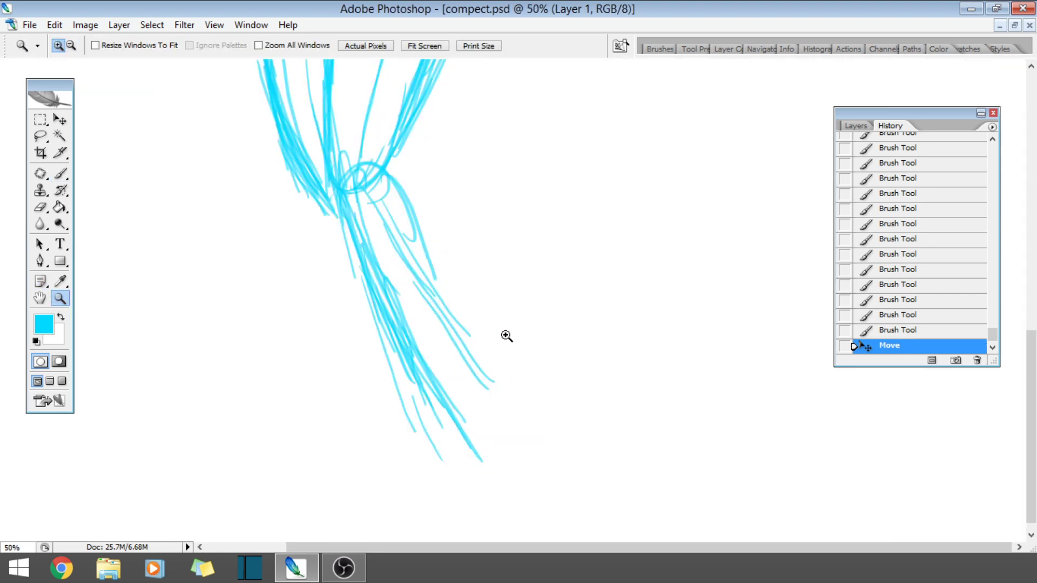
{"action": "key", "text": "ctrl+plus"}
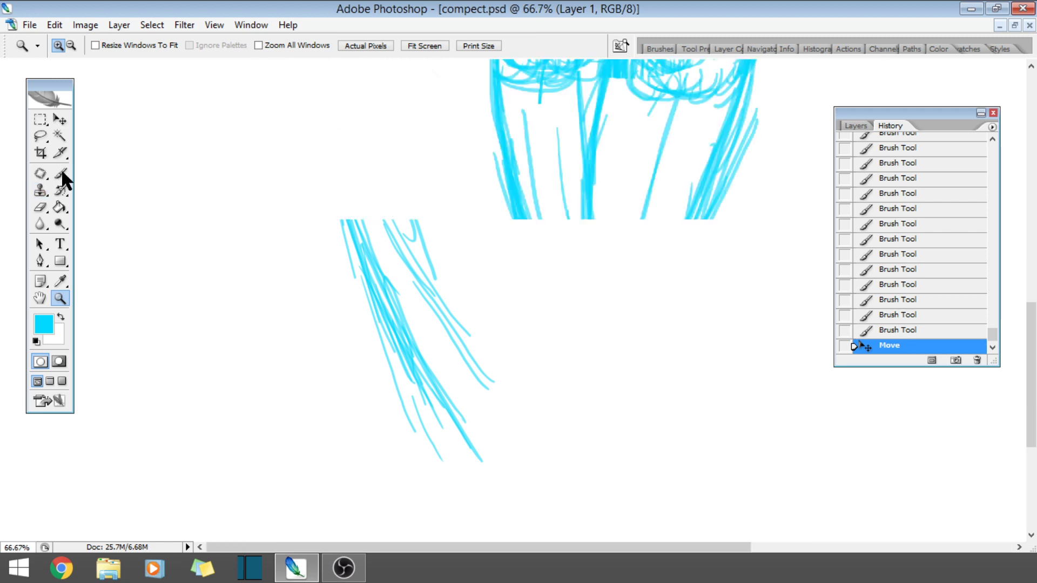
{"action": "left_click", "coordinate": [71, 46]}
{"action": "left_click", "coordinate": [599, 277]}
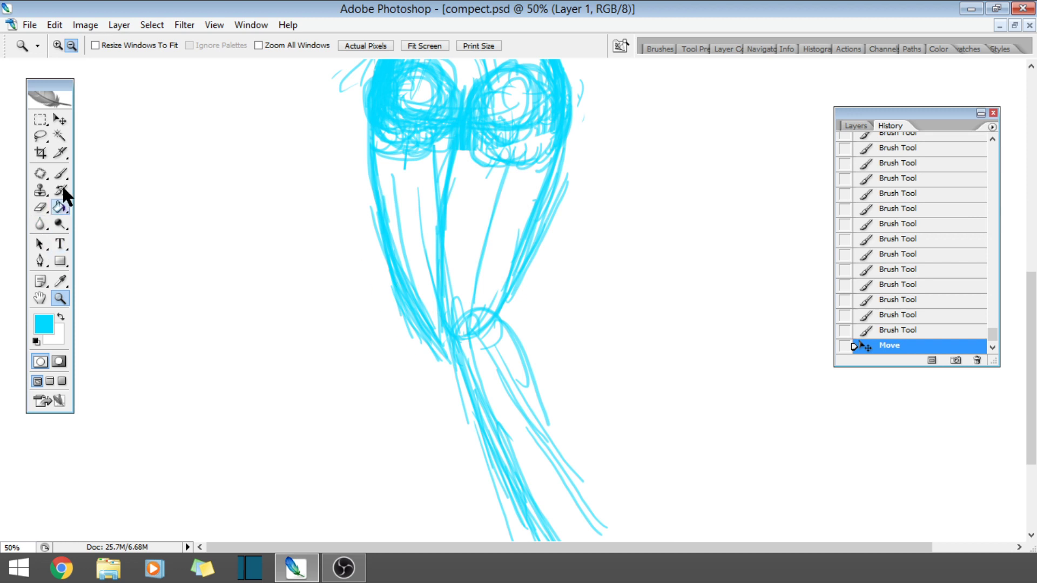
{"action": "left_click", "coordinate": [64, 178]}
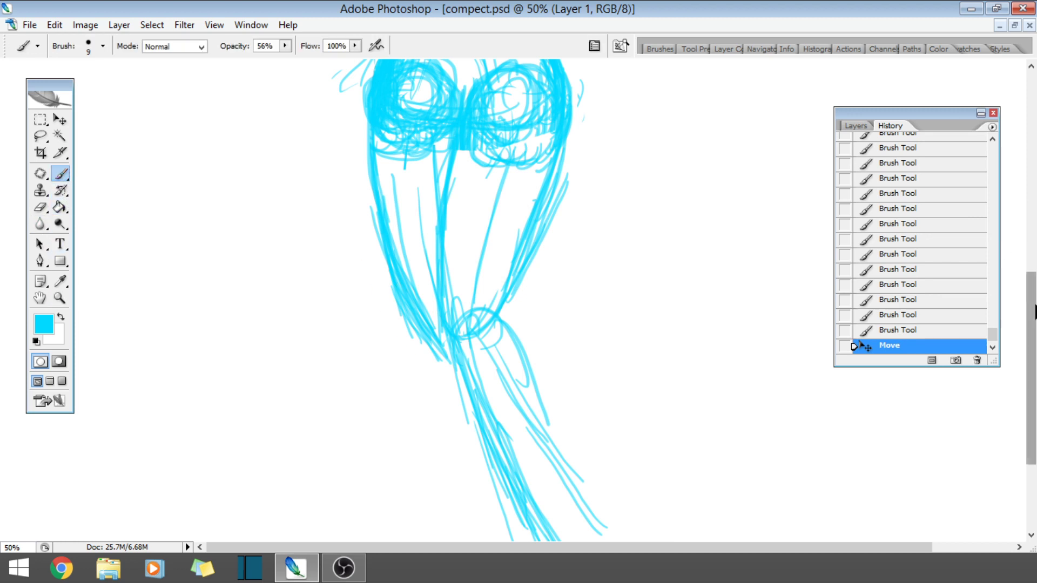
- Add light-blue strokes along the lower leg and loop arcs around the knee
{"action": "scroll", "coordinate": [431, 256], "scroll_direction": "down", "scroll_amount": 5}
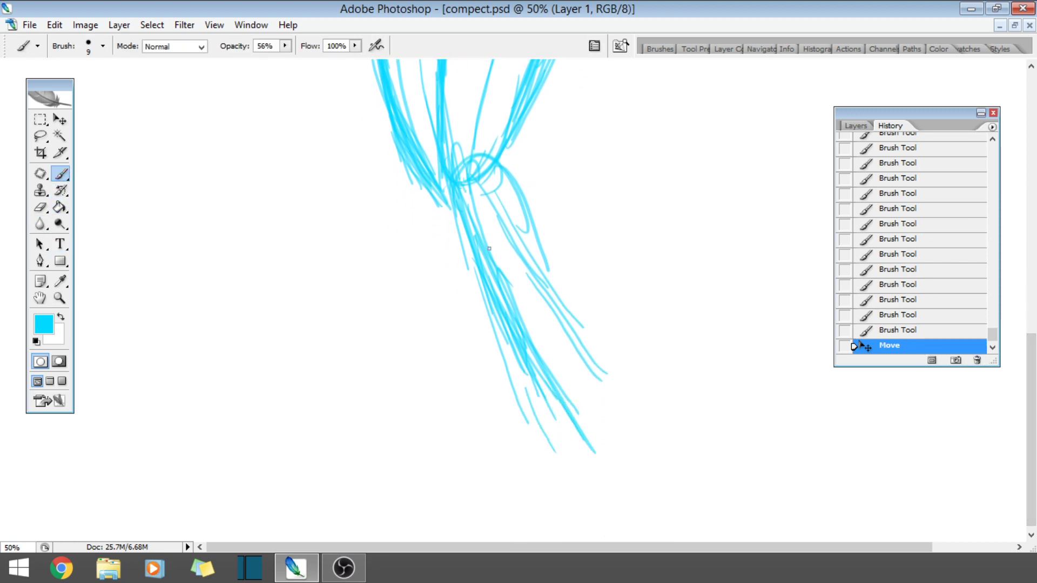
{"action": "left_click_drag", "start_coordinate": [468, 194], "coordinate": [535, 360]}
{"action": "left_click_drag", "start_coordinate": [496, 261], "coordinate": [590, 454]}
{"action": "left_click_drag", "start_coordinate": [508, 291], "coordinate": [593, 487]}
{"action": "left_click_drag", "start_coordinate": [526, 378], "coordinate": [572, 468]}
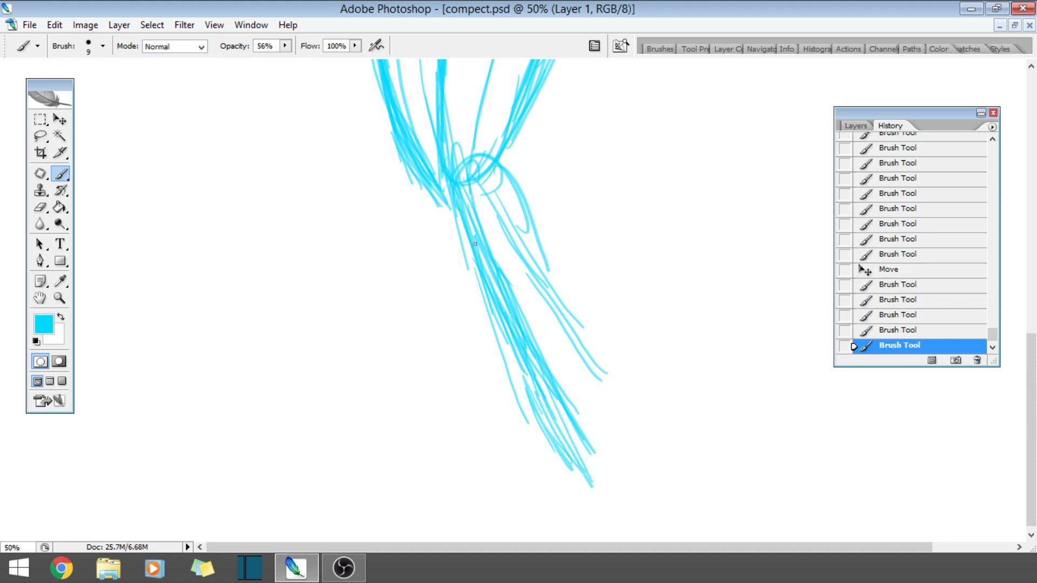
{"action": "mouse_move", "coordinate": [474, 244]}
{"action": "left_mouse_down"}
{"action": "mouse_move", "coordinate": [556, 432]}
{"action": "mouse_move", "coordinate": [522, 368]}
{"action": "left_mouse_up"}
{"action": "left_click_drag", "start_coordinate": [491, 298], "coordinate": [534, 403]}
{"action": "mouse_move", "coordinate": [449, 157]}
{"action": "left_mouse_down"}
{"action": "mouse_move", "coordinate": [502, 143]}
{"action": "mouse_move", "coordinate": [502, 181]}
{"action": "left_mouse_up"}
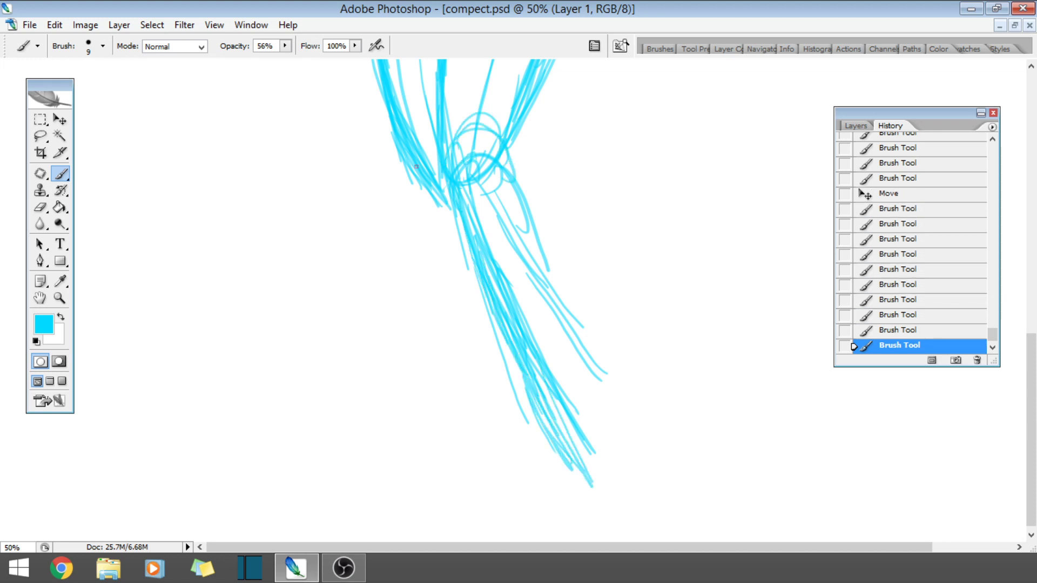
- Thicken the left leg strands and extend them downward with more lines
{"action": "left_click_drag", "start_coordinate": [423, 181], "coordinate": [437, 279]}
{"action": "left_click_drag", "start_coordinate": [407, 156], "coordinate": [453, 415]}
{"action": "mouse_move", "coordinate": [412, 236]}
{"action": "left_mouse_down"}
{"action": "mouse_move", "coordinate": [436, 347]}
{"action": "mouse_move", "coordinate": [441, 507]}
{"action": "left_mouse_up"}
{"action": "left_click_drag", "start_coordinate": [448, 363], "coordinate": [445, 517]}
{"action": "left_click_drag", "start_coordinate": [434, 294], "coordinate": [447, 432]}
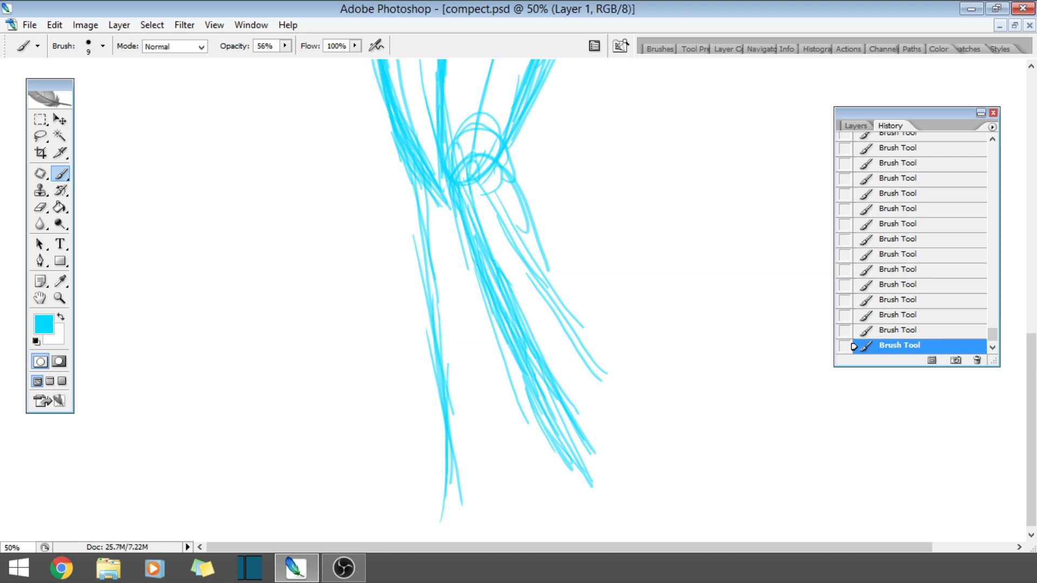
{"action": "left_click_drag", "start_coordinate": [427, 254], "coordinate": [443, 471]}
{"action": "left_click_drag", "start_coordinate": [424, 183], "coordinate": [447, 356]}
{"action": "left_click_drag", "start_coordinate": [399, 124], "coordinate": [447, 340]}
{"action": "left_click_drag", "start_coordinate": [393, 131], "coordinate": [425, 321]}
{"action": "left_click_drag", "start_coordinate": [413, 207], "coordinate": [439, 540]}
- Rework the knee with curved strokes and add refined lines down the lower right leg
{"action": "left_click_drag", "start_coordinate": [466, 155], "coordinate": [481, 135]}
{"action": "left_click_drag", "start_coordinate": [462, 179], "coordinate": [497, 134]}
{"action": "mouse_move", "coordinate": [496, 134]}
{"action": "left_mouse_down"}
{"action": "mouse_move", "coordinate": [524, 187]}
{"action": "mouse_move", "coordinate": [491, 172]}
{"action": "left_mouse_up"}
{"action": "mouse_move", "coordinate": [508, 129]}
{"action": "left_mouse_down"}
{"action": "mouse_move", "coordinate": [540, 178]}
{"action": "mouse_move", "coordinate": [535, 212]}
{"action": "left_mouse_up"}
{"action": "left_click_drag", "start_coordinate": [515, 370], "coordinate": [562, 466]}
{"action": "left_click_drag", "start_coordinate": [495, 286], "coordinate": [585, 478]}
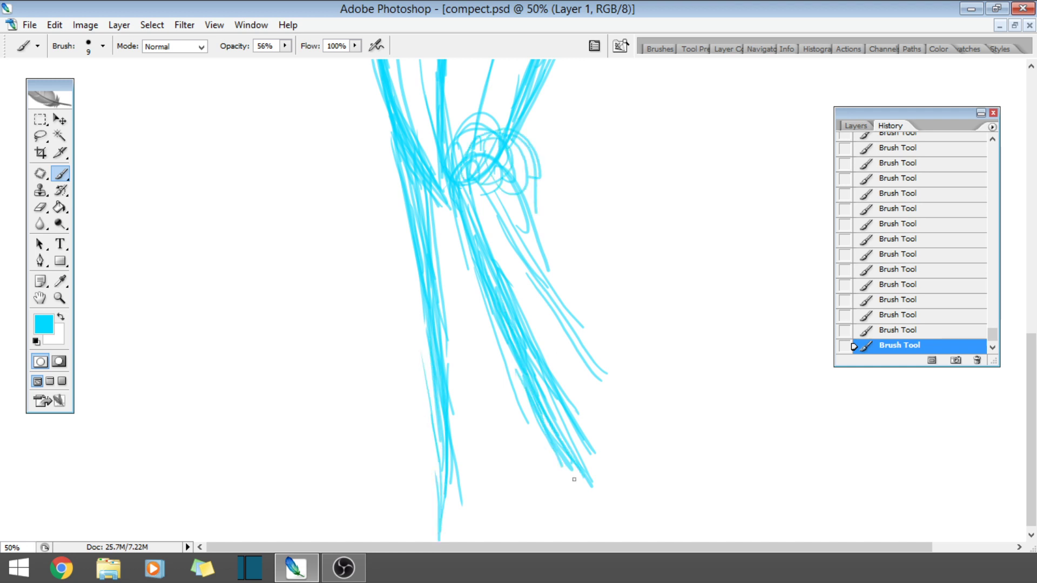
{"action": "left_click_drag", "start_coordinate": [578, 383], "coordinate": [571, 464]}
{"action": "left_click_drag", "start_coordinate": [567, 352], "coordinate": [568, 417]}
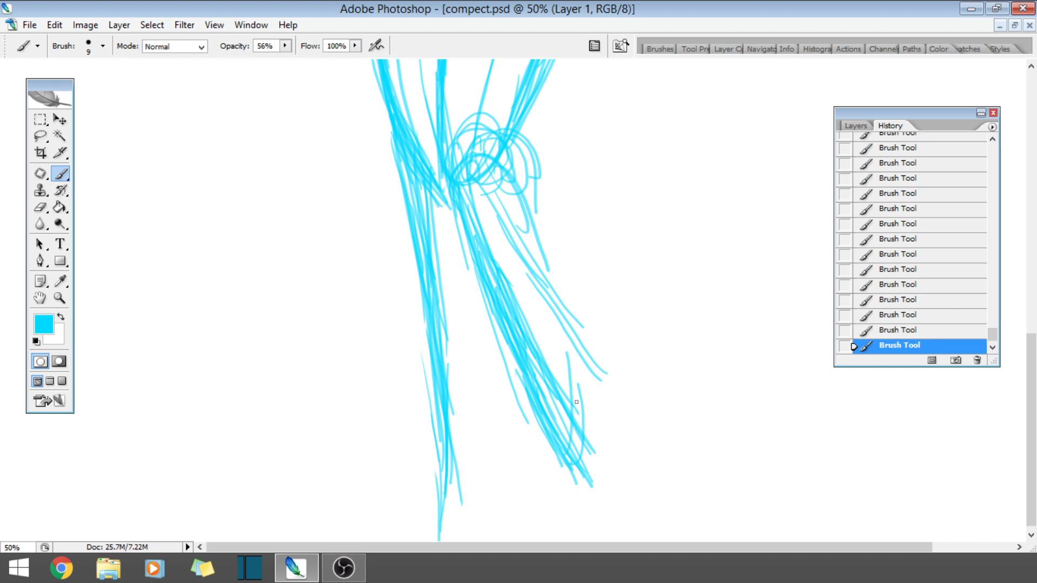
- Draw vertical lines, the shin and the calf curve on the right leg, joining them into the knee
{"action": "left_click_drag", "start_coordinate": [561, 459], "coordinate": [557, 300]}
{"action": "left_click_drag", "start_coordinate": [572, 427], "coordinate": [566, 264]}
{"action": "left_click_drag", "start_coordinate": [586, 394], "coordinate": [577, 264]}
{"action": "left_click_drag", "start_coordinate": [578, 415], "coordinate": [565, 240]}
{"action": "left_click_drag", "start_coordinate": [523, 167], "coordinate": [579, 314]}
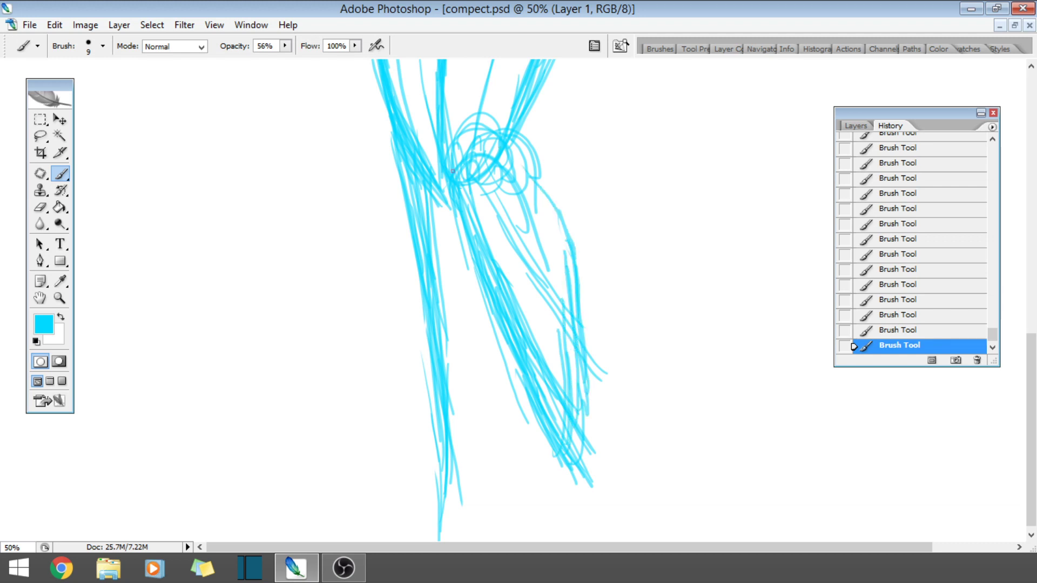
{"action": "left_click_drag", "start_coordinate": [486, 166], "coordinate": [525, 198]}
{"action": "left_click_drag", "start_coordinate": [557, 325], "coordinate": [502, 147]}
{"action": "left_click_drag", "start_coordinate": [553, 350], "coordinate": [517, 175]}
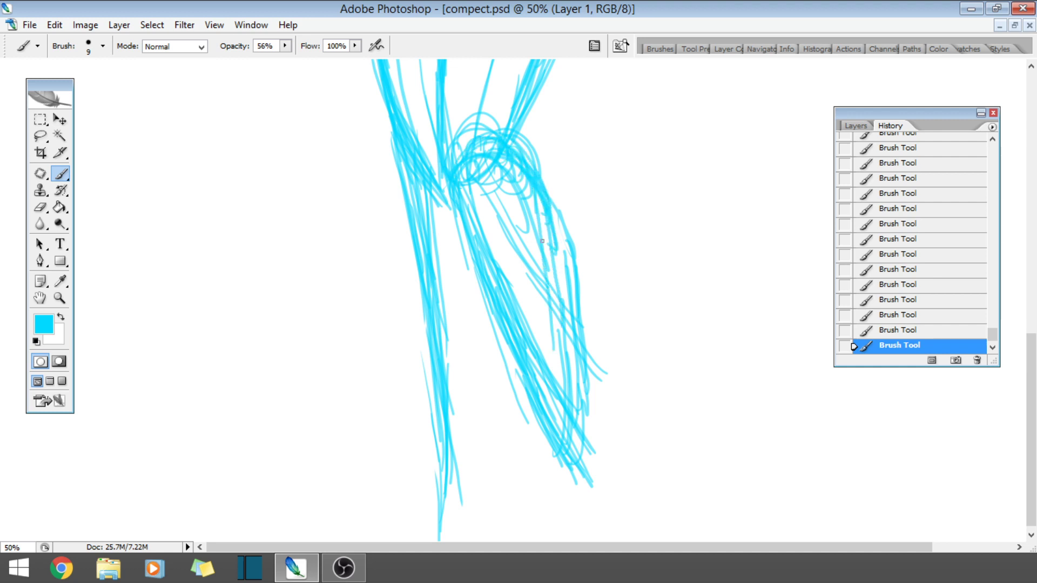
{"action": "left_click_drag", "start_coordinate": [522, 155], "coordinate": [565, 317]}
{"action": "left_click_drag", "start_coordinate": [580, 459], "coordinate": [542, 174]}
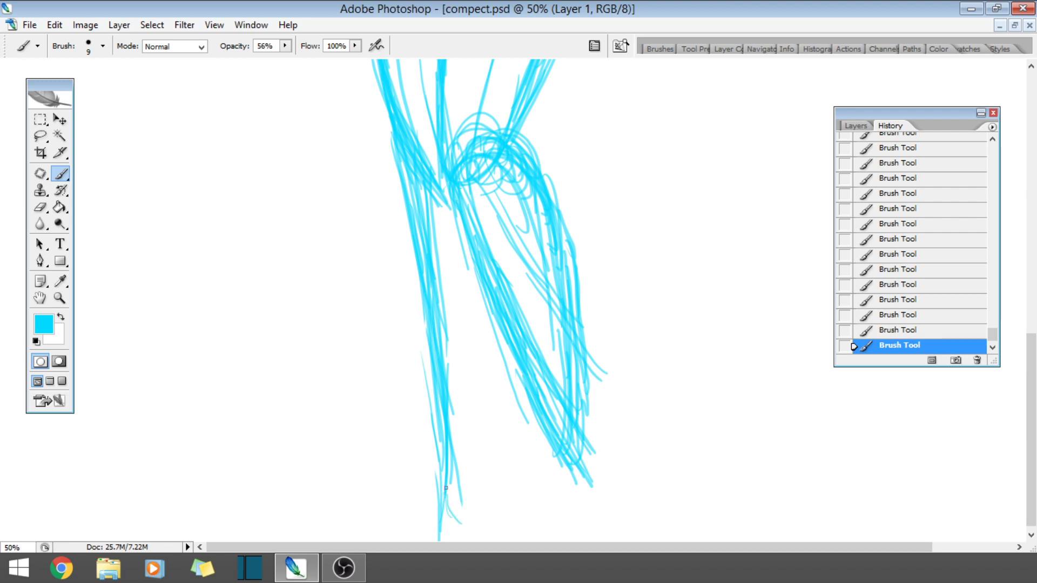
- Sketch the left ankle and build up the bottoms of both lower legs with more strokes
{"action": "left_click_drag", "start_coordinate": [444, 492], "coordinate": [471, 483]}
{"action": "left_click_drag", "start_coordinate": [453, 518], "coordinate": [494, 460]}
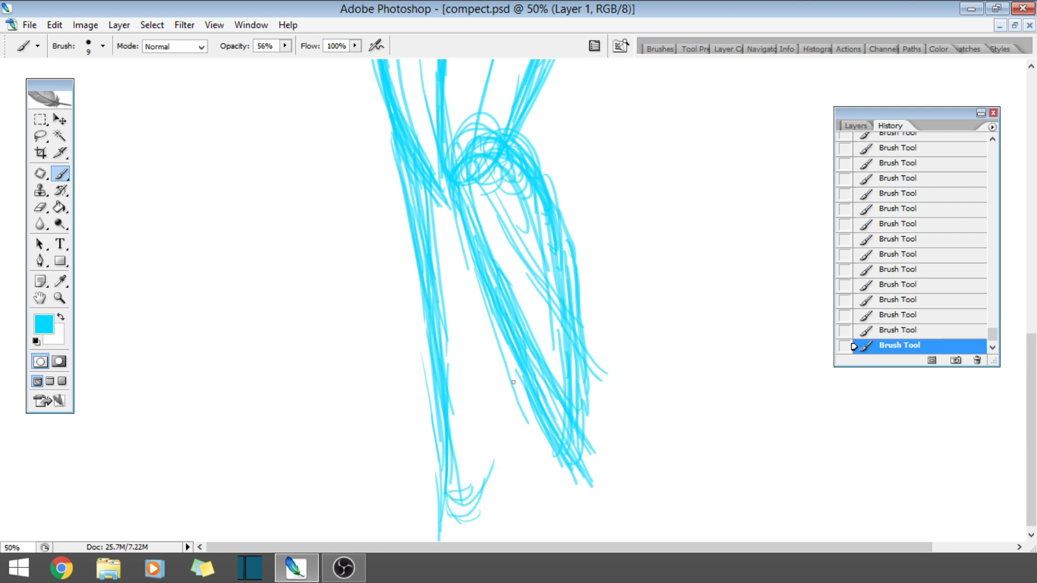
{"action": "left_click_drag", "start_coordinate": [472, 513], "coordinate": [510, 412]}
{"action": "left_click_drag", "start_coordinate": [493, 477], "coordinate": [516, 370]}
{"action": "left_click_drag", "start_coordinate": [500, 457], "coordinate": [518, 358]}
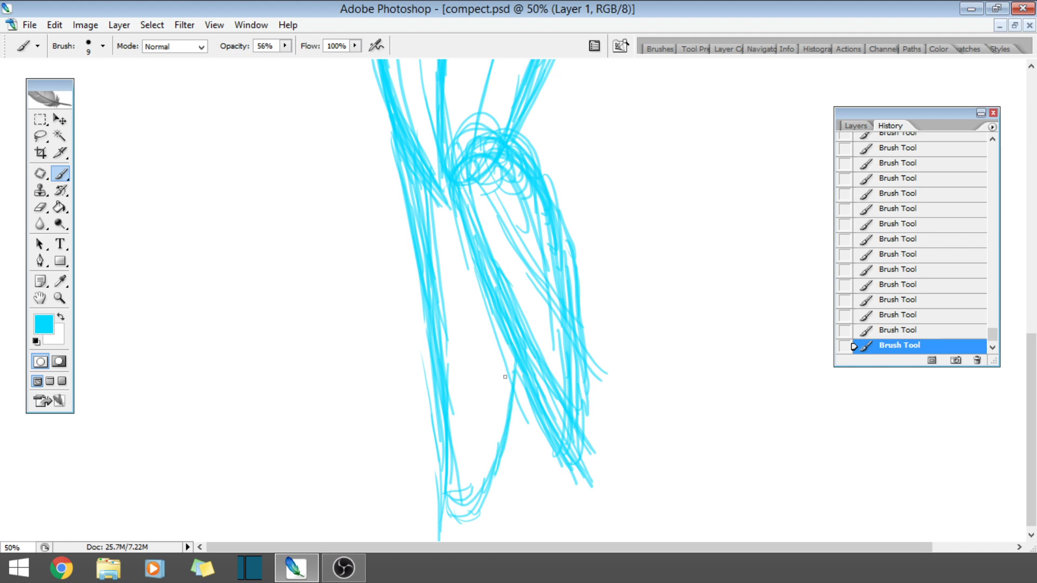
{"action": "mouse_move", "coordinate": [515, 417]}
{"action": "left_mouse_down"}
{"action": "mouse_move", "coordinate": [508, 283]}
{"action": "mouse_move", "coordinate": [541, 448]}
{"action": "left_mouse_up"}
{"action": "left_click_drag", "start_coordinate": [498, 337], "coordinate": [540, 448]}
{"action": "left_click_drag", "start_coordinate": [515, 381], "coordinate": [556, 475]}
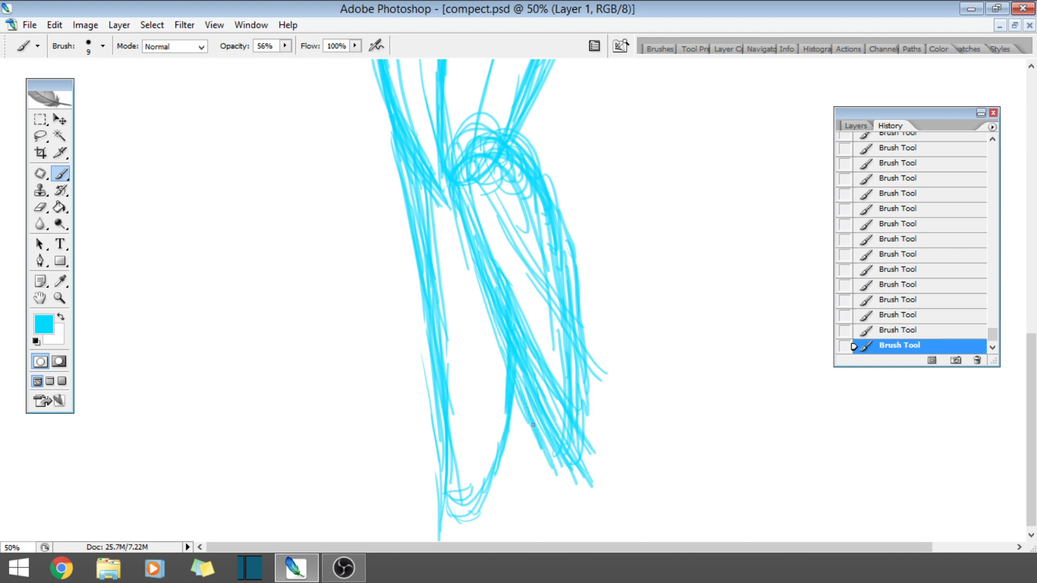
{"action": "mouse_move", "coordinate": [530, 404]}
{"action": "left_mouse_down"}
{"action": "mouse_move", "coordinate": [555, 489]}
{"action": "mouse_move", "coordinate": [582, 439]}
{"action": "left_mouse_up"}
{"action": "left_click_drag", "start_coordinate": [592, 345], "coordinate": [588, 471]}
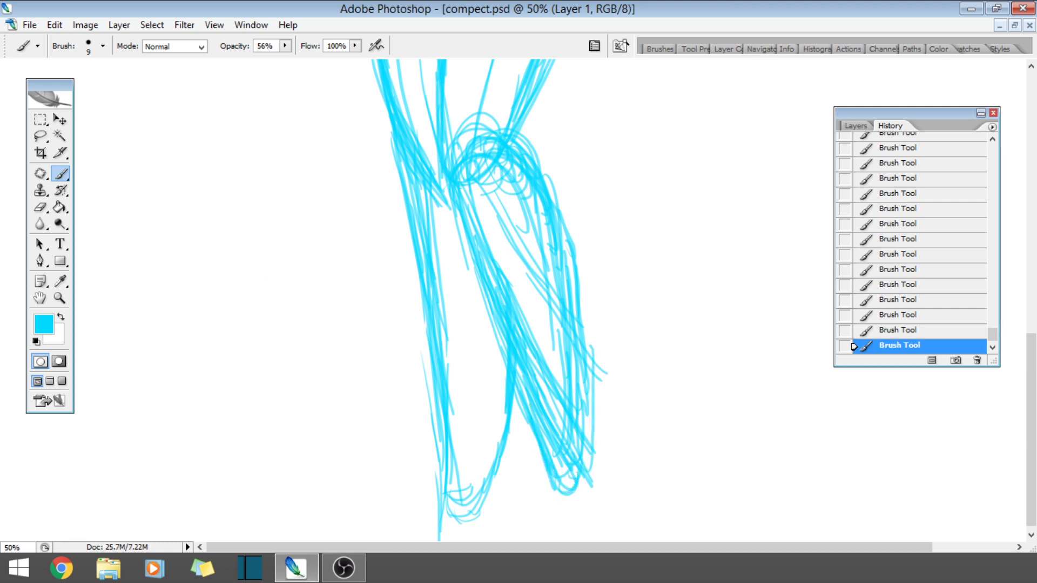
{"action": "left_click", "coordinate": [60, 297]}
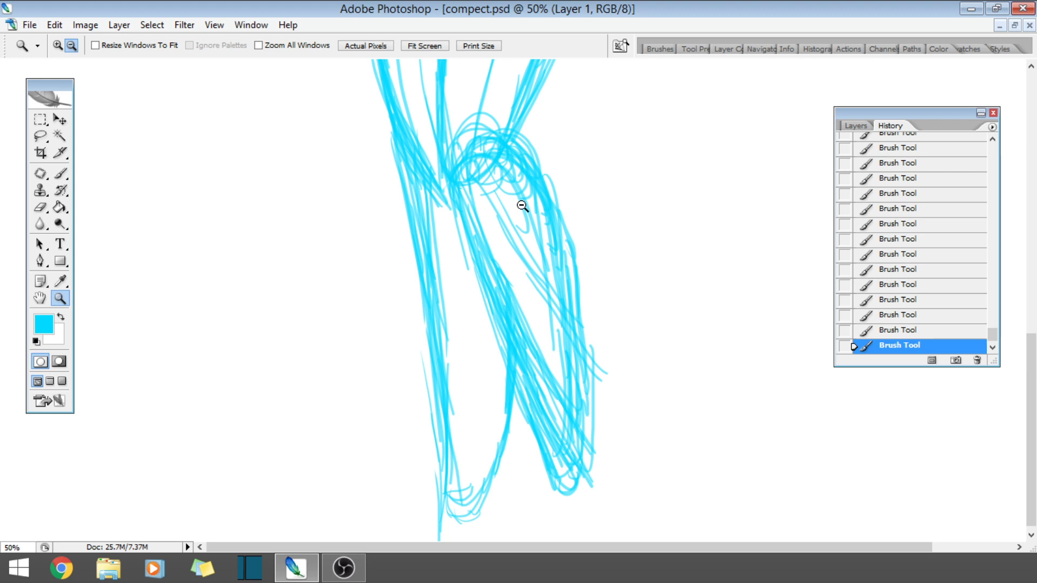
{"action": "left_click", "coordinate": [522, 206], "text": "alt"}
{"action": "left_click", "coordinate": [522, 206], "text": "alt"}
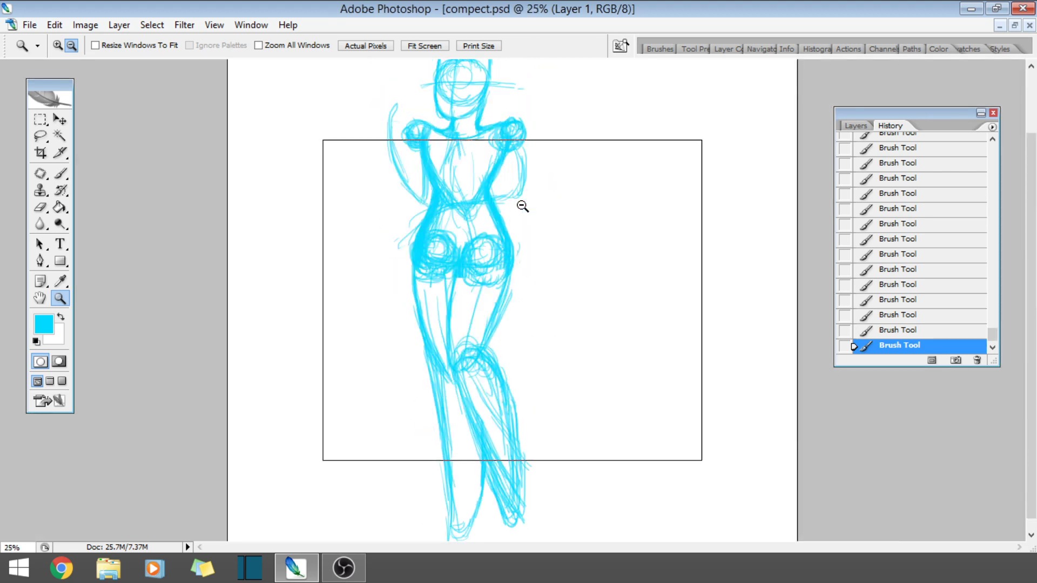
{"action": "left_click", "coordinate": [522, 206], "text": "alt"}
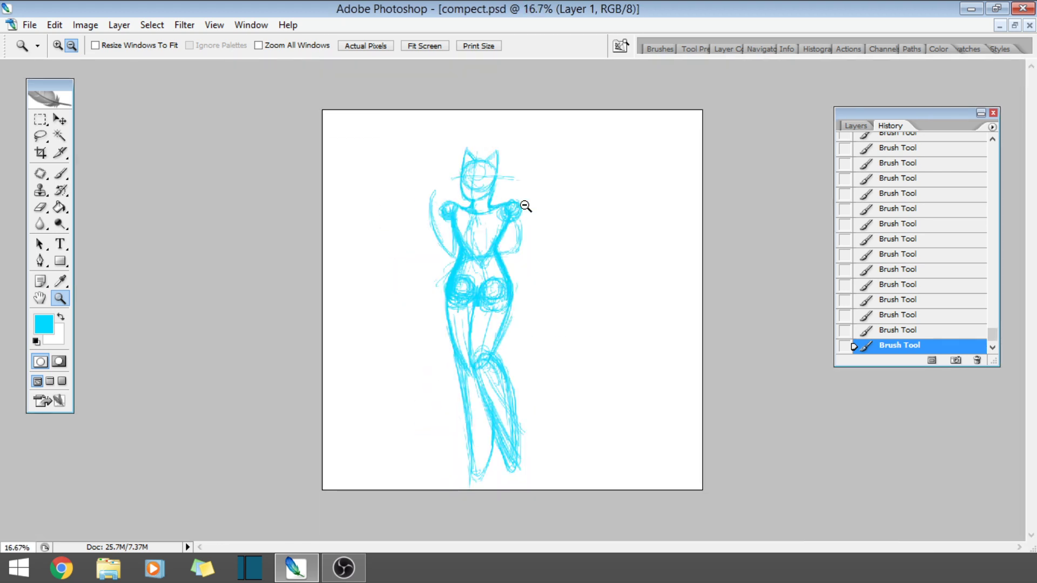
{"action": "left_click", "coordinate": [59, 46]}
{"action": "left_click", "coordinate": [551, 370]}
{"action": "left_click", "coordinate": [583, 412]}
{"action": "left_click", "coordinate": [580, 410]}
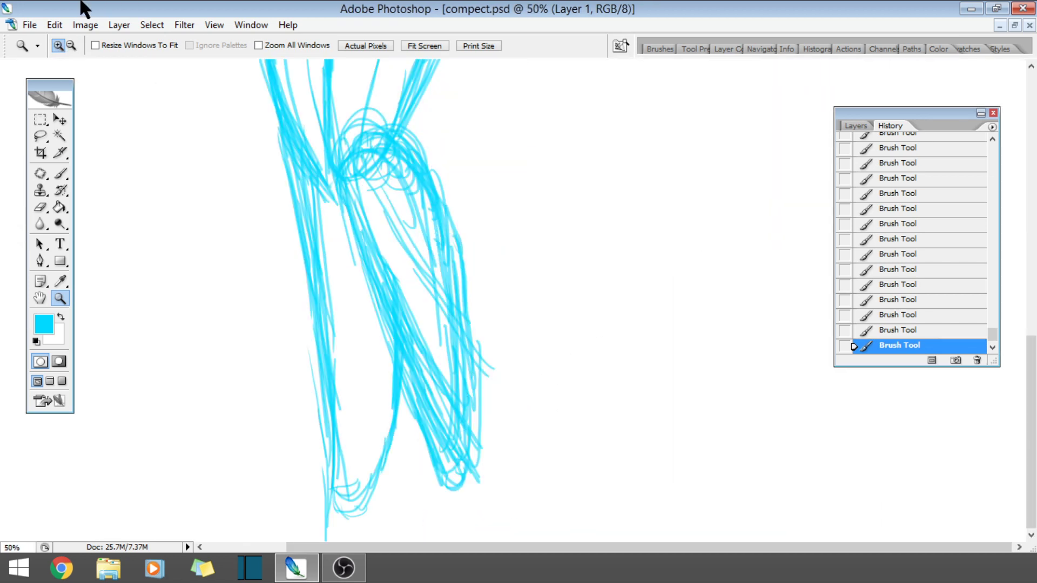
{"action": "left_click", "coordinate": [61, 173]}
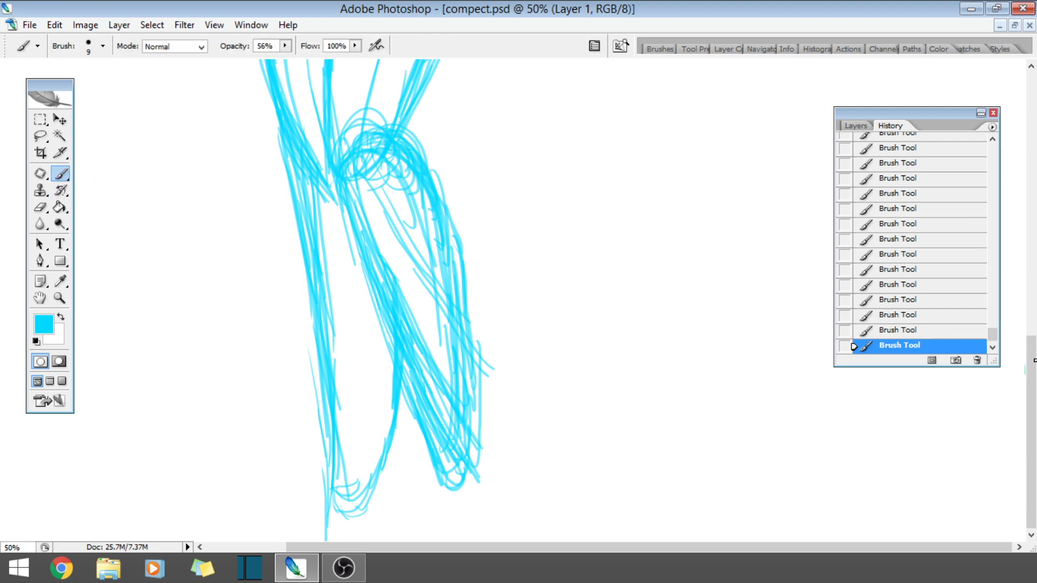
- Scribble round feet under both legs, thickening the right foot's edges to match the left
{"action": "mouse_move", "coordinate": [373, 470]}
{"action": "left_mouse_down"}
{"action": "mouse_move", "coordinate": [324, 497]}
{"action": "mouse_move", "coordinate": [356, 529]}
{"action": "mouse_move", "coordinate": [324, 486]}
{"action": "mouse_move", "coordinate": [345, 512]}
{"action": "mouse_move", "coordinate": [380, 489]}
{"action": "left_mouse_up"}
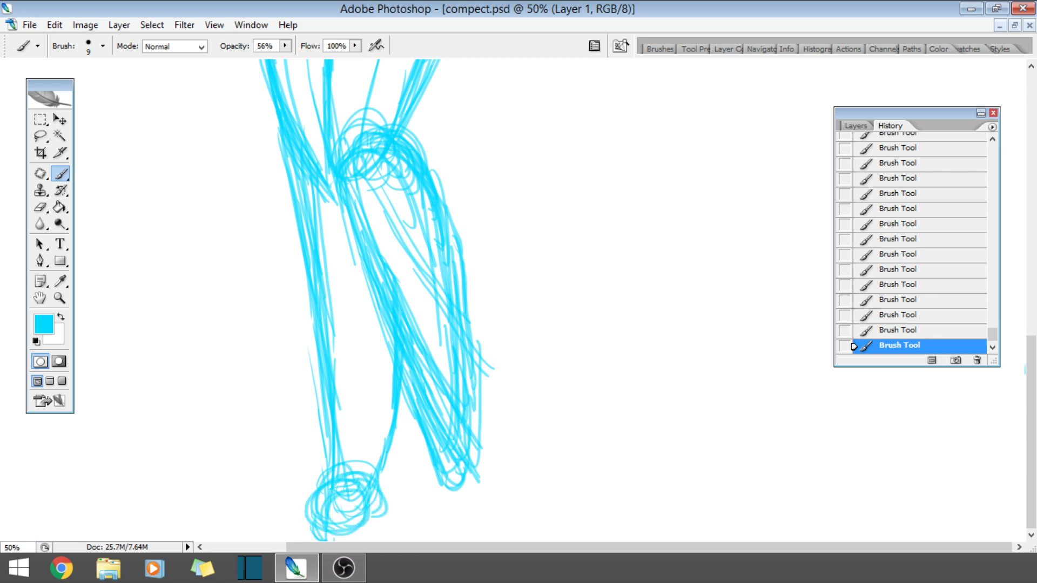
{"action": "mouse_move", "coordinate": [382, 533]}
{"action": "left_mouse_down"}
{"action": "mouse_move", "coordinate": [316, 522]}
{"action": "mouse_move", "coordinate": [345, 478]}
{"action": "mouse_move", "coordinate": [378, 499]}
{"action": "left_mouse_up"}
{"action": "mouse_move", "coordinate": [472, 468]}
{"action": "left_mouse_down"}
{"action": "mouse_move", "coordinate": [466, 485]}
{"action": "mouse_move", "coordinate": [477, 463]}
{"action": "mouse_move", "coordinate": [426, 502]}
{"action": "mouse_move", "coordinate": [473, 467]}
{"action": "left_mouse_up"}
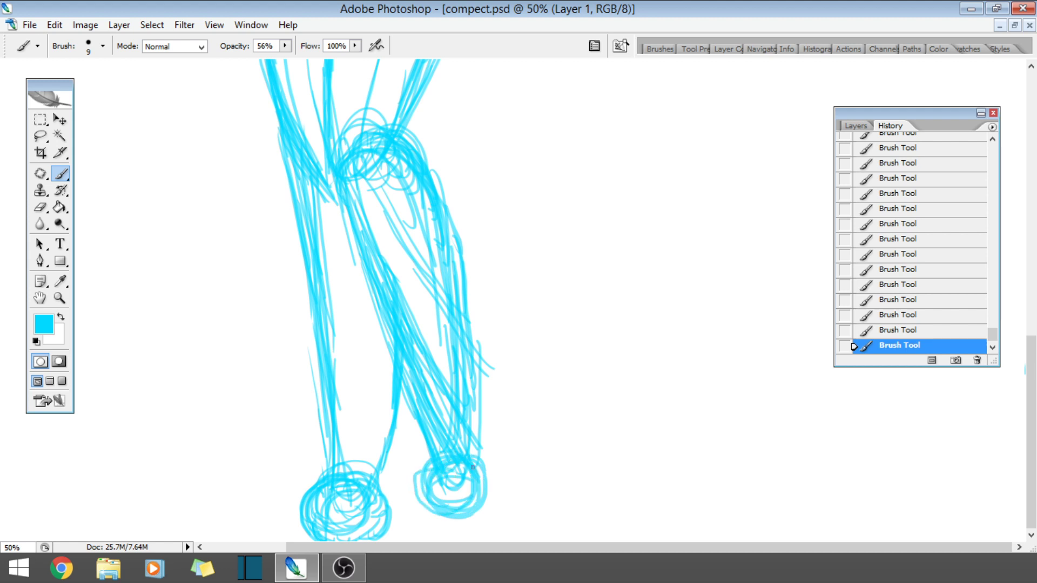
{"action": "mouse_move", "coordinate": [470, 510]}
{"action": "left_mouse_down"}
{"action": "mouse_move", "coordinate": [489, 502]}
{"action": "mouse_move", "coordinate": [424, 478]}
{"action": "left_mouse_up"}
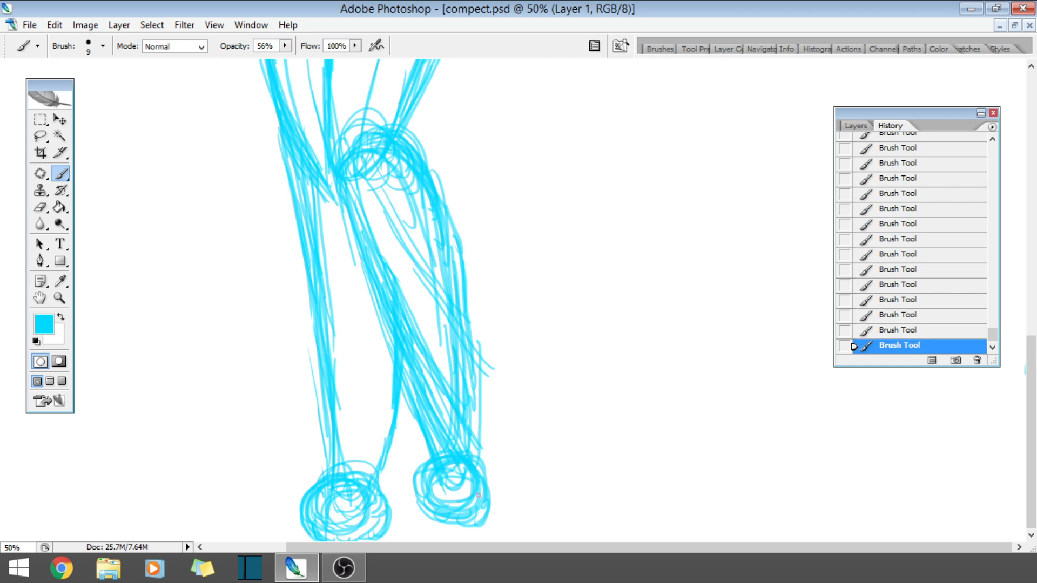
{"action": "mouse_move", "coordinate": [477, 495]}
{"action": "left_mouse_down"}
{"action": "mouse_move", "coordinate": [475, 470]}
{"action": "mouse_move", "coordinate": [477, 517]}
{"action": "left_mouse_up"}
{"action": "mouse_move", "coordinate": [484, 465]}
{"action": "left_mouse_down"}
{"action": "mouse_move", "coordinate": [495, 486]}
{"action": "mouse_move", "coordinate": [480, 513]}
{"action": "left_mouse_up"}
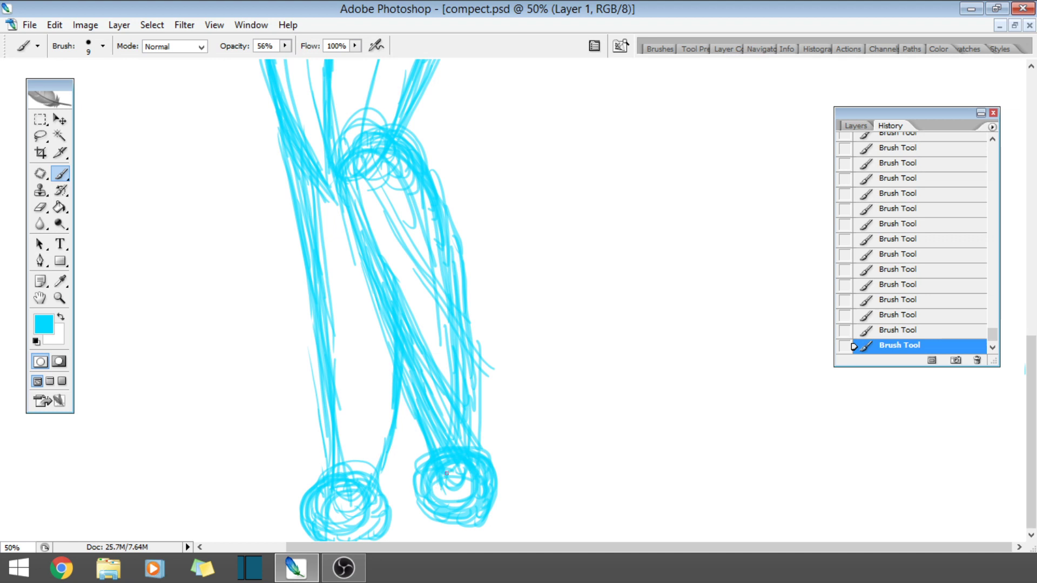
{"action": "left_click_drag", "start_coordinate": [481, 475], "coordinate": [483, 394]}
{"action": "left_click_drag", "start_coordinate": [1031, 393], "coordinate": [1035, 174]}
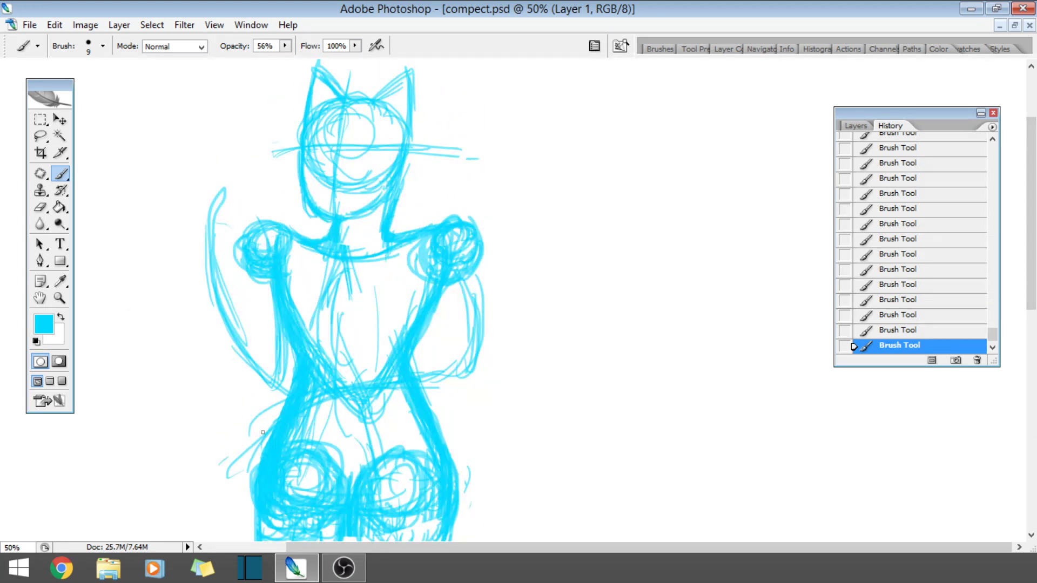
- Sketch the waistline across the hips and curve it down the right hip
{"action": "left_click_drag", "start_coordinate": [276, 419], "coordinate": [256, 451]}
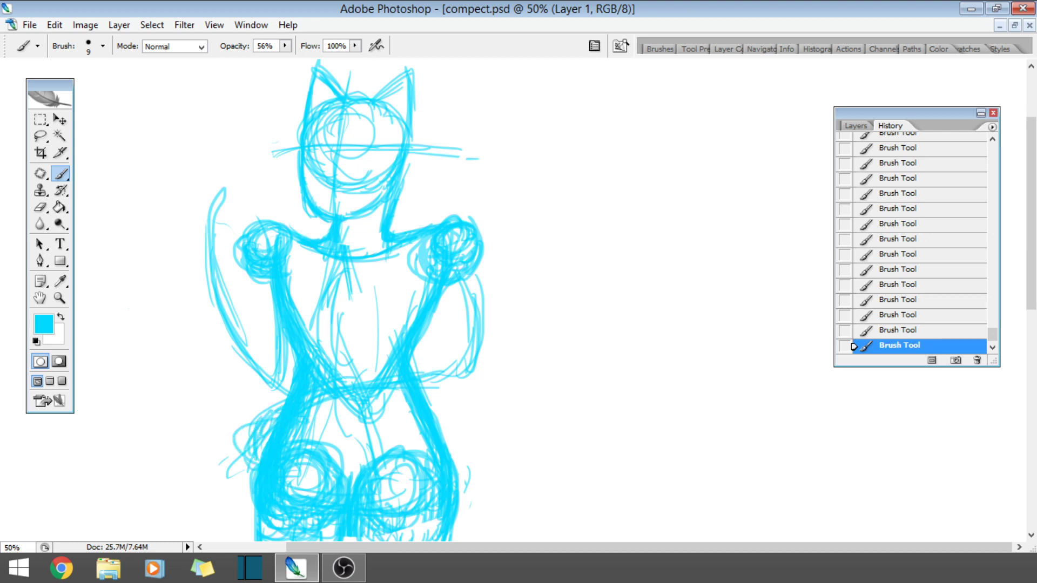
{"action": "left_click_drag", "start_coordinate": [293, 427], "coordinate": [390, 419]}
{"action": "left_click_drag", "start_coordinate": [299, 430], "coordinate": [419, 425]}
{"action": "left_click_drag", "start_coordinate": [435, 423], "coordinate": [453, 416]}
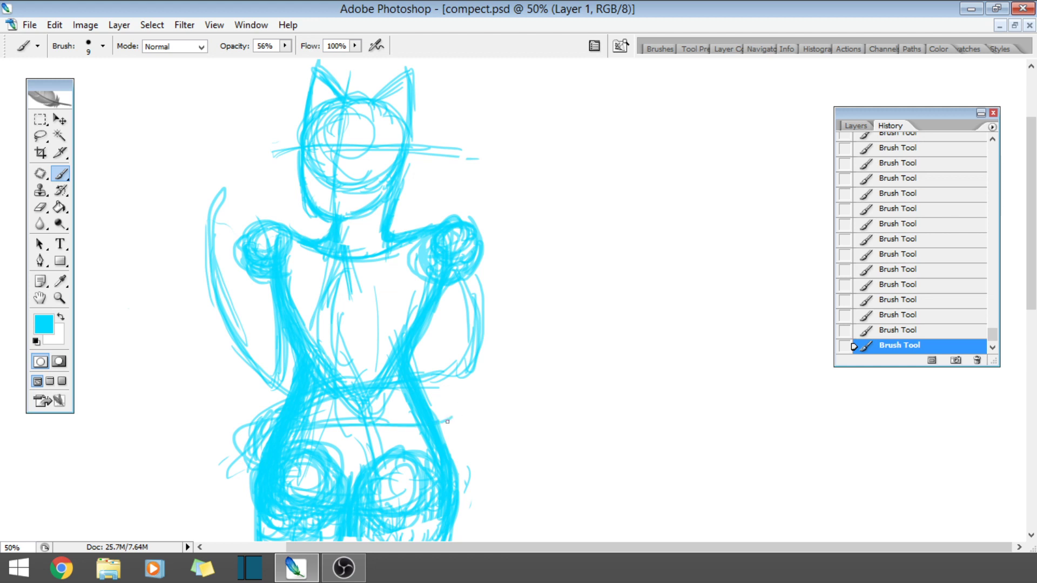
{"action": "mouse_move", "coordinate": [466, 378]}
{"action": "left_mouse_down"}
{"action": "mouse_move", "coordinate": [442, 419]}
{"action": "mouse_move", "coordinate": [449, 425]}
{"action": "left_mouse_up"}
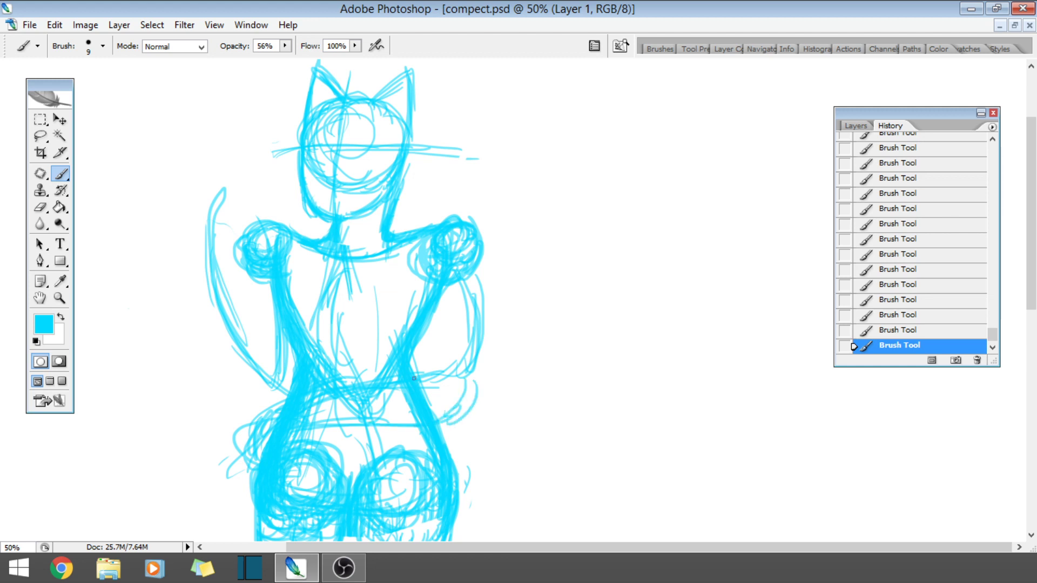
{"action": "mouse_move", "coordinate": [449, 373]}
{"action": "left_mouse_down"}
{"action": "mouse_move", "coordinate": [427, 373]}
{"action": "mouse_move", "coordinate": [472, 394]}
{"action": "mouse_move", "coordinate": [475, 378]}
{"action": "mouse_move", "coordinate": [469, 405]}
{"action": "mouse_move", "coordinate": [493, 317]}
{"action": "left_mouse_up"}
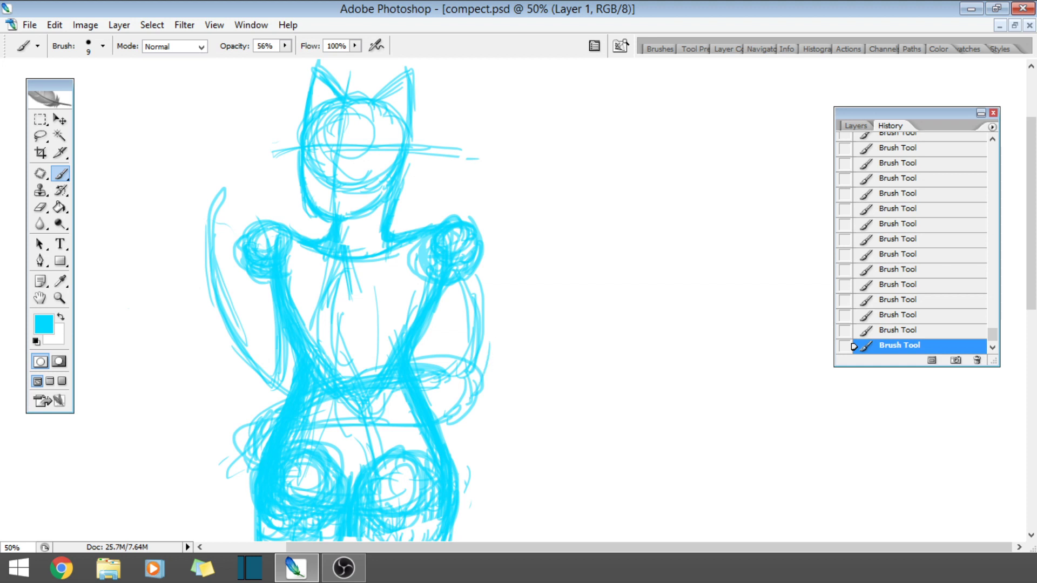
- Add lines along the torso's right side and connect the right shoulder to the arm
{"action": "left_click_drag", "start_coordinate": [476, 393], "coordinate": [496, 302]}
{"action": "mouse_move", "coordinate": [496, 376]}
{"action": "left_mouse_down"}
{"action": "mouse_move", "coordinate": [493, 264]}
{"action": "mouse_move", "coordinate": [497, 333]}
{"action": "left_mouse_up"}
{"action": "left_click_drag", "start_coordinate": [481, 248], "coordinate": [491, 282]}
{"action": "left_click_drag", "start_coordinate": [480, 235], "coordinate": [491, 281]}
{"action": "mouse_move", "coordinate": [430, 260]}
{"action": "left_mouse_down"}
{"action": "mouse_move", "coordinate": [414, 308]}
{"action": "mouse_move", "coordinate": [440, 372]}
{"action": "left_mouse_up"}
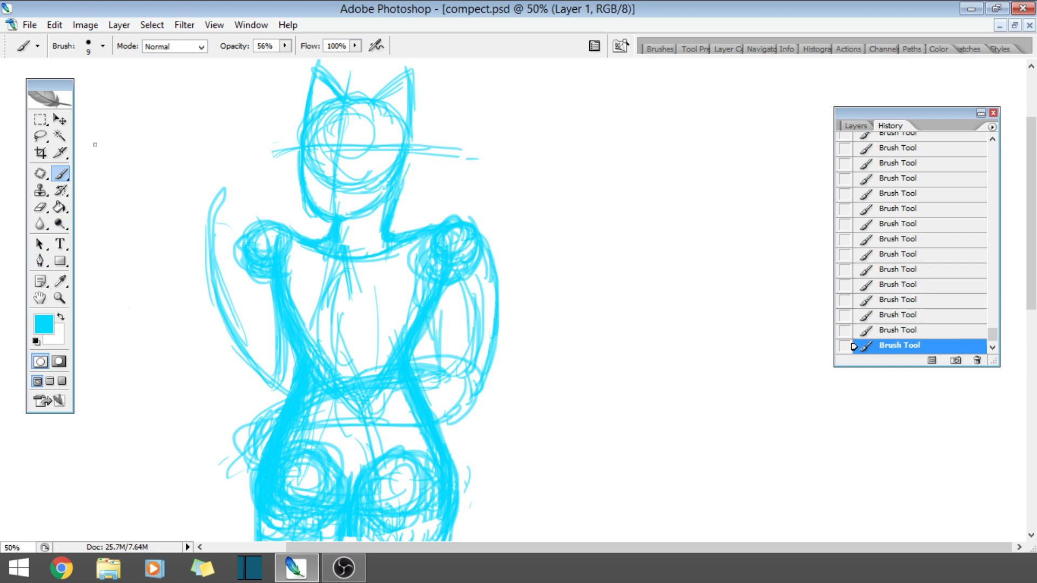
- Step back in History, then redraw the right hand, forearm and arm edges
{"action": "left_click", "coordinate": [918, 224]}
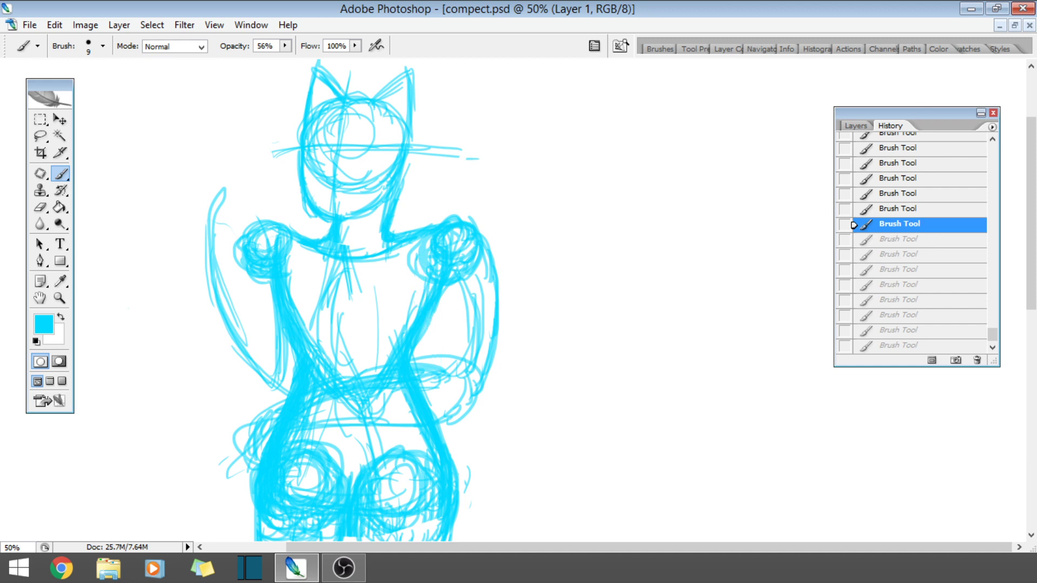
{"action": "left_click", "coordinate": [912, 135]}
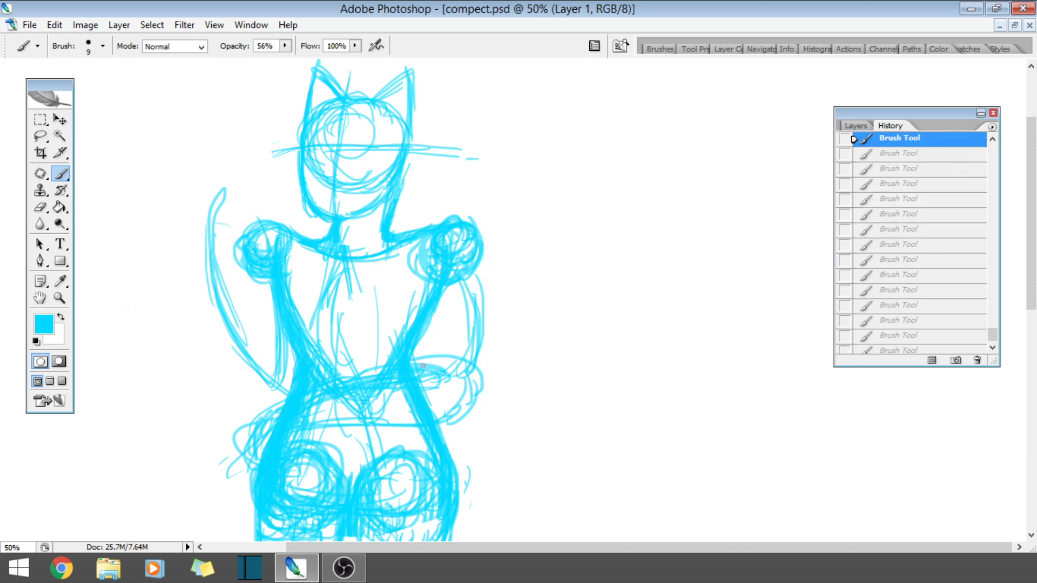
{"action": "mouse_move", "coordinate": [447, 393]}
{"action": "left_mouse_down"}
{"action": "mouse_move", "coordinate": [451, 414]}
{"action": "mouse_move", "coordinate": [434, 420]}
{"action": "left_mouse_up"}
{"action": "mouse_move", "coordinate": [411, 367]}
{"action": "left_mouse_down"}
{"action": "mouse_move", "coordinate": [449, 374]}
{"action": "mouse_move", "coordinate": [447, 415]}
{"action": "left_mouse_up"}
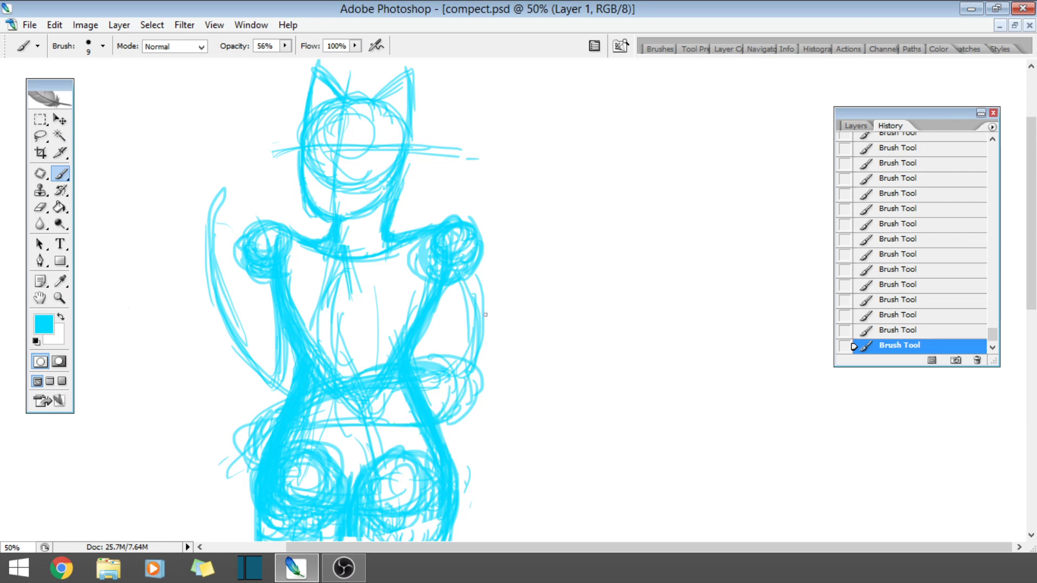
{"action": "mouse_move", "coordinate": [484, 314]}
{"action": "left_mouse_down"}
{"action": "mouse_move", "coordinate": [442, 415]}
{"action": "mouse_move", "coordinate": [454, 403]}
{"action": "left_mouse_up"}
{"action": "left_click_drag", "start_coordinate": [475, 315], "coordinate": [455, 393]}
{"action": "left_click_drag", "start_coordinate": [479, 359], "coordinate": [467, 259]}
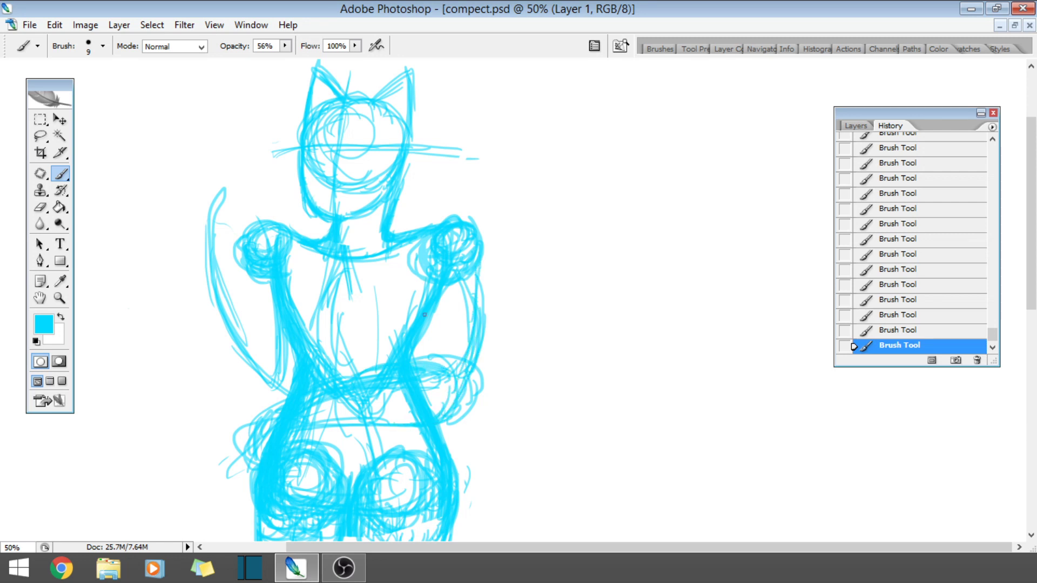
{"action": "left_click_drag", "start_coordinate": [420, 377], "coordinate": [424, 264]}
{"action": "left_click_drag", "start_coordinate": [432, 311], "coordinate": [424, 361]}
{"action": "left_click_drag", "start_coordinate": [420, 271], "coordinate": [426, 250]}
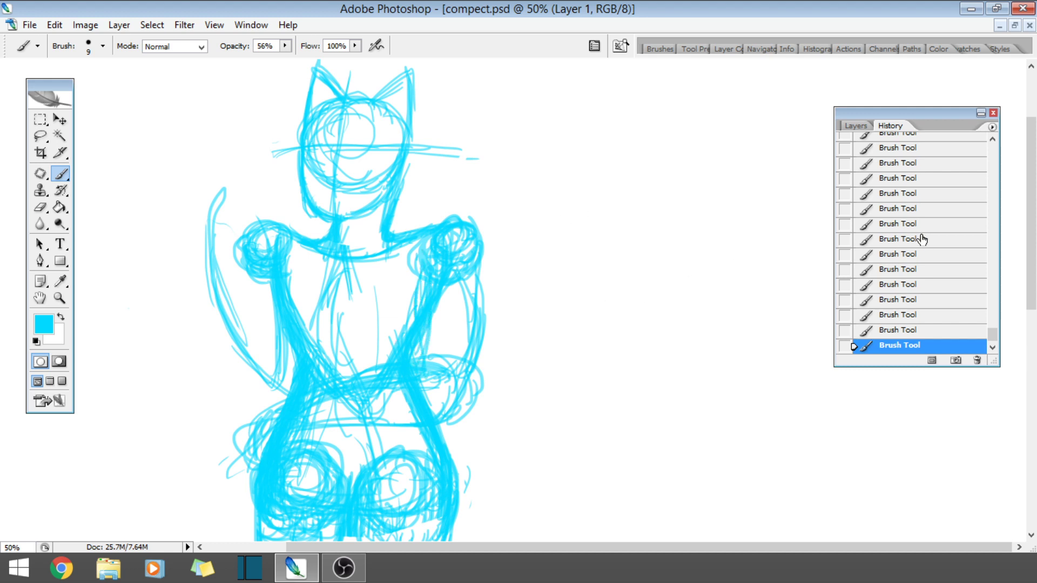
- Revert to an earlier Brush Tool History state and save compect.psd
{"action": "left_click", "coordinate": [924, 162]}
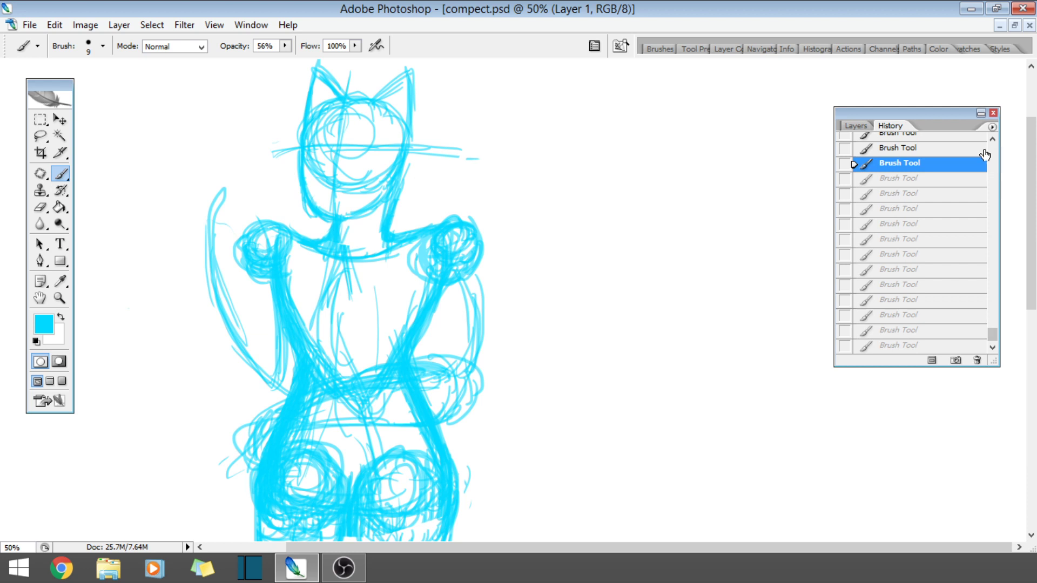
{"action": "left_click", "coordinate": [991, 139]}
{"action": "left_click", "coordinate": [991, 139]}
{"action": "left_click", "coordinate": [992, 139]}
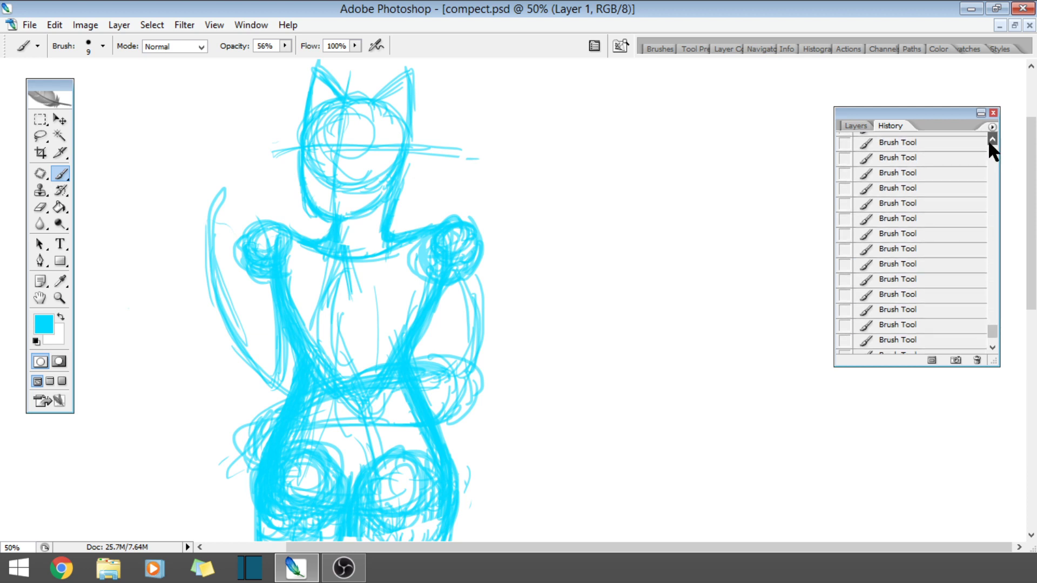
{"action": "left_click", "coordinate": [948, 172]}
{"action": "left_click", "coordinate": [932, 157]}
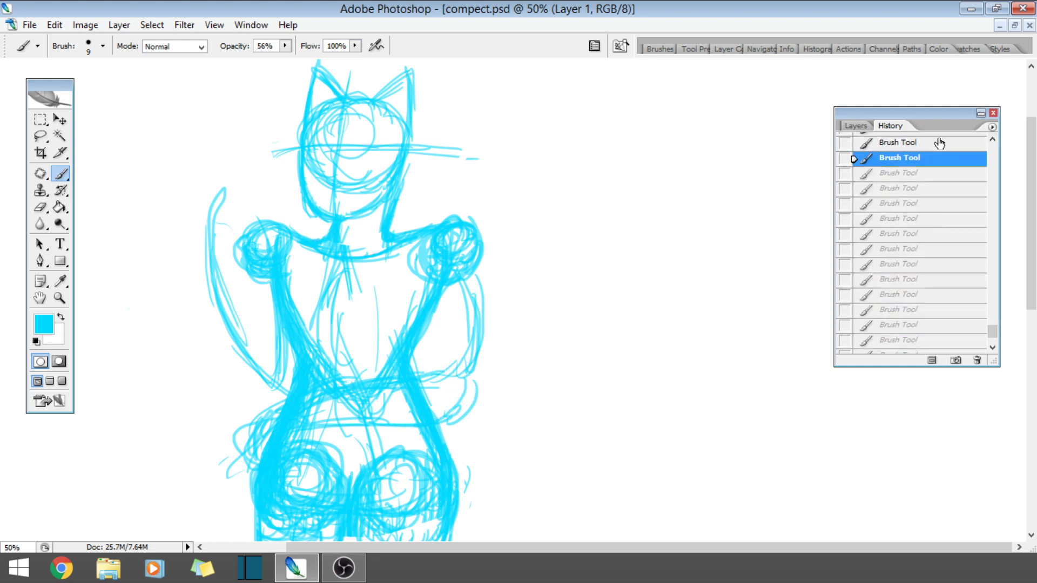
{"action": "left_click", "coordinate": [937, 141]}
{"action": "left_click", "coordinate": [992, 139]}
{"action": "left_click", "coordinate": [992, 139]}
{"action": "left_click", "coordinate": [992, 139]}
{"action": "left_click", "coordinate": [993, 139]}
{"action": "left_click", "coordinate": [986, 139]}
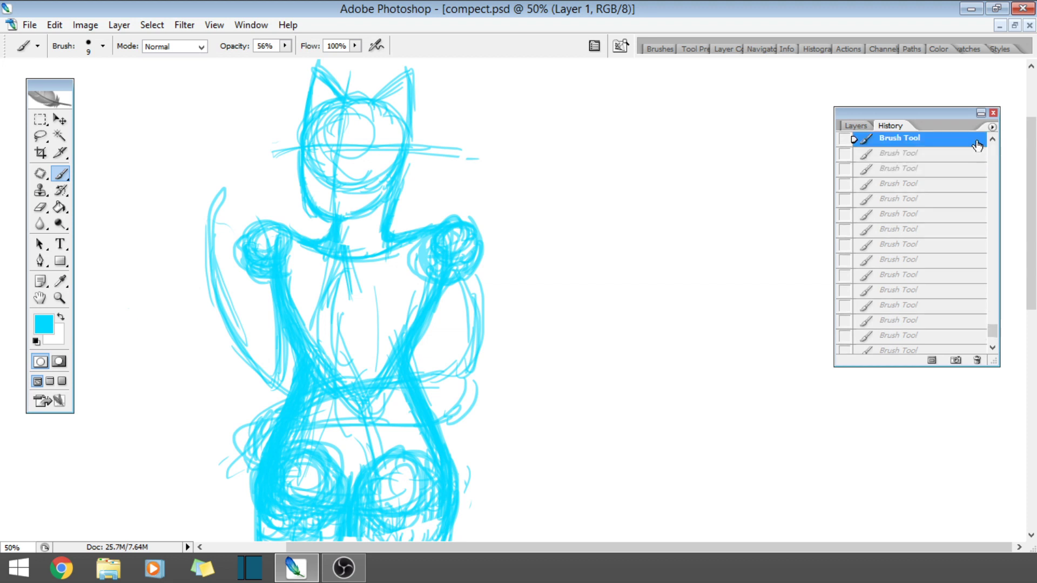
{"action": "left_click", "coordinate": [991, 139]}
{"action": "left_click", "coordinate": [992, 139]}
{"action": "left_click", "coordinate": [992, 140]}
{"action": "left_click", "coordinate": [944, 165]}
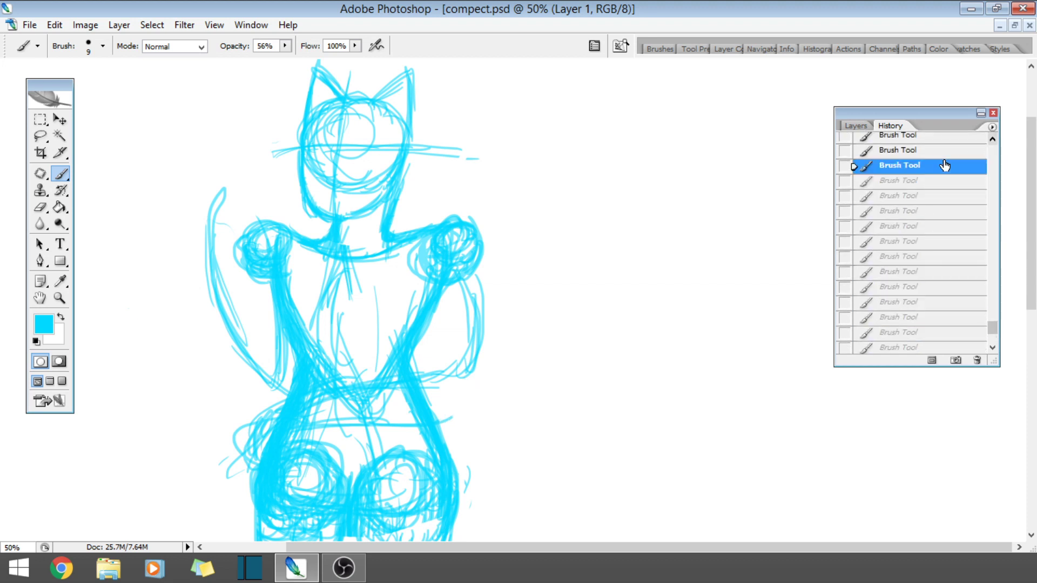
{"action": "left_click", "coordinate": [29, 25]}
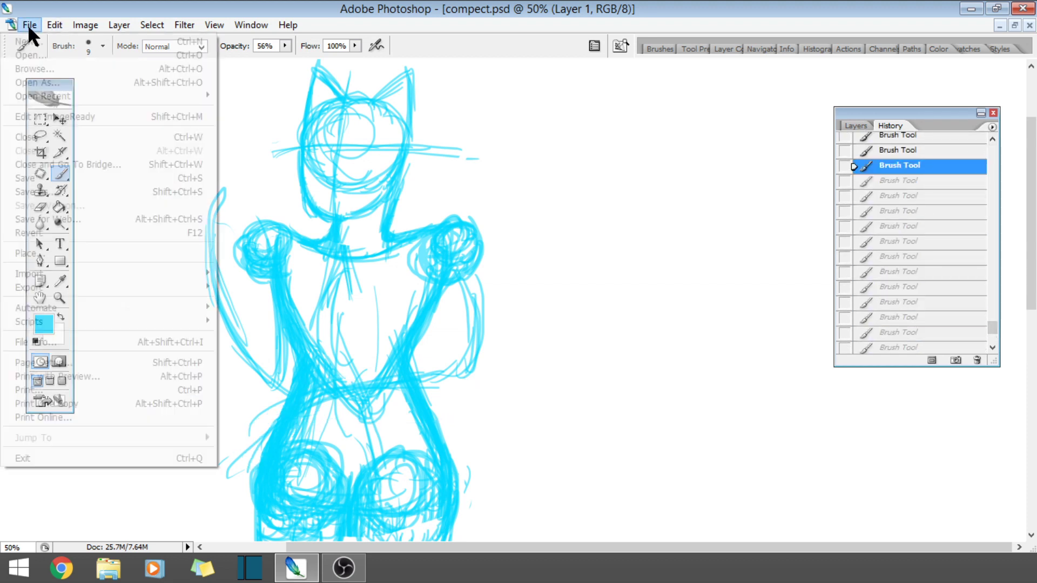
{"action": "left_click", "coordinate": [63, 178]}
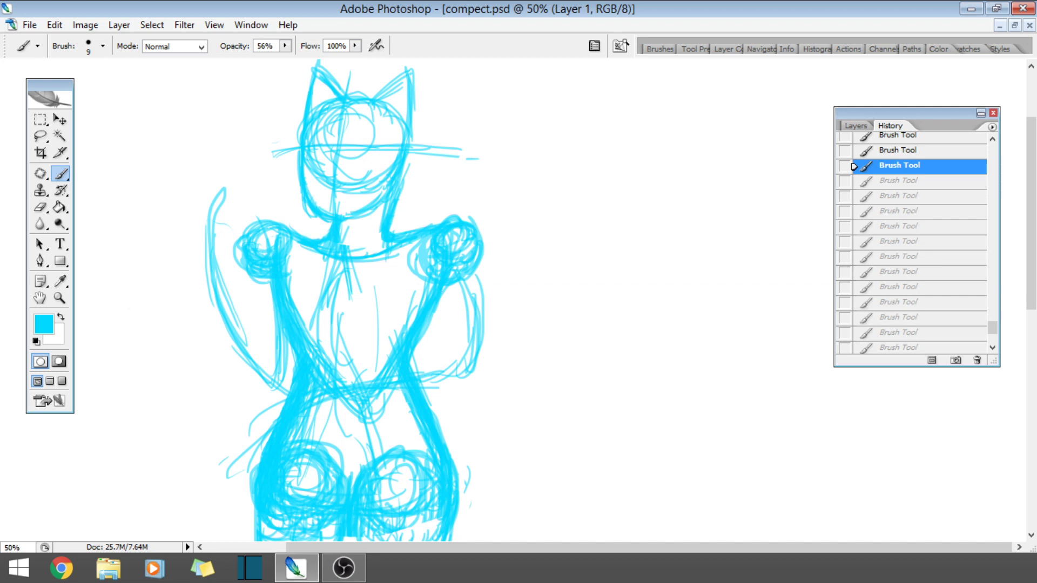
- Zoom to 100% on the sketch's torso and arms and return to the Brush tool
{"action": "left_click", "coordinate": [60, 298]}
{"action": "left_click", "coordinate": [520, 316]}
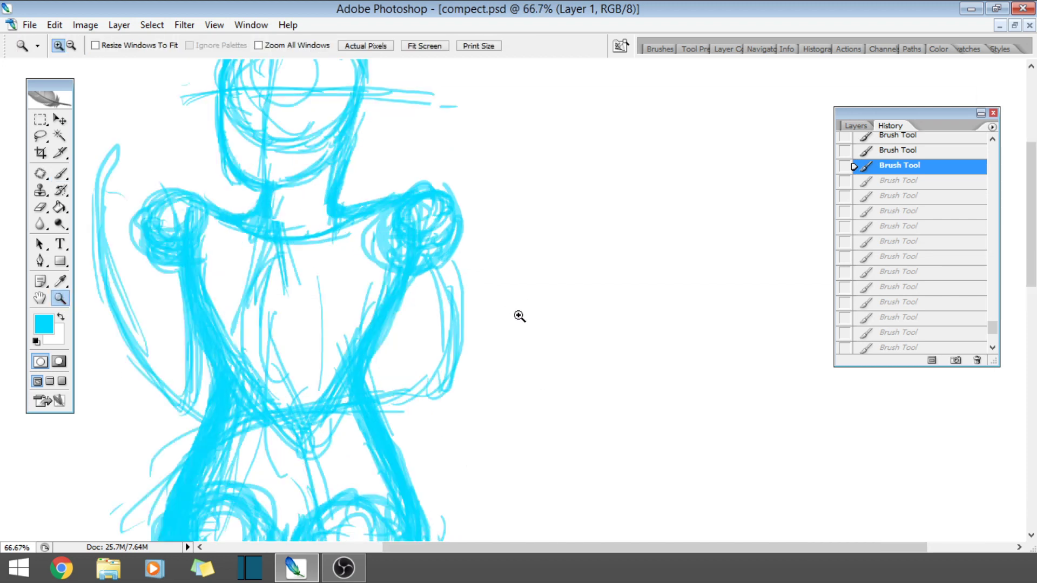
{"action": "left_click", "coordinate": [348, 369]}
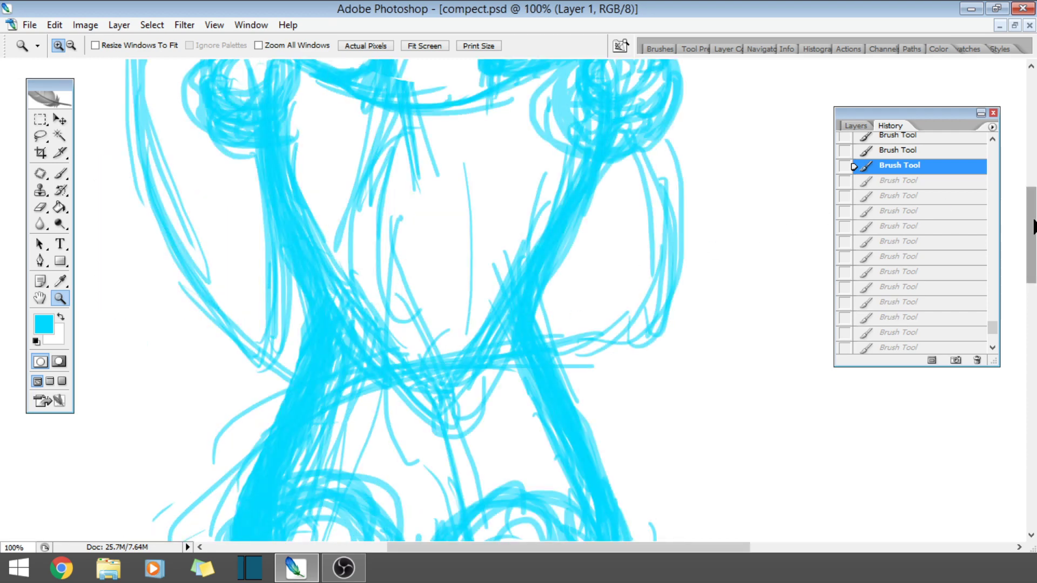
{"action": "left_click_drag", "start_coordinate": [1033, 227], "coordinate": [1011, 213]}
{"action": "left_click", "coordinate": [60, 173]}
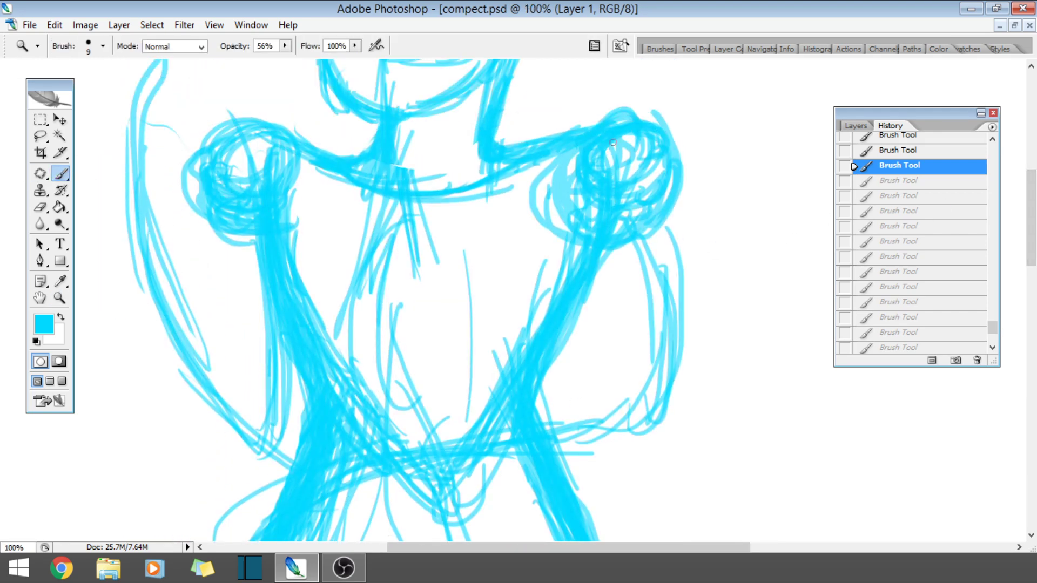
- Sketch cyan strokes down the right arm and curved strokes along the inner forearm
{"action": "left_click_drag", "start_coordinate": [684, 158], "coordinate": [687, 224]}
{"action": "left_click_drag", "start_coordinate": [679, 208], "coordinate": [649, 310]}
{"action": "left_click_drag", "start_coordinate": [660, 244], "coordinate": [638, 362]}
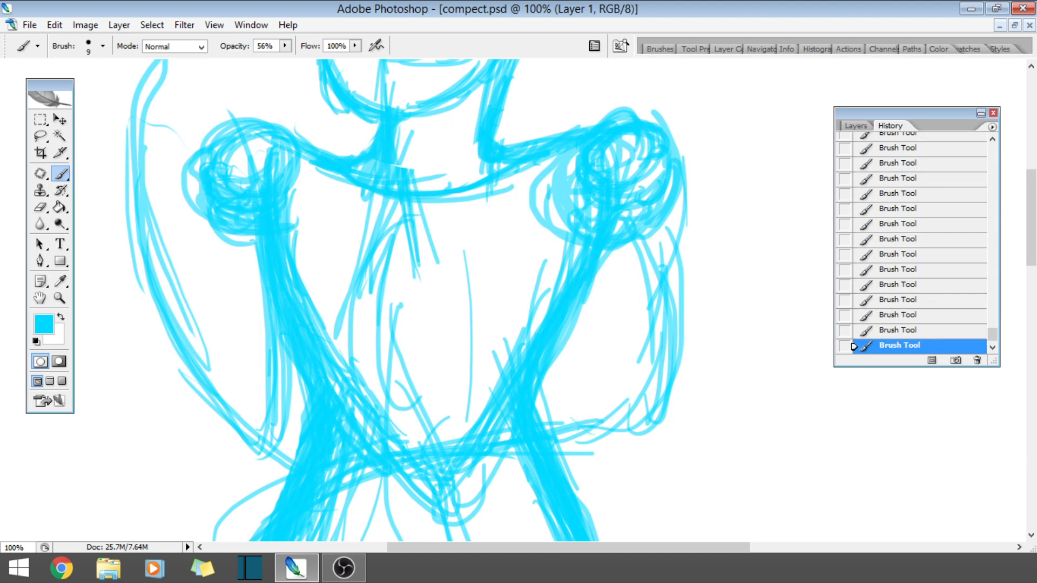
{"action": "left_click_drag", "start_coordinate": [599, 421], "coordinate": [559, 413]}
{"action": "left_click_drag", "start_coordinate": [612, 401], "coordinate": [562, 419]}
{"action": "left_click_drag", "start_coordinate": [627, 367], "coordinate": [580, 430]}
{"action": "left_click_drag", "start_coordinate": [634, 341], "coordinate": [590, 420]}
{"action": "left_click_drag", "start_coordinate": [643, 310], "coordinate": [590, 415]}
{"action": "mouse_move", "coordinate": [671, 319]}
{"action": "left_mouse_down"}
{"action": "mouse_move", "coordinate": [617, 399]}
{"action": "mouse_move", "coordinate": [670, 281]}
{"action": "left_mouse_up"}
- Draw the arm's bulging outer edge up to the shoulder and its inner side down to the elbow
{"action": "left_click_drag", "start_coordinate": [640, 366], "coordinate": [682, 224]}
{"action": "left_click_drag", "start_coordinate": [669, 291], "coordinate": [676, 162]}
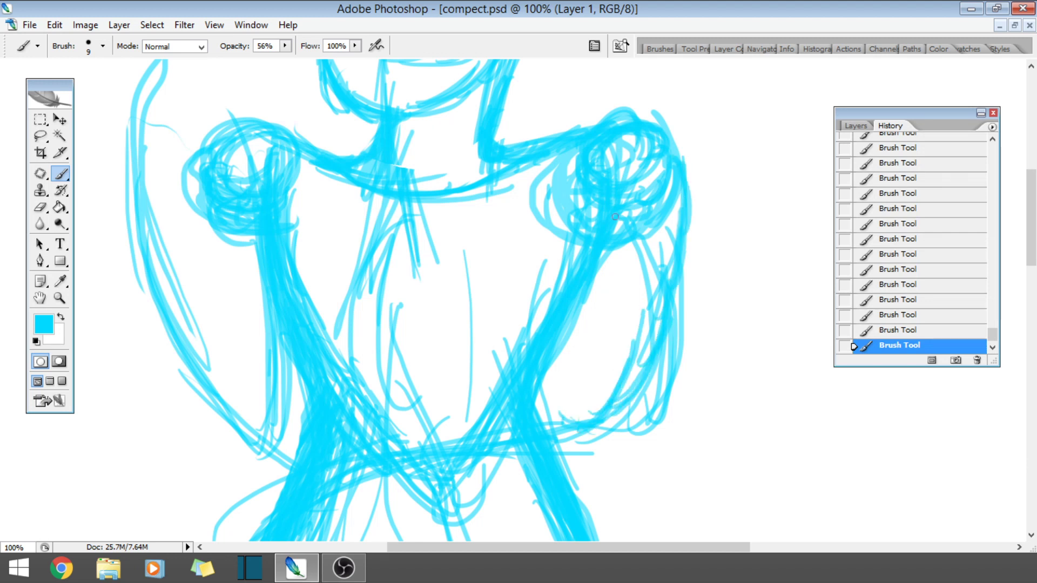
{"action": "left_click_drag", "start_coordinate": [565, 167], "coordinate": [570, 248]}
{"action": "left_click_drag", "start_coordinate": [559, 188], "coordinate": [564, 370]}
{"action": "left_click_drag", "start_coordinate": [561, 424], "coordinate": [555, 365]}
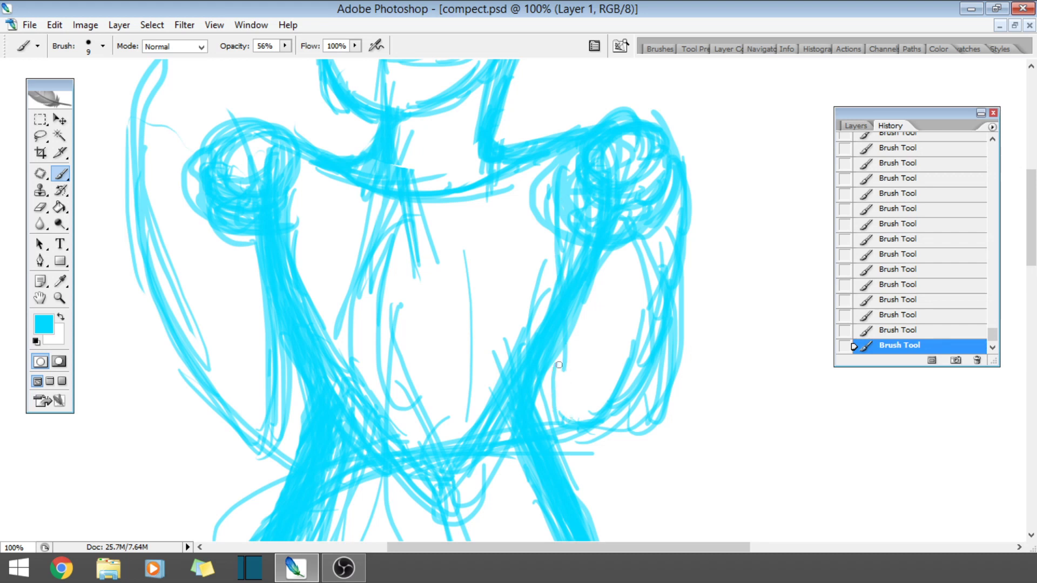
{"action": "mouse_move", "coordinate": [563, 330]}
{"action": "left_mouse_down"}
{"action": "mouse_move", "coordinate": [561, 418]}
{"action": "mouse_move", "coordinate": [561, 336]}
{"action": "left_mouse_up"}
- Darken the inner edge and elbow, trace the inner loop, and redraw the arm's right side
{"action": "left_click_drag", "start_coordinate": [566, 389], "coordinate": [565, 230]}
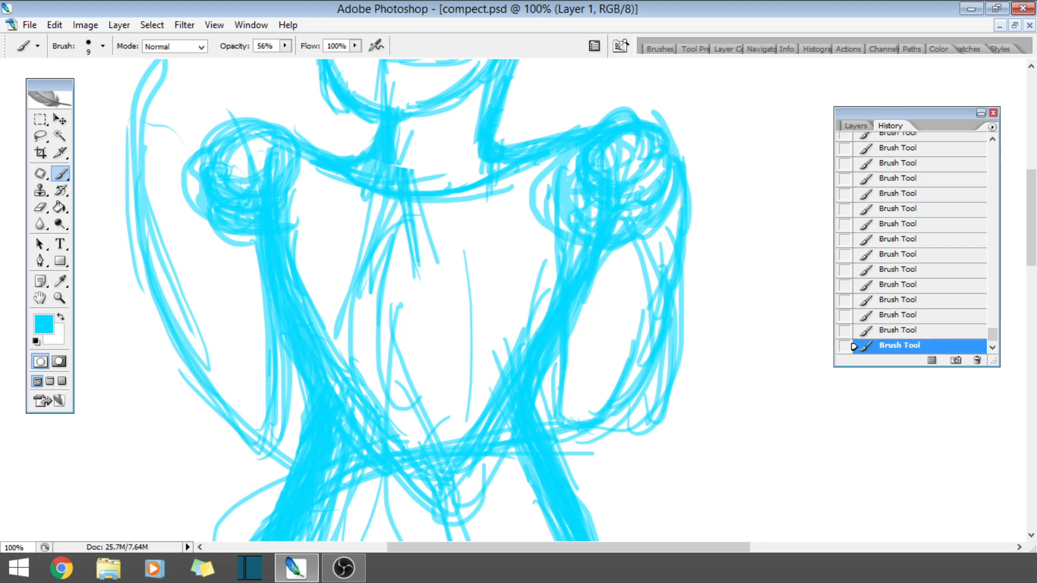
{"action": "left_click_drag", "start_coordinate": [564, 168], "coordinate": [565, 277]}
{"action": "left_click_drag", "start_coordinate": [572, 421], "coordinate": [560, 399]}
{"action": "mouse_move", "coordinate": [554, 375]}
{"action": "left_mouse_down"}
{"action": "mouse_move", "coordinate": [558, 422]}
{"action": "mouse_move", "coordinate": [557, 381]}
{"action": "left_mouse_up"}
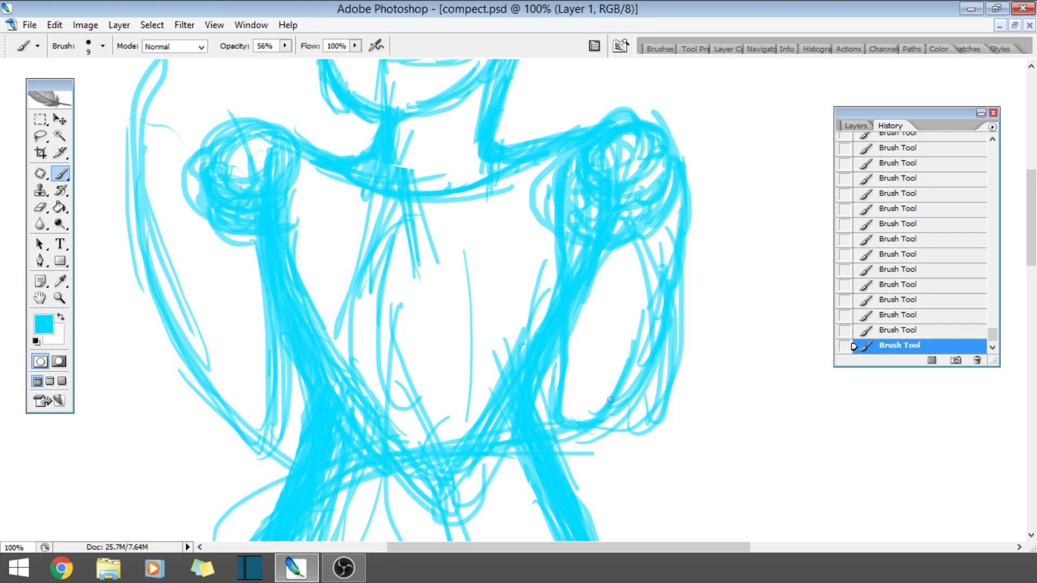
{"action": "mouse_move", "coordinate": [552, 342]}
{"action": "left_mouse_down"}
{"action": "mouse_move", "coordinate": [607, 419]}
{"action": "mouse_move", "coordinate": [626, 361]}
{"action": "left_mouse_up"}
{"action": "left_click_drag", "start_coordinate": [651, 410], "coordinate": [658, 302]}
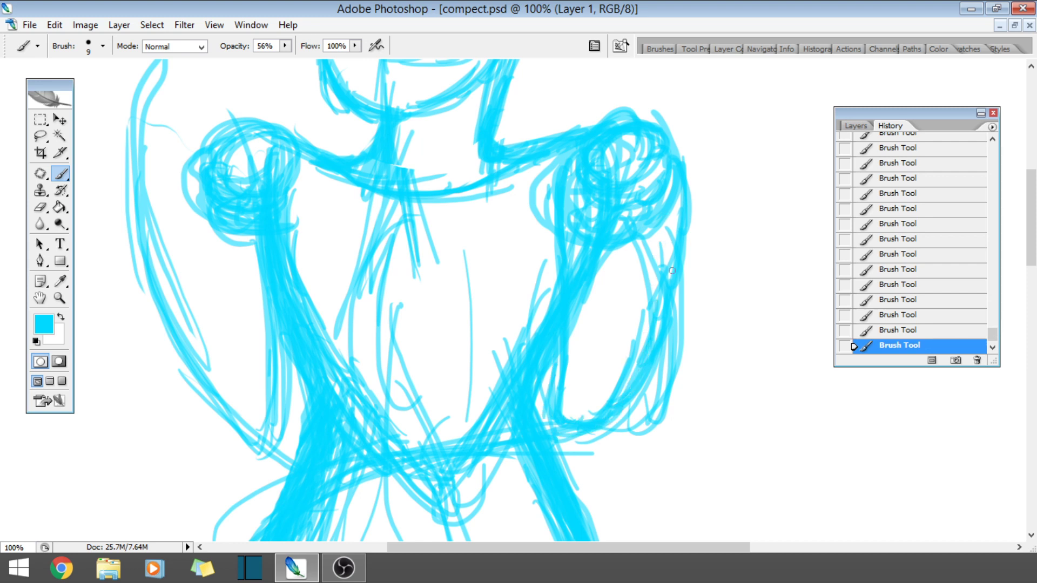
{"action": "left_click_drag", "start_coordinate": [675, 205], "coordinate": [655, 324]}
{"action": "left_click_drag", "start_coordinate": [626, 376], "coordinate": [674, 138]}
- Erase the stray strokes outside the right arm
{"action": "left_click", "coordinate": [40, 207]}
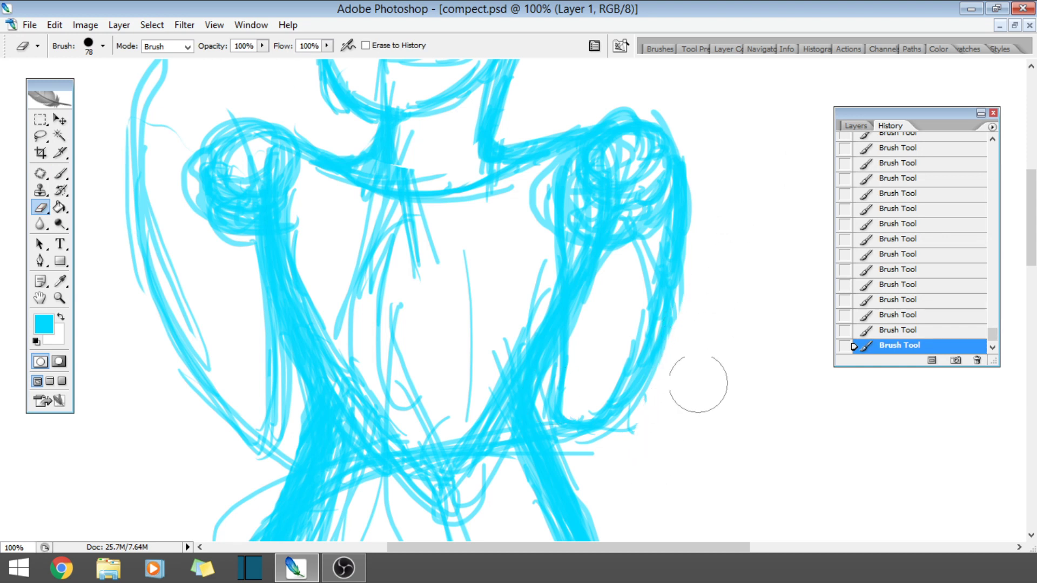
{"action": "mouse_move", "coordinate": [706, 308]}
{"action": "left_mouse_down"}
{"action": "mouse_move", "coordinate": [706, 166]}
{"action": "mouse_move", "coordinate": [702, 273]}
{"action": "left_mouse_up"}
{"action": "mouse_move", "coordinate": [655, 109]}
{"action": "left_mouse_down"}
{"action": "mouse_move", "coordinate": [637, 135]}
{"action": "mouse_move", "coordinate": [672, 189]}
{"action": "left_mouse_up"}
- Thicken the right arm's outer edge with fresh brush strokes
{"action": "left_click", "coordinate": [61, 173]}
{"action": "mouse_move", "coordinate": [657, 126]}
{"action": "left_mouse_down"}
{"action": "mouse_move", "coordinate": [680, 174]}
{"action": "mouse_move", "coordinate": [672, 233]}
{"action": "left_mouse_up"}
{"action": "left_click_drag", "start_coordinate": [679, 195], "coordinate": [675, 300]}
{"action": "left_click_drag", "start_coordinate": [685, 162], "coordinate": [683, 245]}
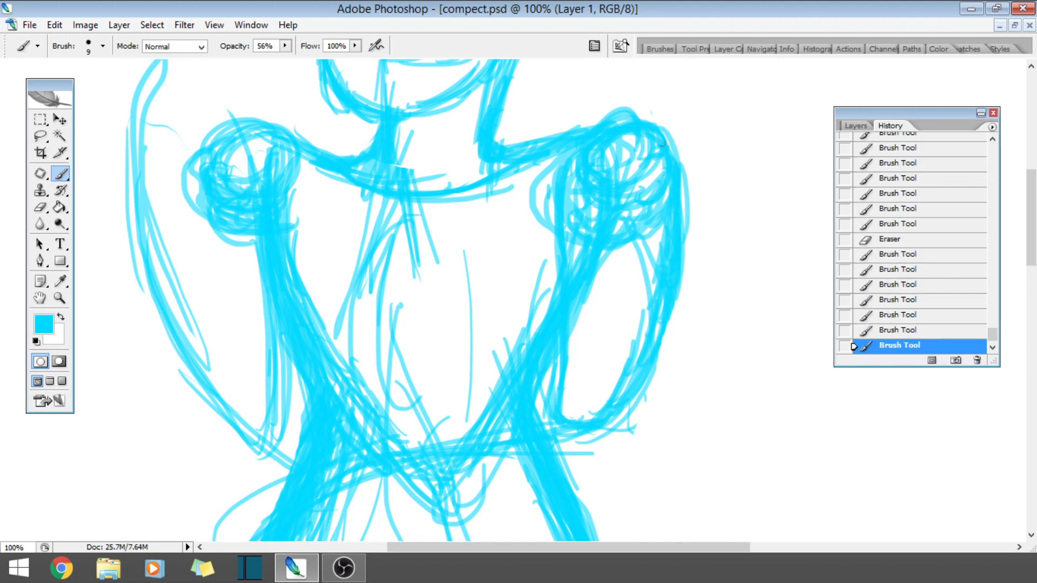
{"action": "left_click_drag", "start_coordinate": [416, 450], "coordinate": [419, 453]}
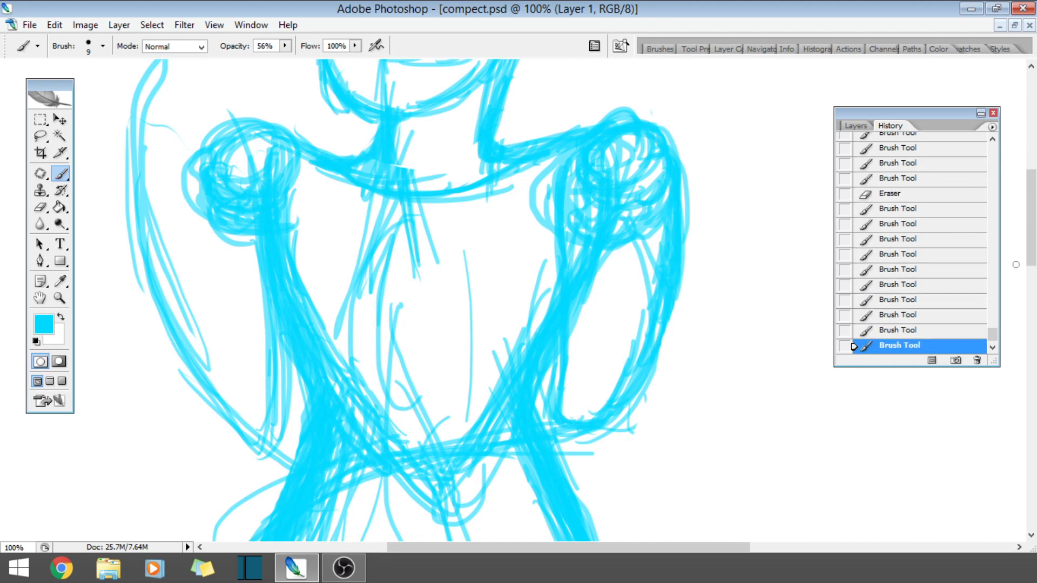
- Darken the waistline and left waist edge and draw an arched waistline across the body
{"action": "scroll", "coordinate": [1015, 265], "scroll_direction": "down", "scroll_amount": 3}
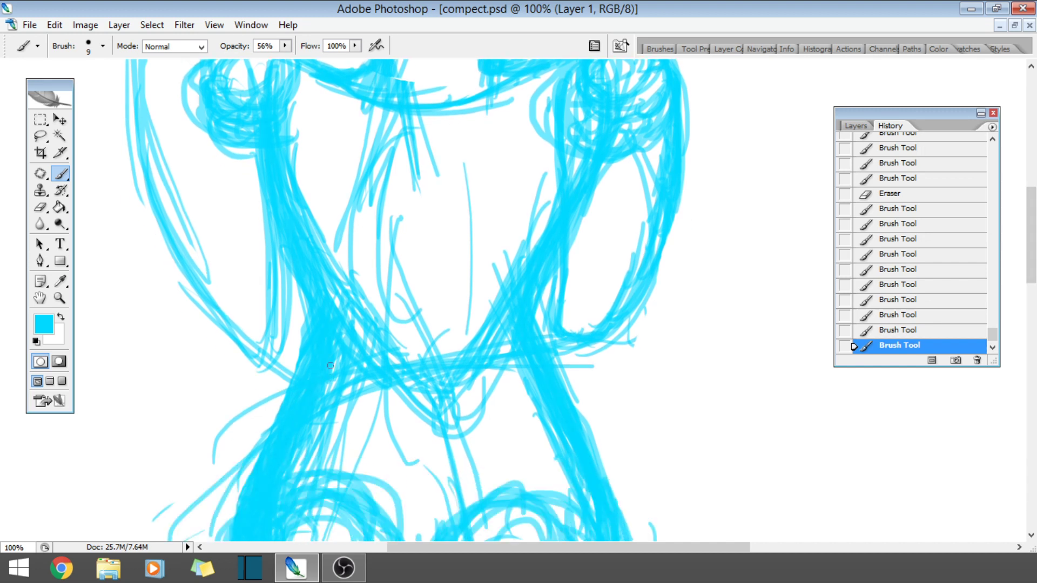
{"action": "left_click_drag", "start_coordinate": [331, 365], "coordinate": [507, 357]}
{"action": "mouse_move", "coordinate": [427, 362]}
{"action": "left_mouse_down"}
{"action": "mouse_move", "coordinate": [547, 354]}
{"action": "mouse_move", "coordinate": [609, 336]}
{"action": "left_mouse_up"}
{"action": "mouse_move", "coordinate": [288, 390]}
{"action": "left_mouse_down"}
{"action": "mouse_move", "coordinate": [315, 330]}
{"action": "mouse_move", "coordinate": [381, 311]}
{"action": "mouse_move", "coordinate": [430, 315]}
{"action": "left_mouse_up"}
{"action": "left_click_drag", "start_coordinate": [354, 327], "coordinate": [444, 321]}
{"action": "left_click_drag", "start_coordinate": [373, 317], "coordinate": [551, 278]}
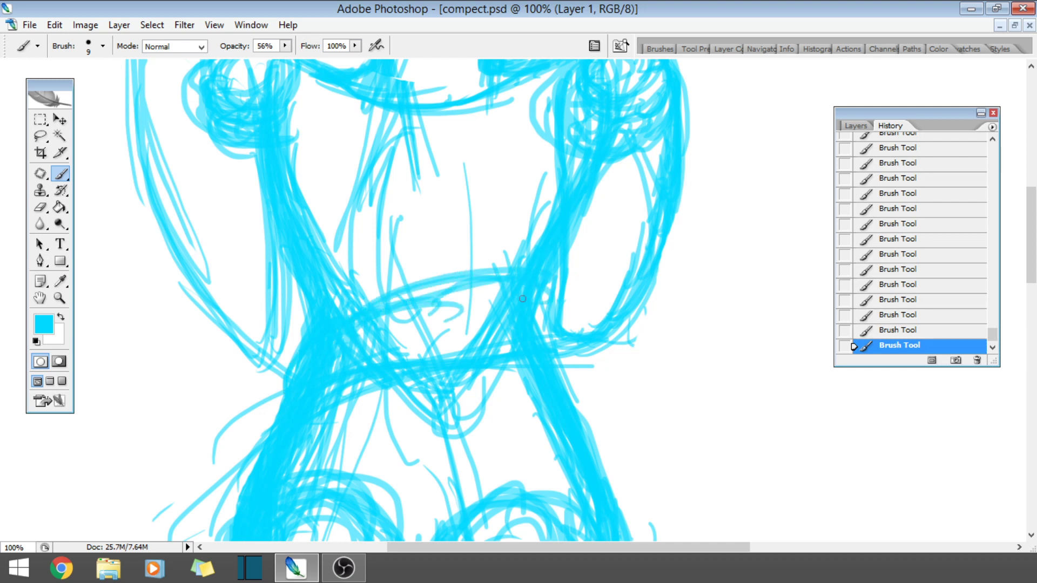
{"action": "left_click_drag", "start_coordinate": [493, 293], "coordinate": [595, 312]}
- Raise the waistline arch, add short curves below it, and reinforce the right waist loop
{"action": "mouse_move", "coordinate": [285, 395]}
{"action": "left_mouse_down"}
{"action": "mouse_move", "coordinate": [305, 359]}
{"action": "mouse_move", "coordinate": [300, 342]}
{"action": "mouse_move", "coordinate": [296, 366]}
{"action": "left_mouse_up"}
{"action": "left_click_drag", "start_coordinate": [372, 321], "coordinate": [501, 283]}
{"action": "left_click_drag", "start_coordinate": [390, 293], "coordinate": [623, 301]}
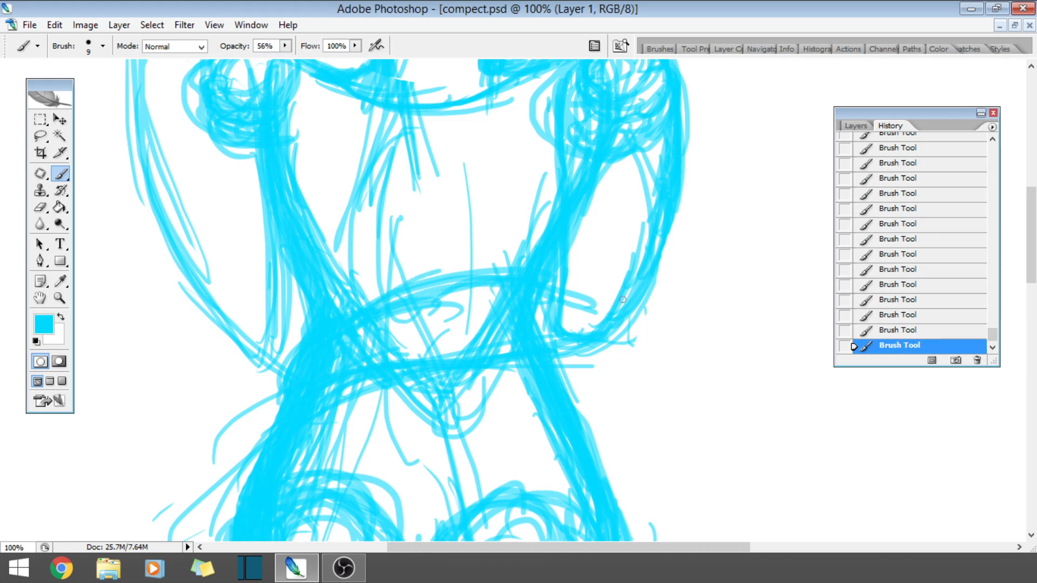
{"action": "left_click_drag", "start_coordinate": [570, 278], "coordinate": [605, 319]}
{"action": "mouse_move", "coordinate": [480, 368]}
{"action": "left_mouse_down"}
{"action": "mouse_move", "coordinate": [566, 362]}
{"action": "mouse_move", "coordinate": [556, 368]}
{"action": "left_mouse_up"}
{"action": "mouse_move", "coordinate": [572, 373]}
{"action": "left_mouse_down"}
{"action": "mouse_move", "coordinate": [618, 342]}
{"action": "mouse_move", "coordinate": [595, 365]}
{"action": "left_mouse_up"}
{"action": "mouse_move", "coordinate": [634, 312]}
{"action": "left_mouse_down"}
{"action": "mouse_move", "coordinate": [614, 350]}
{"action": "mouse_move", "coordinate": [593, 276]}
{"action": "left_mouse_up"}
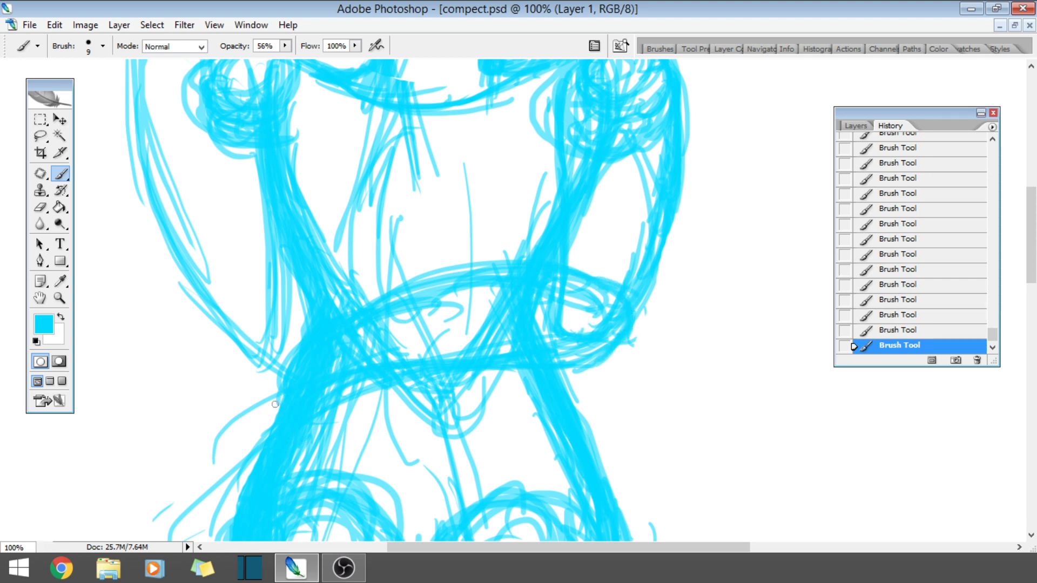
- Thicken and fill in the left hip's outer edge
{"action": "left_click_drag", "start_coordinate": [280, 396], "coordinate": [275, 419]}
{"action": "mouse_move", "coordinate": [286, 365]}
{"action": "left_mouse_down"}
{"action": "mouse_move", "coordinate": [277, 421]}
{"action": "mouse_move", "coordinate": [271, 380]}
{"action": "left_mouse_up"}
{"action": "left_click_drag", "start_coordinate": [275, 424], "coordinate": [287, 362]}
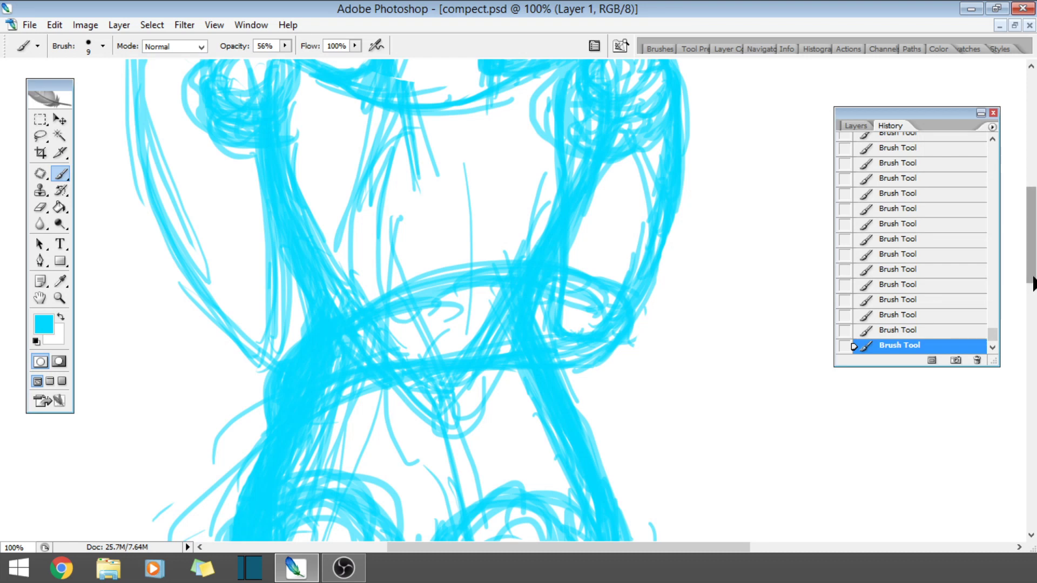
- Draw strokes down the left side from the shoulder along the left arm
{"action": "left_click_drag", "start_coordinate": [1032, 284], "coordinate": [1032, 266]}
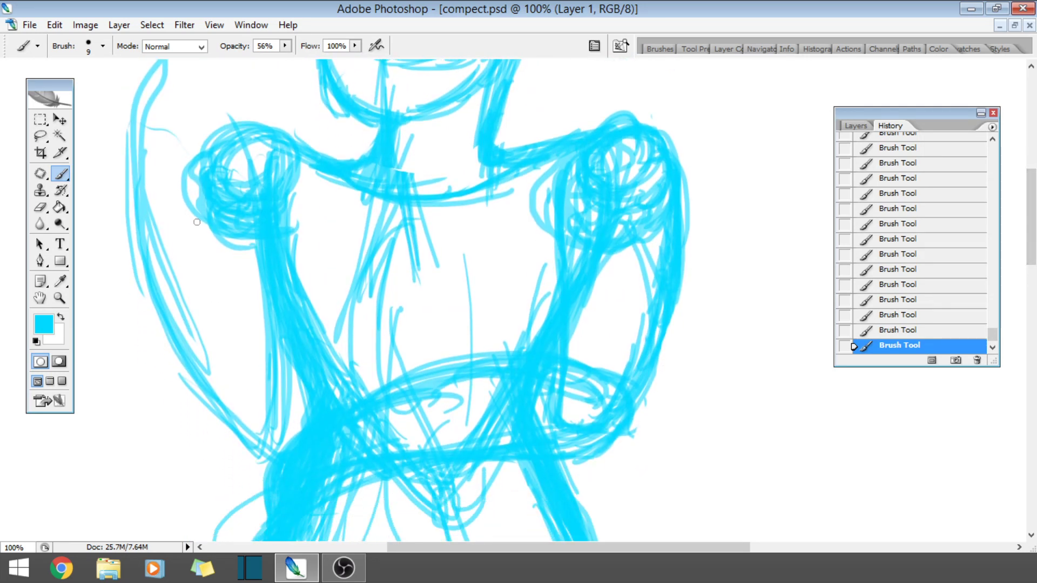
{"action": "left_click_drag", "start_coordinate": [198, 170], "coordinate": [196, 245]}
{"action": "left_click_drag", "start_coordinate": [205, 188], "coordinate": [248, 328]}
{"action": "left_click_drag", "start_coordinate": [219, 238], "coordinate": [267, 383]}
{"action": "left_click_drag", "start_coordinate": [236, 284], "coordinate": [264, 414]}
{"action": "left_click_drag", "start_coordinate": [240, 339], "coordinate": [261, 430]}
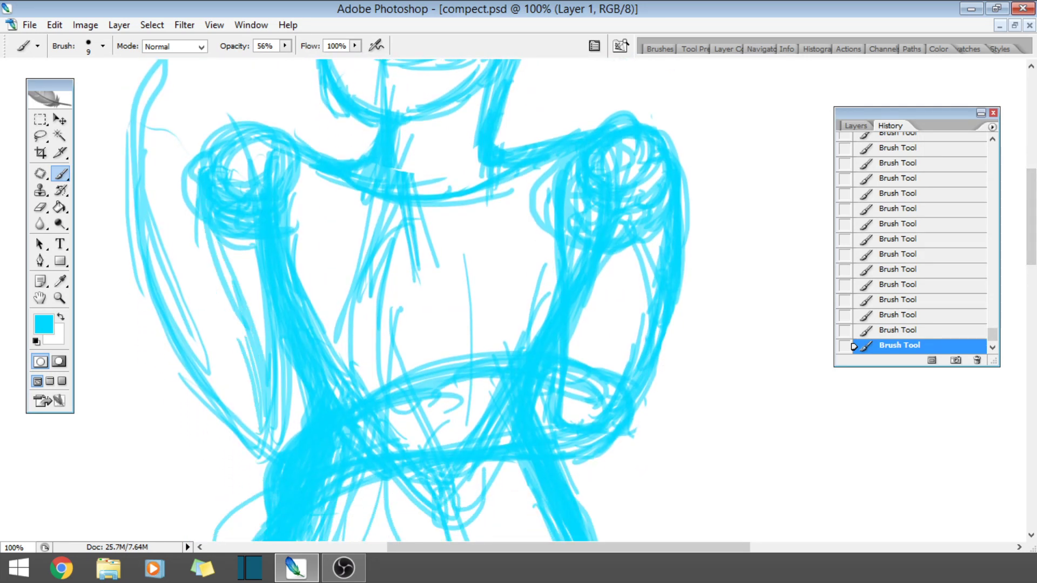
{"action": "mouse_move", "coordinate": [229, 284]}
{"action": "left_mouse_down"}
{"action": "mouse_move", "coordinate": [269, 438]}
{"action": "mouse_move", "coordinate": [265, 421]}
{"action": "left_mouse_up"}
{"action": "left_click_drag", "start_coordinate": [206, 259], "coordinate": [217, 294]}
- Add strokes on the upper left arm, the wrist, and the figure's left edge
{"action": "left_click_drag", "start_coordinate": [209, 227], "coordinate": [242, 308]}
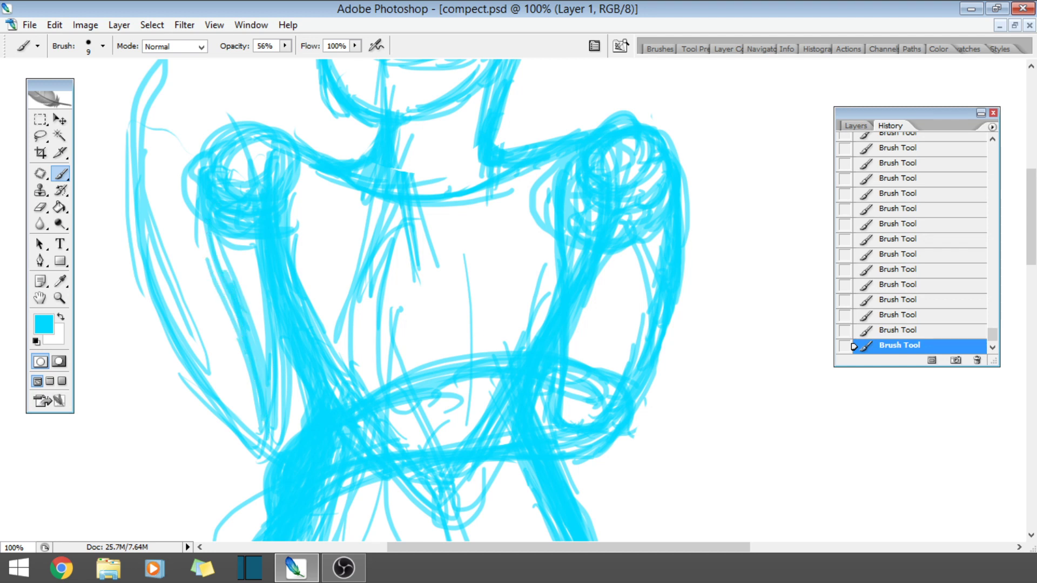
{"action": "left_click_drag", "start_coordinate": [223, 446], "coordinate": [270, 462]}
{"action": "mouse_move", "coordinate": [237, 444]}
{"action": "left_mouse_down"}
{"action": "mouse_move", "coordinate": [274, 459]}
{"action": "mouse_move", "coordinate": [285, 449]}
{"action": "left_mouse_up"}
{"action": "mouse_move", "coordinate": [136, 261]}
{"action": "left_mouse_down"}
{"action": "mouse_move", "coordinate": [205, 407]}
{"action": "mouse_move", "coordinate": [267, 459]}
{"action": "left_mouse_up"}
{"action": "mouse_move", "coordinate": [151, 173]}
{"action": "left_mouse_down"}
{"action": "mouse_move", "coordinate": [132, 273]}
{"action": "mouse_move", "coordinate": [143, 210]}
{"action": "mouse_move", "coordinate": [166, 192]}
{"action": "mouse_move", "coordinate": [207, 266]}
{"action": "left_mouse_up"}
- Sketch a curved tip beside the left arm and diagonal strokes across it
{"action": "left_click_drag", "start_coordinate": [168, 212], "coordinate": [214, 271]}
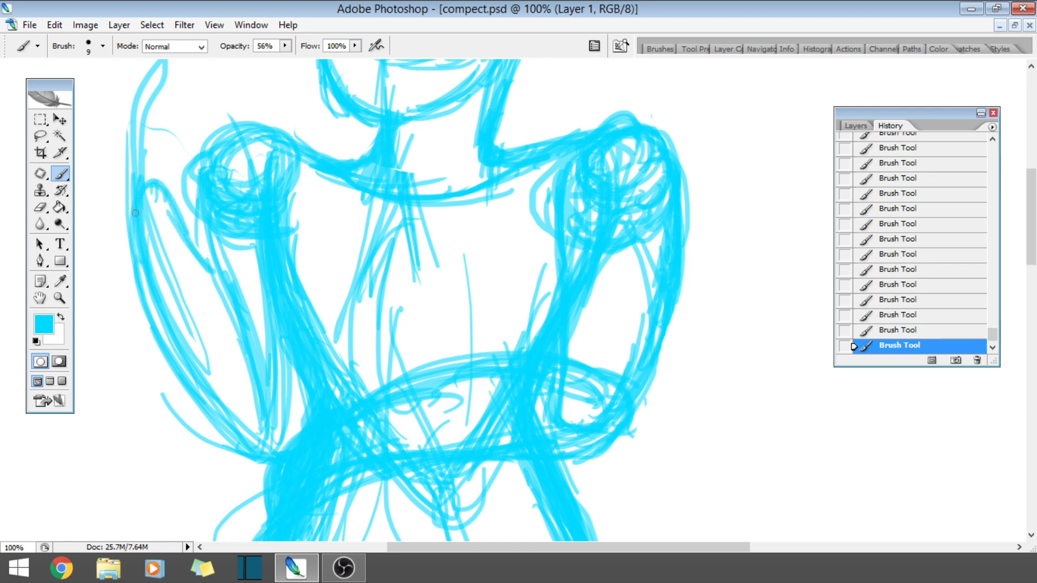
{"action": "left_click_drag", "start_coordinate": [145, 195], "coordinate": [156, 187]}
{"action": "left_click_drag", "start_coordinate": [198, 238], "coordinate": [203, 238]}
{"action": "left_click_drag", "start_coordinate": [145, 188], "coordinate": [255, 302]}
{"action": "left_click_drag", "start_coordinate": [189, 241], "coordinate": [259, 306]}
{"action": "left_click_drag", "start_coordinate": [194, 264], "coordinate": [265, 314]}
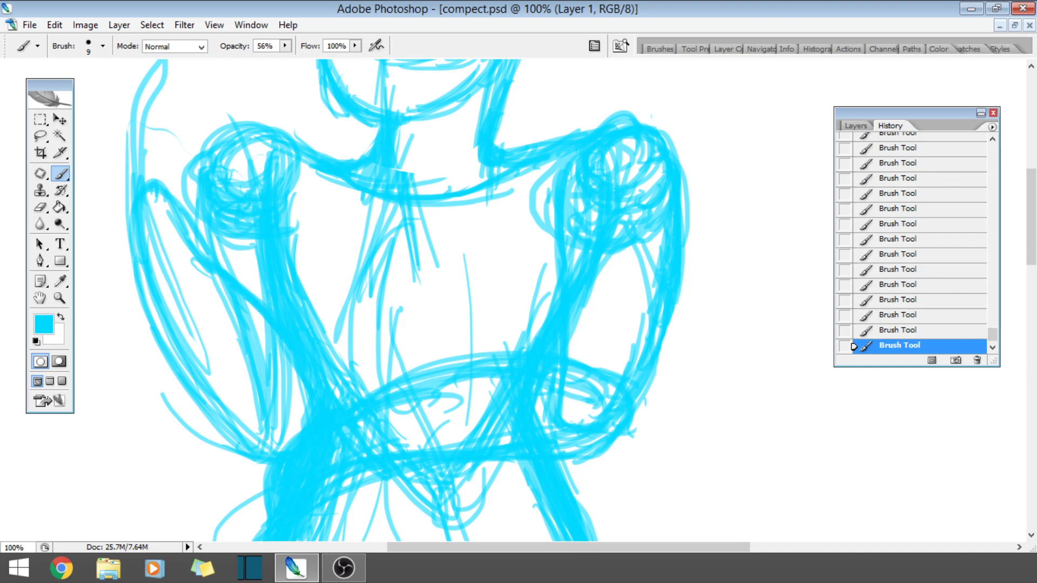
- Retrace the left arm outline and curve strokes upward and right from the shoulder
{"action": "mouse_move", "coordinate": [1032, 245]}
{"action": "left_mouse_down"}
{"action": "mouse_move", "coordinate": [1033, 202]}
{"action": "mouse_move", "coordinate": [1033, 225]}
{"action": "left_mouse_up"}
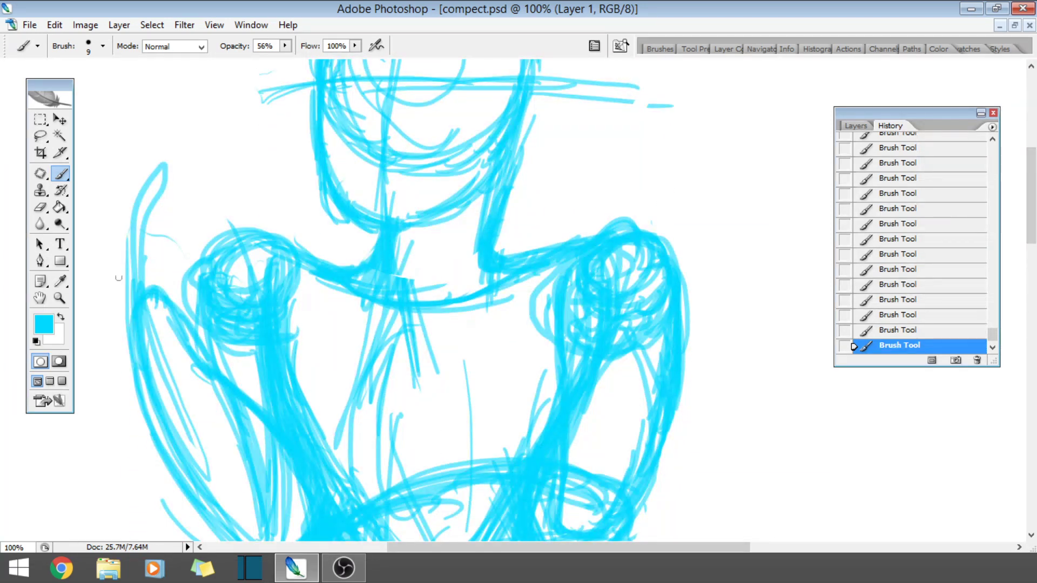
{"action": "mouse_move", "coordinate": [133, 312]}
{"action": "left_mouse_down"}
{"action": "mouse_move", "coordinate": [119, 237]}
{"action": "mouse_move", "coordinate": [128, 345]}
{"action": "mouse_move", "coordinate": [130, 194]}
{"action": "mouse_move", "coordinate": [142, 193]}
{"action": "mouse_move", "coordinate": [154, 219]}
{"action": "mouse_move", "coordinate": [205, 238]}
{"action": "mouse_move", "coordinate": [181, 218]}
{"action": "mouse_move", "coordinate": [213, 226]}
{"action": "mouse_move", "coordinate": [192, 201]}
{"action": "mouse_move", "coordinate": [153, 205]}
{"action": "left_mouse_up"}
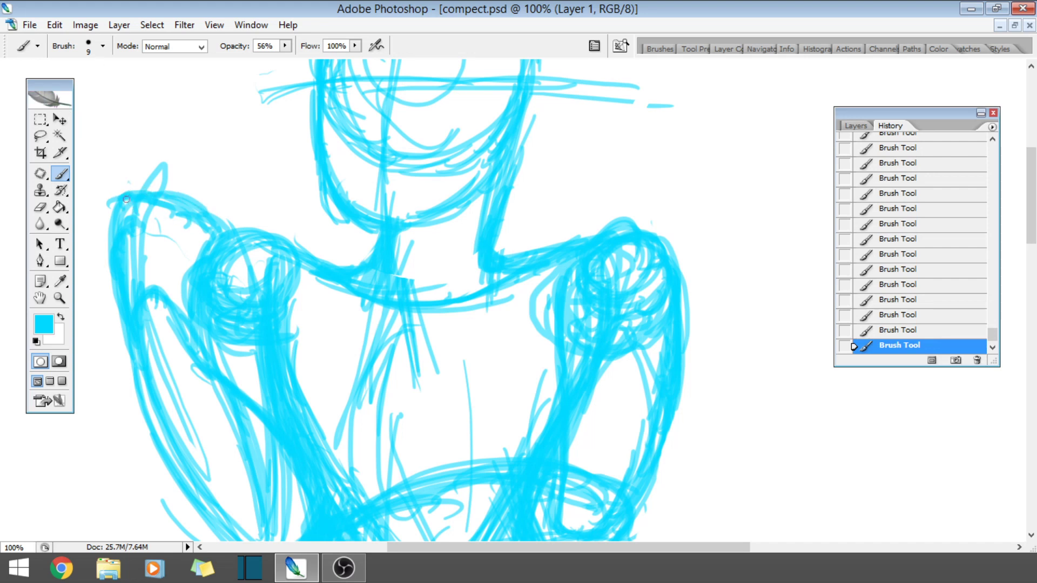
{"action": "left_click_drag", "start_coordinate": [125, 194], "coordinate": [154, 147]}
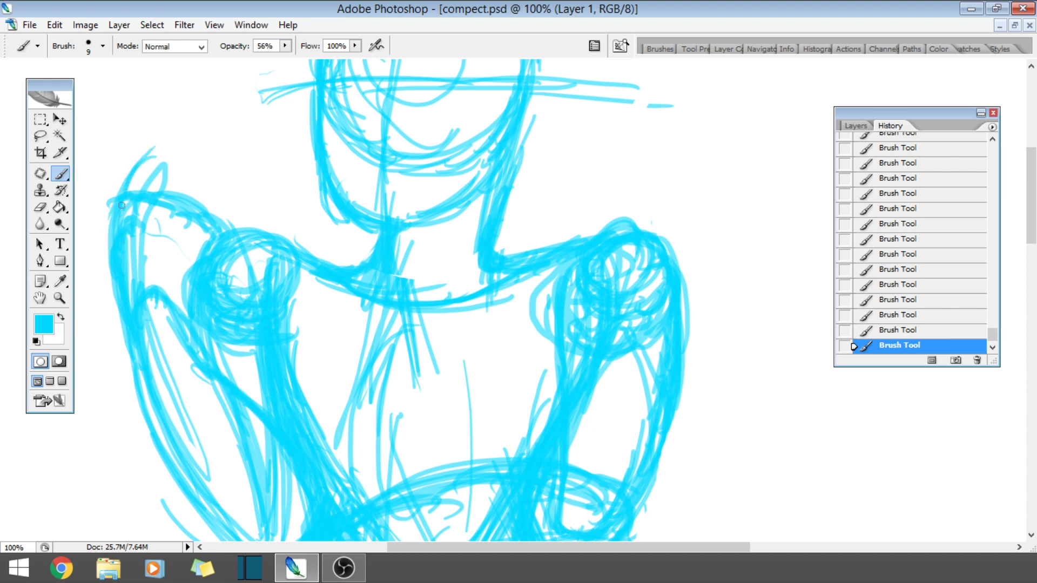
{"action": "mouse_move", "coordinate": [133, 184]}
{"action": "left_mouse_down"}
{"action": "mouse_move", "coordinate": [166, 133]}
{"action": "mouse_move", "coordinate": [187, 131]}
{"action": "left_mouse_up"}
{"action": "mouse_move", "coordinate": [147, 164]}
{"action": "left_mouse_down"}
{"action": "mouse_move", "coordinate": [201, 141]}
{"action": "mouse_move", "coordinate": [197, 129]}
{"action": "left_mouse_up"}
- Arch strokes over the left shoulder and extend the top arc to the right
{"action": "left_click_drag", "start_coordinate": [157, 192], "coordinate": [176, 180]}
{"action": "mouse_move", "coordinate": [149, 190]}
{"action": "left_mouse_down"}
{"action": "mouse_move", "coordinate": [173, 179]}
{"action": "mouse_move", "coordinate": [220, 205]}
{"action": "left_mouse_up"}
{"action": "left_click_drag", "start_coordinate": [196, 194], "coordinate": [228, 224]}
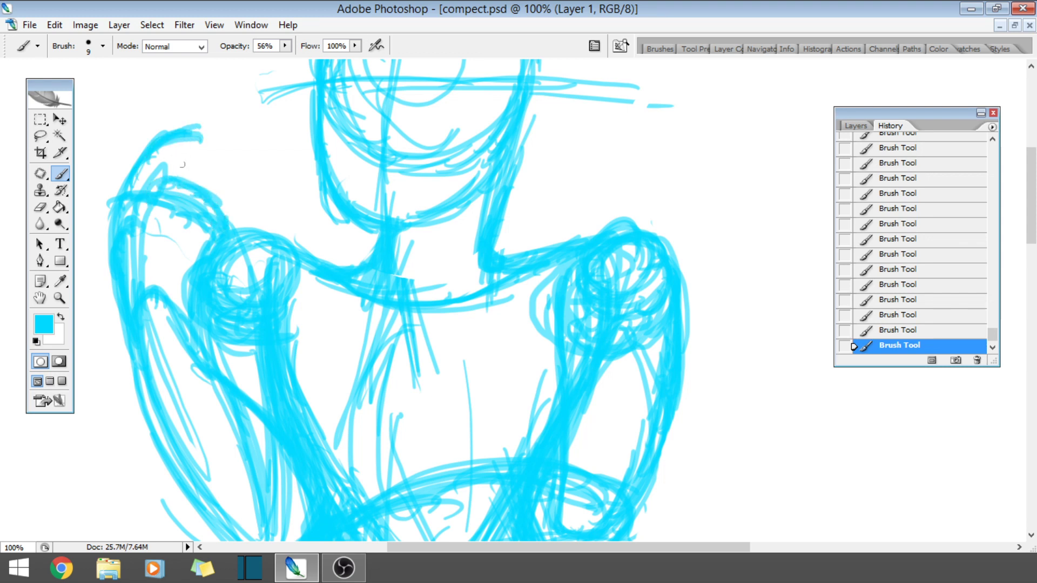
{"action": "mouse_move", "coordinate": [184, 133]}
{"action": "left_mouse_down"}
{"action": "mouse_move", "coordinate": [211, 142]}
{"action": "mouse_move", "coordinate": [161, 172]}
{"action": "mouse_move", "coordinate": [211, 150]}
{"action": "mouse_move", "coordinate": [198, 132]}
{"action": "left_mouse_up"}
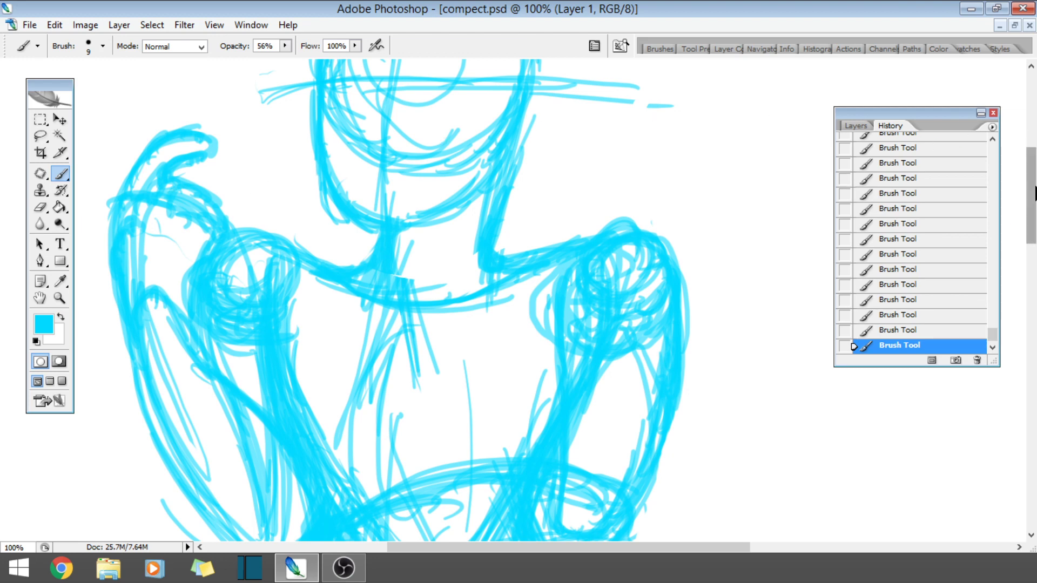
{"action": "left_click_drag", "start_coordinate": [1032, 189], "coordinate": [1034, 475]}
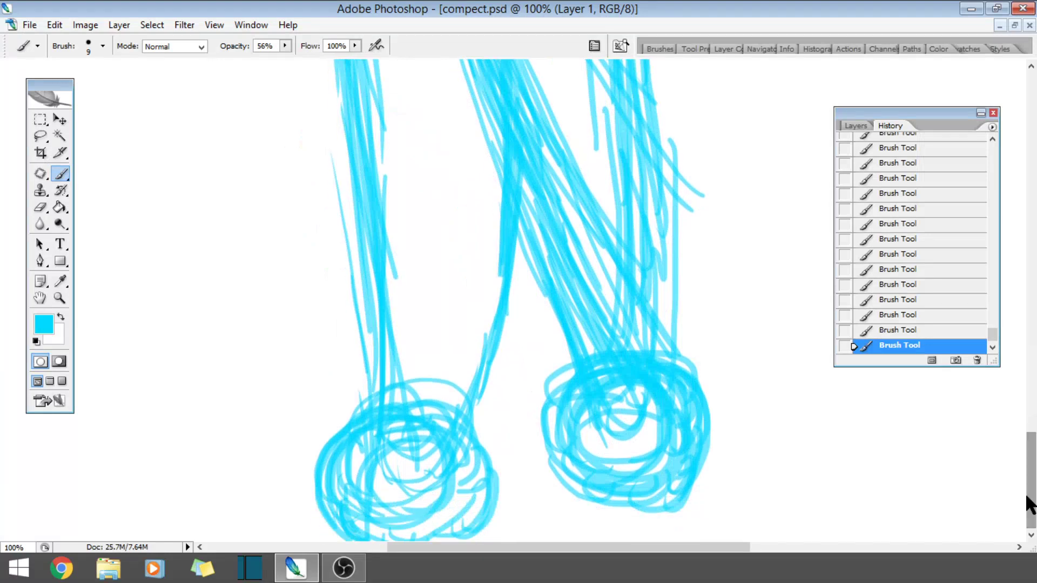
- Zoom out to the whole canvas and shift the figure slightly up and right
{"action": "left_click", "coordinate": [57, 295]}
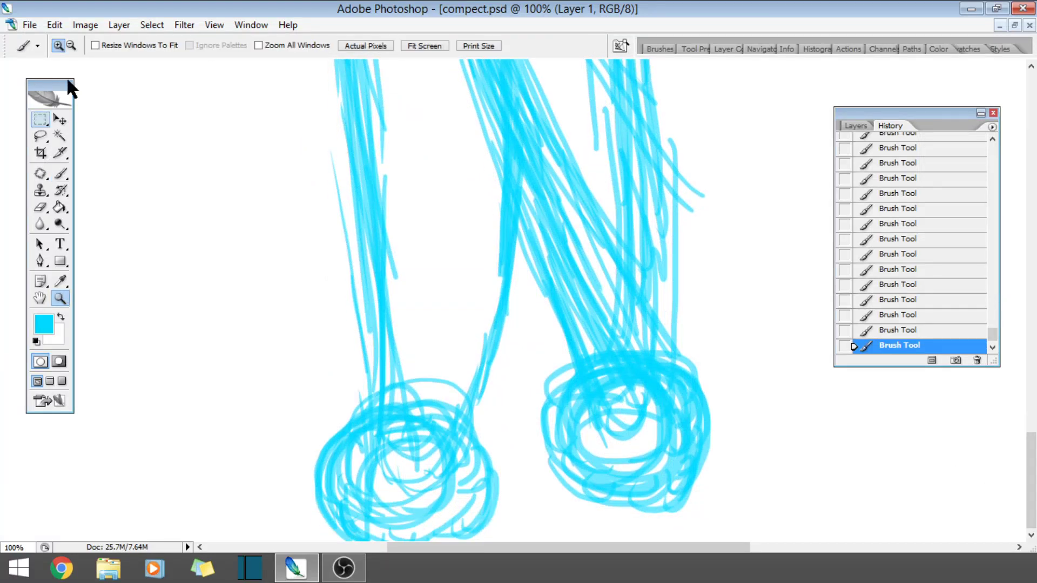
{"action": "left_click", "coordinate": [453, 179]}
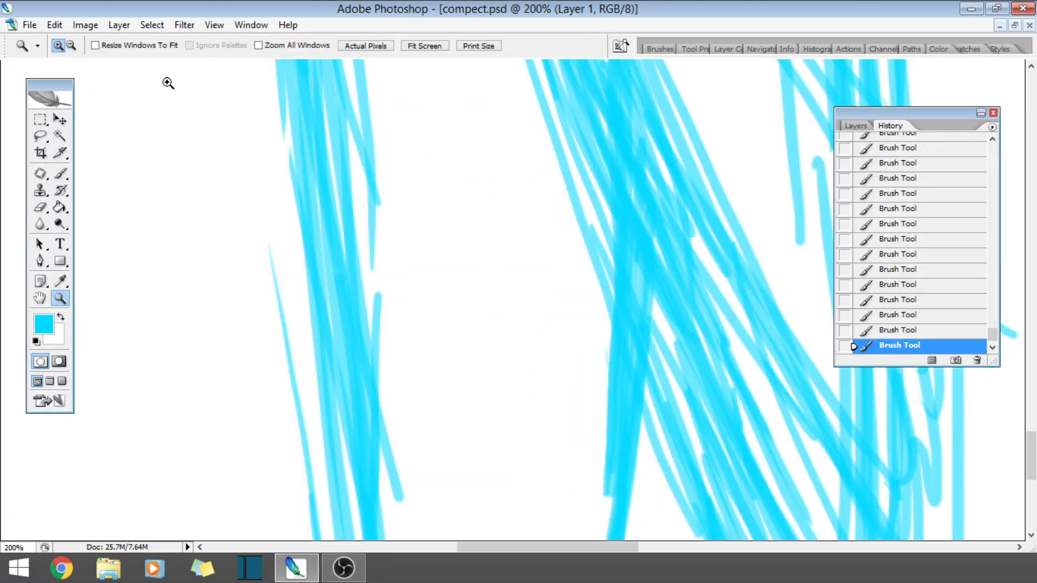
{"action": "left_click", "coordinate": [167, 81]}
{"action": "left_click", "coordinate": [71, 45]}
{"action": "left_click", "coordinate": [424, 239]}
{"action": "left_click", "coordinate": [424, 238]}
{"action": "left_click", "coordinate": [425, 239]}
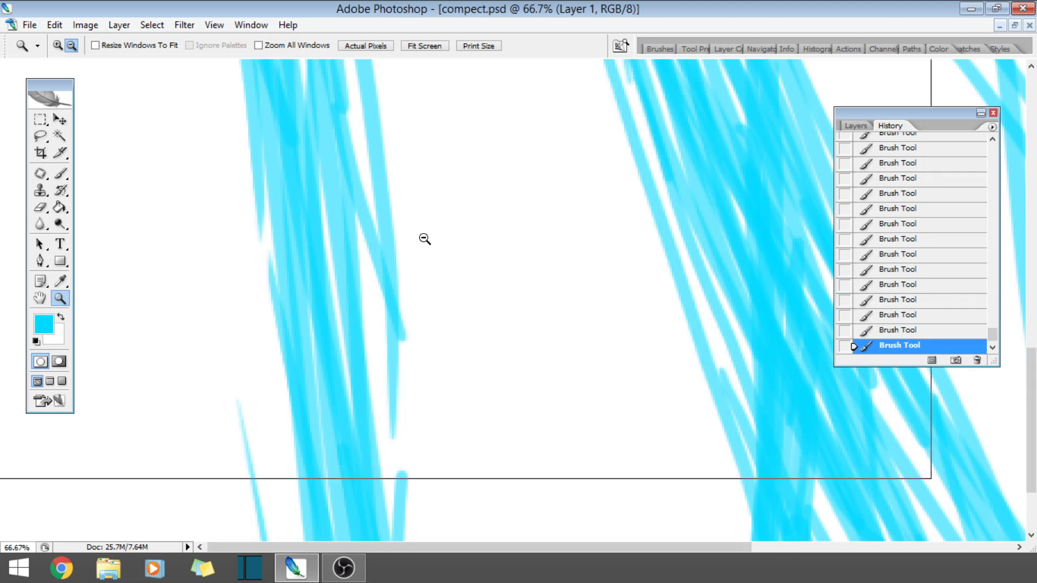
{"action": "left_click", "coordinate": [424, 239]}
{"action": "left_click", "coordinate": [425, 238]}
{"action": "left_click", "coordinate": [424, 238], "text": "alt"}
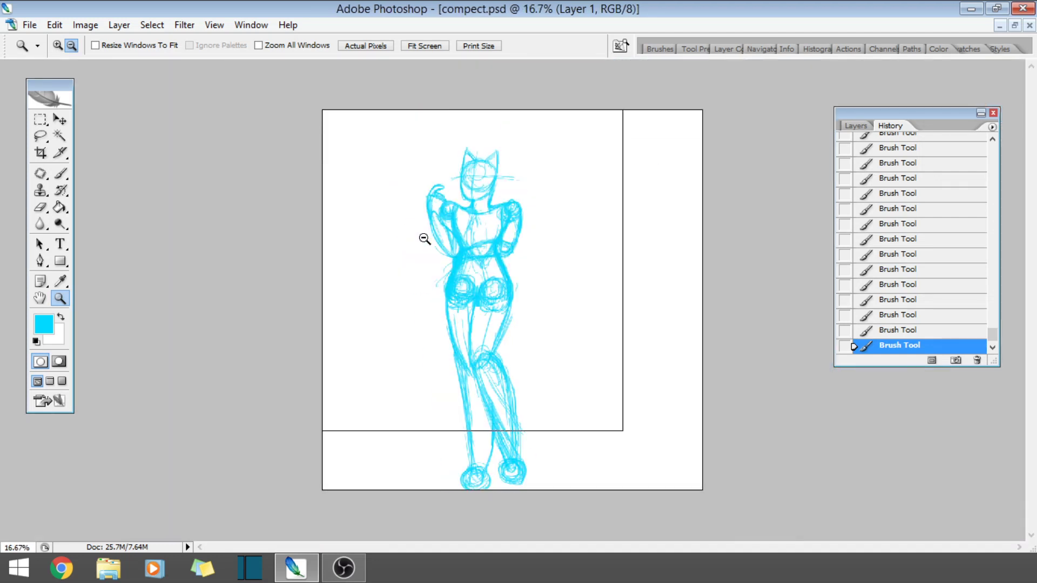
{"action": "left_click", "coordinate": [424, 239], "text": "alt"}
{"action": "left_click", "coordinate": [424, 238], "text": "alt"}
{"action": "left_click", "coordinate": [424, 238], "text": "alt"}
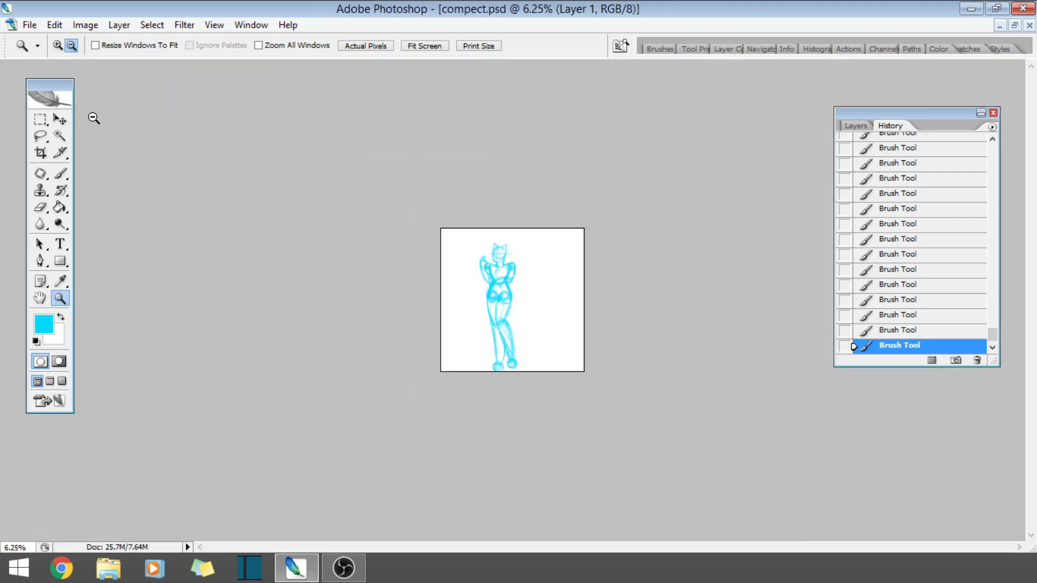
{"action": "left_click", "coordinate": [59, 114]}
{"action": "left_click_drag", "start_coordinate": [495, 303], "coordinate": [502, 296]}
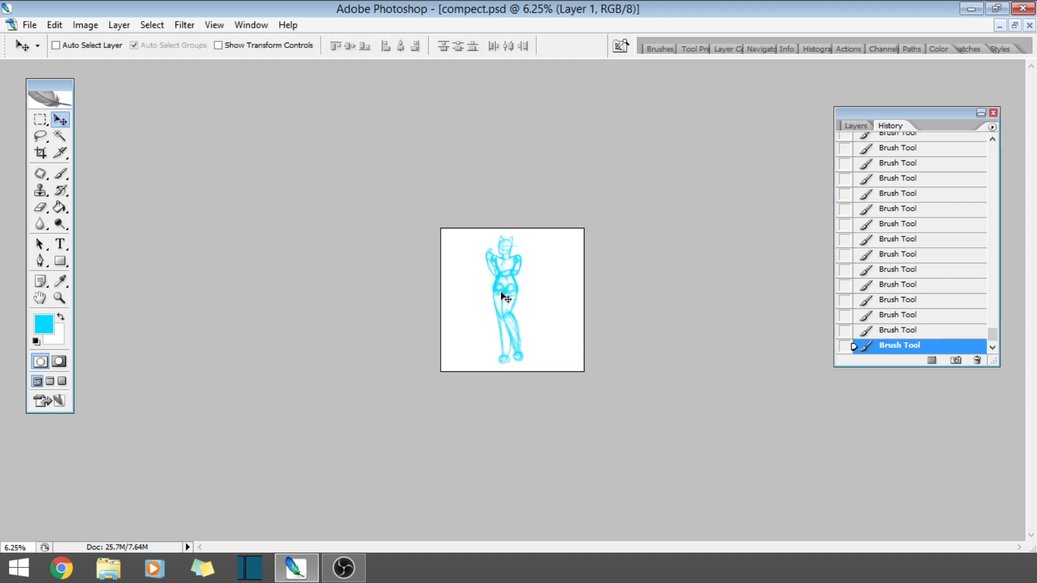
- Zoom back to 100% on the raised hand, neck and shoulders
{"action": "left_click", "coordinate": [60, 297]}
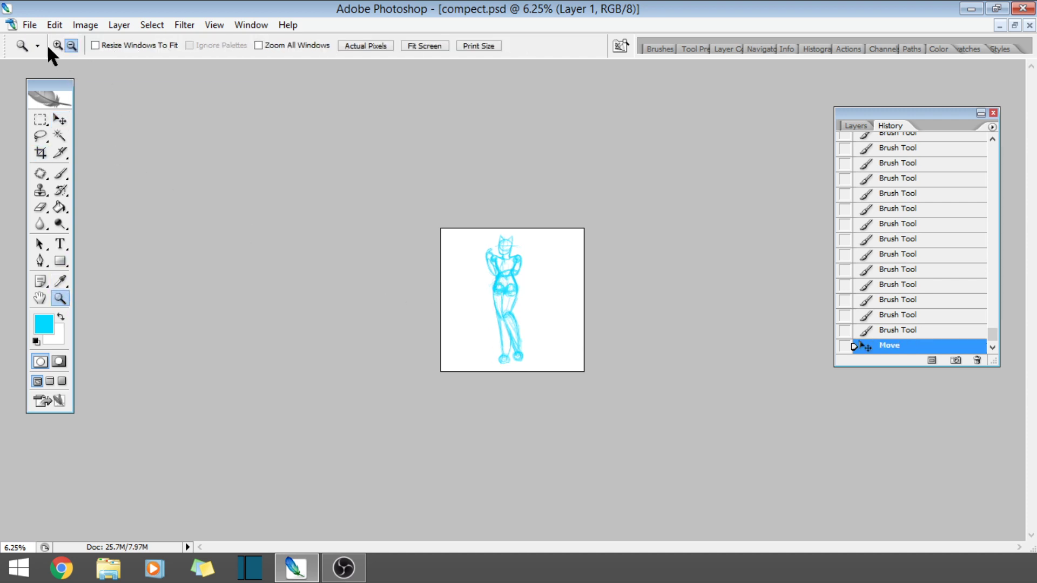
{"action": "left_click", "coordinate": [520, 307]}
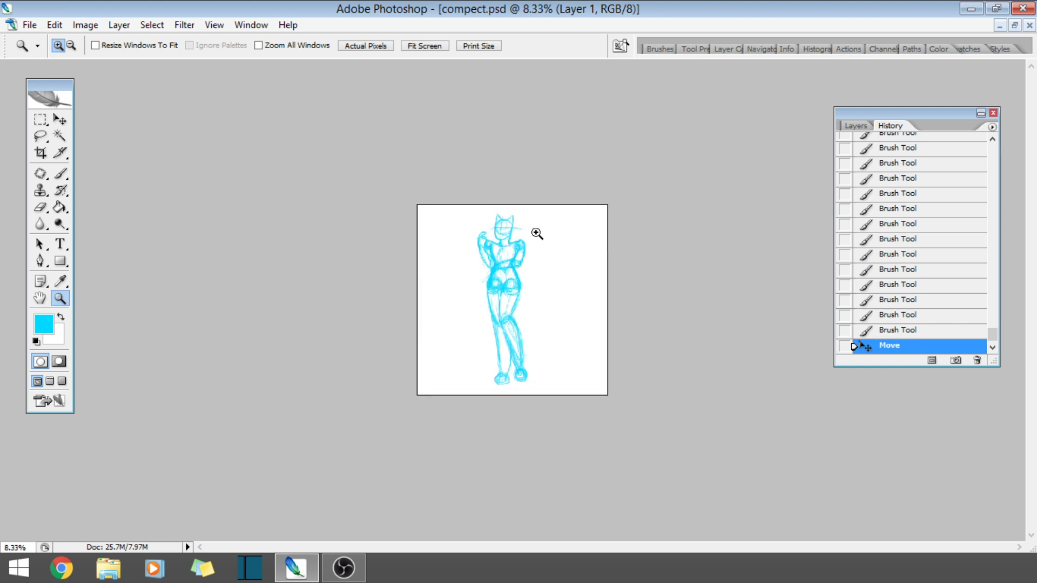
{"action": "left_click", "coordinate": [520, 252]}
{"action": "left_click", "coordinate": [475, 216]}
{"action": "left_click", "coordinate": [438, 164]}
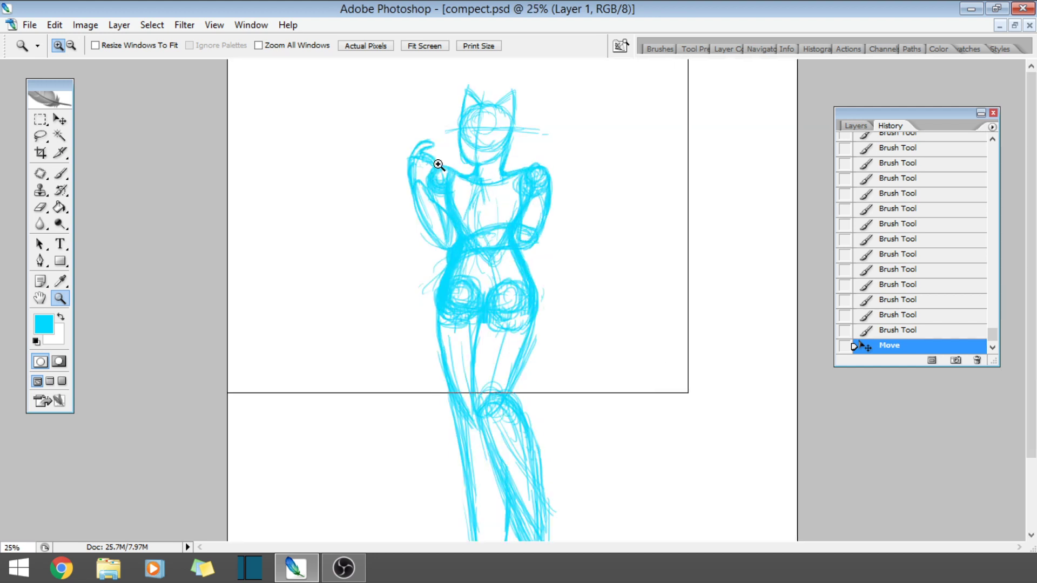
{"action": "left_click", "coordinate": [417, 157]}
{"action": "left_click", "coordinate": [402, 168]}
{"action": "left_click", "coordinate": [387, 227]}
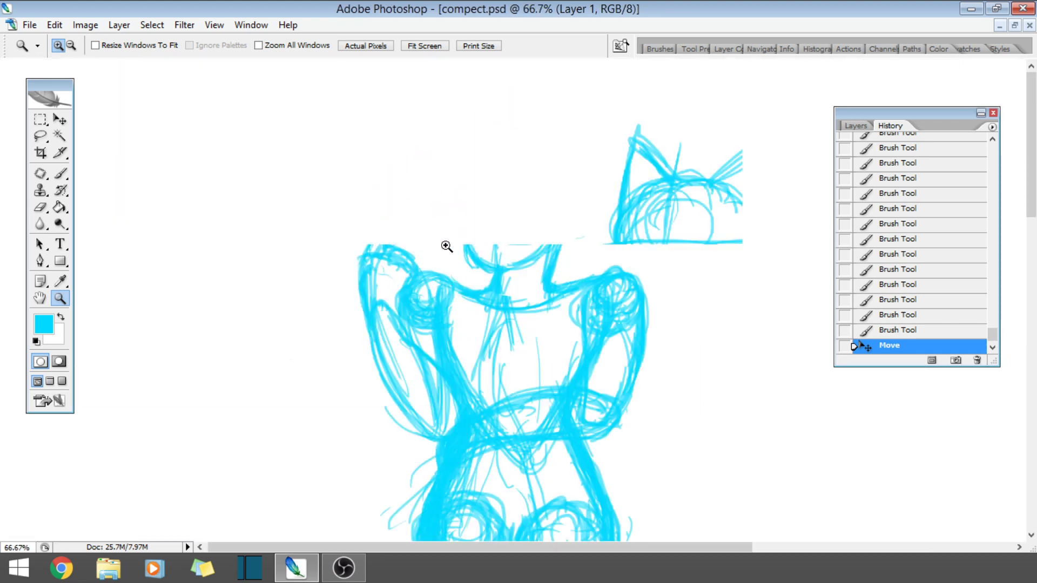
{"action": "left_click", "coordinate": [735, 371]}
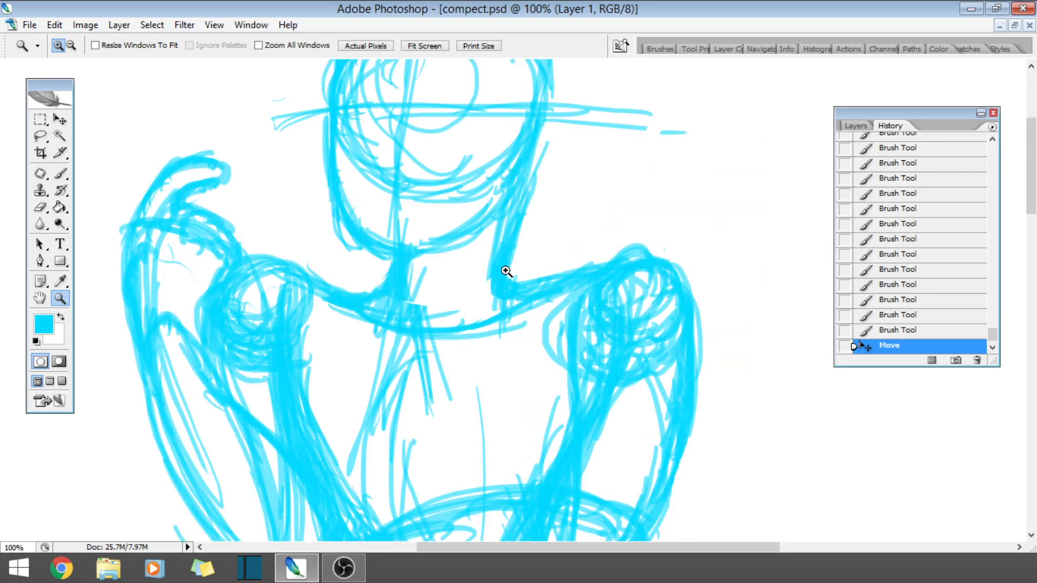
- Thicken the raised hand's hooked fingertip and add strokes along the left shoulder
{"action": "left_click", "coordinate": [61, 174]}
{"action": "left_click_drag", "start_coordinate": [204, 186], "coordinate": [226, 178]}
{"action": "mouse_move", "coordinate": [209, 184]}
{"action": "left_mouse_down"}
{"action": "mouse_move", "coordinate": [225, 164]}
{"action": "mouse_move", "coordinate": [191, 163]}
{"action": "mouse_move", "coordinate": [217, 161]}
{"action": "left_mouse_up"}
{"action": "mouse_move", "coordinate": [224, 163]}
{"action": "left_mouse_down"}
{"action": "mouse_move", "coordinate": [215, 159]}
{"action": "mouse_move", "coordinate": [236, 172]}
{"action": "mouse_move", "coordinate": [231, 159]}
{"action": "left_mouse_up"}
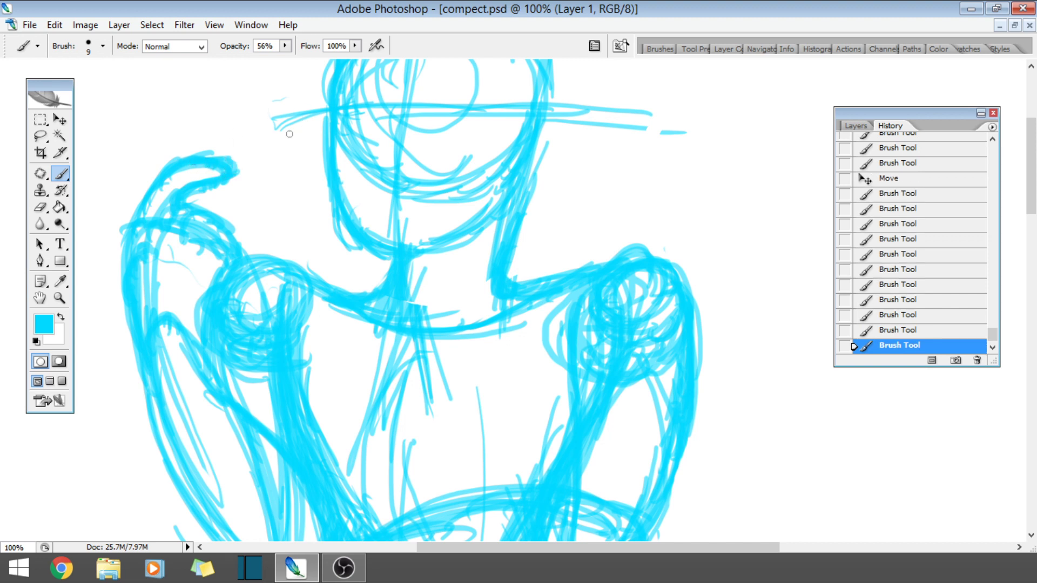
{"action": "left_click_drag", "start_coordinate": [160, 218], "coordinate": [165, 211]}
{"action": "mouse_move", "coordinate": [162, 214]}
{"action": "left_mouse_down"}
{"action": "mouse_move", "coordinate": [173, 210]}
{"action": "mouse_move", "coordinate": [160, 205]}
{"action": "mouse_move", "coordinate": [227, 222]}
{"action": "mouse_move", "coordinate": [243, 240]}
{"action": "left_mouse_up"}
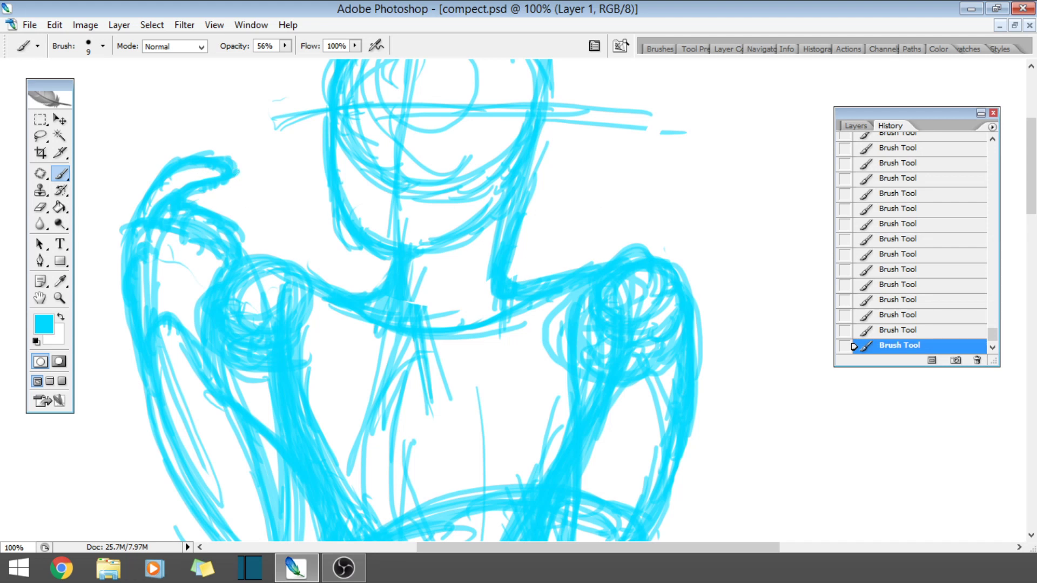
- Erase the hooked stroke's tip and redraw it with the brush
{"action": "left_click", "coordinate": [40, 207]}
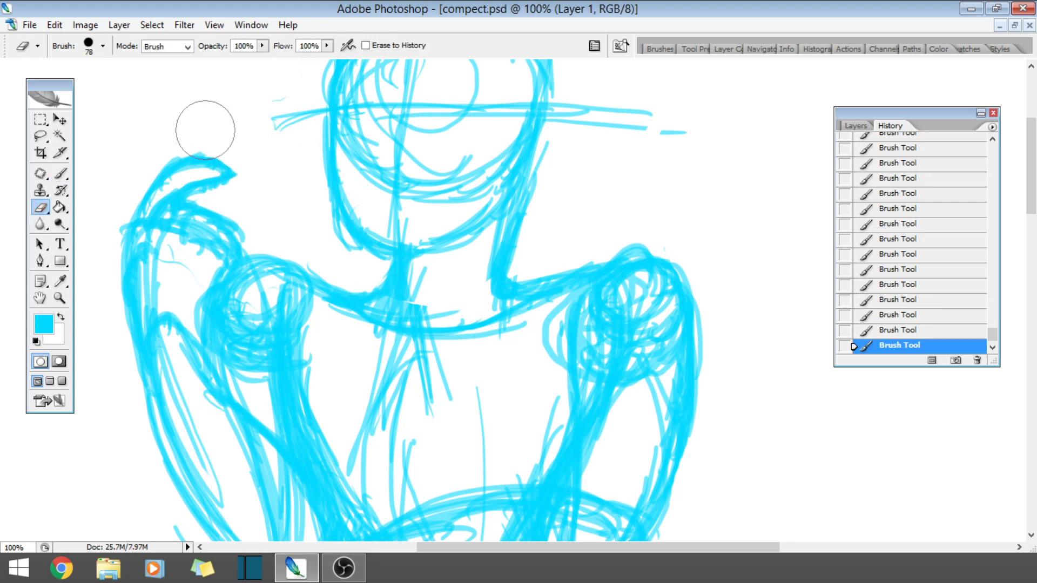
{"action": "left_click", "coordinate": [243, 176]}
{"action": "left_click", "coordinate": [61, 173]}
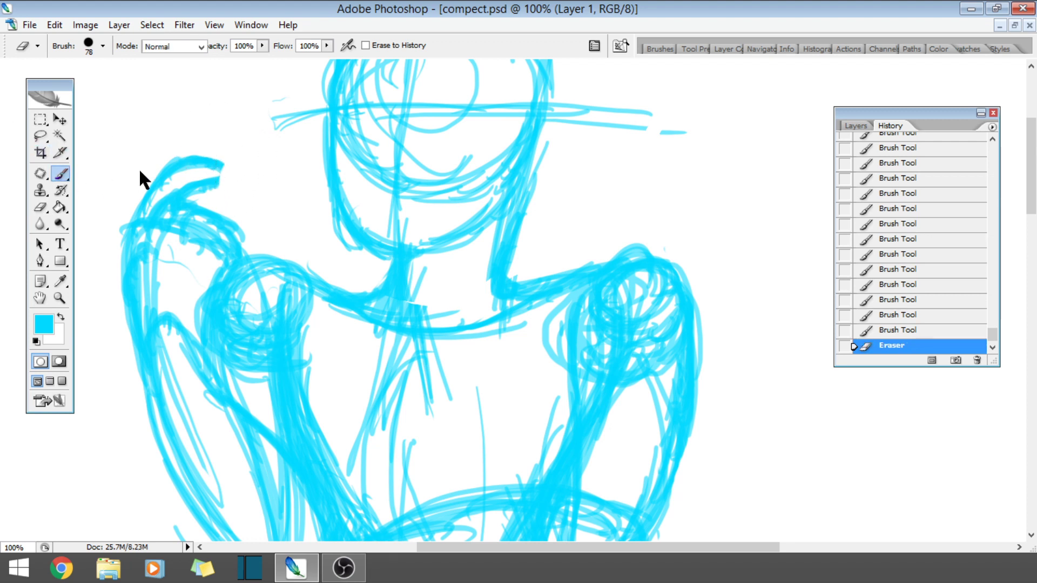
{"action": "left_click_drag", "start_coordinate": [211, 182], "coordinate": [222, 175]}
{"action": "mouse_move", "coordinate": [218, 172]}
{"action": "left_mouse_down"}
{"action": "mouse_move", "coordinate": [220, 180]}
{"action": "mouse_move", "coordinate": [228, 168]}
{"action": "left_mouse_up"}
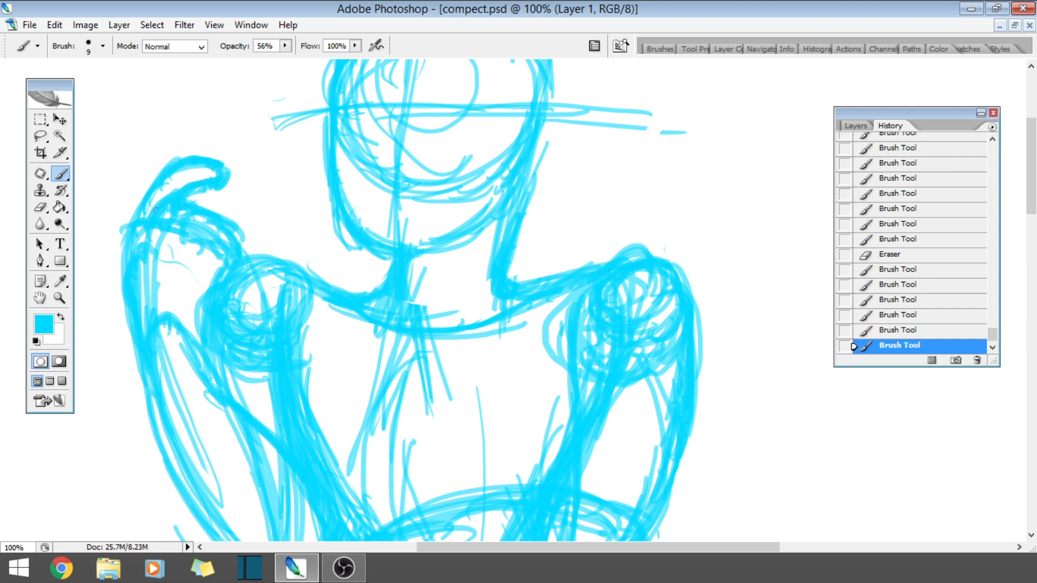
- Darken and thicken the left shoulder outline
{"action": "left_click_drag", "start_coordinate": [166, 215], "coordinate": [175, 205]}
{"action": "left_click_drag", "start_coordinate": [133, 254], "coordinate": [132, 236]}
{"action": "mouse_move", "coordinate": [135, 221]}
{"action": "left_mouse_down"}
{"action": "mouse_move", "coordinate": [165, 172]}
{"action": "mouse_move", "coordinate": [128, 221]}
{"action": "left_mouse_up"}
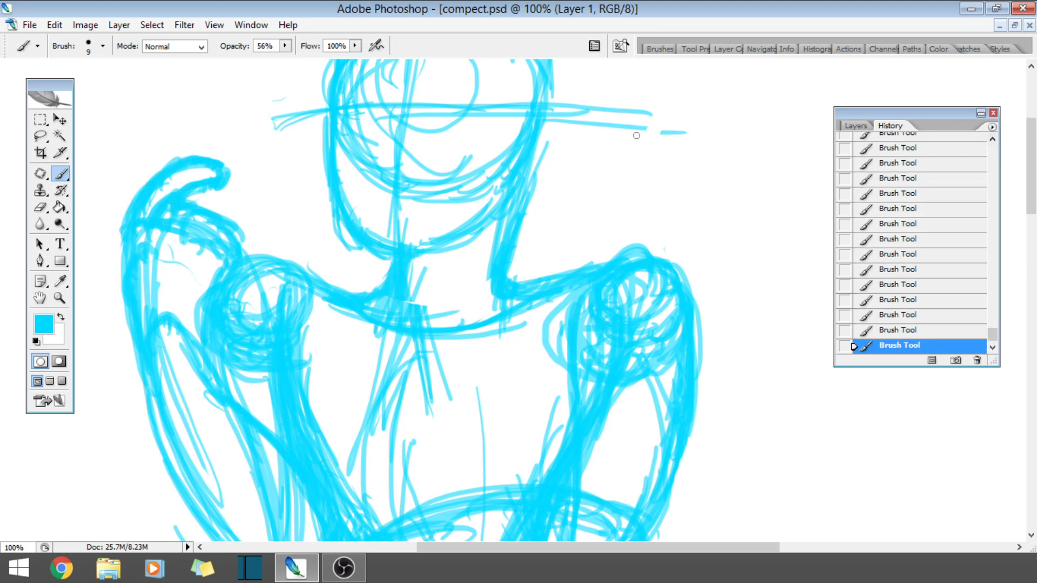
- Revert to an earlier History state, undoing the recent shoulder strokes
{"action": "left_click", "coordinate": [918, 315]}
{"action": "left_click", "coordinate": [910, 285]}
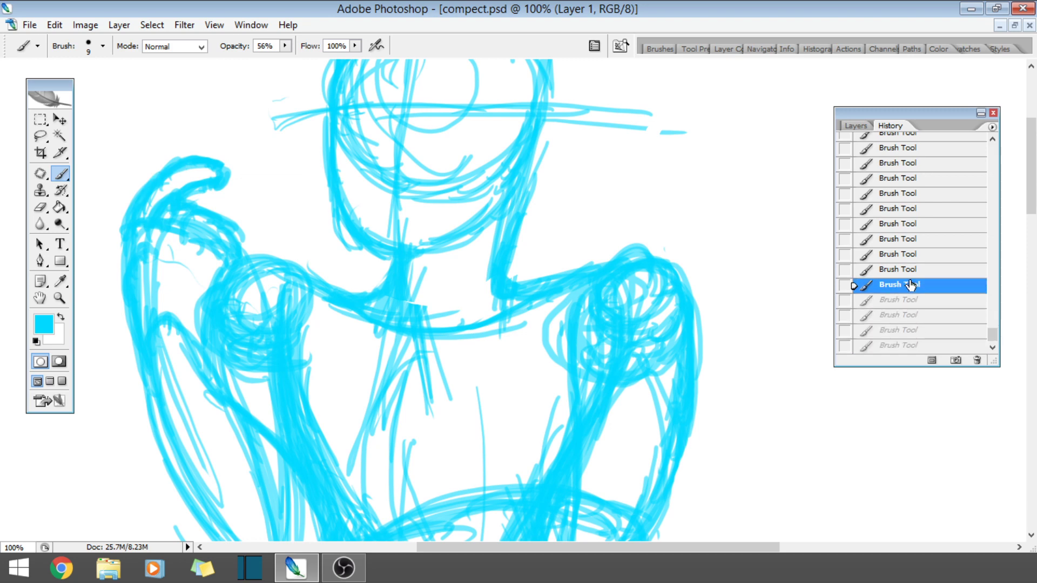
{"action": "left_click", "coordinate": [900, 226]}
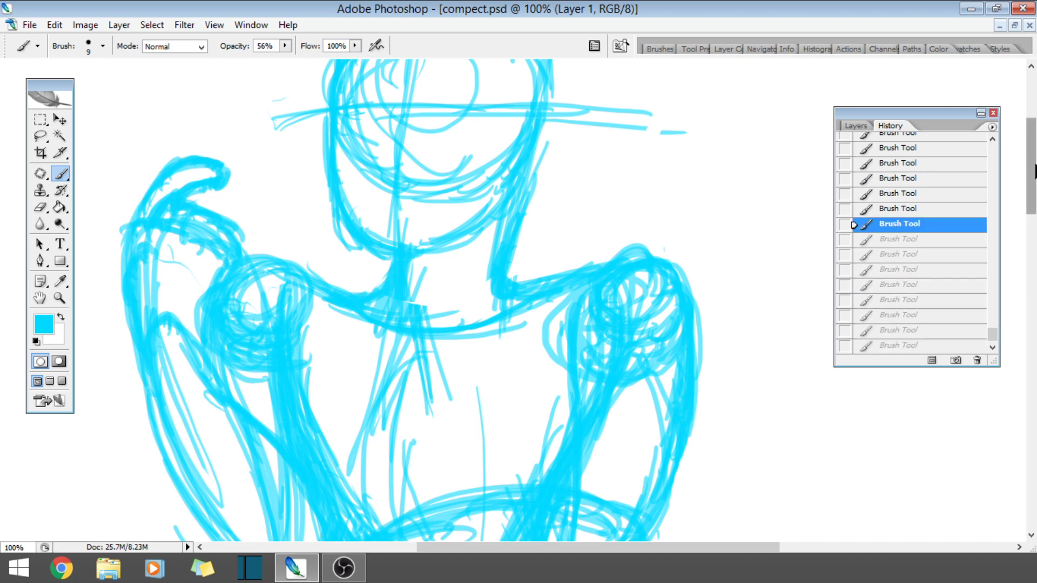
- Sketch the left heel with diagonal and hatched strokes, plus a sole line under the ankle circle
{"action": "mouse_move", "coordinate": [1034, 172]}
{"action": "left_mouse_down"}
{"action": "mouse_move", "coordinate": [1034, 140]}
{"action": "mouse_move", "coordinate": [1034, 519]}
{"action": "left_mouse_up"}
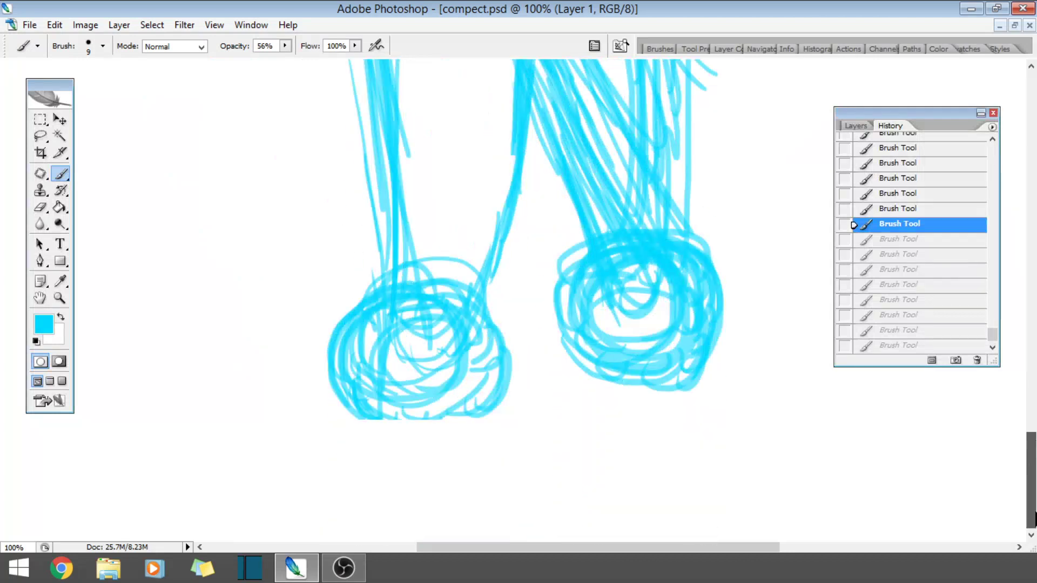
{"action": "left_click_drag", "start_coordinate": [310, 401], "coordinate": [345, 329]}
{"action": "mouse_move", "coordinate": [309, 431]}
{"action": "left_mouse_down"}
{"action": "mouse_move", "coordinate": [342, 352]}
{"action": "mouse_move", "coordinate": [332, 381]}
{"action": "left_mouse_up"}
{"action": "left_click_drag", "start_coordinate": [306, 430], "coordinate": [387, 247]}
{"action": "mouse_move", "coordinate": [361, 298]}
{"action": "left_mouse_down"}
{"action": "mouse_move", "coordinate": [387, 230]}
{"action": "mouse_move", "coordinate": [318, 370]}
{"action": "mouse_move", "coordinate": [327, 361]}
{"action": "left_mouse_up"}
{"action": "left_click_drag", "start_coordinate": [292, 427], "coordinate": [331, 341]}
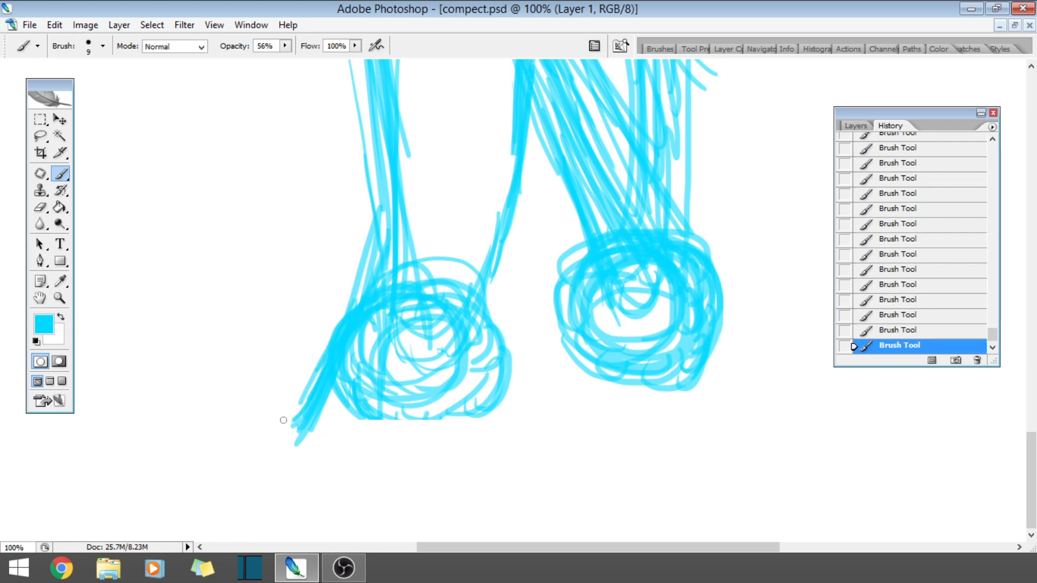
{"action": "left_click_drag", "start_coordinate": [249, 438], "coordinate": [327, 349]}
{"action": "left_click_drag", "start_coordinate": [288, 408], "coordinate": [323, 352]}
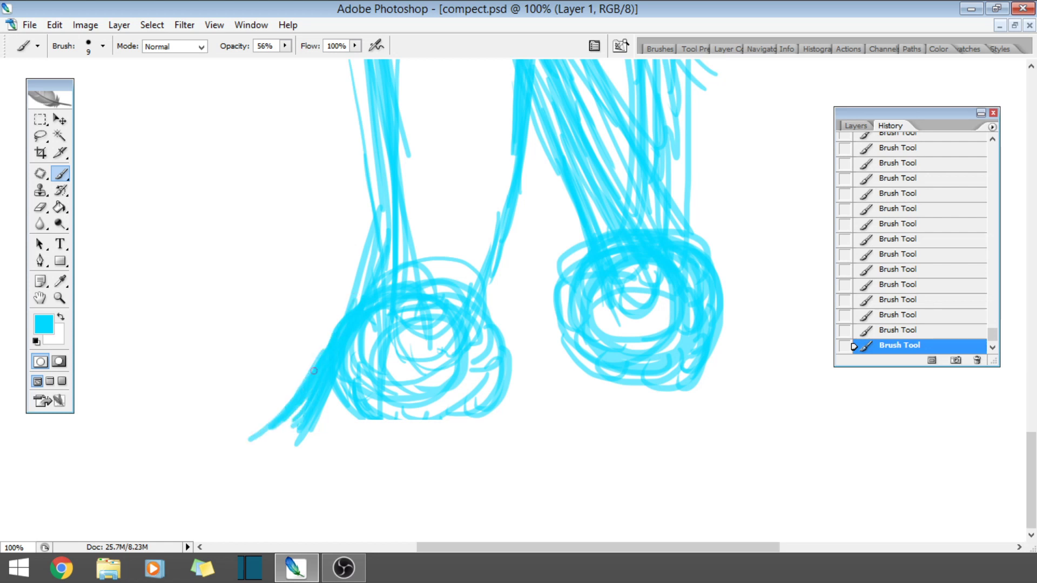
{"action": "left_click_drag", "start_coordinate": [310, 422], "coordinate": [270, 432]}
{"action": "mouse_move", "coordinate": [359, 434]}
{"action": "left_mouse_down"}
{"action": "mouse_move", "coordinate": [276, 430]}
{"action": "mouse_move", "coordinate": [419, 437]}
{"action": "left_mouse_up"}
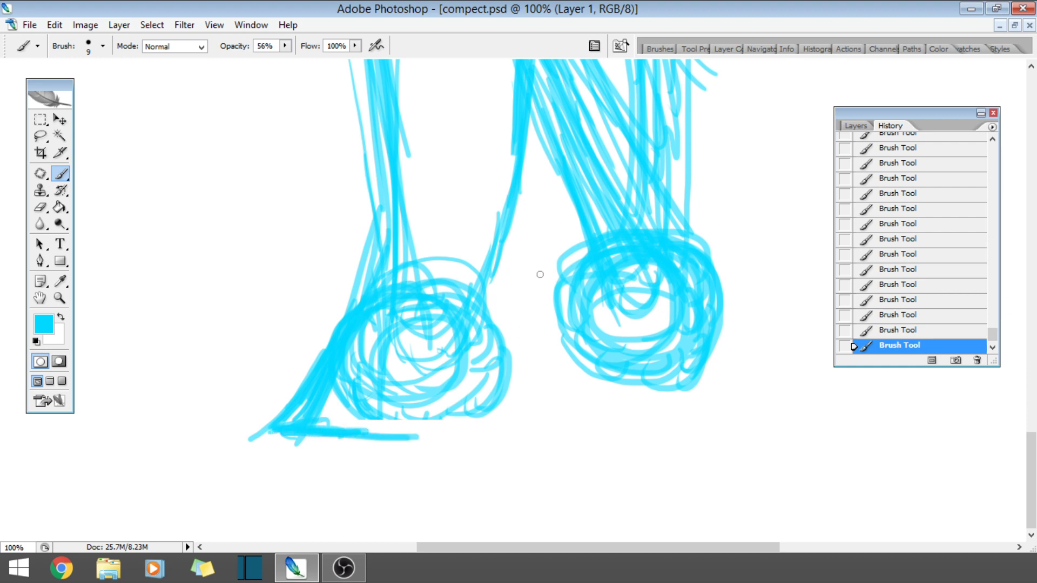
- Sketch the right heel's front lines, a sole curving right, and the heel's back line
{"action": "left_click_drag", "start_coordinate": [579, 240], "coordinate": [555, 432]}
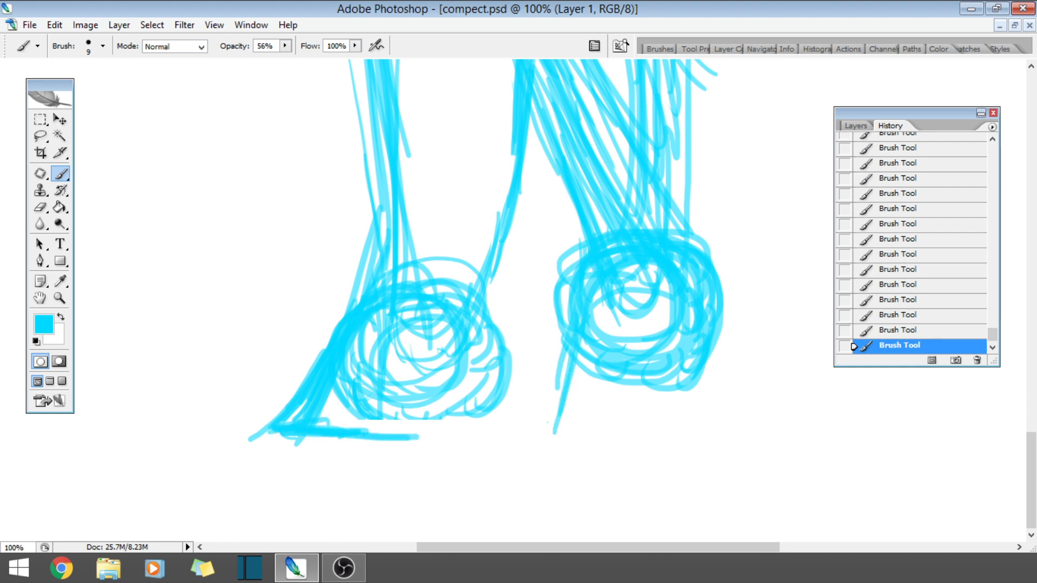
{"action": "mouse_move", "coordinate": [554, 197]}
{"action": "left_mouse_down"}
{"action": "mouse_move", "coordinate": [568, 419]}
{"action": "mouse_move", "coordinate": [555, 438]}
{"action": "left_mouse_up"}
{"action": "left_click_drag", "start_coordinate": [577, 351], "coordinate": [555, 431]}
{"action": "left_click_drag", "start_coordinate": [573, 210], "coordinate": [545, 334]}
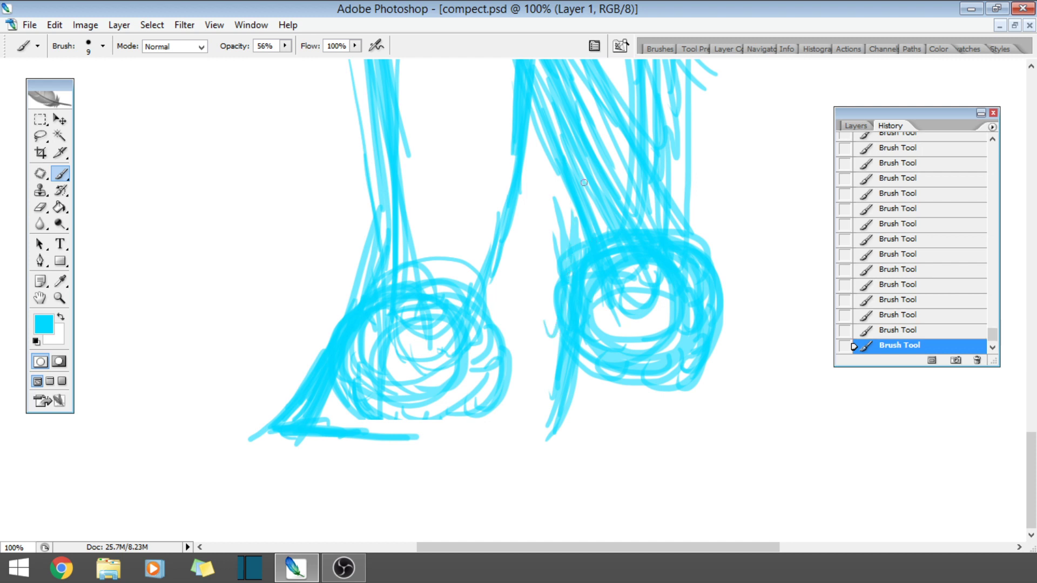
{"action": "left_click_drag", "start_coordinate": [592, 179], "coordinate": [580, 234]}
{"action": "left_click_drag", "start_coordinate": [548, 430], "coordinate": [646, 443]}
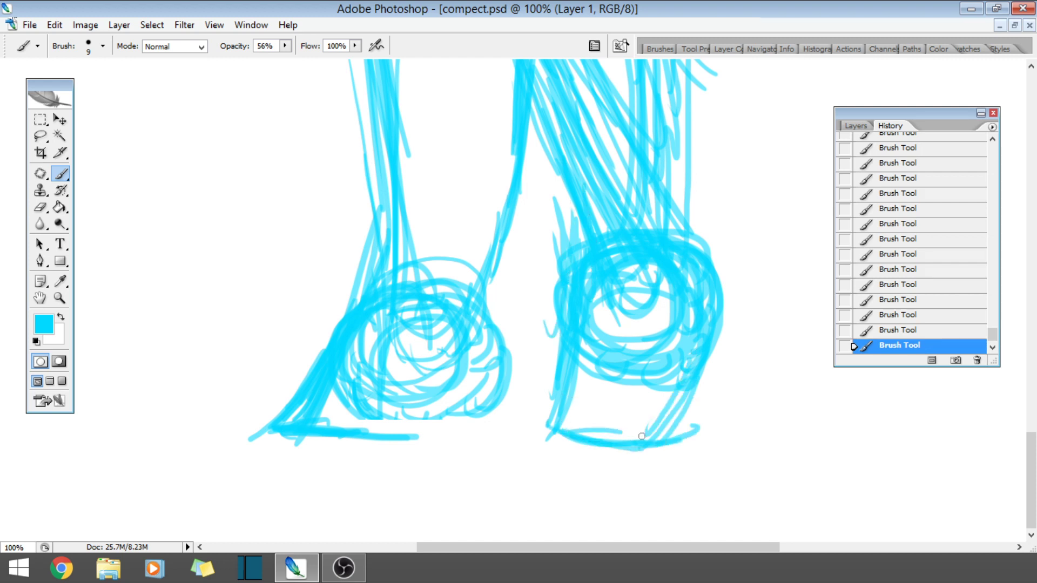
{"action": "left_click_drag", "start_coordinate": [702, 342], "coordinate": [652, 443]}
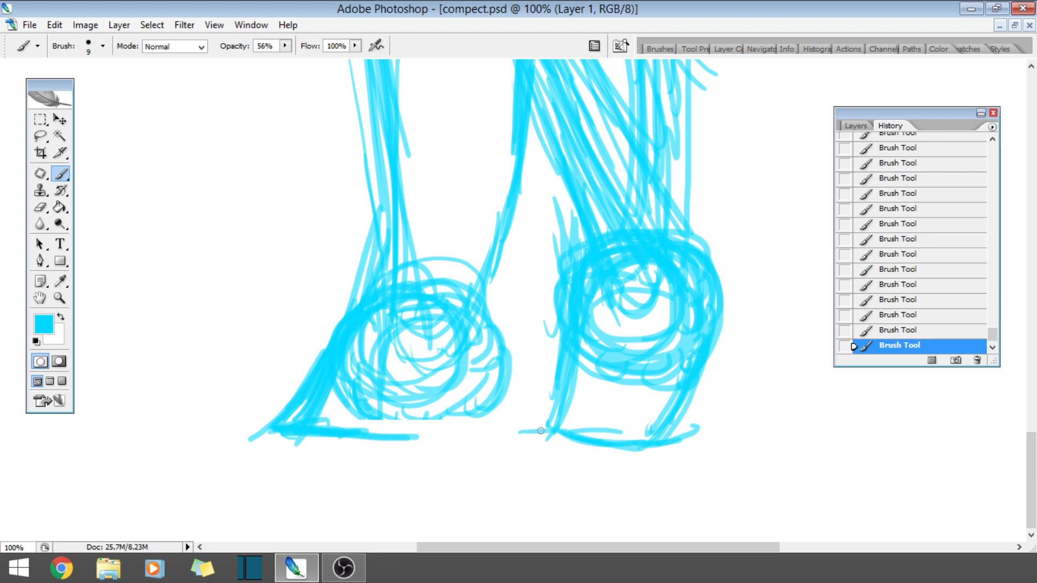
- Add toe, sole and curl strokes to the right foot, then revert most of them via History
{"action": "left_click_drag", "start_coordinate": [559, 427], "coordinate": [532, 431]}
{"action": "mouse_move", "coordinate": [596, 427]}
{"action": "left_mouse_down"}
{"action": "mouse_move", "coordinate": [509, 428]}
{"action": "mouse_move", "coordinate": [573, 421]}
{"action": "mouse_move", "coordinate": [517, 452]}
{"action": "left_mouse_up"}
{"action": "mouse_move", "coordinate": [522, 437]}
{"action": "left_mouse_down"}
{"action": "mouse_move", "coordinate": [502, 463]}
{"action": "mouse_move", "coordinate": [514, 466]}
{"action": "mouse_move", "coordinate": [508, 474]}
{"action": "mouse_move", "coordinate": [614, 479]}
{"action": "left_mouse_up"}
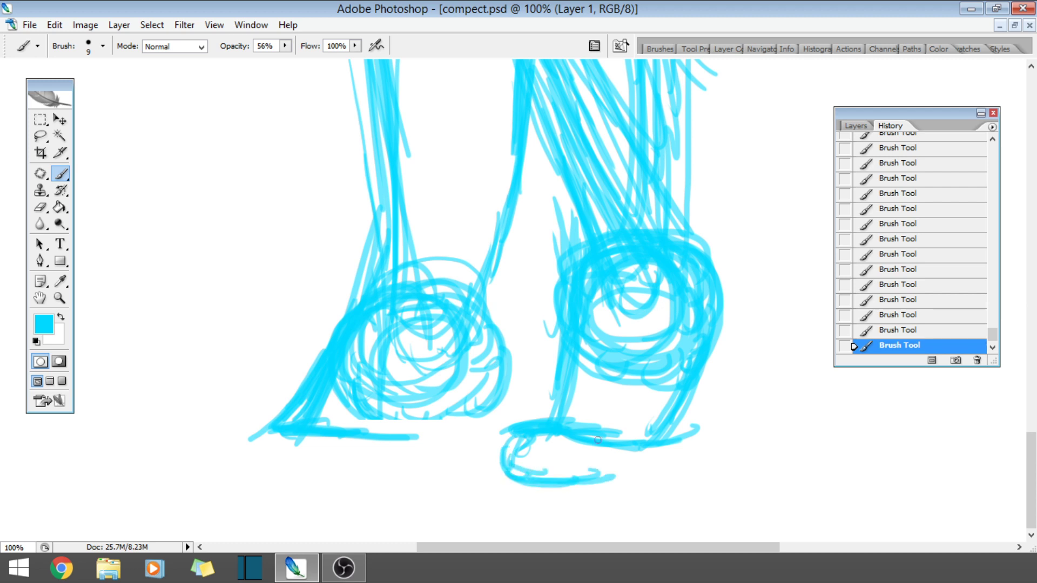
{"action": "left_click_drag", "start_coordinate": [543, 482], "coordinate": [623, 479]}
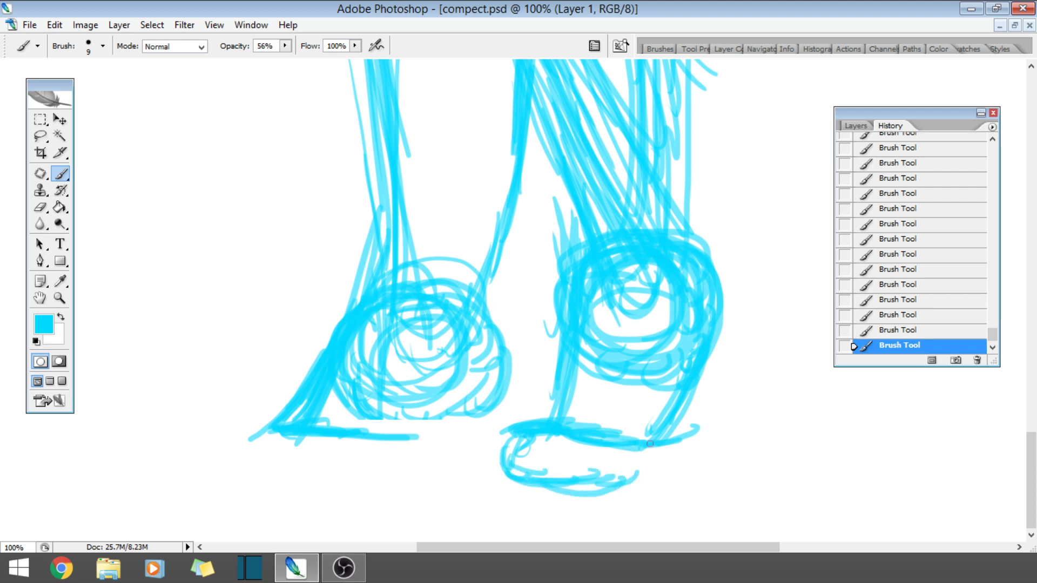
{"action": "left_click_drag", "start_coordinate": [650, 444], "coordinate": [631, 491]}
{"action": "left_click", "coordinate": [912, 224]}
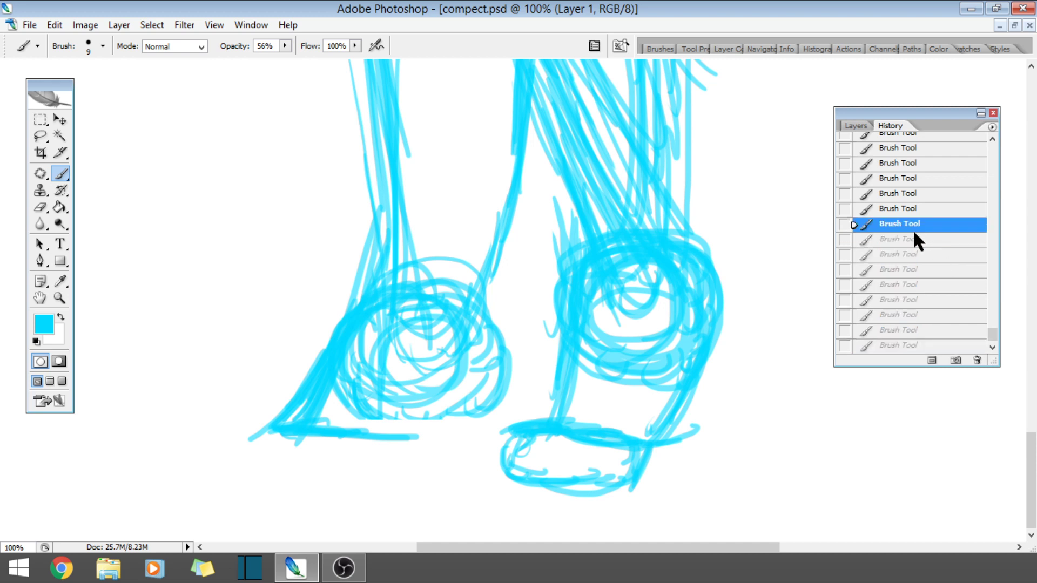
{"action": "left_click", "coordinate": [913, 163]}
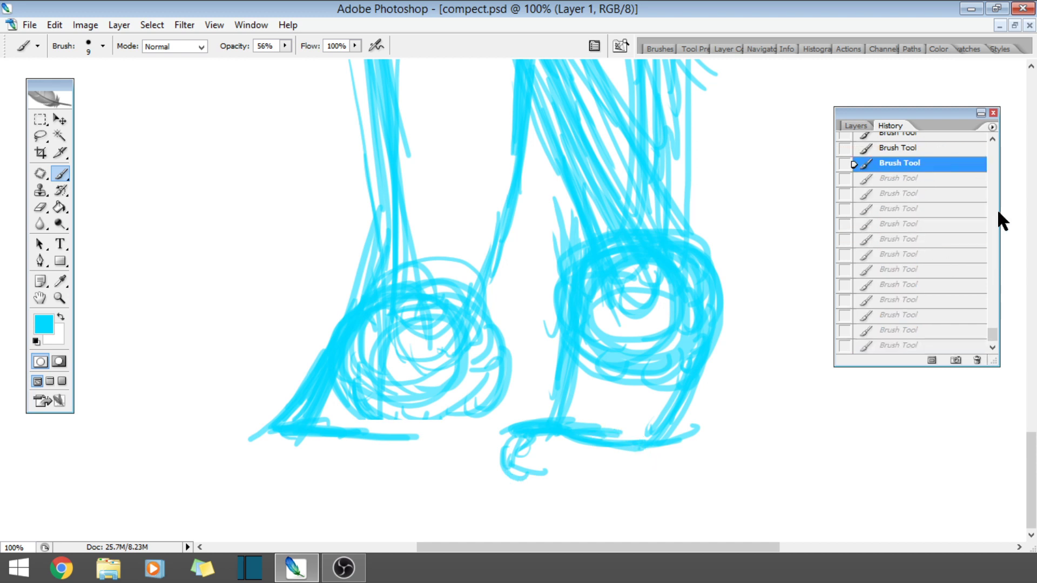
- Step further back in History and redraw the left shoe's sole, left side and bottom edge
{"action": "left_click_drag", "start_coordinate": [992, 339], "coordinate": [992, 324]}
{"action": "left_click", "coordinate": [921, 196]}
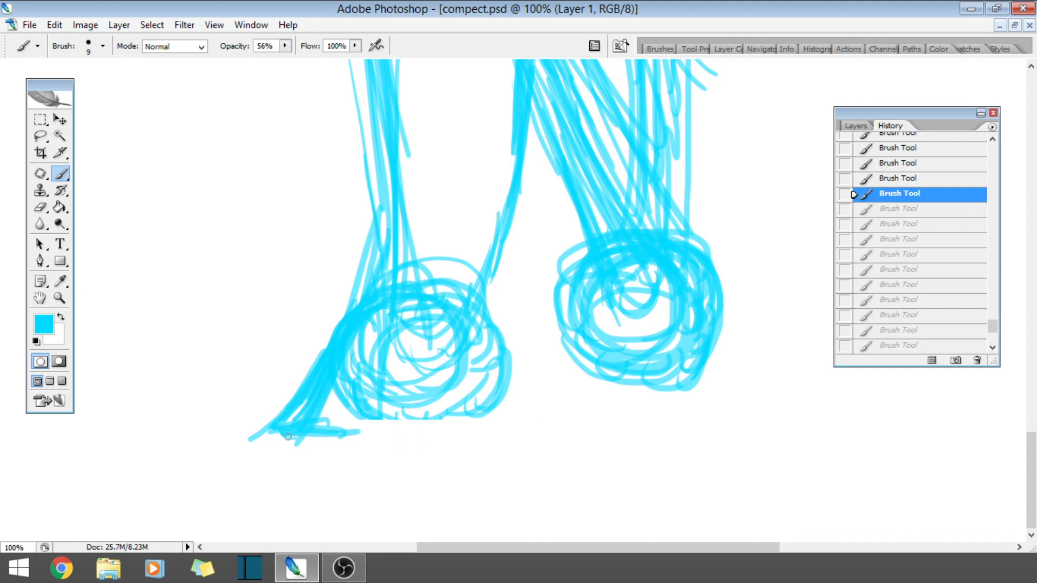
{"action": "mouse_move", "coordinate": [288, 437]}
{"action": "left_mouse_down"}
{"action": "mouse_move", "coordinate": [383, 435]}
{"action": "mouse_move", "coordinate": [353, 437]}
{"action": "mouse_move", "coordinate": [391, 437]}
{"action": "mouse_move", "coordinate": [436, 456]}
{"action": "left_mouse_up"}
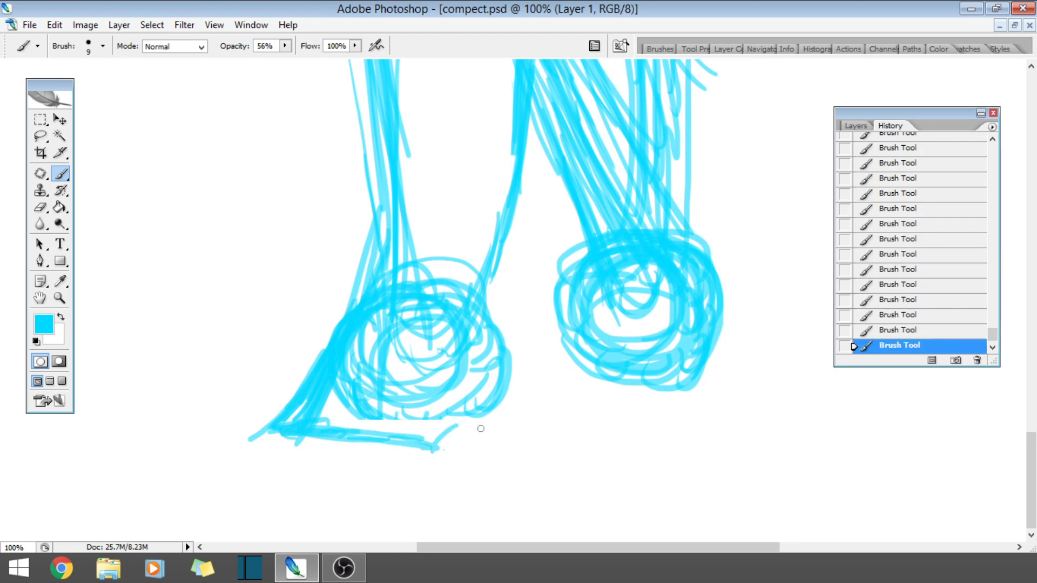
{"action": "mouse_move", "coordinate": [481, 428]}
{"action": "left_mouse_down"}
{"action": "mouse_move", "coordinate": [437, 455]}
{"action": "mouse_move", "coordinate": [427, 486]}
{"action": "mouse_move", "coordinate": [434, 461]}
{"action": "mouse_move", "coordinate": [433, 484]}
{"action": "left_mouse_up"}
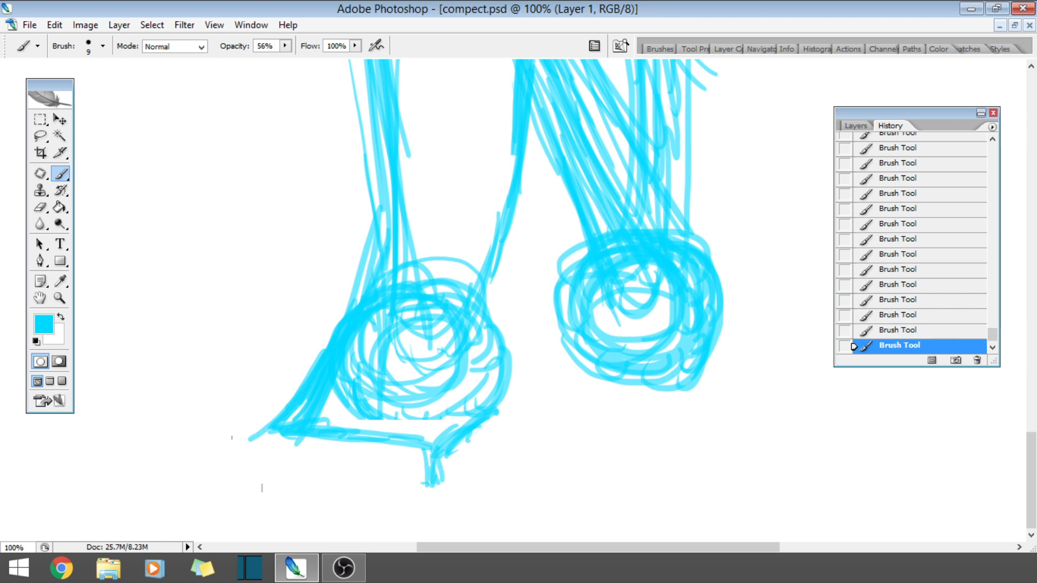
{"action": "mouse_move", "coordinate": [232, 437]}
{"action": "left_mouse_down"}
{"action": "mouse_move", "coordinate": [250, 440]}
{"action": "mouse_move", "coordinate": [259, 468]}
{"action": "left_mouse_up"}
{"action": "mouse_move", "coordinate": [234, 438]}
{"action": "left_mouse_down"}
{"action": "mouse_move", "coordinate": [245, 475]}
{"action": "mouse_move", "coordinate": [330, 482]}
{"action": "left_mouse_up"}
{"action": "left_click_drag", "start_coordinate": [239, 477], "coordinate": [359, 489]}
{"action": "left_click_drag", "start_coordinate": [400, 445], "coordinate": [402, 475]}
{"action": "mouse_move", "coordinate": [380, 447]}
{"action": "left_mouse_down"}
{"action": "mouse_move", "coordinate": [390, 491]}
{"action": "mouse_move", "coordinate": [390, 447]}
{"action": "mouse_move", "coordinate": [410, 450]}
{"action": "mouse_move", "coordinate": [466, 425]}
{"action": "mouse_move", "coordinate": [416, 447]}
{"action": "mouse_move", "coordinate": [442, 442]}
{"action": "mouse_move", "coordinate": [484, 396]}
{"action": "mouse_move", "coordinate": [501, 425]}
{"action": "mouse_move", "coordinate": [509, 383]}
{"action": "mouse_move", "coordinate": [503, 451]}
{"action": "left_mouse_up"}
- Draw the heel's back edge and instep line, then thicken the heel, toe and ankle edges
{"action": "left_click_drag", "start_coordinate": [507, 388], "coordinate": [497, 471]}
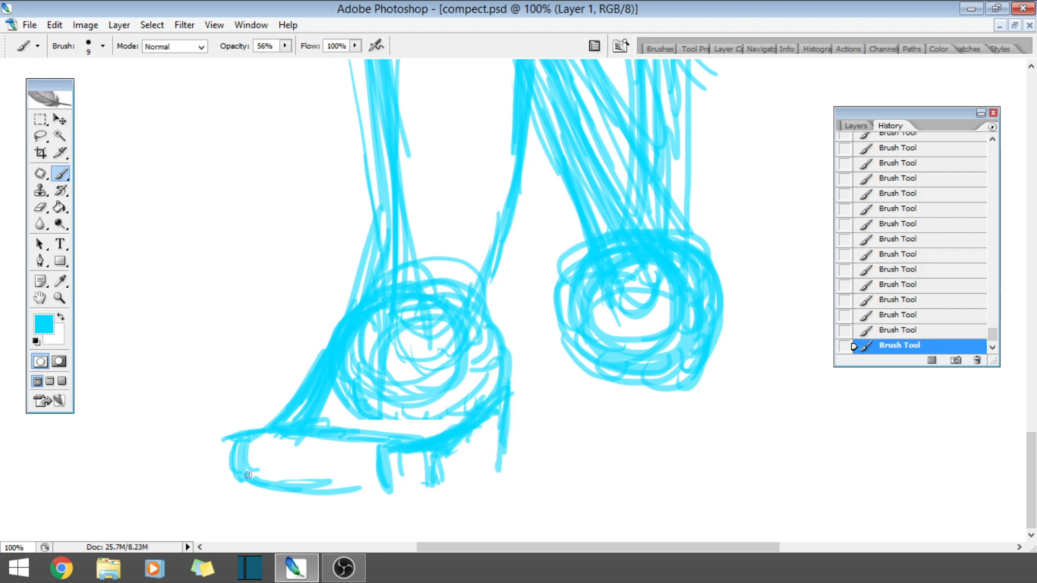
{"action": "mouse_move", "coordinate": [248, 475]}
{"action": "left_mouse_down"}
{"action": "mouse_move", "coordinate": [268, 487]}
{"action": "mouse_move", "coordinate": [402, 493]}
{"action": "mouse_move", "coordinate": [454, 444]}
{"action": "mouse_move", "coordinate": [432, 483]}
{"action": "mouse_move", "coordinate": [462, 446]}
{"action": "mouse_move", "coordinate": [435, 487]}
{"action": "mouse_move", "coordinate": [483, 424]}
{"action": "mouse_move", "coordinate": [341, 392]}
{"action": "mouse_move", "coordinate": [412, 486]}
{"action": "mouse_move", "coordinate": [361, 455]}
{"action": "mouse_move", "coordinate": [392, 439]}
{"action": "mouse_move", "coordinate": [368, 462]}
{"action": "mouse_move", "coordinate": [398, 455]}
{"action": "mouse_move", "coordinate": [375, 489]}
{"action": "mouse_move", "coordinate": [385, 467]}
{"action": "mouse_move", "coordinate": [435, 444]}
{"action": "mouse_move", "coordinate": [489, 382]}
{"action": "left_mouse_up"}
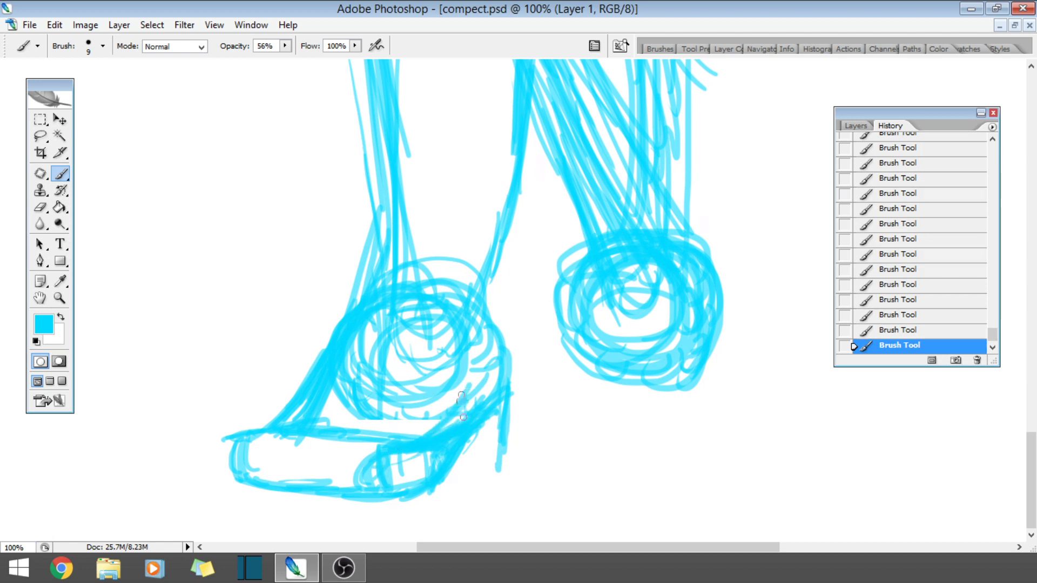
{"action": "left_click_drag", "start_coordinate": [462, 417], "coordinate": [509, 369]}
{"action": "mouse_move", "coordinate": [230, 467]}
{"action": "left_mouse_down"}
{"action": "mouse_move", "coordinate": [246, 495]}
{"action": "mouse_move", "coordinate": [359, 508]}
{"action": "mouse_move", "coordinate": [465, 454]}
{"action": "mouse_move", "coordinate": [502, 406]}
{"action": "mouse_move", "coordinate": [478, 433]}
{"action": "mouse_move", "coordinate": [532, 398]}
{"action": "left_mouse_up"}
{"action": "left_click_drag", "start_coordinate": [474, 301], "coordinate": [508, 352]}
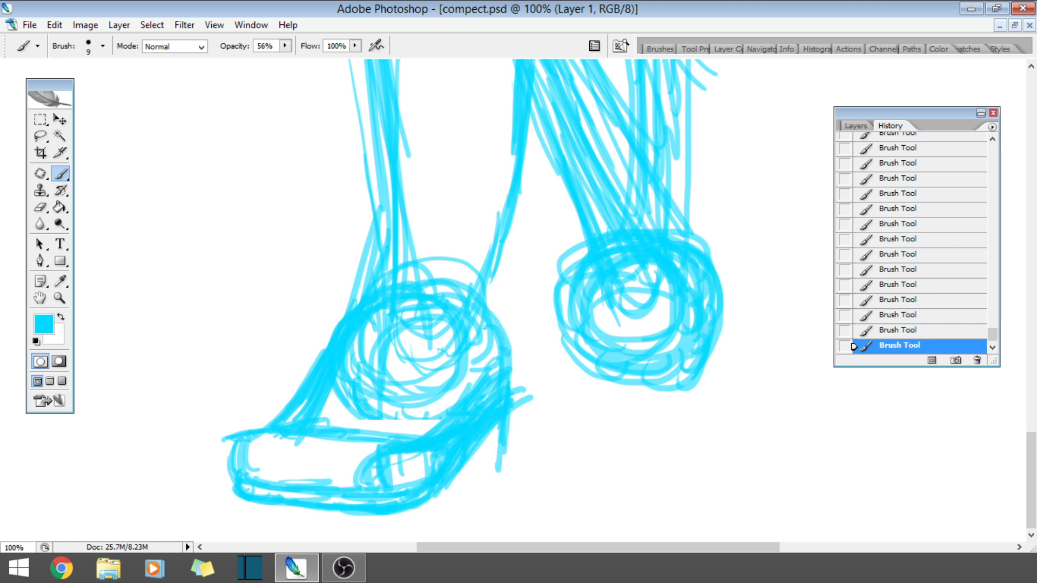
{"action": "mouse_move", "coordinate": [516, 397]}
{"action": "left_mouse_down"}
{"action": "mouse_move", "coordinate": [489, 335]}
{"action": "mouse_move", "coordinate": [515, 381]}
{"action": "left_mouse_up"}
{"action": "mouse_move", "coordinate": [259, 462]}
{"action": "left_mouse_down"}
{"action": "mouse_move", "coordinate": [229, 451]}
{"action": "mouse_move", "coordinate": [224, 486]}
{"action": "mouse_move", "coordinate": [238, 442]}
{"action": "mouse_move", "coordinate": [220, 467]}
{"action": "mouse_move", "coordinate": [228, 487]}
{"action": "left_mouse_up"}
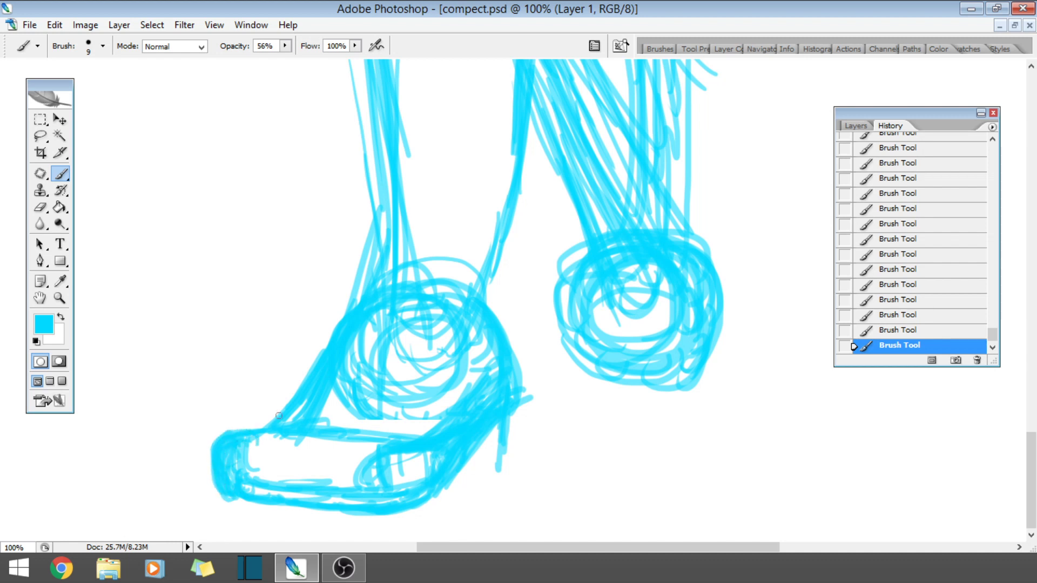
{"action": "left_click_drag", "start_coordinate": [279, 415], "coordinate": [293, 418]}
{"action": "left_click_drag", "start_coordinate": [372, 242], "coordinate": [356, 302]}
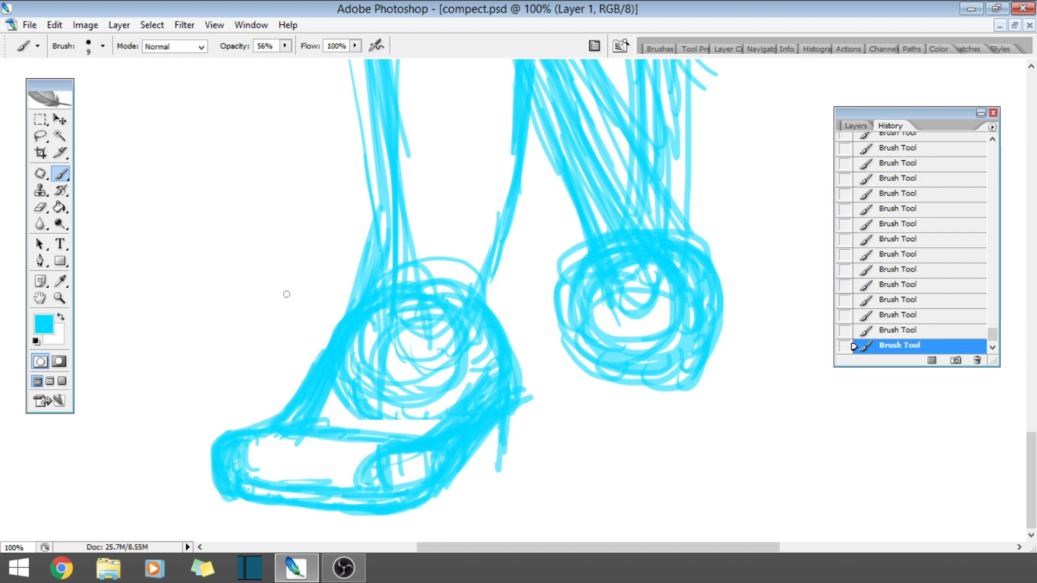
- Erase the stray cyan strokes along the left shoe's heel and sole edge
{"action": "left_click", "coordinate": [40, 224]}
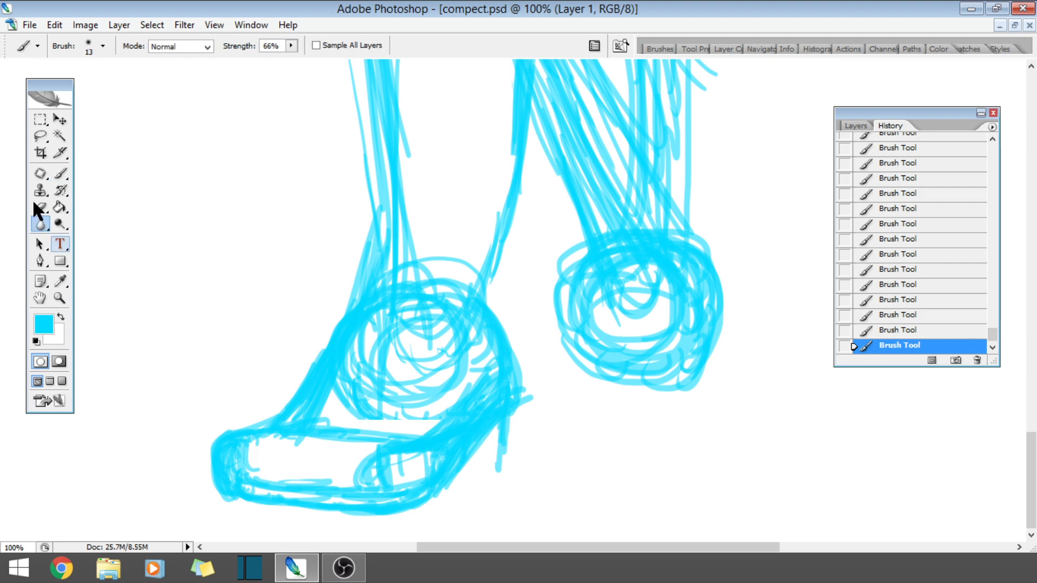
{"action": "left_click", "coordinate": [39, 206]}
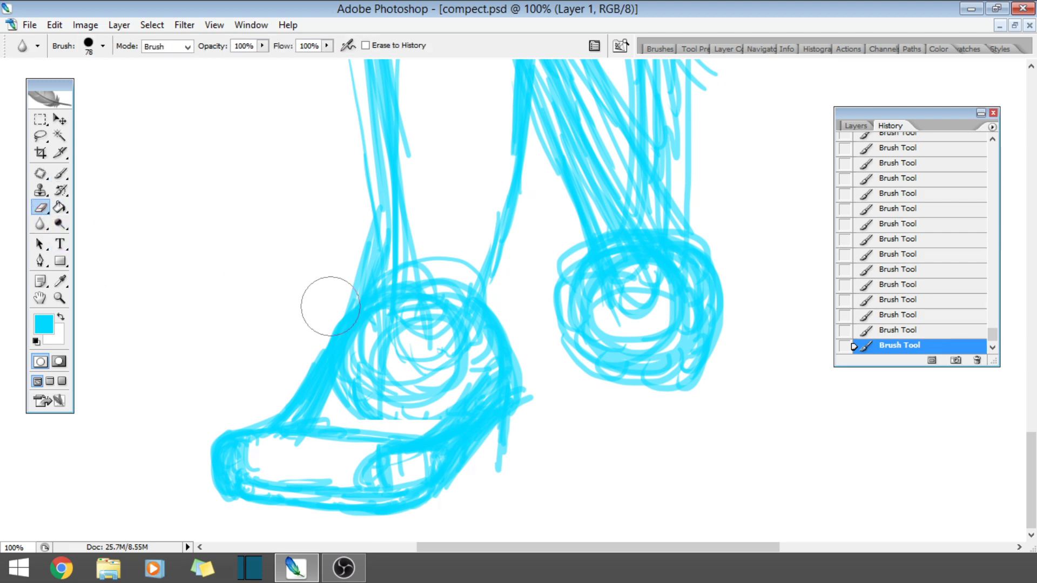
{"action": "mouse_move", "coordinate": [497, 502]}
{"action": "left_mouse_down"}
{"action": "mouse_move", "coordinate": [454, 497]}
{"action": "mouse_move", "coordinate": [533, 375]}
{"action": "mouse_move", "coordinate": [462, 500]}
{"action": "left_mouse_up"}
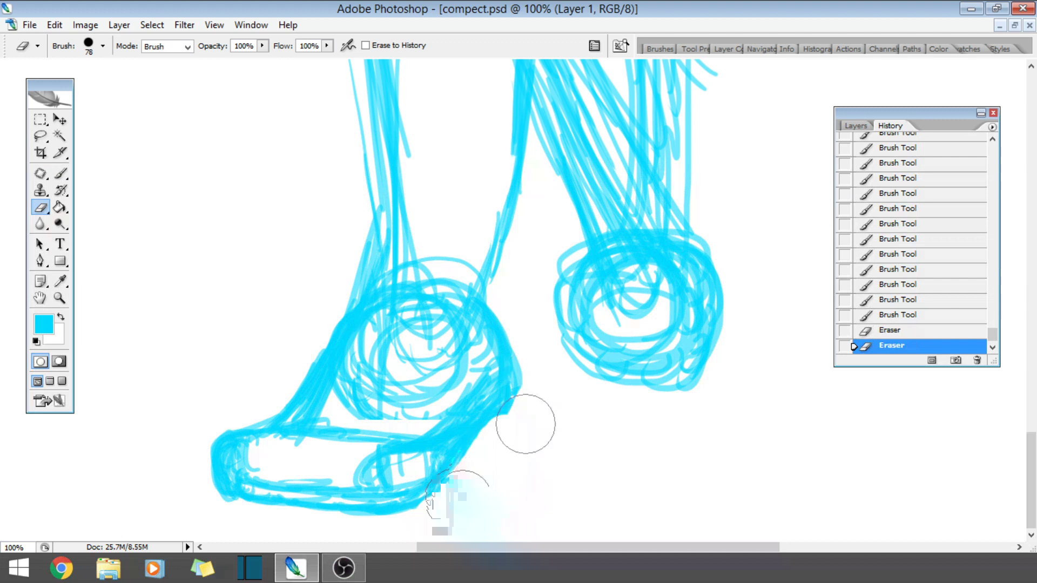
{"action": "left_click_drag", "start_coordinate": [525, 424], "coordinate": [475, 495]}
{"action": "mouse_move", "coordinate": [530, 352]}
{"action": "left_mouse_down"}
{"action": "mouse_move", "coordinate": [520, 418]}
{"action": "mouse_move", "coordinate": [405, 516]}
{"action": "left_mouse_up"}
{"action": "left_click_drag", "start_coordinate": [535, 387], "coordinate": [479, 440]}
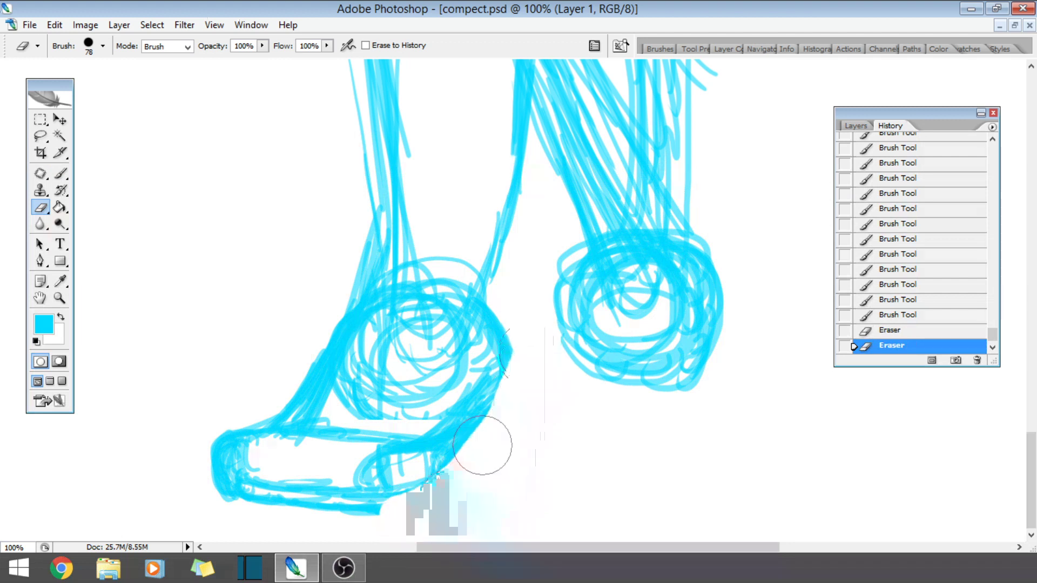
- Redraw the heel's right and lower edges and thicken the ankle's right edge with the brush
{"action": "left_click", "coordinate": [61, 174]}
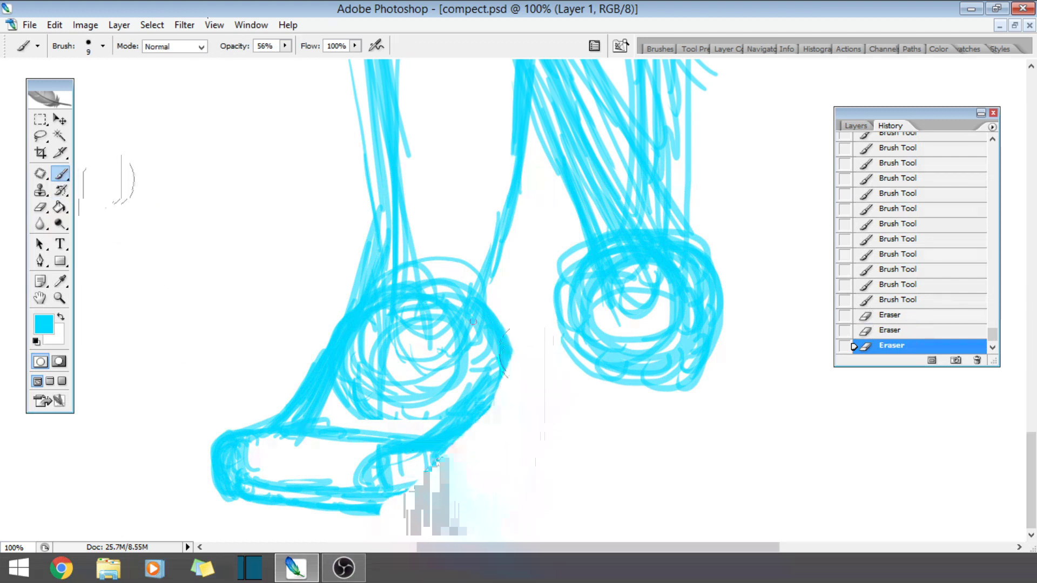
{"action": "left_click_drag", "start_coordinate": [490, 337], "coordinate": [495, 399]}
{"action": "left_click_drag", "start_coordinate": [509, 353], "coordinate": [497, 410]}
{"action": "mouse_move", "coordinate": [508, 373]}
{"action": "left_mouse_down"}
{"action": "mouse_move", "coordinate": [493, 413]}
{"action": "mouse_move", "coordinate": [459, 434]}
{"action": "left_mouse_up"}
{"action": "left_click_drag", "start_coordinate": [505, 400], "coordinate": [468, 424]}
{"action": "left_click_drag", "start_coordinate": [506, 405], "coordinate": [489, 417]}
{"action": "left_click_drag", "start_coordinate": [510, 385], "coordinate": [469, 429]}
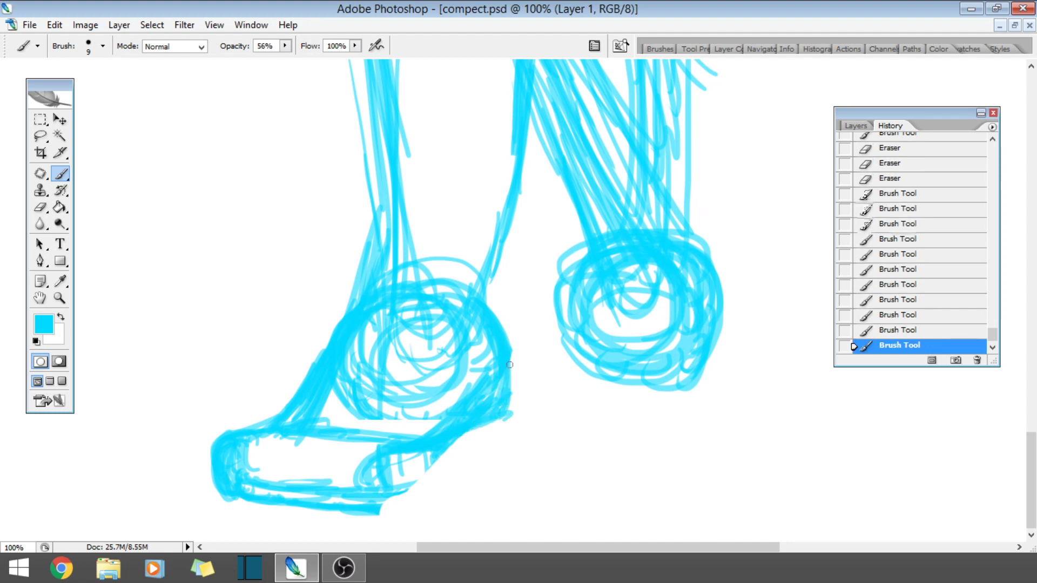
{"action": "left_click_drag", "start_coordinate": [495, 317], "coordinate": [513, 405]}
{"action": "left_click_drag", "start_coordinate": [511, 339], "coordinate": [513, 371]}
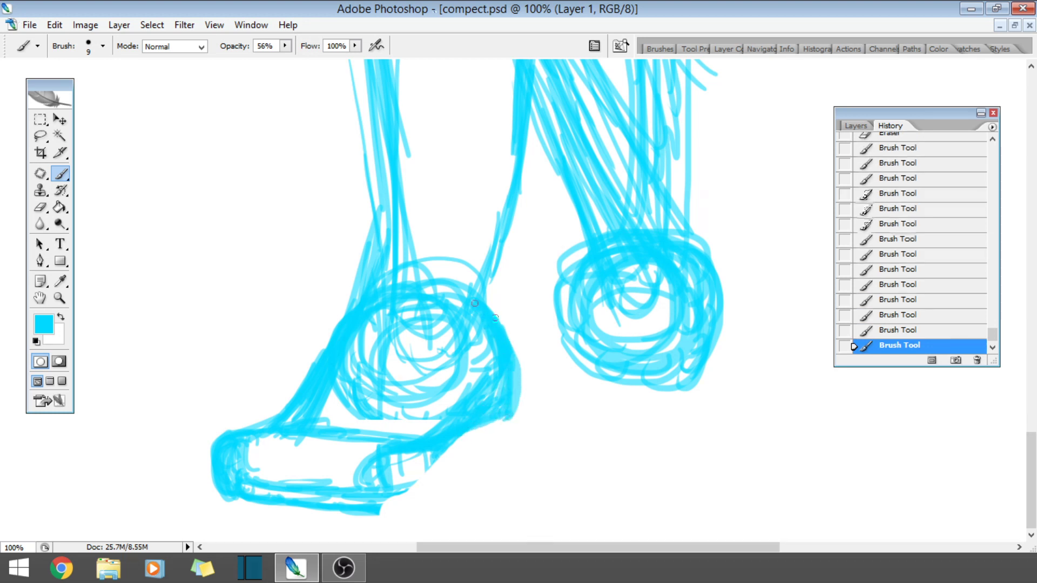
{"action": "left_click_drag", "start_coordinate": [488, 306], "coordinate": [510, 351]}
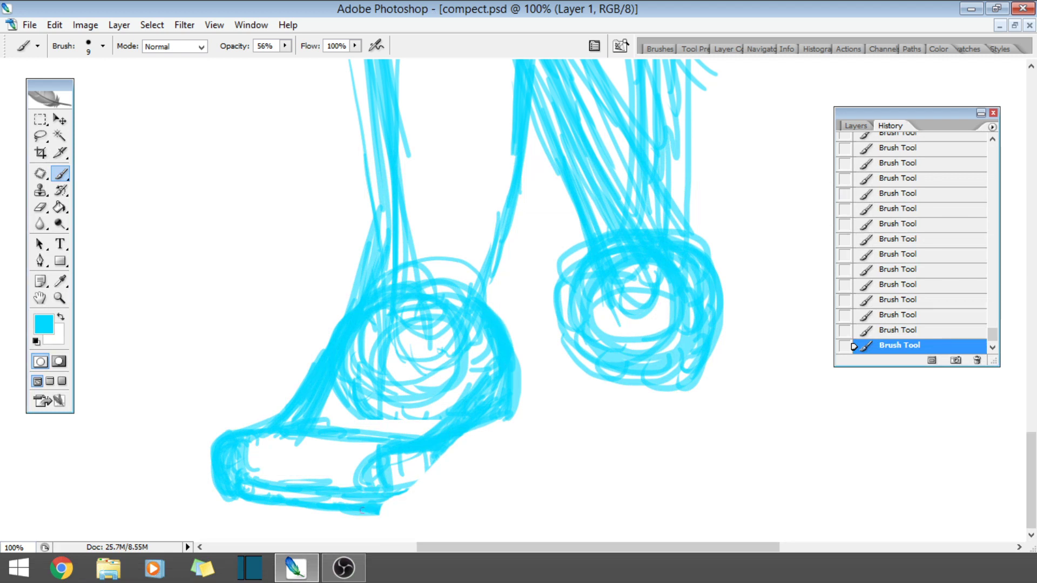
- Add strokes along the toe's front edge and joint, then erase to trim its lower-right edge
{"action": "left_click_drag", "start_coordinate": [363, 510], "coordinate": [425, 468]}
{"action": "mouse_move", "coordinate": [393, 510]}
{"action": "left_mouse_down"}
{"action": "mouse_move", "coordinate": [458, 438]}
{"action": "mouse_move", "coordinate": [439, 453]}
{"action": "left_mouse_up"}
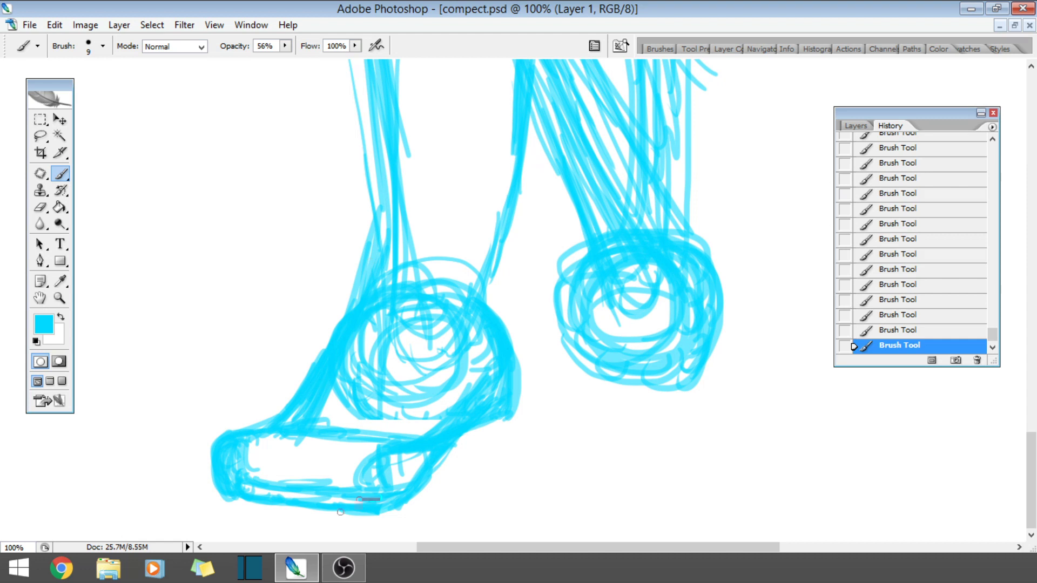
{"action": "mouse_move", "coordinate": [376, 498]}
{"action": "left_mouse_down"}
{"action": "mouse_move", "coordinate": [371, 455]}
{"action": "mouse_move", "coordinate": [469, 414]}
{"action": "mouse_move", "coordinate": [518, 345]}
{"action": "mouse_move", "coordinate": [420, 461]}
{"action": "left_mouse_up"}
{"action": "left_click", "coordinate": [40, 207]}
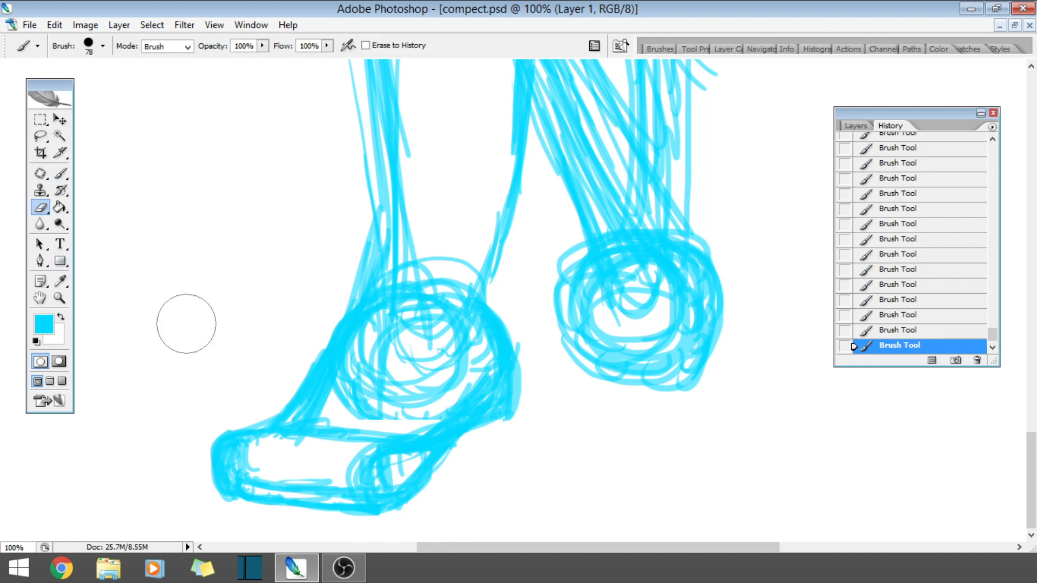
{"action": "mouse_move", "coordinate": [407, 534]}
{"action": "left_mouse_down"}
{"action": "mouse_move", "coordinate": [469, 471]}
{"action": "mouse_move", "coordinate": [486, 520]}
{"action": "left_mouse_up"}
{"action": "left_click", "coordinate": [329, 548]}
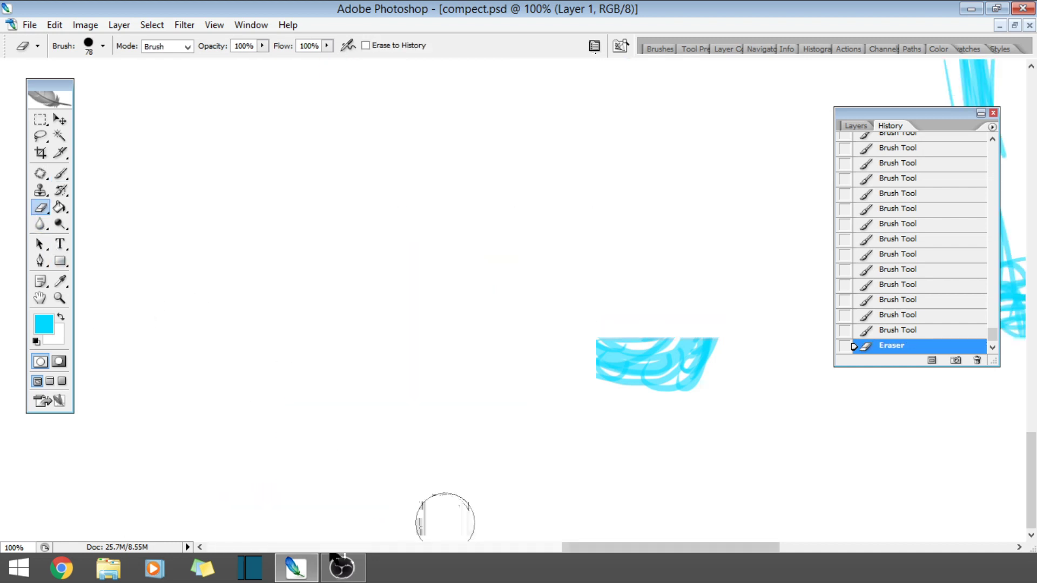
{"action": "left_click_drag", "start_coordinate": [444, 548], "coordinate": [599, 540]}
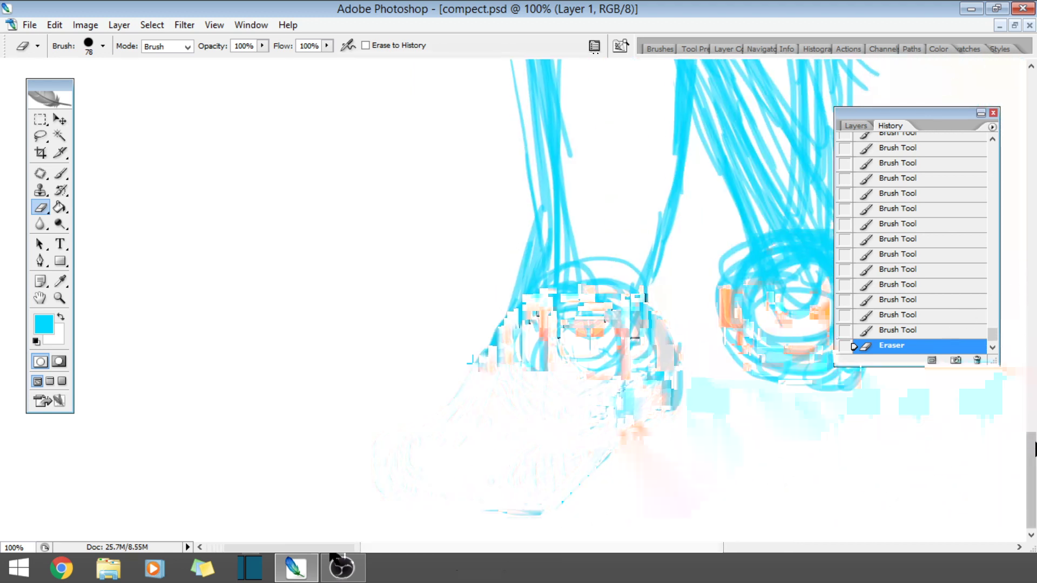
- Shrink the eraser to 38 px, clean the foot's bottom, and redraw short strokes there
{"action": "left_click", "coordinate": [103, 46]}
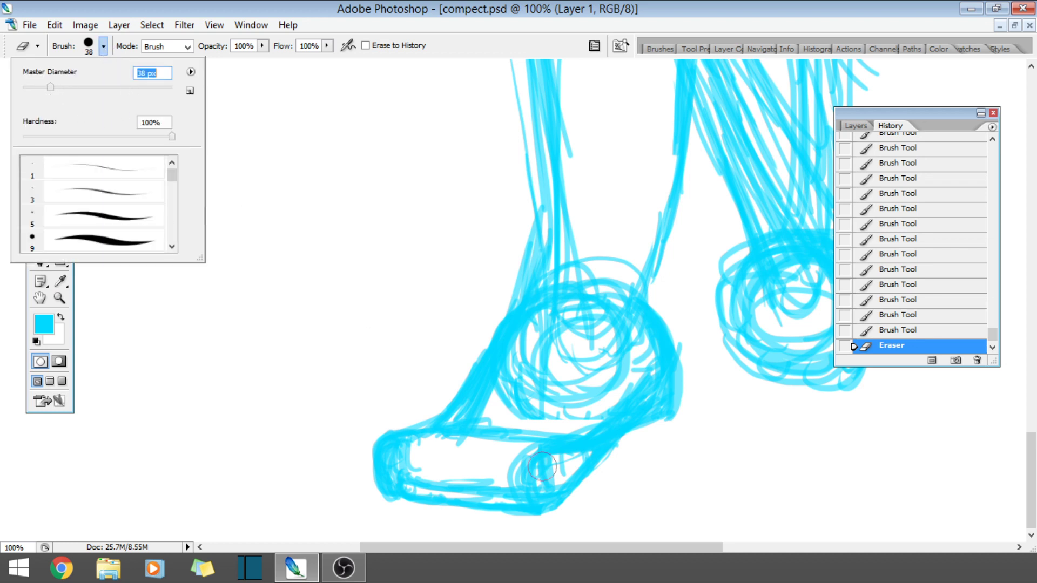
{"action": "key", "text": "Return"}
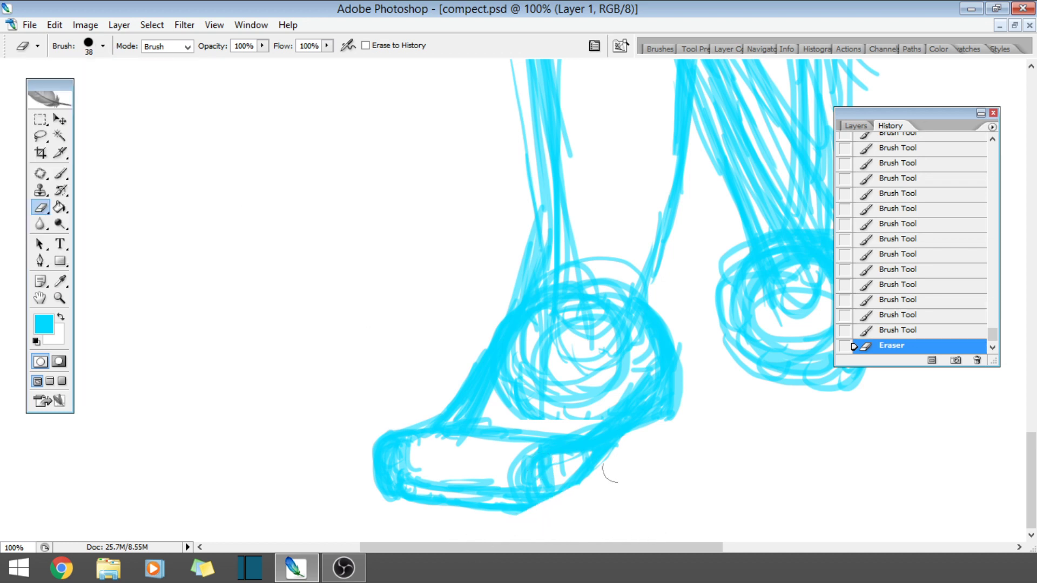
{"action": "mouse_move", "coordinate": [456, 523]}
{"action": "left_mouse_down"}
{"action": "mouse_move", "coordinate": [568, 508]}
{"action": "mouse_move", "coordinate": [628, 465]}
{"action": "left_mouse_up"}
{"action": "left_click", "coordinate": [59, 176]}
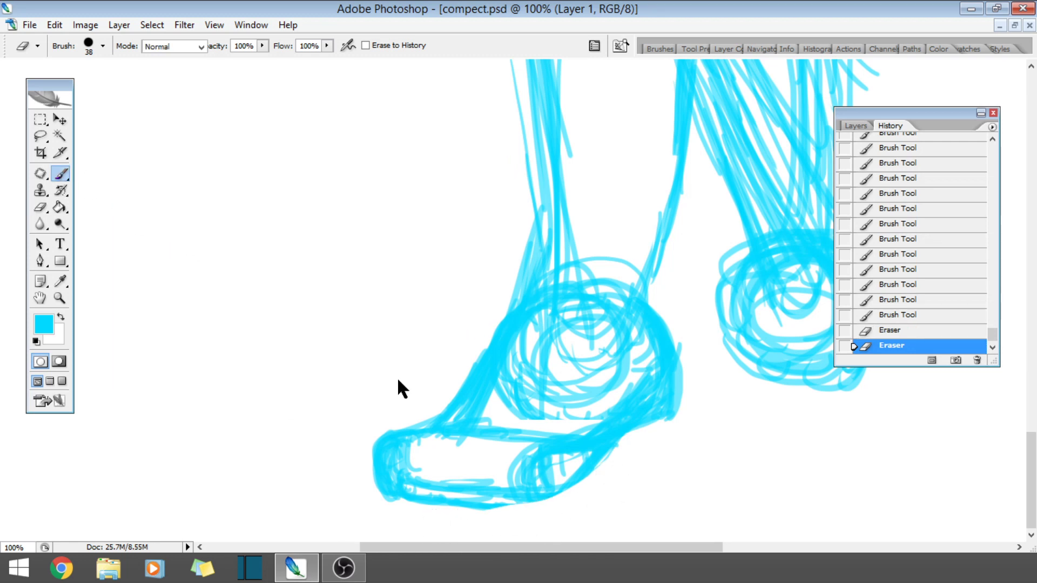
{"action": "left_click_drag", "start_coordinate": [492, 508], "coordinate": [551, 494]}
{"action": "mouse_move", "coordinate": [549, 494]}
{"action": "left_mouse_down"}
{"action": "mouse_move", "coordinate": [579, 477]}
{"action": "mouse_move", "coordinate": [542, 493]}
{"action": "left_mouse_up"}
{"action": "left_click_drag", "start_coordinate": [580, 454], "coordinate": [555, 482]}
{"action": "left_click_drag", "start_coordinate": [542, 499], "coordinate": [499, 507]}
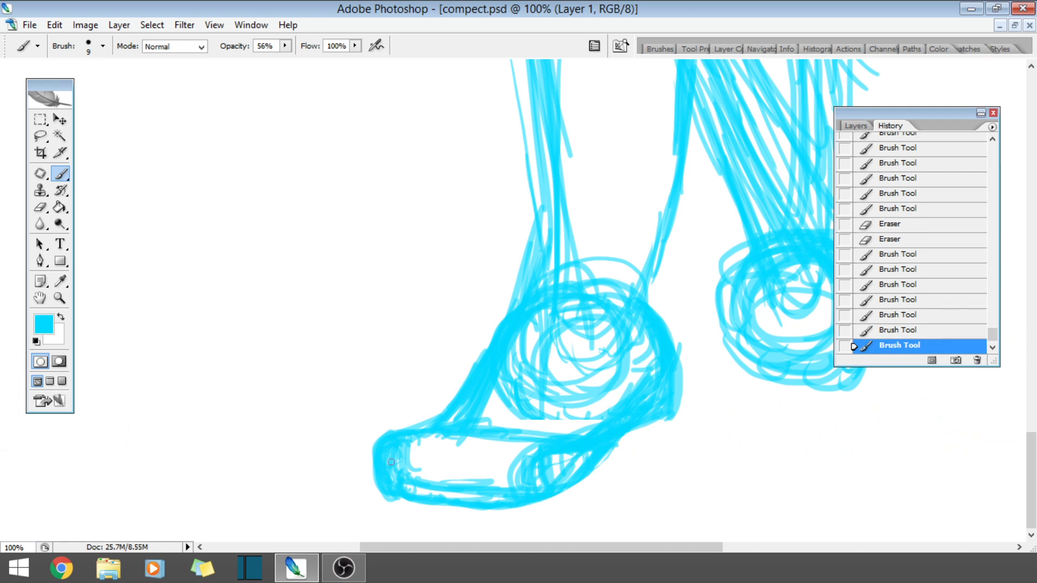
- Erase the toe's left edge and thin its bottom, then repaint a thicker toe bottom edge
{"action": "left_click", "coordinate": [41, 207]}
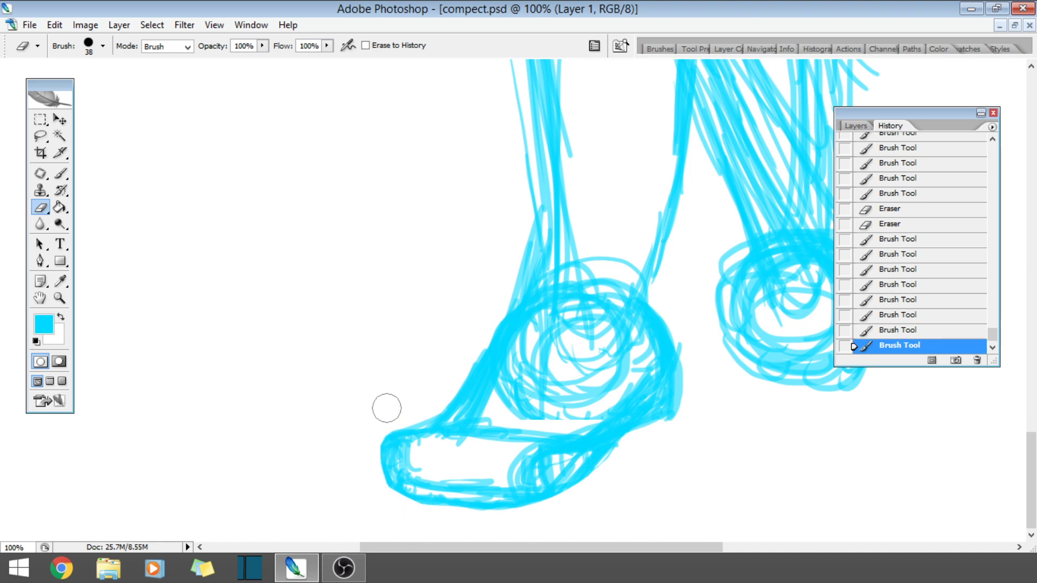
{"action": "left_click_drag", "start_coordinate": [378, 478], "coordinate": [413, 406]}
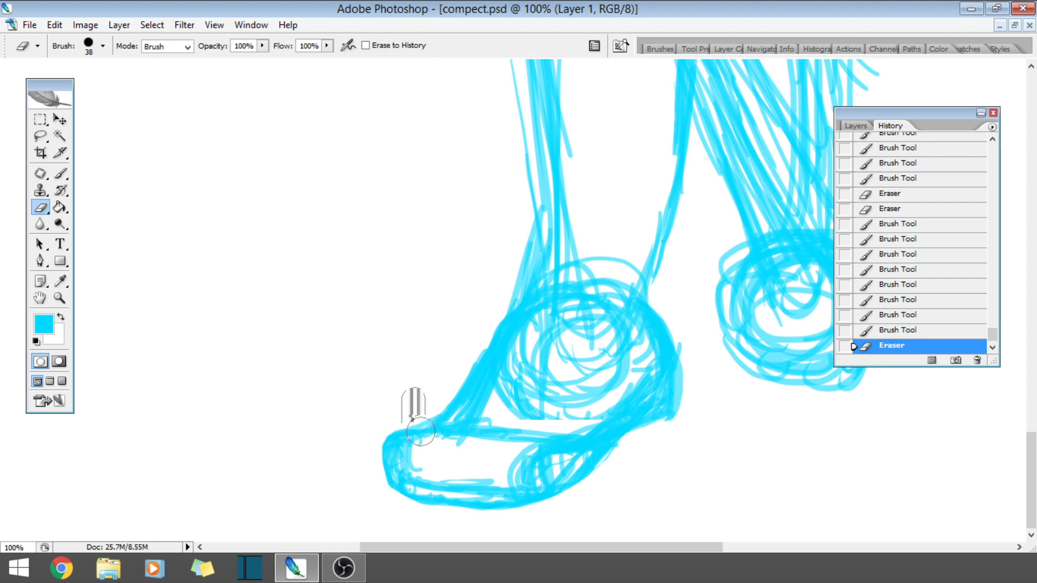
{"action": "left_click", "coordinate": [423, 529]}
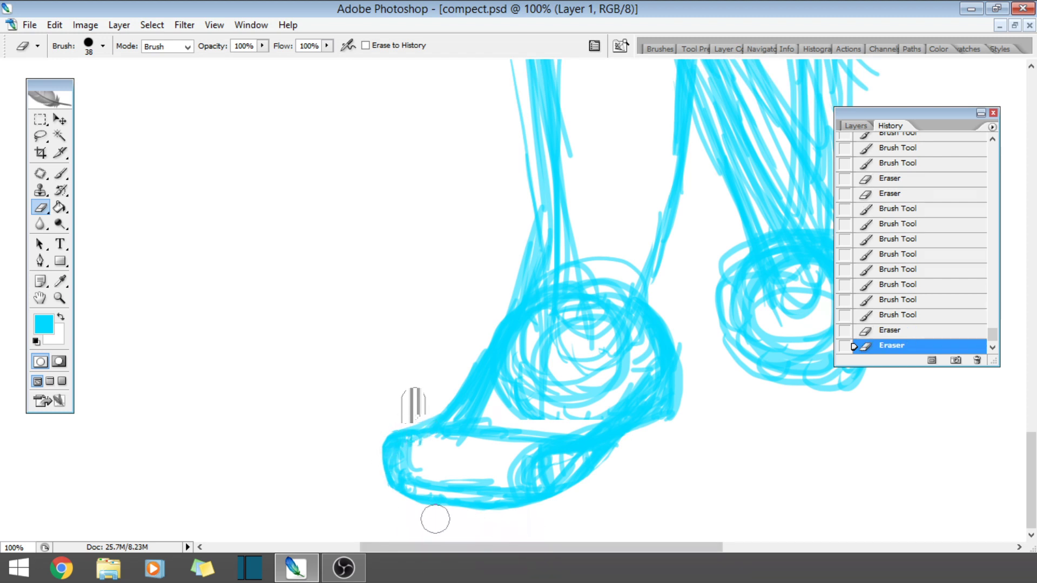
{"action": "mouse_move", "coordinate": [434, 519]}
{"action": "left_mouse_down"}
{"action": "mouse_move", "coordinate": [355, 506]}
{"action": "mouse_move", "coordinate": [531, 524]}
{"action": "mouse_move", "coordinate": [357, 500]}
{"action": "mouse_move", "coordinate": [571, 519]}
{"action": "mouse_move", "coordinate": [509, 519]}
{"action": "left_mouse_up"}
{"action": "key", "text": "b"}
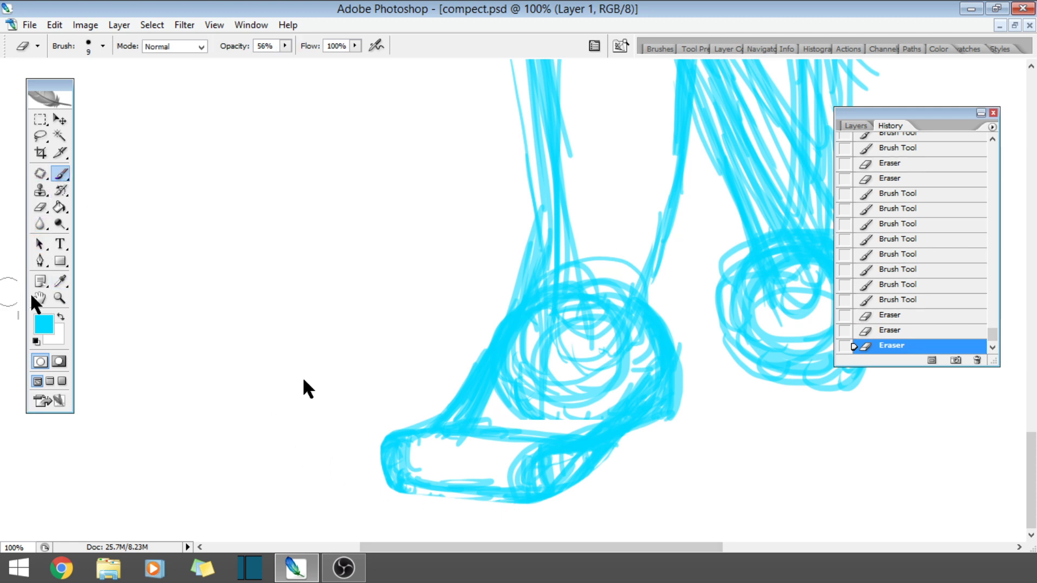
{"action": "left_click_drag", "start_coordinate": [410, 487], "coordinate": [517, 505]}
{"action": "left_click_drag", "start_coordinate": [454, 503], "coordinate": [524, 503]}
- Redraw the leg's left edge, erasing excess, and add strokes down the ankle toward the heel
{"action": "left_click_drag", "start_coordinate": [513, 310], "coordinate": [535, 253]}
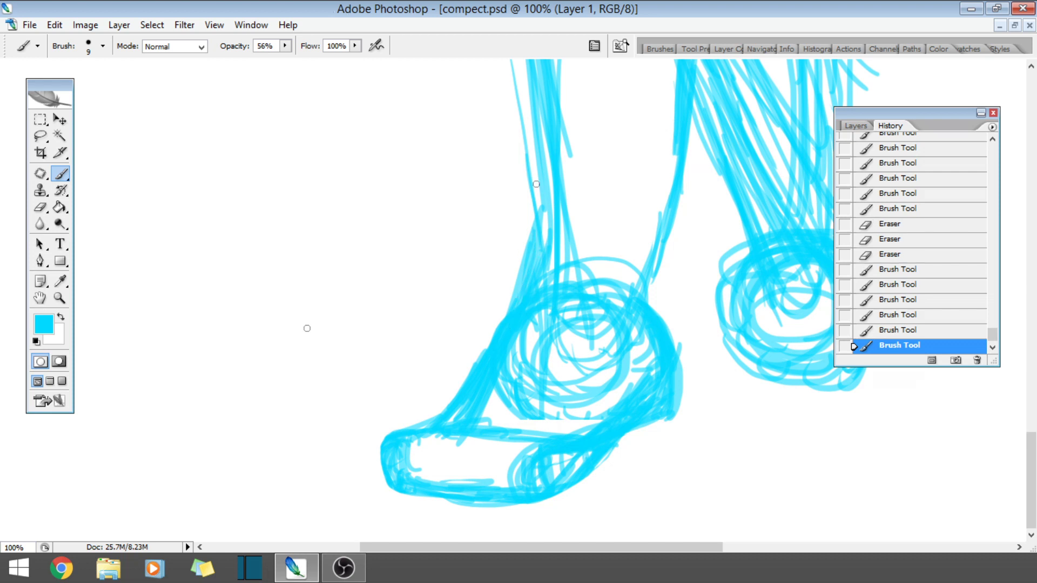
{"action": "mouse_move", "coordinate": [527, 287]}
{"action": "left_mouse_down"}
{"action": "mouse_move", "coordinate": [544, 137]}
{"action": "mouse_move", "coordinate": [541, 209]}
{"action": "left_mouse_up"}
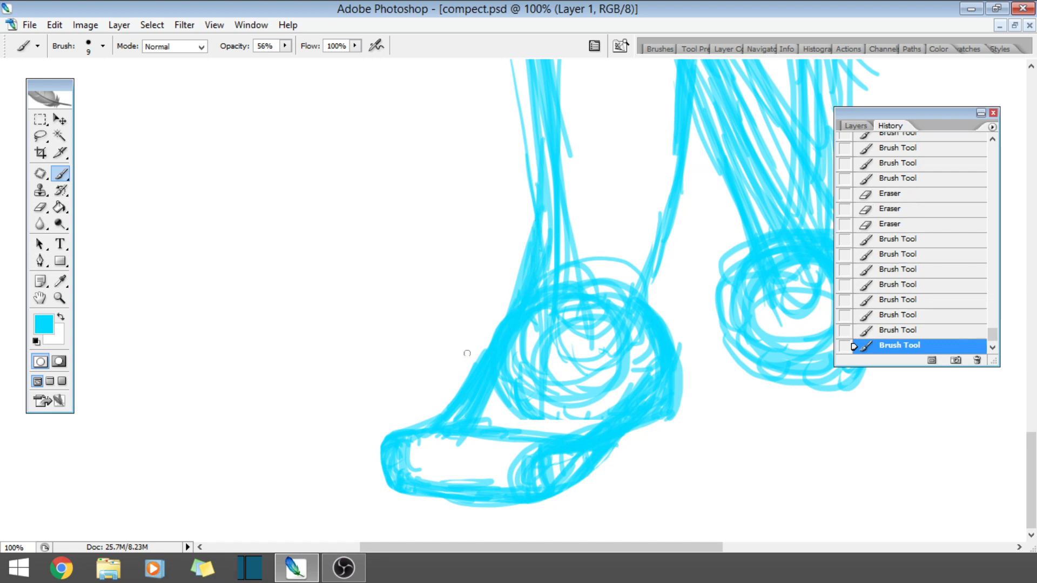
{"action": "left_click", "coordinate": [42, 207]}
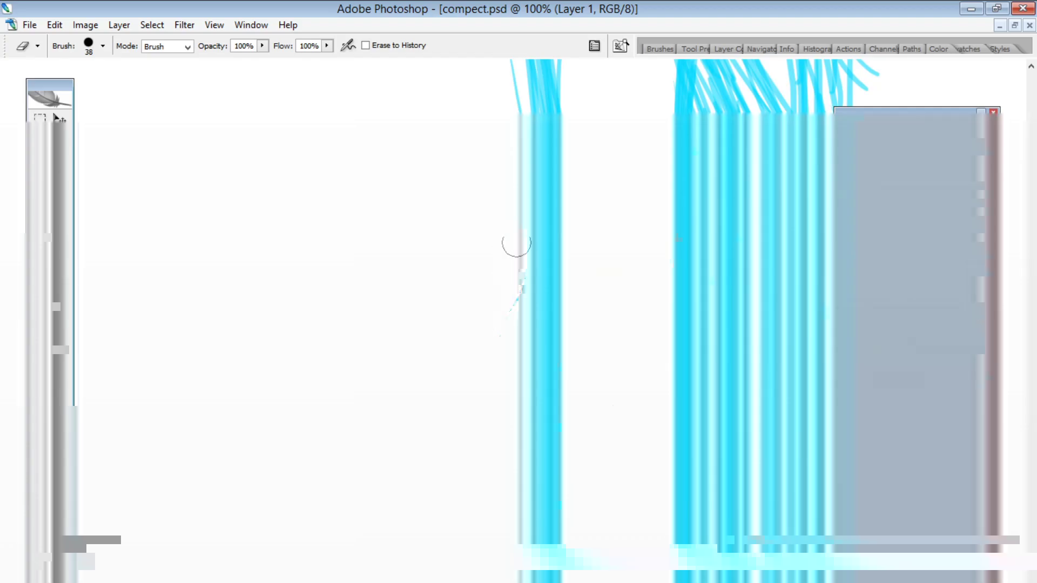
{"action": "mouse_move", "coordinate": [516, 243]}
{"action": "left_mouse_down"}
{"action": "mouse_move", "coordinate": [504, 288]}
{"action": "mouse_move", "coordinate": [466, 350]}
{"action": "mouse_move", "coordinate": [516, 244]}
{"action": "mouse_move", "coordinate": [481, 332]}
{"action": "left_mouse_up"}
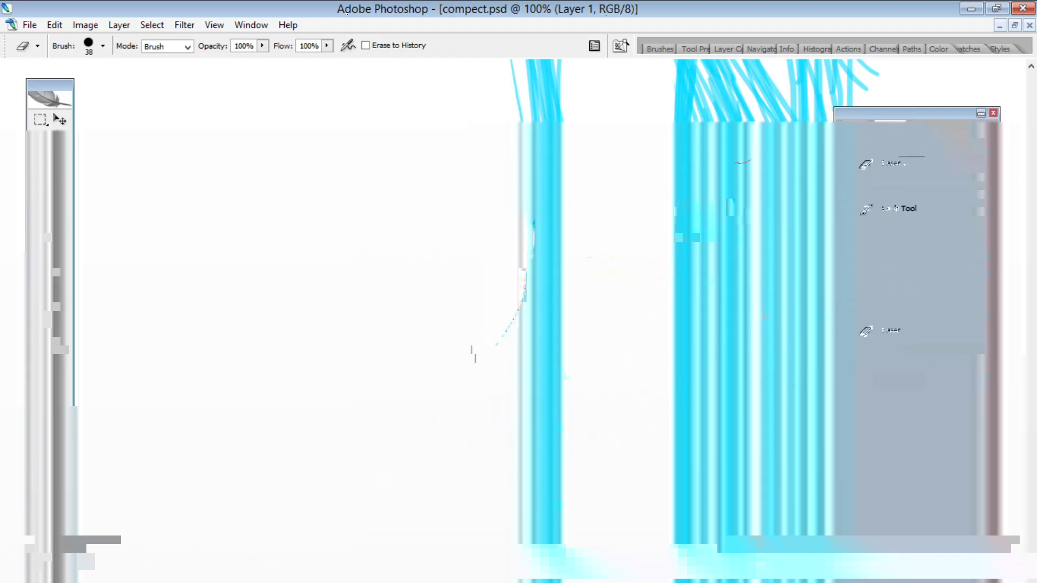
{"action": "left_click", "coordinate": [60, 173]}
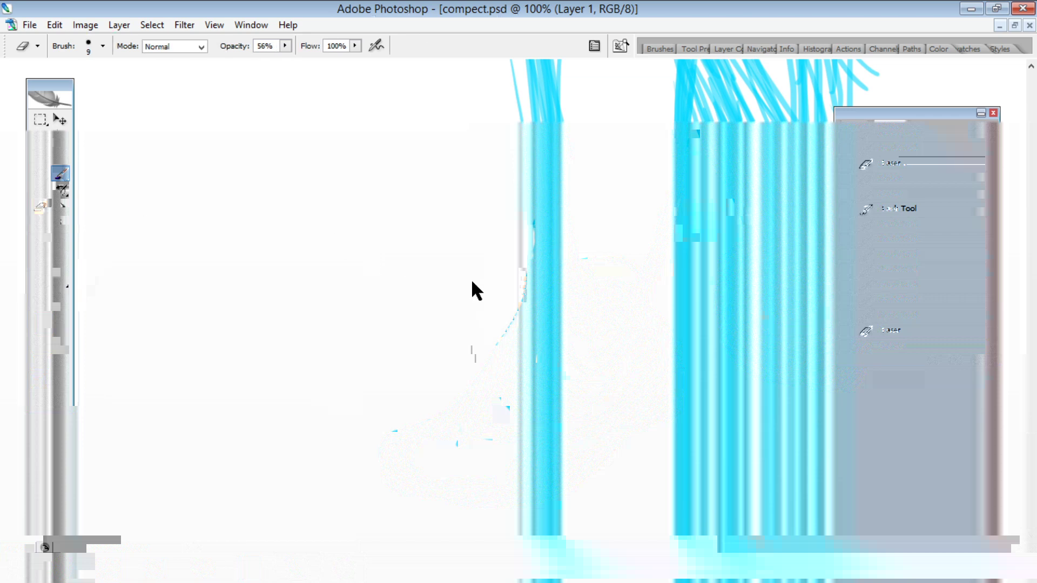
{"action": "left_click_drag", "start_coordinate": [529, 248], "coordinate": [527, 300]}
{"action": "left_click_drag", "start_coordinate": [521, 174], "coordinate": [525, 296]}
{"action": "left_click_drag", "start_coordinate": [537, 151], "coordinate": [530, 266]}
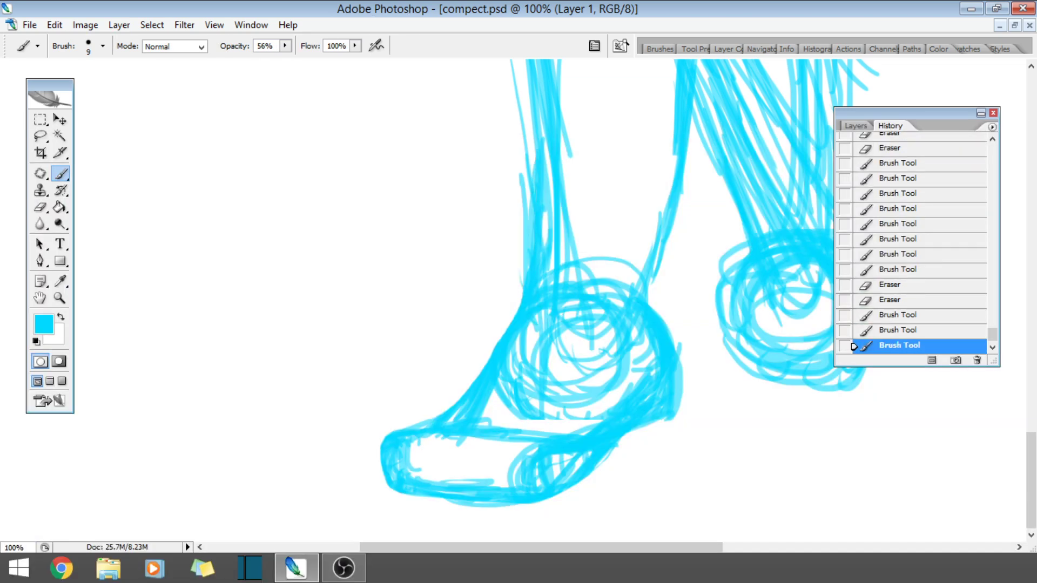
- Build up the thin heel with diagonal strokes and hatch the area beneath it
{"action": "mouse_move", "coordinate": [670, 419]}
{"action": "left_mouse_down"}
{"action": "mouse_move", "coordinate": [668, 453]}
{"action": "mouse_move", "coordinate": [637, 492]}
{"action": "mouse_move", "coordinate": [645, 486]}
{"action": "left_mouse_up"}
{"action": "mouse_move", "coordinate": [613, 447]}
{"action": "left_mouse_down"}
{"action": "mouse_move", "coordinate": [621, 483]}
{"action": "mouse_move", "coordinate": [612, 490]}
{"action": "left_mouse_up"}
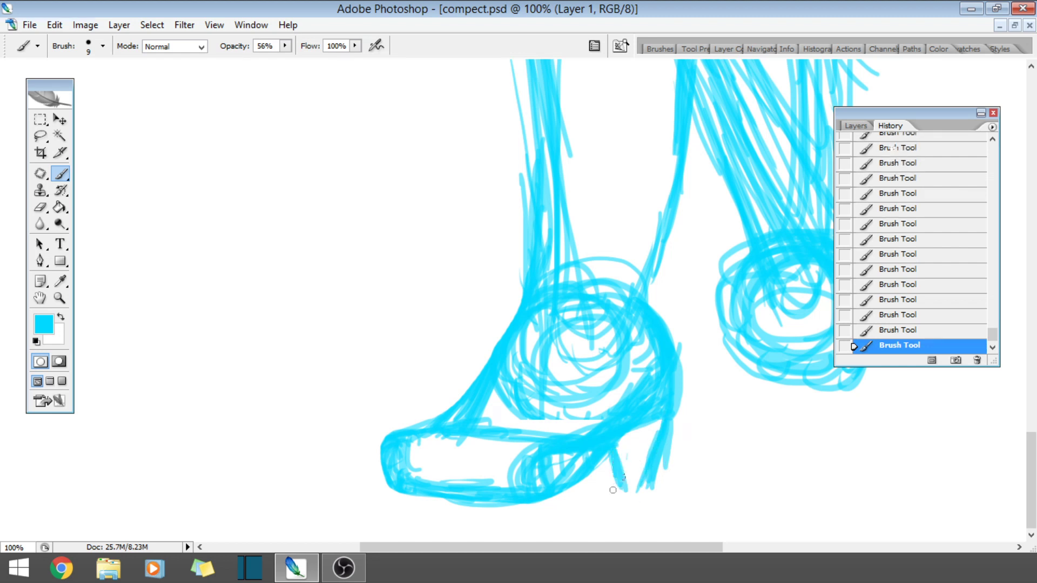
{"action": "left_click_drag", "start_coordinate": [616, 449], "coordinate": [629, 501]}
{"action": "left_click_drag", "start_coordinate": [647, 429], "coordinate": [605, 505]}
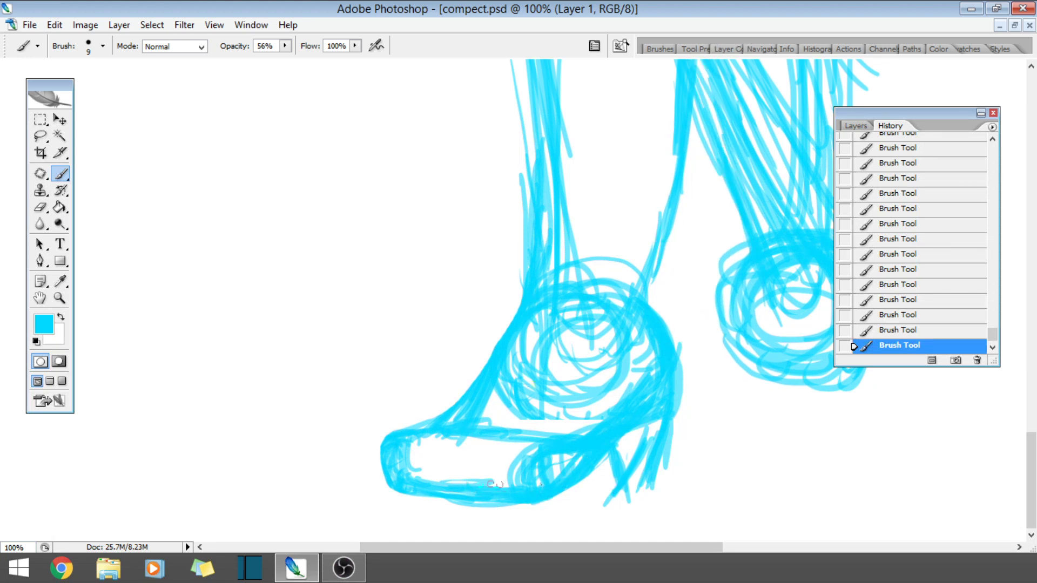
{"action": "left_click_drag", "start_coordinate": [588, 469], "coordinate": [551, 488]}
{"action": "left_click", "coordinate": [729, 556]}
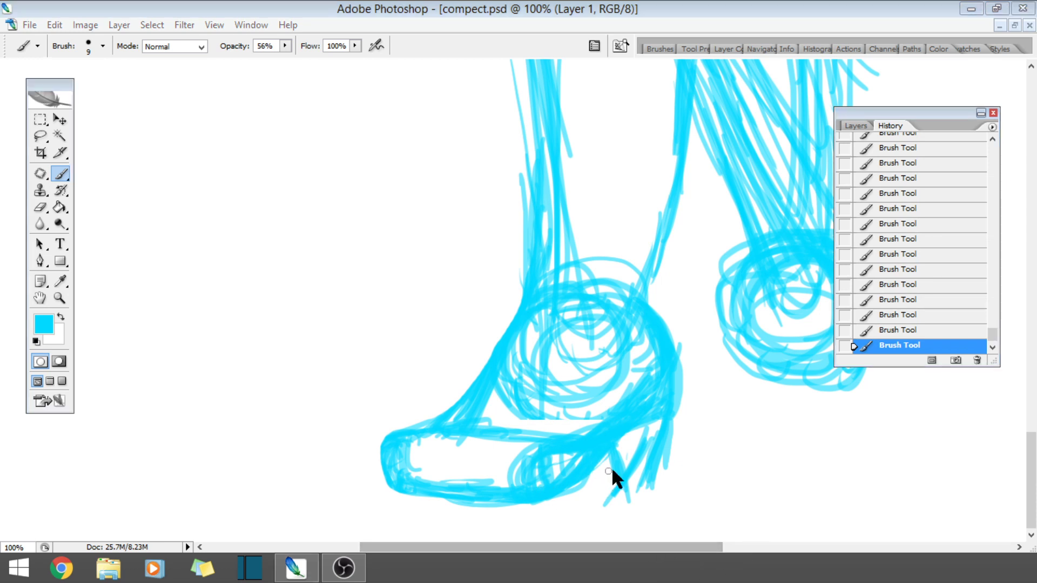
{"action": "left_click_drag", "start_coordinate": [646, 430], "coordinate": [635, 483]}
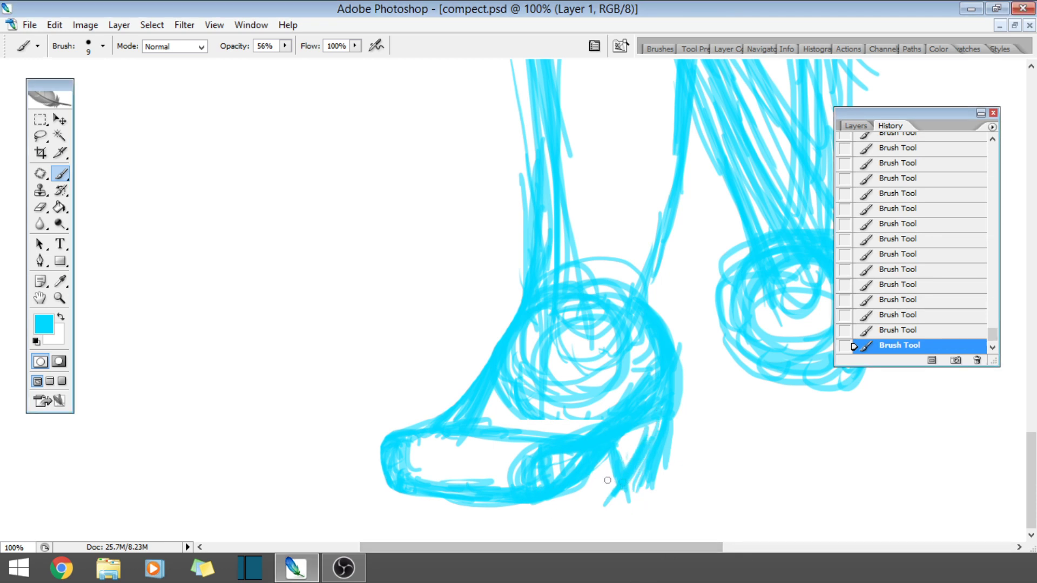
{"action": "left_click_drag", "start_coordinate": [568, 509], "coordinate": [596, 450]}
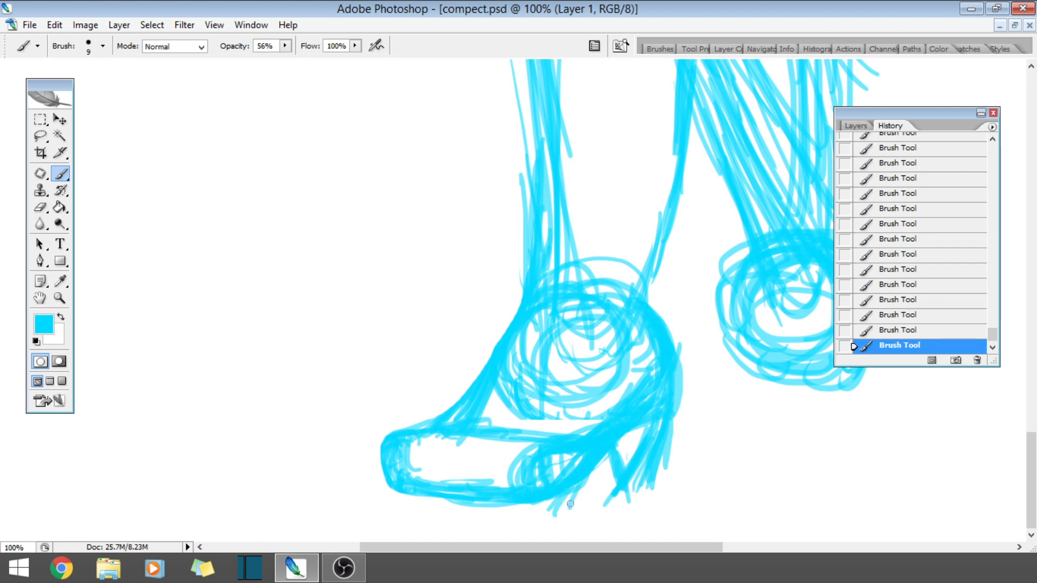
{"action": "mouse_move", "coordinate": [543, 525]}
{"action": "left_mouse_down"}
{"action": "mouse_move", "coordinate": [594, 468]}
{"action": "mouse_move", "coordinate": [573, 510]}
{"action": "mouse_move", "coordinate": [567, 492]}
{"action": "left_mouse_up"}
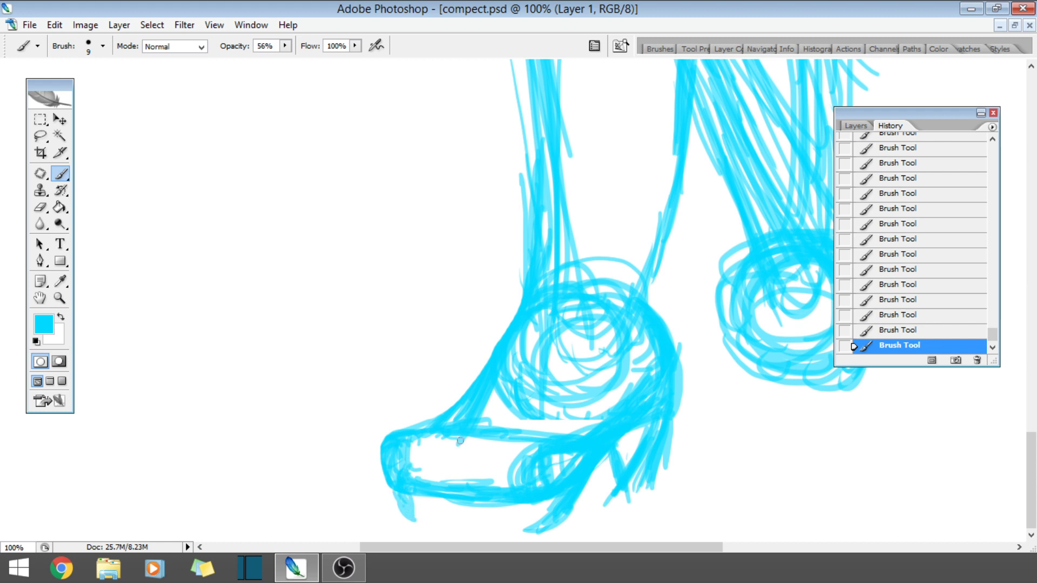
- Hatch and outline the toe's bottom, then erase stray lines along a diagonal edge
{"action": "left_click_drag", "start_coordinate": [419, 475], "coordinate": [412, 479]}
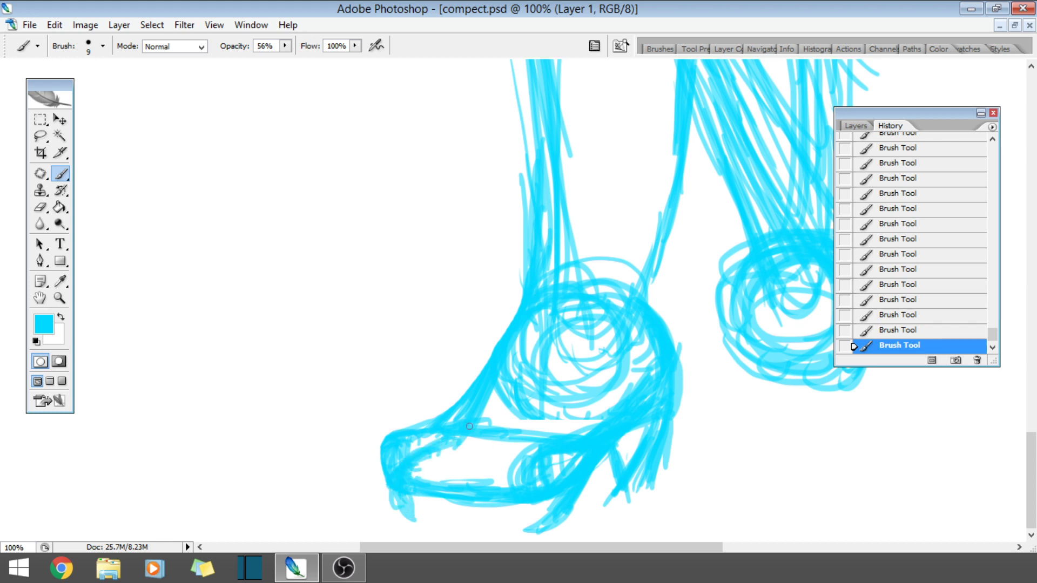
{"action": "mouse_move", "coordinate": [459, 437]}
{"action": "left_mouse_down"}
{"action": "mouse_move", "coordinate": [424, 494]}
{"action": "mouse_move", "coordinate": [461, 522]}
{"action": "mouse_move", "coordinate": [504, 529]}
{"action": "mouse_move", "coordinate": [410, 511]}
{"action": "left_mouse_up"}
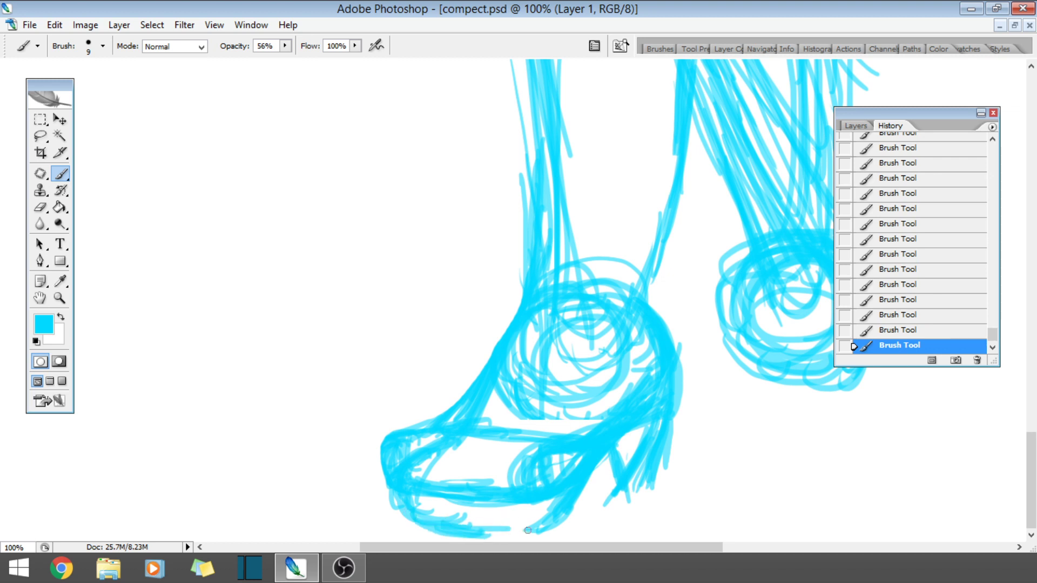
{"action": "left_click_drag", "start_coordinate": [528, 539], "coordinate": [416, 517]}
{"action": "left_click", "coordinate": [40, 207]}
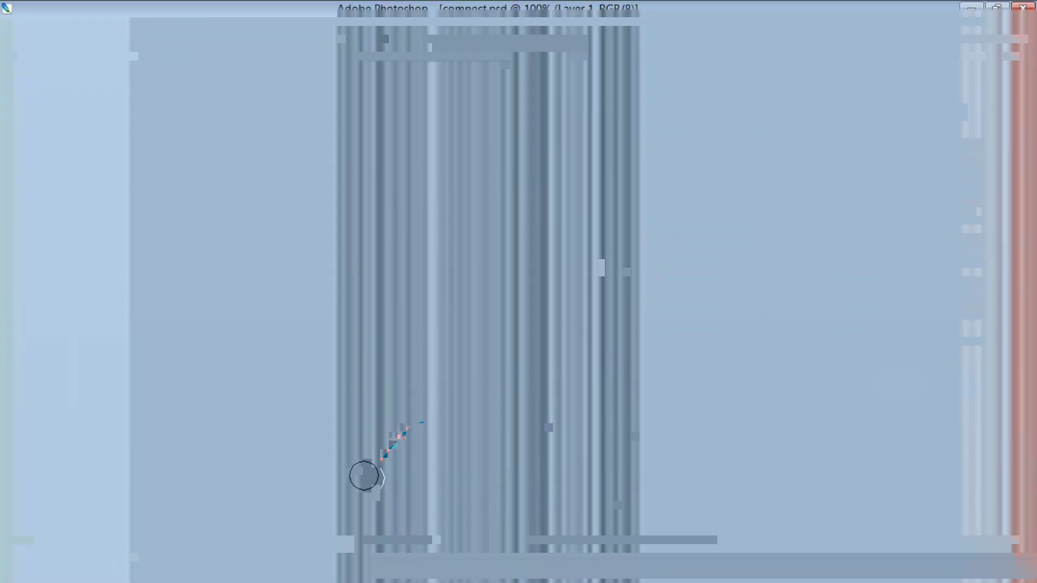
{"action": "mouse_move", "coordinate": [435, 410]}
{"action": "left_mouse_down"}
{"action": "mouse_move", "coordinate": [371, 463]}
{"action": "mouse_move", "coordinate": [445, 417]}
{"action": "mouse_move", "coordinate": [485, 345]}
{"action": "left_mouse_up"}
{"action": "left_click", "coordinate": [58, 176]}
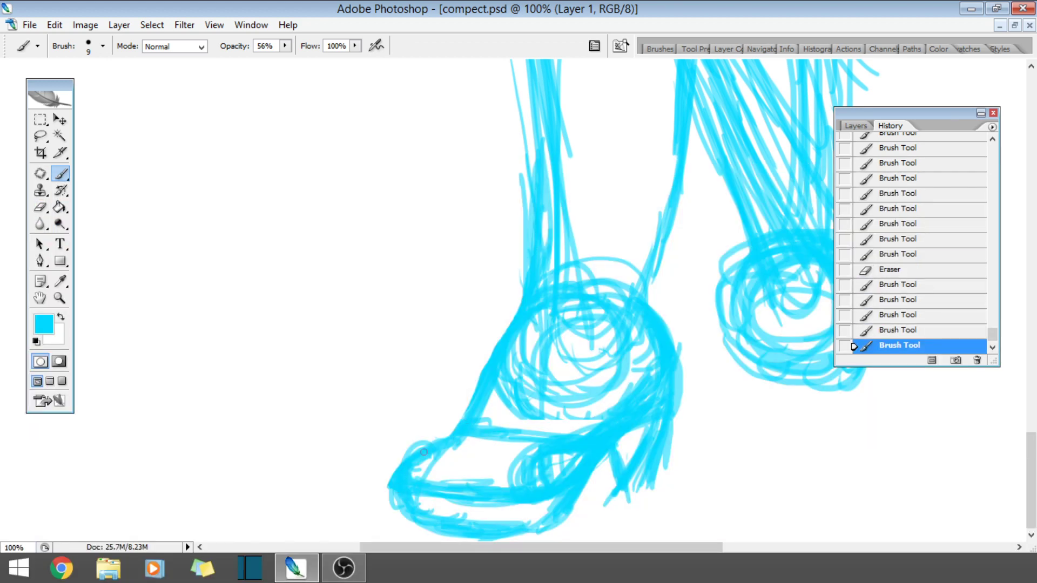
- Reinforce the shoe's left outline and toe end, and extend the heel downward
{"action": "left_click_drag", "start_coordinate": [478, 393], "coordinate": [417, 449]}
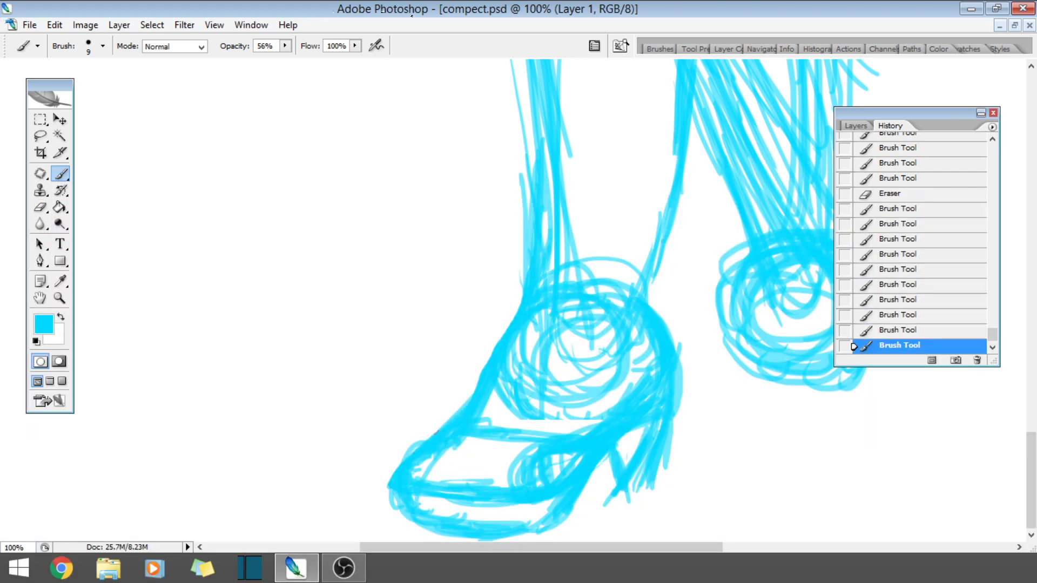
{"action": "left_click_drag", "start_coordinate": [520, 291], "coordinate": [462, 411]}
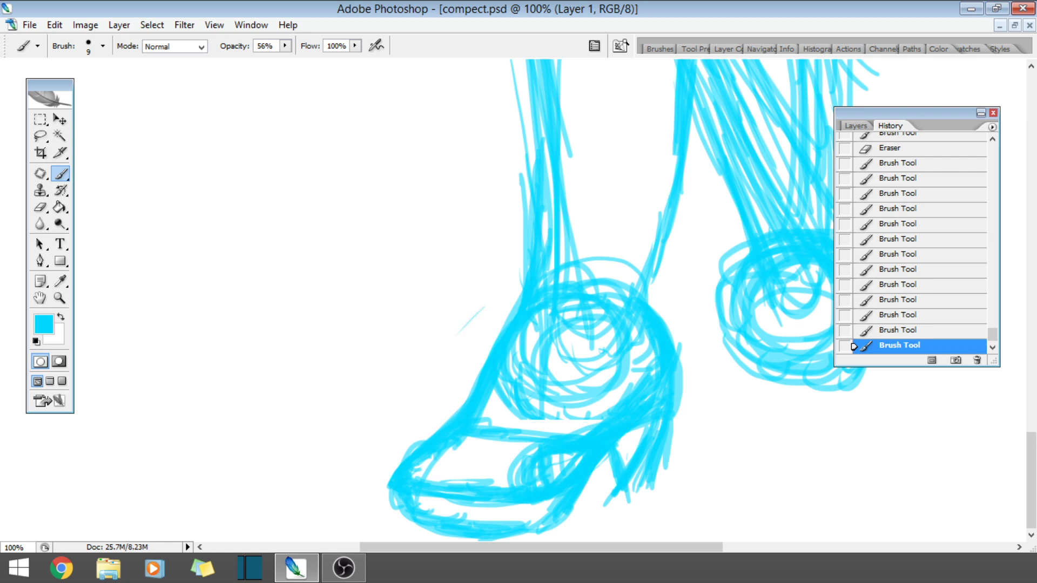
{"action": "left_click_drag", "start_coordinate": [482, 322], "coordinate": [476, 354]}
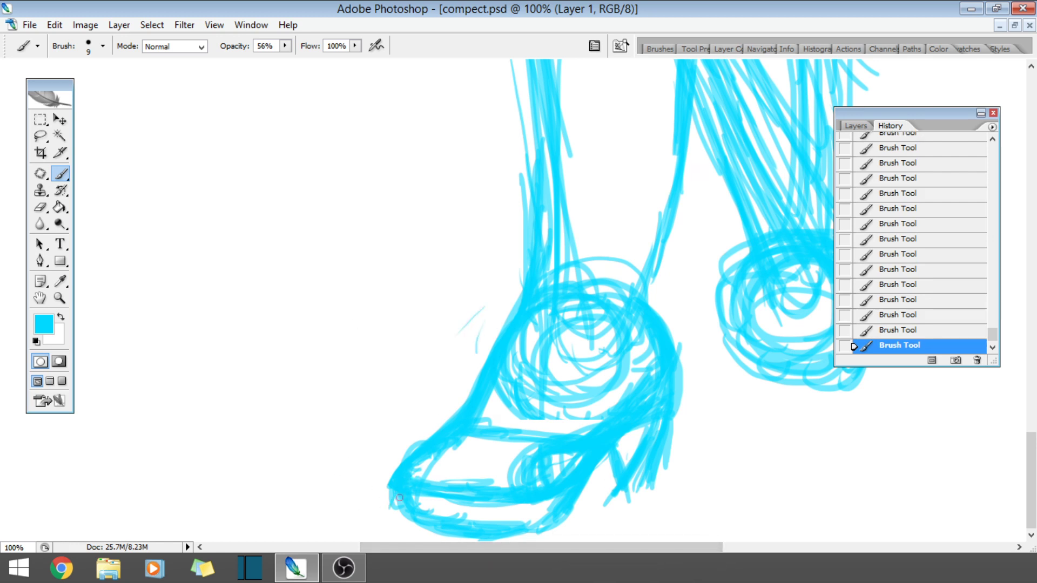
{"action": "left_click_drag", "start_coordinate": [396, 510], "coordinate": [395, 502]}
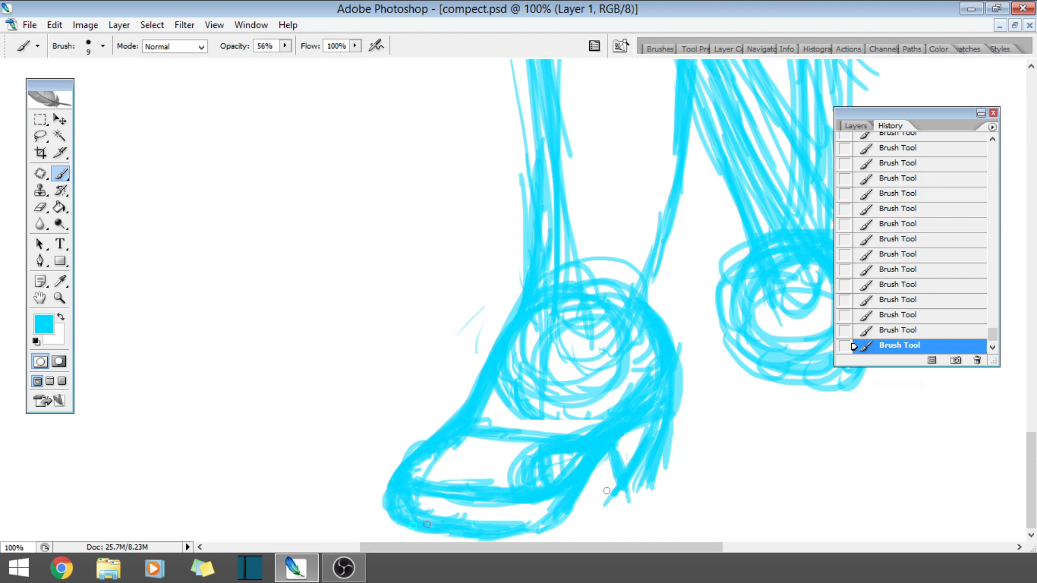
{"action": "left_click_drag", "start_coordinate": [641, 455], "coordinate": [621, 521]}
{"action": "mouse_move", "coordinate": [646, 430]}
{"action": "left_mouse_down"}
{"action": "mouse_move", "coordinate": [621, 520]}
{"action": "mouse_move", "coordinate": [631, 515]}
{"action": "left_mouse_up"}
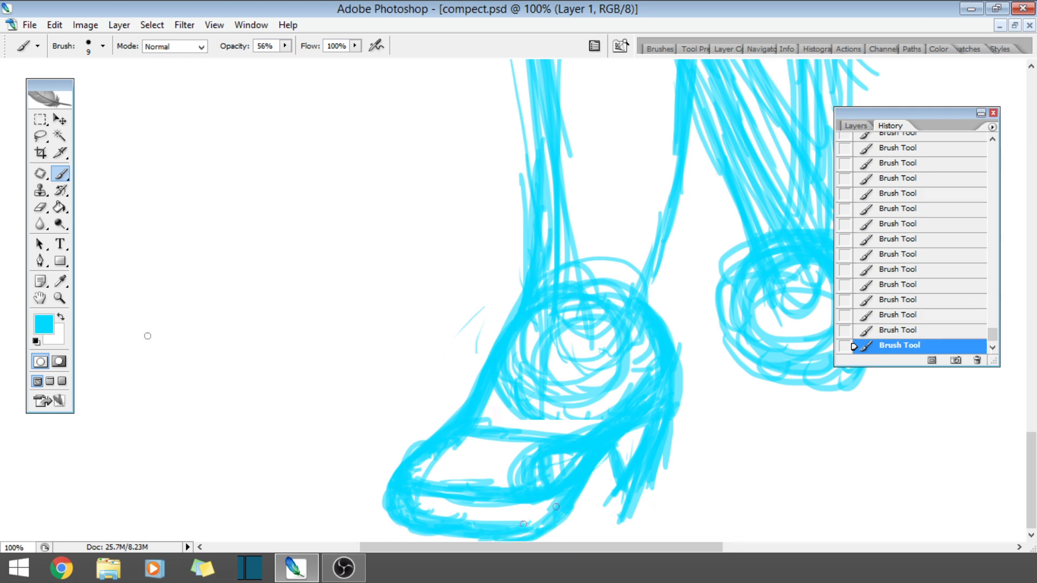
- Zoom out to 16.7% to view the whole cat-eared figure
{"action": "left_click", "coordinate": [60, 298]}
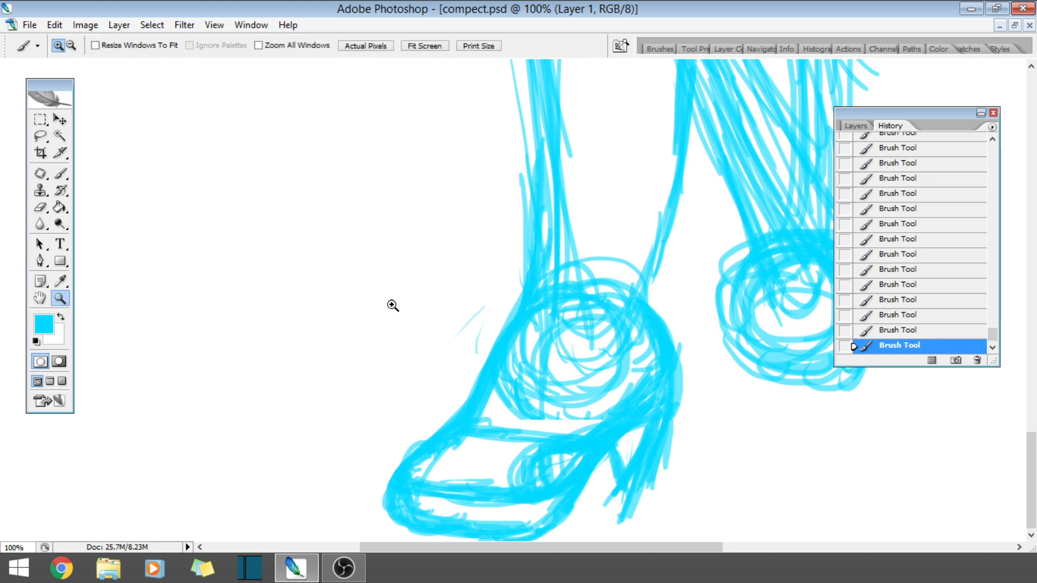
{"action": "left_click", "coordinate": [71, 45]}
{"action": "left_click", "coordinate": [489, 221]}
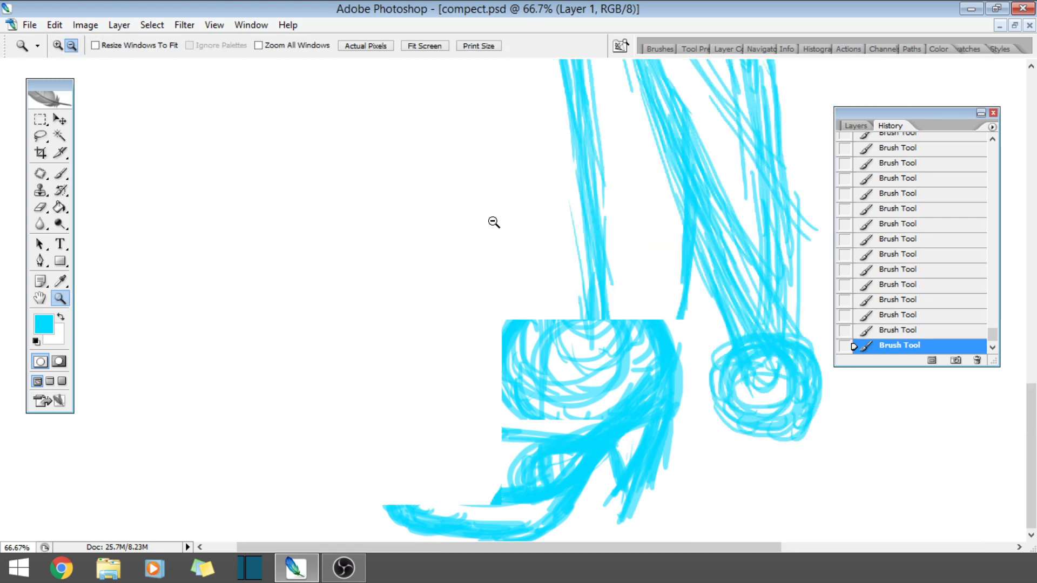
{"action": "left_click", "coordinate": [559, 231]}
{"action": "left_click", "coordinate": [575, 243]}
{"action": "left_click", "coordinate": [573, 241]}
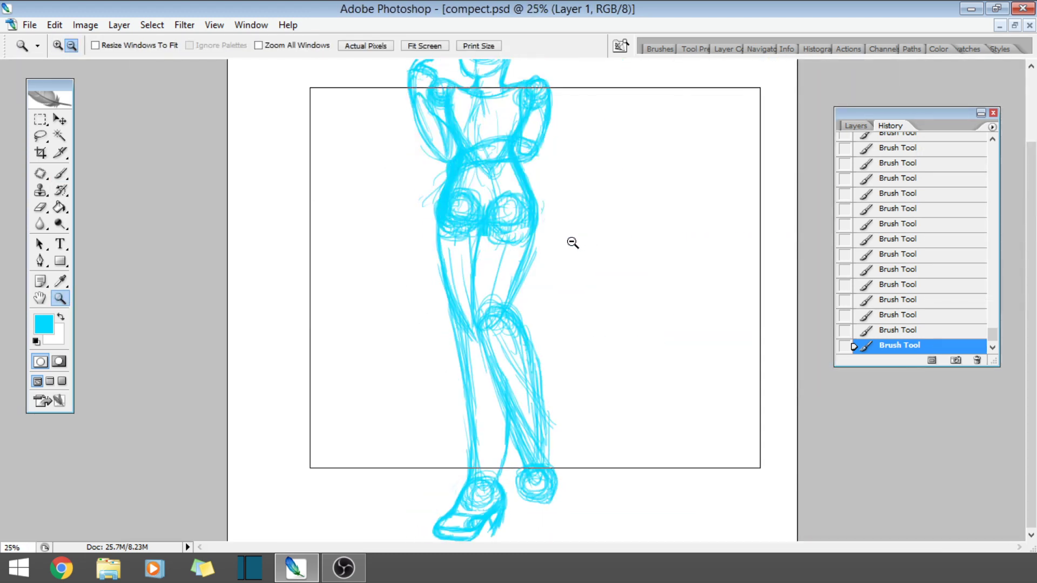
{"action": "left_click", "coordinate": [572, 243]}
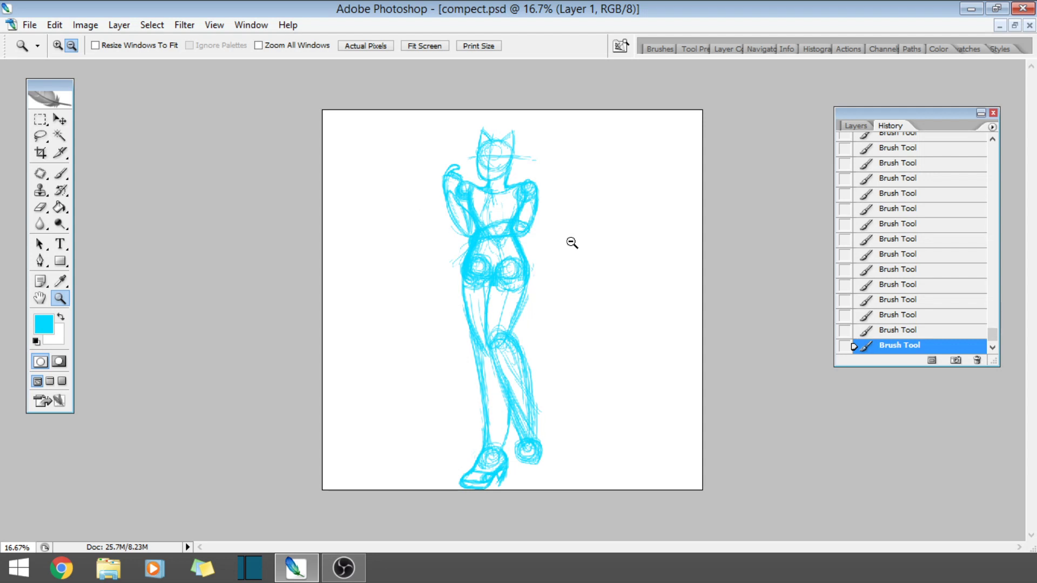
- Zoom back in to 50% on the legs and shoes
{"action": "left_click", "coordinate": [58, 46]}
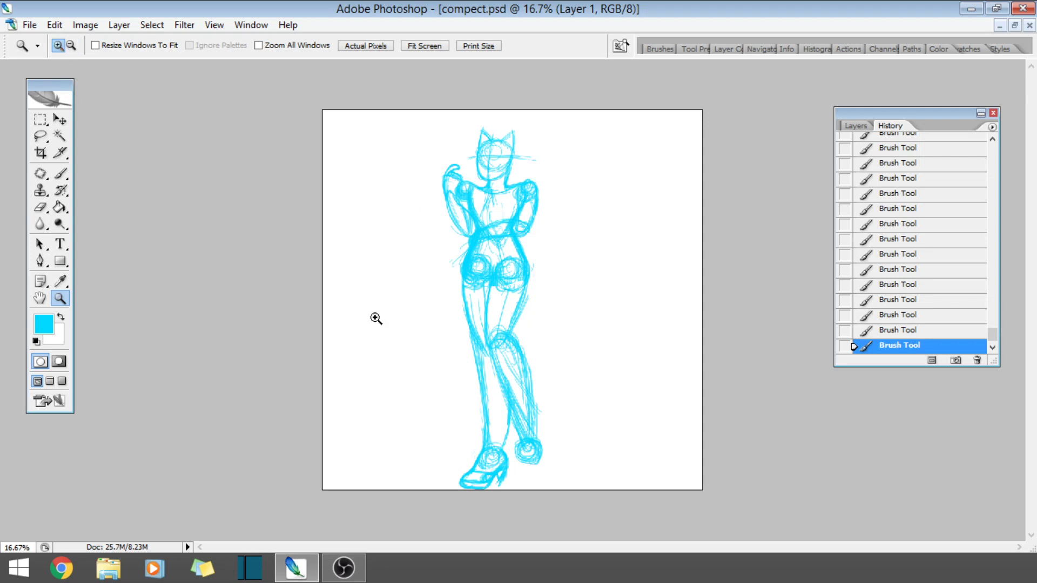
{"action": "left_click", "coordinate": [496, 467]}
{"action": "left_click", "coordinate": [498, 427]}
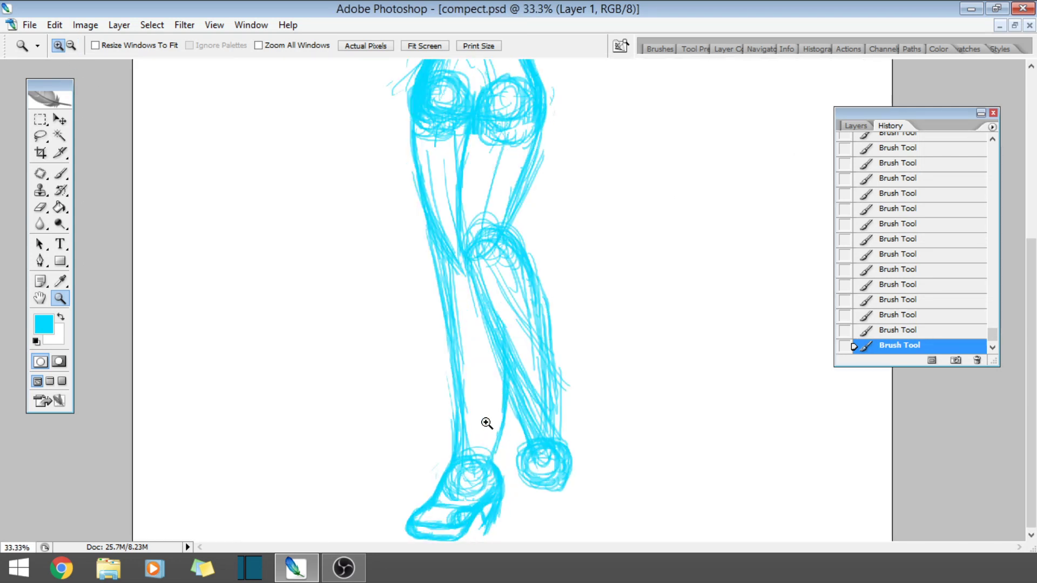
{"action": "left_click", "coordinate": [487, 424]}
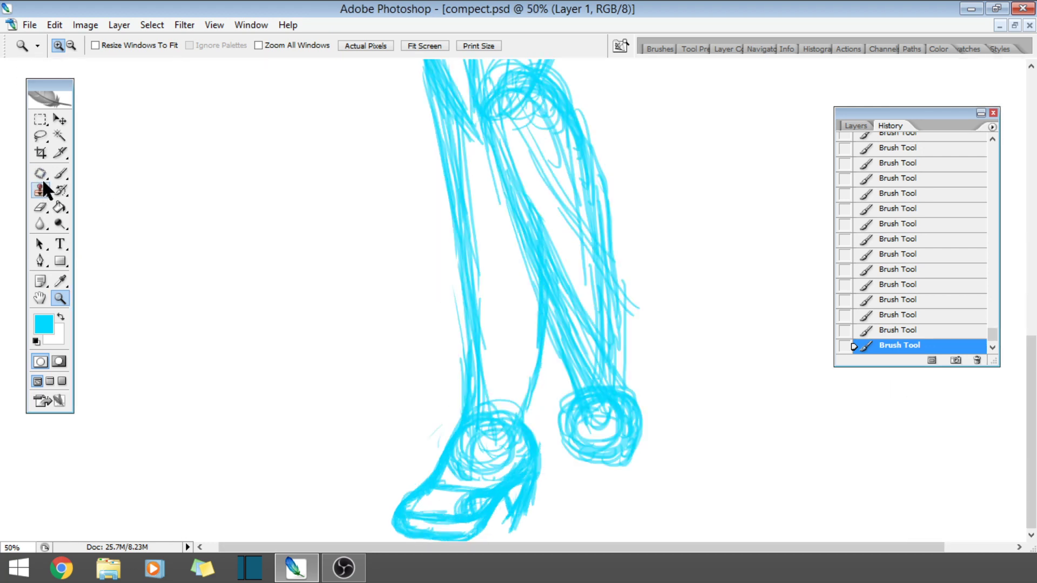
{"action": "left_click", "coordinate": [40, 135]}
- Lasso the left shoe and free-transform it to about 85% by 90%, positioned under the ankle
{"action": "mouse_move", "coordinate": [570, 507]}
{"action": "left_mouse_down"}
{"action": "mouse_move", "coordinate": [448, 527]}
{"action": "mouse_move", "coordinate": [340, 502]}
{"action": "mouse_move", "coordinate": [440, 423]}
{"action": "left_mouse_up"}
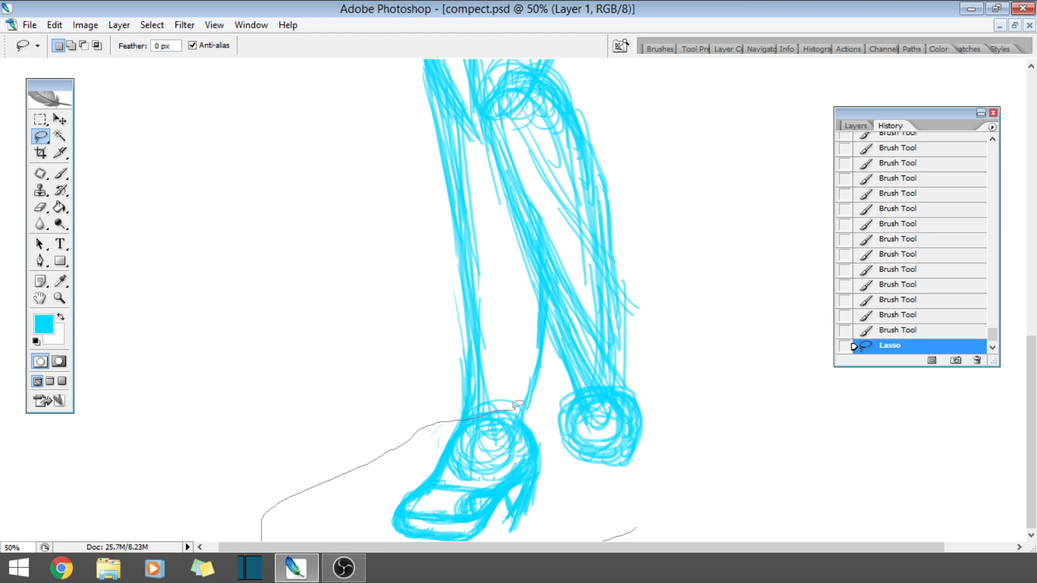
{"action": "left_click_drag", "start_coordinate": [560, 544], "coordinate": [564, 540]}
{"action": "left_click", "coordinate": [55, 25]}
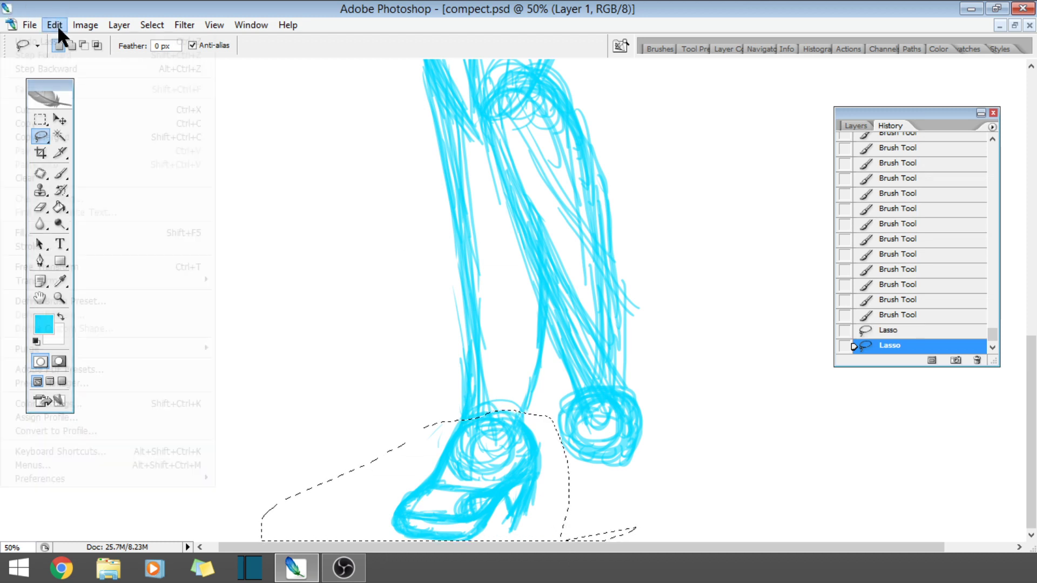
{"action": "left_click", "coordinate": [70, 268]}
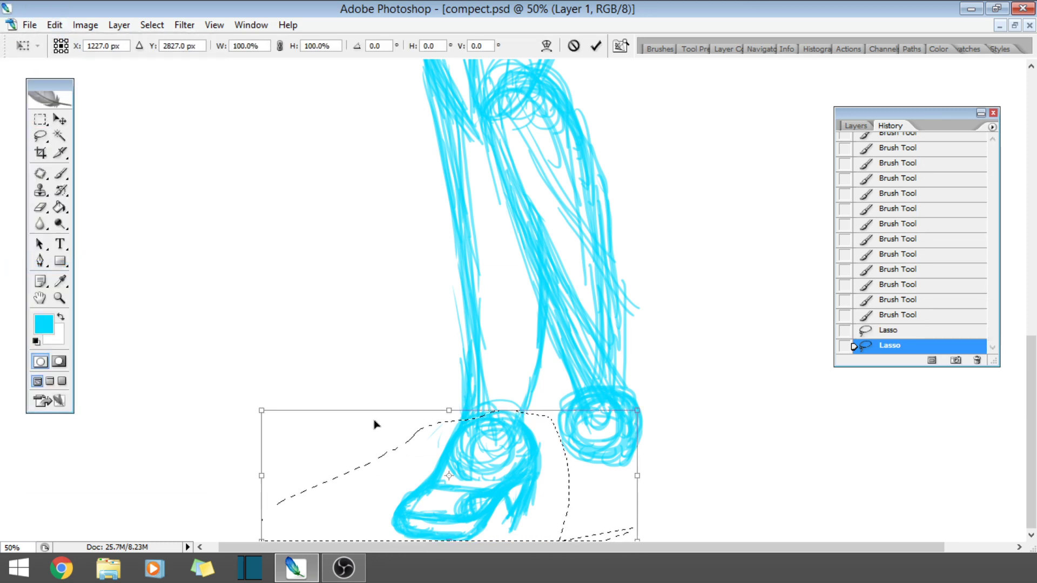
{"action": "left_click_drag", "start_coordinate": [262, 411], "coordinate": [289, 429]}
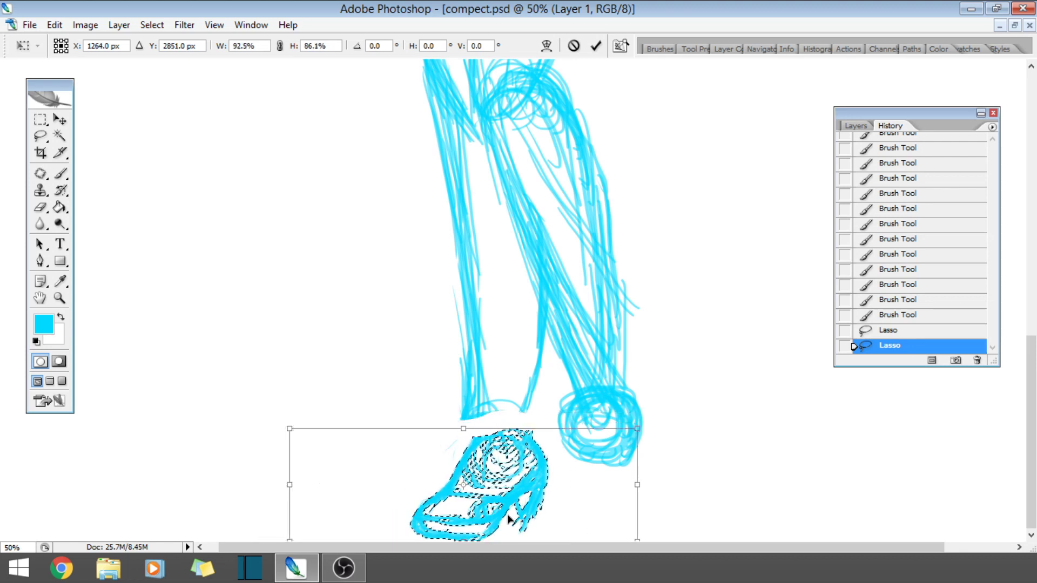
{"action": "left_click_drag", "start_coordinate": [516, 474], "coordinate": [507, 455]}
{"action": "left_click_drag", "start_coordinate": [628, 465], "coordinate": [599, 468]}
{"action": "left_click_drag", "start_coordinate": [480, 461], "coordinate": [503, 452]}
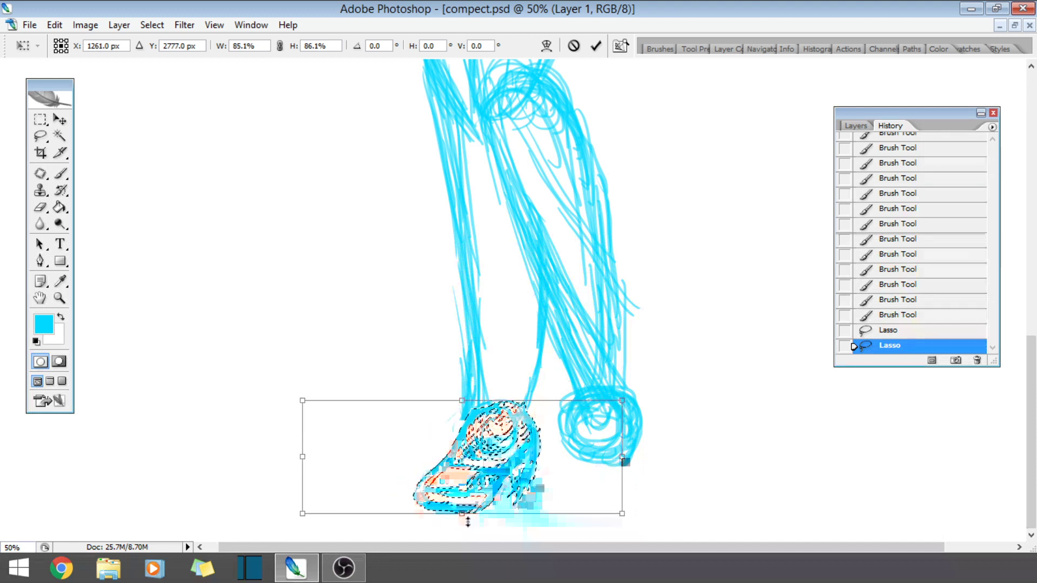
{"action": "left_click_drag", "start_coordinate": [468, 517], "coordinate": [468, 523]}
{"action": "left_click_drag", "start_coordinate": [508, 465], "coordinate": [501, 472]}
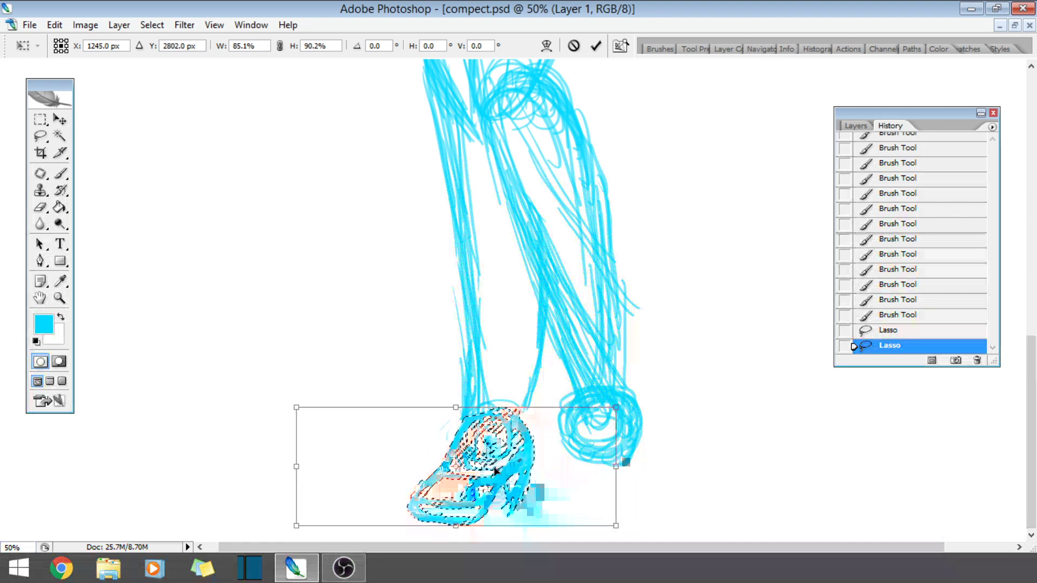
{"action": "left_click", "coordinate": [59, 120]}
{"action": "left_click", "coordinate": [506, 222]}
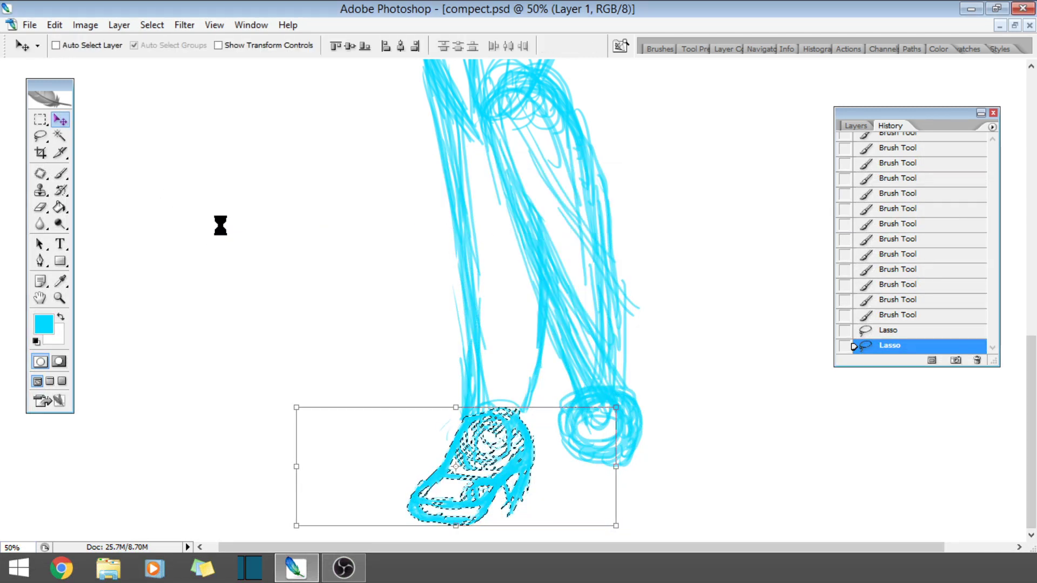
- Deselect the shoe and nudge the leg sketch back into place
{"action": "left_click", "coordinate": [169, 25]}
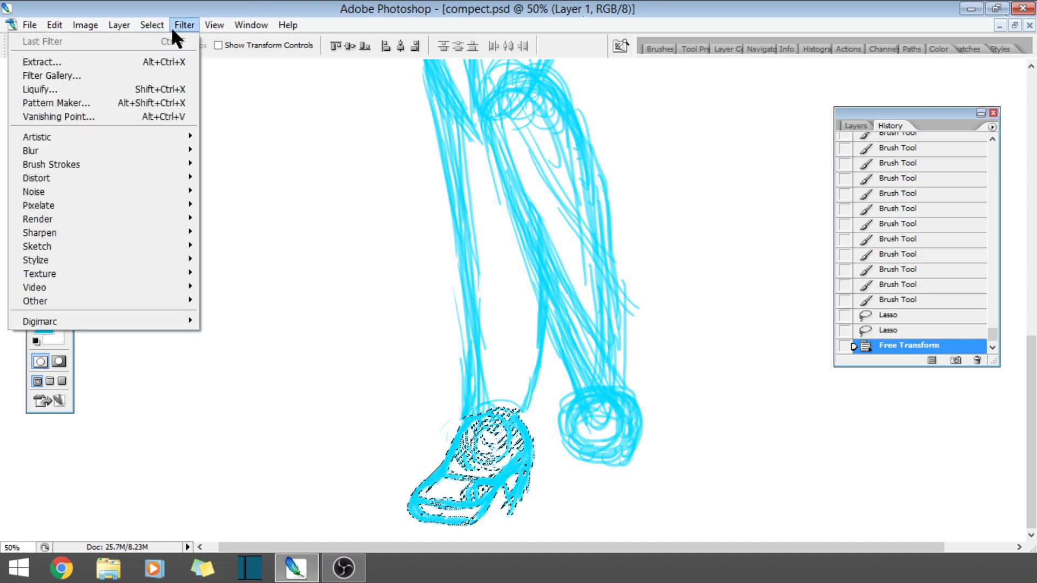
{"action": "left_click", "coordinate": [143, 54]}
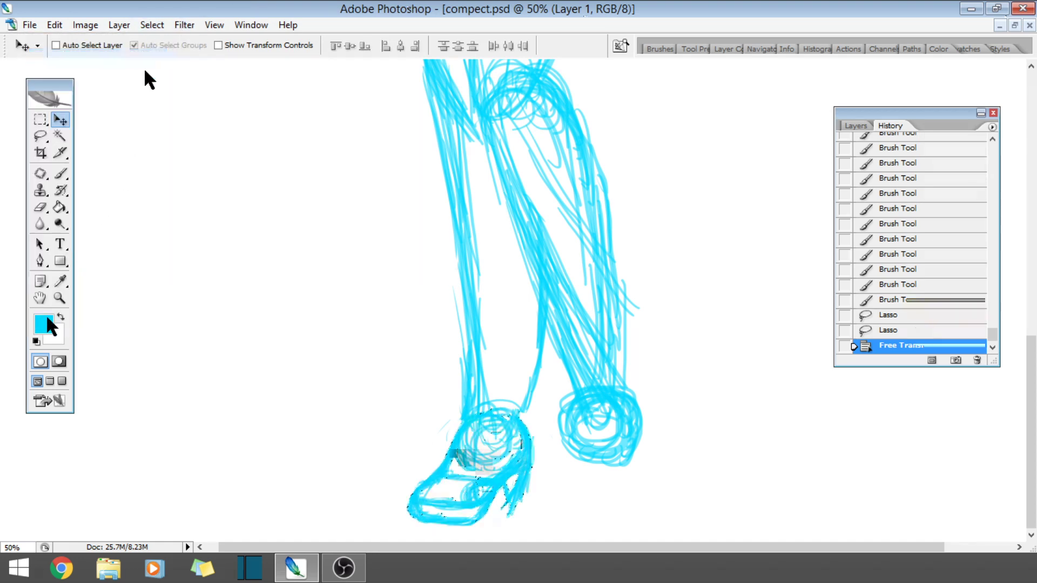
{"action": "left_click_drag", "start_coordinate": [500, 466], "coordinate": [502, 482]}
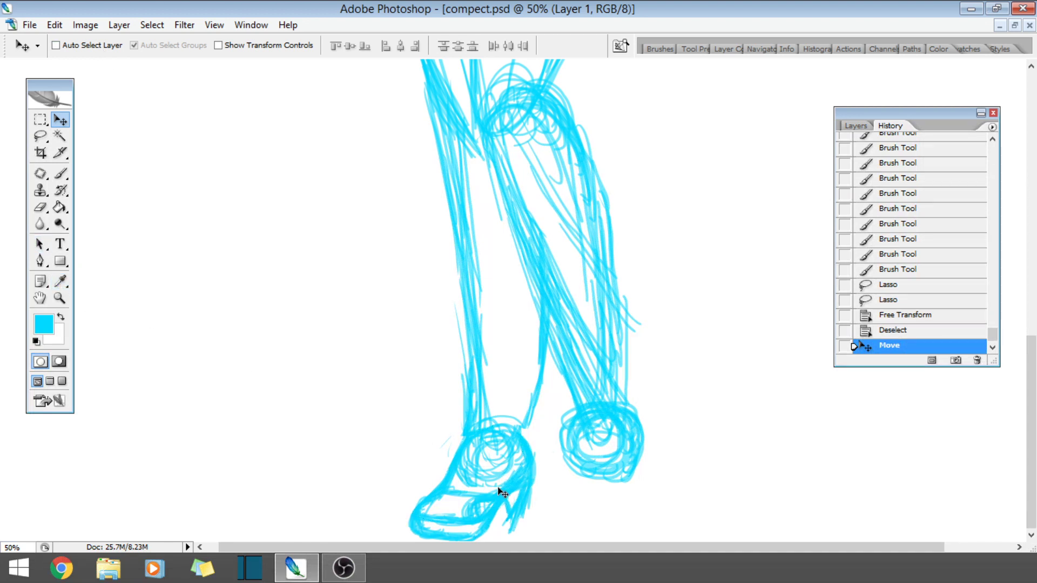
{"action": "mouse_move", "coordinate": [498, 487]}
{"action": "left_mouse_down"}
{"action": "mouse_move", "coordinate": [505, 449]}
{"action": "mouse_move", "coordinate": [496, 453]}
{"action": "left_mouse_up"}
{"action": "left_click", "coordinate": [60, 298]}
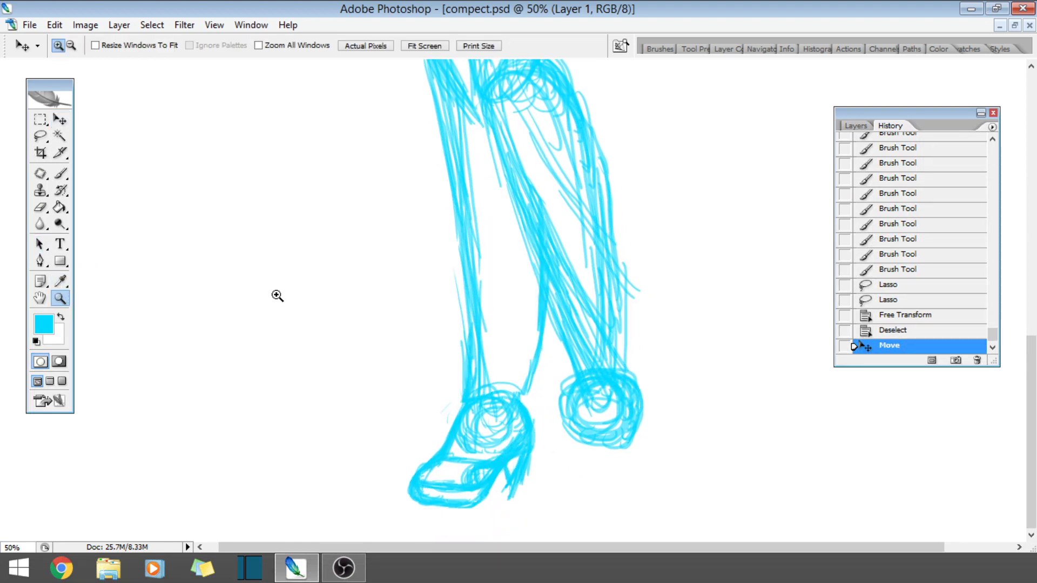
{"action": "left_click", "coordinate": [72, 45]}
{"action": "left_click", "coordinate": [400, 232]}
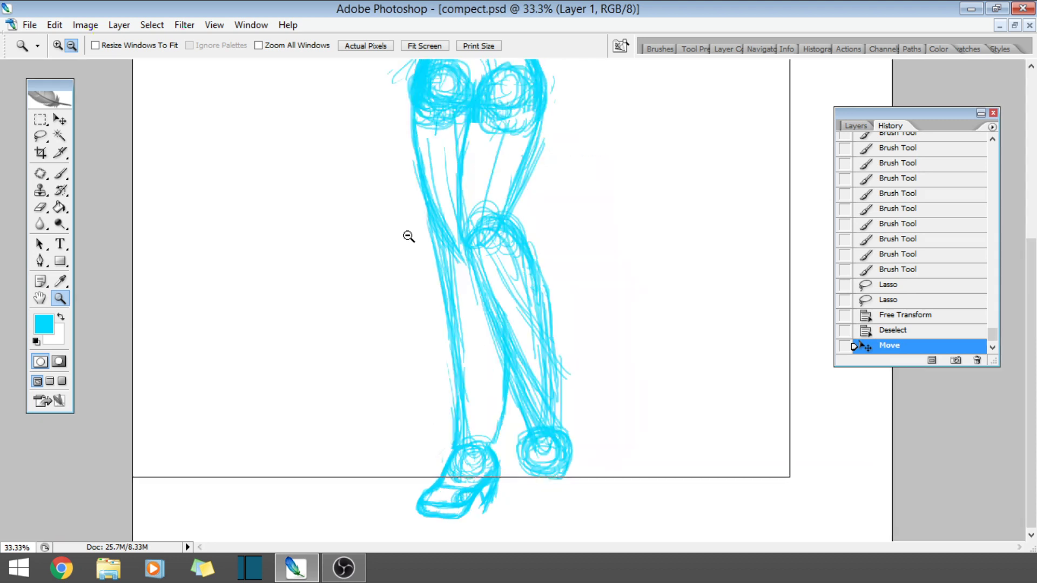
{"action": "left_click", "coordinate": [407, 236]}
{"action": "left_click", "coordinate": [408, 236]}
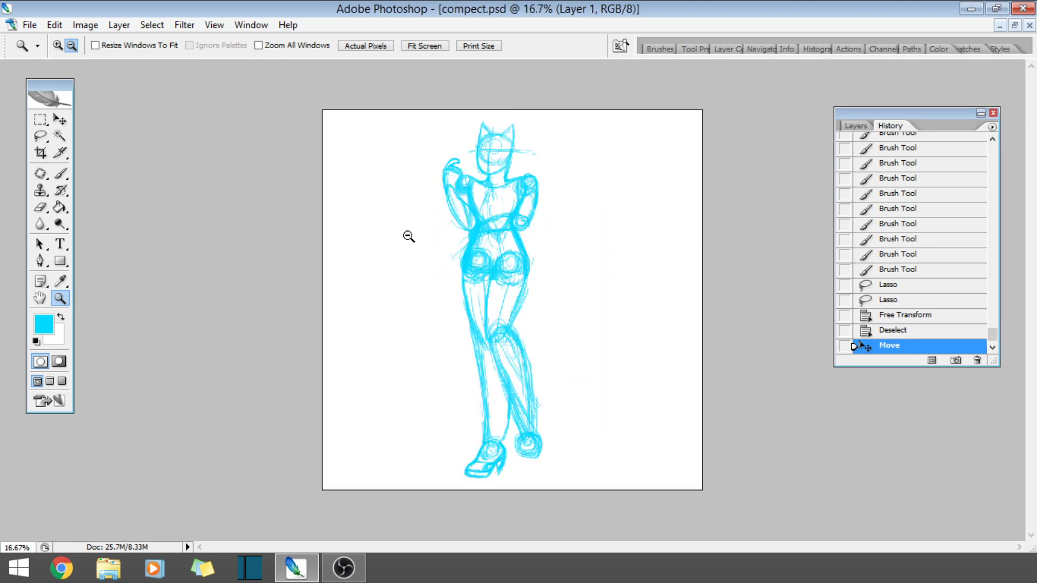
{"action": "left_click", "coordinate": [57, 46]}
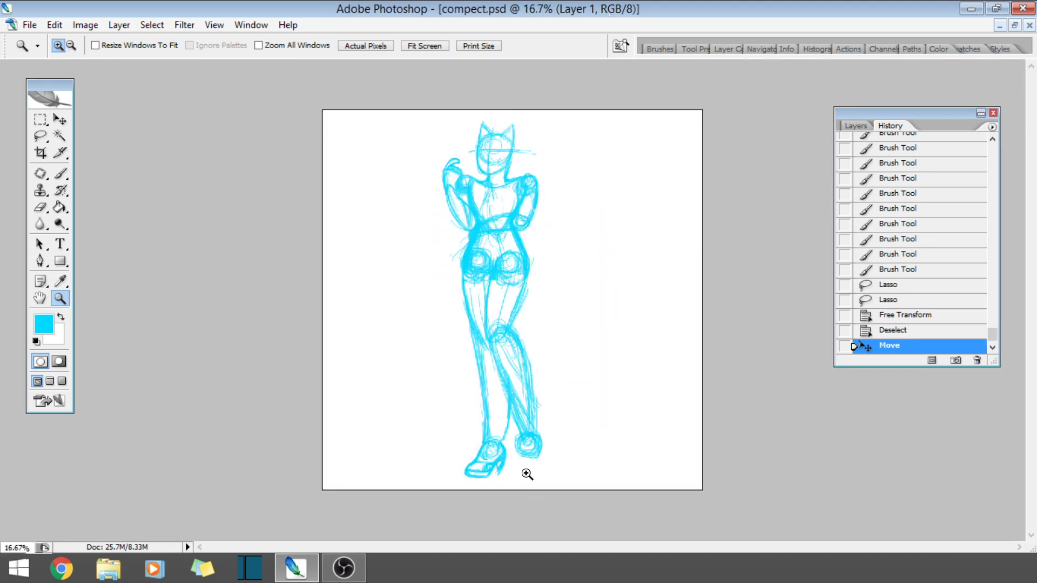
{"action": "left_click", "coordinate": [520, 446]}
{"action": "left_click", "coordinate": [521, 429]}
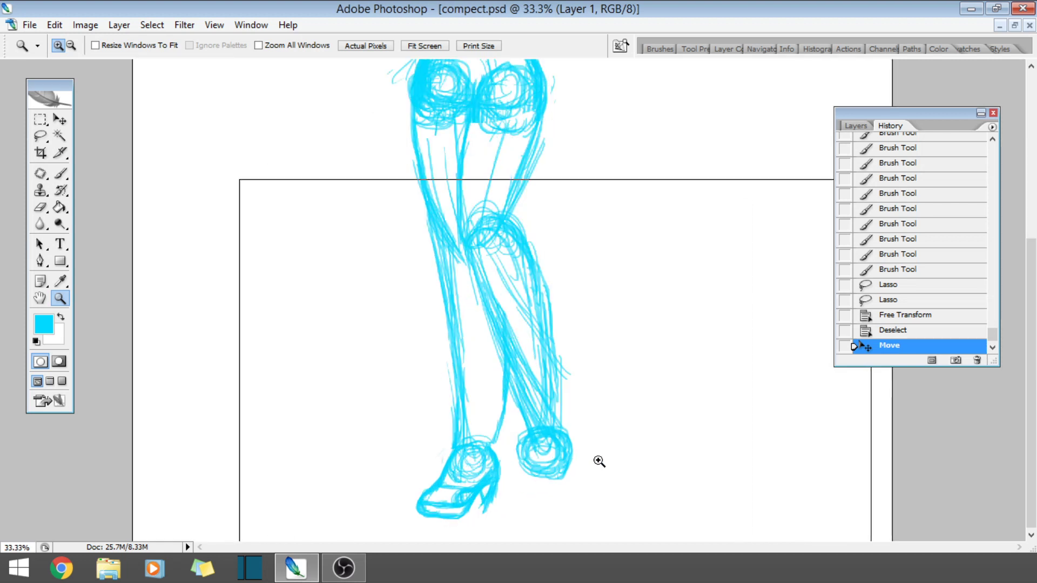
{"action": "left_click", "coordinate": [559, 410]}
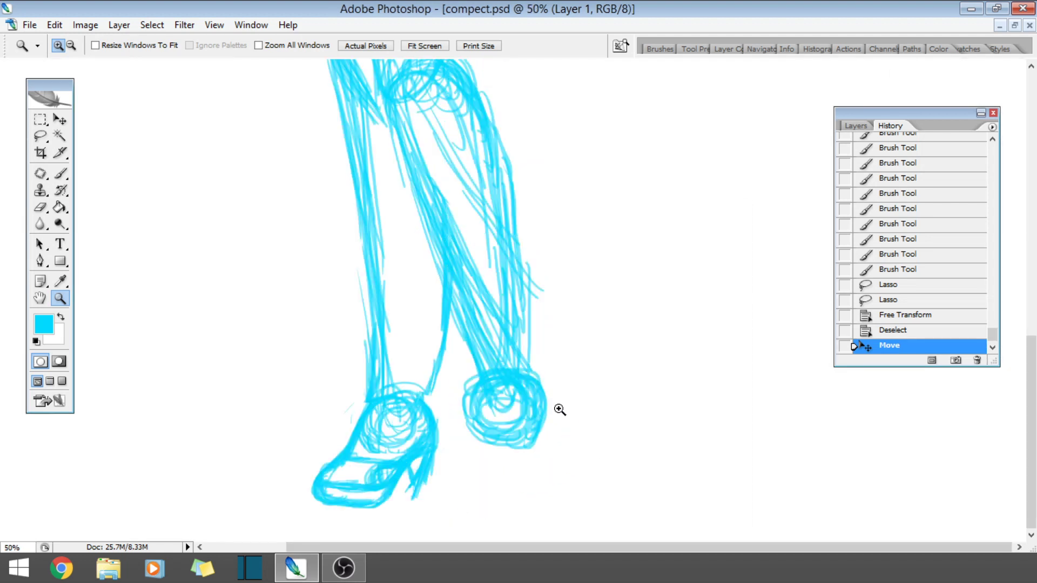
{"action": "left_click", "coordinate": [402, 268]}
{"action": "scroll", "coordinate": [594, 336], "scroll_direction": "down", "scroll_amount": 2}
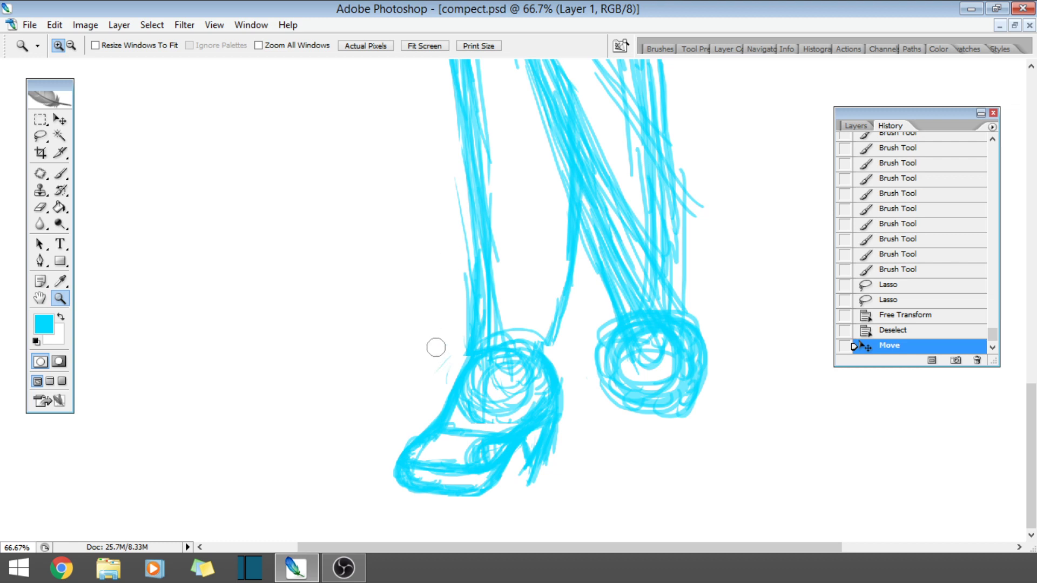
- Erase the old left lower-leg edge and a stray speck, then redraw that edge in cyan
{"action": "mouse_move", "coordinate": [453, 357]}
{"action": "left_mouse_down"}
{"action": "mouse_move", "coordinate": [462, 272]}
{"action": "mouse_move", "coordinate": [456, 346]}
{"action": "mouse_move", "coordinate": [470, 303]}
{"action": "mouse_move", "coordinate": [464, 191]}
{"action": "left_mouse_up"}
{"action": "left_click_drag", "start_coordinate": [437, 153], "coordinate": [452, 182]}
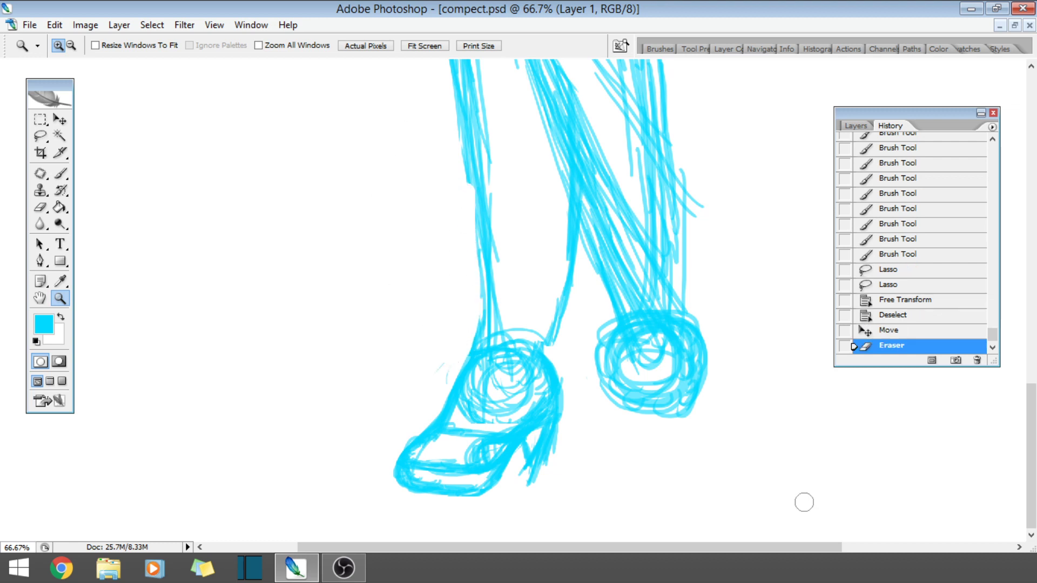
{"action": "left_click", "coordinate": [61, 173]}
{"action": "left_click_drag", "start_coordinate": [472, 348], "coordinate": [478, 211]}
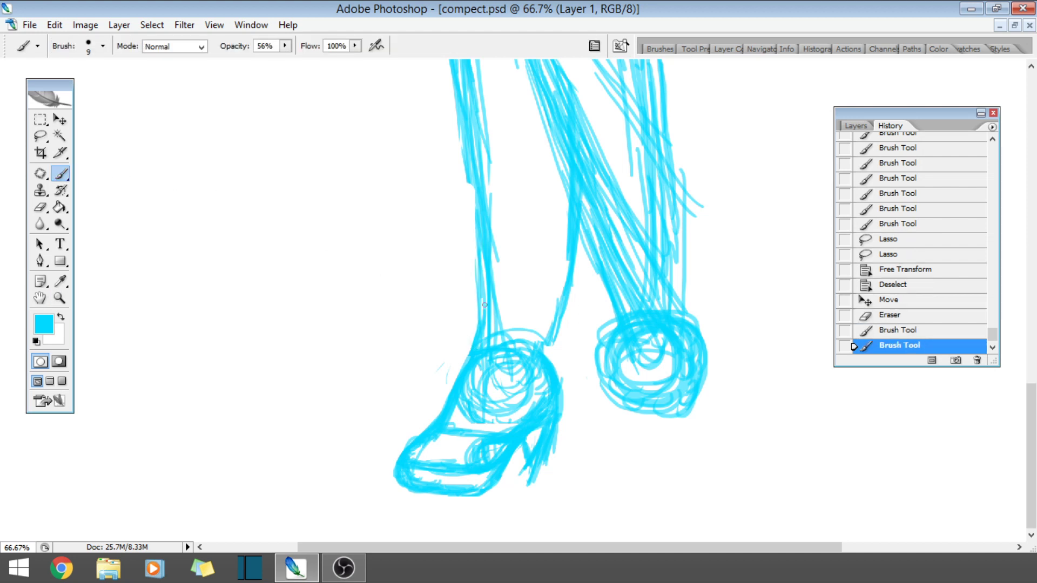
{"action": "left_click_drag", "start_coordinate": [486, 323], "coordinate": [470, 178]}
{"action": "left_click_drag", "start_coordinate": [481, 238], "coordinate": [471, 172]}
- Reinforce the left leg's right edge down to the heel tip, then erase the lower heel
{"action": "left_click_drag", "start_coordinate": [540, 393], "coordinate": [555, 294]}
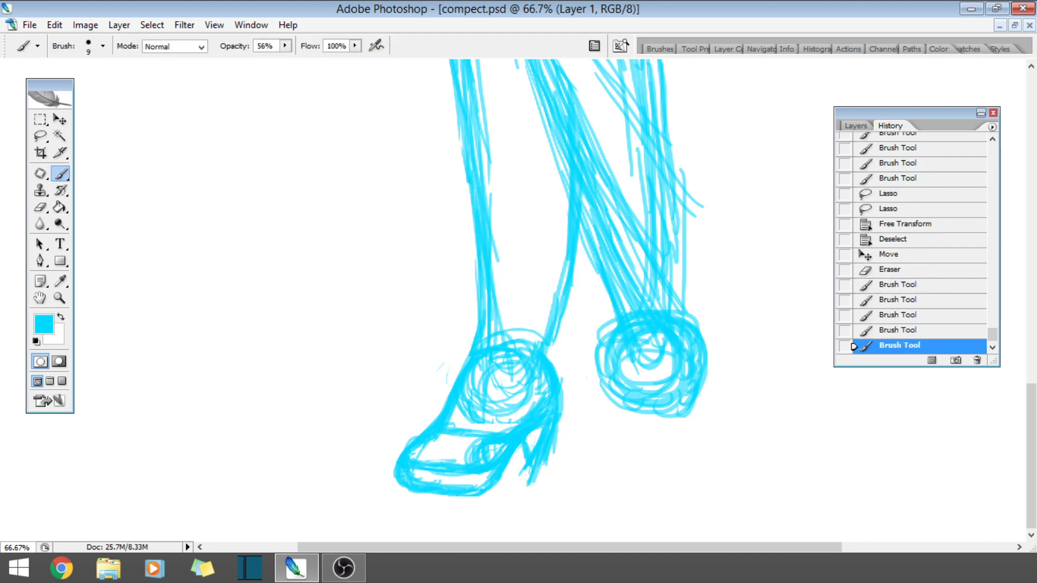
{"action": "mouse_move", "coordinate": [547, 357]}
{"action": "left_mouse_down"}
{"action": "mouse_move", "coordinate": [568, 231]}
{"action": "mouse_move", "coordinate": [552, 351]}
{"action": "mouse_move", "coordinate": [562, 326]}
{"action": "mouse_move", "coordinate": [558, 385]}
{"action": "left_mouse_up"}
{"action": "left_click_drag", "start_coordinate": [546, 357], "coordinate": [562, 411]}
{"action": "mouse_move", "coordinate": [552, 371]}
{"action": "left_mouse_down"}
{"action": "mouse_move", "coordinate": [558, 442]}
{"action": "mouse_move", "coordinate": [561, 421]}
{"action": "left_mouse_up"}
{"action": "mouse_move", "coordinate": [557, 381]}
{"action": "left_mouse_down"}
{"action": "mouse_move", "coordinate": [559, 437]}
{"action": "mouse_move", "coordinate": [537, 488]}
{"action": "left_mouse_up"}
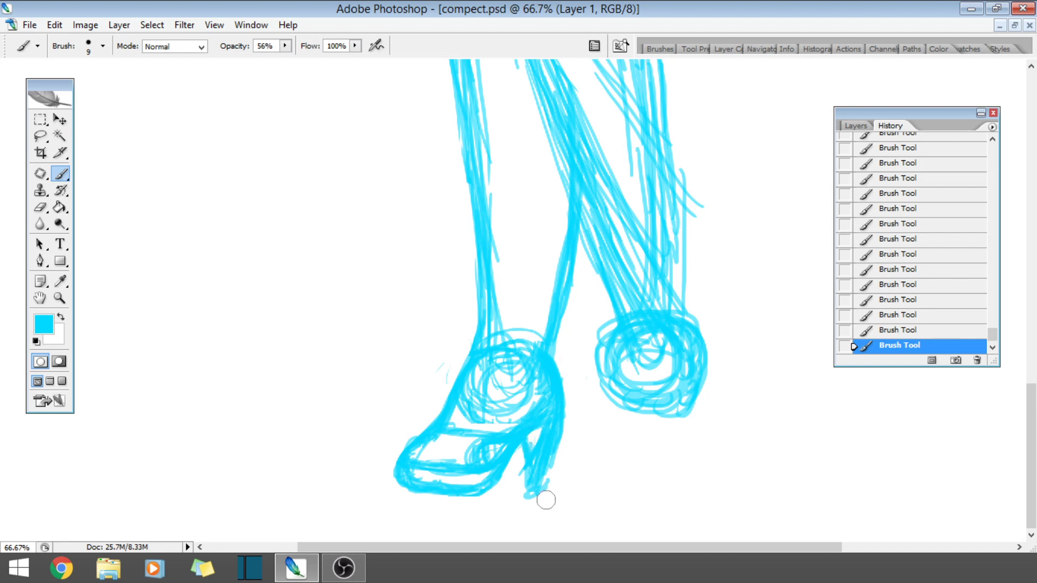
{"action": "mouse_move", "coordinate": [546, 500]}
{"action": "left_mouse_down"}
{"action": "mouse_move", "coordinate": [572, 435]}
{"action": "mouse_move", "coordinate": [527, 460]}
{"action": "mouse_move", "coordinate": [533, 444]}
{"action": "mouse_move", "coordinate": [547, 444]}
{"action": "left_mouse_up"}
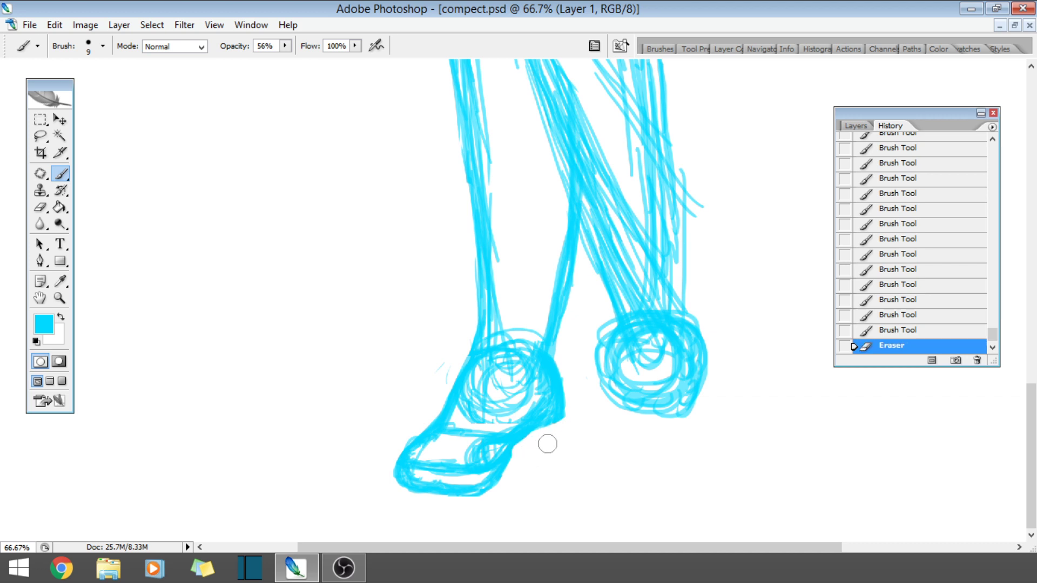
- Erase leftover heel marks and thicken the left foot's lower-right and toe outlines
{"action": "left_click", "coordinate": [579, 394]}
{"action": "left_click", "coordinate": [60, 224]}
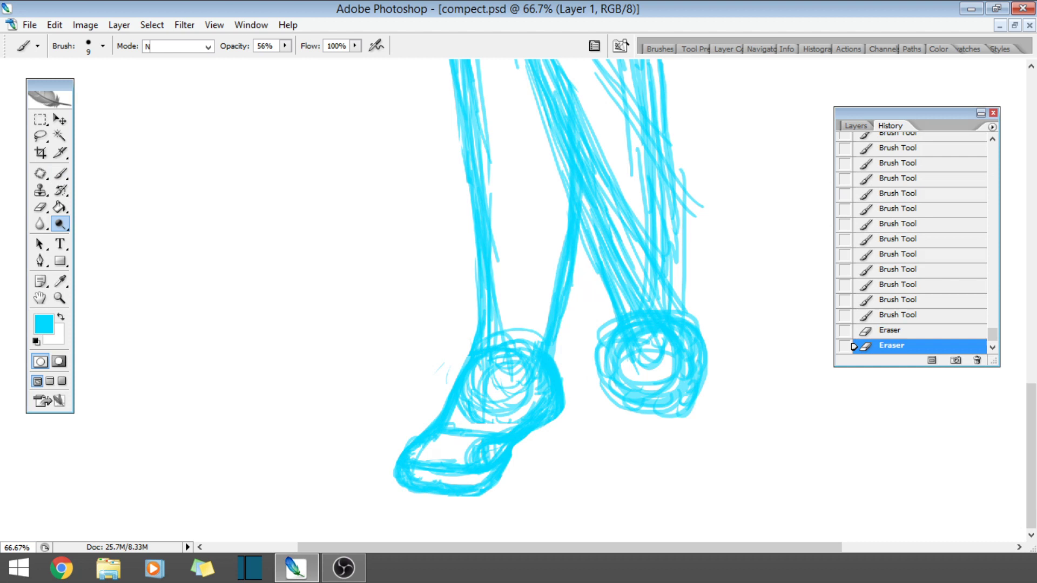
{"action": "left_click", "coordinate": [139, 117]}
{"action": "right_click", "coordinate": [80, 160]}
{"action": "key", "text": "Escape"}
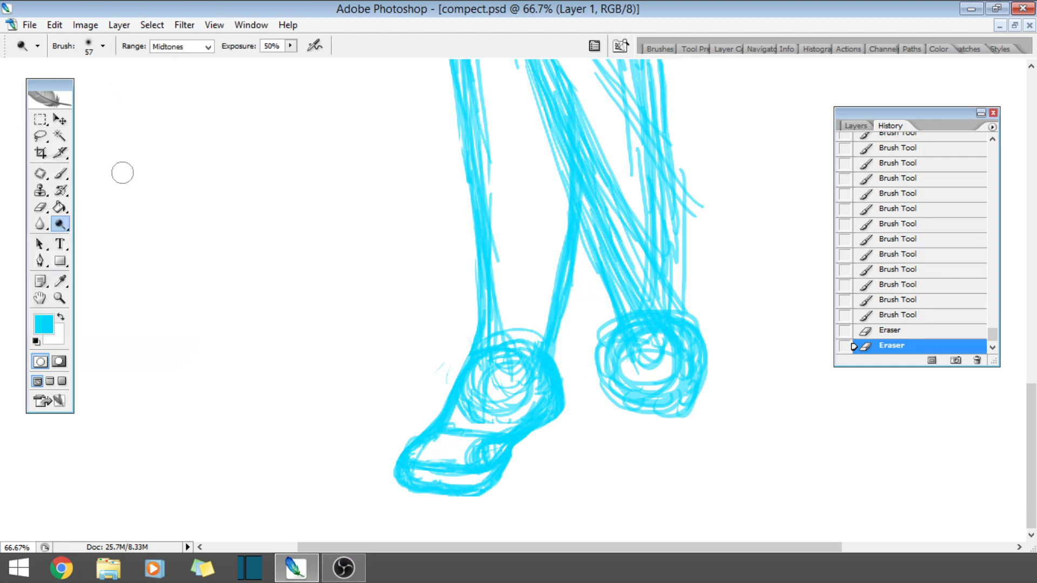
{"action": "left_click", "coordinate": [60, 173]}
{"action": "left_click", "coordinate": [517, 446]}
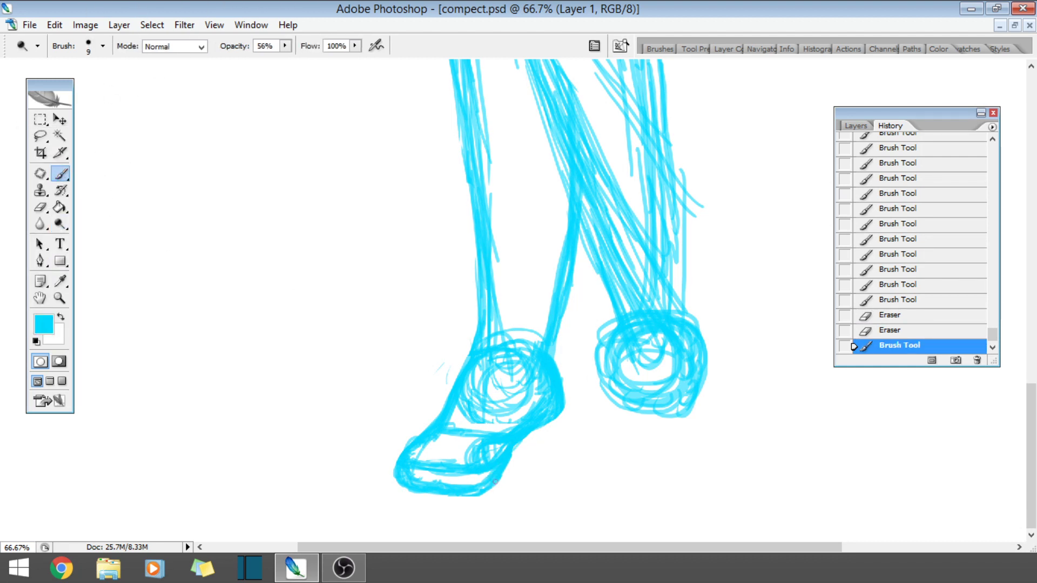
{"action": "left_click", "coordinate": [536, 433]}
{"action": "left_click", "coordinate": [518, 456]}
{"action": "mouse_move", "coordinate": [544, 426]}
{"action": "left_mouse_down"}
{"action": "mouse_move", "coordinate": [494, 486]}
{"action": "mouse_move", "coordinate": [505, 471]}
{"action": "left_mouse_up"}
{"action": "mouse_move", "coordinate": [391, 469]}
{"action": "left_mouse_down"}
{"action": "mouse_move", "coordinate": [454, 415]}
{"action": "mouse_move", "coordinate": [401, 480]}
{"action": "left_mouse_up"}
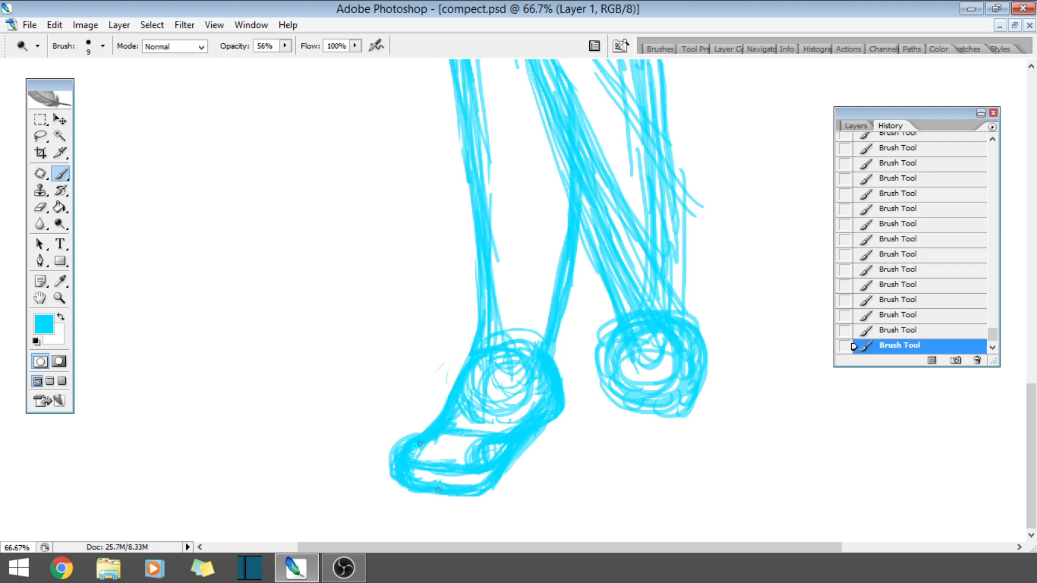
- Erase stray marks and trim the left foot's outer and toe edges cleaner
{"action": "left_click", "coordinate": [40, 207]}
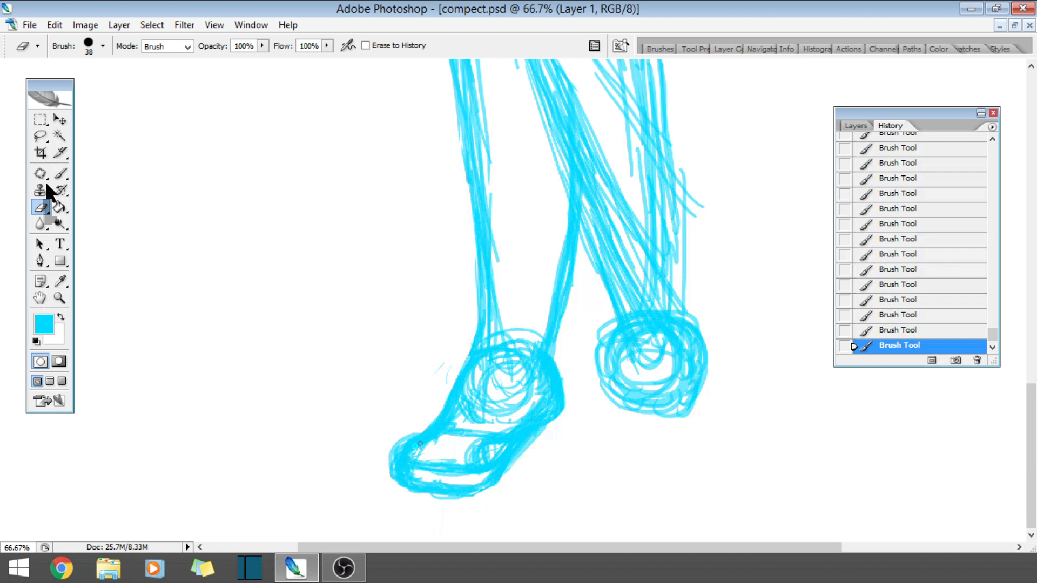
{"action": "mouse_move", "coordinate": [514, 468]}
{"action": "left_mouse_down"}
{"action": "mouse_move", "coordinate": [533, 446]}
{"action": "mouse_move", "coordinate": [583, 432]}
{"action": "left_mouse_up"}
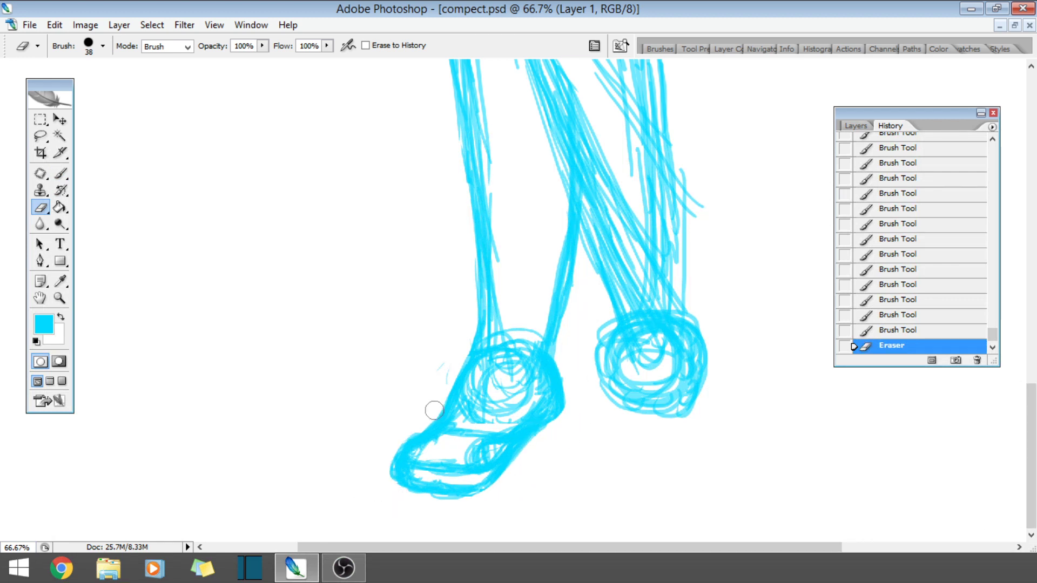
{"action": "left_click_drag", "start_coordinate": [407, 430], "coordinate": [445, 386]}
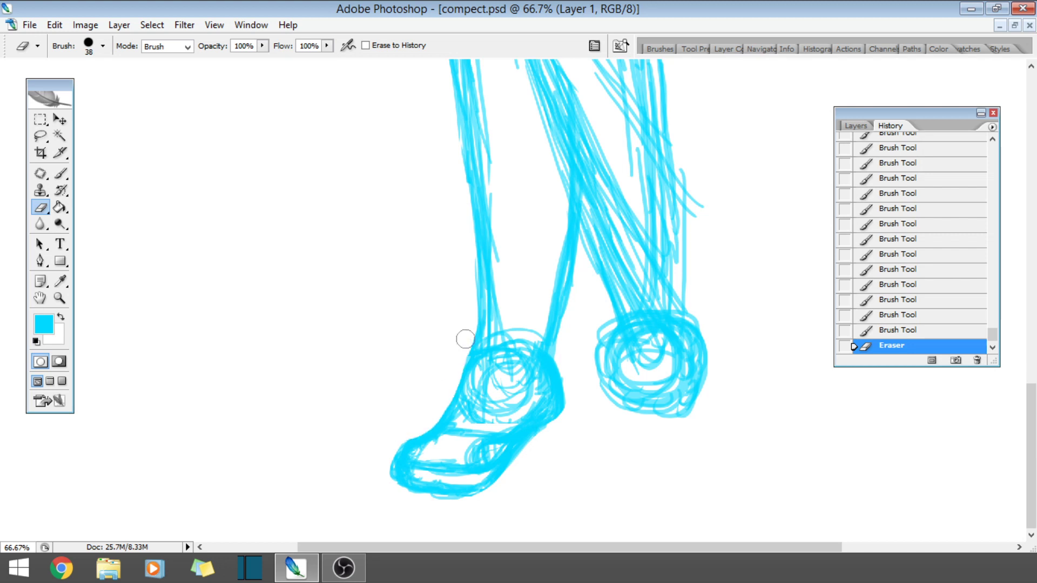
{"action": "left_click_drag", "start_coordinate": [392, 500], "coordinate": [398, 425]}
{"action": "mouse_move", "coordinate": [422, 420]}
{"action": "left_mouse_down"}
{"action": "mouse_move", "coordinate": [380, 472]}
{"action": "mouse_move", "coordinate": [412, 440]}
{"action": "left_mouse_up"}
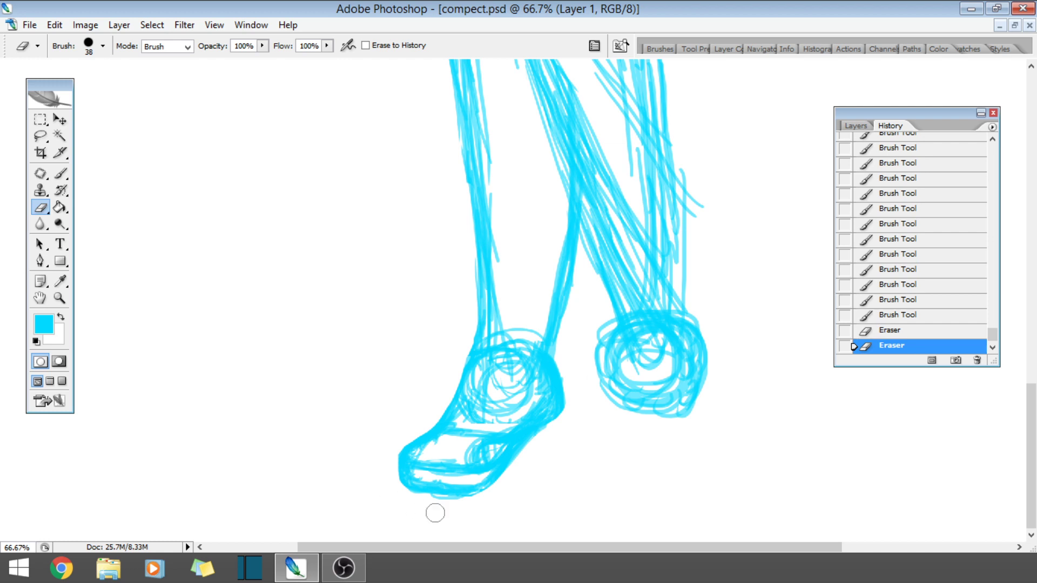
{"action": "left_click_drag", "start_coordinate": [429, 505], "coordinate": [380, 478]}
{"action": "left_click", "coordinate": [388, 455]}
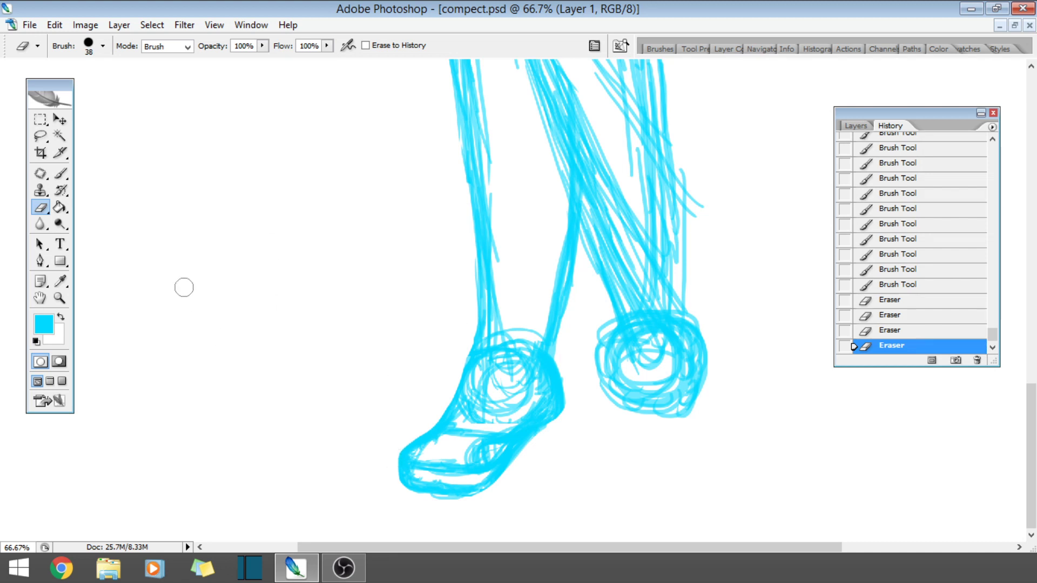
- Add faint short strokes beside the left ankle and along its right edge
{"action": "left_click", "coordinate": [61, 174]}
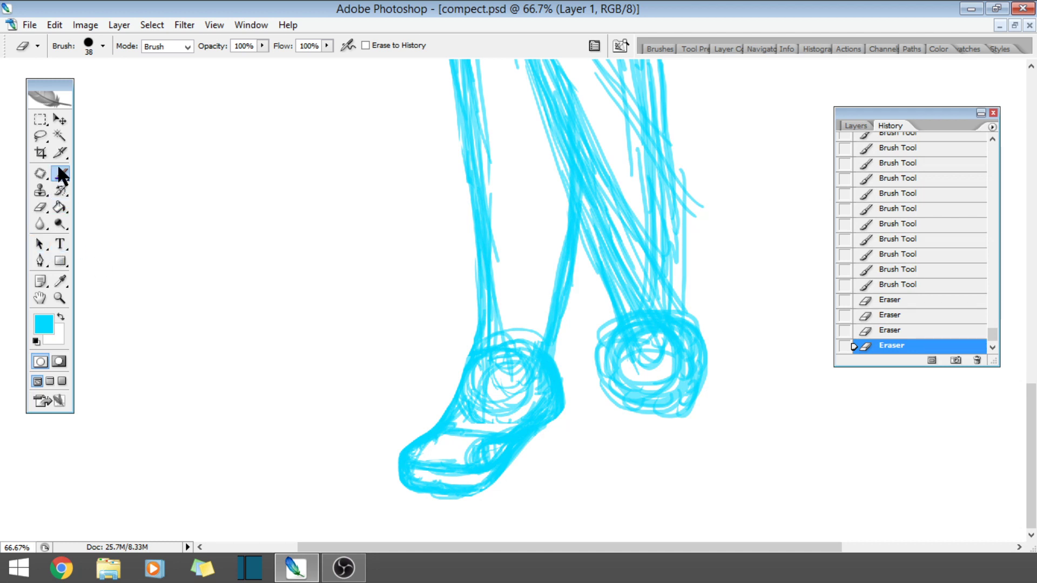
{"action": "mouse_move", "coordinate": [471, 351]}
{"action": "left_mouse_down"}
{"action": "mouse_move", "coordinate": [473, 312]}
{"action": "mouse_move", "coordinate": [473, 350]}
{"action": "mouse_move", "coordinate": [551, 390]}
{"action": "left_mouse_up"}
{"action": "left_click_drag", "start_coordinate": [531, 427], "coordinate": [545, 418]}
{"action": "left_click_drag", "start_coordinate": [535, 426], "coordinate": [554, 416]}
{"action": "left_click_drag", "start_coordinate": [543, 424], "coordinate": [559, 411]}
{"action": "mouse_move", "coordinate": [548, 421]}
{"action": "left_mouse_down"}
{"action": "mouse_move", "coordinate": [550, 353]}
{"action": "mouse_move", "coordinate": [561, 405]}
{"action": "mouse_move", "coordinate": [545, 358]}
{"action": "mouse_move", "coordinate": [557, 402]}
{"action": "left_mouse_up"}
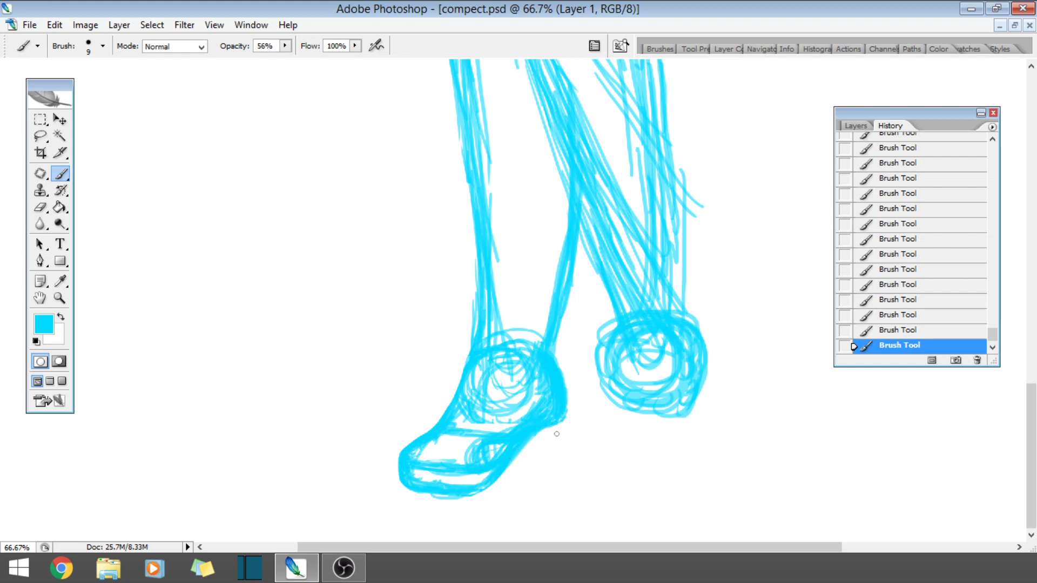
- Draw a stiletto heel under the left shoe, redrawing it after one undo
{"action": "mouse_move", "coordinate": [561, 424]}
{"action": "left_mouse_down"}
{"action": "mouse_move", "coordinate": [547, 484]}
{"action": "mouse_move", "coordinate": [556, 464]}
{"action": "left_mouse_up"}
{"action": "left_click", "coordinate": [899, 300]}
{"action": "mouse_move", "coordinate": [558, 424]}
{"action": "left_mouse_down"}
{"action": "mouse_move", "coordinate": [536, 462]}
{"action": "mouse_move", "coordinate": [558, 422]}
{"action": "mouse_move", "coordinate": [541, 483]}
{"action": "left_mouse_up"}
{"action": "left_click_drag", "start_coordinate": [568, 412], "coordinate": [542, 480]}
{"action": "left_click_drag", "start_coordinate": [556, 423], "coordinate": [532, 487]}
{"action": "mouse_move", "coordinate": [550, 441]}
{"action": "left_mouse_down"}
{"action": "mouse_move", "coordinate": [535, 489]}
{"action": "mouse_move", "coordinate": [547, 443]}
{"action": "mouse_move", "coordinate": [533, 479]}
{"action": "mouse_move", "coordinate": [518, 483]}
{"action": "mouse_move", "coordinate": [524, 443]}
{"action": "mouse_move", "coordinate": [513, 466]}
{"action": "left_mouse_up"}
{"action": "mouse_move", "coordinate": [533, 472]}
{"action": "left_mouse_down"}
{"action": "mouse_move", "coordinate": [545, 448]}
{"action": "mouse_move", "coordinate": [533, 483]}
{"action": "mouse_move", "coordinate": [543, 443]}
{"action": "mouse_move", "coordinate": [514, 486]}
{"action": "mouse_move", "coordinate": [528, 481]}
{"action": "mouse_move", "coordinate": [510, 465]}
{"action": "left_mouse_up"}
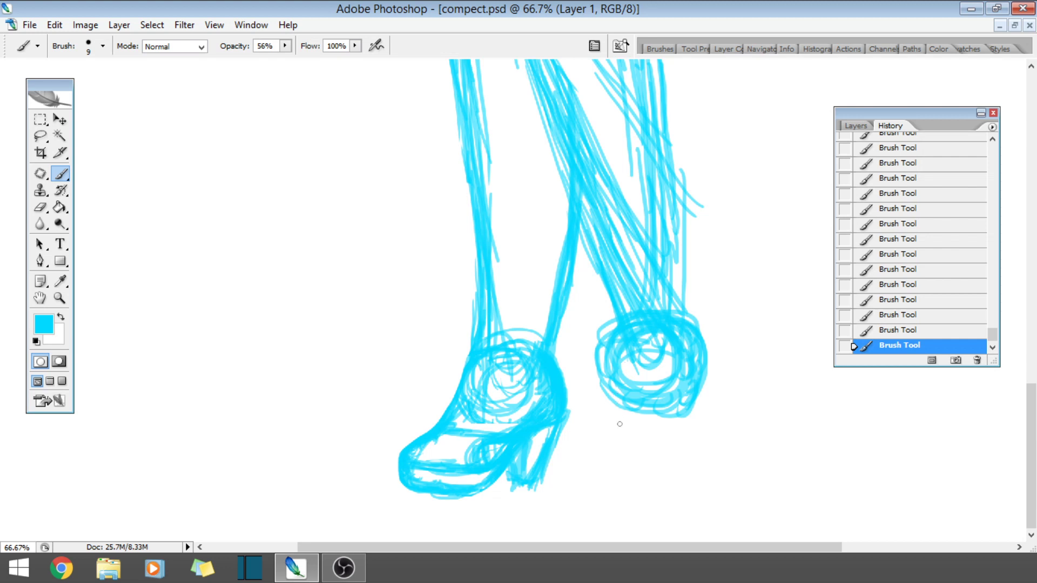
- Sketch the right foot's inner edge, toe and ankle outline, then step back several strokes
{"action": "mouse_move", "coordinate": [612, 391]}
{"action": "left_mouse_down"}
{"action": "mouse_move", "coordinate": [613, 439]}
{"action": "mouse_move", "coordinate": [610, 350]}
{"action": "mouse_move", "coordinate": [614, 409]}
{"action": "left_mouse_up"}
{"action": "mouse_move", "coordinate": [615, 330]}
{"action": "left_mouse_down"}
{"action": "mouse_move", "coordinate": [620, 426]}
{"action": "mouse_move", "coordinate": [611, 464]}
{"action": "mouse_move", "coordinate": [614, 410]}
{"action": "mouse_move", "coordinate": [616, 448]}
{"action": "mouse_move", "coordinate": [619, 432]}
{"action": "mouse_move", "coordinate": [594, 475]}
{"action": "mouse_move", "coordinate": [621, 494]}
{"action": "mouse_move", "coordinate": [589, 486]}
{"action": "mouse_move", "coordinate": [653, 488]}
{"action": "left_mouse_up"}
{"action": "mouse_move", "coordinate": [691, 413]}
{"action": "left_mouse_down"}
{"action": "mouse_move", "coordinate": [693, 460]}
{"action": "mouse_move", "coordinate": [691, 411]}
{"action": "left_mouse_up"}
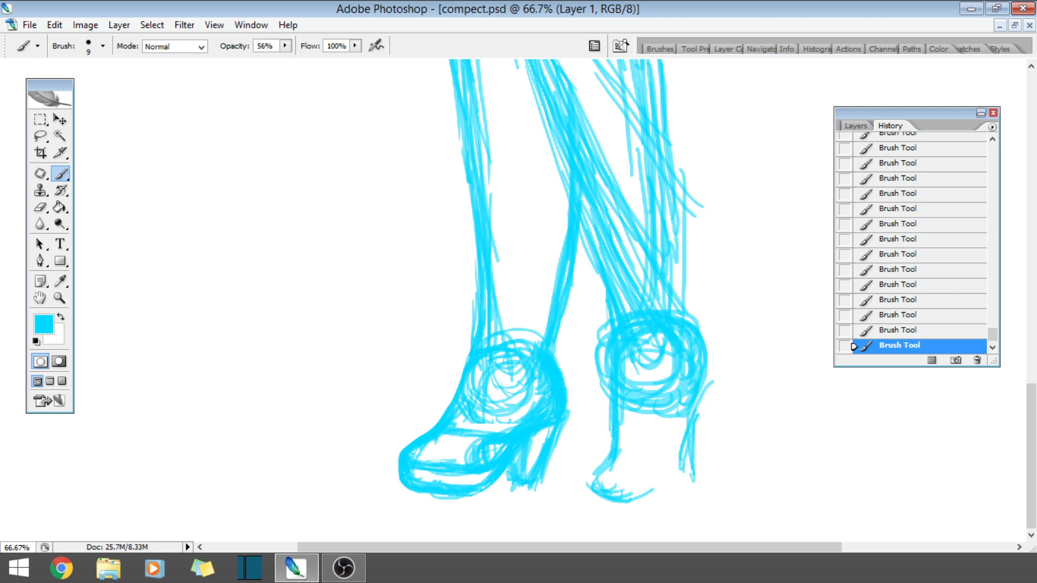
{"action": "left_click_drag", "start_coordinate": [688, 315], "coordinate": [687, 450]}
{"action": "left_click_drag", "start_coordinate": [687, 327], "coordinate": [697, 372]}
{"action": "mouse_move", "coordinate": [899, 317]}
{"action": "left_mouse_down"}
{"action": "mouse_move", "coordinate": [886, 271]}
{"action": "mouse_move", "coordinate": [924, 193]}
{"action": "mouse_move", "coordinate": [913, 148]}
{"action": "left_mouse_up"}
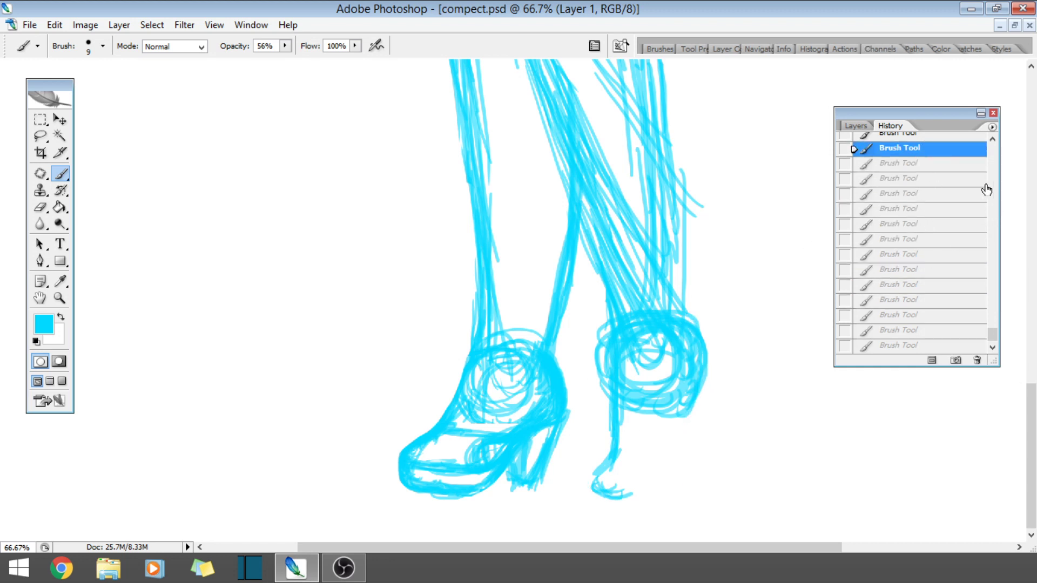
- Revert to an earlier History state, try right toe-curl strokes, then revert before them
{"action": "left_click", "coordinate": [993, 138]}
{"action": "left_click", "coordinate": [993, 136]}
{"action": "left_click", "coordinate": [993, 135]}
{"action": "left_click", "coordinate": [918, 211]}
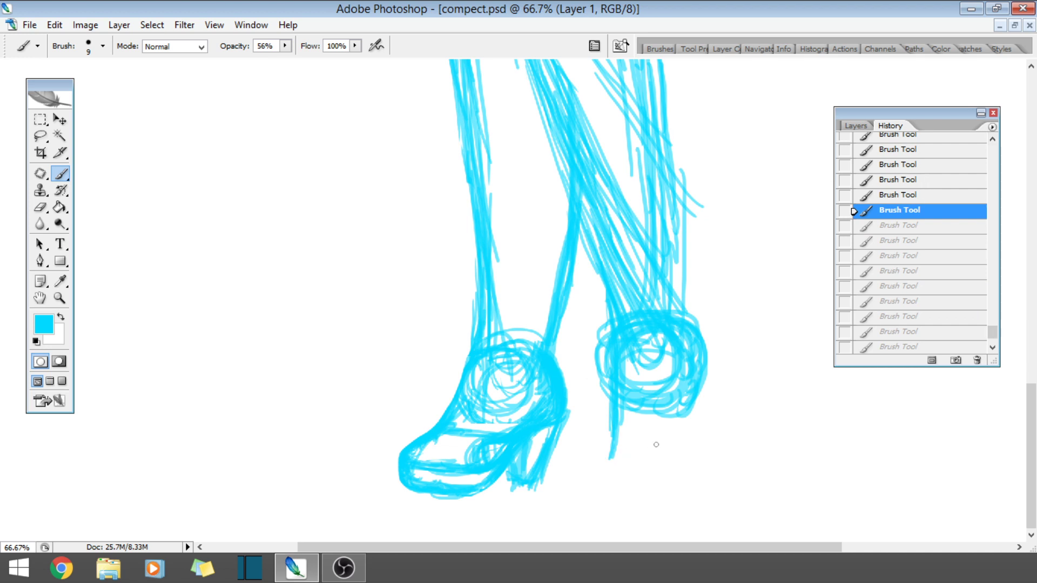
{"action": "left_click_drag", "start_coordinate": [612, 457], "coordinate": [589, 473]}
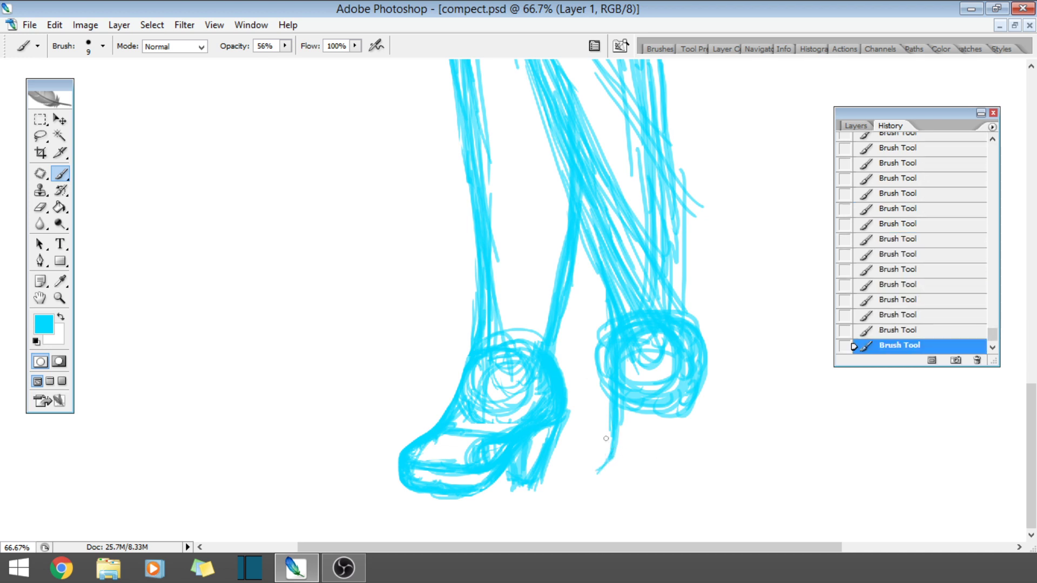
{"action": "left_click_drag", "start_coordinate": [606, 438], "coordinate": [610, 439]}
{"action": "mouse_move", "coordinate": [611, 396]}
{"action": "left_mouse_down"}
{"action": "mouse_move", "coordinate": [599, 467]}
{"action": "mouse_move", "coordinate": [602, 350]}
{"action": "mouse_move", "coordinate": [604, 450]}
{"action": "left_mouse_up"}
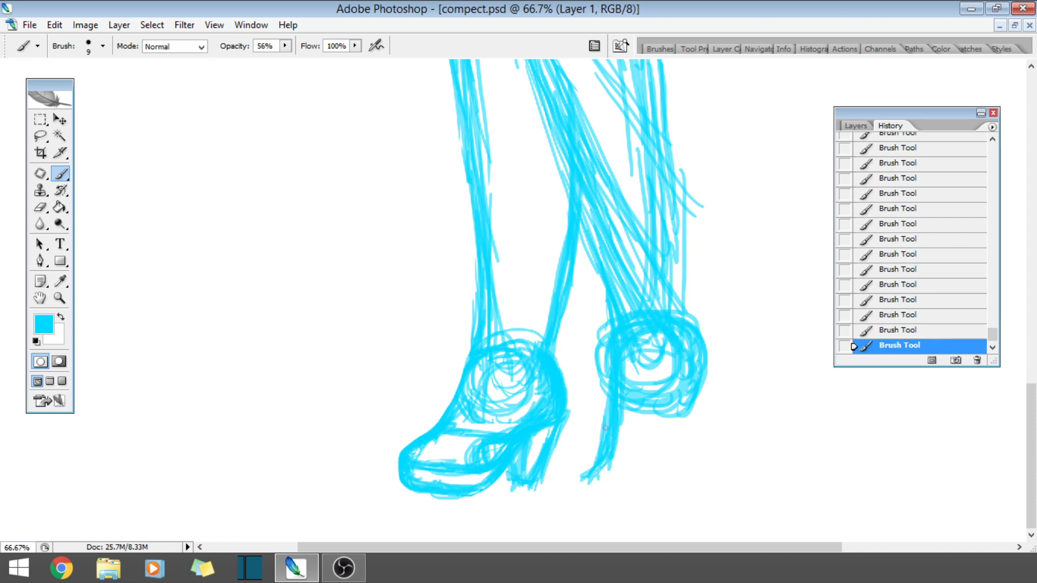
{"action": "left_click", "coordinate": [928, 163]}
{"action": "left_click", "coordinate": [934, 149]}
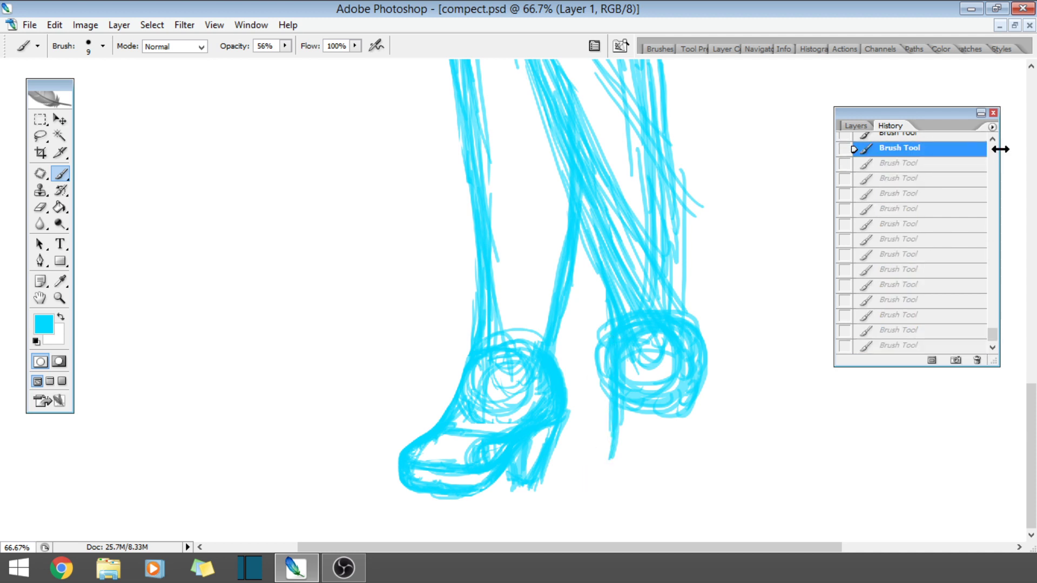
{"action": "left_click", "coordinate": [992, 138]}
{"action": "left_click", "coordinate": [933, 186]}
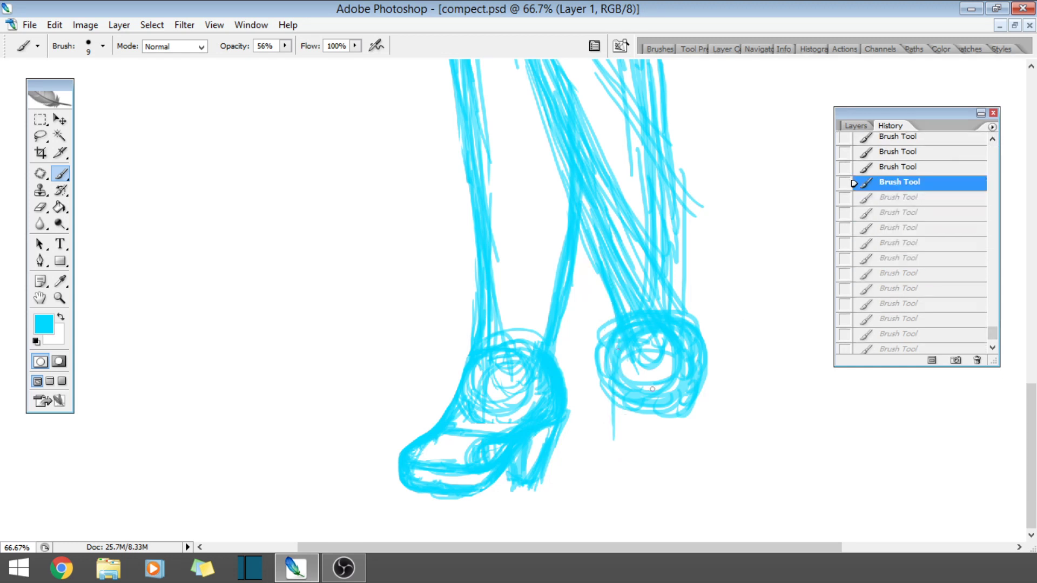
- Extend the line below the right ankle and add arcs at the right heel circle's edge
{"action": "left_click_drag", "start_coordinate": [618, 350], "coordinate": [614, 335]}
{"action": "left_click_drag", "start_coordinate": [614, 398], "coordinate": [602, 465]}
{"action": "left_click_drag", "start_coordinate": [615, 390], "coordinate": [607, 457]}
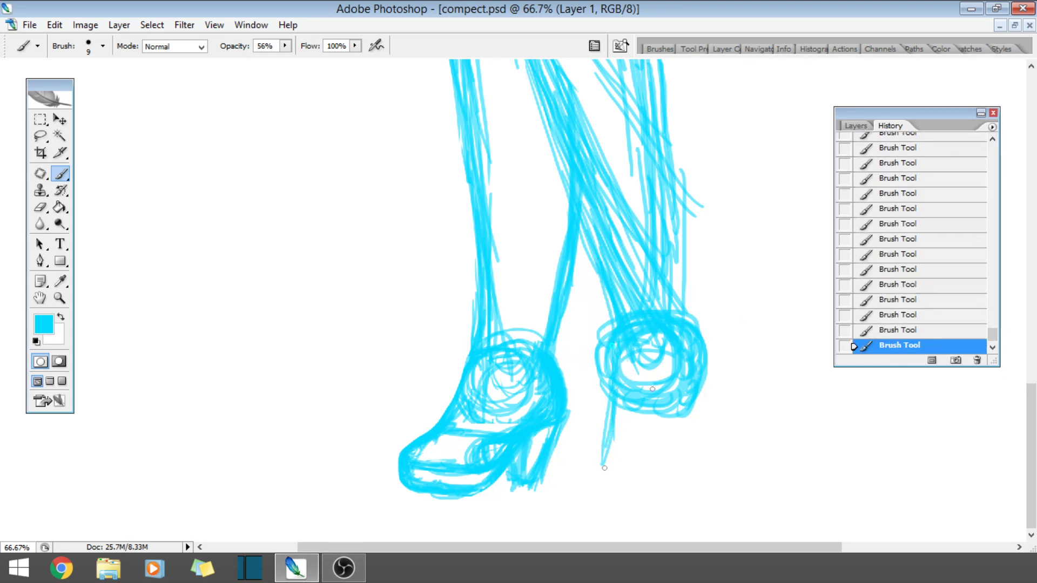
{"action": "mouse_move", "coordinate": [620, 351]}
{"action": "left_mouse_down"}
{"action": "mouse_move", "coordinate": [604, 467]}
{"action": "mouse_move", "coordinate": [611, 452]}
{"action": "left_mouse_up"}
{"action": "mouse_move", "coordinate": [620, 409]}
{"action": "left_mouse_down"}
{"action": "mouse_move", "coordinate": [605, 477]}
{"action": "mouse_move", "coordinate": [585, 471]}
{"action": "mouse_move", "coordinate": [601, 452]}
{"action": "left_mouse_up"}
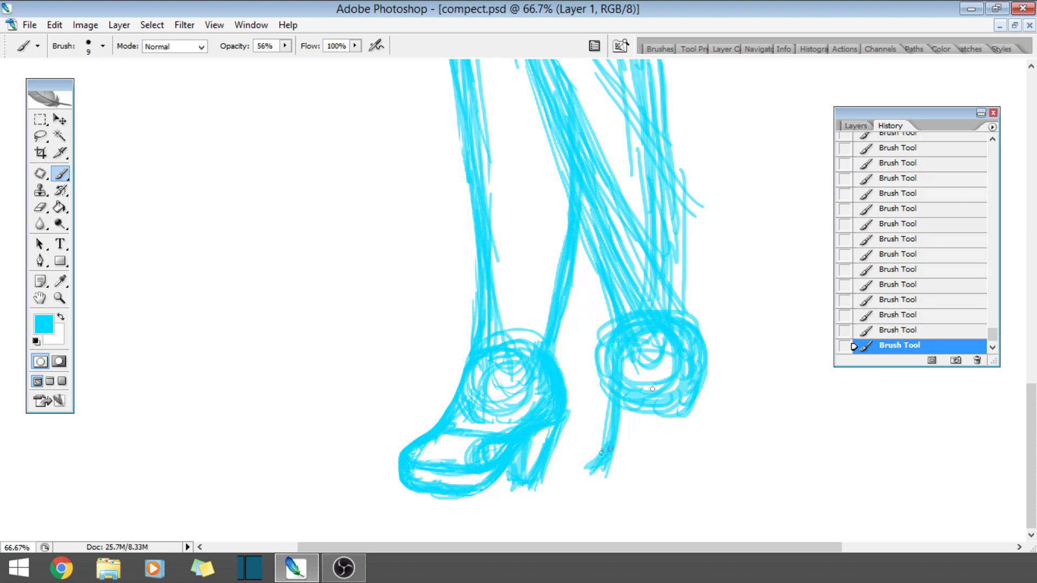
{"action": "left_click_drag", "start_coordinate": [713, 352], "coordinate": [686, 319]}
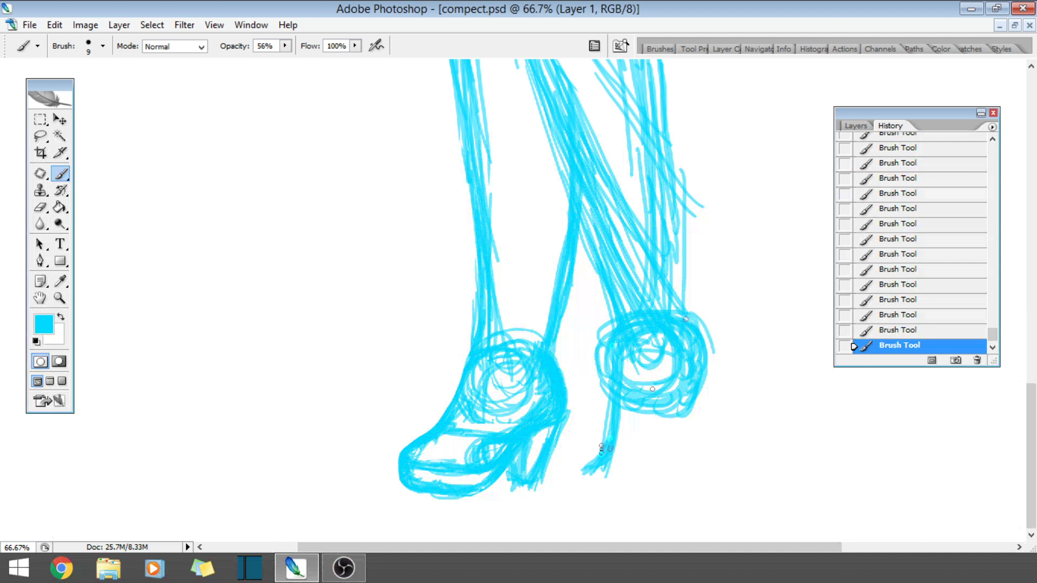
{"action": "mouse_move", "coordinate": [725, 361]}
{"action": "left_mouse_down"}
{"action": "mouse_move", "coordinate": [684, 330]}
{"action": "mouse_move", "coordinate": [733, 362]}
{"action": "left_mouse_up"}
{"action": "mouse_move", "coordinate": [694, 330]}
{"action": "left_mouse_down"}
{"action": "mouse_move", "coordinate": [717, 349]}
{"action": "mouse_move", "coordinate": [729, 400]}
{"action": "left_mouse_up"}
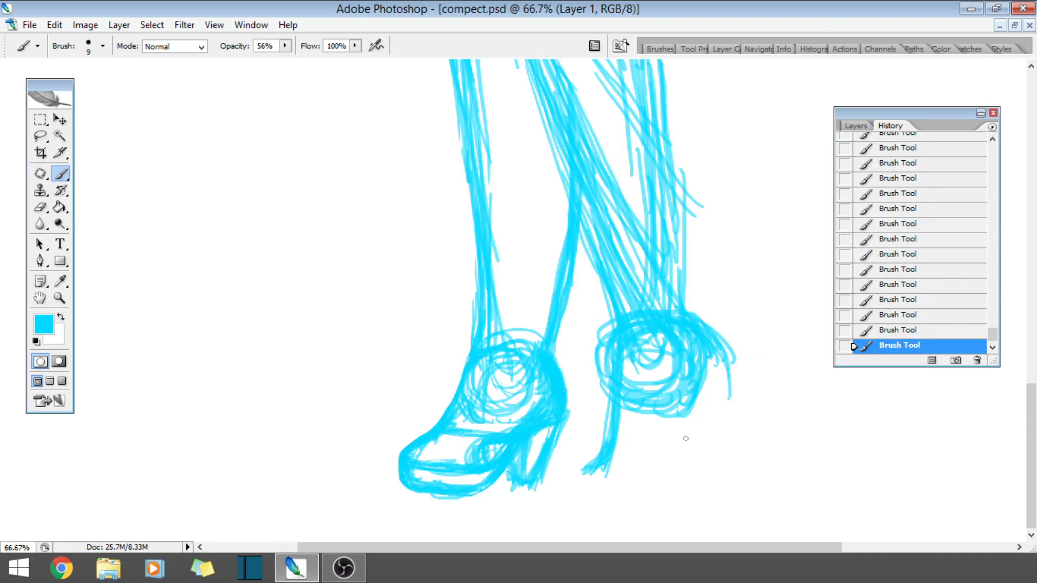
- Outline the right shoe's heel, thickening its back and front edges
{"action": "mouse_move", "coordinate": [688, 479]}
{"action": "left_mouse_down"}
{"action": "mouse_move", "coordinate": [700, 421]}
{"action": "mouse_move", "coordinate": [686, 475]}
{"action": "left_mouse_up"}
{"action": "left_click_drag", "start_coordinate": [714, 400], "coordinate": [676, 477]}
{"action": "left_click_drag", "start_coordinate": [685, 431], "coordinate": [704, 408]}
{"action": "left_click_drag", "start_coordinate": [722, 351], "coordinate": [685, 432]}
{"action": "left_click_drag", "start_coordinate": [723, 352], "coordinate": [706, 409]}
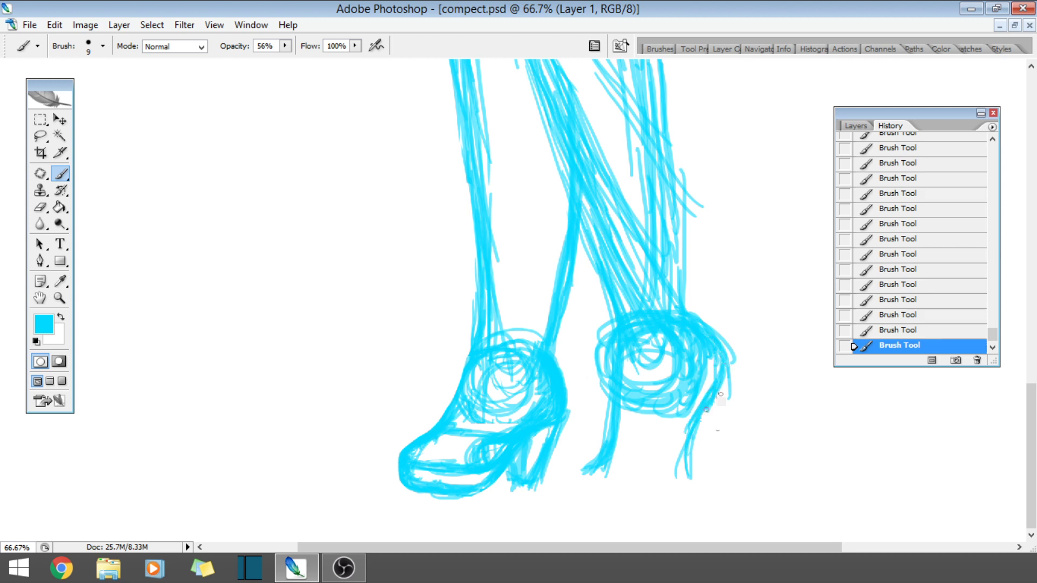
{"action": "mouse_move", "coordinate": [720, 342]}
{"action": "left_mouse_down"}
{"action": "mouse_move", "coordinate": [707, 408]}
{"action": "mouse_move", "coordinate": [716, 451]}
{"action": "mouse_move", "coordinate": [675, 487]}
{"action": "left_mouse_up"}
{"action": "left_click_drag", "start_coordinate": [696, 424], "coordinate": [684, 493]}
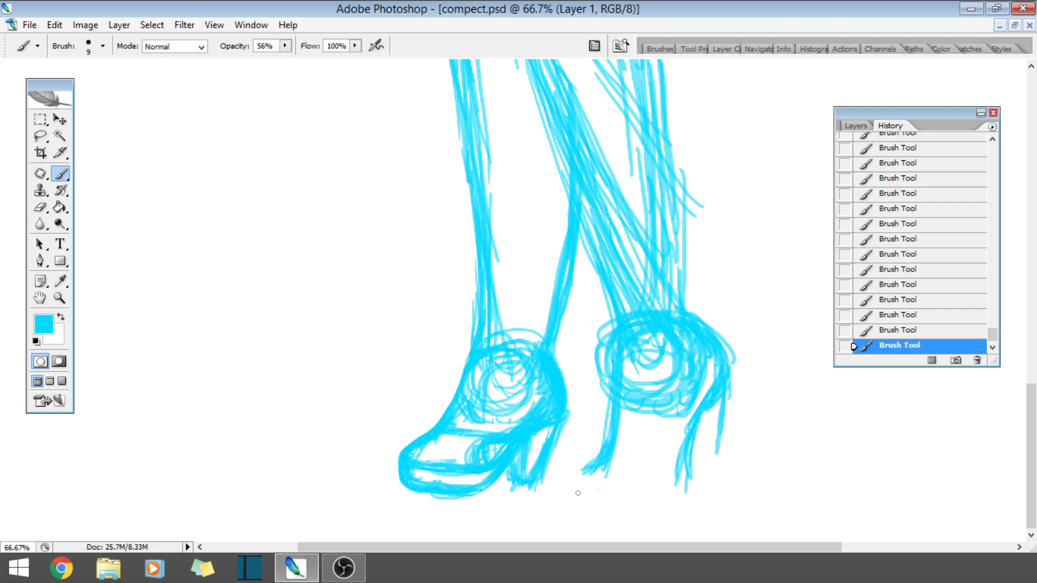
- Draw the right shoe's sole up the arch and darken its toe and heel edges
{"action": "mouse_move", "coordinate": [584, 468]}
{"action": "left_mouse_down"}
{"action": "mouse_move", "coordinate": [615, 501]}
{"action": "mouse_move", "coordinate": [655, 501]}
{"action": "mouse_move", "coordinate": [690, 447]}
{"action": "left_mouse_up"}
{"action": "mouse_move", "coordinate": [675, 488]}
{"action": "left_mouse_down"}
{"action": "mouse_move", "coordinate": [708, 412]}
{"action": "mouse_move", "coordinate": [675, 467]}
{"action": "left_mouse_up"}
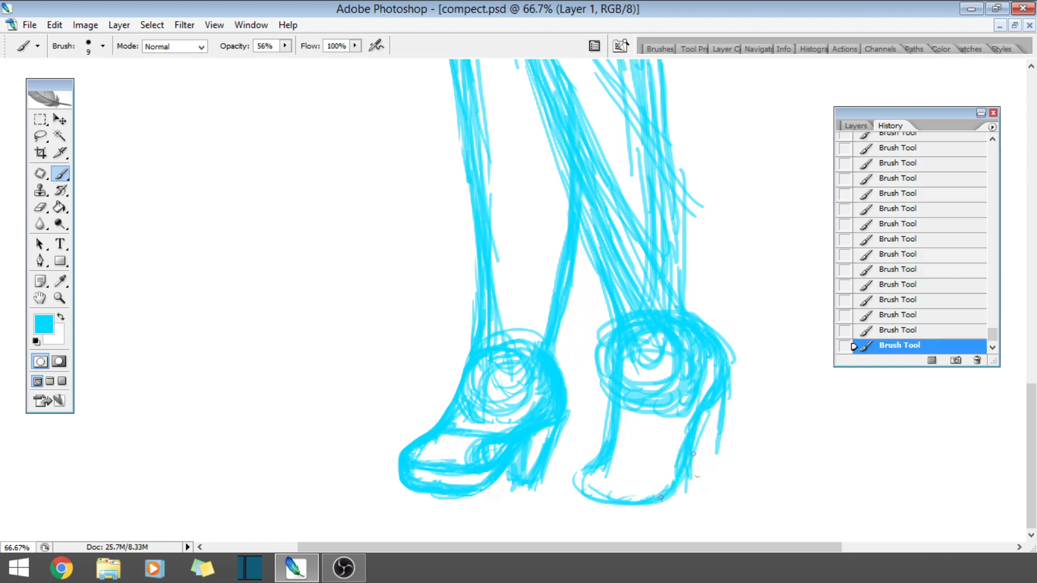
{"action": "mouse_move", "coordinate": [598, 502]}
{"action": "left_mouse_down"}
{"action": "mouse_move", "coordinate": [580, 494]}
{"action": "mouse_move", "coordinate": [589, 485]}
{"action": "mouse_move", "coordinate": [579, 489]}
{"action": "mouse_move", "coordinate": [603, 478]}
{"action": "left_mouse_up"}
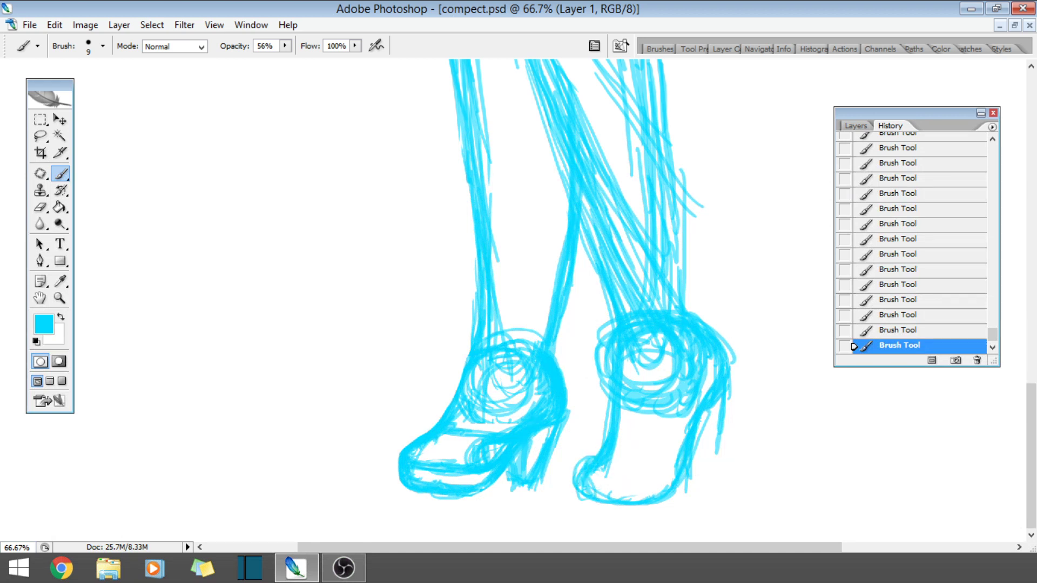
{"action": "mouse_move", "coordinate": [701, 434]}
{"action": "left_mouse_down"}
{"action": "mouse_move", "coordinate": [695, 458]}
{"action": "mouse_move", "coordinate": [714, 456]}
{"action": "left_mouse_up"}
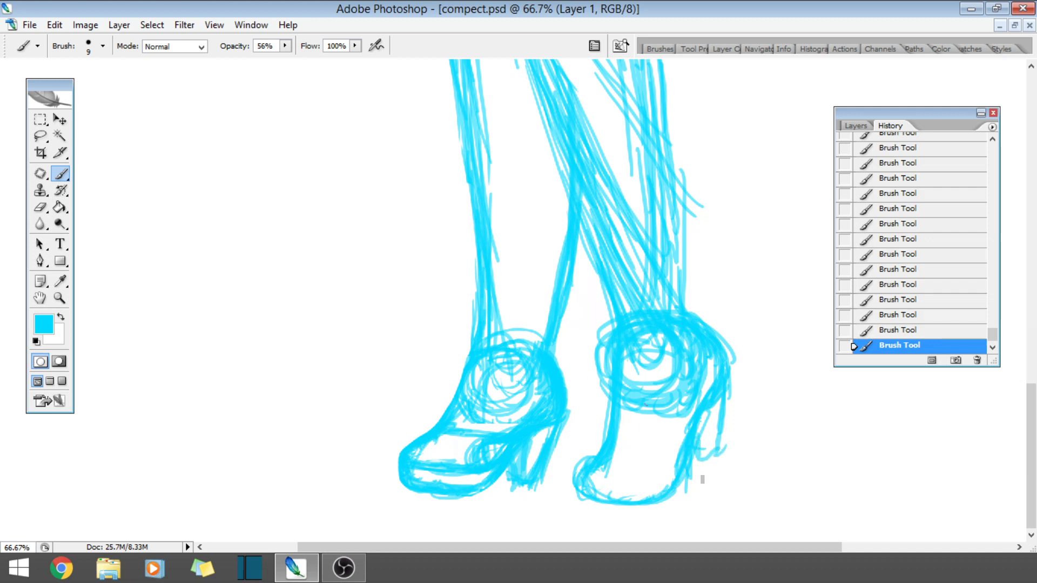
{"action": "left_click_drag", "start_coordinate": [665, 498], "coordinate": [676, 458]}
{"action": "left_click_drag", "start_coordinate": [730, 376], "coordinate": [735, 348]}
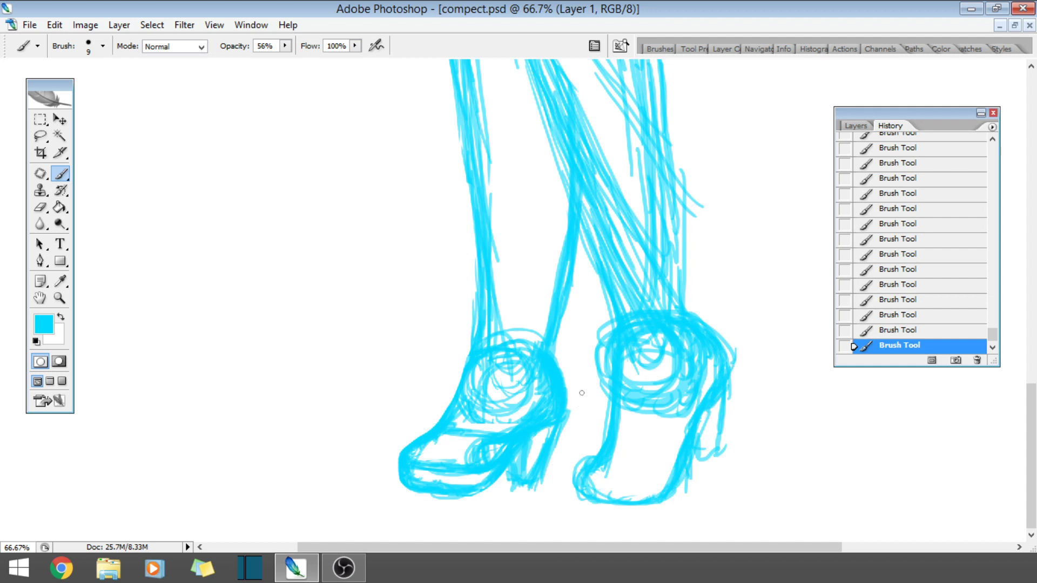
- Zoom out to 16.7% to view the whole figure
{"action": "left_click", "coordinate": [60, 298]}
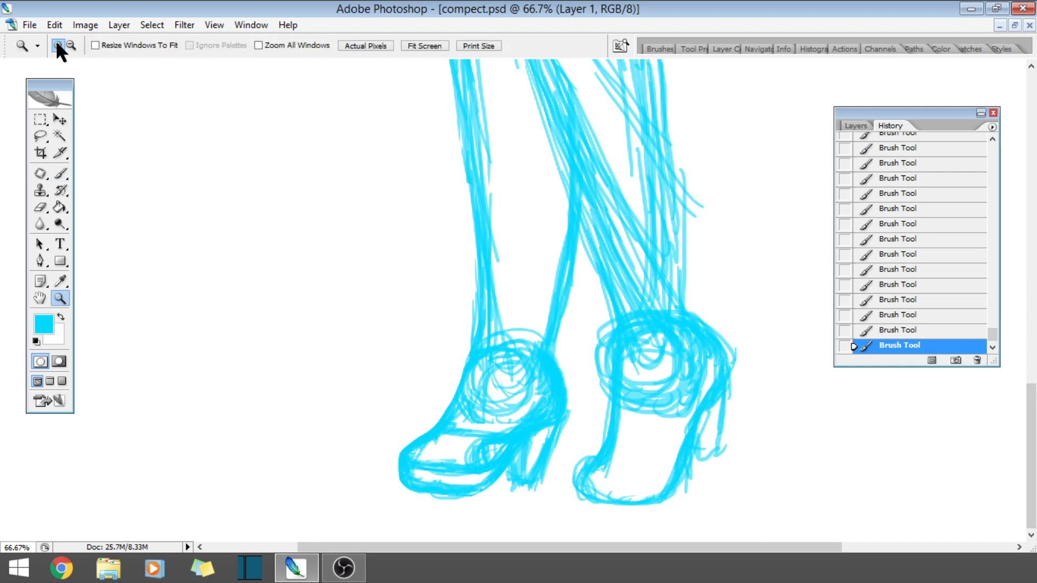
{"action": "left_click", "coordinate": [71, 45]}
{"action": "left_click", "coordinate": [470, 212]}
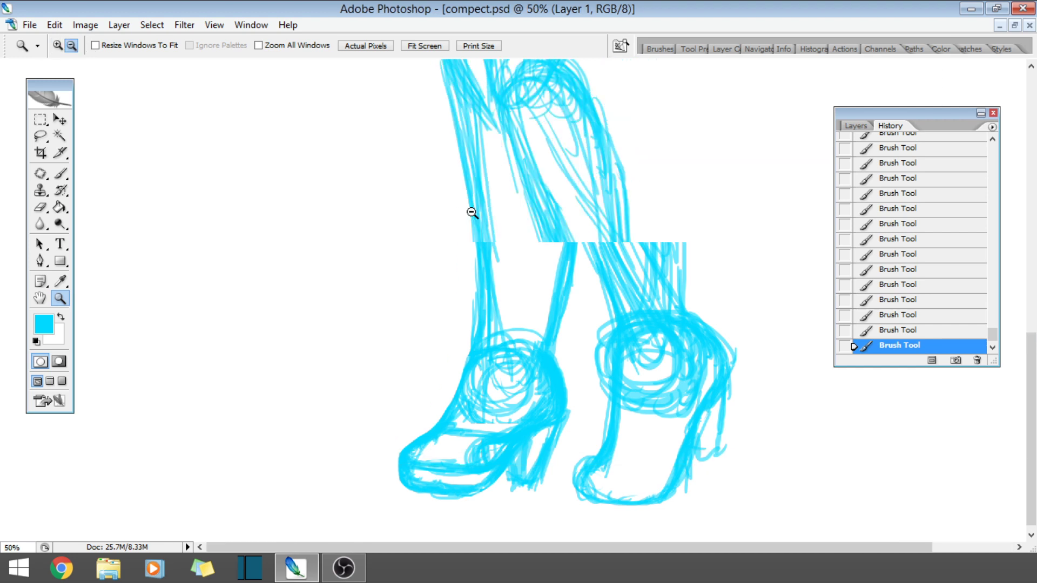
{"action": "left_click", "coordinate": [470, 213]}
{"action": "left_click", "coordinate": [472, 213]}
{"action": "left_click", "coordinate": [471, 213]}
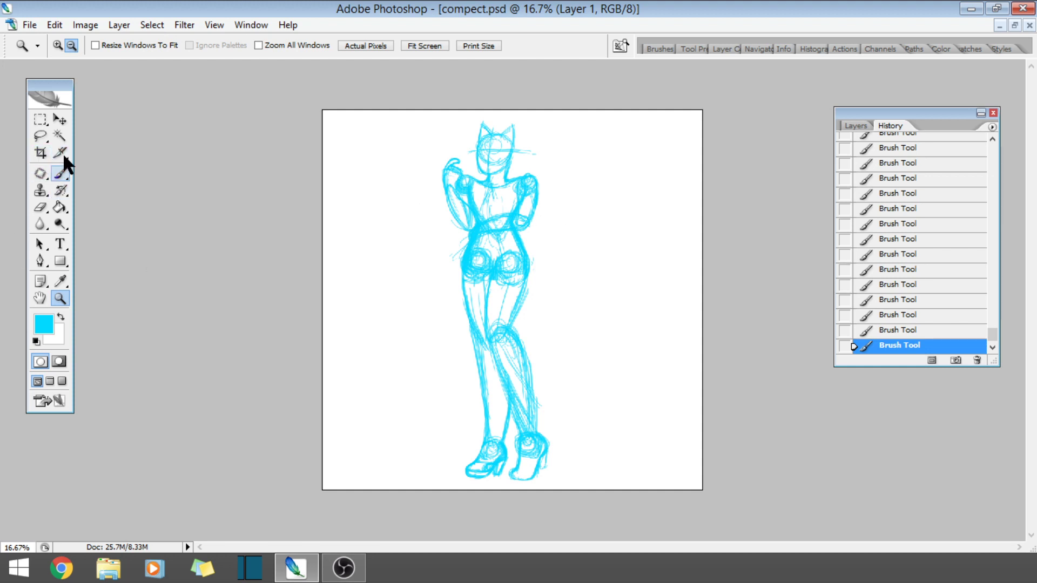
- Lasso the lower legs and feet, try nudging them upward, then undo the move
{"action": "left_click", "coordinate": [40, 135]}
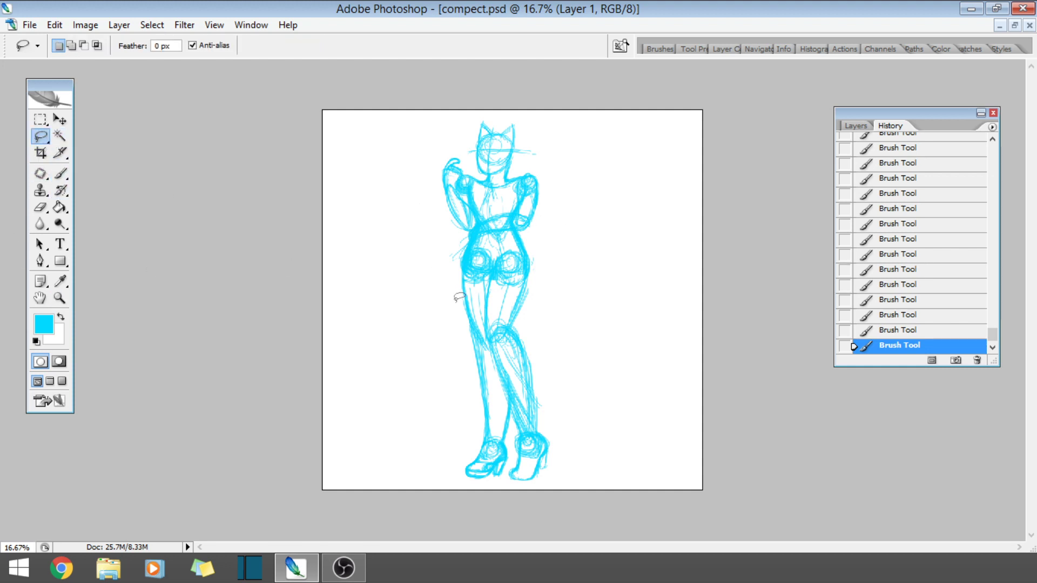
{"action": "mouse_move", "coordinate": [456, 301]}
{"action": "left_mouse_down"}
{"action": "mouse_move", "coordinate": [621, 501]}
{"action": "mouse_move", "coordinate": [407, 243]}
{"action": "mouse_move", "coordinate": [422, 284]}
{"action": "mouse_move", "coordinate": [456, 300]}
{"action": "left_mouse_up"}
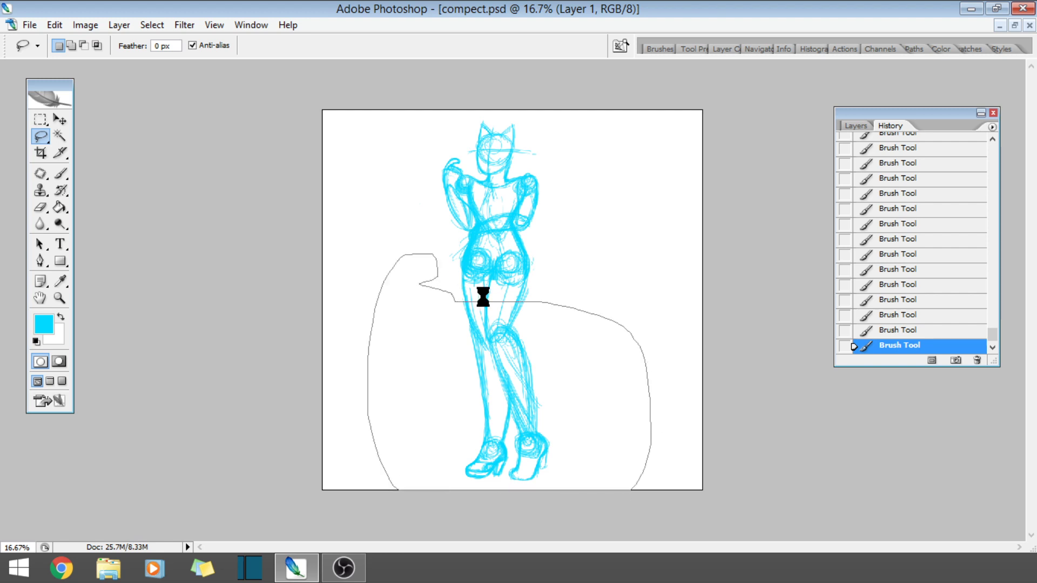
{"action": "left_click", "coordinate": [60, 24]}
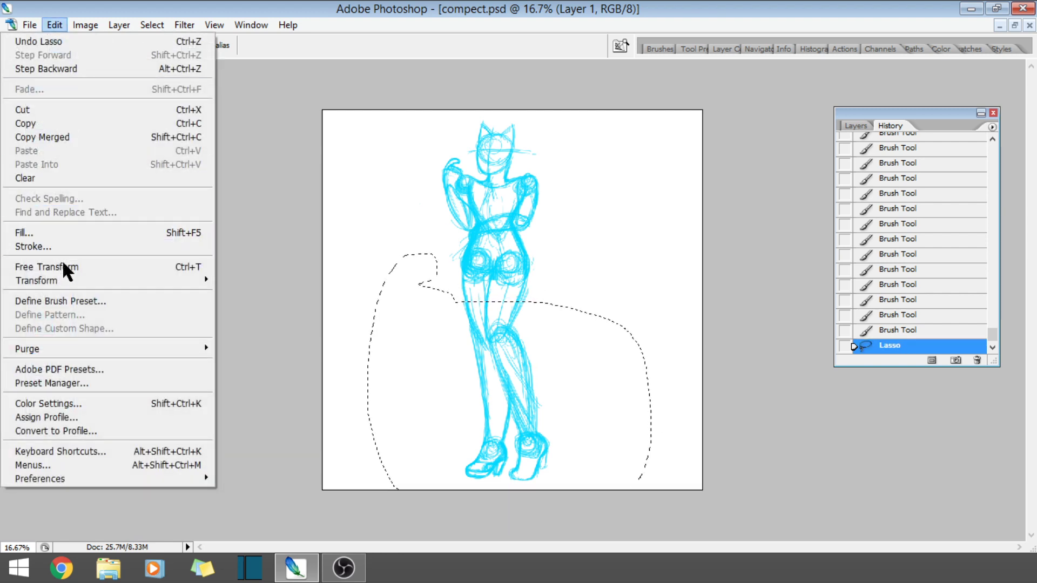
{"action": "left_click", "coordinate": [64, 266]}
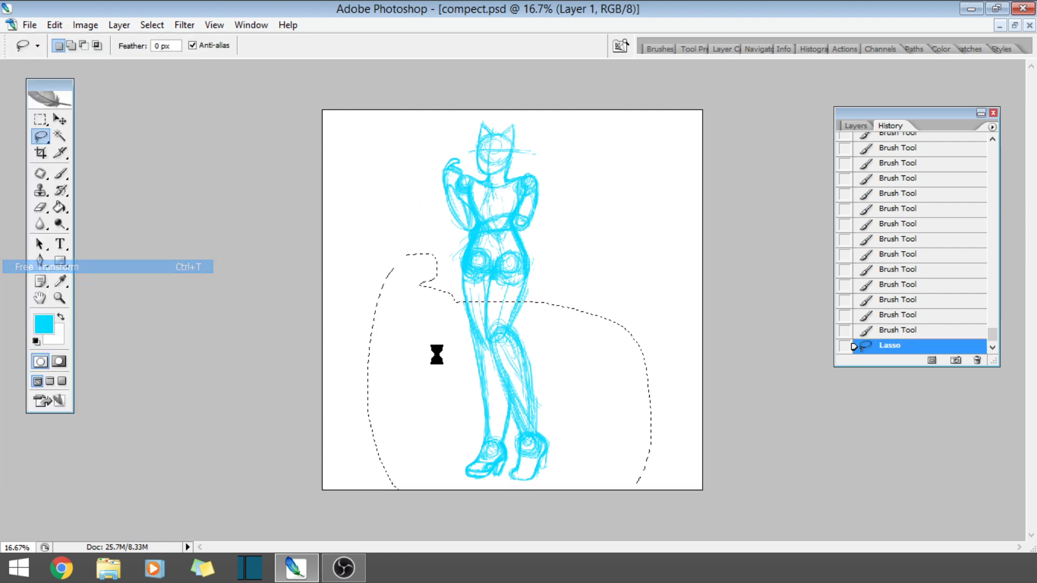
{"action": "left_click", "coordinate": [60, 118]}
{"action": "left_click_drag", "start_coordinate": [489, 335], "coordinate": [495, 328]}
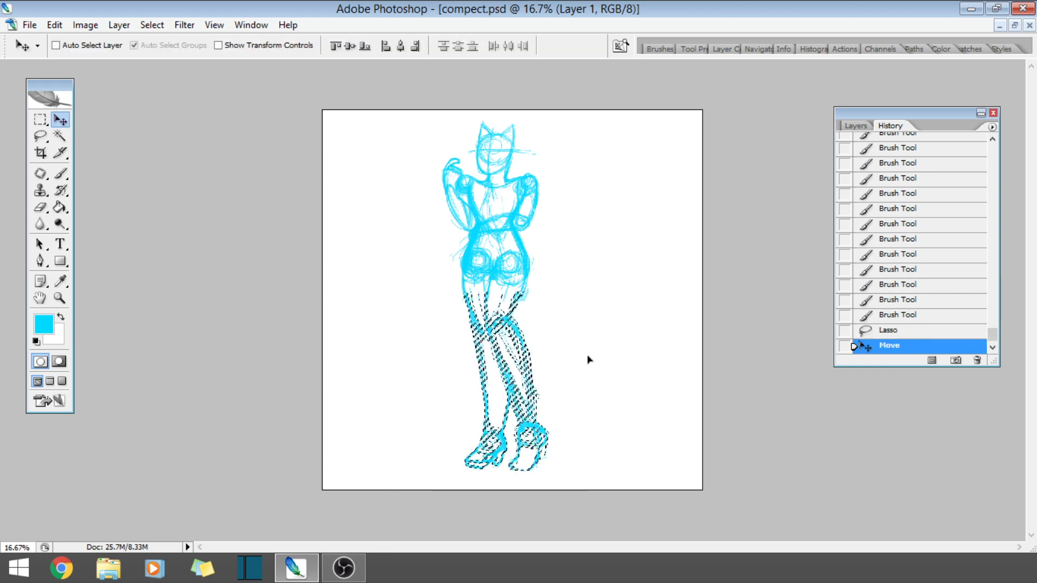
{"action": "left_click", "coordinate": [55, 25]}
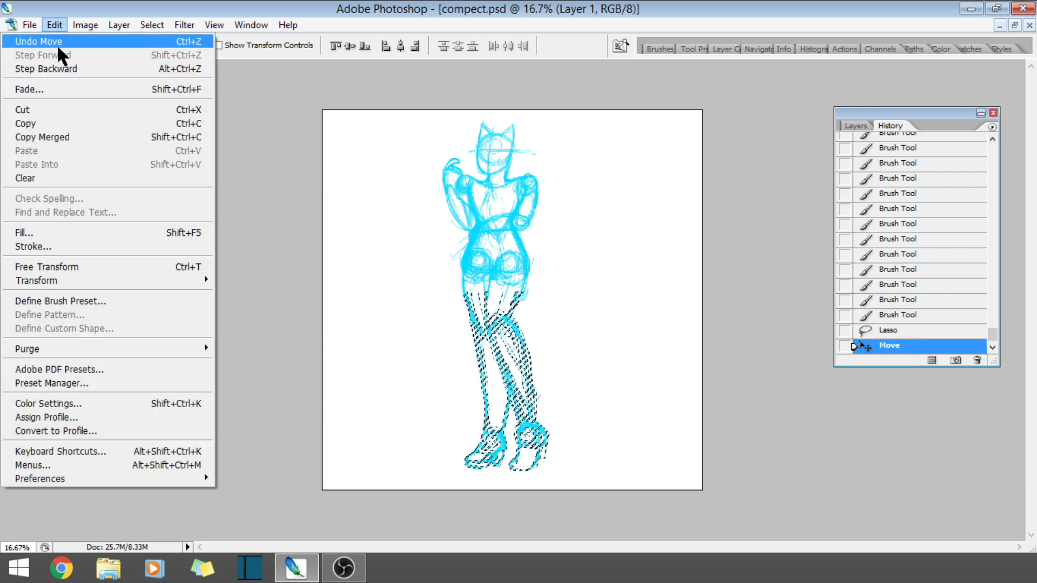
{"action": "left_click", "coordinate": [57, 45]}
- Free-transform the selected legs to about 87% height, apply it, and deselect
{"action": "left_click", "coordinate": [48, 23]}
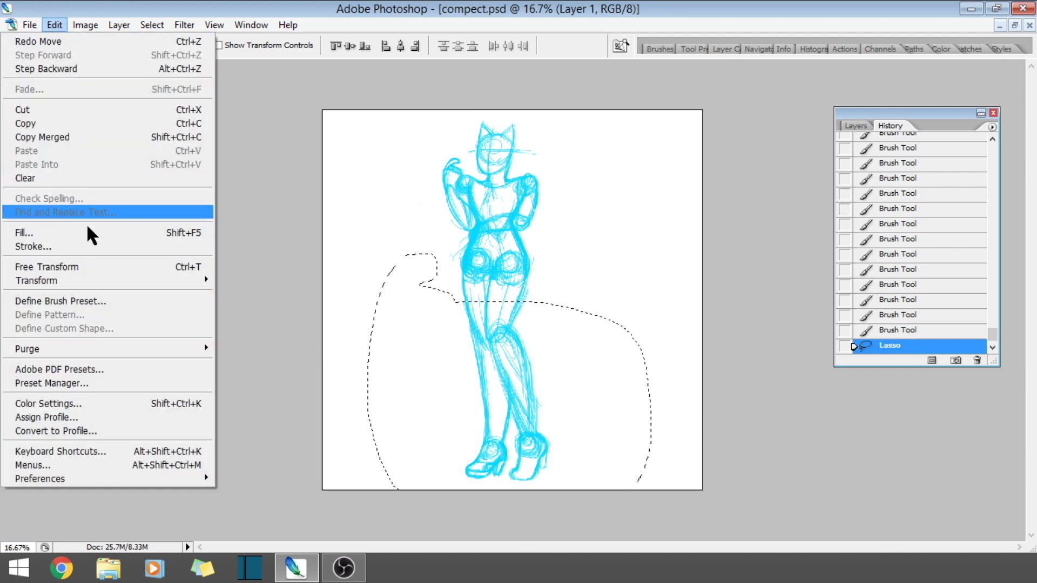
{"action": "left_click", "coordinate": [104, 267]}
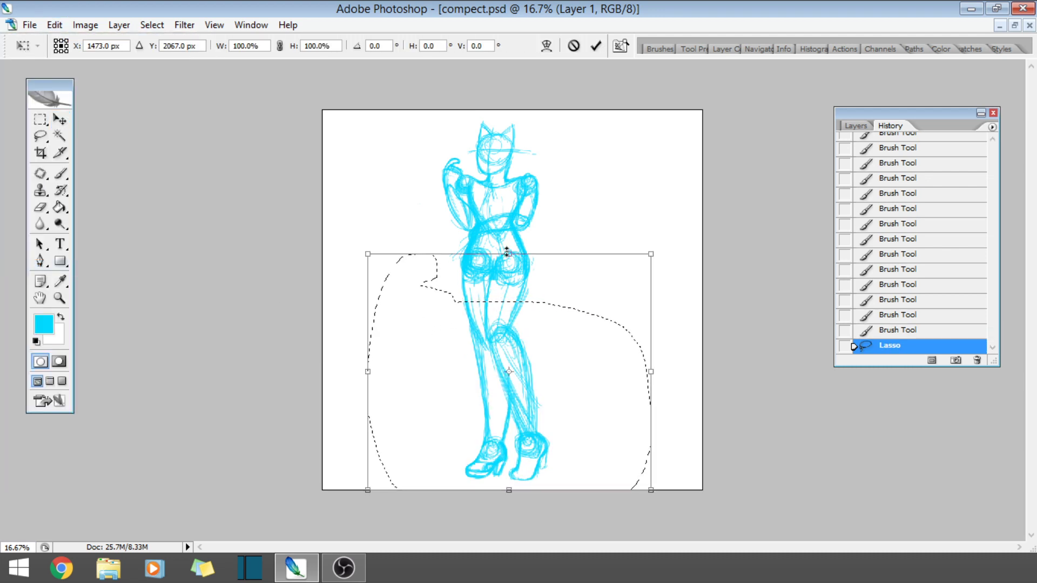
{"action": "mouse_move", "coordinate": [505, 252]}
{"action": "left_mouse_down"}
{"action": "mouse_move", "coordinate": [495, 335]}
{"action": "mouse_move", "coordinate": [510, 290]}
{"action": "mouse_move", "coordinate": [502, 312]}
{"action": "mouse_move", "coordinate": [499, 296]}
{"action": "left_mouse_up"}
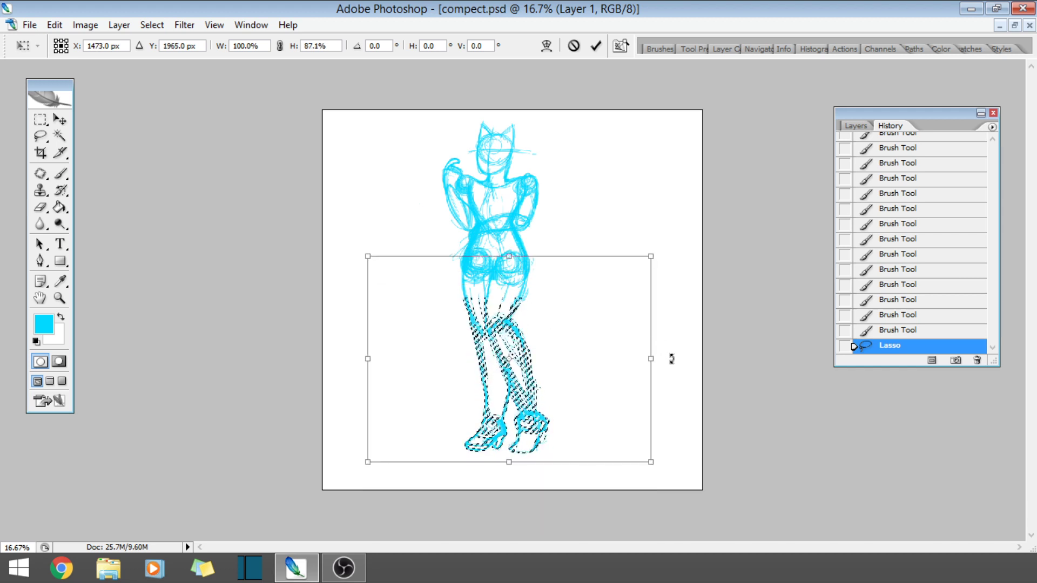
{"action": "left_click", "coordinate": [60, 298]}
{"action": "left_click", "coordinate": [520, 218]}
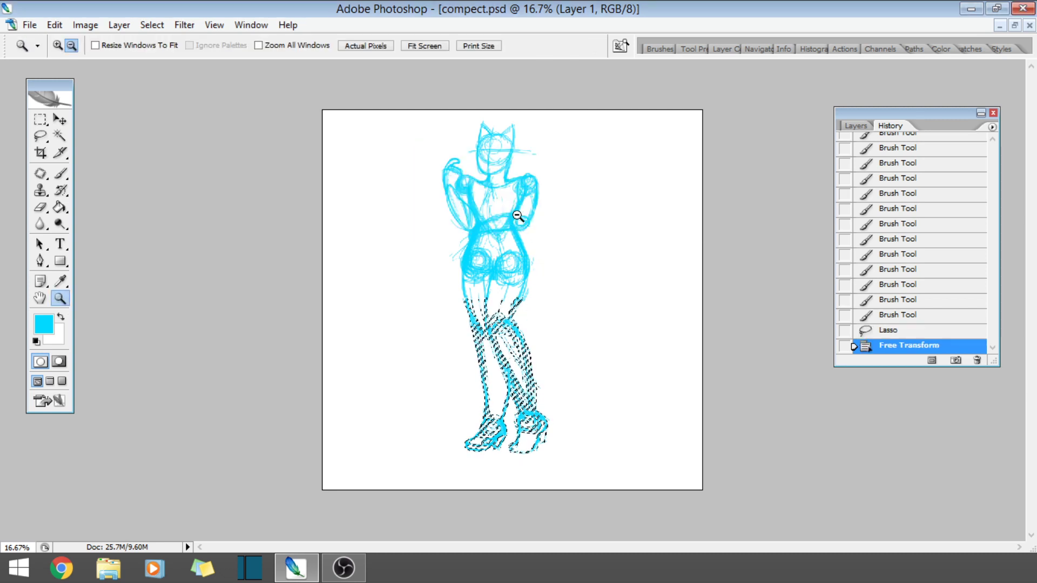
{"action": "left_click", "coordinate": [153, 24]}
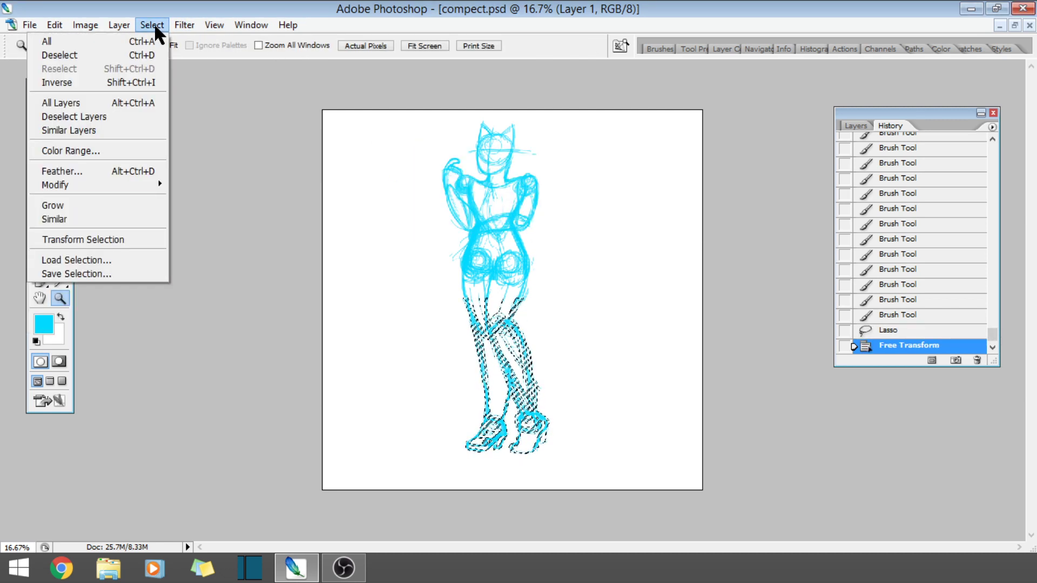
{"action": "left_click", "coordinate": [132, 56]}
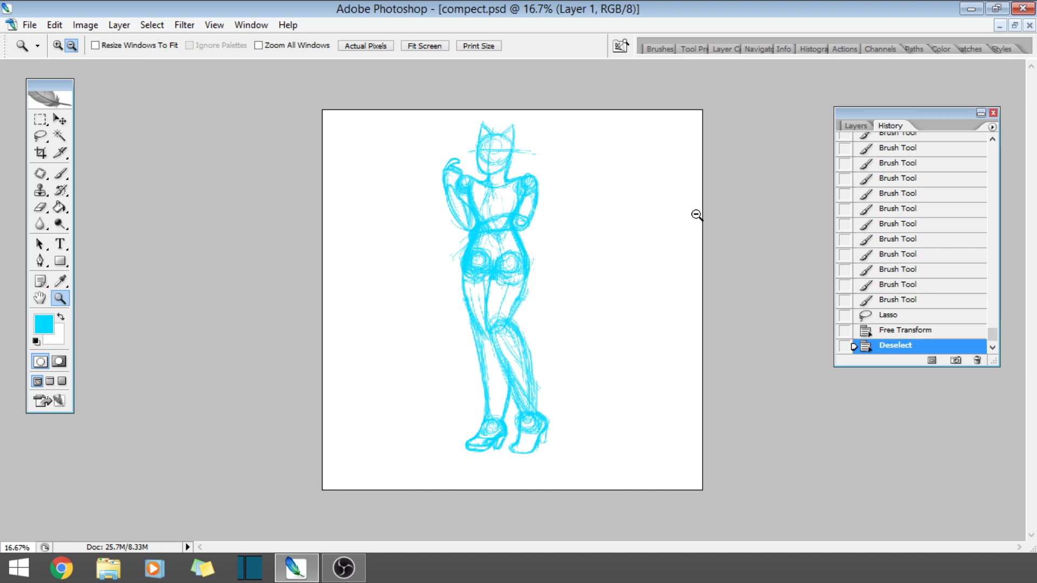
- Review earlier History states, then return to the shortened, deselected legs
{"action": "left_click", "coordinate": [941, 330]}
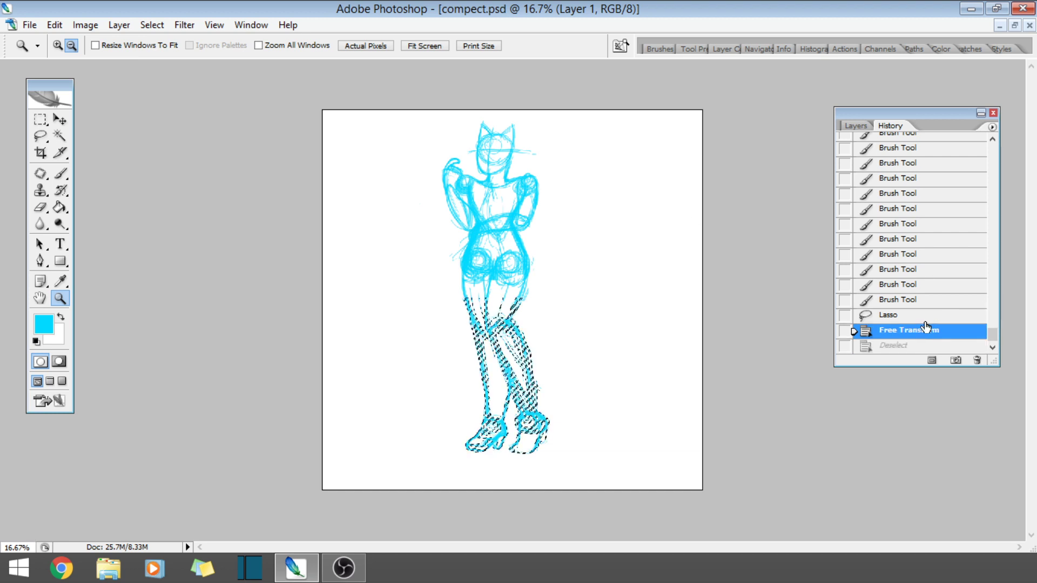
{"action": "left_click", "coordinate": [919, 315]}
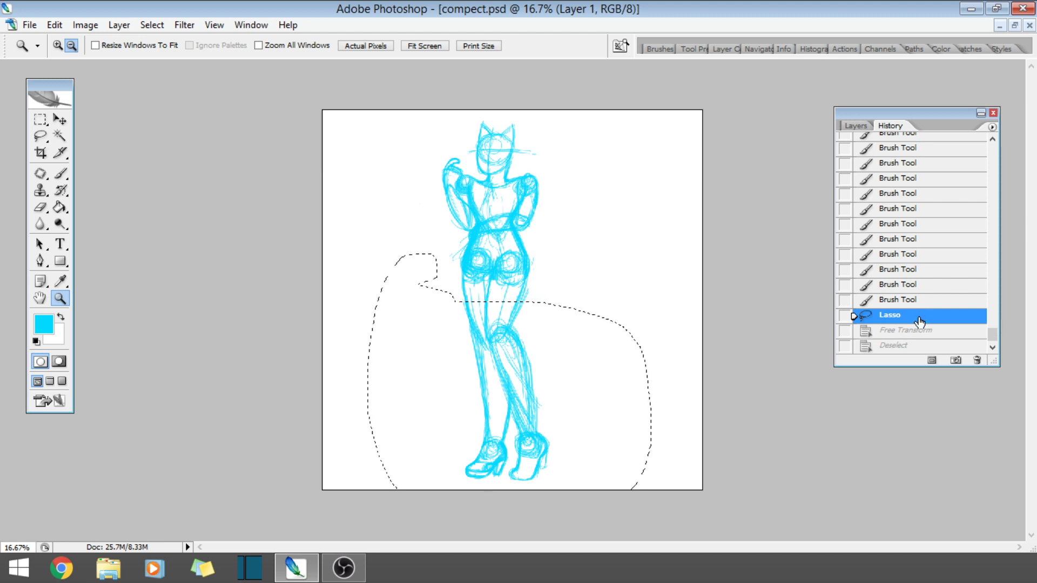
{"action": "left_click", "coordinate": [906, 349]}
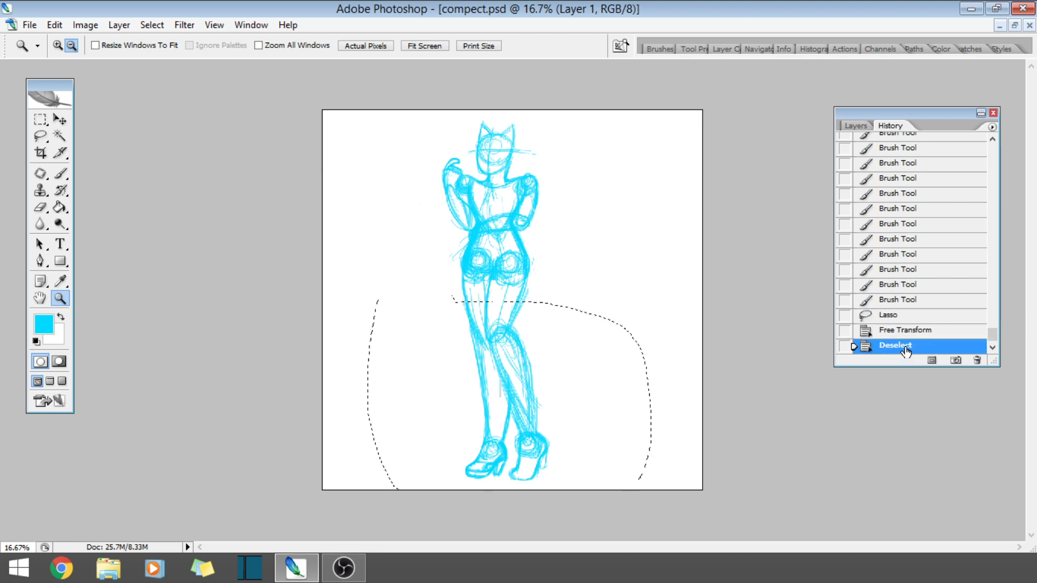
- Lasso the feet and lower legs, move them slightly up-left, and deselect
{"action": "left_click", "coordinate": [41, 135]}
{"action": "mouse_move", "coordinate": [474, 360]}
{"action": "left_mouse_down"}
{"action": "mouse_move", "coordinate": [539, 349]}
{"action": "mouse_move", "coordinate": [434, 451]}
{"action": "mouse_move", "coordinate": [474, 360]}
{"action": "left_mouse_up"}
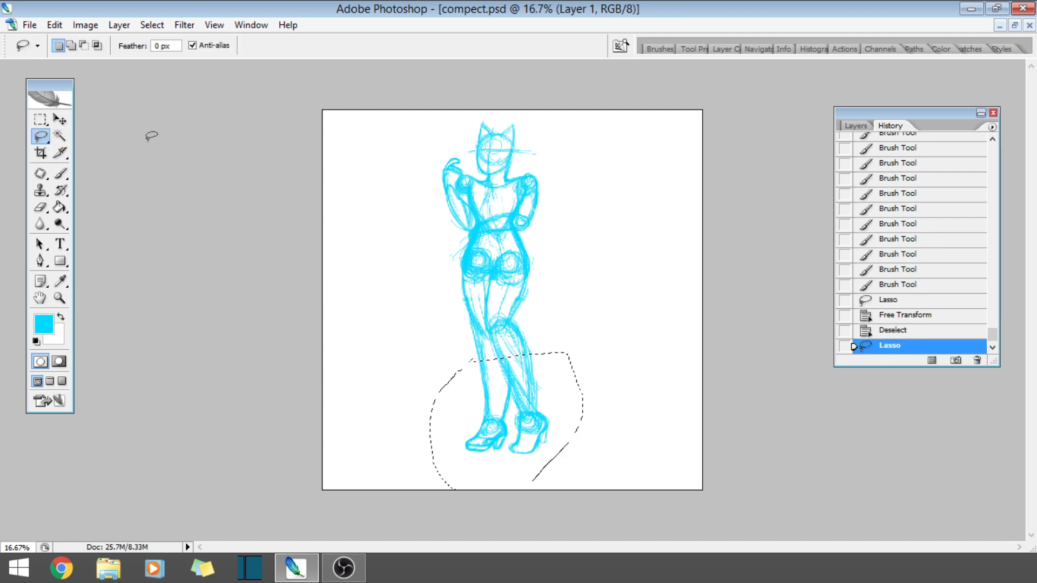
{"action": "left_click", "coordinate": [60, 120]}
{"action": "left_click_drag", "start_coordinate": [527, 393], "coordinate": [517, 379]}
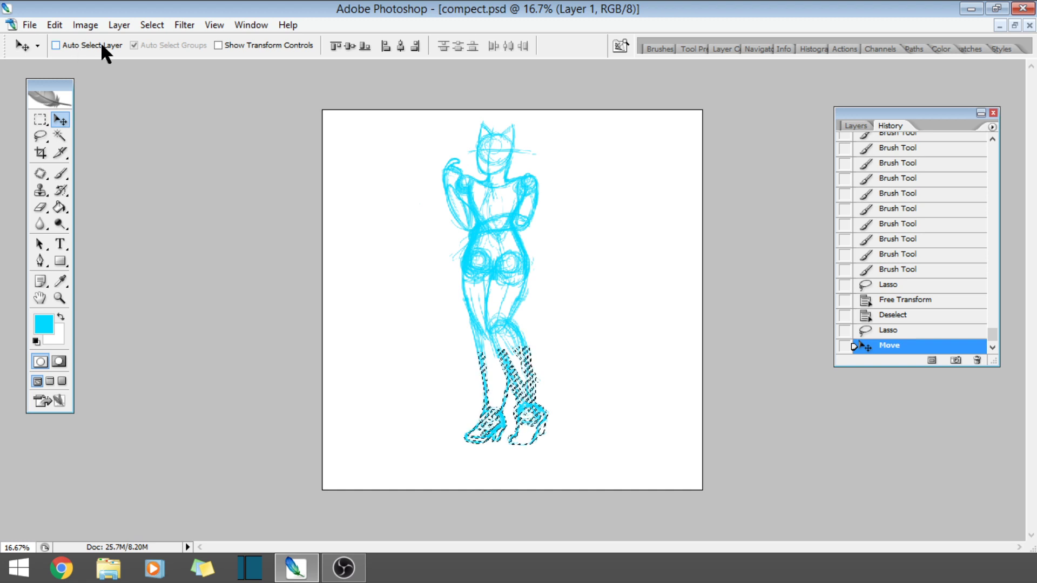
{"action": "left_click", "coordinate": [147, 24]}
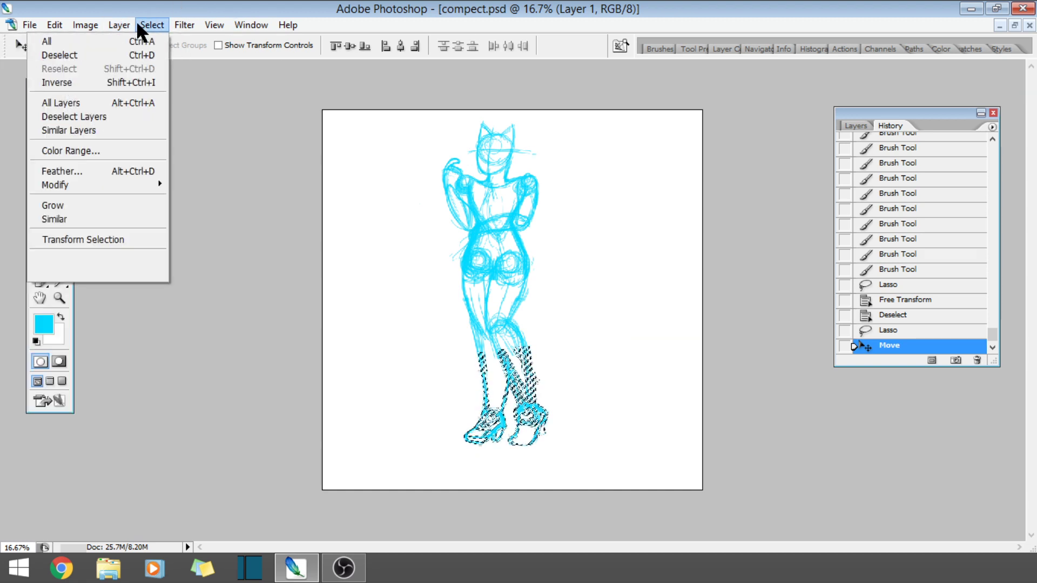
{"action": "left_click", "coordinate": [136, 51]}
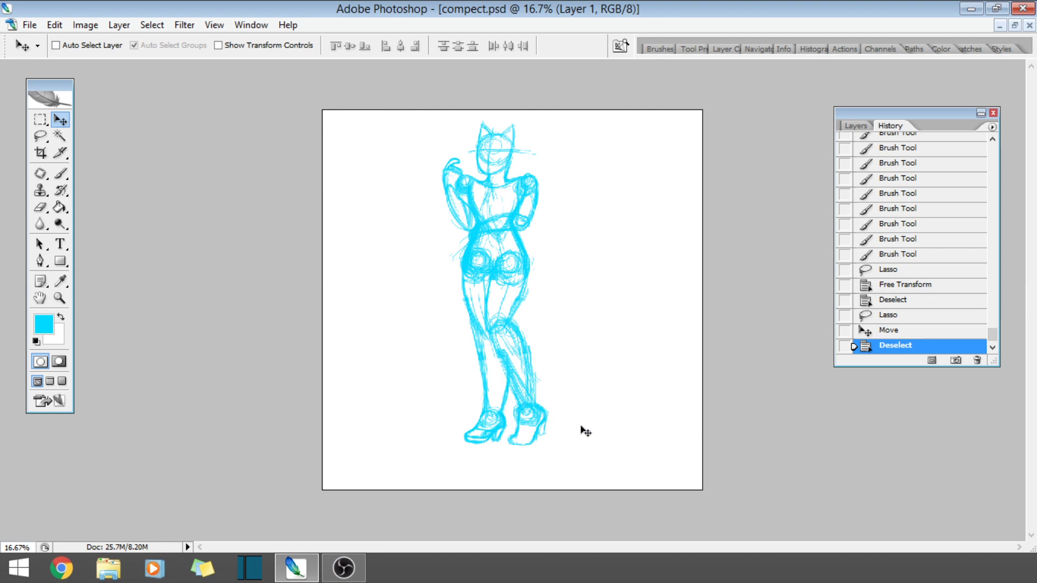
- Restore the lower-leg selection, nudge it slightly down-left, and deselect
{"action": "left_click", "coordinate": [54, 25]}
{"action": "left_click", "coordinate": [52, 36]}
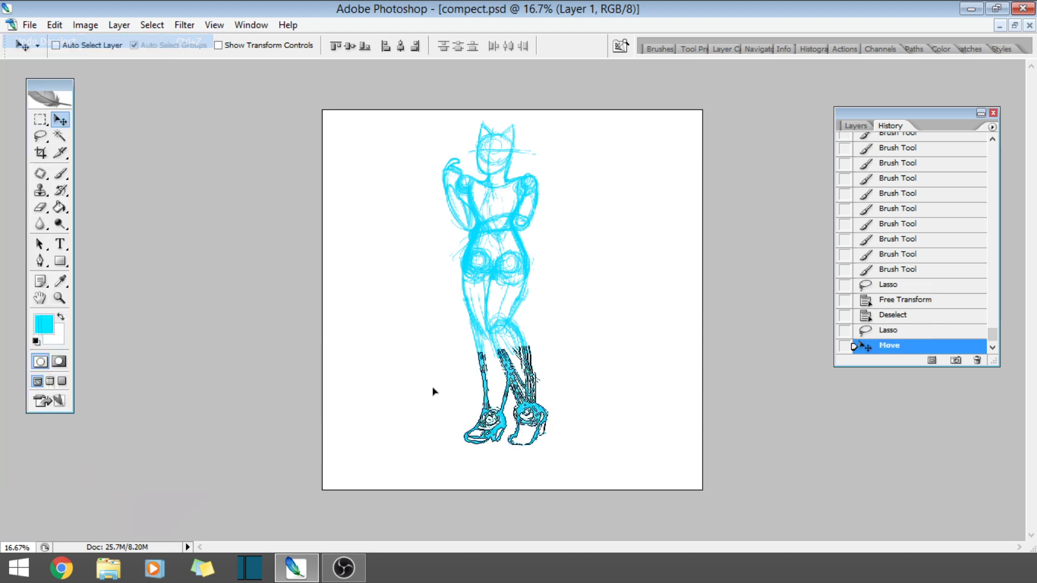
{"action": "left_click_drag", "start_coordinate": [526, 400], "coordinate": [525, 403]}
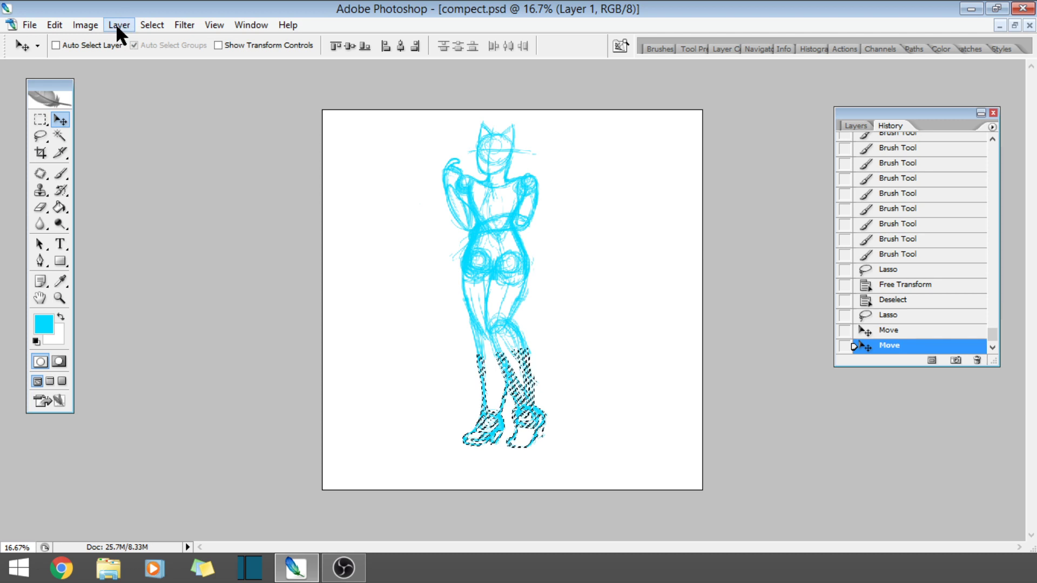
{"action": "left_click", "coordinate": [145, 26]}
{"action": "left_click", "coordinate": [135, 55]}
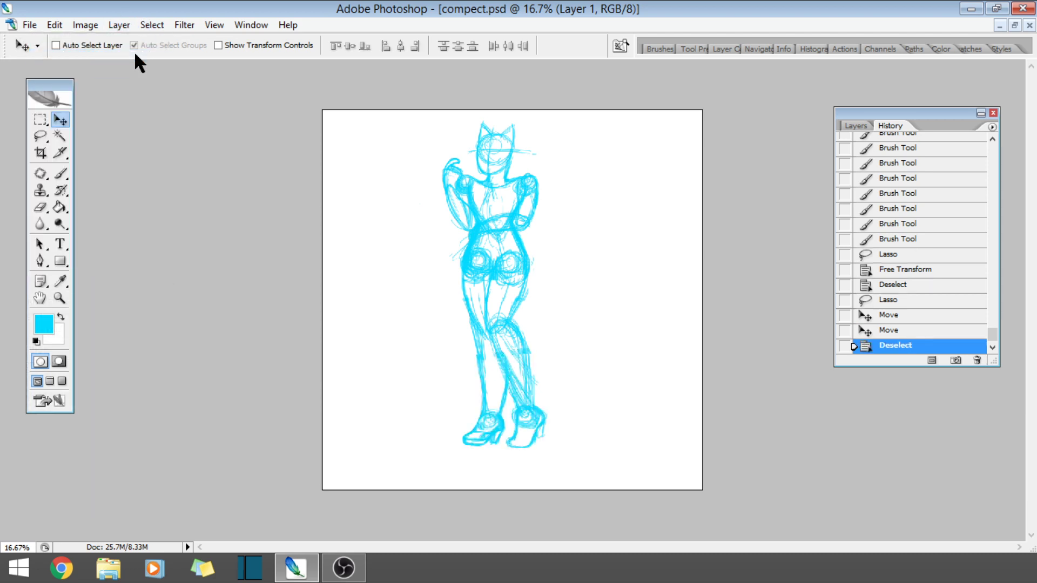
- Revert History to before the leg moves and clear the selection
{"action": "left_click", "coordinate": [928, 330]}
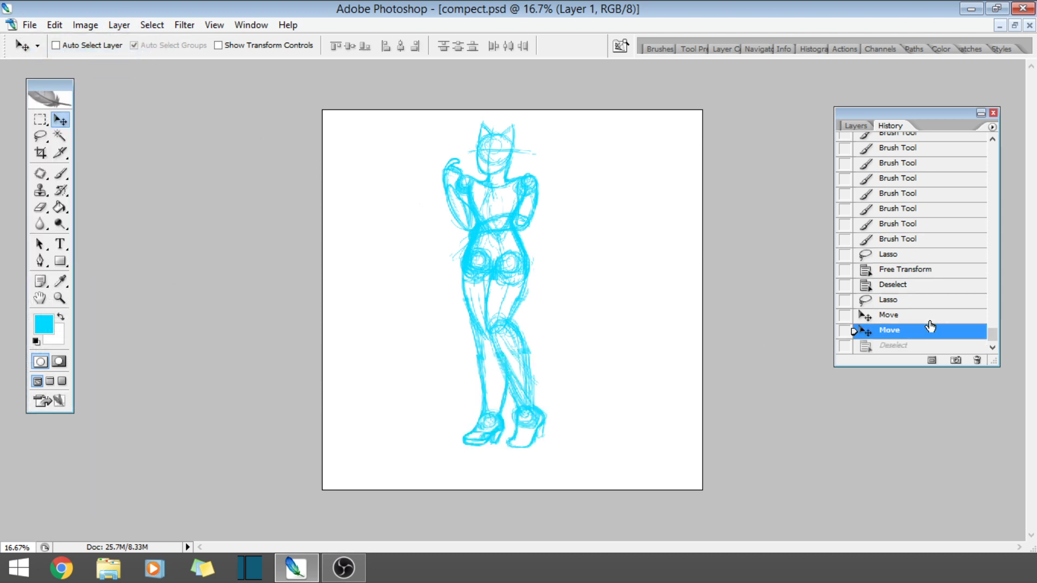
{"action": "left_click", "coordinate": [926, 316]}
{"action": "left_click", "coordinate": [926, 300]}
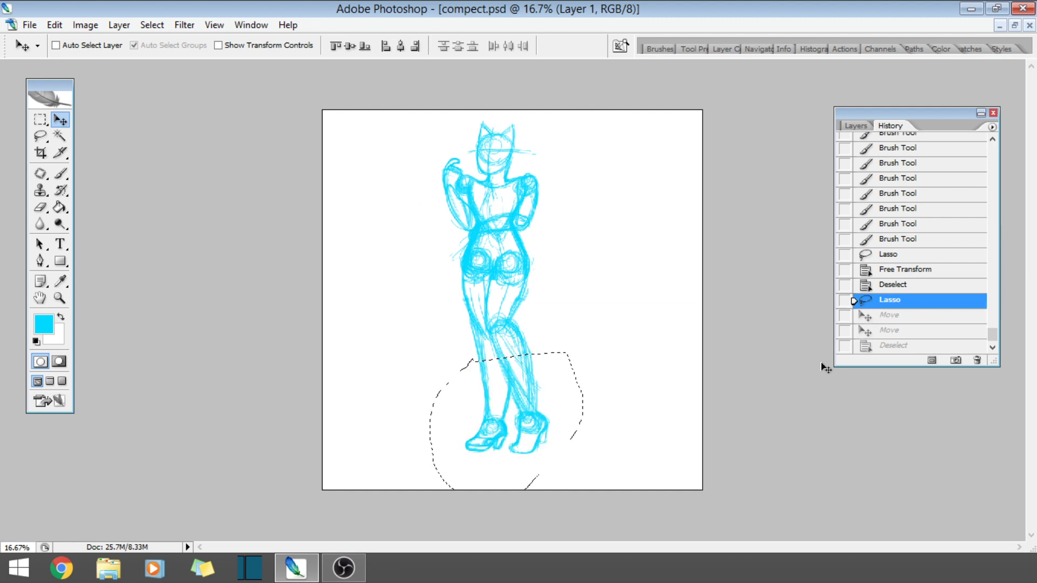
{"action": "left_click", "coordinate": [152, 25]}
{"action": "left_click", "coordinate": [141, 55]}
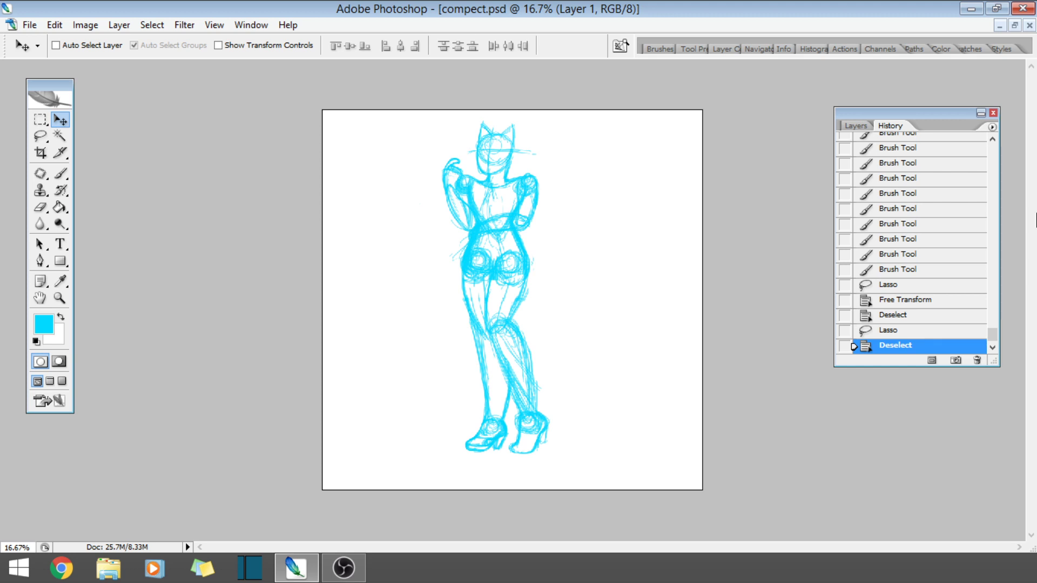
- Revert History to remove the recent foot strokes and lasso the lower body
{"action": "left_click", "coordinate": [915, 268]}
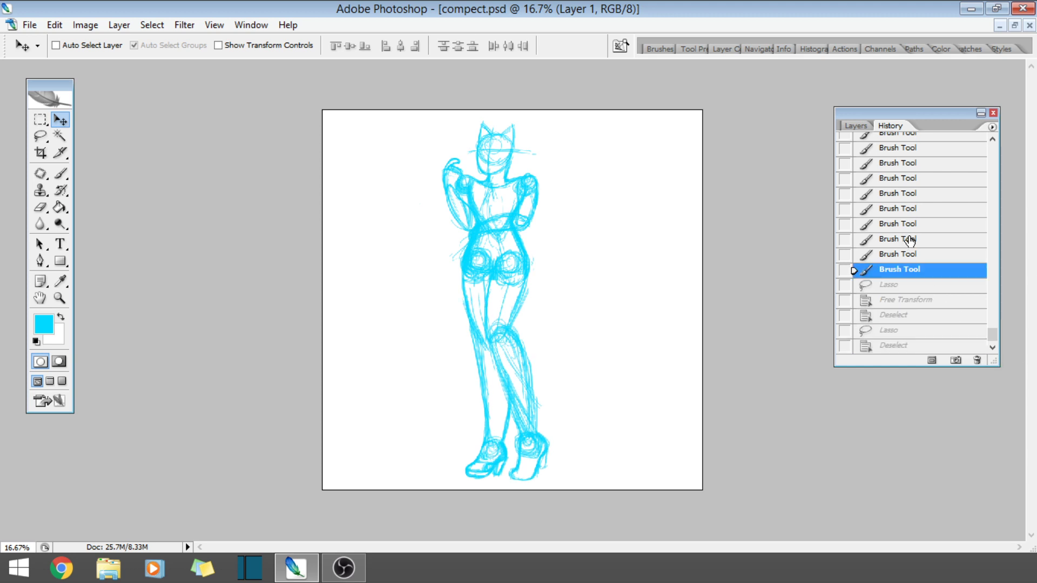
{"action": "left_click", "coordinate": [912, 239]}
{"action": "left_click", "coordinate": [41, 136]}
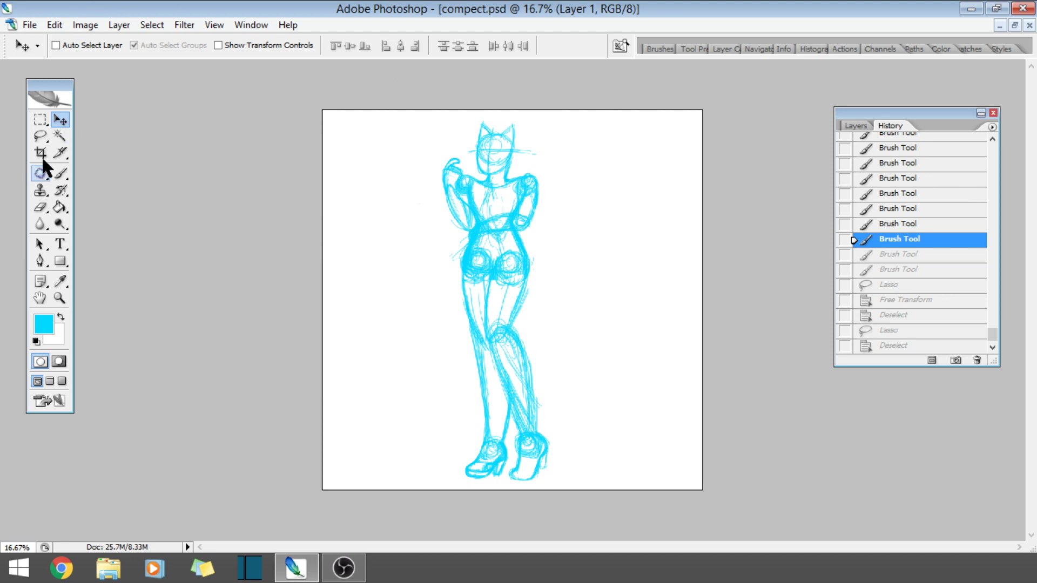
{"action": "mouse_move", "coordinate": [613, 439]}
{"action": "left_mouse_down"}
{"action": "mouse_move", "coordinate": [391, 384]}
{"action": "mouse_move", "coordinate": [468, 272]}
{"action": "mouse_move", "coordinate": [626, 564]}
{"action": "left_mouse_up"}
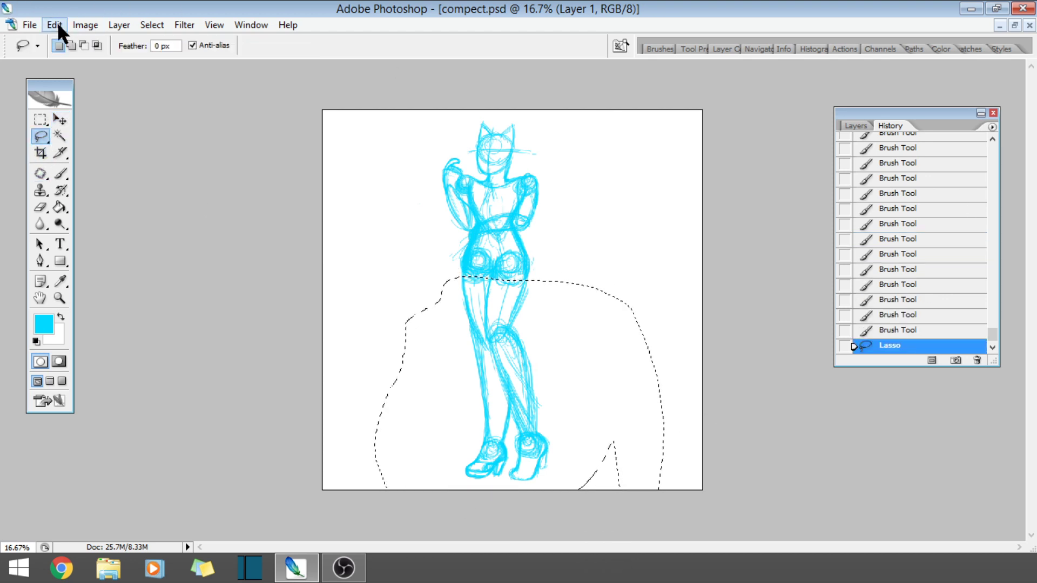
- Free-transform the lower legs to about 90.4% height, apply it, and deselect
{"action": "left_click", "coordinate": [55, 25]}
{"action": "left_click", "coordinate": [69, 263]}
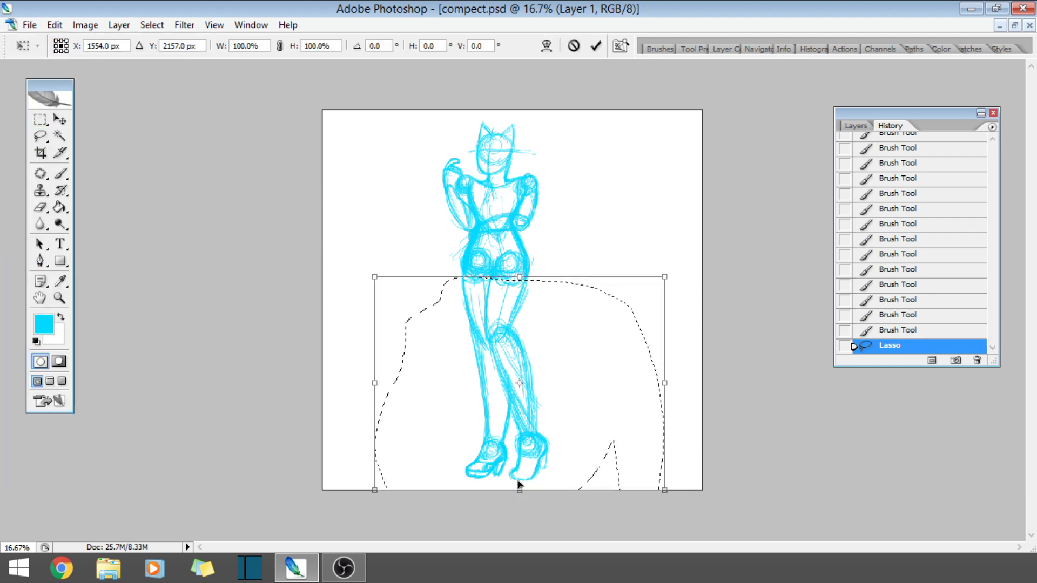
{"action": "left_click_drag", "start_coordinate": [520, 489], "coordinate": [526, 469]}
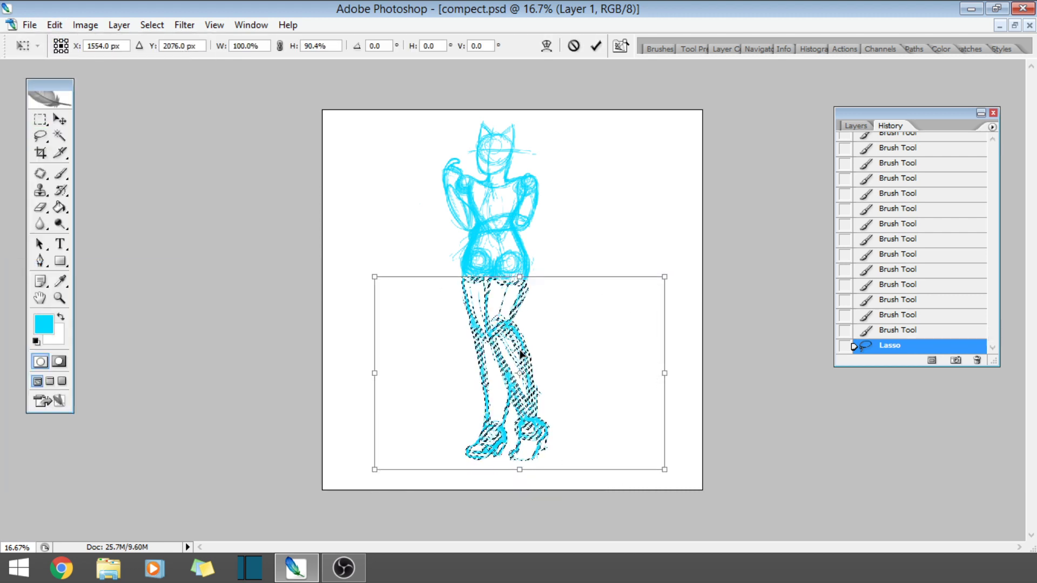
{"action": "left_click", "coordinate": [61, 120]}
{"action": "left_click", "coordinate": [492, 216]}
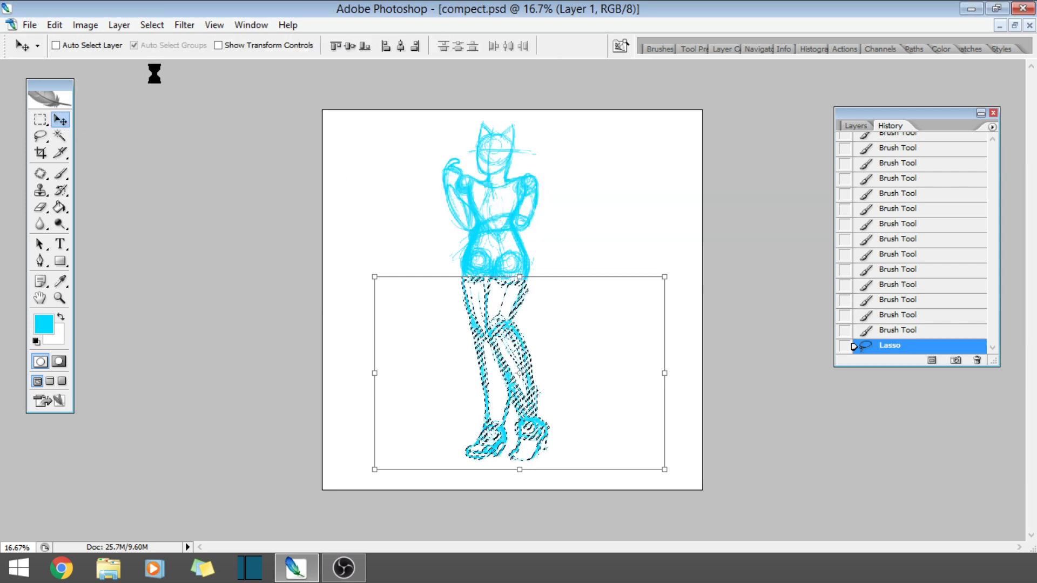
{"action": "left_click", "coordinate": [157, 25]}
{"action": "left_click", "coordinate": [147, 54]}
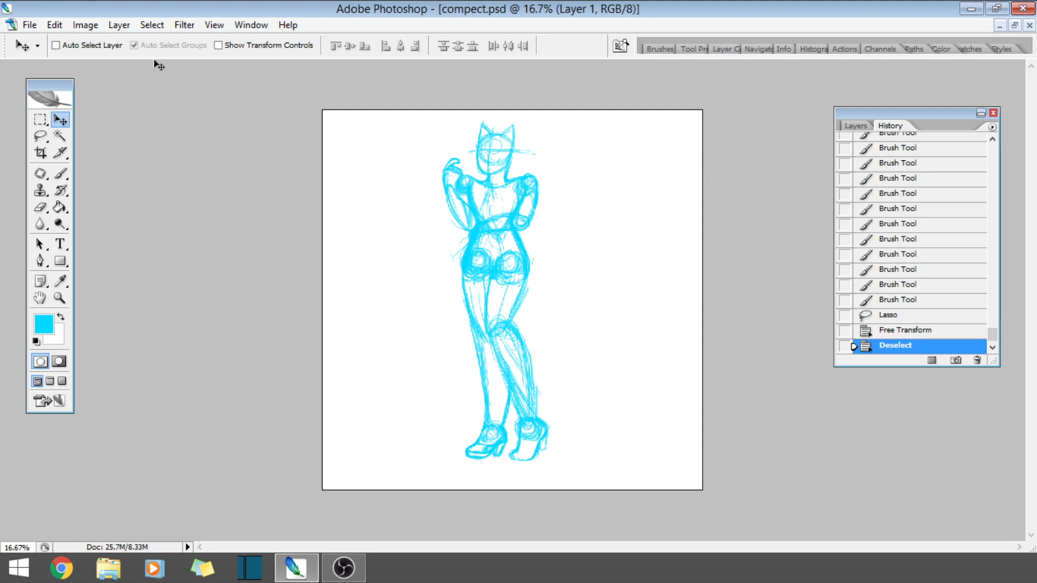
- Show the Layers panel and create a new empty Layer 2 above Layer 1
{"action": "left_click", "coordinate": [29, 24]}
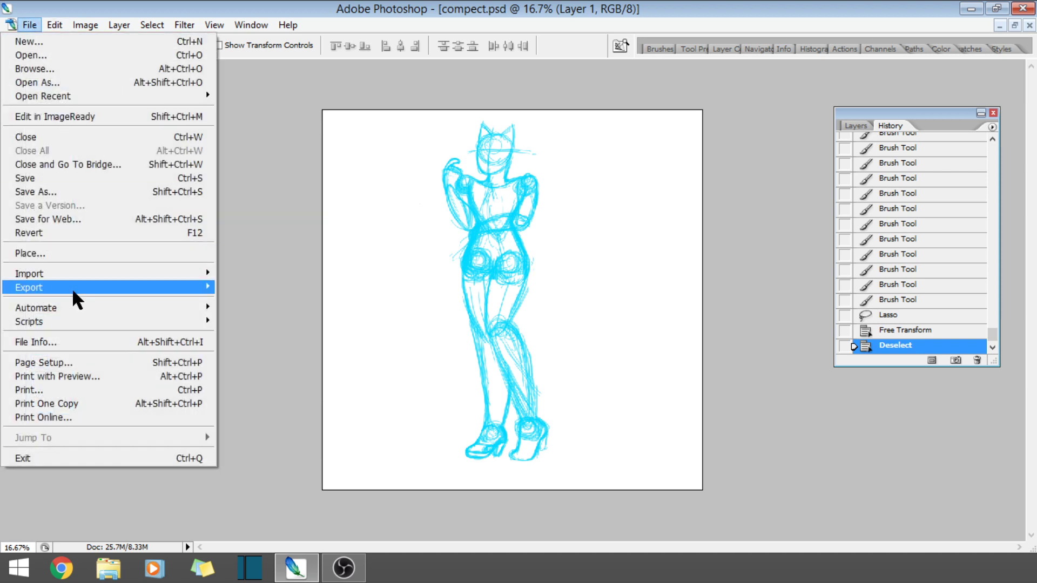
{"action": "left_click", "coordinate": [62, 178]}
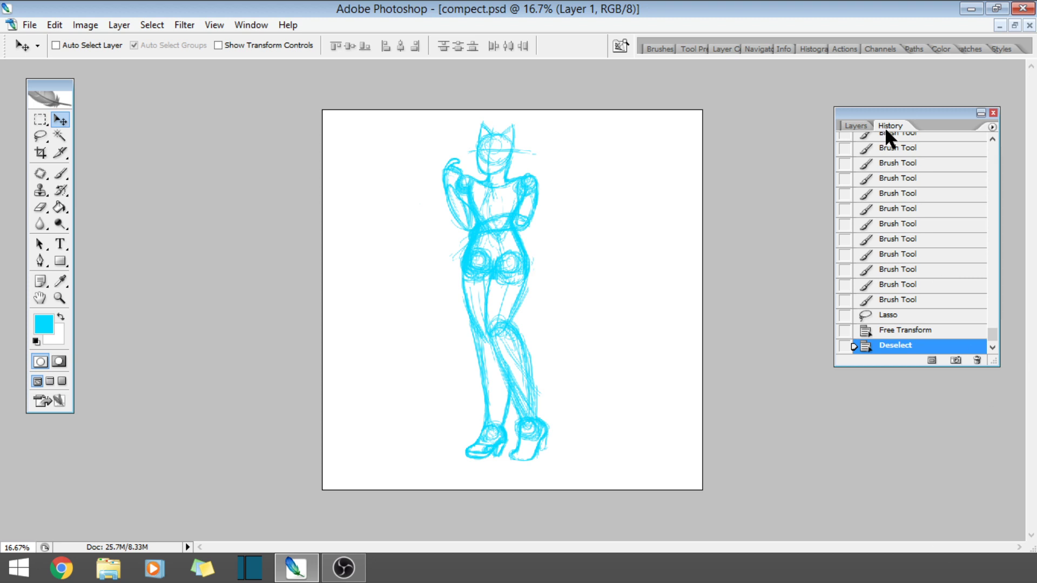
{"action": "left_click", "coordinate": [857, 125]}
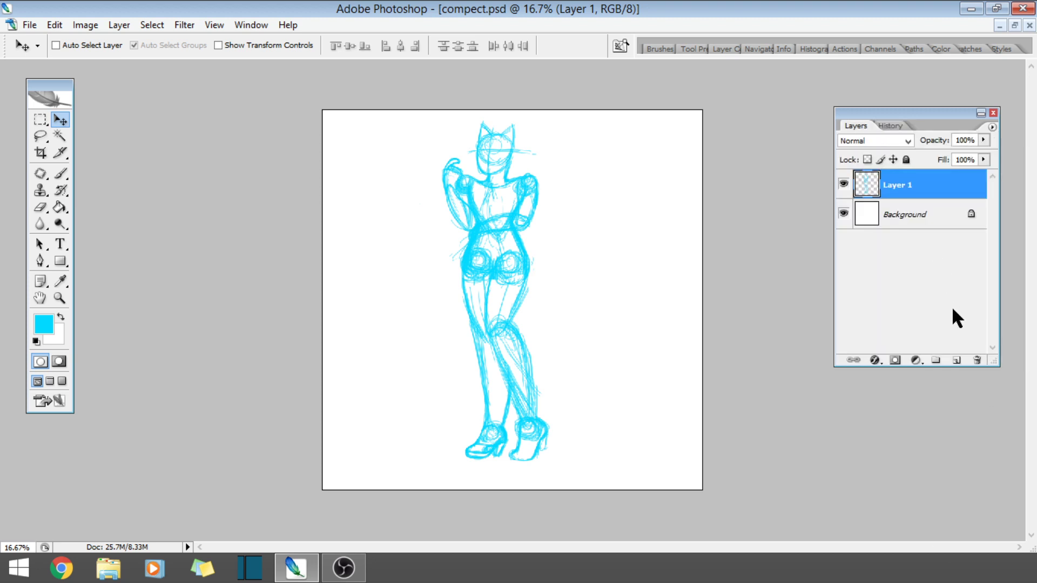
{"action": "left_click", "coordinate": [955, 361]}
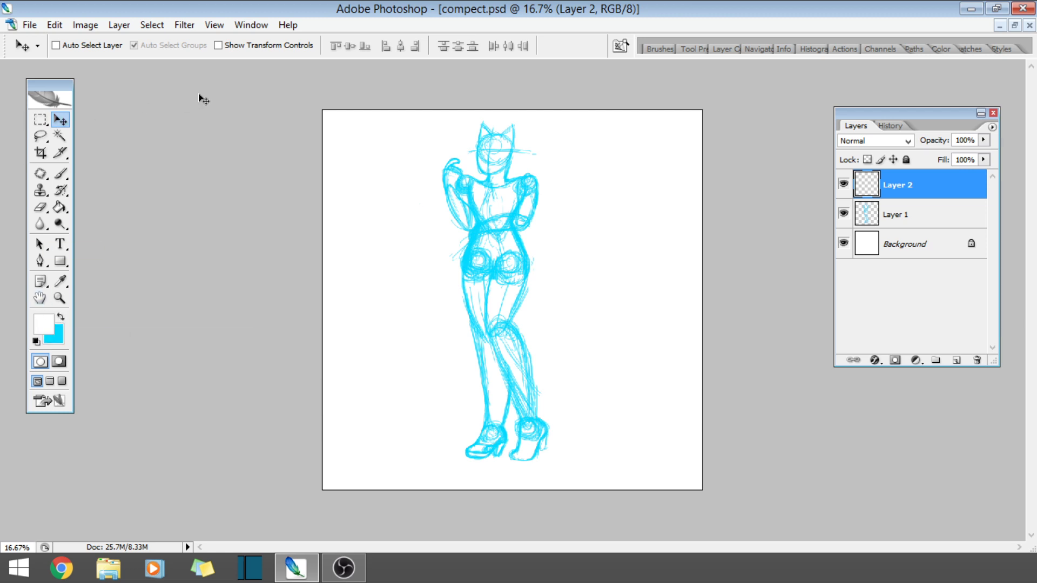
- Set the foreground colour to a fully saturated pure blue, #0006ff, in the Color Picker
{"action": "left_click", "coordinate": [37, 317]}
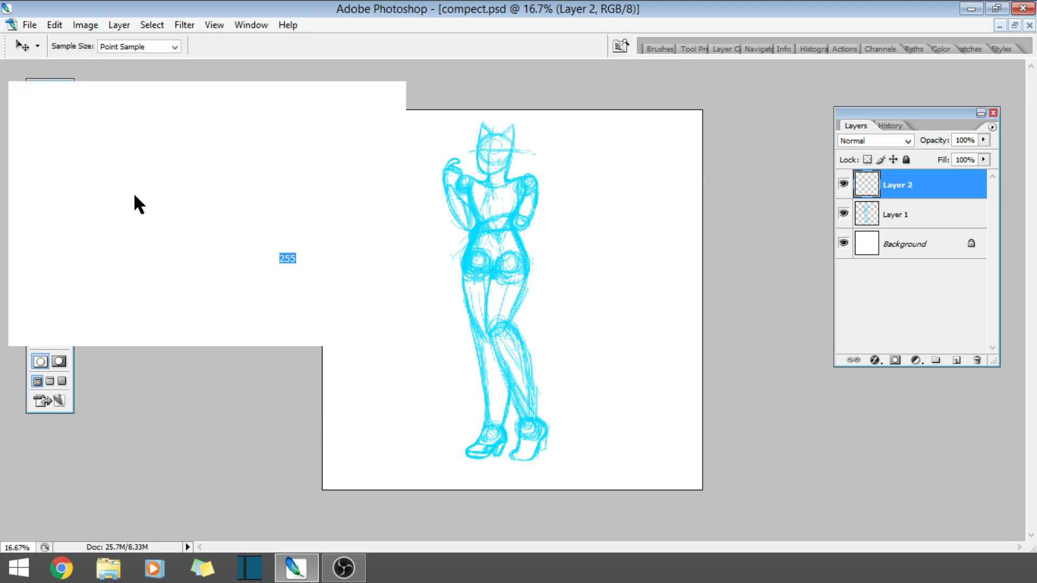
{"action": "left_click", "coordinate": [233, 192]}
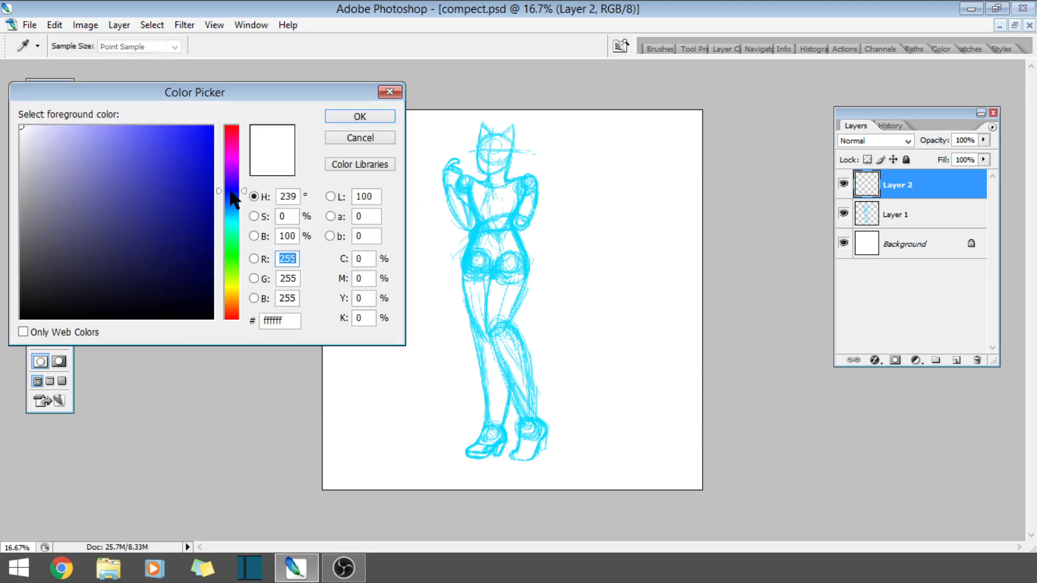
{"action": "left_click", "coordinate": [350, 117]}
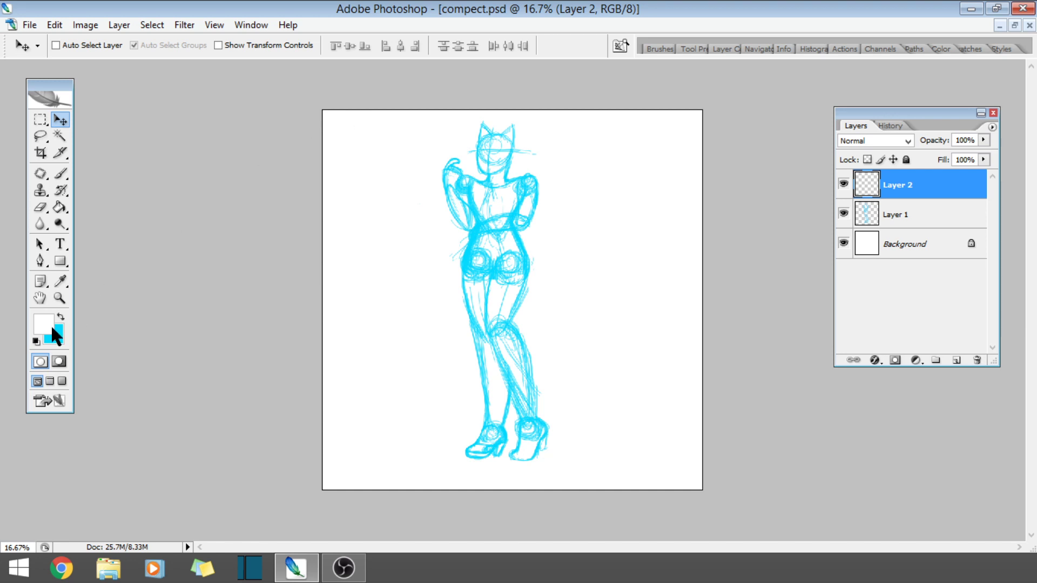
{"action": "left_click", "coordinate": [52, 326]}
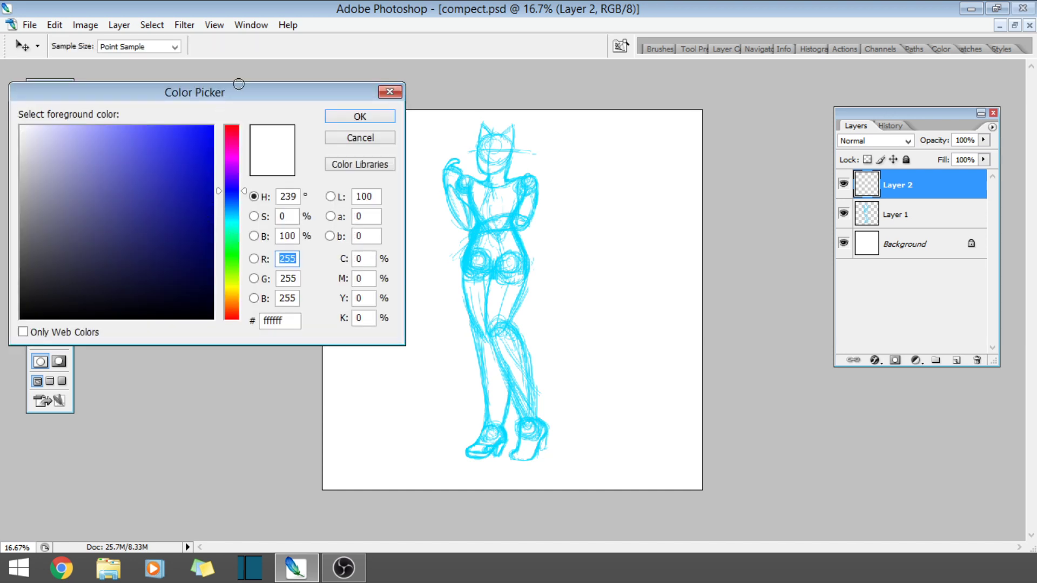
{"action": "left_click_drag", "start_coordinate": [200, 211], "coordinate": [222, 131]}
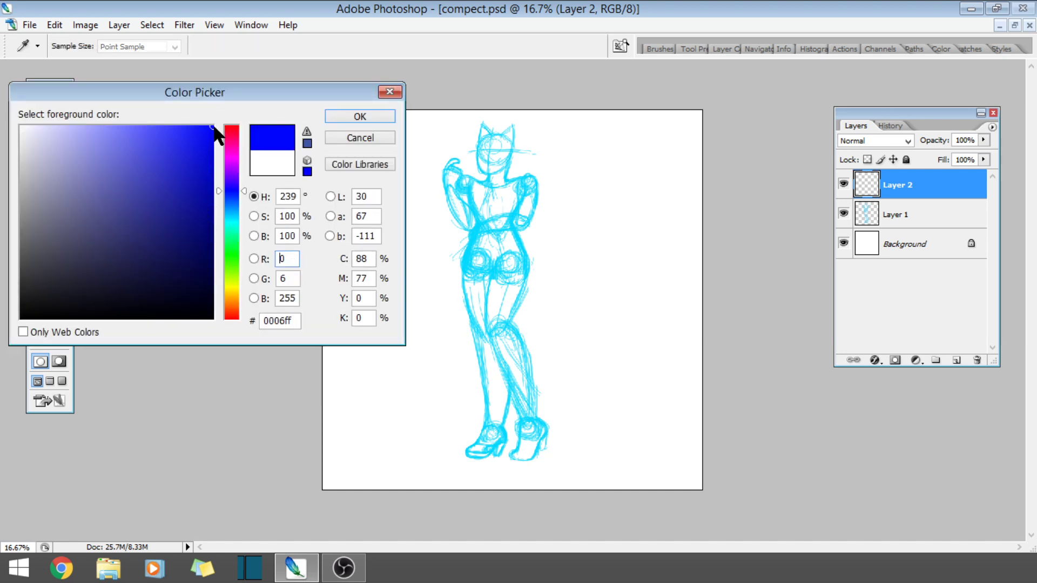
{"action": "left_click", "coordinate": [344, 122]}
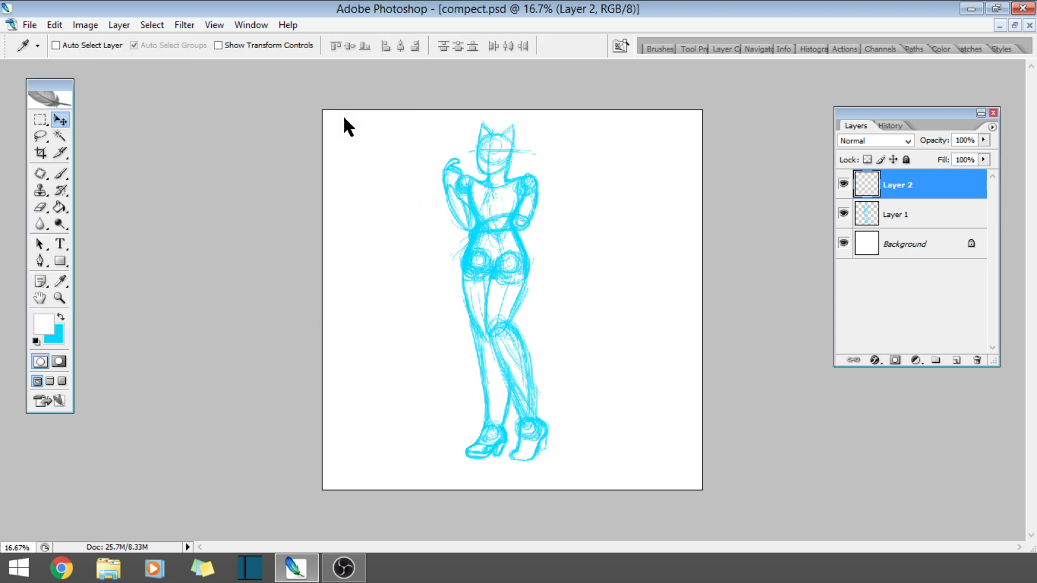
{"action": "left_click", "coordinate": [60, 298]}
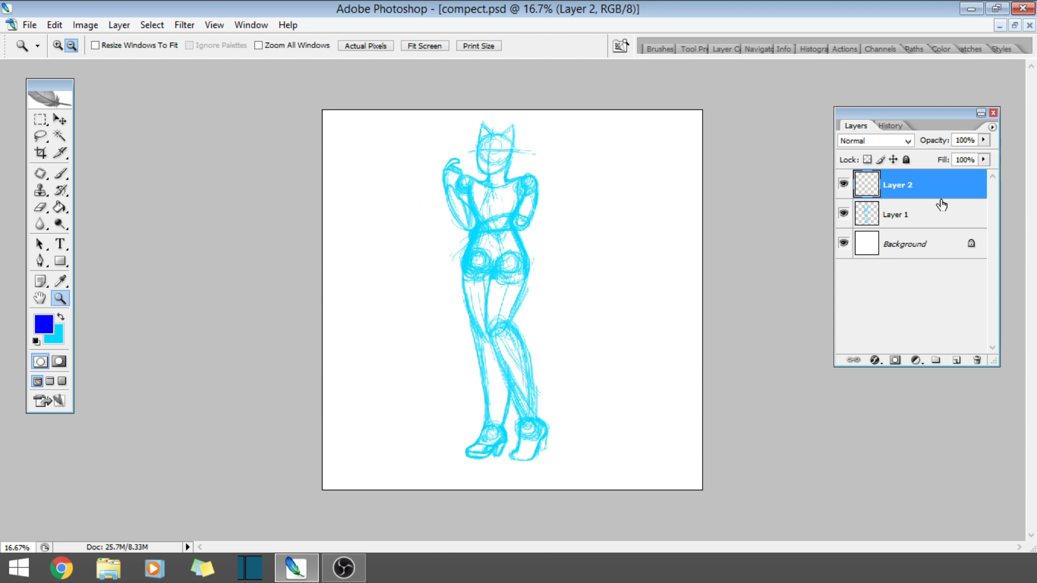
- On Layer 1, brush a light thigh stroke and sketch a tail curving right from the leg
{"action": "left_click", "coordinate": [933, 215]}
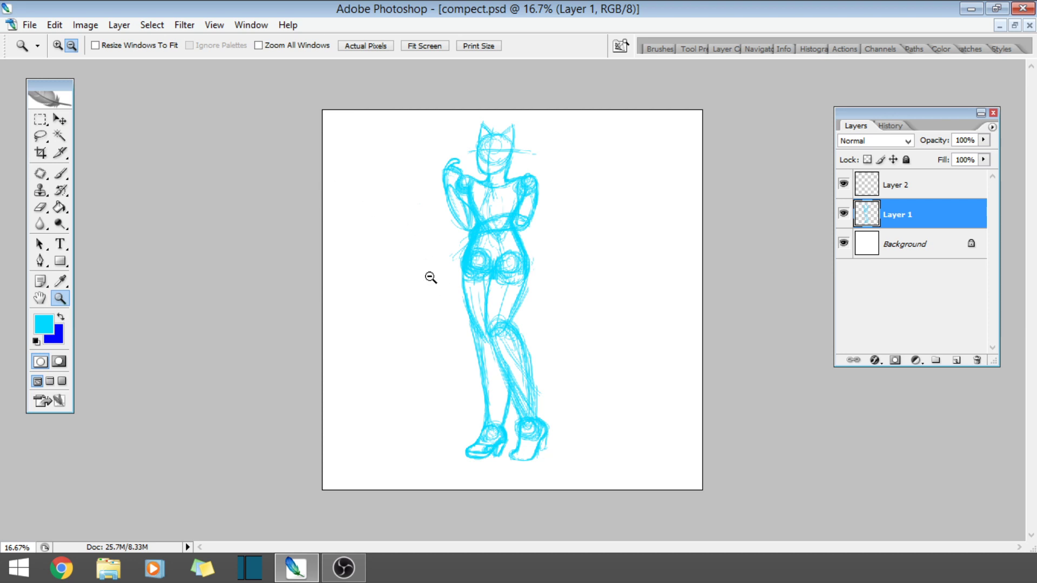
{"action": "left_click", "coordinate": [60, 173]}
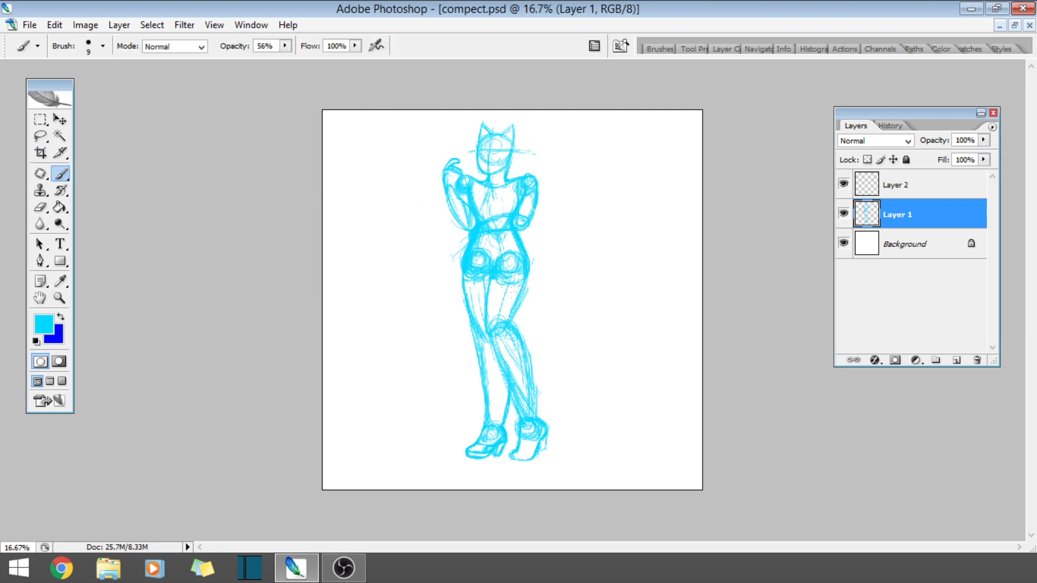
{"action": "left_click_drag", "start_coordinate": [512, 286], "coordinate": [500, 312]}
{"action": "left_click_drag", "start_coordinate": [534, 375], "coordinate": [592, 377]}
{"action": "mouse_move", "coordinate": [553, 384]}
{"action": "left_mouse_down"}
{"action": "mouse_move", "coordinate": [630, 370]}
{"action": "mouse_move", "coordinate": [643, 342]}
{"action": "left_mouse_up"}
{"action": "mouse_move", "coordinate": [595, 385]}
{"action": "left_mouse_down"}
{"action": "mouse_move", "coordinate": [642, 345]}
{"action": "mouse_move", "coordinate": [624, 354]}
{"action": "left_mouse_up"}
{"action": "mouse_move", "coordinate": [620, 311]}
{"action": "left_mouse_down"}
{"action": "mouse_move", "coordinate": [636, 341]}
{"action": "mouse_move", "coordinate": [615, 374]}
{"action": "left_mouse_up"}
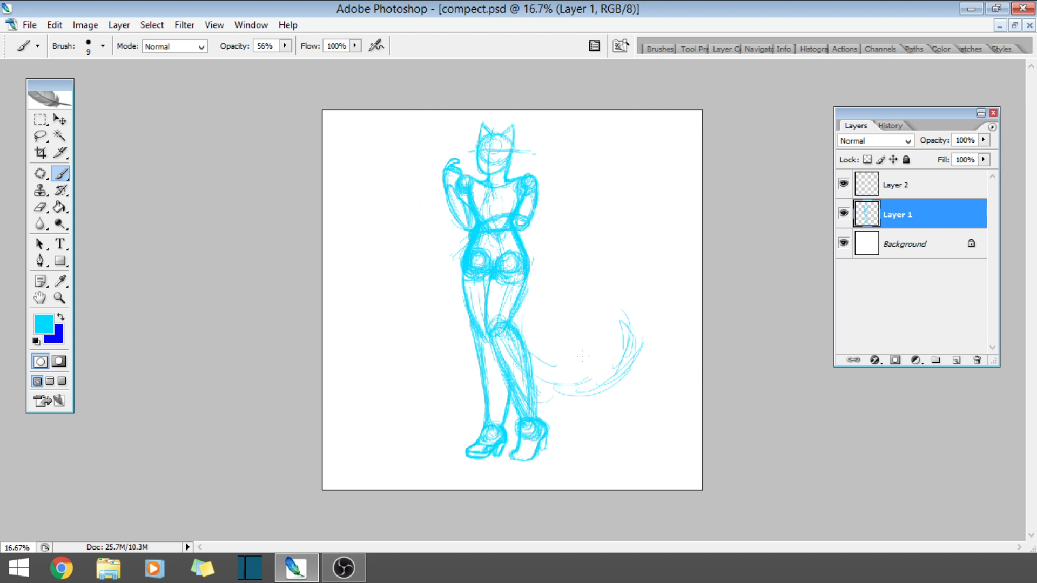
{"action": "mouse_move", "coordinate": [533, 346]}
{"action": "left_mouse_down"}
{"action": "mouse_move", "coordinate": [587, 367]}
{"action": "mouse_move", "coordinate": [621, 346]}
{"action": "left_mouse_up"}
{"action": "mouse_move", "coordinate": [596, 358]}
{"action": "left_mouse_down"}
{"action": "mouse_move", "coordinate": [633, 321]}
{"action": "mouse_move", "coordinate": [618, 333]}
{"action": "left_mouse_up"}
{"action": "left_click_drag", "start_coordinate": [604, 349], "coordinate": [630, 319]}
{"action": "mouse_move", "coordinate": [596, 435]}
{"action": "left_mouse_down"}
{"action": "mouse_move", "coordinate": [643, 397]}
{"action": "mouse_move", "coordinate": [655, 367]}
{"action": "left_mouse_up"}
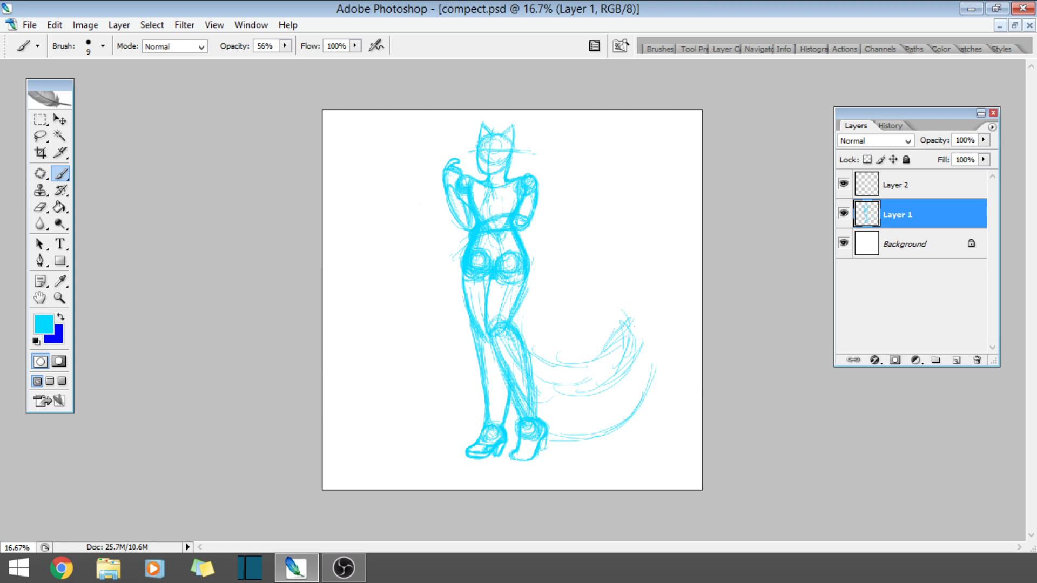
{"action": "left_click_drag", "start_coordinate": [640, 329], "coordinate": [647, 381]}
{"action": "left_click_drag", "start_coordinate": [652, 352], "coordinate": [637, 402]}
- Add a curl at the lower left and faint strokes along the left leg's outer edge
{"action": "left_click_drag", "start_coordinate": [366, 434], "coordinate": [392, 450]}
{"action": "left_click_drag", "start_coordinate": [367, 415], "coordinate": [406, 436]}
{"action": "left_click_drag", "start_coordinate": [391, 426], "coordinate": [404, 411]}
{"action": "left_click_drag", "start_coordinate": [514, 422], "coordinate": [503, 373]}
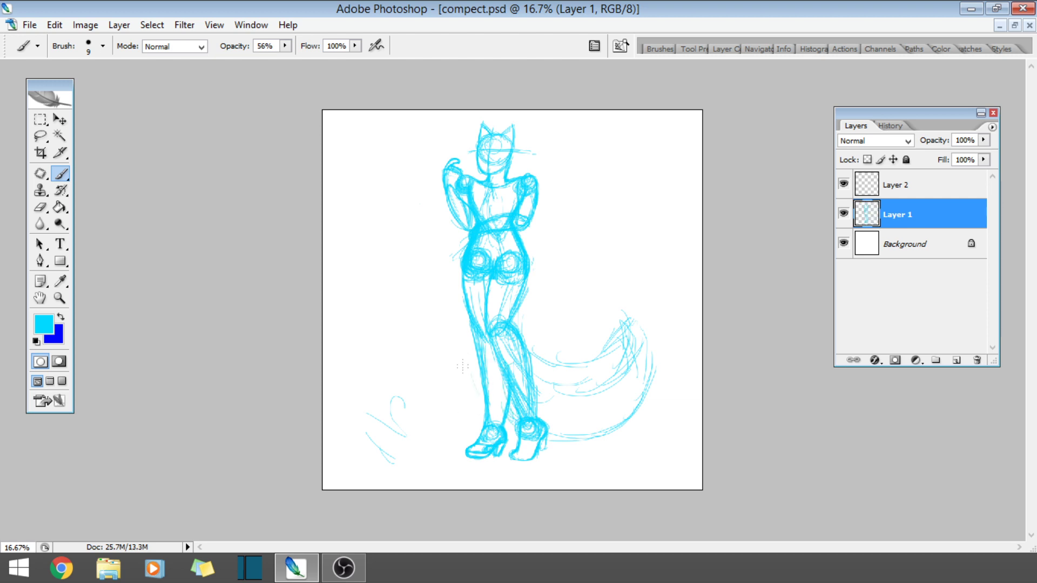
{"action": "mouse_move", "coordinate": [478, 311]}
{"action": "left_mouse_down"}
{"action": "mouse_move", "coordinate": [468, 391]}
{"action": "mouse_move", "coordinate": [466, 360]}
{"action": "mouse_move", "coordinate": [473, 393]}
{"action": "left_mouse_up"}
{"action": "left_click_drag", "start_coordinate": [471, 358], "coordinate": [494, 405]}
{"action": "left_click_drag", "start_coordinate": [480, 284], "coordinate": [462, 350]}
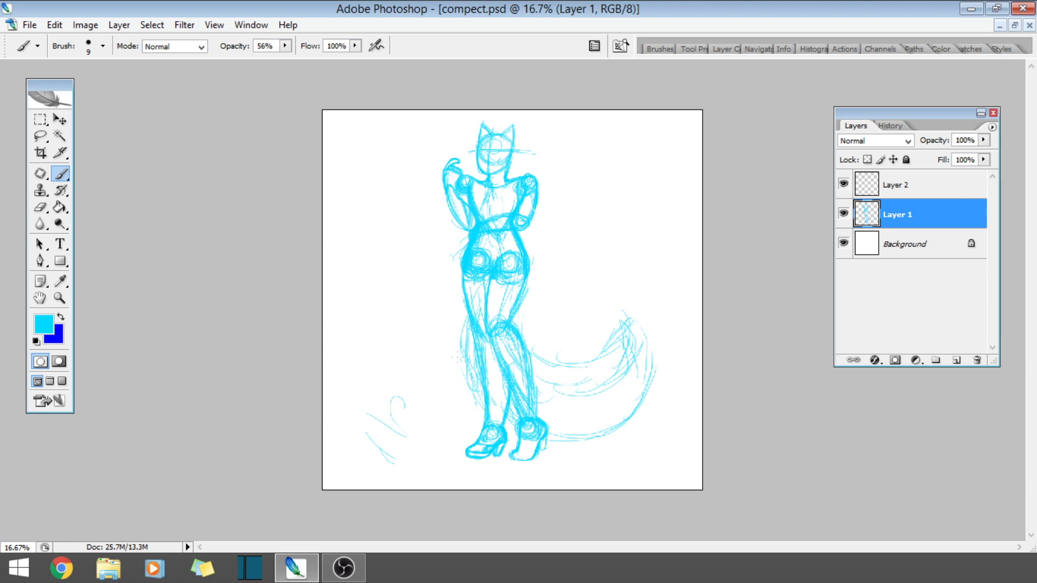
{"action": "left_click_drag", "start_coordinate": [463, 300], "coordinate": [449, 349]}
{"action": "left_click_drag", "start_coordinate": [459, 362], "coordinate": [458, 380]}
{"action": "left_click", "coordinate": [59, 295]}
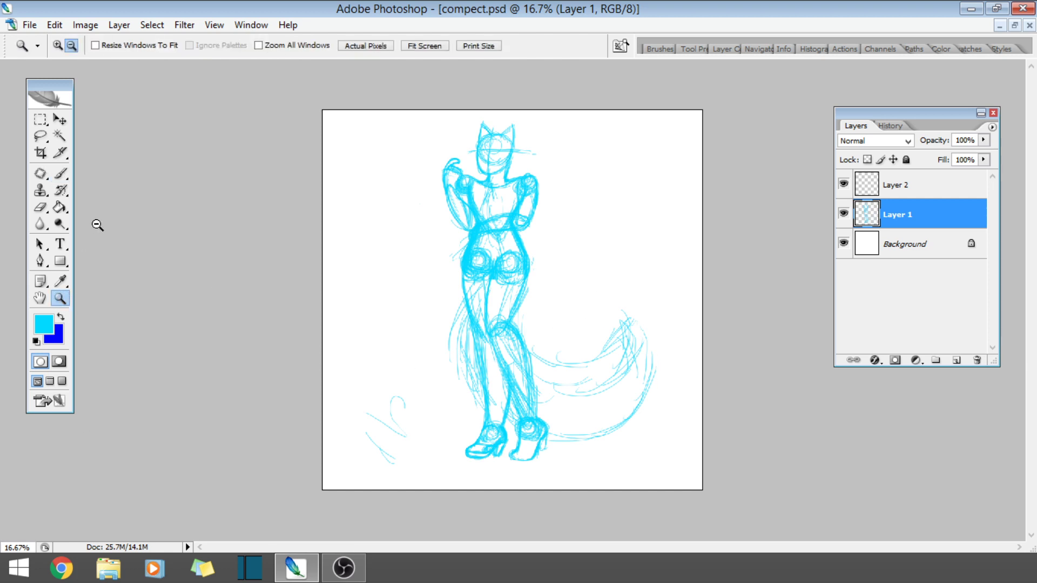
- Zoom in on the legs and tail and sketch more strokes along the left calf
{"action": "left_click", "coordinate": [57, 46]}
{"action": "left_click", "coordinate": [618, 361]}
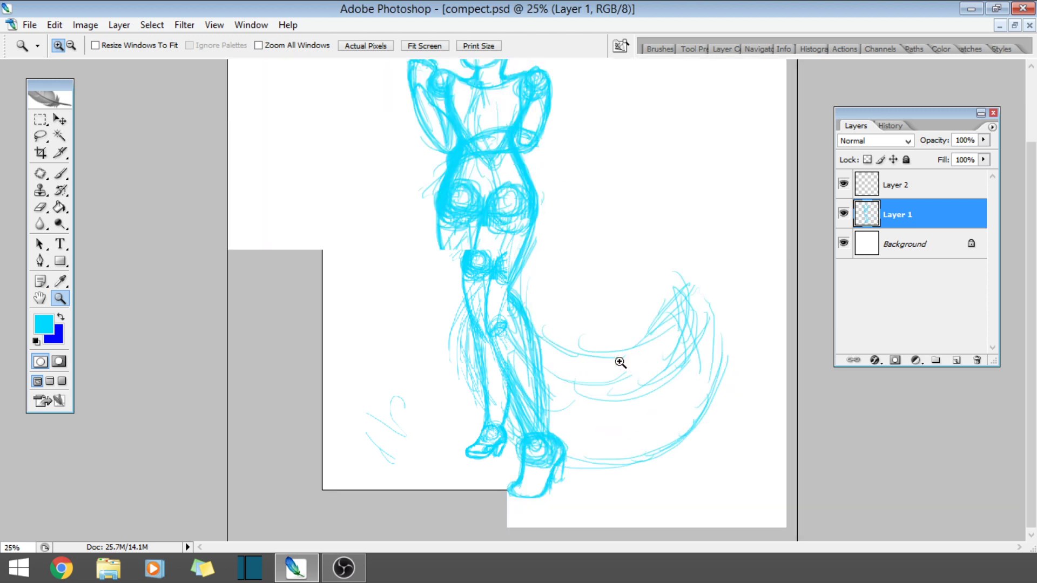
{"action": "left_click", "coordinate": [627, 361]}
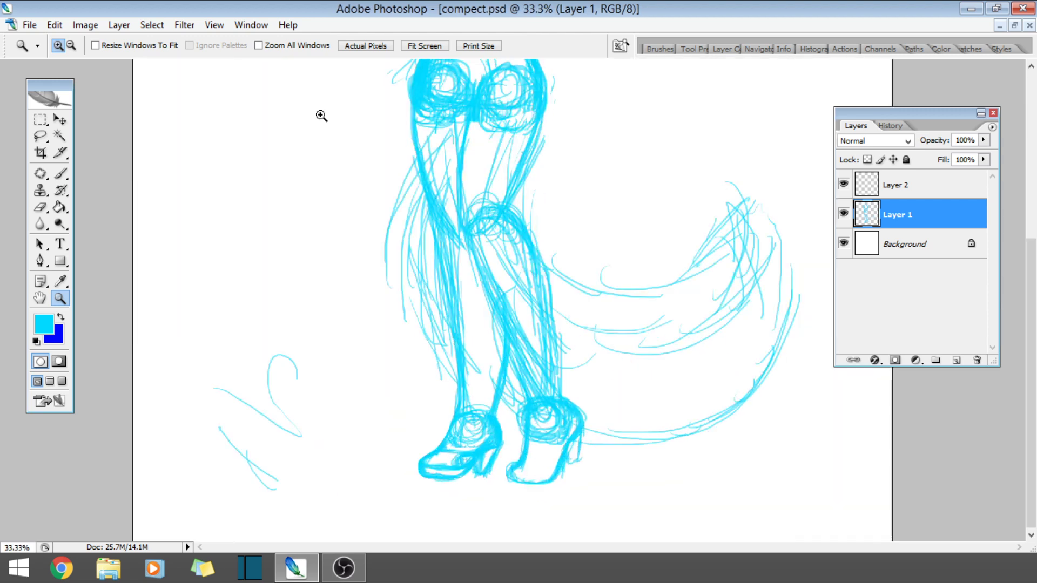
{"action": "left_click", "coordinate": [61, 172]}
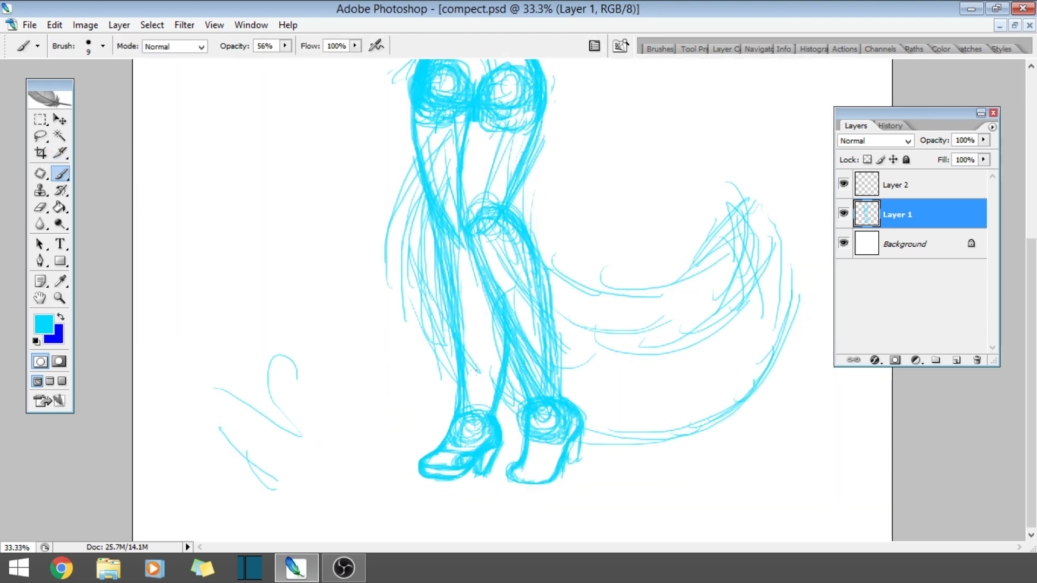
{"action": "left_click_drag", "start_coordinate": [427, 266], "coordinate": [478, 376]}
{"action": "left_click_drag", "start_coordinate": [411, 235], "coordinate": [450, 327]}
{"action": "left_click_drag", "start_coordinate": [406, 229], "coordinate": [446, 351]}
- Add strands behind the left knee, down the calf's side and along the left thigh
{"action": "mouse_move", "coordinate": [424, 182]}
{"action": "left_mouse_down"}
{"action": "mouse_move", "coordinate": [453, 358]}
{"action": "mouse_move", "coordinate": [412, 287]}
{"action": "left_mouse_up"}
{"action": "left_click_drag", "start_coordinate": [435, 163], "coordinate": [399, 256]}
{"action": "left_click_drag", "start_coordinate": [443, 157], "coordinate": [392, 264]}
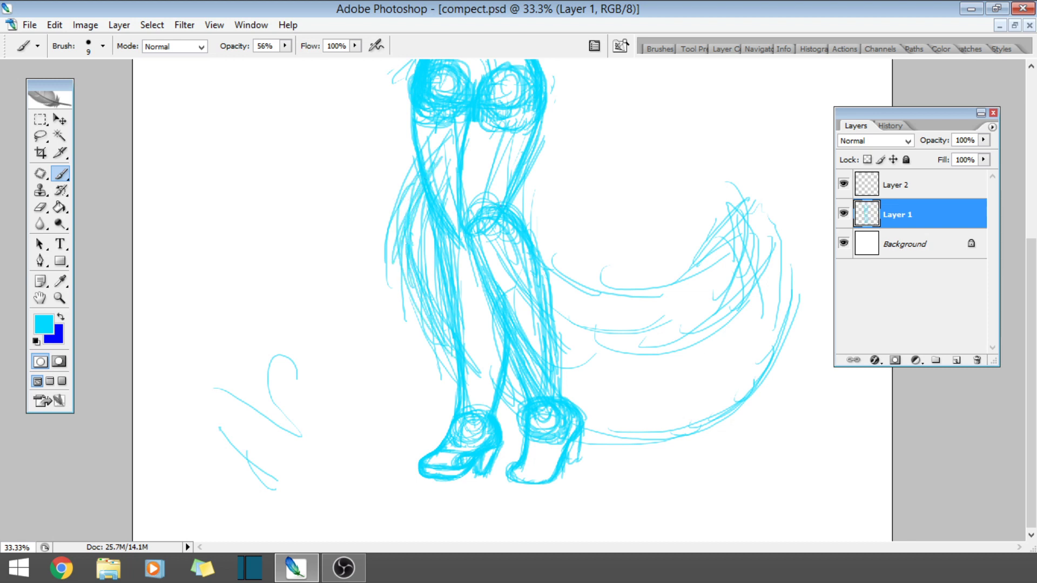
{"action": "left_click_drag", "start_coordinate": [441, 149], "coordinate": [388, 236]}
{"action": "left_click_drag", "start_coordinate": [421, 175], "coordinate": [397, 324]}
{"action": "left_click_drag", "start_coordinate": [395, 262], "coordinate": [426, 339]}
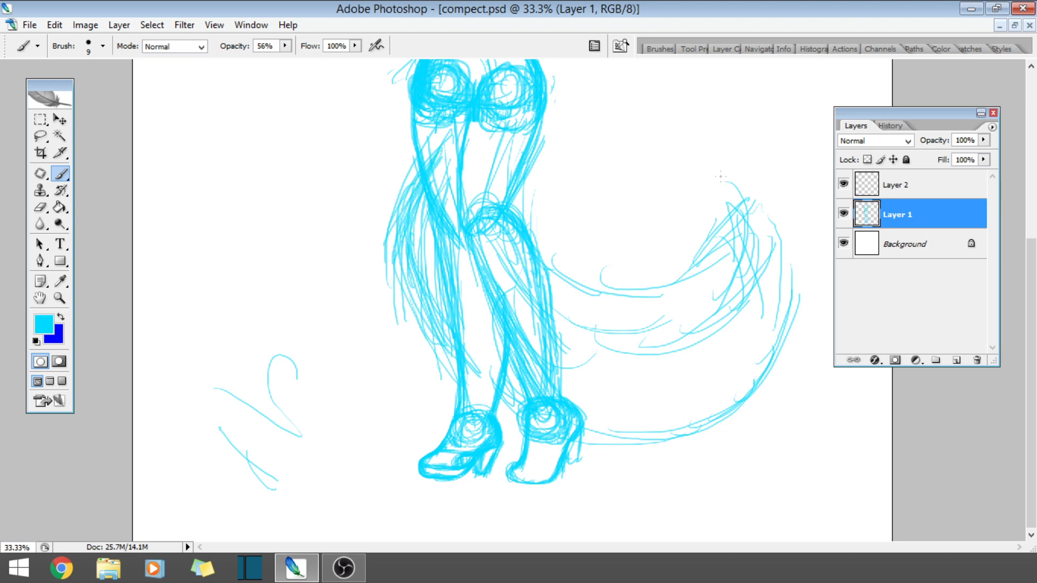
{"action": "left_click_drag", "start_coordinate": [1034, 293], "coordinate": [1036, 259]}
{"action": "scroll", "coordinate": [1032, 258], "scroll_direction": "up", "scroll_amount": 3}
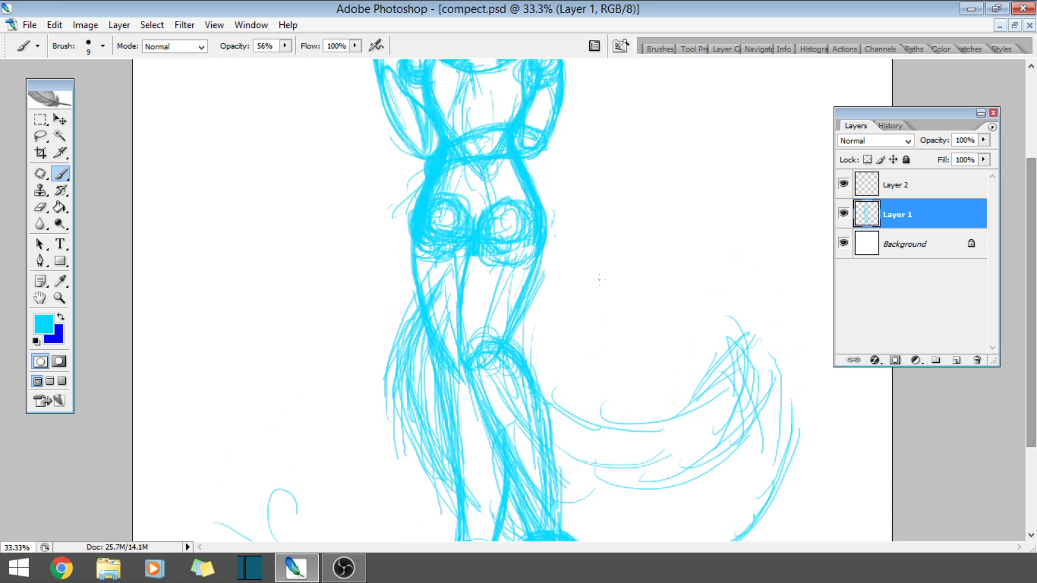
{"action": "left_click", "coordinate": [39, 207]}
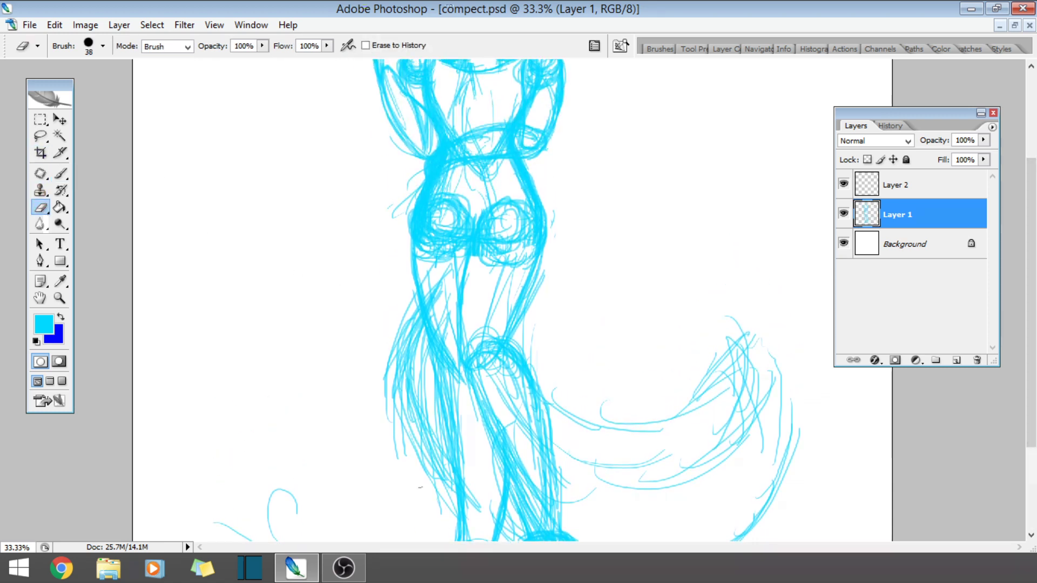
- Erase stray strands beside the left leg, undoing the first erase with Edit > Undo
{"action": "mouse_move", "coordinate": [395, 423]}
{"action": "left_mouse_down"}
{"action": "mouse_move", "coordinate": [462, 514]}
{"action": "mouse_move", "coordinate": [413, 364]}
{"action": "left_mouse_up"}
{"action": "left_click", "coordinate": [60, 25]}
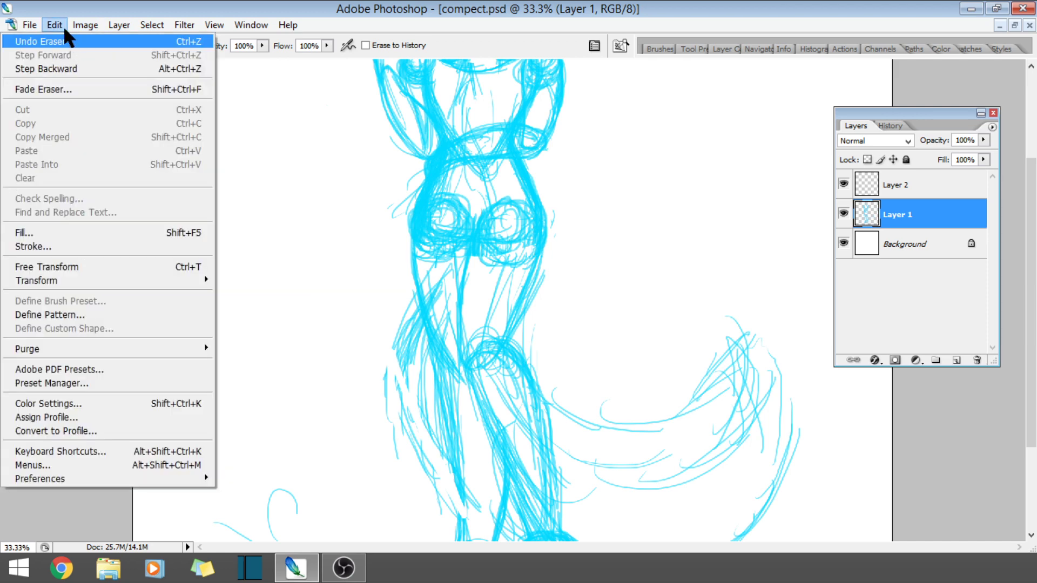
{"action": "left_click", "coordinate": [48, 39]}
{"action": "mouse_move", "coordinate": [432, 486]}
{"action": "left_mouse_down"}
{"action": "mouse_move", "coordinate": [421, 449]}
{"action": "mouse_move", "coordinate": [426, 312]}
{"action": "mouse_move", "coordinate": [388, 418]}
{"action": "left_mouse_up"}
- Roll the sketch back to the second listed earlier Brush Tool state in History
{"action": "left_click", "coordinate": [889, 126]}
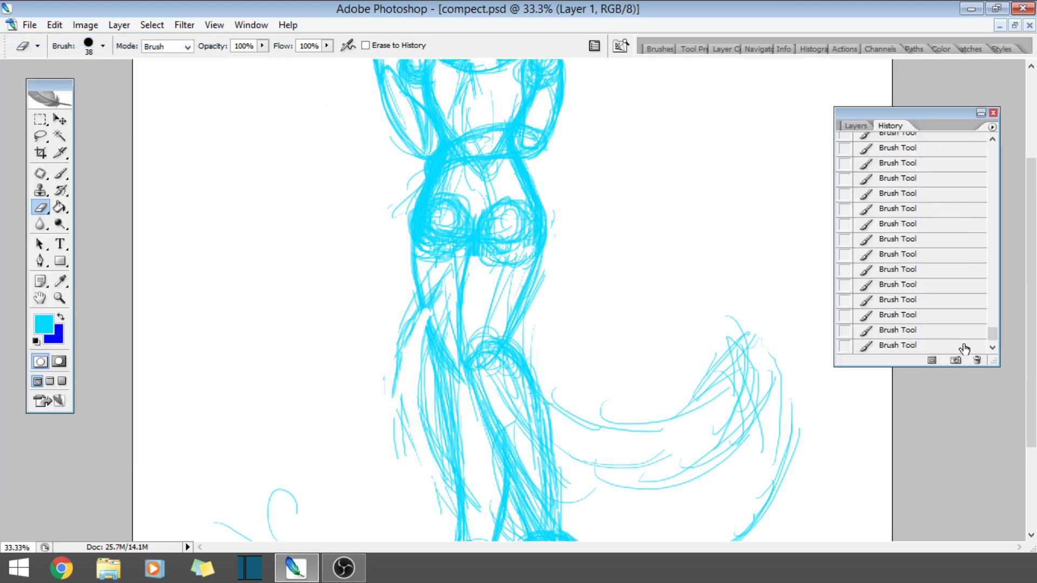
{"action": "left_click", "coordinate": [993, 347]}
{"action": "left_click", "coordinate": [951, 178]}
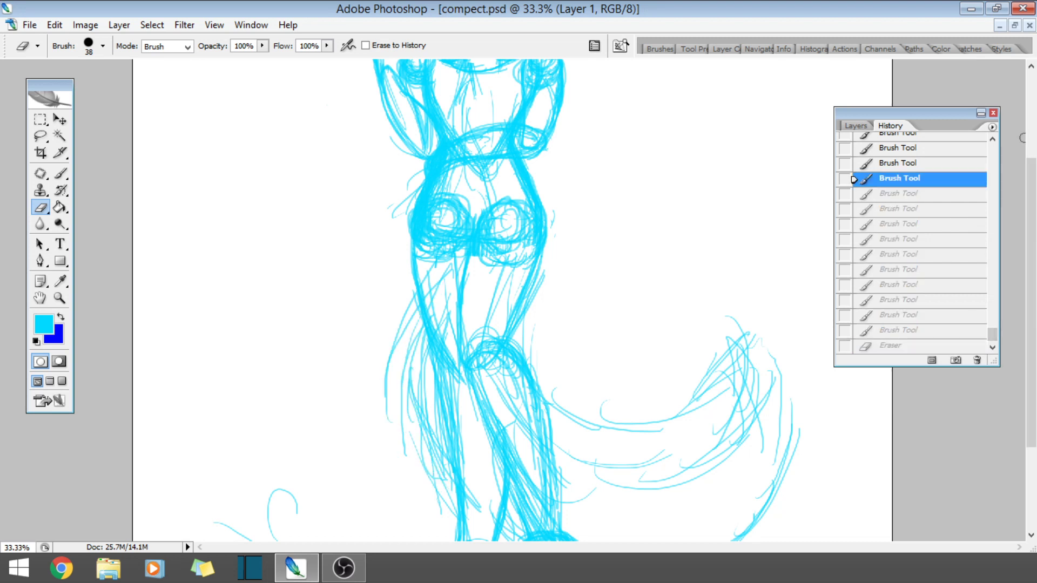
{"action": "left_click", "coordinate": [992, 139]}
{"action": "left_click", "coordinate": [991, 139]}
{"action": "left_click", "coordinate": [909, 156]}
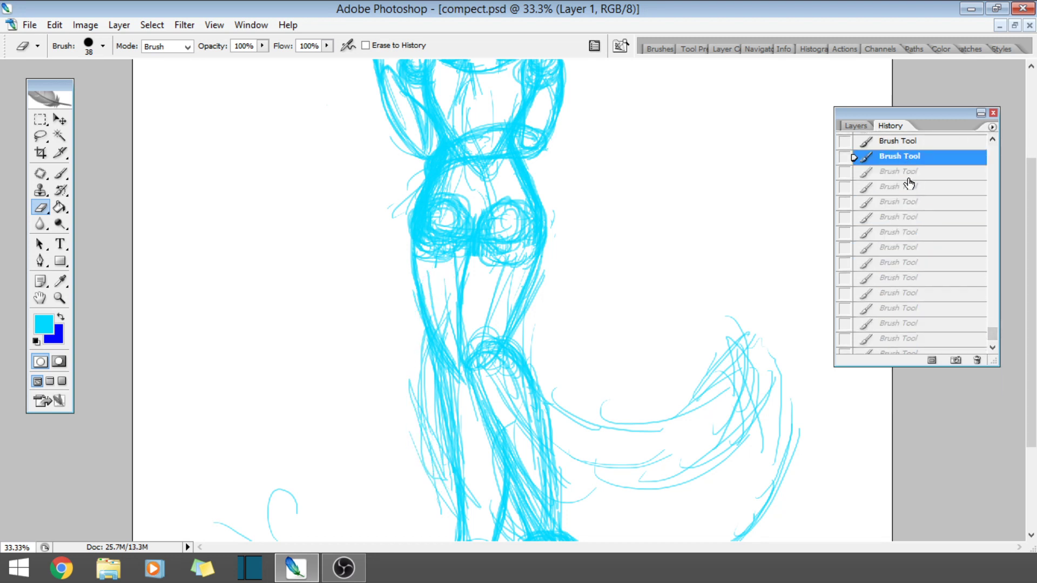
{"action": "left_click", "coordinate": [935, 143]}
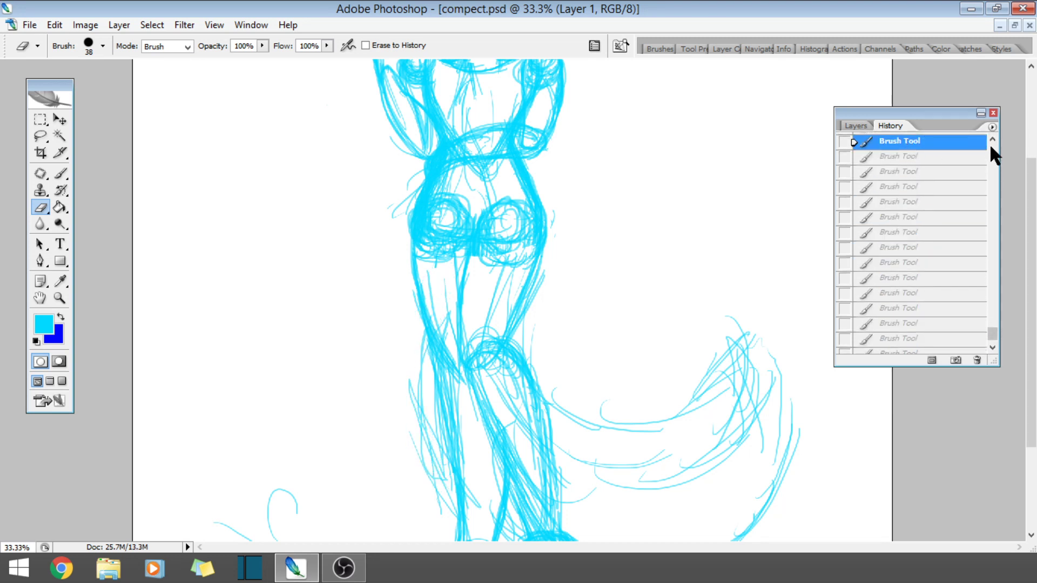
{"action": "left_click", "coordinate": [992, 136]}
{"action": "scroll", "coordinate": [920, 167], "scroll_direction": "up", "scroll_amount": 2}
{"action": "left_click", "coordinate": [921, 161]}
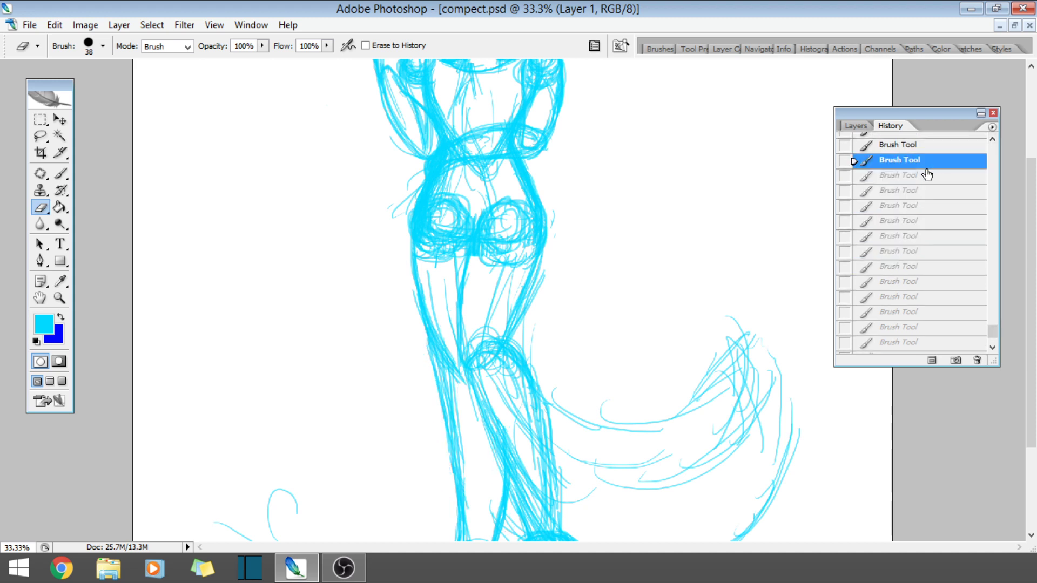
{"action": "left_click_drag", "start_coordinate": [1032, 240], "coordinate": [1034, 281]}
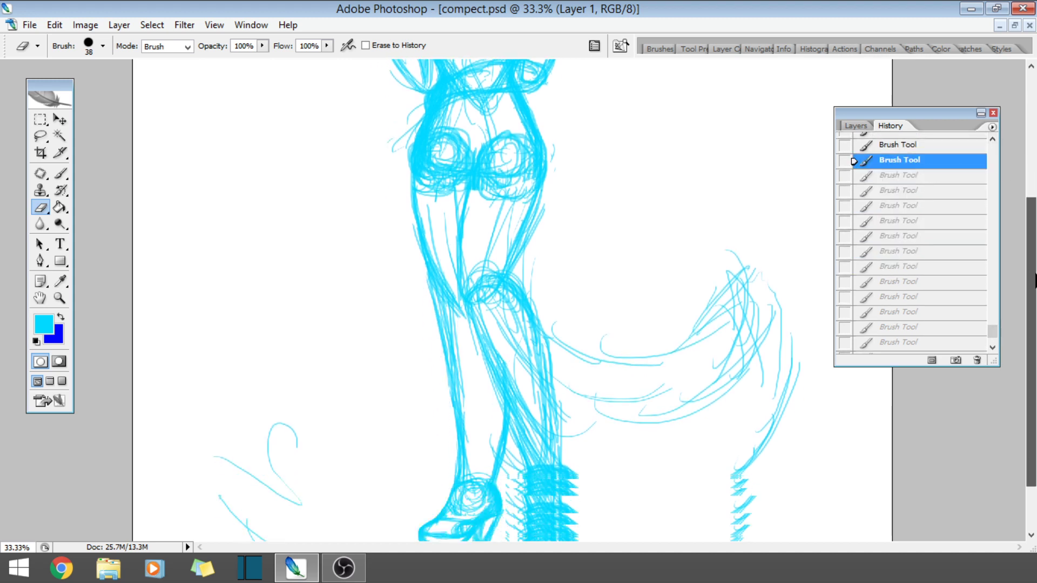
{"action": "left_click", "coordinate": [60, 175]}
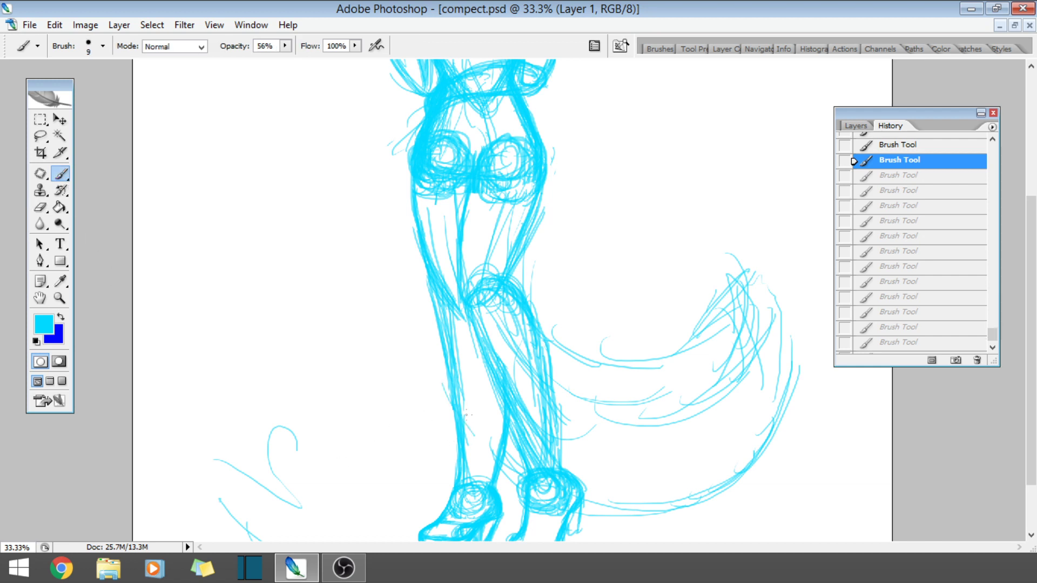
- Restore the undone brush strokes and add thin strokes up the left leg's outer edge
{"action": "key", "text": "ctrl+z"}
{"action": "left_click_drag", "start_coordinate": [431, 299], "coordinate": [443, 389]}
{"action": "left_click_drag", "start_coordinate": [430, 283], "coordinate": [429, 347]}
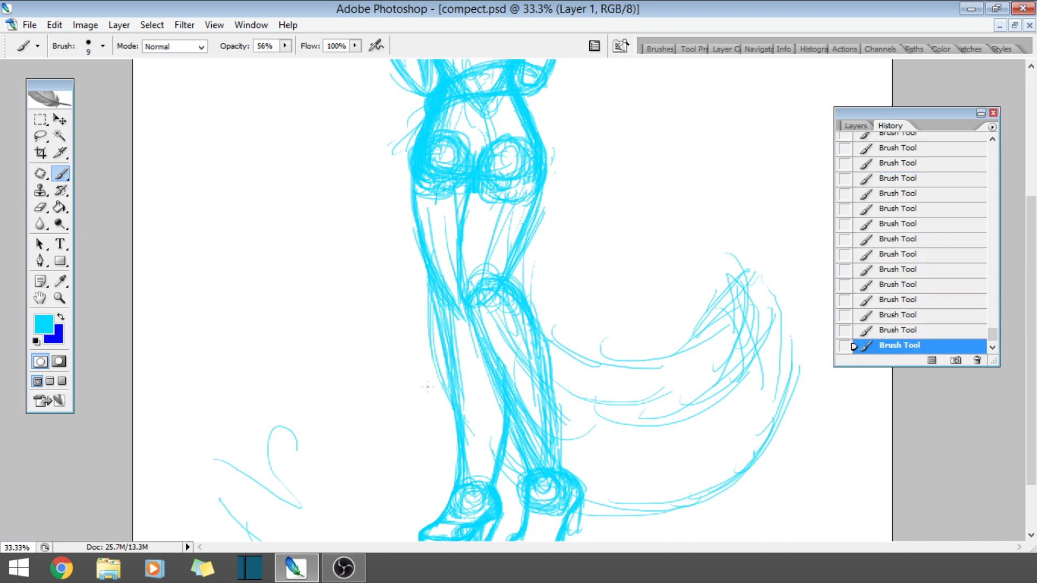
{"action": "left_click_drag", "start_coordinate": [427, 387], "coordinate": [420, 263]}
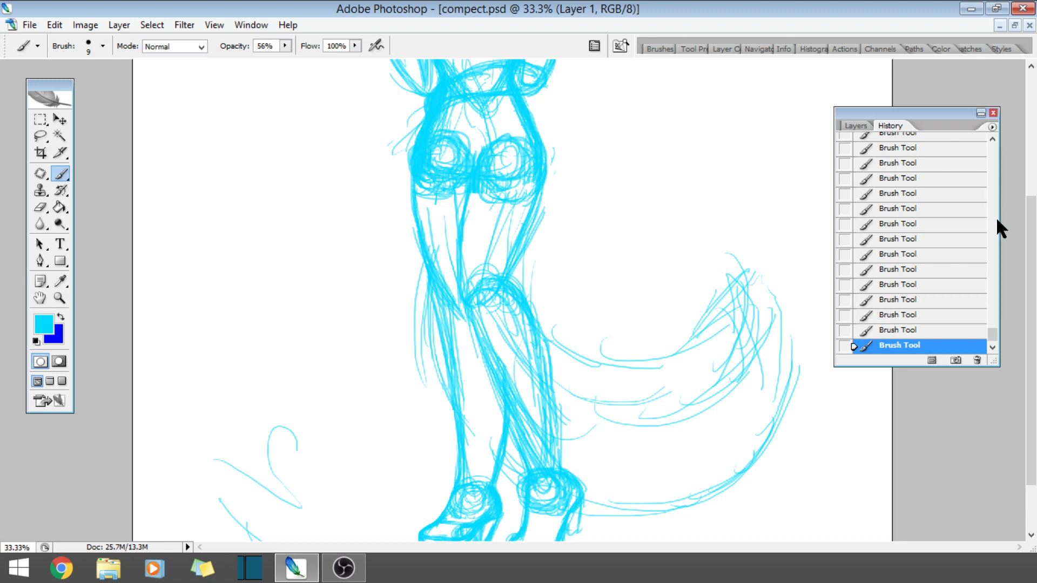
{"action": "mouse_move", "coordinate": [1031, 300]}
{"action": "left_mouse_down"}
{"action": "mouse_move", "coordinate": [1032, 140]}
{"action": "mouse_move", "coordinate": [1034, 302]}
{"action": "left_mouse_up"}
- Go back to Layer 1 in the Layers panel with cyan as the drawing colour
{"action": "left_click", "coordinate": [863, 126]}
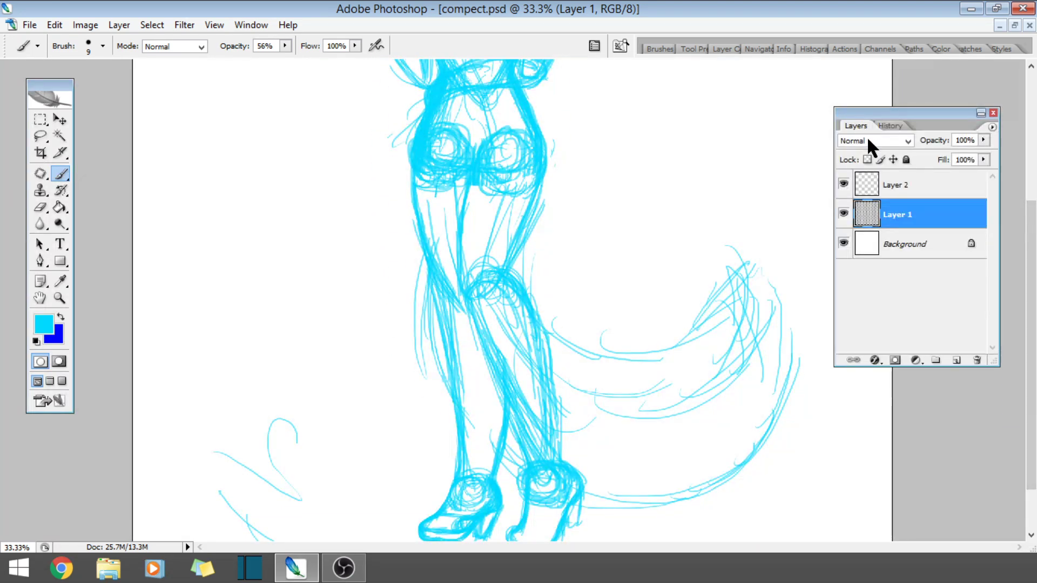
{"action": "left_click", "coordinate": [924, 195]}
{"action": "left_click", "coordinate": [61, 318]}
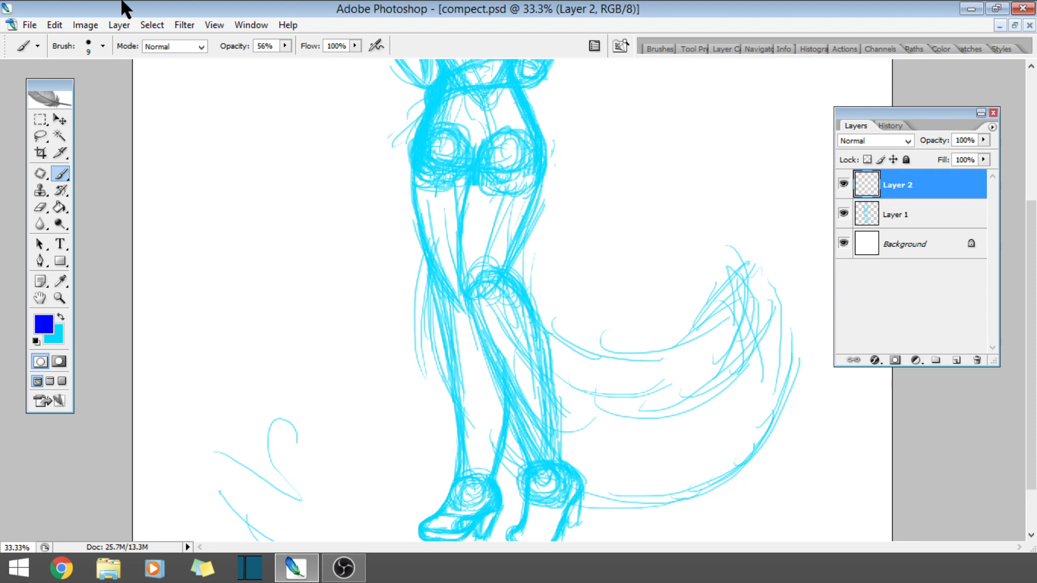
{"action": "left_click", "coordinate": [937, 216]}
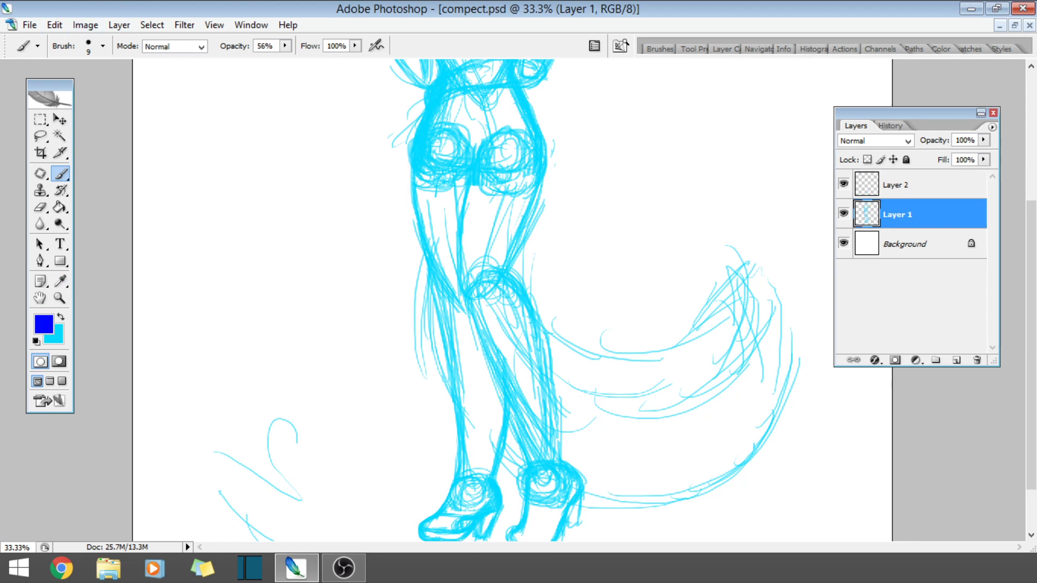
{"action": "left_click", "coordinate": [61, 318]}
- Bulk out the tail tip, right edge and lower curve with new cyan strokes
{"action": "mouse_move", "coordinate": [670, 328]}
{"action": "left_mouse_down"}
{"action": "mouse_move", "coordinate": [734, 267]}
{"action": "mouse_move", "coordinate": [797, 323]}
{"action": "left_mouse_up"}
{"action": "left_click_drag", "start_coordinate": [767, 260], "coordinate": [788, 352]}
{"action": "left_click_drag", "start_coordinate": [774, 281], "coordinate": [758, 383]}
{"action": "left_click_drag", "start_coordinate": [780, 316], "coordinate": [749, 415]}
{"action": "left_click_drag", "start_coordinate": [782, 357], "coordinate": [746, 446]}
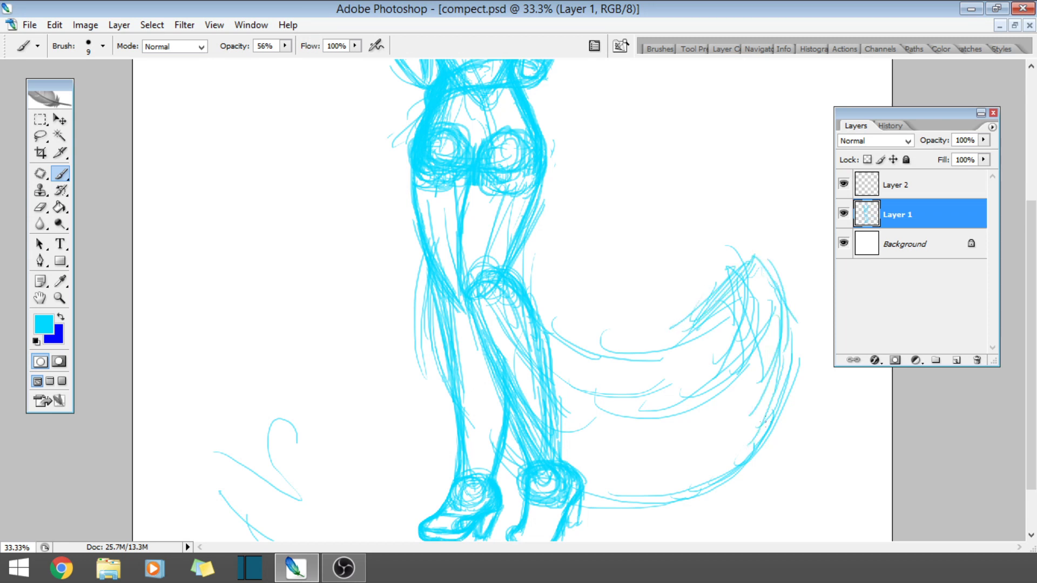
{"action": "left_click_drag", "start_coordinate": [817, 338], "coordinate": [748, 453]}
{"action": "mouse_move", "coordinate": [814, 318]}
{"action": "left_mouse_down"}
{"action": "mouse_move", "coordinate": [779, 420]}
{"action": "mouse_move", "coordinate": [795, 370]}
{"action": "left_mouse_up"}
{"action": "left_click_drag", "start_coordinate": [797, 287], "coordinate": [787, 374]}
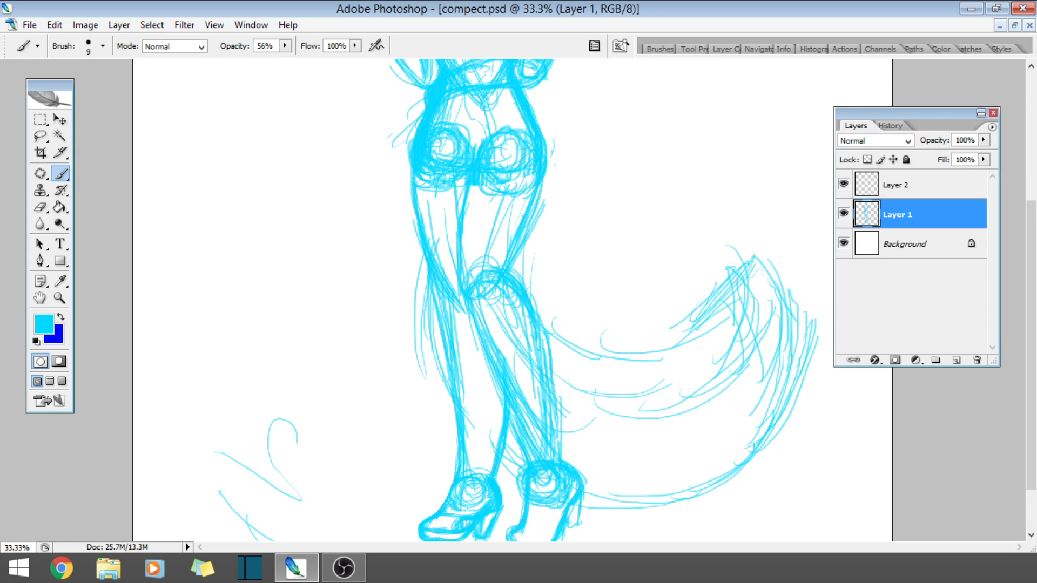
{"action": "left_click", "coordinate": [931, 188]}
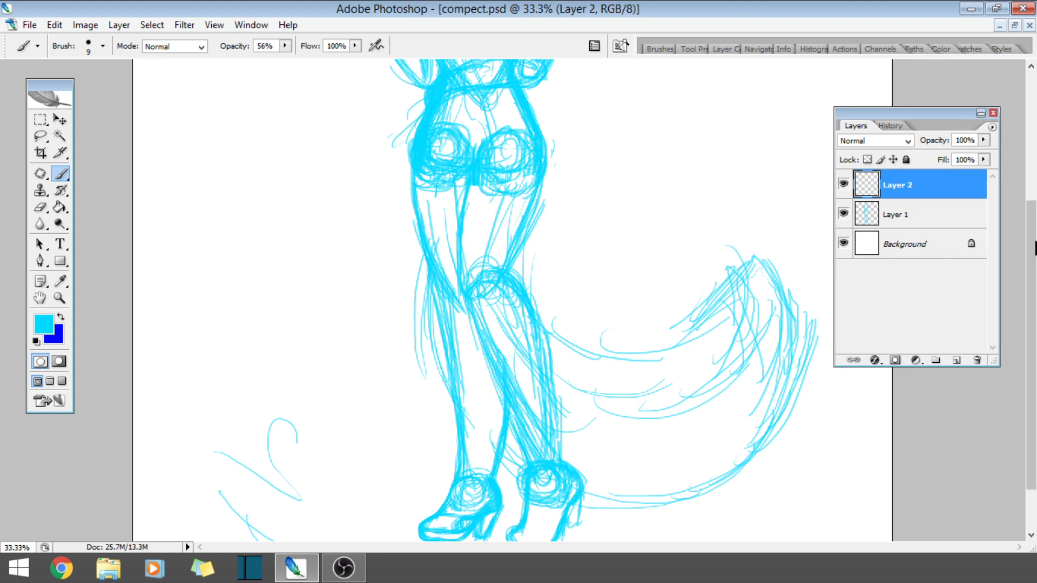
{"action": "scroll", "coordinate": [602, 302], "scroll_direction": "up", "scroll_amount": 5}
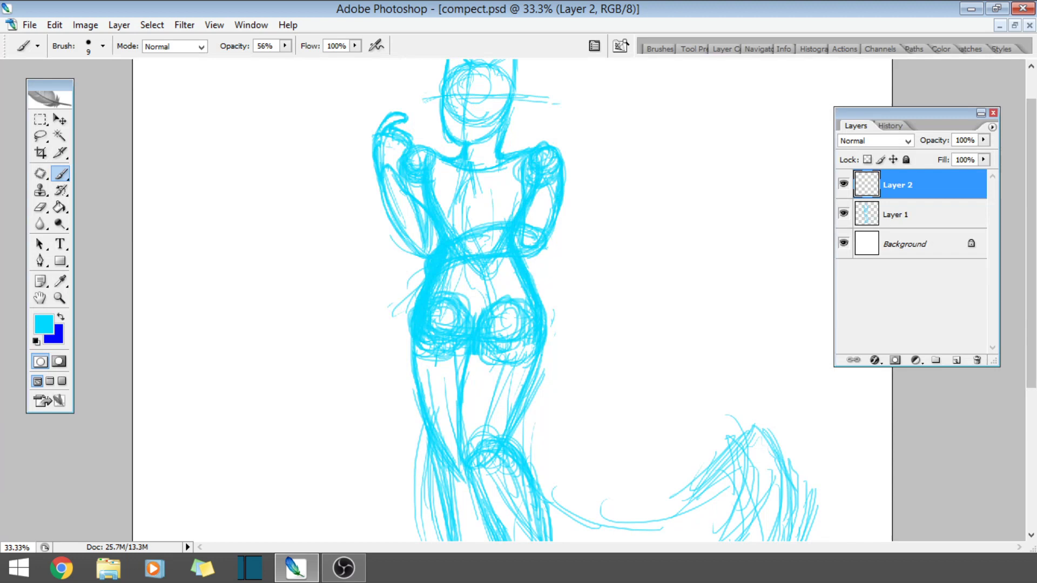
- Zoom in step by step on the cat-eared head and face to 200%
{"action": "left_click", "coordinate": [60, 297]}
{"action": "left_click", "coordinate": [513, 162]}
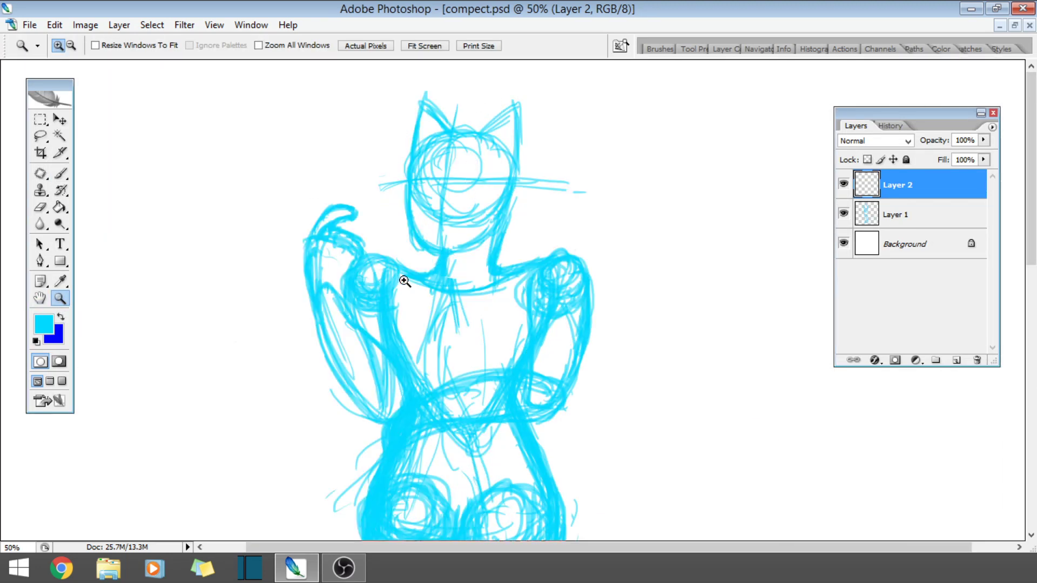
{"action": "left_click", "coordinate": [502, 273]}
{"action": "left_click", "coordinate": [577, 278]}
{"action": "left_click", "coordinate": [581, 283]}
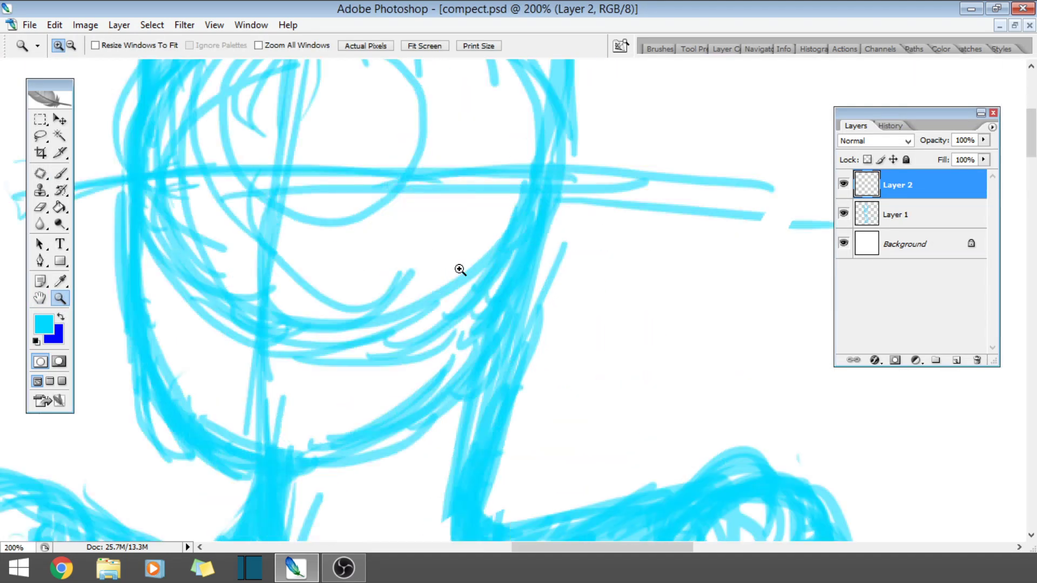
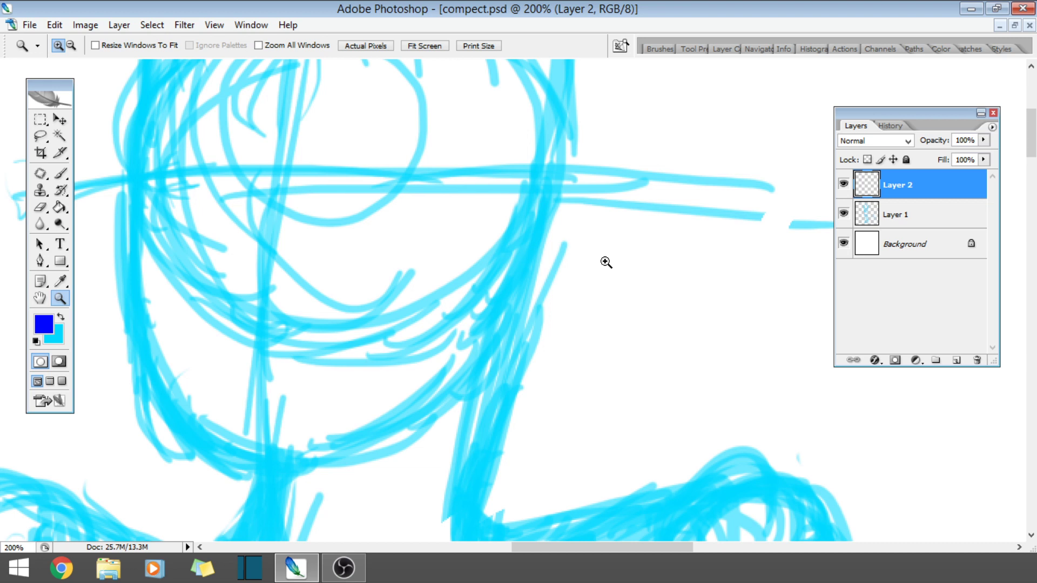
- Paint a trial dark-blue brush stroke along the head's left side, then undo it
{"action": "left_click", "coordinate": [67, 172]}
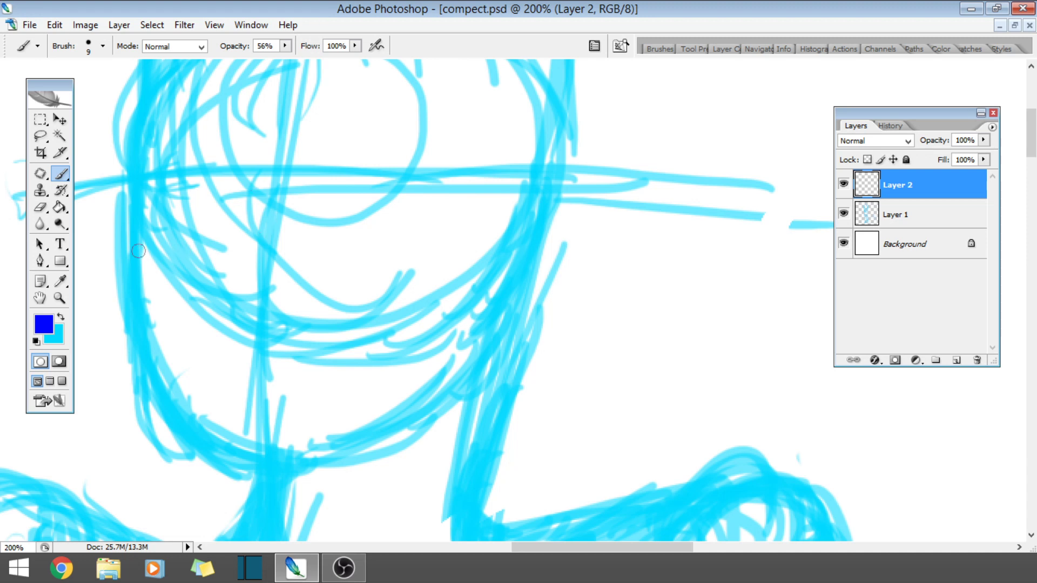
{"action": "mouse_move", "coordinate": [117, 228]}
{"action": "left_mouse_down"}
{"action": "mouse_move", "coordinate": [154, 286]}
{"action": "mouse_move", "coordinate": [193, 312]}
{"action": "left_mouse_up"}
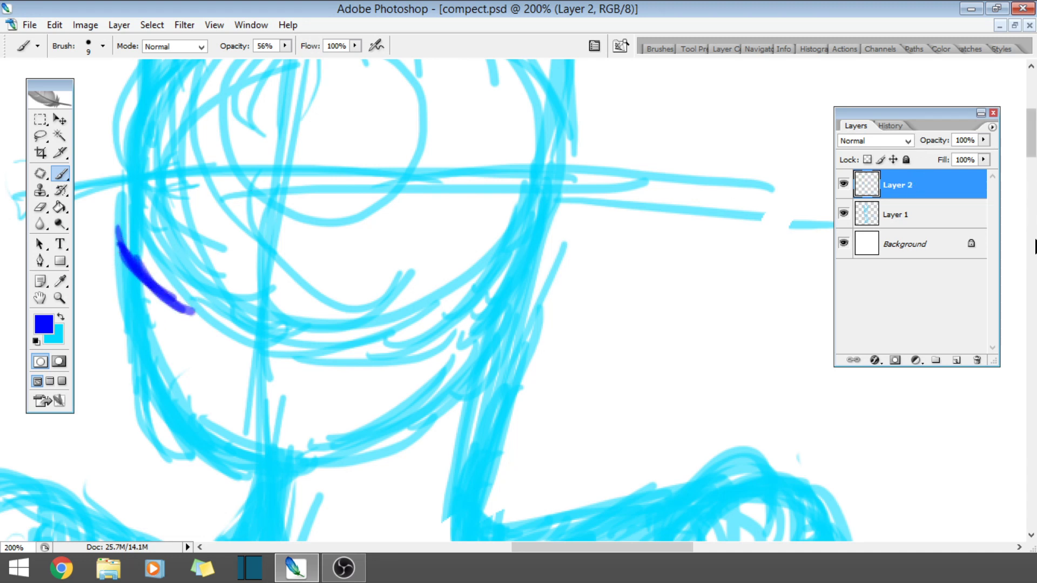
{"action": "scroll", "coordinate": [1030, 132], "scroll_direction": "up", "scroll_amount": 3}
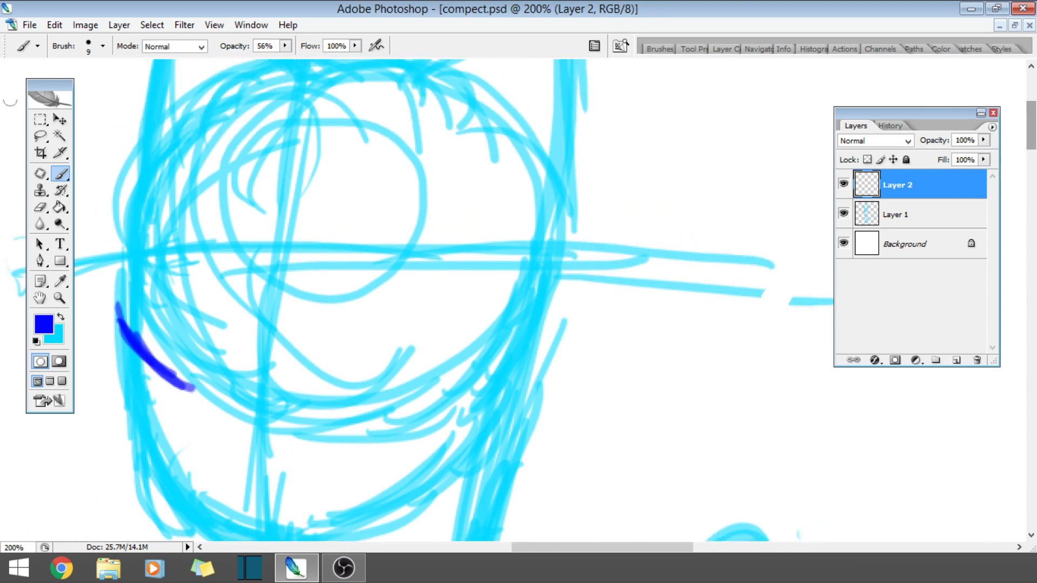
{"action": "left_click", "coordinate": [53, 25]}
{"action": "left_click", "coordinate": [47, 35]}
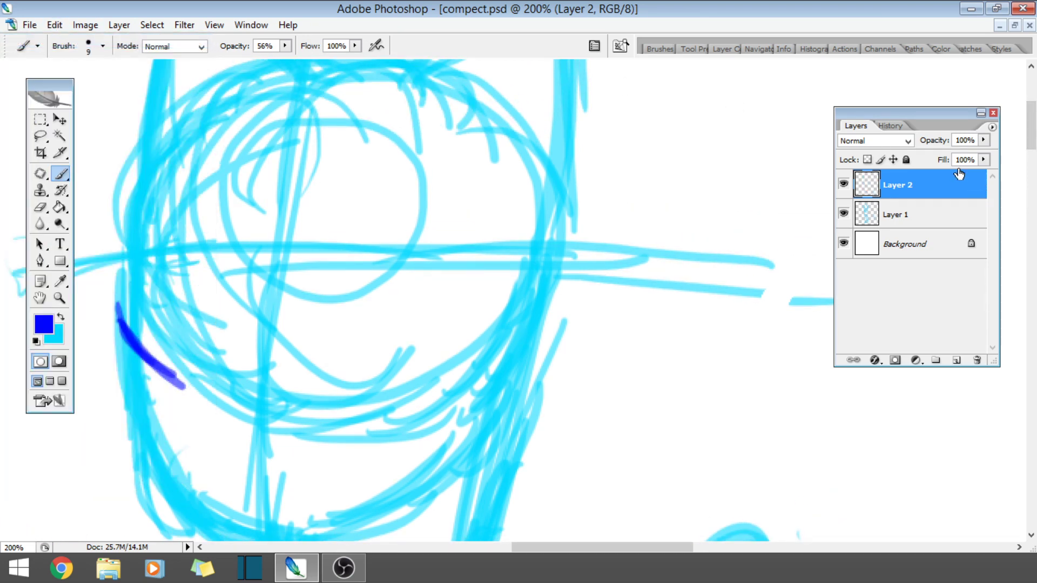
- Step back through earlier brush states in the History panel
{"action": "left_click", "coordinate": [893, 125]}
{"action": "left_click", "coordinate": [944, 212]}
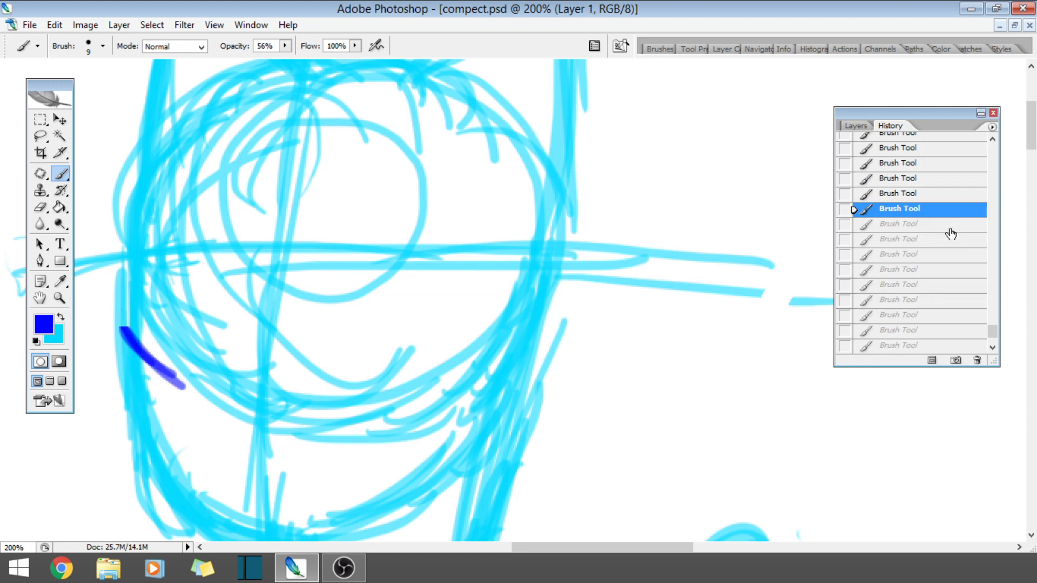
{"action": "left_click", "coordinate": [955, 303]}
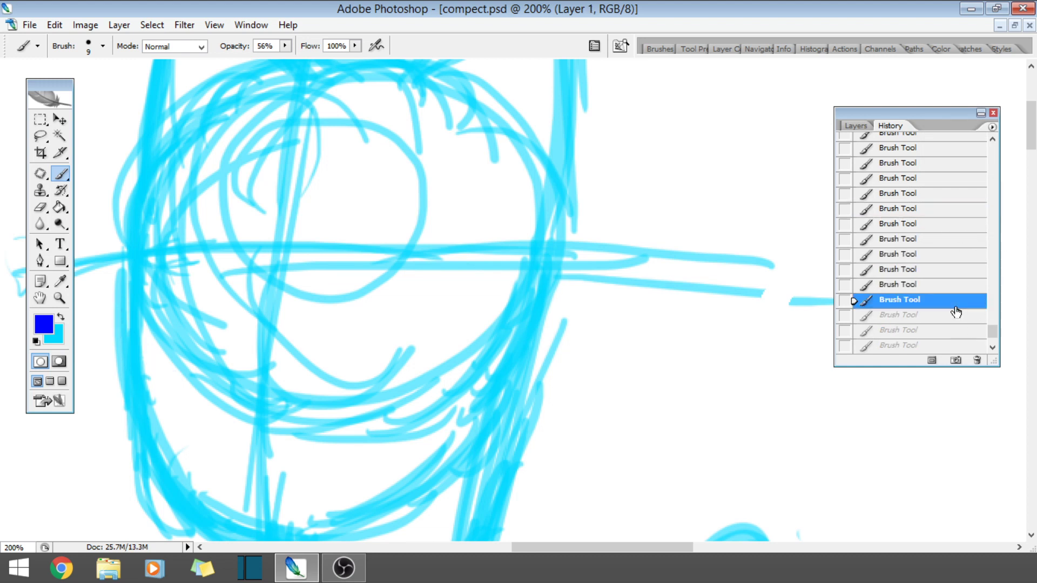
{"action": "left_click", "coordinate": [925, 255]}
{"action": "scroll", "coordinate": [990, 331], "scroll_direction": "up", "scroll_amount": 3}
{"action": "scroll", "coordinate": [986, 329], "scroll_direction": "down", "scroll_amount": 1}
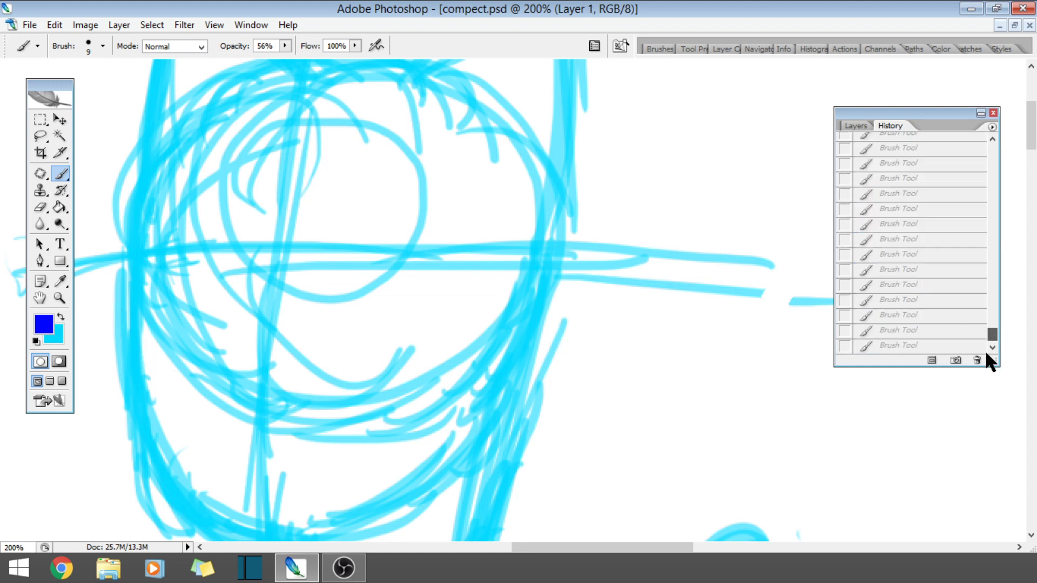
{"action": "left_click", "coordinate": [921, 269]}
- Restore later strokes from History, then settle just before the dark-blue stroke
{"action": "left_click", "coordinate": [927, 244]}
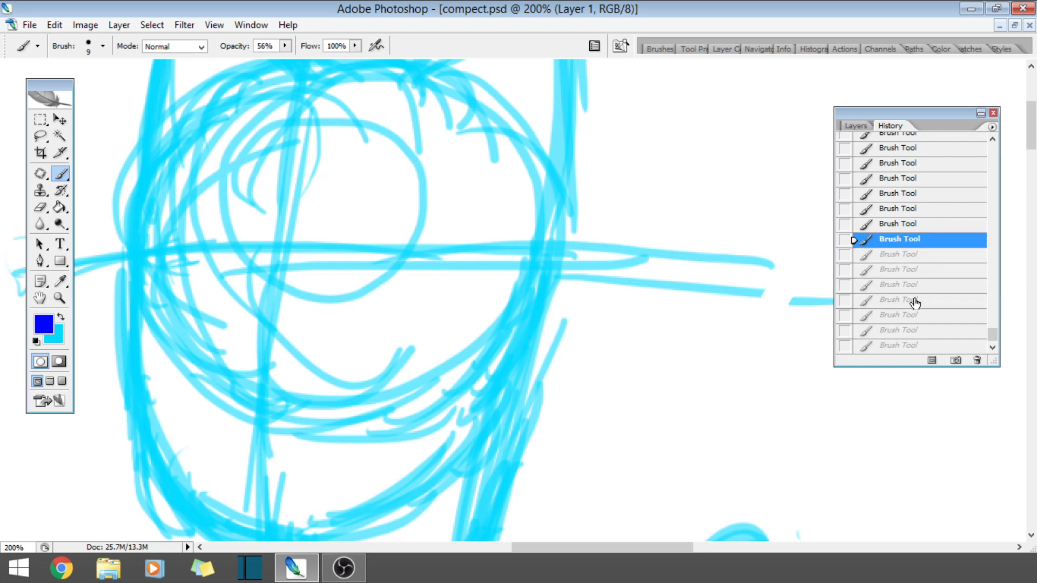
{"action": "left_click", "coordinate": [914, 301]}
{"action": "left_click", "coordinate": [919, 330]}
{"action": "left_click", "coordinate": [923, 301]}
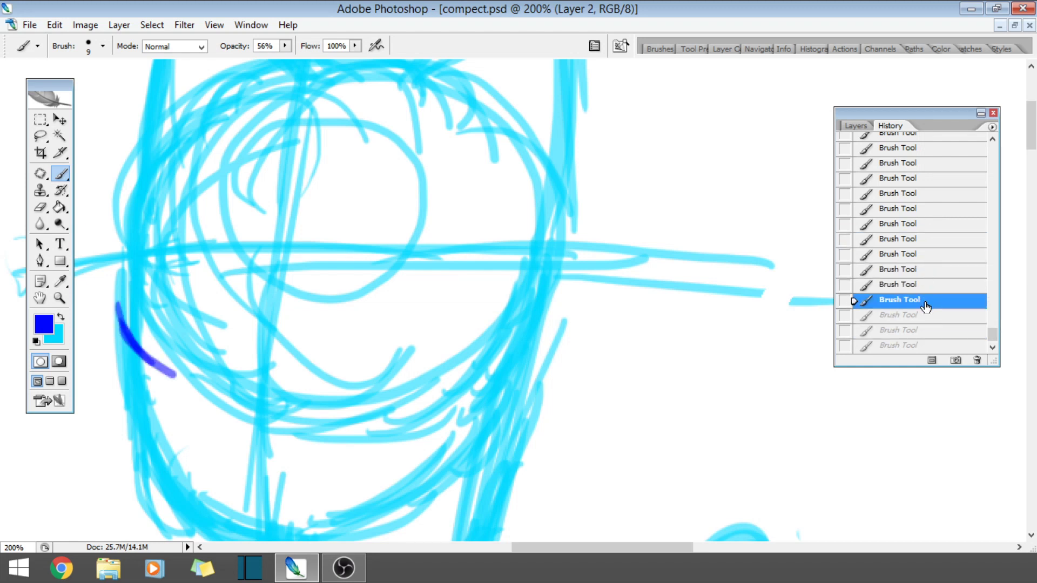
{"action": "left_click", "coordinate": [928, 285]}
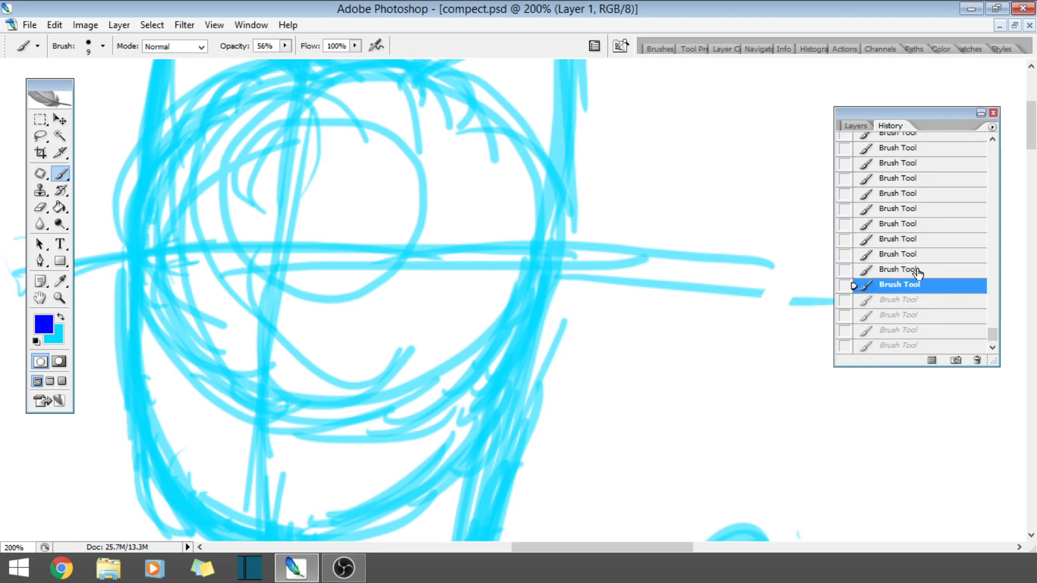
{"action": "left_click_drag", "start_coordinate": [1034, 130], "coordinate": [1035, 130]}
- Ink the visor's top edge, right side and bottom edge in dark blue
{"action": "scroll", "coordinate": [1034, 138], "scroll_direction": "up", "scroll_amount": 3}
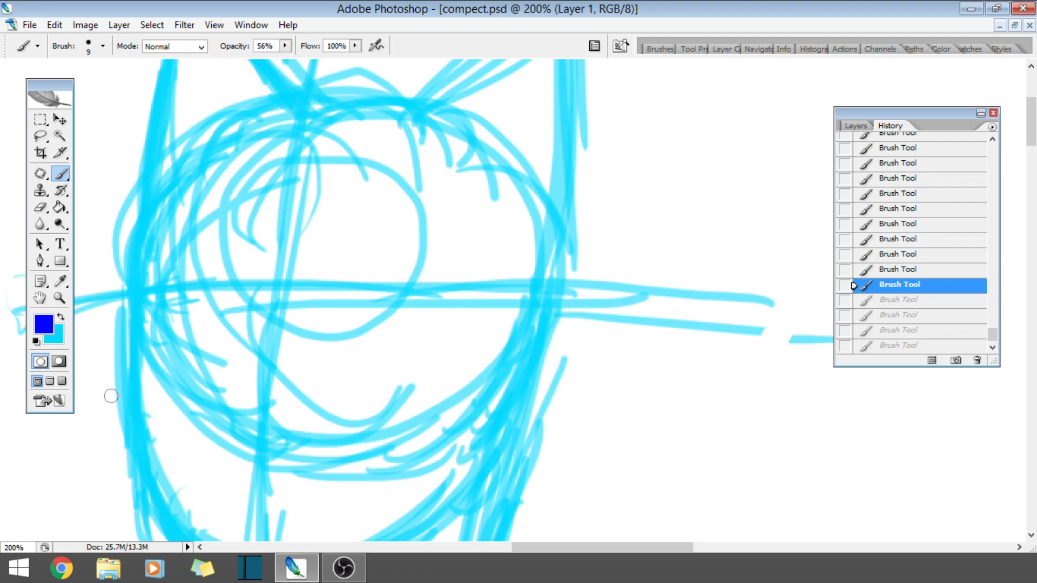
{"action": "left_click_drag", "start_coordinate": [1031, 130], "coordinate": [1031, 131]}
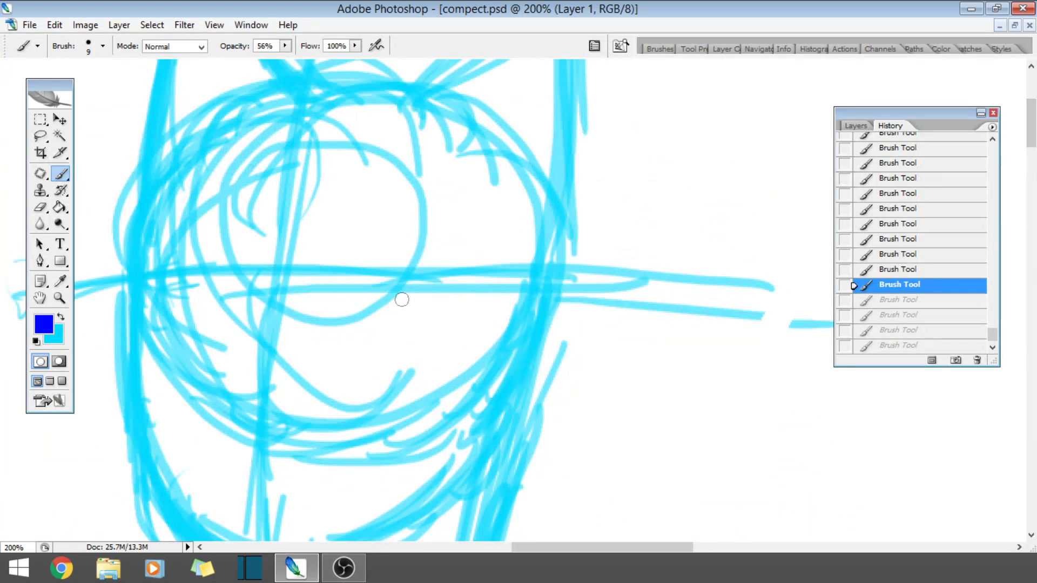
{"action": "left_click_drag", "start_coordinate": [470, 272], "coordinate": [463, 290]}
{"action": "mouse_move", "coordinate": [474, 248]}
{"action": "left_mouse_down"}
{"action": "mouse_move", "coordinate": [454, 344]}
{"action": "mouse_move", "coordinate": [459, 333]}
{"action": "left_mouse_up"}
{"action": "mouse_move", "coordinate": [267, 268]}
{"action": "left_mouse_down"}
{"action": "mouse_move", "coordinate": [445, 255]}
{"action": "mouse_move", "coordinate": [388, 266]}
{"action": "mouse_move", "coordinate": [475, 251]}
{"action": "mouse_move", "coordinate": [457, 258]}
{"action": "mouse_move", "coordinate": [484, 254]}
{"action": "mouse_move", "coordinate": [461, 253]}
{"action": "mouse_move", "coordinate": [480, 296]}
{"action": "left_mouse_up"}
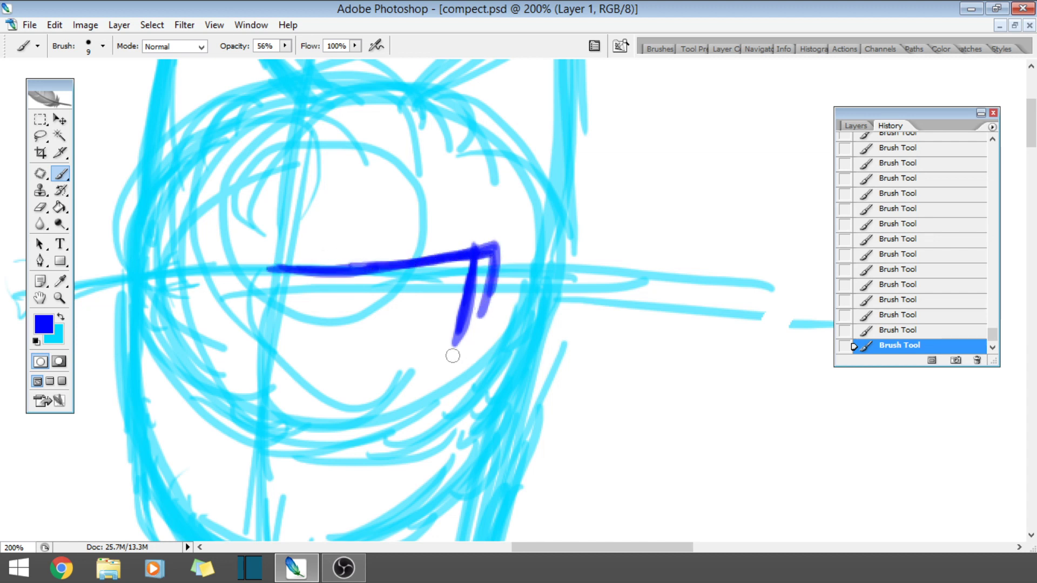
{"action": "mouse_move", "coordinate": [249, 426]}
{"action": "left_mouse_down"}
{"action": "mouse_move", "coordinate": [432, 385]}
{"action": "mouse_move", "coordinate": [482, 344]}
{"action": "left_mouse_up"}
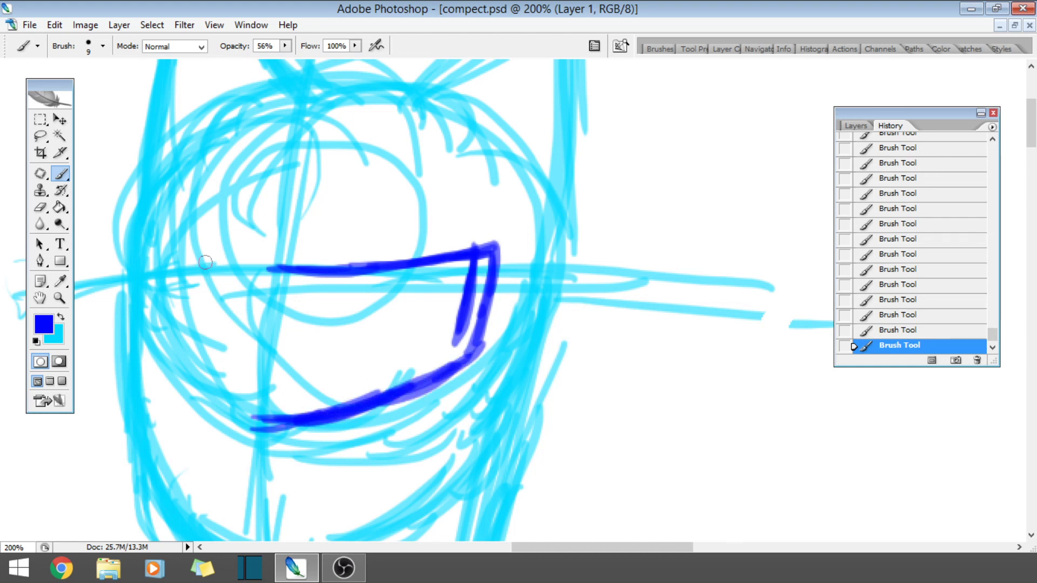
{"action": "mouse_move", "coordinate": [127, 230]}
{"action": "left_mouse_down"}
{"action": "mouse_move", "coordinate": [269, 268]}
{"action": "mouse_move", "coordinate": [194, 265]}
{"action": "mouse_move", "coordinate": [389, 262]}
{"action": "mouse_move", "coordinate": [470, 247]}
{"action": "mouse_move", "coordinate": [478, 233]}
{"action": "left_mouse_up"}
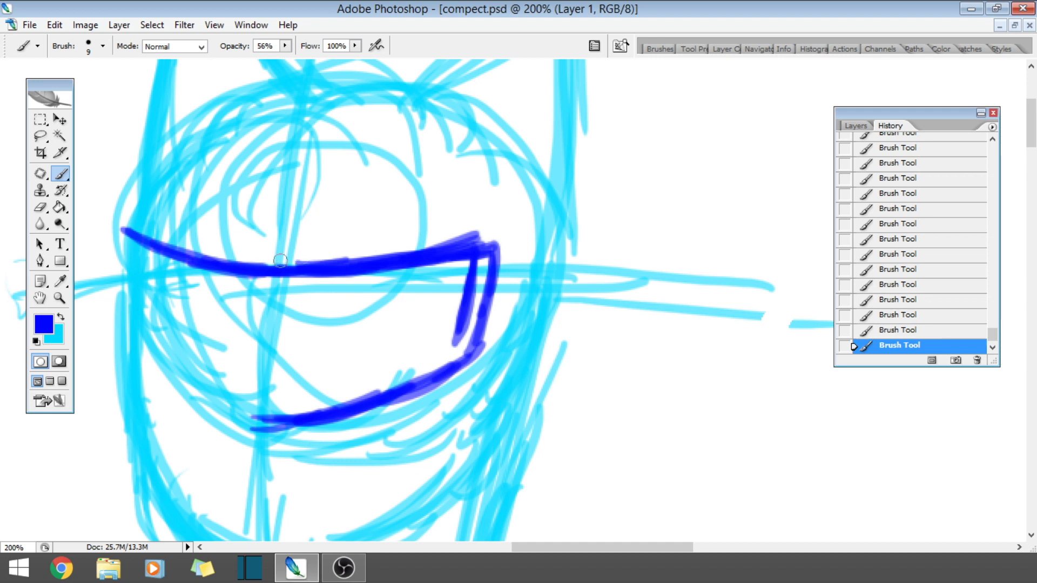
- Thicken the visor's upper line and corners, and ink its lower-left edge
{"action": "mouse_move", "coordinate": [280, 260]}
{"action": "left_mouse_down"}
{"action": "mouse_move", "coordinate": [387, 245]}
{"action": "mouse_move", "coordinate": [309, 264]}
{"action": "mouse_move", "coordinate": [369, 254]}
{"action": "left_mouse_up"}
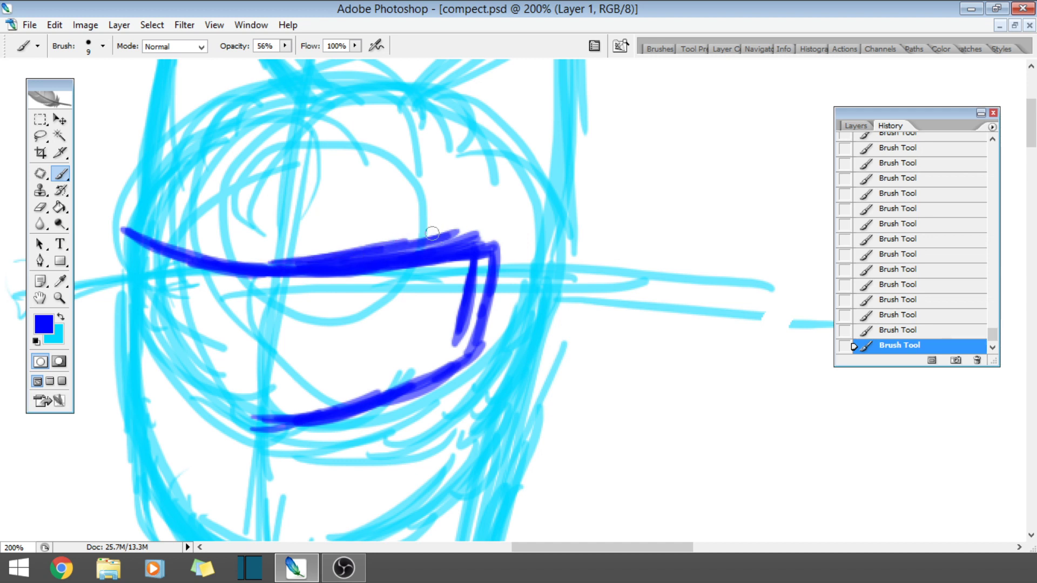
{"action": "mouse_move", "coordinate": [432, 233]}
{"action": "left_mouse_down"}
{"action": "mouse_move", "coordinate": [485, 217]}
{"action": "mouse_move", "coordinate": [489, 259]}
{"action": "left_mouse_up"}
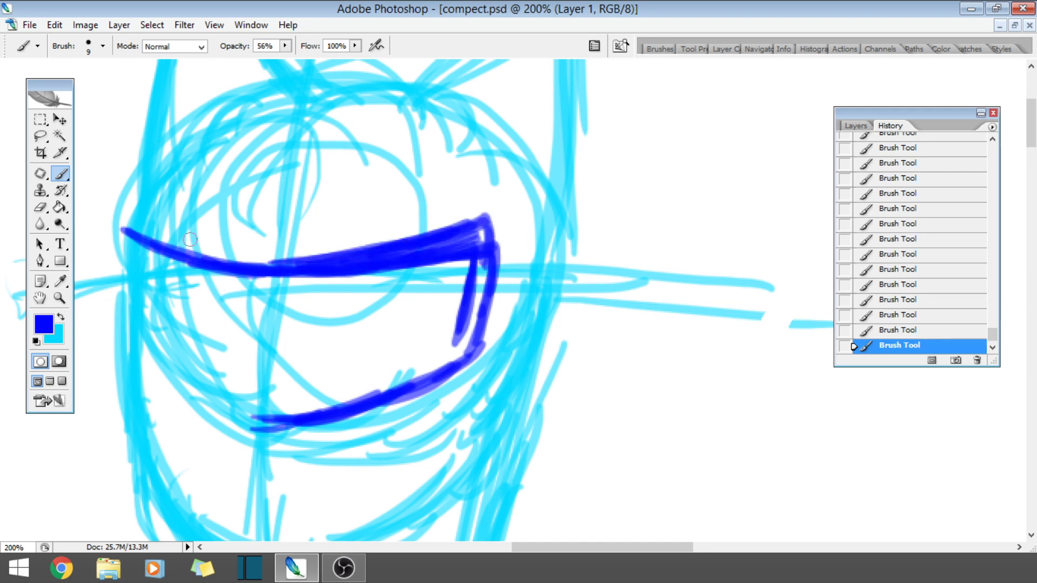
{"action": "mouse_move", "coordinate": [135, 206]}
{"action": "left_mouse_down"}
{"action": "mouse_move", "coordinate": [138, 219]}
{"action": "mouse_move", "coordinate": [200, 254]}
{"action": "mouse_move", "coordinate": [140, 227]}
{"action": "mouse_move", "coordinate": [227, 259]}
{"action": "left_mouse_up"}
{"action": "mouse_move", "coordinate": [116, 341]}
{"action": "left_mouse_down"}
{"action": "mouse_move", "coordinate": [209, 411]}
{"action": "mouse_move", "coordinate": [271, 422]}
{"action": "left_mouse_up"}
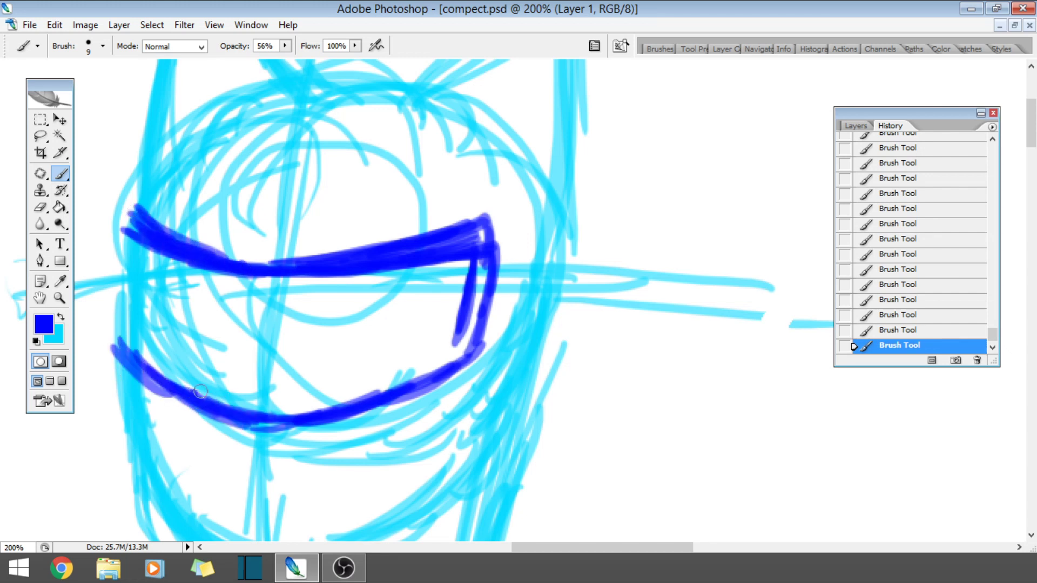
{"action": "left_click_drag", "start_coordinate": [168, 378], "coordinate": [274, 415]}
{"action": "left_click_drag", "start_coordinate": [118, 319], "coordinate": [165, 378]}
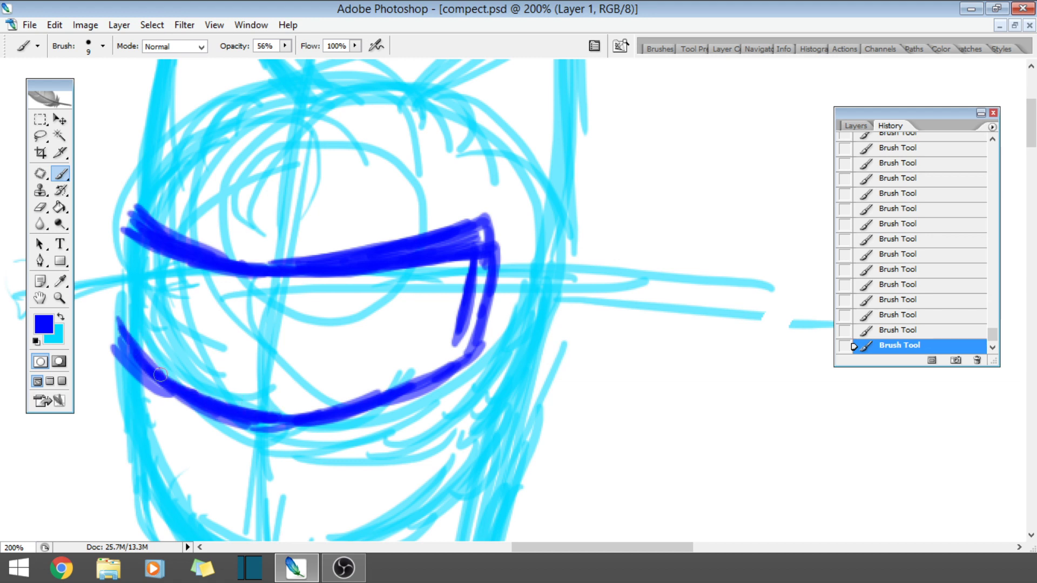
{"action": "mouse_move", "coordinate": [126, 338]}
{"action": "left_mouse_down"}
{"action": "mouse_move", "coordinate": [186, 399]}
{"action": "mouse_move", "coordinate": [125, 306]}
{"action": "mouse_move", "coordinate": [130, 275]}
{"action": "mouse_move", "coordinate": [117, 346]}
{"action": "mouse_move", "coordinate": [129, 229]}
{"action": "mouse_move", "coordinate": [131, 329]}
{"action": "mouse_move", "coordinate": [180, 405]}
{"action": "mouse_move", "coordinate": [165, 383]}
{"action": "mouse_move", "coordinate": [248, 435]}
{"action": "mouse_move", "coordinate": [136, 356]}
{"action": "mouse_move", "coordinate": [256, 438]}
{"action": "mouse_move", "coordinate": [222, 424]}
{"action": "mouse_move", "coordinate": [326, 420]}
{"action": "left_mouse_up"}
- Thicken the middle of the visor's lower edge and its upper band
{"action": "left_click_drag", "start_coordinate": [259, 434], "coordinate": [385, 412]}
{"action": "mouse_move", "coordinate": [289, 429]}
{"action": "left_mouse_down"}
{"action": "mouse_move", "coordinate": [397, 403]}
{"action": "mouse_move", "coordinate": [374, 409]}
{"action": "mouse_move", "coordinate": [430, 382]}
{"action": "mouse_move", "coordinate": [301, 419]}
{"action": "mouse_move", "coordinate": [238, 422]}
{"action": "mouse_move", "coordinate": [357, 404]}
{"action": "mouse_move", "coordinate": [345, 421]}
{"action": "mouse_move", "coordinate": [450, 374]}
{"action": "mouse_move", "coordinate": [437, 387]}
{"action": "mouse_move", "coordinate": [471, 351]}
{"action": "left_mouse_up"}
{"action": "mouse_move", "coordinate": [169, 235]}
{"action": "left_mouse_down"}
{"action": "mouse_move", "coordinate": [138, 227]}
{"action": "mouse_move", "coordinate": [211, 267]}
{"action": "mouse_move", "coordinate": [275, 282]}
{"action": "mouse_move", "coordinate": [200, 264]}
{"action": "left_mouse_up"}
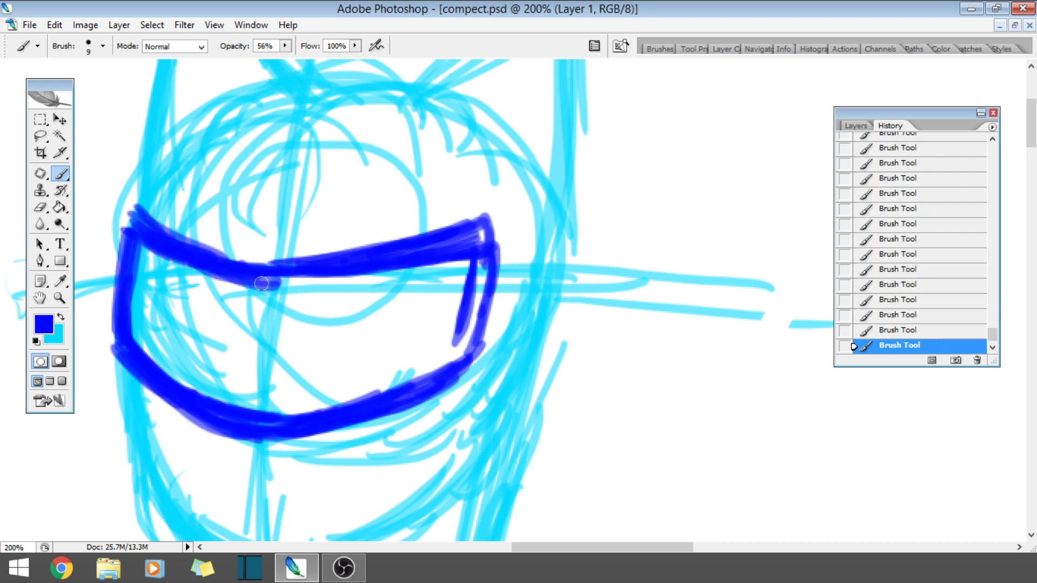
{"action": "mouse_move", "coordinate": [262, 283]}
{"action": "left_mouse_down"}
{"action": "mouse_move", "coordinate": [323, 273]}
{"action": "mouse_move", "coordinate": [239, 280]}
{"action": "mouse_move", "coordinate": [276, 270]}
{"action": "left_mouse_up"}
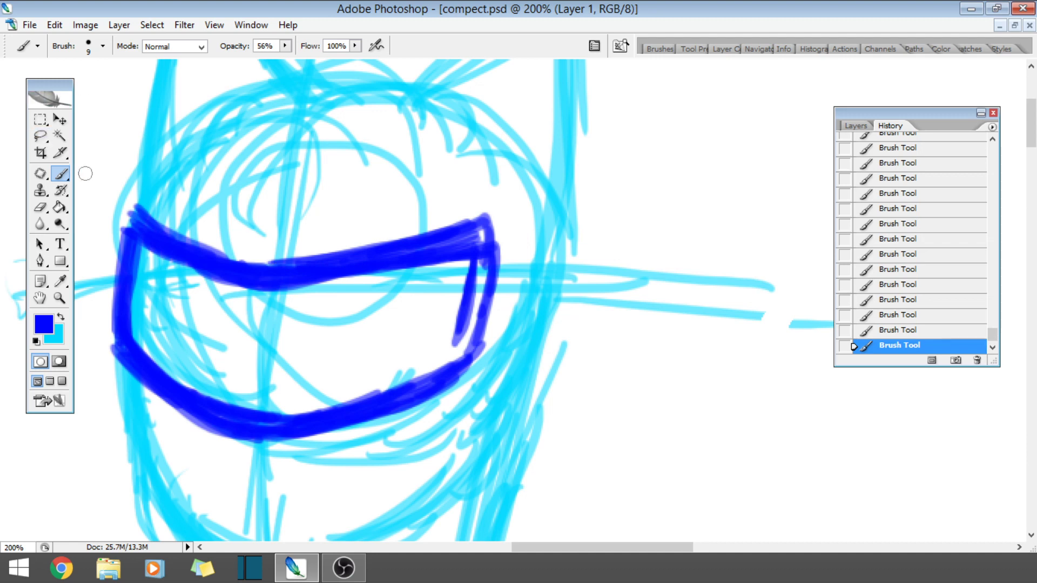
{"action": "left_click", "coordinate": [41, 205]}
- Erase sketch lines above the visor's left end, then undo the erasure
{"action": "left_click_drag", "start_coordinate": [160, 187], "coordinate": [204, 225]}
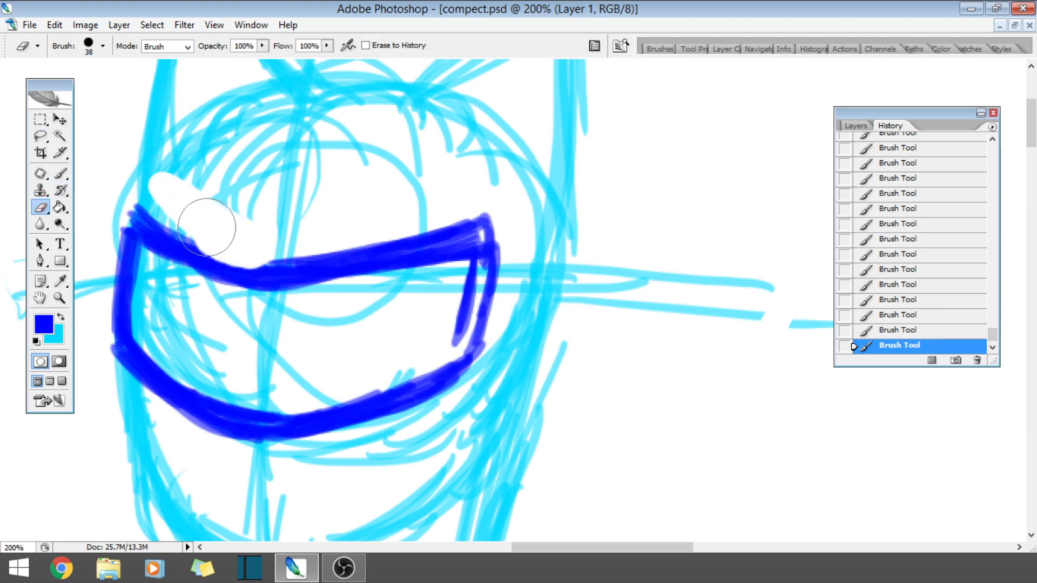
{"action": "left_click", "coordinate": [56, 24]}
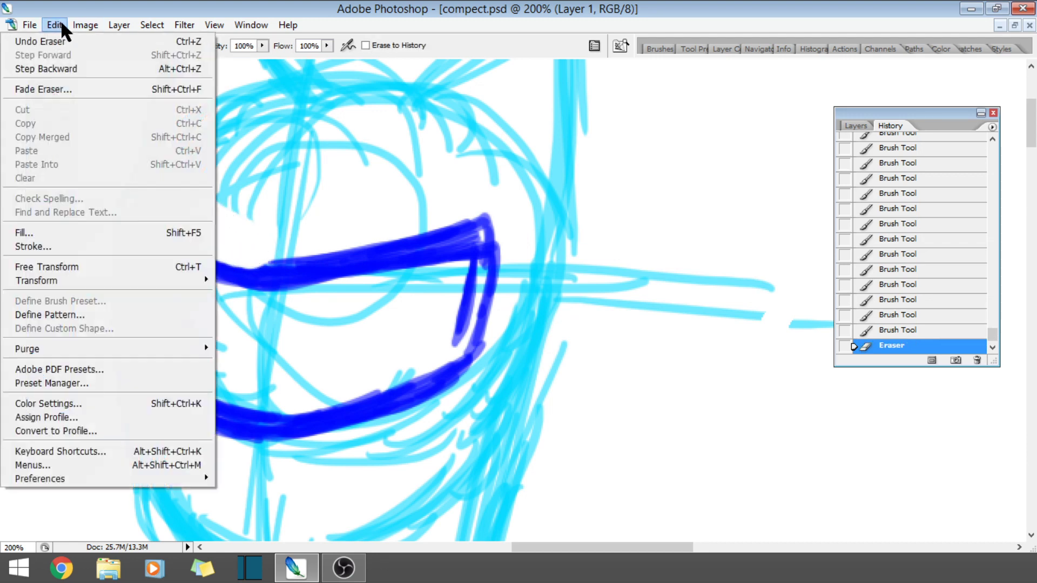
{"action": "mouse_move", "coordinate": [82, 30]}
{"action": "left_click", "coordinate": [51, 37]}
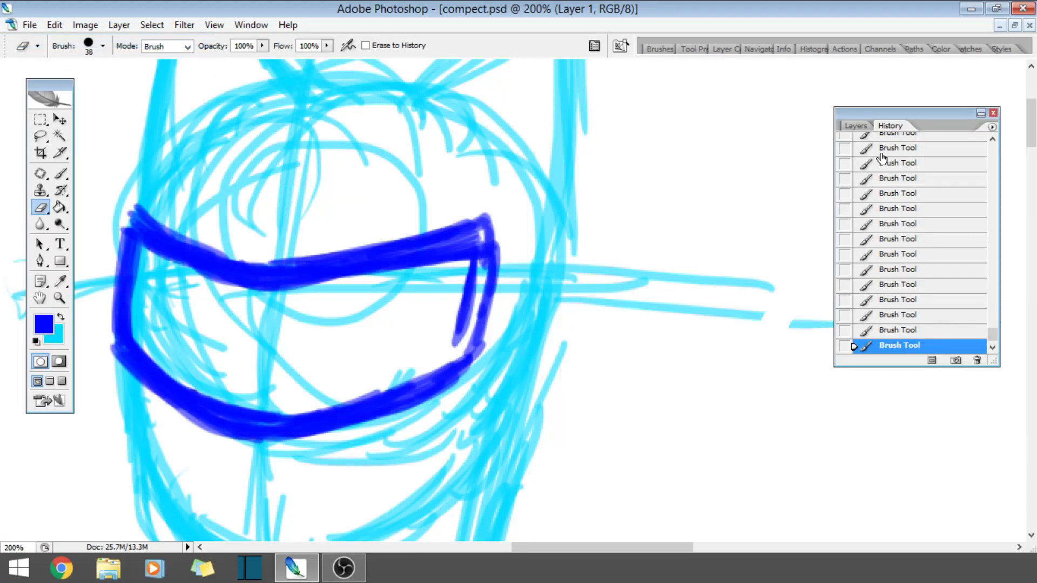
- Revert the visor's lower and top edge strokes through earlier History states
{"action": "left_click", "coordinate": [907, 181]}
{"action": "left_click_drag", "start_coordinate": [999, 140], "coordinate": [993, 140]}
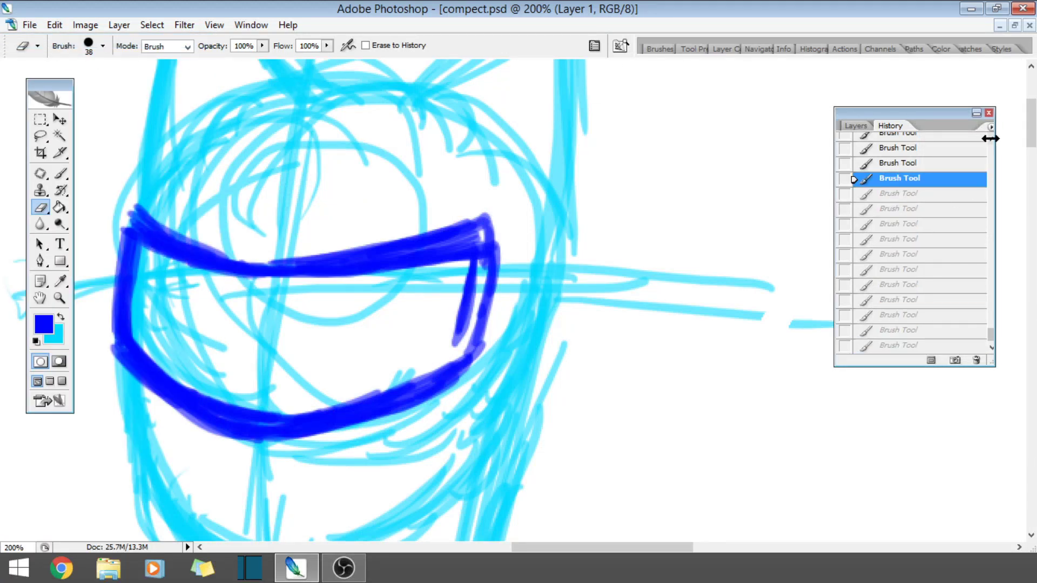
{"action": "scroll", "coordinate": [983, 138], "scroll_direction": "up", "scroll_amount": 5}
{"action": "left_click", "coordinate": [902, 190]}
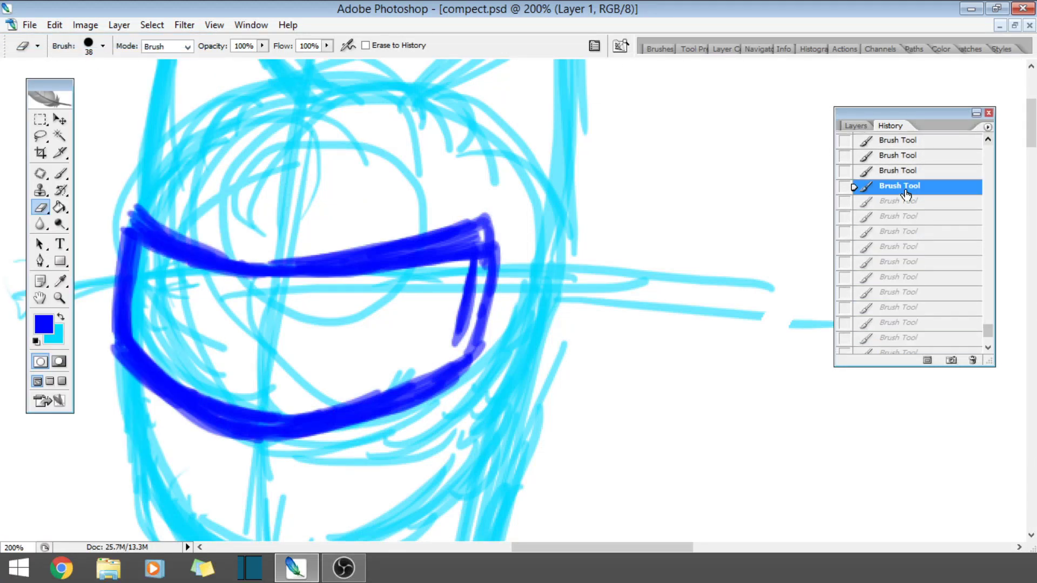
{"action": "left_click", "coordinate": [988, 140]}
{"action": "left_click", "coordinate": [988, 138]}
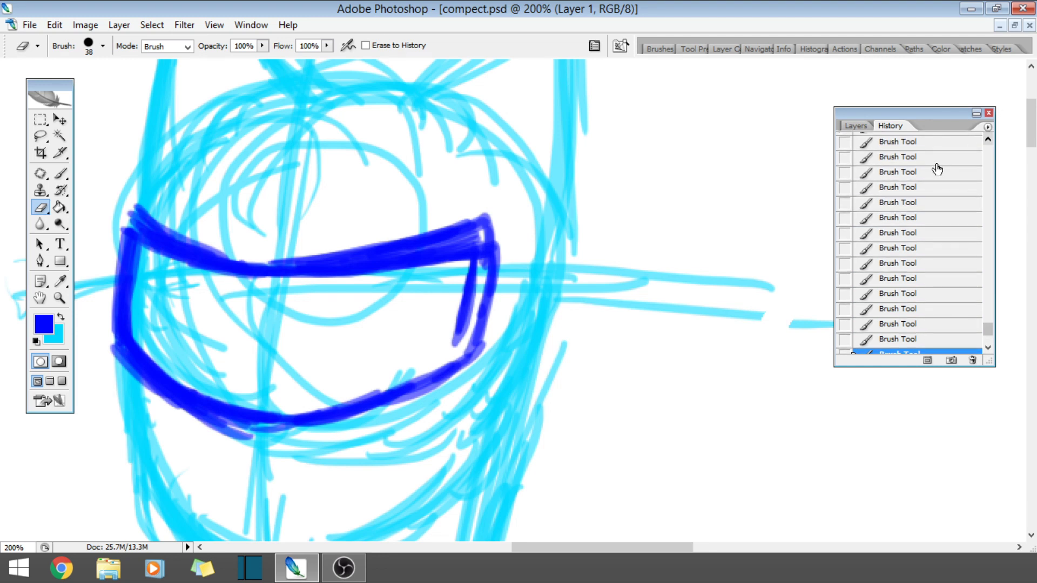
{"action": "left_click", "coordinate": [940, 162]}
{"action": "left_click", "coordinate": [988, 139]}
{"action": "left_click", "coordinate": [988, 138]}
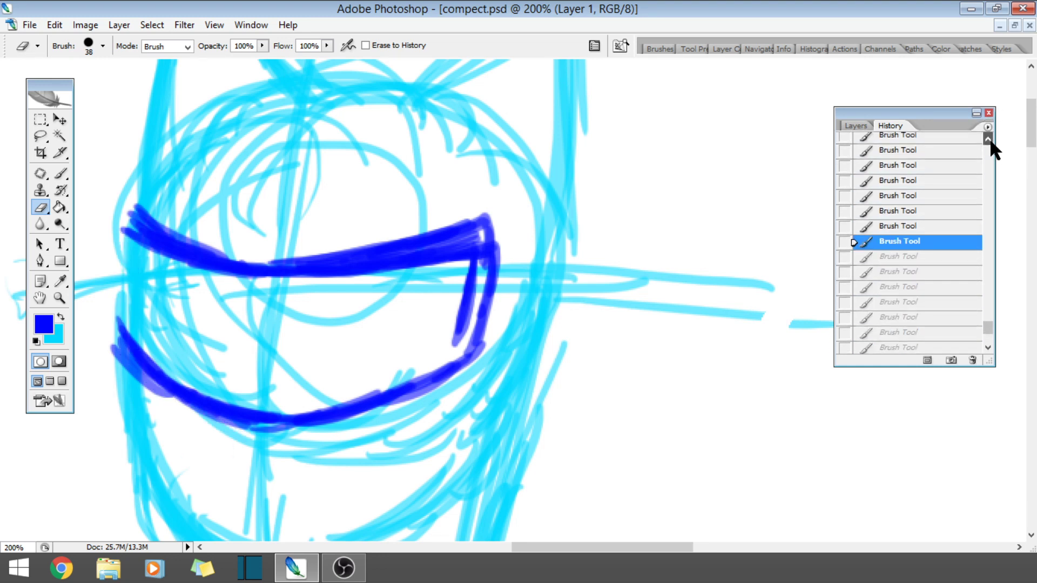
{"action": "left_click", "coordinate": [934, 161]}
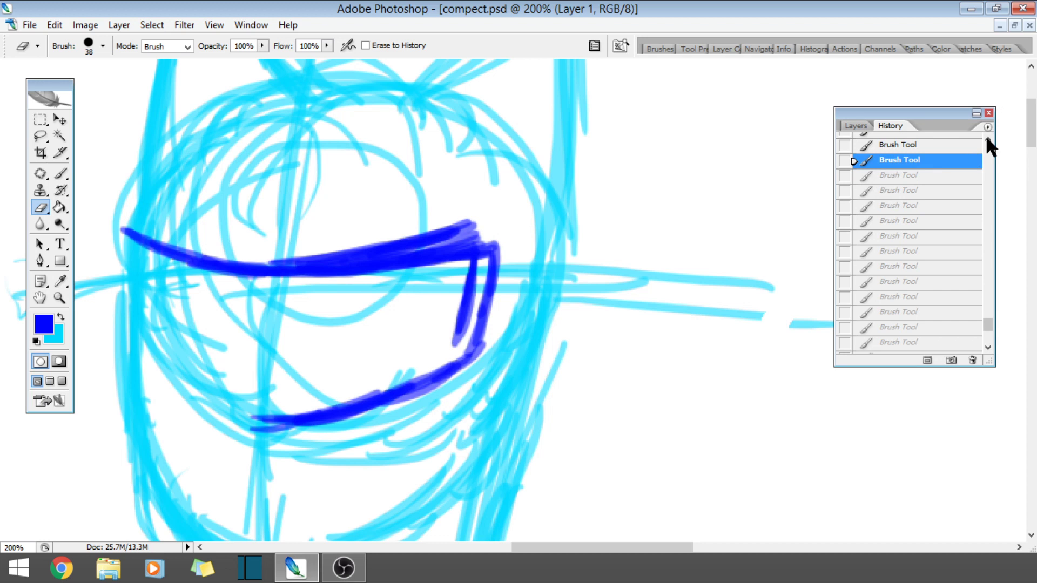
{"action": "left_click", "coordinate": [987, 139]}
{"action": "left_click", "coordinate": [927, 166]}
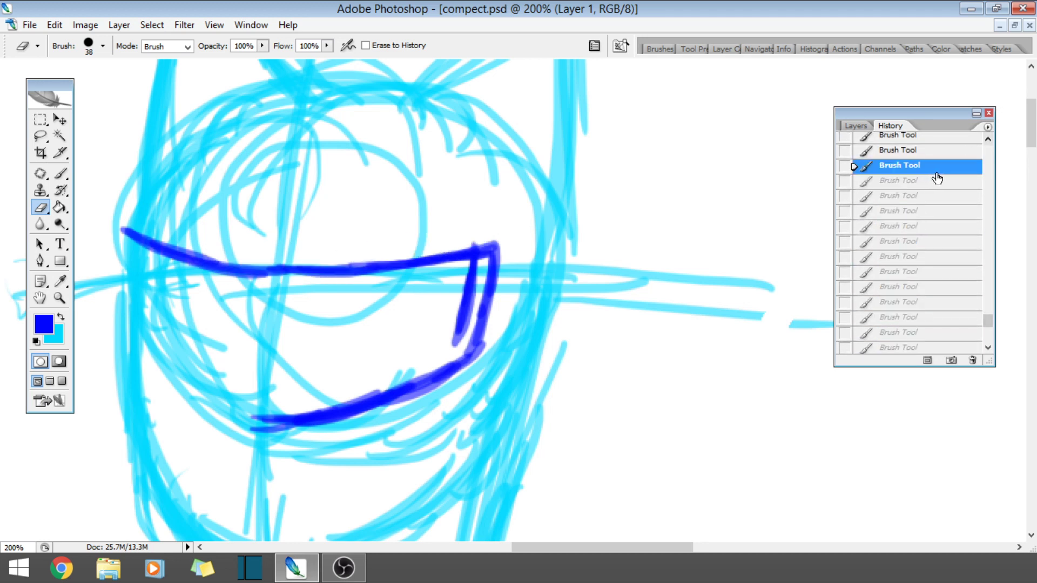
- Step further back in History to before the right vertical and top blue strokes
{"action": "left_click", "coordinate": [986, 139]}
{"action": "left_click", "coordinate": [987, 140]}
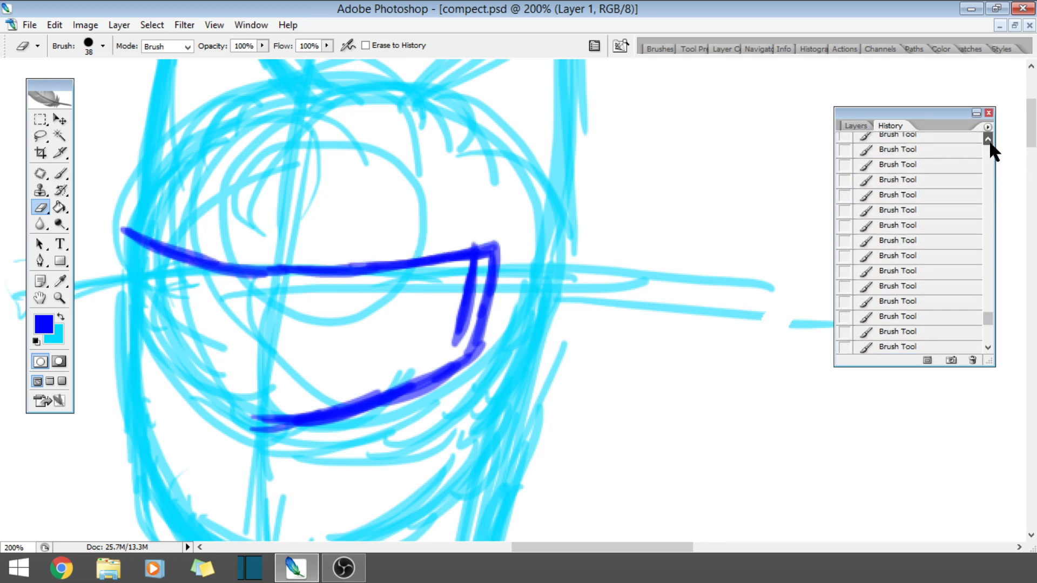
{"action": "left_click", "coordinate": [987, 140]}
{"action": "left_click", "coordinate": [917, 193]}
{"action": "left_click", "coordinate": [939, 145]}
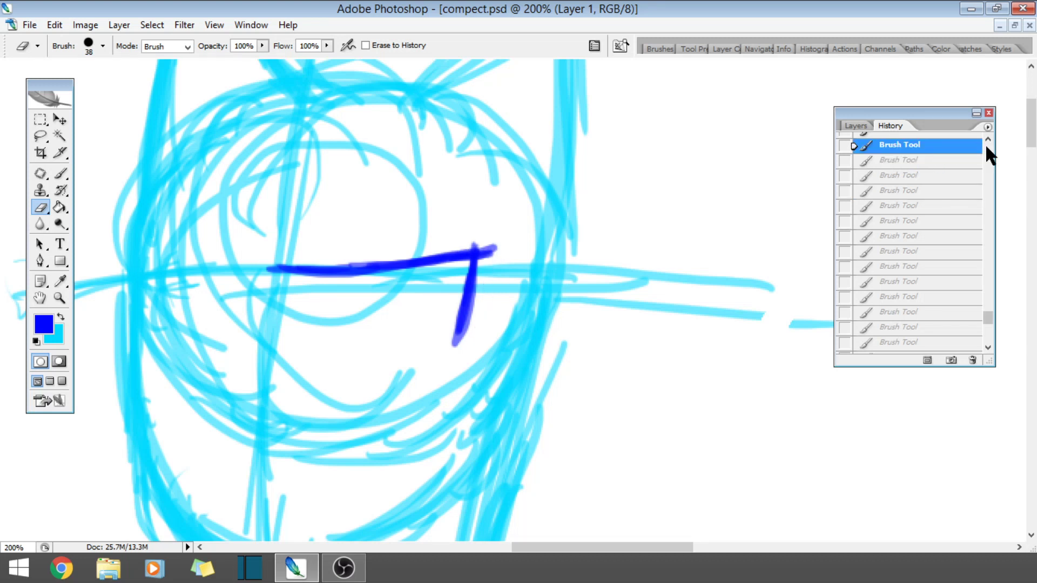
{"action": "left_click", "coordinate": [988, 138]}
{"action": "left_click", "coordinate": [987, 139]}
{"action": "left_click", "coordinate": [915, 166]}
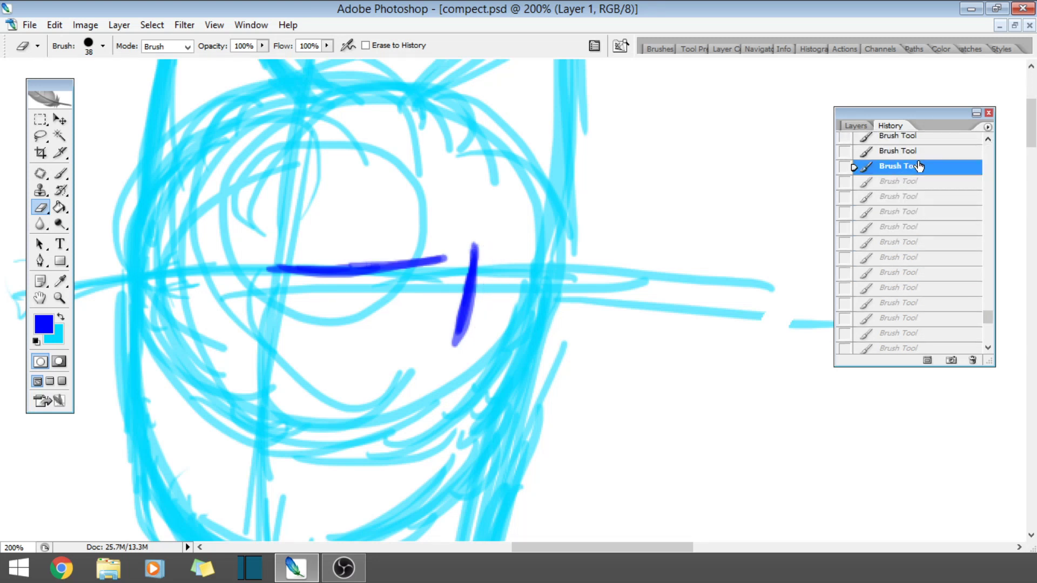
{"action": "left_click", "coordinate": [918, 151]}
{"action": "left_click", "coordinate": [987, 139]}
{"action": "left_click", "coordinate": [987, 139]}
{"action": "left_click", "coordinate": [988, 139]}
{"action": "left_click", "coordinate": [988, 138]}
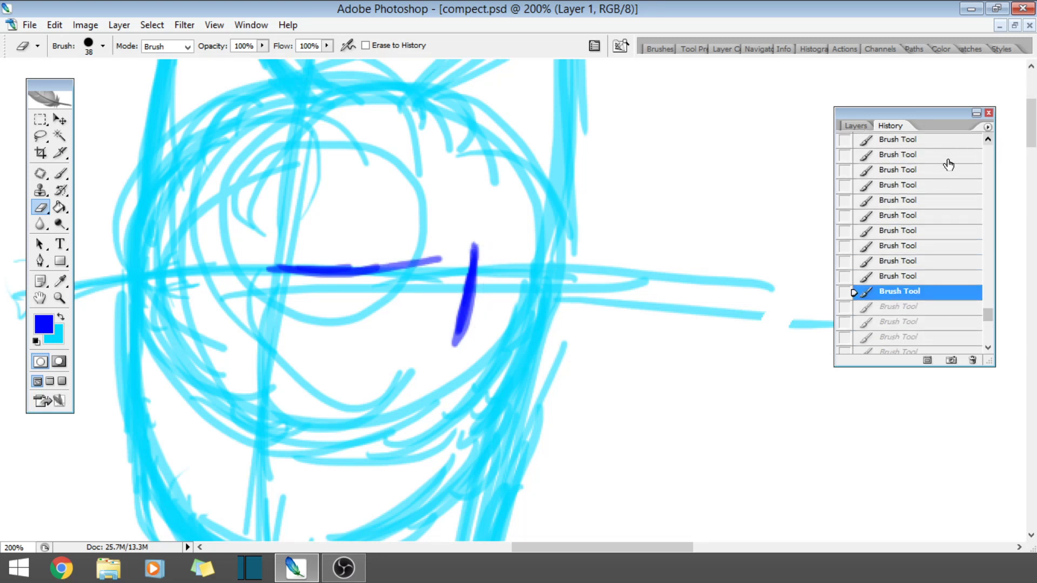
{"action": "left_click", "coordinate": [948, 157]}
- Settle on the state without the dark-blue strokes and bring up the Layers panel
{"action": "scroll", "coordinate": [924, 178], "scroll_direction": "up", "scroll_amount": 1}
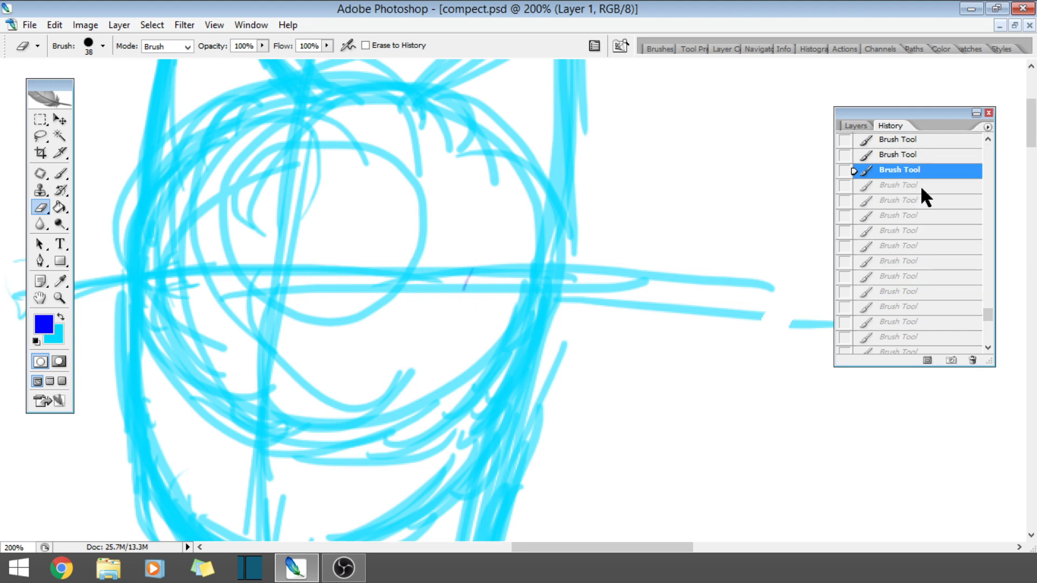
{"action": "left_click", "coordinate": [921, 186]}
{"action": "left_click", "coordinate": [918, 169]}
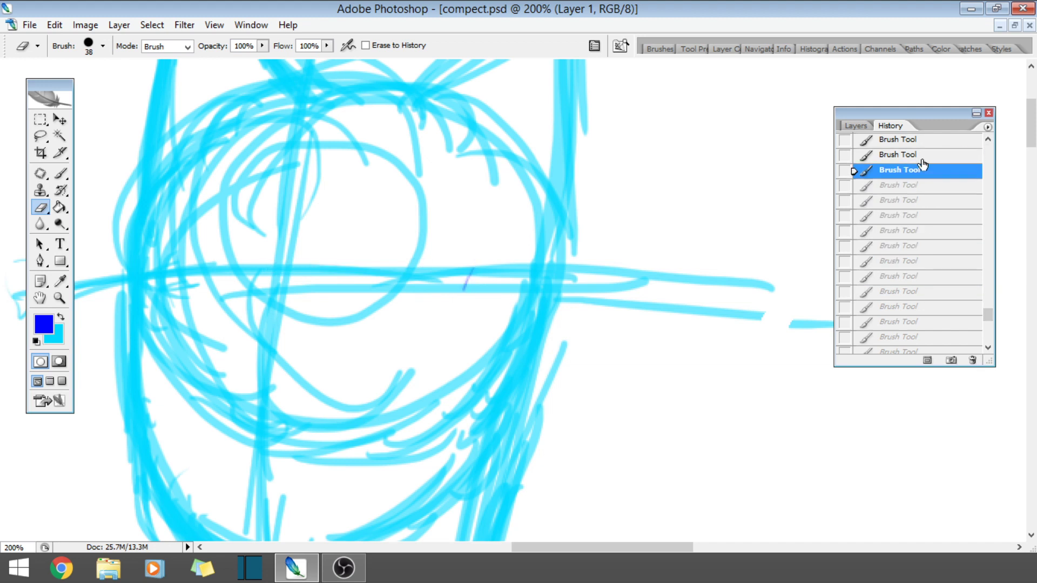
{"action": "left_click", "coordinate": [857, 128]}
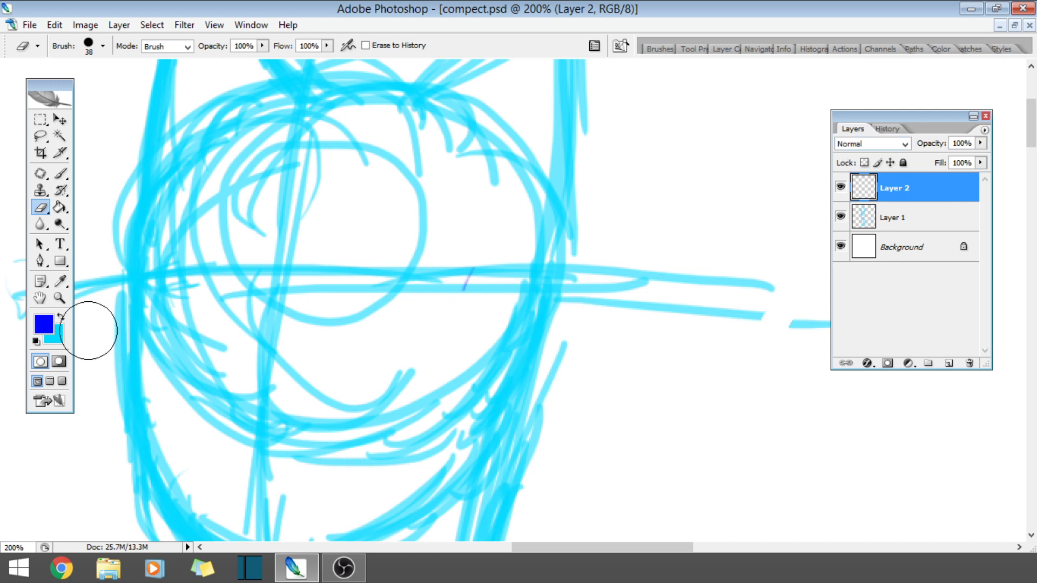
- On Layer 2, brush the visor's dark-blue lower edge, curving it up at the left
{"action": "left_click", "coordinate": [68, 174]}
{"action": "mouse_move", "coordinate": [265, 385]}
{"action": "left_mouse_down"}
{"action": "mouse_move", "coordinate": [329, 374]}
{"action": "mouse_move", "coordinate": [322, 384]}
{"action": "mouse_move", "coordinate": [440, 352]}
{"action": "left_mouse_up"}
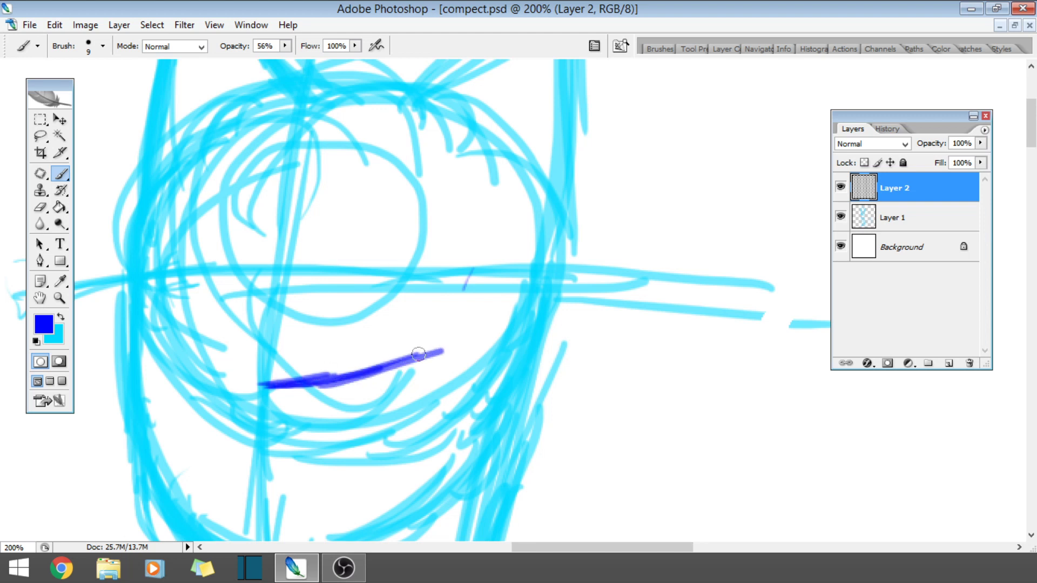
{"action": "left_click_drag", "start_coordinate": [302, 381], "coordinate": [448, 346]}
{"action": "mouse_move", "coordinate": [340, 377]}
{"action": "left_mouse_down"}
{"action": "mouse_move", "coordinate": [468, 329]}
{"action": "mouse_move", "coordinate": [411, 355]}
{"action": "left_mouse_up"}
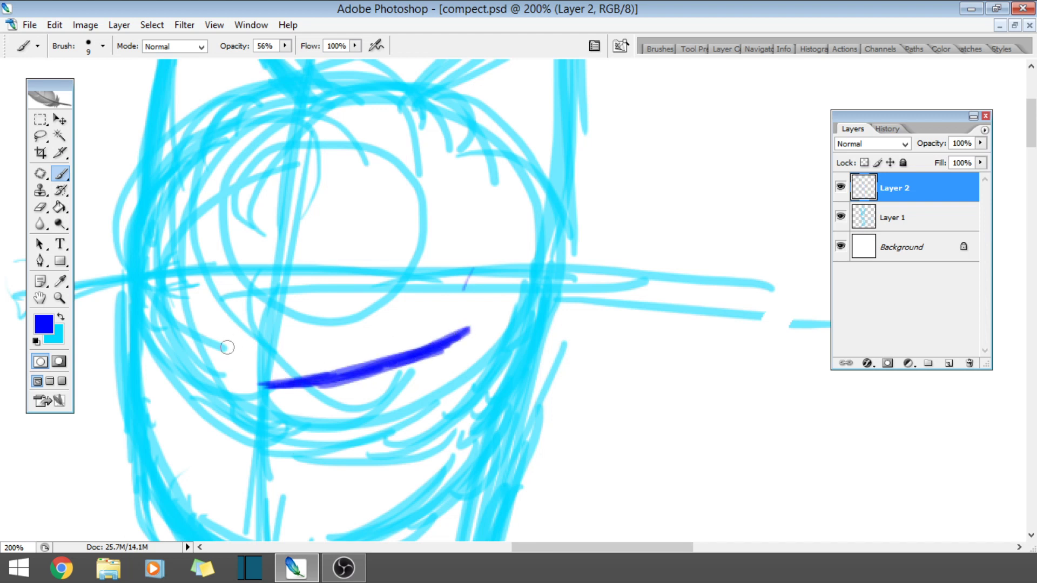
{"action": "mouse_move", "coordinate": [271, 384]}
{"action": "left_mouse_down"}
{"action": "mouse_move", "coordinate": [160, 317]}
{"action": "mouse_move", "coordinate": [223, 368]}
{"action": "left_mouse_up"}
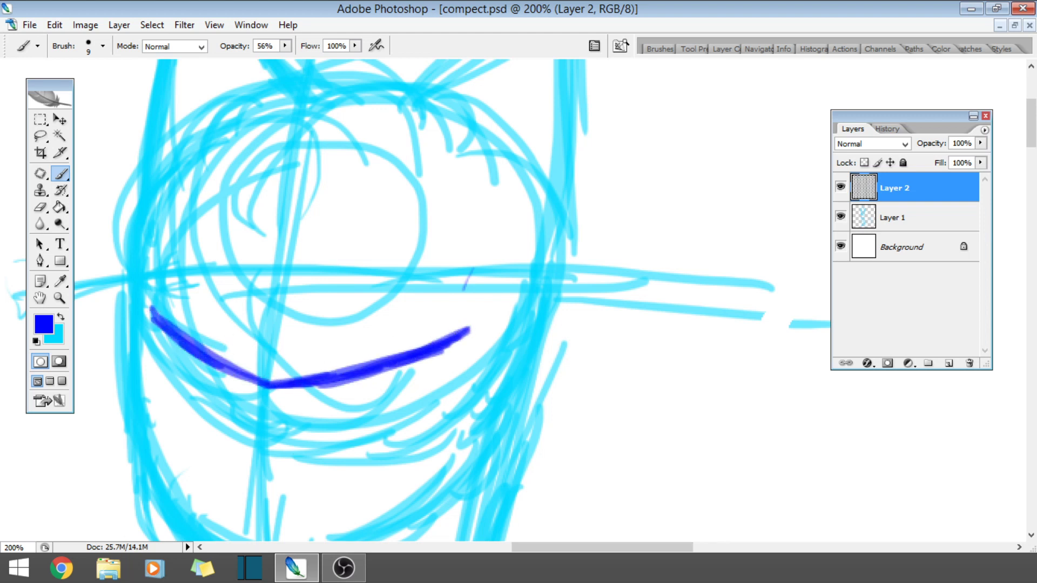
{"action": "mouse_move", "coordinate": [131, 288]}
{"action": "left_mouse_down"}
{"action": "mouse_move", "coordinate": [203, 361]}
{"action": "mouse_move", "coordinate": [251, 382]}
{"action": "mouse_move", "coordinate": [359, 370]}
{"action": "mouse_move", "coordinate": [454, 340]}
{"action": "left_mouse_up"}
{"action": "left_click_drag", "start_coordinate": [157, 324], "coordinate": [133, 267]}
{"action": "left_click_drag", "start_coordinate": [134, 304], "coordinate": [132, 265]}
{"action": "mouse_move", "coordinate": [129, 294]}
{"action": "left_mouse_down"}
{"action": "mouse_move", "coordinate": [145, 237]}
{"action": "mouse_move", "coordinate": [122, 288]}
{"action": "mouse_move", "coordinate": [139, 197]}
{"action": "mouse_move", "coordinate": [122, 289]}
{"action": "mouse_move", "coordinate": [137, 186]}
{"action": "left_mouse_up"}
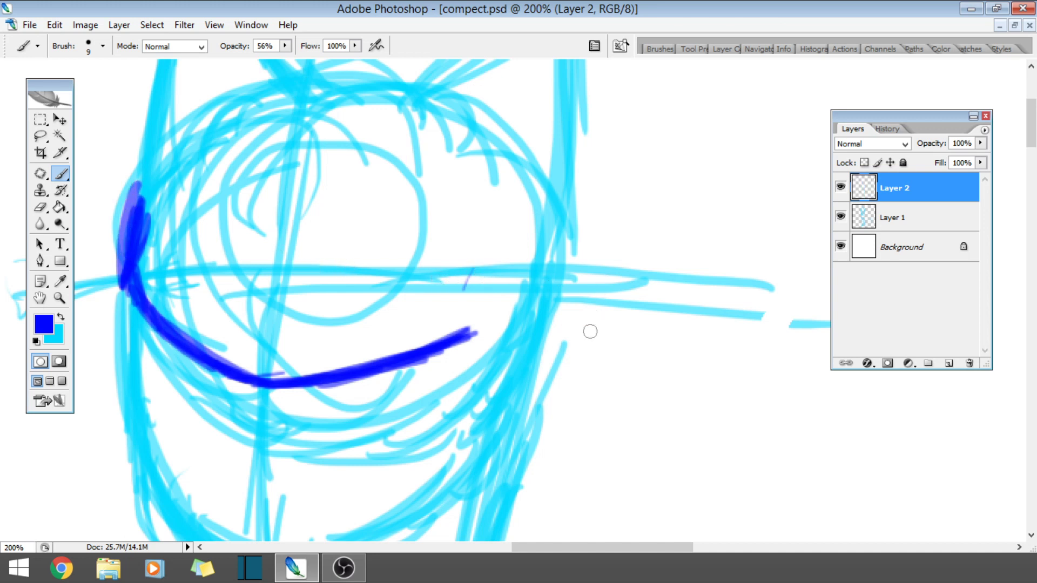
- Draw the visor's right side, nudge the strokes slightly down-right, and darken the lower-left edge
{"action": "mouse_move", "coordinate": [466, 326]}
{"action": "left_mouse_down"}
{"action": "mouse_move", "coordinate": [482, 281]}
{"action": "mouse_move", "coordinate": [489, 248]}
{"action": "left_mouse_up"}
{"action": "left_click_drag", "start_coordinate": [1035, 133], "coordinate": [1035, 135]}
{"action": "left_click", "coordinate": [60, 120]}
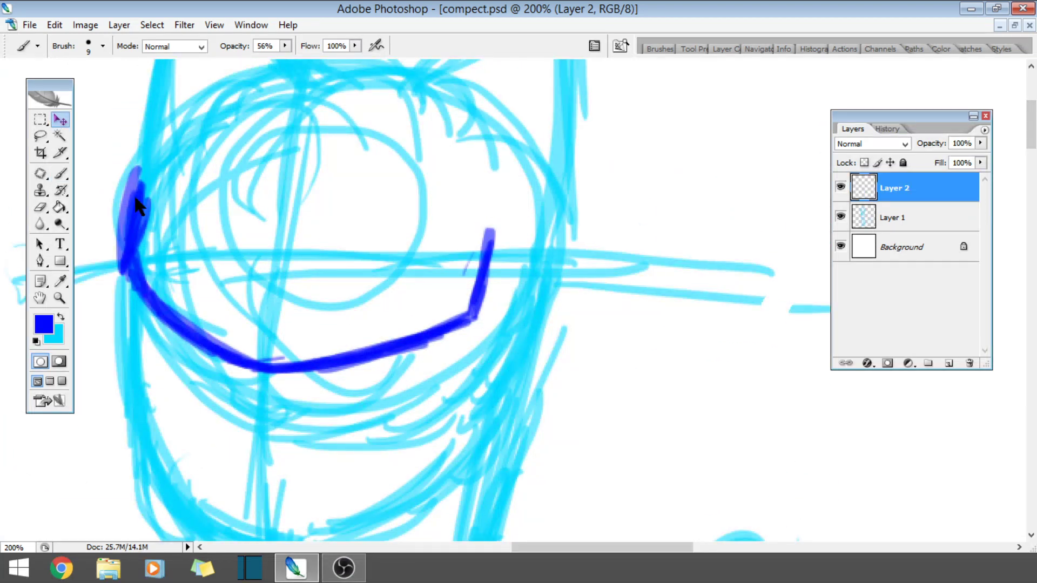
{"action": "left_click_drag", "start_coordinate": [227, 368], "coordinate": [224, 381]}
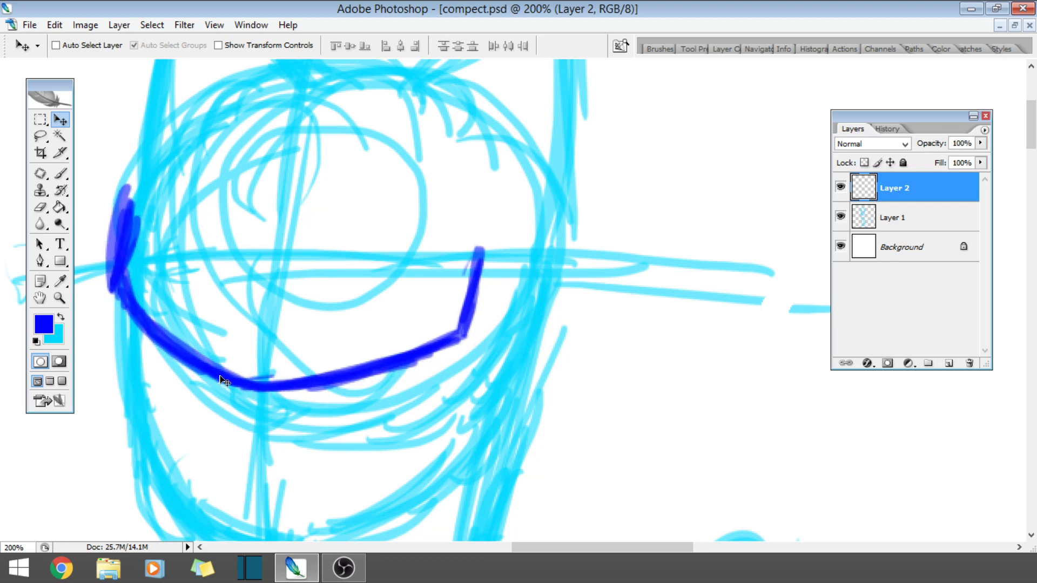
{"action": "key", "text": "b"}
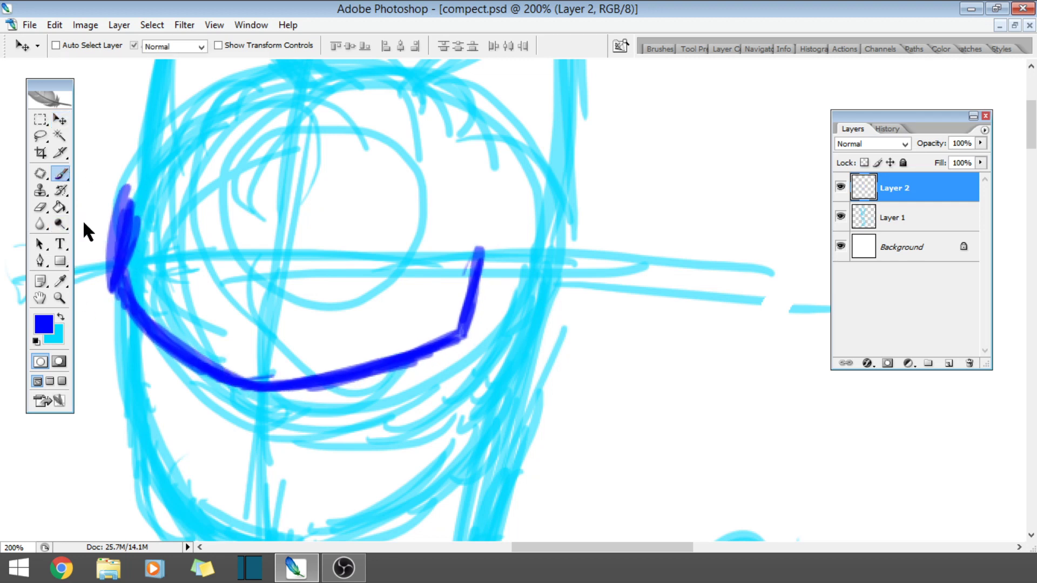
{"action": "left_click_drag", "start_coordinate": [116, 295], "coordinate": [152, 332]}
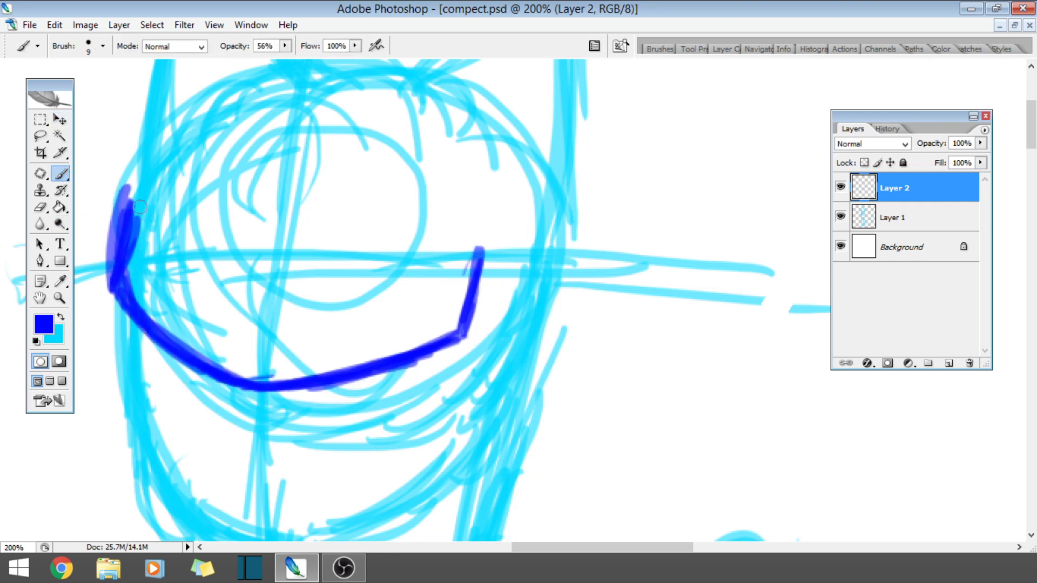
- Draw and thicken the visor's upper edge across, joining it to the right side
{"action": "mouse_move", "coordinate": [136, 188]}
{"action": "left_mouse_down"}
{"action": "mouse_move", "coordinate": [164, 216]}
{"action": "mouse_move", "coordinate": [125, 183]}
{"action": "mouse_move", "coordinate": [216, 242]}
{"action": "left_mouse_up"}
{"action": "left_click_drag", "start_coordinate": [139, 187], "coordinate": [228, 247]}
{"action": "mouse_move", "coordinate": [163, 205]}
{"action": "left_mouse_down"}
{"action": "mouse_move", "coordinate": [206, 236]}
{"action": "mouse_move", "coordinate": [254, 252]}
{"action": "mouse_move", "coordinate": [219, 229]}
{"action": "mouse_move", "coordinate": [256, 237]}
{"action": "left_mouse_up"}
{"action": "left_click_drag", "start_coordinate": [218, 233], "coordinate": [336, 229]}
{"action": "left_click_drag", "start_coordinate": [263, 234], "coordinate": [424, 217]}
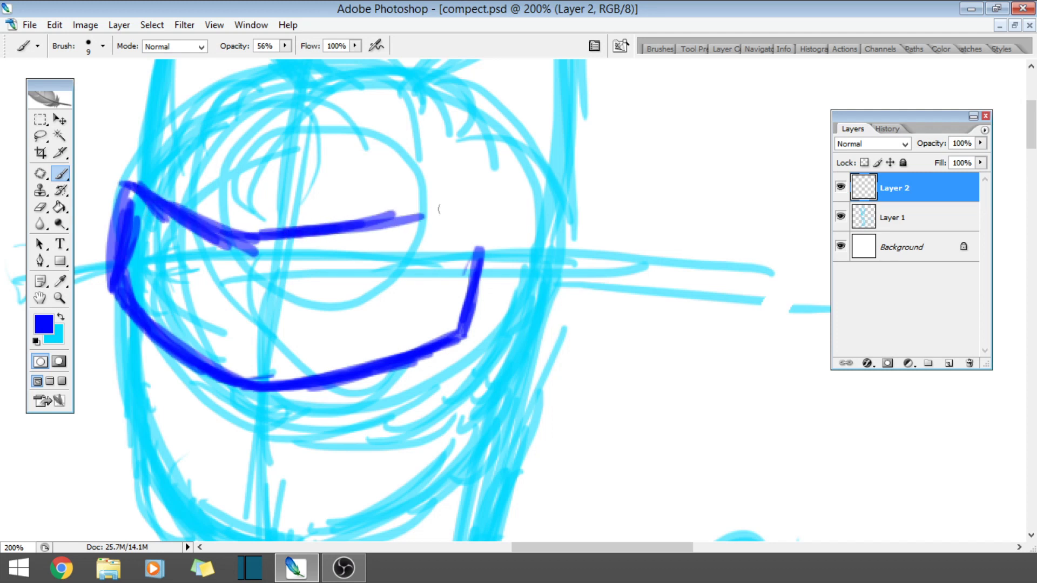
{"action": "left_click_drag", "start_coordinate": [326, 238], "coordinate": [443, 221]}
{"action": "left_click_drag", "start_coordinate": [329, 229], "coordinate": [461, 204]}
{"action": "left_click_drag", "start_coordinate": [370, 230], "coordinate": [473, 206]}
{"action": "left_click_drag", "start_coordinate": [239, 237], "coordinate": [331, 235]}
{"action": "mouse_move", "coordinate": [268, 236]}
{"action": "left_mouse_down"}
{"action": "mouse_move", "coordinate": [470, 205]}
{"action": "mouse_move", "coordinate": [468, 252]}
{"action": "left_mouse_up"}
{"action": "left_click_drag", "start_coordinate": [473, 196], "coordinate": [461, 262]}
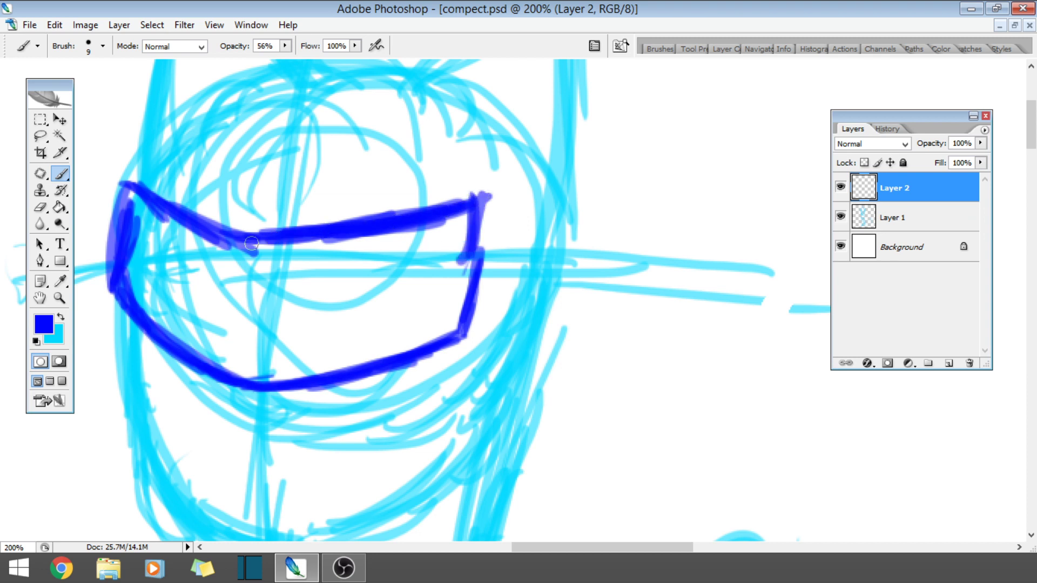
- Thicken the visor's upper-left and lower-left corners and double its lower band
{"action": "mouse_move", "coordinate": [125, 162]}
{"action": "left_mouse_down"}
{"action": "mouse_move", "coordinate": [194, 218]}
{"action": "mouse_move", "coordinate": [238, 233]}
{"action": "left_mouse_up"}
{"action": "left_click_drag", "start_coordinate": [132, 205], "coordinate": [128, 176]}
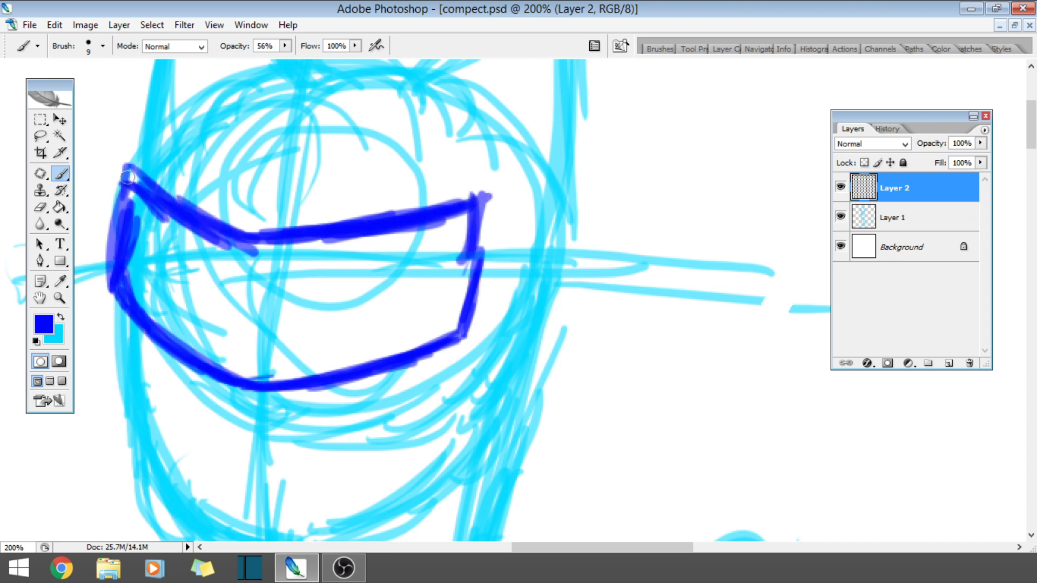
{"action": "left_click_drag", "start_coordinate": [110, 289], "coordinate": [186, 390]}
{"action": "left_click_drag", "start_coordinate": [124, 329], "coordinate": [231, 424]}
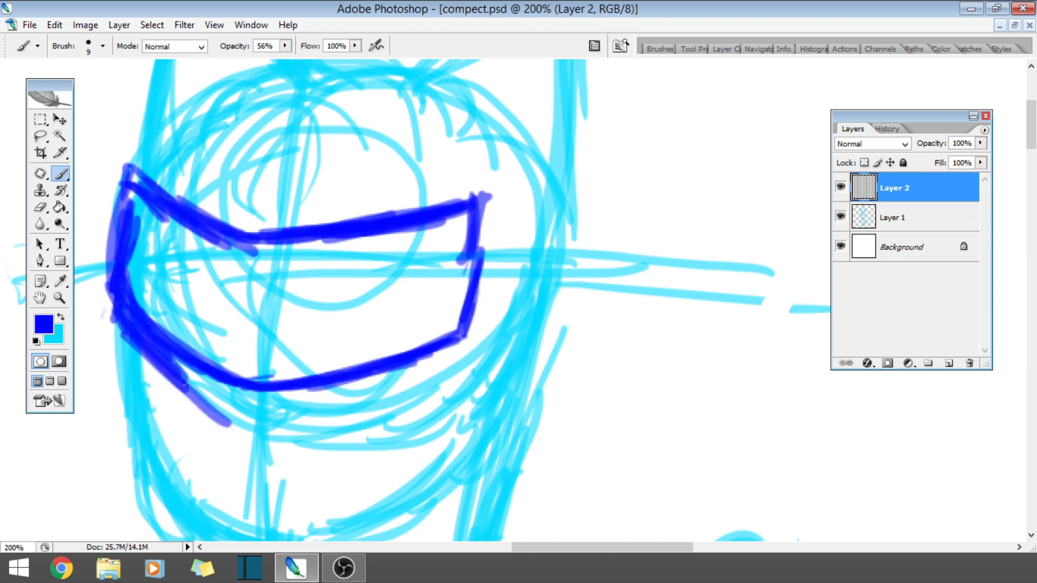
{"action": "mouse_move", "coordinate": [168, 368]}
{"action": "left_mouse_down"}
{"action": "mouse_move", "coordinate": [248, 422]}
{"action": "mouse_move", "coordinate": [191, 381]}
{"action": "mouse_move", "coordinate": [302, 409]}
{"action": "mouse_move", "coordinate": [351, 397]}
{"action": "left_mouse_up"}
{"action": "mouse_move", "coordinate": [265, 416]}
{"action": "left_mouse_down"}
{"action": "mouse_move", "coordinate": [421, 361]}
{"action": "mouse_move", "coordinate": [365, 380]}
{"action": "left_mouse_up"}
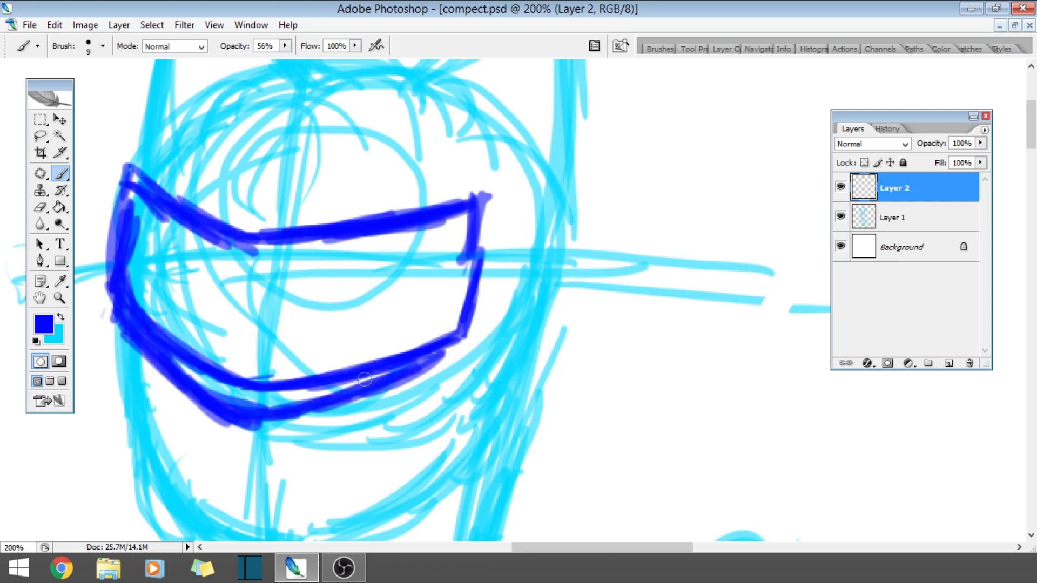
{"action": "left_click_drag", "start_coordinate": [226, 413], "coordinate": [409, 363]}
{"action": "left_click_drag", "start_coordinate": [351, 396], "coordinate": [457, 345]}
{"action": "left_click_drag", "start_coordinate": [400, 383], "coordinate": [480, 332]}
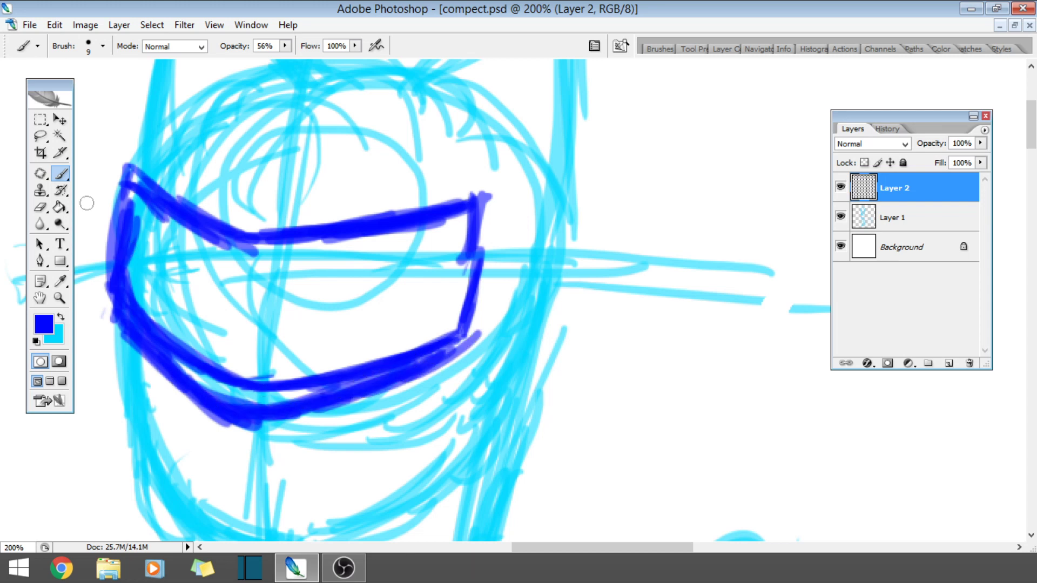
{"action": "left_click", "coordinate": [41, 208]}
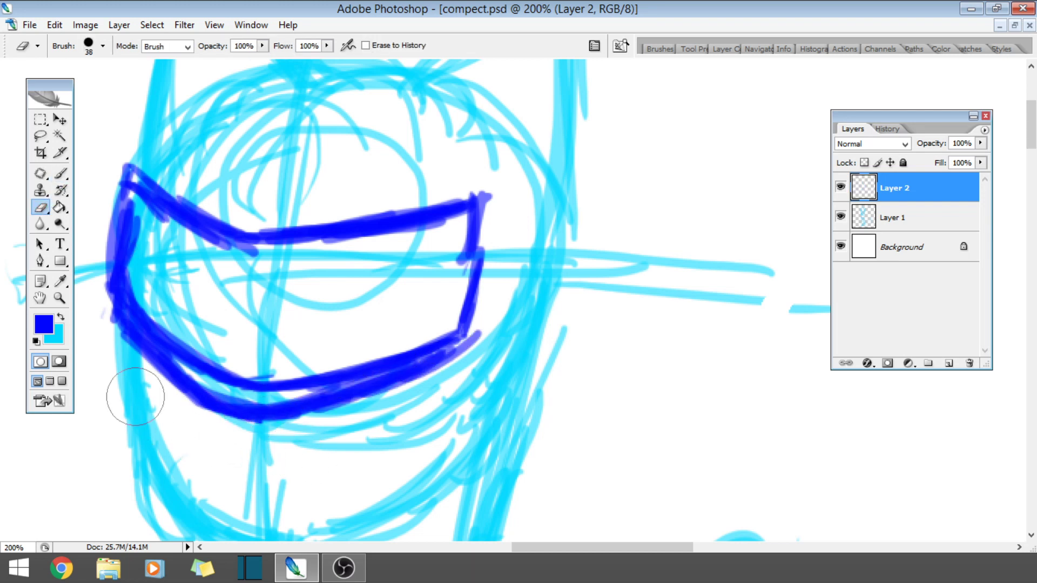
- Trim the lower band's underside, then thicken the lower-left band, right edge and top-right corner
{"action": "mouse_move", "coordinate": [106, 366]}
{"action": "left_mouse_down"}
{"action": "mouse_move", "coordinate": [225, 440]}
{"action": "mouse_move", "coordinate": [120, 361]}
{"action": "mouse_move", "coordinate": [319, 444]}
{"action": "left_mouse_up"}
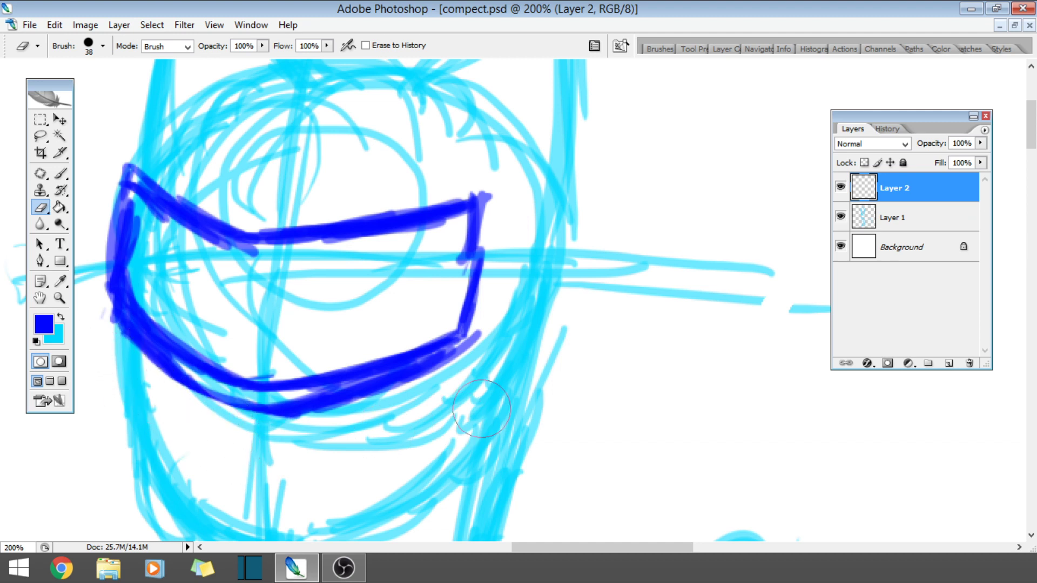
{"action": "left_click", "coordinate": [61, 175]}
{"action": "mouse_move", "coordinate": [156, 352]}
{"action": "left_mouse_down"}
{"action": "mouse_move", "coordinate": [231, 403]}
{"action": "mouse_move", "coordinate": [256, 407]}
{"action": "mouse_move", "coordinate": [140, 332]}
{"action": "mouse_move", "coordinate": [133, 203]}
{"action": "left_mouse_up"}
{"action": "mouse_move", "coordinate": [485, 210]}
{"action": "left_mouse_down"}
{"action": "mouse_move", "coordinate": [478, 281]}
{"action": "mouse_move", "coordinate": [503, 190]}
{"action": "mouse_move", "coordinate": [484, 269]}
{"action": "left_mouse_up"}
{"action": "left_click_drag", "start_coordinate": [500, 196], "coordinate": [478, 298]}
{"action": "left_click_drag", "start_coordinate": [488, 246], "coordinate": [457, 337]}
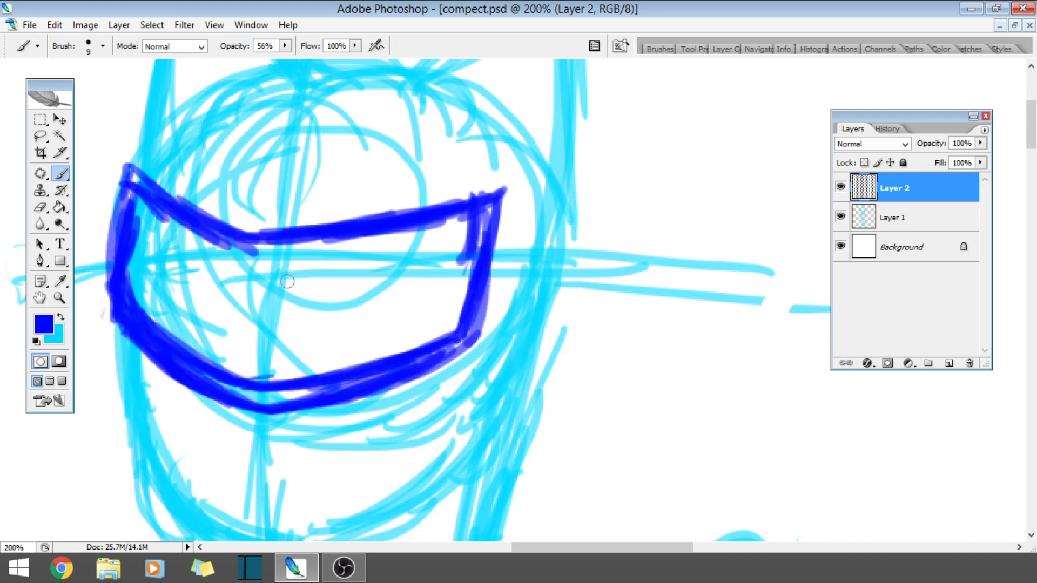
- Set the eraser to 18 px and erase along the visor's lower-left edge
{"action": "left_click", "coordinate": [41, 207]}
{"action": "left_click", "coordinate": [102, 47]}
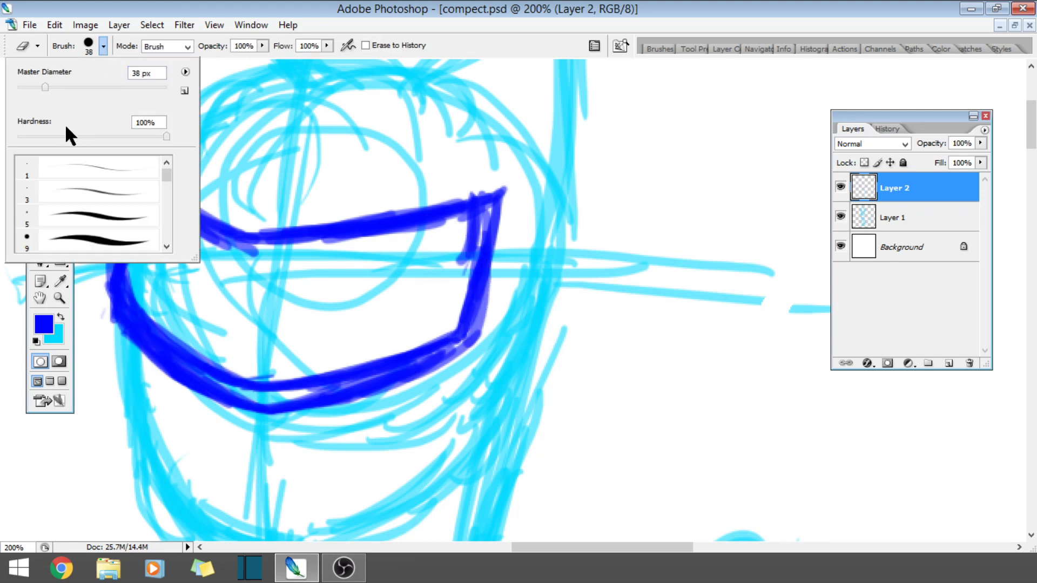
{"action": "left_click_drag", "start_coordinate": [31, 91], "coordinate": [30, 91]}
{"action": "left_click_drag", "start_coordinate": [108, 327], "coordinate": [156, 366]}
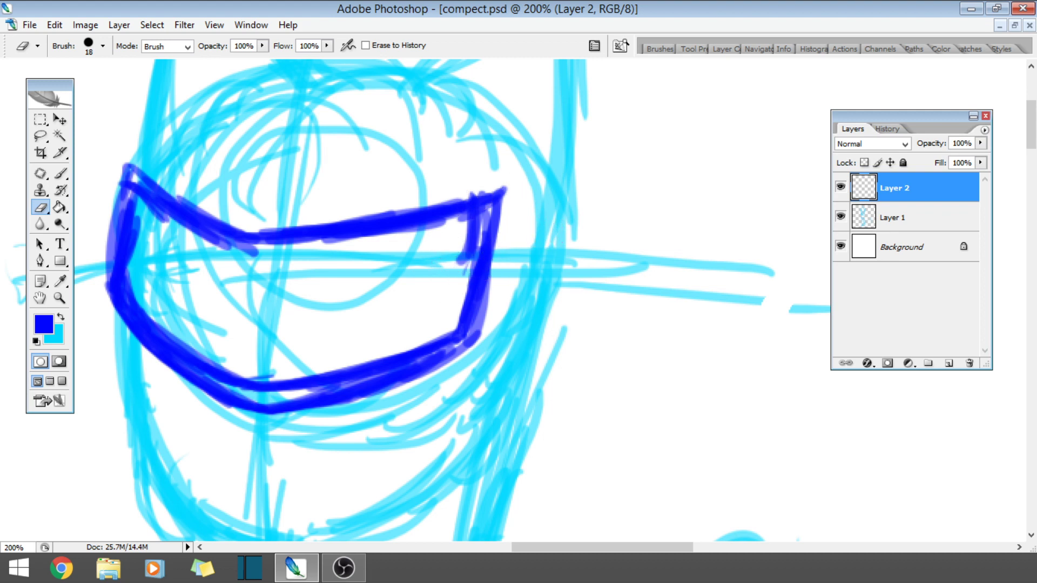
- Move the visor outline down about 40 px with the Move tool
{"action": "key", "text": "v"}
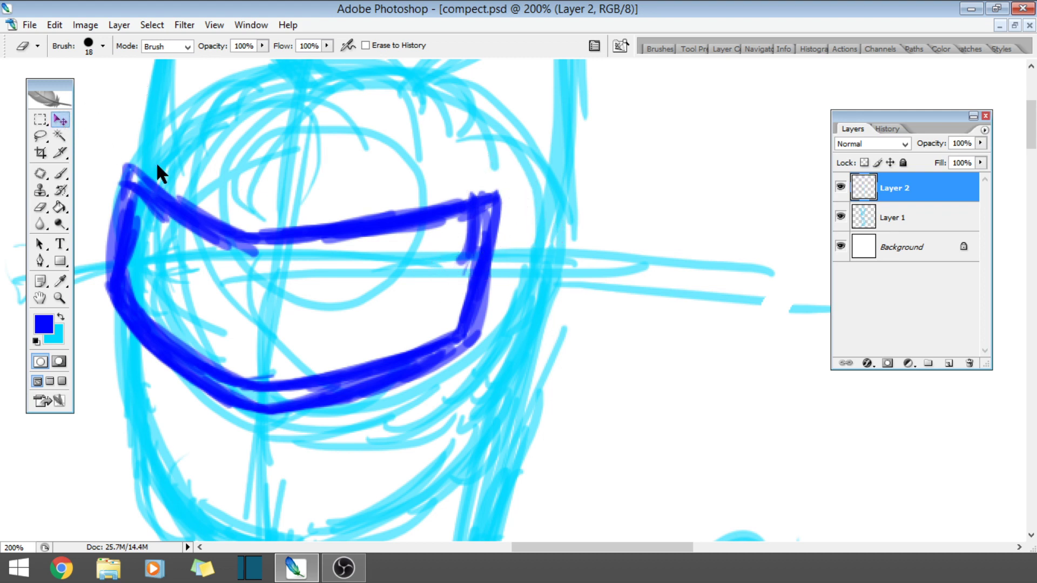
{"action": "left_click_drag", "start_coordinate": [290, 235], "coordinate": [290, 257]}
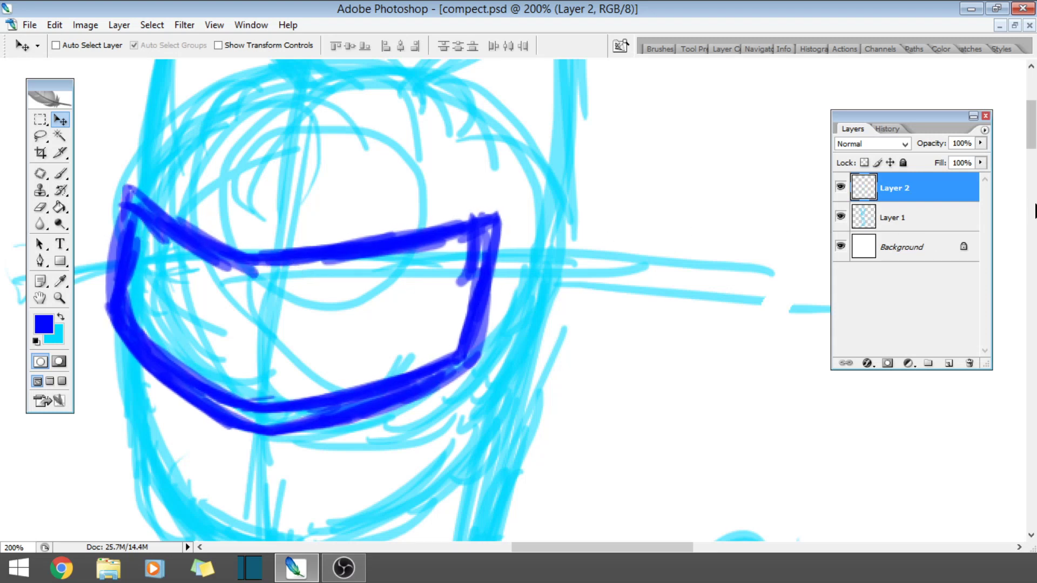
{"action": "mouse_move", "coordinate": [1033, 130]}
{"action": "left_mouse_down"}
{"action": "mouse_move", "coordinate": [1032, 111]}
{"action": "mouse_move", "coordinate": [1033, 162]}
{"action": "mouse_move", "coordinate": [1034, 135]}
{"action": "left_mouse_up"}
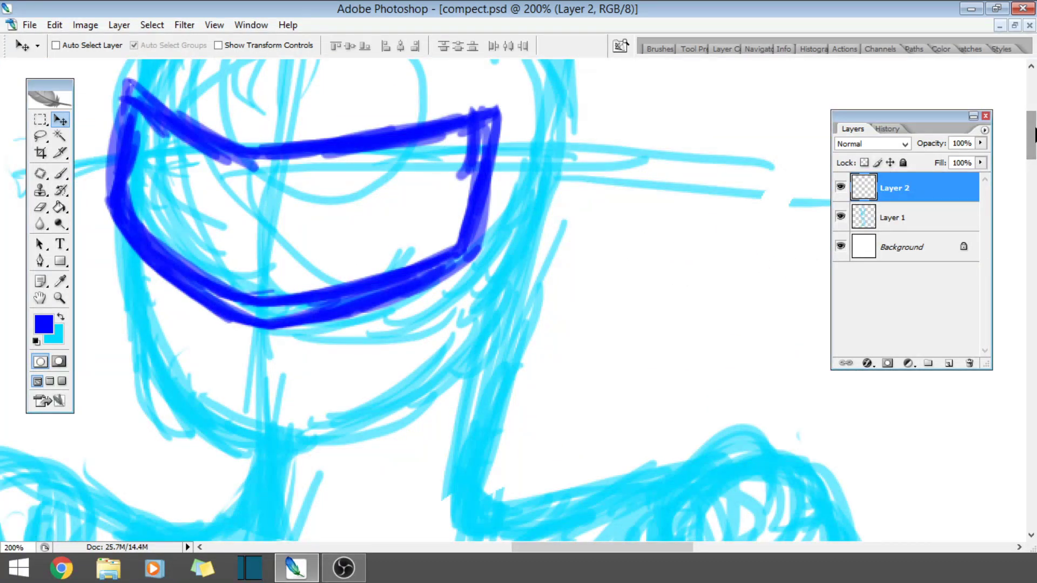
- Free Transform the visor to 88.2% height, nudge it slightly, and apply
{"action": "left_click", "coordinate": [55, 25]}
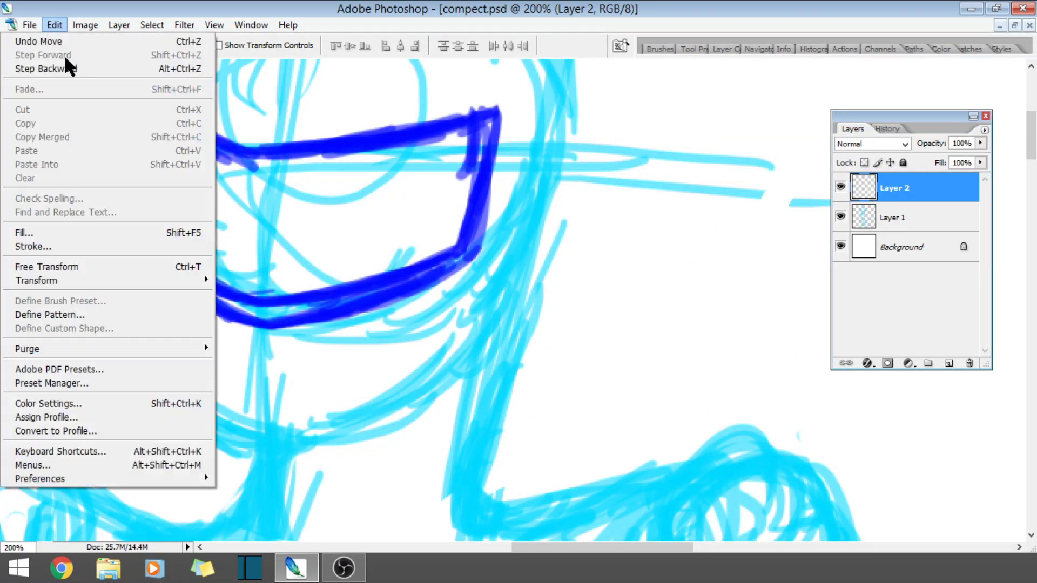
{"action": "left_click", "coordinate": [67, 267]}
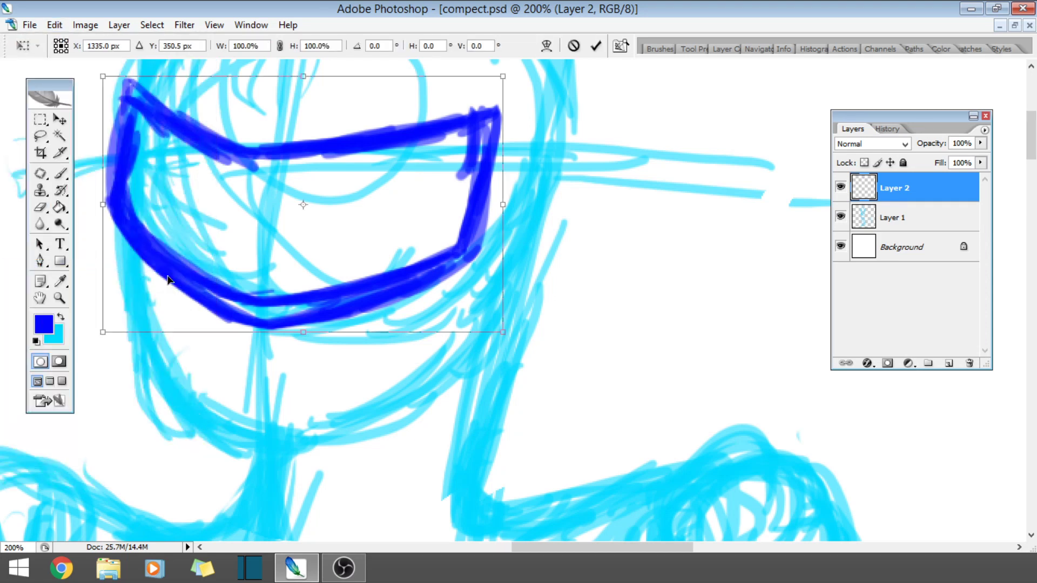
{"action": "left_click_drag", "start_coordinate": [306, 332], "coordinate": [307, 302]}
{"action": "left_click_drag", "start_coordinate": [310, 144], "coordinate": [315, 149]}
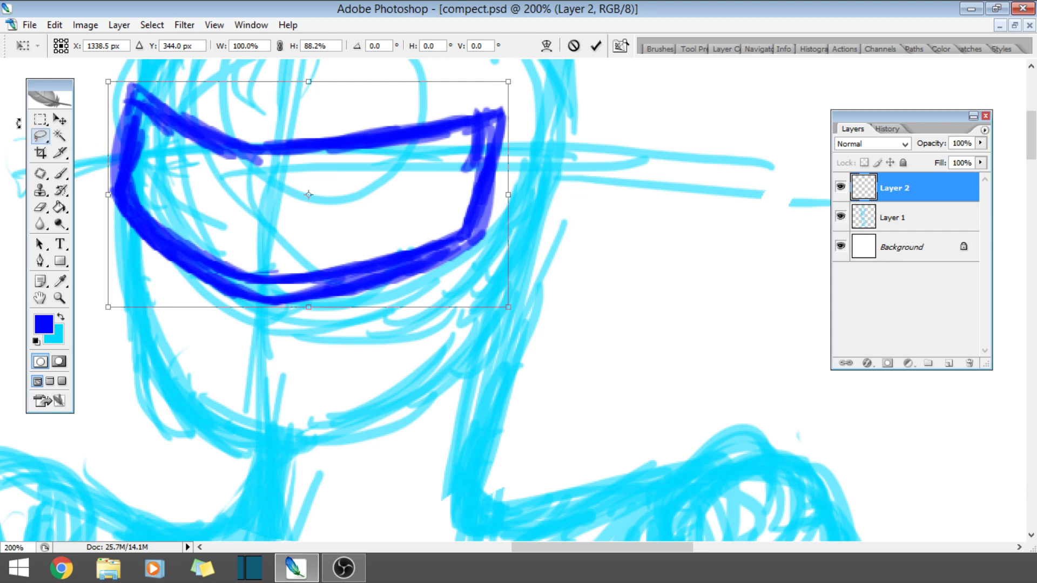
{"action": "left_click", "coordinate": [59, 119]}
{"action": "left_click", "coordinate": [480, 218]}
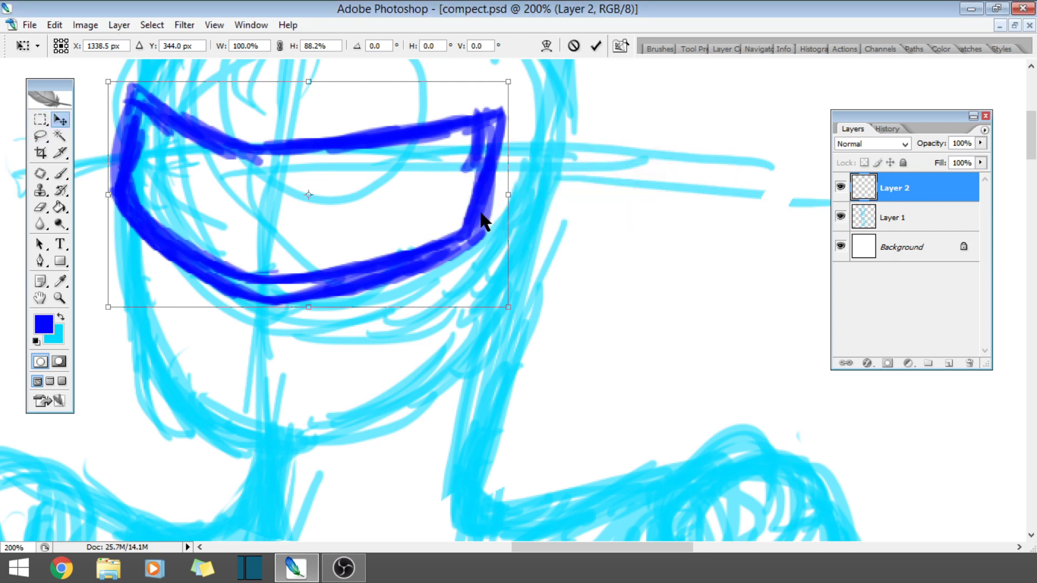
- Free Transform again, rotate the visor slightly counter-clockwise, and apply the rotation
{"action": "left_click", "coordinate": [53, 25]}
{"action": "left_click", "coordinate": [50, 263]}
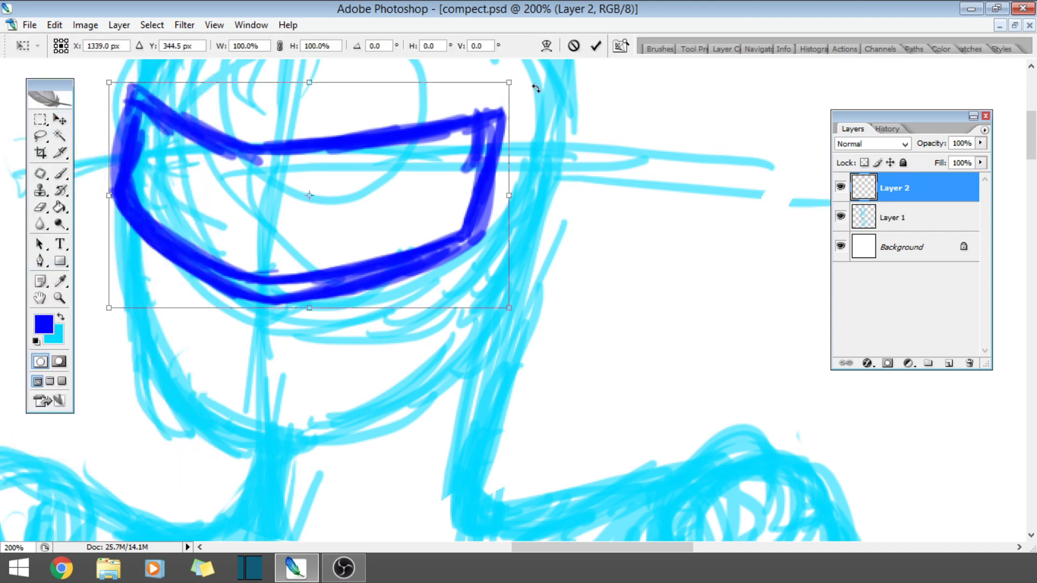
{"action": "mouse_move", "coordinate": [532, 88]}
{"action": "left_mouse_down"}
{"action": "mouse_move", "coordinate": [535, 77]}
{"action": "mouse_move", "coordinate": [539, 101]}
{"action": "mouse_move", "coordinate": [519, 112]}
{"action": "left_mouse_up"}
{"action": "scroll", "coordinate": [557, 190], "scroll_direction": "up", "scroll_amount": 3}
{"action": "left_click", "coordinate": [59, 120]}
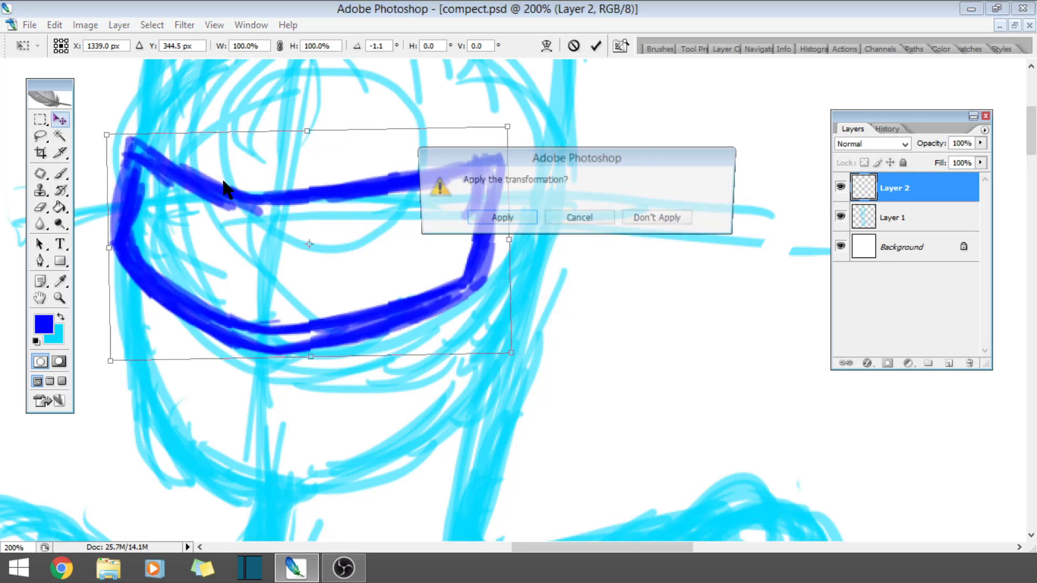
{"action": "left_click", "coordinate": [500, 220]}
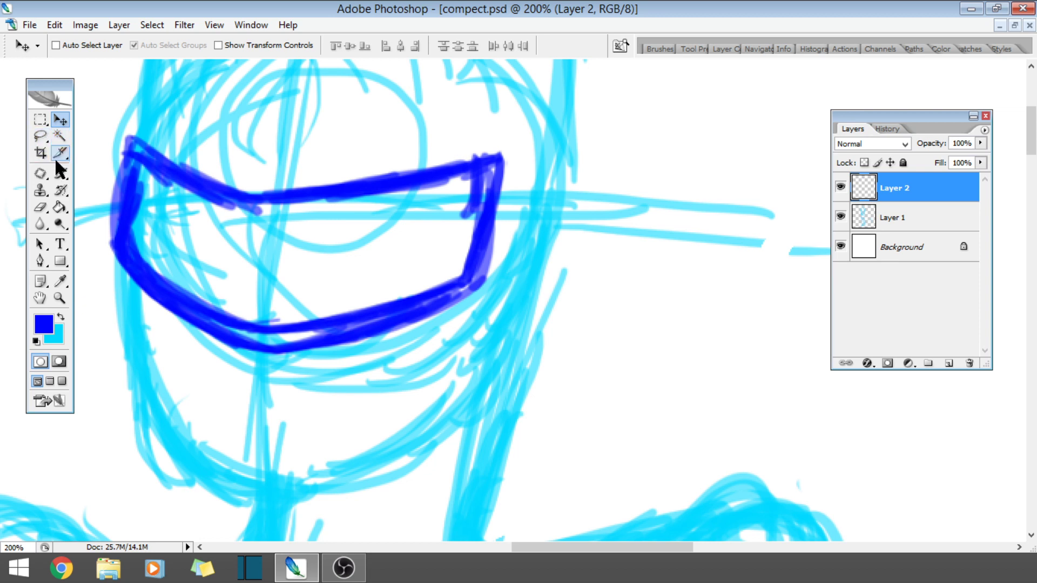
- Ink trial dark-blue jaw lines down the left side and a chin line along the bottom
{"action": "left_click", "coordinate": [61, 174]}
{"action": "mouse_move", "coordinate": [134, 264]}
{"action": "left_mouse_down"}
{"action": "mouse_move", "coordinate": [134, 336]}
{"action": "mouse_move", "coordinate": [118, 249]}
{"action": "mouse_move", "coordinate": [133, 383]}
{"action": "left_mouse_up"}
{"action": "left_click_drag", "start_coordinate": [124, 330], "coordinate": [139, 406]}
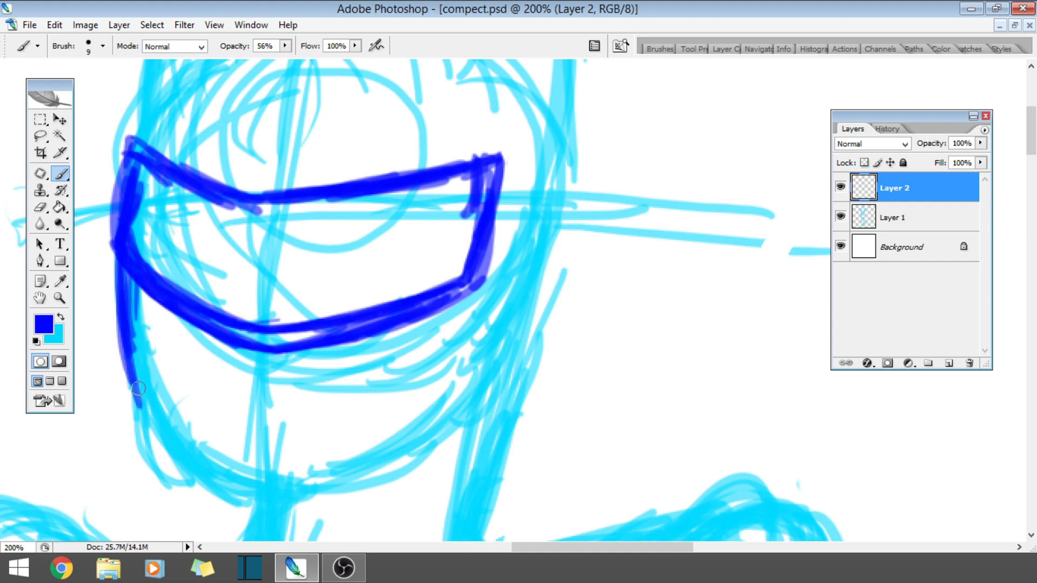
{"action": "mouse_move", "coordinate": [134, 367]}
{"action": "left_mouse_down"}
{"action": "mouse_move", "coordinate": [155, 429]}
{"action": "mouse_move", "coordinate": [129, 408]}
{"action": "left_mouse_up"}
{"action": "mouse_move", "coordinate": [135, 384]}
{"action": "left_mouse_down"}
{"action": "mouse_move", "coordinate": [155, 448]}
{"action": "mouse_move", "coordinate": [196, 469]}
{"action": "mouse_move", "coordinate": [148, 379]}
{"action": "left_mouse_up"}
{"action": "mouse_move", "coordinate": [128, 323]}
{"action": "left_mouse_down"}
{"action": "mouse_move", "coordinate": [130, 303]}
{"action": "mouse_move", "coordinate": [183, 460]}
{"action": "mouse_move", "coordinate": [274, 487]}
{"action": "left_mouse_up"}
{"action": "left_click_drag", "start_coordinate": [210, 470], "coordinate": [277, 488]}
{"action": "left_click_drag", "start_coordinate": [215, 472], "coordinate": [313, 466]}
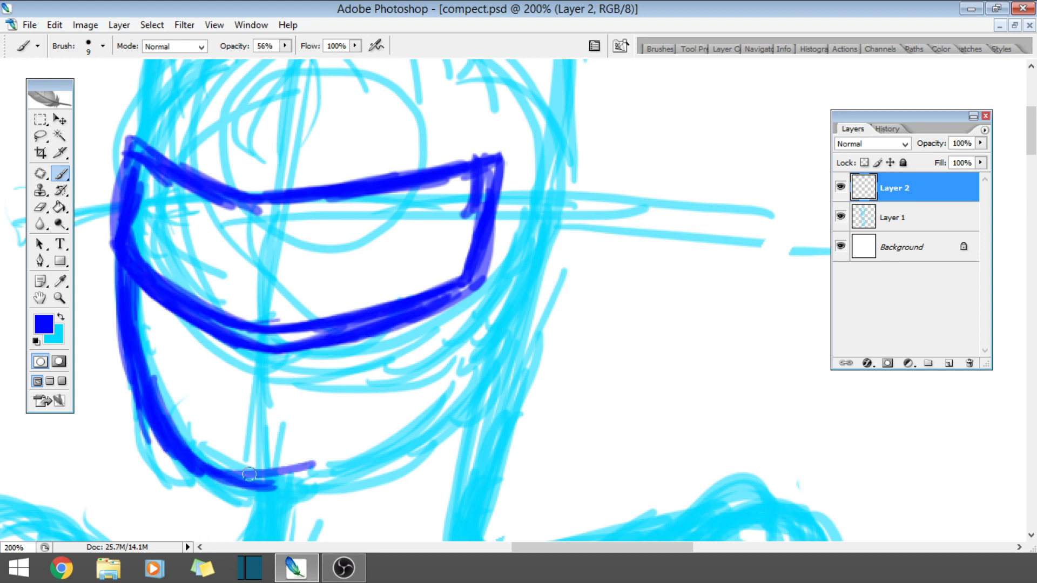
{"action": "left_click_drag", "start_coordinate": [247, 474], "coordinate": [403, 440]}
{"action": "left_click_drag", "start_coordinate": [220, 468], "coordinate": [346, 454]}
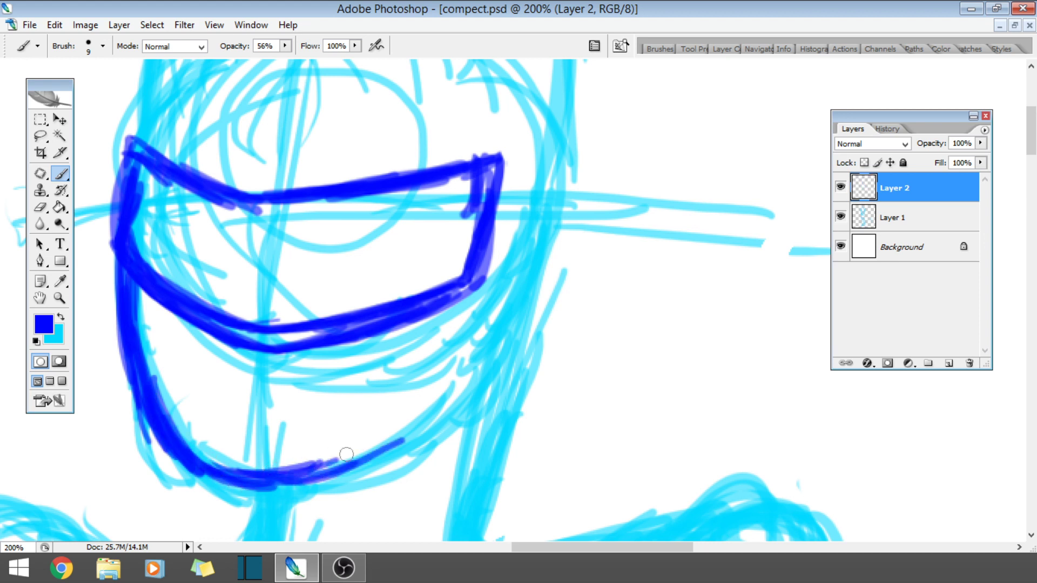
- Erase the dark-blue jaw and chin strokes below the visor
{"action": "left_click", "coordinate": [41, 206]}
{"action": "mouse_move", "coordinate": [130, 346]}
{"action": "left_mouse_down"}
{"action": "mouse_move", "coordinate": [200, 480]}
{"action": "mouse_move", "coordinate": [116, 320]}
{"action": "mouse_move", "coordinate": [157, 343]}
{"action": "left_mouse_up"}
{"action": "mouse_move", "coordinate": [129, 316]}
{"action": "left_mouse_down"}
{"action": "mouse_move", "coordinate": [105, 272]}
{"action": "mouse_move", "coordinate": [157, 335]}
{"action": "mouse_move", "coordinate": [106, 278]}
{"action": "left_mouse_up"}
{"action": "left_click_drag", "start_coordinate": [203, 459], "coordinate": [212, 471]}
{"action": "mouse_move", "coordinate": [138, 404]}
{"action": "left_mouse_down"}
{"action": "mouse_move", "coordinate": [315, 461]}
{"action": "mouse_move", "coordinate": [302, 475]}
{"action": "mouse_move", "coordinate": [232, 483]}
{"action": "left_mouse_up"}
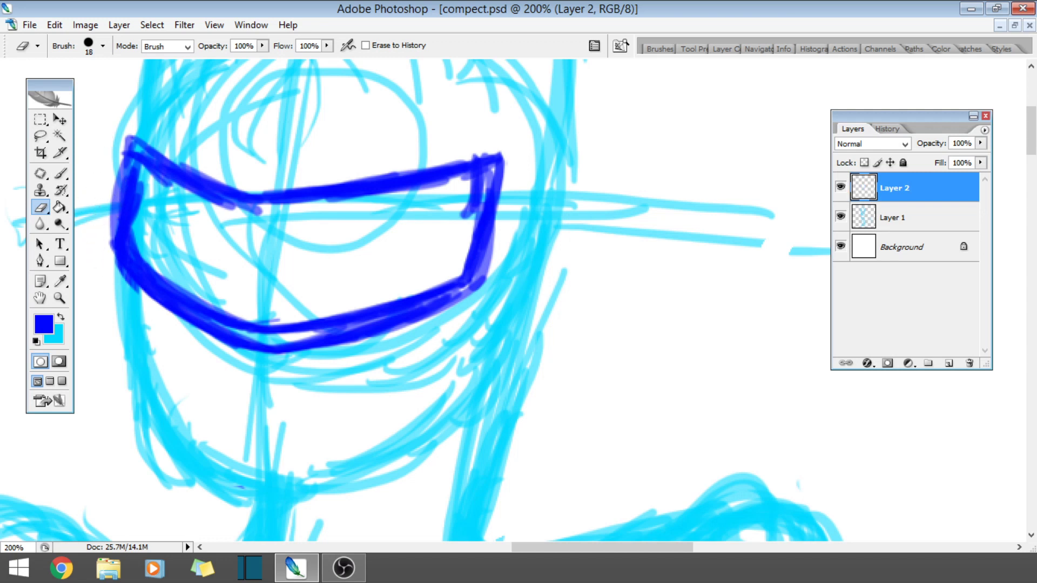
- Trim the visor's outer left edge, undoing unsatisfactory erasures until the edge is clean
{"action": "left_click_drag", "start_coordinate": [105, 142], "coordinate": [97, 256]}
{"action": "left_click_drag", "start_coordinate": [112, 99], "coordinate": [104, 306]}
{"action": "mouse_move", "coordinate": [108, 133]}
{"action": "left_mouse_down"}
{"action": "mouse_move", "coordinate": [110, 157]}
{"action": "mouse_move", "coordinate": [116, 105]}
{"action": "mouse_move", "coordinate": [97, 397]}
{"action": "left_mouse_up"}
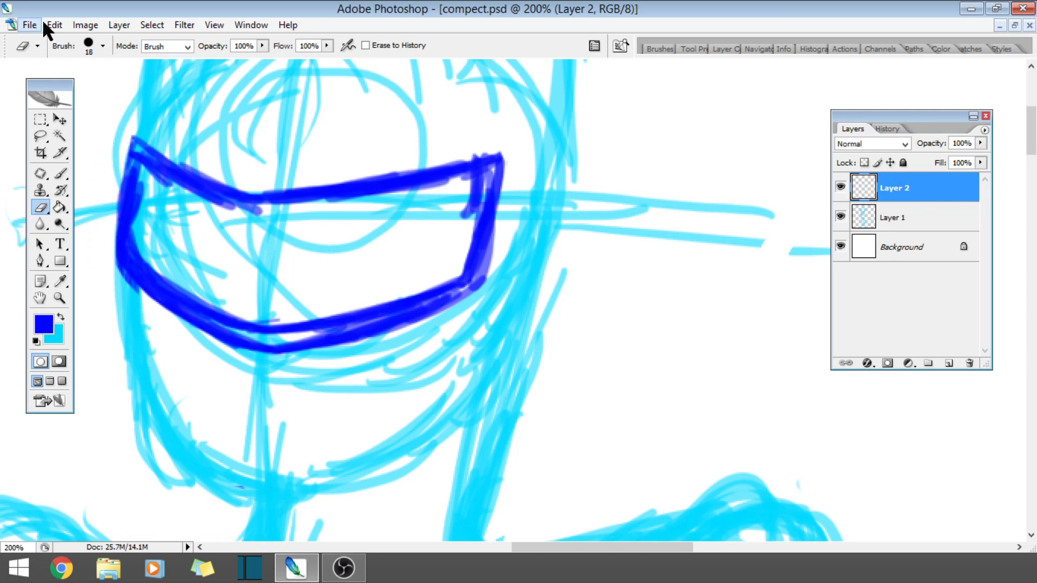
{"action": "left_click", "coordinate": [49, 25]}
{"action": "left_click", "coordinate": [49, 40]}
{"action": "left_click_drag", "start_coordinate": [111, 280], "coordinate": [106, 120]}
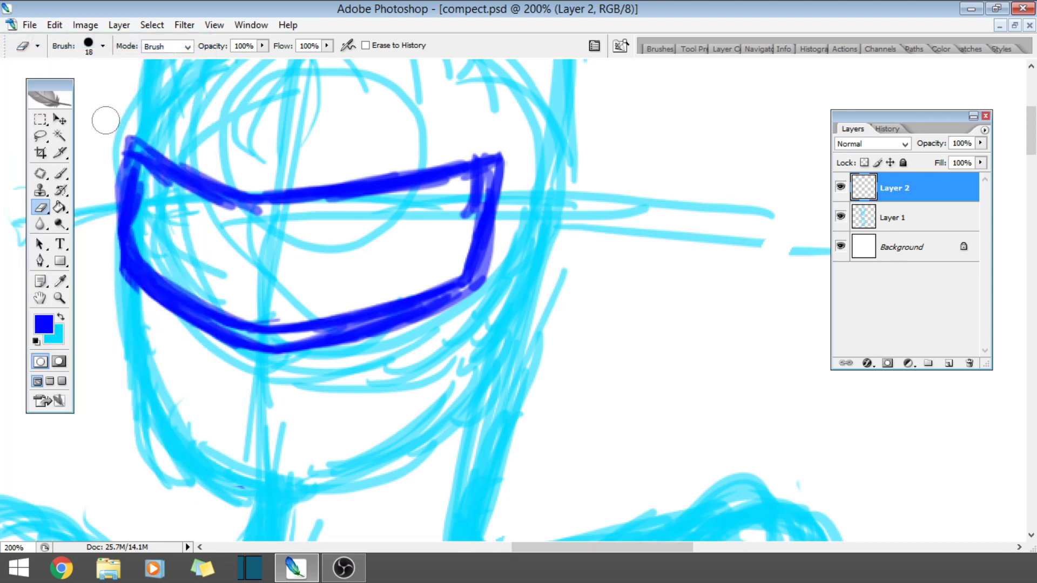
{"action": "left_click", "coordinate": [54, 24]}
{"action": "left_click", "coordinate": [51, 41]}
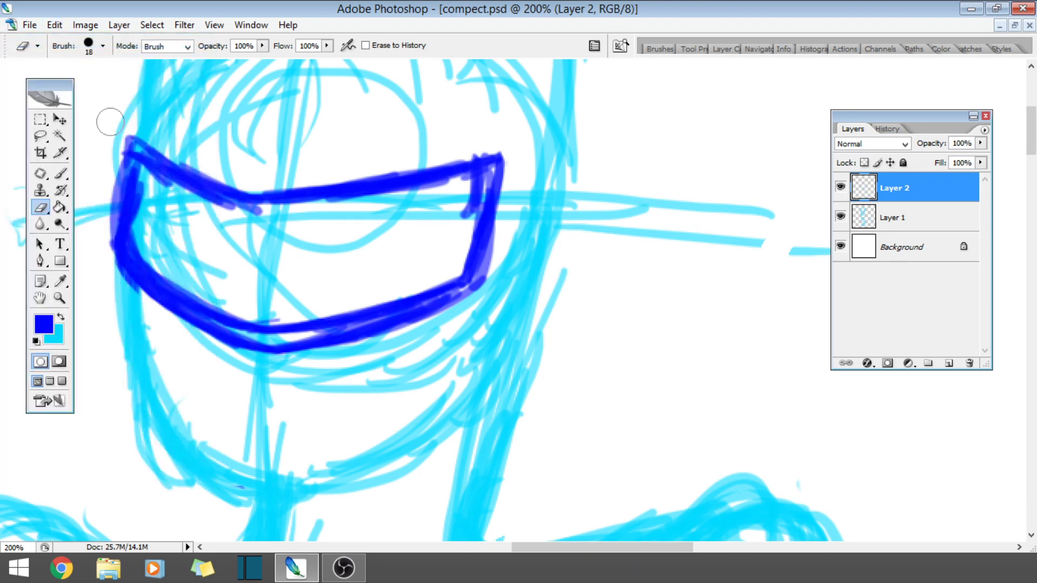
{"action": "left_click_drag", "start_coordinate": [106, 271], "coordinate": [114, 122]}
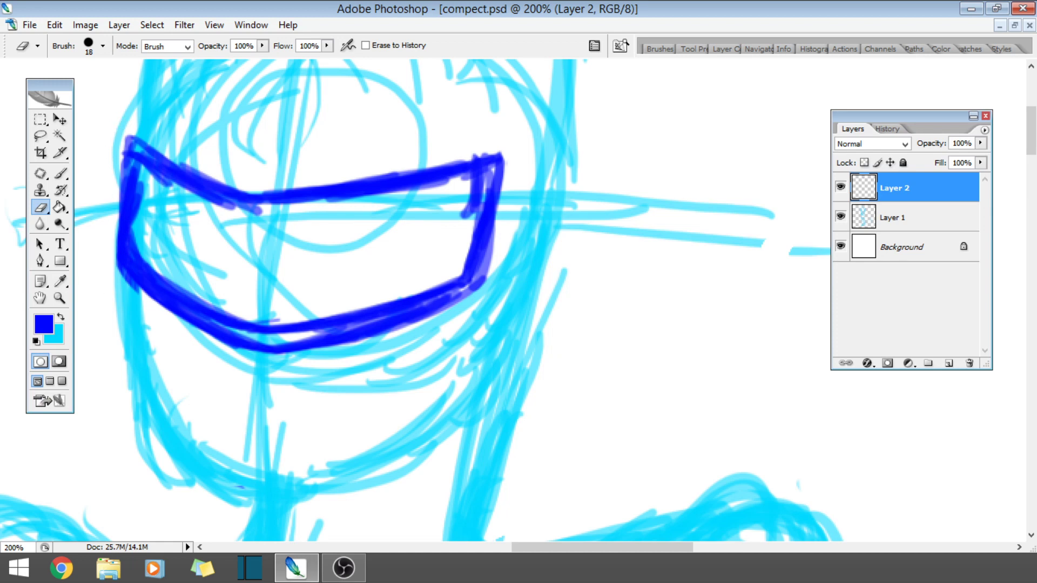
- Ink the right ear's inner and outer edges in dark blue
{"action": "scroll", "coordinate": [1019, 130], "scroll_direction": "up", "scroll_amount": 5}
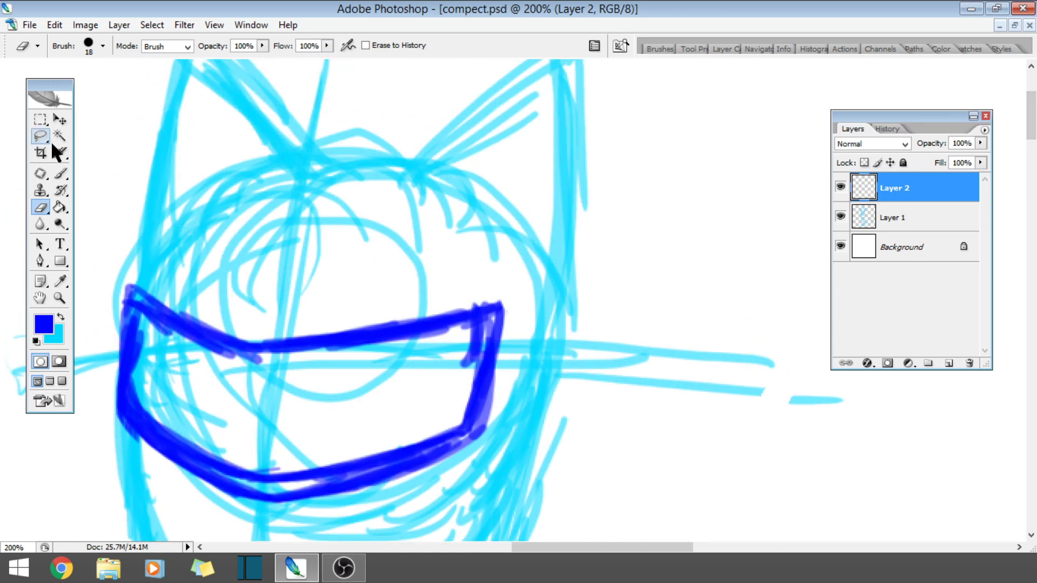
{"action": "left_click", "coordinate": [59, 119]}
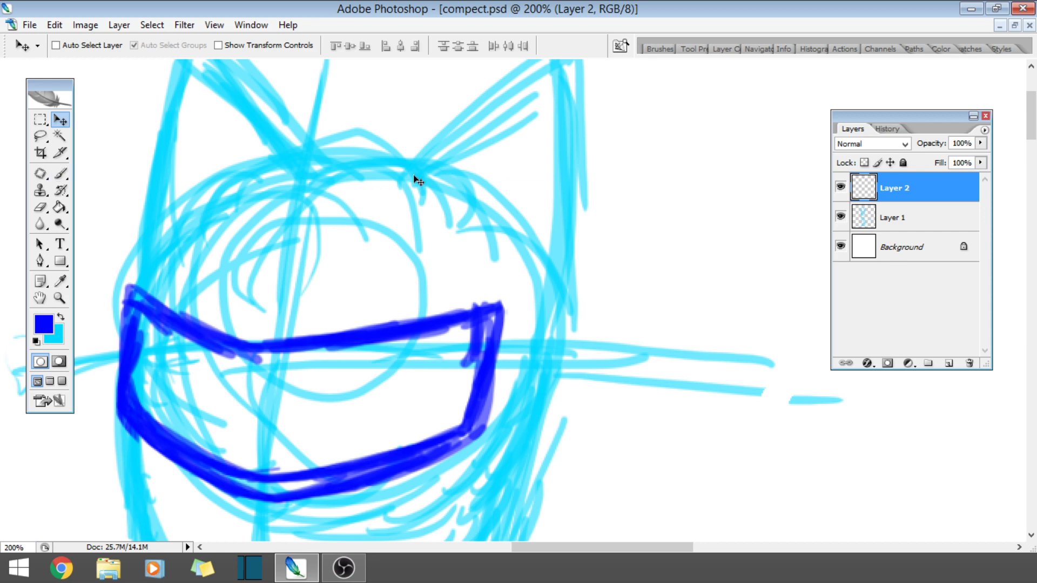
{"action": "scroll", "coordinate": [414, 116], "scroll_direction": "up", "scroll_amount": 5}
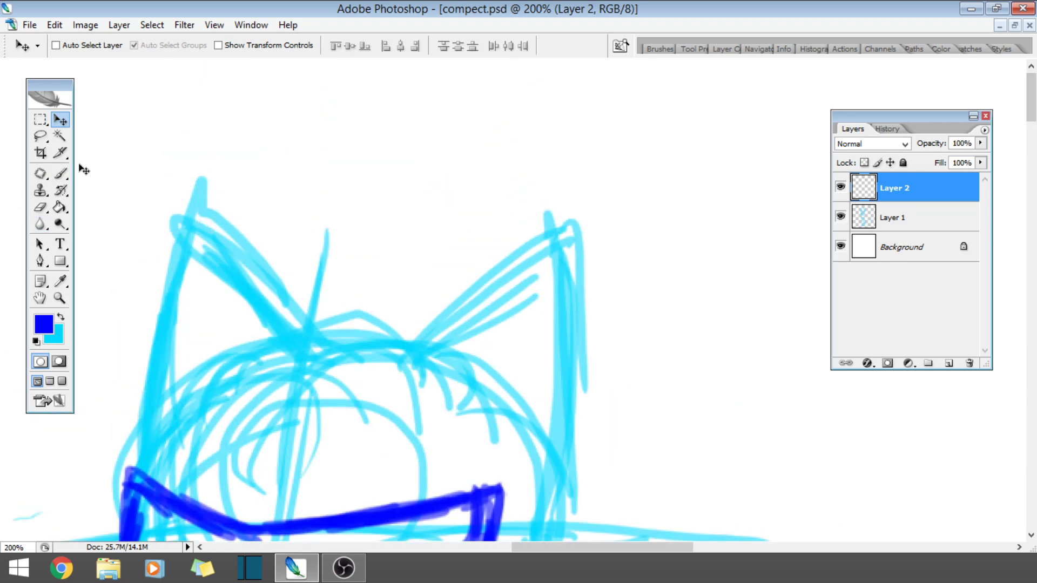
{"action": "left_click", "coordinate": [68, 174]}
{"action": "left_click_drag", "start_coordinate": [398, 345], "coordinate": [511, 243]}
{"action": "left_click_drag", "start_coordinate": [421, 319], "coordinate": [524, 235]}
{"action": "mouse_move", "coordinate": [466, 279]}
{"action": "left_mouse_down"}
{"action": "mouse_move", "coordinate": [561, 203]}
{"action": "mouse_move", "coordinate": [550, 200]}
{"action": "mouse_move", "coordinate": [538, 316]}
{"action": "left_mouse_up"}
{"action": "left_click_drag", "start_coordinate": [559, 197], "coordinate": [542, 378]}
{"action": "left_click_drag", "start_coordinate": [551, 232], "coordinate": [534, 431]}
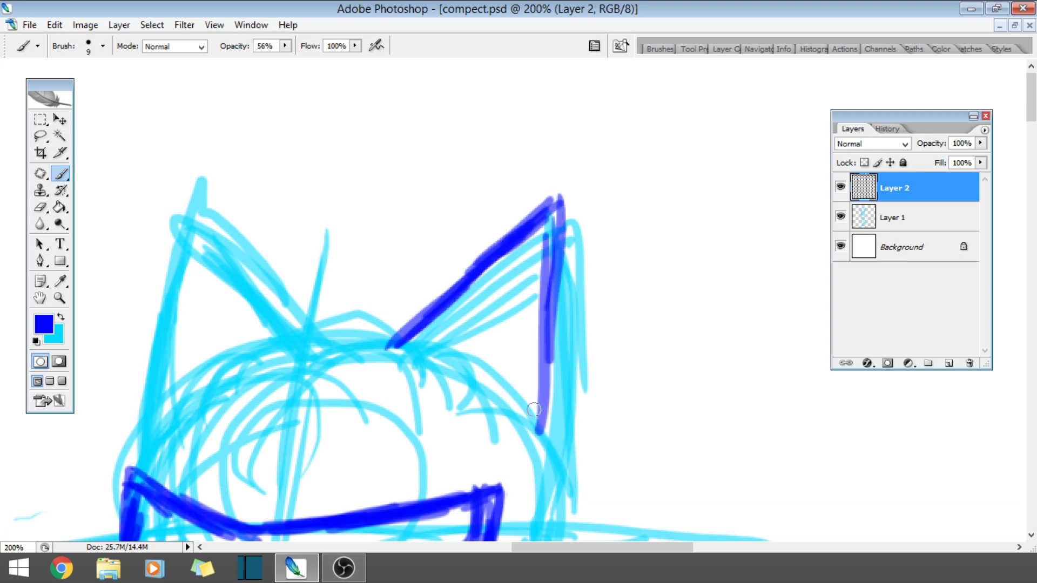
{"action": "mouse_move", "coordinate": [548, 342]}
{"action": "left_mouse_down"}
{"action": "mouse_move", "coordinate": [531, 458]}
{"action": "mouse_move", "coordinate": [558, 242]}
{"action": "left_mouse_up"}
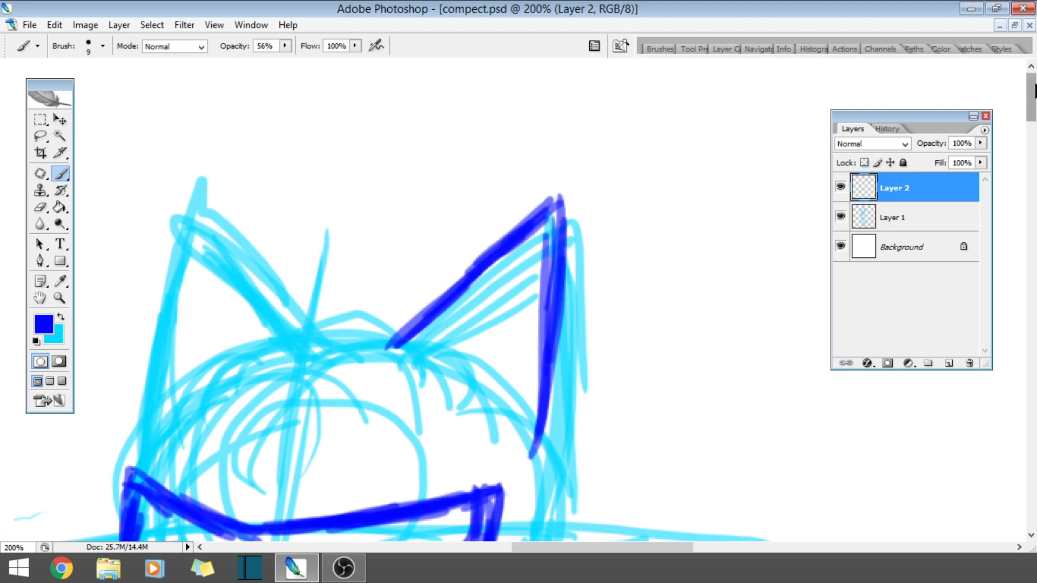
- Redraw the right ear's outer side from its tip, thickening the edge and closing its base
{"action": "scroll", "coordinate": [612, 218], "scroll_direction": "down", "scroll_amount": 6}
{"action": "scroll", "coordinate": [652, 161], "scroll_direction": "up", "scroll_amount": 4}
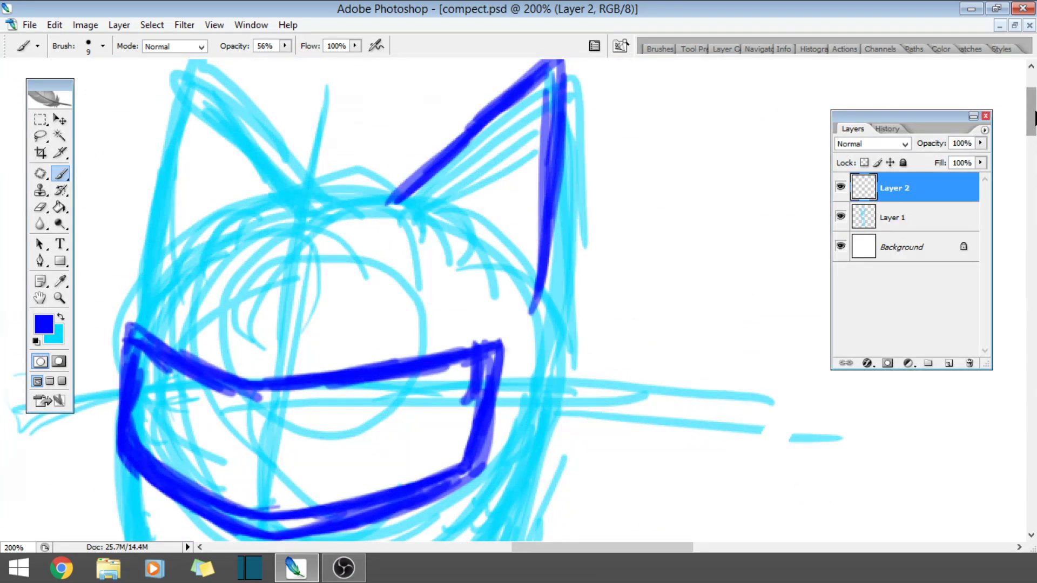
{"action": "scroll", "coordinate": [555, 180], "scroll_direction": "up", "scroll_amount": 3}
{"action": "left_click_drag", "start_coordinate": [560, 176], "coordinate": [595, 434]}
{"action": "left_click_drag", "start_coordinate": [594, 381], "coordinate": [595, 433]}
{"action": "mouse_move", "coordinate": [589, 393]}
{"action": "left_mouse_down"}
{"action": "mouse_move", "coordinate": [583, 454]}
{"action": "mouse_move", "coordinate": [596, 355]}
{"action": "left_mouse_up"}
{"action": "mouse_move", "coordinate": [548, 396]}
{"action": "left_mouse_down"}
{"action": "mouse_move", "coordinate": [583, 438]}
{"action": "mouse_move", "coordinate": [557, 405]}
{"action": "left_mouse_up"}
- Ink the head curve under the right ear, plus a swirl, a dot and upper strokes inside it
{"action": "mouse_move", "coordinate": [394, 318]}
{"action": "left_mouse_down"}
{"action": "mouse_move", "coordinate": [479, 350]}
{"action": "mouse_move", "coordinate": [512, 391]}
{"action": "left_mouse_up"}
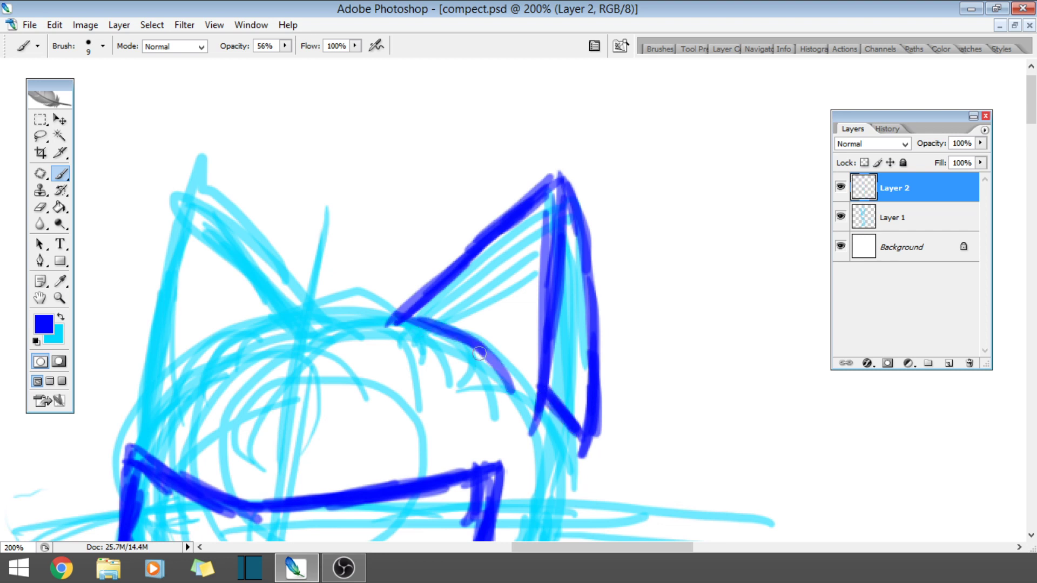
{"action": "left_click_drag", "start_coordinate": [459, 341], "coordinate": [533, 403]}
{"action": "left_click_drag", "start_coordinate": [478, 359], "coordinate": [531, 393]}
{"action": "mouse_move", "coordinate": [447, 323]}
{"action": "left_mouse_down"}
{"action": "mouse_move", "coordinate": [475, 278]}
{"action": "mouse_move", "coordinate": [503, 302]}
{"action": "mouse_move", "coordinate": [457, 279]}
{"action": "mouse_move", "coordinate": [519, 302]}
{"action": "mouse_move", "coordinate": [507, 346]}
{"action": "mouse_move", "coordinate": [535, 332]}
{"action": "mouse_move", "coordinate": [513, 370]}
{"action": "left_mouse_up"}
{"action": "left_click_drag", "start_coordinate": [480, 321], "coordinate": [491, 323]}
{"action": "mouse_move", "coordinate": [482, 250]}
{"action": "left_mouse_down"}
{"action": "mouse_move", "coordinate": [532, 223]}
{"action": "mouse_move", "coordinate": [531, 272]}
{"action": "left_mouse_up"}
- Ink the left ear's outer and inner edges with two arcs along it
{"action": "mouse_move", "coordinate": [149, 424]}
{"action": "left_mouse_down"}
{"action": "mouse_move", "coordinate": [179, 172]}
{"action": "mouse_move", "coordinate": [285, 281]}
{"action": "left_mouse_up"}
{"action": "left_click_drag", "start_coordinate": [186, 174], "coordinate": [300, 297]}
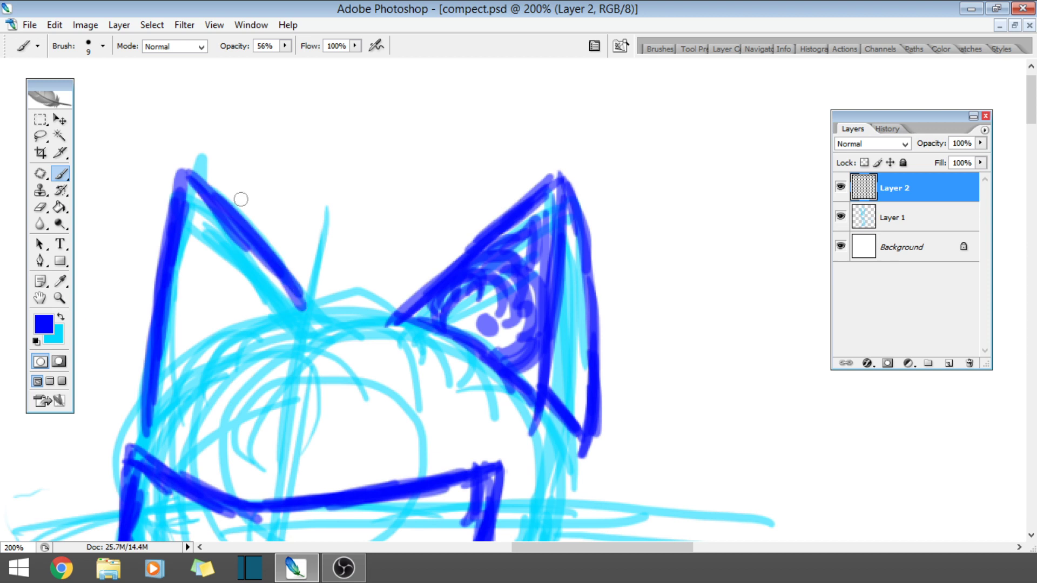
{"action": "mouse_move", "coordinate": [186, 171]}
{"action": "left_mouse_down"}
{"action": "mouse_move", "coordinate": [303, 226]}
{"action": "mouse_move", "coordinate": [340, 276]}
{"action": "left_mouse_up"}
{"action": "left_click_drag", "start_coordinate": [240, 191], "coordinate": [352, 299]}
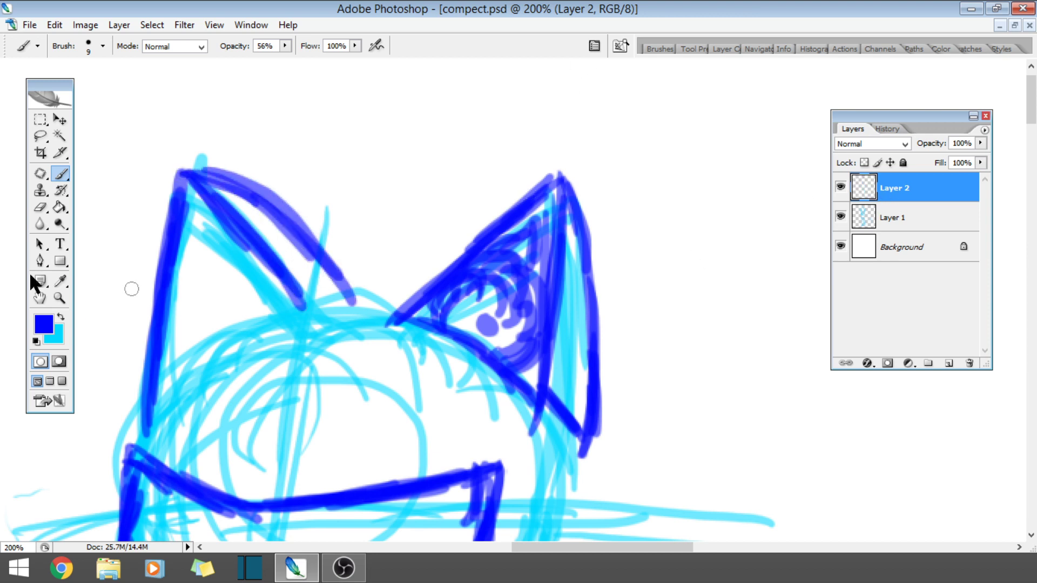
- Step back through recent brush-stroke states in the History panel
{"action": "left_click", "coordinate": [897, 125]}
{"action": "scroll", "coordinate": [987, 342], "scroll_direction": "down", "scroll_amount": 5}
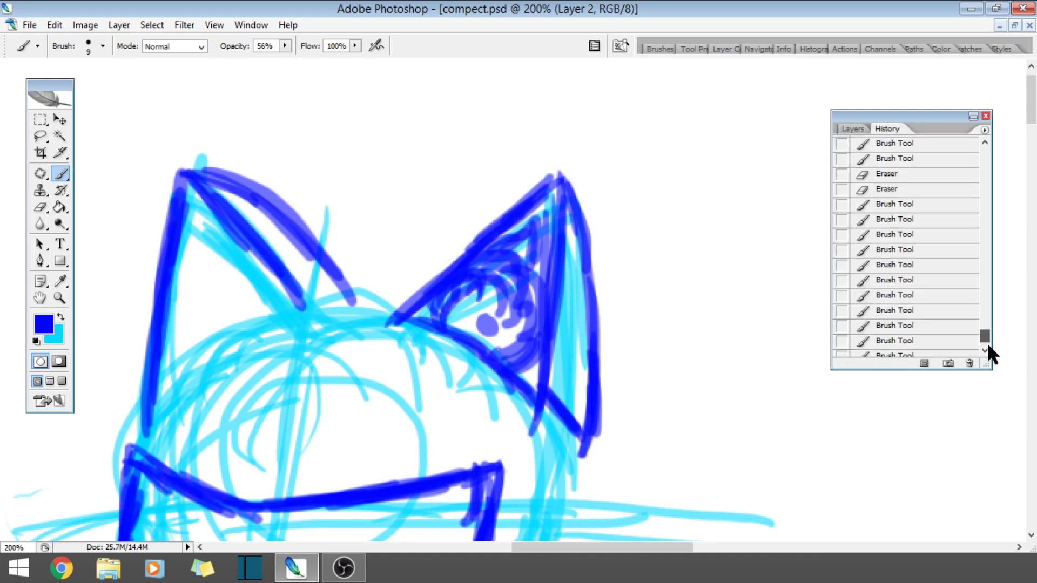
{"action": "left_click", "coordinate": [929, 310]}
{"action": "left_click", "coordinate": [929, 212]}
{"action": "left_click", "coordinate": [931, 164]}
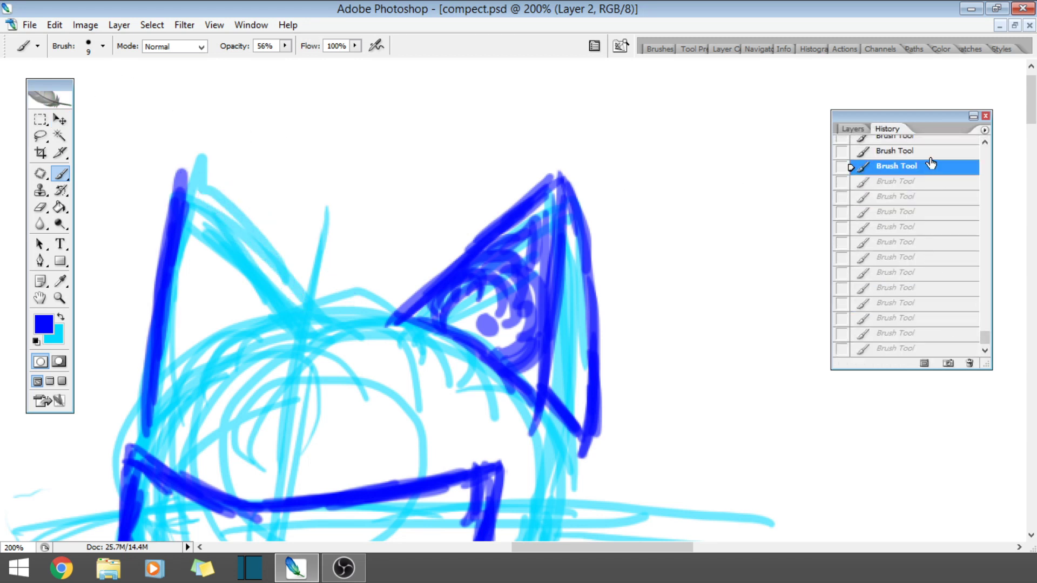
{"action": "scroll", "coordinate": [985, 143], "scroll_direction": "up", "scroll_amount": 5}
{"action": "left_click", "coordinate": [927, 204]}
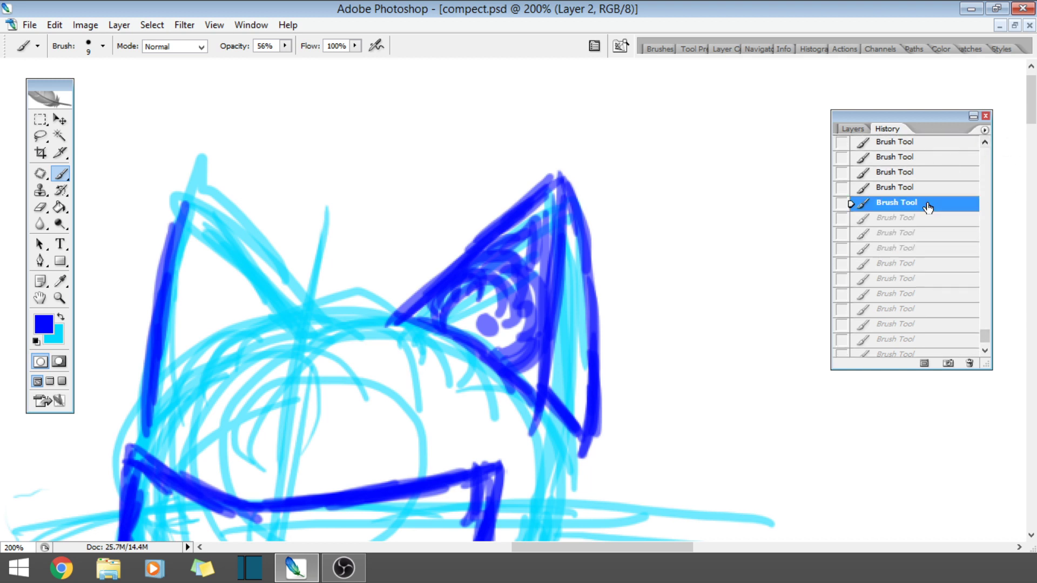
{"action": "left_click", "coordinate": [934, 167]}
{"action": "left_click", "coordinate": [941, 204]}
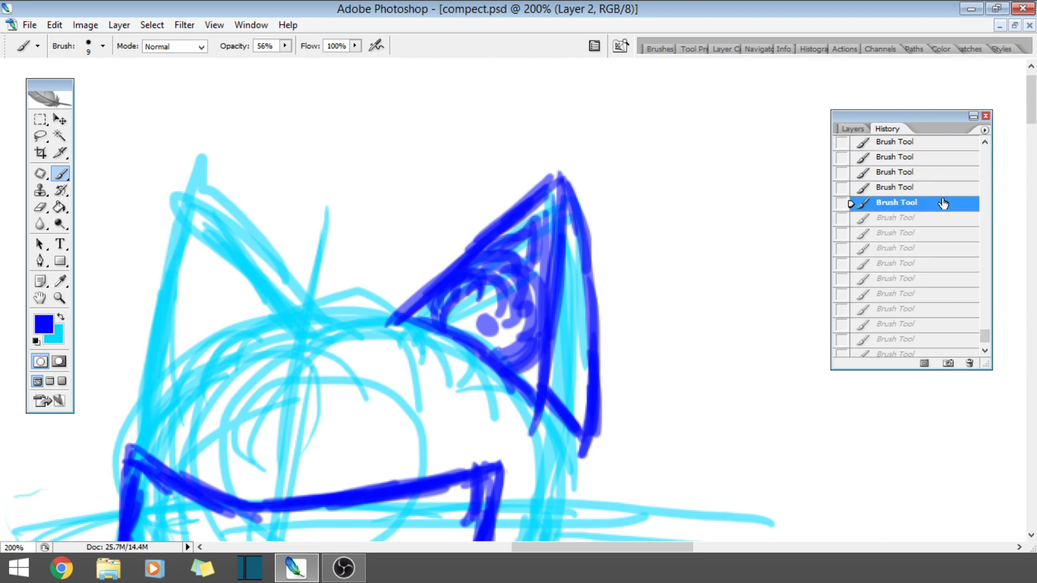
- Re-ink the right ear's lower edge, then erase stray parts of that outline and its left tip
{"action": "left_click_drag", "start_coordinate": [411, 323], "coordinate": [522, 398]}
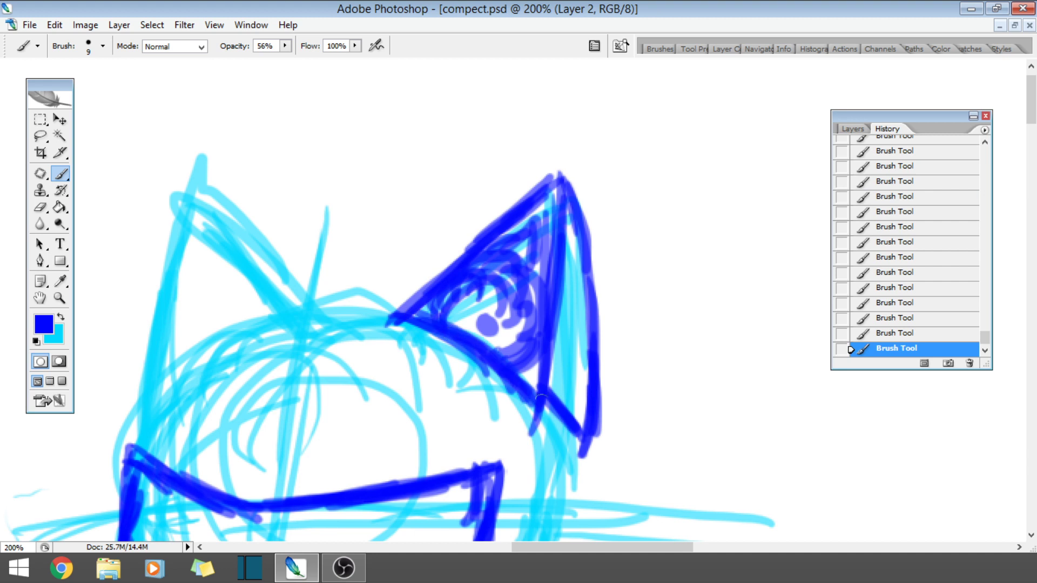
{"action": "left_click_drag", "start_coordinate": [467, 339], "coordinate": [544, 404]}
{"action": "left_click", "coordinate": [41, 208]}
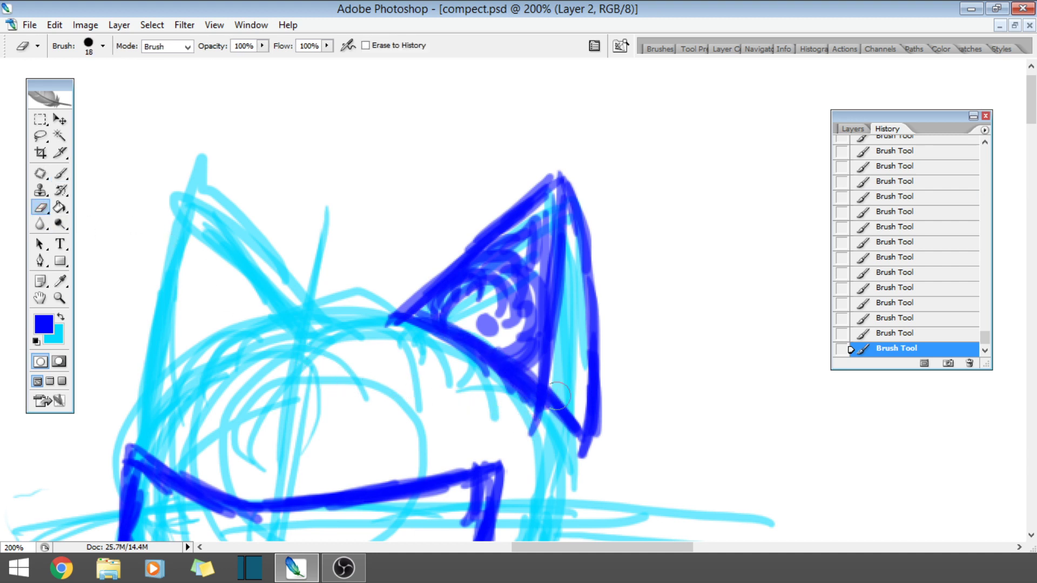
{"action": "mouse_move", "coordinate": [521, 412]}
{"action": "left_mouse_down"}
{"action": "mouse_move", "coordinate": [469, 366]}
{"action": "mouse_move", "coordinate": [538, 431]}
{"action": "mouse_move", "coordinate": [451, 357]}
{"action": "mouse_move", "coordinate": [561, 437]}
{"action": "mouse_move", "coordinate": [474, 371]}
{"action": "left_mouse_up"}
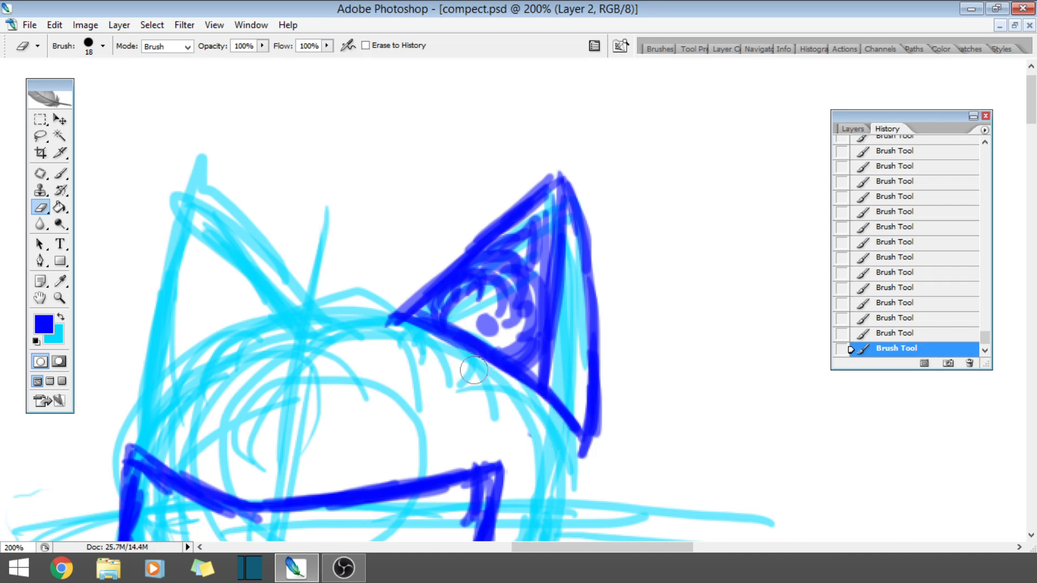
{"action": "left_click_drag", "start_coordinate": [398, 342], "coordinate": [447, 374]}
{"action": "left_click_drag", "start_coordinate": [373, 308], "coordinate": [427, 353]}
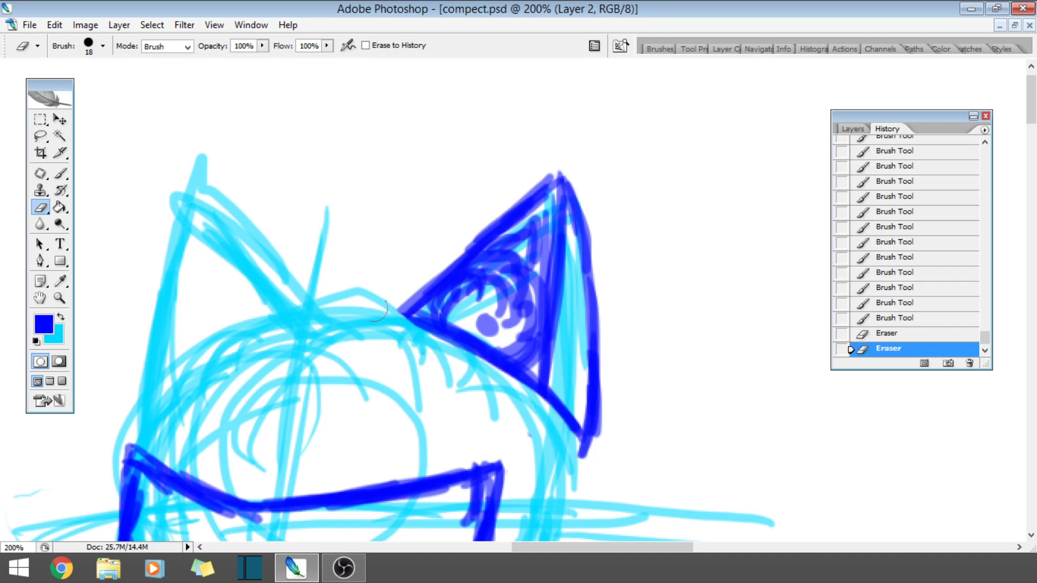
- Ink the helmet's left side in dark blue, extending the outline upward
{"action": "left_click", "coordinate": [37, 154]}
{"action": "left_click", "coordinate": [56, 138]}
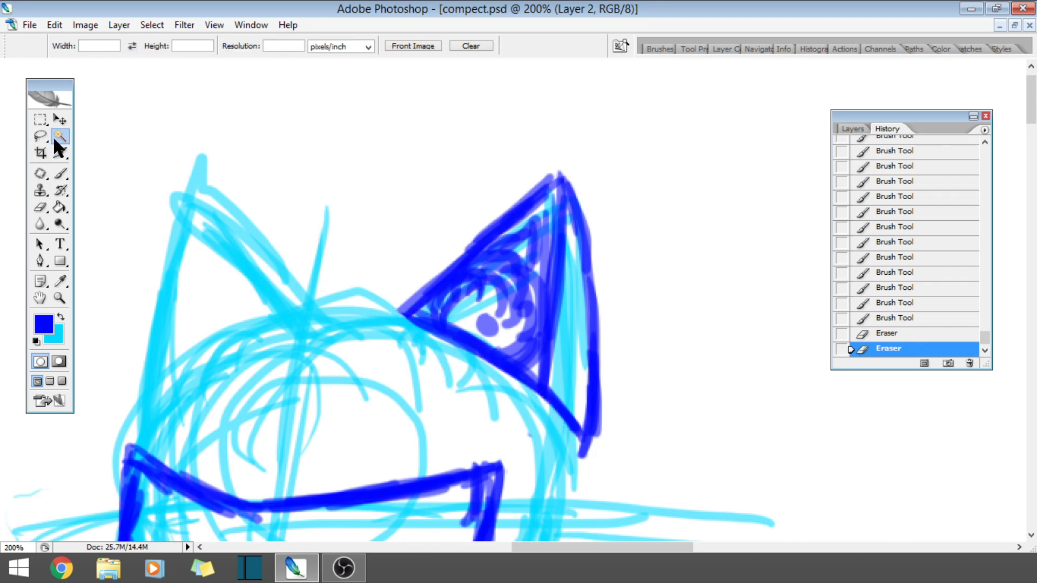
{"action": "left_click", "coordinate": [63, 175]}
{"action": "left_click_drag", "start_coordinate": [145, 416], "coordinate": [133, 463]}
{"action": "left_click_drag", "start_coordinate": [159, 383], "coordinate": [135, 454]}
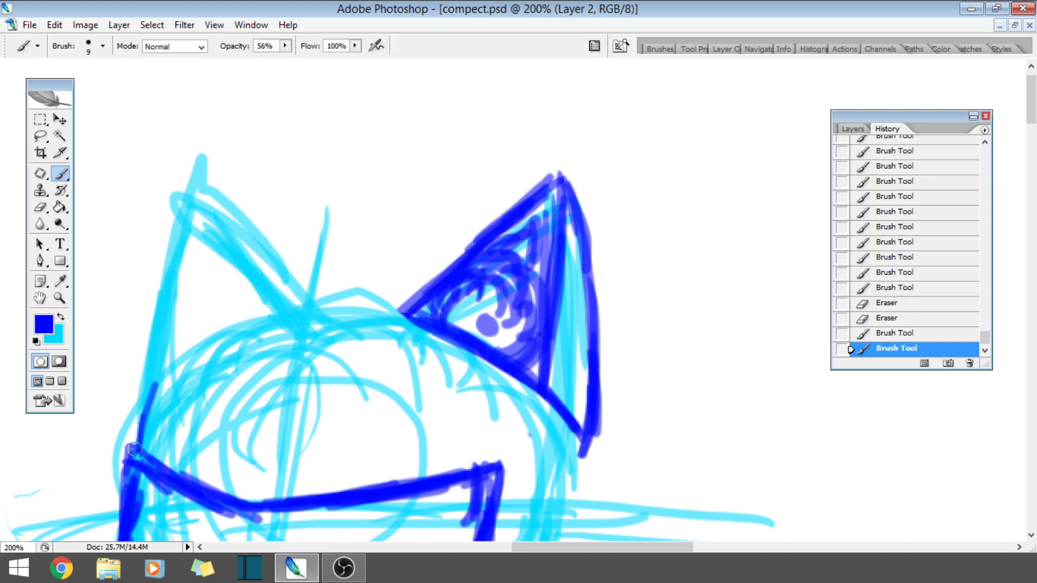
{"action": "left_click_drag", "start_coordinate": [143, 402], "coordinate": [130, 456]}
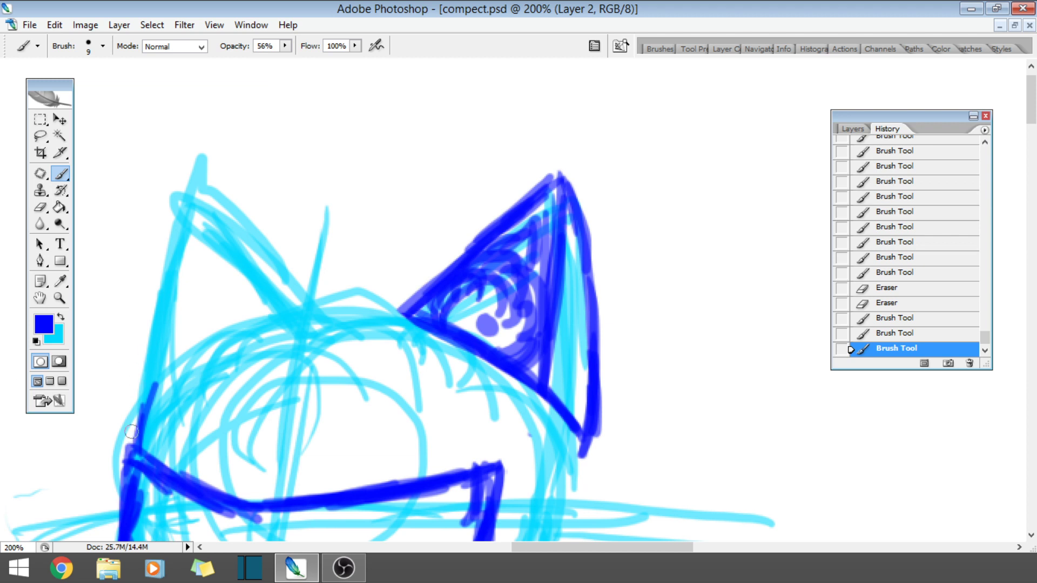
{"action": "left_click_drag", "start_coordinate": [138, 436], "coordinate": [156, 373]}
{"action": "left_click_drag", "start_coordinate": [142, 419], "coordinate": [166, 339]}
{"action": "mouse_move", "coordinate": [137, 441]}
{"action": "left_mouse_down"}
{"action": "mouse_move", "coordinate": [149, 372]}
{"action": "mouse_move", "coordinate": [171, 338]}
{"action": "left_mouse_up"}
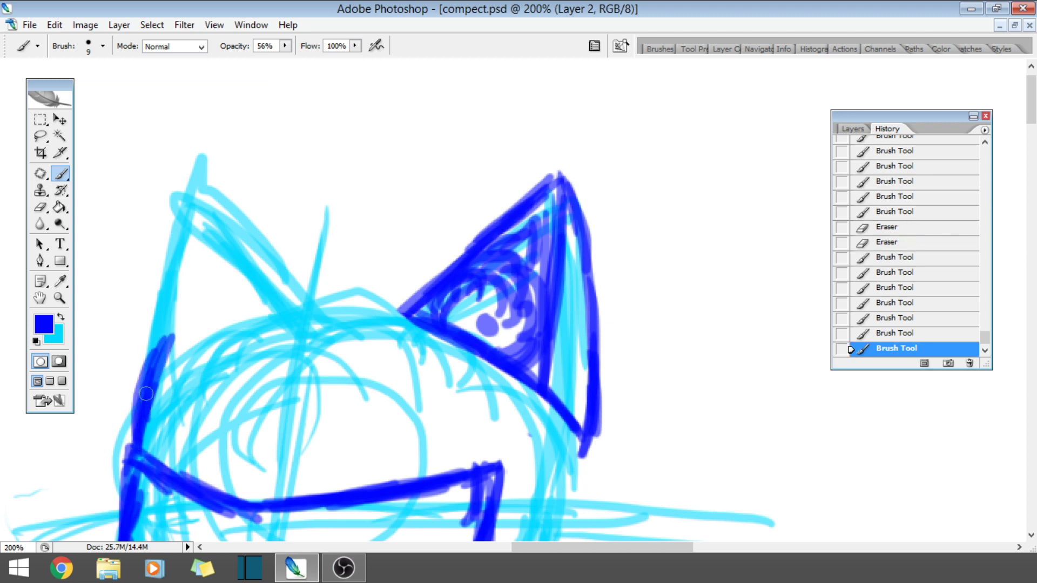
{"action": "left_click_drag", "start_coordinate": [145, 397], "coordinate": [203, 323]}
- Continue the dark-blue arc over the top of the head toward the right ear
{"action": "left_click_drag", "start_coordinate": [161, 373], "coordinate": [232, 312]}
{"action": "left_click_drag", "start_coordinate": [156, 368], "coordinate": [266, 293]}
{"action": "left_click_drag", "start_coordinate": [132, 455], "coordinate": [216, 319]}
{"action": "left_click_drag", "start_coordinate": [143, 393], "coordinate": [266, 293]}
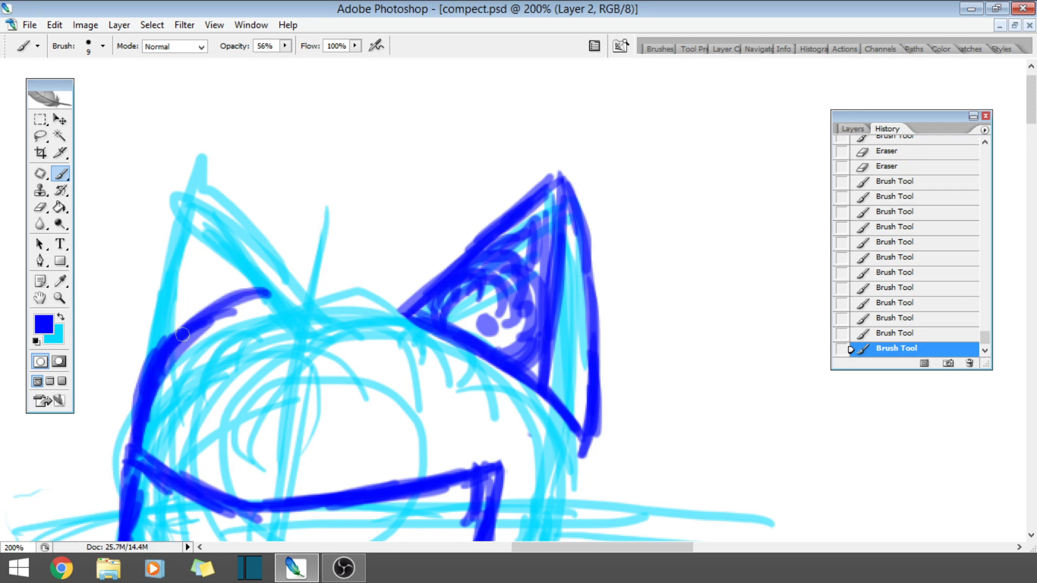
{"action": "left_click_drag", "start_coordinate": [181, 354], "coordinate": [321, 279]}
{"action": "left_click_drag", "start_coordinate": [194, 331], "coordinate": [365, 291]}
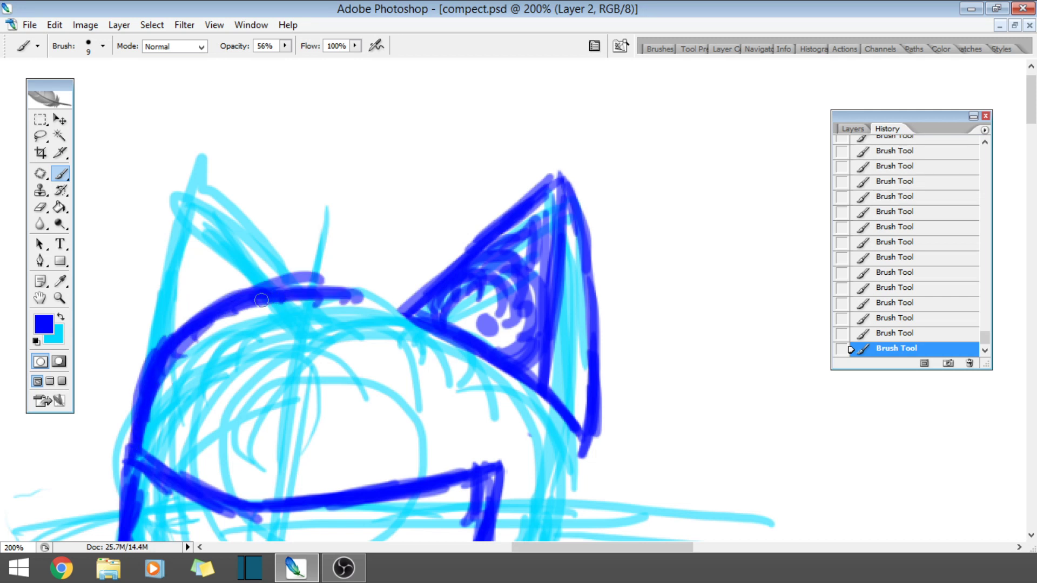
{"action": "left_click_drag", "start_coordinate": [254, 301], "coordinate": [403, 298]}
{"action": "left_click_drag", "start_coordinate": [286, 313], "coordinate": [393, 307]}
- Revert the head-arc strokes through History, keeping only the short left-side stroke
{"action": "left_click", "coordinate": [917, 215]}
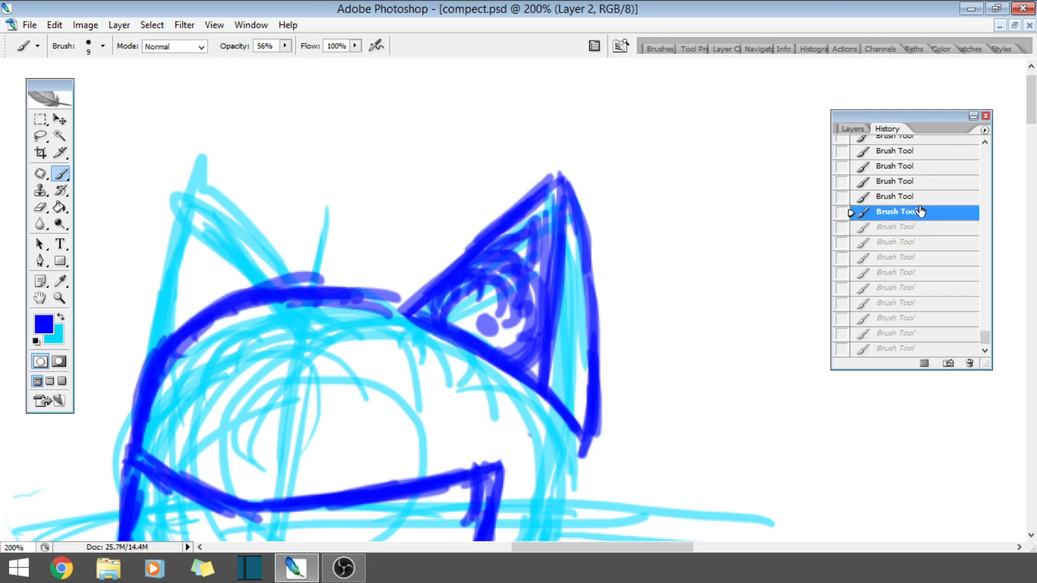
{"action": "left_click", "coordinate": [925, 155]}
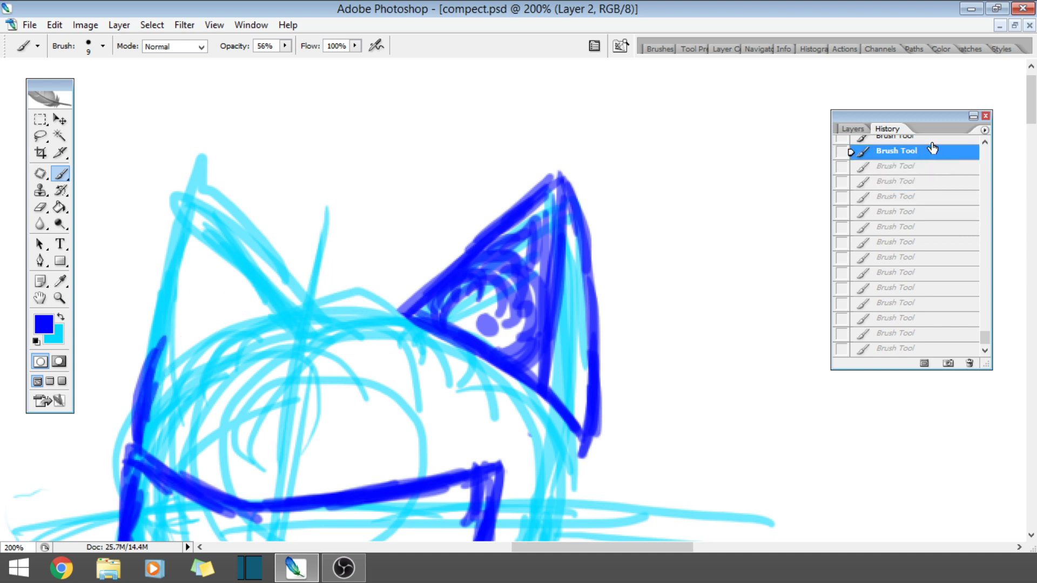
{"action": "left_click", "coordinate": [986, 139]}
{"action": "left_click", "coordinate": [986, 139]}
{"action": "left_click", "coordinate": [949, 157]}
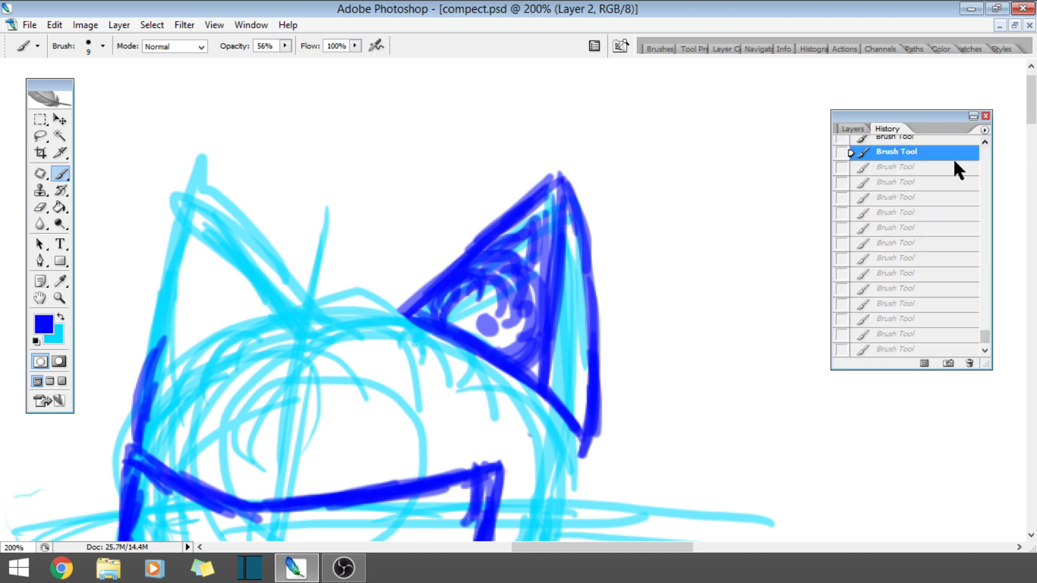
- Ink the helmet's right contour beside the visor in dark blue
{"action": "left_click_drag", "start_coordinate": [1031, 118], "coordinate": [1035, 148]}
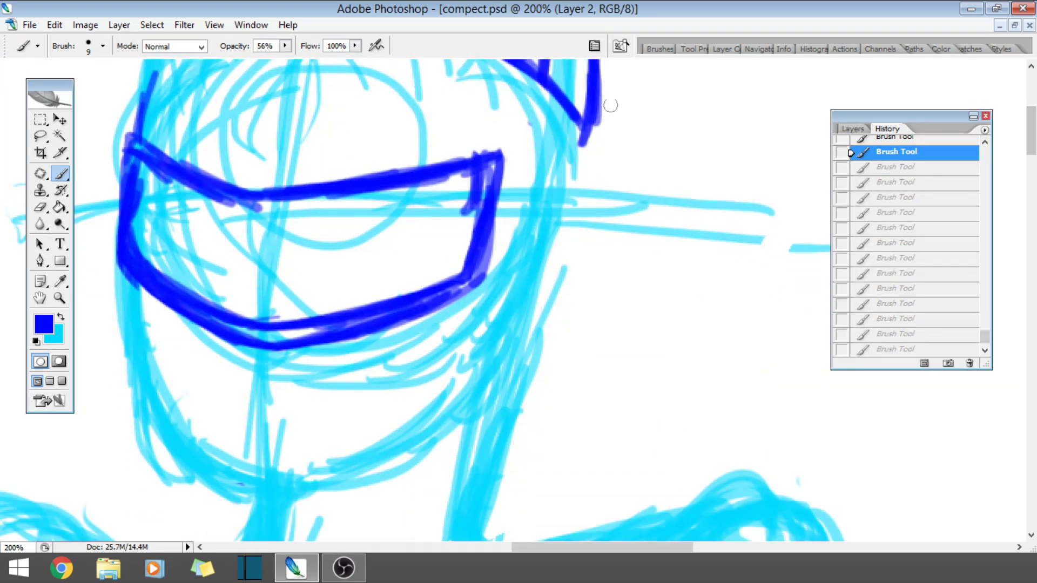
{"action": "left_click_drag", "start_coordinate": [604, 101], "coordinate": [617, 163]}
{"action": "left_click_drag", "start_coordinate": [592, 82], "coordinate": [621, 215]}
{"action": "left_click_drag", "start_coordinate": [615, 114], "coordinate": [582, 289]}
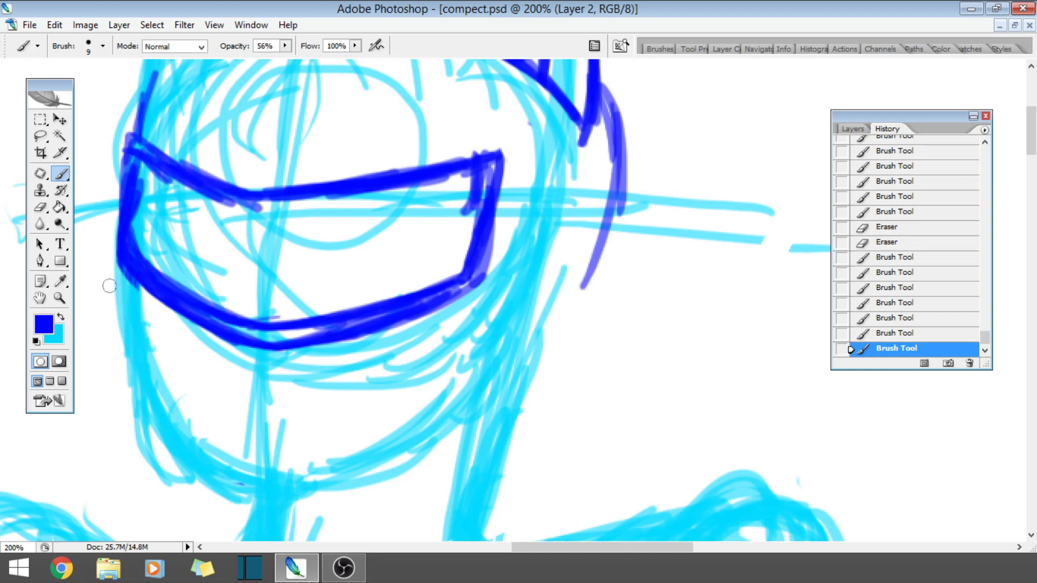
- Ink the left side of the face and reinforce the visor's left corner and edge
{"action": "left_click_drag", "start_coordinate": [128, 279], "coordinate": [130, 342]}
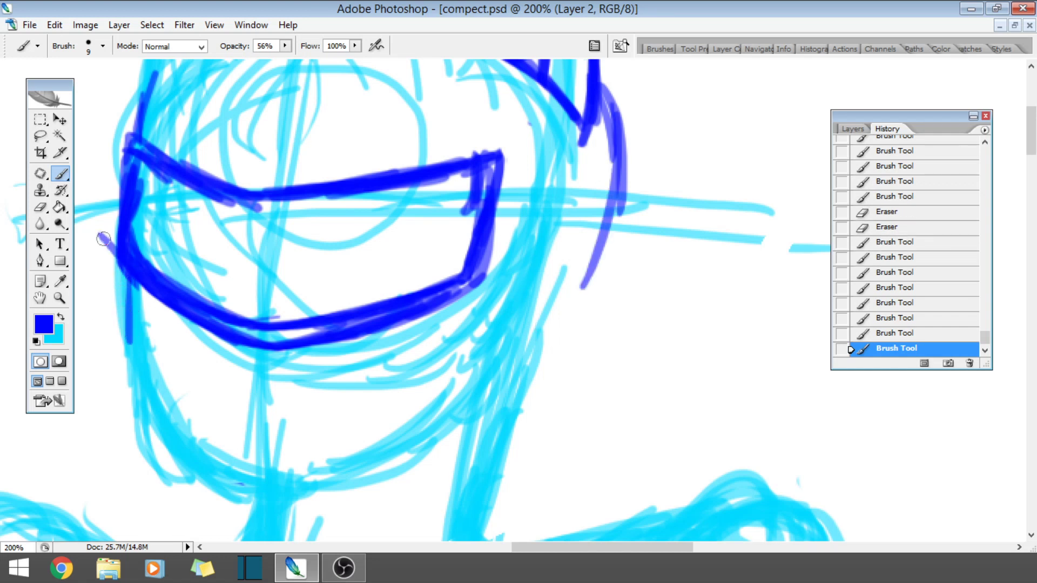
{"action": "left_click_drag", "start_coordinate": [104, 238], "coordinate": [100, 234]}
{"action": "mouse_move", "coordinate": [122, 255]}
{"action": "left_mouse_down"}
{"action": "mouse_move", "coordinate": [99, 231]}
{"action": "mouse_move", "coordinate": [106, 217]}
{"action": "left_mouse_up"}
{"action": "mouse_move", "coordinate": [119, 255]}
{"action": "left_mouse_down"}
{"action": "mouse_move", "coordinate": [116, 153]}
{"action": "mouse_move", "coordinate": [103, 229]}
{"action": "mouse_move", "coordinate": [114, 174]}
{"action": "left_mouse_up"}
{"action": "left_click_drag", "start_coordinate": [108, 219], "coordinate": [129, 131]}
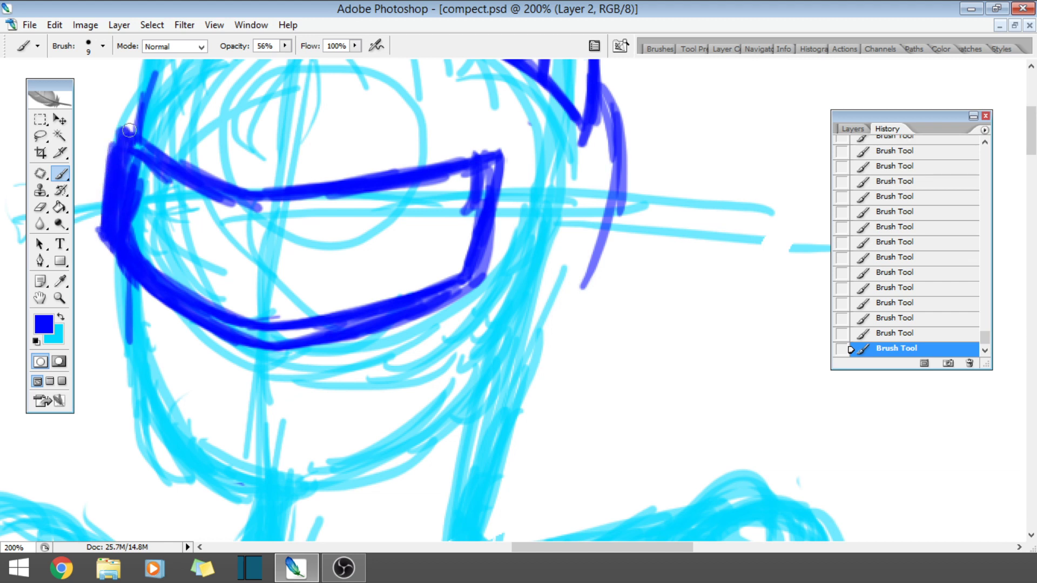
- Extend the helmet's left contour and jaw line down toward the chin
{"action": "mouse_move", "coordinate": [119, 262]}
{"action": "left_mouse_down"}
{"action": "mouse_move", "coordinate": [110, 242]}
{"action": "mouse_move", "coordinate": [118, 356]}
{"action": "left_mouse_up"}
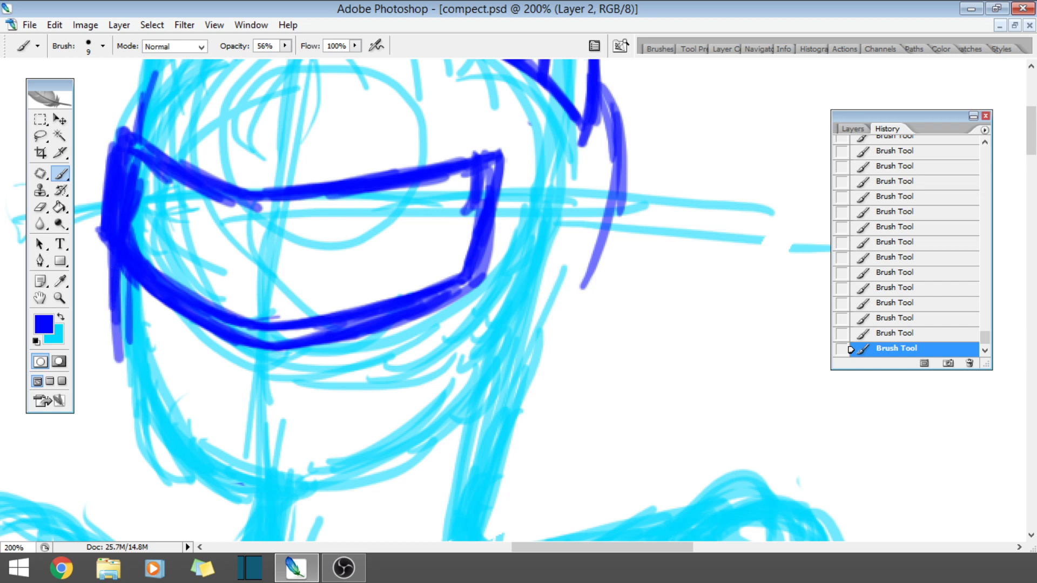
{"action": "left_click_drag", "start_coordinate": [115, 281], "coordinate": [139, 421]}
{"action": "left_click_drag", "start_coordinate": [117, 359], "coordinate": [161, 445]}
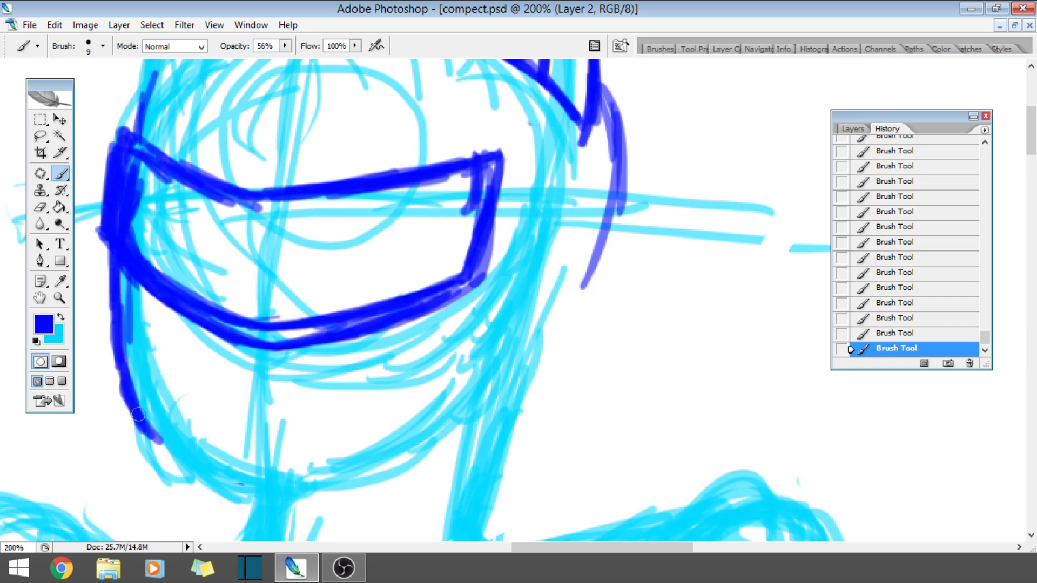
{"action": "left_click_drag", "start_coordinate": [130, 405], "coordinate": [165, 447]}
{"action": "left_click_drag", "start_coordinate": [114, 276], "coordinate": [127, 412]}
{"action": "left_click_drag", "start_coordinate": [160, 446], "coordinate": [198, 471]}
{"action": "mouse_move", "coordinate": [163, 443]}
{"action": "left_mouse_down"}
{"action": "mouse_move", "coordinate": [236, 489]}
{"action": "mouse_move", "coordinate": [274, 487]}
{"action": "left_mouse_up"}
- Ink and thicken the chin line across the helmet's bottom, carrying it up-right
{"action": "left_click_drag", "start_coordinate": [203, 488], "coordinate": [333, 482]}
{"action": "left_click_drag", "start_coordinate": [271, 479], "coordinate": [388, 454]}
{"action": "left_click_drag", "start_coordinate": [312, 485], "coordinate": [468, 417]}
{"action": "left_click_drag", "start_coordinate": [270, 494], "coordinate": [431, 442]}
{"action": "left_click_drag", "start_coordinate": [302, 494], "coordinate": [471, 409]}
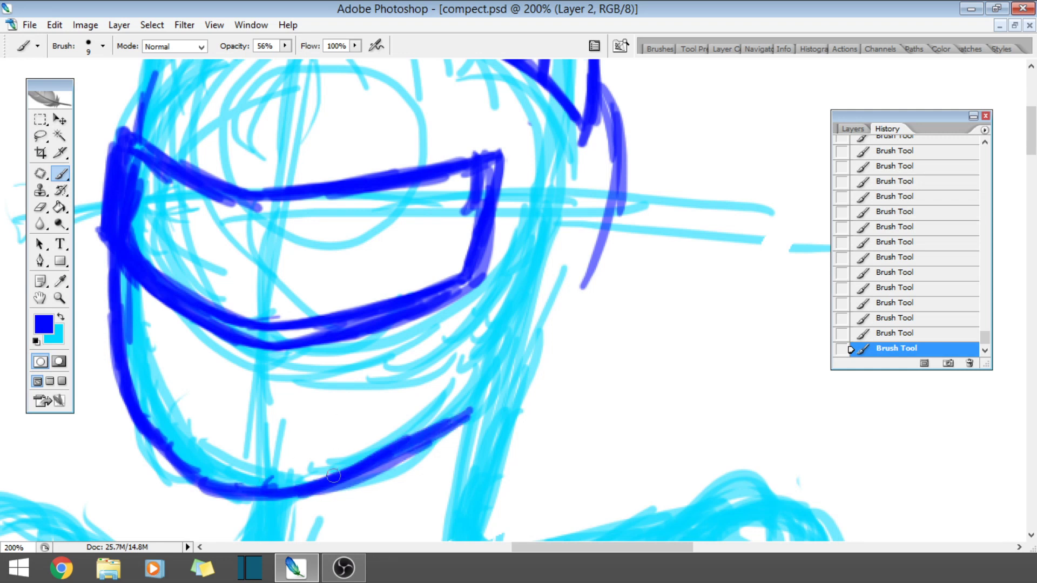
{"action": "left_click_drag", "start_coordinate": [356, 474], "coordinate": [550, 344]}
{"action": "left_click_drag", "start_coordinate": [393, 458], "coordinate": [550, 330]}
{"action": "left_click_drag", "start_coordinate": [456, 431], "coordinate": [590, 297]}
- Extend the jaw line up the helmet's right side
{"action": "left_click_drag", "start_coordinate": [521, 378], "coordinate": [601, 283]}
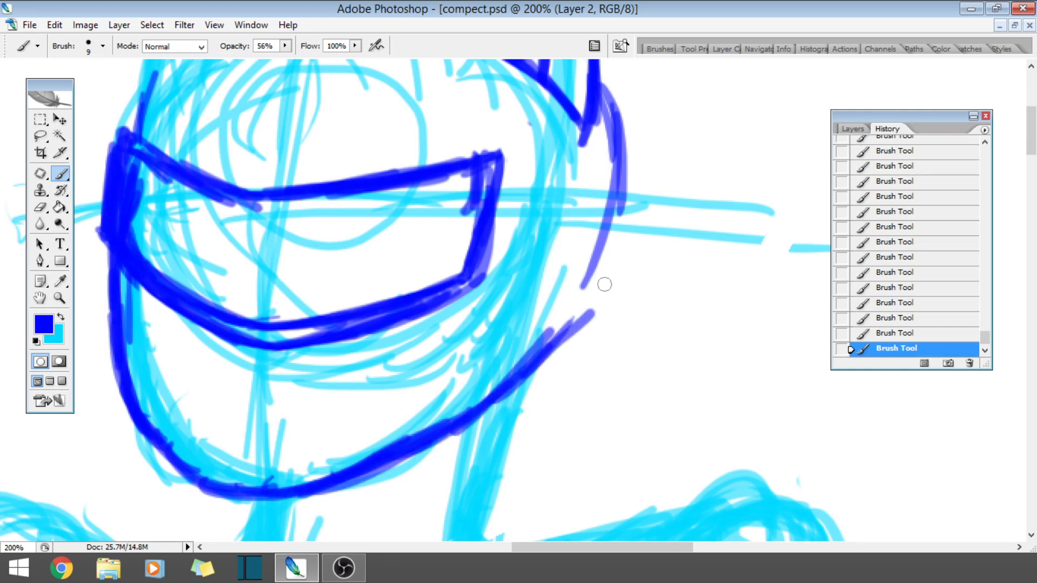
{"action": "left_click_drag", "start_coordinate": [556, 343], "coordinate": [613, 269]}
{"action": "left_click_drag", "start_coordinate": [583, 331], "coordinate": [620, 235]}
{"action": "left_click_drag", "start_coordinate": [613, 185], "coordinate": [605, 283]}
{"action": "left_click_drag", "start_coordinate": [621, 158], "coordinate": [607, 270]}
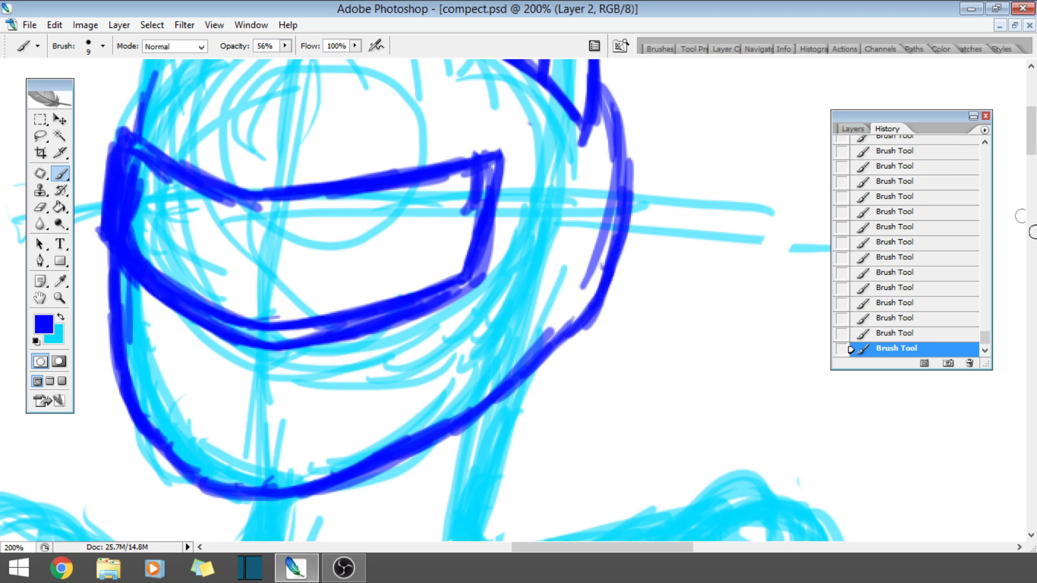
{"action": "mouse_move", "coordinate": [1031, 136]}
{"action": "left_mouse_down"}
{"action": "mouse_move", "coordinate": [1034, 116]}
{"action": "mouse_move", "coordinate": [1034, 143]}
{"action": "left_mouse_up"}
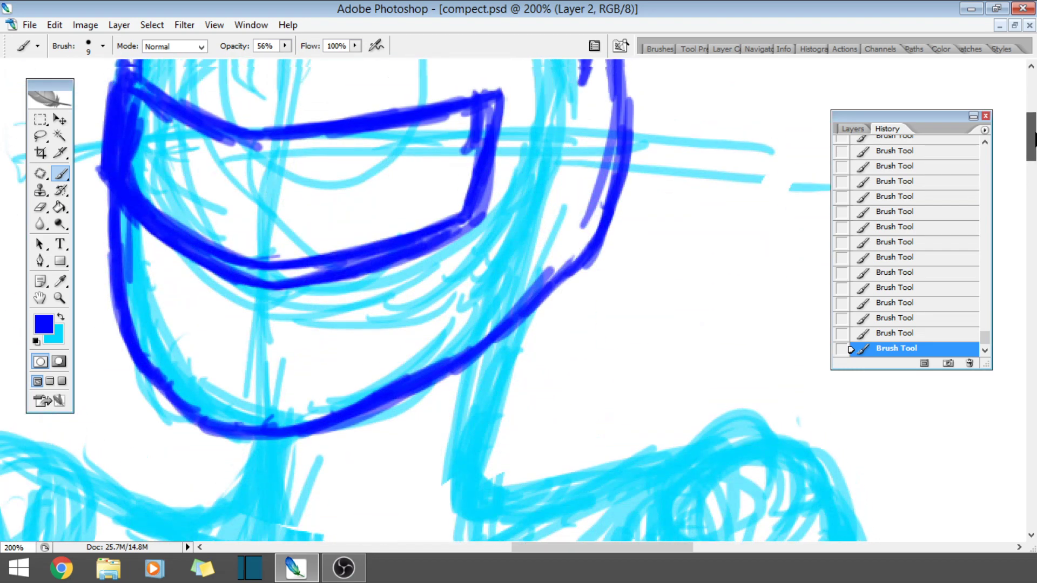
- Thicken the helmet's lower-left contour and lower-right jaw line
{"action": "left_click_drag", "start_coordinate": [143, 361], "coordinate": [191, 423]}
{"action": "mouse_move", "coordinate": [160, 383]}
{"action": "left_mouse_down"}
{"action": "mouse_move", "coordinate": [205, 432]}
{"action": "mouse_move", "coordinate": [138, 333]}
{"action": "mouse_move", "coordinate": [125, 213]}
{"action": "left_mouse_up"}
{"action": "mouse_move", "coordinate": [186, 429]}
{"action": "left_mouse_down"}
{"action": "mouse_move", "coordinate": [262, 441]}
{"action": "mouse_move", "coordinate": [422, 401]}
{"action": "left_mouse_up"}
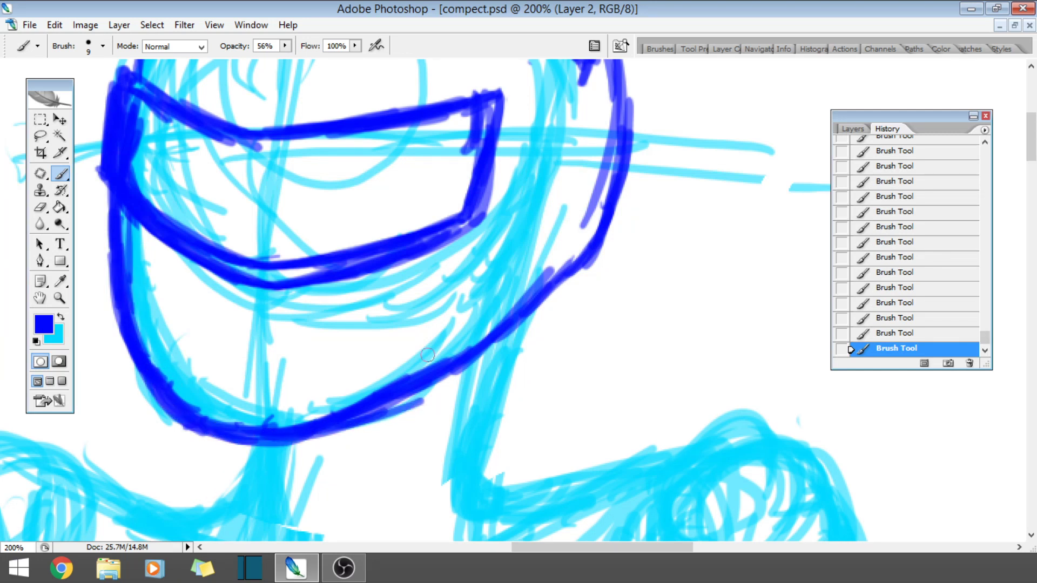
{"action": "mouse_move", "coordinate": [265, 430]}
{"action": "left_mouse_down"}
{"action": "mouse_move", "coordinate": [367, 413]}
{"action": "mouse_move", "coordinate": [494, 368]}
{"action": "mouse_move", "coordinate": [536, 323]}
{"action": "left_mouse_up"}
{"action": "left_click_drag", "start_coordinate": [445, 378], "coordinate": [558, 305]}
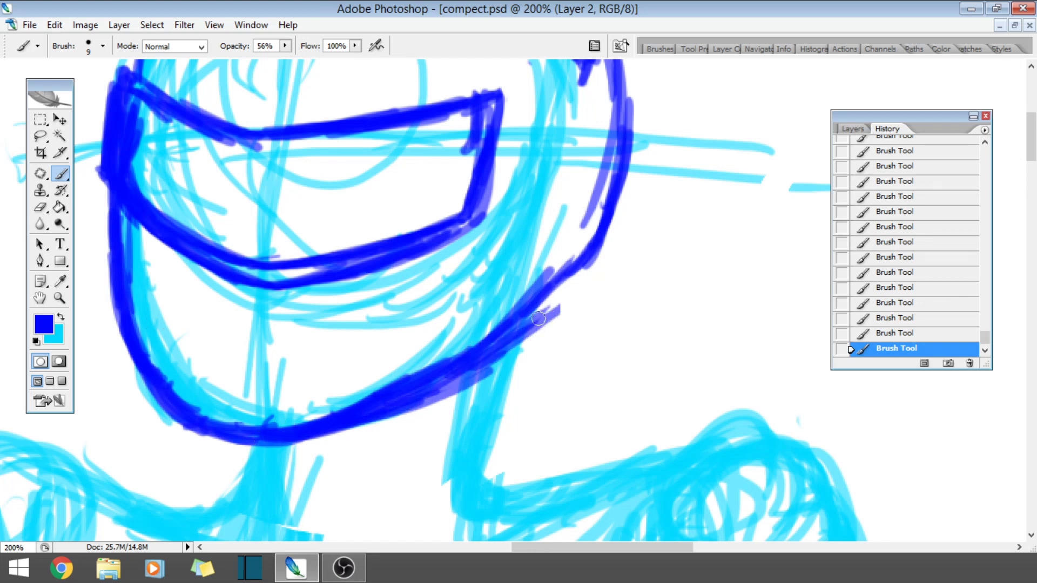
{"action": "left_click_drag", "start_coordinate": [518, 341], "coordinate": [599, 283]}
{"action": "mouse_move", "coordinate": [521, 301]}
{"action": "left_mouse_down"}
{"action": "mouse_move", "coordinate": [577, 260]}
{"action": "mouse_move", "coordinate": [520, 309]}
{"action": "mouse_move", "coordinate": [569, 291]}
{"action": "left_mouse_up"}
- Thicken the underside of the chin line and the lower-right jaw line
{"action": "mouse_move", "coordinate": [179, 423]}
{"action": "left_mouse_down"}
{"action": "mouse_move", "coordinate": [286, 445]}
{"action": "mouse_move", "coordinate": [323, 440]}
{"action": "left_mouse_up"}
{"action": "left_click_drag", "start_coordinate": [276, 445], "coordinate": [375, 421]}
{"action": "left_click_drag", "start_coordinate": [312, 441], "coordinate": [434, 402]}
{"action": "left_click_drag", "start_coordinate": [341, 428], "coordinate": [505, 342]}
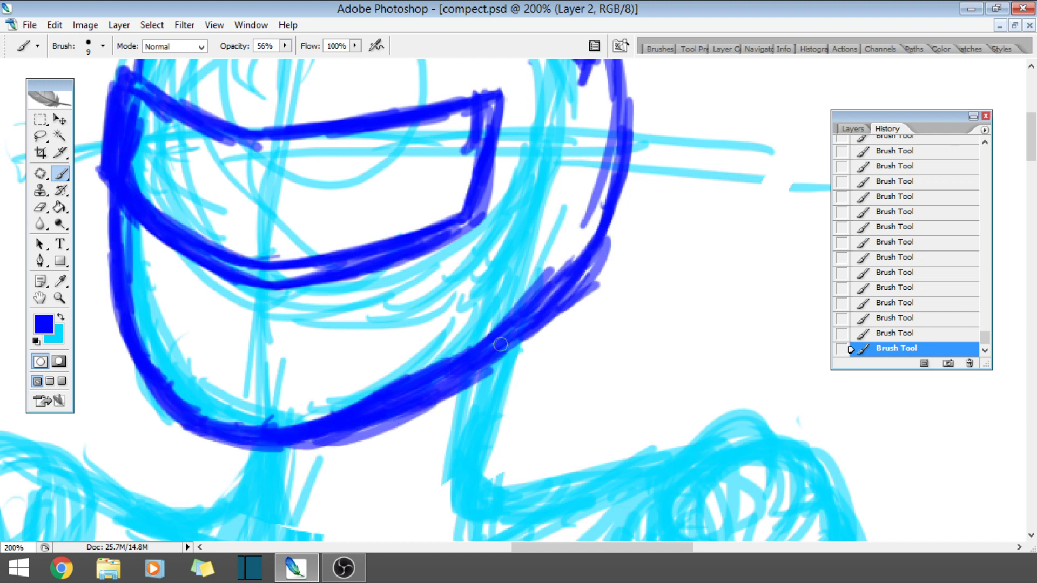
{"action": "left_click_drag", "start_coordinate": [440, 393], "coordinate": [524, 341]}
{"action": "left_click_drag", "start_coordinate": [477, 374], "coordinate": [548, 316]}
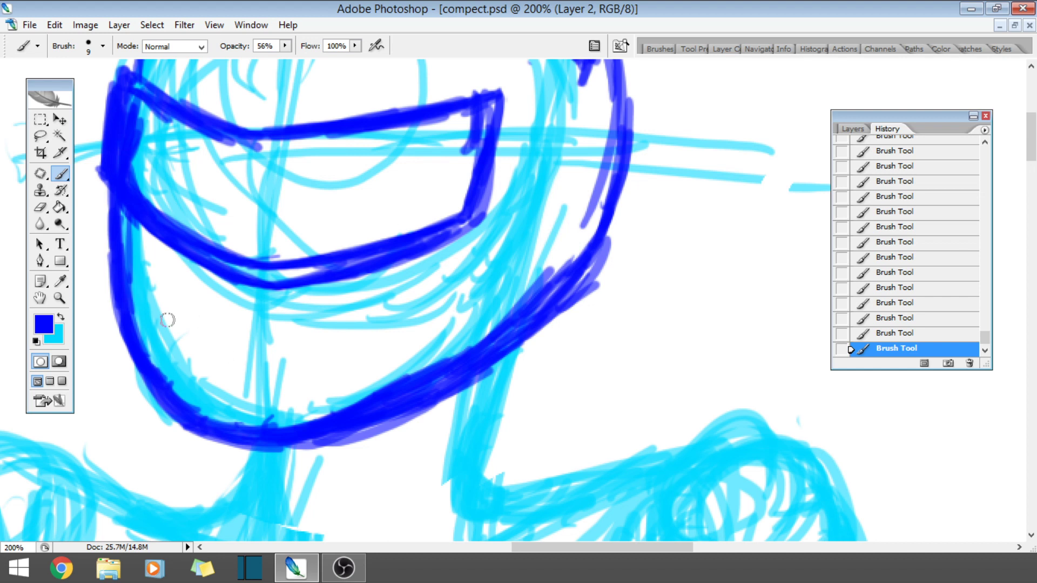
- Thicken and extend the visor's lower-left edge
{"action": "left_click_drag", "start_coordinate": [113, 198], "coordinate": [153, 244]}
{"action": "left_click_drag", "start_coordinate": [100, 176], "coordinate": [188, 262]}
{"action": "mouse_move", "coordinate": [142, 227]}
{"action": "left_mouse_down"}
{"action": "mouse_move", "coordinate": [206, 274]}
{"action": "mouse_move", "coordinate": [144, 237]}
{"action": "left_mouse_up"}
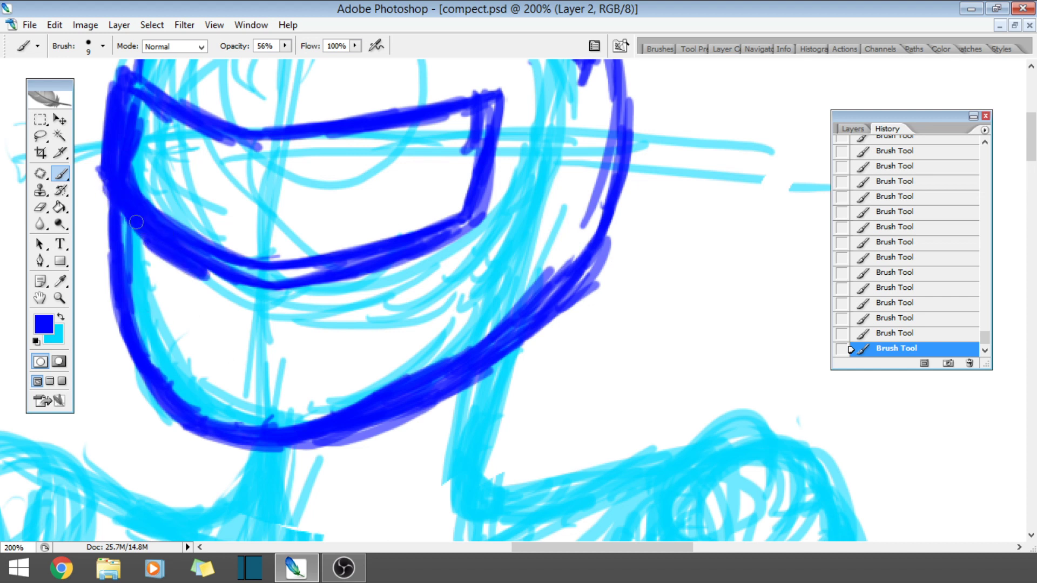
{"action": "left_click_drag", "start_coordinate": [95, 183], "coordinate": [140, 237]}
{"action": "mouse_move", "coordinate": [234, 288]}
{"action": "left_mouse_down"}
{"action": "mouse_move", "coordinate": [149, 247]}
{"action": "mouse_move", "coordinate": [251, 295]}
{"action": "mouse_move", "coordinate": [282, 293]}
{"action": "left_mouse_up"}
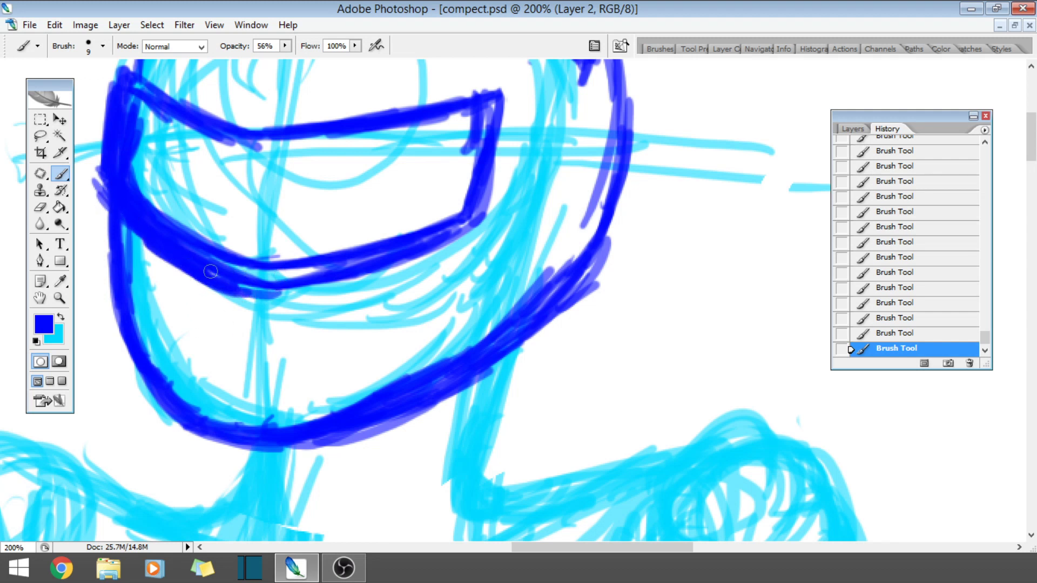
- Thicken the visor's lower edge from left to right corner
{"action": "left_click_drag", "start_coordinate": [212, 273], "coordinate": [277, 295]}
{"action": "mouse_move", "coordinate": [358, 280]}
{"action": "left_mouse_down"}
{"action": "mouse_move", "coordinate": [249, 301]}
{"action": "mouse_move", "coordinate": [273, 300]}
{"action": "left_mouse_up"}
{"action": "left_click_drag", "start_coordinate": [401, 262], "coordinate": [276, 301]}
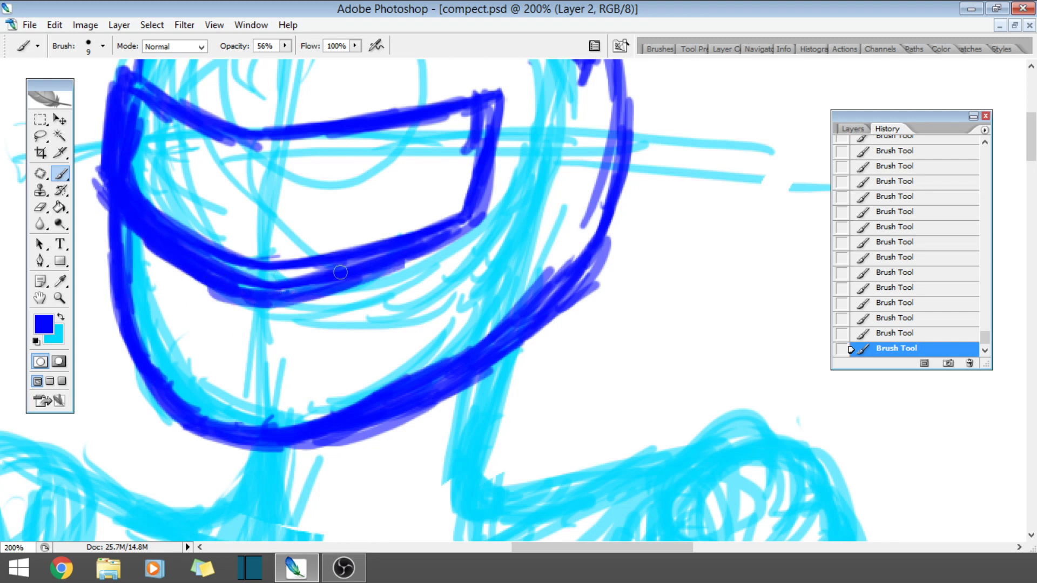
{"action": "left_click_drag", "start_coordinate": [443, 246], "coordinate": [297, 302]}
{"action": "left_click_drag", "start_coordinate": [470, 233], "coordinate": [362, 276]}
{"action": "mouse_move", "coordinate": [465, 239]}
{"action": "left_mouse_down"}
{"action": "mouse_move", "coordinate": [405, 270]}
{"action": "mouse_move", "coordinate": [426, 254]}
{"action": "left_mouse_up"}
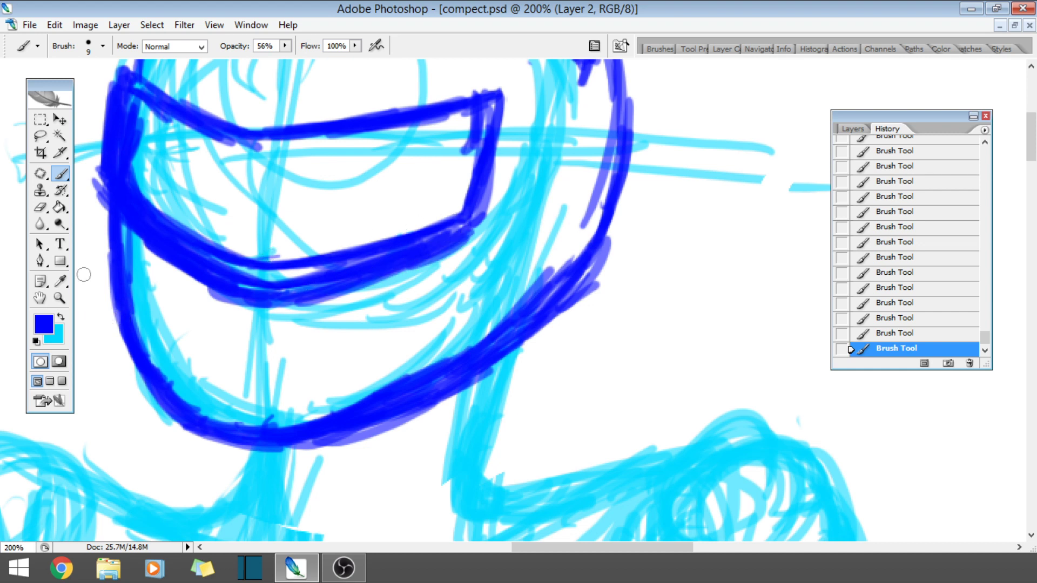
{"action": "mouse_move", "coordinate": [214, 303]}
{"action": "left_mouse_down"}
{"action": "mouse_move", "coordinate": [138, 242]}
{"action": "mouse_move", "coordinate": [155, 247]}
{"action": "left_mouse_up"}
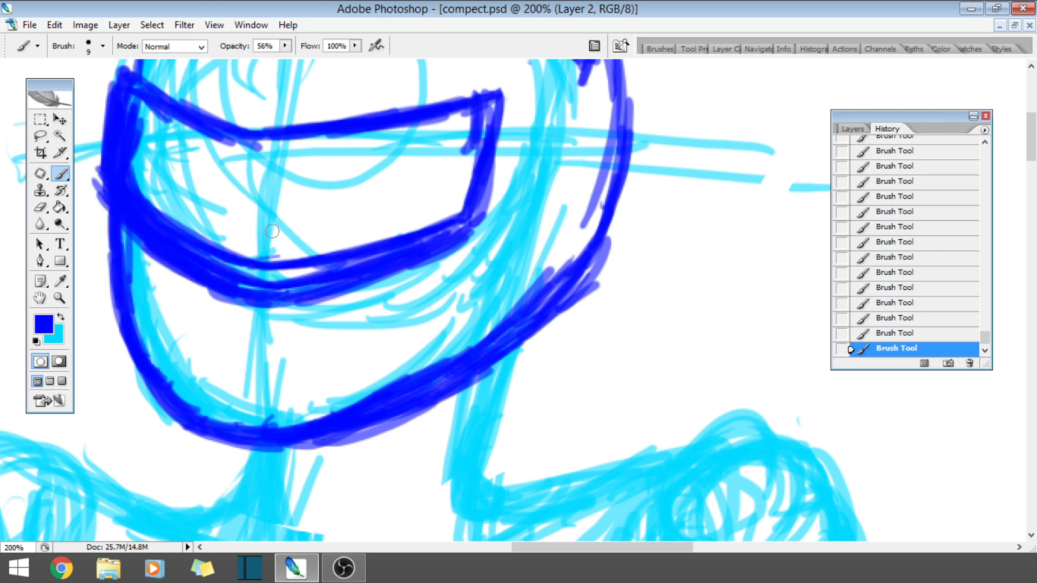
- Thicken the visor's upper edge and top-right corner
{"action": "left_click_drag", "start_coordinate": [135, 93], "coordinate": [260, 141]}
{"action": "mouse_move", "coordinate": [196, 115]}
{"action": "left_mouse_down"}
{"action": "mouse_move", "coordinate": [289, 147]}
{"action": "mouse_move", "coordinate": [475, 92]}
{"action": "left_mouse_up"}
{"action": "mouse_move", "coordinate": [370, 115]}
{"action": "left_mouse_down"}
{"action": "mouse_move", "coordinate": [484, 82]}
{"action": "mouse_move", "coordinate": [487, 128]}
{"action": "mouse_move", "coordinate": [510, 81]}
{"action": "mouse_move", "coordinate": [463, 215]}
{"action": "mouse_move", "coordinate": [484, 206]}
{"action": "left_mouse_up"}
{"action": "left_click_drag", "start_coordinate": [515, 96], "coordinate": [487, 211]}
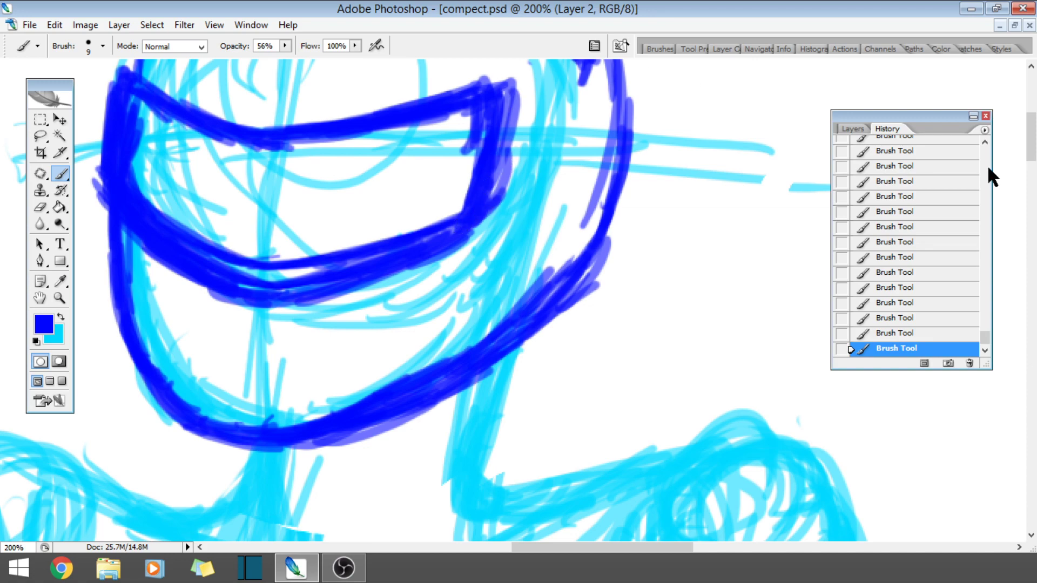
- Ink neck lines under the chin, including the neck's right edge
{"action": "mouse_move", "coordinate": [1032, 158]}
{"action": "left_mouse_down"}
{"action": "mouse_move", "coordinate": [1032, 134]}
{"action": "mouse_move", "coordinate": [1033, 150]}
{"action": "mouse_move", "coordinate": [1009, 131]}
{"action": "left_mouse_up"}
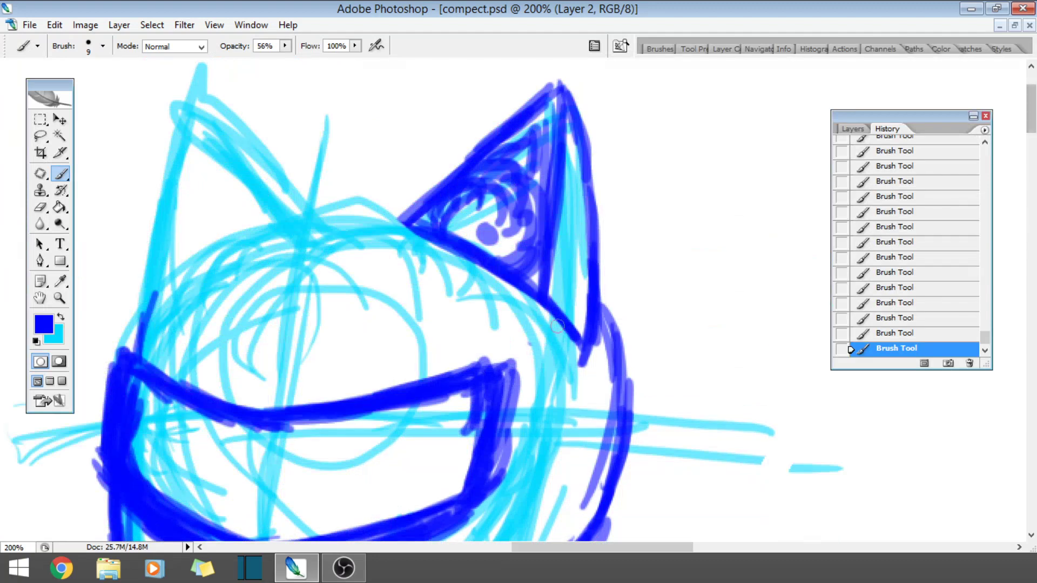
{"action": "mouse_move", "coordinate": [605, 303]}
{"action": "left_mouse_down"}
{"action": "mouse_move", "coordinate": [584, 345]}
{"action": "mouse_move", "coordinate": [600, 346]}
{"action": "left_mouse_up"}
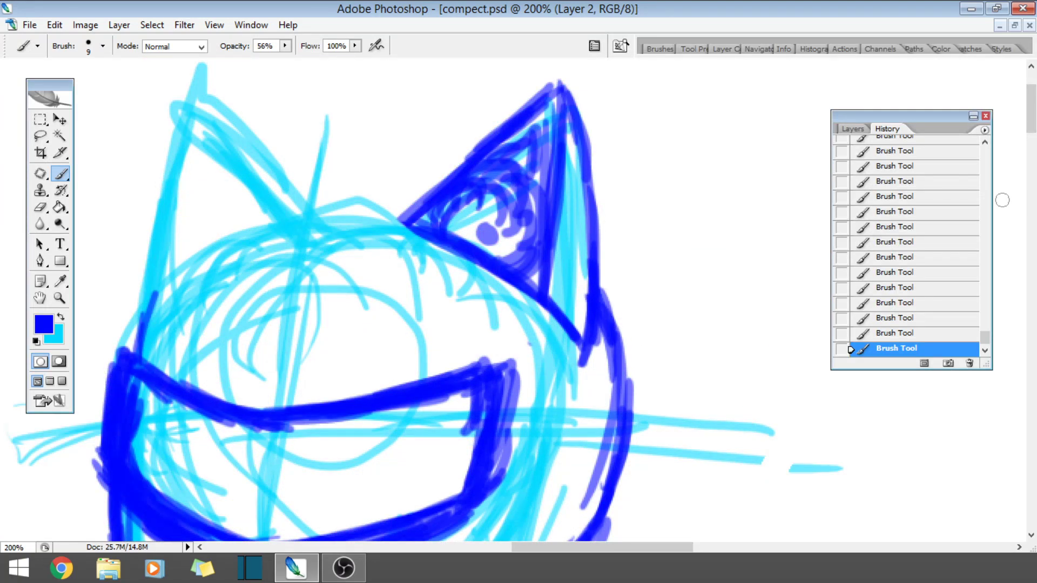
{"action": "mouse_move", "coordinate": [1032, 126]}
{"action": "left_mouse_down"}
{"action": "mouse_move", "coordinate": [1034, 167]}
{"action": "mouse_move", "coordinate": [1034, 144]}
{"action": "mouse_move", "coordinate": [1034, 167]}
{"action": "mouse_move", "coordinate": [1034, 159]}
{"action": "left_mouse_up"}
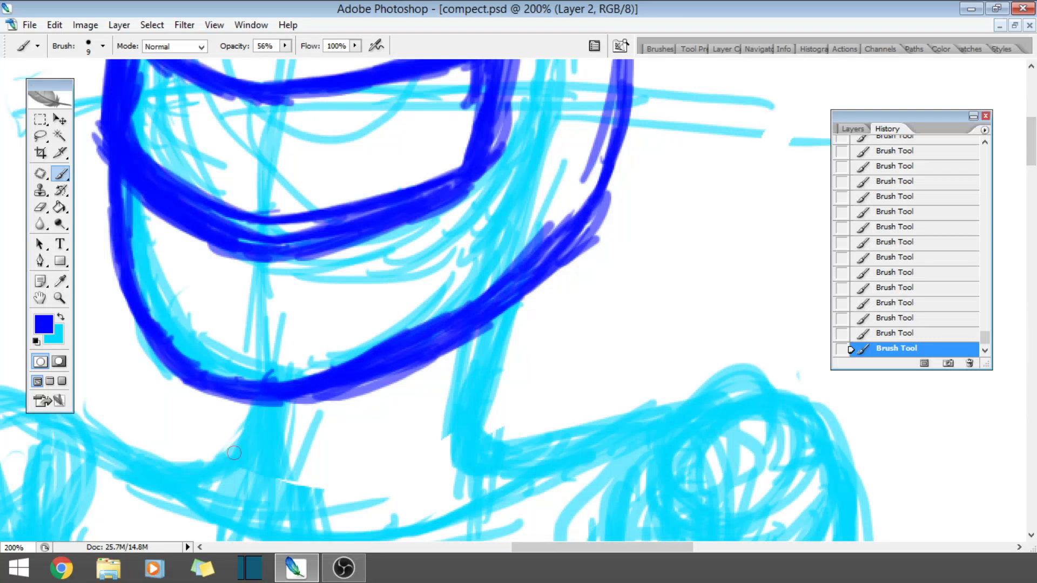
{"action": "mouse_move", "coordinate": [233, 452]}
{"action": "left_mouse_down"}
{"action": "mouse_move", "coordinate": [238, 405]}
{"action": "mouse_move", "coordinate": [242, 450]}
{"action": "left_mouse_up"}
{"action": "mouse_move", "coordinate": [510, 447]}
{"action": "left_mouse_down"}
{"action": "mouse_move", "coordinate": [505, 359]}
{"action": "mouse_move", "coordinate": [524, 302]}
{"action": "mouse_move", "coordinate": [504, 430]}
{"action": "mouse_move", "coordinate": [470, 349]}
{"action": "mouse_move", "coordinate": [454, 340]}
{"action": "mouse_move", "coordinate": [521, 322]}
{"action": "mouse_move", "coordinate": [482, 348]}
{"action": "mouse_move", "coordinate": [507, 400]}
{"action": "mouse_move", "coordinate": [505, 419]}
{"action": "mouse_move", "coordinate": [505, 322]}
{"action": "mouse_move", "coordinate": [489, 438]}
{"action": "left_mouse_up"}
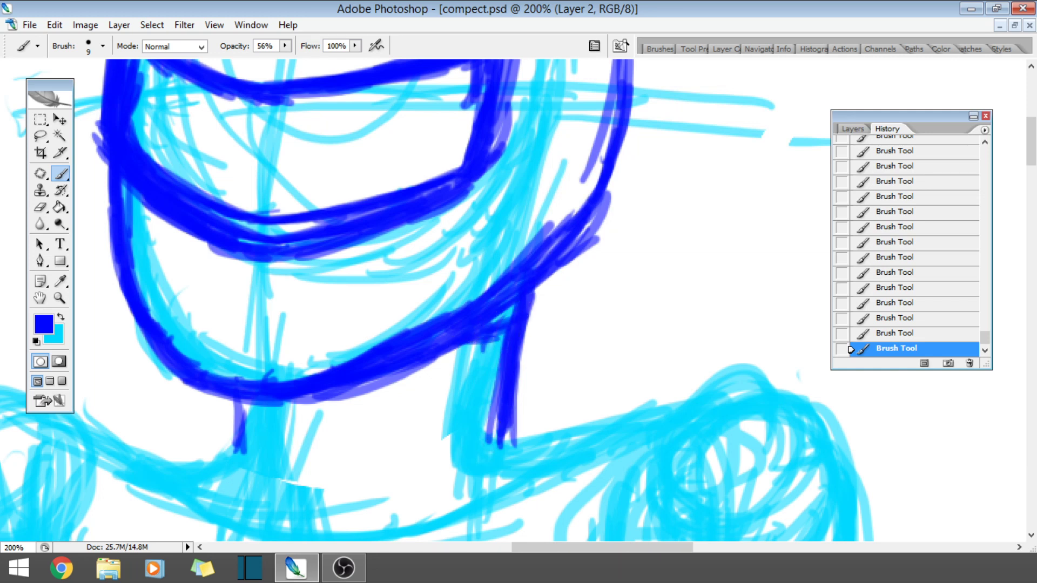
{"action": "left_click_drag", "start_coordinate": [1033, 142], "coordinate": [1034, 108]}
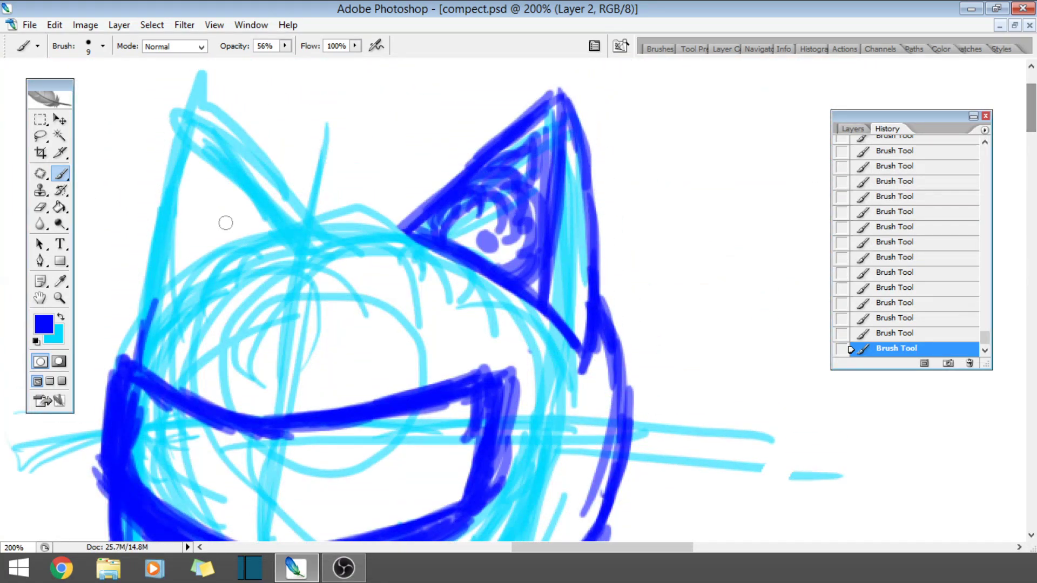
- Arc a dark-blue outline from the left cheek over the top of the head
{"action": "mouse_move", "coordinate": [130, 360]}
{"action": "left_mouse_down"}
{"action": "mouse_move", "coordinate": [157, 278]}
{"action": "mouse_move", "coordinate": [200, 254]}
{"action": "mouse_move", "coordinate": [162, 294]}
{"action": "mouse_move", "coordinate": [265, 233]}
{"action": "mouse_move", "coordinate": [343, 210]}
{"action": "left_mouse_up"}
{"action": "mouse_move", "coordinate": [253, 227]}
{"action": "left_mouse_down"}
{"action": "mouse_move", "coordinate": [377, 204]}
{"action": "mouse_move", "coordinate": [393, 219]}
{"action": "mouse_move", "coordinate": [421, 203]}
{"action": "left_mouse_up"}
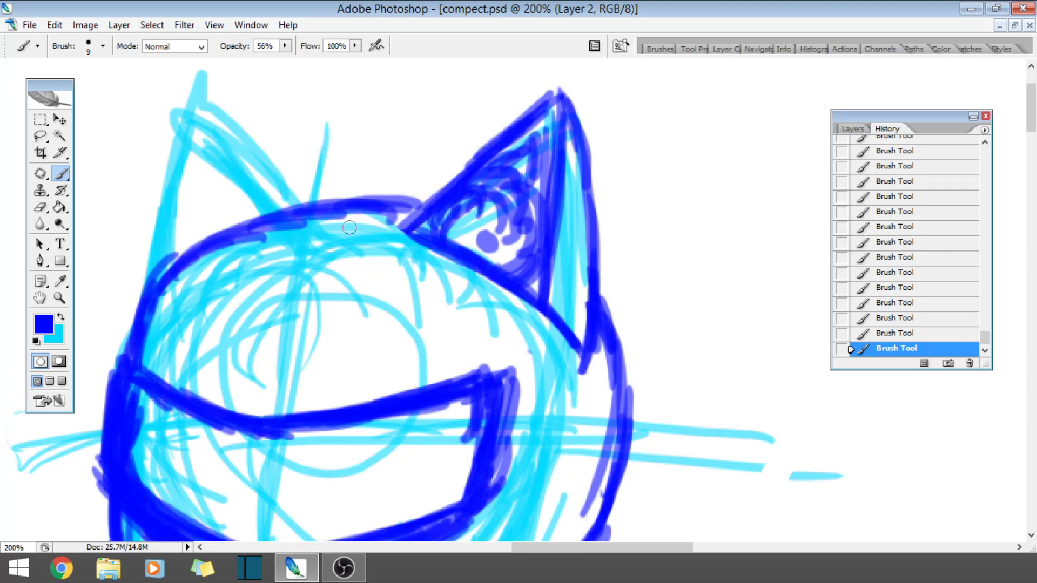
{"action": "mouse_move", "coordinate": [157, 331]}
{"action": "left_mouse_down"}
{"action": "mouse_move", "coordinate": [146, 322]}
{"action": "mouse_move", "coordinate": [214, 229]}
{"action": "mouse_move", "coordinate": [264, 219]}
{"action": "mouse_move", "coordinate": [293, 235]}
{"action": "left_mouse_up"}
{"action": "mouse_move", "coordinate": [131, 327]}
{"action": "left_mouse_down"}
{"action": "mouse_move", "coordinate": [192, 238]}
{"action": "mouse_move", "coordinate": [313, 198]}
{"action": "mouse_move", "coordinate": [266, 207]}
{"action": "mouse_move", "coordinate": [415, 216]}
{"action": "mouse_move", "coordinate": [369, 215]}
{"action": "left_mouse_up"}
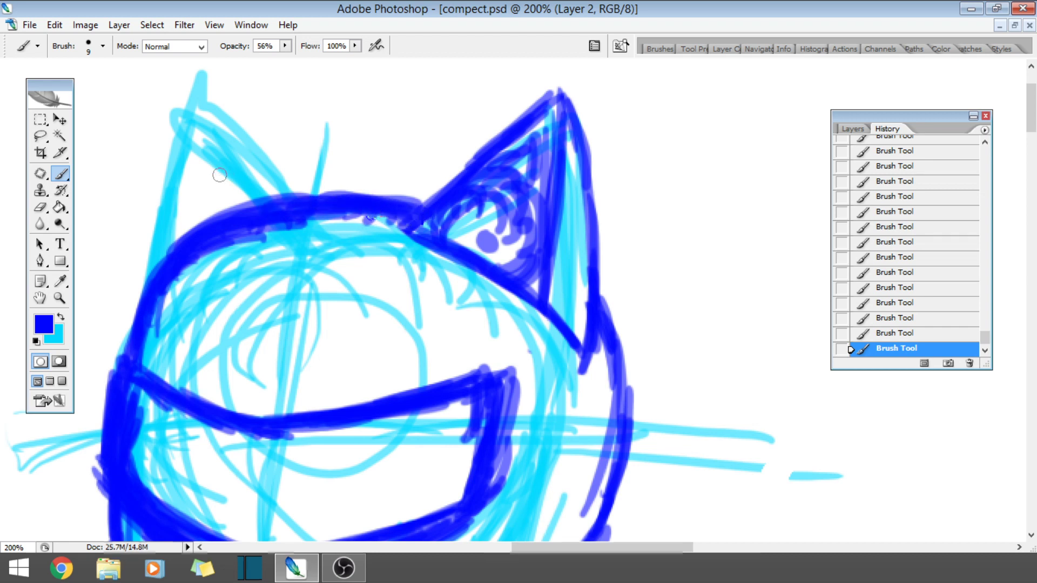
- Trace the left ear's edges, then revert those strokes in the History panel
{"action": "mouse_move", "coordinate": [165, 241]}
{"action": "left_mouse_down"}
{"action": "mouse_move", "coordinate": [161, 248]}
{"action": "mouse_move", "coordinate": [172, 175]}
{"action": "mouse_move", "coordinate": [174, 206]}
{"action": "mouse_move", "coordinate": [237, 179]}
{"action": "mouse_move", "coordinate": [270, 203]}
{"action": "left_mouse_up"}
{"action": "mouse_move", "coordinate": [178, 128]}
{"action": "left_mouse_down"}
{"action": "mouse_move", "coordinate": [238, 146]}
{"action": "mouse_move", "coordinate": [178, 129]}
{"action": "mouse_move", "coordinate": [307, 190]}
{"action": "left_mouse_up"}
{"action": "left_click", "coordinate": [919, 243]}
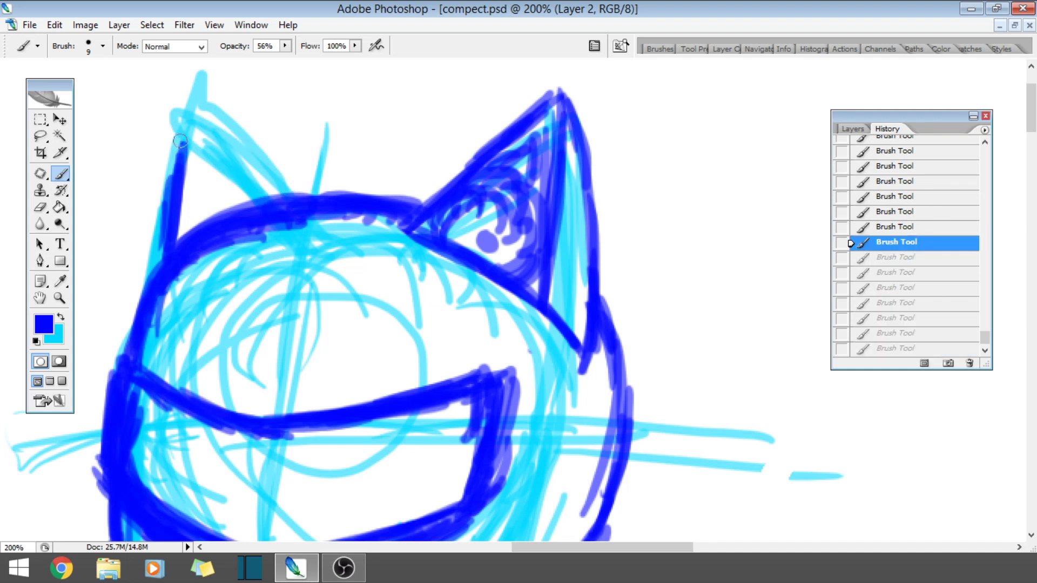
- Redraw the left ear's right side from its tip
{"action": "left_click_drag", "start_coordinate": [181, 141], "coordinate": [241, 197]}
{"action": "left_click_drag", "start_coordinate": [210, 161], "coordinate": [243, 202]}
{"action": "left_click_drag", "start_coordinate": [181, 133], "coordinate": [253, 173]}
{"action": "left_click_drag", "start_coordinate": [205, 145], "coordinate": [273, 204]}
- Add inner detail arcs to the left ear and thicken its tip and outer edge
{"action": "mouse_move", "coordinate": [193, 226]}
{"action": "left_mouse_down"}
{"action": "mouse_move", "coordinate": [207, 205]}
{"action": "mouse_move", "coordinate": [233, 203]}
{"action": "mouse_move", "coordinate": [225, 198]}
{"action": "mouse_move", "coordinate": [183, 231]}
{"action": "left_mouse_up"}
{"action": "left_click_drag", "start_coordinate": [193, 189], "coordinate": [188, 198]}
{"action": "left_click_drag", "start_coordinate": [193, 193], "coordinate": [215, 191]}
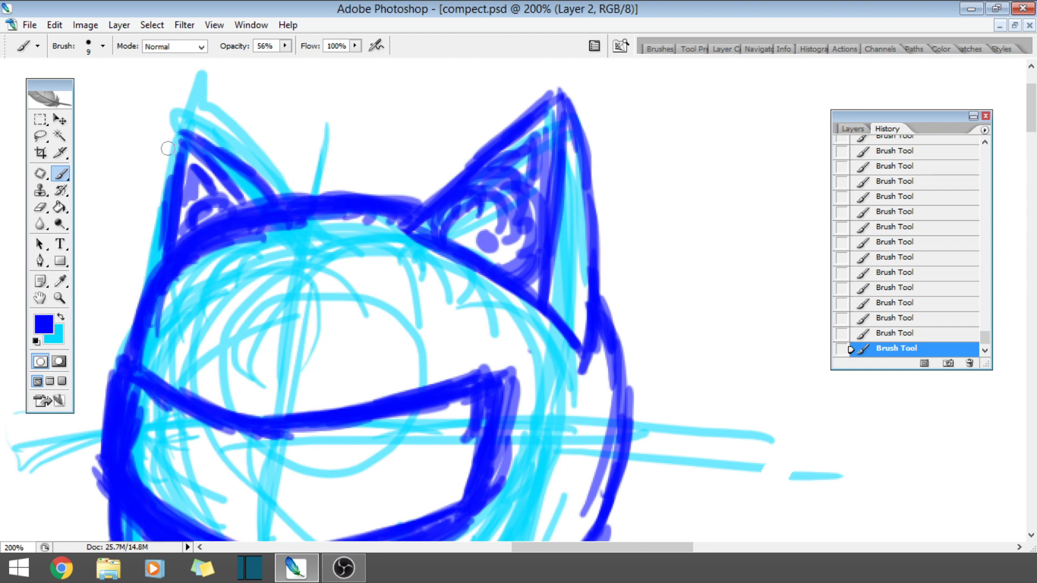
{"action": "mouse_move", "coordinate": [176, 157]}
{"action": "left_mouse_down"}
{"action": "mouse_move", "coordinate": [177, 126]}
{"action": "mouse_move", "coordinate": [207, 163]}
{"action": "left_mouse_up"}
{"action": "mouse_move", "coordinate": [166, 114]}
{"action": "left_mouse_down"}
{"action": "mouse_move", "coordinate": [201, 140]}
{"action": "mouse_move", "coordinate": [186, 118]}
{"action": "mouse_move", "coordinate": [206, 135]}
{"action": "mouse_move", "coordinate": [173, 117]}
{"action": "mouse_move", "coordinate": [258, 194]}
{"action": "left_mouse_up"}
{"action": "mouse_move", "coordinate": [167, 130]}
{"action": "left_mouse_down"}
{"action": "mouse_move", "coordinate": [148, 213]}
{"action": "mouse_move", "coordinate": [171, 152]}
{"action": "left_mouse_up"}
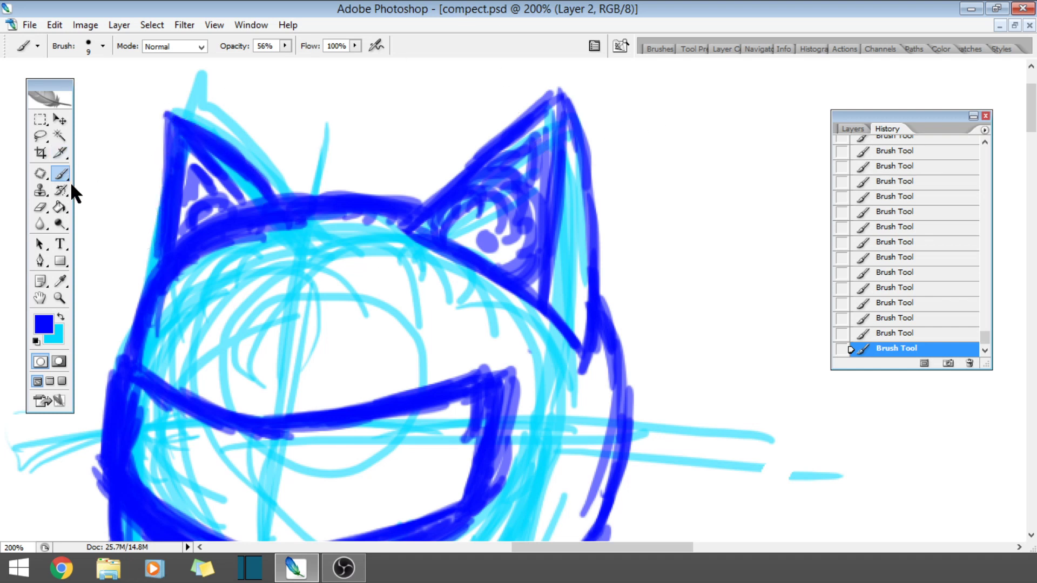
- With the Eraser, remove the left ear's tip and stray light-blue strokes beside it
{"action": "left_click", "coordinate": [41, 207]}
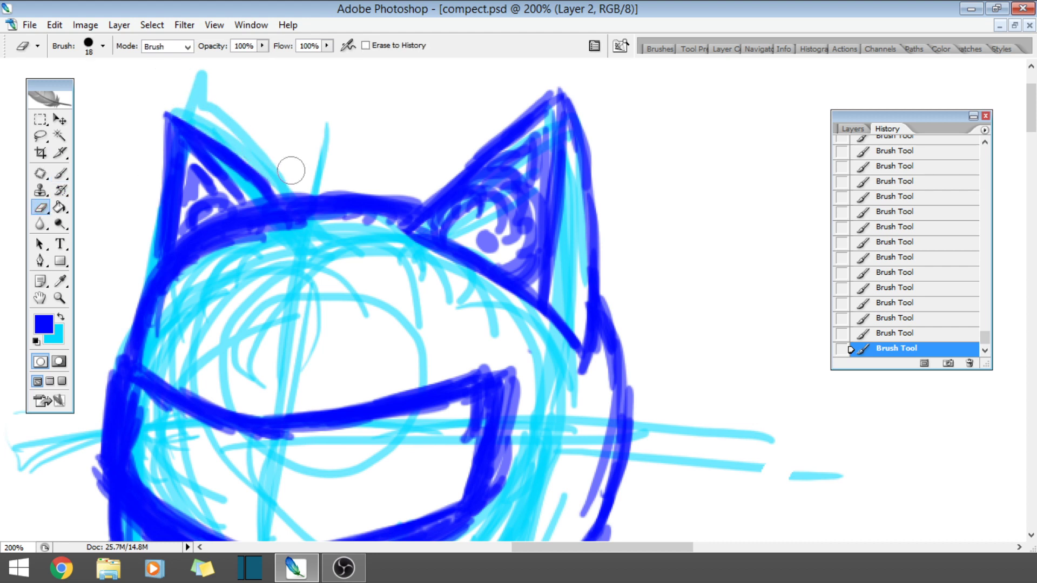
{"action": "left_click", "coordinate": [164, 131]}
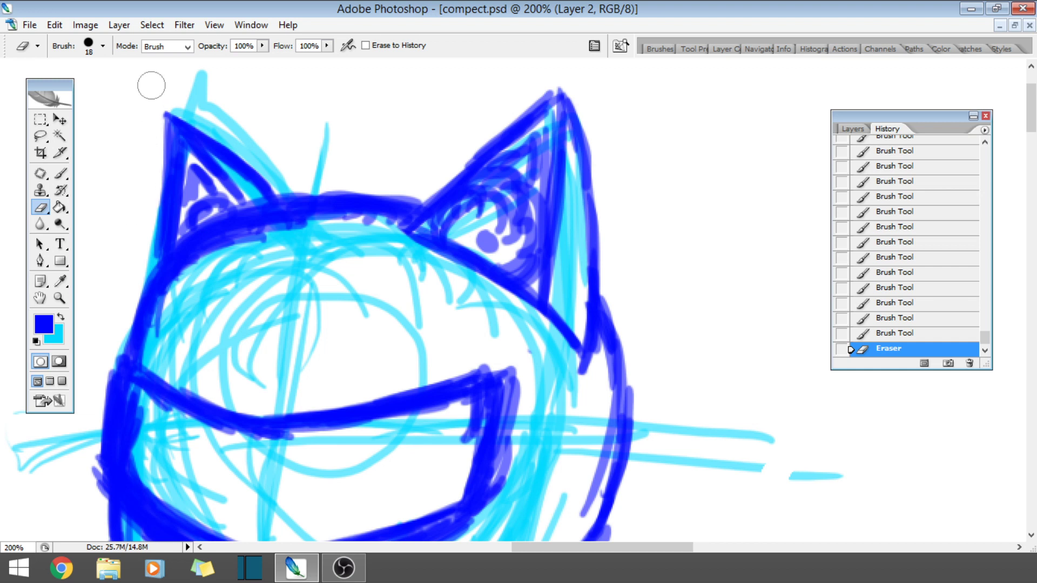
{"action": "mouse_move", "coordinate": [165, 85]}
{"action": "left_mouse_down"}
{"action": "mouse_move", "coordinate": [142, 248]}
{"action": "mouse_move", "coordinate": [151, 104]}
{"action": "mouse_move", "coordinate": [121, 203]}
{"action": "left_mouse_up"}
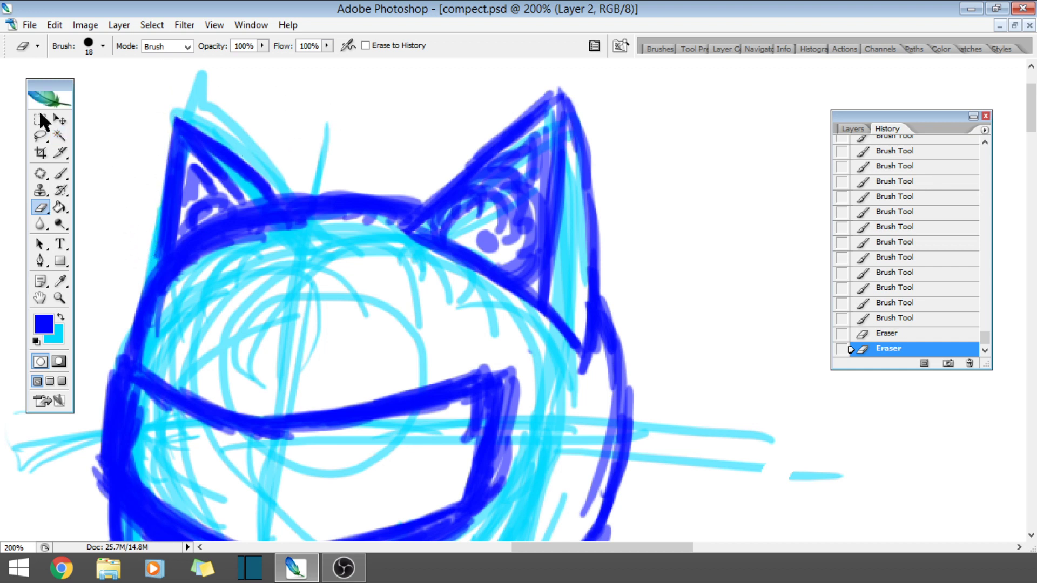
- Brush over the left ear's inner edge and darken the right ear's outer edge
{"action": "left_click", "coordinate": [61, 172]}
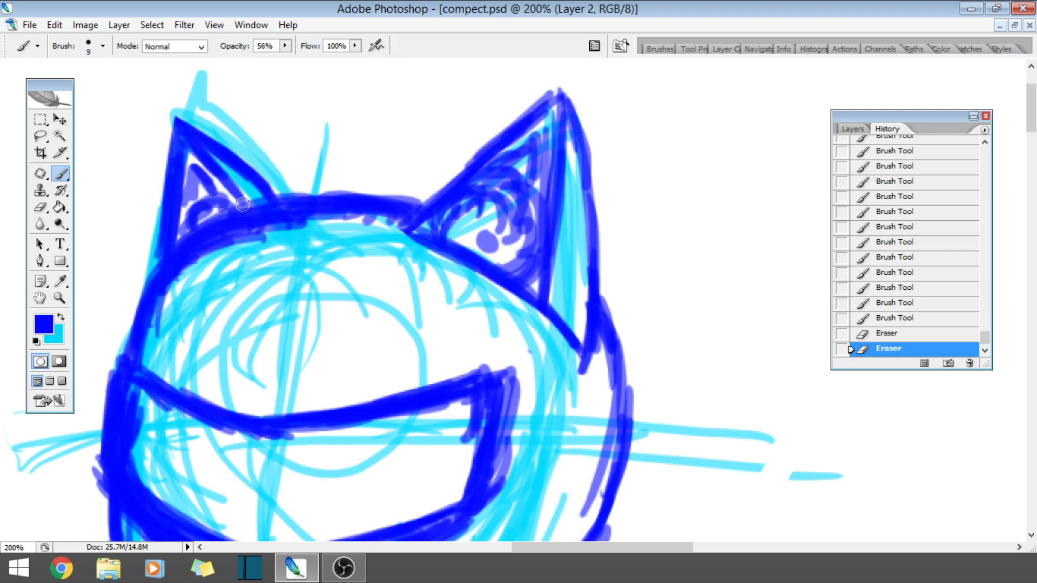
{"action": "mouse_move", "coordinate": [290, 212]}
{"action": "left_mouse_down"}
{"action": "mouse_move", "coordinate": [231, 168]}
{"action": "mouse_move", "coordinate": [286, 197]}
{"action": "left_mouse_up"}
{"action": "mouse_move", "coordinate": [216, 142]}
{"action": "left_mouse_down"}
{"action": "mouse_move", "coordinate": [186, 122]}
{"action": "mouse_move", "coordinate": [275, 184]}
{"action": "mouse_move", "coordinate": [170, 111]}
{"action": "left_mouse_up"}
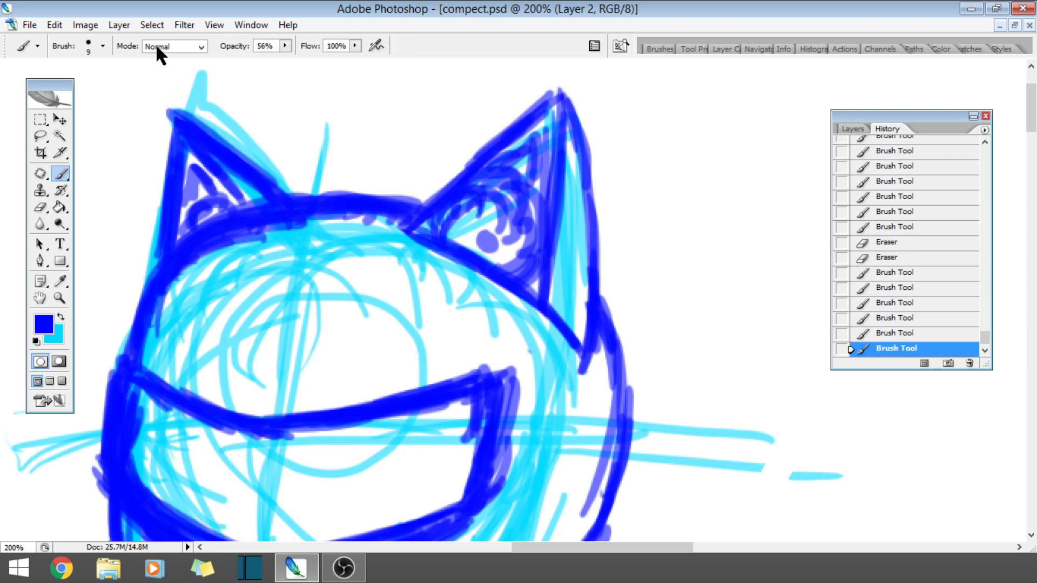
{"action": "left_click_drag", "start_coordinate": [587, 324], "coordinate": [589, 186]}
{"action": "mouse_move", "coordinate": [586, 142]}
{"action": "left_mouse_down"}
{"action": "mouse_move", "coordinate": [592, 224]}
{"action": "mouse_move", "coordinate": [578, 113]}
{"action": "mouse_move", "coordinate": [591, 226]}
{"action": "left_mouse_up"}
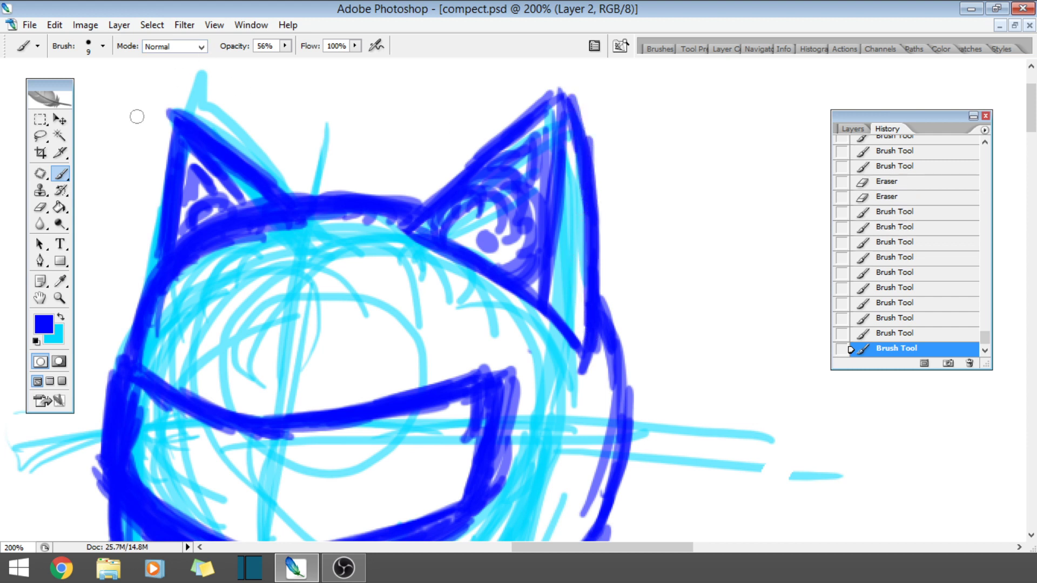
- Erase to trim the ear edges, the cheek line tip and stray marks
{"action": "left_click", "coordinate": [40, 207]}
{"action": "left_click_drag", "start_coordinate": [146, 158], "coordinate": [183, 76]}
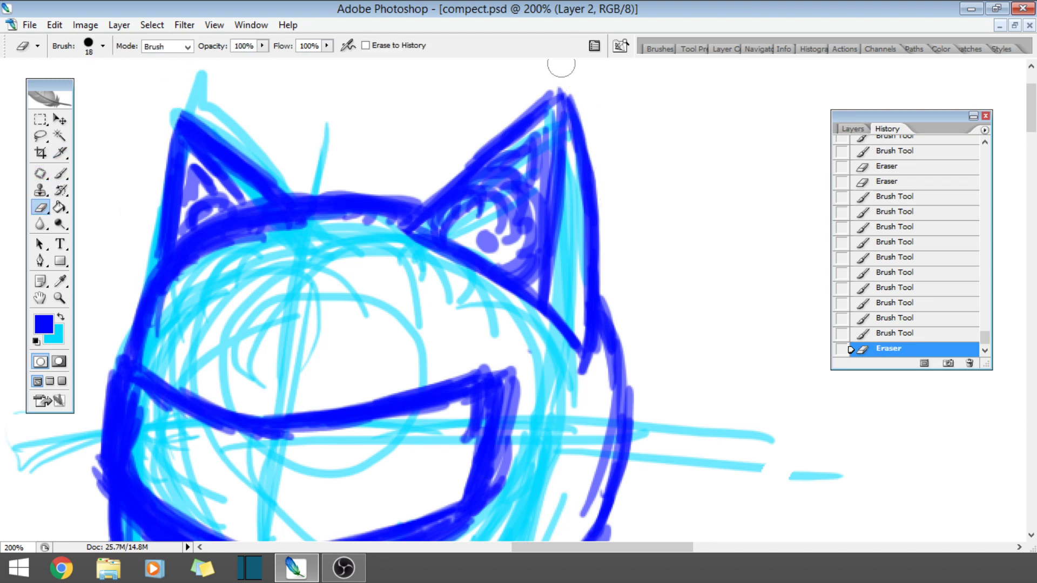
{"action": "left_click_drag", "start_coordinate": [562, 97], "coordinate": [594, 192]}
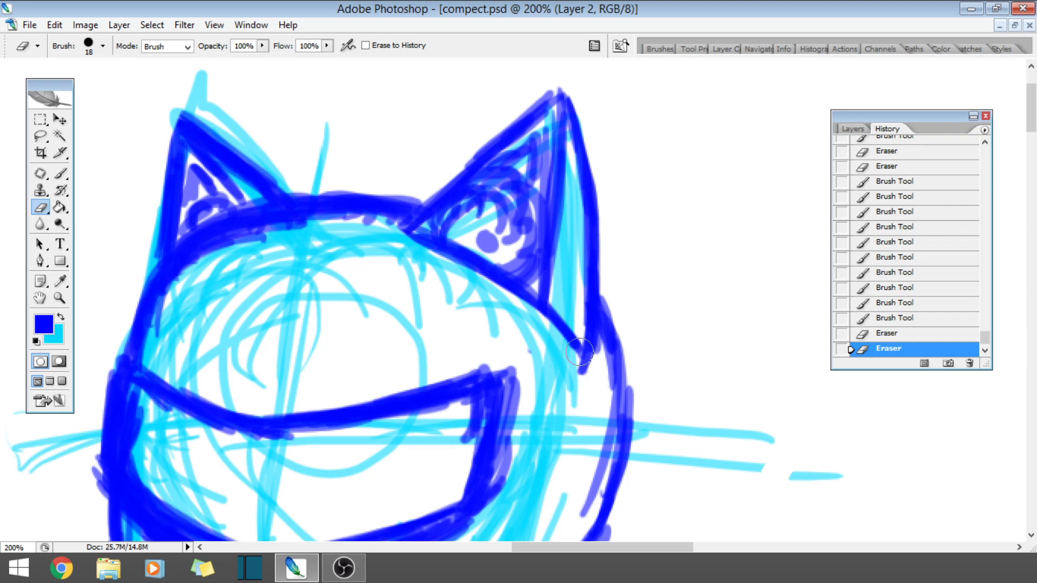
{"action": "left_click_drag", "start_coordinate": [579, 352], "coordinate": [563, 367]}
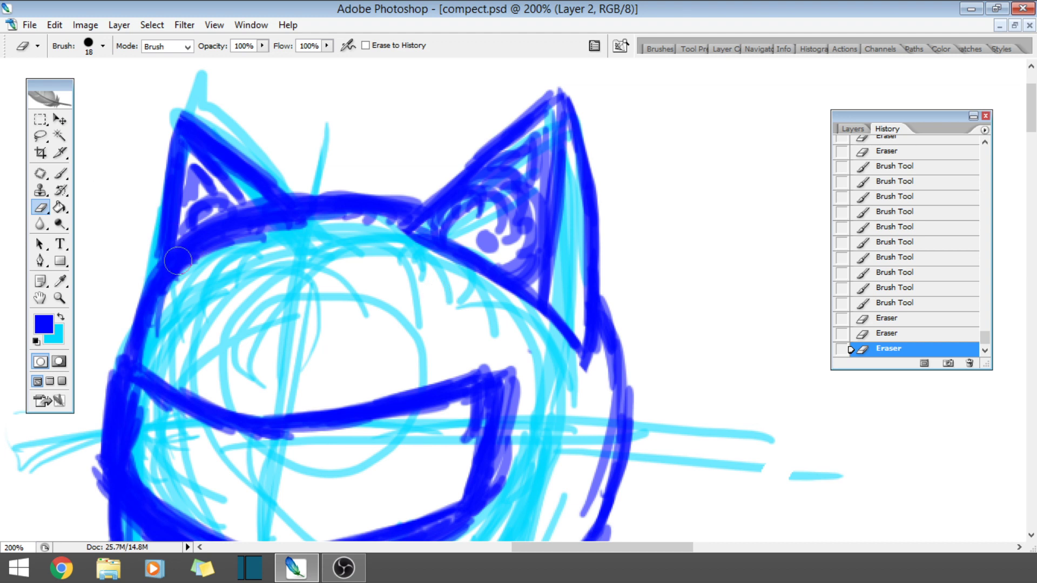
{"action": "left_click_drag", "start_coordinate": [191, 258], "coordinate": [213, 252]}
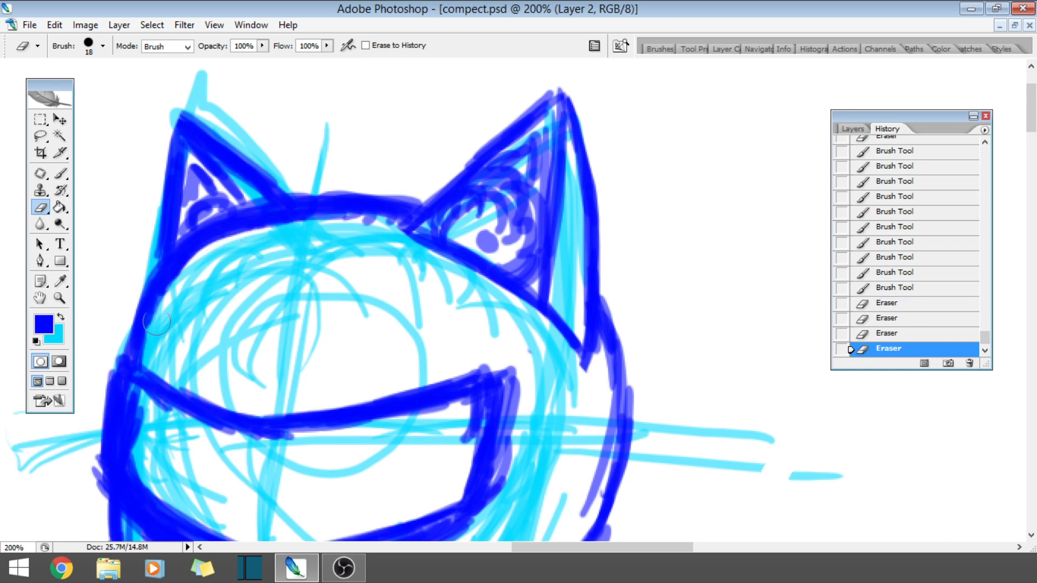
{"action": "left_click", "coordinate": [370, 235]}
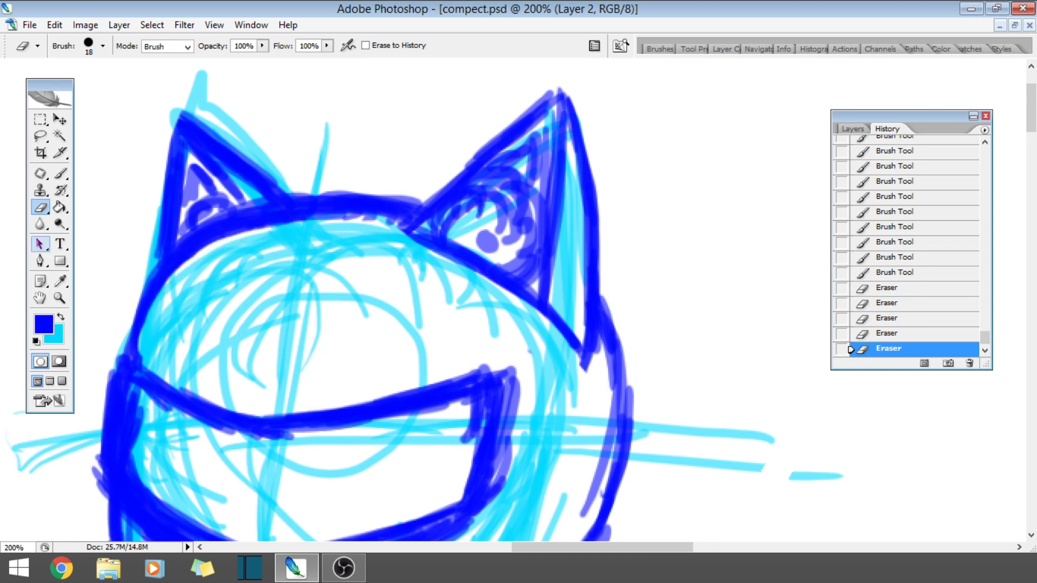
- Brush in the gap in the head's left outline and thicken the right ear's base
{"action": "left_click", "coordinate": [59, 173]}
{"action": "left_click_drag", "start_coordinate": [129, 350], "coordinate": [141, 318]}
{"action": "left_click_drag", "start_coordinate": [379, 216], "coordinate": [450, 259]}
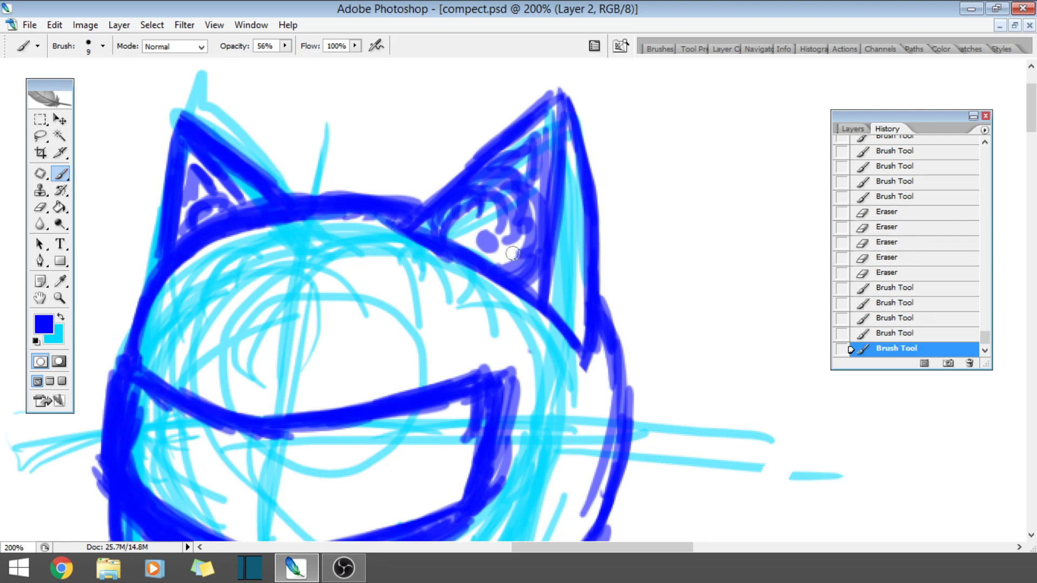
- Hatch the helmet's lower-right inner edge in dark blue
{"action": "scroll", "coordinate": [632, 318], "scroll_direction": "down", "scroll_amount": 3}
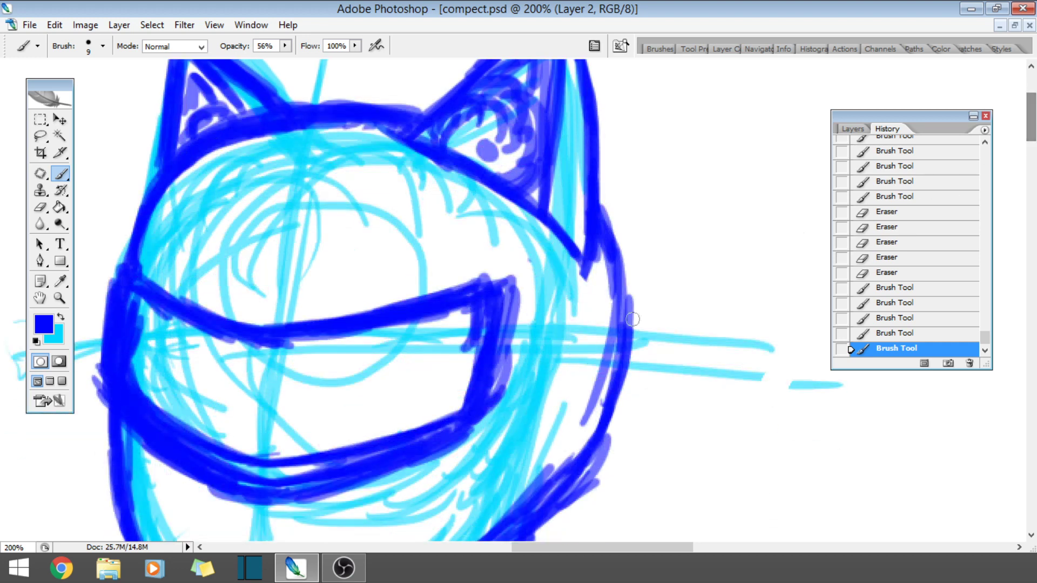
{"action": "mouse_move", "coordinate": [542, 479]}
{"action": "left_mouse_down"}
{"action": "mouse_move", "coordinate": [583, 401]}
{"action": "mouse_move", "coordinate": [564, 449]}
{"action": "mouse_move", "coordinate": [548, 479]}
{"action": "left_mouse_up"}
{"action": "left_click_drag", "start_coordinate": [585, 365], "coordinate": [552, 471]}
{"action": "left_click_drag", "start_coordinate": [573, 397], "coordinate": [547, 468]}
{"action": "left_click_drag", "start_coordinate": [583, 367], "coordinate": [537, 485]}
{"action": "left_click_drag", "start_coordinate": [593, 339], "coordinate": [572, 421]}
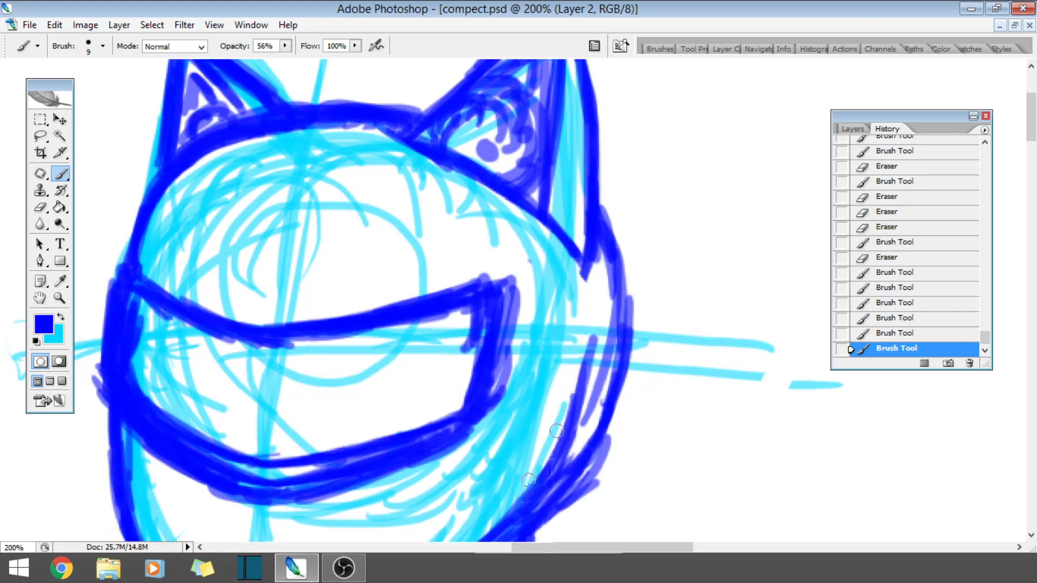
- Thicken the helmet's right outline and its top outline below the ears
{"action": "left_click_drag", "start_coordinate": [585, 268], "coordinate": [562, 445]}
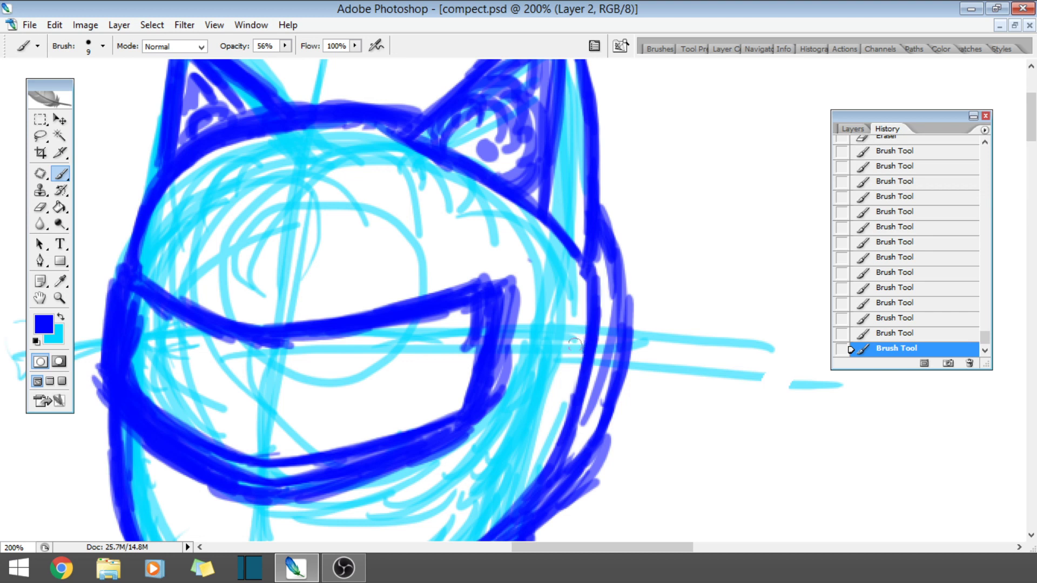
{"action": "left_click_drag", "start_coordinate": [570, 364], "coordinate": [592, 290]}
{"action": "left_click_drag", "start_coordinate": [165, 182], "coordinate": [339, 131]}
{"action": "mouse_move", "coordinate": [220, 153]}
{"action": "left_mouse_down"}
{"action": "mouse_move", "coordinate": [370, 135]}
{"action": "mouse_move", "coordinate": [399, 143]}
{"action": "left_mouse_up"}
{"action": "left_click_drag", "start_coordinate": [304, 129], "coordinate": [390, 136]}
{"action": "left_click_drag", "start_coordinate": [348, 130], "coordinate": [428, 142]}
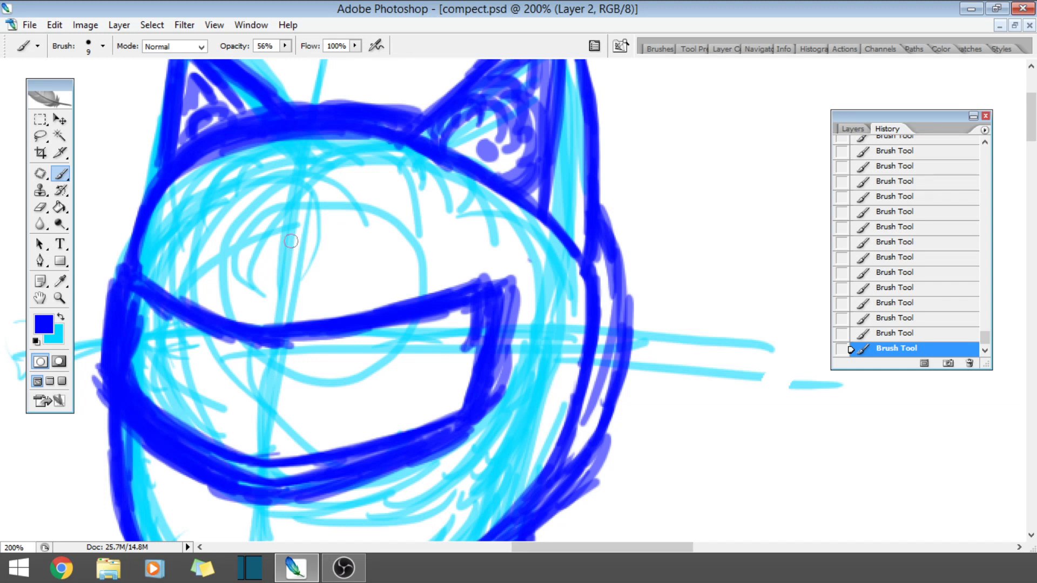
{"action": "mouse_move", "coordinate": [539, 485]}
{"action": "left_mouse_down"}
{"action": "mouse_move", "coordinate": [575, 424]}
{"action": "mouse_move", "coordinate": [594, 352]}
{"action": "mouse_move", "coordinate": [574, 434]}
{"action": "left_mouse_up"}
{"action": "left_click_drag", "start_coordinate": [599, 268], "coordinate": [595, 385]}
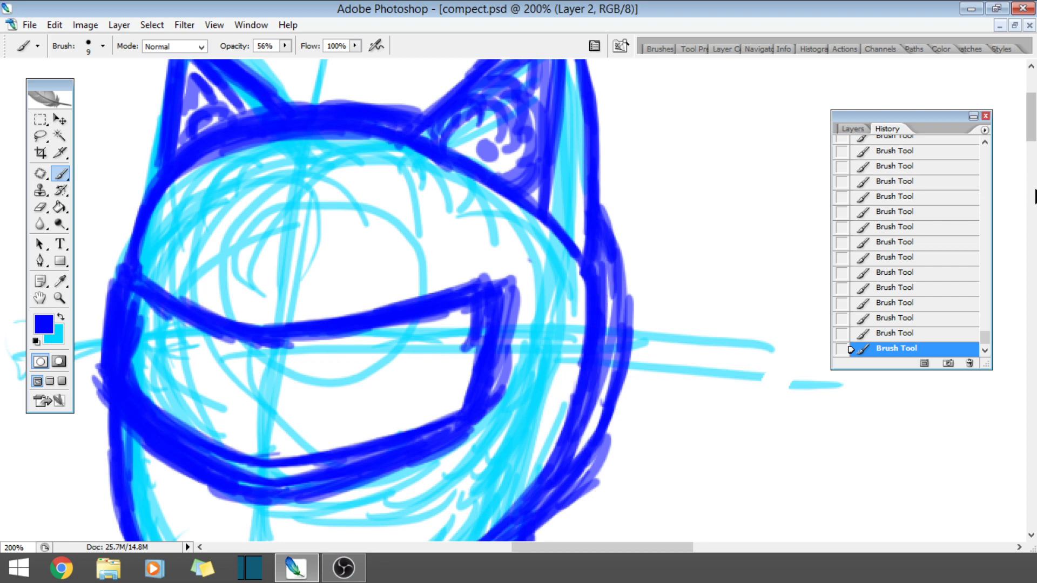
- Extend the visor's upper-left corner
{"action": "left_click_drag", "start_coordinate": [1031, 117], "coordinate": [1034, 99]}
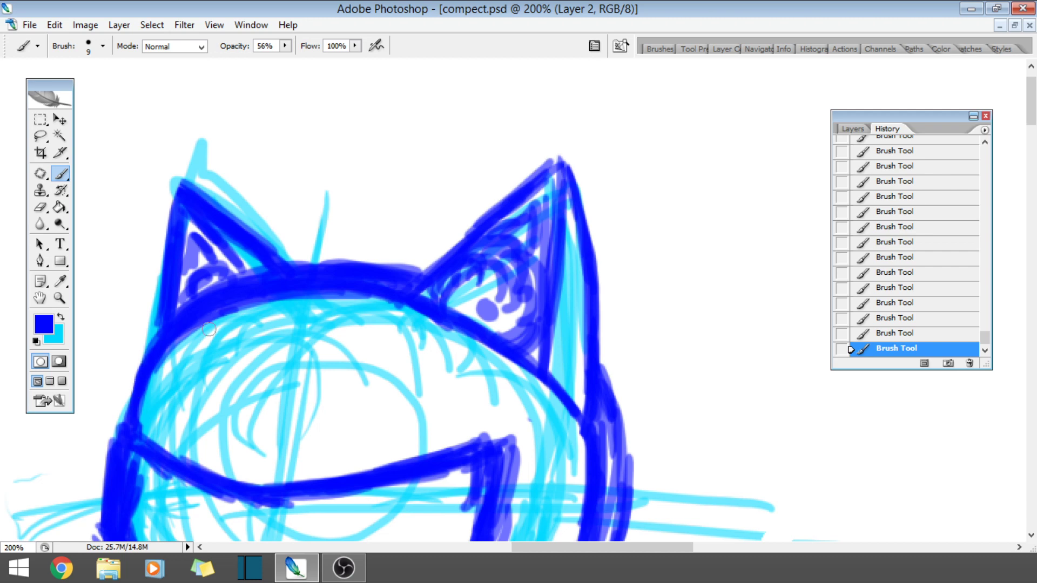
{"action": "left_click_drag", "start_coordinate": [1032, 92], "coordinate": [1033, 120]}
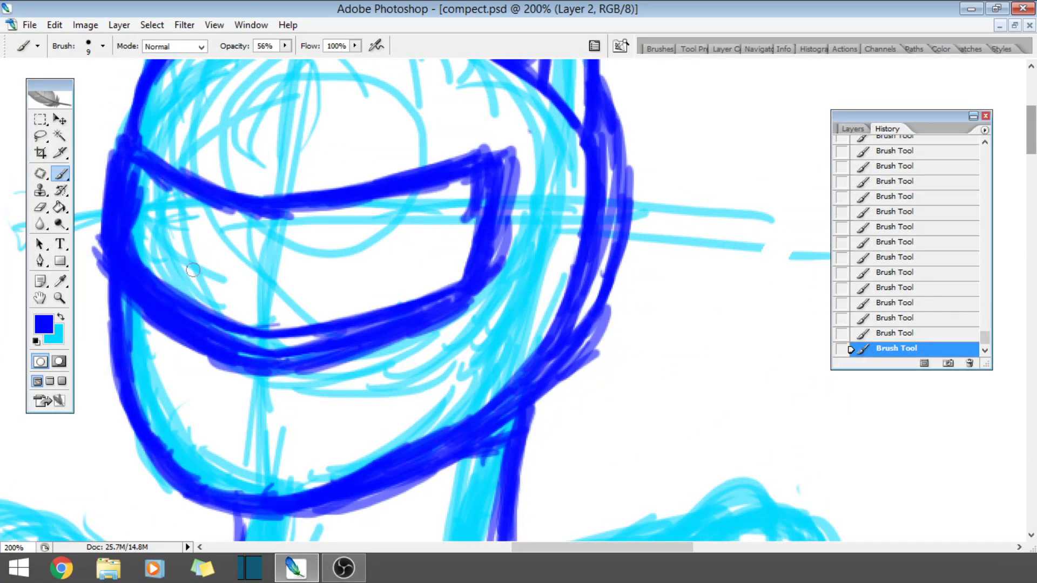
{"action": "mouse_move", "coordinate": [166, 164]}
{"action": "left_mouse_down"}
{"action": "mouse_move", "coordinate": [117, 117]}
{"action": "mouse_move", "coordinate": [180, 172]}
{"action": "left_mouse_up"}
{"action": "left_click_drag", "start_coordinate": [118, 153], "coordinate": [126, 123]}
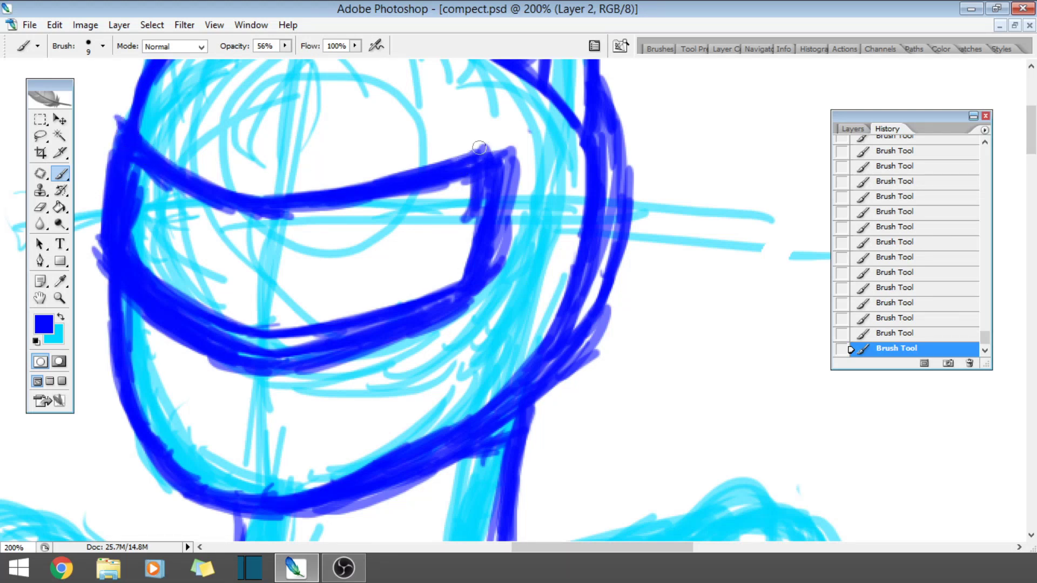
{"action": "mouse_move", "coordinate": [1032, 131]}
{"action": "left_mouse_down"}
{"action": "mouse_move", "coordinate": [1028, 221]}
{"action": "mouse_move", "coordinate": [1030, 197]}
{"action": "mouse_move", "coordinate": [1029, 209]}
{"action": "left_mouse_up"}
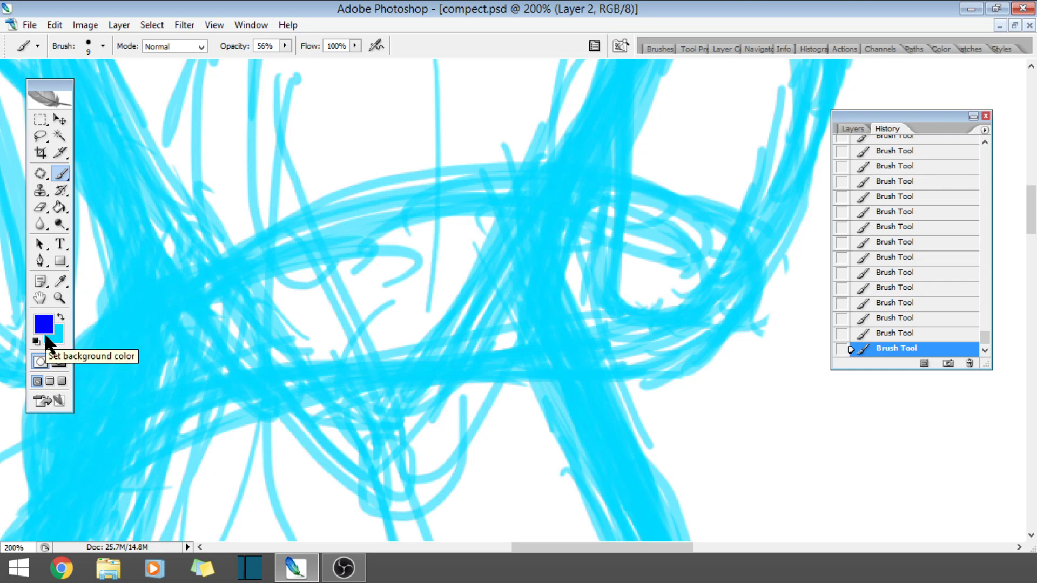
- Zoom out to see the whole figure, then zoom in to 300% on the raised hand
{"action": "left_click", "coordinate": [63, 297]}
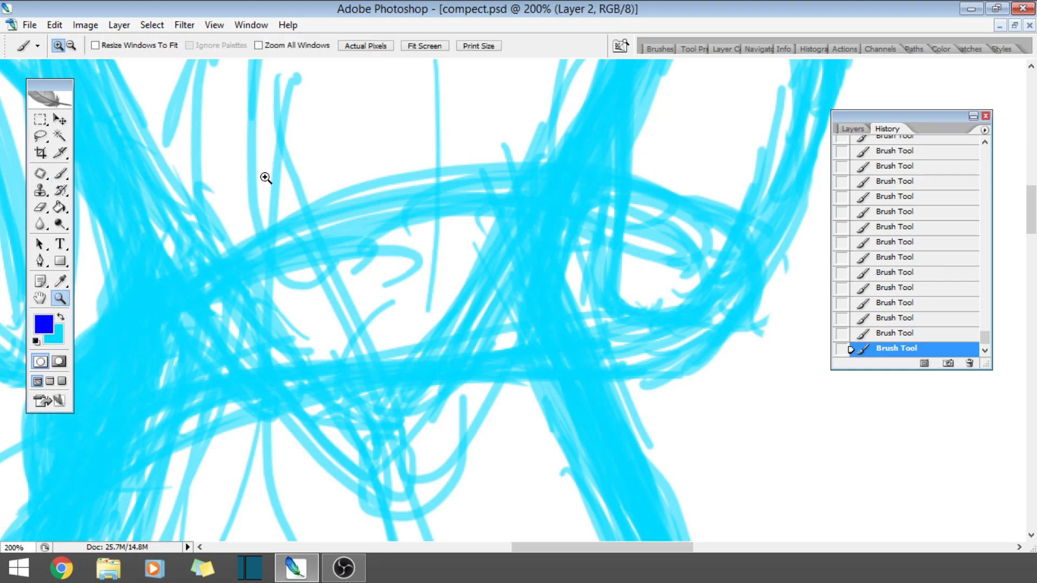
{"action": "scroll", "coordinate": [248, 135], "scroll_direction": "down", "scroll_amount": 1}
{"action": "left_click", "coordinate": [70, 45]}
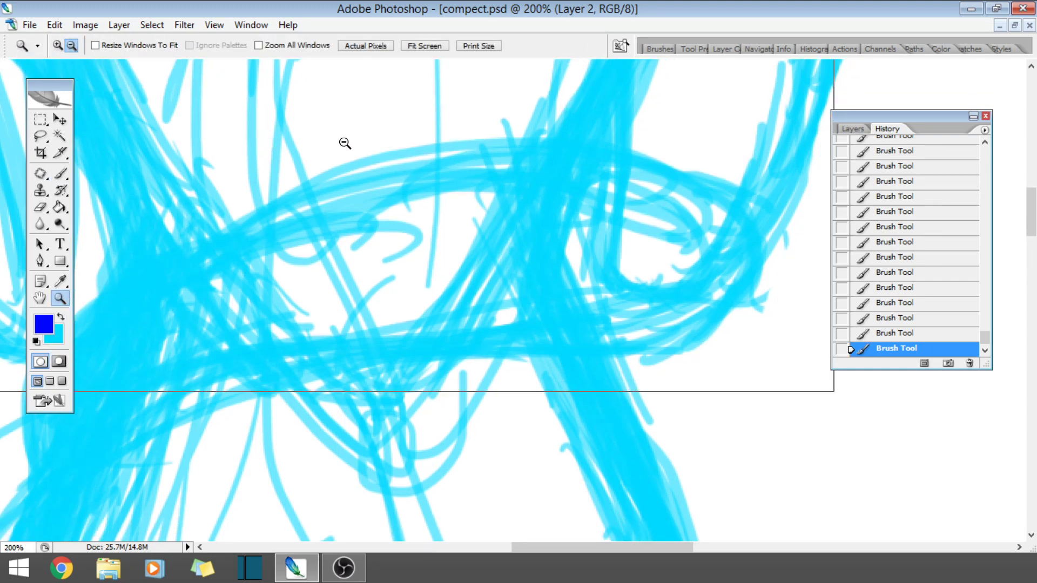
{"action": "left_click", "coordinate": [348, 143]}
{"action": "left_click", "coordinate": [380, 147]}
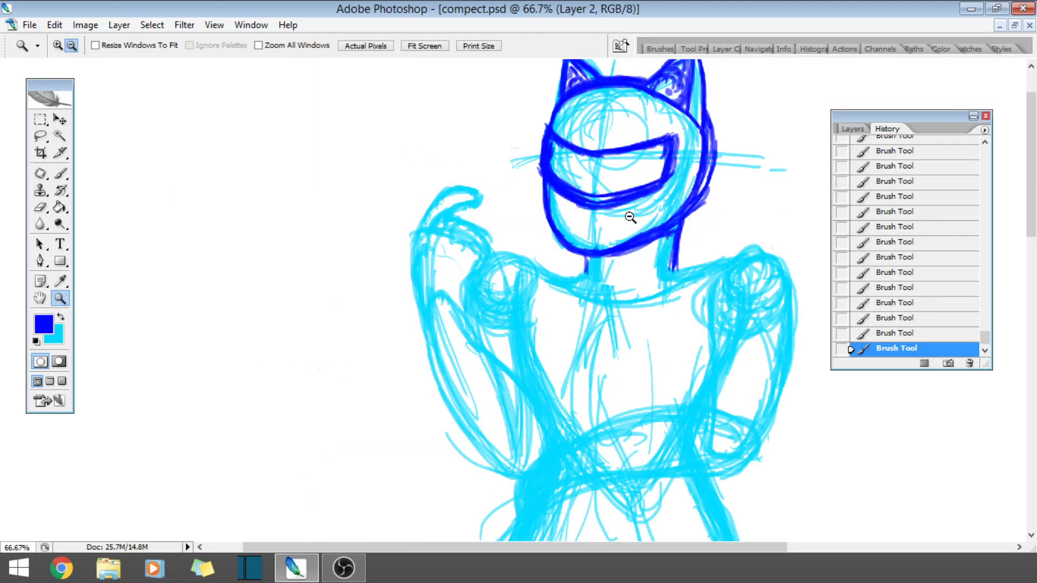
{"action": "left_click", "coordinate": [57, 45]}
{"action": "left_click", "coordinate": [526, 199]}
{"action": "left_click", "coordinate": [432, 346]}
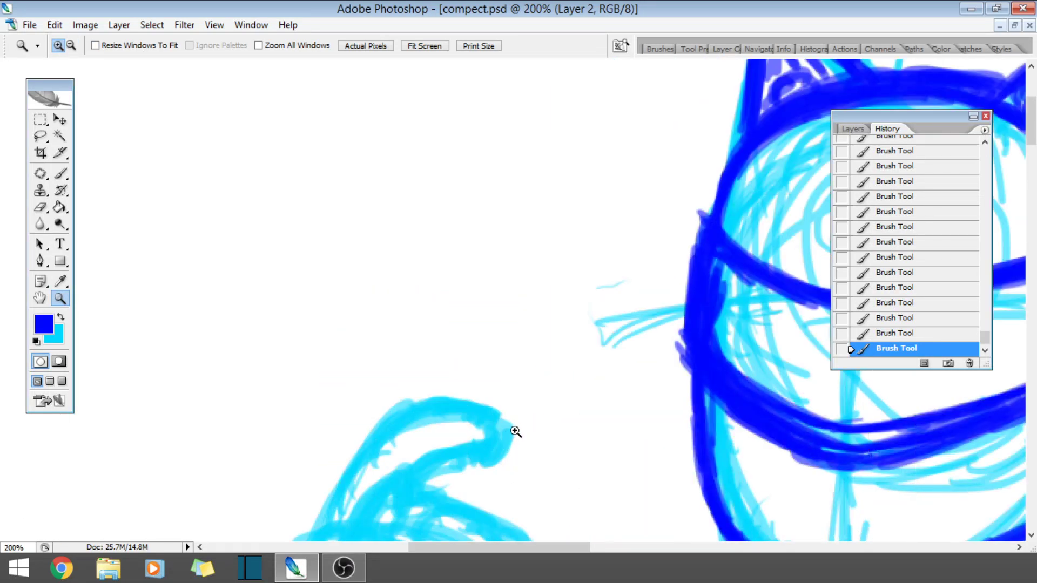
{"action": "left_click", "coordinate": [521, 416]}
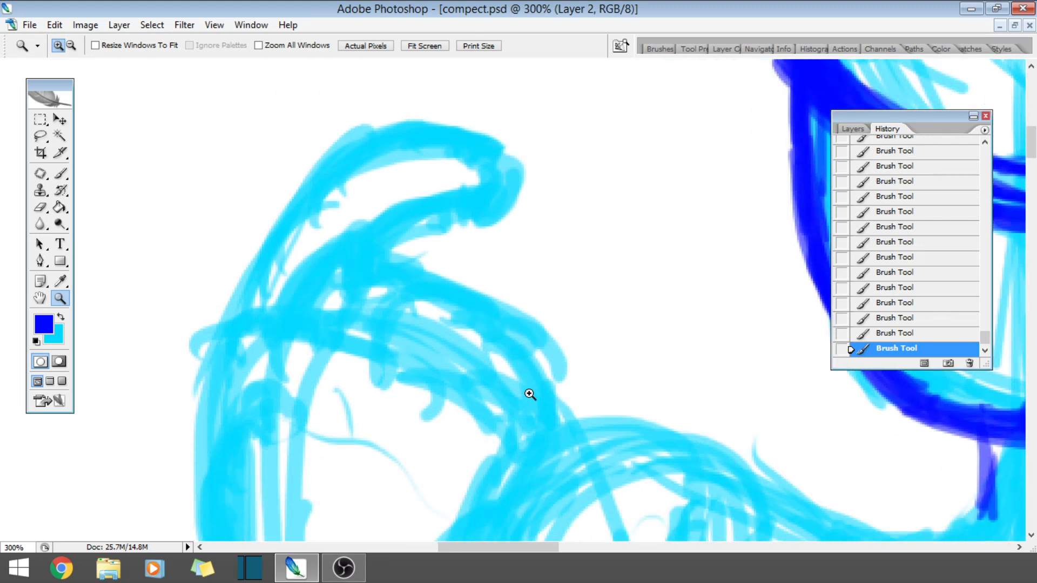
- Ink the hand's three finger humps in dark blue with the Brush
{"action": "left_click", "coordinate": [60, 173]}
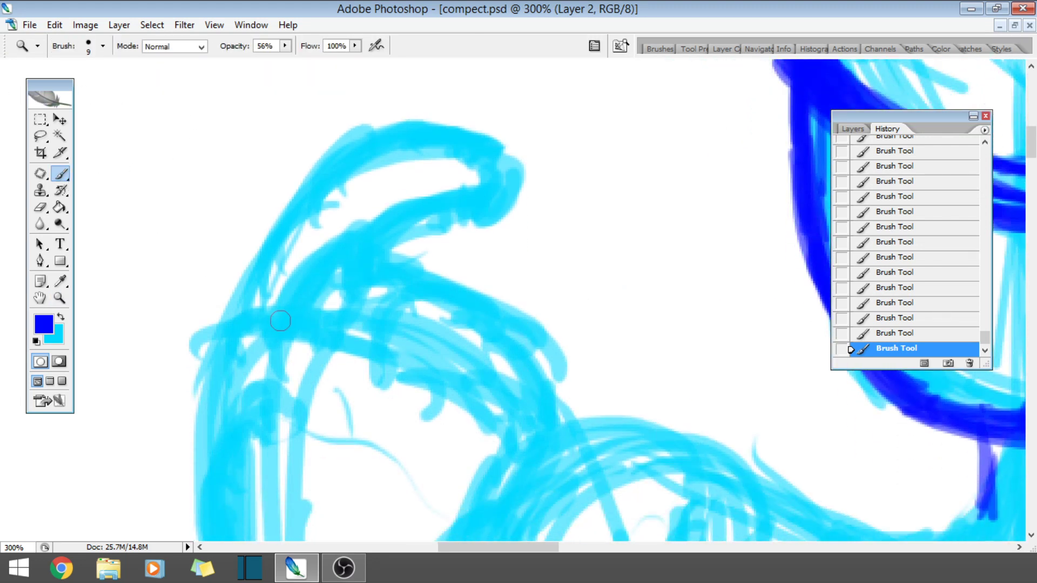
{"action": "mouse_move", "coordinate": [280, 321]}
{"action": "left_mouse_down"}
{"action": "mouse_move", "coordinate": [332, 262]}
{"action": "mouse_move", "coordinate": [392, 277]}
{"action": "left_mouse_up"}
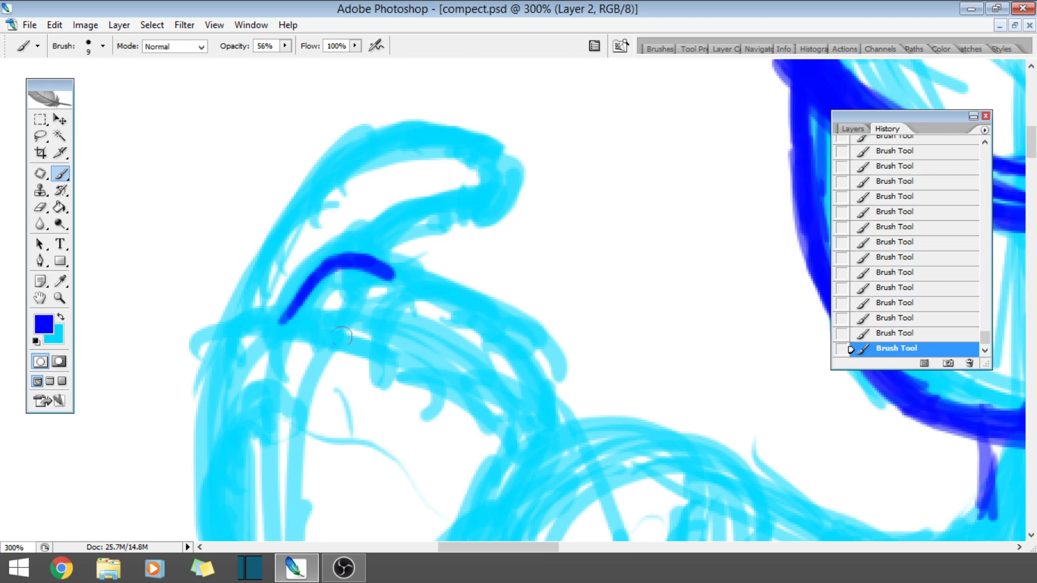
{"action": "mouse_move", "coordinate": [345, 340]}
{"action": "left_mouse_down"}
{"action": "mouse_move", "coordinate": [376, 294]}
{"action": "mouse_move", "coordinate": [355, 331]}
{"action": "mouse_move", "coordinate": [404, 286]}
{"action": "mouse_move", "coordinate": [430, 288]}
{"action": "mouse_move", "coordinate": [402, 279]}
{"action": "mouse_move", "coordinate": [444, 304]}
{"action": "left_mouse_up"}
{"action": "mouse_move", "coordinate": [399, 348]}
{"action": "left_mouse_down"}
{"action": "mouse_move", "coordinate": [441, 301]}
{"action": "mouse_move", "coordinate": [486, 316]}
{"action": "left_mouse_up"}
{"action": "mouse_move", "coordinate": [456, 392]}
{"action": "left_mouse_down"}
{"action": "mouse_move", "coordinate": [487, 323]}
{"action": "mouse_move", "coordinate": [518, 329]}
{"action": "mouse_move", "coordinate": [529, 344]}
{"action": "left_mouse_up"}
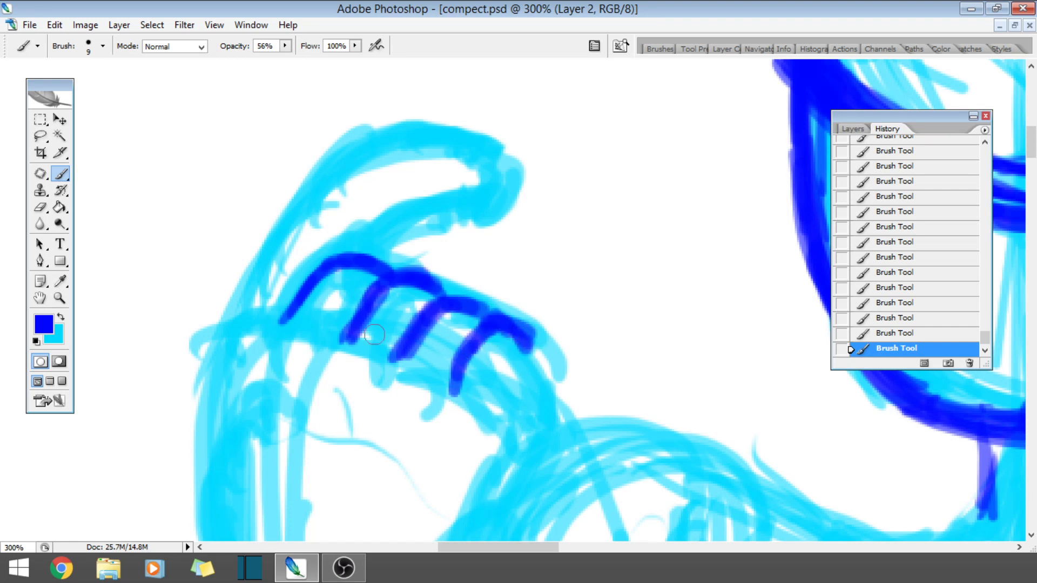
- Outline the curled thumb's inner and outer edges, undoing and redrawing one stroke
{"action": "mouse_move", "coordinate": [367, 260]}
{"action": "left_mouse_down"}
{"action": "mouse_move", "coordinate": [396, 219]}
{"action": "mouse_move", "coordinate": [482, 212]}
{"action": "left_mouse_up"}
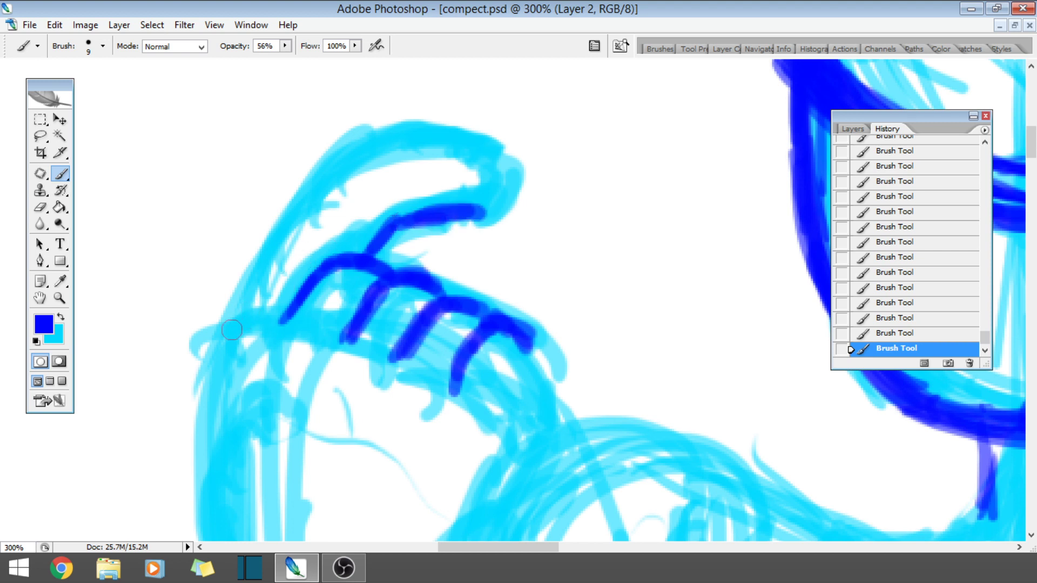
{"action": "left_click_drag", "start_coordinate": [231, 330], "coordinate": [314, 211]}
{"action": "left_click_drag", "start_coordinate": [252, 306], "coordinate": [315, 208]}
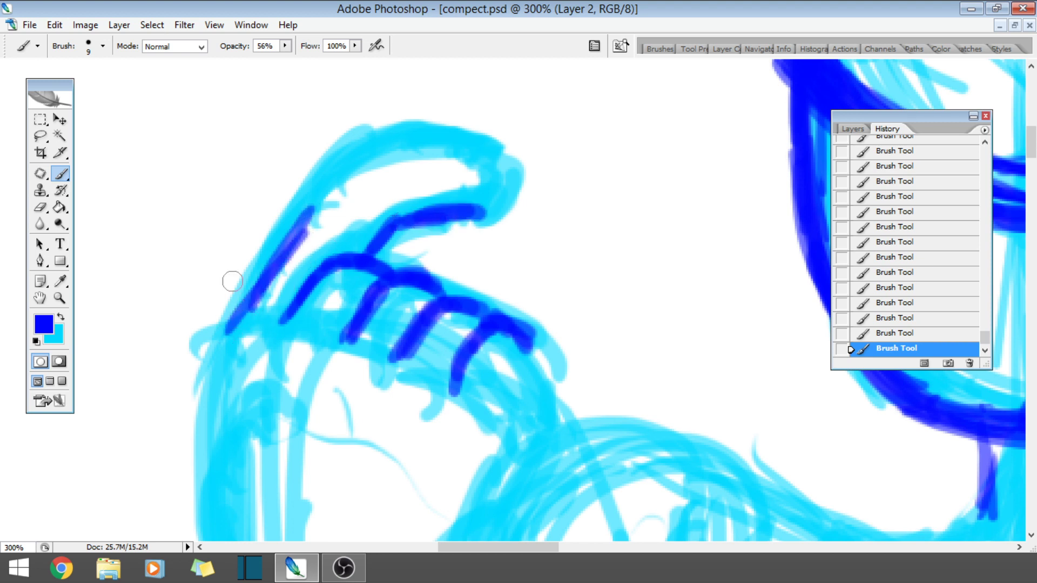
{"action": "left_click", "coordinate": [892, 333]}
{"action": "mouse_move", "coordinate": [248, 309]}
{"action": "left_mouse_down"}
{"action": "mouse_move", "coordinate": [316, 188]}
{"action": "mouse_move", "coordinate": [280, 243]}
{"action": "mouse_move", "coordinate": [326, 199]}
{"action": "mouse_move", "coordinate": [460, 153]}
{"action": "mouse_move", "coordinate": [389, 158]}
{"action": "mouse_move", "coordinate": [465, 157]}
{"action": "mouse_move", "coordinate": [462, 199]}
{"action": "mouse_move", "coordinate": [488, 181]}
{"action": "mouse_move", "coordinate": [464, 187]}
{"action": "left_mouse_up"}
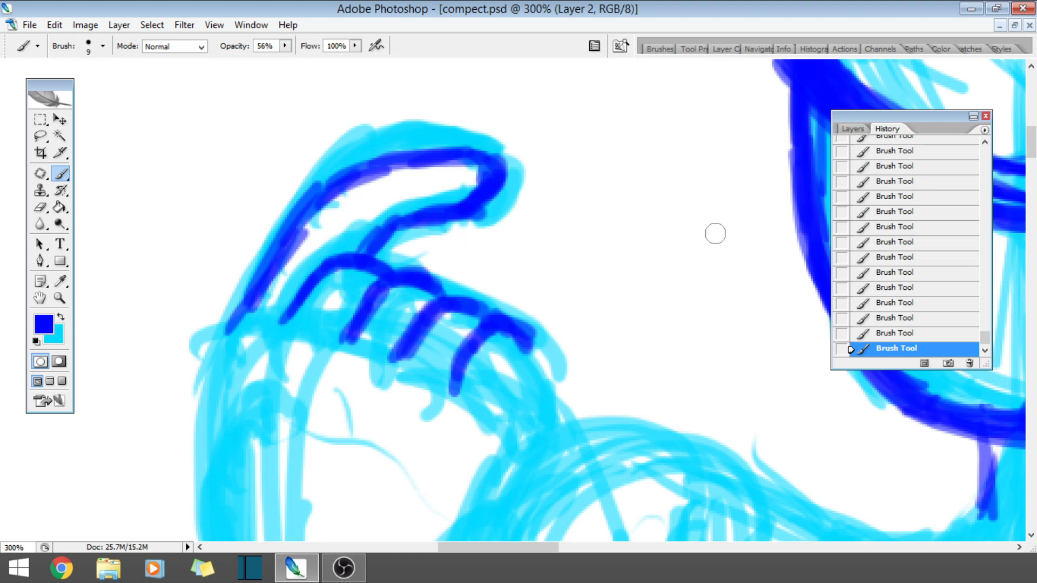
- Ink the forearm's left edge and the wrist band
{"action": "scroll", "coordinate": [1034, 180], "scroll_direction": "down", "scroll_amount": 10}
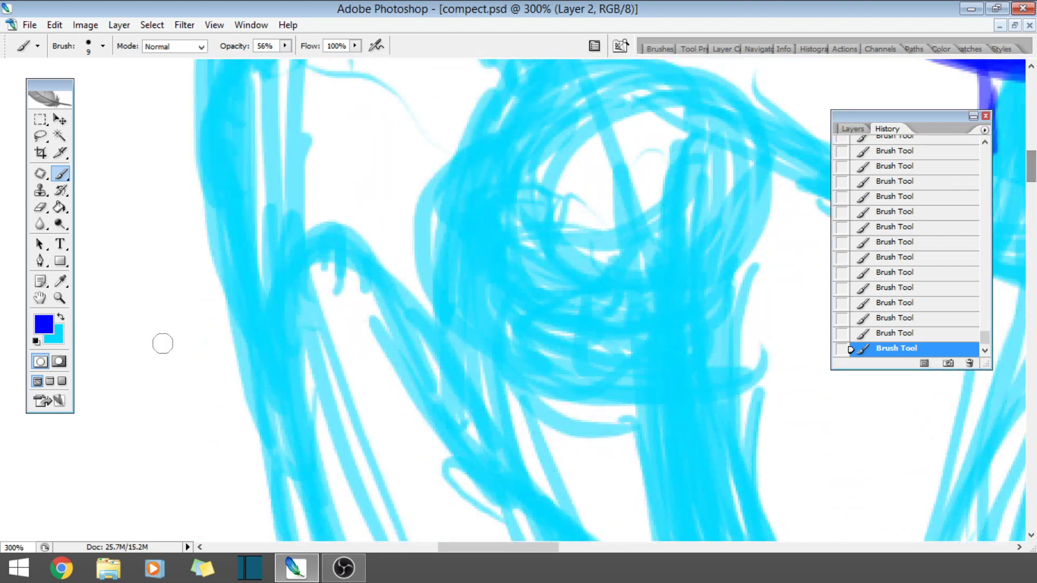
{"action": "left_click_drag", "start_coordinate": [200, 308], "coordinate": [178, 264]}
{"action": "left_click_drag", "start_coordinate": [211, 342], "coordinate": [221, 361]}
{"action": "left_click_drag", "start_coordinate": [180, 262], "coordinate": [251, 367]}
{"action": "left_click_drag", "start_coordinate": [198, 283], "coordinate": [255, 407]}
{"action": "left_click_drag", "start_coordinate": [221, 307], "coordinate": [261, 420]}
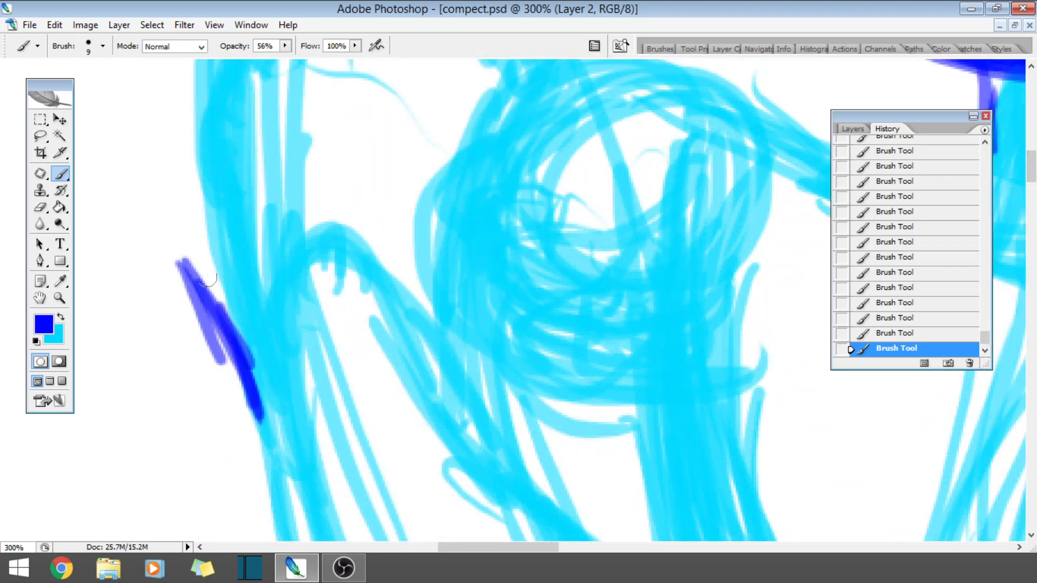
{"action": "mouse_move", "coordinate": [189, 256]}
{"action": "left_mouse_down"}
{"action": "mouse_move", "coordinate": [393, 233]}
{"action": "mouse_move", "coordinate": [303, 244]}
{"action": "mouse_move", "coordinate": [454, 288]}
{"action": "mouse_move", "coordinate": [440, 372]}
{"action": "mouse_move", "coordinate": [460, 413]}
{"action": "left_mouse_up"}
{"action": "left_click_drag", "start_coordinate": [435, 327], "coordinate": [488, 451]}
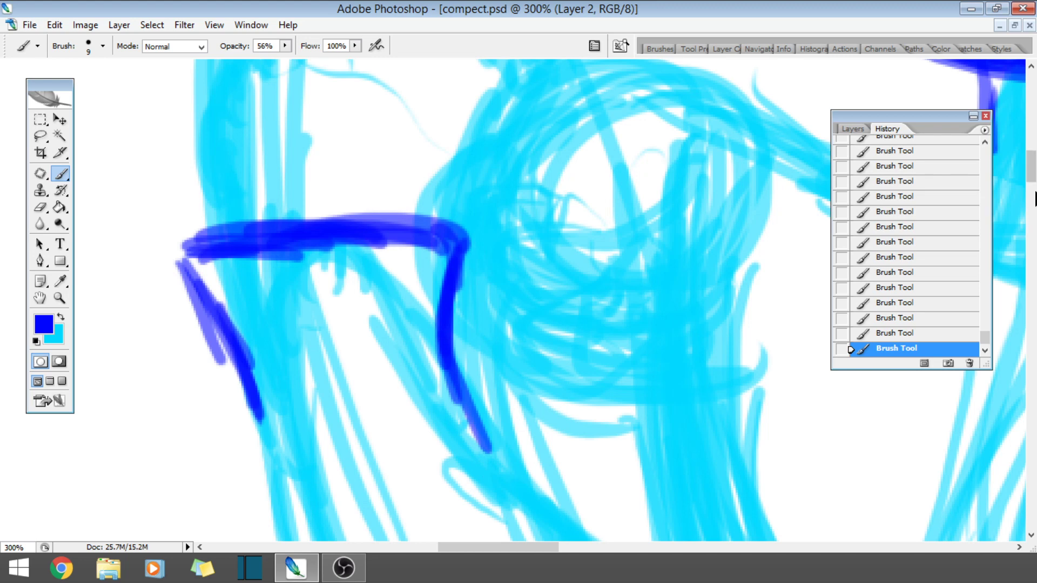
- Reinforce both forearm edges and the thumb outline down to the wrist
{"action": "scroll", "coordinate": [1035, 199], "scroll_direction": "down", "scroll_amount": 5}
{"action": "scroll", "coordinate": [1035, 199], "scroll_direction": "up", "scroll_amount": 7}
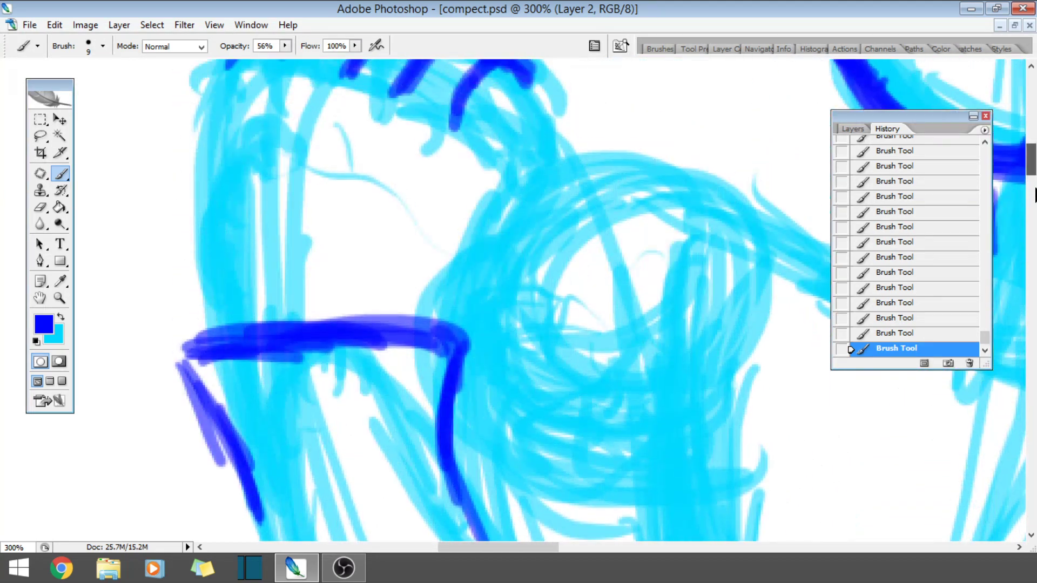
{"action": "scroll", "coordinate": [1035, 196], "scroll_direction": "down", "scroll_amount": 1}
{"action": "left_click_drag", "start_coordinate": [190, 312], "coordinate": [251, 456]}
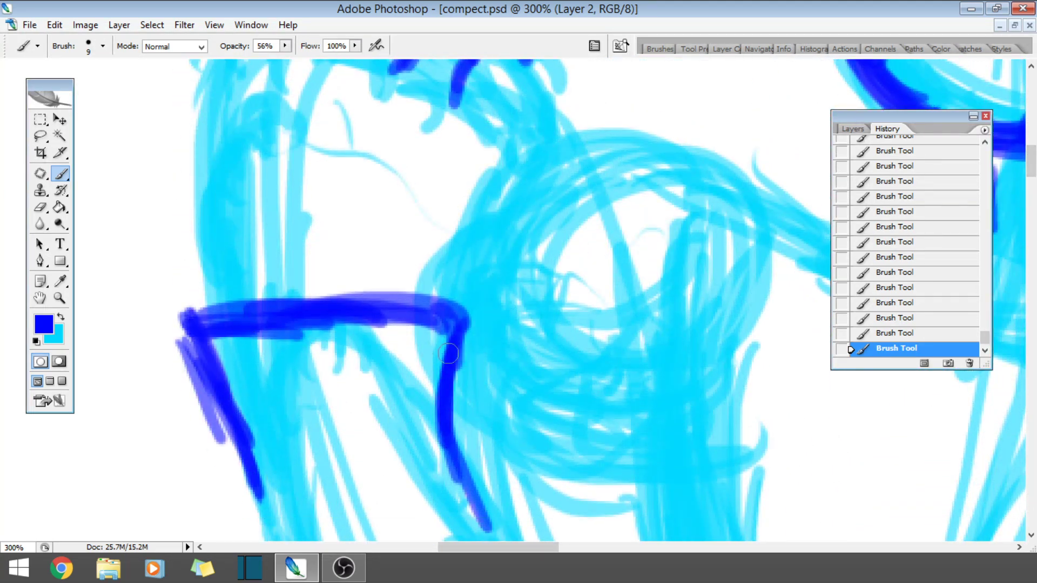
{"action": "left_click_drag", "start_coordinate": [461, 461], "coordinate": [467, 286]}
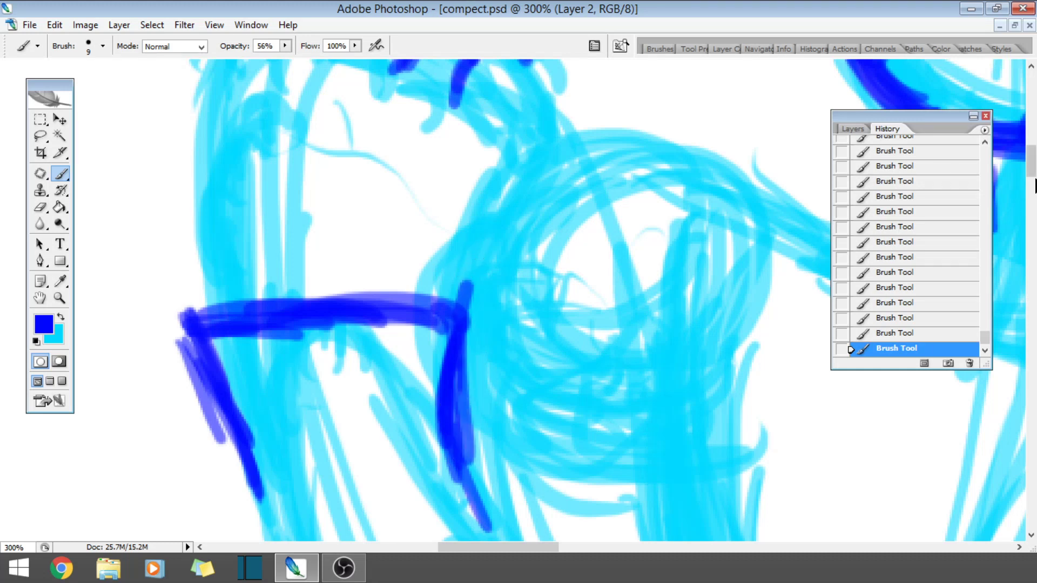
{"action": "scroll", "coordinate": [1035, 186], "scroll_direction": "up", "scroll_amount": 8}
{"action": "mouse_move", "coordinate": [204, 414]}
{"action": "left_mouse_down"}
{"action": "mouse_move", "coordinate": [212, 497]}
{"action": "mouse_move", "coordinate": [208, 346]}
{"action": "mouse_move", "coordinate": [219, 270]}
{"action": "mouse_move", "coordinate": [245, 205]}
{"action": "mouse_move", "coordinate": [292, 157]}
{"action": "left_mouse_up"}
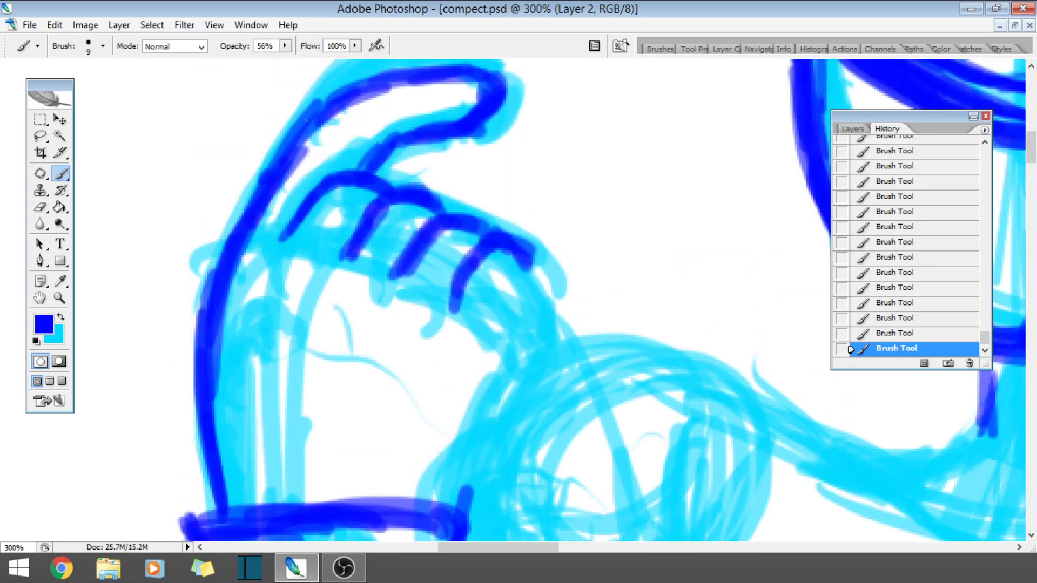
{"action": "left_click_drag", "start_coordinate": [306, 120], "coordinate": [235, 269]}
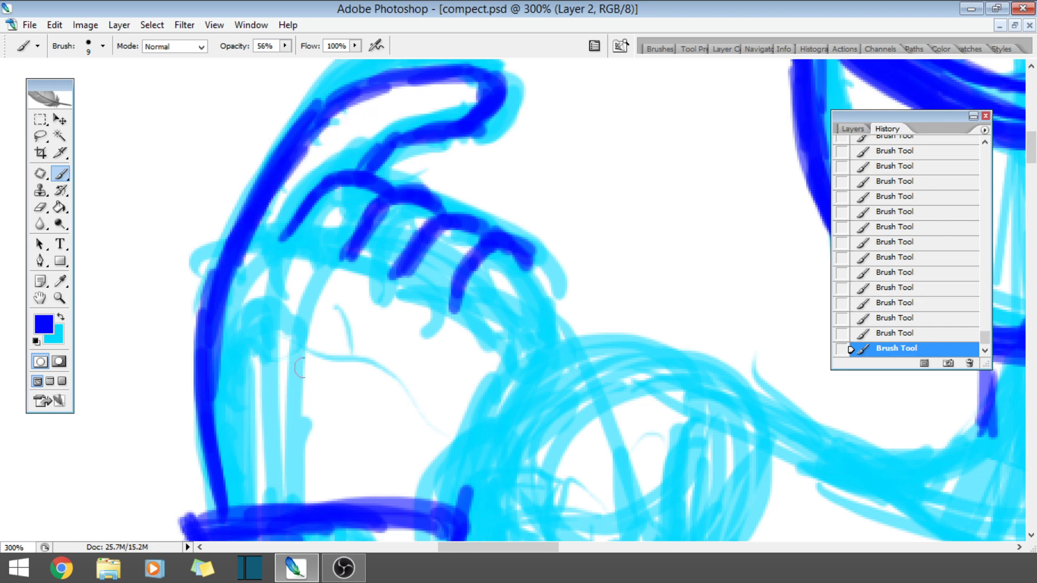
- Ink the hand's right edge from the wrist up to the finger arch
{"action": "left_click_drag", "start_coordinate": [452, 504], "coordinate": [483, 400]}
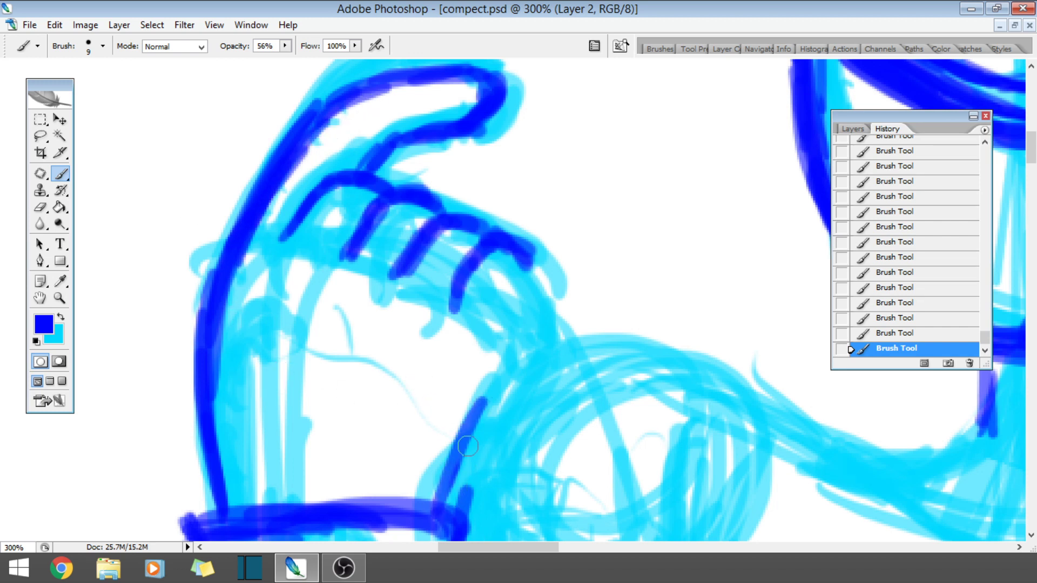
{"action": "left_click_drag", "start_coordinate": [443, 486], "coordinate": [519, 344]}
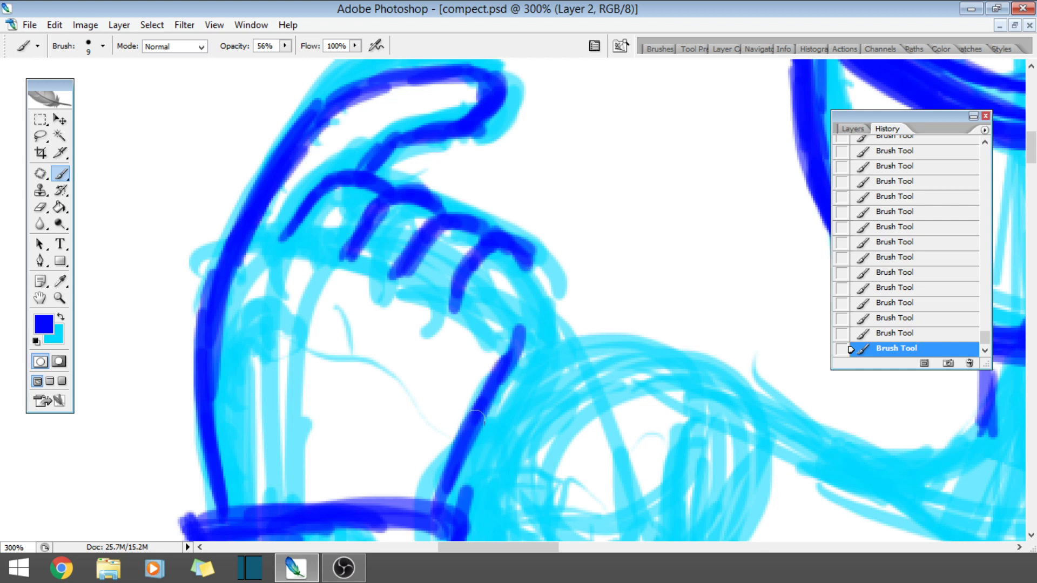
{"action": "mouse_move", "coordinate": [476, 420]}
{"action": "left_mouse_down"}
{"action": "mouse_move", "coordinate": [517, 413]}
{"action": "mouse_move", "coordinate": [555, 333]}
{"action": "left_mouse_up"}
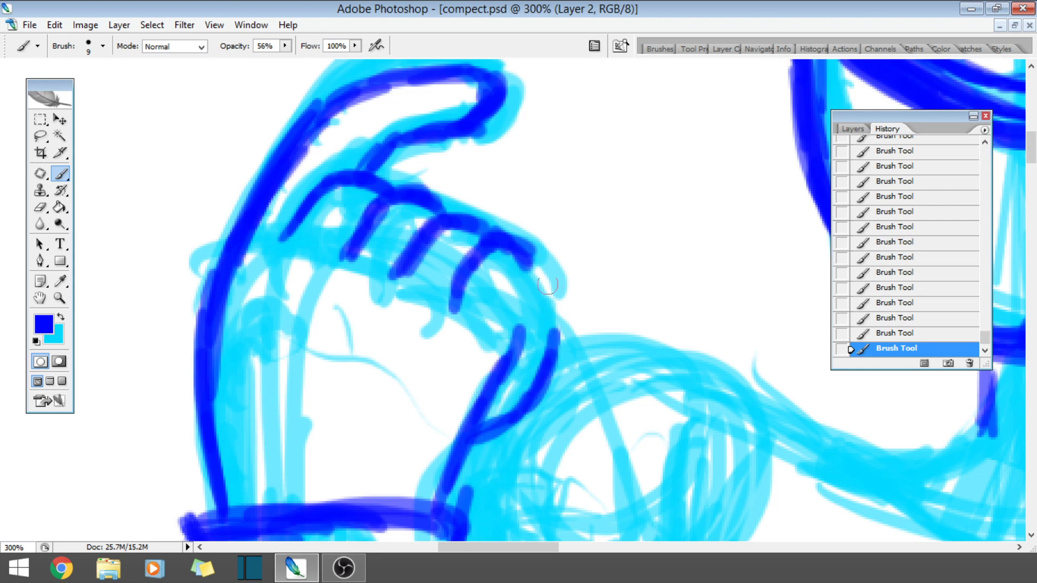
{"action": "left_click_drag", "start_coordinate": [531, 252], "coordinate": [556, 338]}
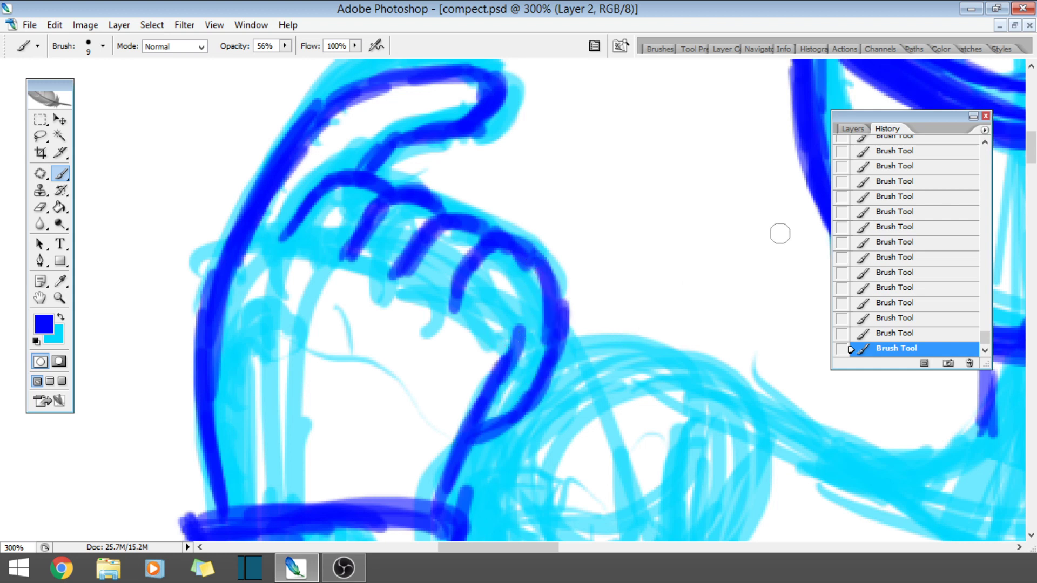
- Revert to an earlier History state, then zoom out and back in to 200% on the hand
{"action": "left_click", "coordinate": [907, 181]}
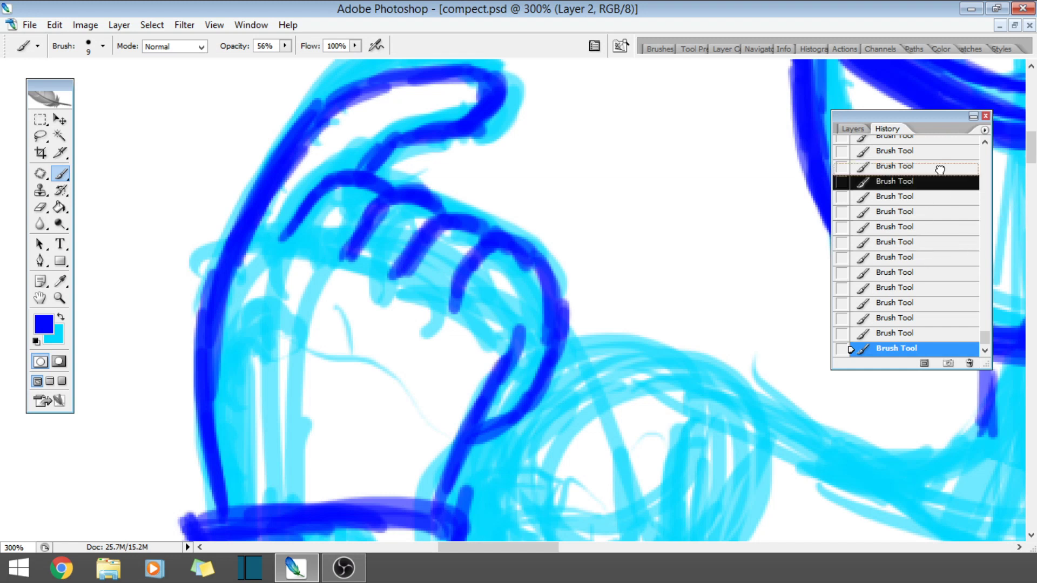
{"action": "left_click", "coordinate": [59, 296]}
{"action": "left_click", "coordinate": [70, 45]}
{"action": "left_click", "coordinate": [551, 224]}
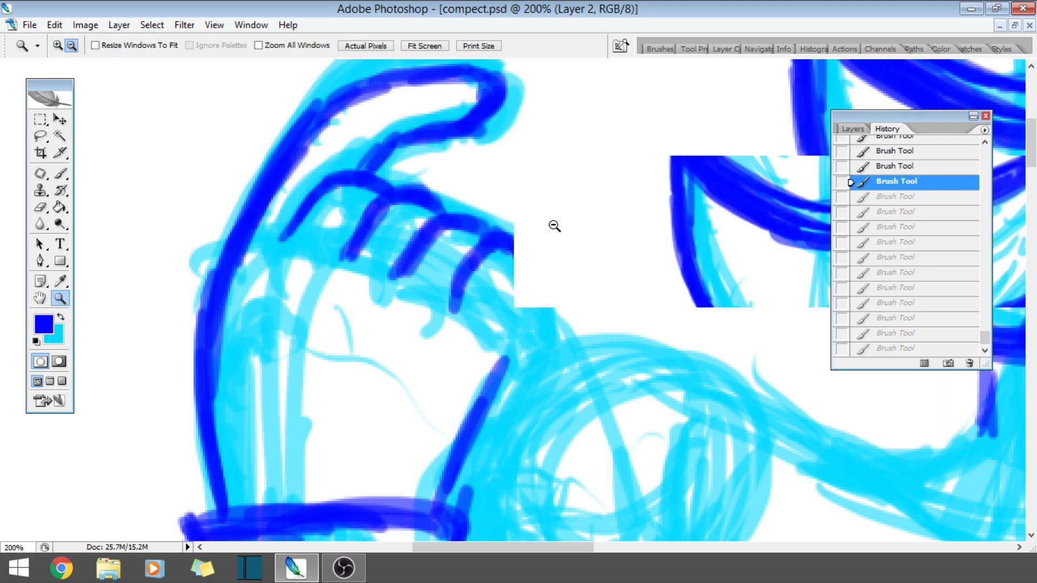
{"action": "left_click", "coordinate": [553, 225]}
{"action": "left_click", "coordinate": [554, 226]}
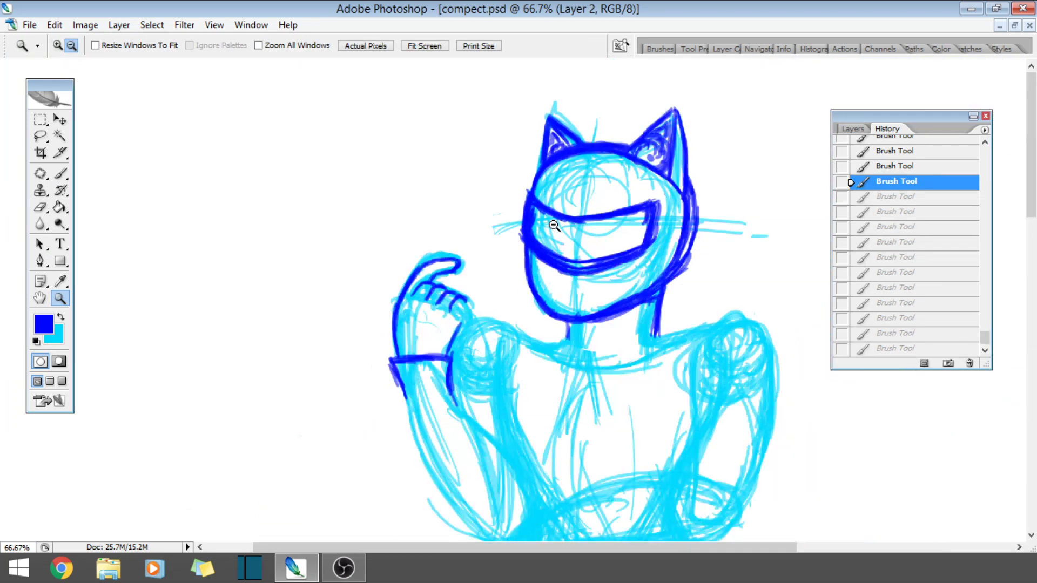
{"action": "left_click", "coordinate": [58, 45]}
{"action": "left_click", "coordinate": [599, 361]}
{"action": "left_click", "coordinate": [730, 430]}
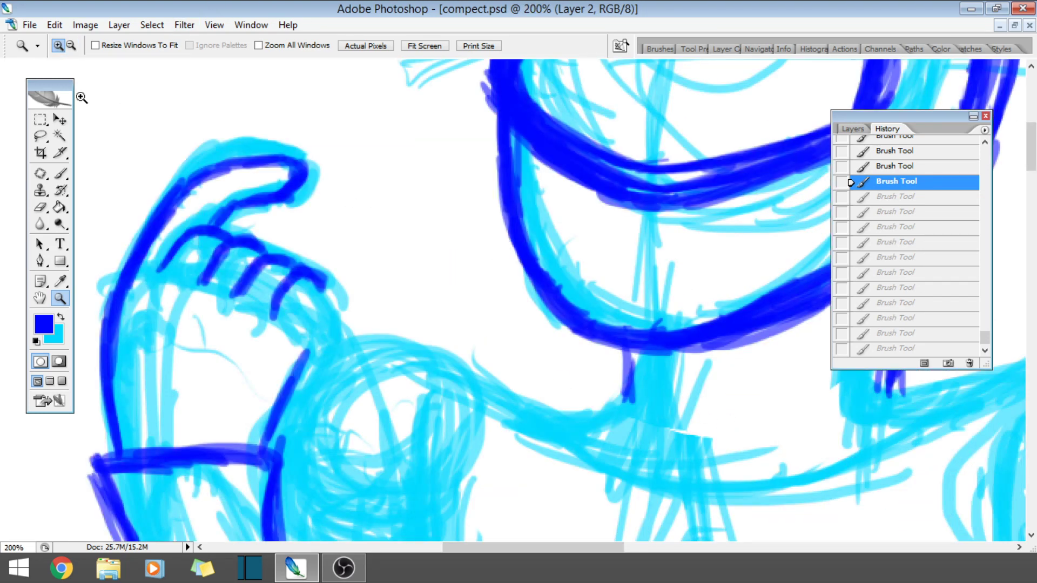
- Redraw the thumb's top edge thicker, plus its inner lower edge and rounded tip
{"action": "left_click", "coordinate": [63, 172]}
{"action": "mouse_move", "coordinate": [186, 184]}
{"action": "left_mouse_down"}
{"action": "mouse_move", "coordinate": [302, 159]}
{"action": "mouse_move", "coordinate": [306, 173]}
{"action": "mouse_move", "coordinate": [261, 200]}
{"action": "left_mouse_up"}
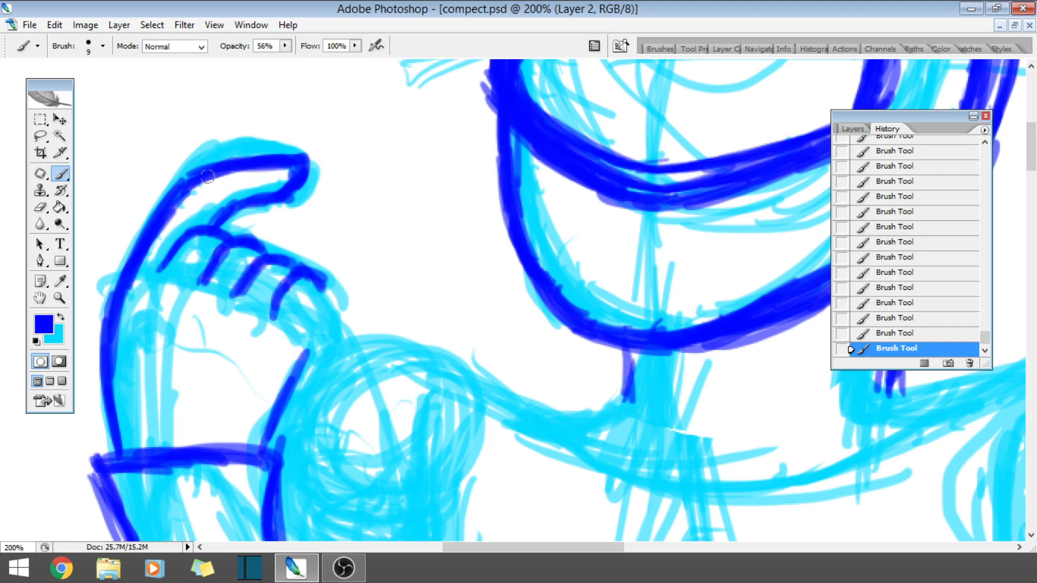
{"action": "left_click_drag", "start_coordinate": [186, 179], "coordinate": [275, 161]}
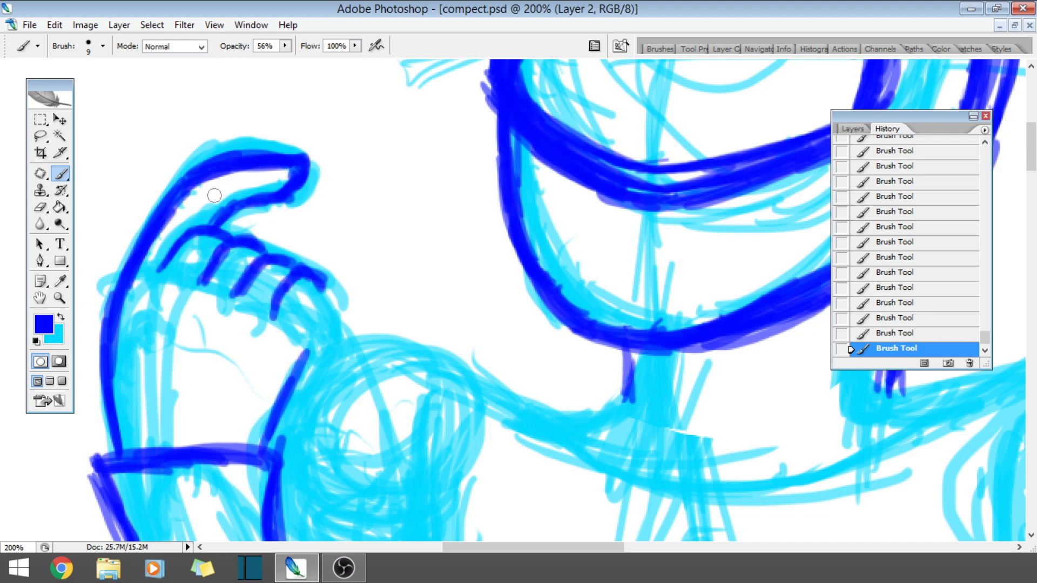
{"action": "mouse_move", "coordinate": [207, 238]}
{"action": "left_mouse_down"}
{"action": "mouse_move", "coordinate": [287, 198]}
{"action": "mouse_move", "coordinate": [261, 203]}
{"action": "left_mouse_up"}
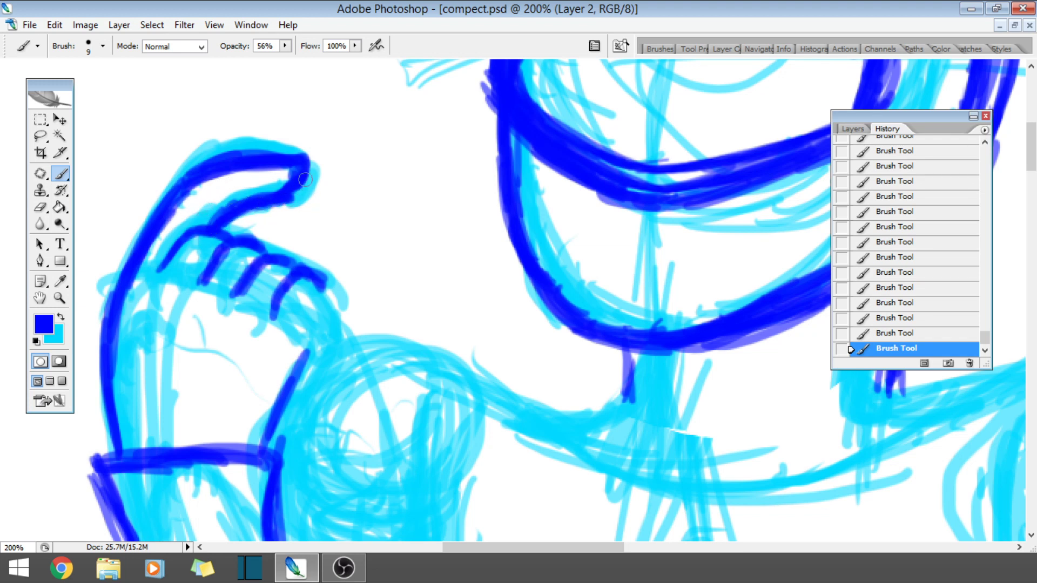
{"action": "left_click_drag", "start_coordinate": [293, 160], "coordinate": [297, 195]}
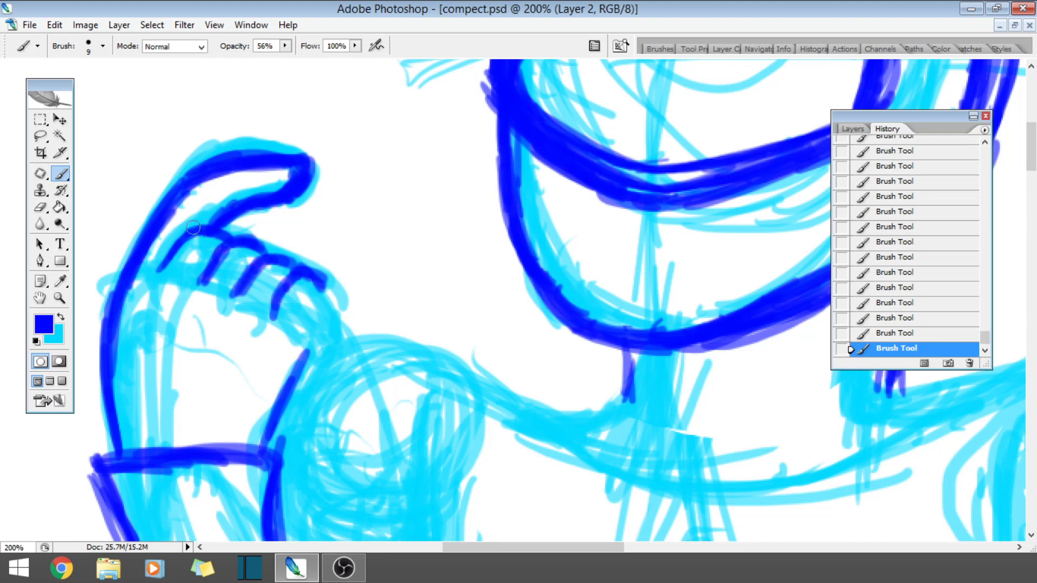
{"action": "left_click", "coordinate": [40, 207]}
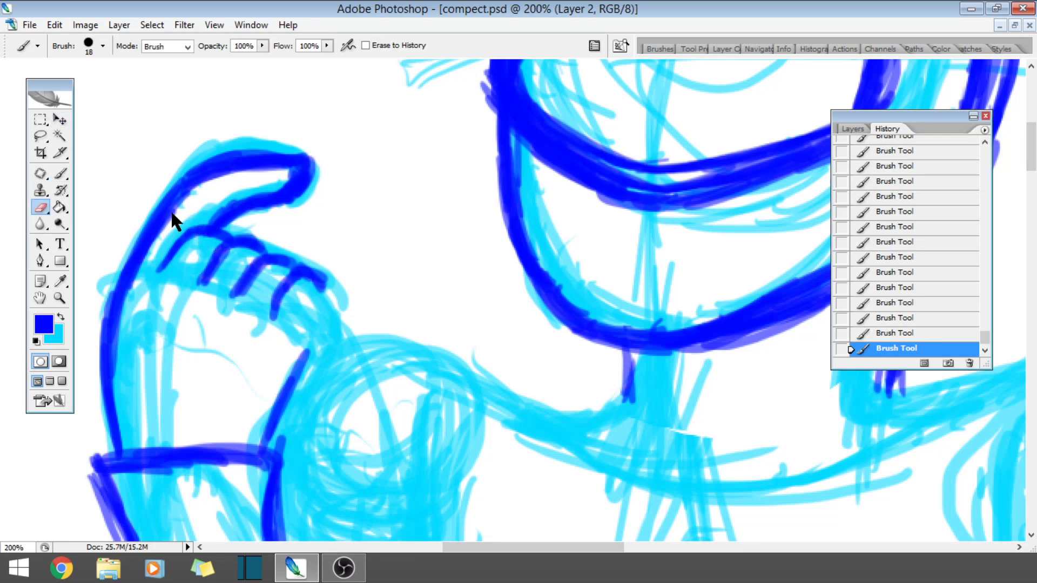
- Erase a stray mark inside the curled thumb, then return to the Brush at 56% opacity
{"action": "mouse_move", "coordinate": [181, 191]}
{"action": "left_mouse_down"}
{"action": "mouse_move", "coordinate": [243, 210]}
{"action": "mouse_move", "coordinate": [173, 188]}
{"action": "mouse_move", "coordinate": [207, 189]}
{"action": "mouse_move", "coordinate": [172, 229]}
{"action": "mouse_move", "coordinate": [116, 340]}
{"action": "left_mouse_up"}
{"action": "mouse_move", "coordinate": [183, 141]}
{"action": "left_mouse_down"}
{"action": "mouse_move", "coordinate": [238, 253]}
{"action": "mouse_move", "coordinate": [226, 308]}
{"action": "mouse_move", "coordinate": [296, 167]}
{"action": "mouse_move", "coordinate": [239, 300]}
{"action": "mouse_move", "coordinate": [314, 165]}
{"action": "mouse_move", "coordinate": [324, 167]}
{"action": "left_mouse_up"}
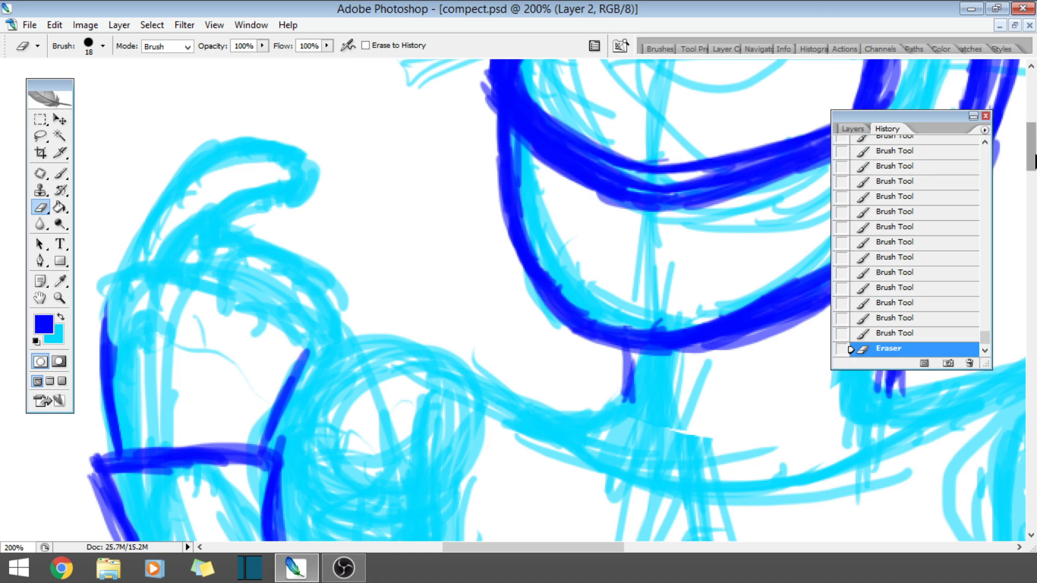
{"action": "left_click_drag", "start_coordinate": [1032, 156], "coordinate": [1034, 223]}
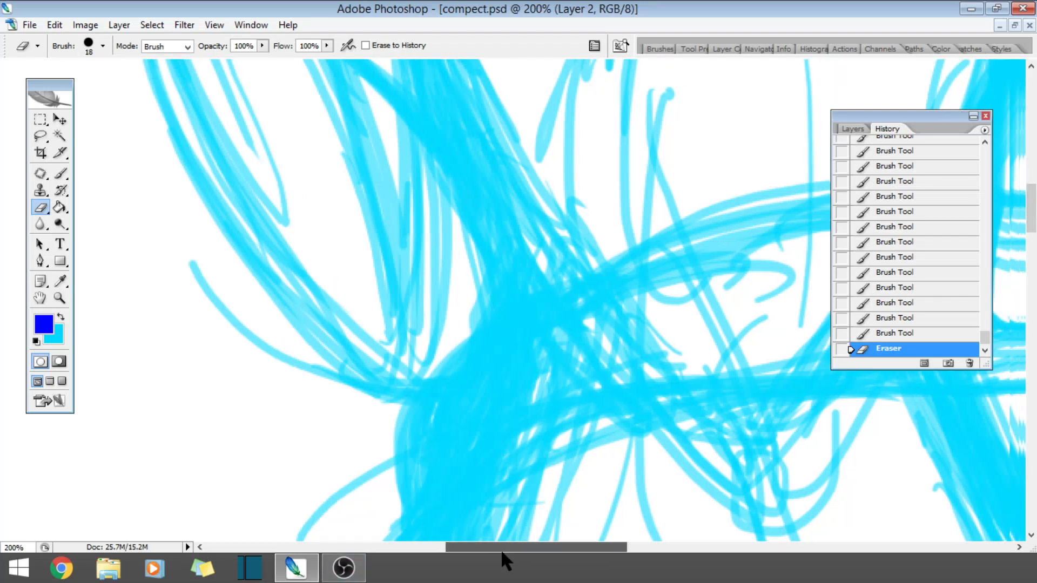
{"action": "left_click_drag", "start_coordinate": [501, 547], "coordinate": [538, 547]}
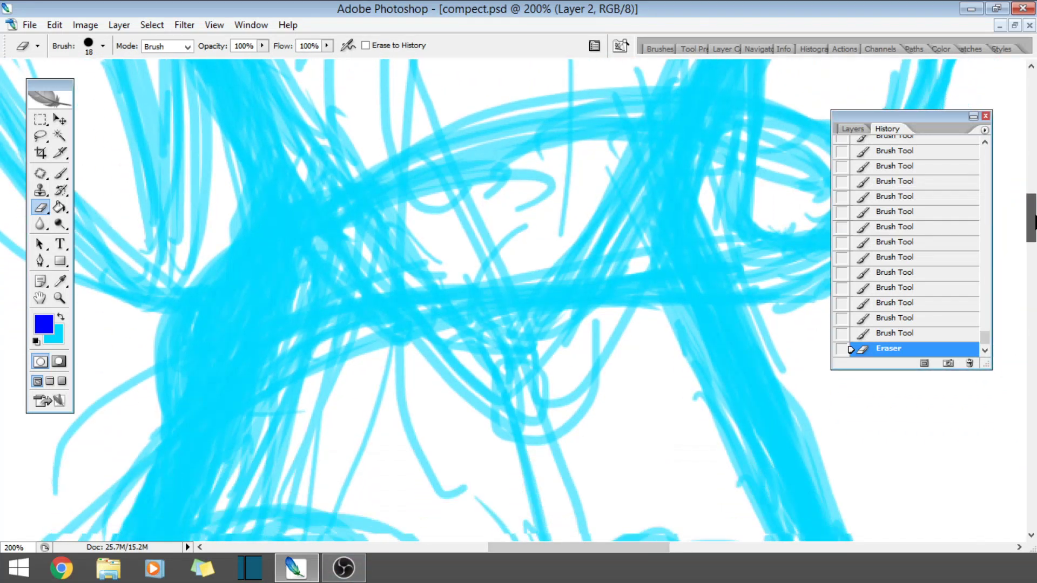
{"action": "left_click_drag", "start_coordinate": [1034, 221], "coordinate": [1034, 225]}
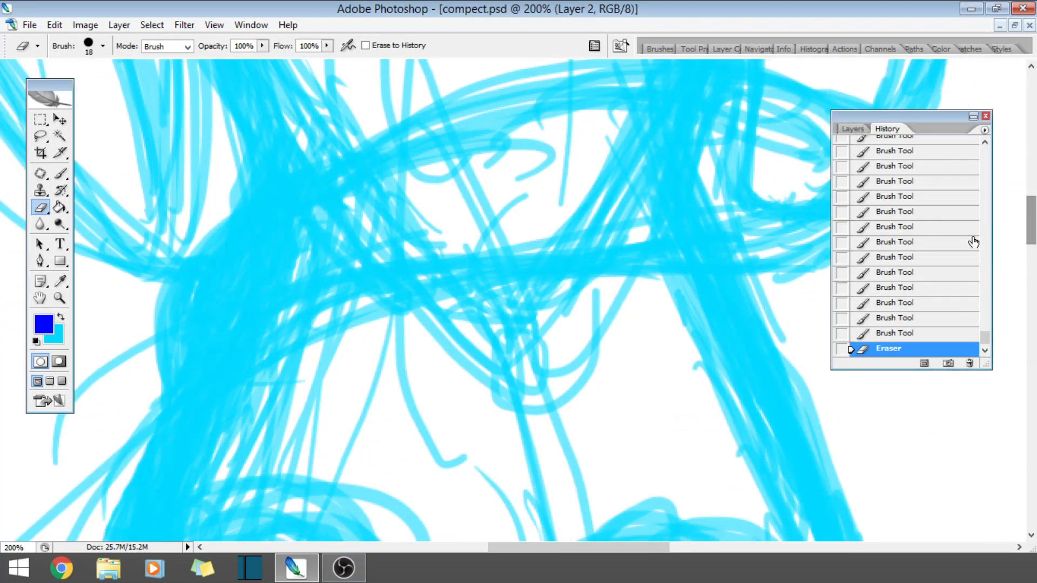
{"action": "left_click", "coordinate": [61, 172]}
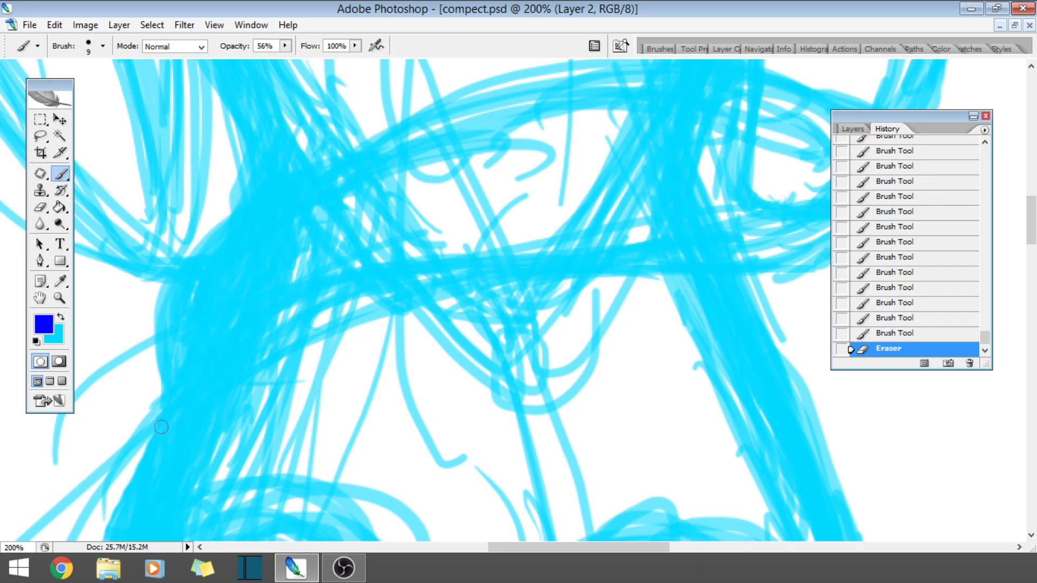
- Ink the waist band's long curved line and its left edge
{"action": "left_click_drag", "start_coordinate": [162, 426], "coordinate": [273, 351]}
{"action": "left_click_drag", "start_coordinate": [189, 416], "coordinate": [421, 311]}
{"action": "mouse_move", "coordinate": [291, 335]}
{"action": "left_mouse_down"}
{"action": "mouse_move", "coordinate": [525, 283]}
{"action": "mouse_move", "coordinate": [325, 326]}
{"action": "mouse_move", "coordinate": [675, 275]}
{"action": "left_mouse_up"}
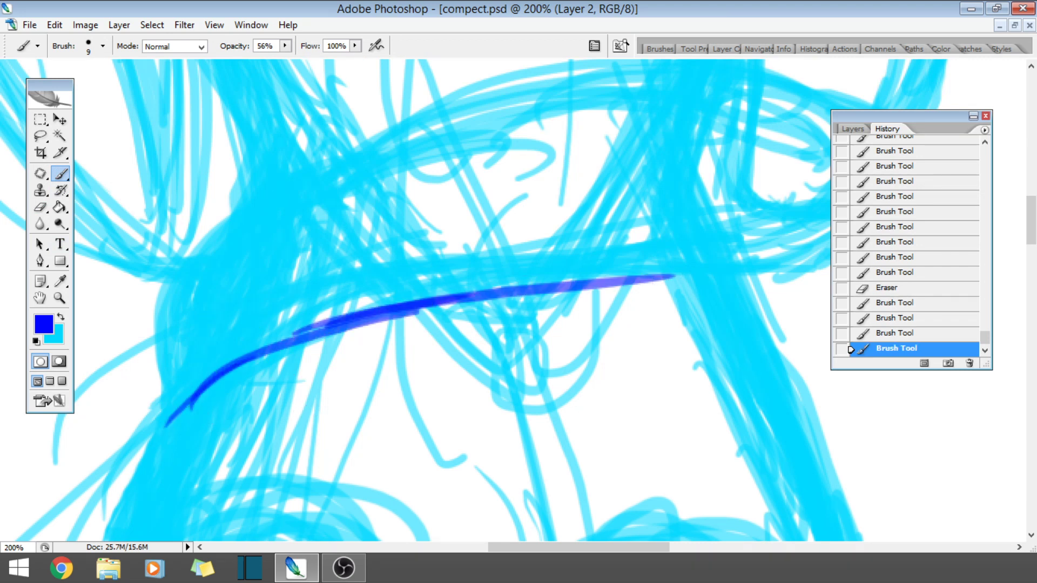
{"action": "left_click_drag", "start_coordinate": [147, 356], "coordinate": [159, 396]}
{"action": "left_click_drag", "start_coordinate": [173, 319], "coordinate": [156, 421]}
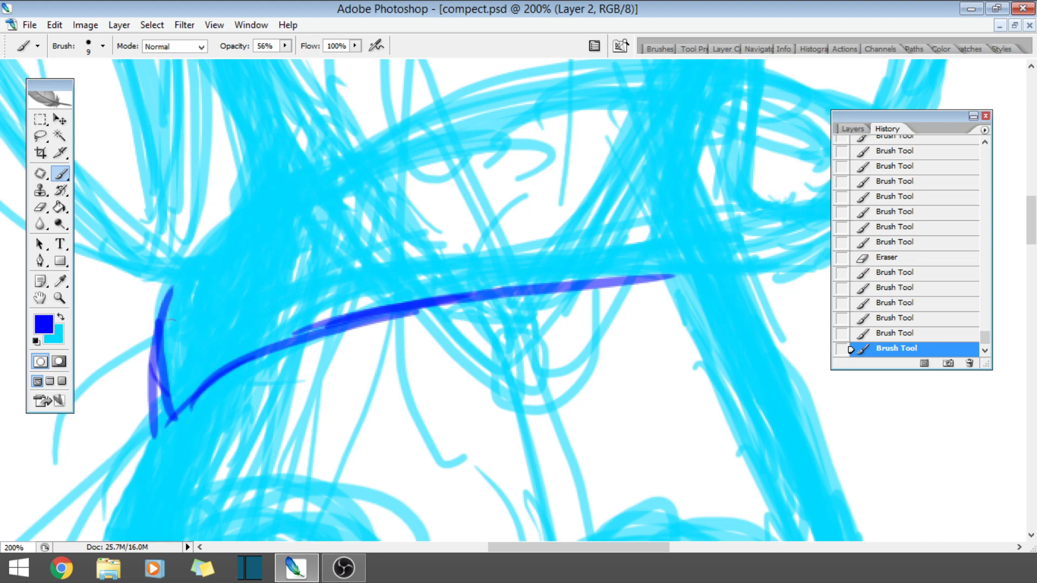
{"action": "left_click_drag", "start_coordinate": [162, 286], "coordinate": [154, 440]}
{"action": "left_click_drag", "start_coordinate": [189, 260], "coordinate": [162, 402]}
{"action": "left_click_drag", "start_coordinate": [164, 362], "coordinate": [264, 212]}
- Shape the band's upper-left curve and thicken its lower-left junction
{"action": "left_click_drag", "start_coordinate": [355, 169], "coordinate": [183, 286]}
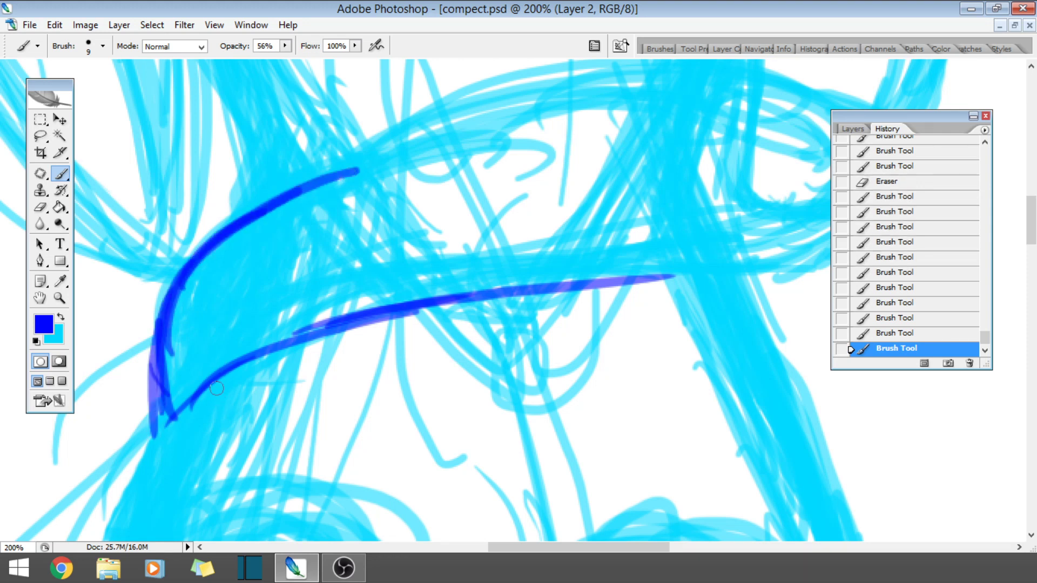
{"action": "left_click_drag", "start_coordinate": [205, 402], "coordinate": [226, 223]}
{"action": "mouse_move", "coordinate": [200, 340]}
{"action": "left_mouse_down"}
{"action": "mouse_move", "coordinate": [223, 217]}
{"action": "mouse_move", "coordinate": [239, 199]}
{"action": "mouse_move", "coordinate": [281, 190]}
{"action": "left_mouse_up"}
{"action": "mouse_move", "coordinate": [229, 205]}
{"action": "left_mouse_down"}
{"action": "mouse_move", "coordinate": [304, 190]}
{"action": "mouse_move", "coordinate": [316, 200]}
{"action": "left_mouse_up"}
{"action": "left_click_drag", "start_coordinate": [193, 389], "coordinate": [232, 370]}
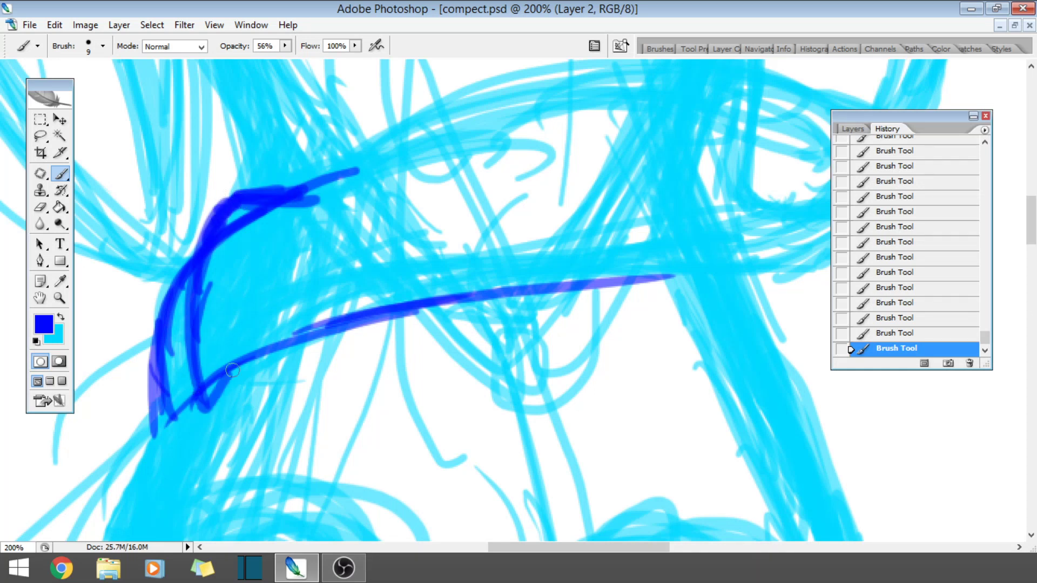
{"action": "mouse_move", "coordinate": [208, 411]}
{"action": "left_mouse_down"}
{"action": "mouse_move", "coordinate": [273, 357]}
{"action": "mouse_move", "coordinate": [261, 371]}
{"action": "left_mouse_up"}
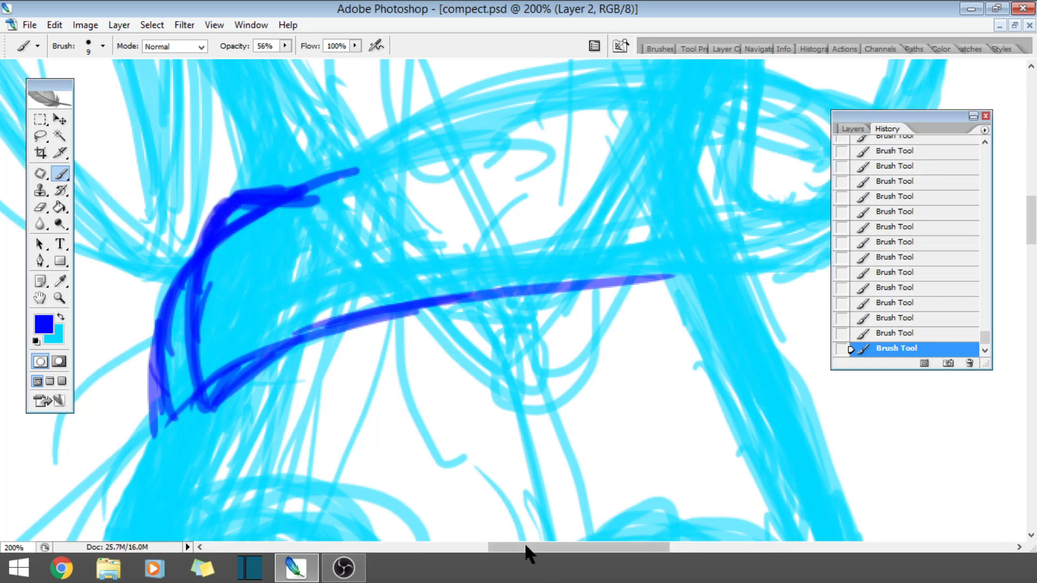
{"action": "mouse_move", "coordinate": [524, 543]}
{"action": "left_mouse_down"}
{"action": "mouse_move", "coordinate": [552, 544]}
{"action": "mouse_move", "coordinate": [537, 543]}
{"action": "left_mouse_up"}
- Extend the band's top and lower edges rightward and darken the upper line's right end
{"action": "mouse_move", "coordinate": [186, 193]}
{"action": "left_mouse_down"}
{"action": "mouse_move", "coordinate": [374, 115]}
{"action": "mouse_move", "coordinate": [594, 74]}
{"action": "left_mouse_up"}
{"action": "left_click_drag", "start_coordinate": [432, 108], "coordinate": [667, 80]}
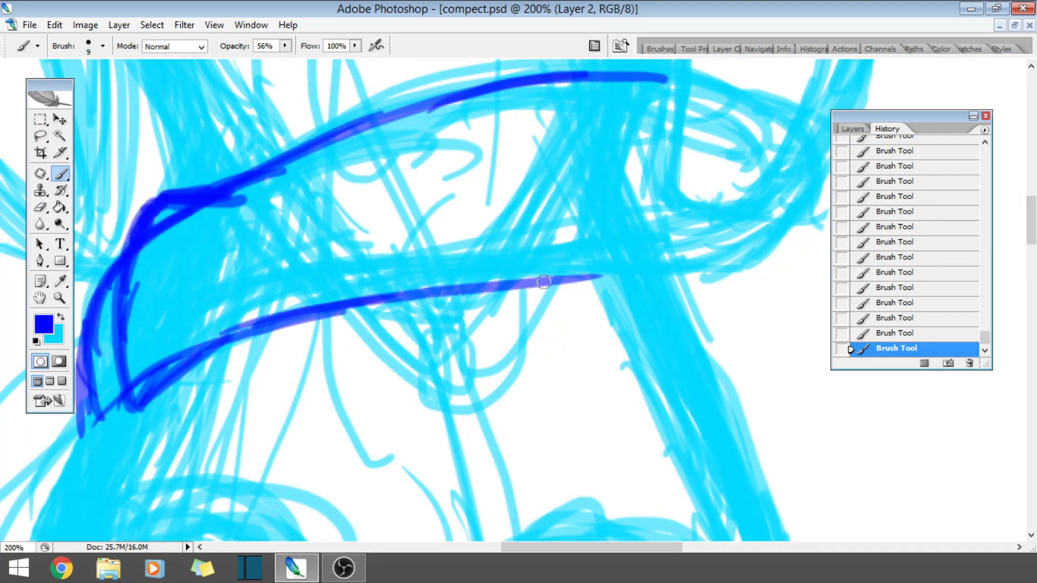
{"action": "left_click_drag", "start_coordinate": [563, 280], "coordinate": [702, 279]}
{"action": "left_click_drag", "start_coordinate": [502, 282], "coordinate": [698, 273]}
{"action": "mouse_move", "coordinate": [602, 281]}
{"action": "left_mouse_down"}
{"action": "mouse_move", "coordinate": [720, 267]}
{"action": "mouse_move", "coordinate": [810, 209]}
{"action": "left_mouse_up"}
{"action": "left_click_drag", "start_coordinate": [1032, 239], "coordinate": [1034, 214]}
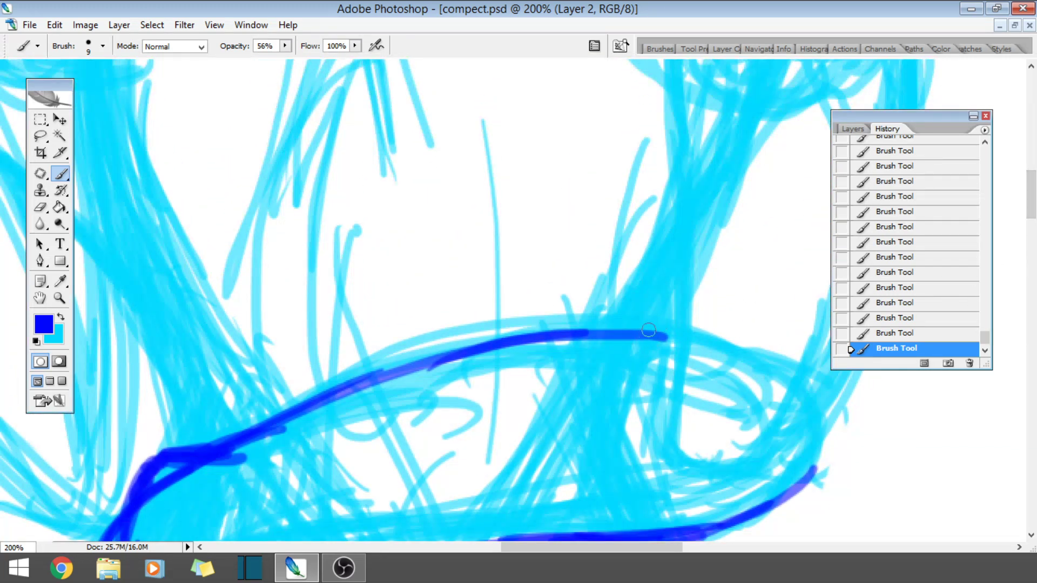
{"action": "left_click_drag", "start_coordinate": [651, 334], "coordinate": [679, 335]}
{"action": "left_click_drag", "start_coordinate": [653, 334], "coordinate": [679, 345]}
{"action": "mouse_move", "coordinate": [673, 288]}
{"action": "left_mouse_down"}
{"action": "mouse_move", "coordinate": [669, 340]}
{"action": "mouse_move", "coordinate": [681, 336]}
{"action": "mouse_move", "coordinate": [659, 213]}
{"action": "left_mouse_up"}
{"action": "left_click_drag", "start_coordinate": [1034, 202], "coordinate": [1034, 174]}
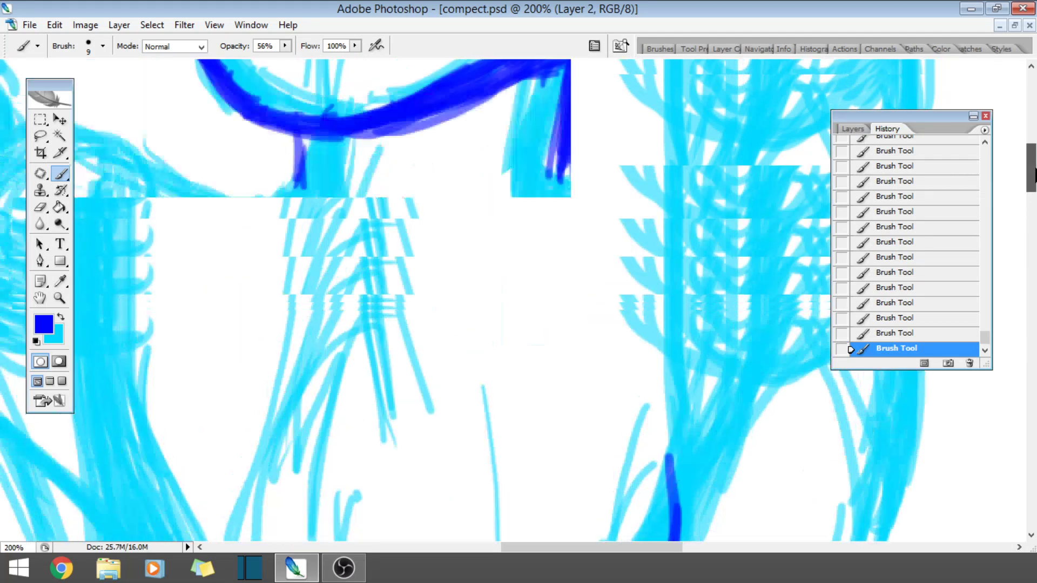
- Draw and thicken a vertical line rising from the band's right end
{"action": "mouse_move", "coordinate": [675, 499]}
{"action": "left_mouse_down"}
{"action": "mouse_move", "coordinate": [666, 364]}
{"action": "mouse_move", "coordinate": [673, 443]}
{"action": "mouse_move", "coordinate": [679, 249]}
{"action": "mouse_move", "coordinate": [662, 449]}
{"action": "left_mouse_up"}
{"action": "mouse_move", "coordinate": [671, 295]}
{"action": "left_mouse_down"}
{"action": "mouse_move", "coordinate": [661, 446]}
{"action": "mouse_move", "coordinate": [670, 503]}
{"action": "left_mouse_up"}
{"action": "left_click_drag", "start_coordinate": [1034, 146], "coordinate": [1035, 180]}
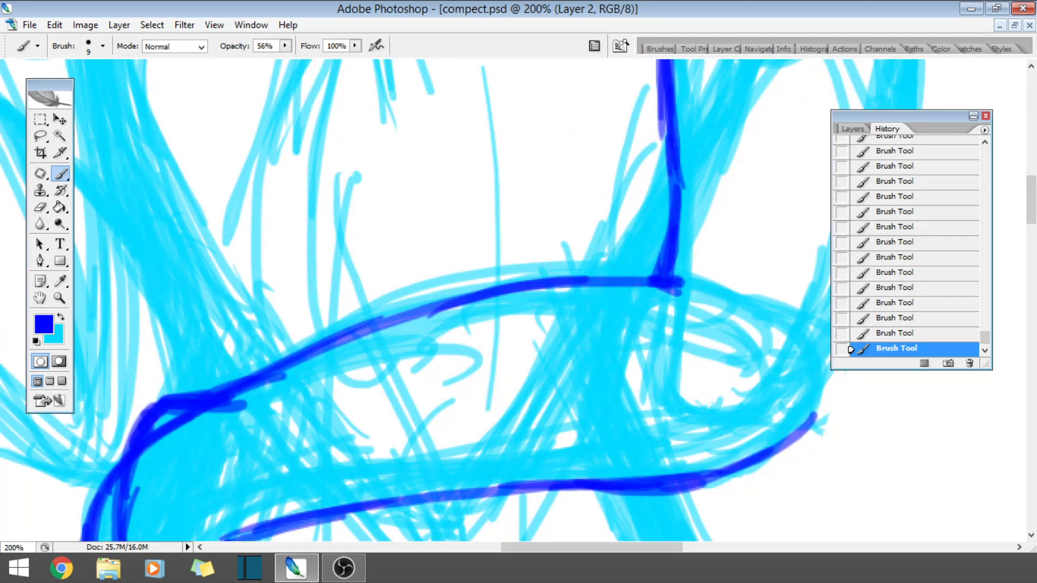
{"action": "left_click_drag", "start_coordinate": [638, 547], "coordinate": [715, 548]}
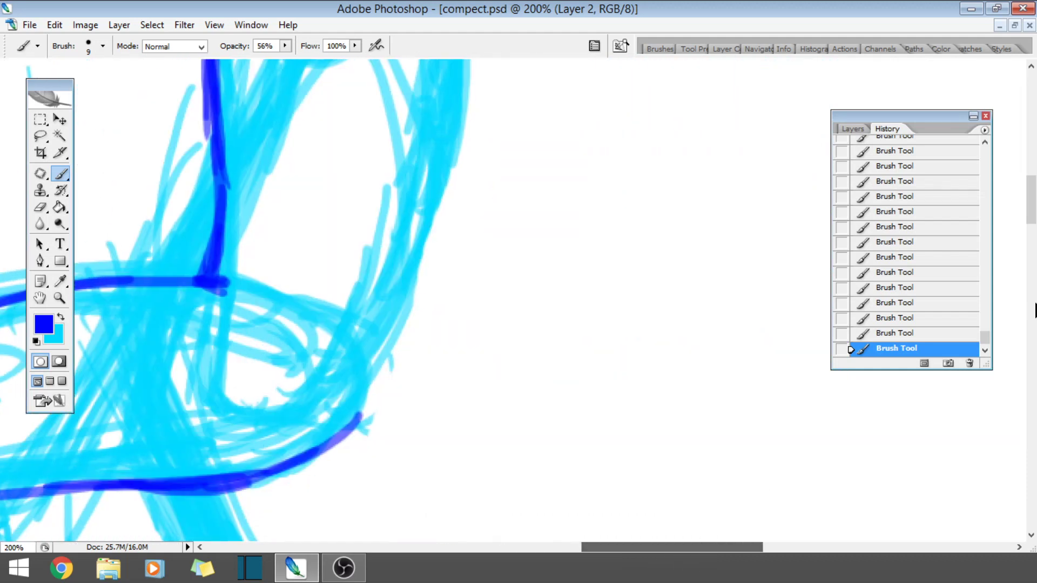
{"action": "left_click_drag", "start_coordinate": [1033, 196], "coordinate": [1035, 188]}
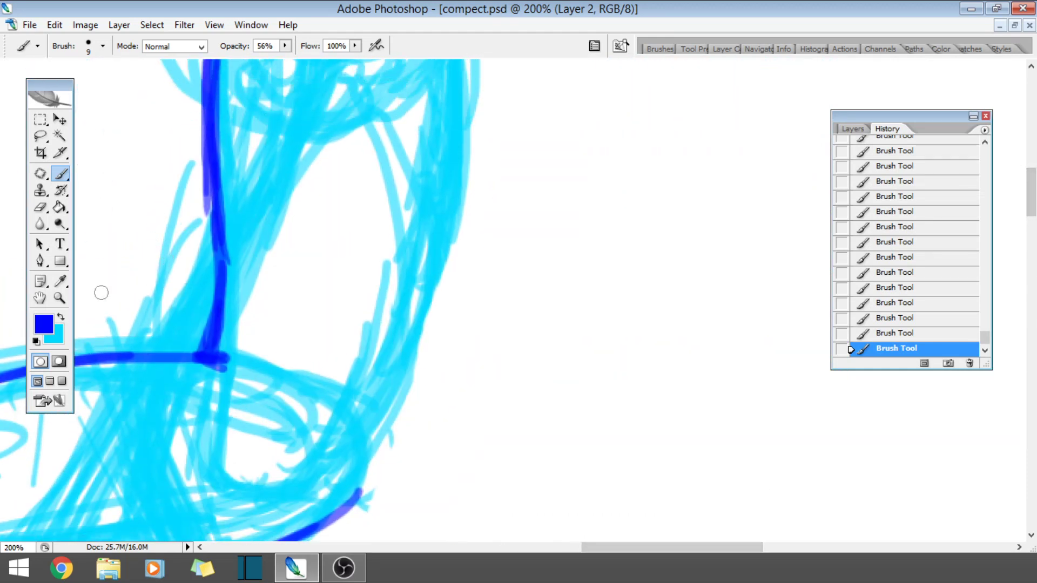
{"action": "left_click", "coordinate": [60, 298]}
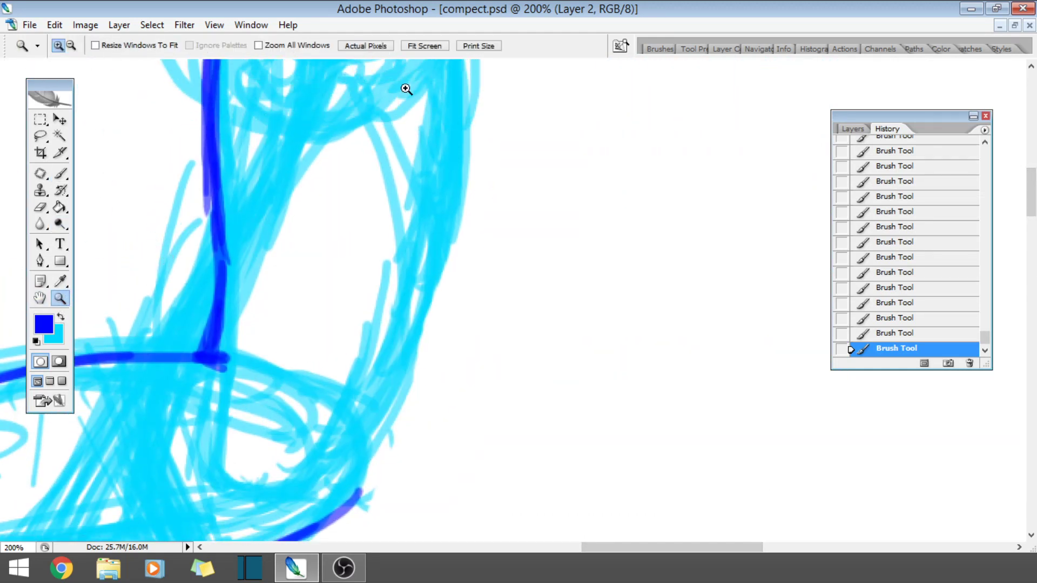
- Zoom out to view the upper figure, then zoom back to 100% on the torso
{"action": "left_click", "coordinate": [71, 42]}
{"action": "left_click", "coordinate": [416, 289]}
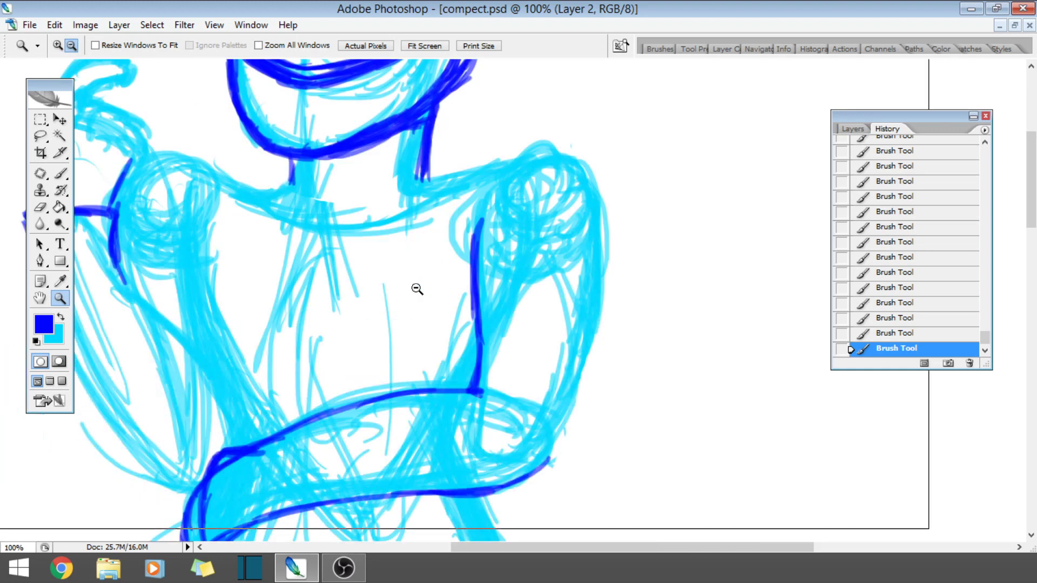
{"action": "left_click", "coordinate": [629, 321]}
{"action": "scroll", "coordinate": [681, 334], "scroll_direction": "up", "scroll_amount": 1}
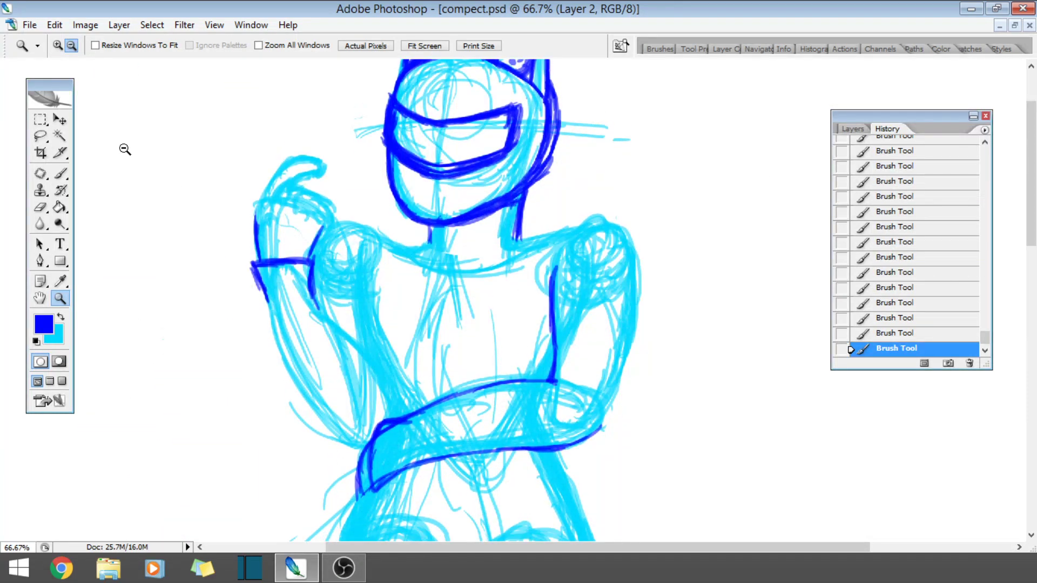
{"action": "left_click", "coordinate": [57, 45]}
{"action": "left_click", "coordinate": [632, 357]}
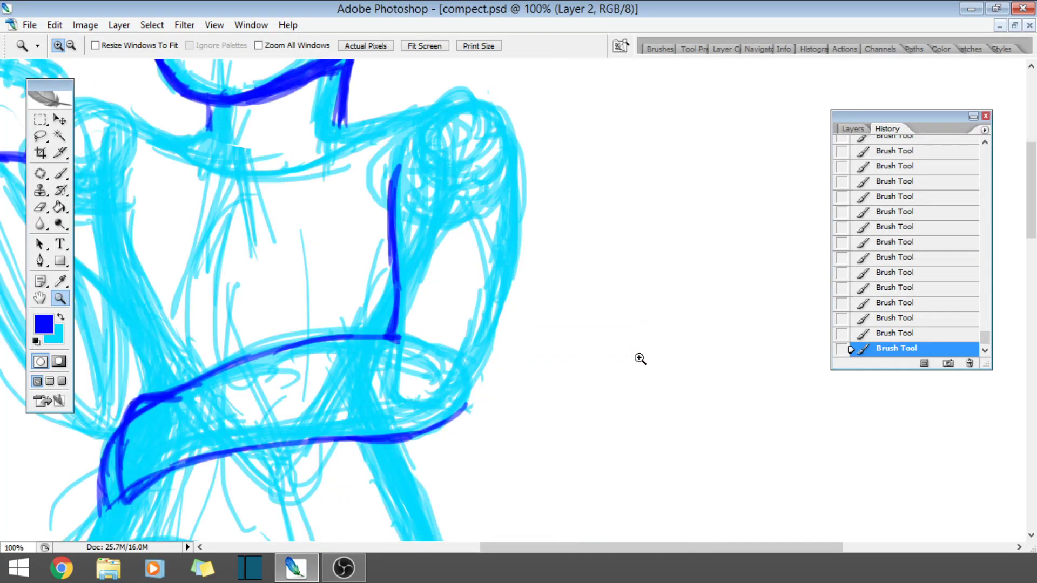
- Reinforce the band's upper edge and the right side line up toward the shoulder
{"action": "left_click", "coordinate": [68, 173]}
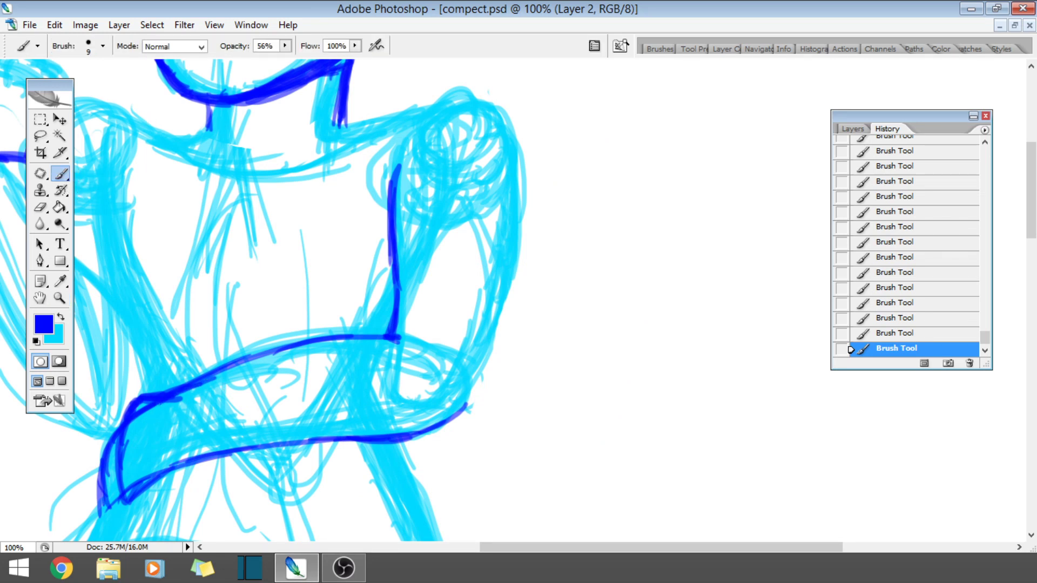
{"action": "mouse_move", "coordinate": [157, 403]}
{"action": "left_mouse_down"}
{"action": "mouse_move", "coordinate": [313, 341]}
{"action": "mouse_move", "coordinate": [396, 329]}
{"action": "mouse_move", "coordinate": [386, 327]}
{"action": "mouse_move", "coordinate": [391, 224]}
{"action": "left_mouse_up"}
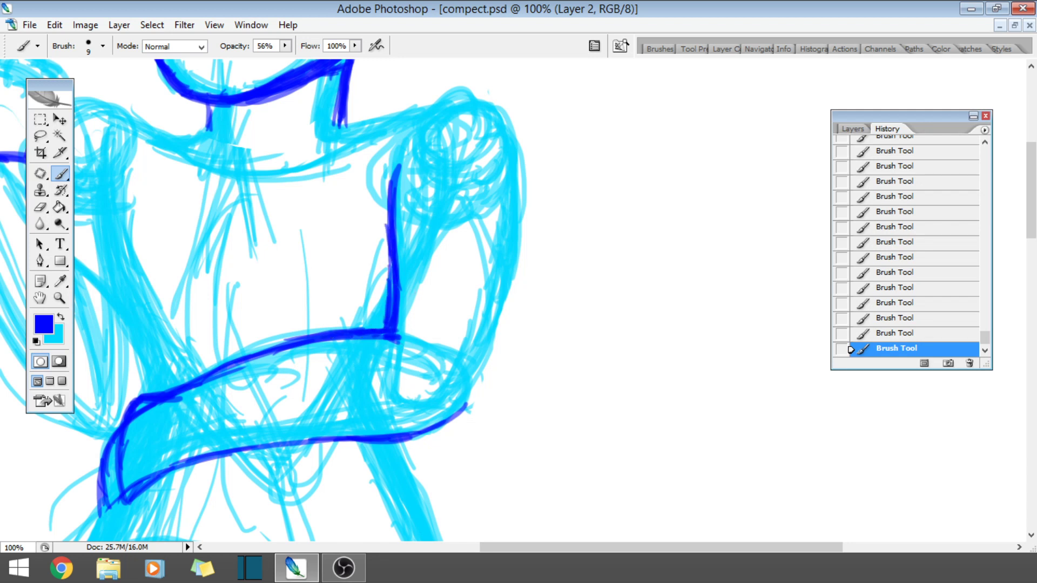
{"action": "left_click_drag", "start_coordinate": [402, 165], "coordinate": [389, 243]}
{"action": "left_click_drag", "start_coordinate": [465, 417], "coordinate": [527, 232]}
- Ink the right arm's outer edge and the shoulder's top curve
{"action": "left_click_drag", "start_coordinate": [502, 308], "coordinate": [538, 208]}
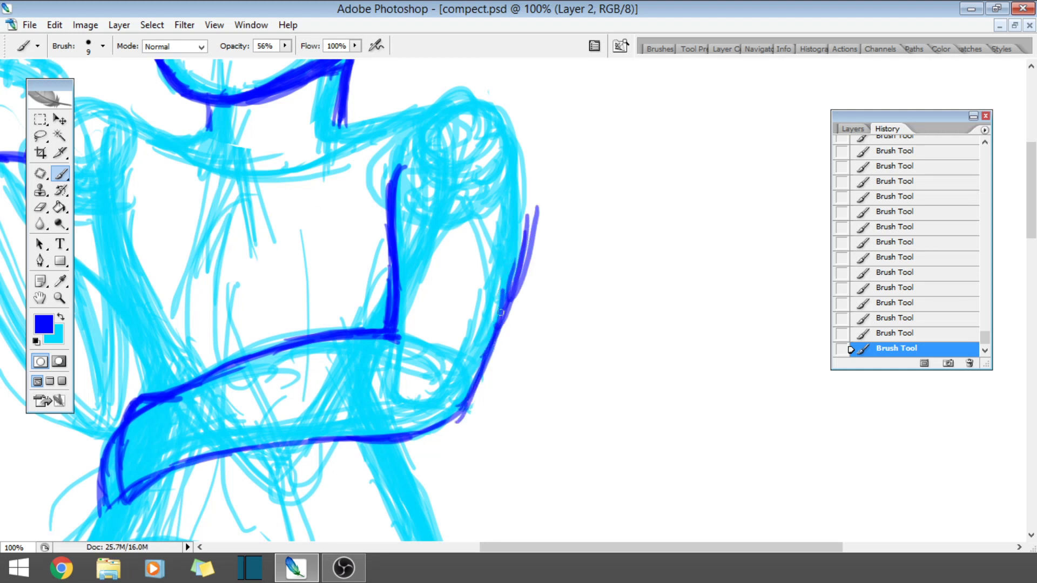
{"action": "left_click_drag", "start_coordinate": [501, 329], "coordinate": [508, 194]}
{"action": "left_click_drag", "start_coordinate": [504, 284], "coordinate": [510, 181]}
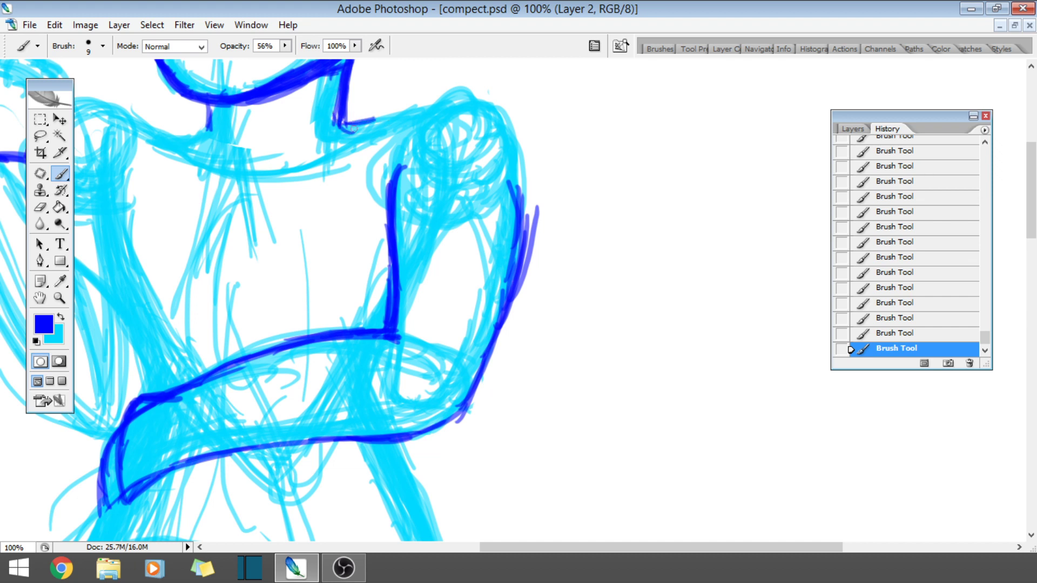
{"action": "left_click_drag", "start_coordinate": [366, 125], "coordinate": [467, 97]}
{"action": "mouse_move", "coordinate": [409, 111]}
{"action": "left_mouse_down"}
{"action": "mouse_move", "coordinate": [477, 96]}
{"action": "mouse_move", "coordinate": [519, 154]}
{"action": "left_mouse_up"}
{"action": "left_click_drag", "start_coordinate": [522, 199], "coordinate": [503, 113]}
{"action": "mouse_move", "coordinate": [520, 147]}
{"action": "left_mouse_down"}
{"action": "mouse_move", "coordinate": [523, 214]}
{"action": "mouse_move", "coordinate": [503, 121]}
{"action": "left_mouse_up"}
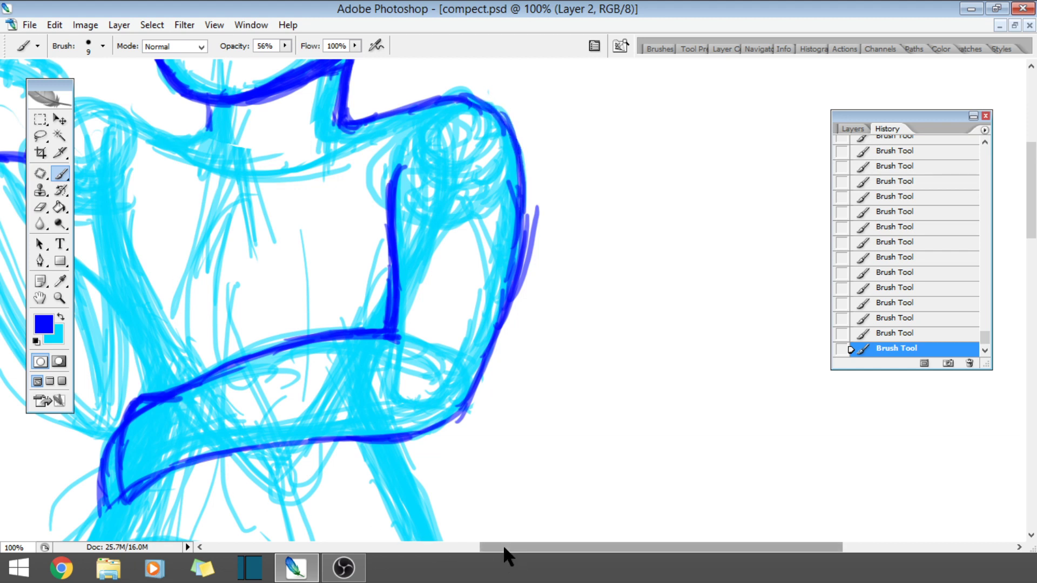
- Ink and thicken the left arm's inner edge
{"action": "left_click_drag", "start_coordinate": [504, 544], "coordinate": [484, 544]}
{"action": "mouse_move", "coordinate": [204, 394]}
{"action": "left_mouse_down"}
{"action": "mouse_move", "coordinate": [201, 357]}
{"action": "mouse_move", "coordinate": [172, 324]}
{"action": "left_mouse_up"}
{"action": "mouse_move", "coordinate": [201, 370]}
{"action": "left_mouse_down"}
{"action": "mouse_move", "coordinate": [154, 279]}
{"action": "mouse_move", "coordinate": [161, 170]}
{"action": "mouse_move", "coordinate": [178, 150]}
{"action": "mouse_move", "coordinate": [163, 220]}
{"action": "left_mouse_up"}
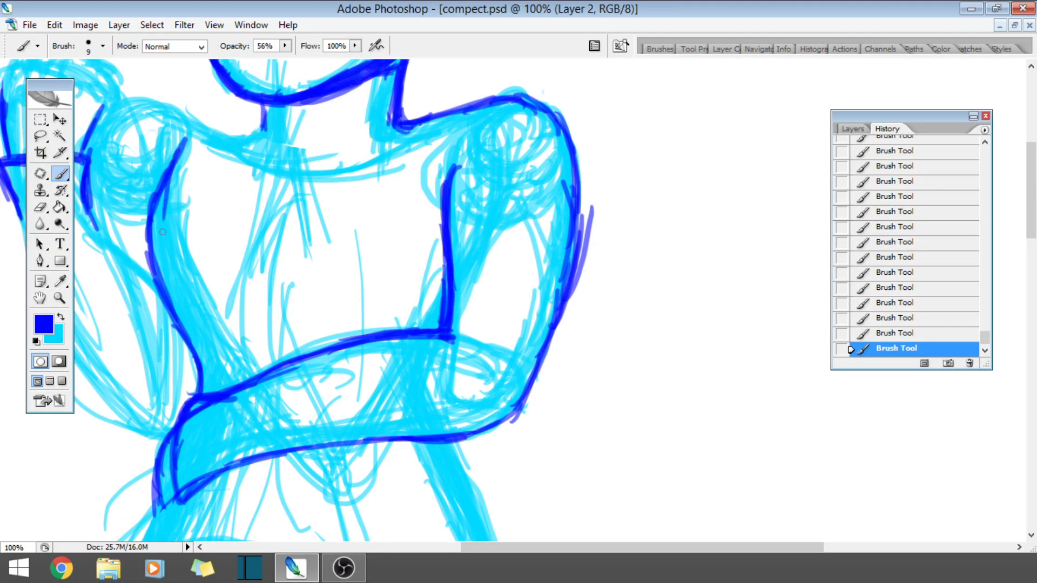
{"action": "left_click_drag", "start_coordinate": [166, 302], "coordinate": [157, 201]}
{"action": "left_click_drag", "start_coordinate": [149, 249], "coordinate": [171, 160]}
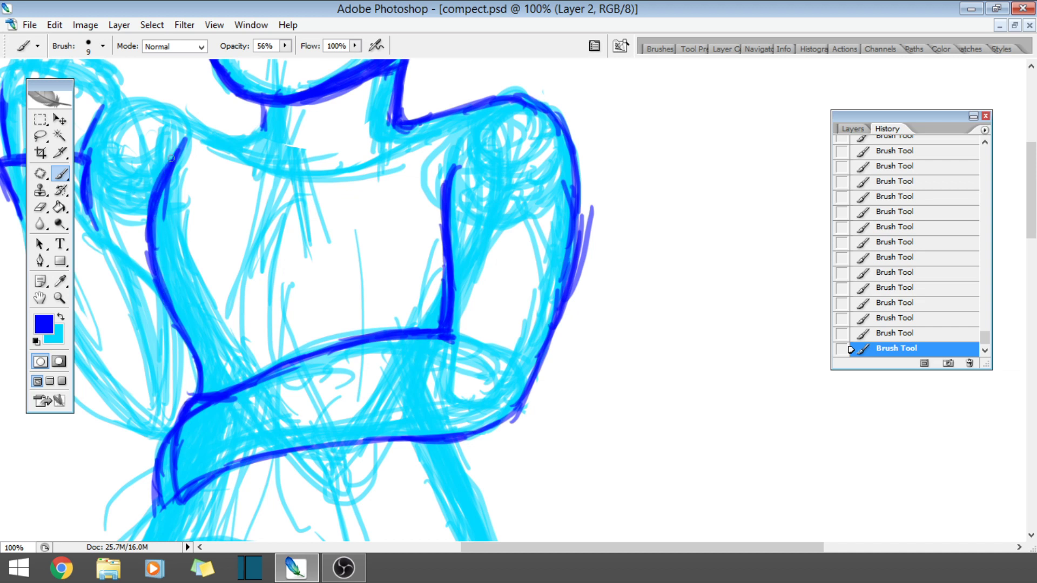
{"action": "left_click_drag", "start_coordinate": [147, 209], "coordinate": [184, 136]}
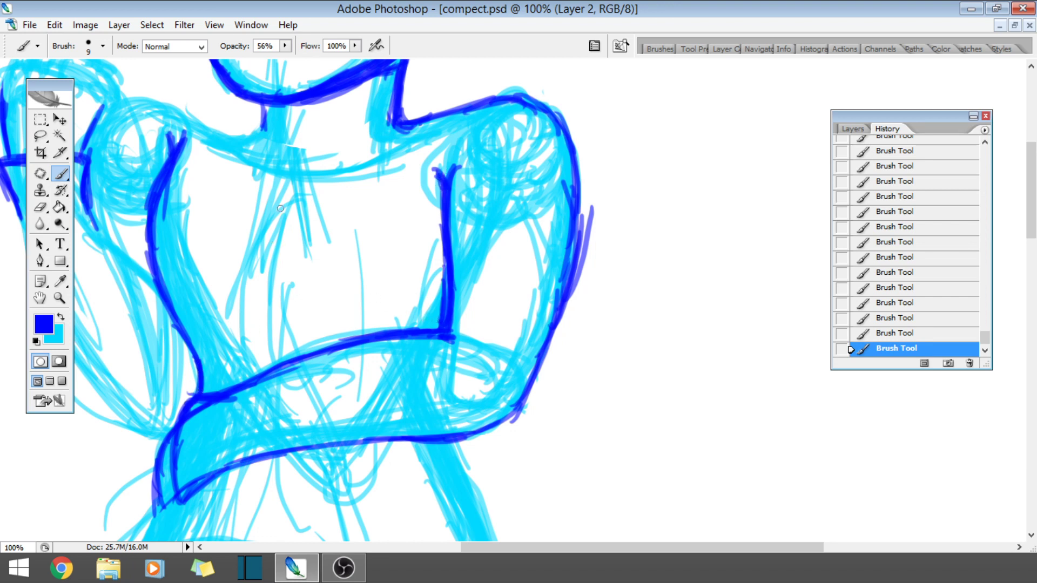
- Draw a centre line up the middle of the torso to the neck
{"action": "mouse_move", "coordinate": [276, 364]}
{"action": "left_mouse_down"}
{"action": "mouse_move", "coordinate": [266, 237]}
{"action": "mouse_move", "coordinate": [299, 146]}
{"action": "left_mouse_up"}
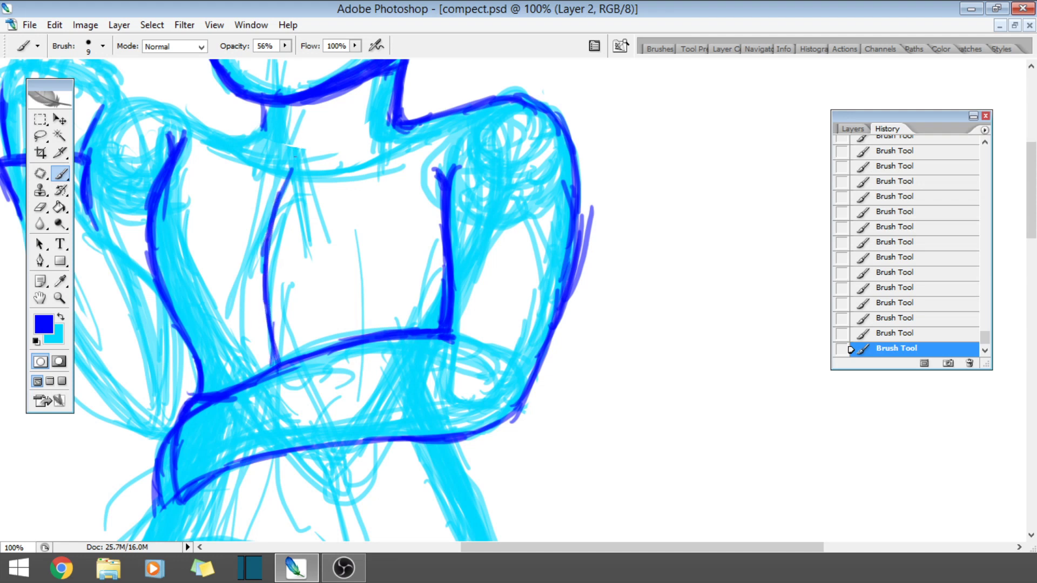
{"action": "left_click_drag", "start_coordinate": [271, 217], "coordinate": [300, 128]}
{"action": "left_click_drag", "start_coordinate": [292, 166], "coordinate": [300, 124]}
{"action": "left_click_drag", "start_coordinate": [300, 103], "coordinate": [299, 154]}
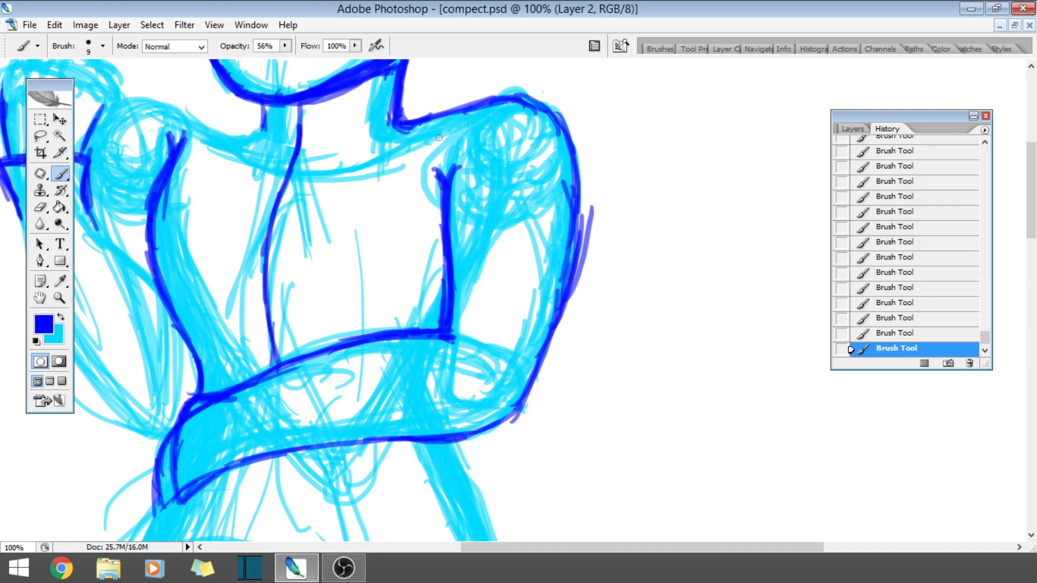
{"action": "scroll", "coordinate": [516, 429], "scroll_direction": "down", "scroll_amount": 10}
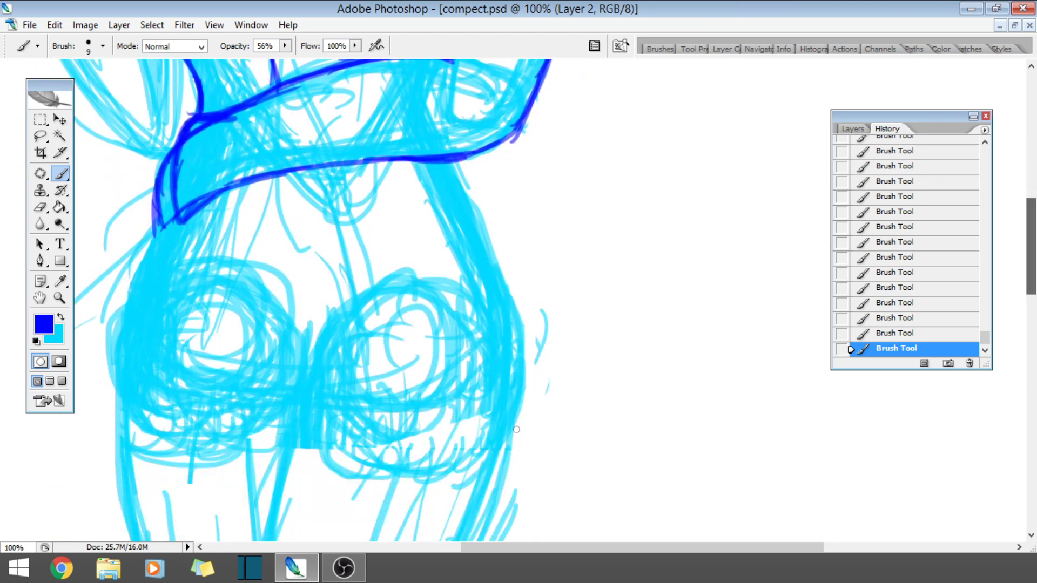
- Ink a curved dark-blue hem line across the hips, extending it to the right
{"action": "mouse_move", "coordinate": [108, 349]}
{"action": "left_mouse_down"}
{"action": "mouse_move", "coordinate": [186, 382]}
{"action": "mouse_move", "coordinate": [270, 387]}
{"action": "left_mouse_up"}
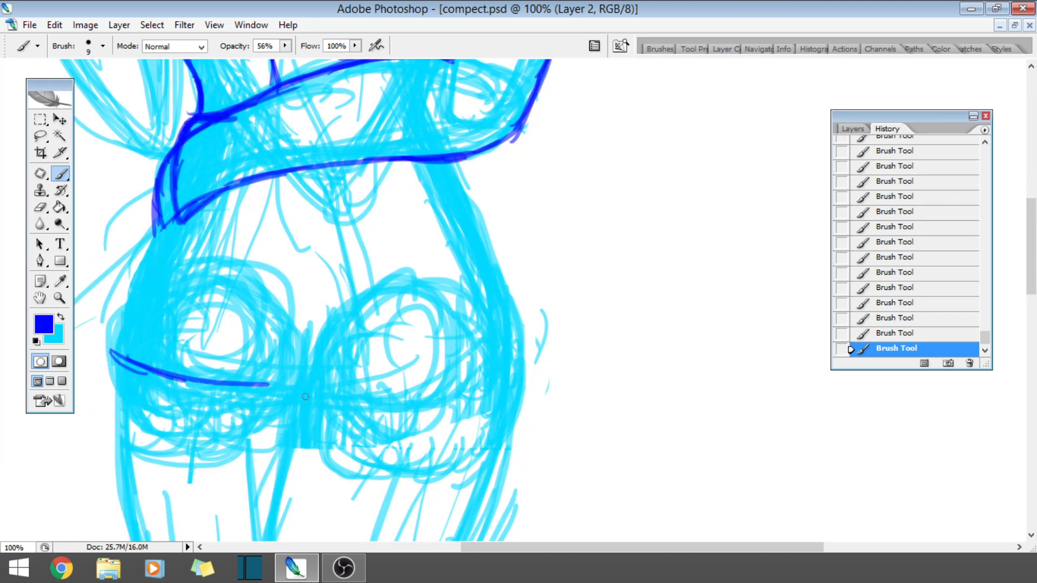
{"action": "mouse_move", "coordinate": [170, 359]}
{"action": "left_mouse_down"}
{"action": "mouse_move", "coordinate": [310, 399]}
{"action": "mouse_move", "coordinate": [197, 382]}
{"action": "mouse_move", "coordinate": [457, 382]}
{"action": "left_mouse_up"}
{"action": "left_click_drag", "start_coordinate": [288, 386], "coordinate": [462, 379]}
{"action": "left_click_drag", "start_coordinate": [375, 383], "coordinate": [472, 382]}
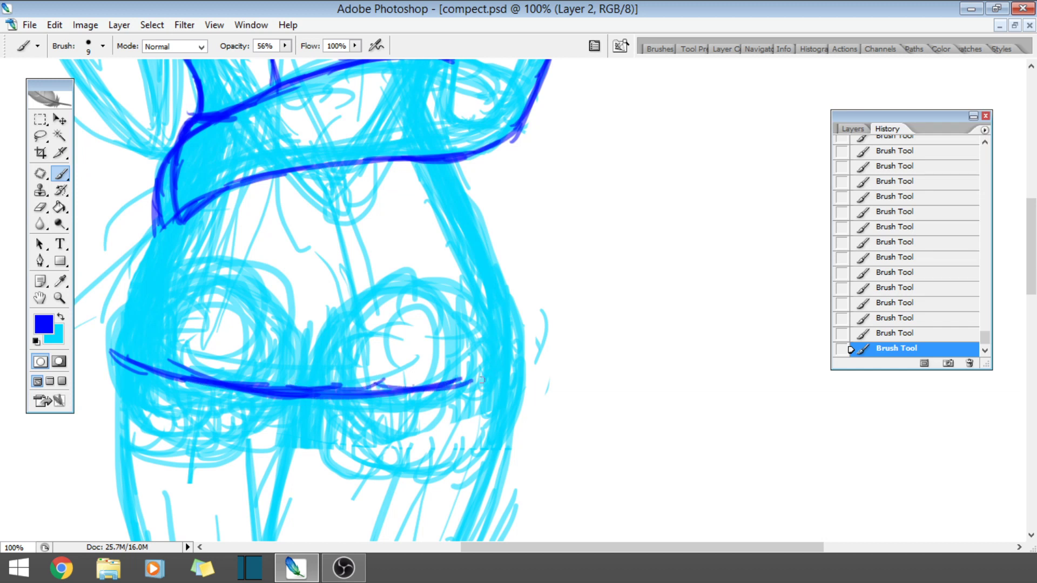
{"action": "left_click_drag", "start_coordinate": [411, 387], "coordinate": [519, 372]}
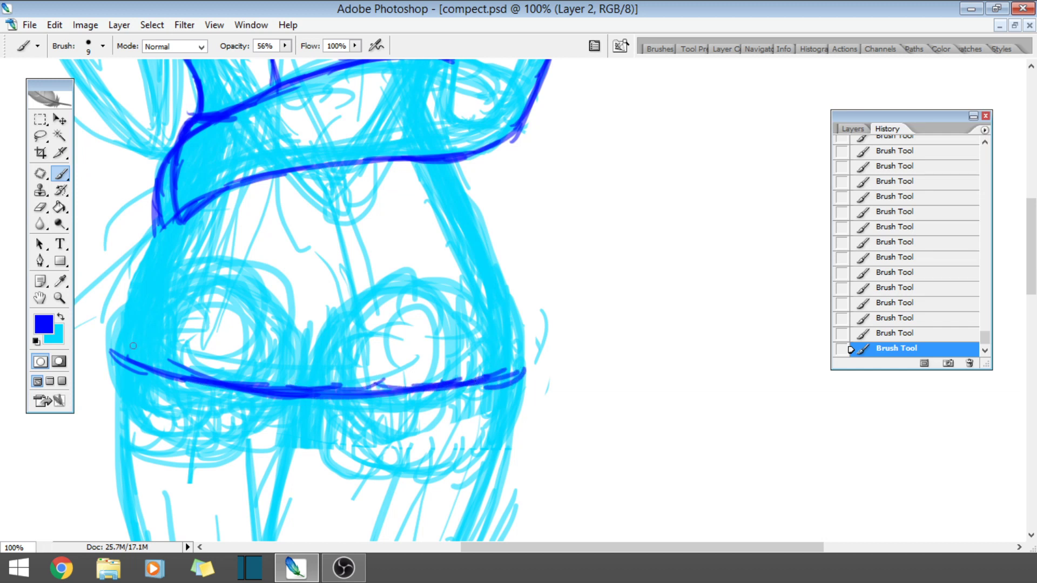
- Ink and thicken the left hip contour
{"action": "mouse_move", "coordinate": [118, 356]}
{"action": "left_mouse_down"}
{"action": "mouse_move", "coordinate": [138, 259]}
{"action": "mouse_move", "coordinate": [162, 224]}
{"action": "mouse_move", "coordinate": [181, 226]}
{"action": "left_mouse_up"}
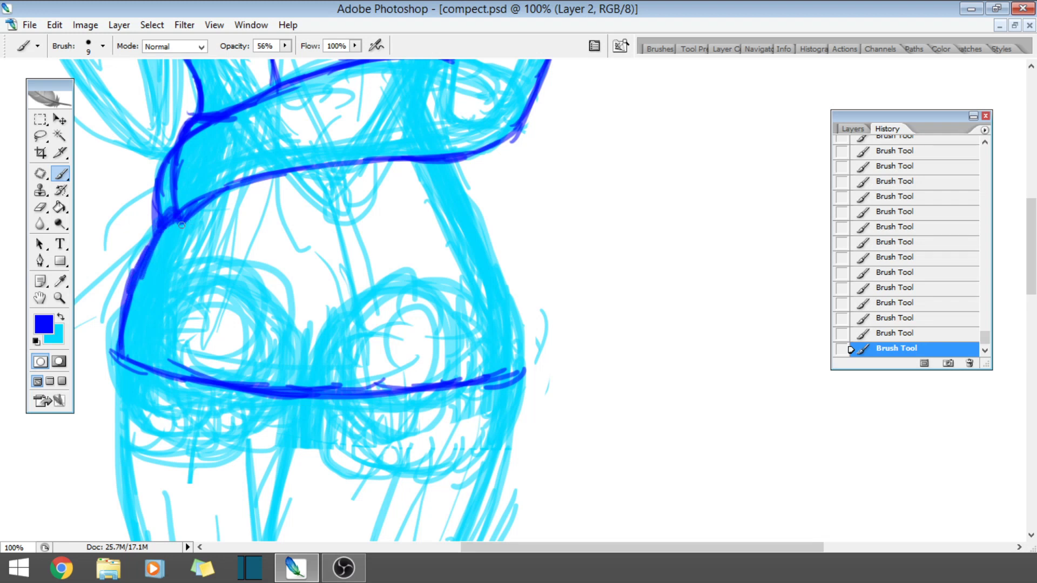
{"action": "left_click_drag", "start_coordinate": [118, 372], "coordinate": [141, 258]}
{"action": "left_click_drag", "start_coordinate": [127, 323], "coordinate": [163, 230]}
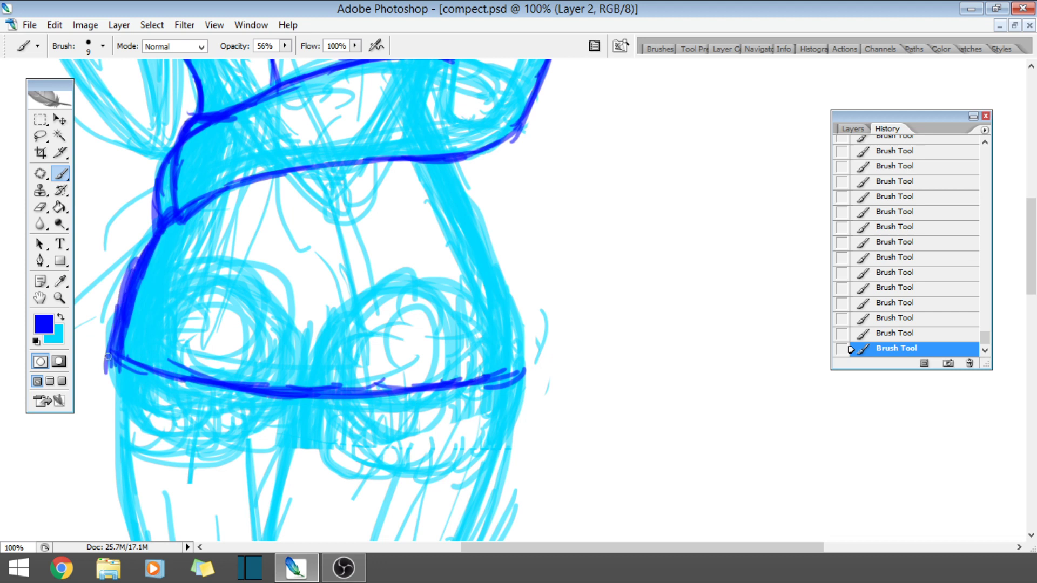
- Thicken the hip hem curve from its left end across to the right
{"action": "left_click_drag", "start_coordinate": [108, 351], "coordinate": [149, 376]}
{"action": "left_click_drag", "start_coordinate": [112, 360], "coordinate": [232, 395]}
{"action": "left_click_drag", "start_coordinate": [153, 380], "coordinate": [287, 397]}
{"action": "left_click_drag", "start_coordinate": [195, 389], "coordinate": [307, 399]}
{"action": "left_click_drag", "start_coordinate": [232, 394], "coordinate": [412, 382]}
{"action": "left_click_drag", "start_coordinate": [301, 400], "coordinate": [448, 387]}
{"action": "mouse_move", "coordinate": [335, 403]}
{"action": "left_mouse_down"}
{"action": "mouse_move", "coordinate": [448, 386]}
{"action": "mouse_move", "coordinate": [471, 370]}
{"action": "left_mouse_up"}
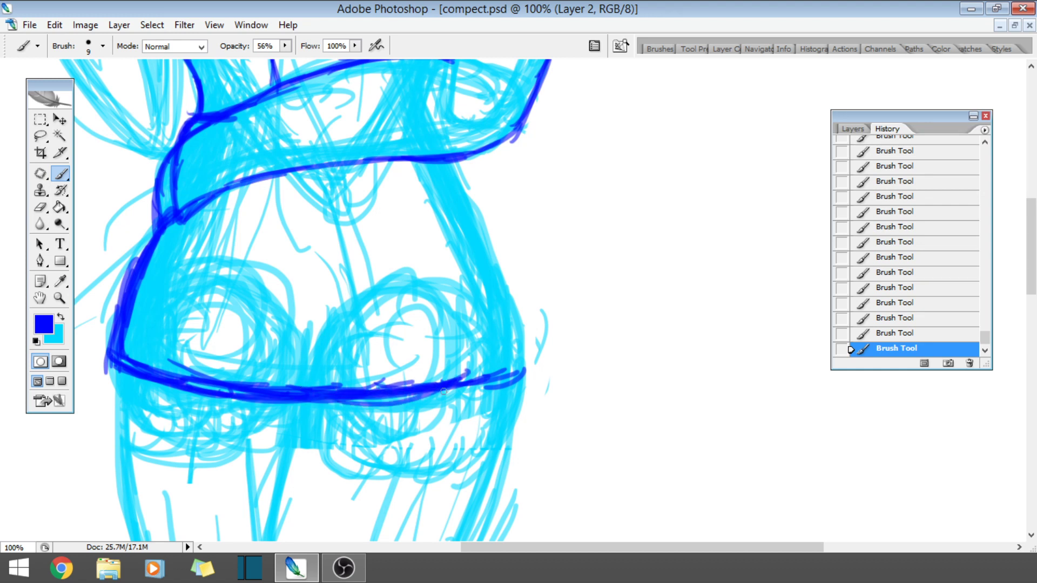
{"action": "mouse_move", "coordinate": [410, 397]}
{"action": "left_mouse_down"}
{"action": "mouse_move", "coordinate": [513, 361]}
{"action": "mouse_move", "coordinate": [526, 305]}
{"action": "left_mouse_up"}
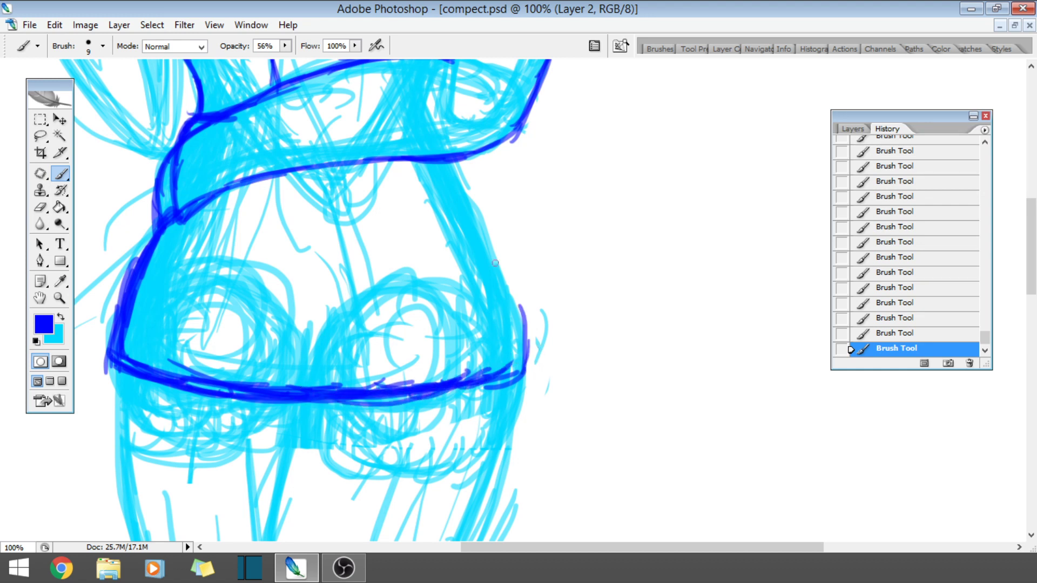
- Ink and thicken the right hip contour up toward the waist
{"action": "left_click_drag", "start_coordinate": [494, 263], "coordinate": [527, 367]}
{"action": "left_click_drag", "start_coordinate": [485, 246], "coordinate": [517, 313]}
{"action": "left_click_drag", "start_coordinate": [500, 267], "coordinate": [458, 173]}
{"action": "mouse_move", "coordinate": [478, 222]}
{"action": "left_mouse_down"}
{"action": "mouse_move", "coordinate": [455, 154]}
{"action": "mouse_move", "coordinate": [527, 328]}
{"action": "left_mouse_up"}
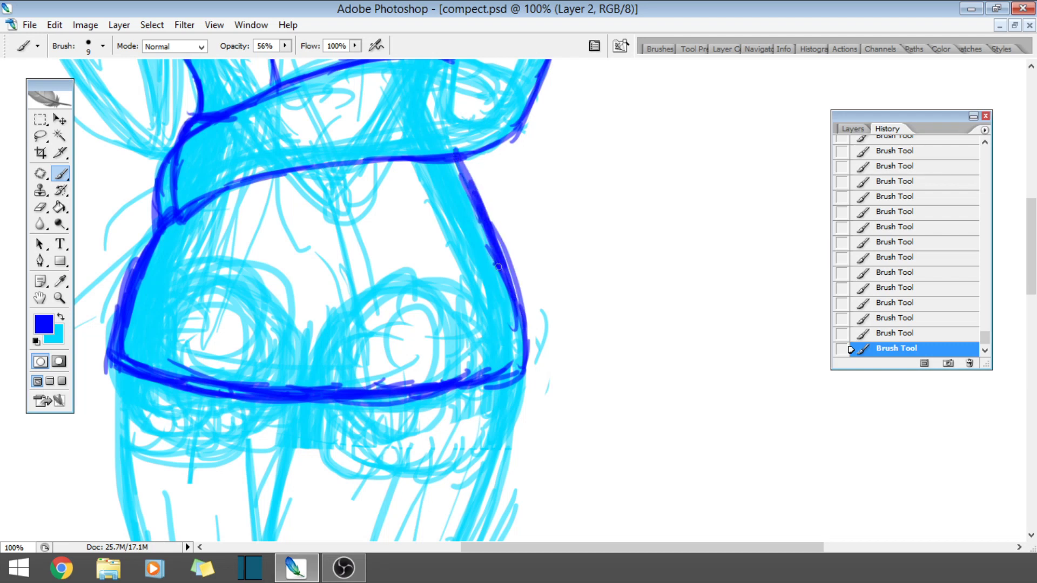
{"action": "left_click_drag", "start_coordinate": [508, 259], "coordinate": [520, 345]}
- Draw a vertical centre line from the hem up to the waist band
{"action": "mouse_move", "coordinate": [1035, 240]}
{"action": "left_mouse_down"}
{"action": "mouse_move", "coordinate": [1035, 159]}
{"action": "mouse_move", "coordinate": [1035, 242]}
{"action": "mouse_move", "coordinate": [1034, 228]}
{"action": "left_mouse_up"}
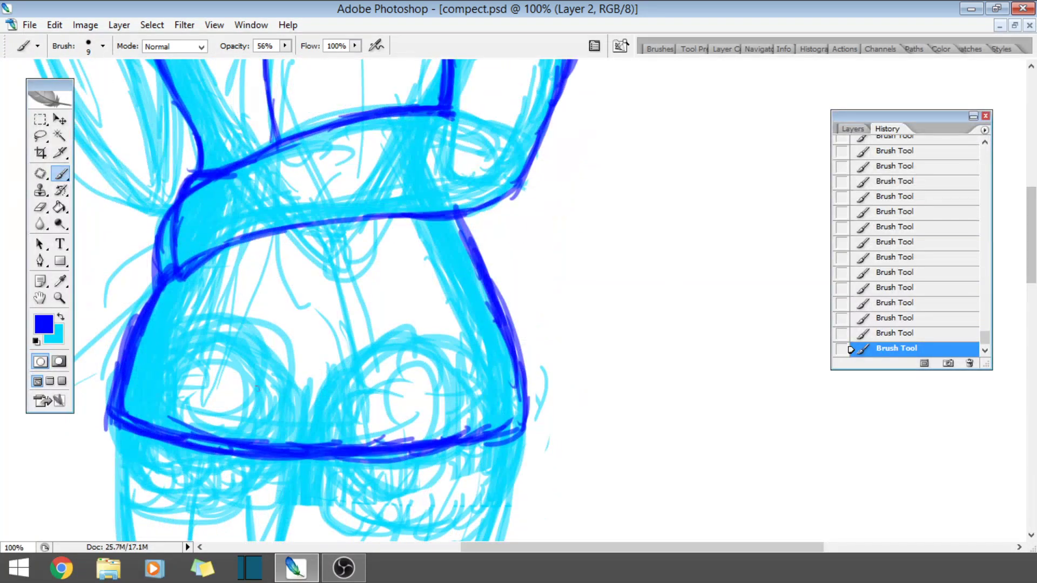
{"action": "left_click_drag", "start_coordinate": [278, 445], "coordinate": [292, 325]}
{"action": "left_click_drag", "start_coordinate": [280, 396], "coordinate": [290, 299]}
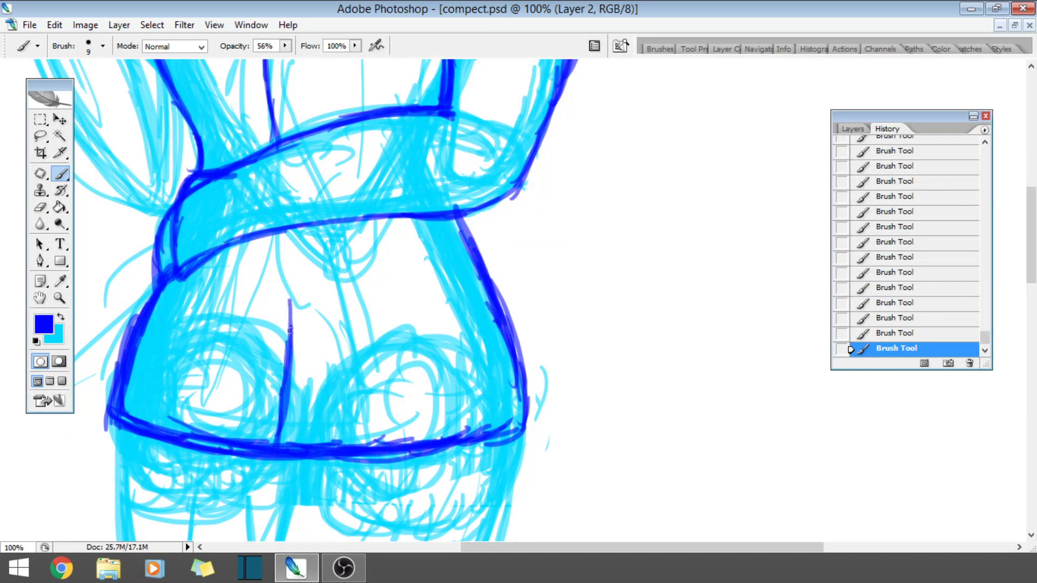
{"action": "left_click_drag", "start_coordinate": [291, 356], "coordinate": [285, 237]}
{"action": "left_click_drag", "start_coordinate": [289, 316], "coordinate": [284, 235]}
{"action": "left_click_drag", "start_coordinate": [286, 291], "coordinate": [284, 211]}
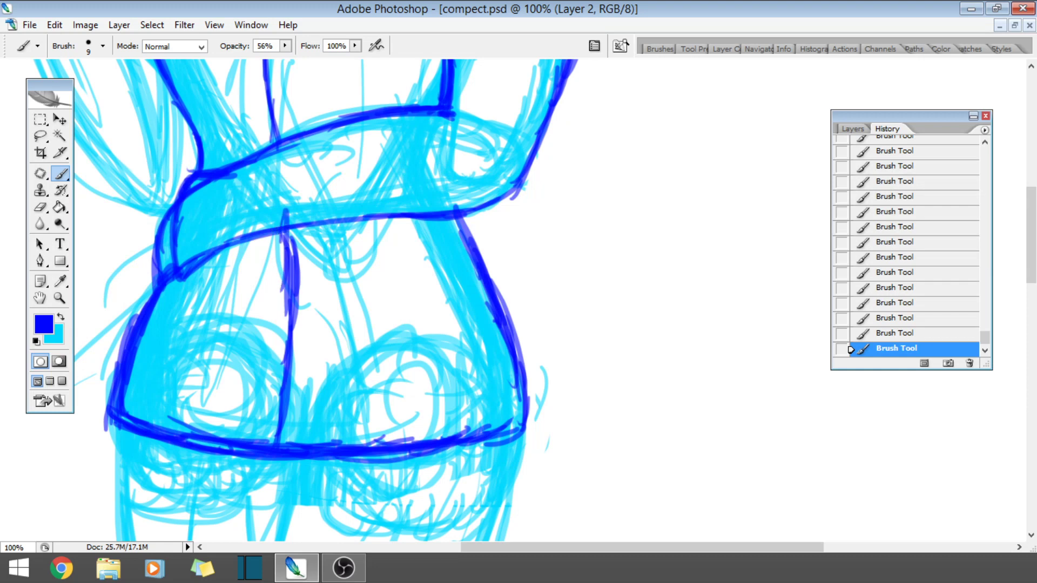
{"action": "key", "text": "z"}
{"action": "left_click", "coordinate": [72, 46]}
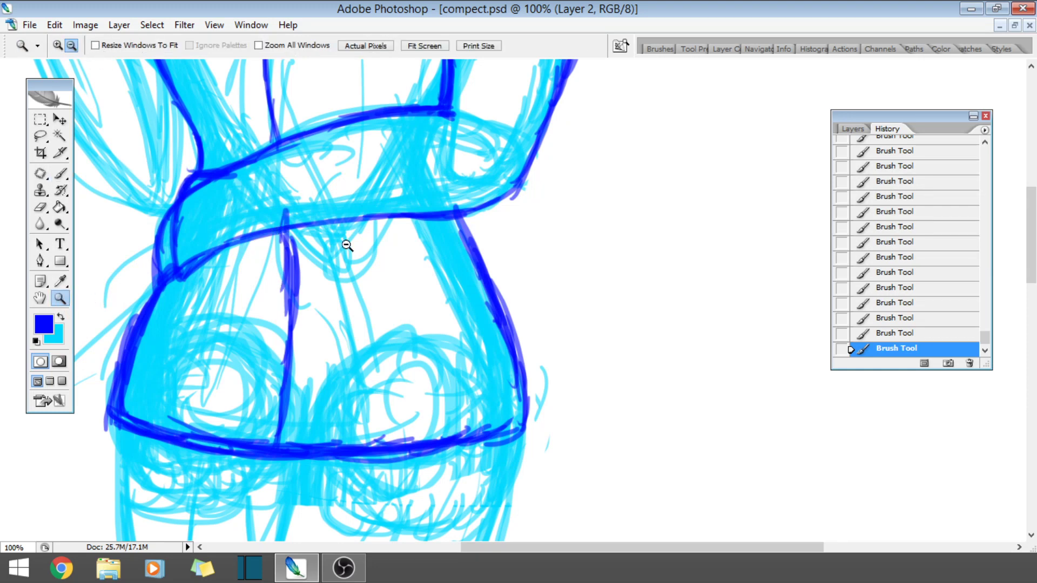
{"action": "left_click", "coordinate": [388, 377]}
{"action": "left_click", "coordinate": [396, 388]}
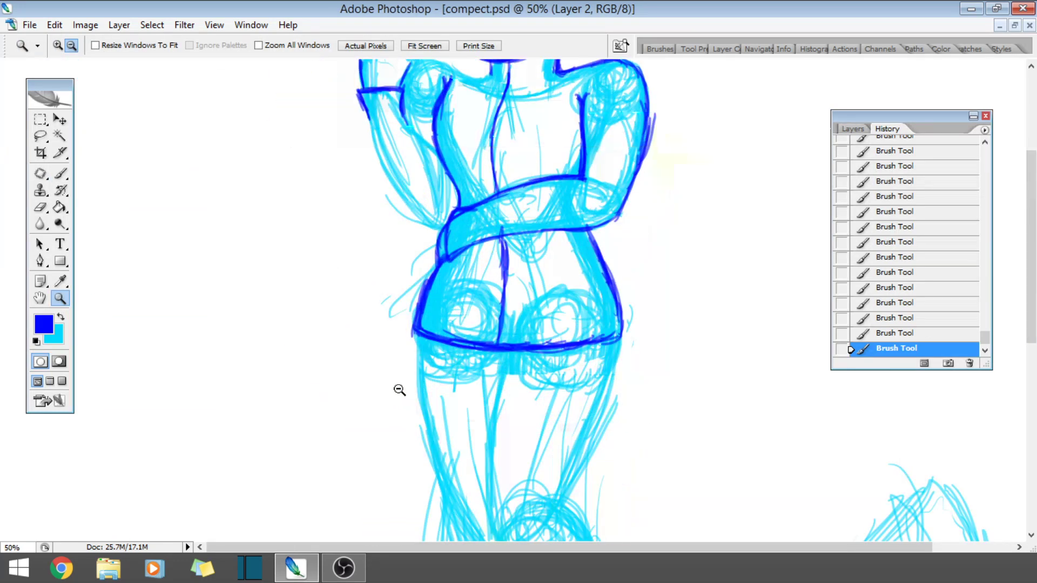
{"action": "left_click", "coordinate": [389, 378]}
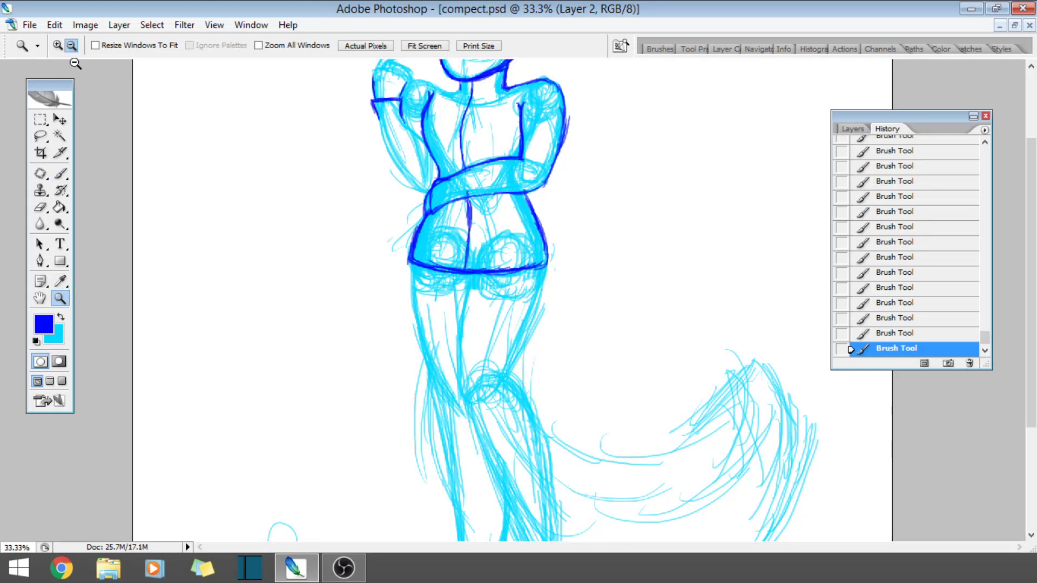
{"action": "left_click", "coordinate": [576, 248]}
{"action": "left_click", "coordinate": [586, 287]}
{"action": "left_click", "coordinate": [416, 381]}
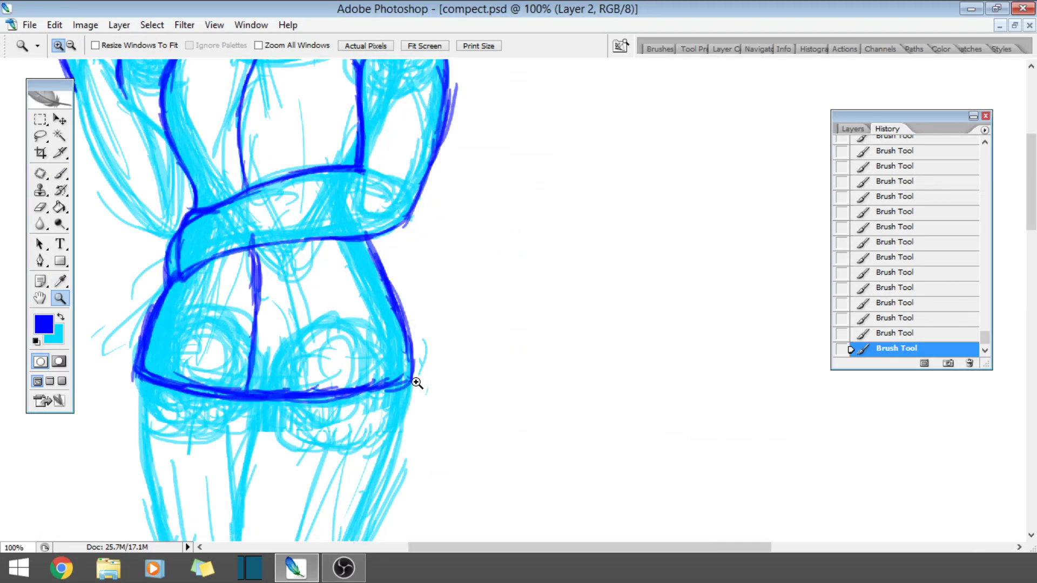
{"action": "left_click", "coordinate": [562, 517]}
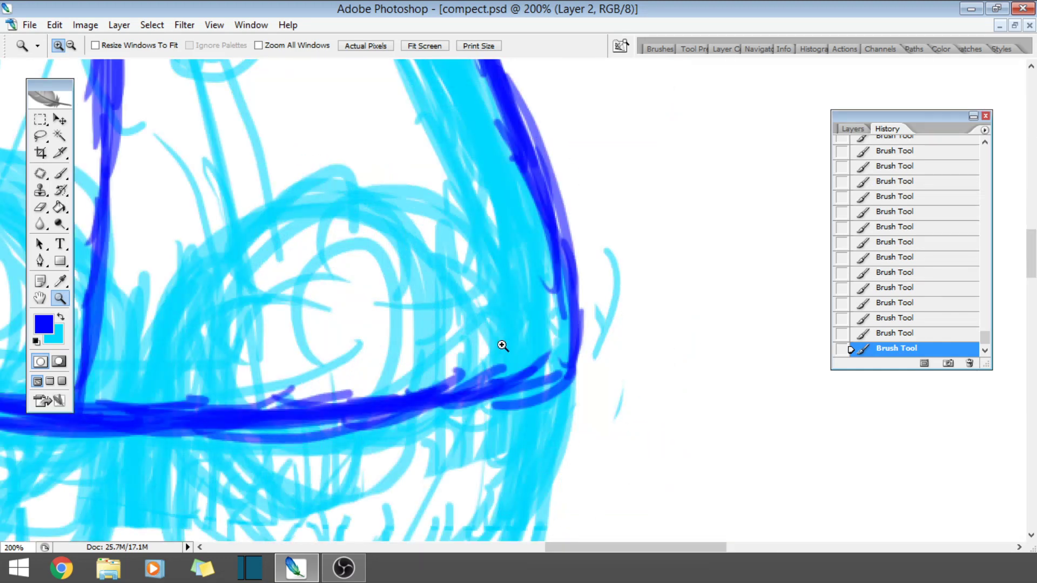
{"action": "left_click_drag", "start_coordinate": [556, 547], "coordinate": [490, 547]}
{"action": "left_click", "coordinate": [69, 46]}
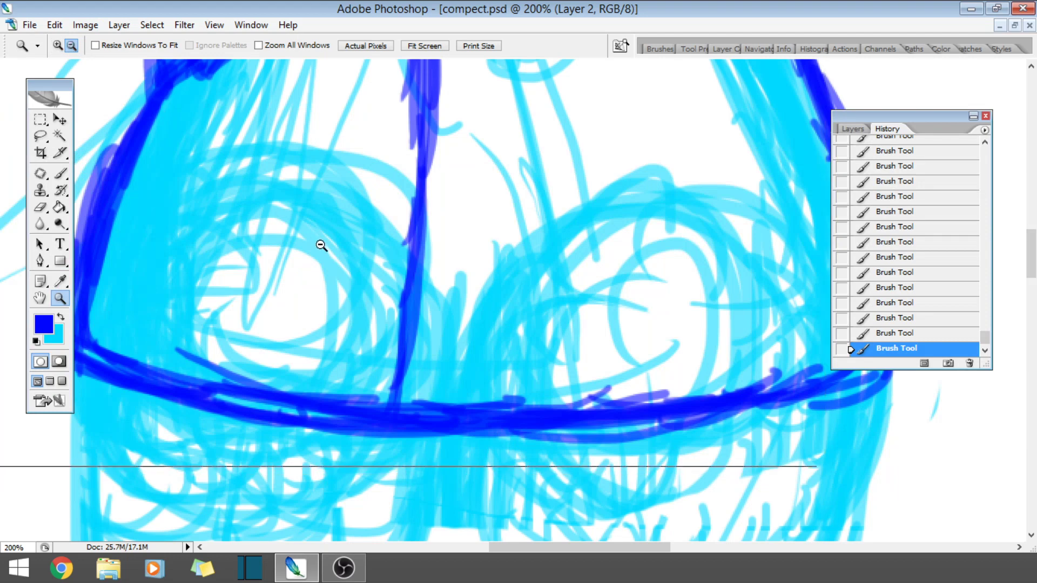
{"action": "left_click", "coordinate": [319, 242]}
{"action": "left_click", "coordinate": [60, 173]}
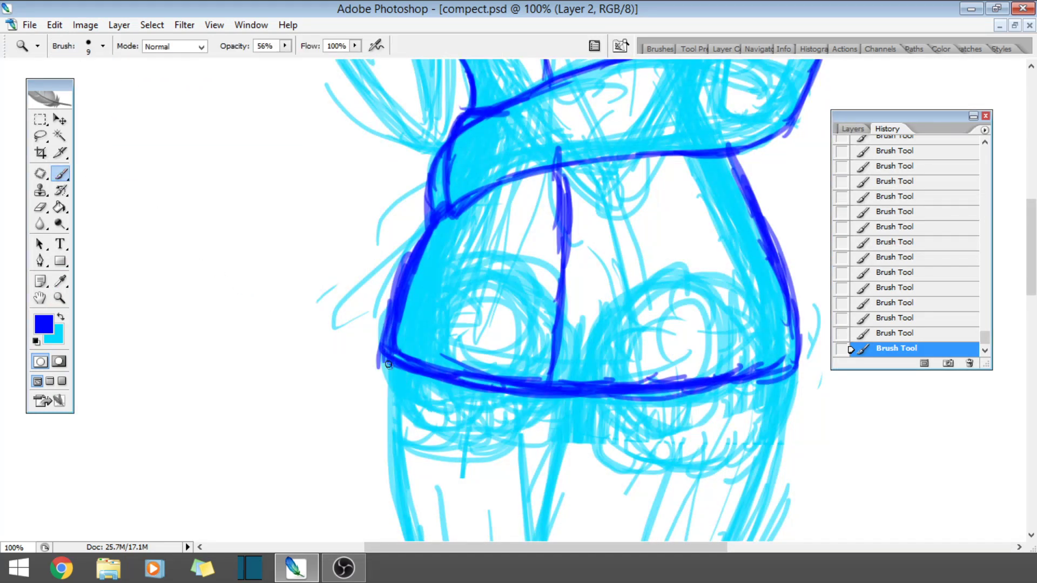
- Thicken and darken the waistband's lower edge in dark blue
{"action": "left_click_drag", "start_coordinate": [412, 380], "coordinate": [523, 402]}
{"action": "mouse_move", "coordinate": [429, 387]}
{"action": "left_mouse_down"}
{"action": "mouse_move", "coordinate": [523, 400]}
{"action": "mouse_move", "coordinate": [583, 395]}
{"action": "mouse_move", "coordinate": [545, 408]}
{"action": "mouse_move", "coordinate": [767, 383]}
{"action": "mouse_move", "coordinate": [724, 391]}
{"action": "left_mouse_up"}
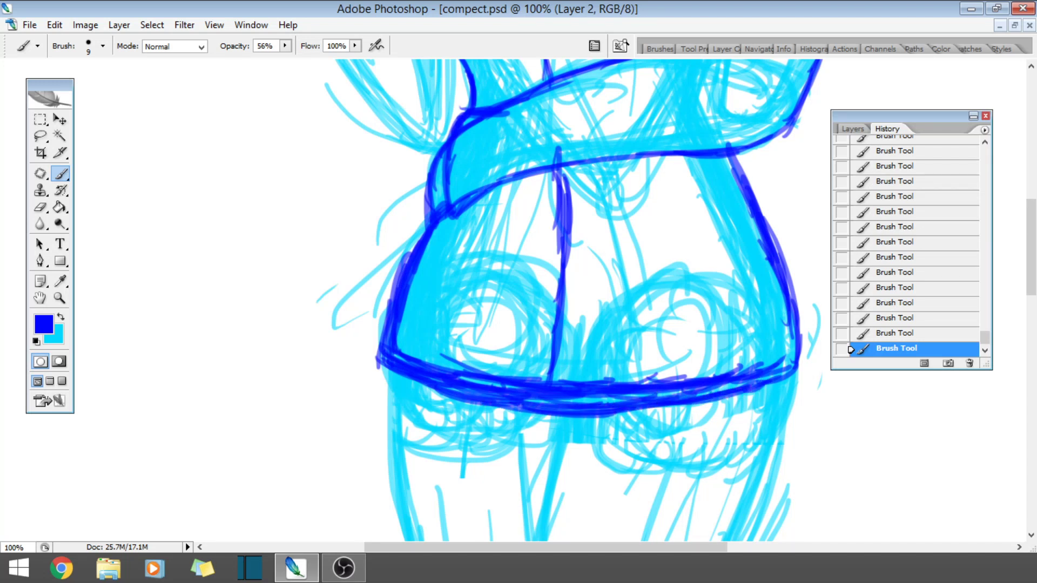
{"action": "mouse_move", "coordinate": [425, 380]}
{"action": "left_mouse_down"}
{"action": "mouse_move", "coordinate": [671, 400]}
{"action": "mouse_move", "coordinate": [614, 405]}
{"action": "mouse_move", "coordinate": [694, 403]}
{"action": "mouse_move", "coordinate": [662, 410]}
{"action": "mouse_move", "coordinate": [744, 386]}
{"action": "mouse_move", "coordinate": [691, 404]}
{"action": "left_mouse_up"}
- Trace the left arm's outer outline down to the waist in dark blue
{"action": "mouse_move", "coordinate": [1032, 265]}
{"action": "left_mouse_down"}
{"action": "mouse_move", "coordinate": [1035, 207]}
{"action": "mouse_move", "coordinate": [1035, 216]}
{"action": "left_mouse_up"}
{"action": "left_click_drag", "start_coordinate": [432, 229], "coordinate": [464, 340]}
{"action": "mouse_move", "coordinate": [438, 402]}
{"action": "left_mouse_down"}
{"action": "mouse_move", "coordinate": [357, 344]}
{"action": "mouse_move", "coordinate": [310, 278]}
{"action": "mouse_move", "coordinate": [404, 381]}
{"action": "left_mouse_up"}
{"action": "left_click_drag", "start_coordinate": [308, 231], "coordinate": [407, 380]}
{"action": "left_click_drag", "start_coordinate": [349, 319], "coordinate": [291, 180]}
{"action": "left_click_drag", "start_coordinate": [324, 275], "coordinate": [284, 156]}
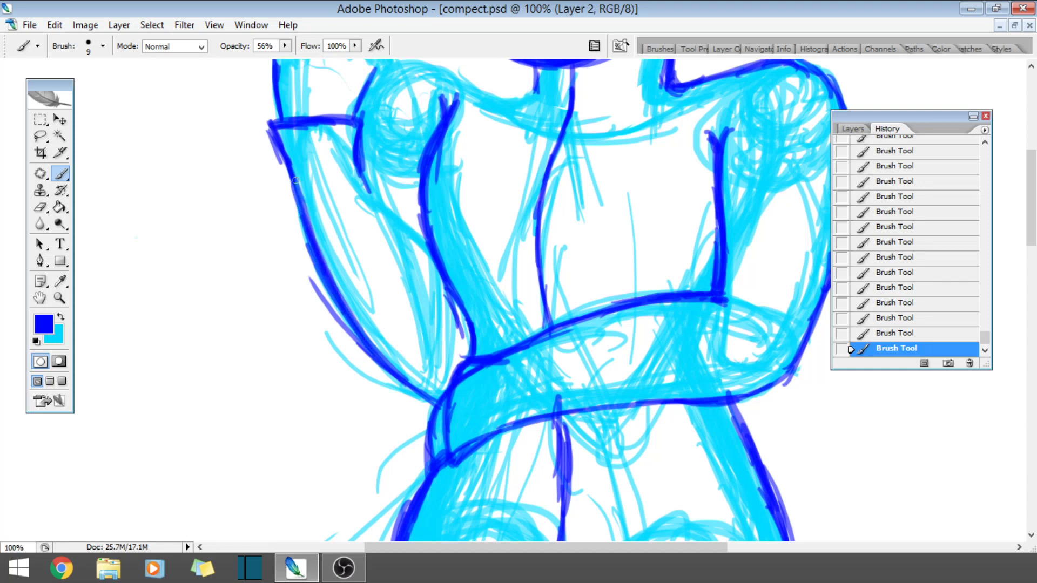
{"action": "left_click_drag", "start_coordinate": [316, 243], "coordinate": [281, 156]}
{"action": "left_click_drag", "start_coordinate": [324, 267], "coordinate": [384, 349]}
{"action": "mouse_move", "coordinate": [344, 300]}
{"action": "left_mouse_down"}
{"action": "mouse_move", "coordinate": [398, 377]}
{"action": "mouse_move", "coordinate": [399, 365]}
{"action": "left_mouse_up"}
- Ink and darken the inner left arm line
{"action": "mouse_move", "coordinate": [363, 176]}
{"action": "left_mouse_down"}
{"action": "mouse_move", "coordinate": [411, 227]}
{"action": "mouse_move", "coordinate": [372, 199]}
{"action": "left_mouse_up"}
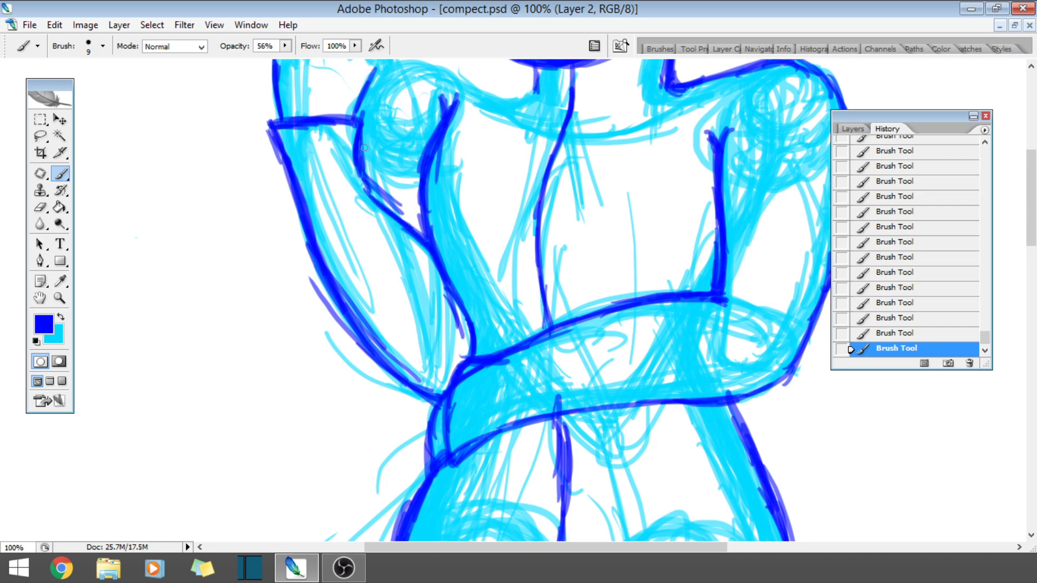
{"action": "left_click_drag", "start_coordinate": [364, 147], "coordinate": [368, 199]}
{"action": "left_click_drag", "start_coordinate": [1034, 172], "coordinate": [1034, 151]}
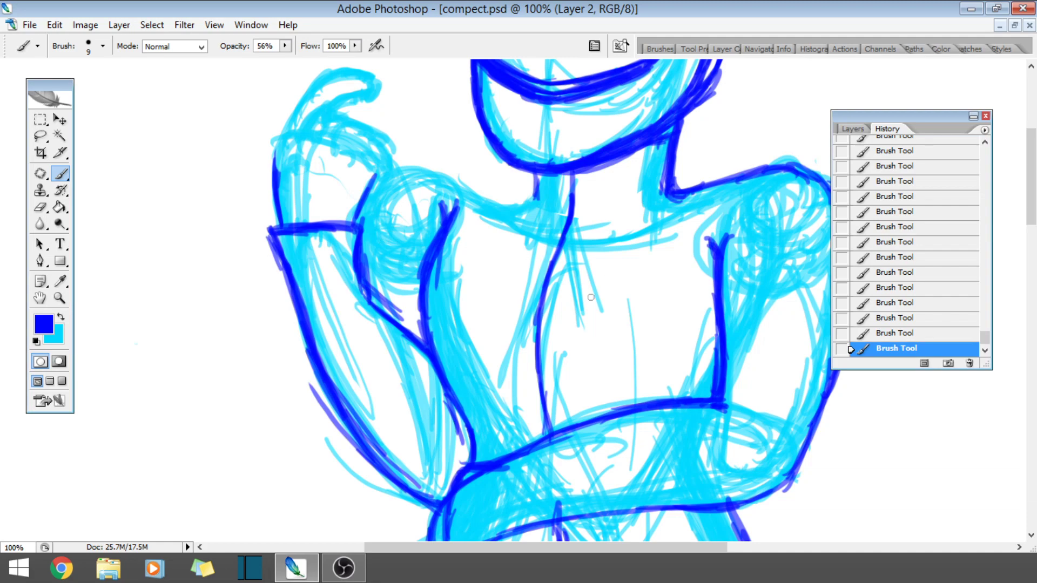
{"action": "mouse_move", "coordinate": [1033, 216]}
{"action": "left_mouse_down"}
{"action": "mouse_move", "coordinate": [1033, 171]}
{"action": "mouse_move", "coordinate": [1034, 287]}
{"action": "mouse_move", "coordinate": [1034, 206]}
{"action": "left_mouse_up"}
{"action": "left_click_drag", "start_coordinate": [1033, 162], "coordinate": [1034, 178]}
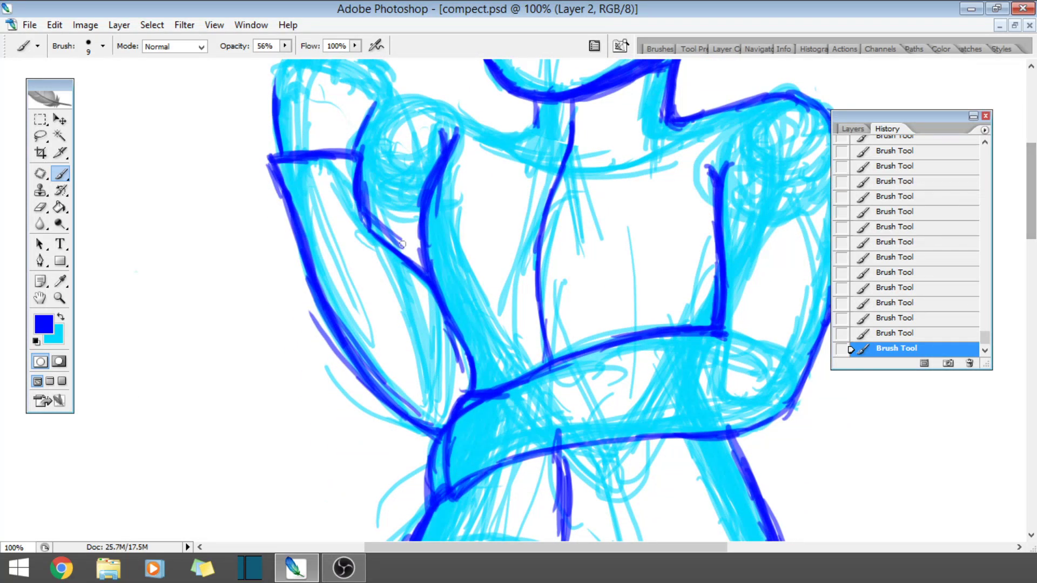
{"action": "mouse_move", "coordinate": [1034, 181]}
{"action": "left_mouse_down"}
{"action": "mouse_move", "coordinate": [1034, 208]}
{"action": "mouse_move", "coordinate": [1034, 171]}
{"action": "mouse_move", "coordinate": [1034, 183]}
{"action": "left_mouse_up"}
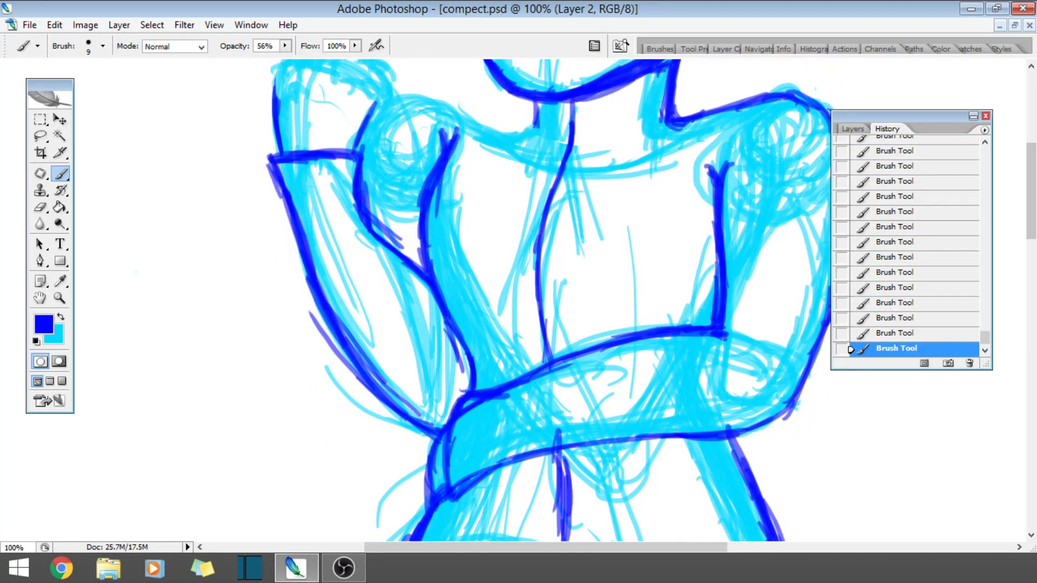
- Ink a line beneath the collar and go over the left arm contour again
{"action": "mouse_move", "coordinate": [280, 165]}
{"action": "left_mouse_down"}
{"action": "mouse_move", "coordinate": [315, 172]}
{"action": "mouse_move", "coordinate": [268, 173]}
{"action": "mouse_move", "coordinate": [352, 160]}
{"action": "left_mouse_up"}
{"action": "mouse_move", "coordinate": [437, 419]}
{"action": "left_mouse_down"}
{"action": "mouse_move", "coordinate": [386, 372]}
{"action": "mouse_move", "coordinate": [312, 225]}
{"action": "left_mouse_up"}
{"action": "left_click_drag", "start_coordinate": [330, 280], "coordinate": [310, 192]}
{"action": "mouse_move", "coordinate": [321, 251]}
{"action": "left_mouse_down"}
{"action": "mouse_move", "coordinate": [311, 190]}
{"action": "mouse_move", "coordinate": [315, 242]}
{"action": "left_mouse_up"}
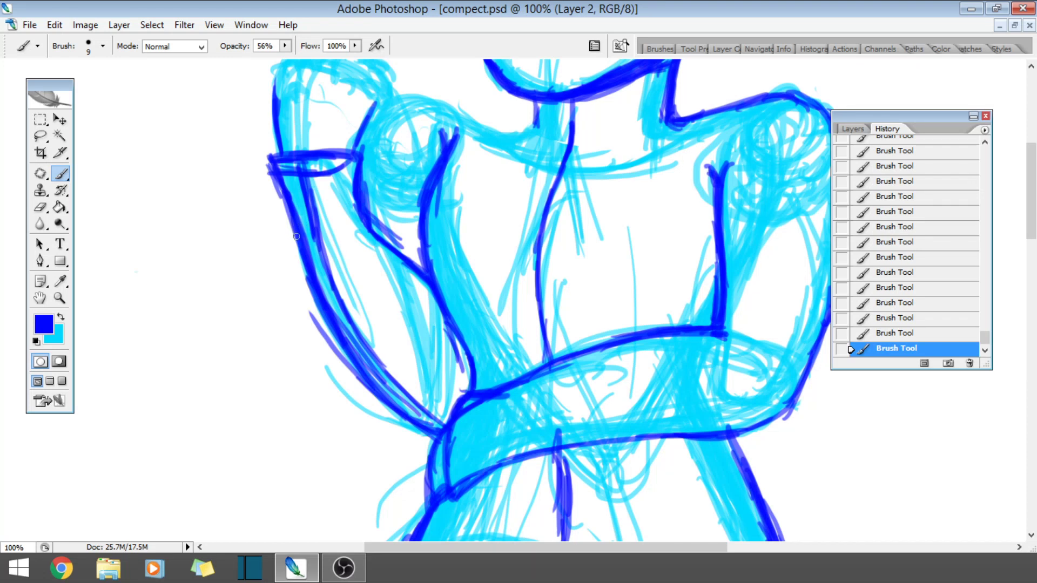
- Paint a dark-blue band under the visor and reinforce the visor's right edge
{"action": "scroll", "coordinate": [451, 219], "scroll_direction": "up", "scroll_amount": 9}
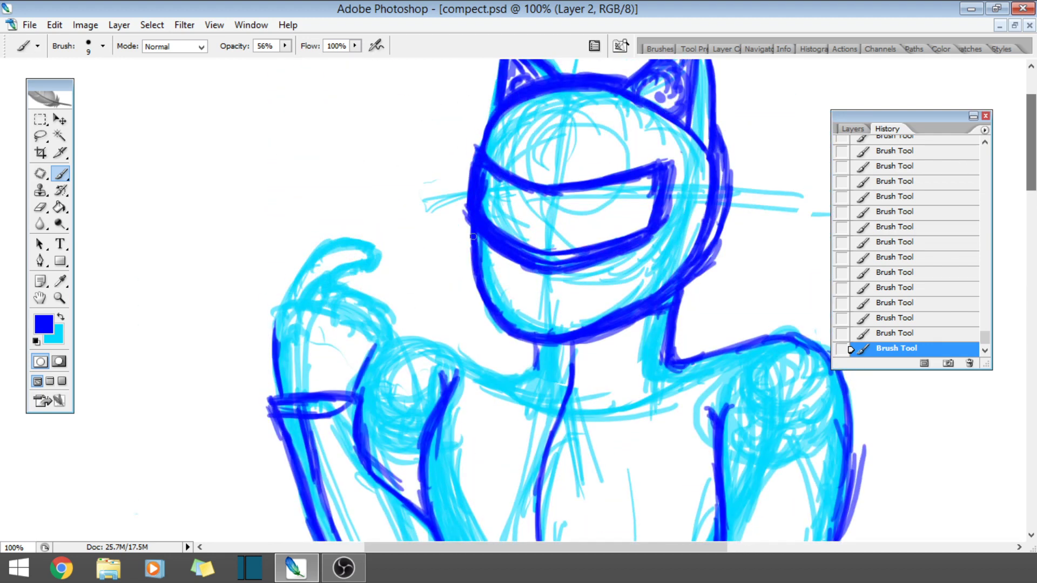
{"action": "mouse_move", "coordinate": [482, 258]}
{"action": "left_mouse_down"}
{"action": "mouse_move", "coordinate": [556, 291]}
{"action": "mouse_move", "coordinate": [650, 258]}
{"action": "left_mouse_up"}
{"action": "left_click_drag", "start_coordinate": [588, 277], "coordinate": [649, 248]}
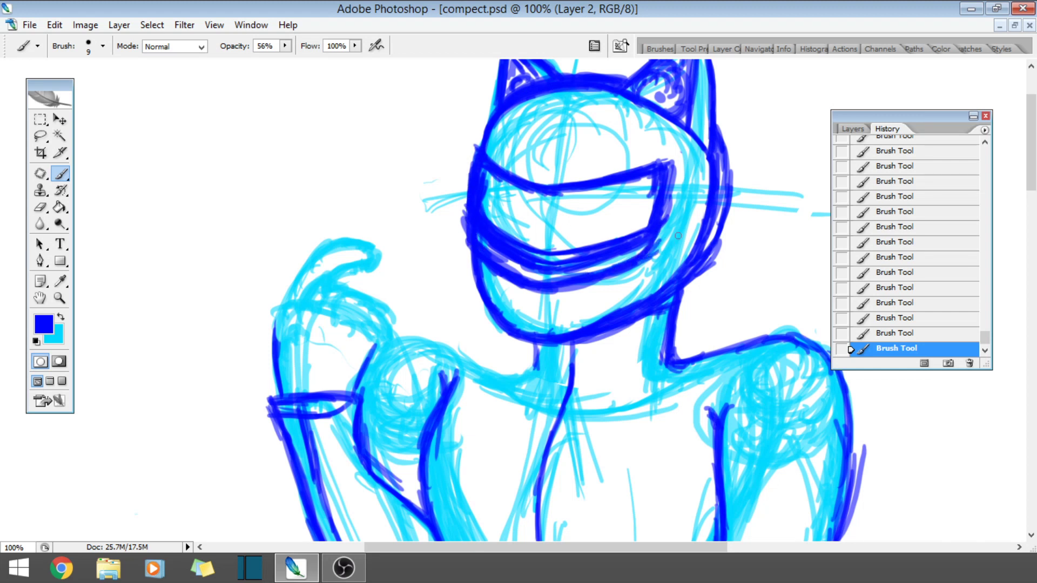
{"action": "mouse_move", "coordinate": [678, 236]}
{"action": "left_mouse_down"}
{"action": "mouse_move", "coordinate": [648, 250]}
{"action": "mouse_move", "coordinate": [684, 157]}
{"action": "mouse_move", "coordinate": [659, 163]}
{"action": "mouse_move", "coordinate": [671, 164]}
{"action": "mouse_move", "coordinate": [676, 210]}
{"action": "left_mouse_up"}
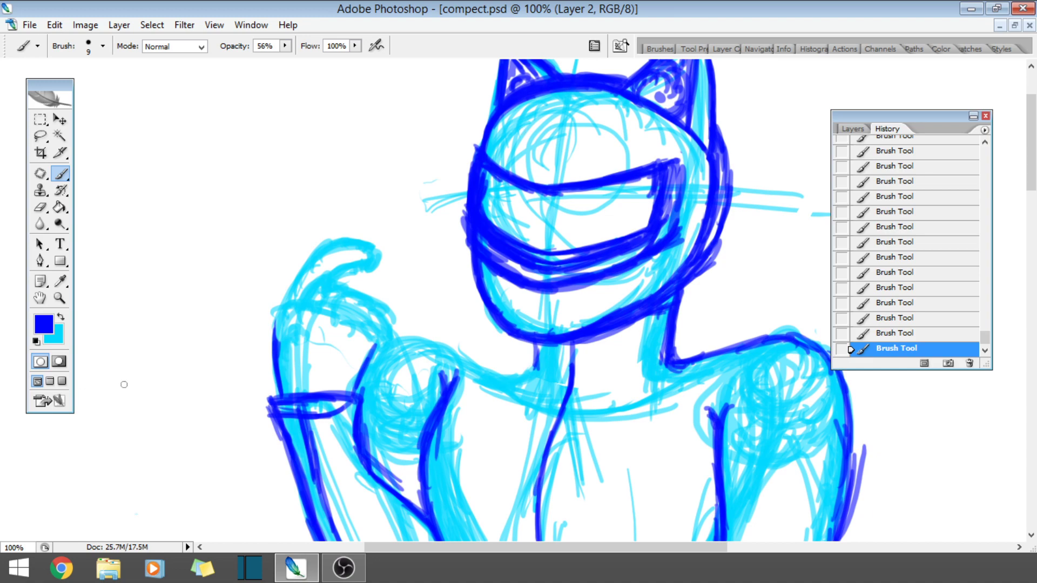
- Ink the left boot's toe outline in dark blue and carry the outer leg line up the shin
{"action": "mouse_move", "coordinate": [1032, 166]}
{"action": "left_mouse_down"}
{"action": "mouse_move", "coordinate": [1032, 146]}
{"action": "mouse_move", "coordinate": [1029, 292]}
{"action": "mouse_move", "coordinate": [999, 354]}
{"action": "mouse_move", "coordinate": [1005, 346]}
{"action": "mouse_move", "coordinate": [999, 466]}
{"action": "left_mouse_up"}
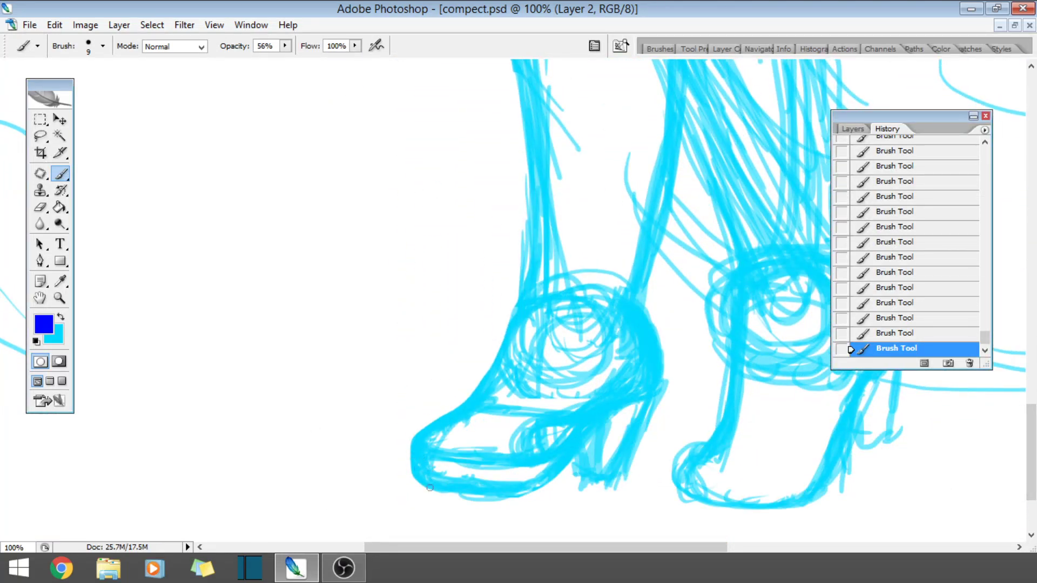
{"action": "mouse_move", "coordinate": [435, 492]}
{"action": "left_mouse_down"}
{"action": "mouse_move", "coordinate": [423, 453]}
{"action": "mouse_move", "coordinate": [429, 469]}
{"action": "mouse_move", "coordinate": [471, 409]}
{"action": "mouse_move", "coordinate": [445, 426]}
{"action": "mouse_move", "coordinate": [492, 372]}
{"action": "left_mouse_up"}
{"action": "left_click_drag", "start_coordinate": [463, 406], "coordinate": [519, 331]}
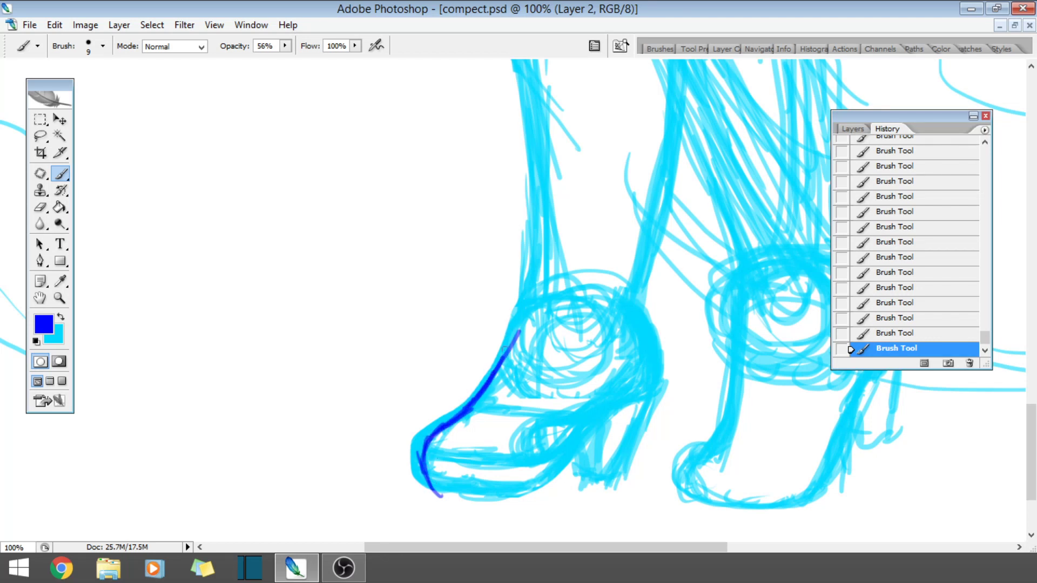
{"action": "mouse_move", "coordinate": [492, 373]}
{"action": "left_mouse_down"}
{"action": "mouse_move", "coordinate": [522, 298]}
{"action": "mouse_move", "coordinate": [519, 152]}
{"action": "left_mouse_up"}
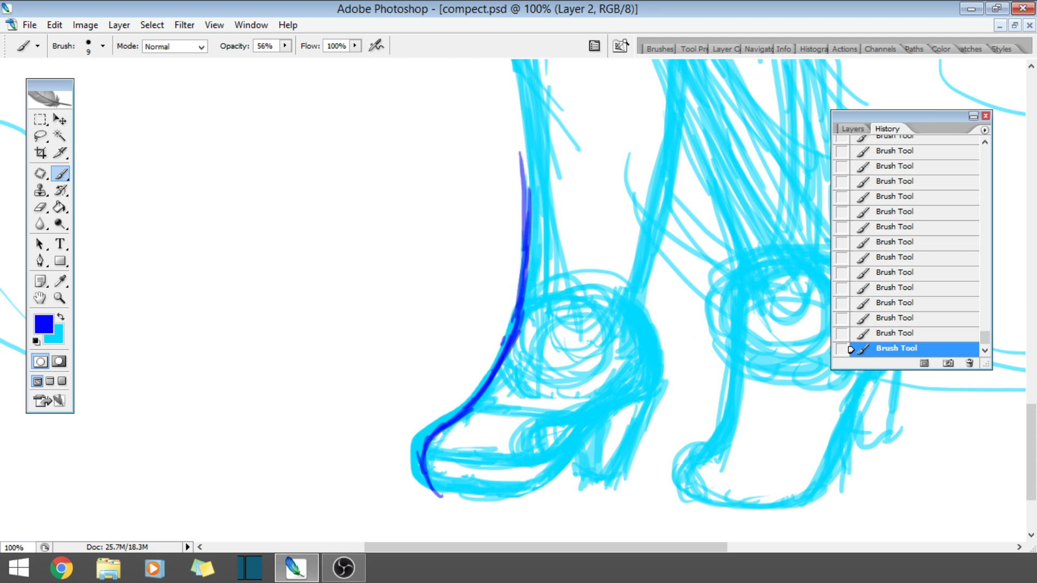
{"action": "mouse_move", "coordinate": [527, 221]}
{"action": "left_mouse_down"}
{"action": "mouse_move", "coordinate": [522, 100]}
{"action": "mouse_move", "coordinate": [520, 176]}
{"action": "left_mouse_up"}
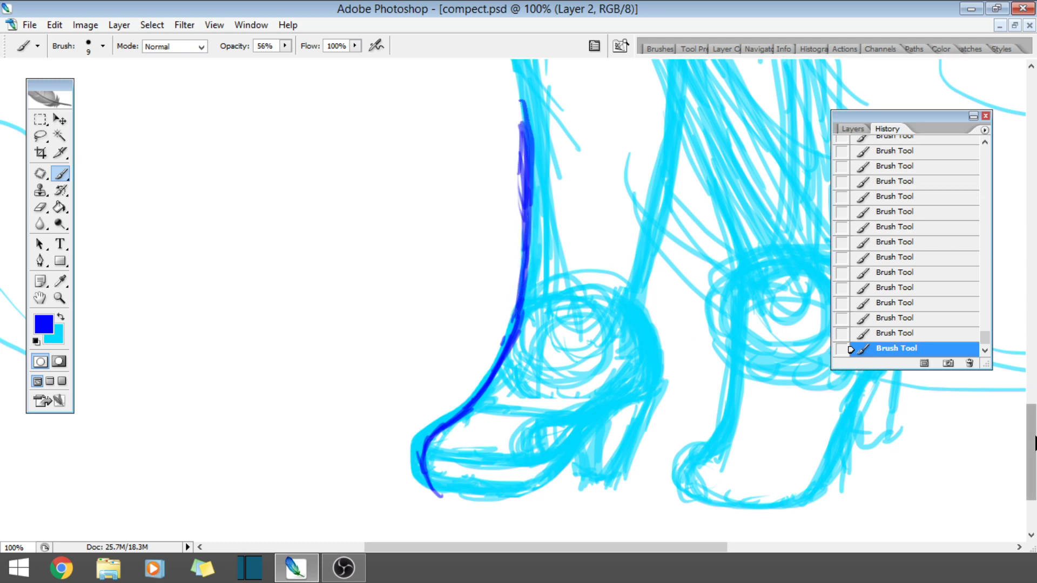
{"action": "left_click_drag", "start_coordinate": [1034, 443], "coordinate": [1033, 395]}
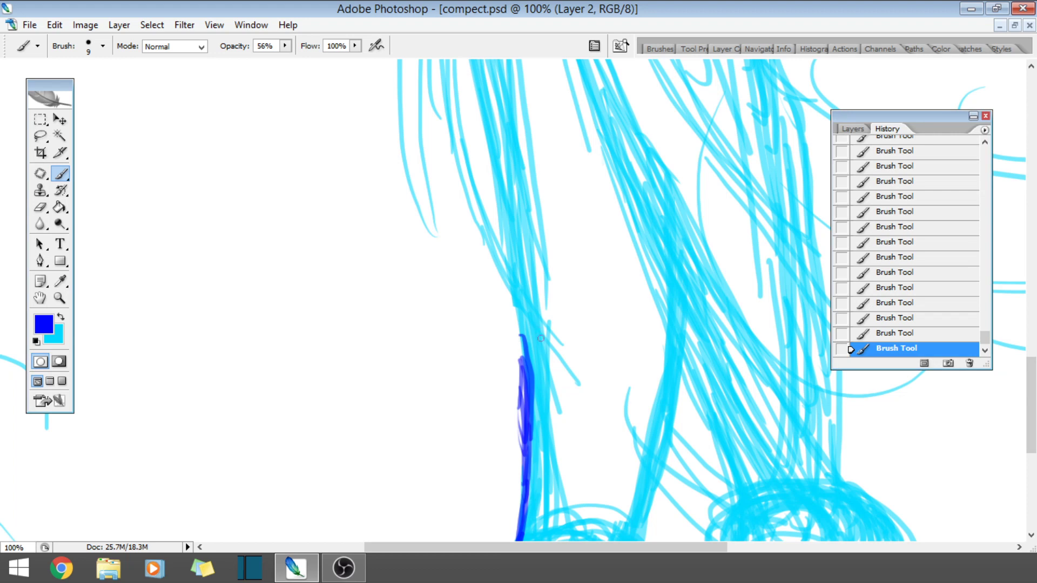
{"action": "left_click_drag", "start_coordinate": [522, 349], "coordinate": [505, 192]}
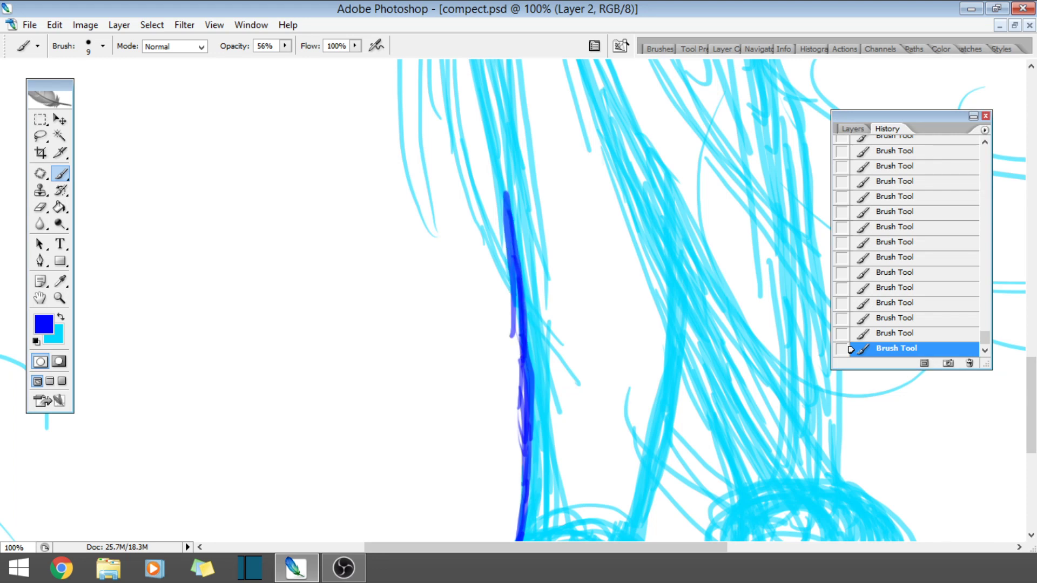
{"action": "left_click_drag", "start_coordinate": [517, 324], "coordinate": [503, 150]}
- Trace the second leg's outline upward in dark blue
{"action": "left_click_drag", "start_coordinate": [740, 505], "coordinate": [681, 345]}
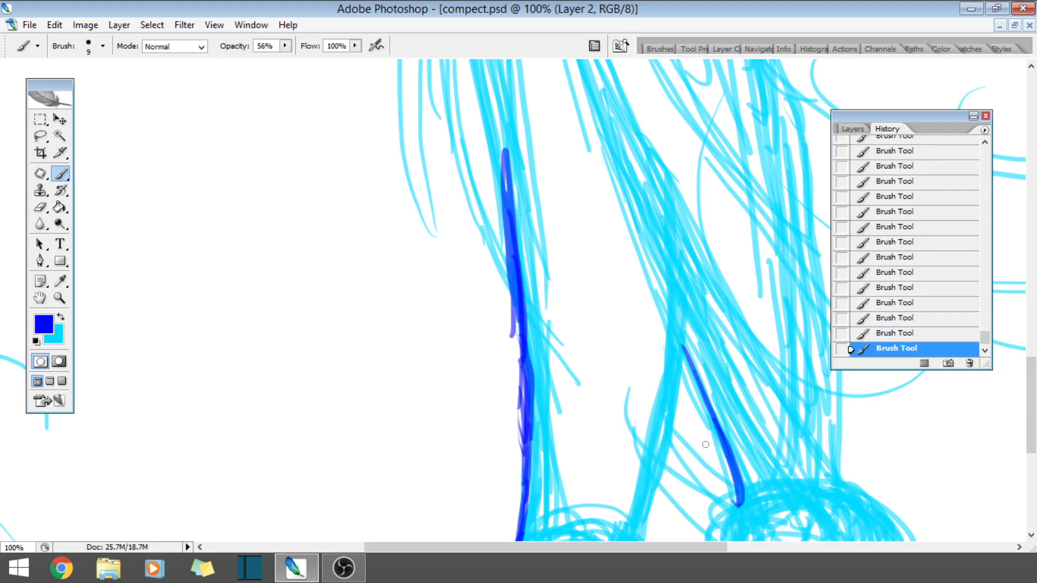
{"action": "left_click_drag", "start_coordinate": [706, 444], "coordinate": [651, 291]}
{"action": "left_click_drag", "start_coordinate": [693, 389], "coordinate": [642, 248]}
{"action": "left_click_drag", "start_coordinate": [663, 293], "coordinate": [618, 154]}
{"action": "left_click_drag", "start_coordinate": [647, 263], "coordinate": [617, 145]}
{"action": "left_click_drag", "start_coordinate": [649, 282], "coordinate": [609, 133]}
{"action": "left_click_drag", "start_coordinate": [612, 164], "coordinate": [595, 115]}
{"action": "left_click_drag", "start_coordinate": [633, 231], "coordinate": [601, 130]}
{"action": "left_click_drag", "start_coordinate": [502, 149], "coordinate": [581, 156]}
{"action": "mouse_move", "coordinate": [1035, 396]}
{"action": "left_mouse_down"}
{"action": "mouse_move", "coordinate": [1034, 253]}
{"action": "mouse_move", "coordinate": [1035, 360]}
{"action": "left_mouse_up"}
- Draw a dark-blue band across the boot tops, curving up into the right leg
{"action": "left_click_drag", "start_coordinate": [501, 353], "coordinate": [606, 338]}
{"action": "left_click_drag", "start_coordinate": [591, 306], "coordinate": [735, 251]}
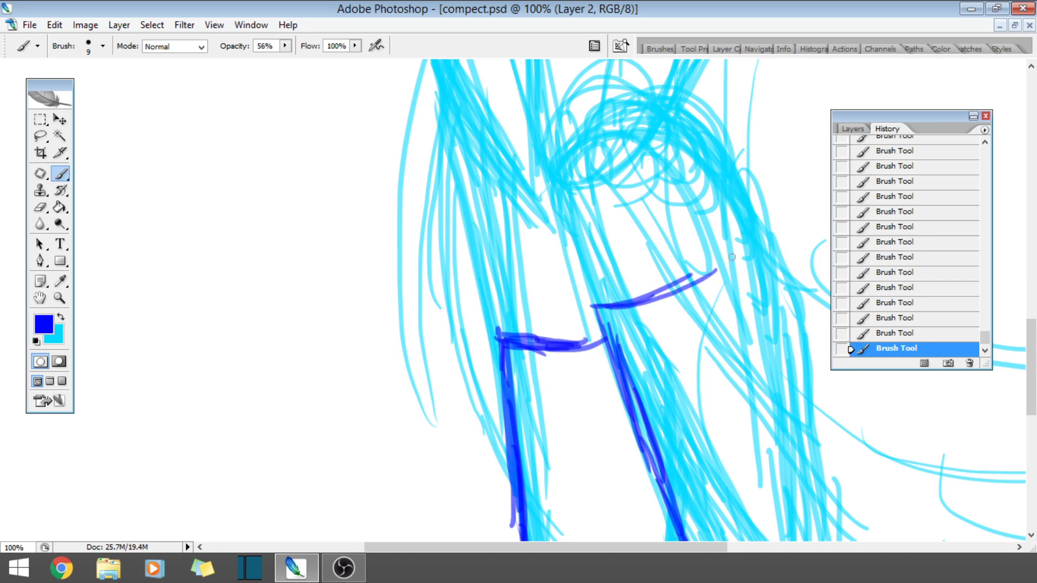
{"action": "mouse_move", "coordinate": [672, 291]}
{"action": "left_mouse_down"}
{"action": "mouse_move", "coordinate": [734, 252]}
{"action": "mouse_move", "coordinate": [756, 222]}
{"action": "left_mouse_up"}
{"action": "left_click_drag", "start_coordinate": [710, 269], "coordinate": [754, 224]}
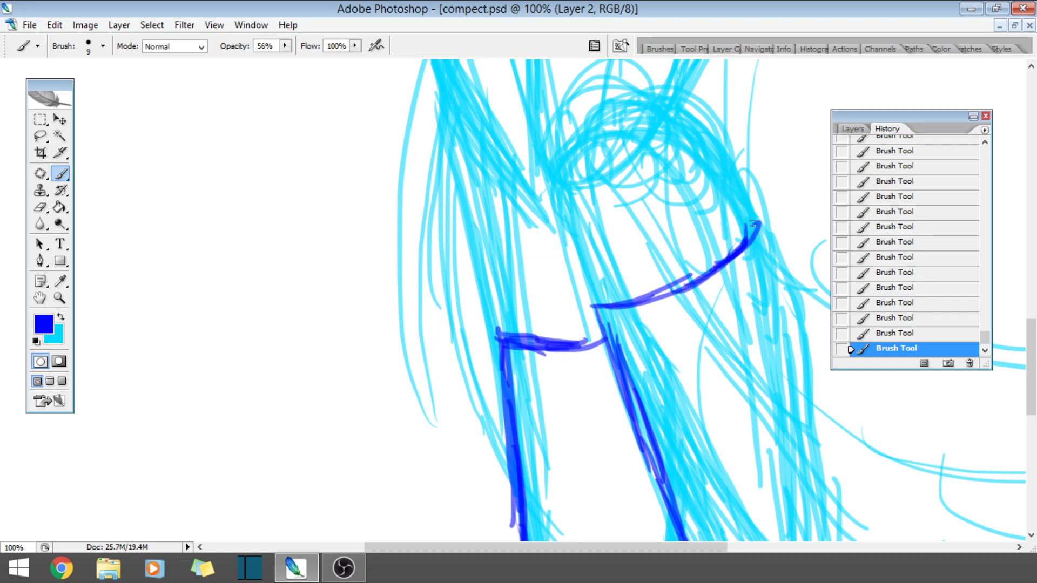
{"action": "left_click_drag", "start_coordinate": [1034, 367], "coordinate": [1035, 475]}
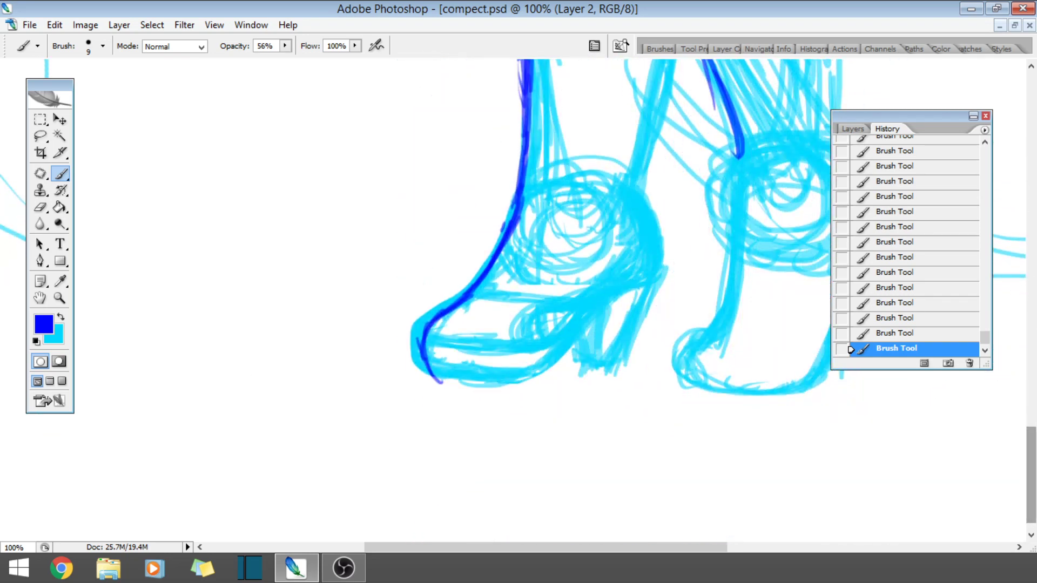
- Ink the left boot's sole line and outline the heel's back, tip and front edges
{"action": "mouse_move", "coordinate": [417, 360]}
{"action": "left_mouse_down"}
{"action": "mouse_move", "coordinate": [441, 379]}
{"action": "mouse_move", "coordinate": [440, 370]}
{"action": "mouse_move", "coordinate": [521, 382]}
{"action": "mouse_move", "coordinate": [628, 292]}
{"action": "mouse_move", "coordinate": [608, 306]}
{"action": "mouse_move", "coordinate": [617, 298]}
{"action": "mouse_move", "coordinate": [663, 274]}
{"action": "mouse_move", "coordinate": [662, 231]}
{"action": "mouse_move", "coordinate": [656, 241]}
{"action": "mouse_move", "coordinate": [638, 186]}
{"action": "mouse_move", "coordinate": [657, 242]}
{"action": "mouse_move", "coordinate": [628, 192]}
{"action": "mouse_move", "coordinate": [655, 242]}
{"action": "left_mouse_up"}
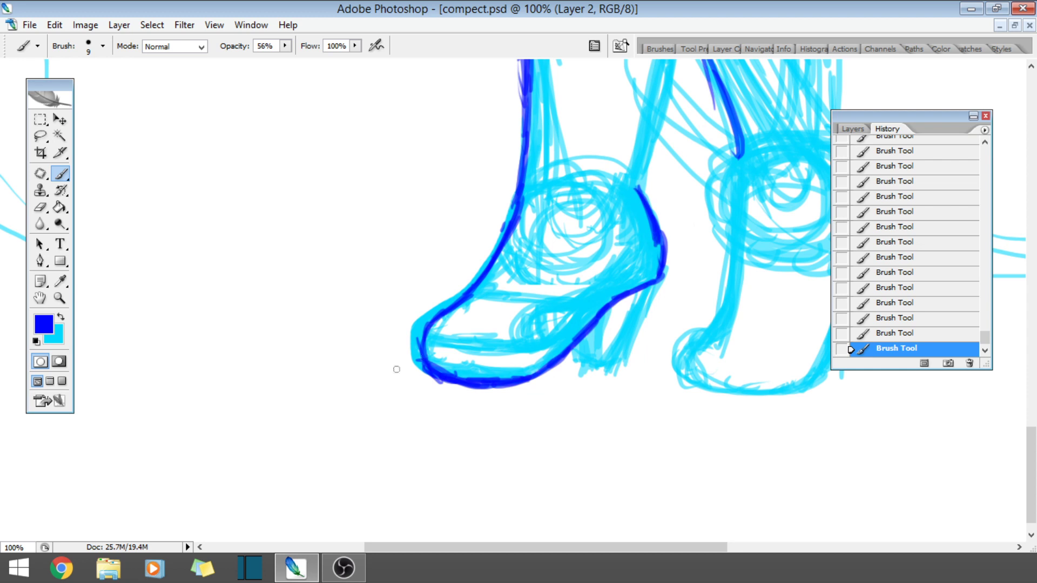
{"action": "mouse_move", "coordinate": [422, 353]}
{"action": "left_mouse_down"}
{"action": "mouse_move", "coordinate": [514, 365]}
{"action": "mouse_move", "coordinate": [493, 368]}
{"action": "mouse_move", "coordinate": [572, 332]}
{"action": "mouse_move", "coordinate": [653, 274]}
{"action": "left_mouse_up"}
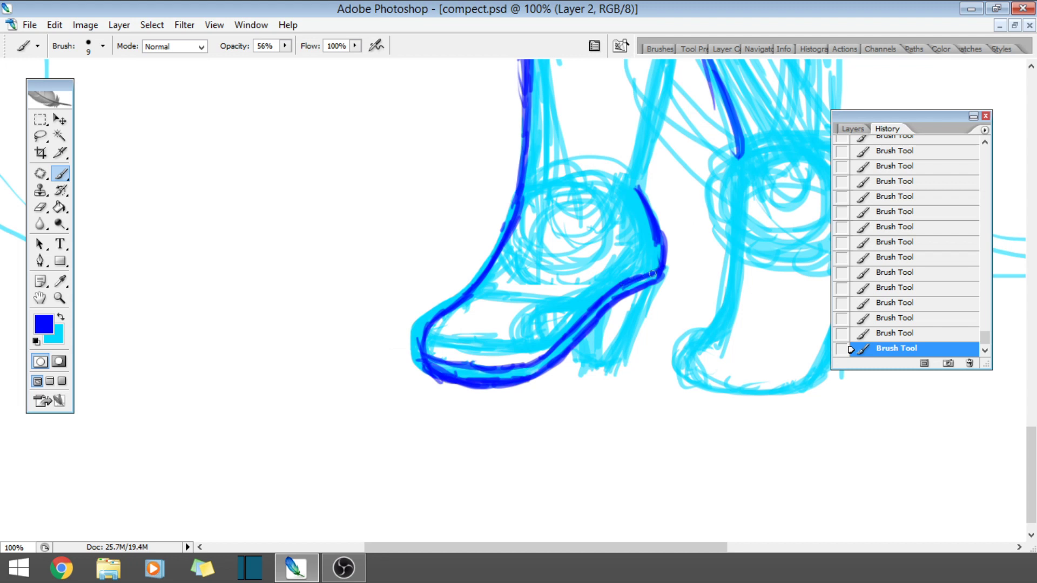
{"action": "mouse_move", "coordinate": [600, 321]}
{"action": "left_mouse_down"}
{"action": "mouse_move", "coordinate": [595, 351]}
{"action": "mouse_move", "coordinate": [603, 336]}
{"action": "left_mouse_up"}
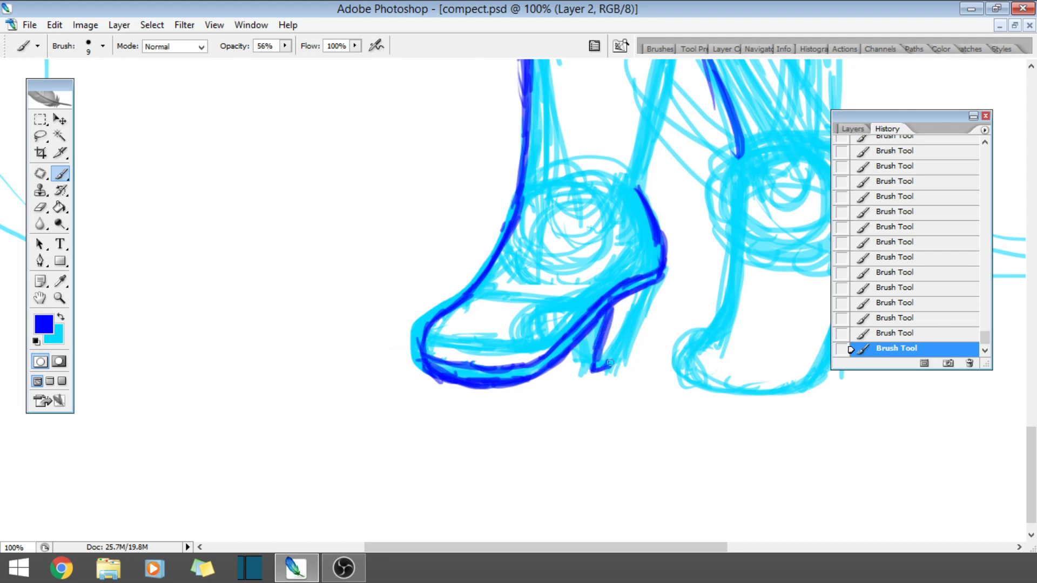
{"action": "mouse_move", "coordinate": [592, 371]}
{"action": "left_mouse_down"}
{"action": "mouse_move", "coordinate": [616, 360]}
{"action": "mouse_move", "coordinate": [662, 268]}
{"action": "left_mouse_up"}
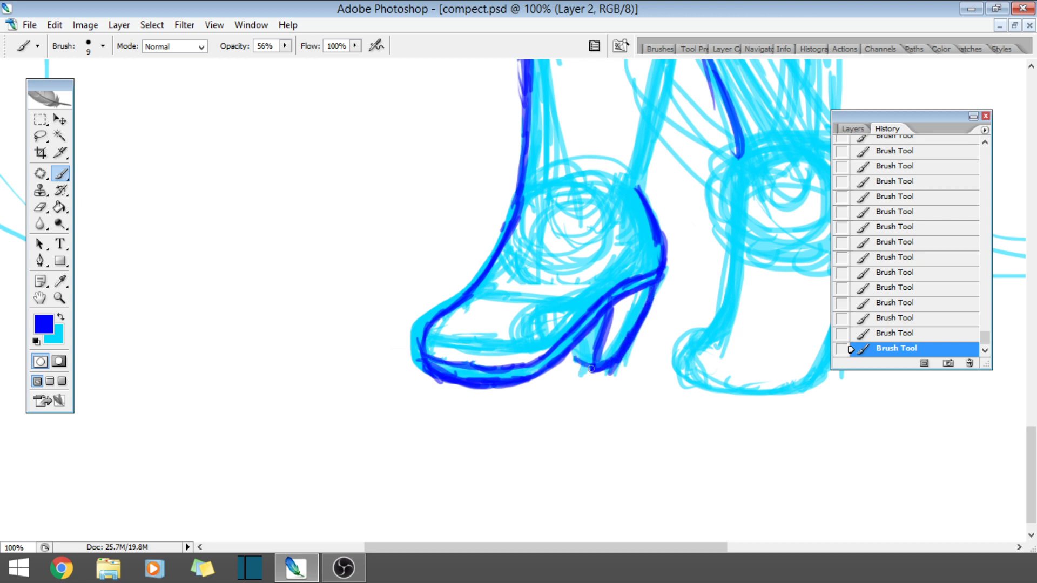
{"action": "left_click_drag", "start_coordinate": [591, 369], "coordinate": [588, 335]}
{"action": "left_click_drag", "start_coordinate": [673, 258], "coordinate": [651, 316]}
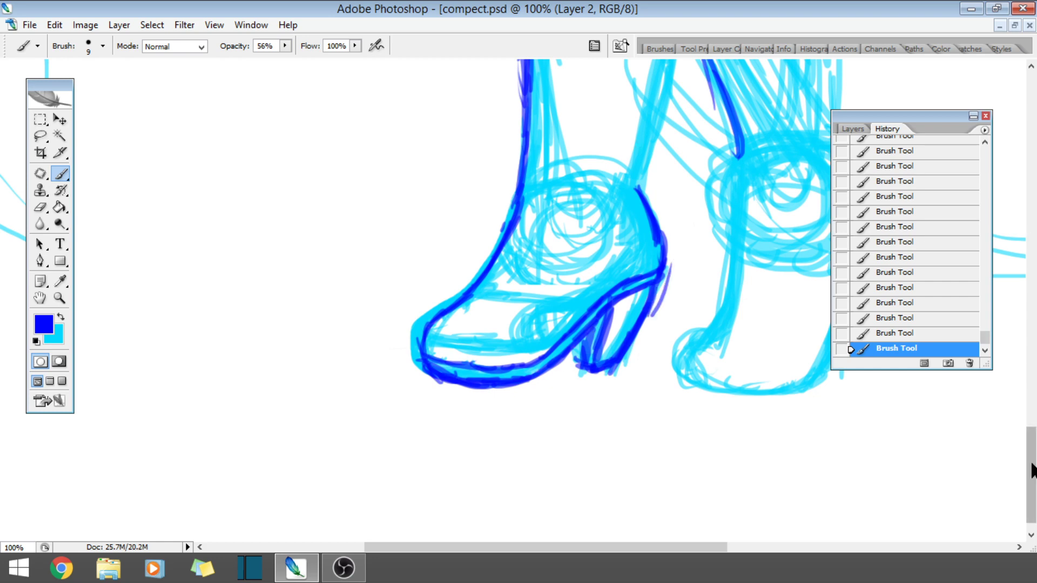
{"action": "left_click_drag", "start_coordinate": [1030, 475], "coordinate": [1030, 423]}
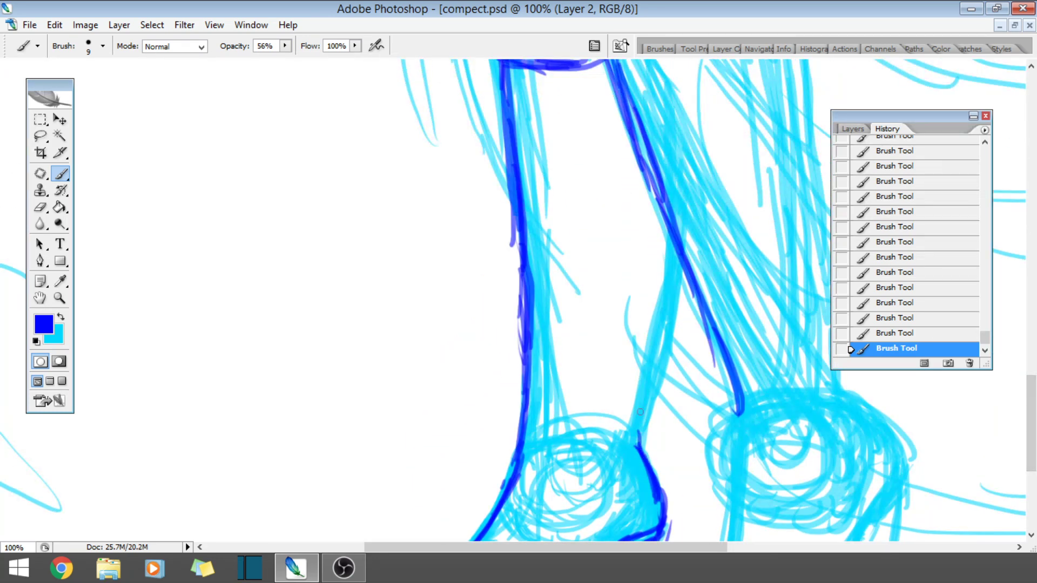
- Ink and darken the inner leg line rising above the heel
{"action": "left_click_drag", "start_coordinate": [640, 412], "coordinate": [656, 324]}
{"action": "left_click_drag", "start_coordinate": [669, 284], "coordinate": [651, 359]}
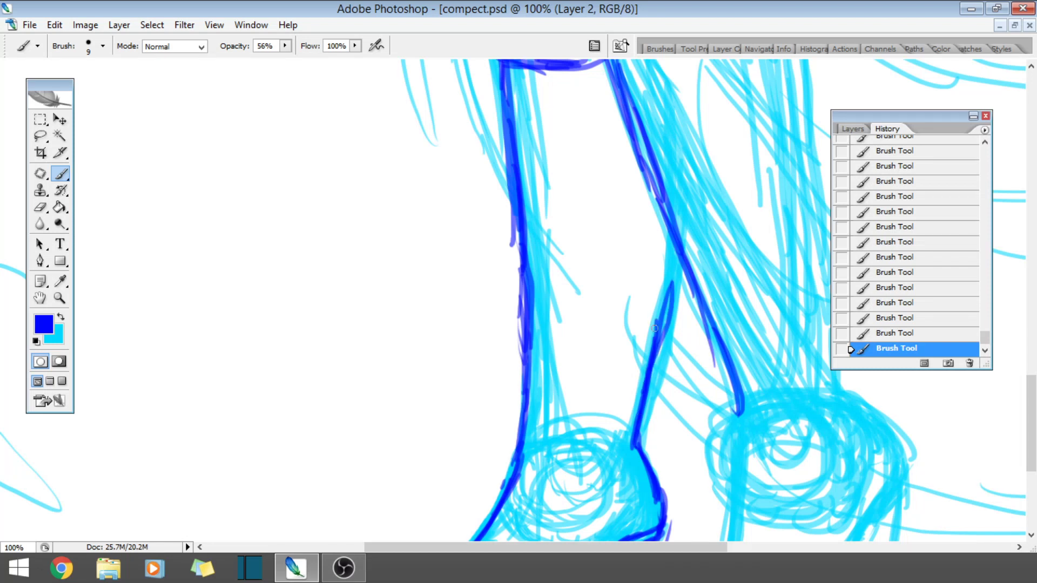
{"action": "left_click_drag", "start_coordinate": [670, 254], "coordinate": [654, 342]}
{"action": "left_click_drag", "start_coordinate": [668, 237], "coordinate": [655, 323]}
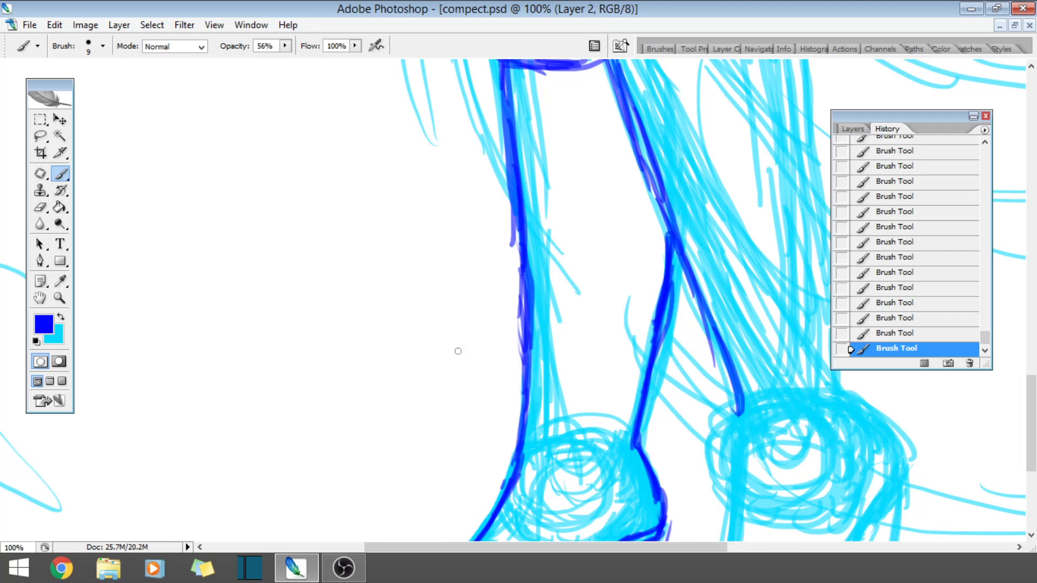
- Zoom in on the torso and erase the stray dark stroke under the arm line
{"action": "left_click", "coordinate": [57, 298]}
{"action": "left_click", "coordinate": [645, 222], "text": "alt"}
{"action": "left_click", "coordinate": [679, 238], "text": "alt"}
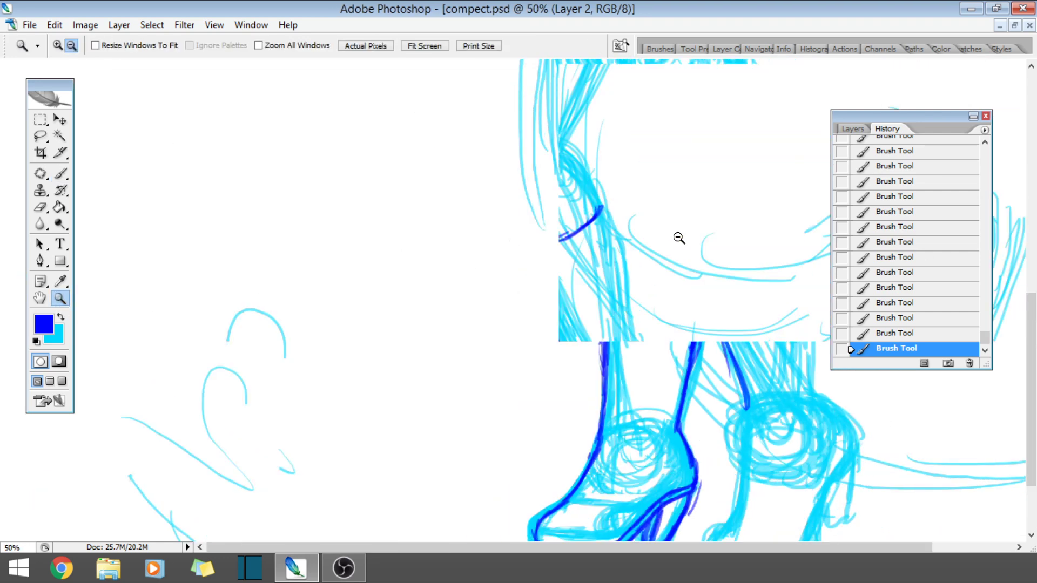
{"action": "left_click", "coordinate": [679, 238], "text": "alt"}
{"action": "left_click", "coordinate": [679, 238], "text": "alt"}
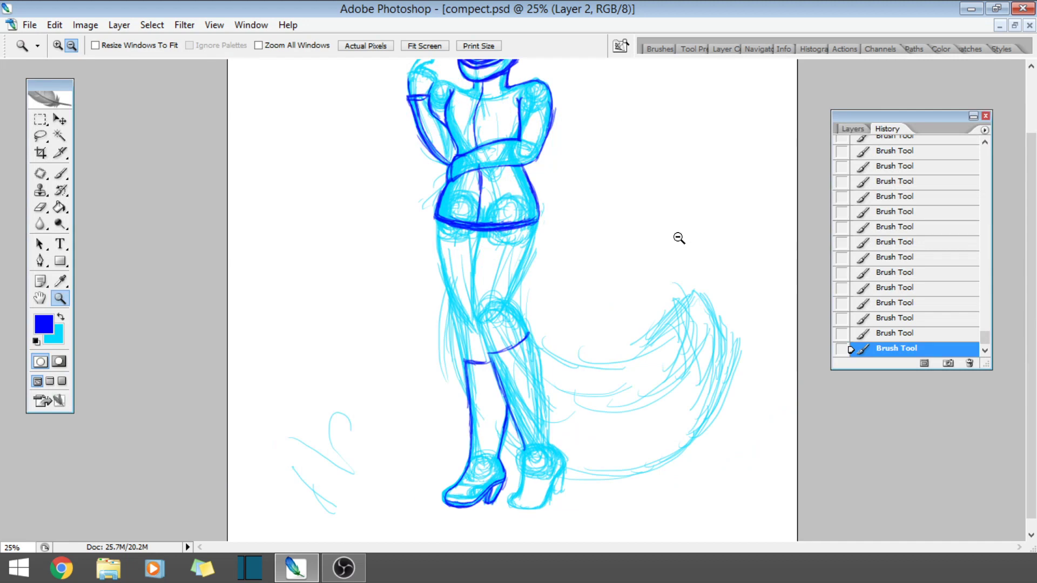
{"action": "left_click", "coordinate": [58, 45]}
{"action": "left_click", "coordinate": [486, 126]}
{"action": "left_click", "coordinate": [551, 174]}
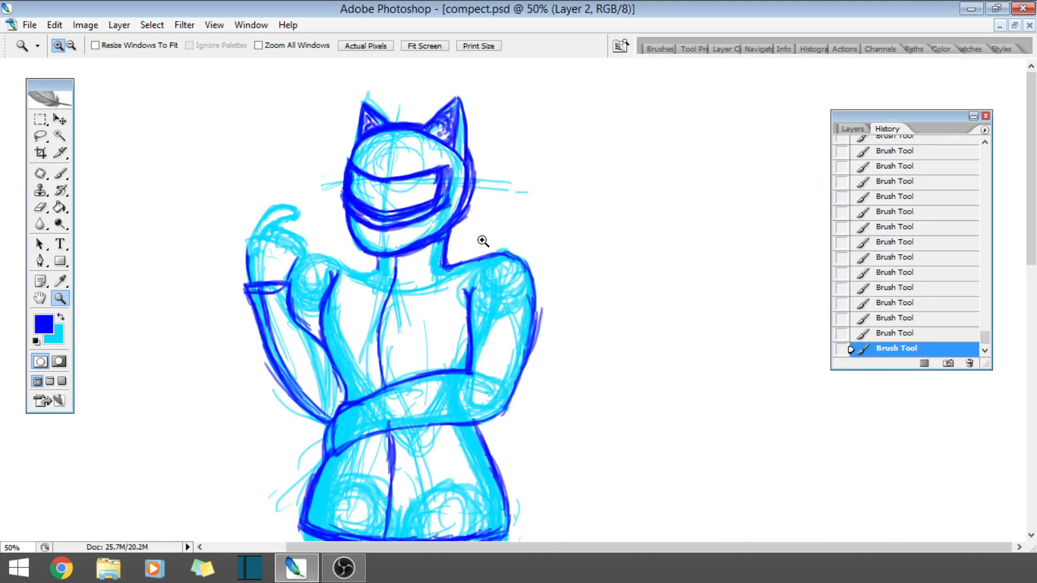
{"action": "left_click", "coordinate": [410, 265]}
{"action": "left_click", "coordinate": [617, 316]}
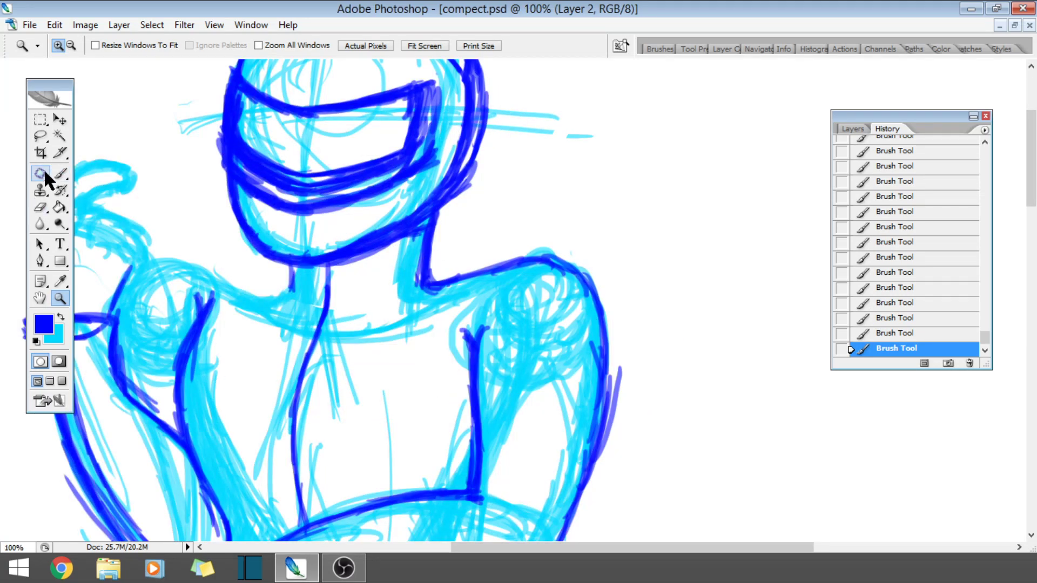
{"action": "left_click", "coordinate": [40, 207]}
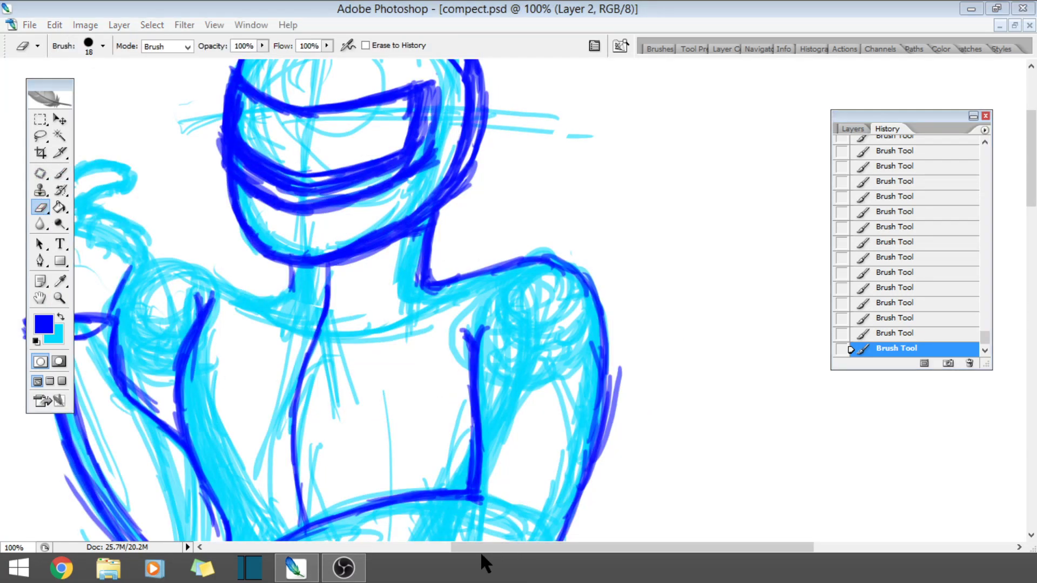
{"action": "left_click_drag", "start_coordinate": [465, 546], "coordinate": [436, 546]}
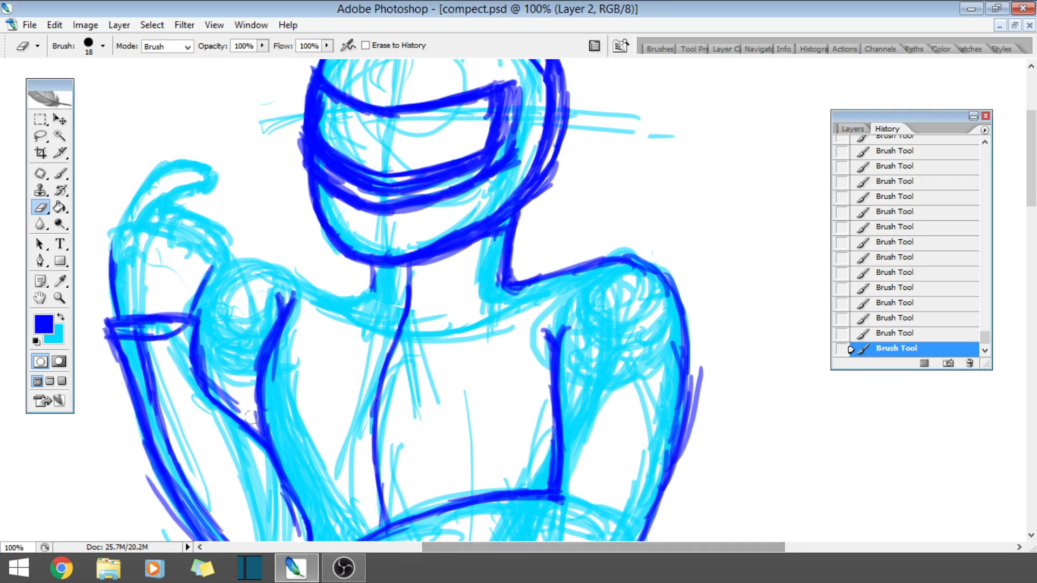
{"action": "mouse_move", "coordinate": [130, 336]}
{"action": "left_mouse_down"}
{"action": "mouse_move", "coordinate": [181, 338]}
{"action": "mouse_move", "coordinate": [146, 352]}
{"action": "mouse_move", "coordinate": [154, 430]}
{"action": "mouse_move", "coordinate": [178, 478]}
{"action": "mouse_move", "coordinate": [149, 365]}
{"action": "left_mouse_up"}
- Erase the stray dark strokes along the left arm's edge and the vertical line on the hips
{"action": "scroll", "coordinate": [149, 365], "scroll_direction": "down", "scroll_amount": 5}
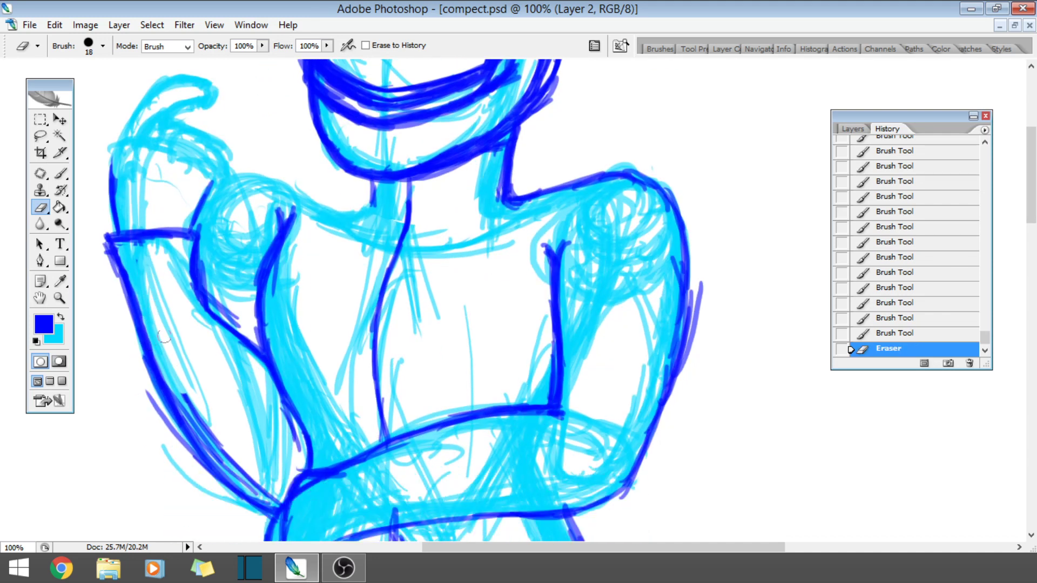
{"action": "mouse_move", "coordinate": [187, 306]}
{"action": "left_mouse_down"}
{"action": "mouse_move", "coordinate": [224, 371]}
{"action": "mouse_move", "coordinate": [270, 411]}
{"action": "left_mouse_up"}
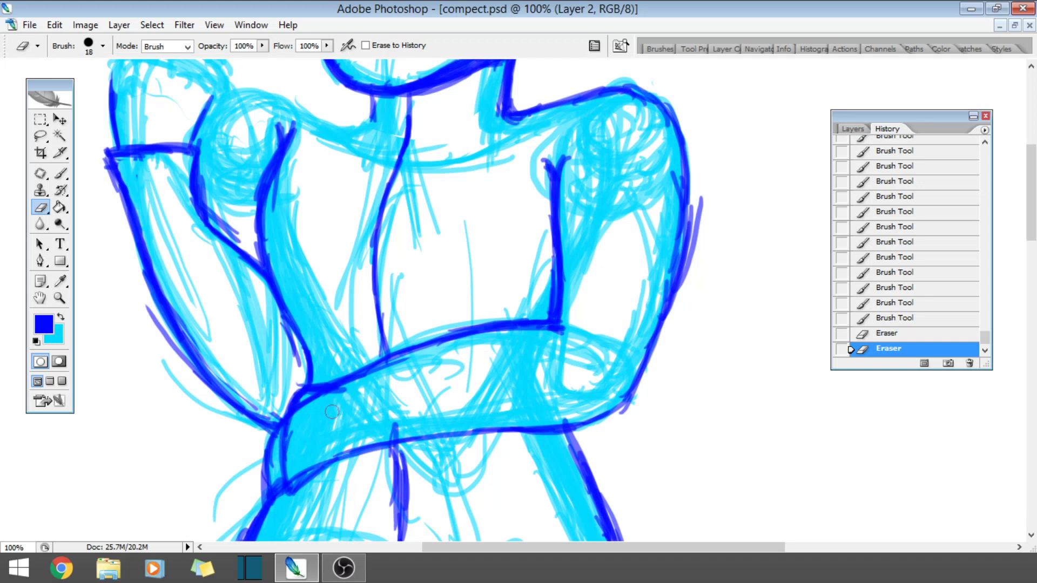
{"action": "left_click_drag", "start_coordinate": [334, 397], "coordinate": [303, 405]}
{"action": "scroll", "coordinate": [422, 406], "scroll_direction": "down", "scroll_amount": 5}
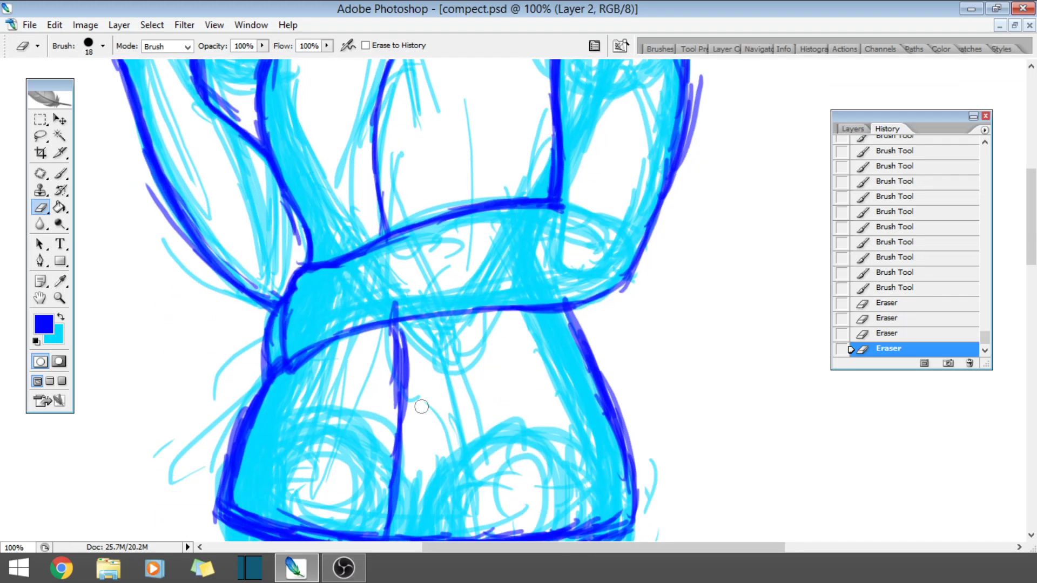
{"action": "mouse_move", "coordinate": [387, 512]}
{"action": "left_mouse_down"}
{"action": "mouse_move", "coordinate": [408, 515]}
{"action": "mouse_move", "coordinate": [396, 332]}
{"action": "mouse_move", "coordinate": [408, 412]}
{"action": "left_mouse_up"}
{"action": "left_click_drag", "start_coordinate": [391, 517], "coordinate": [408, 403]}
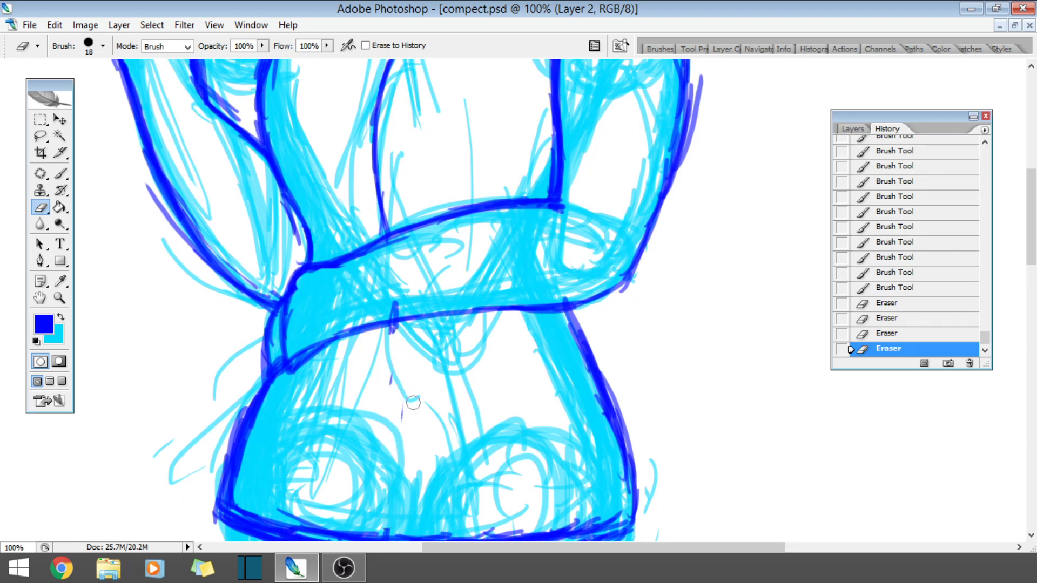
- Erase the dark vertical line below the collar and a stray dark-blue line on the torso
{"action": "scroll", "coordinate": [389, 243], "scroll_direction": "up", "scroll_amount": 6}
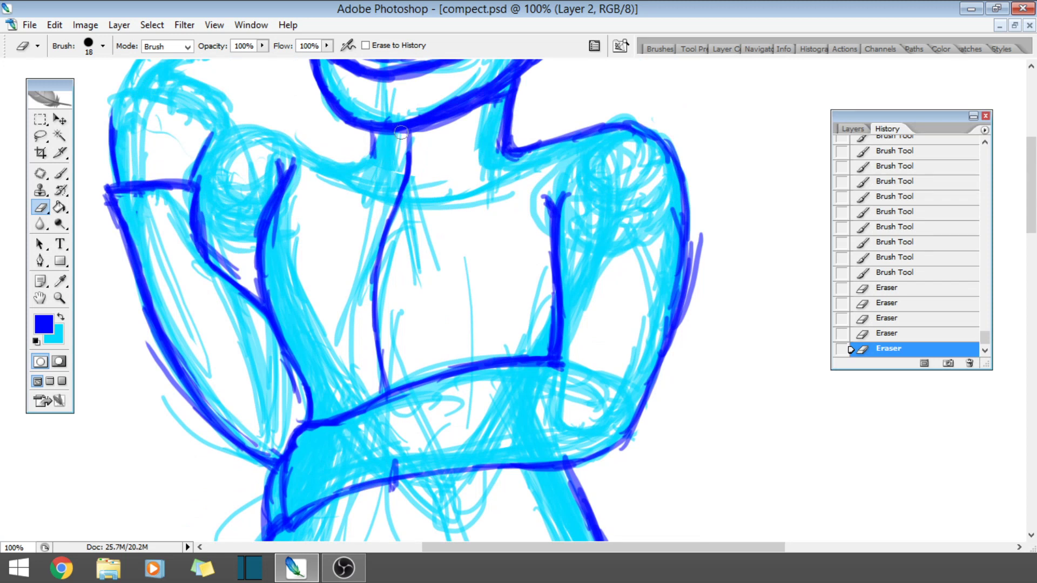
{"action": "mouse_move", "coordinate": [406, 141]}
{"action": "left_mouse_down"}
{"action": "mouse_move", "coordinate": [376, 329]}
{"action": "mouse_move", "coordinate": [407, 168]}
{"action": "left_mouse_up"}
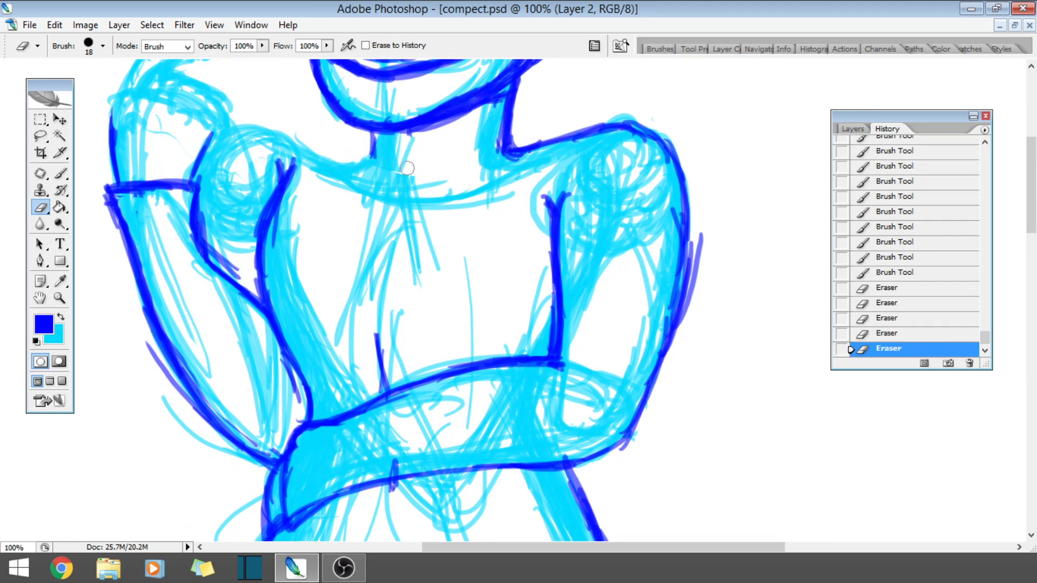
{"action": "mouse_move", "coordinate": [390, 327]}
{"action": "left_mouse_down"}
{"action": "mouse_move", "coordinate": [380, 318]}
{"action": "mouse_move", "coordinate": [377, 381]}
{"action": "mouse_move", "coordinate": [387, 357]}
{"action": "mouse_move", "coordinate": [378, 362]}
{"action": "left_mouse_up"}
{"action": "scroll", "coordinate": [480, 286], "scroll_direction": "up", "scroll_amount": 8}
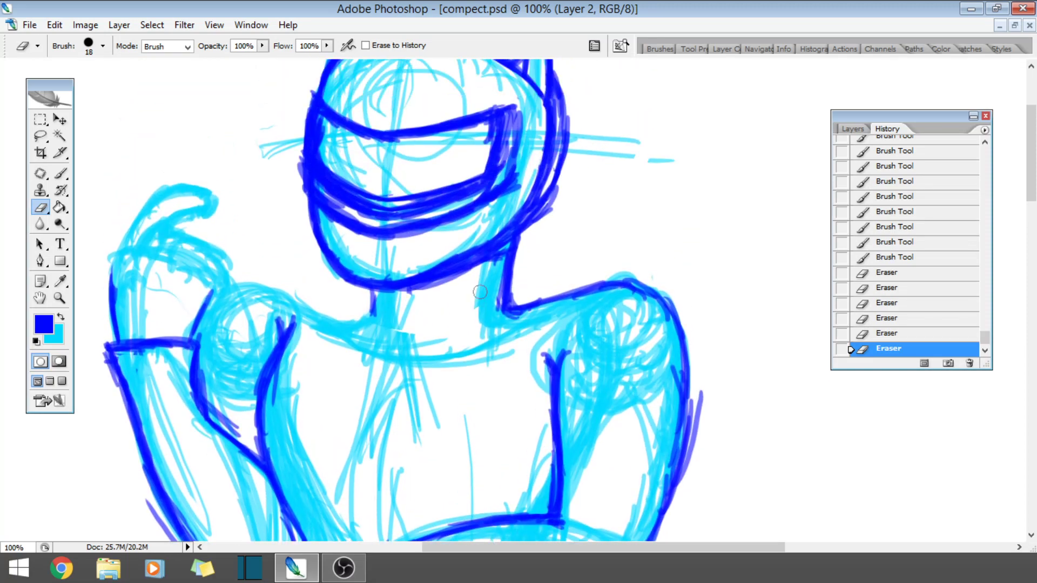
{"action": "mouse_move", "coordinate": [1035, 181]}
{"action": "left_mouse_down"}
{"action": "mouse_move", "coordinate": [1031, 256]}
{"action": "mouse_move", "coordinate": [943, 481]}
{"action": "mouse_move", "coordinate": [934, 467]}
{"action": "left_mouse_up"}
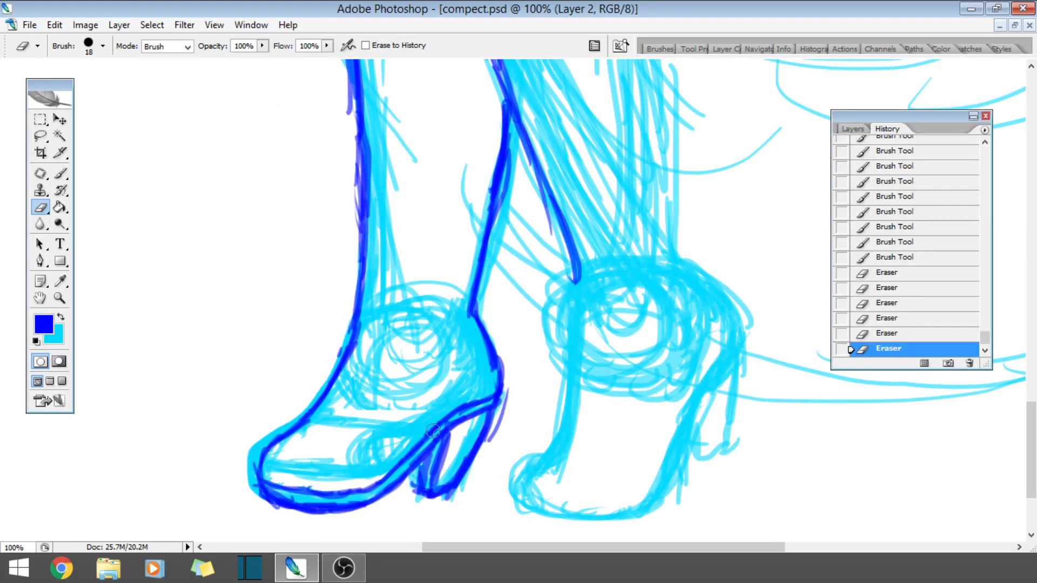
- With the dark-blue brush, ink the right shoe's toe, sole, heel curve and back edge
{"action": "left_click_drag", "start_coordinate": [545, 463], "coordinate": [534, 466]}
{"action": "mouse_move", "coordinate": [534, 467]}
{"action": "left_mouse_down"}
{"action": "mouse_move", "coordinate": [530, 503]}
{"action": "mouse_move", "coordinate": [551, 511]}
{"action": "left_mouse_up"}
{"action": "left_click", "coordinate": [61, 174]}
{"action": "left_click_drag", "start_coordinate": [517, 496], "coordinate": [579, 519]}
{"action": "left_click_drag", "start_coordinate": [546, 515], "coordinate": [606, 517]}
{"action": "mouse_move", "coordinate": [559, 518]}
{"action": "left_mouse_down"}
{"action": "mouse_move", "coordinate": [633, 507]}
{"action": "mouse_move", "coordinate": [621, 511]}
{"action": "mouse_move", "coordinate": [651, 472]}
{"action": "left_mouse_up"}
{"action": "left_click_drag", "start_coordinate": [625, 508], "coordinate": [662, 451]}
{"action": "mouse_move", "coordinate": [656, 452]}
{"action": "left_mouse_down"}
{"action": "mouse_move", "coordinate": [701, 388]}
{"action": "mouse_move", "coordinate": [724, 331]}
{"action": "left_mouse_up"}
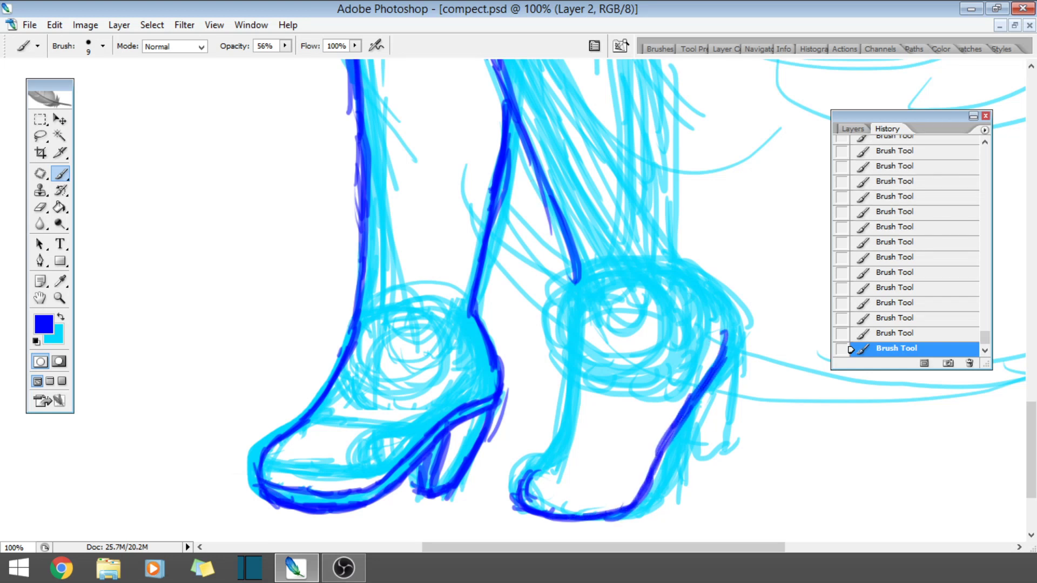
{"action": "mouse_move", "coordinate": [629, 510]}
{"action": "left_mouse_down"}
{"action": "mouse_move", "coordinate": [645, 501]}
{"action": "mouse_move", "coordinate": [636, 505]}
{"action": "mouse_move", "coordinate": [688, 403]}
{"action": "left_mouse_up"}
{"action": "mouse_move", "coordinate": [665, 459]}
{"action": "left_mouse_down"}
{"action": "mouse_move", "coordinate": [728, 324]}
{"action": "mouse_move", "coordinate": [728, 305]}
{"action": "mouse_move", "coordinate": [678, 258]}
{"action": "mouse_move", "coordinate": [726, 318]}
{"action": "mouse_move", "coordinate": [726, 289]}
{"action": "left_mouse_up"}
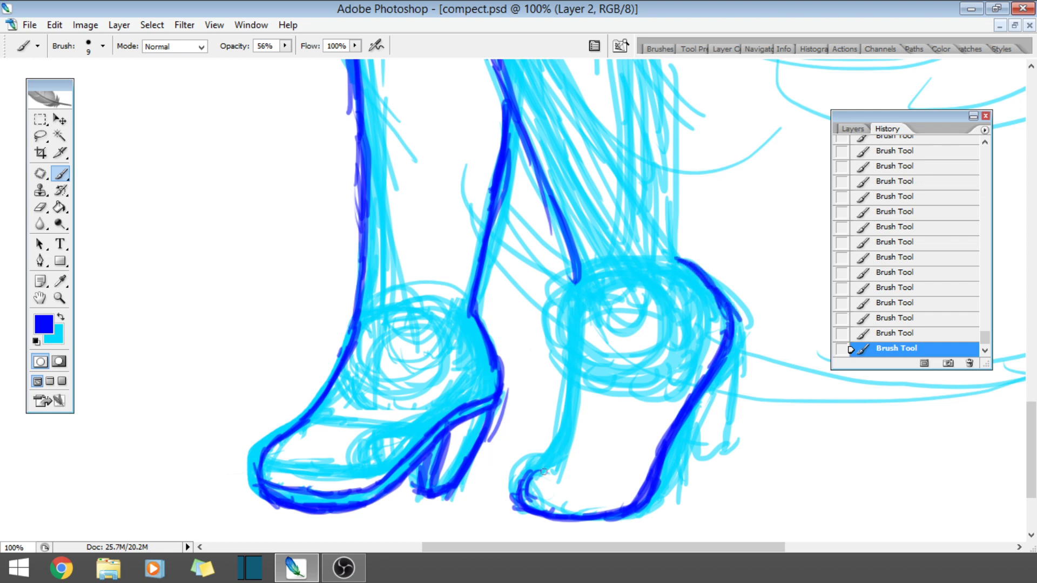
- Ink the right shoe's front up to the ankle, the back of the heel and the toe curve
{"action": "mouse_move", "coordinate": [543, 471]}
{"action": "left_mouse_down"}
{"action": "mouse_move", "coordinate": [528, 480]}
{"action": "mouse_move", "coordinate": [562, 447]}
{"action": "mouse_move", "coordinate": [568, 357]}
{"action": "left_mouse_up"}
{"action": "left_click_drag", "start_coordinate": [561, 444], "coordinate": [575, 316]}
{"action": "mouse_move", "coordinate": [562, 399]}
{"action": "left_mouse_down"}
{"action": "mouse_move", "coordinate": [564, 296]}
{"action": "mouse_move", "coordinate": [578, 272]}
{"action": "mouse_move", "coordinate": [561, 236]}
{"action": "left_mouse_up"}
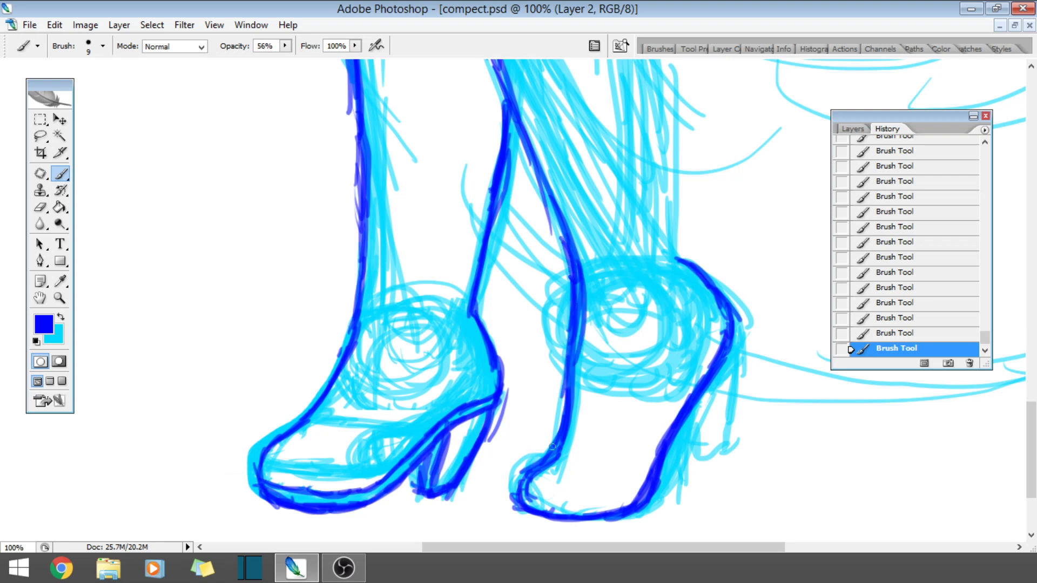
{"action": "left_click_drag", "start_coordinate": [552, 447], "coordinate": [576, 308]}
{"action": "left_click_drag", "start_coordinate": [564, 410], "coordinate": [566, 248]}
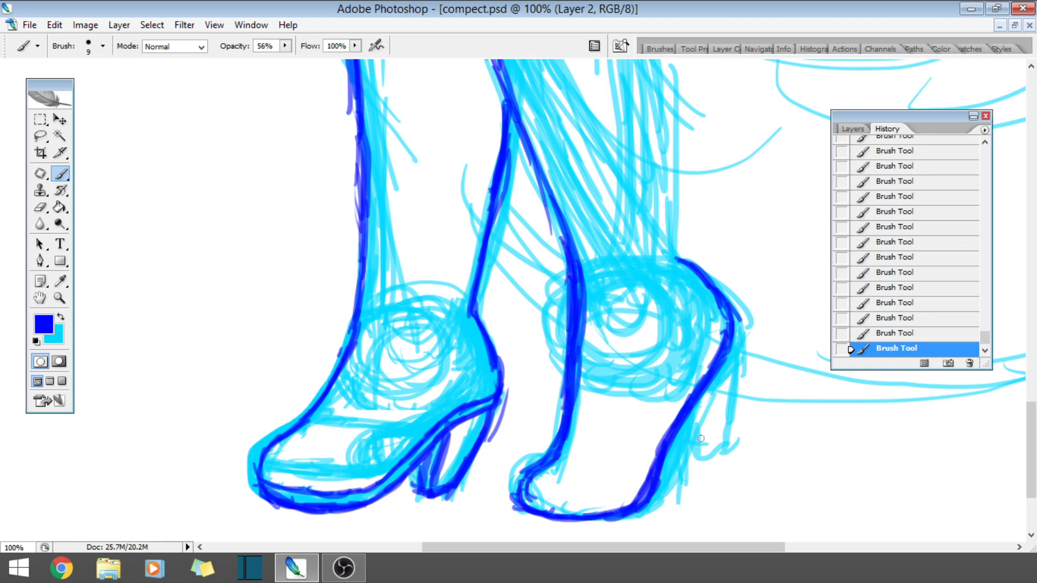
{"action": "left_click_drag", "start_coordinate": [733, 336], "coordinate": [709, 451]}
{"action": "left_click_drag", "start_coordinate": [730, 357], "coordinate": [708, 452]}
{"action": "left_click_drag", "start_coordinate": [716, 410], "coordinate": [706, 454]}
{"action": "left_click_drag", "start_coordinate": [691, 414], "coordinate": [685, 458]}
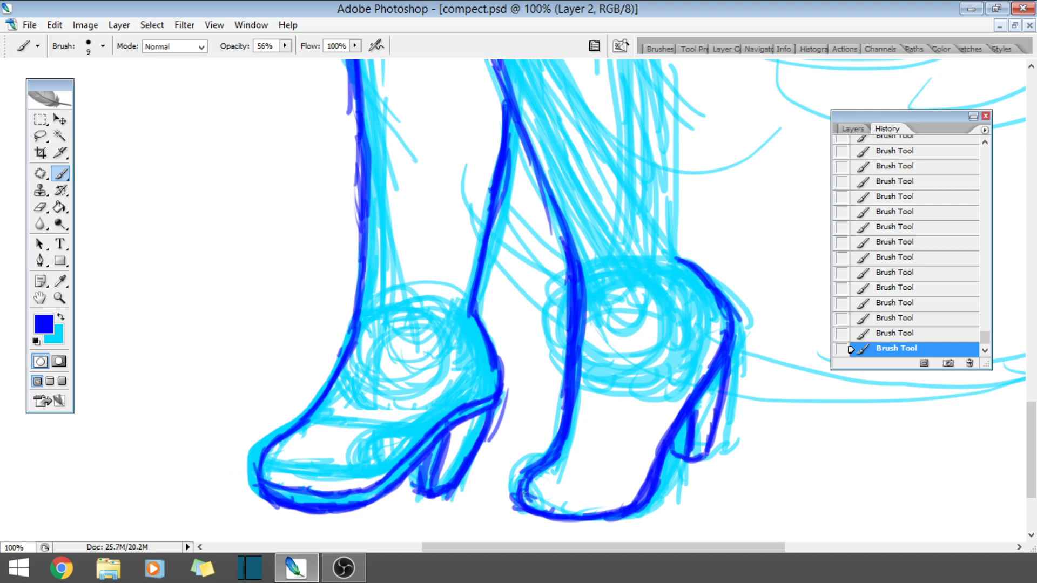
{"action": "mouse_move", "coordinate": [524, 493]}
{"action": "left_mouse_down"}
{"action": "mouse_move", "coordinate": [567, 505]}
{"action": "mouse_move", "coordinate": [612, 492]}
{"action": "mouse_move", "coordinate": [594, 502]}
{"action": "mouse_move", "coordinate": [648, 469]}
{"action": "mouse_move", "coordinate": [719, 343]}
{"action": "mouse_move", "coordinate": [672, 417]}
{"action": "left_mouse_up"}
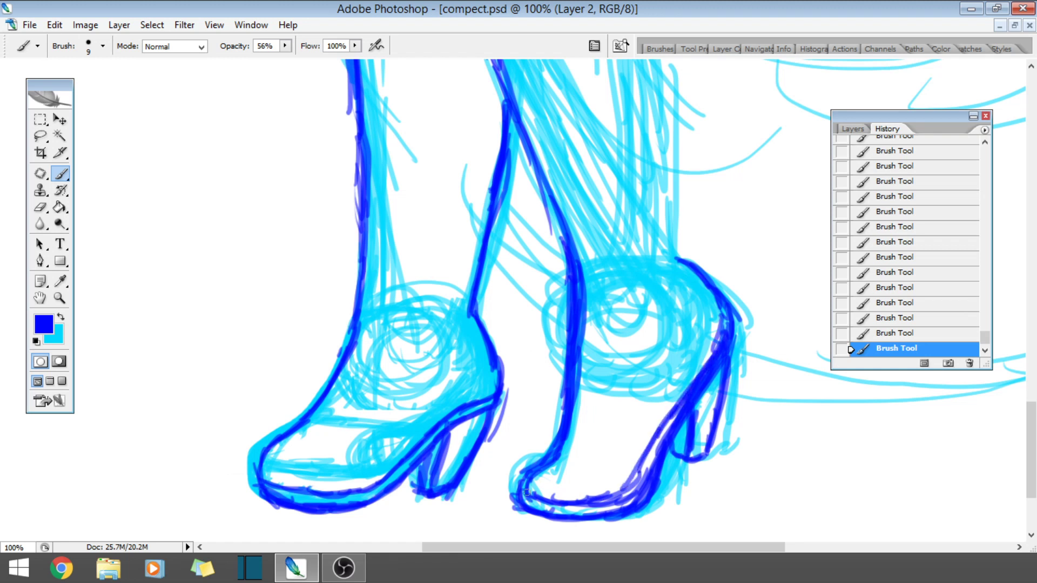
{"action": "left_click_drag", "start_coordinate": [521, 488], "coordinate": [570, 403]}
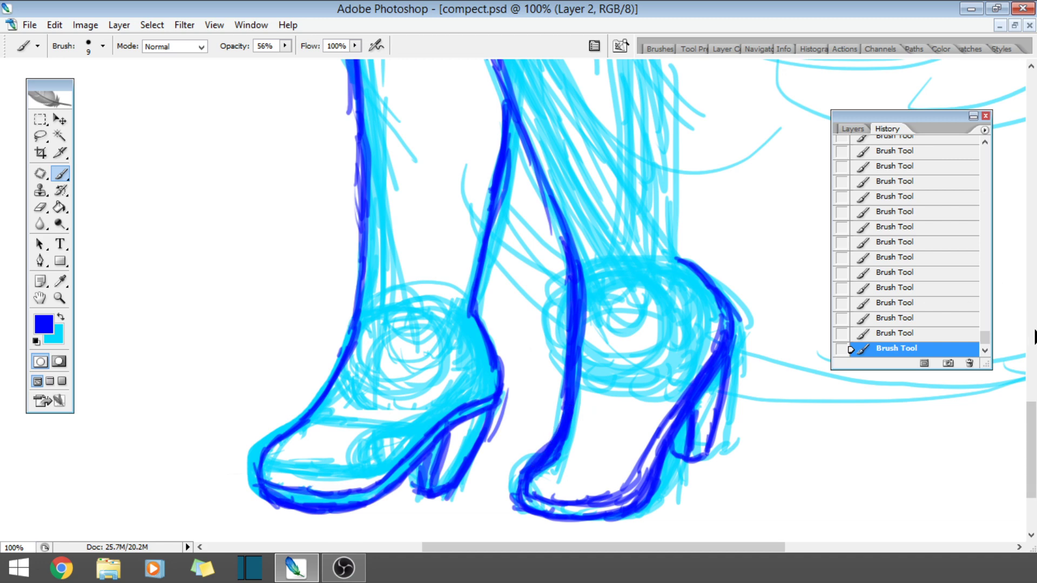
- Trace the right leg's outline above the shoe and its outer edge upward
{"action": "left_click_drag", "start_coordinate": [1003, 387], "coordinate": [1004, 385]}
{"action": "left_click_drag", "start_coordinate": [1033, 424], "coordinate": [972, 388]}
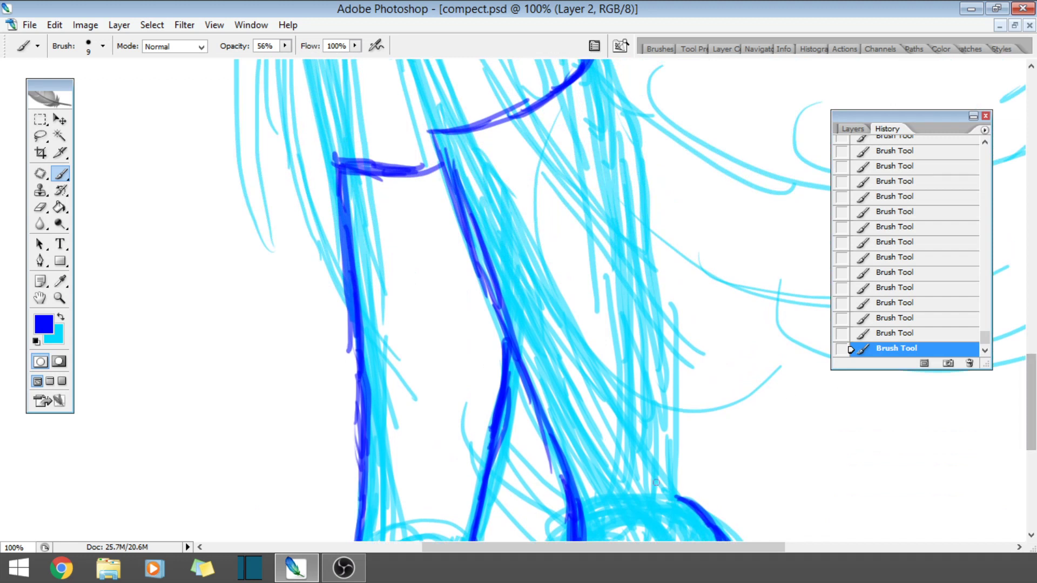
{"action": "left_click_drag", "start_coordinate": [669, 442], "coordinate": [675, 500]}
{"action": "left_click_drag", "start_coordinate": [661, 387], "coordinate": [674, 500]}
{"action": "left_click_drag", "start_coordinate": [657, 342], "coordinate": [671, 471]}
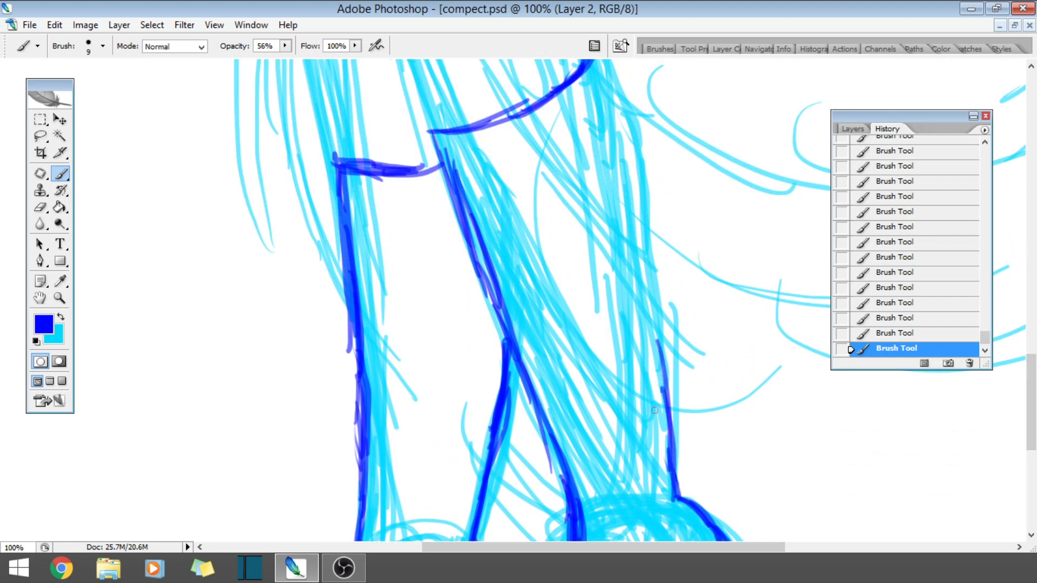
{"action": "left_click_drag", "start_coordinate": [648, 324], "coordinate": [664, 430]}
{"action": "left_click_drag", "start_coordinate": [649, 247], "coordinate": [668, 414]}
{"action": "left_click_drag", "start_coordinate": [648, 242], "coordinate": [663, 356]}
{"action": "left_click_drag", "start_coordinate": [647, 311], "coordinate": [641, 189]}
{"action": "left_click_drag", "start_coordinate": [645, 278], "coordinate": [627, 151]}
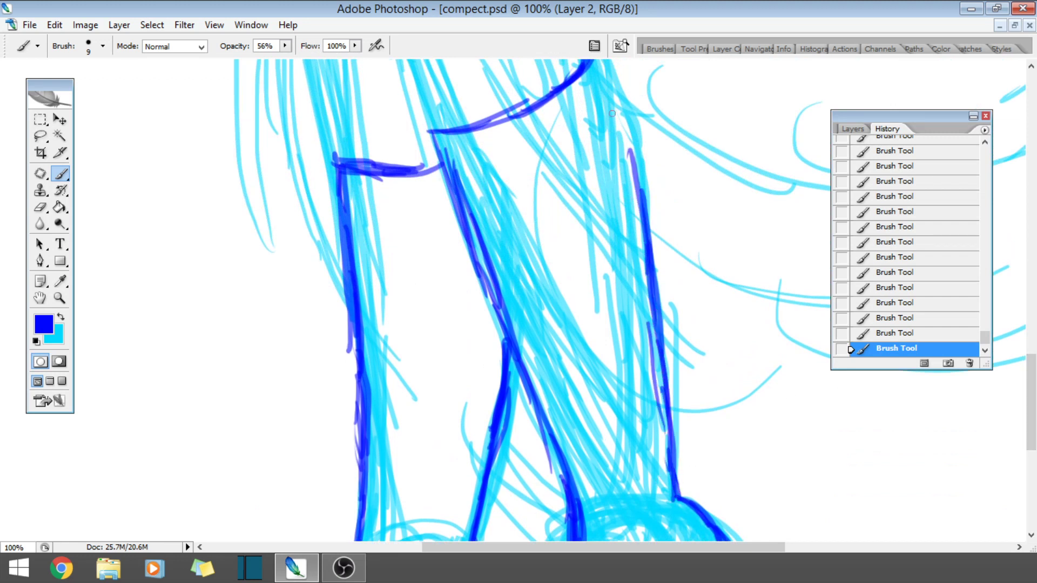
{"action": "left_click_drag", "start_coordinate": [614, 81], "coordinate": [636, 219]}
{"action": "left_click_drag", "start_coordinate": [1031, 367], "coordinate": [1031, 322]}
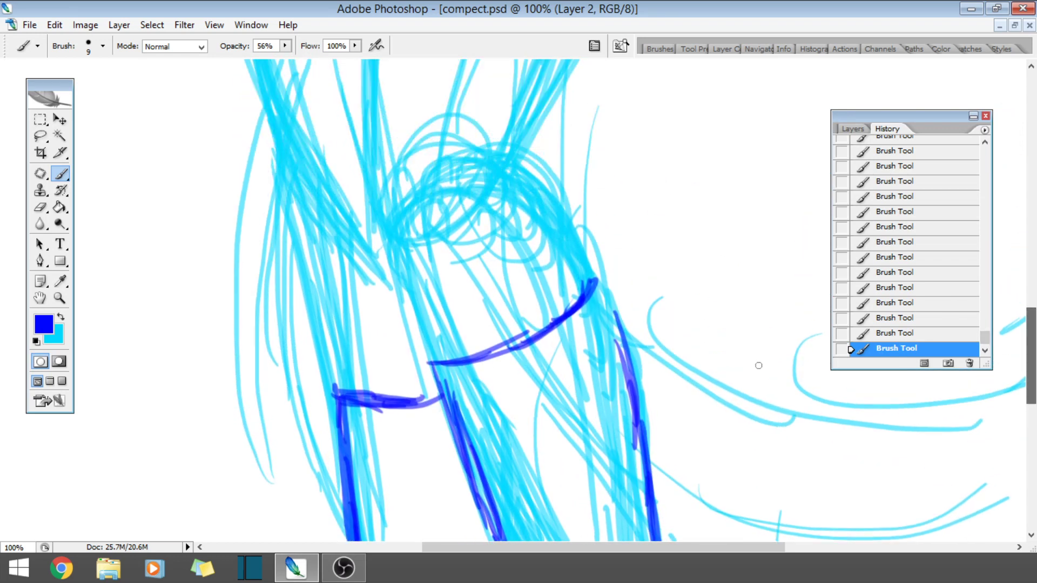
{"action": "mouse_move", "coordinate": [612, 324]}
{"action": "left_mouse_down"}
{"action": "mouse_move", "coordinate": [595, 280]}
{"action": "mouse_move", "coordinate": [621, 340]}
{"action": "left_mouse_up"}
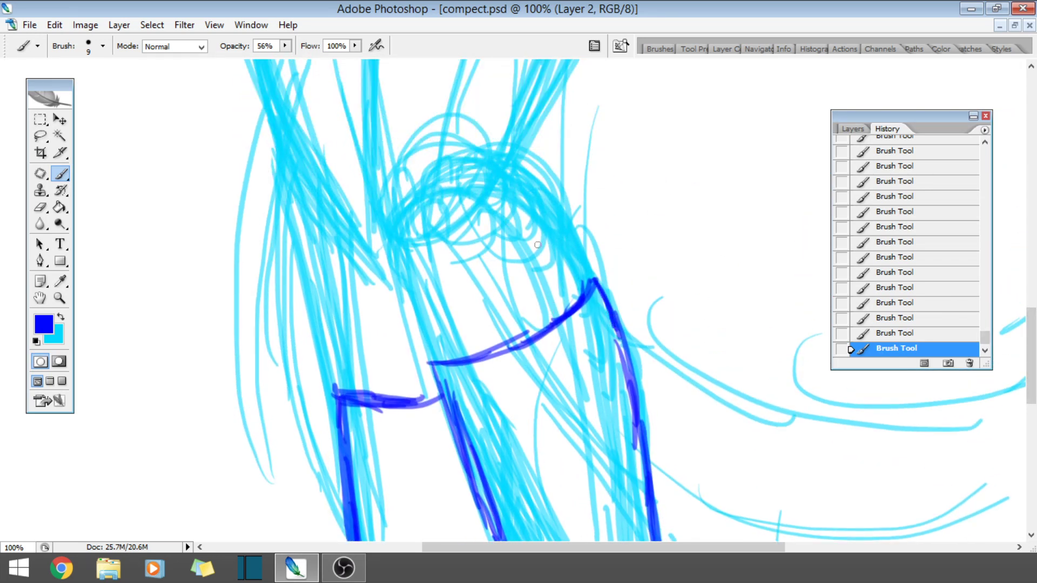
- Ink the right contour down to the leg junction and continue it over the hip
{"action": "left_click_drag", "start_coordinate": [593, 285], "coordinate": [567, 234]}
{"action": "mouse_move", "coordinate": [519, 179]}
{"action": "left_mouse_down"}
{"action": "mouse_move", "coordinate": [589, 271]}
{"action": "mouse_move", "coordinate": [561, 238]}
{"action": "mouse_move", "coordinate": [582, 262]}
{"action": "left_mouse_up"}
{"action": "left_click_drag", "start_coordinate": [548, 203], "coordinate": [600, 277]}
{"action": "mouse_move", "coordinate": [498, 153]}
{"action": "left_mouse_down"}
{"action": "mouse_move", "coordinate": [565, 219]}
{"action": "mouse_move", "coordinate": [587, 280]}
{"action": "mouse_move", "coordinate": [614, 276]}
{"action": "mouse_move", "coordinate": [605, 270]}
{"action": "mouse_move", "coordinate": [615, 326]}
{"action": "left_mouse_up"}
{"action": "left_click_drag", "start_coordinate": [597, 268], "coordinate": [623, 363]}
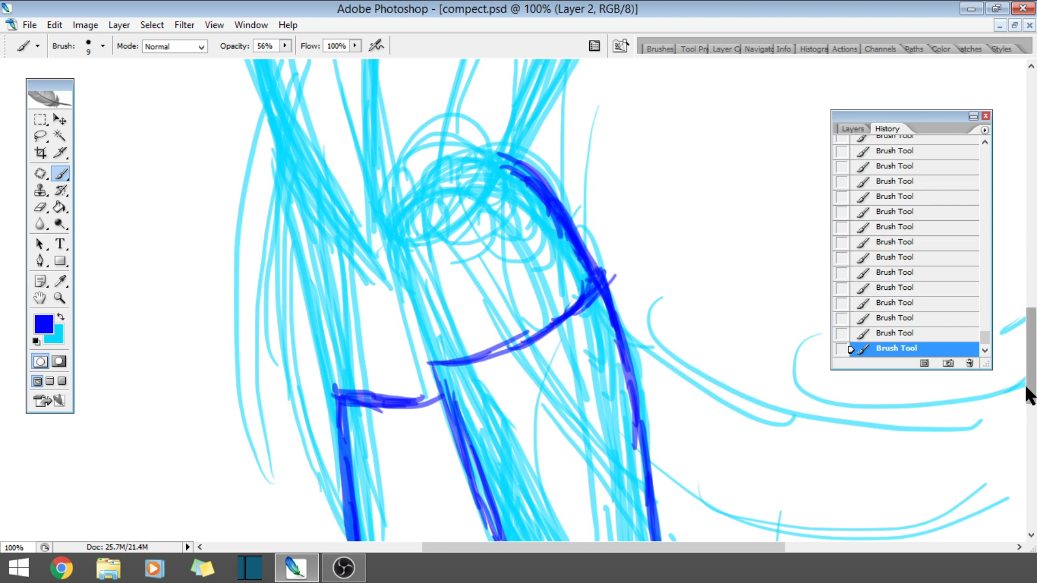
{"action": "left_click_drag", "start_coordinate": [1024, 393], "coordinate": [1024, 342]}
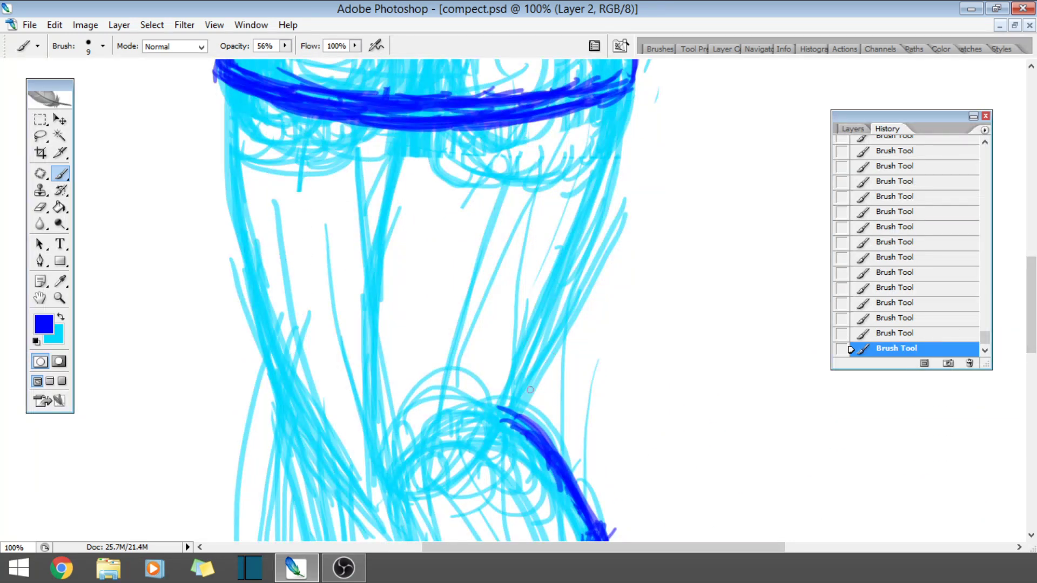
- Ink a dark-blue line down to the leg junction, then up the leg's right edge
{"action": "mouse_move", "coordinate": [544, 361]}
{"action": "left_mouse_down"}
{"action": "mouse_move", "coordinate": [520, 418]}
{"action": "mouse_move", "coordinate": [494, 409]}
{"action": "mouse_move", "coordinate": [521, 413]}
{"action": "left_mouse_up"}
{"action": "left_click_drag", "start_coordinate": [592, 304], "coordinate": [523, 409]}
{"action": "left_click_drag", "start_coordinate": [575, 297], "coordinate": [539, 389]}
{"action": "left_click_drag", "start_coordinate": [593, 232], "coordinate": [542, 366]}
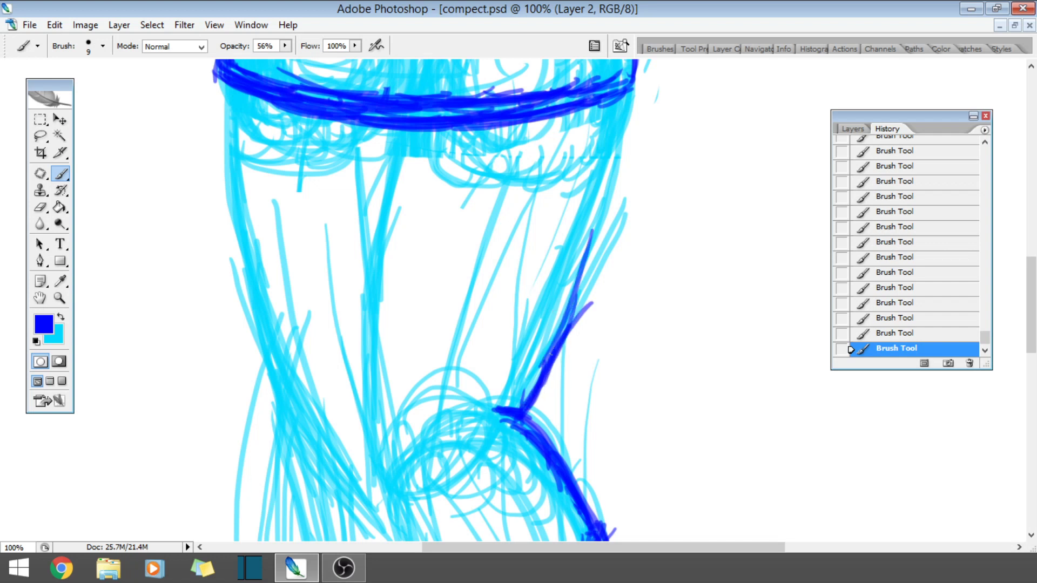
{"action": "left_click_drag", "start_coordinate": [587, 283], "coordinate": [547, 357]}
{"action": "left_click_drag", "start_coordinate": [601, 233], "coordinate": [572, 321]}
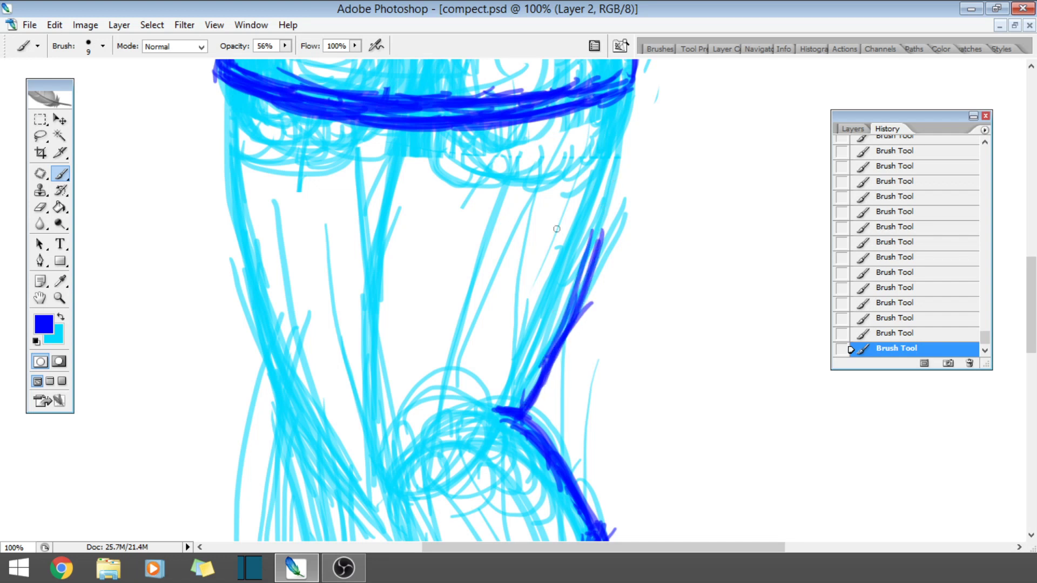
{"action": "mouse_move", "coordinate": [575, 284]}
{"action": "left_mouse_down"}
{"action": "mouse_move", "coordinate": [632, 116]}
{"action": "mouse_move", "coordinate": [622, 187]}
{"action": "left_mouse_up"}
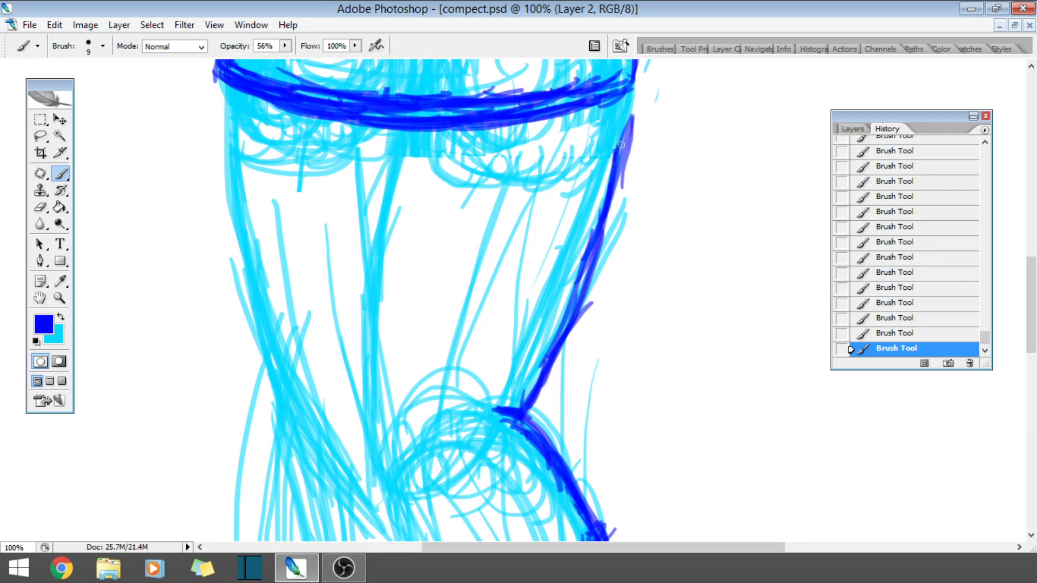
{"action": "left_click_drag", "start_coordinate": [631, 95], "coordinate": [616, 161]}
{"action": "left_click_drag", "start_coordinate": [624, 95], "coordinate": [615, 160]}
- Ink and thicken the left leg's inner edge in dark blue up to the waistband
{"action": "left_click_drag", "start_coordinate": [389, 483], "coordinate": [361, 367]}
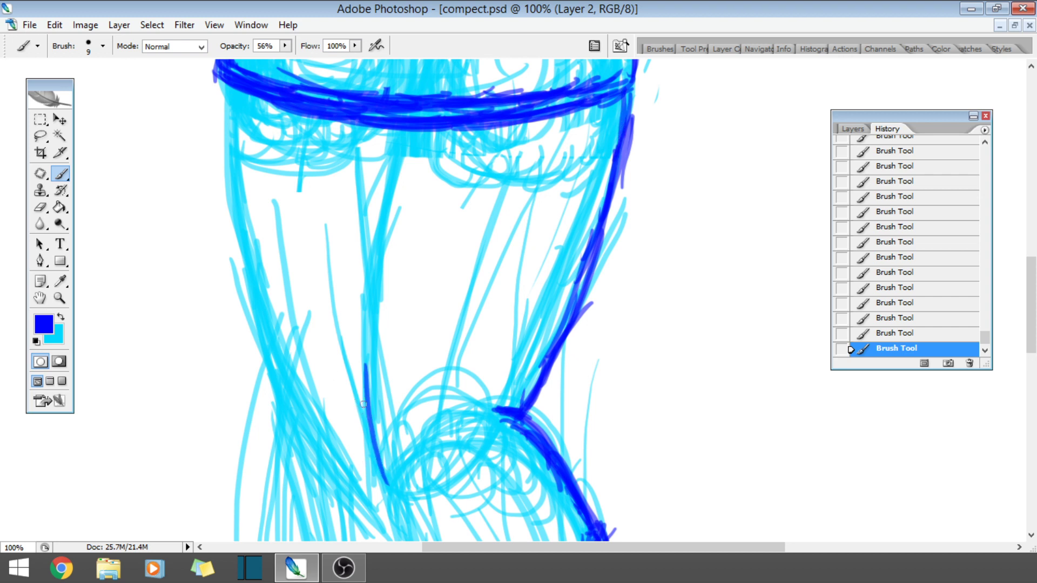
{"action": "left_click_drag", "start_coordinate": [367, 465], "coordinate": [366, 270]}
{"action": "left_click_drag", "start_coordinate": [357, 367], "coordinate": [376, 238]}
{"action": "left_click_drag", "start_coordinate": [363, 336], "coordinate": [384, 189]}
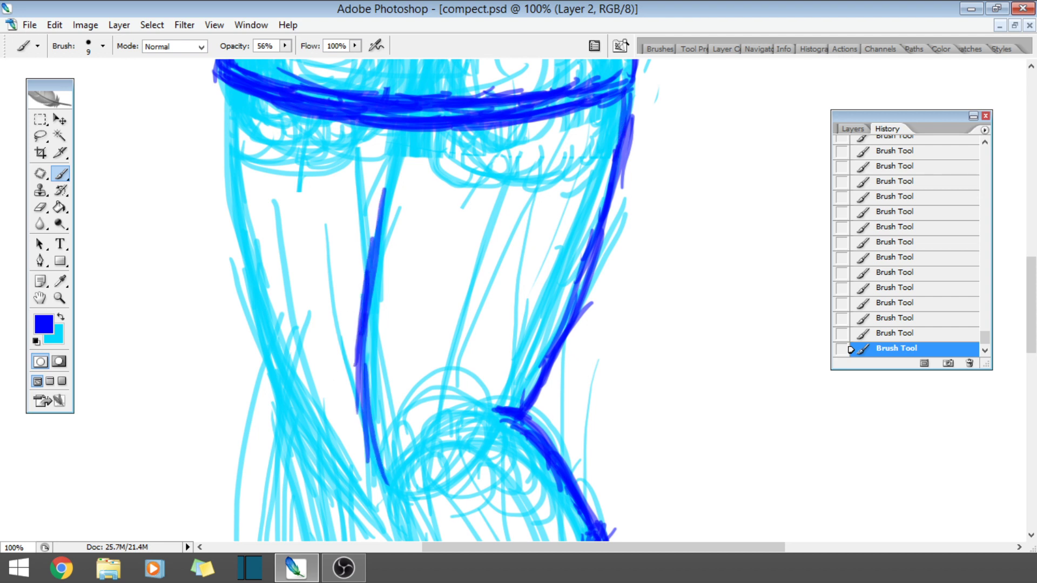
{"action": "left_click_drag", "start_coordinate": [371, 285], "coordinate": [399, 133]}
{"action": "left_click_drag", "start_coordinate": [383, 223], "coordinate": [389, 131]}
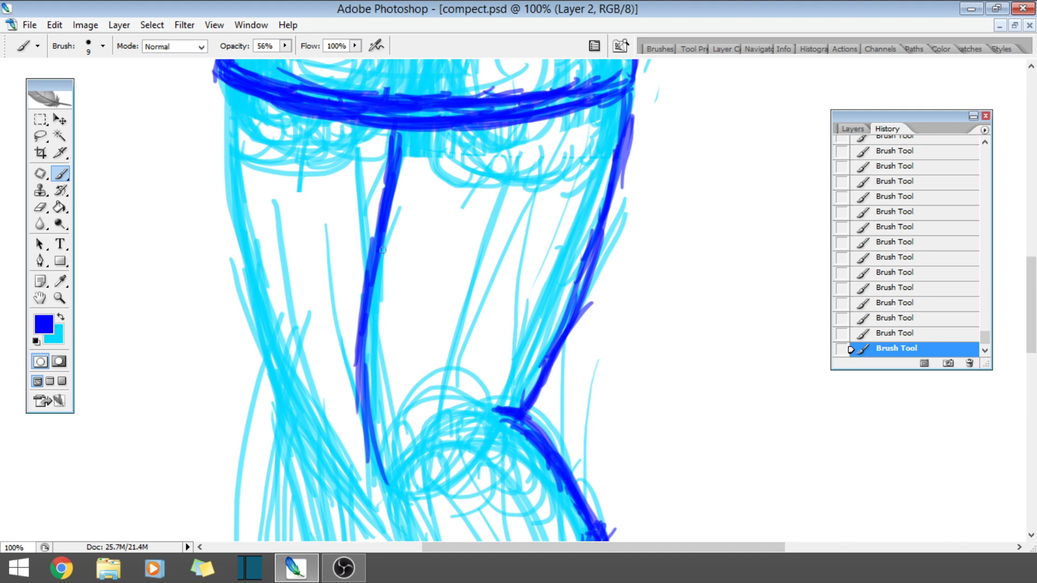
{"action": "left_click_drag", "start_coordinate": [373, 269], "coordinate": [384, 153]}
{"action": "left_click_drag", "start_coordinate": [372, 241], "coordinate": [388, 136]}
{"action": "left_click_drag", "start_coordinate": [366, 258], "coordinate": [374, 243]}
{"action": "left_click_drag", "start_coordinate": [396, 190], "coordinate": [399, 130]}
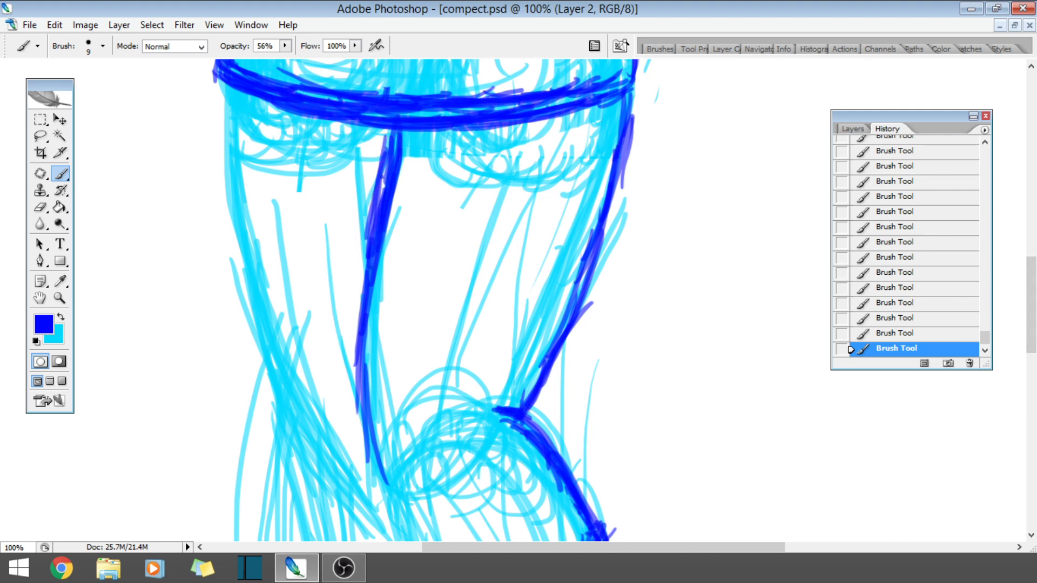
{"action": "left_click_drag", "start_coordinate": [385, 174], "coordinate": [389, 130]}
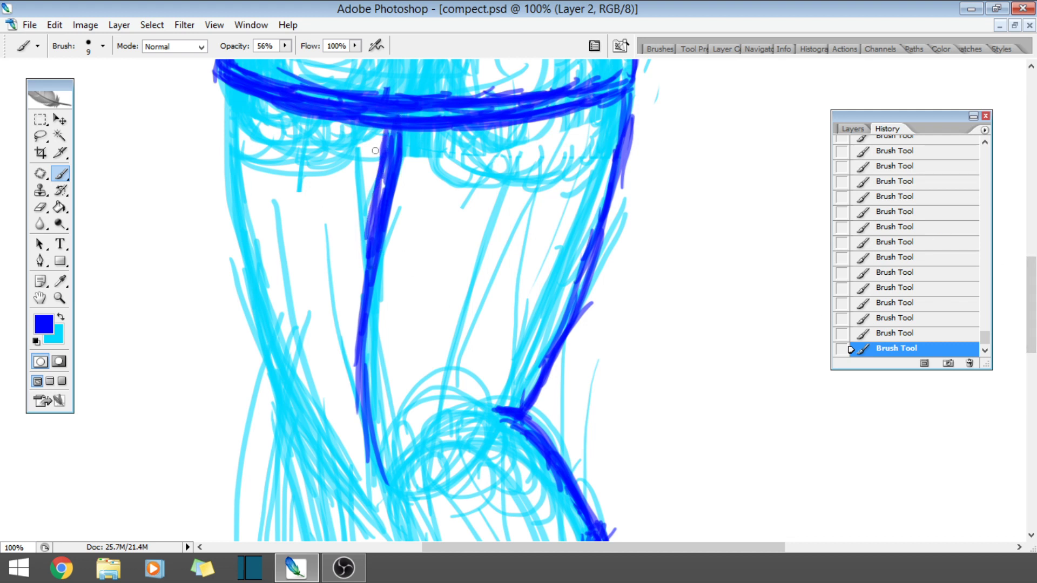
- Erase along the right edge of the inner-leg line to trim it
{"action": "left_click", "coordinate": [35, 206]}
{"action": "mouse_move", "coordinate": [392, 210]}
{"action": "left_mouse_down"}
{"action": "mouse_move", "coordinate": [381, 289]}
{"action": "mouse_move", "coordinate": [396, 218]}
{"action": "left_mouse_up"}
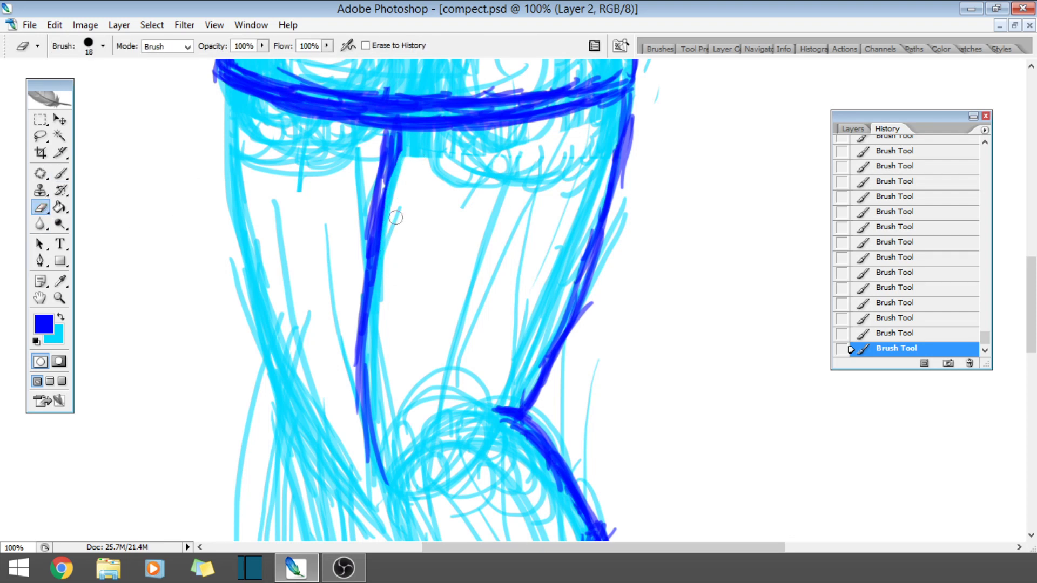
{"action": "left_click_drag", "start_coordinate": [395, 181], "coordinate": [400, 145]}
{"action": "left_click_drag", "start_coordinate": [398, 152], "coordinate": [381, 302]}
- With the dark-blue brush, redraw the inner-leg line and join and thicken the inner-thigh line
{"action": "left_click", "coordinate": [60, 183]}
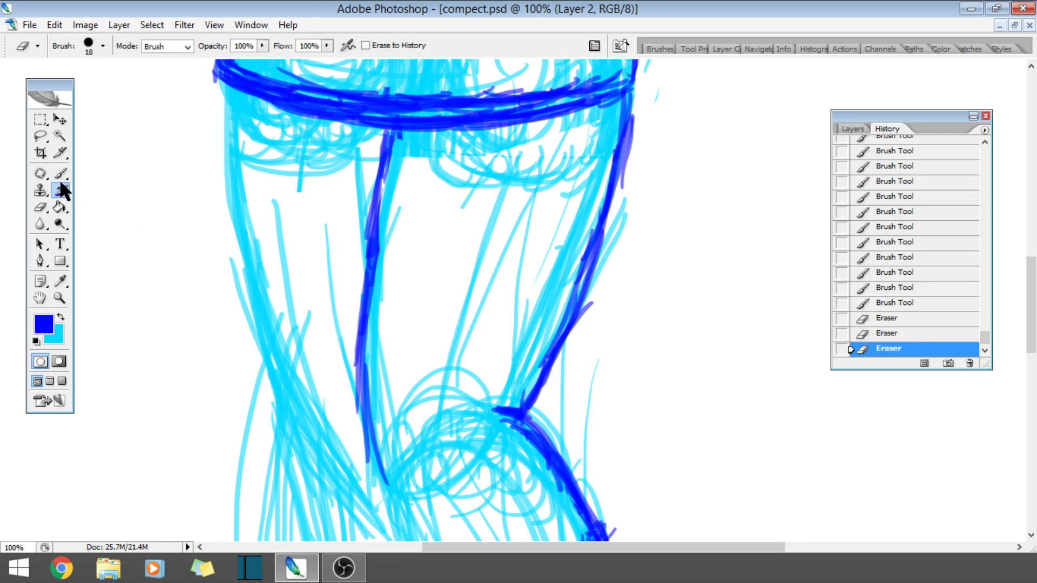
{"action": "left_click", "coordinate": [68, 174]}
{"action": "left_click_drag", "start_coordinate": [379, 198], "coordinate": [364, 276]}
{"action": "left_click_drag", "start_coordinate": [380, 157], "coordinate": [365, 250]}
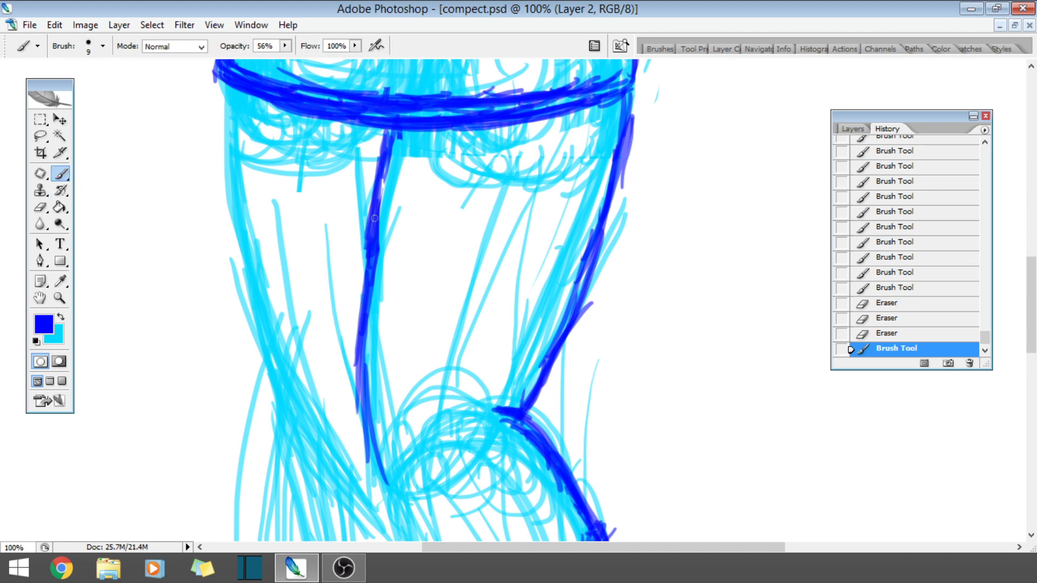
{"action": "left_click_drag", "start_coordinate": [388, 137], "coordinate": [375, 235]}
{"action": "mouse_move", "coordinate": [1032, 295]}
{"action": "left_mouse_down"}
{"action": "mouse_move", "coordinate": [1035, 354]}
{"action": "mouse_move", "coordinate": [1033, 340]}
{"action": "left_mouse_up"}
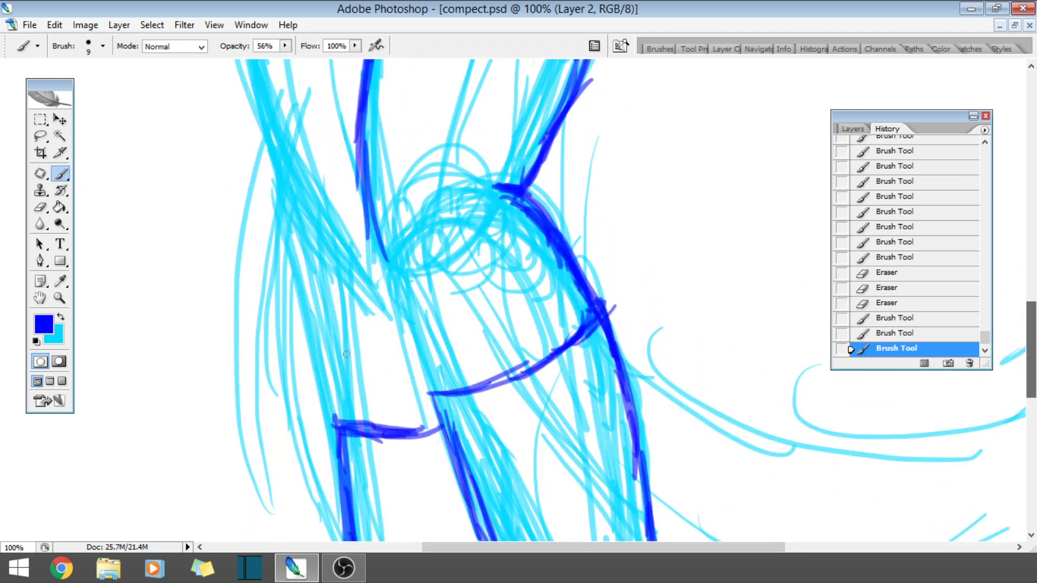
{"action": "left_click_drag", "start_coordinate": [439, 409], "coordinate": [433, 390]}
{"action": "mouse_move", "coordinate": [437, 399]}
{"action": "left_mouse_down"}
{"action": "mouse_move", "coordinate": [397, 309]}
{"action": "mouse_move", "coordinate": [432, 392]}
{"action": "left_mouse_up"}
{"action": "left_click_drag", "start_coordinate": [394, 297], "coordinate": [427, 391]}
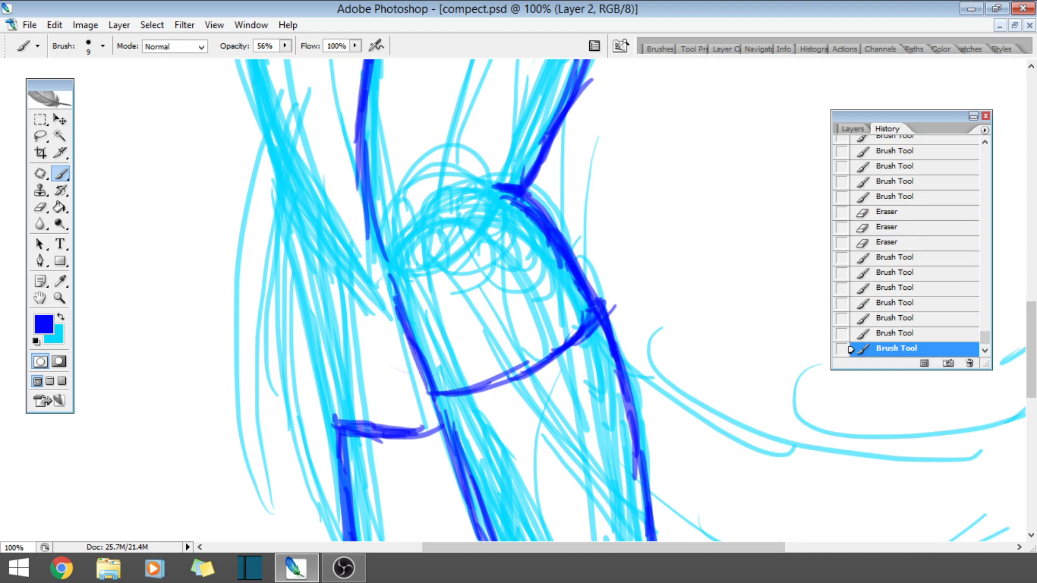
{"action": "left_click_drag", "start_coordinate": [373, 226], "coordinate": [419, 368]}
{"action": "left_click_drag", "start_coordinate": [365, 198], "coordinate": [405, 352]}
- Thicken and darken the left leg's outer outline in dark blue, working upward
{"action": "left_click_drag", "start_coordinate": [330, 425], "coordinate": [322, 316]}
{"action": "left_click_drag", "start_coordinate": [339, 432], "coordinate": [318, 264]}
{"action": "left_click_drag", "start_coordinate": [332, 372], "coordinate": [302, 226]}
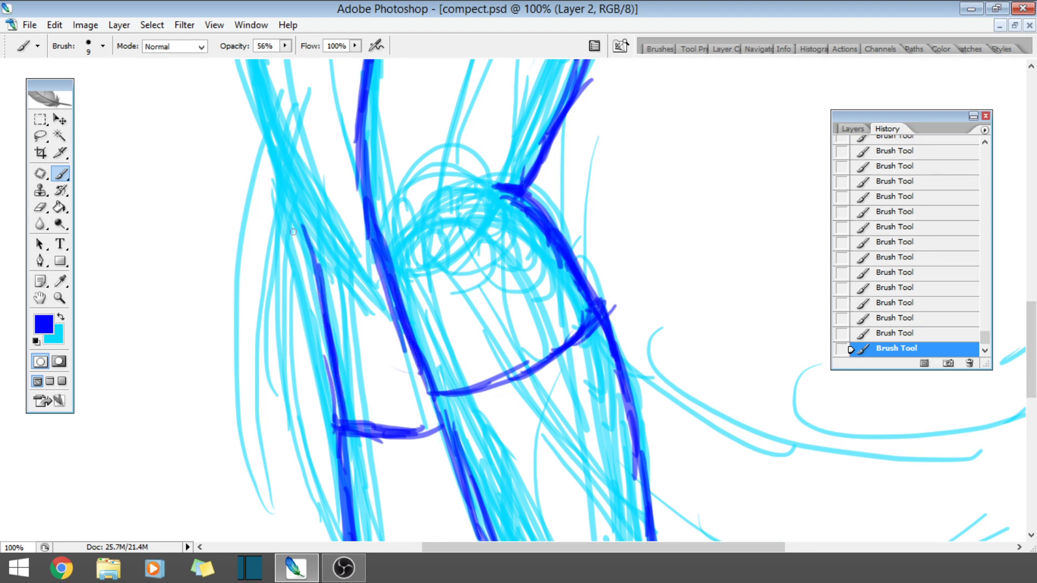
{"action": "left_click_drag", "start_coordinate": [324, 340], "coordinate": [292, 224]}
{"action": "left_click_drag", "start_coordinate": [313, 289], "coordinate": [263, 168]}
{"action": "left_click_drag", "start_coordinate": [289, 237], "coordinate": [269, 134]}
{"action": "mouse_move", "coordinate": [276, 208]}
{"action": "left_mouse_down"}
{"action": "mouse_move", "coordinate": [258, 108]}
{"action": "mouse_move", "coordinate": [273, 108]}
{"action": "left_mouse_up"}
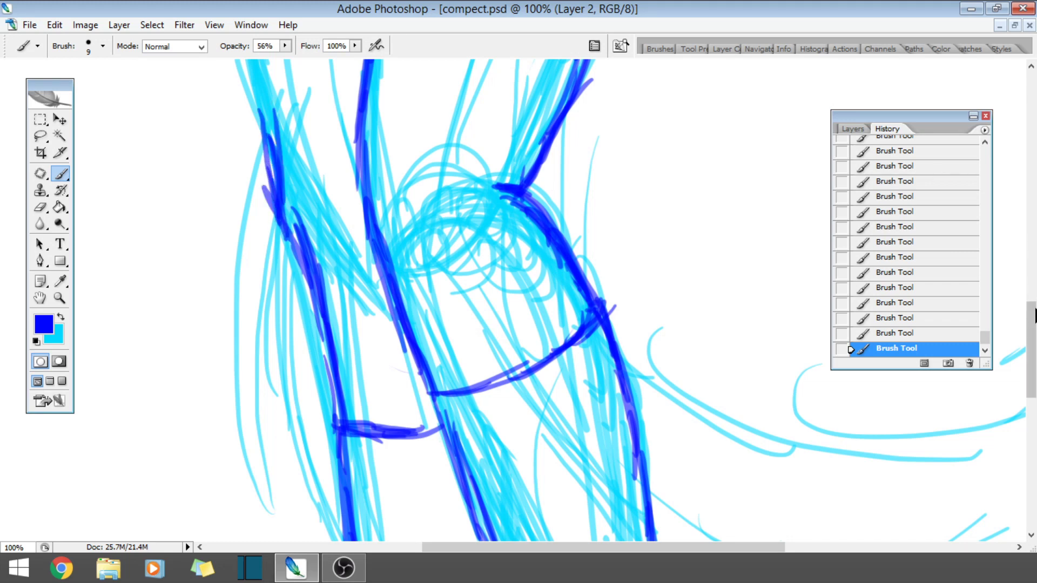
{"action": "left_click_drag", "start_coordinate": [1034, 316], "coordinate": [1034, 262]}
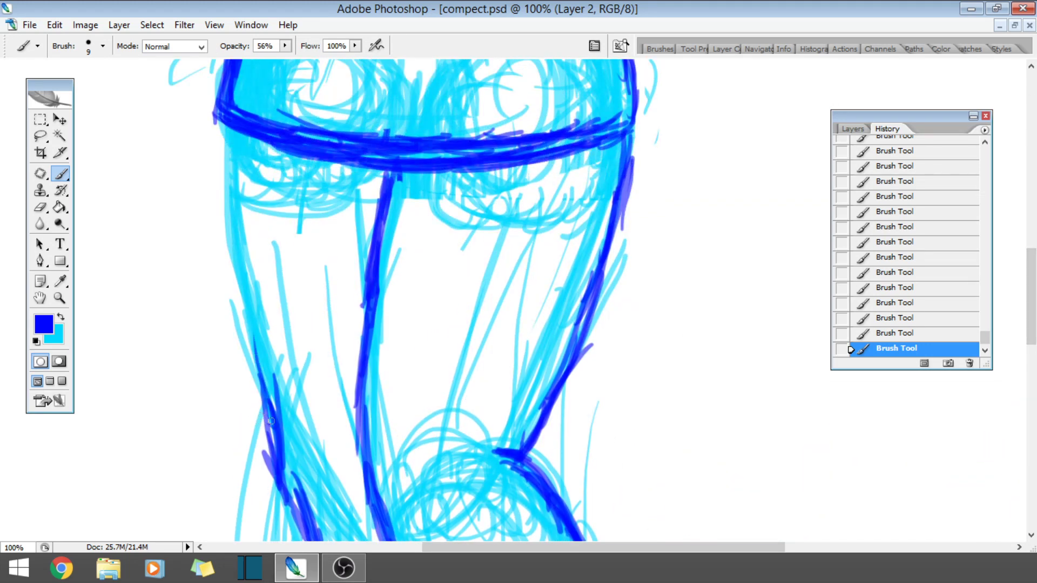
- Extend the dark-blue outer leg outline up to the waistband
{"action": "left_click_drag", "start_coordinate": [271, 423], "coordinate": [250, 291]}
{"action": "mouse_move", "coordinate": [247, 252]}
{"action": "left_mouse_down"}
{"action": "mouse_move", "coordinate": [280, 420]}
{"action": "mouse_move", "coordinate": [221, 174]}
{"action": "left_mouse_up"}
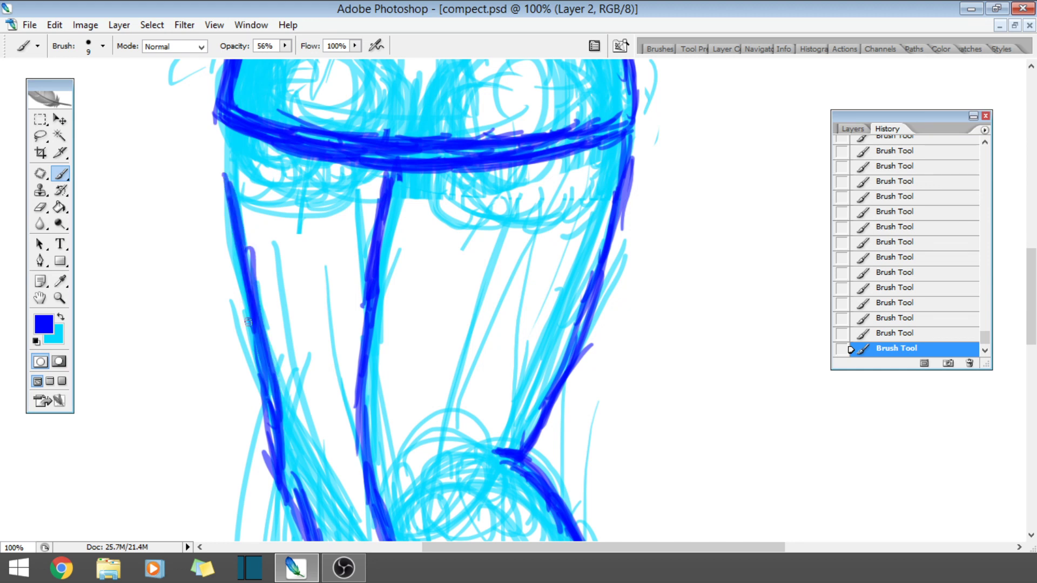
{"action": "left_click_drag", "start_coordinate": [254, 330], "coordinate": [221, 175]}
{"action": "left_click_drag", "start_coordinate": [233, 267], "coordinate": [217, 143]}
{"action": "left_click_drag", "start_coordinate": [233, 244], "coordinate": [224, 121]}
{"action": "left_click_drag", "start_coordinate": [220, 189], "coordinate": [213, 111]}
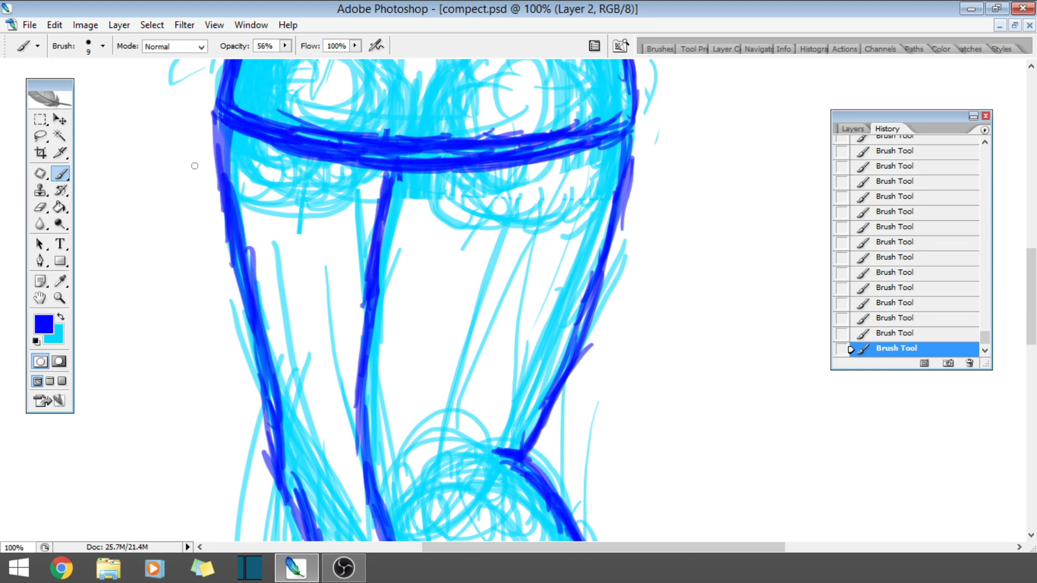
- Adjust the zoom, then darken the figure's left outline with more dark-blue strokes
{"action": "left_click", "coordinate": [59, 297]}
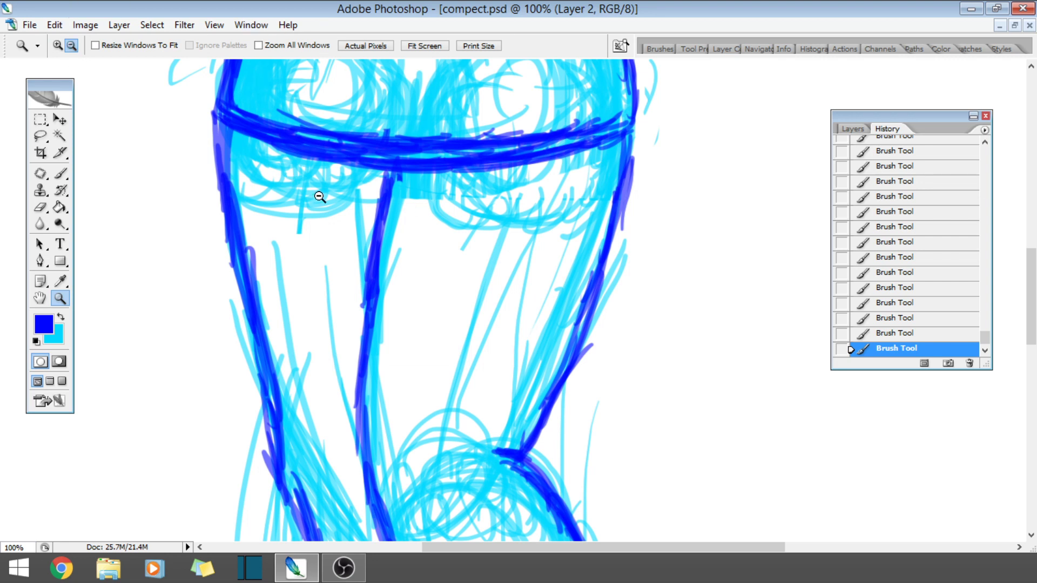
{"action": "left_click", "coordinate": [60, 173]}
{"action": "left_click_drag", "start_coordinate": [231, 222], "coordinate": [249, 264]}
{"action": "left_click_drag", "start_coordinate": [220, 139], "coordinate": [231, 220]}
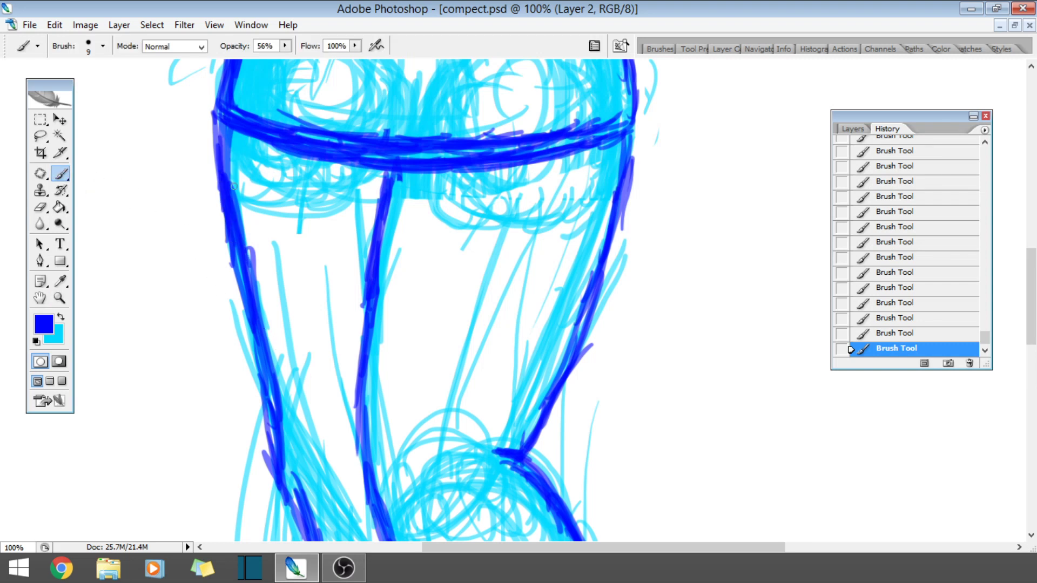
{"action": "left_click_drag", "start_coordinate": [233, 128], "coordinate": [241, 276]}
{"action": "left_click_drag", "start_coordinate": [243, 237], "coordinate": [277, 414]}
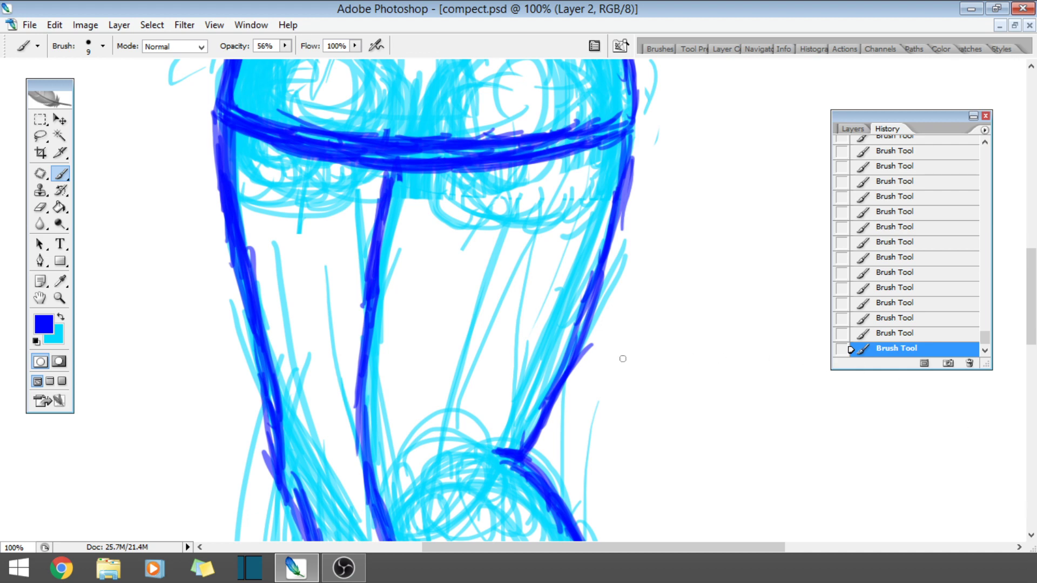
{"action": "left_click_drag", "start_coordinate": [1032, 281], "coordinate": [1033, 135]}
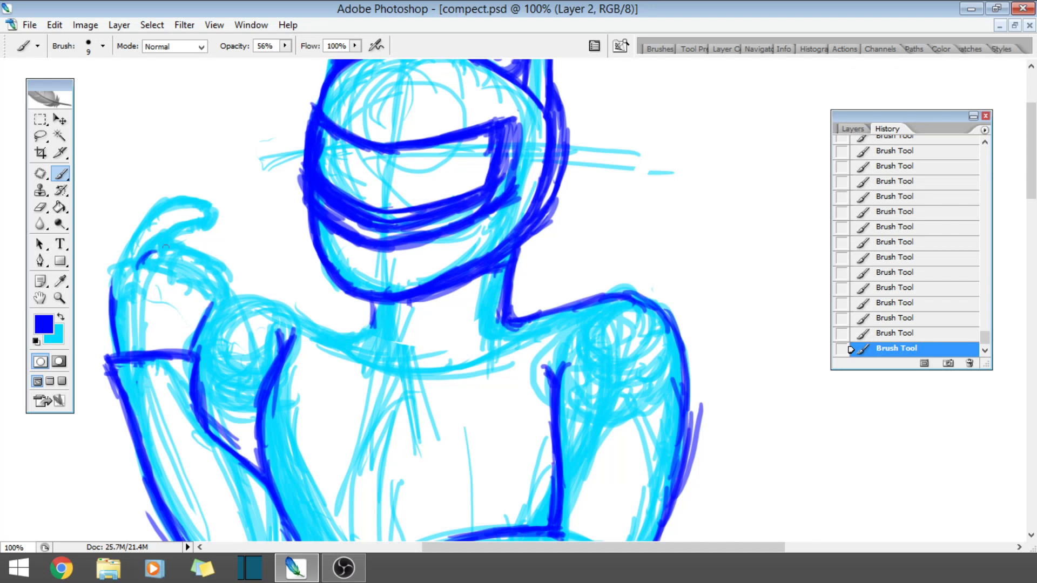
- Trace the raised hand's outline in dark blue, then undo those strokes through History
{"action": "mouse_move", "coordinate": [182, 248]}
{"action": "left_mouse_down"}
{"action": "mouse_move", "coordinate": [203, 262]}
{"action": "mouse_move", "coordinate": [206, 293]}
{"action": "left_mouse_up"}
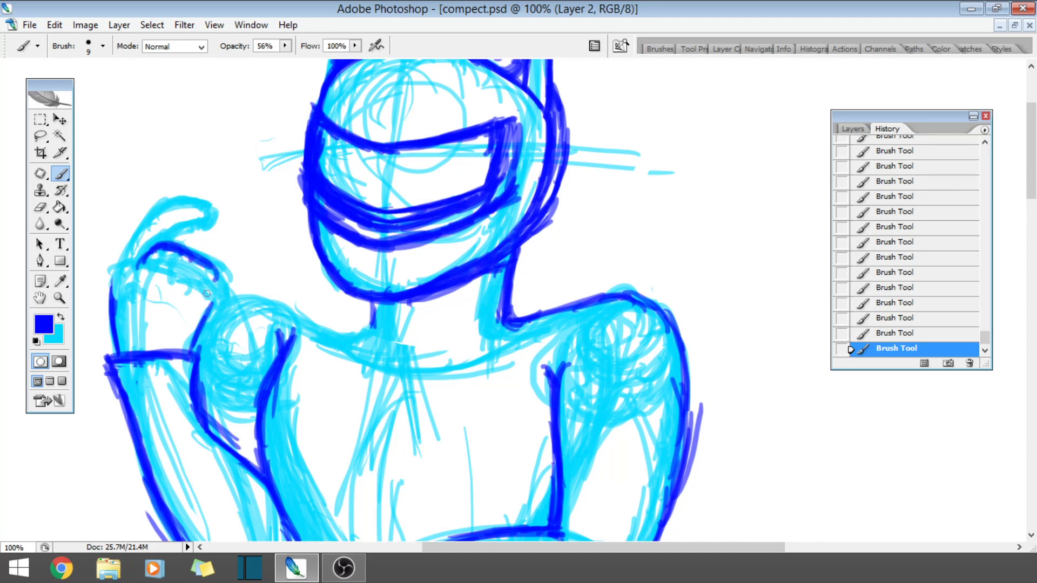
{"action": "left_click_drag", "start_coordinate": [201, 336], "coordinate": [222, 314]}
{"action": "mouse_move", "coordinate": [216, 272]}
{"action": "left_mouse_down"}
{"action": "mouse_move", "coordinate": [201, 337]}
{"action": "mouse_move", "coordinate": [227, 294]}
{"action": "mouse_move", "coordinate": [169, 270]}
{"action": "left_mouse_up"}
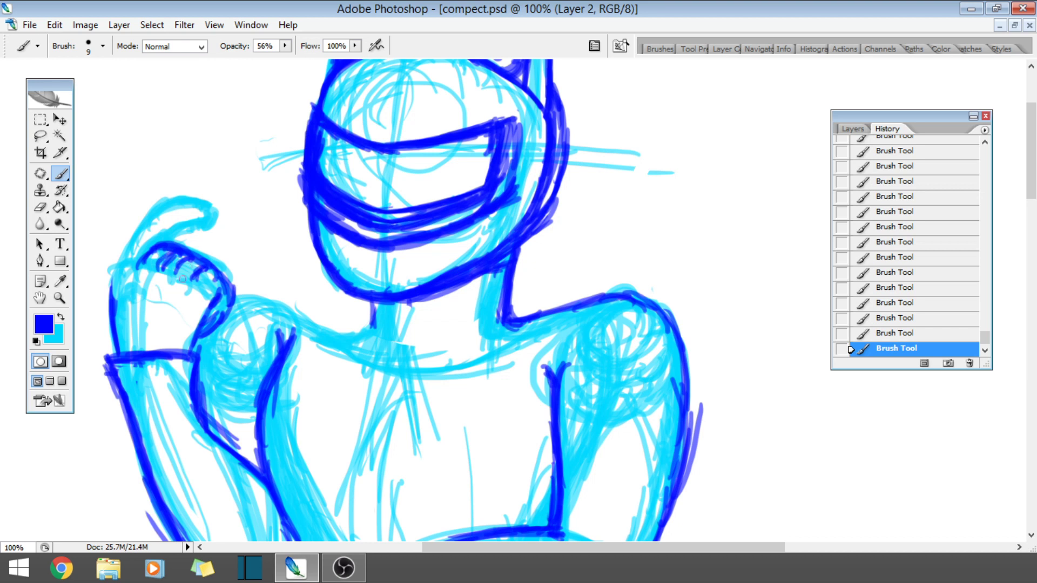
{"action": "left_click", "coordinate": [885, 333]}
{"action": "left_click", "coordinate": [887, 318]}
{"action": "left_click", "coordinate": [890, 303]}
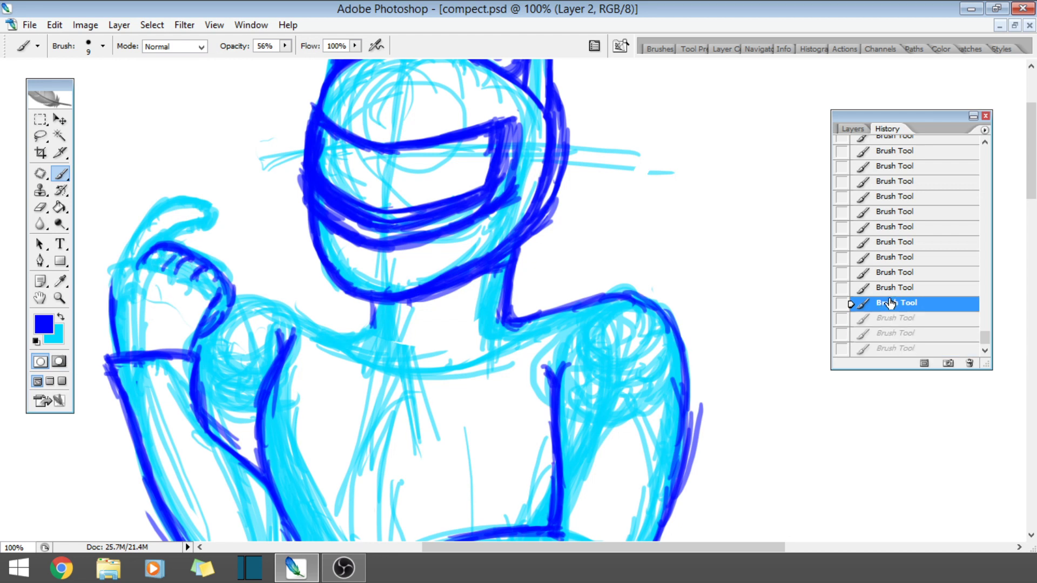
{"action": "left_click", "coordinate": [900, 277]}
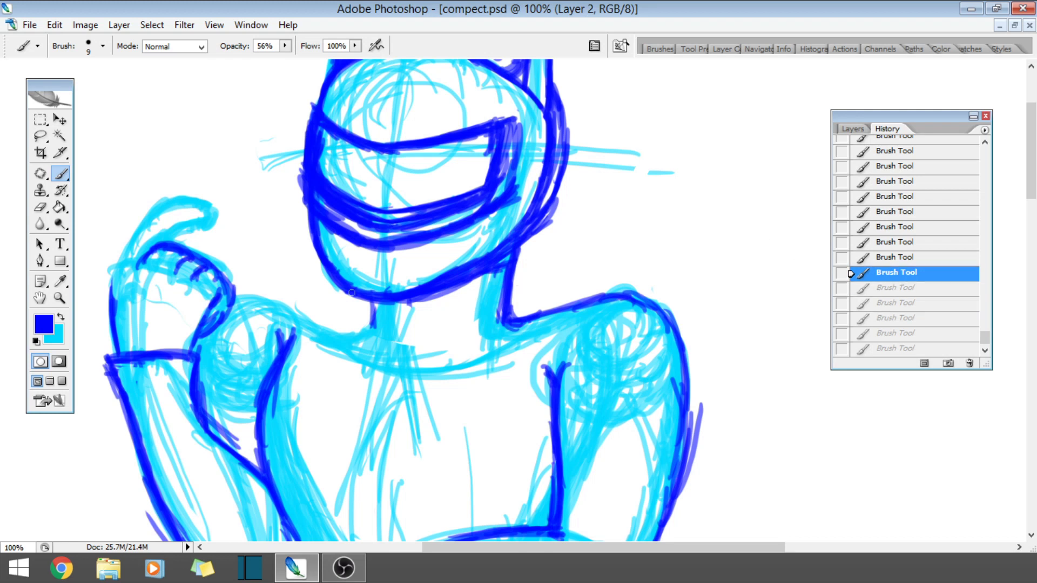
- Add a hatch stroke on the fist, darken its left edge, and trace its top curve
{"action": "mouse_move", "coordinate": [177, 254]}
{"action": "left_mouse_down"}
{"action": "mouse_move", "coordinate": [166, 265]}
{"action": "mouse_move", "coordinate": [187, 254]}
{"action": "left_mouse_up"}
{"action": "left_click_drag", "start_coordinate": [108, 299], "coordinate": [126, 246]}
{"action": "mouse_move", "coordinate": [111, 274]}
{"action": "left_mouse_down"}
{"action": "mouse_move", "coordinate": [140, 224]}
{"action": "mouse_move", "coordinate": [116, 257]}
{"action": "left_mouse_up"}
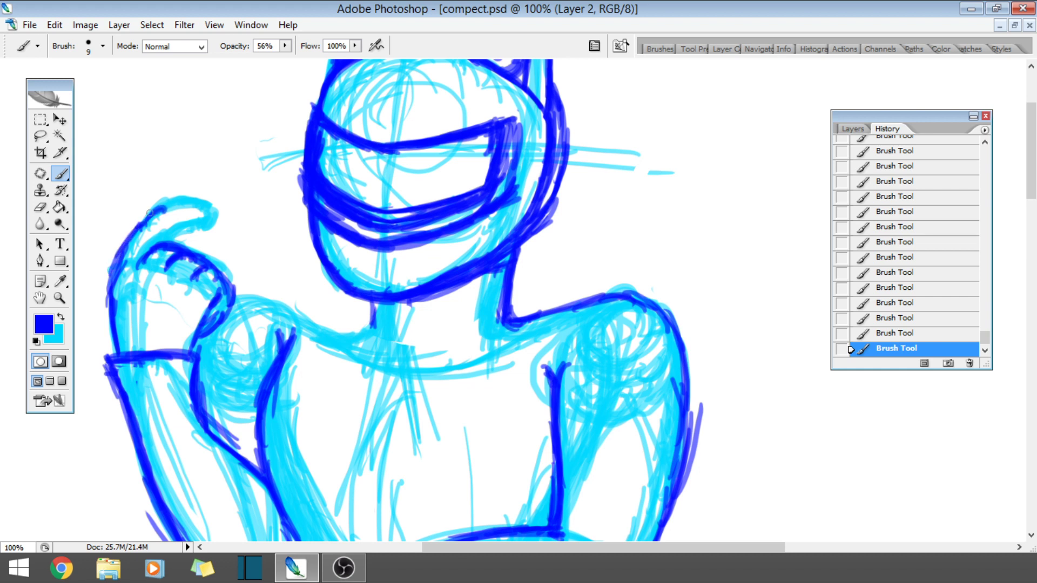
{"action": "mouse_move", "coordinate": [149, 213]}
{"action": "left_mouse_down"}
{"action": "mouse_move", "coordinate": [191, 206]}
{"action": "mouse_move", "coordinate": [167, 246]}
{"action": "mouse_move", "coordinate": [185, 232]}
{"action": "left_mouse_up"}
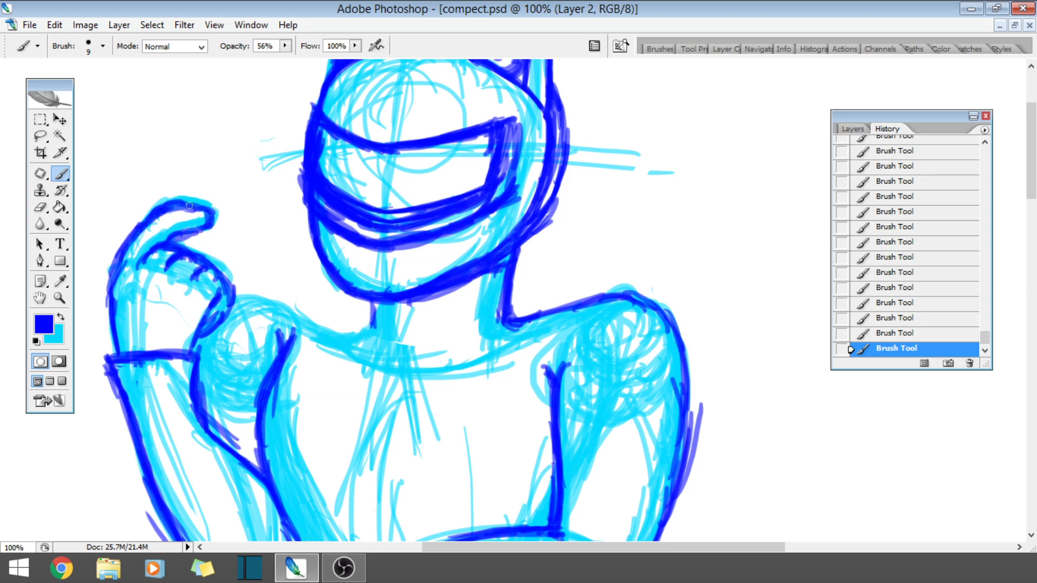
- Erase part of the hand's top outline and redraw it in dark blue
{"action": "left_click", "coordinate": [35, 212]}
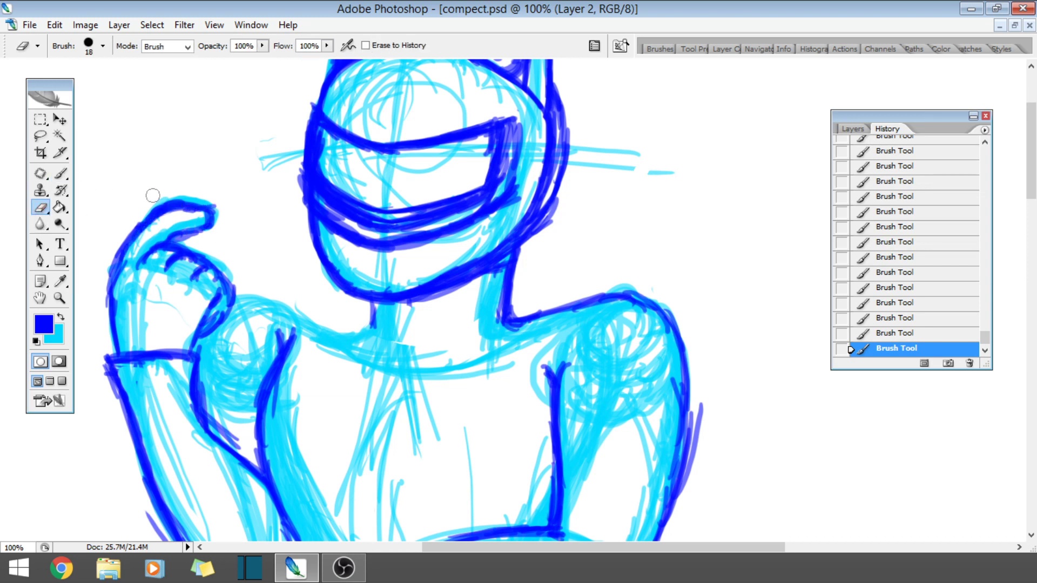
{"action": "mouse_move", "coordinate": [151, 201]}
{"action": "left_mouse_down"}
{"action": "mouse_move", "coordinate": [184, 204]}
{"action": "mouse_move", "coordinate": [130, 224]}
{"action": "left_mouse_up"}
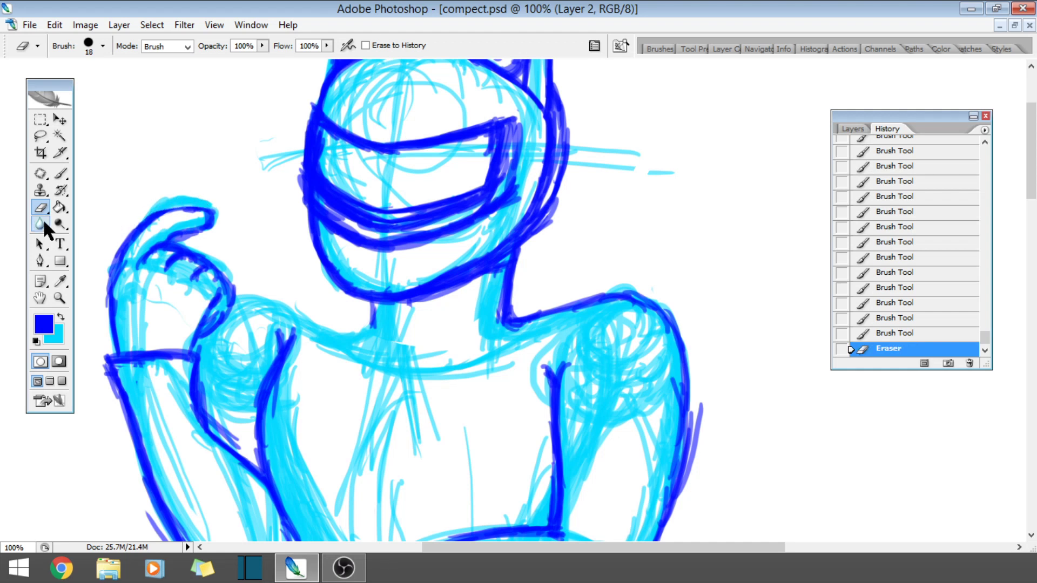
{"action": "left_click", "coordinate": [61, 172]}
{"action": "mouse_move", "coordinate": [186, 207]}
{"action": "left_mouse_down"}
{"action": "mouse_move", "coordinate": [154, 212]}
{"action": "mouse_move", "coordinate": [211, 210]}
{"action": "mouse_move", "coordinate": [178, 207]}
{"action": "mouse_move", "coordinate": [157, 249]}
{"action": "left_mouse_up"}
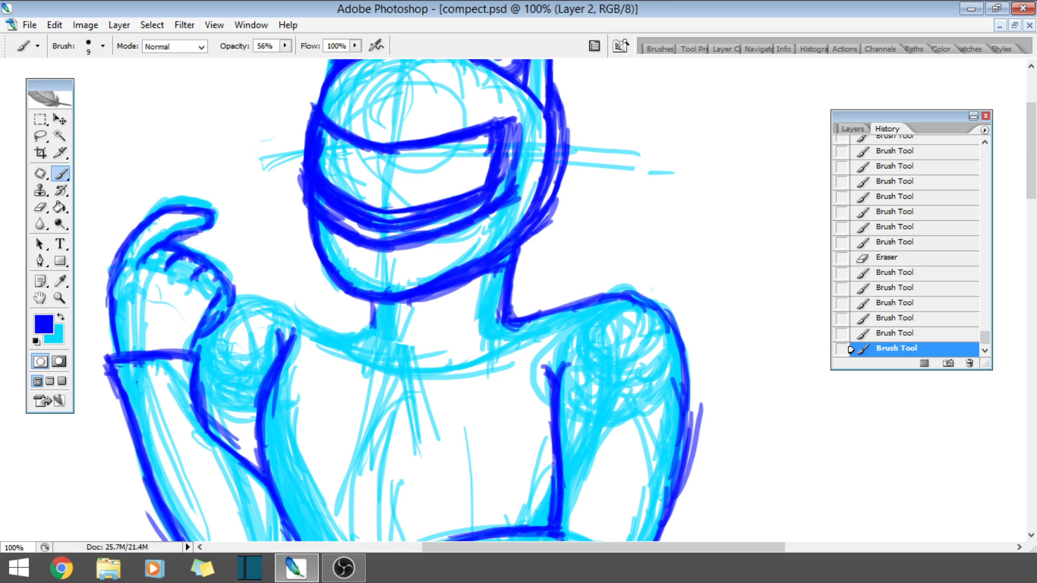
- Zoom out to see the figure, then zoom in to 200% on the shoulder
{"action": "left_click", "coordinate": [59, 298]}
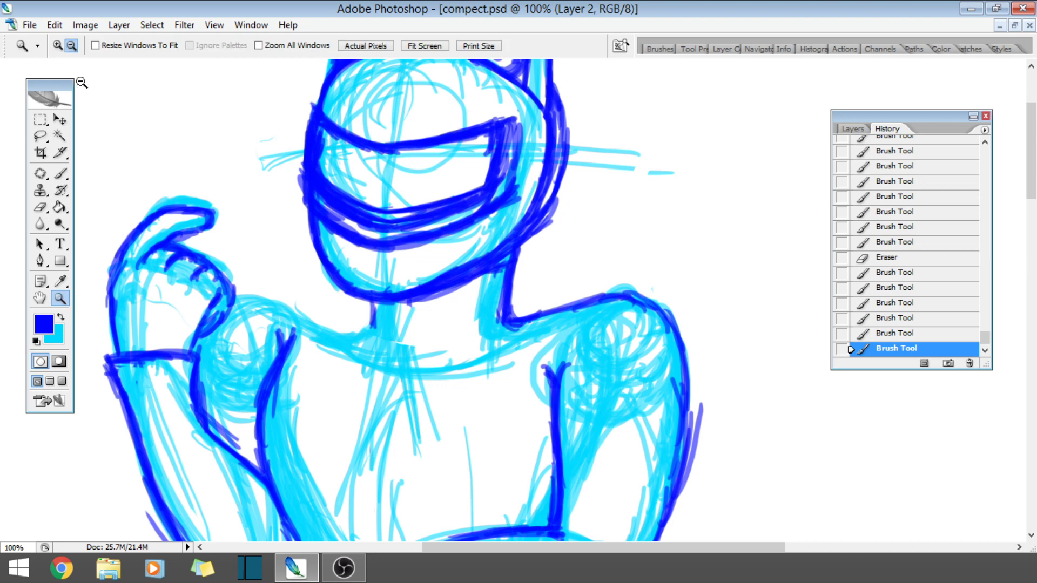
{"action": "left_click", "coordinate": [409, 285], "text": "alt"}
{"action": "left_click", "coordinate": [480, 308], "text": "alt"}
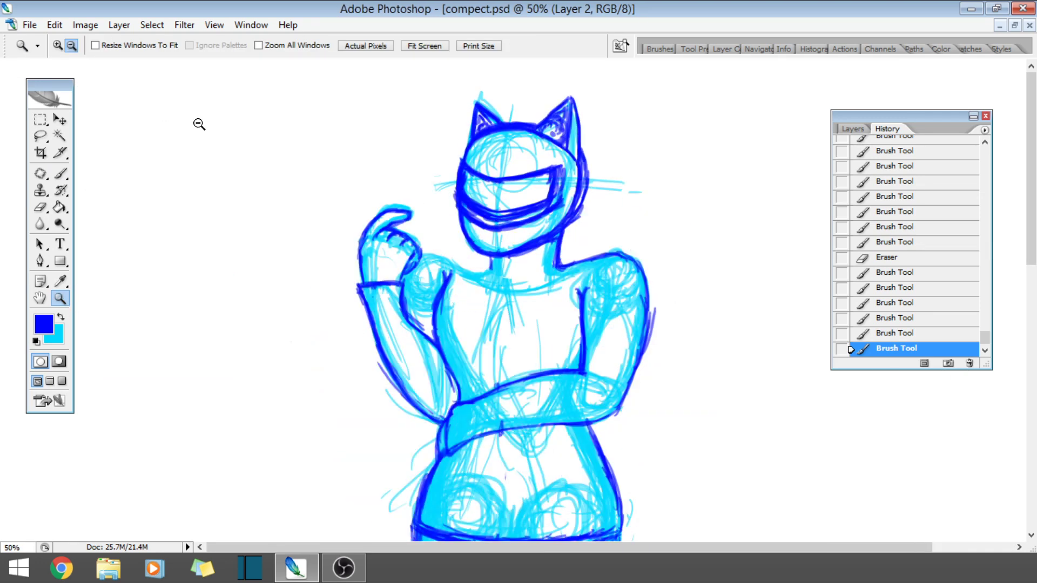
{"action": "left_click", "coordinate": [58, 45]}
{"action": "left_click", "coordinate": [470, 284]}
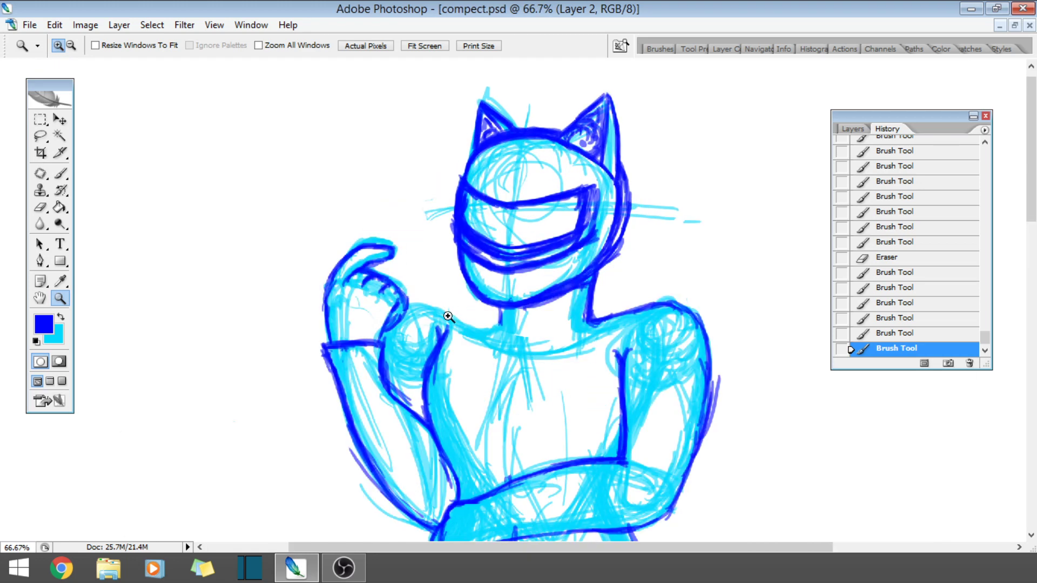
{"action": "left_click", "coordinate": [448, 316]}
{"action": "left_click", "coordinate": [467, 336]}
- Brush a thick dark-blue line across the shoulder top, extending it to the neck
{"action": "left_click", "coordinate": [61, 173]}
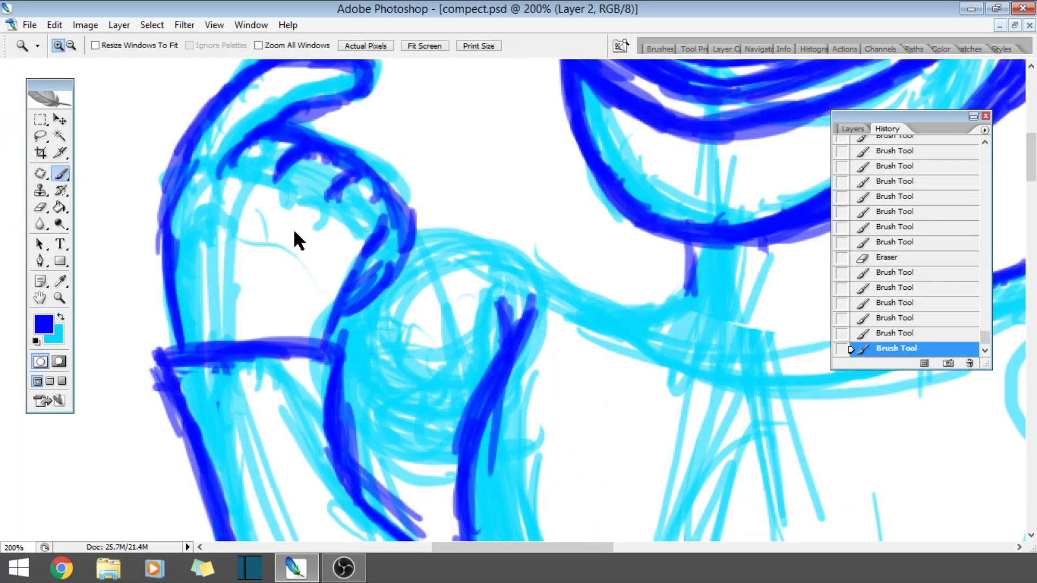
{"action": "mouse_move", "coordinate": [405, 246]}
{"action": "left_mouse_down"}
{"action": "mouse_move", "coordinate": [471, 241]}
{"action": "mouse_move", "coordinate": [518, 266]}
{"action": "left_mouse_up"}
{"action": "left_click_drag", "start_coordinate": [489, 248], "coordinate": [553, 290]}
{"action": "mouse_move", "coordinate": [518, 263]}
{"action": "left_mouse_down"}
{"action": "mouse_move", "coordinate": [570, 305]}
{"action": "mouse_move", "coordinate": [677, 302]}
{"action": "left_mouse_up"}
{"action": "mouse_move", "coordinate": [646, 308]}
{"action": "left_mouse_down"}
{"action": "mouse_move", "coordinate": [687, 284]}
{"action": "mouse_move", "coordinate": [688, 269]}
{"action": "left_mouse_up"}
{"action": "mouse_move", "coordinate": [536, 269]}
{"action": "left_mouse_down"}
{"action": "mouse_move", "coordinate": [606, 303]}
{"action": "mouse_move", "coordinate": [593, 296]}
{"action": "left_mouse_up"}
{"action": "left_click_drag", "start_coordinate": [512, 264], "coordinate": [617, 305]}
{"action": "left_click_drag", "start_coordinate": [551, 282], "coordinate": [670, 308]}
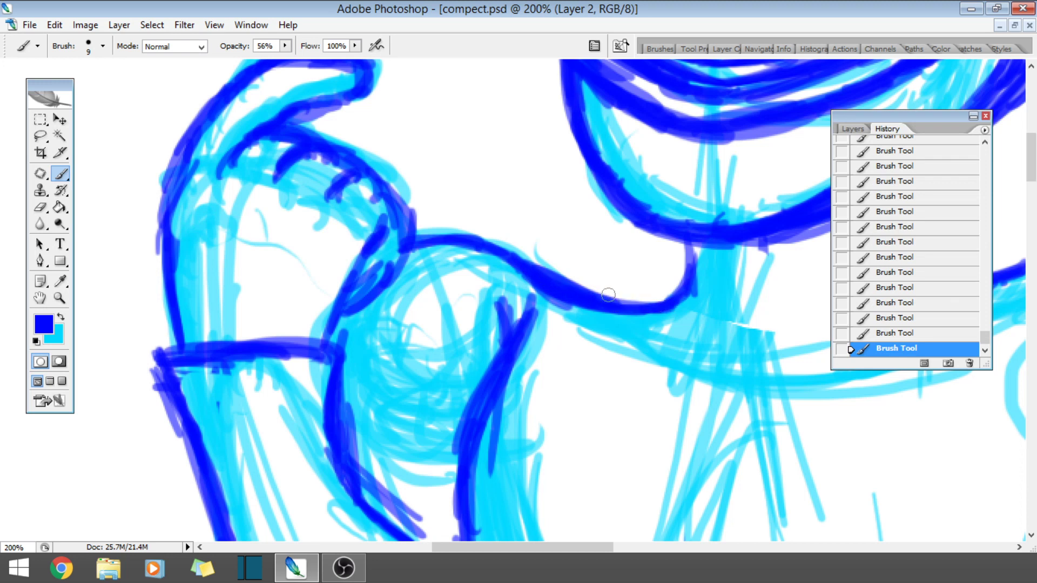
- Erase stray marks along the shoulder line and redraw the curve thicker up to the chin
{"action": "left_click", "coordinate": [40, 190]}
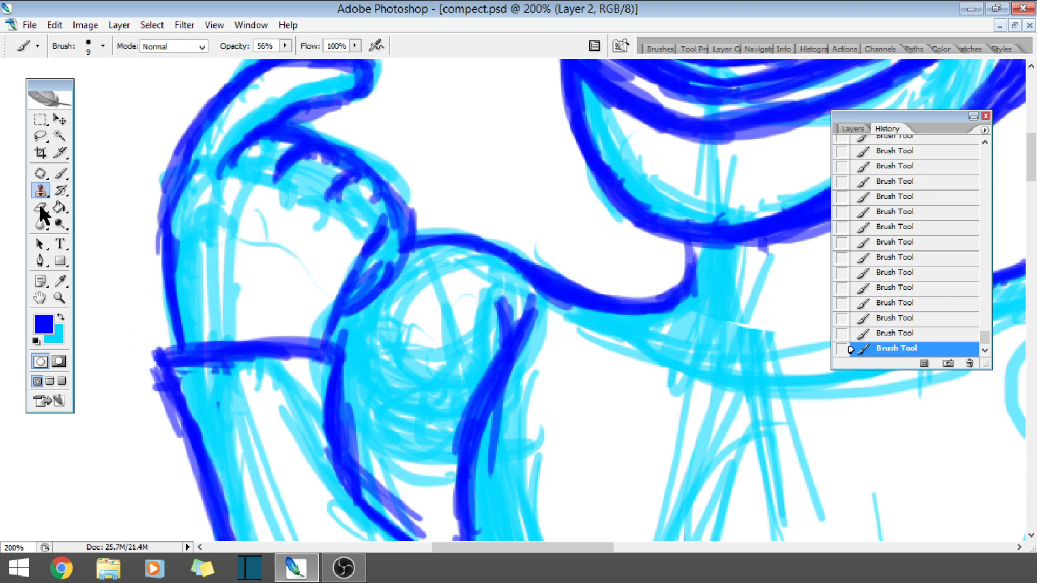
{"action": "left_click", "coordinate": [40, 207]}
{"action": "mouse_move", "coordinate": [474, 282]}
{"action": "left_mouse_down"}
{"action": "mouse_move", "coordinate": [483, 267]}
{"action": "mouse_move", "coordinate": [663, 305]}
{"action": "left_mouse_up"}
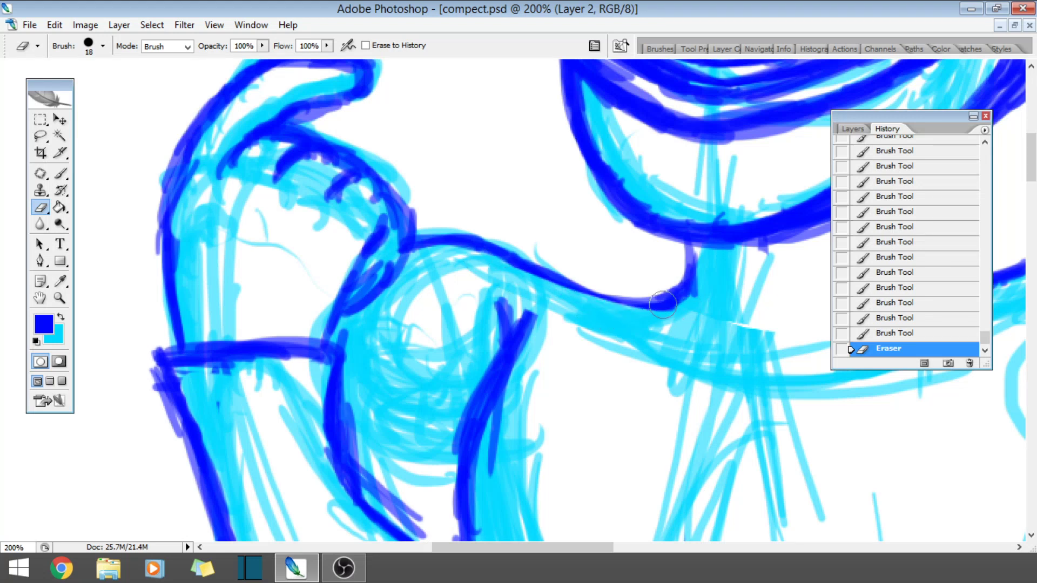
{"action": "left_click", "coordinate": [61, 173]}
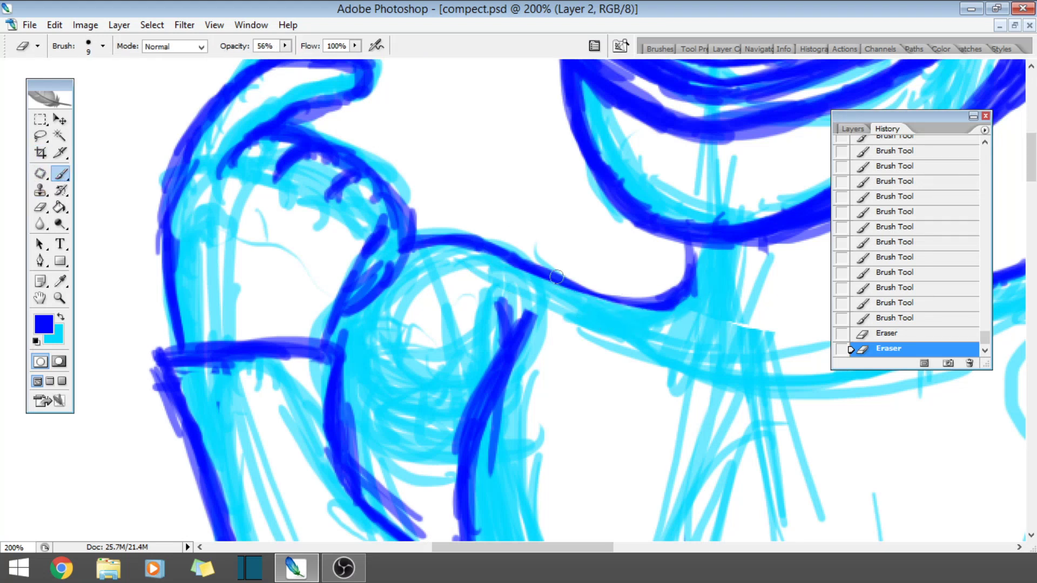
{"action": "left_click_drag", "start_coordinate": [556, 277], "coordinate": [660, 300]}
{"action": "left_click_drag", "start_coordinate": [605, 290], "coordinate": [672, 303]}
{"action": "mouse_move", "coordinate": [648, 305]}
{"action": "left_mouse_down"}
{"action": "mouse_move", "coordinate": [688, 286]}
{"action": "mouse_move", "coordinate": [693, 262]}
{"action": "left_mouse_up"}
{"action": "left_click_drag", "start_coordinate": [654, 308], "coordinate": [686, 239]}
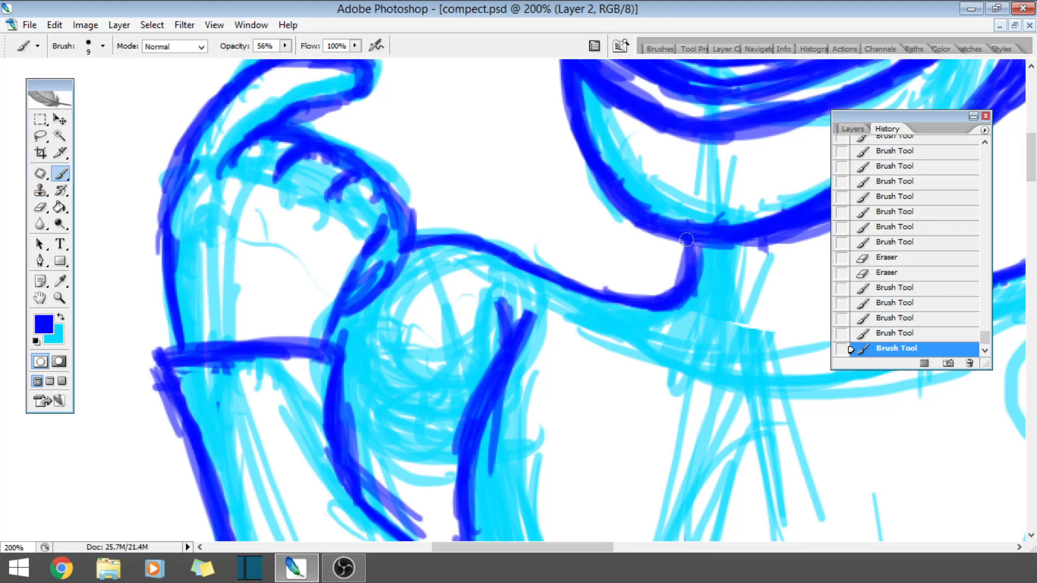
- Zoom out with the Zoom tool to view the whole figure
{"action": "left_click", "coordinate": [60, 298]}
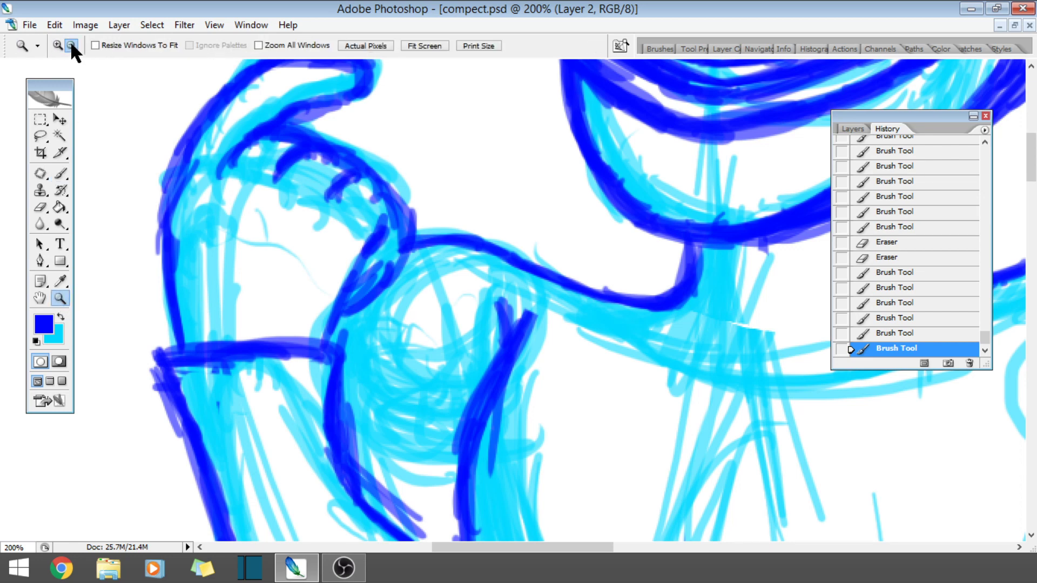
{"action": "left_click", "coordinate": [569, 352], "text": "alt"}
{"action": "left_click", "coordinate": [537, 319], "text": "alt"}
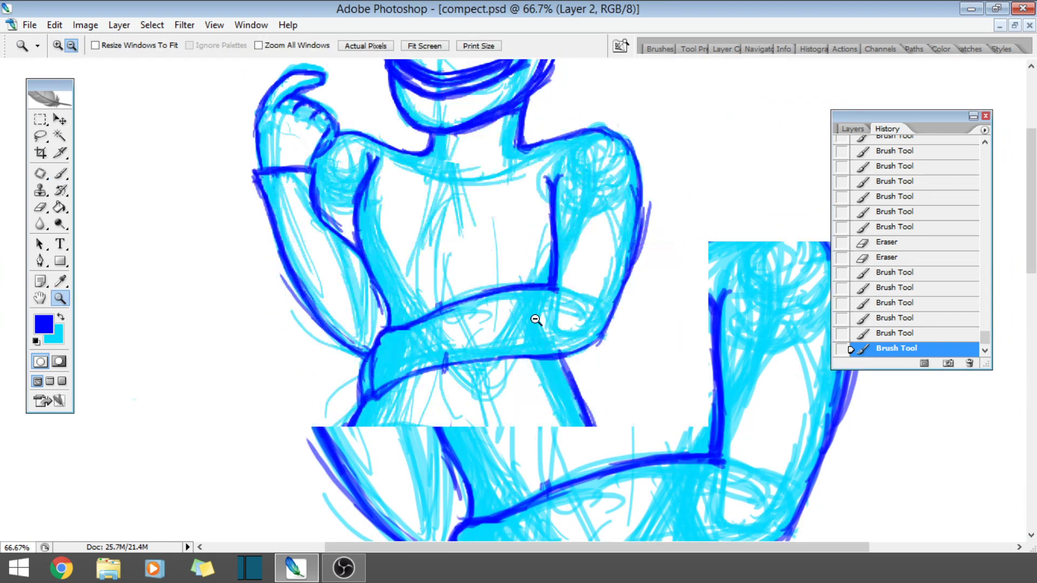
{"action": "left_click", "coordinate": [474, 301], "text": "alt"}
{"action": "left_click", "coordinate": [483, 330], "text": "alt"}
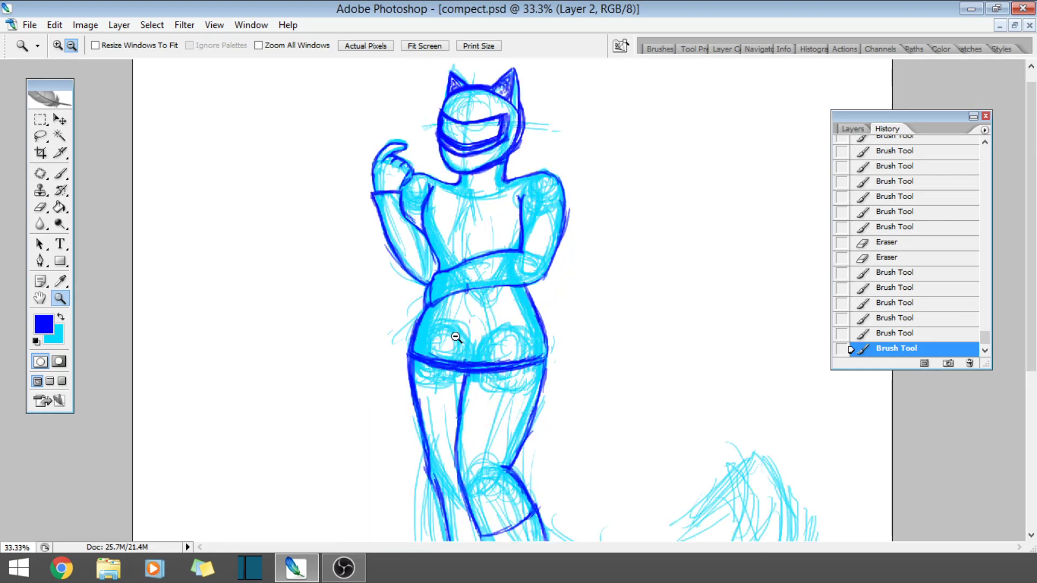
- Zoom out, then zoom back in to 100% on the hips and waistband
{"action": "left_click", "coordinate": [493, 362], "text": "alt"}
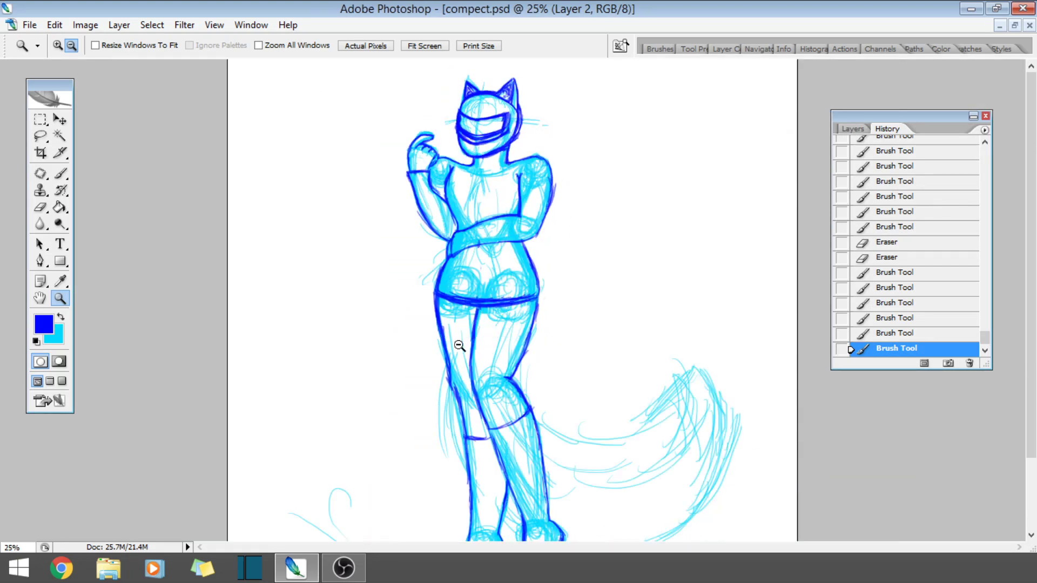
{"action": "left_click", "coordinate": [58, 45]}
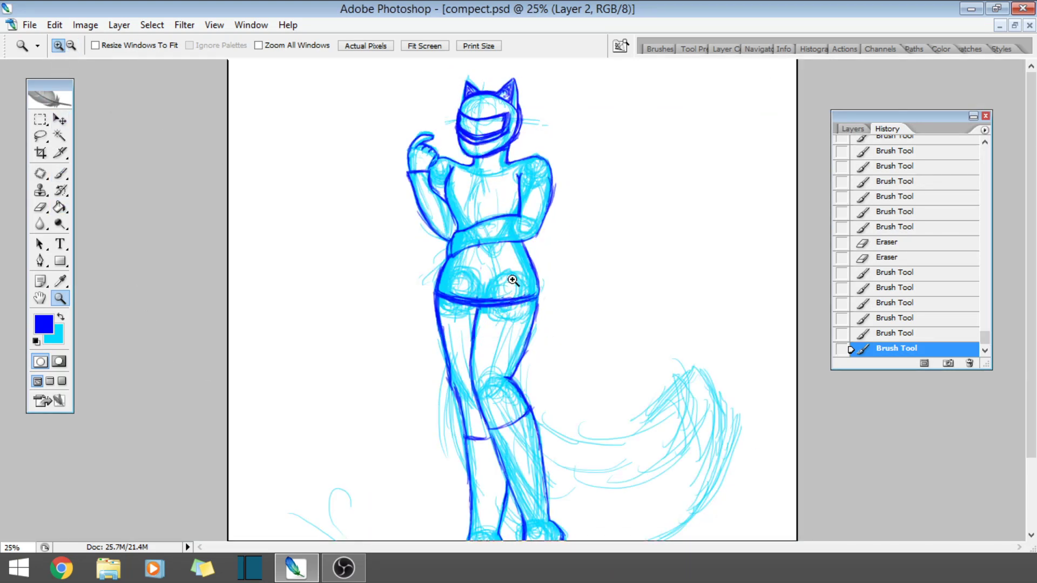
{"action": "left_click", "coordinate": [501, 296]}
{"action": "left_click", "coordinate": [503, 300]}
{"action": "left_click", "coordinate": [479, 320]}
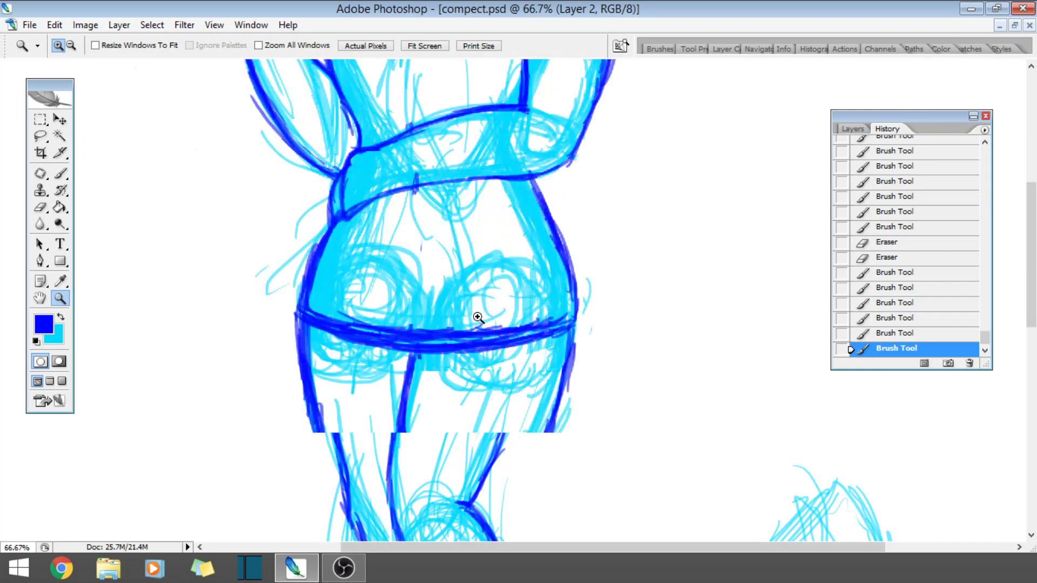
{"action": "left_click", "coordinate": [472, 305]}
- Darken the waistband and its upper edge with dark-blue brush strokes
{"action": "left_click", "coordinate": [61, 174]}
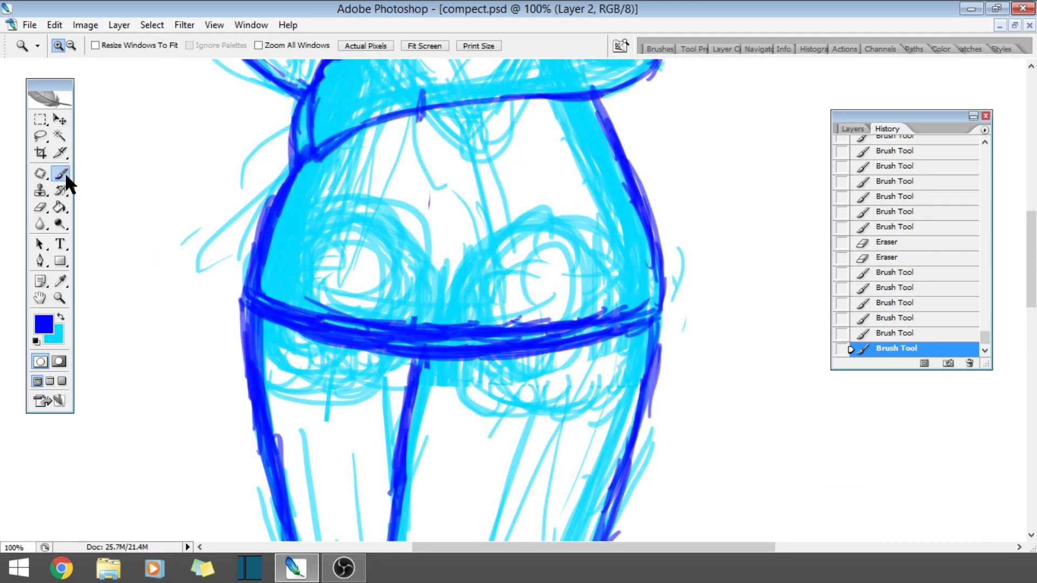
{"action": "left_click_drag", "start_coordinate": [624, 288], "coordinate": [609, 276]}
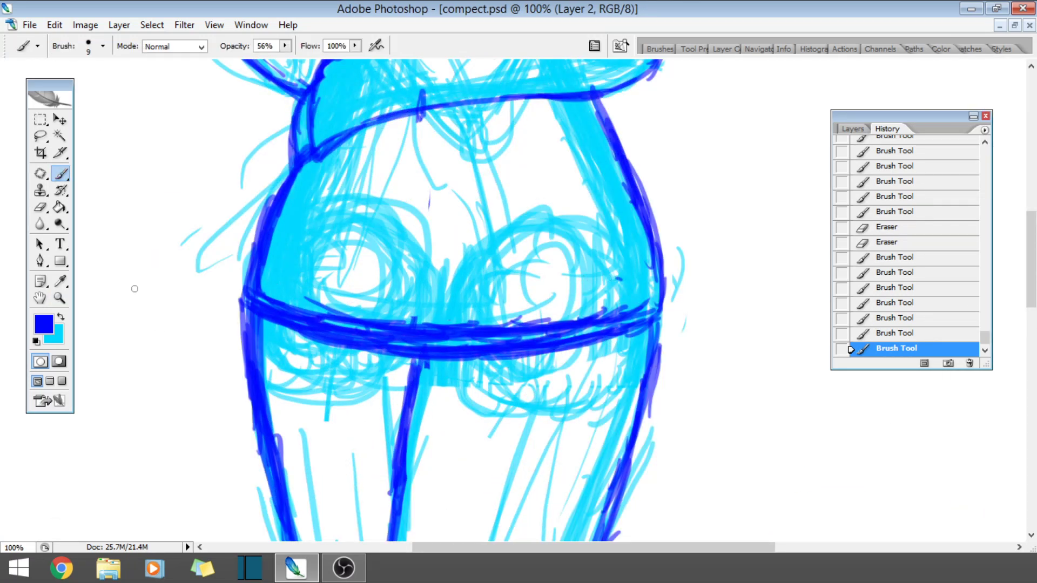
{"action": "mouse_move", "coordinate": [271, 322]}
{"action": "left_mouse_down"}
{"action": "mouse_move", "coordinate": [309, 344]}
{"action": "mouse_move", "coordinate": [363, 328]}
{"action": "left_mouse_up"}
{"action": "mouse_move", "coordinate": [297, 296]}
{"action": "left_mouse_down"}
{"action": "mouse_move", "coordinate": [437, 329]}
{"action": "mouse_move", "coordinate": [649, 301]}
{"action": "mouse_move", "coordinate": [633, 307]}
{"action": "left_mouse_up"}
{"action": "left_click_drag", "start_coordinate": [588, 314], "coordinate": [637, 306]}
{"action": "left_click_drag", "start_coordinate": [381, 314], "coordinate": [620, 306]}
{"action": "left_click_drag", "start_coordinate": [527, 307], "coordinate": [597, 308]}
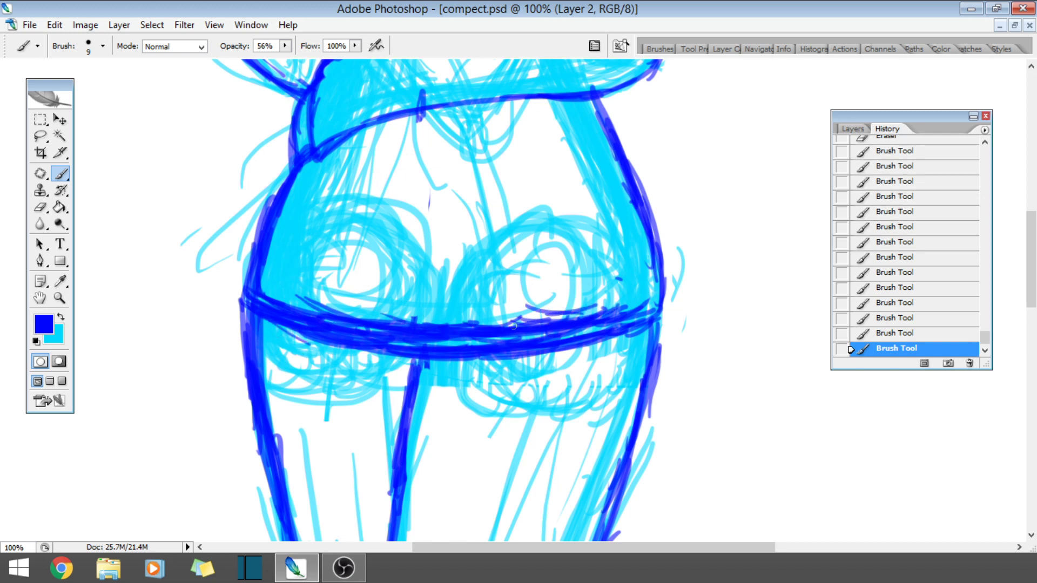
{"action": "mouse_move", "coordinate": [514, 324]}
{"action": "left_mouse_down"}
{"action": "mouse_move", "coordinate": [642, 310]}
{"action": "mouse_move", "coordinate": [614, 316]}
{"action": "mouse_move", "coordinate": [628, 299]}
{"action": "left_mouse_up"}
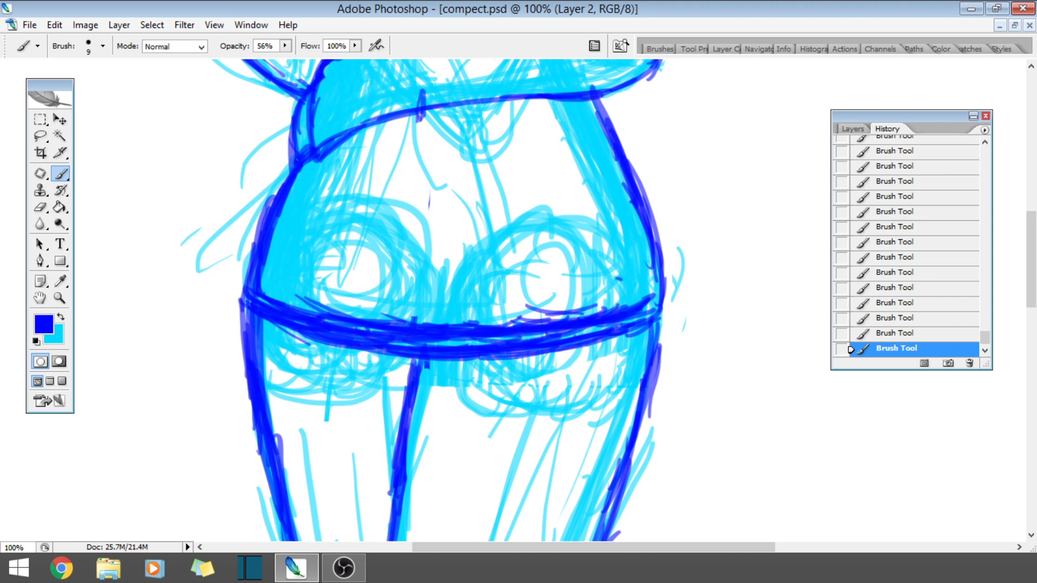
- Ink the central hip line and the left inner line in dark blue, starting from the waistband
{"action": "mouse_move", "coordinate": [414, 335]}
{"action": "left_mouse_down"}
{"action": "mouse_move", "coordinate": [433, 167]}
{"action": "mouse_move", "coordinate": [421, 117]}
{"action": "left_mouse_up"}
{"action": "left_click_drag", "start_coordinate": [430, 186], "coordinate": [432, 99]}
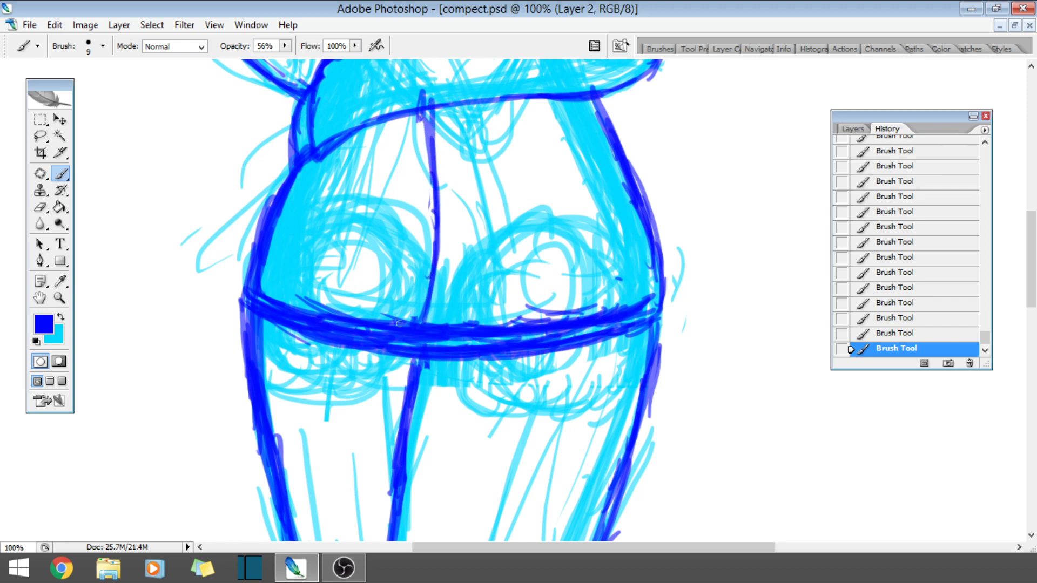
{"action": "left_click_drag", "start_coordinate": [398, 323], "coordinate": [418, 236]}
{"action": "left_click_drag", "start_coordinate": [403, 294], "coordinate": [406, 142]}
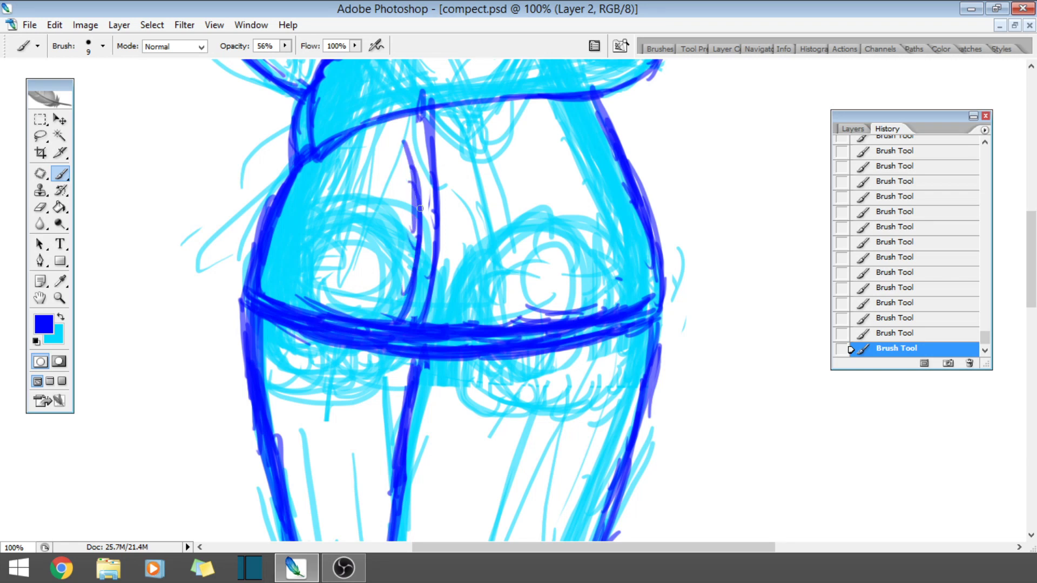
{"action": "left_click_drag", "start_coordinate": [414, 231], "coordinate": [405, 128]}
{"action": "left_click_drag", "start_coordinate": [408, 171], "coordinate": [405, 107]}
{"action": "left_click_drag", "start_coordinate": [410, 160], "coordinate": [409, 98]}
{"action": "left_click_drag", "start_coordinate": [410, 185], "coordinate": [406, 138]}
{"action": "left_click_drag", "start_coordinate": [1032, 244], "coordinate": [1032, 201]}
{"action": "left_click_drag", "start_coordinate": [333, 351], "coordinate": [343, 275]}
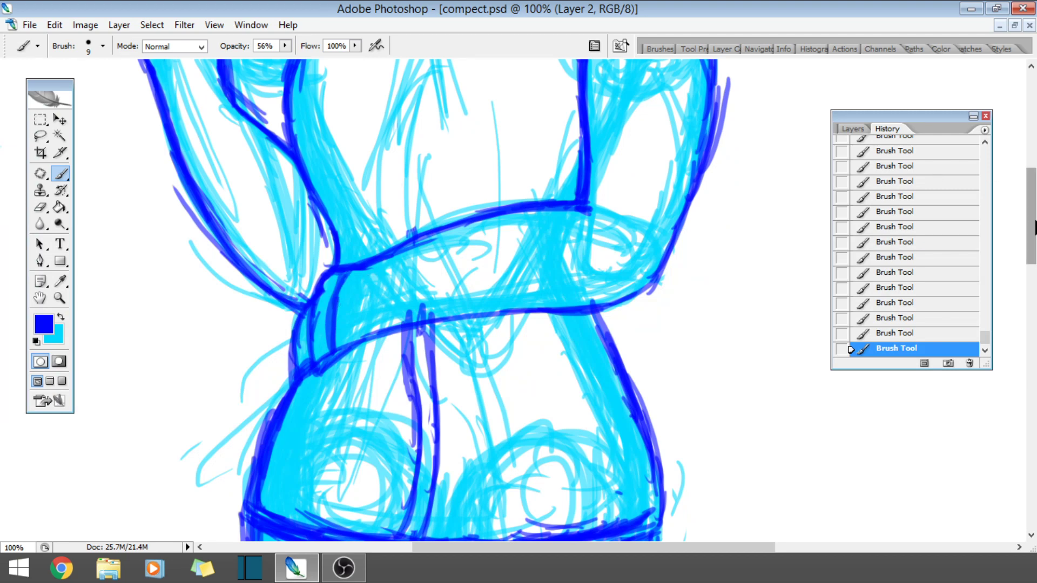
- Ink a stroke on the arm band and a bold dark-blue centre line down the torso
{"action": "left_click_drag", "start_coordinate": [1031, 216], "coordinate": [1031, 169]}
{"action": "mouse_move", "coordinate": [158, 276]}
{"action": "left_mouse_down"}
{"action": "mouse_move", "coordinate": [203, 280]}
{"action": "mouse_move", "coordinate": [140, 281]}
{"action": "mouse_move", "coordinate": [209, 272]}
{"action": "left_mouse_up"}
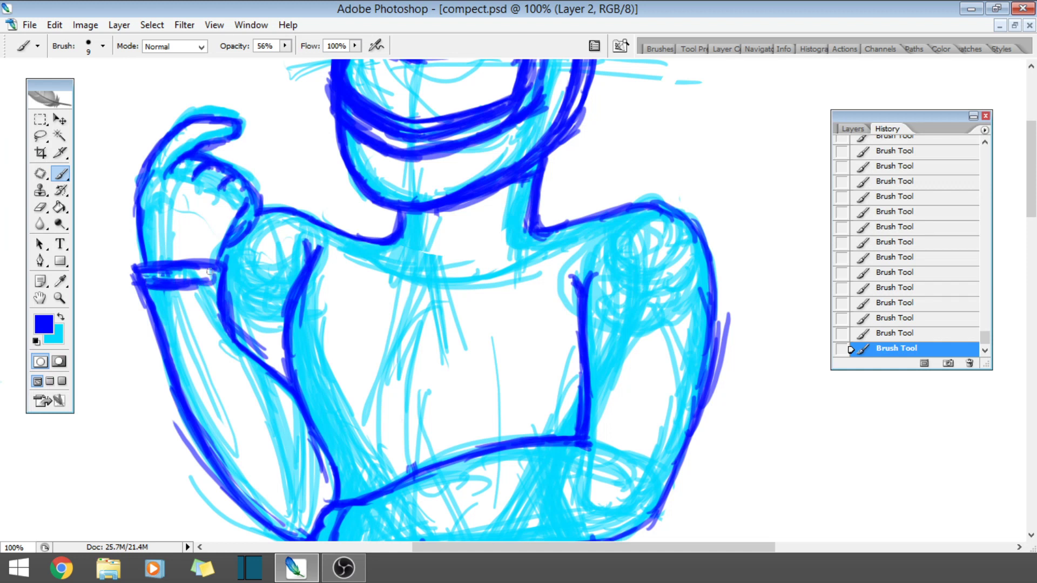
{"action": "mouse_move", "coordinate": [430, 441]}
{"action": "left_mouse_down"}
{"action": "mouse_move", "coordinate": [417, 433]}
{"action": "mouse_move", "coordinate": [428, 306]}
{"action": "mouse_move", "coordinate": [450, 262]}
{"action": "left_mouse_up"}
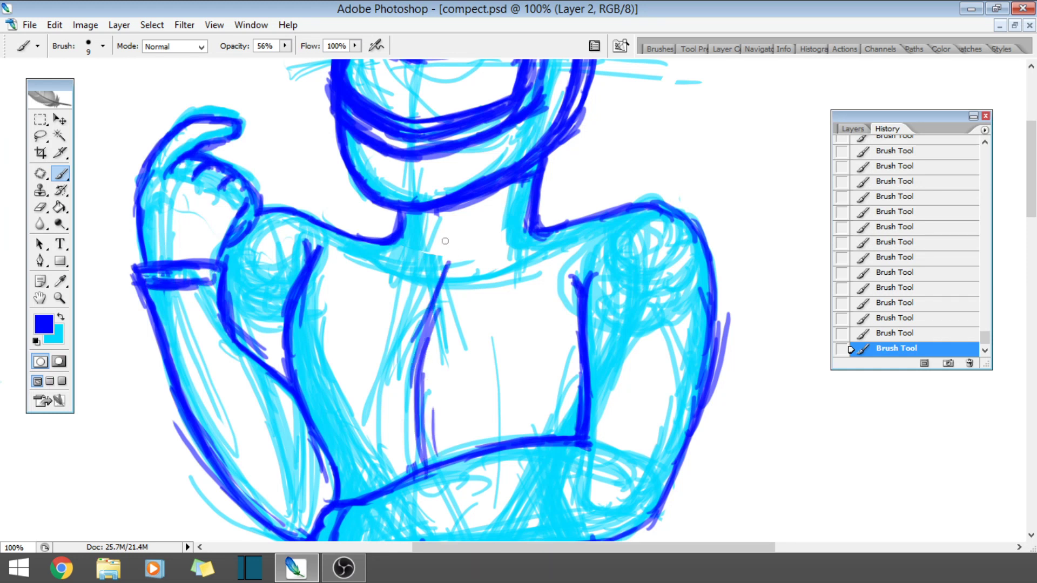
{"action": "left_click_drag", "start_coordinate": [445, 199], "coordinate": [438, 270]}
{"action": "left_click_drag", "start_coordinate": [445, 224], "coordinate": [438, 270]}
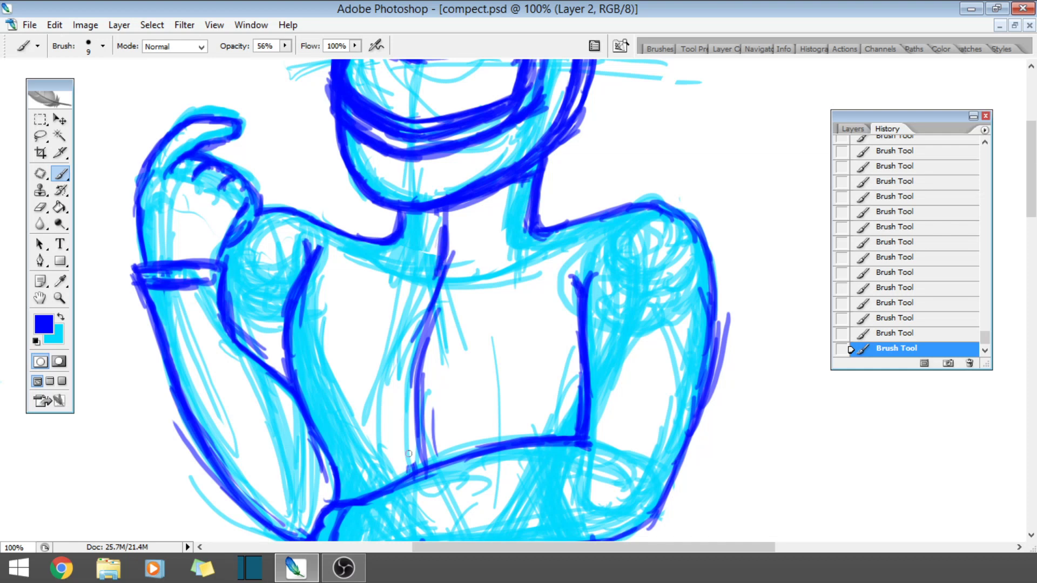
{"action": "left_click_drag", "start_coordinate": [409, 454], "coordinate": [400, 367]}
{"action": "left_click_drag", "start_coordinate": [432, 276], "coordinate": [394, 415]}
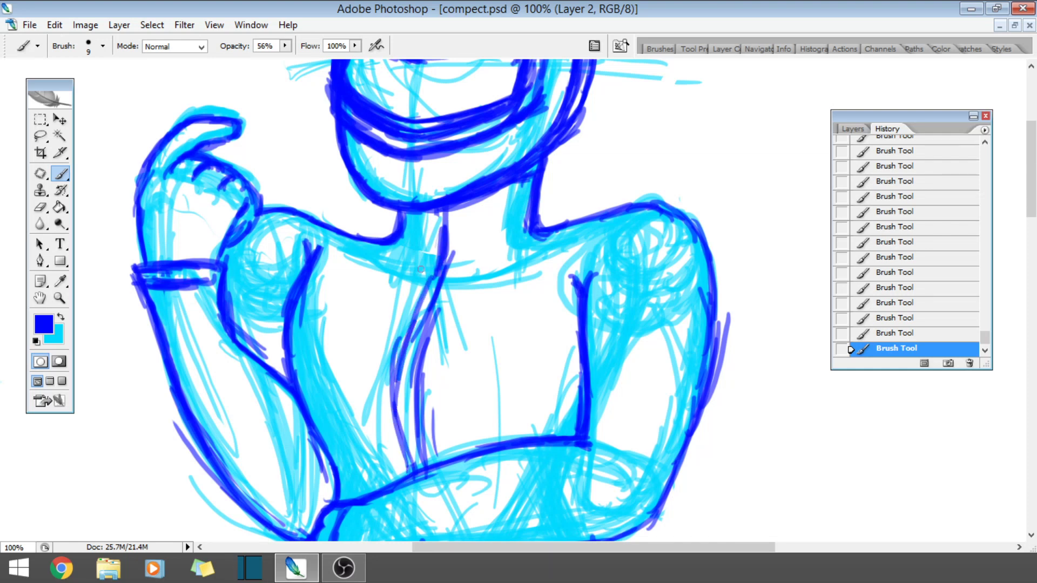
{"action": "left_click_drag", "start_coordinate": [438, 239], "coordinate": [399, 344]}
{"action": "left_click_drag", "start_coordinate": [432, 210], "coordinate": [422, 271]}
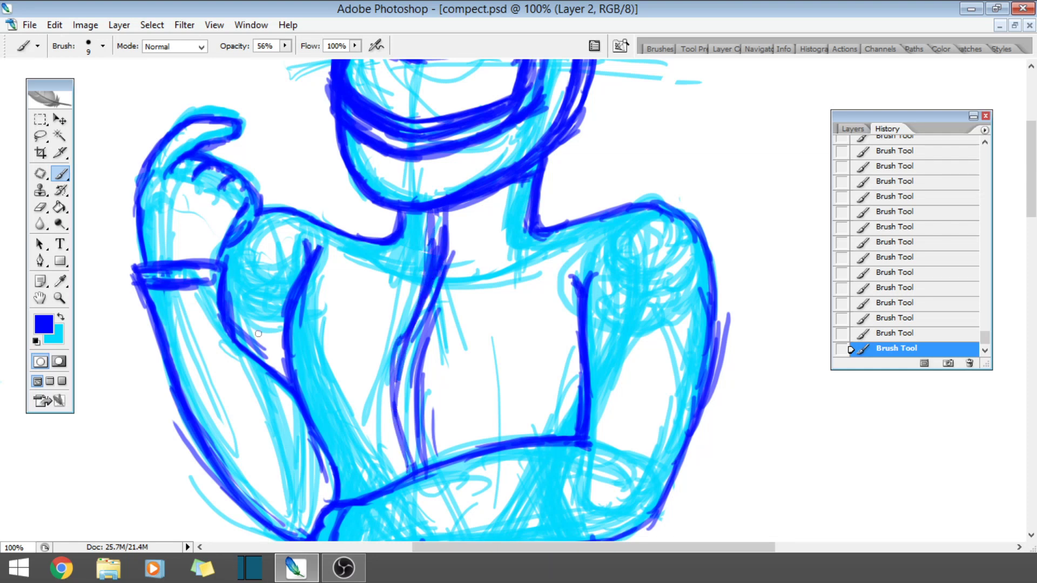
- Trace the left forearm's inner edge, outline and lower edge up to the wristband
{"action": "mouse_move", "coordinate": [169, 290]}
{"action": "left_mouse_down"}
{"action": "mouse_move", "coordinate": [191, 393]}
{"action": "mouse_move", "coordinate": [226, 456]}
{"action": "left_mouse_up"}
{"action": "left_click_drag", "start_coordinate": [186, 378], "coordinate": [259, 494]}
{"action": "mouse_move", "coordinate": [217, 442]}
{"action": "left_mouse_down"}
{"action": "mouse_move", "coordinate": [286, 525]}
{"action": "mouse_move", "coordinate": [221, 455]}
{"action": "left_mouse_up"}
{"action": "mouse_move", "coordinate": [304, 540]}
{"action": "left_mouse_down"}
{"action": "mouse_move", "coordinate": [196, 381]}
{"action": "mouse_move", "coordinate": [174, 289]}
{"action": "left_mouse_up"}
{"action": "left_click_drag", "start_coordinate": [216, 406], "coordinate": [179, 291]}
{"action": "left_click_drag", "start_coordinate": [189, 354], "coordinate": [236, 444]}
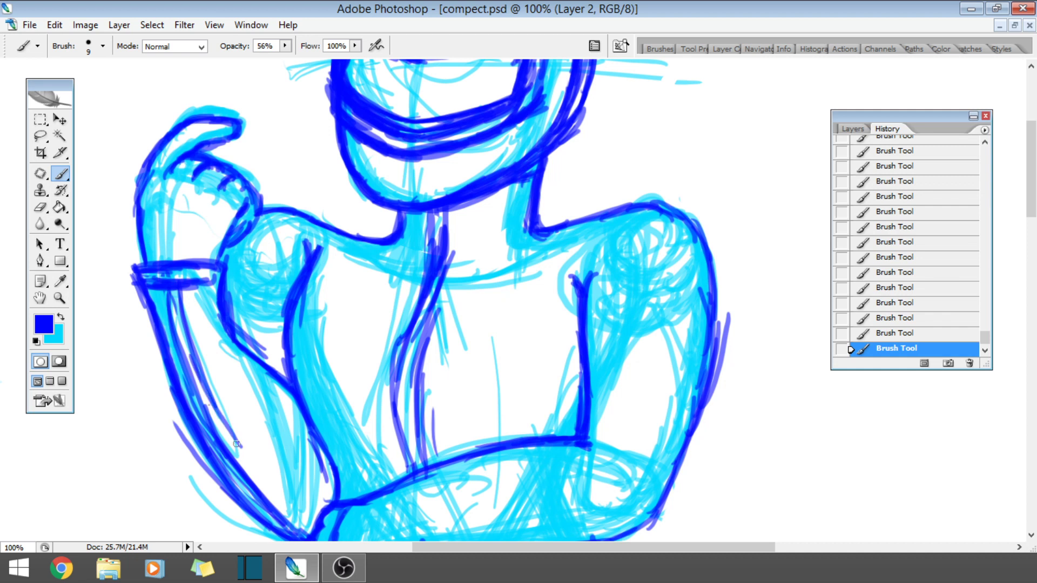
{"action": "left_click_drag", "start_coordinate": [210, 408], "coordinate": [294, 516]}
{"action": "left_click_drag", "start_coordinate": [249, 464], "coordinate": [313, 522]}
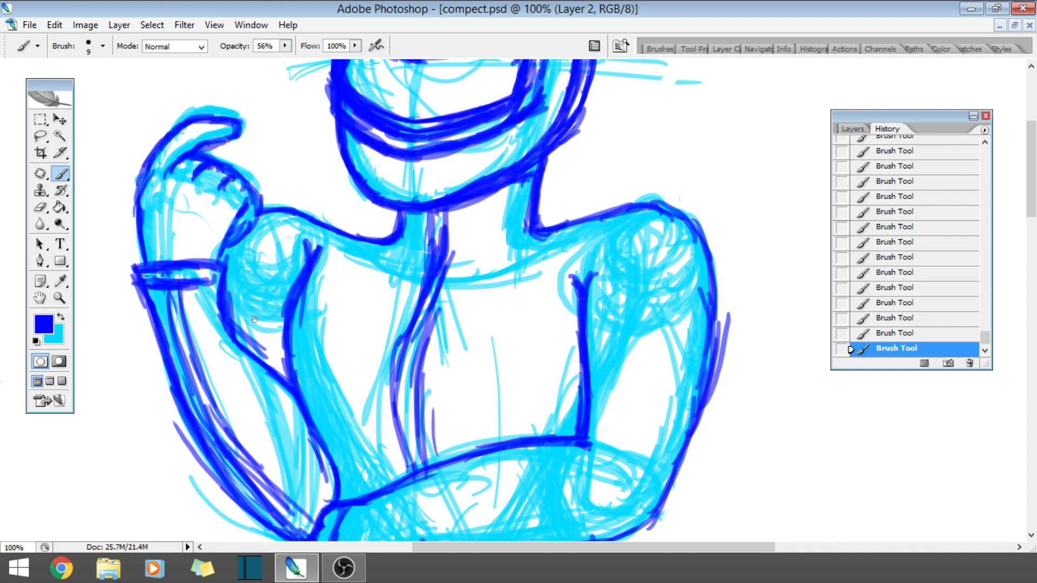
- Ink the shoulder lines on both sides of the neck and thicken the neck's edge
{"action": "mouse_move", "coordinate": [253, 223]}
{"action": "left_mouse_down"}
{"action": "mouse_move", "coordinate": [324, 248]}
{"action": "mouse_move", "coordinate": [287, 224]}
{"action": "mouse_move", "coordinate": [328, 234]}
{"action": "mouse_move", "coordinate": [307, 235]}
{"action": "left_mouse_up"}
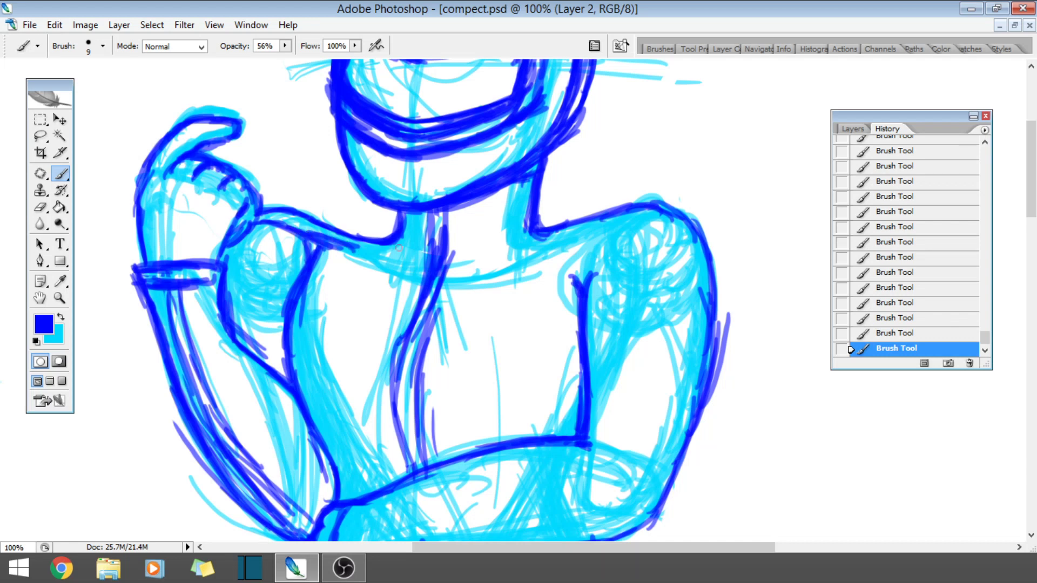
{"action": "mouse_move", "coordinate": [398, 248]}
{"action": "left_mouse_down"}
{"action": "mouse_move", "coordinate": [355, 251]}
{"action": "mouse_move", "coordinate": [413, 228]}
{"action": "mouse_move", "coordinate": [409, 242]}
{"action": "left_mouse_up"}
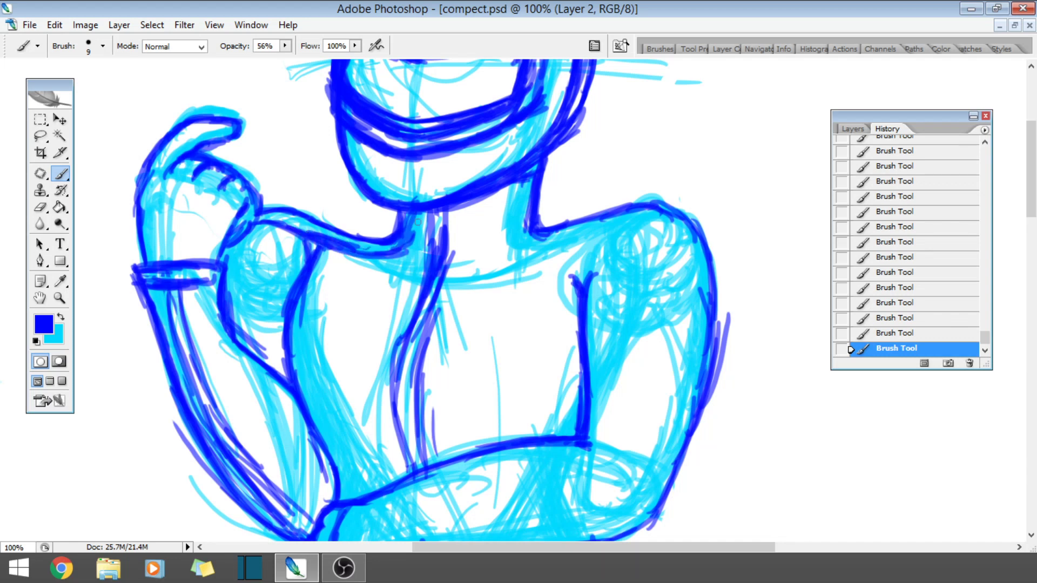
{"action": "left_click_drag", "start_coordinate": [423, 200], "coordinate": [414, 231]}
{"action": "mouse_move", "coordinate": [521, 173]}
{"action": "left_mouse_down"}
{"action": "mouse_move", "coordinate": [521, 235]}
{"action": "mouse_move", "coordinate": [563, 245]}
{"action": "mouse_move", "coordinate": [543, 249]}
{"action": "mouse_move", "coordinate": [599, 235]}
{"action": "left_mouse_up"}
{"action": "mouse_move", "coordinate": [525, 246]}
{"action": "left_mouse_down"}
{"action": "mouse_move", "coordinate": [656, 229]}
{"action": "mouse_move", "coordinate": [645, 250]}
{"action": "mouse_move", "coordinate": [663, 246]}
{"action": "mouse_move", "coordinate": [681, 302]}
{"action": "left_mouse_up"}
- Draw two lines across the belt, curving its right end up toward the hip
{"action": "left_click_drag", "start_coordinate": [1029, 216], "coordinate": [1034, 246]}
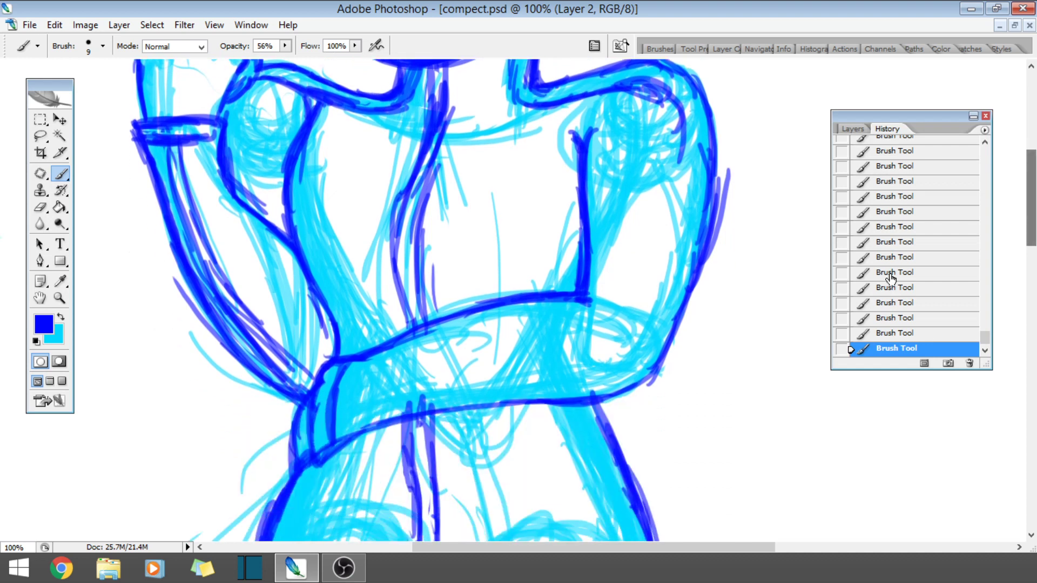
{"action": "mouse_move", "coordinate": [339, 416]}
{"action": "left_mouse_down"}
{"action": "mouse_move", "coordinate": [381, 397]}
{"action": "mouse_move", "coordinate": [635, 355]}
{"action": "left_mouse_up"}
{"action": "left_click_drag", "start_coordinate": [565, 380], "coordinate": [647, 351]}
{"action": "mouse_move", "coordinate": [599, 379]}
{"action": "left_mouse_down"}
{"action": "mouse_move", "coordinate": [677, 341]}
{"action": "mouse_move", "coordinate": [682, 319]}
{"action": "left_mouse_up"}
{"action": "mouse_move", "coordinate": [340, 398]}
{"action": "left_mouse_down"}
{"action": "mouse_move", "coordinate": [496, 362]}
{"action": "mouse_move", "coordinate": [449, 363]}
{"action": "mouse_move", "coordinate": [613, 338]}
{"action": "left_mouse_up"}
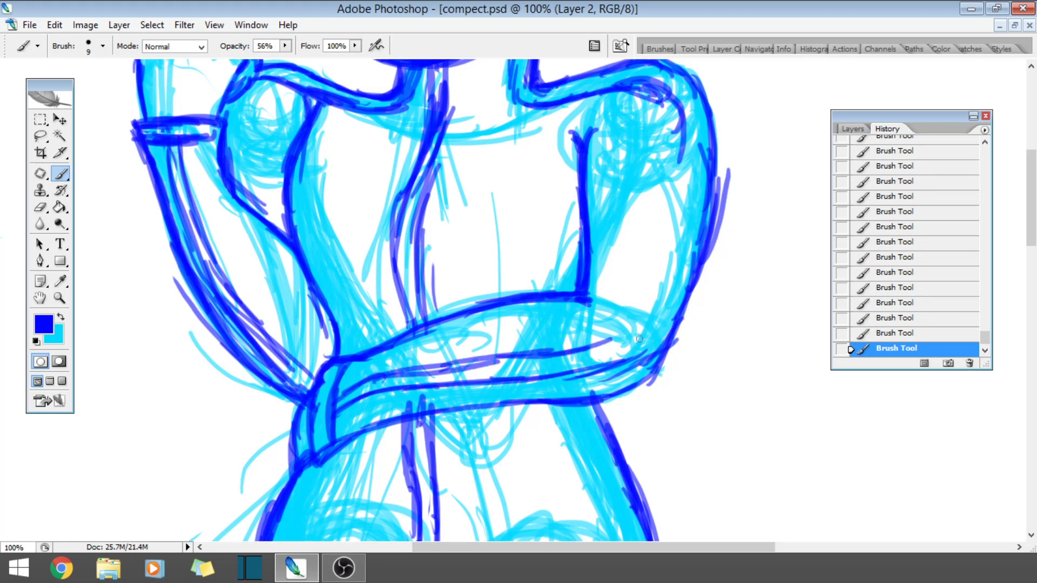
{"action": "mouse_move", "coordinate": [508, 361]}
{"action": "left_mouse_down"}
{"action": "mouse_move", "coordinate": [655, 333]}
{"action": "mouse_move", "coordinate": [672, 306]}
{"action": "left_mouse_up"}
{"action": "mouse_move", "coordinate": [629, 340]}
{"action": "left_mouse_down"}
{"action": "mouse_move", "coordinate": [671, 305]}
{"action": "mouse_move", "coordinate": [677, 238]}
{"action": "left_mouse_up"}
- Trace the right hip outline upward in dark blue
{"action": "left_click_drag", "start_coordinate": [658, 316], "coordinate": [679, 205]}
{"action": "left_click_drag", "start_coordinate": [668, 278], "coordinate": [686, 171]}
{"action": "left_click_drag", "start_coordinate": [672, 242], "coordinate": [682, 132]}
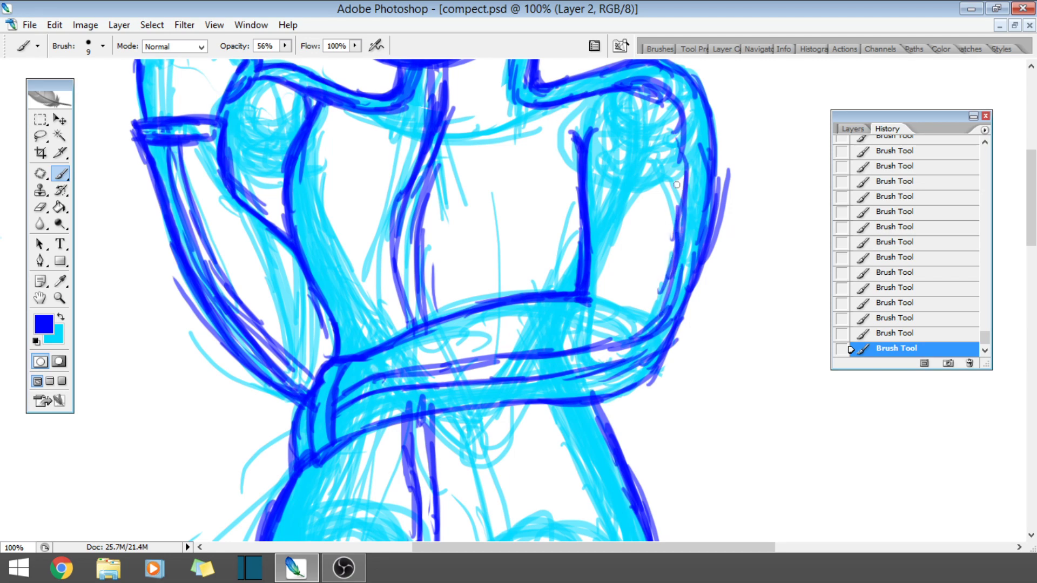
{"action": "left_click_drag", "start_coordinate": [672, 218], "coordinate": [682, 127]}
{"action": "left_click_drag", "start_coordinate": [684, 207], "coordinate": [682, 127]}
{"action": "mouse_move", "coordinate": [1034, 218]}
{"action": "left_mouse_down"}
{"action": "mouse_move", "coordinate": [1035, 180]}
{"action": "mouse_move", "coordinate": [1034, 370]}
{"action": "left_mouse_up"}
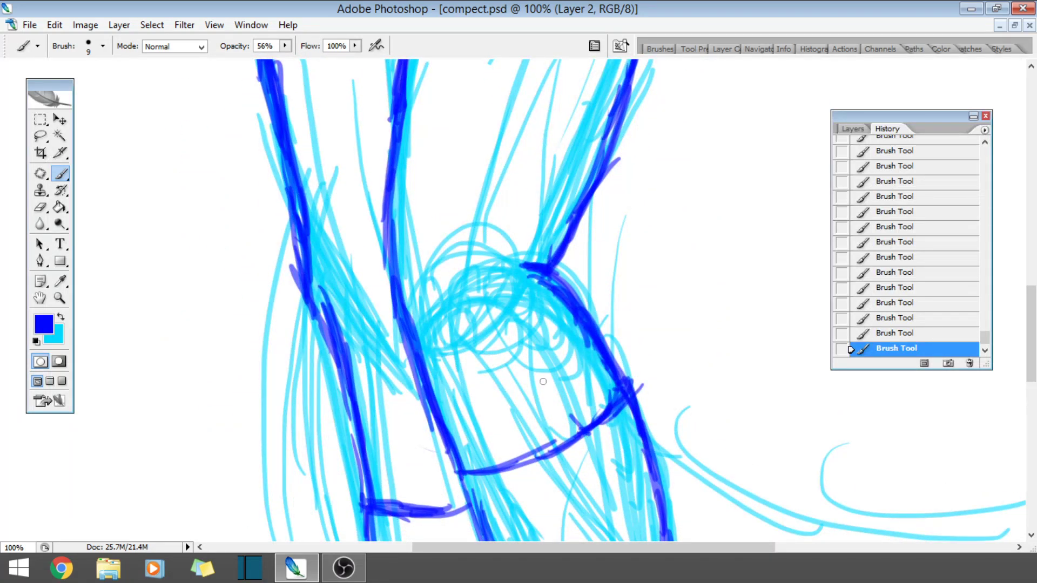
- Ink the curved line over the knee and the right leg's outline in dark blue
{"action": "left_click_drag", "start_coordinate": [527, 360], "coordinate": [574, 420]}
{"action": "mouse_move", "coordinate": [510, 306]}
{"action": "left_mouse_down"}
{"action": "mouse_move", "coordinate": [577, 423]}
{"action": "mouse_move", "coordinate": [558, 404]}
{"action": "left_mouse_up"}
{"action": "left_click_drag", "start_coordinate": [515, 244], "coordinate": [520, 346]}
{"action": "left_click_drag", "start_coordinate": [543, 205], "coordinate": [507, 282]}
{"action": "mouse_move", "coordinate": [583, 162]}
{"action": "left_mouse_down"}
{"action": "mouse_move", "coordinate": [509, 264]}
{"action": "mouse_move", "coordinate": [607, 63]}
{"action": "left_mouse_up"}
{"action": "left_click_drag", "start_coordinate": [1032, 334], "coordinate": [1031, 289]}
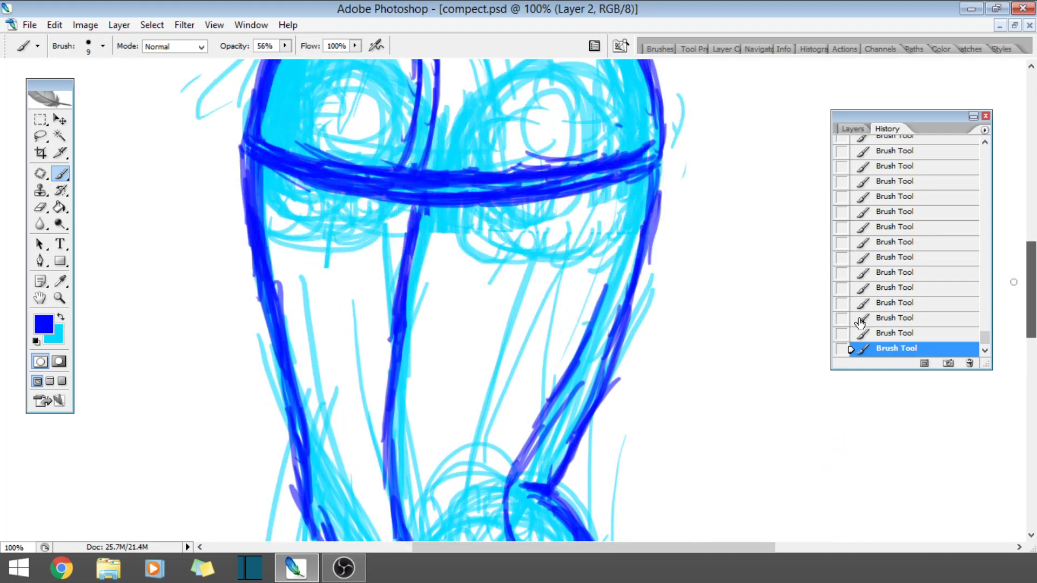
{"action": "left_click_drag", "start_coordinate": [604, 301], "coordinate": [631, 206]}
{"action": "mouse_move", "coordinate": [612, 281]}
{"action": "left_mouse_down"}
{"action": "mouse_move", "coordinate": [628, 186]}
{"action": "mouse_move", "coordinate": [617, 250]}
{"action": "left_mouse_up"}
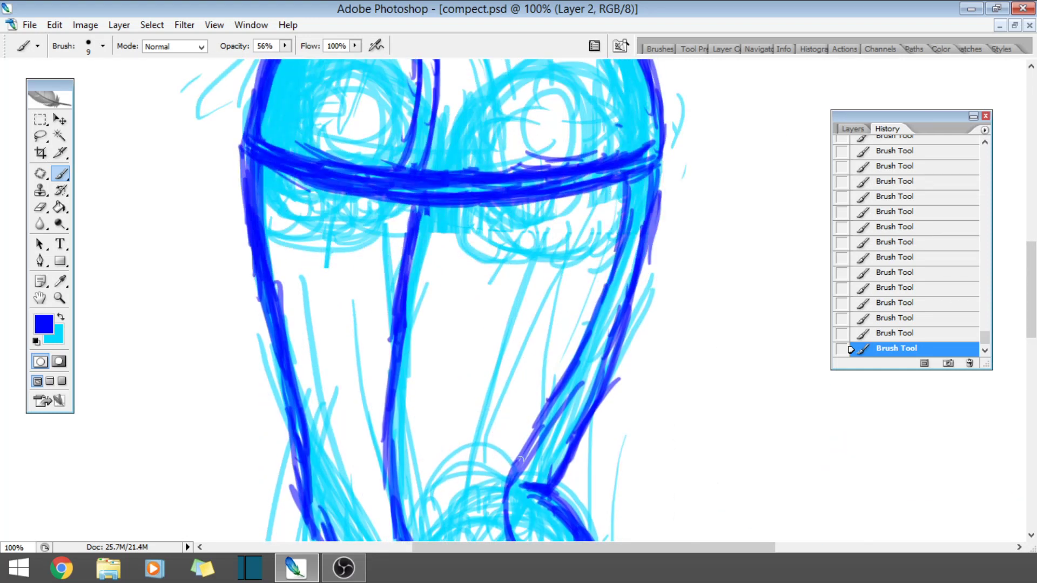
- Add diagonal strokes beside the knee, the inner leg line below the waistband, and the inner knee curve
{"action": "left_click_drag", "start_coordinate": [482, 477], "coordinate": [511, 400]}
{"action": "mouse_move", "coordinate": [499, 449]}
{"action": "left_mouse_down"}
{"action": "mouse_move", "coordinate": [588, 278]}
{"action": "mouse_move", "coordinate": [562, 325]}
{"action": "left_mouse_up"}
{"action": "mouse_move", "coordinate": [589, 195]}
{"action": "left_mouse_down"}
{"action": "mouse_move", "coordinate": [562, 324]}
{"action": "mouse_move", "coordinate": [594, 267]}
{"action": "left_mouse_up"}
{"action": "left_click_drag", "start_coordinate": [602, 185], "coordinate": [599, 232]}
{"action": "scroll", "coordinate": [977, 255], "scroll_direction": "down", "scroll_amount": 8}
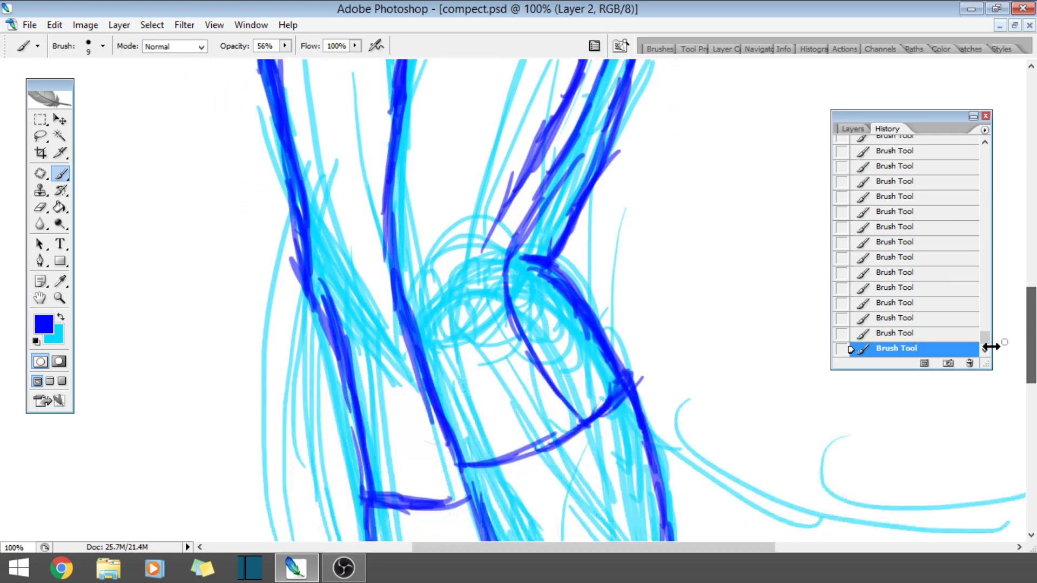
{"action": "mouse_move", "coordinate": [483, 247]}
{"action": "left_mouse_down"}
{"action": "mouse_move", "coordinate": [489, 321]}
{"action": "mouse_move", "coordinate": [539, 406]}
{"action": "left_mouse_up"}
{"action": "mouse_move", "coordinate": [506, 362]}
{"action": "left_mouse_down"}
{"action": "mouse_move", "coordinate": [565, 454]}
{"action": "mouse_move", "coordinate": [550, 426]}
{"action": "left_mouse_up"}
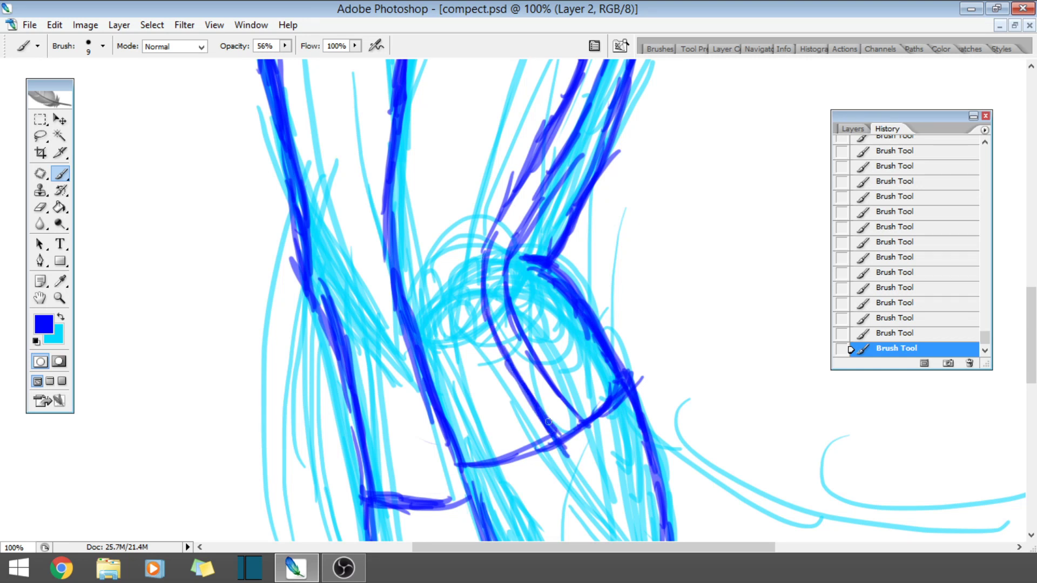
{"action": "left_click_drag", "start_coordinate": [523, 386], "coordinate": [548, 422]}
{"action": "left_click", "coordinate": [59, 298]}
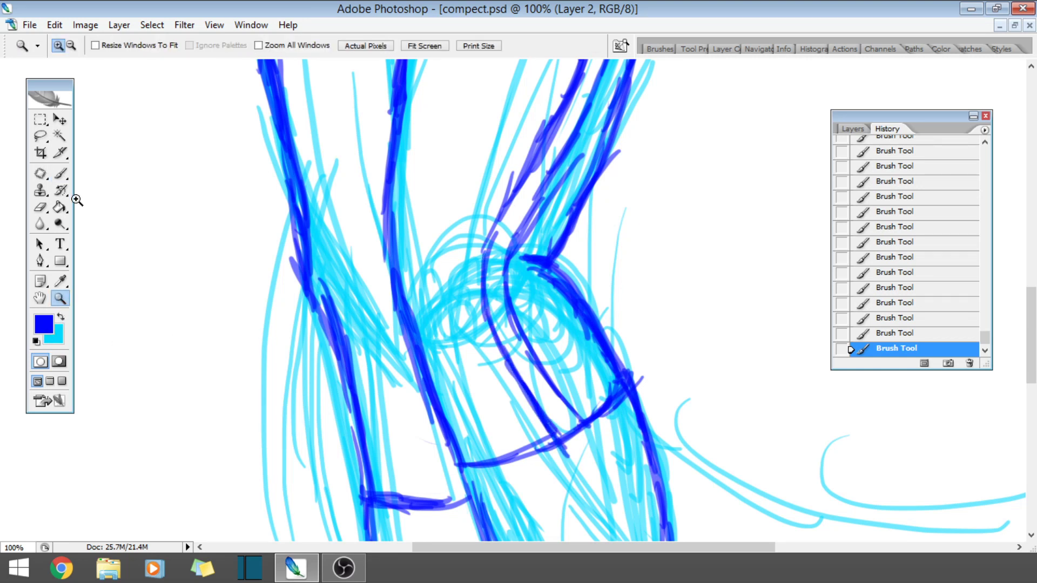
- Zoom out to see the whole figure, including the legs and tail
{"action": "left_click", "coordinate": [497, 289], "text": "alt"}
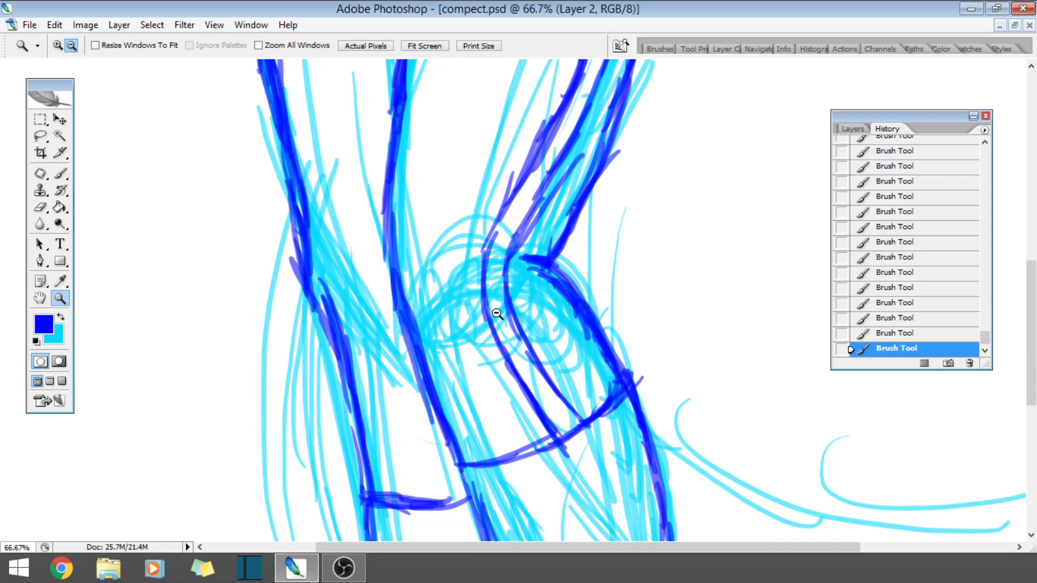
{"action": "left_click", "coordinate": [502, 313], "text": "alt"}
{"action": "left_click", "coordinate": [501, 318], "text": "alt"}
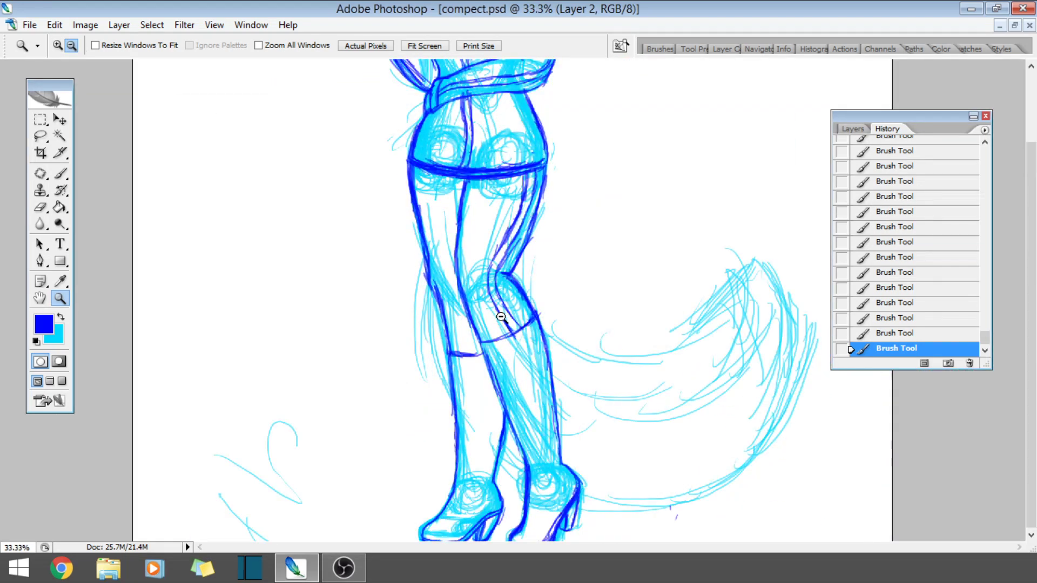
{"action": "left_click", "coordinate": [501, 317], "text": "alt"}
{"action": "left_click", "coordinate": [502, 317], "text": "alt"}
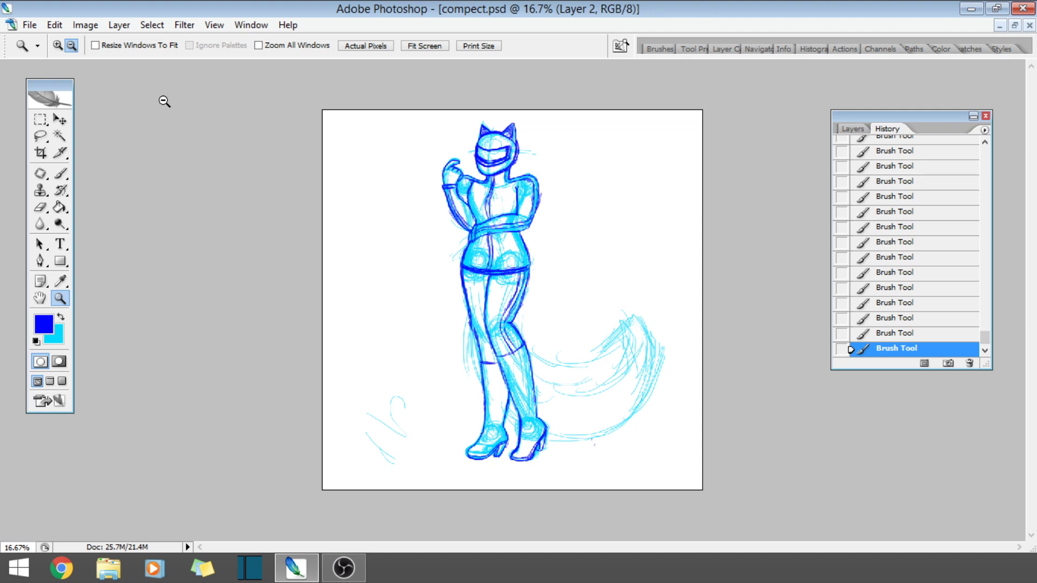
- Switch the Zoom tool to Zoom In and magnify the legs to 100% on the knees
{"action": "left_click", "coordinate": [58, 45]}
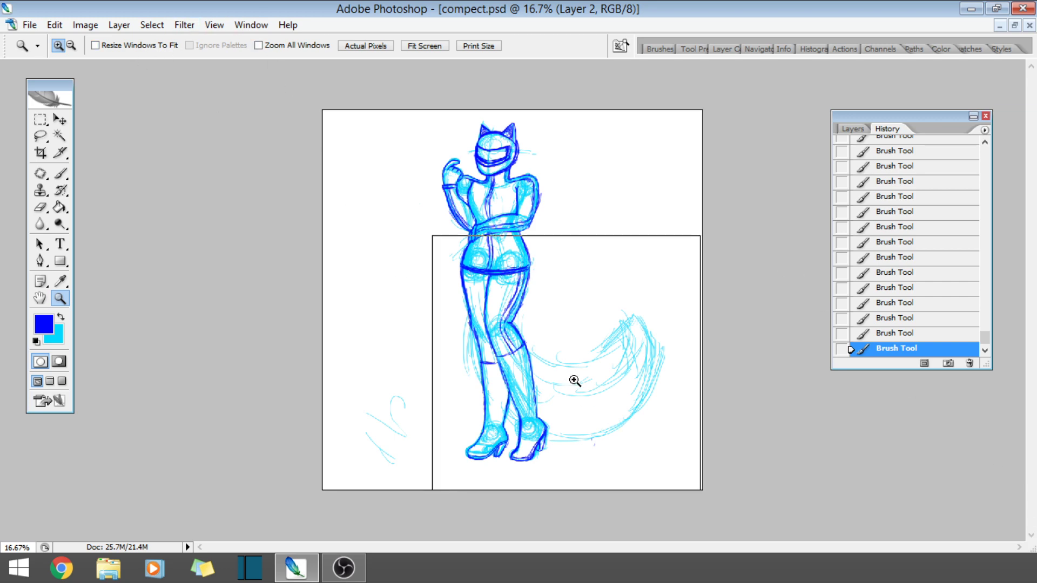
{"action": "left_click", "coordinate": [567, 350]}
{"action": "left_click", "coordinate": [565, 340]}
{"action": "left_click", "coordinate": [459, 254]}
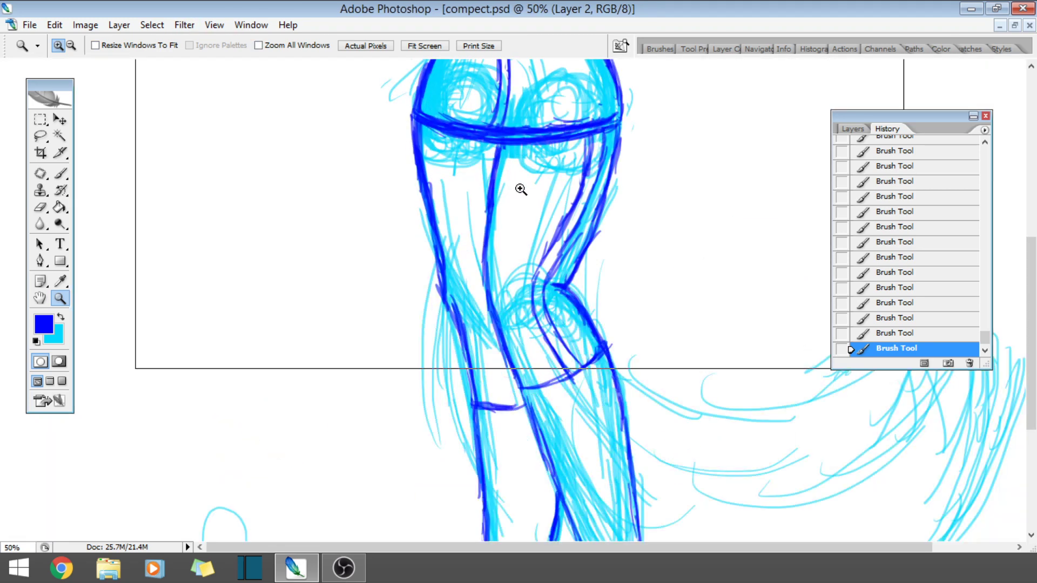
{"action": "left_click", "coordinate": [520, 190]}
{"action": "left_click", "coordinate": [640, 359]}
{"action": "scroll", "coordinate": [469, 303], "scroll_direction": "down", "scroll_amount": 5}
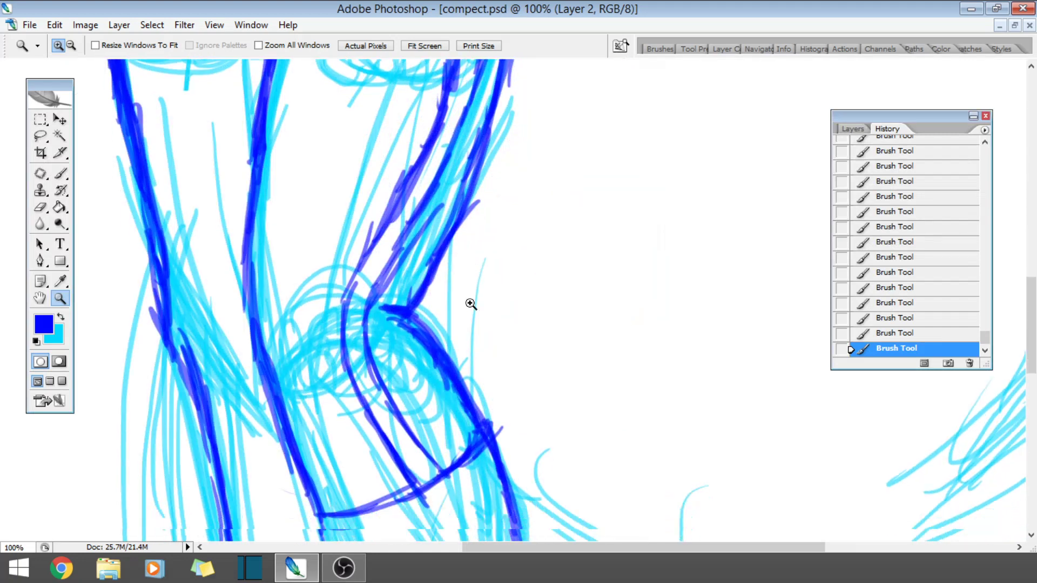
{"action": "scroll", "coordinate": [449, 238], "scroll_direction": "down", "scroll_amount": 2}
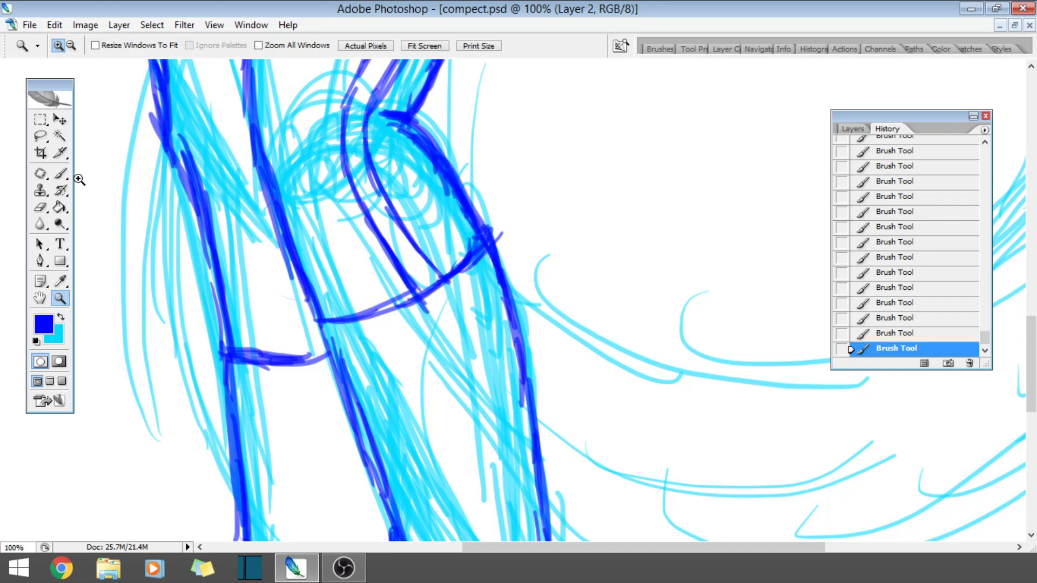
{"action": "left_click", "coordinate": [61, 174]}
- Retrace the far-left leg outline in dark blue, extending it down past the knee
{"action": "left_click_drag", "start_coordinate": [171, 145], "coordinate": [143, 278]}
{"action": "left_click_drag", "start_coordinate": [167, 197], "coordinate": [147, 329]}
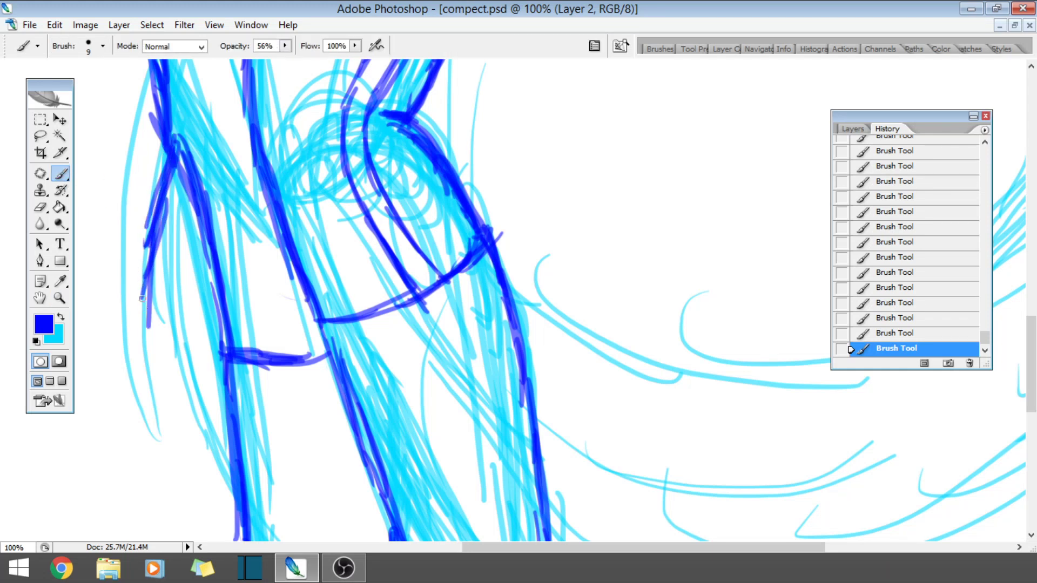
{"action": "left_click_drag", "start_coordinate": [142, 282], "coordinate": [163, 398]}
{"action": "left_click_drag", "start_coordinate": [147, 324], "coordinate": [182, 453]}
{"action": "mouse_move", "coordinate": [149, 360]}
{"action": "left_mouse_down"}
{"action": "mouse_move", "coordinate": [184, 463]}
{"action": "mouse_move", "coordinate": [213, 505]}
{"action": "left_mouse_up"}
{"action": "left_click_drag", "start_coordinate": [189, 472], "coordinate": [226, 517]}
{"action": "left_click_drag", "start_coordinate": [193, 481], "coordinate": [237, 530]}
{"action": "mouse_move", "coordinate": [195, 444]}
{"action": "left_mouse_down"}
{"action": "mouse_move", "coordinate": [184, 467]}
{"action": "mouse_move", "coordinate": [217, 350]}
{"action": "left_mouse_up"}
- Add diagonal knee and shin lines, a line from the leg toward the tail, and angular lower-leg strokes
{"action": "left_click_drag", "start_coordinate": [159, 265], "coordinate": [233, 343]}
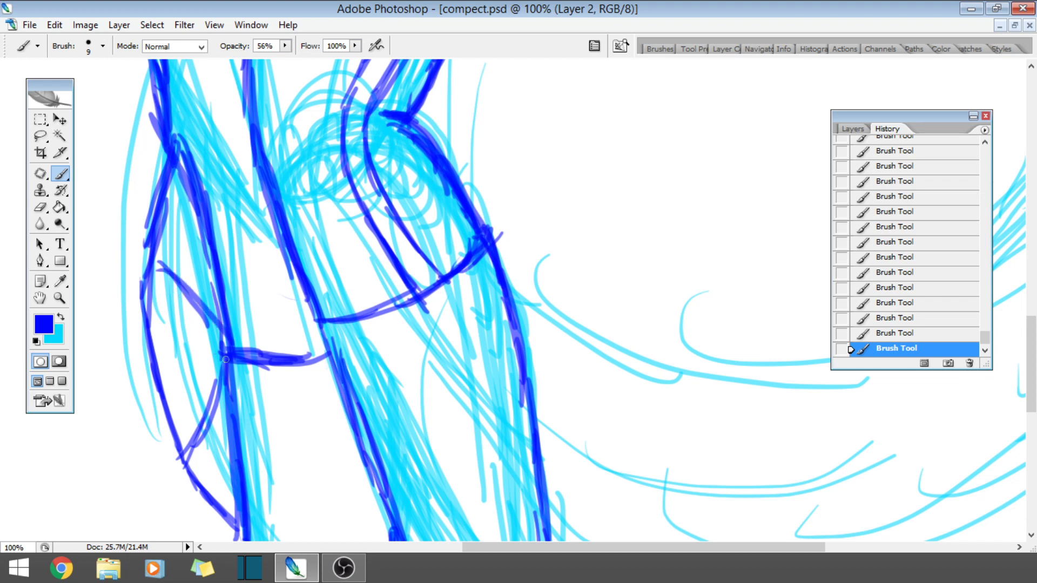
{"action": "left_click_drag", "start_coordinate": [186, 298], "coordinate": [225, 358]}
{"action": "left_click_drag", "start_coordinate": [525, 547], "coordinate": [565, 547]}
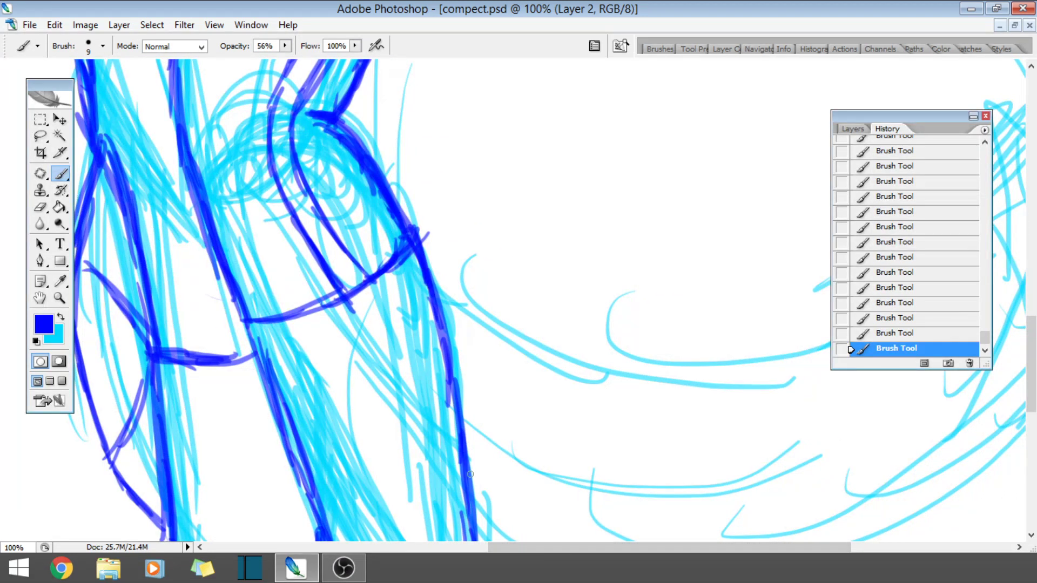
{"action": "left_click_drag", "start_coordinate": [419, 281], "coordinate": [501, 333]}
{"action": "left_click_drag", "start_coordinate": [472, 306], "coordinate": [525, 354]}
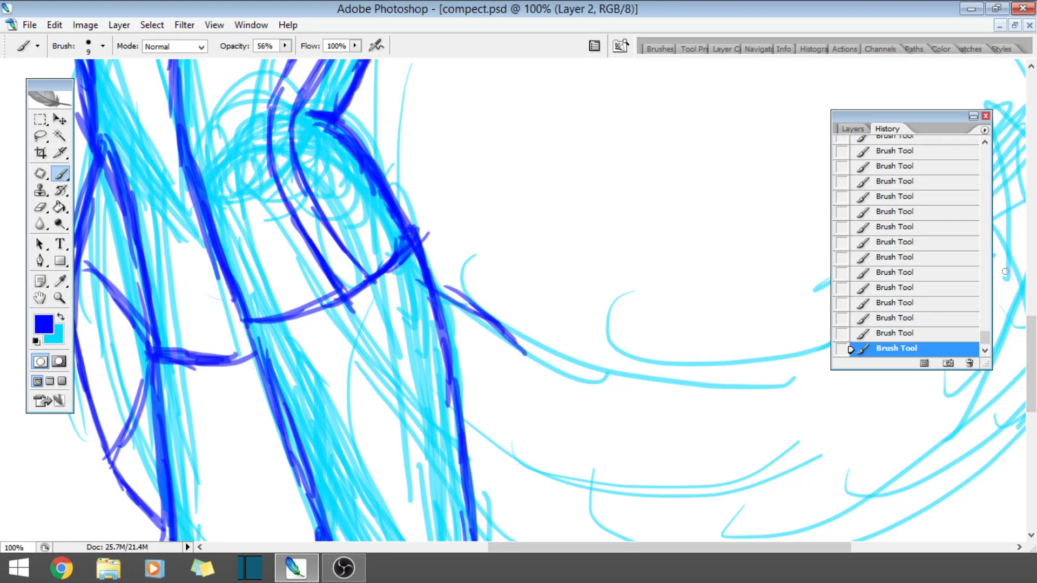
{"action": "left_click_drag", "start_coordinate": [1034, 335], "coordinate": [1034, 390]}
{"action": "mouse_move", "coordinate": [307, 397]}
{"action": "left_mouse_down"}
{"action": "mouse_move", "coordinate": [361, 451]}
{"action": "mouse_move", "coordinate": [381, 449]}
{"action": "mouse_move", "coordinate": [350, 352]}
{"action": "mouse_move", "coordinate": [357, 339]}
{"action": "left_mouse_up"}
- Ink the tail's hooked tip and a zigzag above it, moving the History panel off the drawing
{"action": "left_click_drag", "start_coordinate": [540, 546], "coordinate": [610, 547]}
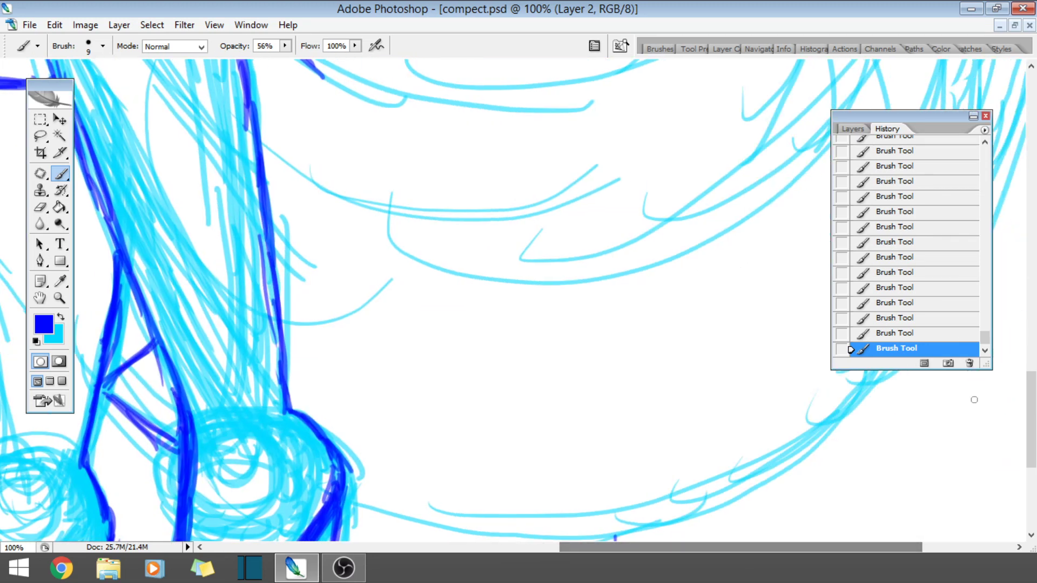
{"action": "left_click_drag", "start_coordinate": [1034, 414], "coordinate": [1033, 319]}
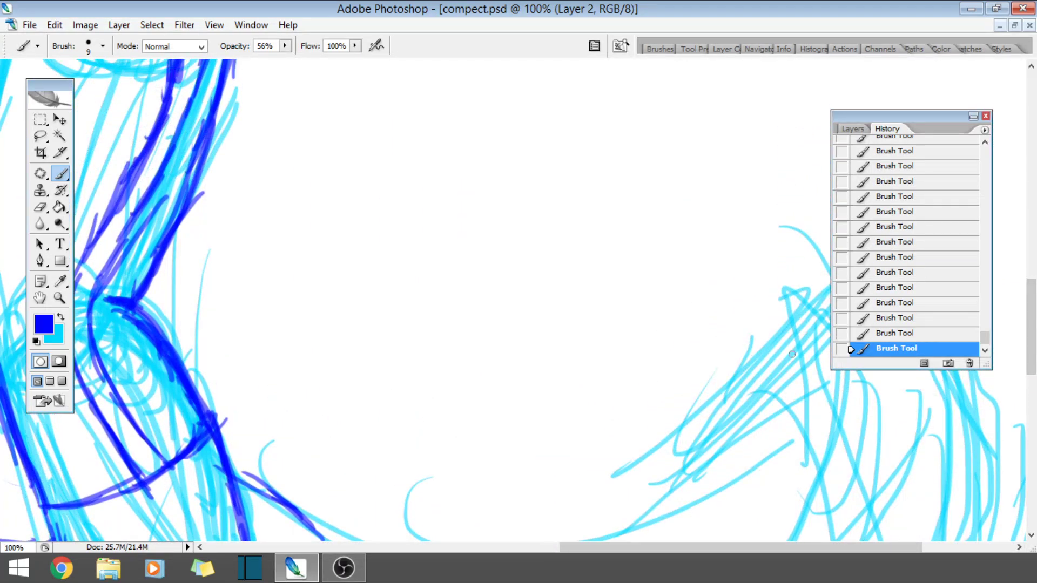
{"action": "mouse_move", "coordinate": [771, 284]}
{"action": "left_mouse_down"}
{"action": "mouse_move", "coordinate": [779, 367]}
{"action": "mouse_move", "coordinate": [758, 278]}
{"action": "left_mouse_up"}
{"action": "mouse_move", "coordinate": [717, 287]}
{"action": "left_mouse_down"}
{"action": "mouse_move", "coordinate": [747, 289]}
{"action": "mouse_move", "coordinate": [776, 259]}
{"action": "left_mouse_up"}
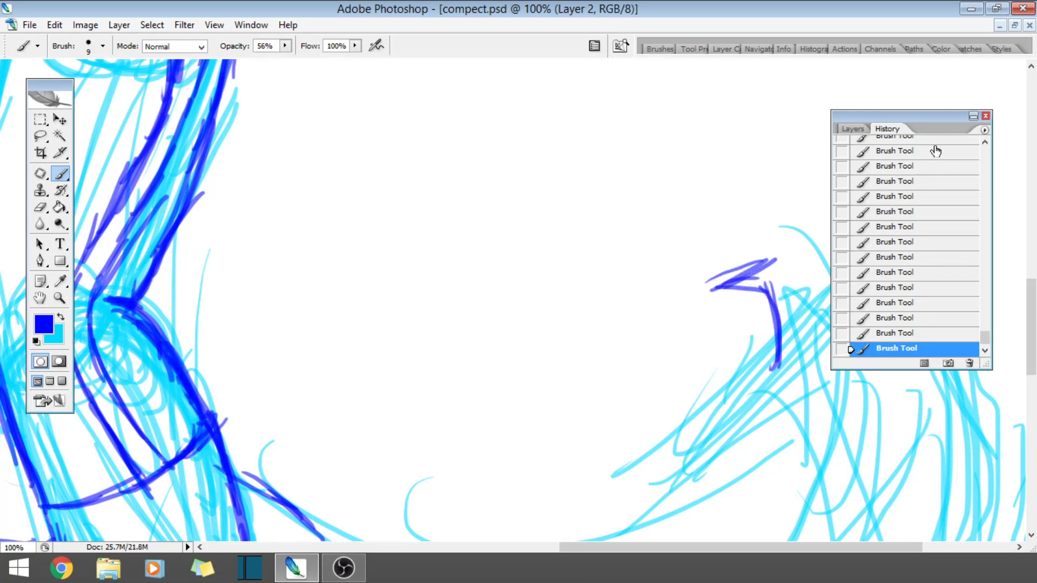
{"action": "left_click_drag", "start_coordinate": [906, 116], "coordinate": [633, 128]}
{"action": "left_click_drag", "start_coordinate": [747, 547], "coordinate": [838, 549]}
{"action": "left_click_drag", "start_coordinate": [650, 140], "coordinate": [328, 148]}
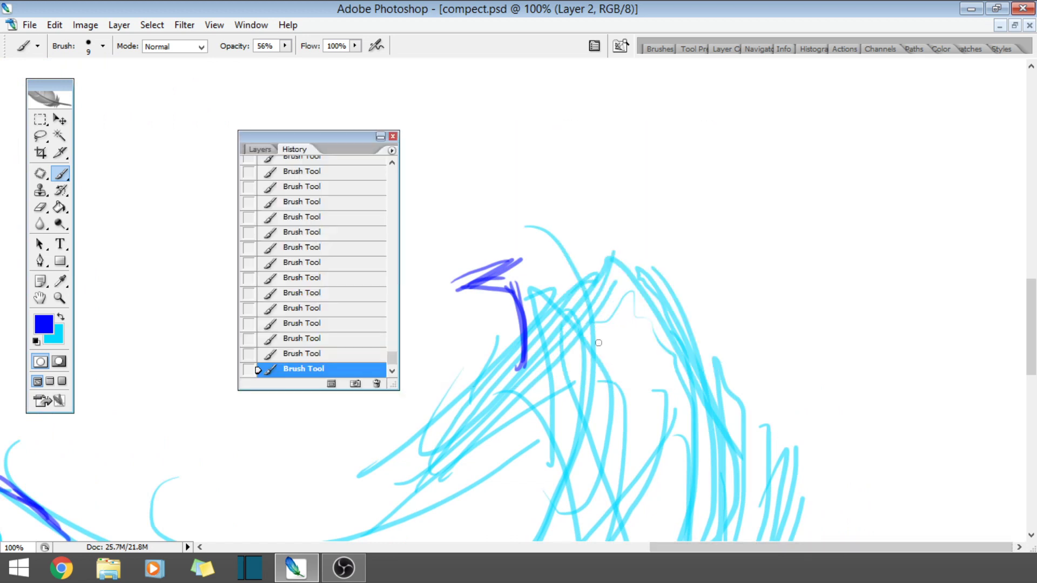
- Ink the tail crest rightward from the hook and a darkened line down-left from it
{"action": "mouse_move", "coordinate": [519, 258]}
{"action": "left_mouse_down"}
{"action": "mouse_move", "coordinate": [611, 267]}
{"action": "mouse_move", "coordinate": [672, 291]}
{"action": "mouse_move", "coordinate": [783, 464]}
{"action": "left_mouse_up"}
{"action": "left_click_drag", "start_coordinate": [1033, 331], "coordinate": [1034, 371]}
{"action": "left_click_drag", "start_coordinate": [362, 133], "coordinate": [215, 114]}
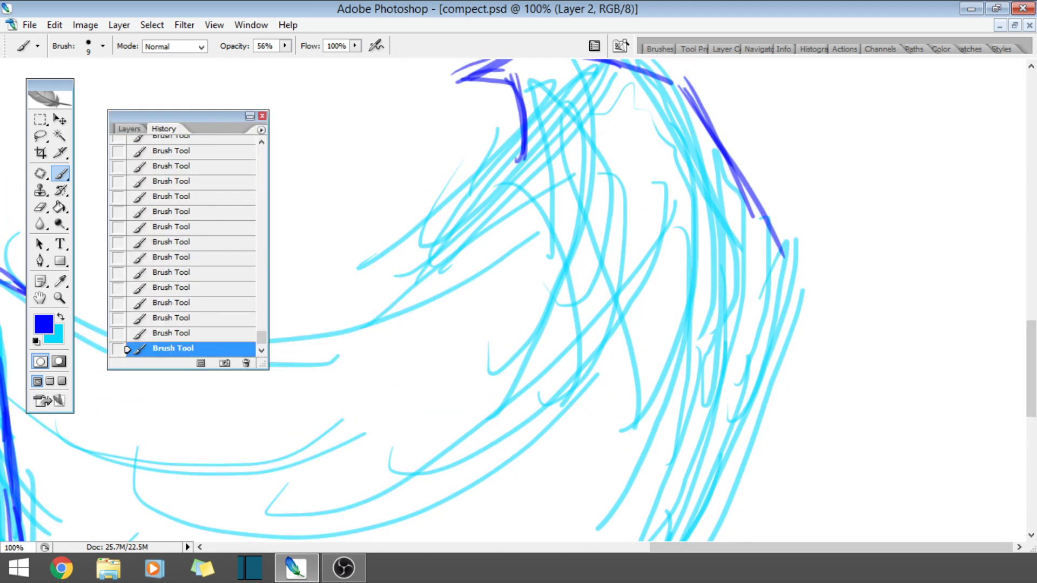
{"action": "mouse_move", "coordinate": [520, 157]}
{"action": "left_mouse_down"}
{"action": "mouse_move", "coordinate": [475, 208]}
{"action": "mouse_move", "coordinate": [363, 292]}
{"action": "left_mouse_up"}
{"action": "left_click_drag", "start_coordinate": [404, 260], "coordinate": [530, 153]}
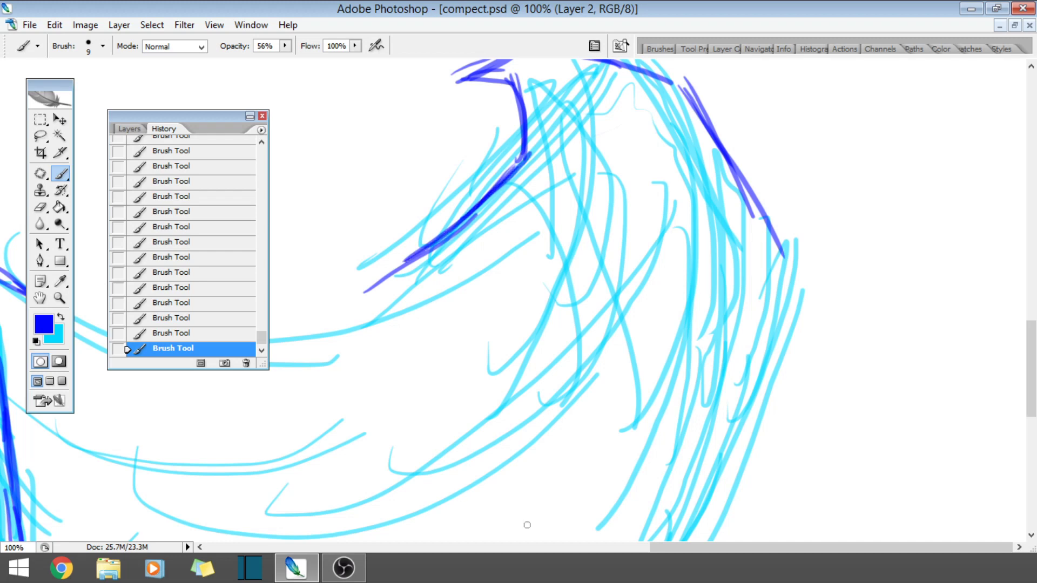
- Draw the tail's long lower edge and a facet edge closing on the right
{"action": "left_click_drag", "start_coordinate": [654, 546], "coordinate": [535, 546]}
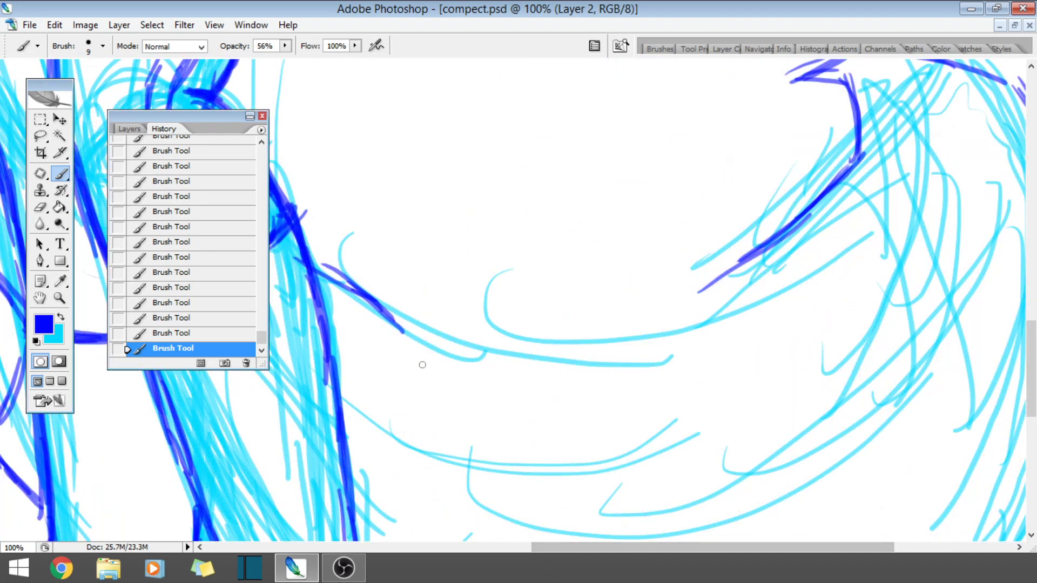
{"action": "mouse_move", "coordinate": [402, 331]}
{"action": "left_mouse_down"}
{"action": "mouse_move", "coordinate": [542, 344]}
{"action": "mouse_move", "coordinate": [674, 319]}
{"action": "mouse_move", "coordinate": [715, 284]}
{"action": "mouse_move", "coordinate": [709, 300]}
{"action": "mouse_move", "coordinate": [794, 287]}
{"action": "left_mouse_up"}
{"action": "left_click_drag", "start_coordinate": [710, 284], "coordinate": [863, 292]}
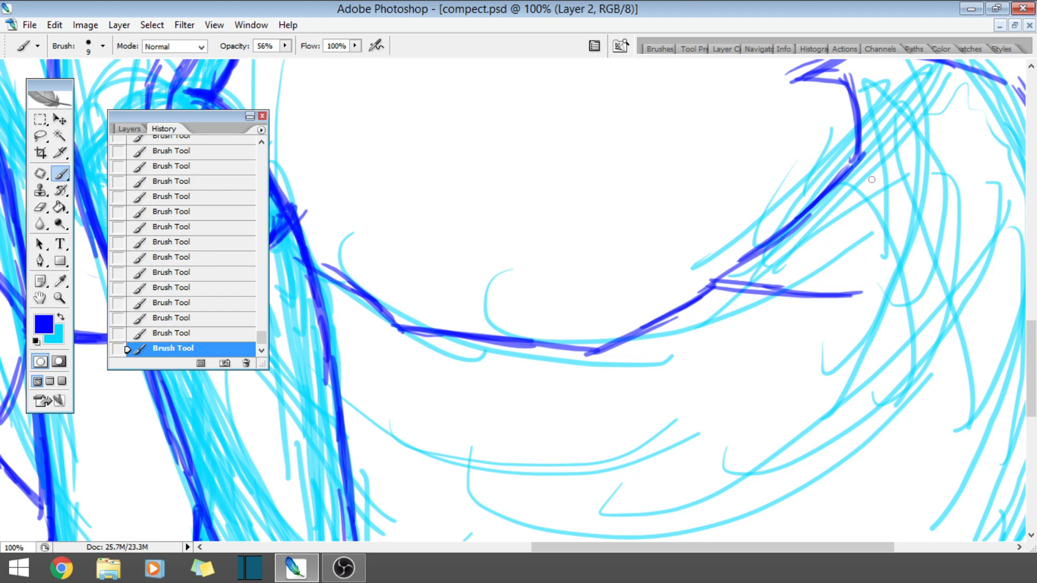
{"action": "left_click_drag", "start_coordinate": [864, 152], "coordinate": [848, 305]}
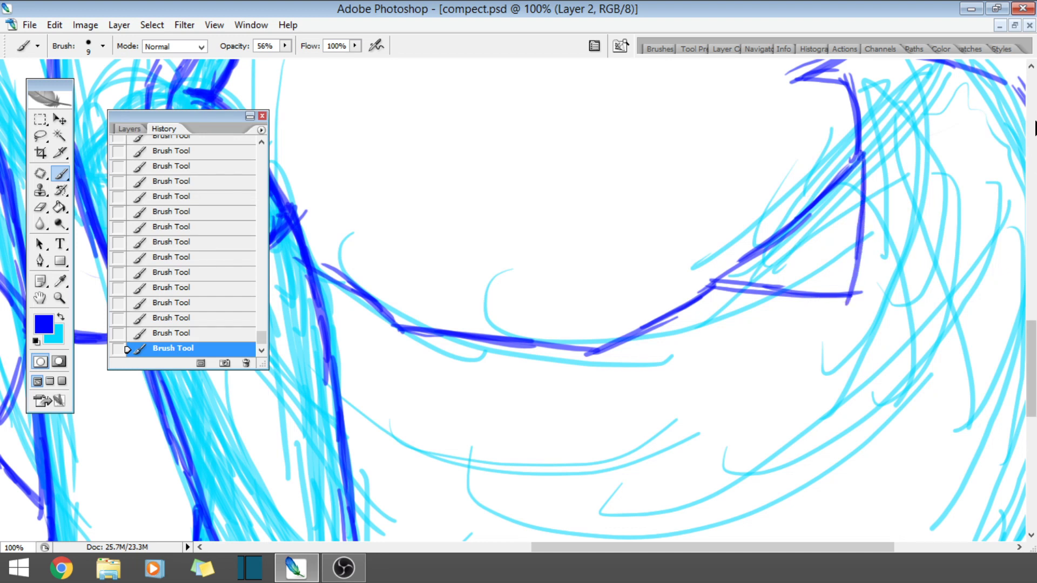
- Add horizontal, diagonal and facet lines to the tail tip
{"action": "left_click_drag", "start_coordinate": [1034, 326], "coordinate": [1034, 299]}
{"action": "left_click_drag", "start_coordinate": [834, 211], "coordinate": [874, 212]}
{"action": "left_click_drag", "start_coordinate": [861, 210], "coordinate": [951, 215]}
{"action": "mouse_move", "coordinate": [858, 292]}
{"action": "left_mouse_down"}
{"action": "mouse_move", "coordinate": [919, 288]}
{"action": "mouse_move", "coordinate": [891, 272]}
{"action": "mouse_move", "coordinate": [872, 285]}
{"action": "mouse_move", "coordinate": [926, 252]}
{"action": "left_mouse_up"}
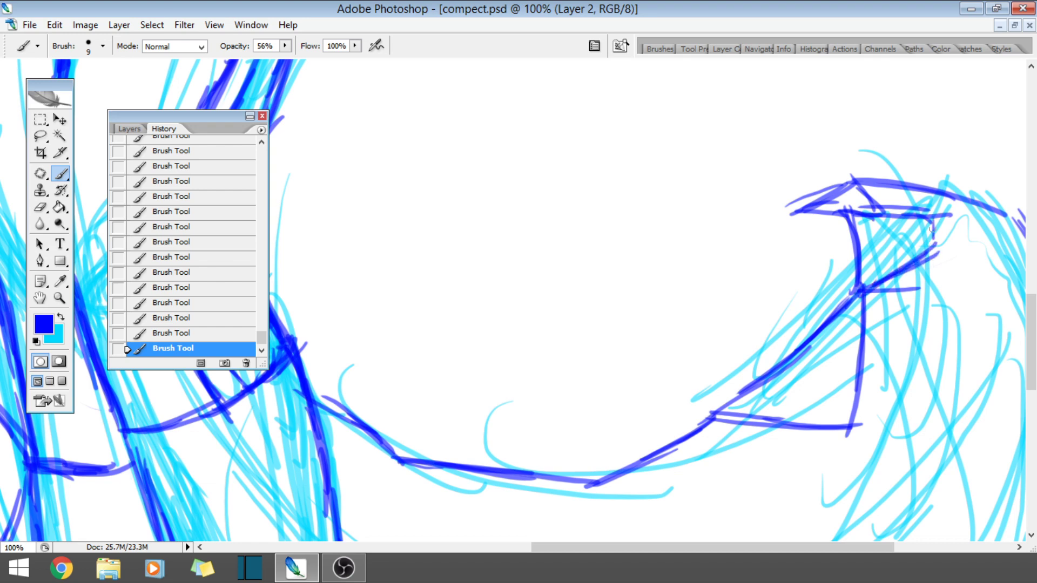
{"action": "left_click_drag", "start_coordinate": [931, 218], "coordinate": [933, 254]}
{"action": "left_click_drag", "start_coordinate": [922, 224], "coordinate": [963, 205]}
{"action": "left_click_drag", "start_coordinate": [1032, 342], "coordinate": [1032, 372]}
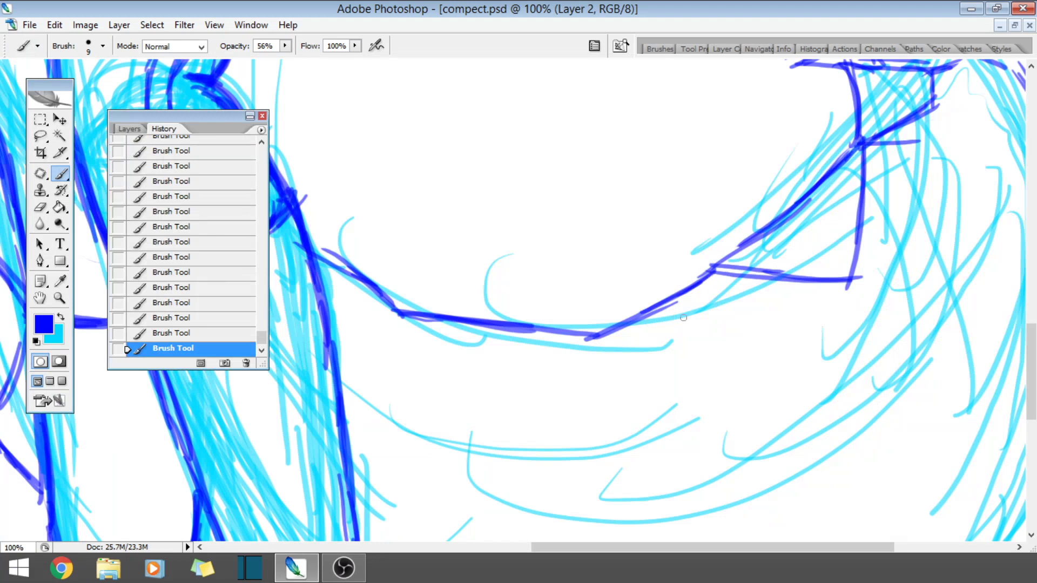
- Ink facet edges under the tail curve, down from the corner, and close the right facet
{"action": "mouse_move", "coordinate": [585, 339]}
{"action": "left_mouse_down"}
{"action": "mouse_move", "coordinate": [737, 365]}
{"action": "mouse_move", "coordinate": [709, 359]}
{"action": "mouse_move", "coordinate": [796, 323]}
{"action": "left_mouse_up"}
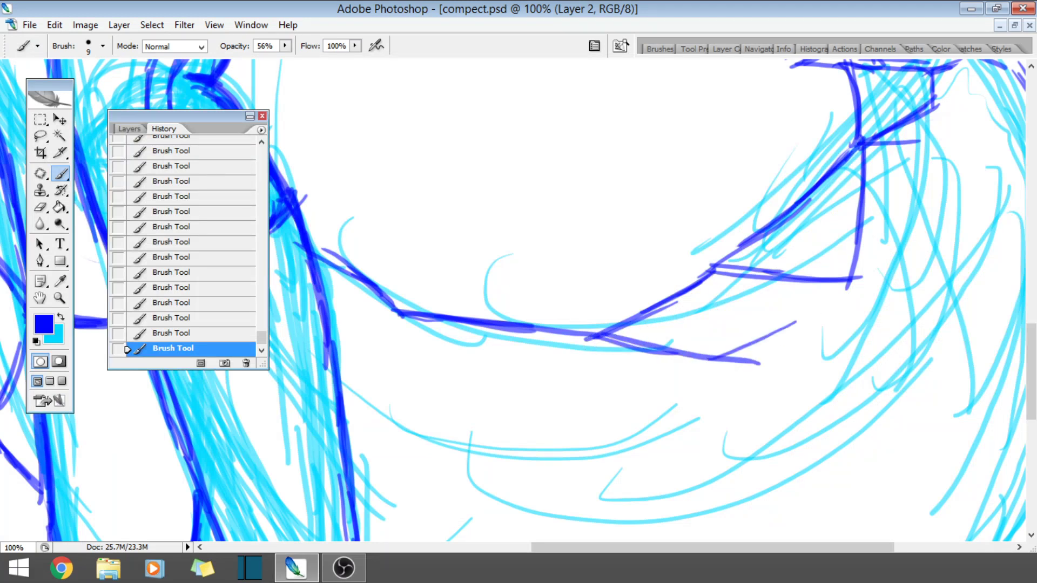
{"action": "mouse_move", "coordinate": [707, 265]}
{"action": "left_mouse_down"}
{"action": "mouse_move", "coordinate": [742, 327]}
{"action": "mouse_move", "coordinate": [729, 372]}
{"action": "left_mouse_up"}
{"action": "left_click_drag", "start_coordinate": [728, 367], "coordinate": [734, 297]}
{"action": "mouse_move", "coordinate": [721, 364]}
{"action": "left_mouse_down"}
{"action": "mouse_move", "coordinate": [755, 414]}
{"action": "mouse_move", "coordinate": [796, 444]}
{"action": "left_mouse_up"}
{"action": "left_click_drag", "start_coordinate": [751, 400], "coordinate": [818, 439]}
{"action": "mouse_move", "coordinate": [854, 441]}
{"action": "left_mouse_down"}
{"action": "mouse_move", "coordinate": [792, 441]}
{"action": "mouse_move", "coordinate": [950, 437]}
{"action": "left_mouse_up"}
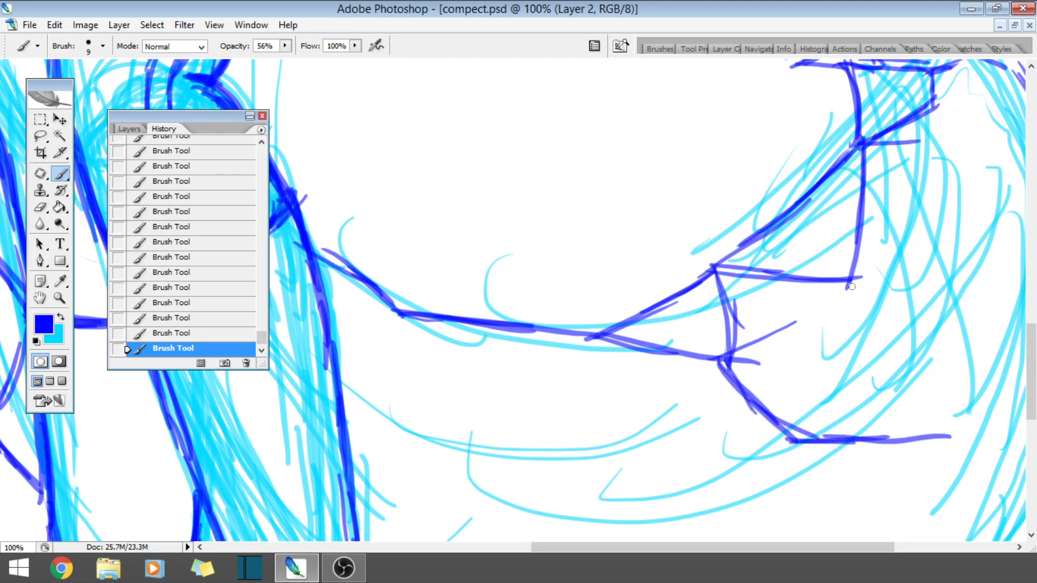
{"action": "mouse_move", "coordinate": [845, 287]}
{"action": "left_mouse_down"}
{"action": "mouse_move", "coordinate": [941, 330]}
{"action": "mouse_move", "coordinate": [953, 384]}
{"action": "left_mouse_up"}
{"action": "left_click_drag", "start_coordinate": [940, 327], "coordinate": [952, 421]}
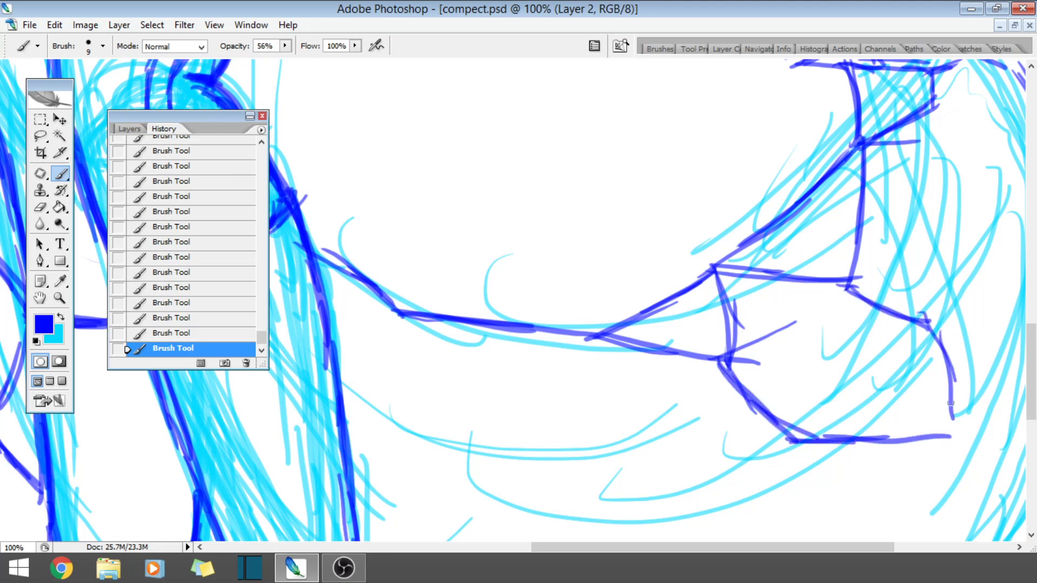
{"action": "left_click_drag", "start_coordinate": [947, 359], "coordinate": [951, 440]}
- Fan out diagonal facet edges from a tail junction, forming a V-shaped facet
{"action": "left_click_drag", "start_coordinate": [592, 340], "coordinate": [519, 458]}
{"action": "mouse_move", "coordinate": [402, 312]}
{"action": "left_mouse_down"}
{"action": "mouse_move", "coordinate": [340, 348]}
{"action": "mouse_move", "coordinate": [433, 397]}
{"action": "left_mouse_up"}
{"action": "left_click_drag", "start_coordinate": [343, 358], "coordinate": [497, 429]}
{"action": "mouse_move", "coordinate": [413, 397]}
{"action": "left_mouse_down"}
{"action": "mouse_move", "coordinate": [553, 456]}
{"action": "mouse_move", "coordinate": [577, 523]}
{"action": "mouse_move", "coordinate": [666, 453]}
{"action": "left_mouse_up"}
{"action": "left_click_drag", "start_coordinate": [607, 519], "coordinate": [744, 368]}
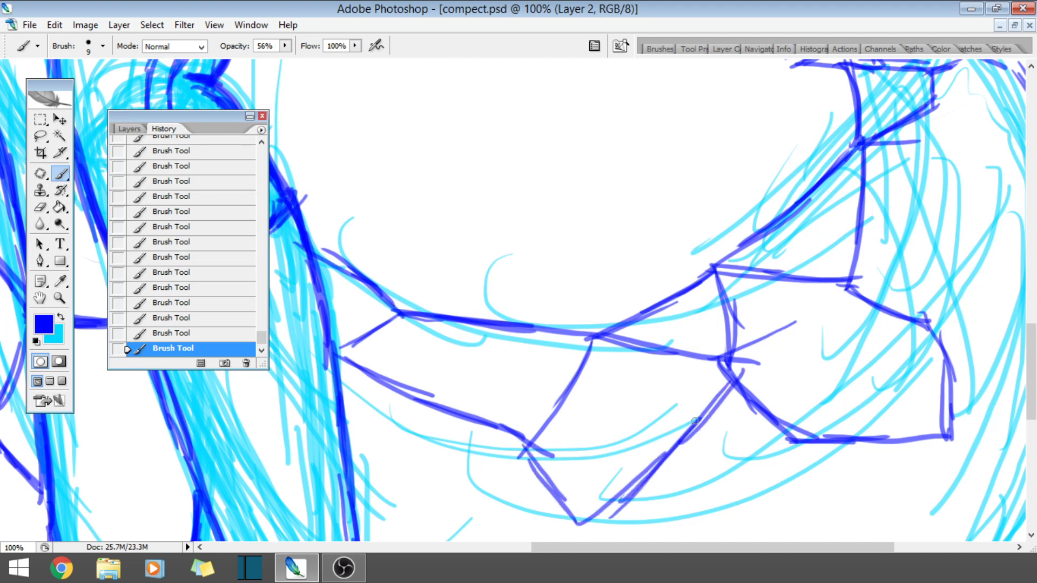
{"action": "left_click_drag", "start_coordinate": [1034, 386], "coordinate": [1034, 435]}
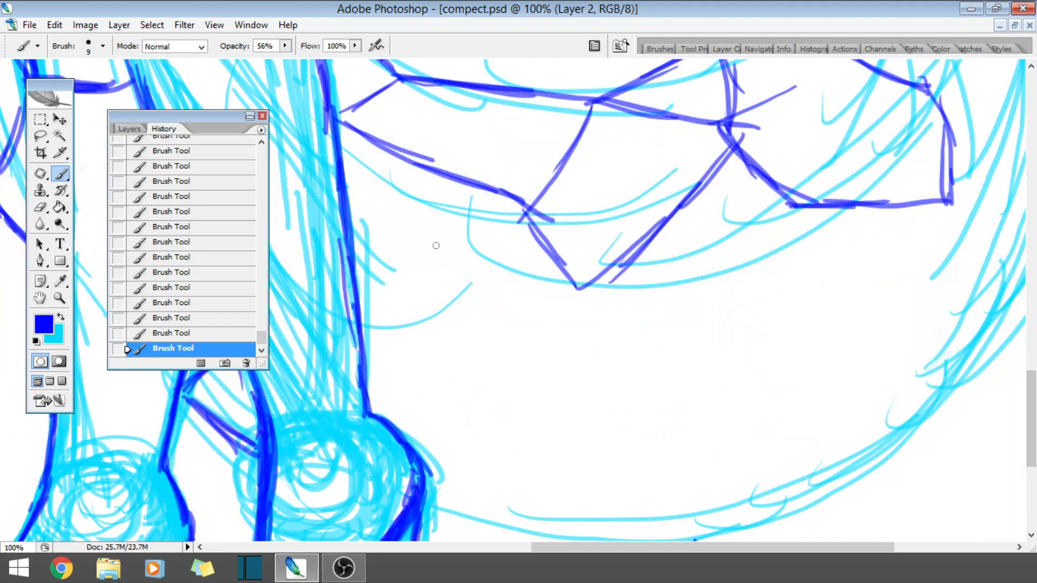
- Brush diagonal facet lines across the tail and edges below the V shape, joining its point
{"action": "left_click_drag", "start_coordinate": [350, 287], "coordinate": [480, 224]}
{"action": "left_click_drag", "start_coordinate": [379, 282], "coordinate": [522, 209]}
{"action": "left_click_drag", "start_coordinate": [427, 255], "coordinate": [489, 225]}
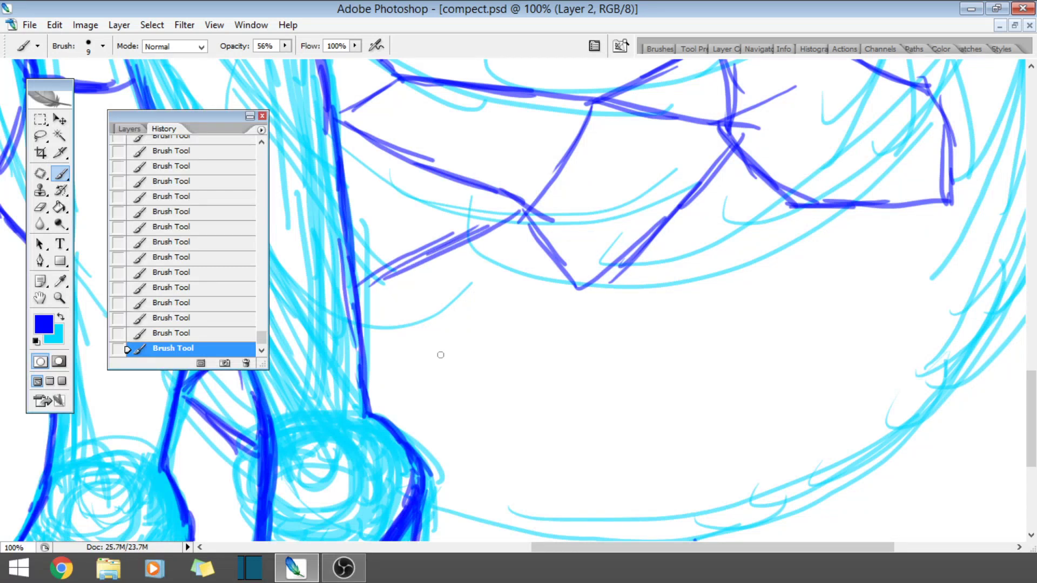
{"action": "mouse_move", "coordinate": [361, 399]}
{"action": "left_mouse_down"}
{"action": "mouse_move", "coordinate": [427, 431]}
{"action": "mouse_move", "coordinate": [486, 392]}
{"action": "left_mouse_up"}
{"action": "left_click_drag", "start_coordinate": [444, 431], "coordinate": [570, 332]}
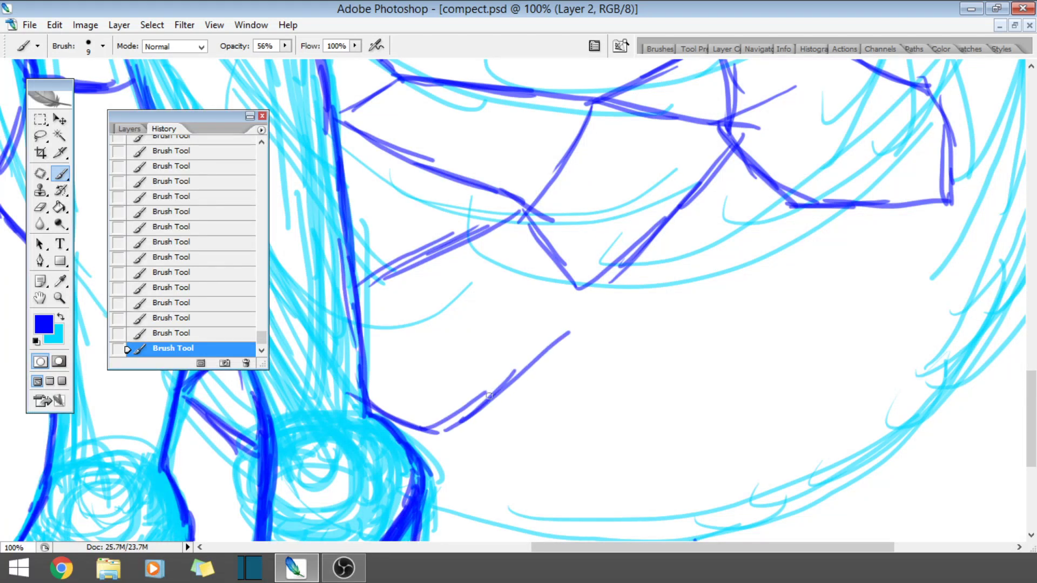
{"action": "left_click_drag", "start_coordinate": [577, 275], "coordinate": [568, 334]}
- Draw dark-blue facet edges branching down-right and up-right from the tail's nodes
{"action": "left_click_drag", "start_coordinate": [1032, 411], "coordinate": [1034, 435]}
{"action": "left_click_drag", "start_coordinate": [540, 450], "coordinate": [676, 362]}
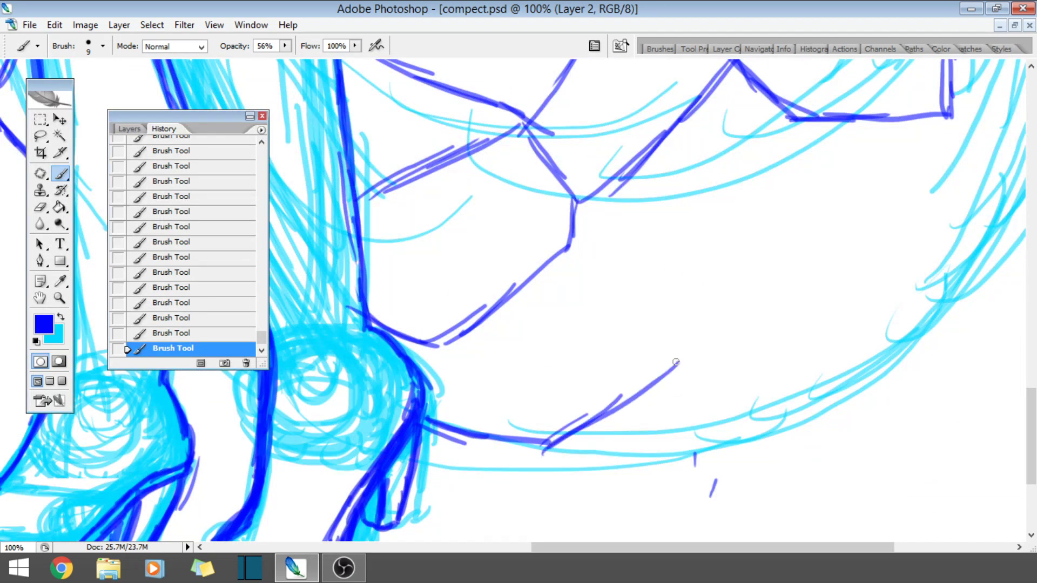
{"action": "left_click_drag", "start_coordinate": [583, 434], "coordinate": [642, 379]}
{"action": "left_click_drag", "start_coordinate": [567, 247], "coordinate": [654, 312]}
{"action": "left_click_drag", "start_coordinate": [623, 286], "coordinate": [685, 352]}
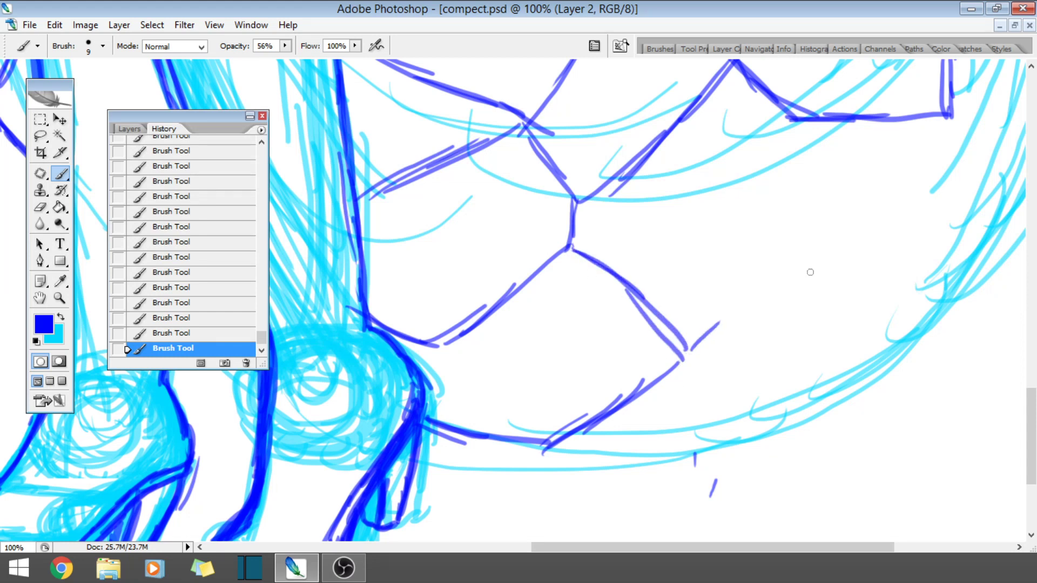
{"action": "left_click_drag", "start_coordinate": [812, 273], "coordinate": [682, 356]}
{"action": "left_click_drag", "start_coordinate": [678, 350], "coordinate": [817, 250]}
{"action": "mouse_move", "coordinate": [797, 120]}
{"action": "left_mouse_down"}
{"action": "mouse_move", "coordinate": [819, 192]}
{"action": "mouse_move", "coordinate": [810, 165]}
{"action": "mouse_move", "coordinate": [793, 267]}
{"action": "mouse_move", "coordinate": [847, 228]}
{"action": "left_mouse_up"}
- Ink the tail's lower edge and close its lower facets with V-shaped ends
{"action": "mouse_move", "coordinate": [551, 440]}
{"action": "left_mouse_down"}
{"action": "mouse_move", "coordinate": [691, 434]}
{"action": "mouse_move", "coordinate": [722, 457]}
{"action": "left_mouse_up"}
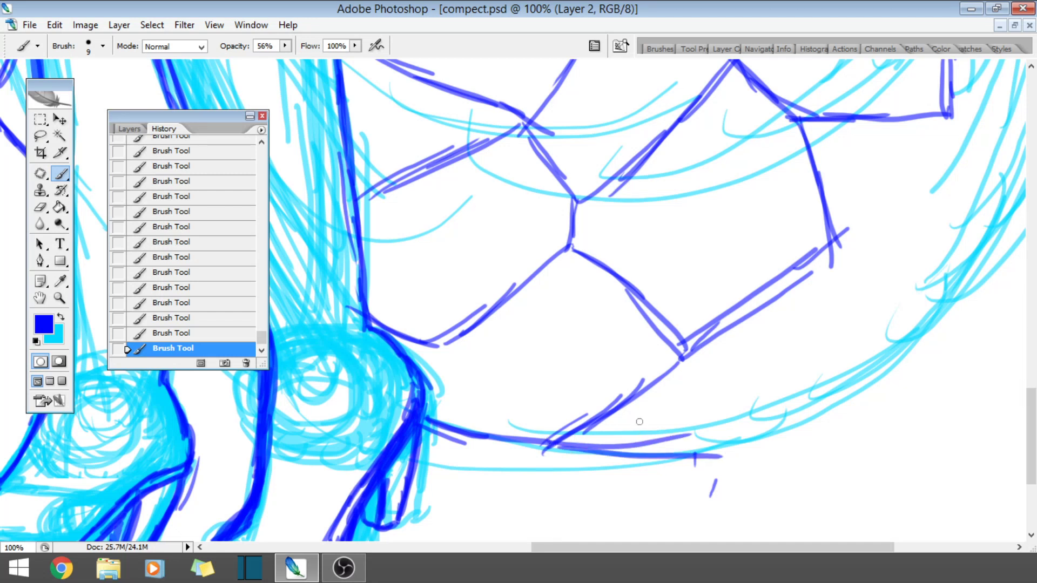
{"action": "left_click_drag", "start_coordinate": [687, 363], "coordinate": [726, 433]}
{"action": "mouse_move", "coordinate": [724, 431]}
{"action": "left_mouse_down"}
{"action": "mouse_move", "coordinate": [737, 451]}
{"action": "mouse_move", "coordinate": [717, 406]}
{"action": "left_mouse_up"}
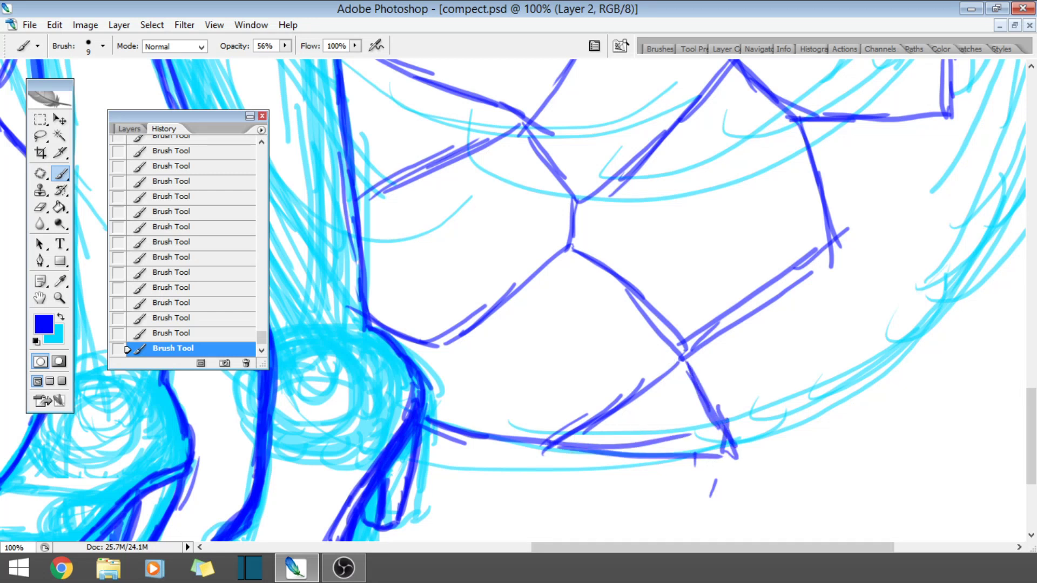
{"action": "left_click_drag", "start_coordinate": [729, 448], "coordinate": [885, 407]}
{"action": "left_click_drag", "start_coordinate": [791, 437], "coordinate": [874, 404]}
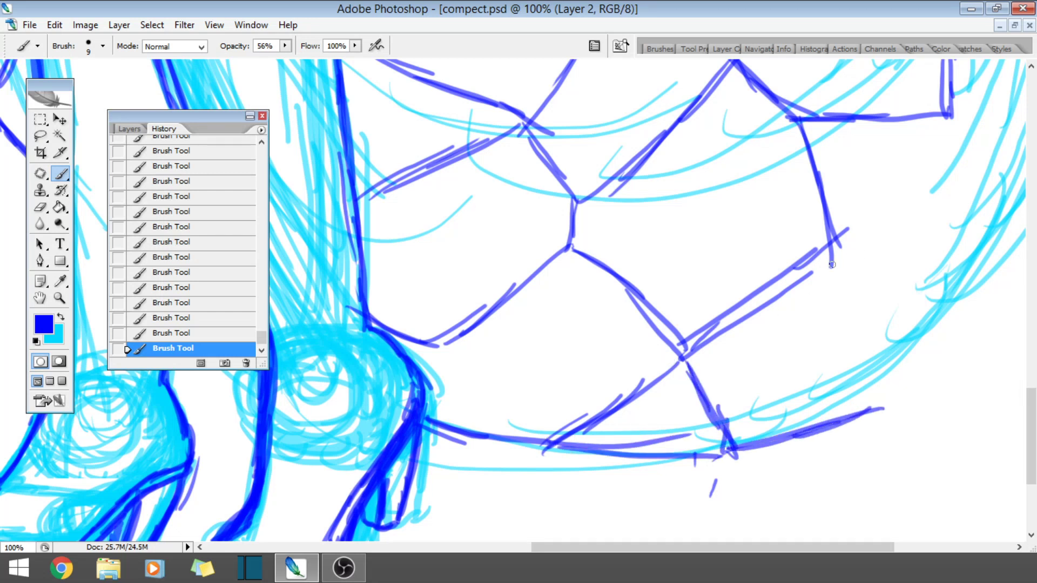
- Outline a new facet at the tail's lower right with a vertical and diagonal edge
{"action": "mouse_move", "coordinate": [831, 264]}
{"action": "left_mouse_down"}
{"action": "mouse_move", "coordinate": [823, 367]}
{"action": "mouse_move", "coordinate": [890, 374]}
{"action": "left_mouse_up"}
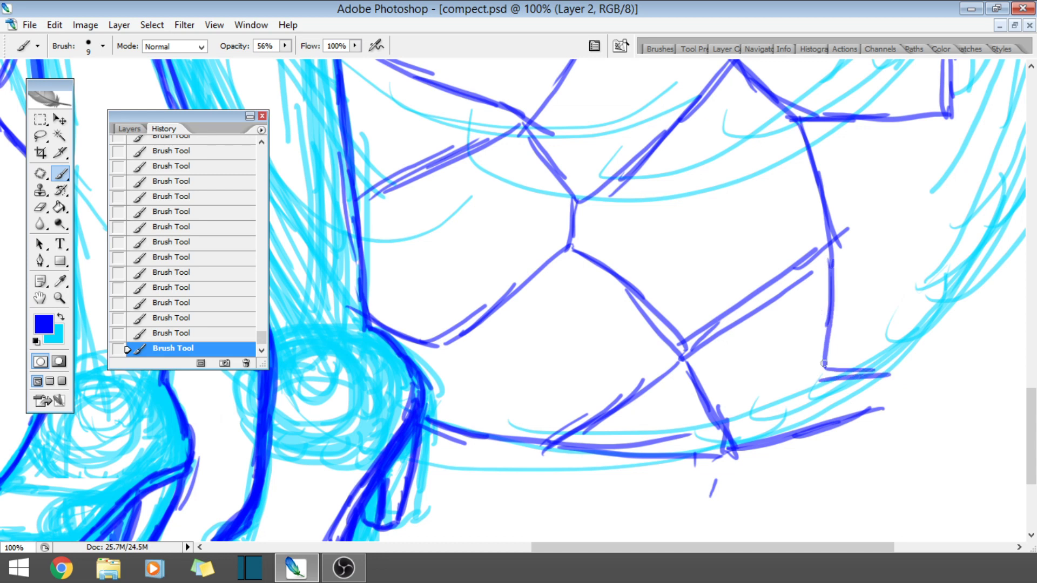
{"action": "left_click_drag", "start_coordinate": [823, 366], "coordinate": [809, 427]}
{"action": "mouse_move", "coordinate": [827, 370]}
{"action": "left_mouse_down"}
{"action": "mouse_move", "coordinate": [901, 373]}
{"action": "mouse_move", "coordinate": [866, 397]}
{"action": "mouse_move", "coordinate": [914, 354]}
{"action": "left_mouse_up"}
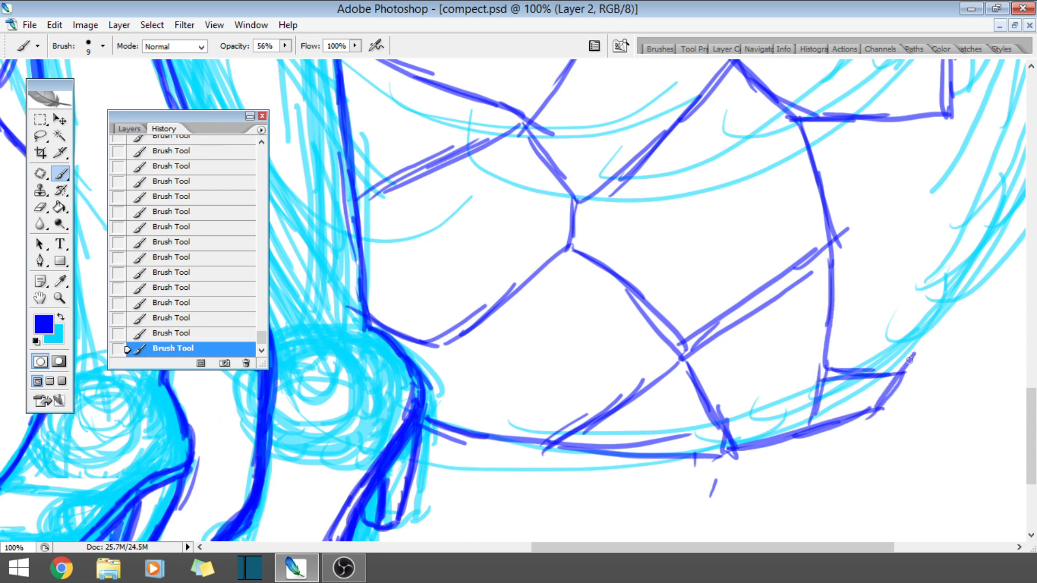
{"action": "left_click_drag", "start_coordinate": [864, 417], "coordinate": [905, 359]}
{"action": "left_click_drag", "start_coordinate": [1031, 427], "coordinate": [1032, 351]}
- Try facet lines on the tail's right side, then undo them in the History panel
{"action": "left_click_drag", "start_coordinate": [821, 554], "coordinate": [940, 549]}
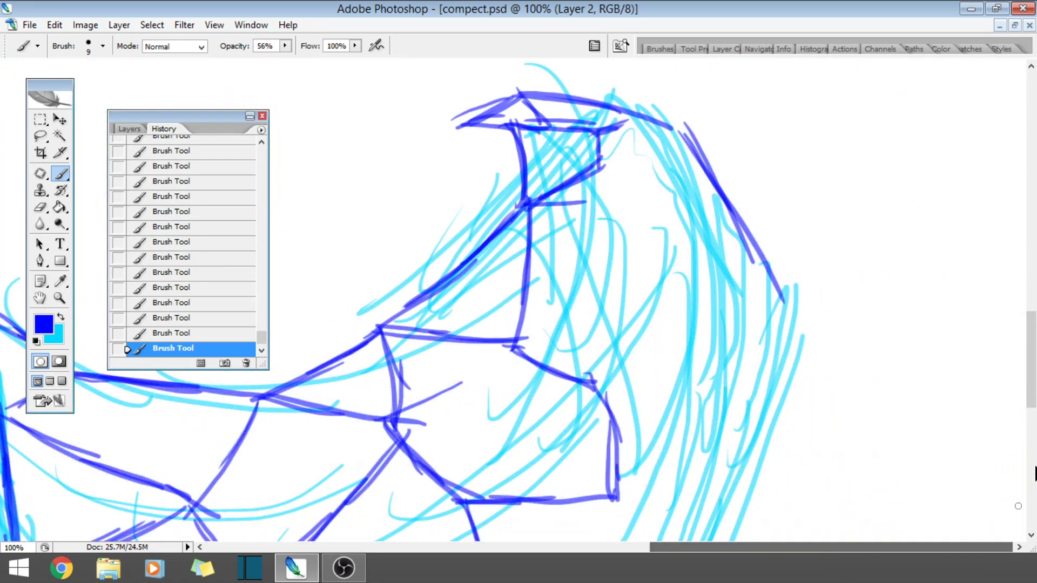
{"action": "mouse_move", "coordinate": [1032, 366]}
{"action": "left_mouse_down"}
{"action": "mouse_move", "coordinate": [1034, 409]}
{"action": "mouse_move", "coordinate": [1034, 379]}
{"action": "left_mouse_up"}
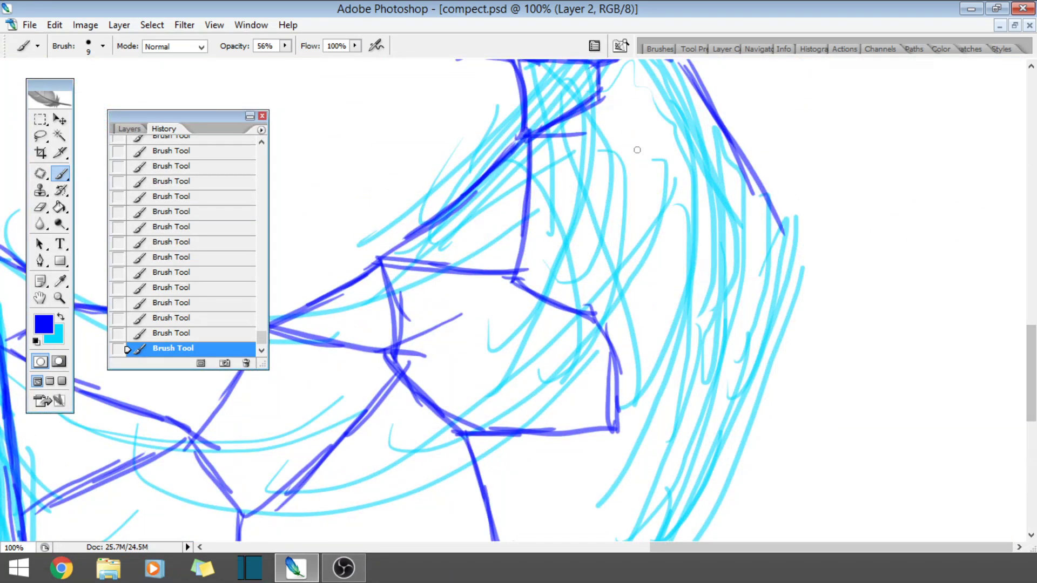
{"action": "left_click_drag", "start_coordinate": [594, 96], "coordinate": [699, 148]}
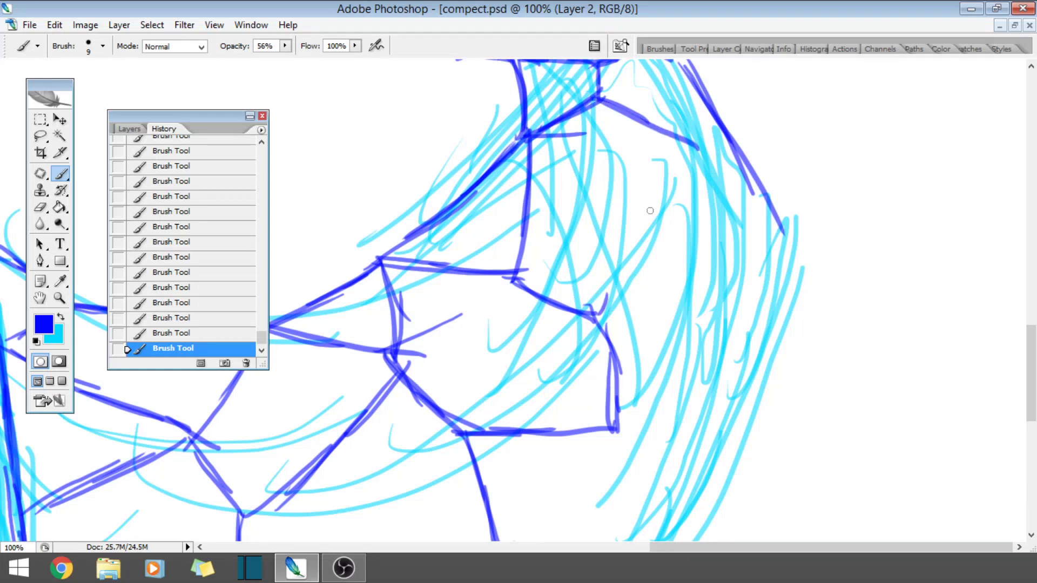
{"action": "left_click_drag", "start_coordinate": [650, 210], "coordinate": [594, 312]}
{"action": "left_click_drag", "start_coordinate": [645, 243], "coordinate": [678, 173]}
{"action": "left_click_drag", "start_coordinate": [613, 281], "coordinate": [695, 150]}
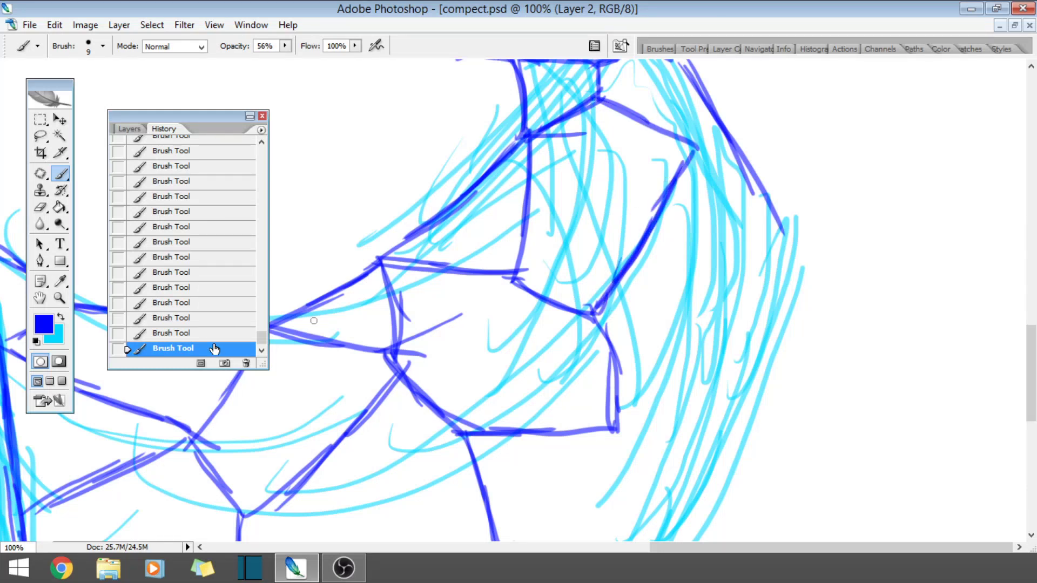
{"action": "left_click", "coordinate": [173, 304]}
{"action": "left_click", "coordinate": [187, 276]}
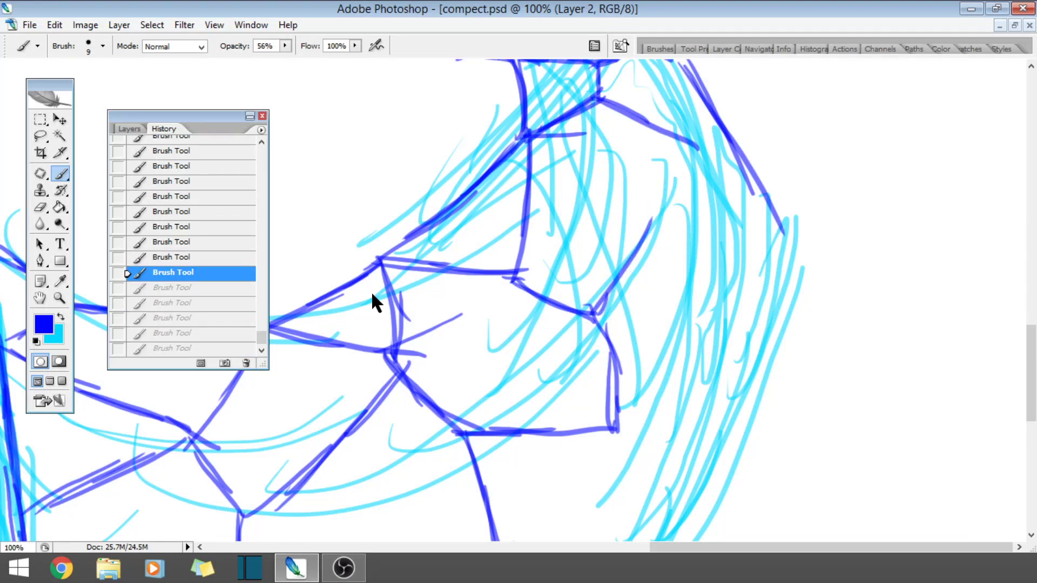
- Redraw the facet line upward and close off a new facet cell beside it
{"action": "mouse_move", "coordinate": [580, 316]}
{"action": "left_mouse_down"}
{"action": "mouse_move", "coordinate": [670, 272]}
{"action": "mouse_move", "coordinate": [688, 179]}
{"action": "mouse_move", "coordinate": [669, 271]}
{"action": "left_mouse_up"}
{"action": "mouse_move", "coordinate": [692, 181]}
{"action": "left_mouse_down"}
{"action": "mouse_move", "coordinate": [696, 144]}
{"action": "mouse_move", "coordinate": [720, 136]}
{"action": "mouse_move", "coordinate": [709, 122]}
{"action": "left_mouse_up"}
{"action": "mouse_move", "coordinate": [670, 270]}
{"action": "left_mouse_down"}
{"action": "mouse_move", "coordinate": [745, 310]}
{"action": "mouse_move", "coordinate": [782, 261]}
{"action": "left_mouse_up"}
{"action": "mouse_move", "coordinate": [756, 316]}
{"action": "left_mouse_down"}
{"action": "mouse_move", "coordinate": [788, 238]}
{"action": "mouse_move", "coordinate": [746, 307]}
{"action": "left_mouse_up"}
{"action": "left_click_drag", "start_coordinate": [789, 225], "coordinate": [744, 305]}
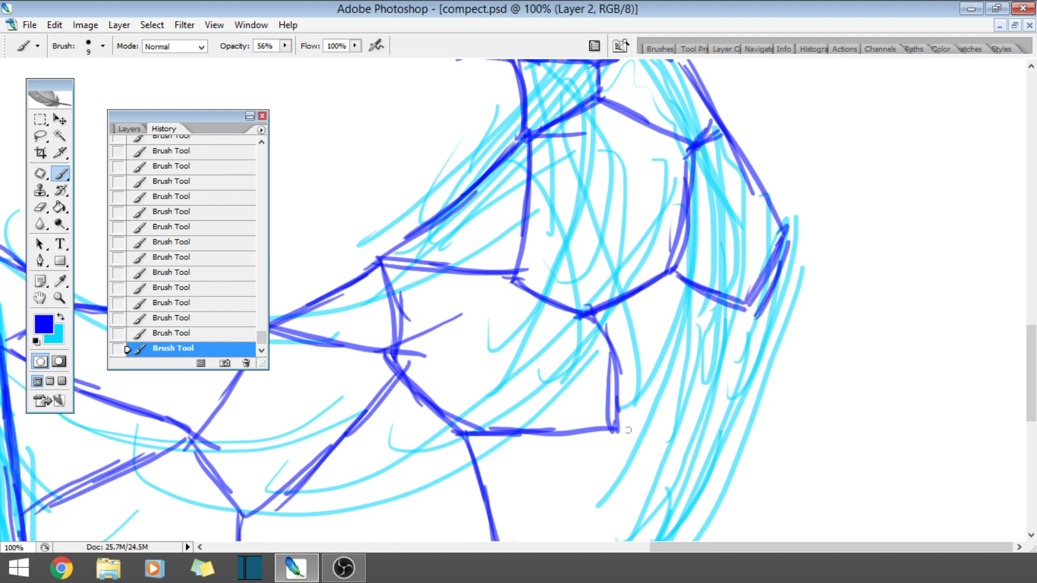
- Trace facet lines up the tail's lower right edge, then step them back out in History
{"action": "left_click_drag", "start_coordinate": [615, 429], "coordinate": [702, 478]}
{"action": "mouse_move", "coordinate": [735, 415]}
{"action": "left_mouse_down"}
{"action": "mouse_move", "coordinate": [683, 473]}
{"action": "mouse_move", "coordinate": [750, 366]}
{"action": "left_mouse_up"}
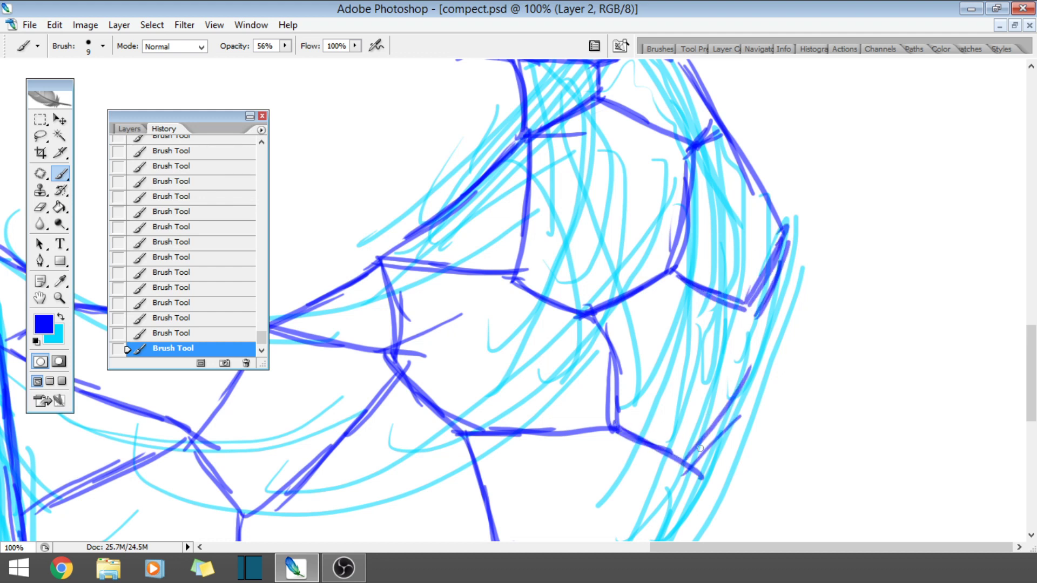
{"action": "left_click_drag", "start_coordinate": [698, 450], "coordinate": [759, 369]}
{"action": "mouse_move", "coordinate": [709, 433]}
{"action": "left_mouse_down"}
{"action": "mouse_move", "coordinate": [760, 354]}
{"action": "mouse_move", "coordinate": [750, 323]}
{"action": "left_mouse_up"}
{"action": "left_click_drag", "start_coordinate": [755, 362], "coordinate": [747, 300]}
{"action": "left_click_drag", "start_coordinate": [751, 356], "coordinate": [767, 288]}
{"action": "left_click_drag", "start_coordinate": [753, 336], "coordinate": [792, 249]}
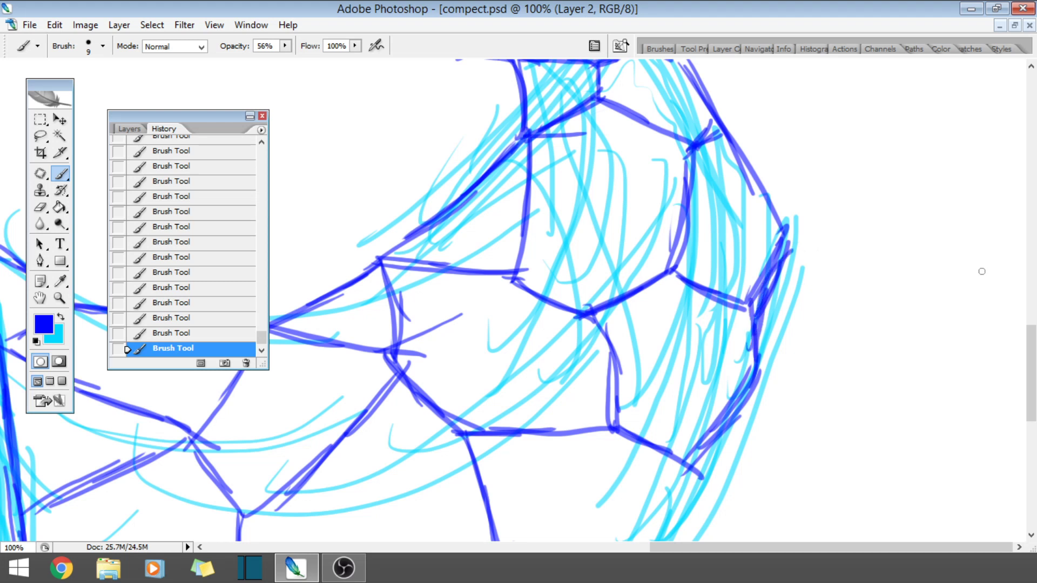
{"action": "left_click", "coordinate": [140, 244]}
{"action": "left_click", "coordinate": [154, 212]}
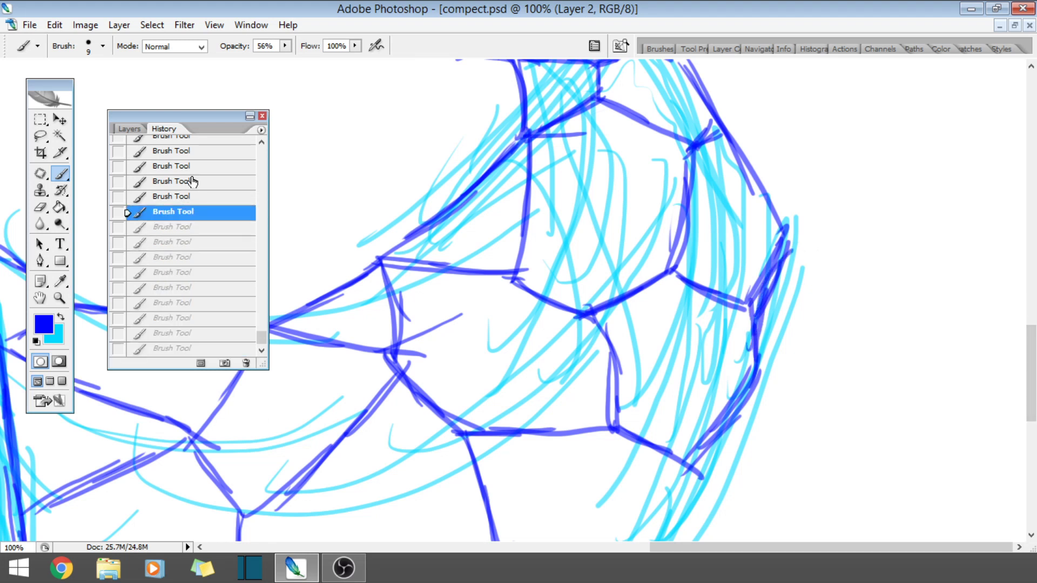
{"action": "left_click", "coordinate": [190, 167]}
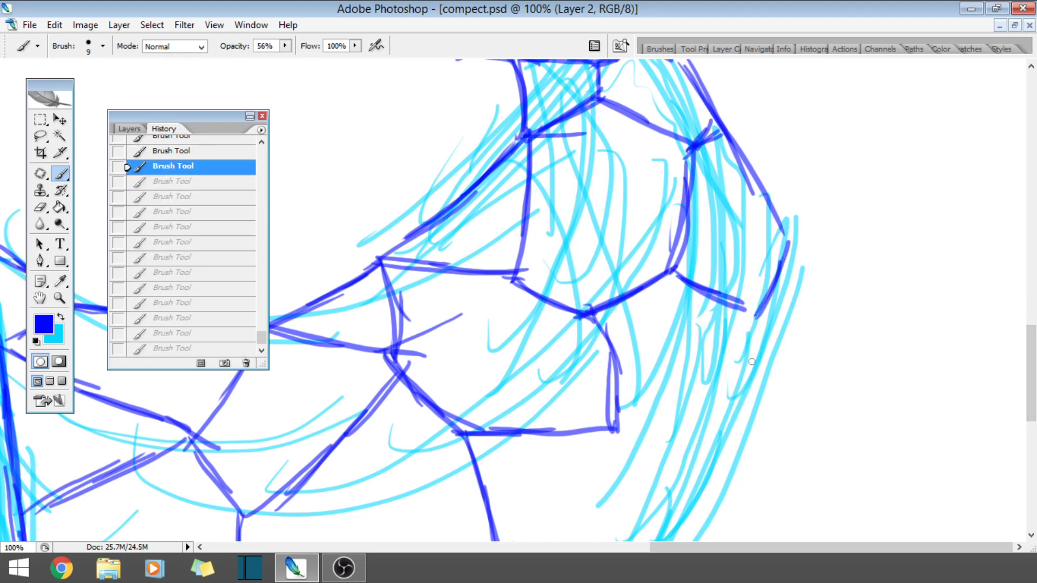
- Draw a dark-blue line along the tail's lower-right curve and strengthen its right outline
{"action": "left_click_drag", "start_coordinate": [751, 318], "coordinate": [694, 454]}
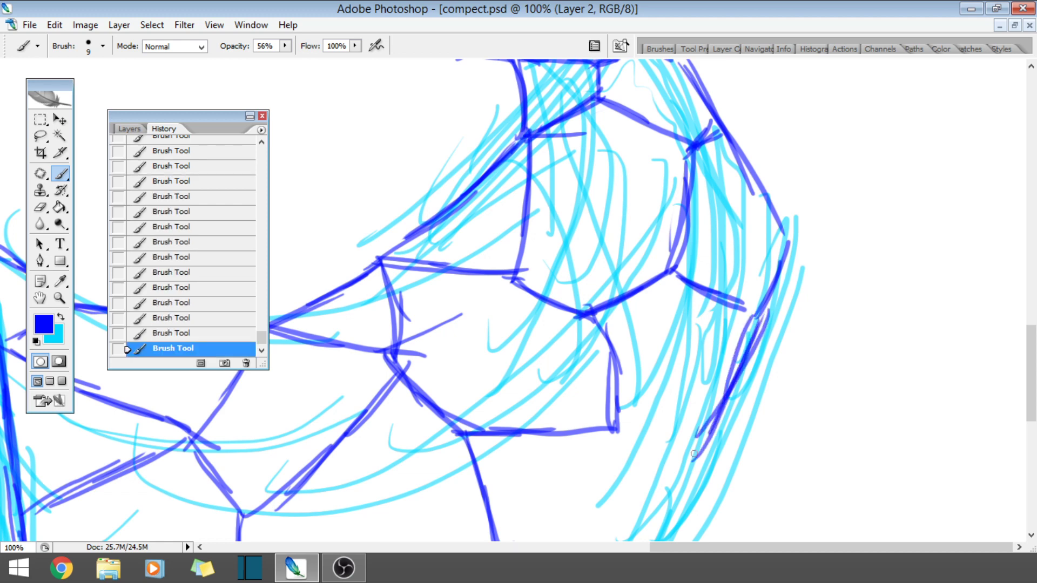
{"action": "left_click_drag", "start_coordinate": [1032, 391], "coordinate": [1031, 440]}
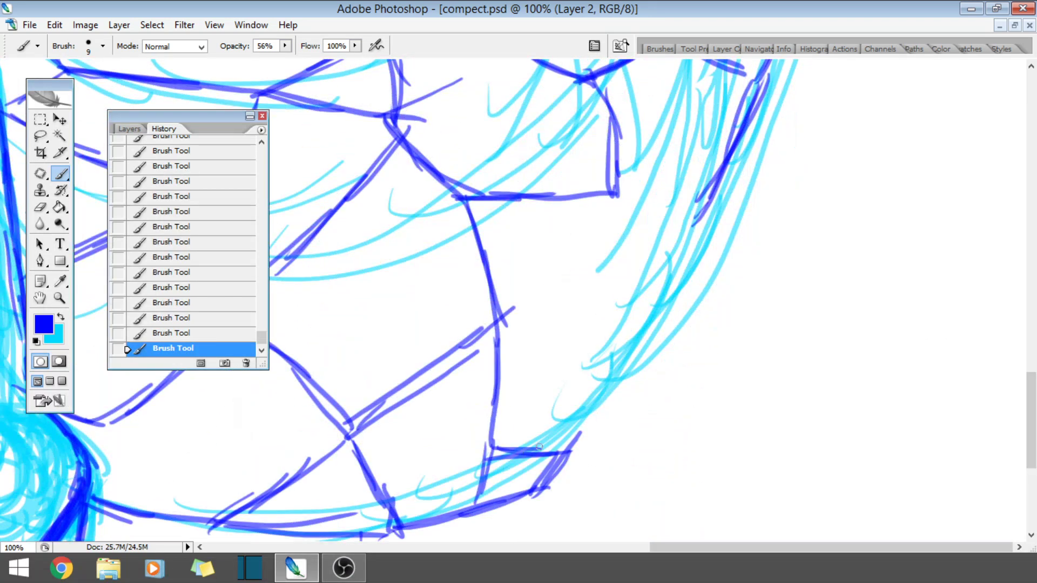
{"action": "mouse_move", "coordinate": [565, 449]}
{"action": "left_mouse_down"}
{"action": "mouse_move", "coordinate": [638, 327]}
{"action": "mouse_move", "coordinate": [729, 250]}
{"action": "left_mouse_up"}
{"action": "left_click_drag", "start_coordinate": [706, 198], "coordinate": [674, 272]}
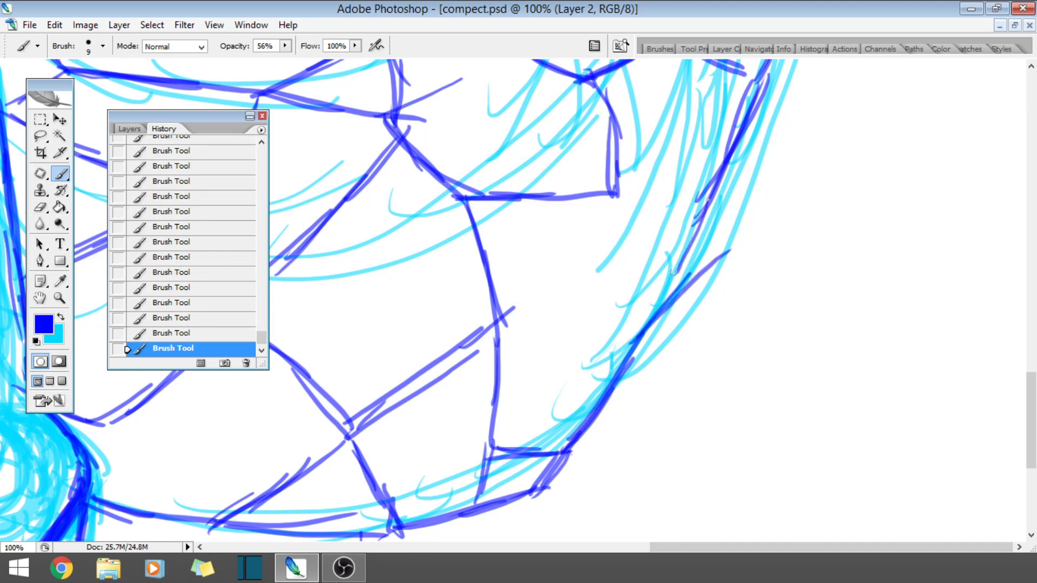
{"action": "mouse_move", "coordinate": [708, 207]}
{"action": "left_mouse_down"}
{"action": "mouse_move", "coordinate": [672, 305]}
{"action": "mouse_move", "coordinate": [682, 272]}
{"action": "left_mouse_up"}
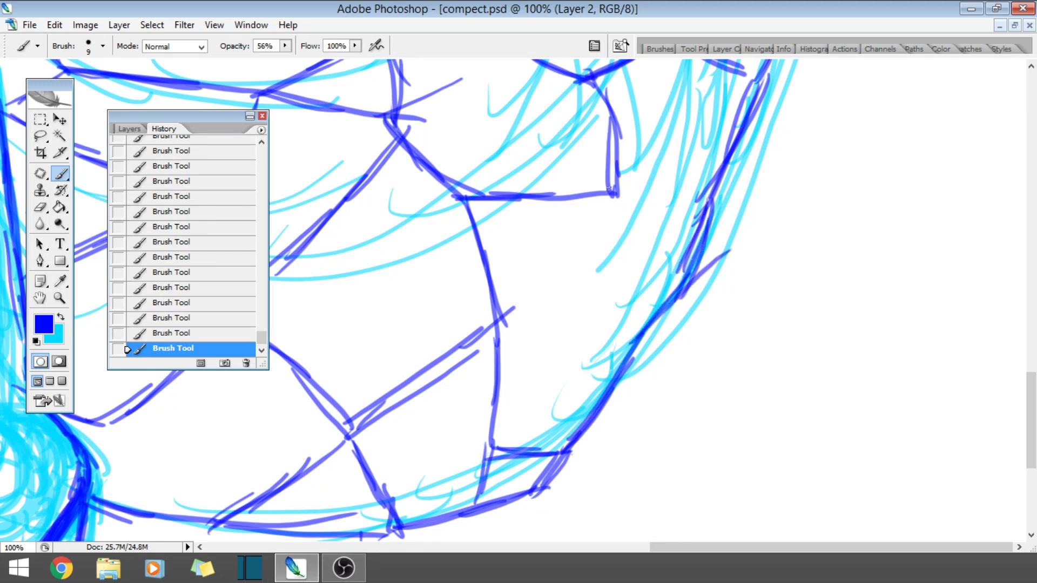
- Add a vertical and horizontal facet edges closing a boxy plate on the tail's right
{"action": "left_click_drag", "start_coordinate": [609, 188], "coordinate": [634, 329]}
{"action": "mouse_move", "coordinate": [614, 192]}
{"action": "left_mouse_down"}
{"action": "mouse_move", "coordinate": [698, 190]}
{"action": "mouse_move", "coordinate": [706, 203]}
{"action": "left_mouse_up"}
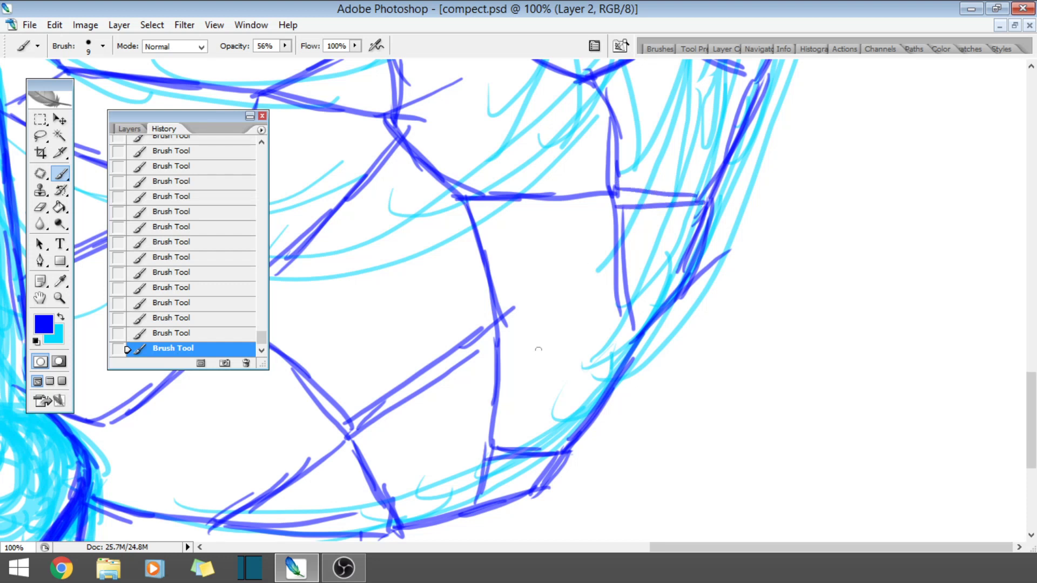
{"action": "left_click_drag", "start_coordinate": [482, 331], "coordinate": [597, 325]}
{"action": "left_click_drag", "start_coordinate": [523, 327], "coordinate": [626, 330]}
{"action": "left_click_drag", "start_coordinate": [562, 326], "coordinate": [635, 327]}
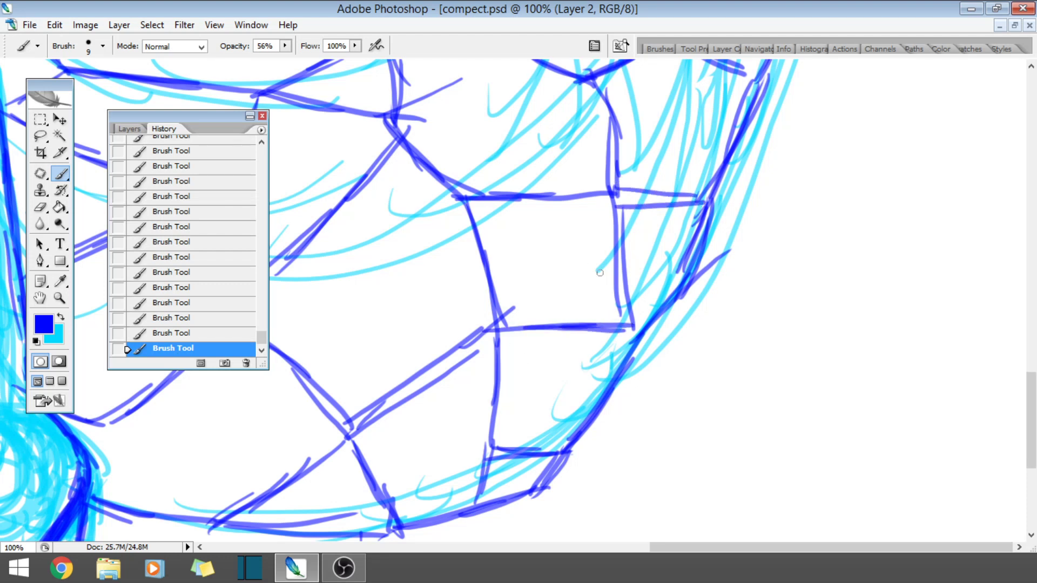
- Zoom out to view the whole page, then zoom back in close on the tail
{"action": "left_click", "coordinate": [60, 297]}
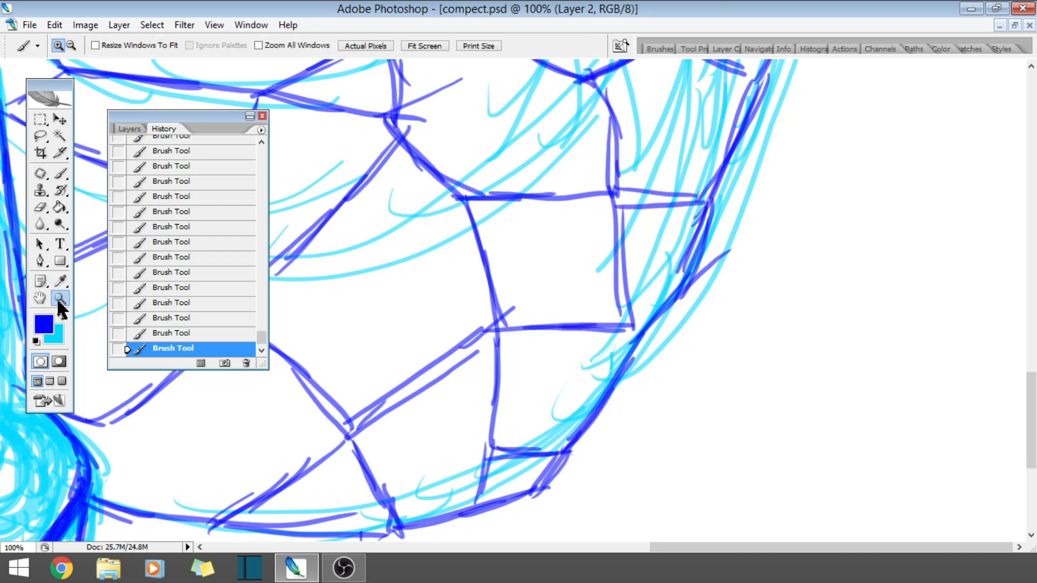
{"action": "left_click", "coordinate": [72, 46]}
{"action": "left_click", "coordinate": [520, 229]}
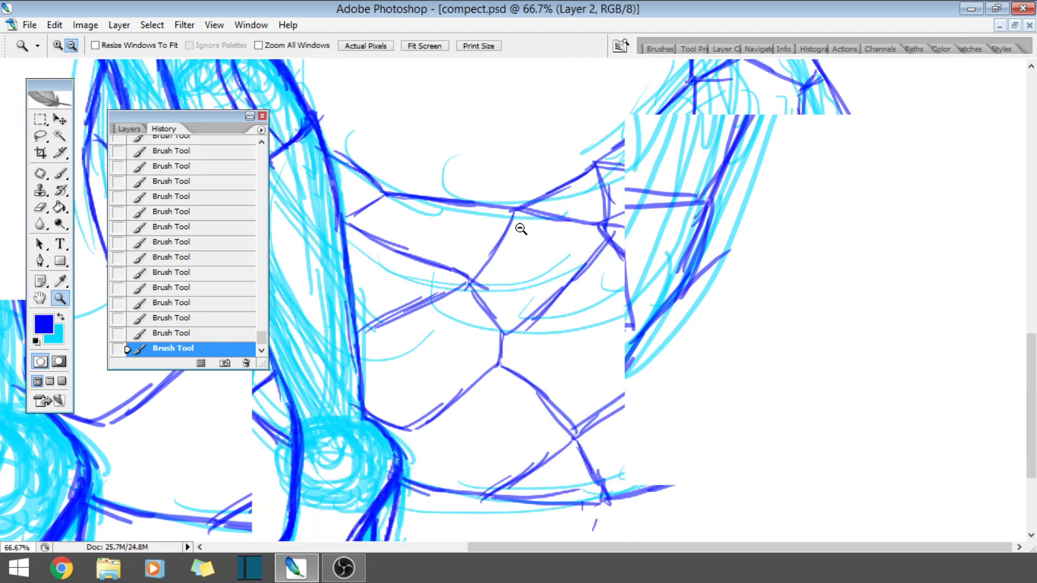
{"action": "left_click", "coordinate": [834, 291]}
{"action": "left_click", "coordinate": [842, 293]}
{"action": "left_click", "coordinate": [816, 306]}
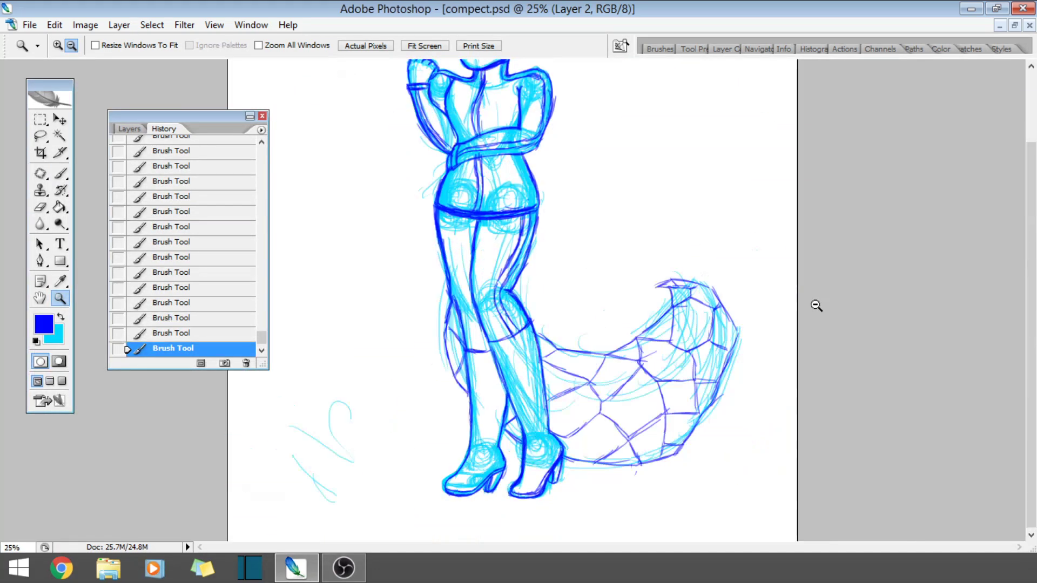
{"action": "left_click", "coordinate": [810, 307]}
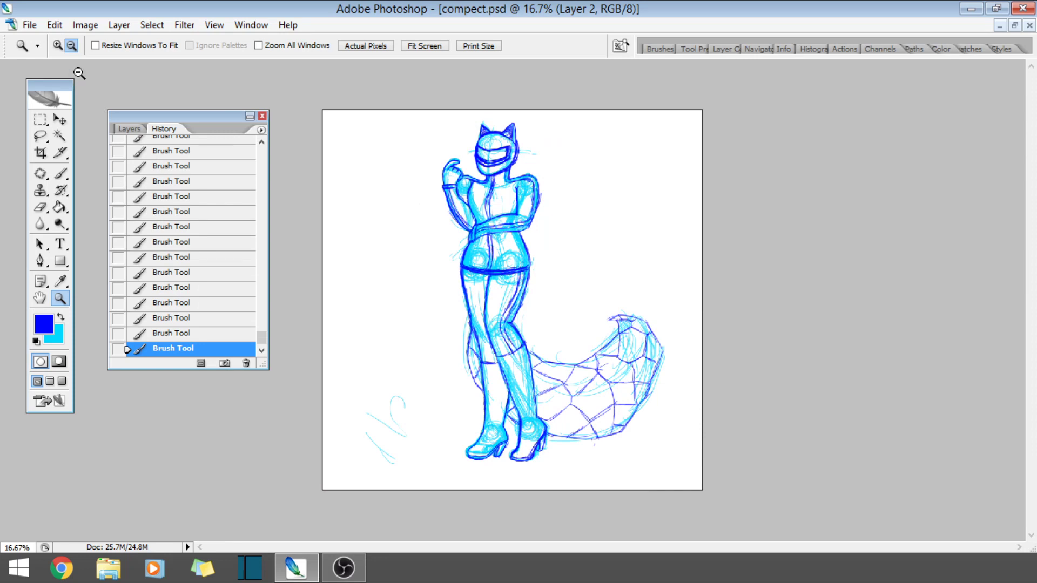
{"action": "left_click", "coordinate": [58, 45]}
{"action": "left_click", "coordinate": [643, 413]}
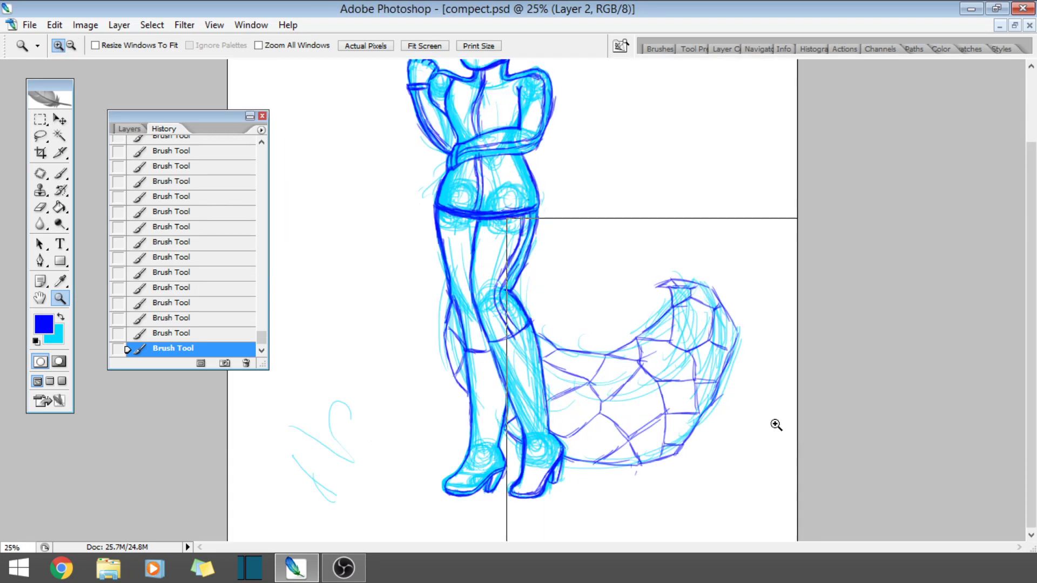
{"action": "left_click", "coordinate": [775, 425]}
{"action": "left_click", "coordinate": [840, 433]}
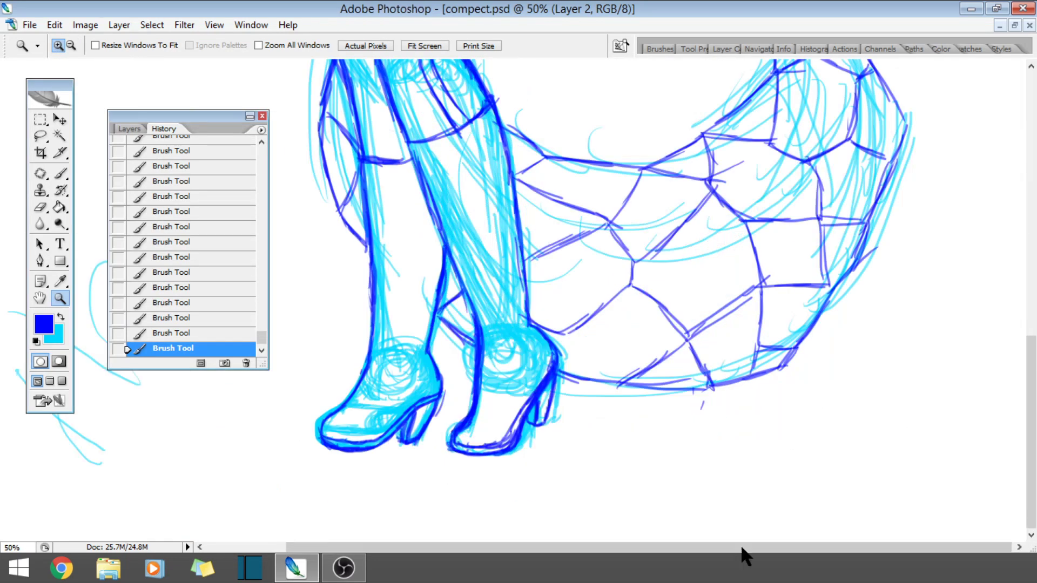
{"action": "left_click", "coordinate": [951, 391]}
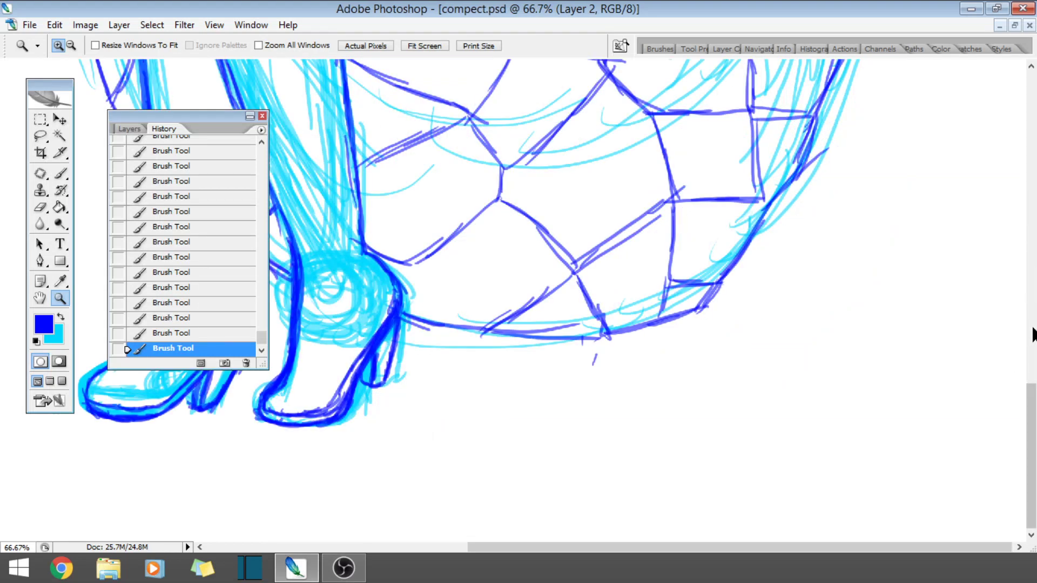
{"action": "left_click", "coordinate": [1032, 336]}
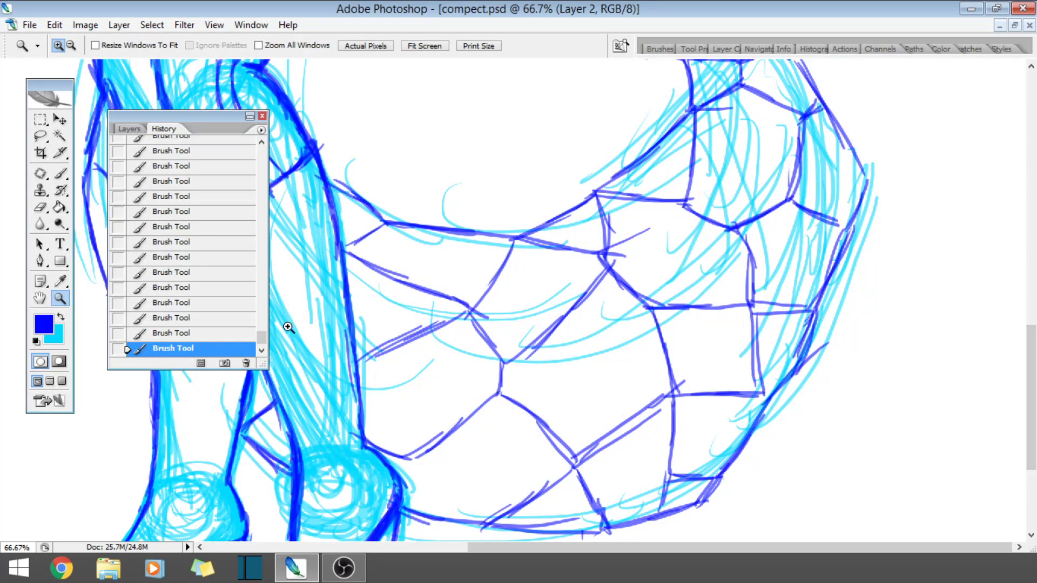
- Ink the tail's lower-right outer edge in dark blue with a little hatching
{"action": "left_click", "coordinate": [61, 173]}
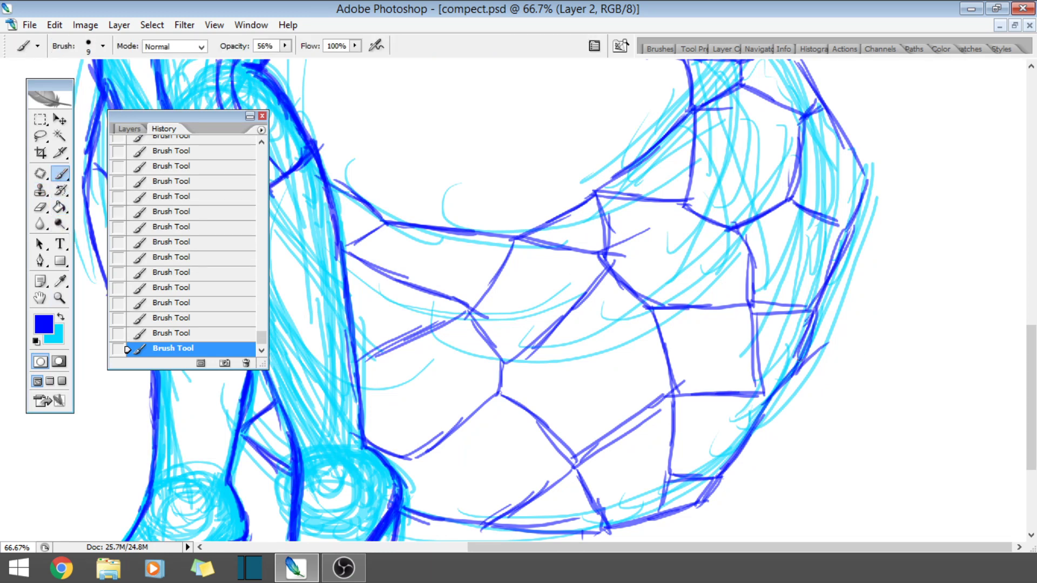
{"action": "mouse_move", "coordinate": [867, 294]}
{"action": "left_mouse_down"}
{"action": "mouse_move", "coordinate": [798, 366]}
{"action": "mouse_move", "coordinate": [801, 356]}
{"action": "left_mouse_up"}
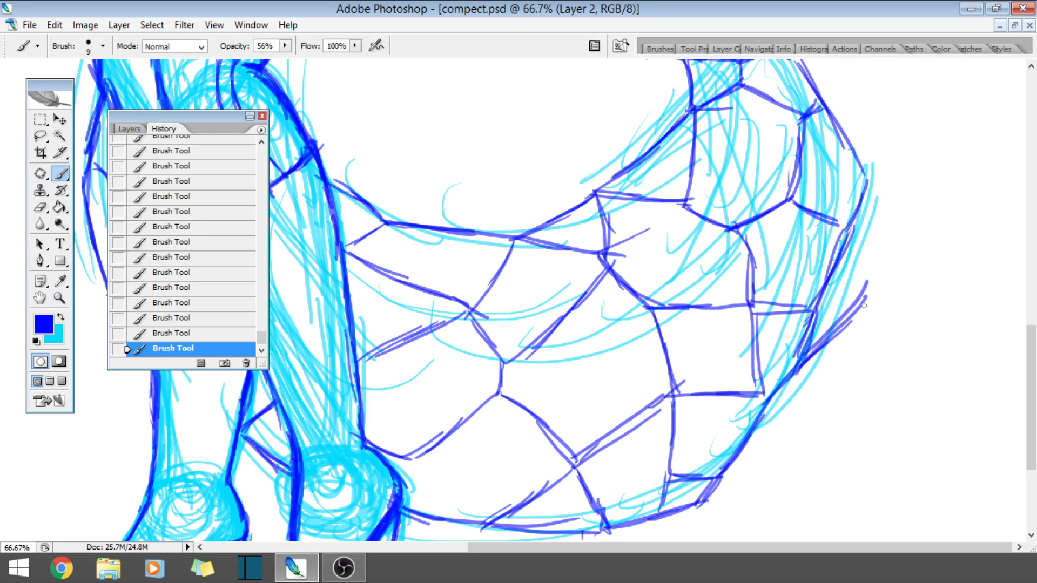
{"action": "mouse_move", "coordinate": [865, 300]}
{"action": "left_mouse_down"}
{"action": "mouse_move", "coordinate": [876, 223]}
{"action": "mouse_move", "coordinate": [867, 208]}
{"action": "left_mouse_up"}
{"action": "mouse_move", "coordinate": [862, 275]}
{"action": "left_mouse_down"}
{"action": "mouse_move", "coordinate": [865, 173]}
{"action": "mouse_move", "coordinate": [867, 242]}
{"action": "left_mouse_up"}
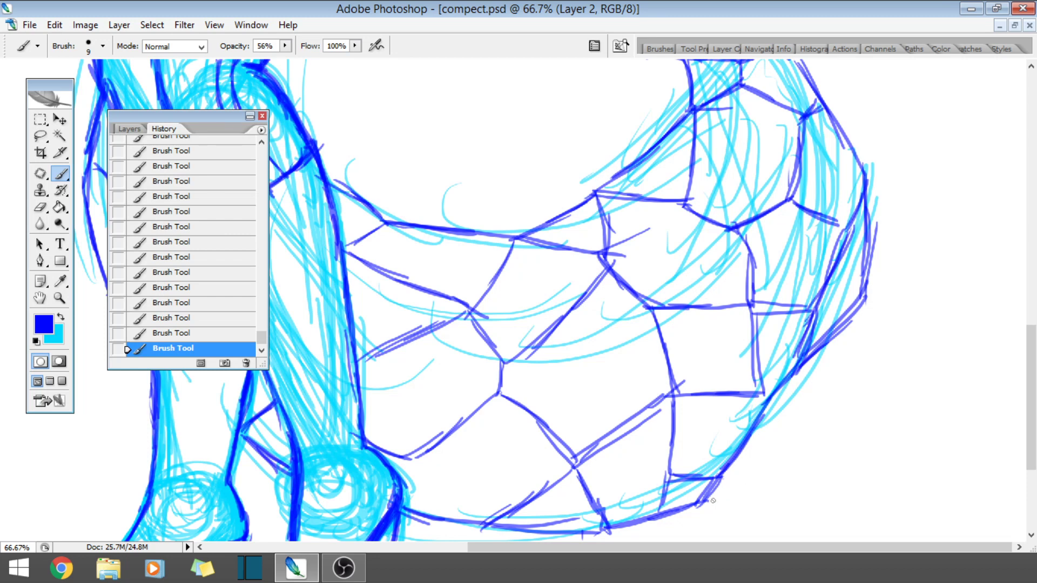
{"action": "mouse_move", "coordinate": [699, 504]}
{"action": "left_mouse_down"}
{"action": "mouse_move", "coordinate": [789, 450]}
{"action": "mouse_move", "coordinate": [837, 372]}
{"action": "left_mouse_up"}
{"action": "left_click_drag", "start_coordinate": [789, 452], "coordinate": [857, 333]}
{"action": "left_click_drag", "start_coordinate": [824, 386], "coordinate": [865, 303]}
{"action": "left_click_drag", "start_coordinate": [832, 369], "coordinate": [861, 301]}
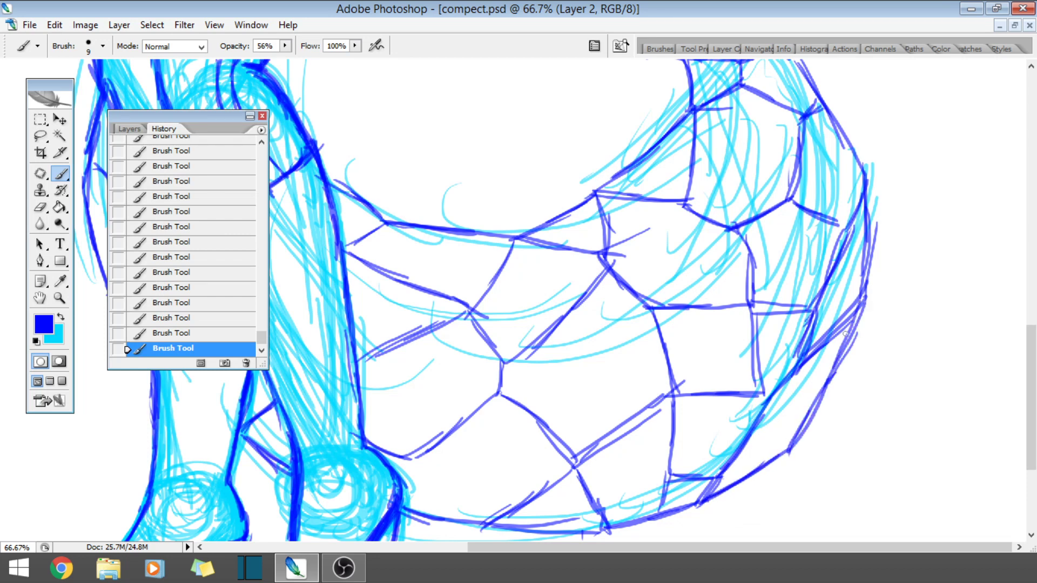
{"action": "left_click_drag", "start_coordinate": [771, 400], "coordinate": [835, 377]}
- Zoom out to 16.7% to see the whole drawing
{"action": "key", "text": "z"}
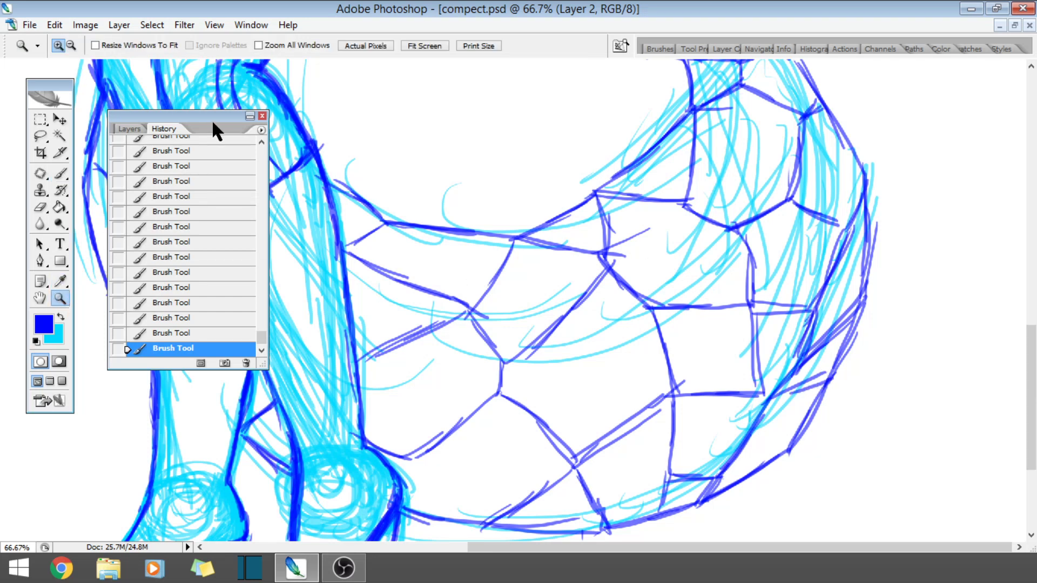
{"action": "left_click", "coordinate": [70, 45]}
{"action": "left_click", "coordinate": [524, 323]}
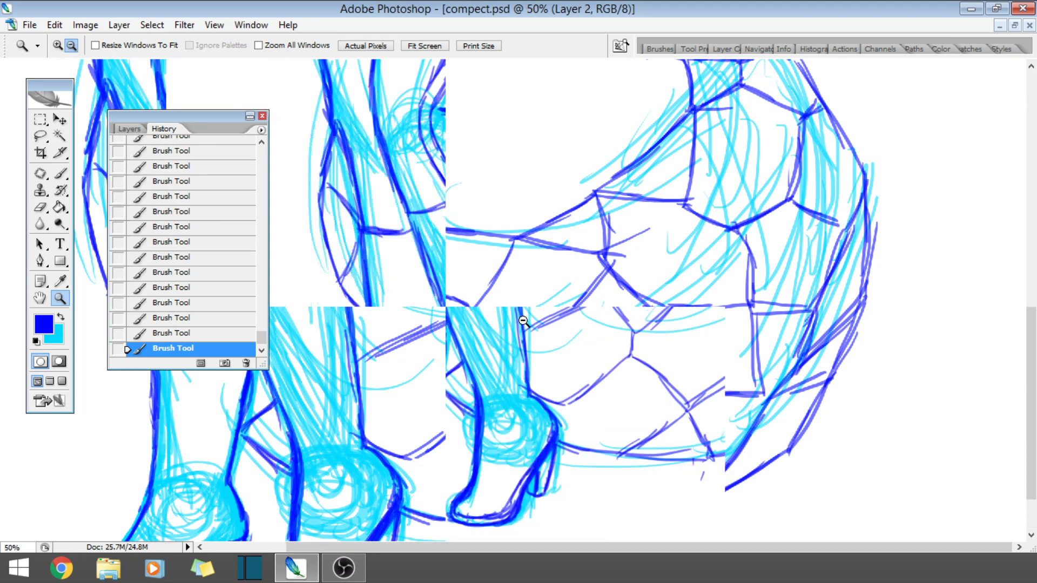
{"action": "left_click", "coordinate": [535, 321]}
{"action": "left_click", "coordinate": [537, 321]}
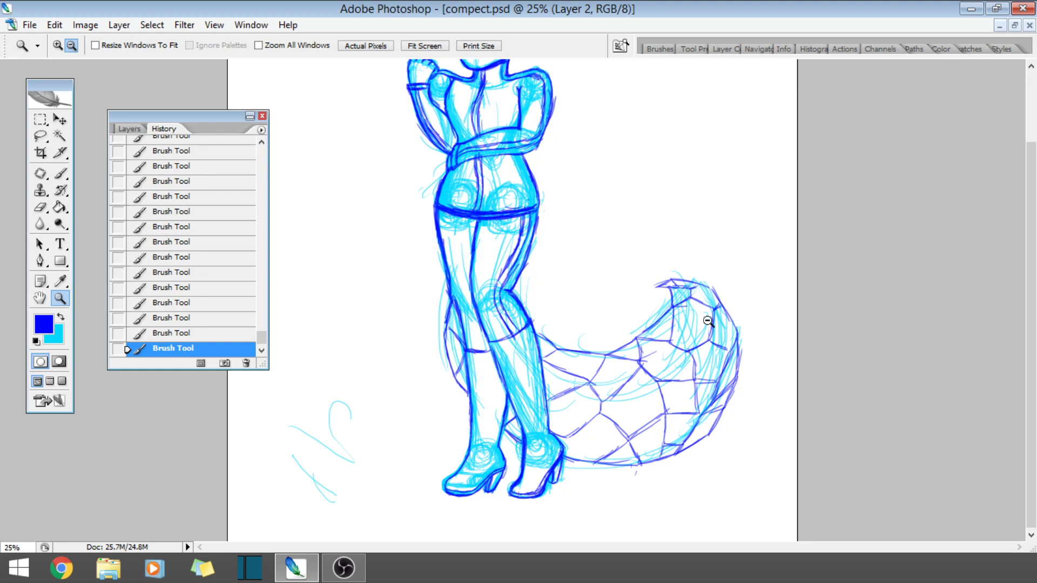
{"action": "left_click", "coordinate": [708, 321]}
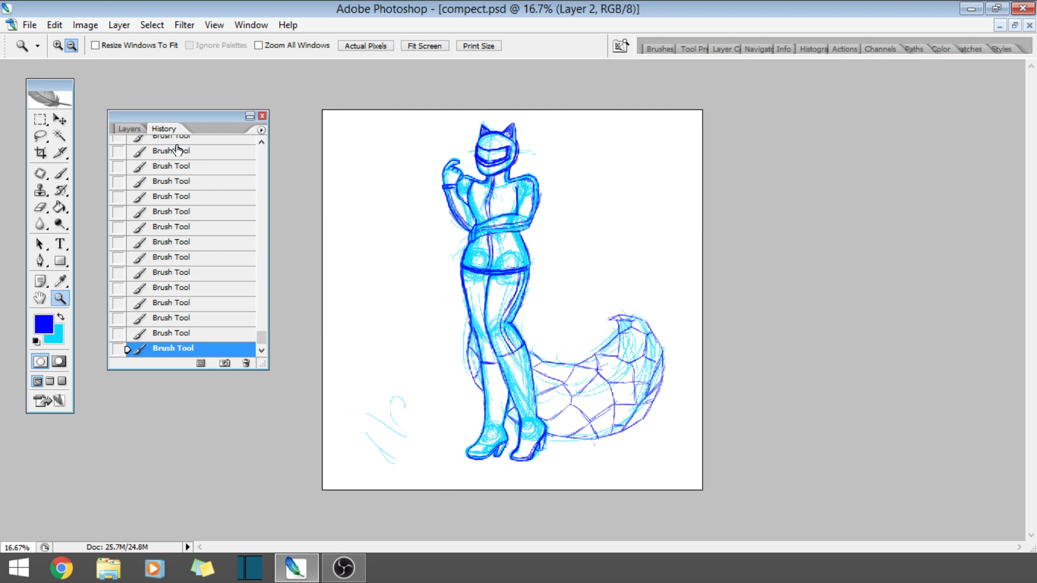
- Step back through earlier Brush Tool history states, toggling Ctrl+Z to compare the tail strokes
{"action": "left_click", "coordinate": [178, 142]}
{"action": "scroll", "coordinate": [190, 189], "scroll_direction": "up", "scroll_amount": 5}
{"action": "left_click", "coordinate": [187, 192]}
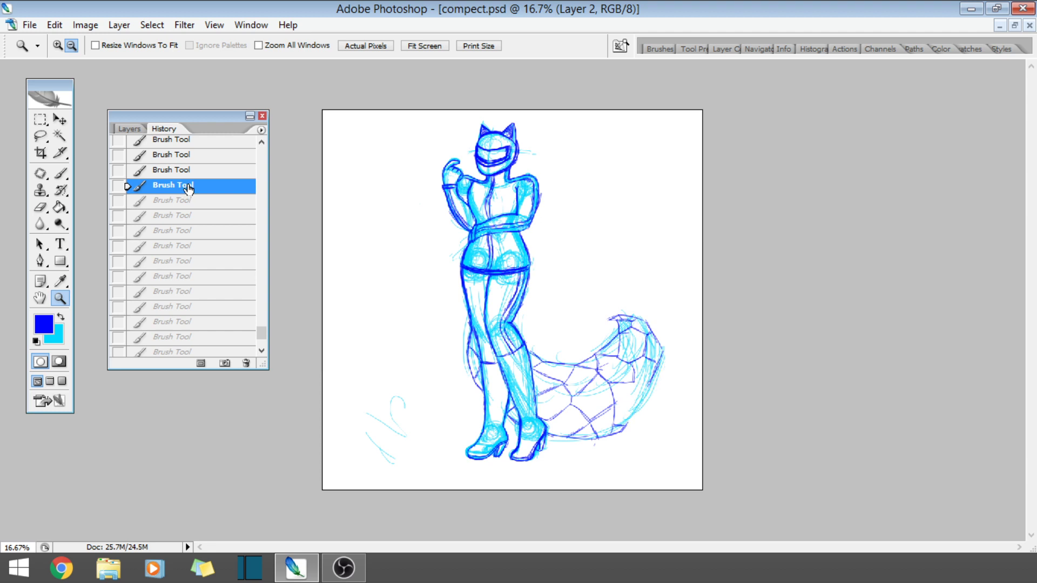
{"action": "scroll", "coordinate": [189, 189], "scroll_direction": "up", "scroll_amount": 3}
{"action": "left_click", "coordinate": [190, 188]}
{"action": "left_click", "coordinate": [203, 160]}
{"action": "scroll", "coordinate": [203, 169], "scroll_direction": "up", "scroll_amount": 5}
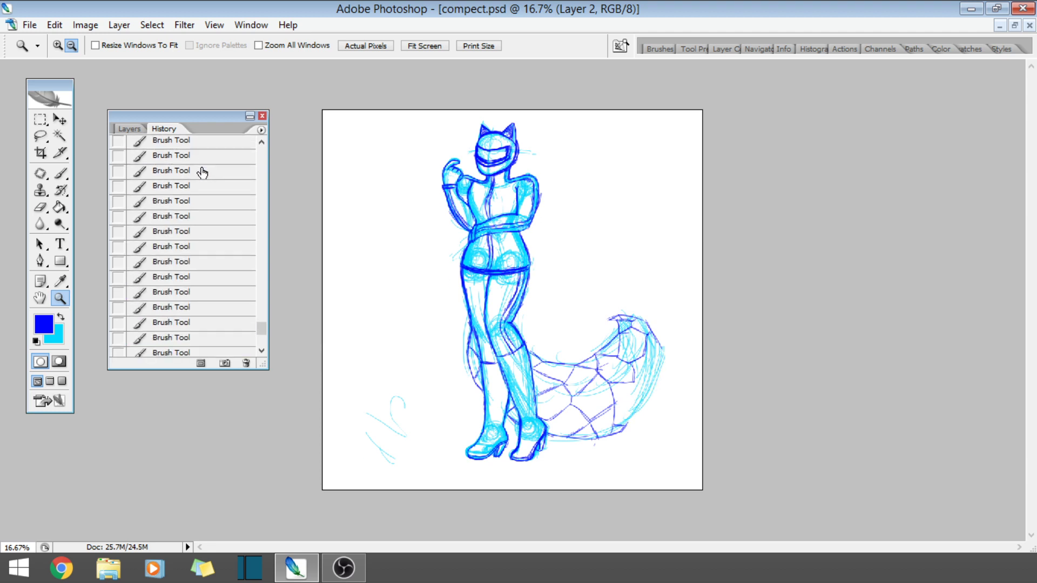
{"action": "left_click", "coordinate": [201, 172]}
{"action": "key", "text": "ctrl+z"}
{"action": "left_click", "coordinate": [198, 172]}
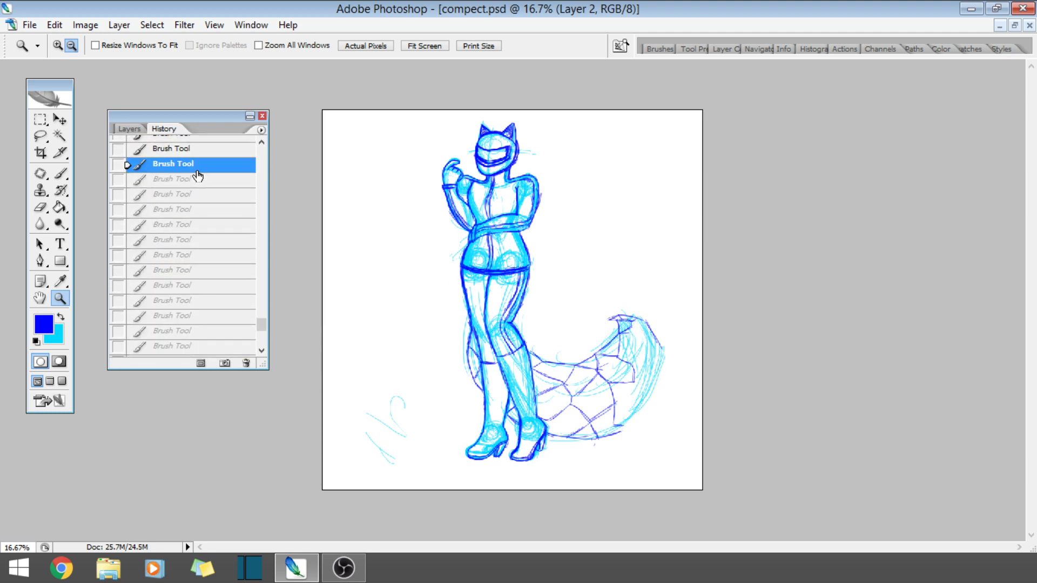
{"action": "key", "text": "ctrl+z"}
{"action": "left_click", "coordinate": [200, 168]}
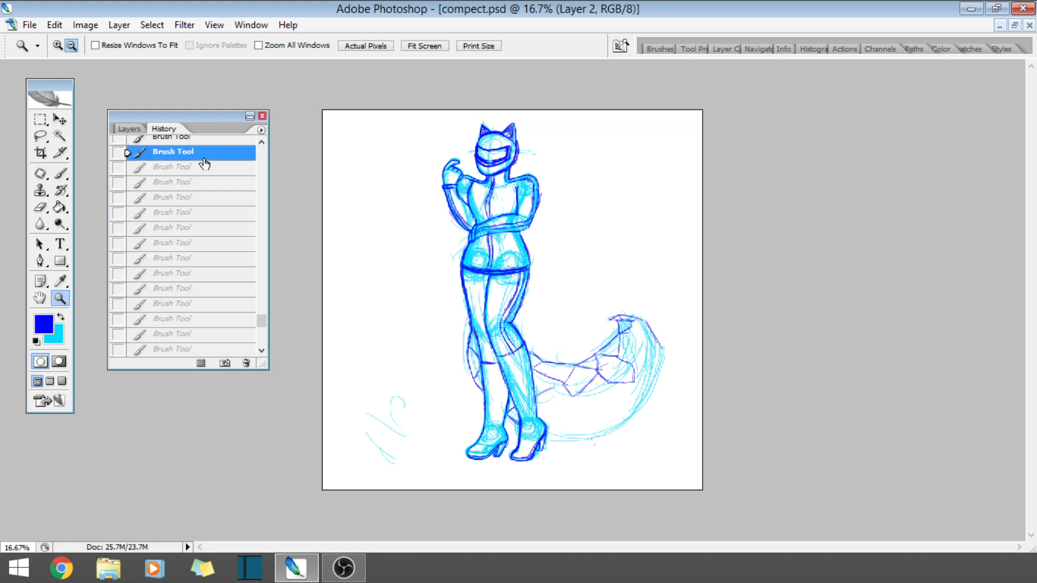
{"action": "key", "text": "ctrl+z"}
{"action": "scroll", "coordinate": [201, 187], "scroll_direction": "up", "scroll_amount": 1}
{"action": "left_click", "coordinate": [201, 186]}
{"action": "key", "text": "ctrl+z"}
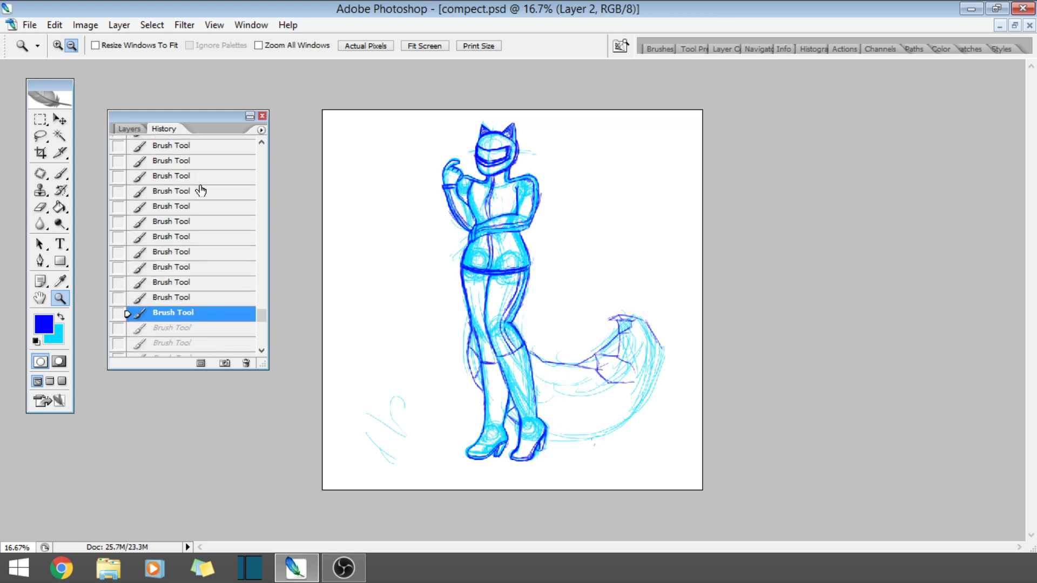
{"action": "left_click", "coordinate": [201, 190]}
{"action": "left_click", "coordinate": [213, 162]}
{"action": "key", "text": "ctrl+z"}
- Revert to the state before the tail's dark-blue linework, then zoom in on the tail
{"action": "scroll", "coordinate": [208, 204], "scroll_direction": "up", "scroll_amount": 3}
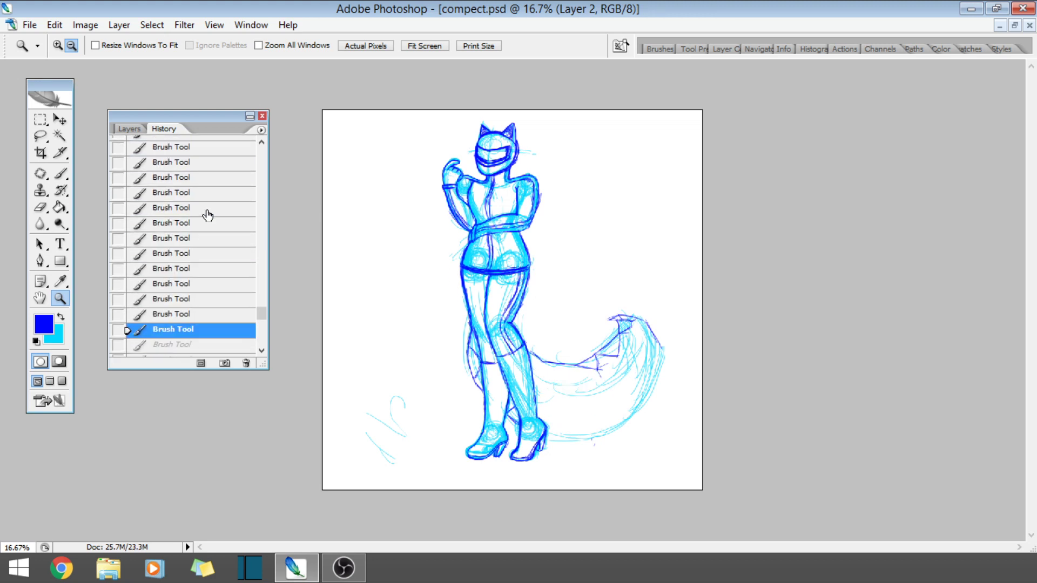
{"action": "left_click", "coordinate": [207, 211]}
{"action": "left_click", "coordinate": [204, 162]}
{"action": "left_click", "coordinate": [206, 149]}
{"action": "scroll", "coordinate": [205, 192], "scroll_direction": "up", "scroll_amount": 2}
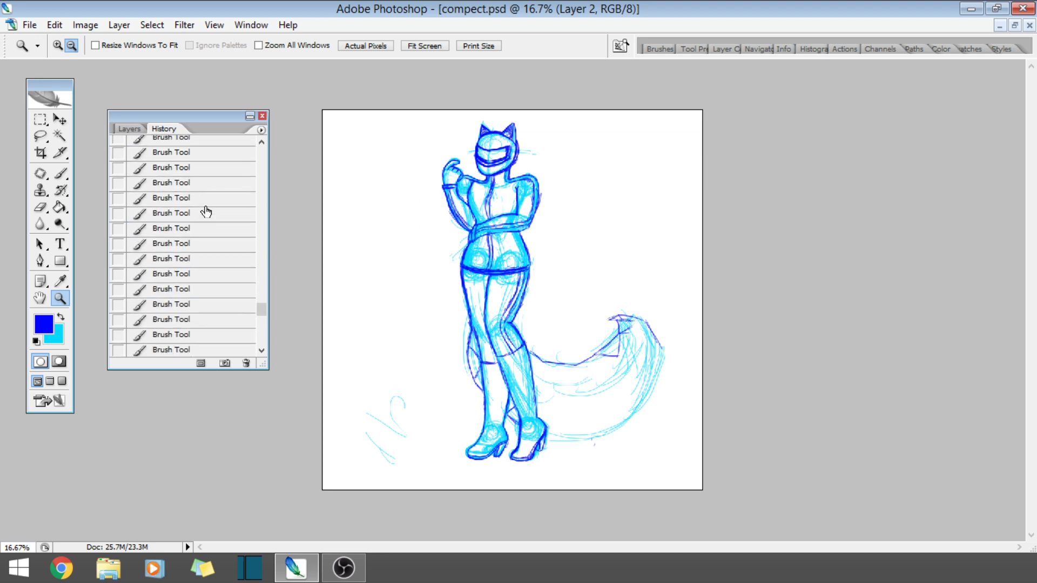
{"action": "left_click", "coordinate": [207, 202]}
{"action": "left_click", "coordinate": [210, 155]}
{"action": "scroll", "coordinate": [209, 159], "scroll_direction": "up", "scroll_amount": 1}
{"action": "scroll", "coordinate": [208, 162], "scroll_direction": "up", "scroll_amount": 1}
{"action": "left_click", "coordinate": [207, 185]}
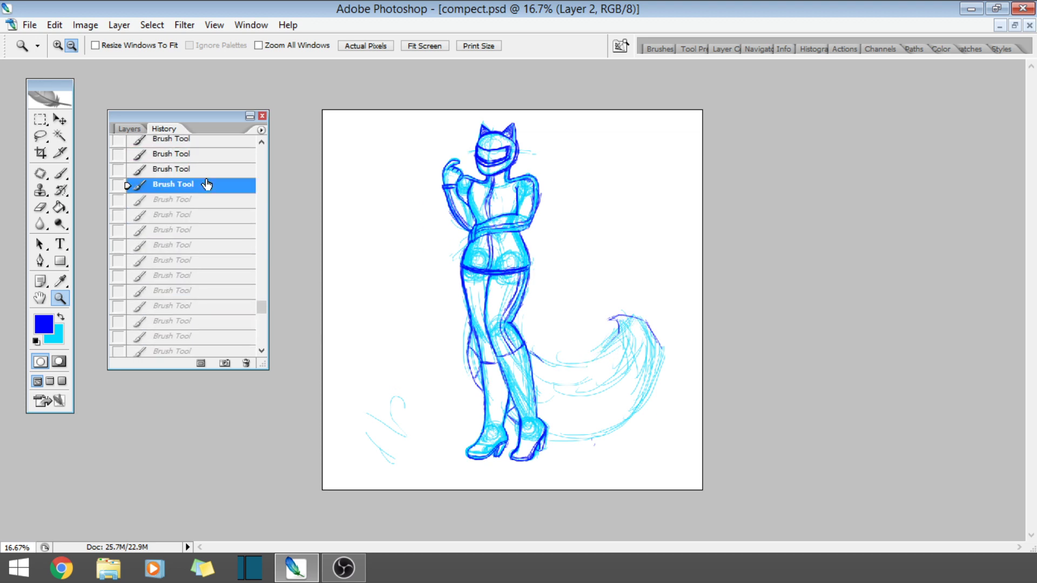
{"action": "scroll", "coordinate": [207, 184], "scroll_direction": "up", "scroll_amount": 3}
{"action": "left_click", "coordinate": [207, 184]}
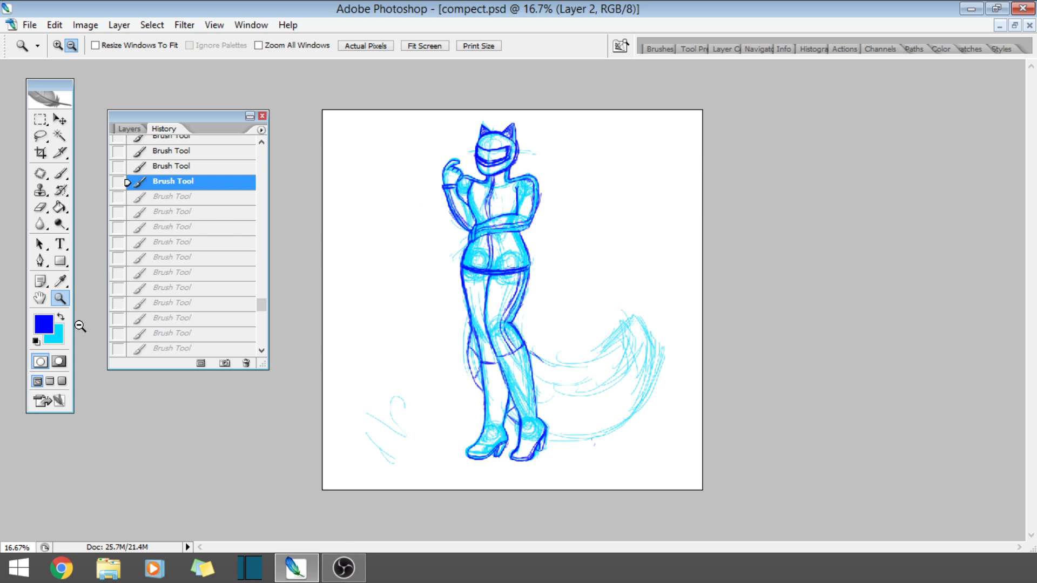
{"action": "left_click", "coordinate": [58, 45]}
{"action": "left_click", "coordinate": [640, 388]}
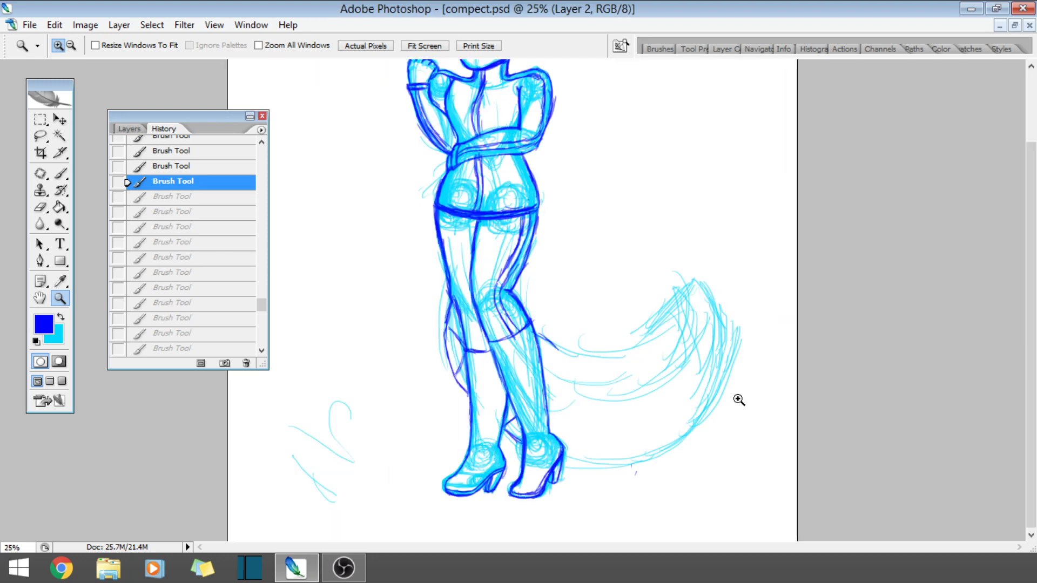
- At 50% zoom, draw a dark-blue line down the tail tip, removing the stroke across it
{"action": "left_click", "coordinate": [735, 398]}
{"action": "left_click", "coordinate": [823, 363]}
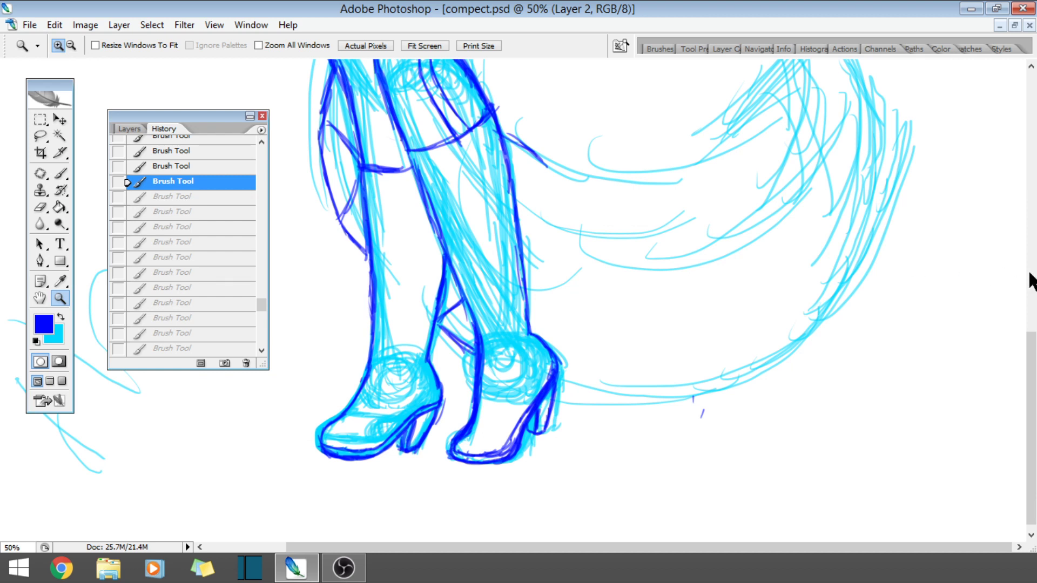
{"action": "left_click_drag", "start_coordinate": [1032, 368], "coordinate": [1035, 317]}
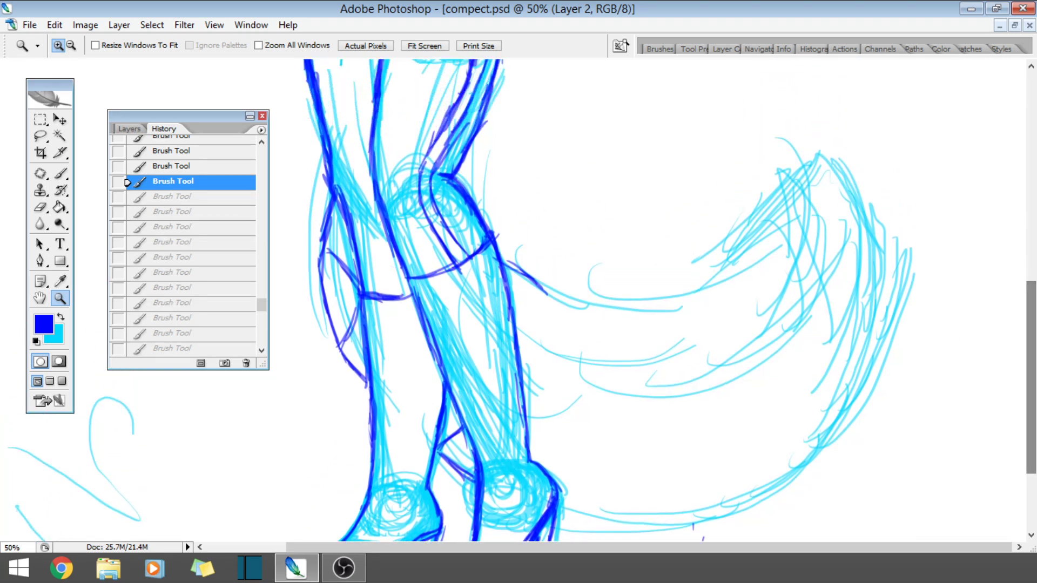
{"action": "left_click", "coordinate": [61, 173]}
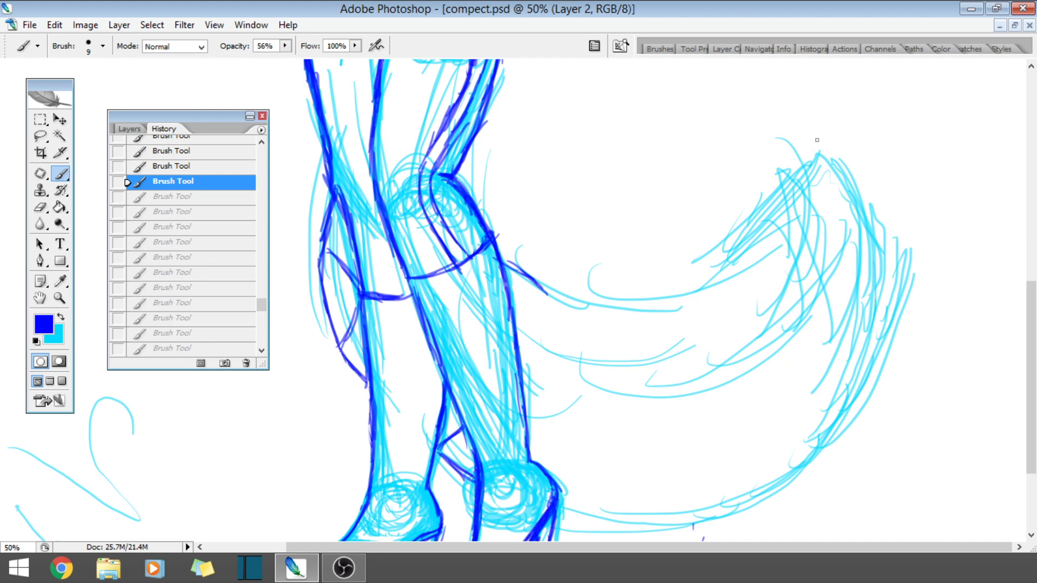
{"action": "mouse_move", "coordinate": [816, 140]}
{"action": "left_mouse_down"}
{"action": "mouse_move", "coordinate": [834, 298]}
{"action": "mouse_move", "coordinate": [650, 420]}
{"action": "left_mouse_up"}
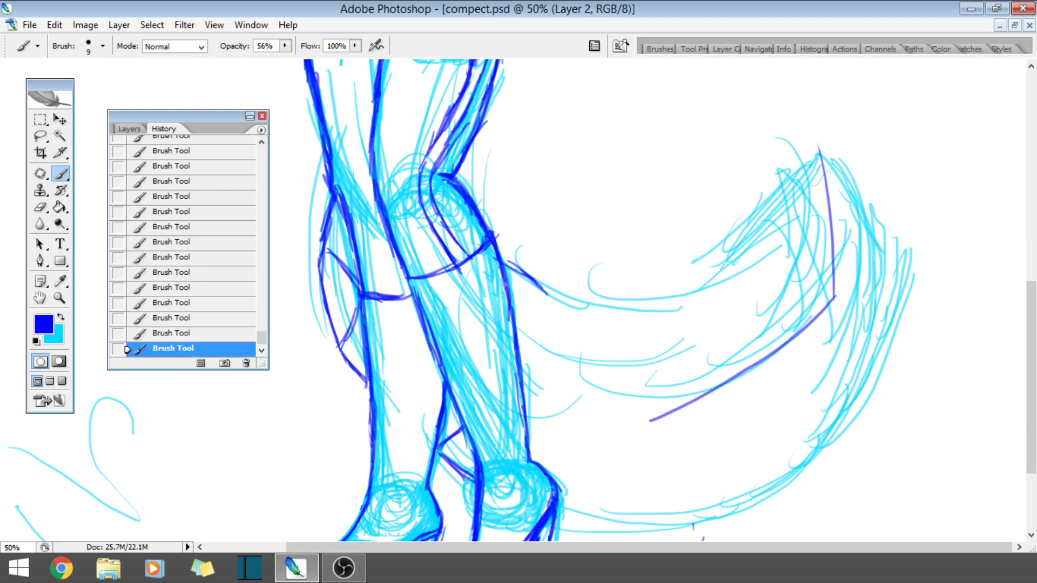
{"action": "left_click_drag", "start_coordinate": [523, 359], "coordinate": [664, 437]}
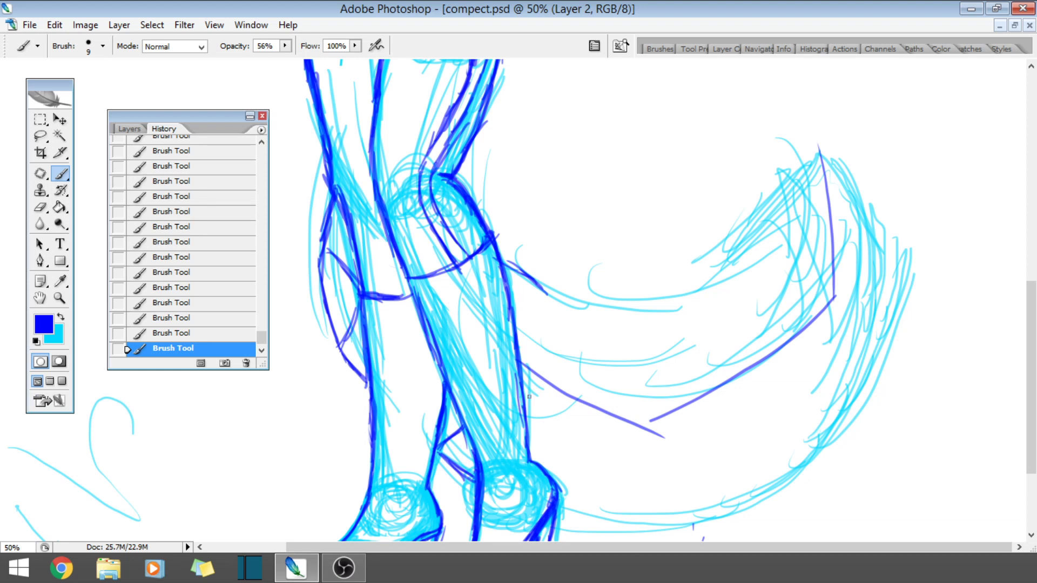
{"action": "left_click", "coordinate": [176, 318]}
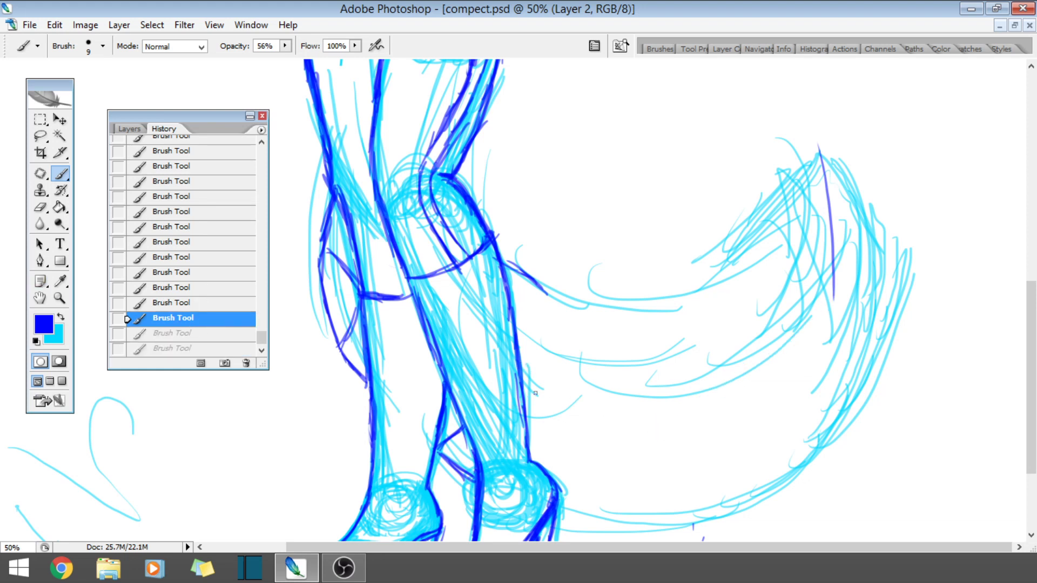
{"action": "left_click", "coordinate": [175, 333]}
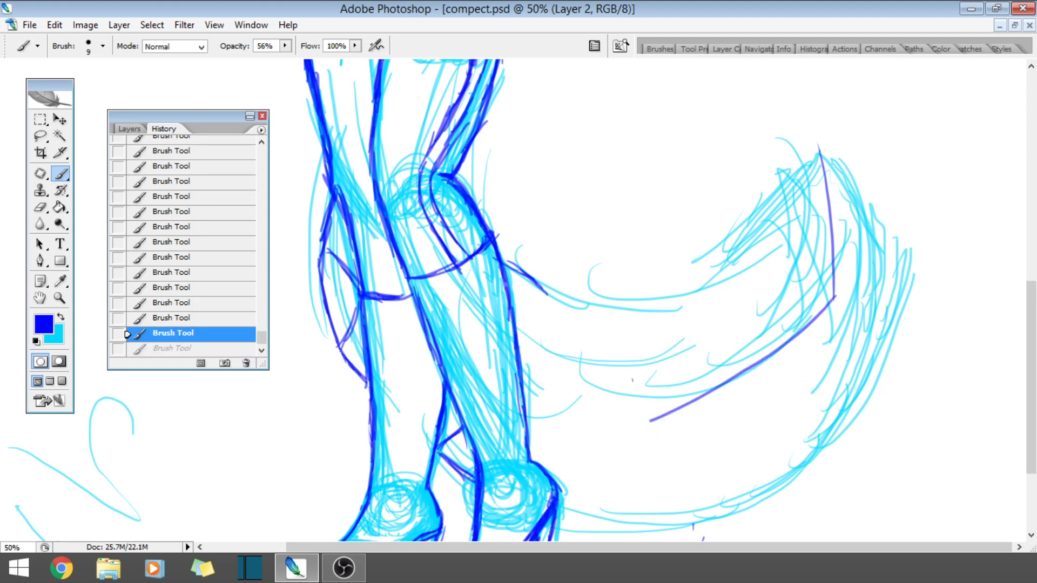
{"action": "left_click", "coordinate": [147, 320]}
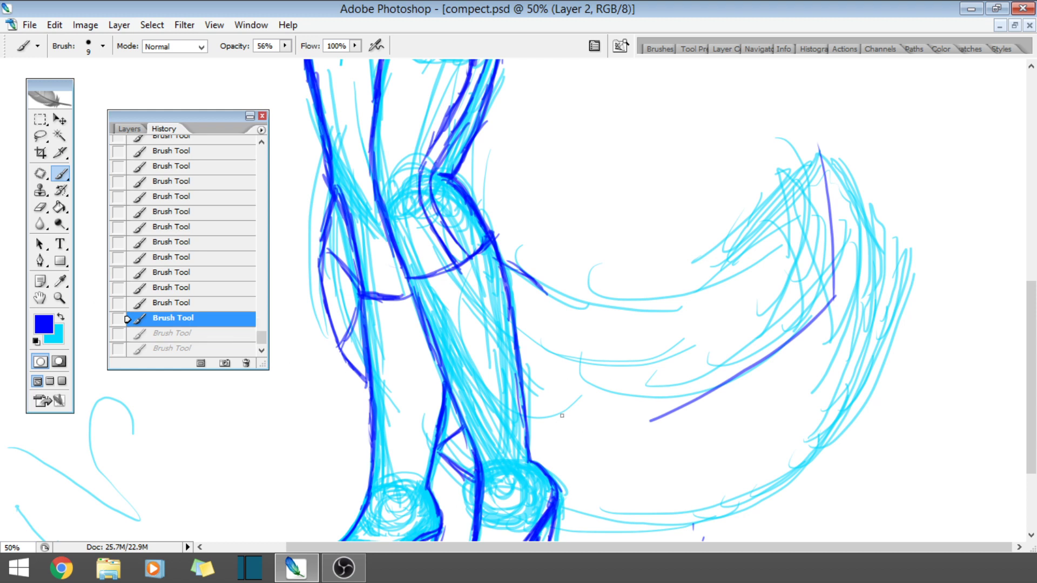
- Try several strokes across the tail and undo each with Ctrl+Z or History
{"action": "mouse_move", "coordinate": [833, 301]}
{"action": "left_mouse_down"}
{"action": "mouse_move", "coordinate": [697, 340]}
{"action": "mouse_move", "coordinate": [548, 435]}
{"action": "left_mouse_up"}
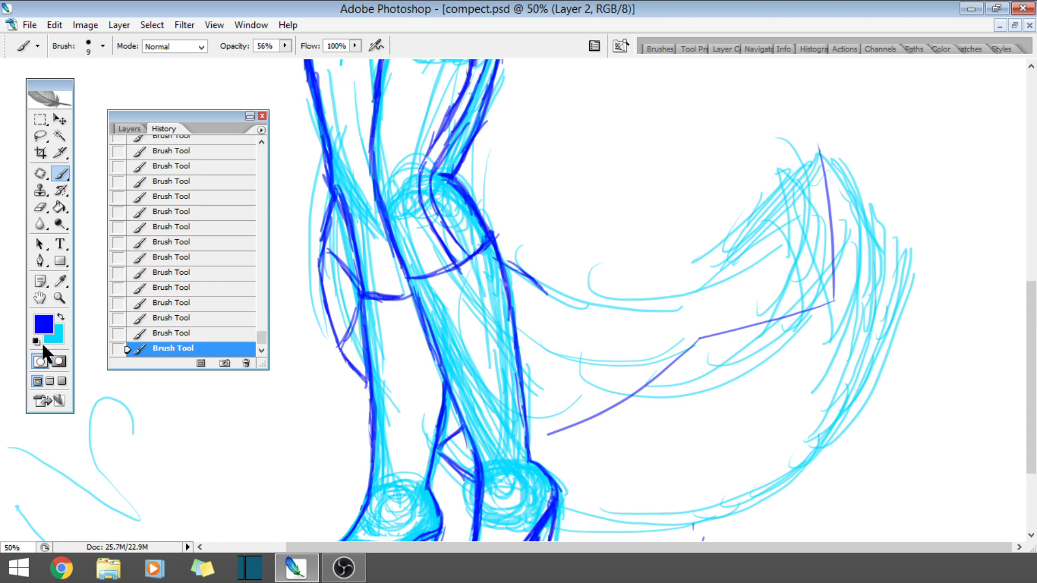
{"action": "key", "text": "ctrl+z"}
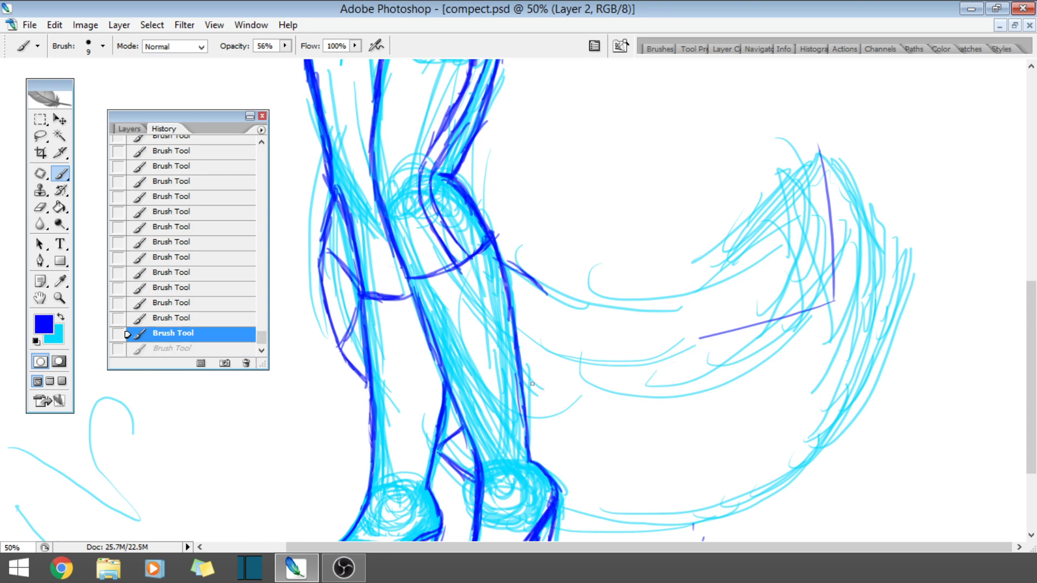
{"action": "left_click_drag", "start_coordinate": [526, 376], "coordinate": [615, 414]}
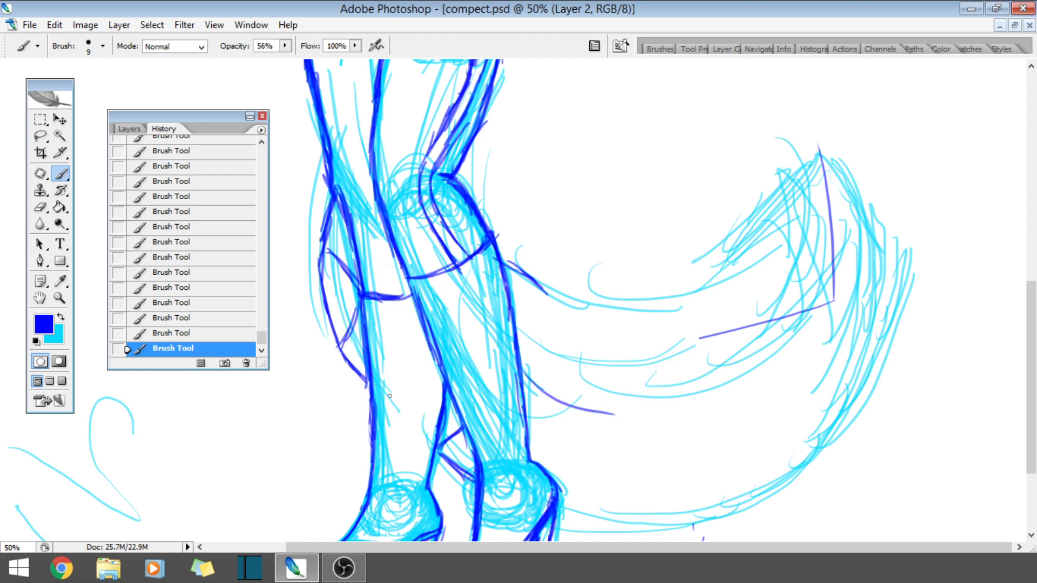
{"action": "left_click", "coordinate": [231, 333]}
{"action": "mouse_move", "coordinate": [524, 375]}
{"action": "left_mouse_down"}
{"action": "mouse_move", "coordinate": [604, 431]}
{"action": "mouse_move", "coordinate": [567, 409]}
{"action": "mouse_move", "coordinate": [733, 325]}
{"action": "left_mouse_up"}
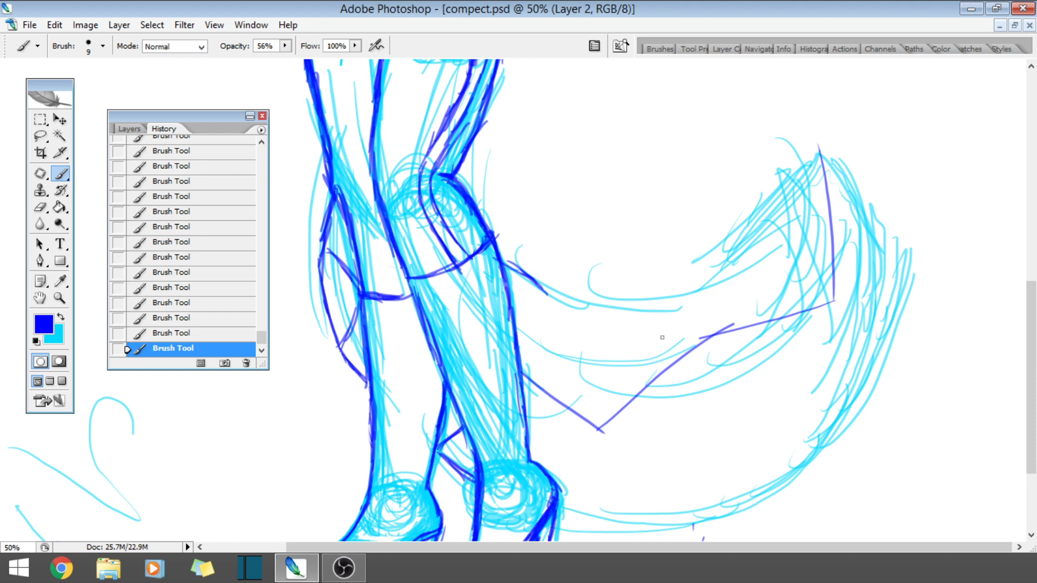
{"action": "left_click", "coordinate": [140, 334]}
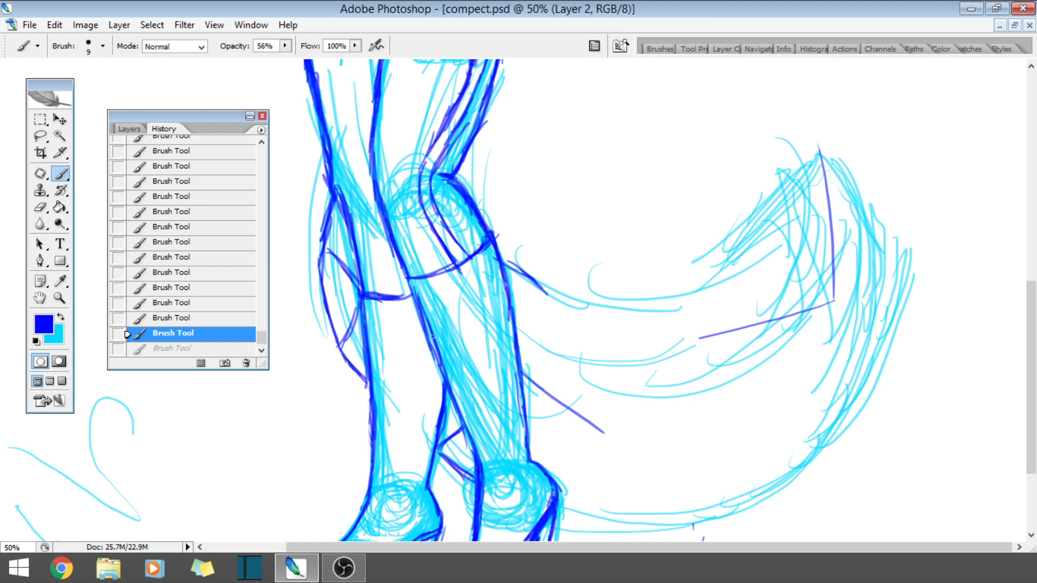
{"action": "left_click", "coordinate": [218, 302]}
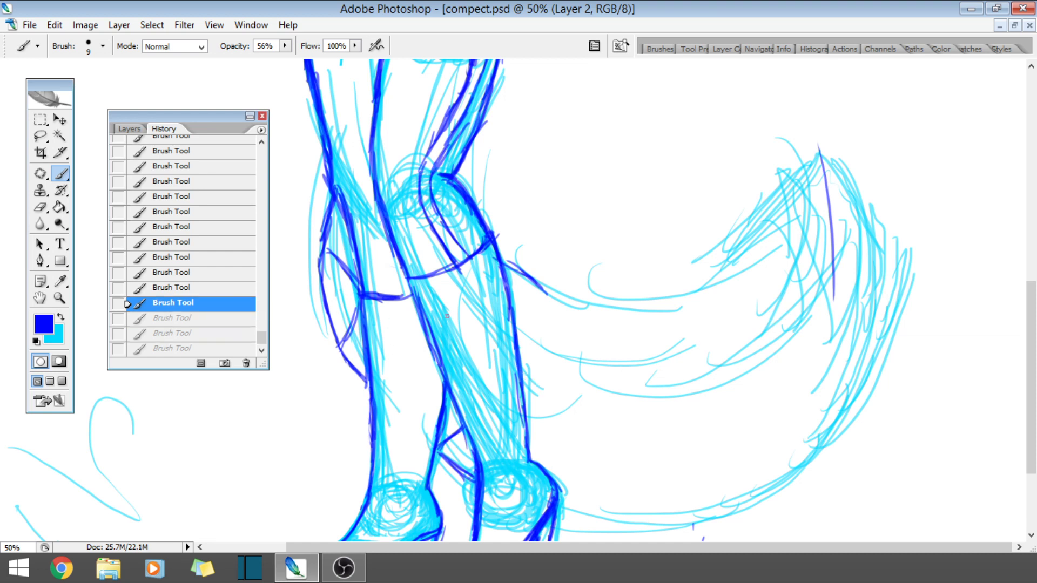
- Draw straight dark blue facet lines diagonally across the tail's base, middle and right end
{"action": "left_click_drag", "start_coordinate": [834, 299], "coordinate": [561, 411]}
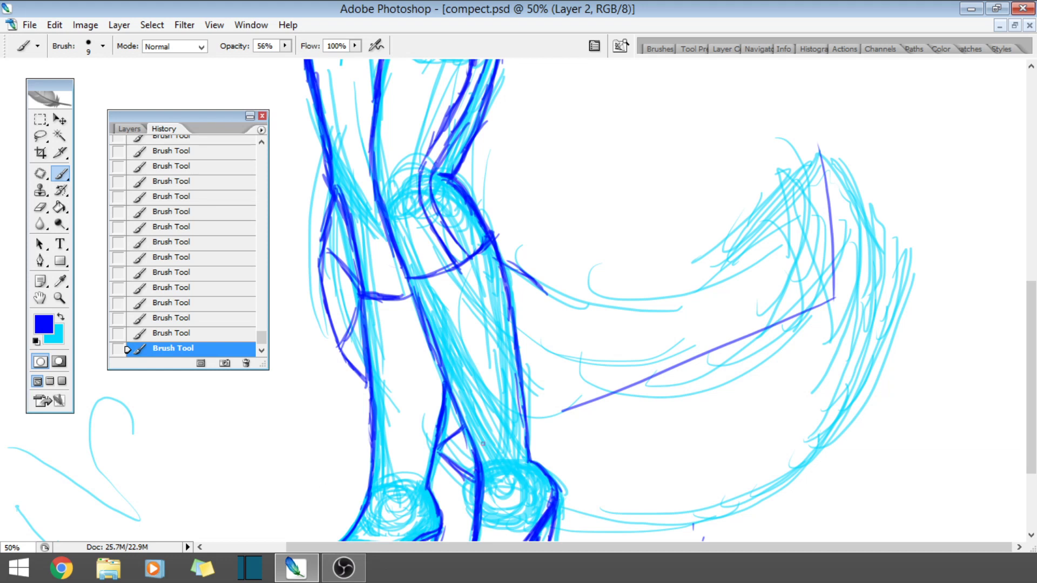
{"action": "left_click_drag", "start_coordinate": [596, 401], "coordinate": [581, 356]}
{"action": "left_click_drag", "start_coordinate": [517, 336], "coordinate": [582, 354]}
{"action": "left_click_drag", "start_coordinate": [517, 395], "coordinate": [546, 409]}
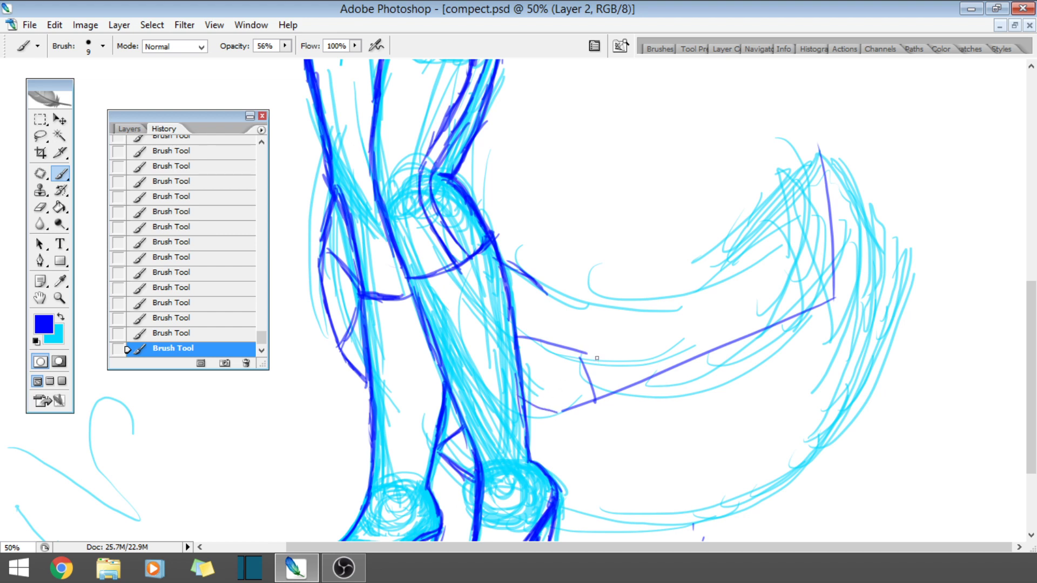
{"action": "mouse_move", "coordinate": [832, 300]}
{"action": "left_mouse_down"}
{"action": "mouse_move", "coordinate": [799, 341]}
{"action": "mouse_move", "coordinate": [832, 300]}
{"action": "mouse_move", "coordinate": [892, 273]}
{"action": "left_mouse_up"}
{"action": "left_click_drag", "start_coordinate": [801, 342], "coordinate": [887, 283]}
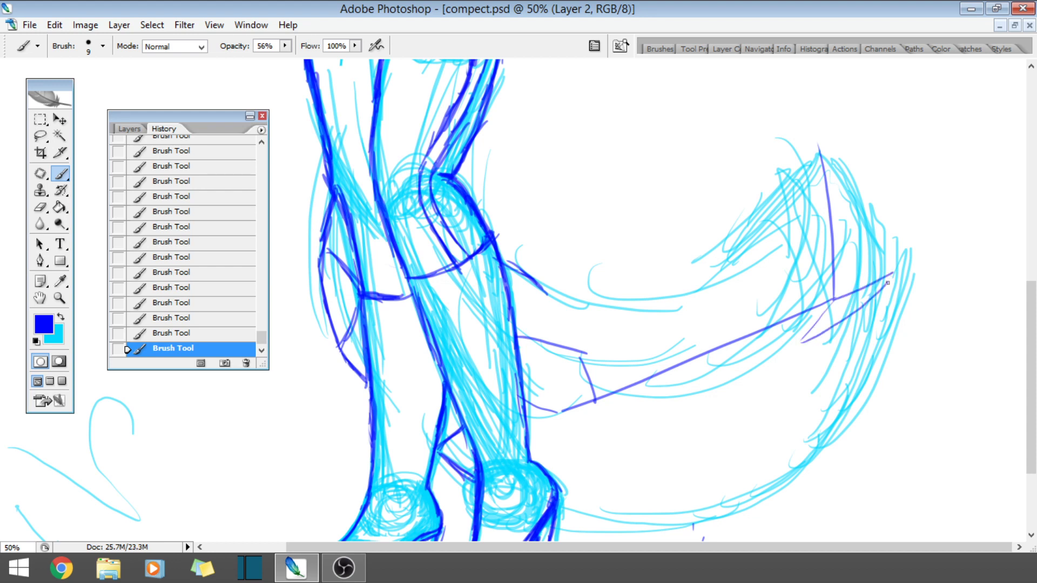
{"action": "left_click_drag", "start_coordinate": [713, 351], "coordinate": [766, 406]}
{"action": "mouse_move", "coordinate": [804, 341]}
{"action": "left_mouse_down"}
{"action": "mouse_move", "coordinate": [763, 420]}
{"action": "mouse_move", "coordinate": [858, 397]}
{"action": "left_mouse_up"}
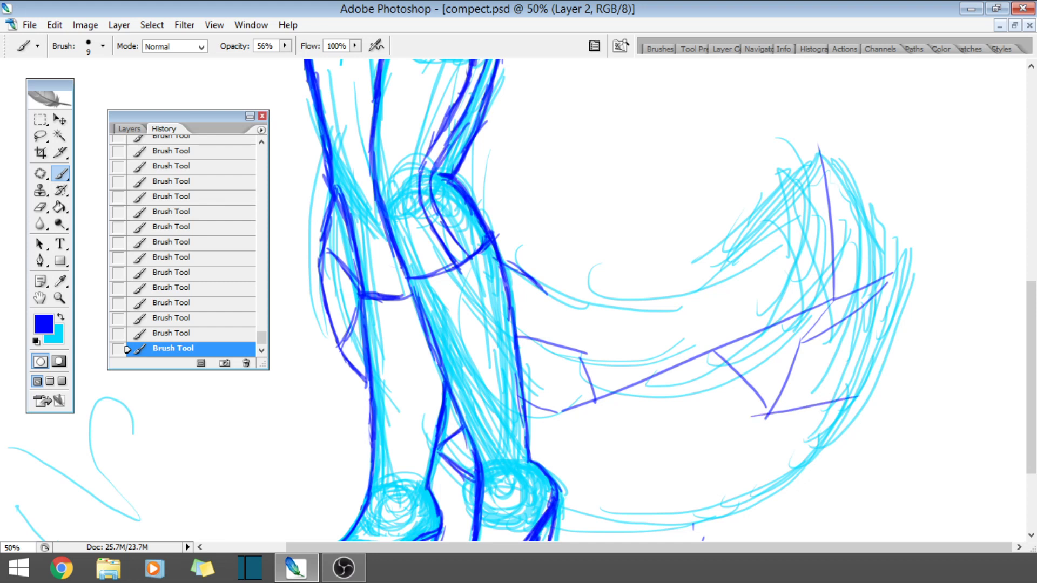
{"action": "left_click_drag", "start_coordinate": [889, 281], "coordinate": [873, 386]}
{"action": "mouse_move", "coordinate": [821, 149]}
{"action": "left_mouse_down"}
{"action": "mouse_move", "coordinate": [903, 258]}
{"action": "mouse_move", "coordinate": [911, 330]}
{"action": "mouse_move", "coordinate": [917, 289]}
{"action": "left_mouse_up"}
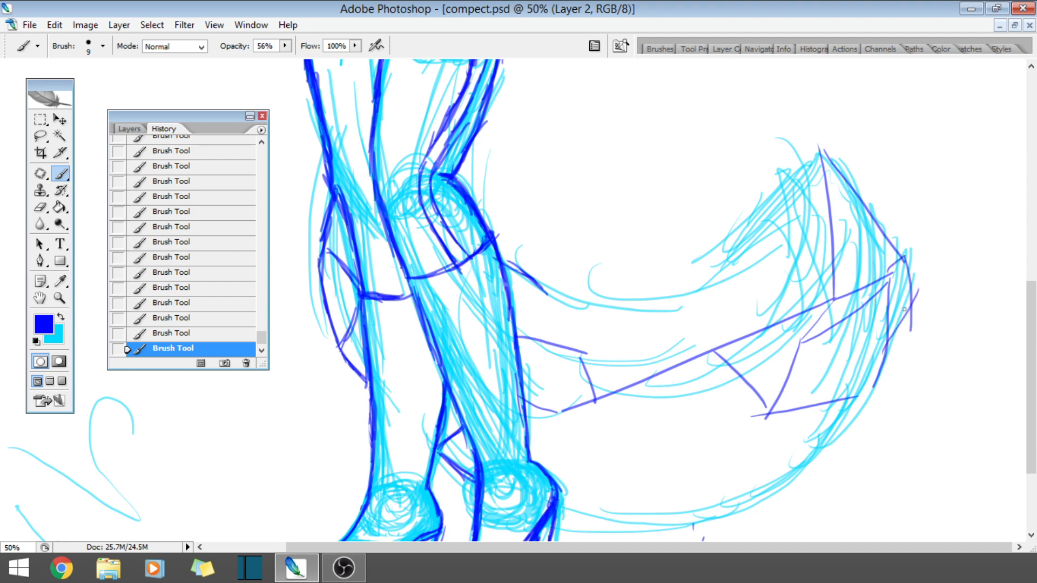
- Retry facet lines on the lower tail, removing stray strokes through History and Ctrl+Z
{"action": "left_click", "coordinate": [162, 308]}
{"action": "left_click", "coordinate": [172, 288]}
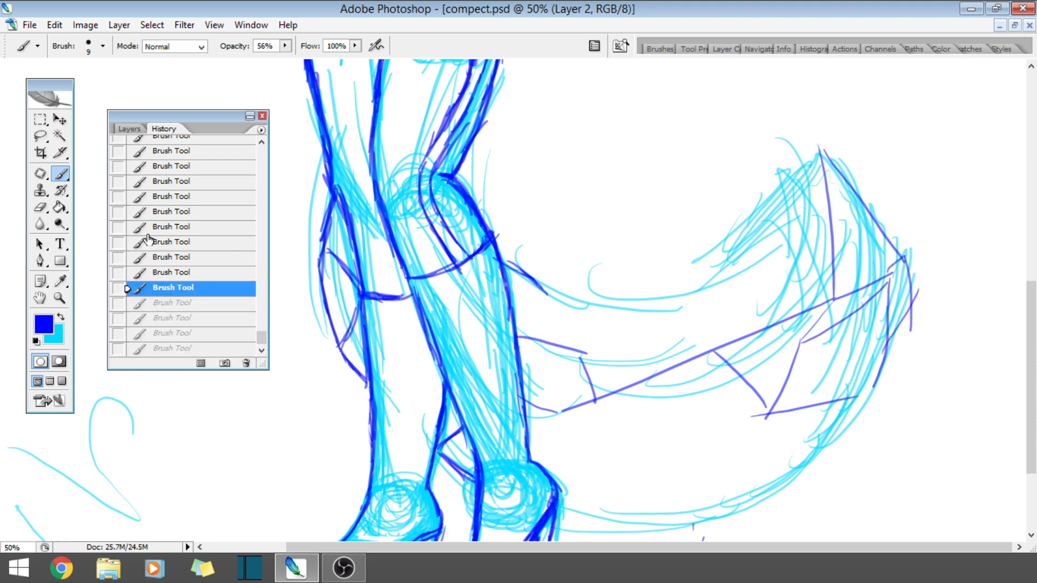
{"action": "left_click", "coordinate": [162, 348]}
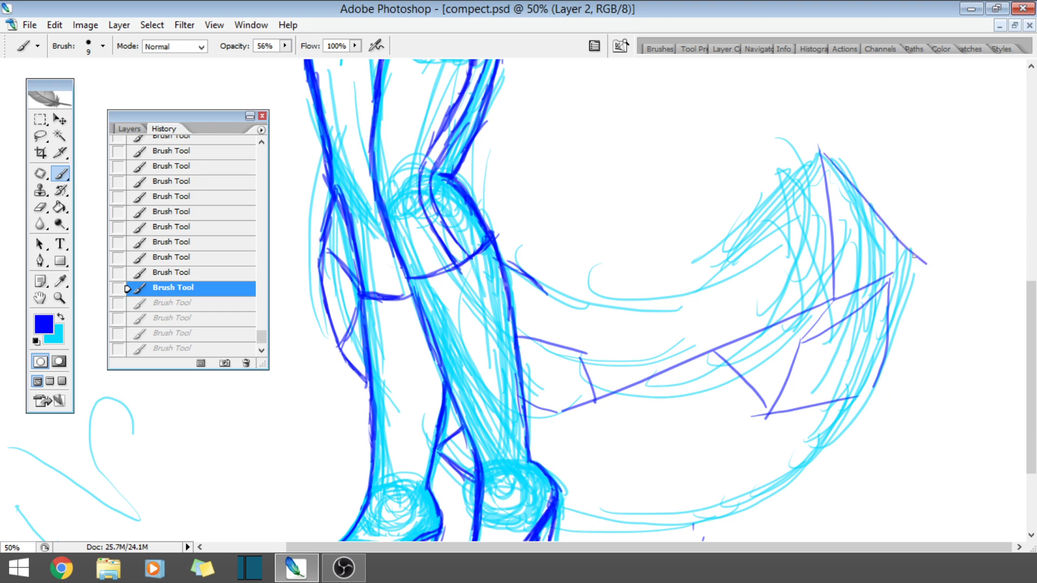
{"action": "left_click", "coordinate": [147, 334]}
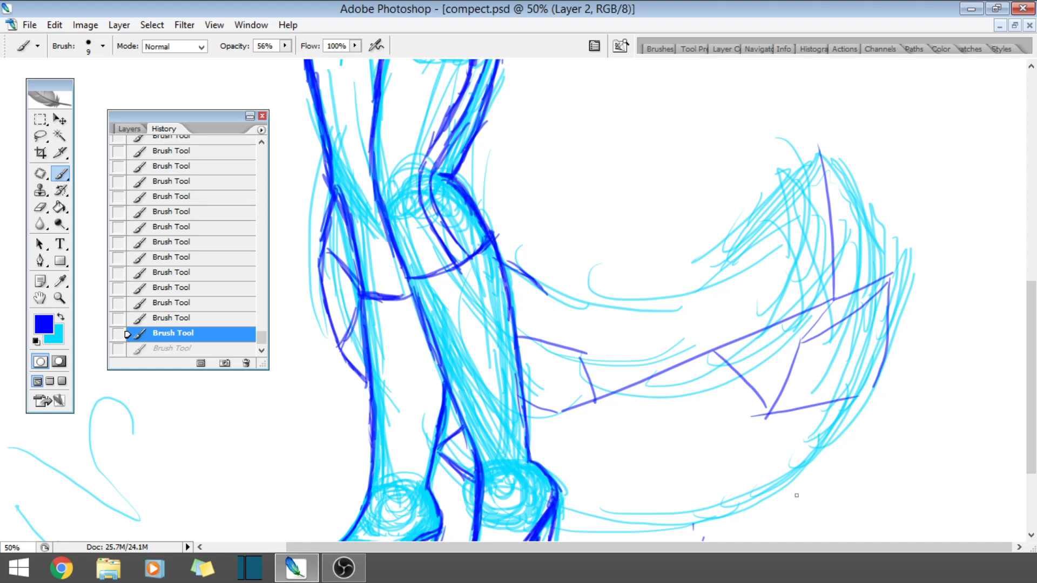
{"action": "mouse_move", "coordinate": [767, 416]}
{"action": "left_mouse_down"}
{"action": "mouse_move", "coordinate": [758, 491]}
{"action": "mouse_move", "coordinate": [871, 412]}
{"action": "left_mouse_up"}
{"action": "key", "text": "ctrl+z"}
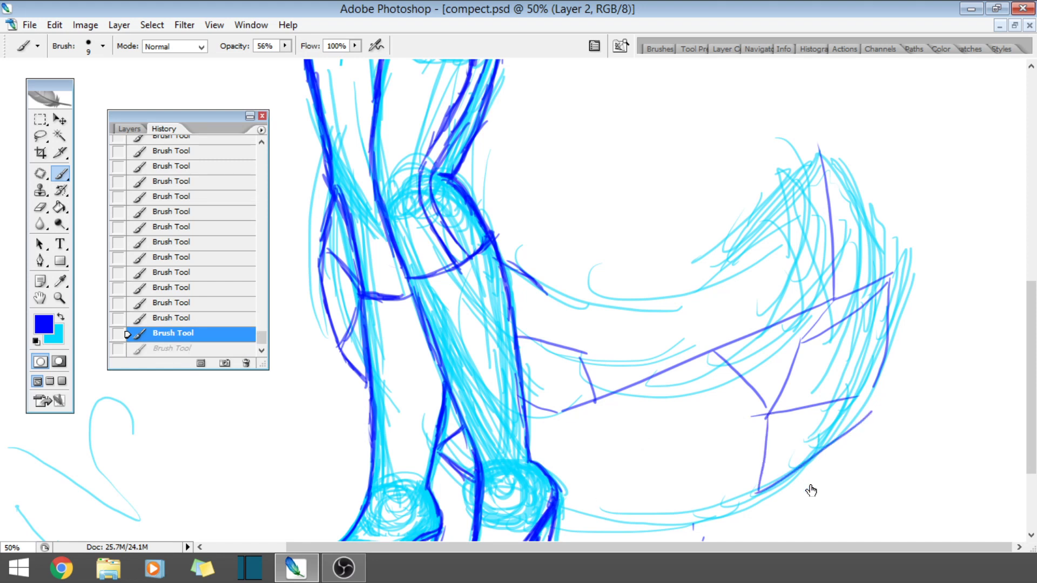
{"action": "key", "text": "ctrl+z"}
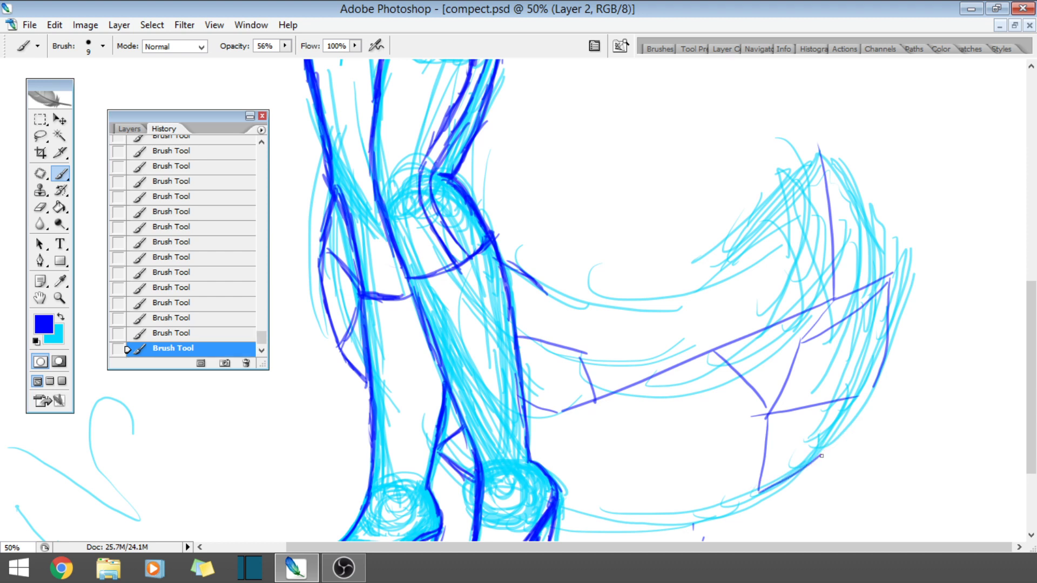
{"action": "key", "text": "ctrl+z"}
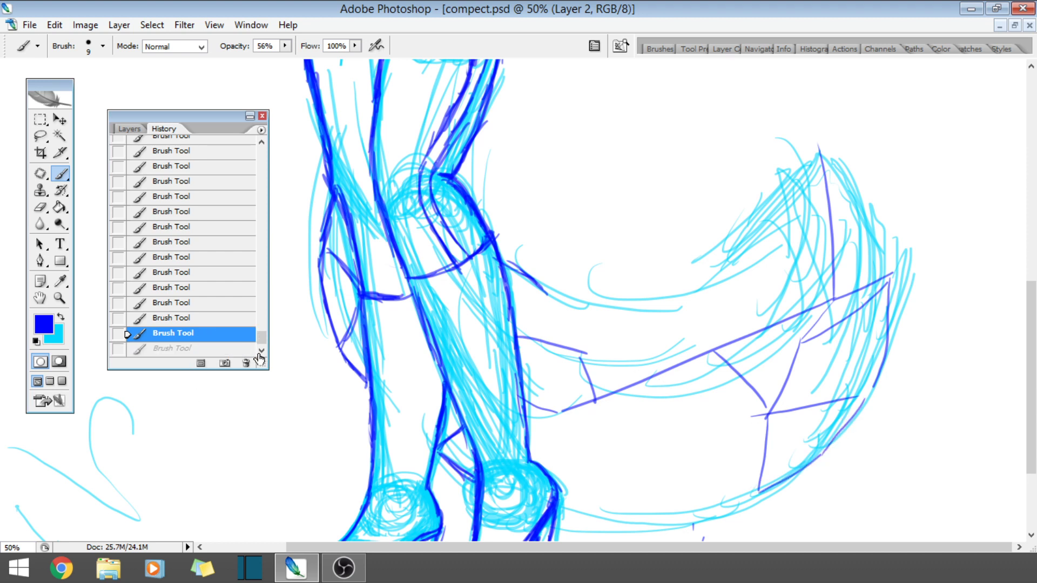
{"action": "left_click_drag", "start_coordinate": [813, 453], "coordinate": [821, 418]}
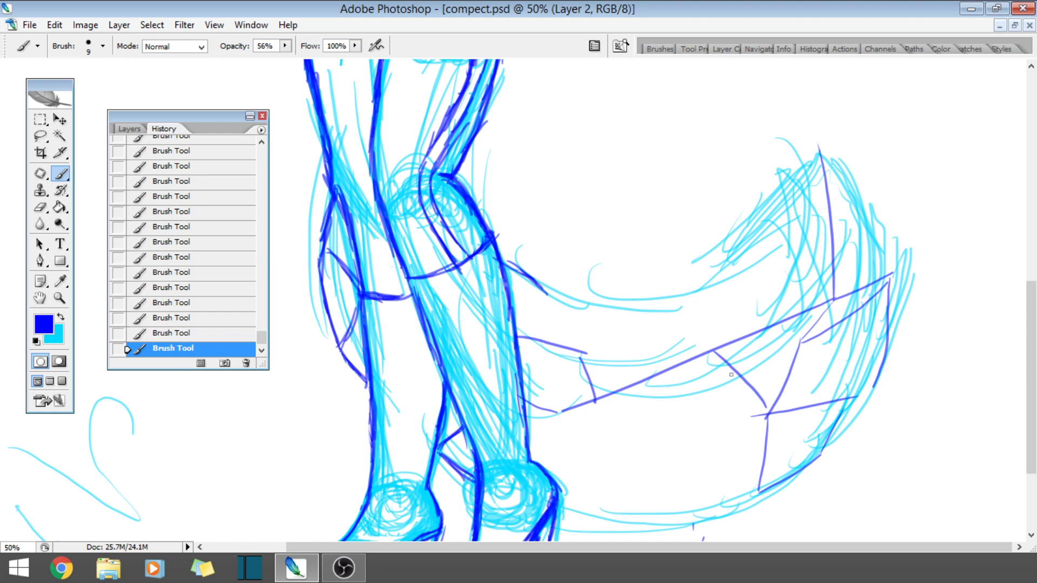
{"action": "left_click_drag", "start_coordinate": [648, 377], "coordinate": [766, 417]}
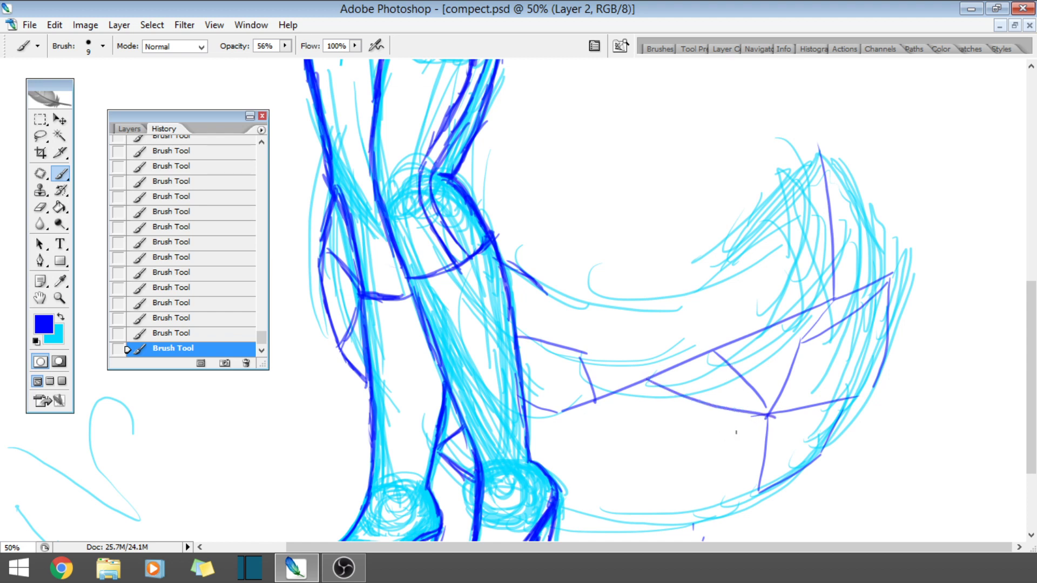
{"action": "left_click", "coordinate": [184, 334]}
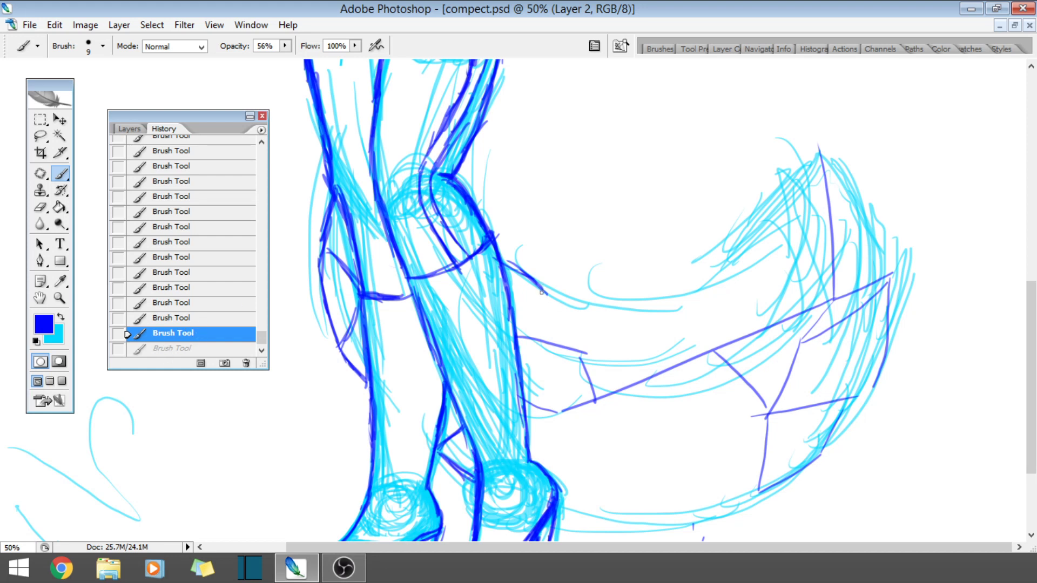
- Add diagonal facet lines across the tail base and upper tail
{"action": "mouse_move", "coordinate": [541, 292]}
{"action": "left_mouse_down"}
{"action": "mouse_move", "coordinate": [586, 357]}
{"action": "mouse_move", "coordinate": [612, 303]}
{"action": "left_mouse_up"}
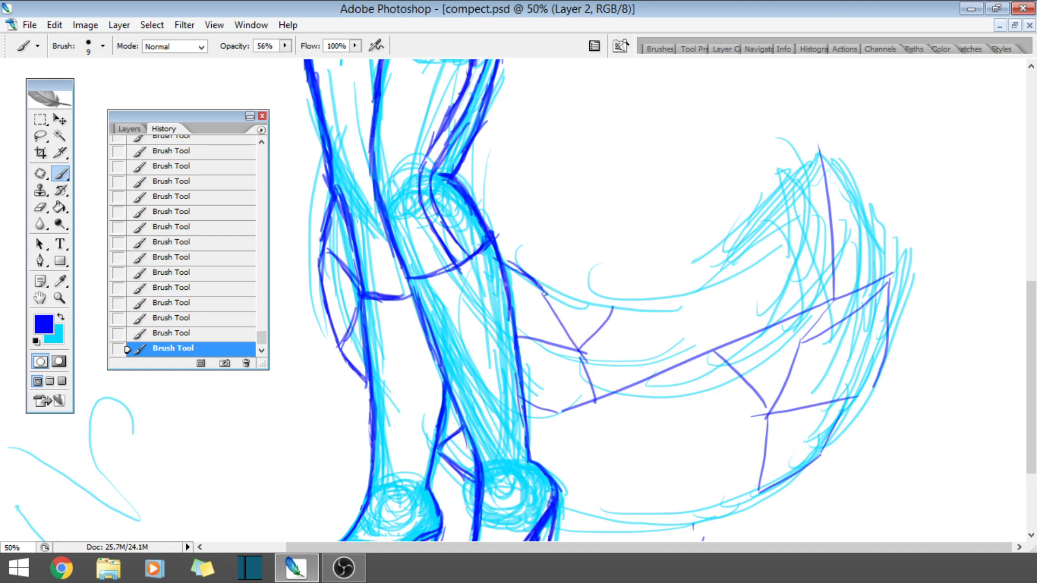
{"action": "left_click_drag", "start_coordinate": [544, 294], "coordinate": [625, 316]}
{"action": "left_click_drag", "start_coordinate": [594, 409], "coordinate": [688, 296]}
{"action": "left_click_drag", "start_coordinate": [611, 311], "coordinate": [681, 292]}
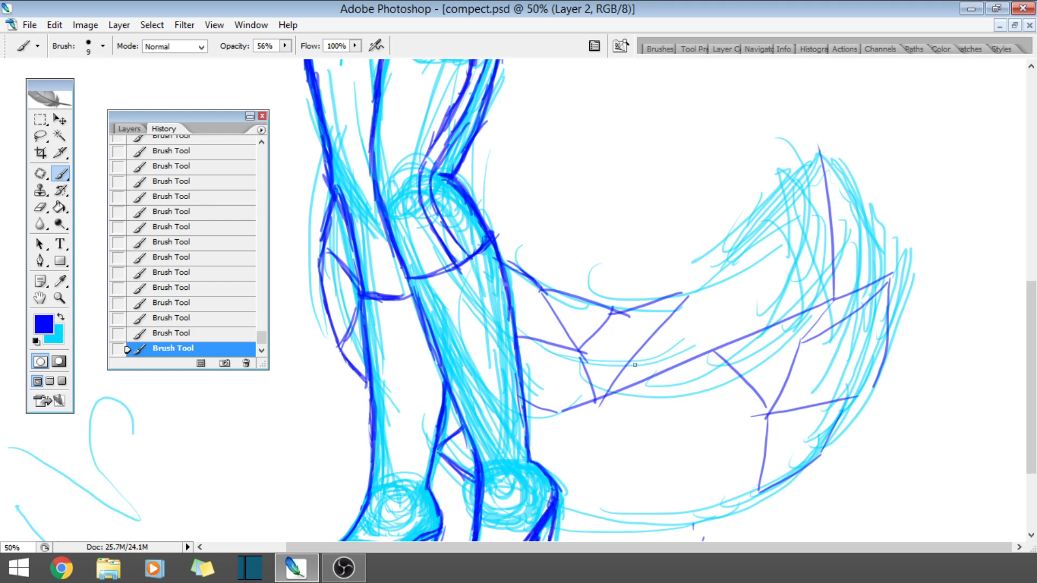
{"action": "mouse_move", "coordinate": [637, 354]}
{"action": "left_mouse_down"}
{"action": "mouse_move", "coordinate": [733, 336]}
{"action": "mouse_move", "coordinate": [759, 238]}
{"action": "left_mouse_up"}
- Add facet lines along the upper tail curve up to the tail tip
{"action": "left_click_drag", "start_coordinate": [684, 294], "coordinate": [781, 239]}
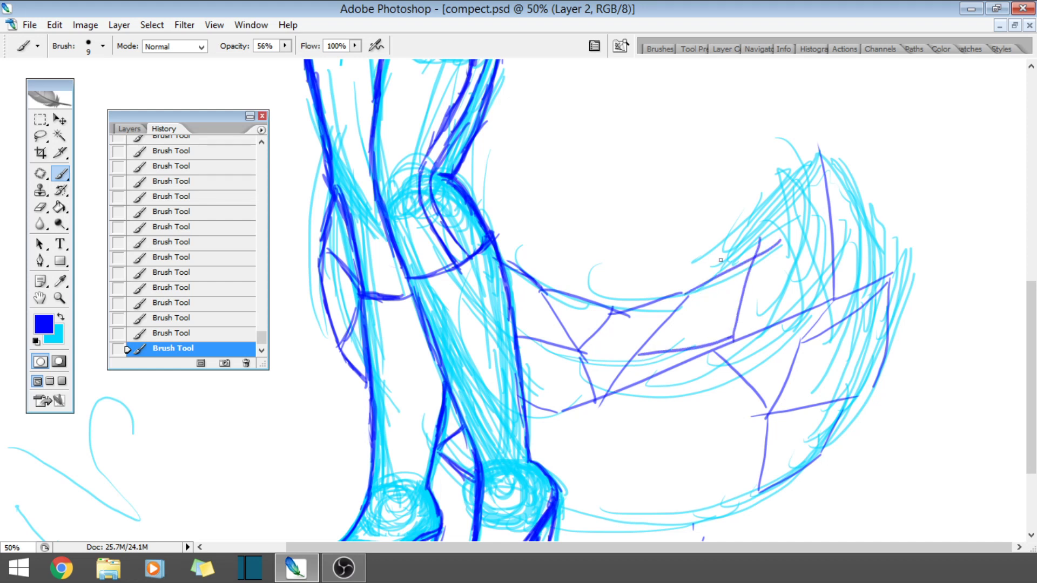
{"action": "left_click_drag", "start_coordinate": [685, 294], "coordinate": [780, 232]}
{"action": "left_click_drag", "start_coordinate": [708, 276], "coordinate": [767, 228]}
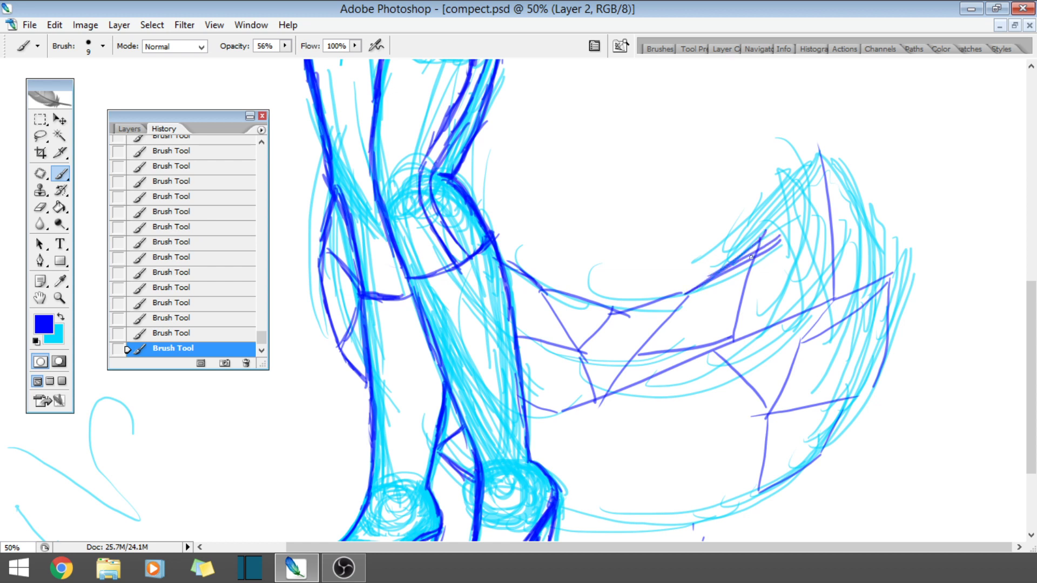
{"action": "left_click_drag", "start_coordinate": [751, 257], "coordinate": [830, 307]}
{"action": "left_click_drag", "start_coordinate": [764, 234], "coordinate": [852, 233]}
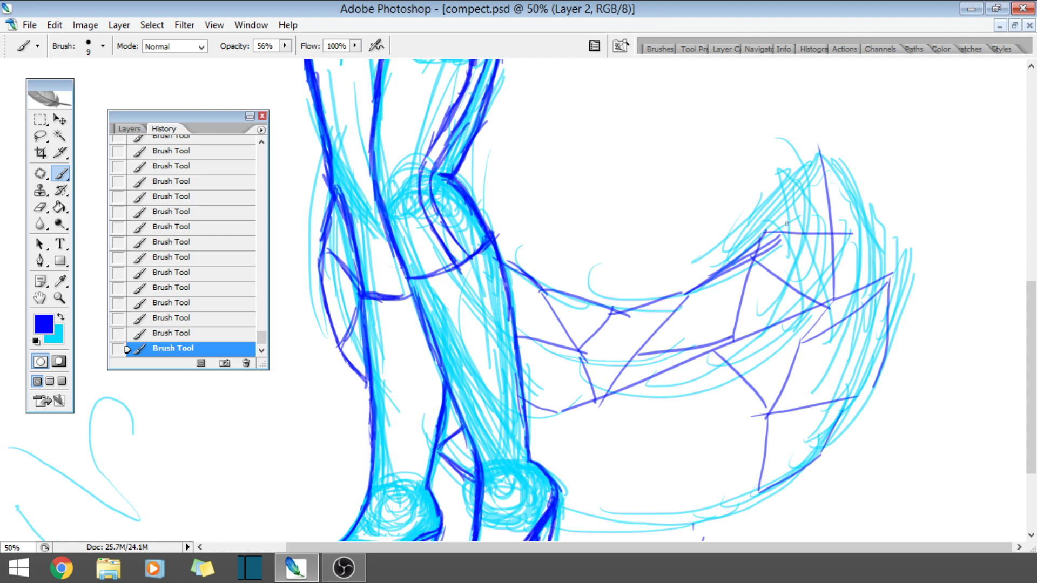
{"action": "mouse_move", "coordinate": [764, 233]}
{"action": "left_mouse_down"}
{"action": "mouse_move", "coordinate": [814, 161]}
{"action": "mouse_move", "coordinate": [896, 220]}
{"action": "mouse_move", "coordinate": [892, 282]}
{"action": "left_mouse_up"}
{"action": "left_click_drag", "start_coordinate": [833, 233], "coordinate": [892, 267]}
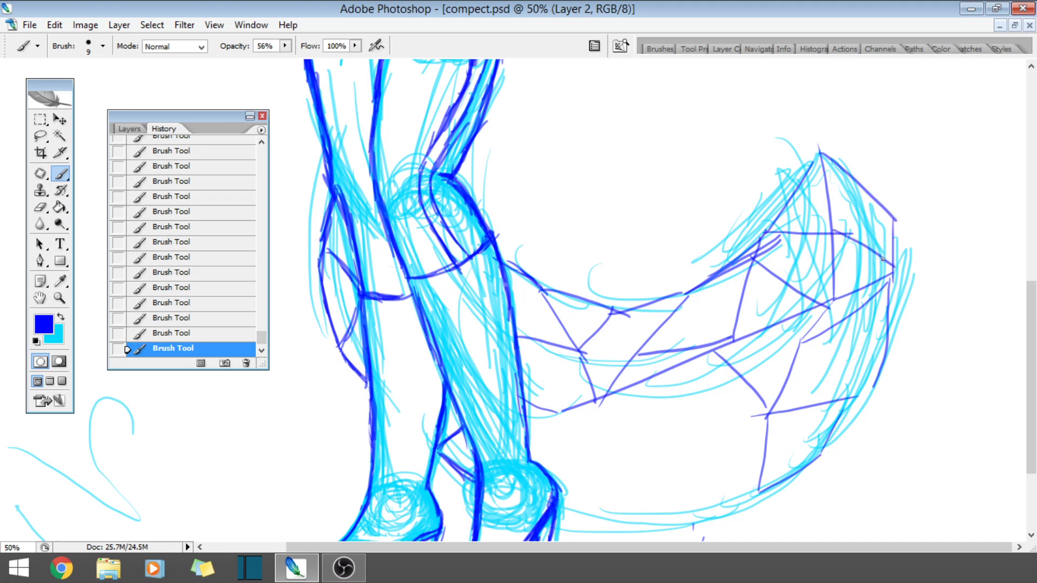
{"action": "mouse_move", "coordinate": [841, 233]}
{"action": "left_mouse_down"}
{"action": "mouse_move", "coordinate": [864, 189]}
{"action": "mouse_move", "coordinate": [897, 221]}
{"action": "left_mouse_up"}
- Outline the tail's lower edge and the corner and left edge beneath it
{"action": "left_click_drag", "start_coordinate": [1031, 352], "coordinate": [1032, 376]}
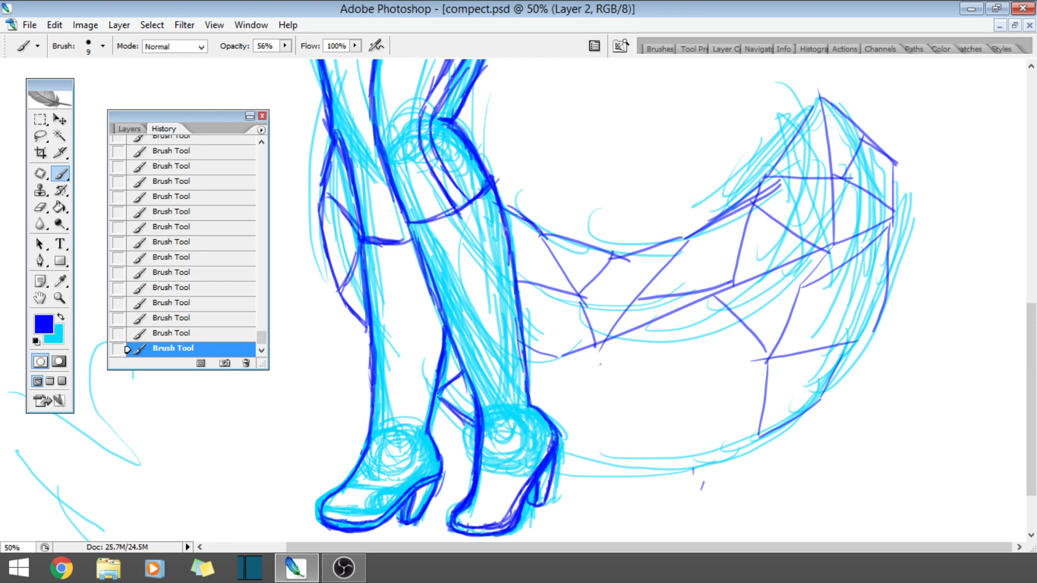
{"action": "left_click_drag", "start_coordinate": [616, 340], "coordinate": [540, 397]}
{"action": "left_click", "coordinate": [246, 334]}
{"action": "left_click_drag", "start_coordinate": [540, 397], "coordinate": [776, 364]}
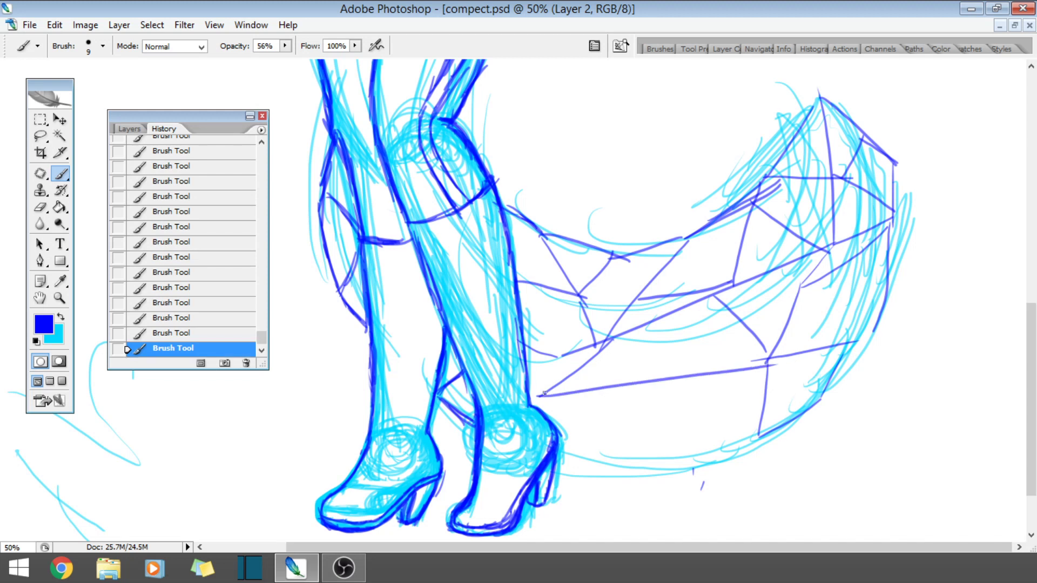
{"action": "left_click_drag", "start_coordinate": [538, 359], "coordinate": [535, 396]}
{"action": "mouse_move", "coordinate": [717, 373]}
{"action": "left_mouse_down"}
{"action": "mouse_move", "coordinate": [617, 419]}
{"action": "mouse_move", "coordinate": [657, 466]}
{"action": "mouse_move", "coordinate": [649, 470]}
{"action": "mouse_move", "coordinate": [760, 434]}
{"action": "left_mouse_up"}
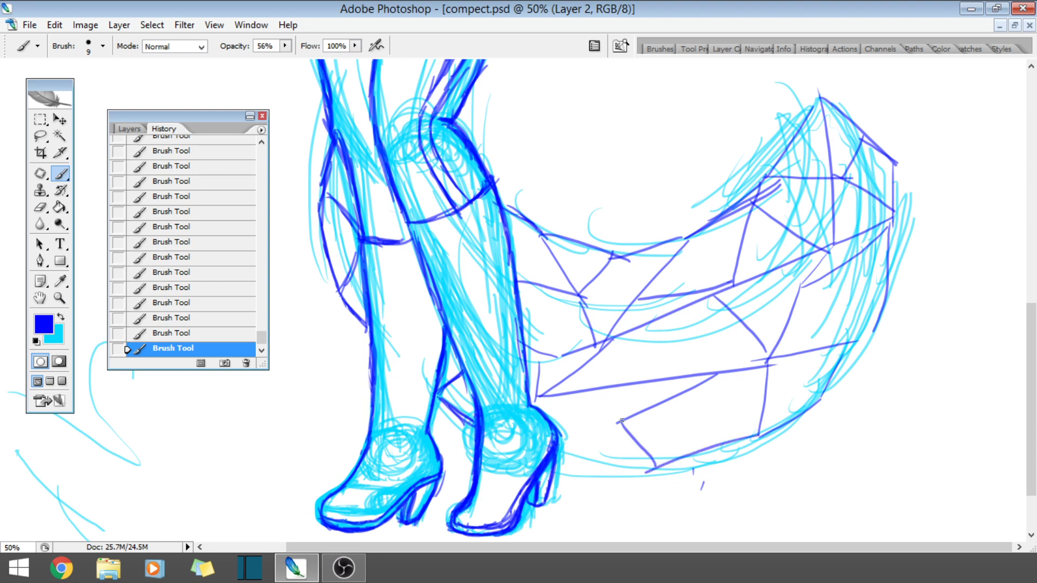
{"action": "mouse_move", "coordinate": [621, 419]}
{"action": "left_mouse_down"}
{"action": "mouse_move", "coordinate": [579, 459]}
{"action": "mouse_move", "coordinate": [667, 468]}
{"action": "left_mouse_up"}
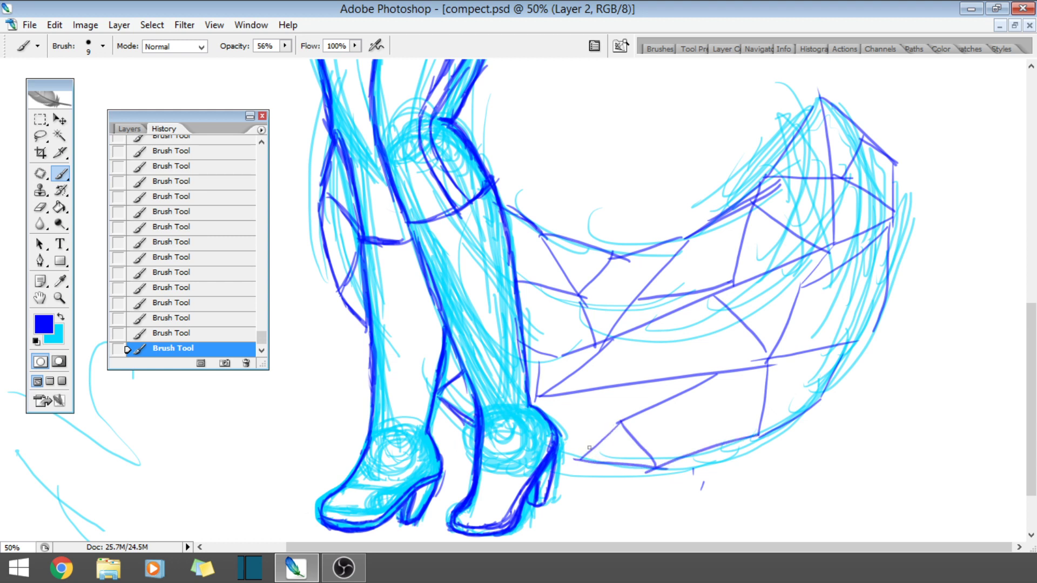
{"action": "left_click_drag", "start_coordinate": [571, 396], "coordinate": [575, 457]}
- Zoom out to see the whole figure, zoom back in on the tail, and restore the latest history state
{"action": "left_click", "coordinate": [59, 302]}
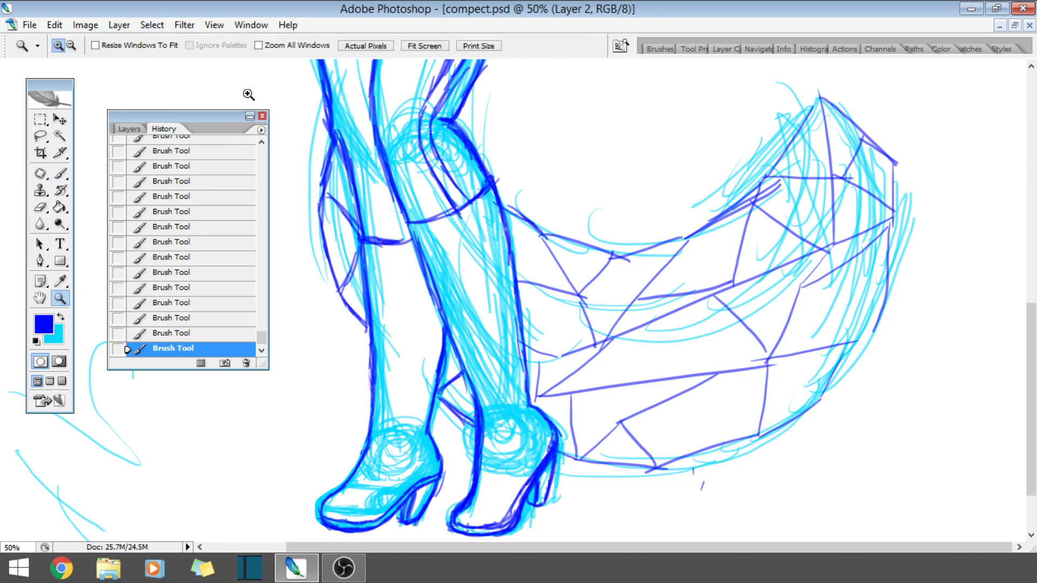
{"action": "left_click", "coordinate": [69, 43]}
{"action": "left_click", "coordinate": [419, 231]}
{"action": "left_click", "coordinate": [479, 247]}
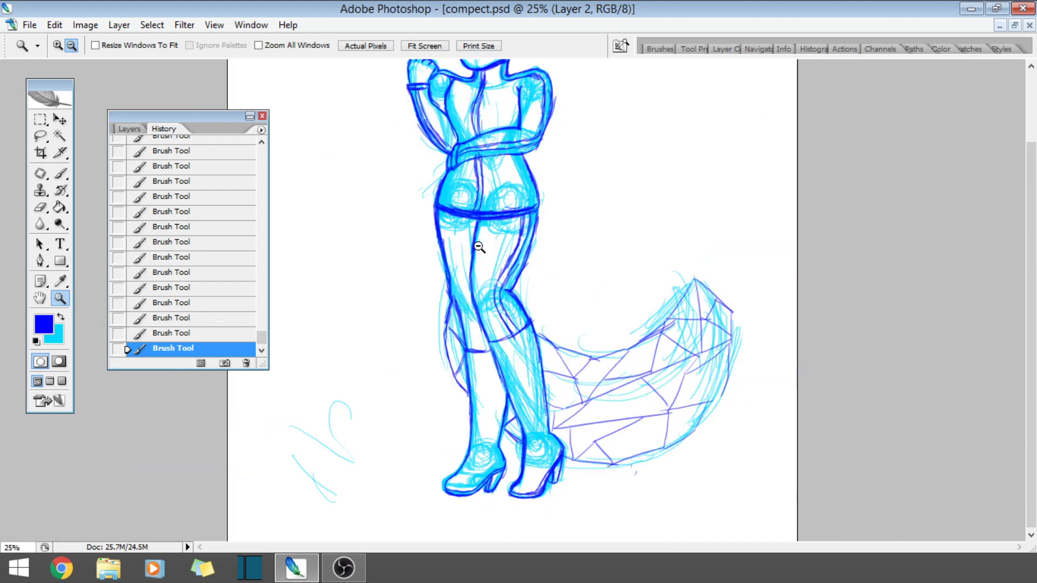
{"action": "left_click", "coordinate": [58, 45]}
{"action": "left_click", "coordinate": [638, 352]}
{"action": "left_click", "coordinate": [676, 354]}
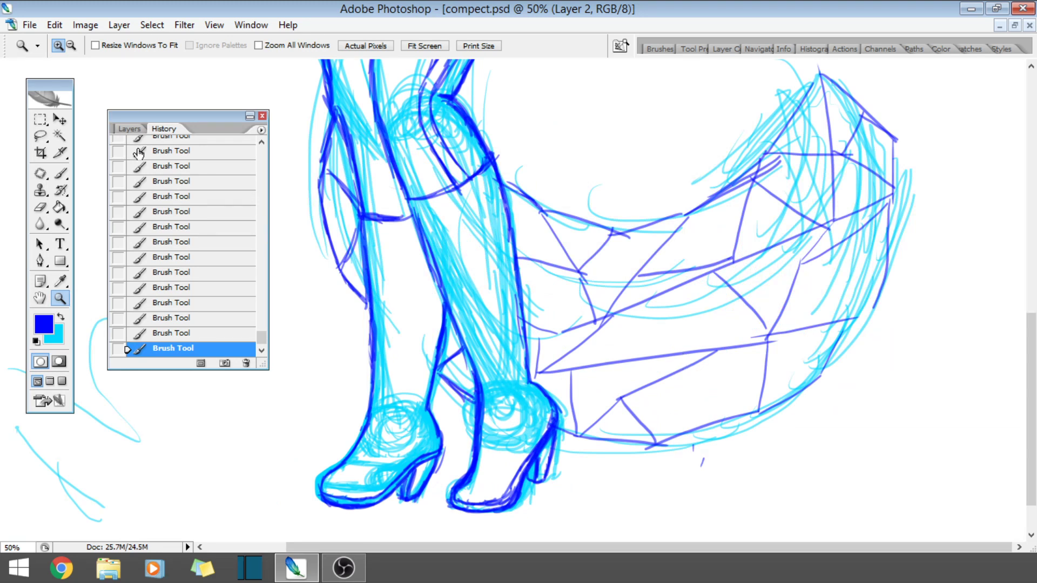
{"action": "right_click", "coordinate": [215, 193]}
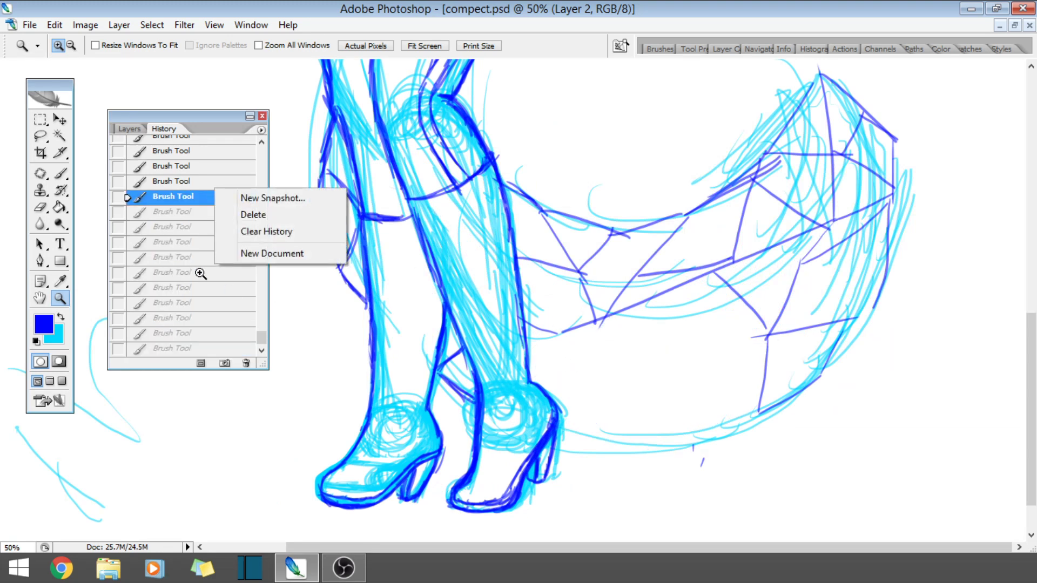
{"action": "left_click", "coordinate": [204, 322]}
{"action": "left_click_drag", "start_coordinate": [261, 338], "coordinate": [267, 344]}
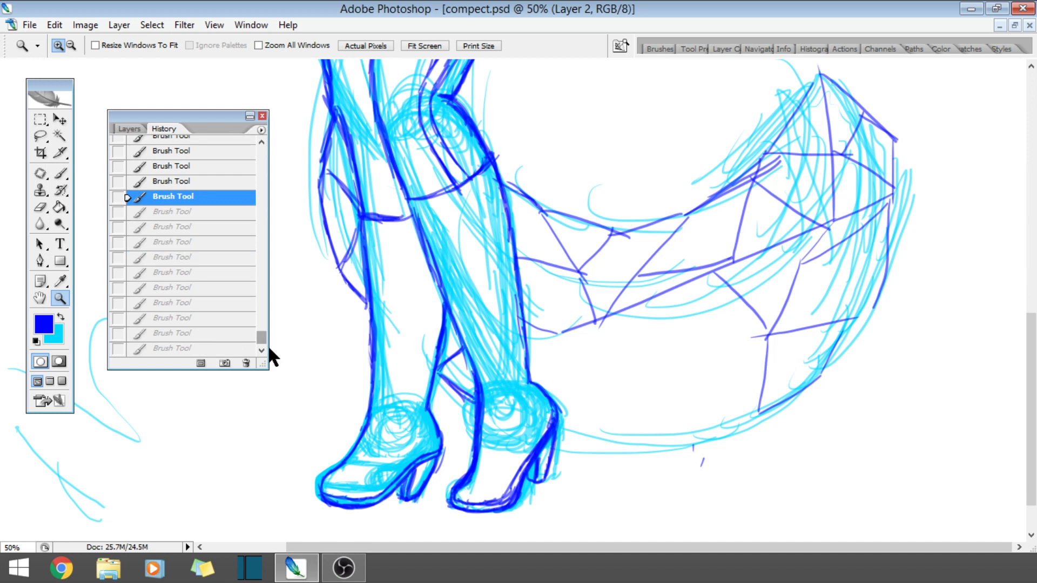
{"action": "left_click", "coordinate": [208, 349]}
- Paint trial strokes on the tail, then step back through earlier Brush Tool history states
{"action": "left_click", "coordinate": [60, 178]}
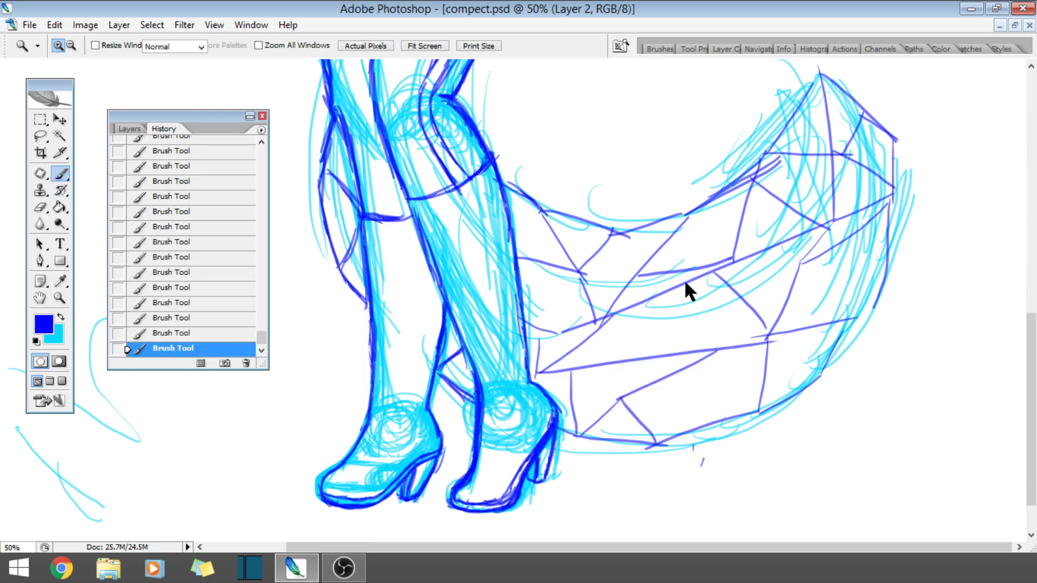
{"action": "left_click_drag", "start_coordinate": [720, 273], "coordinate": [682, 343]}
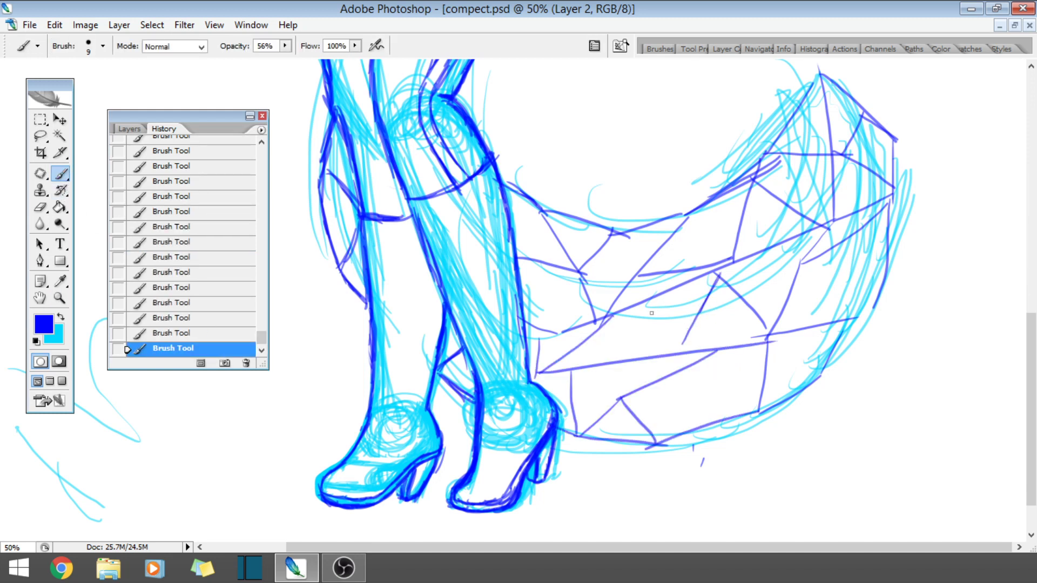
{"action": "left_click_drag", "start_coordinate": [668, 292], "coordinate": [592, 365]}
{"action": "left_click", "coordinate": [226, 334]}
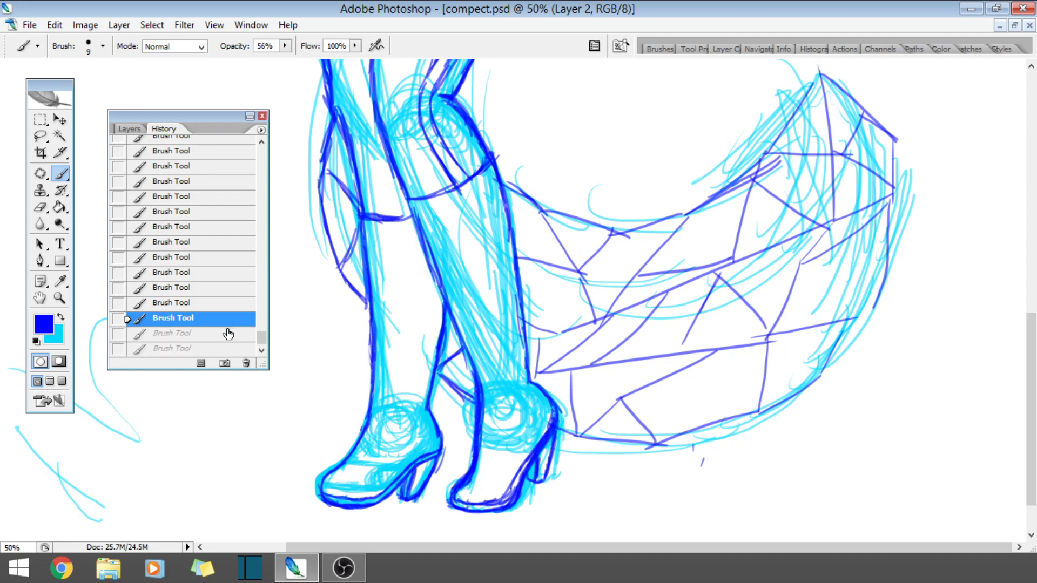
{"action": "left_click", "coordinate": [224, 347]}
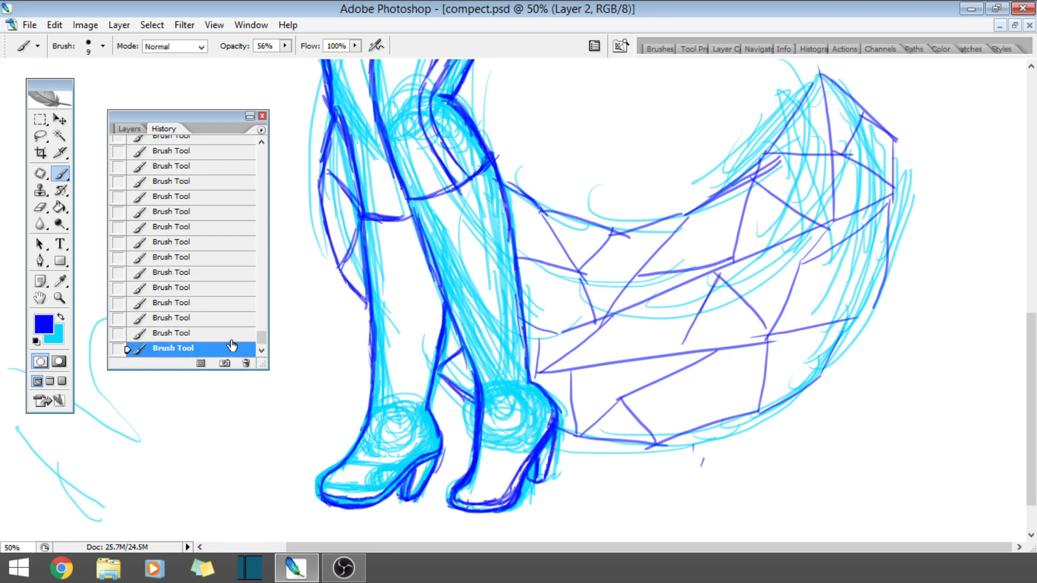
{"action": "left_click", "coordinate": [233, 323]}
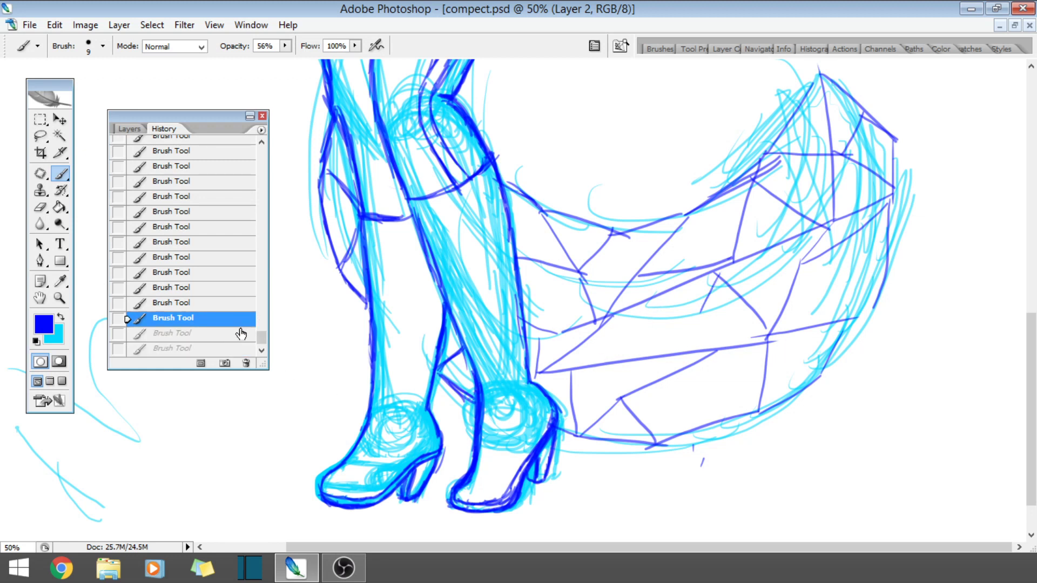
{"action": "left_click_drag", "start_coordinate": [719, 268], "coordinate": [692, 312]}
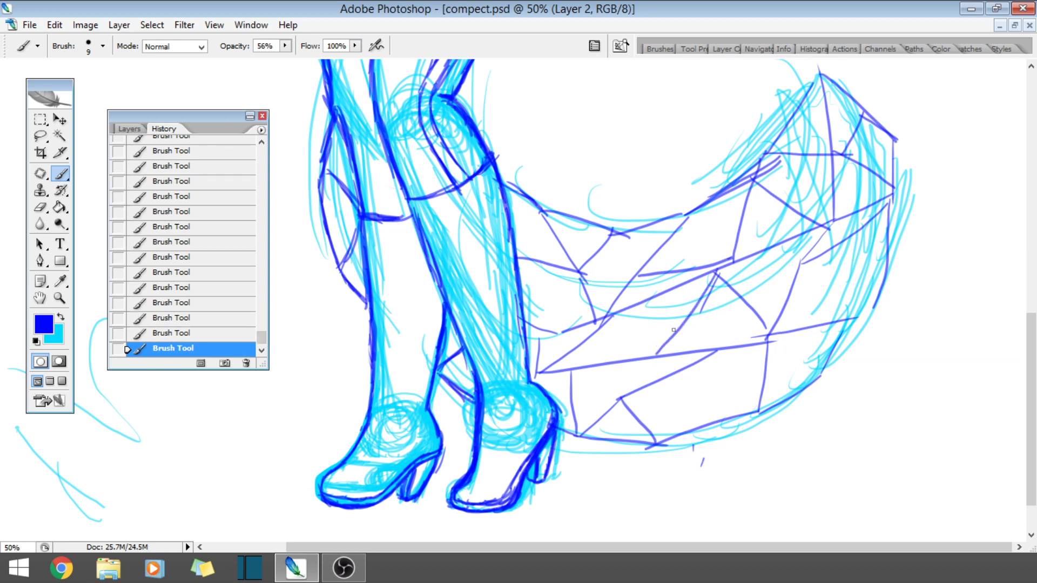
{"action": "left_click", "coordinate": [191, 332]}
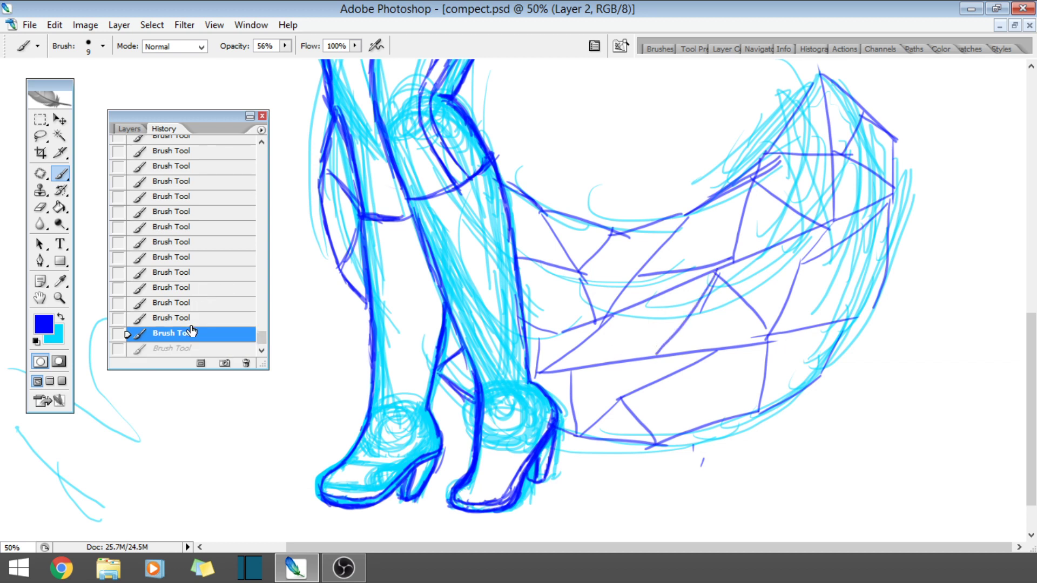
{"action": "left_click", "coordinate": [195, 290]}
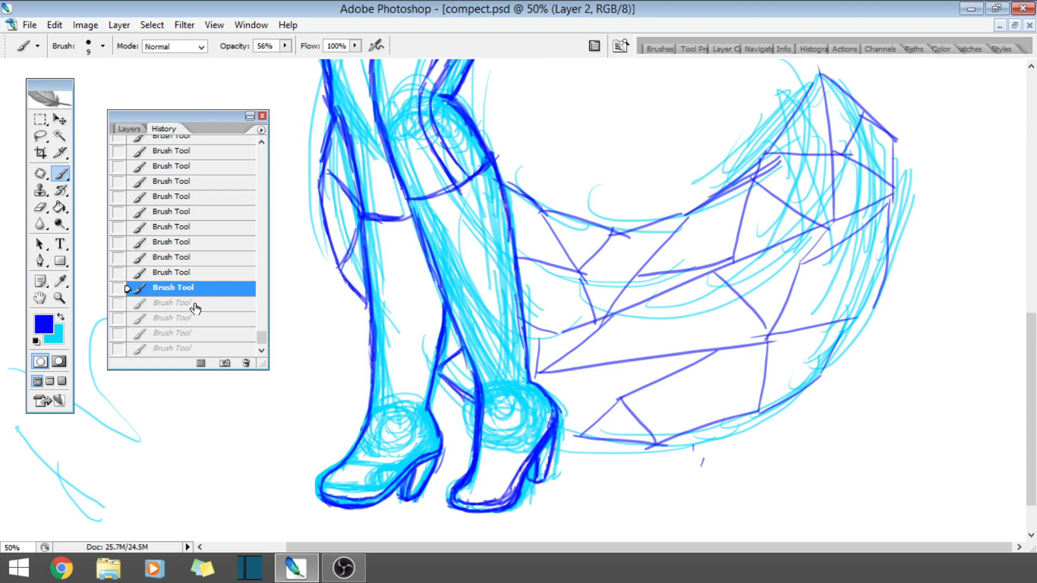
- Retrace and thicken the tail's upper edge and right edge in darker blue
{"action": "left_click_drag", "start_coordinate": [552, 375], "coordinate": [575, 436]}
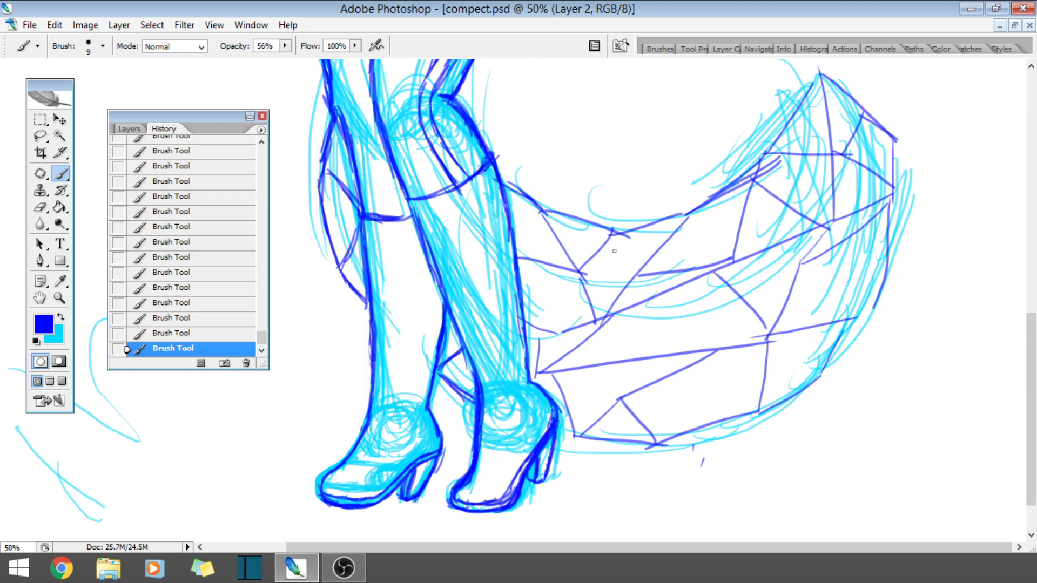
{"action": "left_click_drag", "start_coordinate": [503, 179], "coordinate": [544, 209]}
{"action": "left_click_drag", "start_coordinate": [500, 176], "coordinate": [536, 213]}
{"action": "left_click_drag", "start_coordinate": [504, 185], "coordinate": [536, 217]}
{"action": "mouse_move", "coordinate": [502, 186]}
{"action": "left_mouse_down"}
{"action": "mouse_move", "coordinate": [539, 211]}
{"action": "mouse_move", "coordinate": [584, 213]}
{"action": "mouse_move", "coordinate": [555, 211]}
{"action": "mouse_move", "coordinate": [625, 233]}
{"action": "mouse_move", "coordinate": [607, 229]}
{"action": "mouse_move", "coordinate": [686, 216]}
{"action": "mouse_move", "coordinate": [623, 225]}
{"action": "mouse_move", "coordinate": [715, 200]}
{"action": "mouse_move", "coordinate": [695, 206]}
{"action": "mouse_move", "coordinate": [776, 150]}
{"action": "left_mouse_up"}
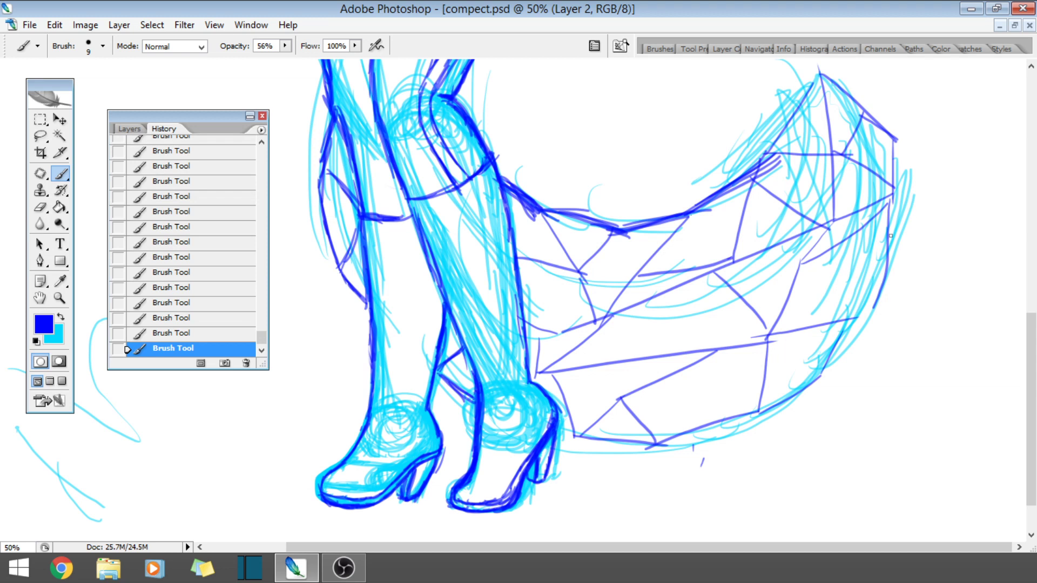
{"action": "mouse_move", "coordinate": [886, 205]}
{"action": "left_mouse_down"}
{"action": "mouse_move", "coordinate": [884, 239]}
{"action": "mouse_move", "coordinate": [894, 163]}
{"action": "mouse_move", "coordinate": [891, 252]}
{"action": "mouse_move", "coordinate": [889, 131]}
{"action": "mouse_move", "coordinate": [897, 238]}
{"action": "left_mouse_up"}
- Reinforce the tail's lower and lower-right edges with repeated dark blue strokes
{"action": "mouse_move", "coordinate": [816, 384]}
{"action": "left_mouse_down"}
{"action": "mouse_move", "coordinate": [867, 301]}
{"action": "mouse_move", "coordinate": [841, 324]}
{"action": "left_mouse_up"}
{"action": "mouse_move", "coordinate": [894, 257]}
{"action": "left_mouse_down"}
{"action": "mouse_move", "coordinate": [846, 321]}
{"action": "mouse_move", "coordinate": [859, 303]}
{"action": "mouse_move", "coordinate": [831, 365]}
{"action": "left_mouse_up"}
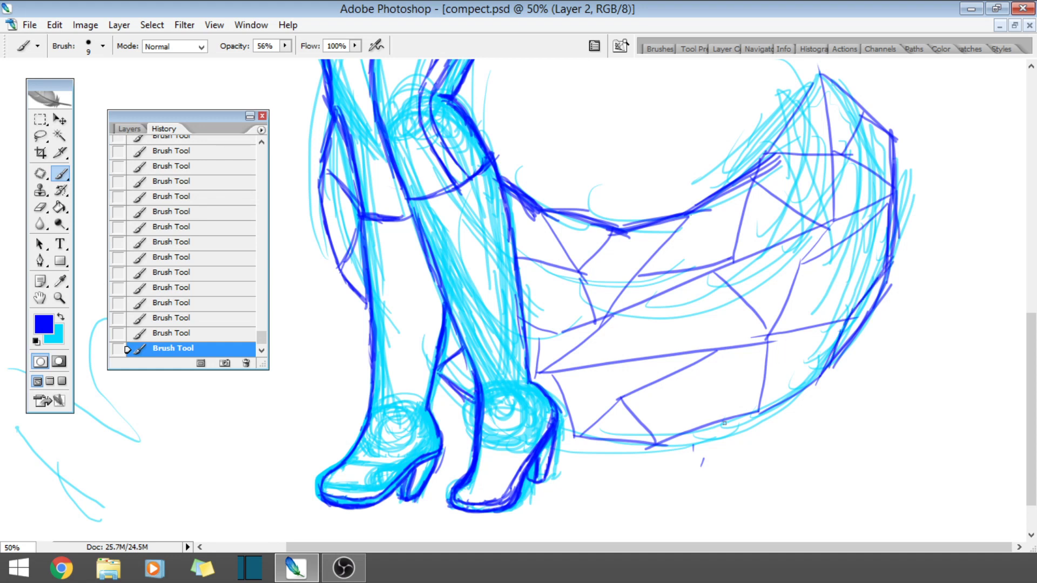
{"action": "left_click_drag", "start_coordinate": [659, 441], "coordinate": [778, 417]}
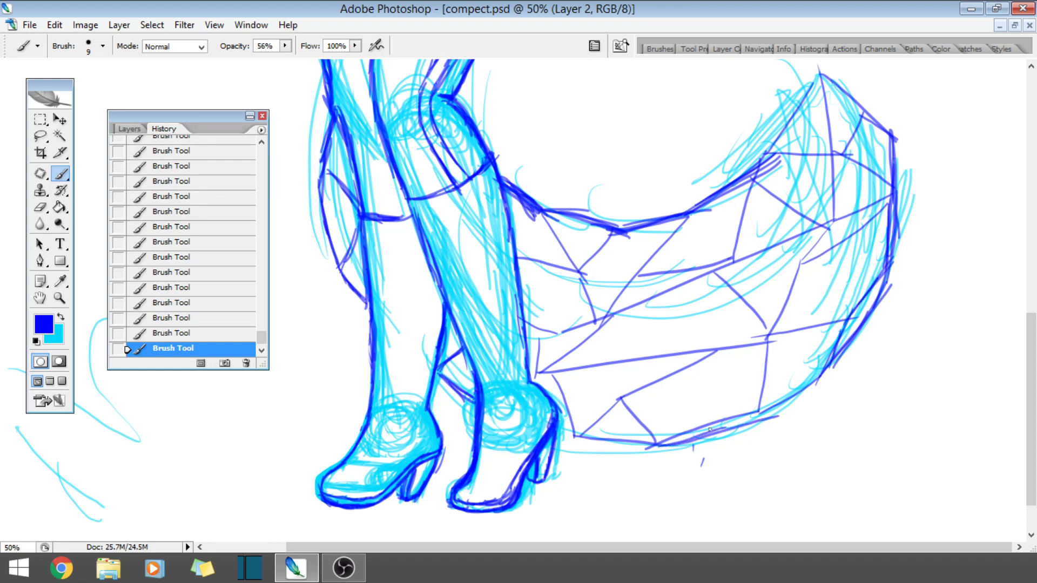
{"action": "left_click_drag", "start_coordinate": [696, 436], "coordinate": [785, 400]}
{"action": "left_click_drag", "start_coordinate": [582, 432], "coordinate": [561, 435]}
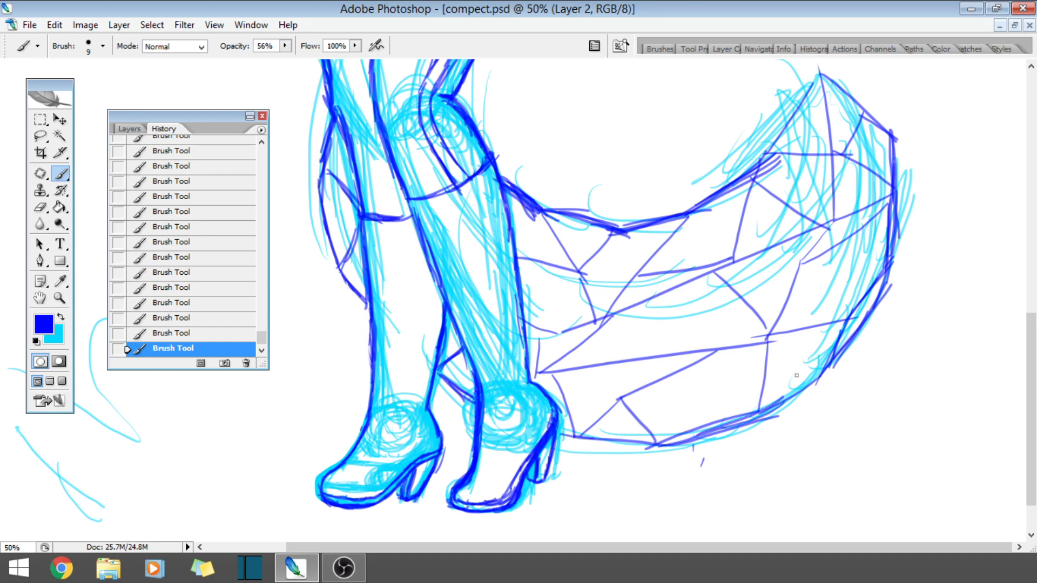
{"action": "left_click_drag", "start_coordinate": [668, 443], "coordinate": [791, 404]}
{"action": "left_click_drag", "start_coordinate": [717, 431], "coordinate": [818, 378]}
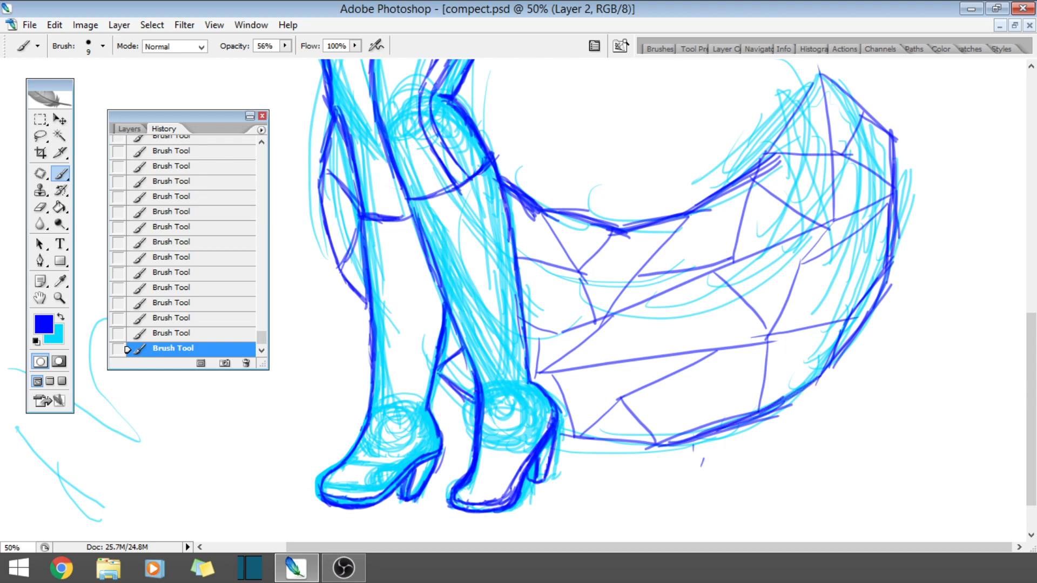
{"action": "left_click_drag", "start_coordinate": [752, 421], "coordinate": [831, 365]}
{"action": "mouse_move", "coordinate": [724, 430]}
{"action": "left_mouse_down"}
{"action": "mouse_move", "coordinate": [817, 375]}
{"action": "mouse_move", "coordinate": [771, 411]}
{"action": "mouse_move", "coordinate": [665, 443]}
{"action": "left_mouse_up"}
{"action": "left_click_drag", "start_coordinate": [757, 415], "coordinate": [648, 455]}
{"action": "left_click_drag", "start_coordinate": [557, 433], "coordinate": [678, 443]}
{"action": "left_click_drag", "start_coordinate": [599, 439], "coordinate": [710, 429]}
- Darken the tail's upper outer curve toward the tip and thicken the upper edge again
{"action": "mouse_move", "coordinate": [787, 122]}
{"action": "left_mouse_down"}
{"action": "mouse_move", "coordinate": [757, 157]}
{"action": "mouse_move", "coordinate": [797, 94]}
{"action": "left_mouse_up"}
{"action": "left_click_drag", "start_coordinate": [757, 162], "coordinate": [807, 74]}
{"action": "mouse_move", "coordinate": [815, 63]}
{"action": "left_mouse_down"}
{"action": "mouse_move", "coordinate": [853, 87]}
{"action": "mouse_move", "coordinate": [802, 69]}
{"action": "mouse_move", "coordinate": [890, 132]}
{"action": "left_mouse_up"}
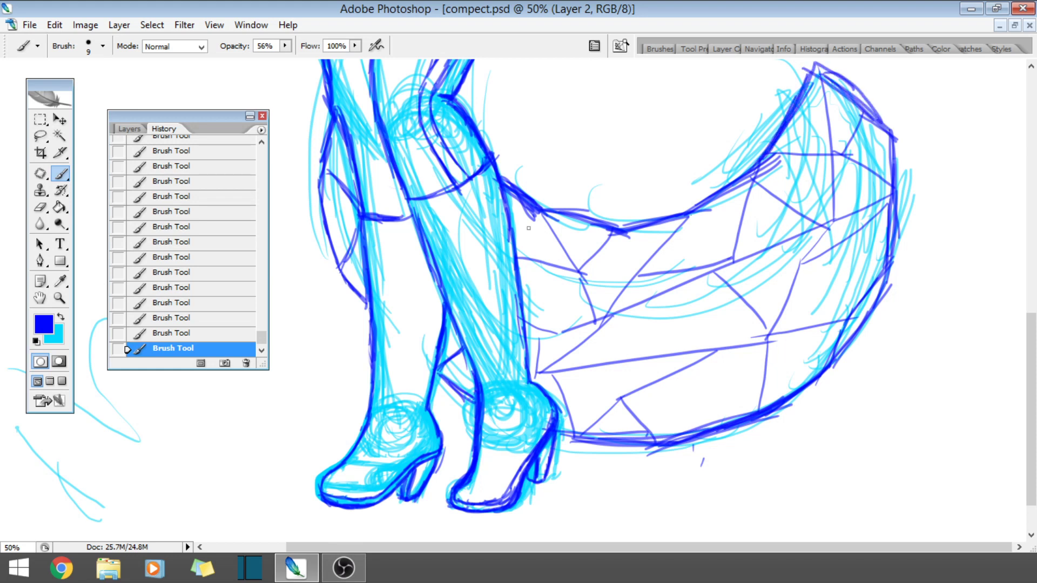
{"action": "left_click_drag", "start_coordinate": [518, 207], "coordinate": [610, 230]}
{"action": "left_click_drag", "start_coordinate": [550, 212], "coordinate": [601, 227]}
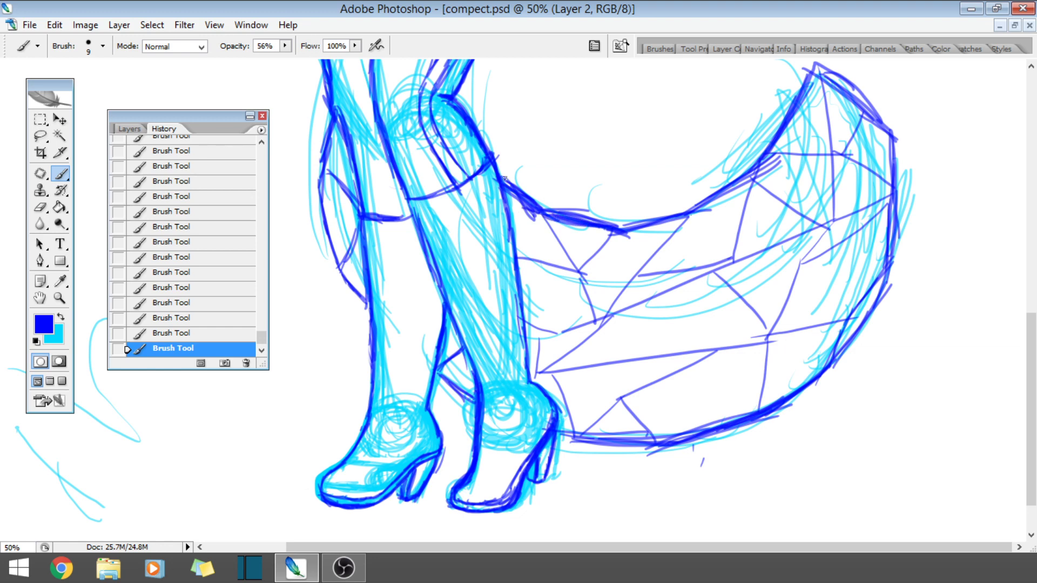
{"action": "left_click_drag", "start_coordinate": [1033, 414], "coordinate": [1034, 322]}
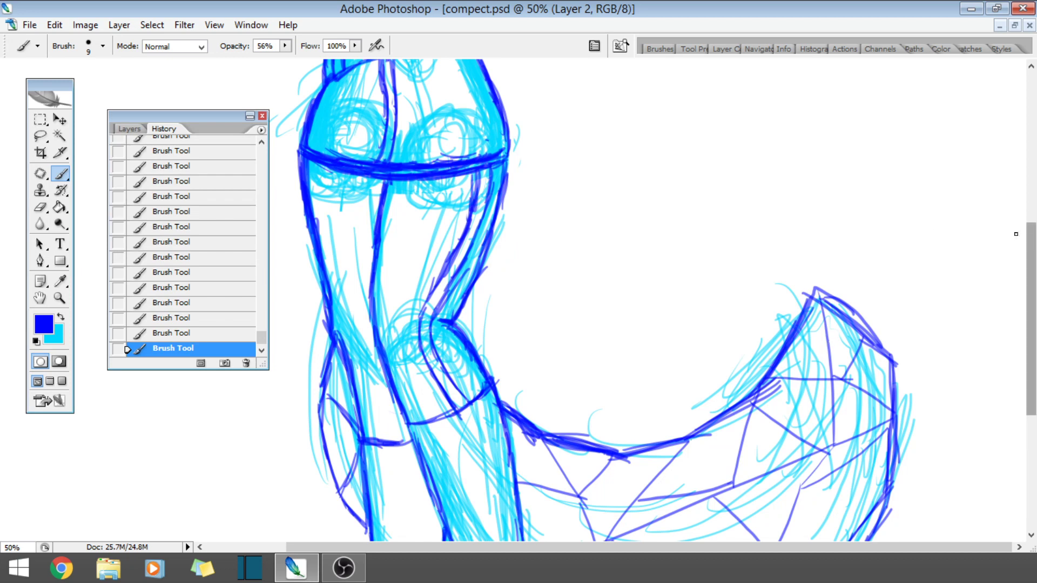
- Zoom out to the full page, merge Layer 2 down into Layer 1, and start Free Transform
{"action": "left_click", "coordinate": [59, 299]}
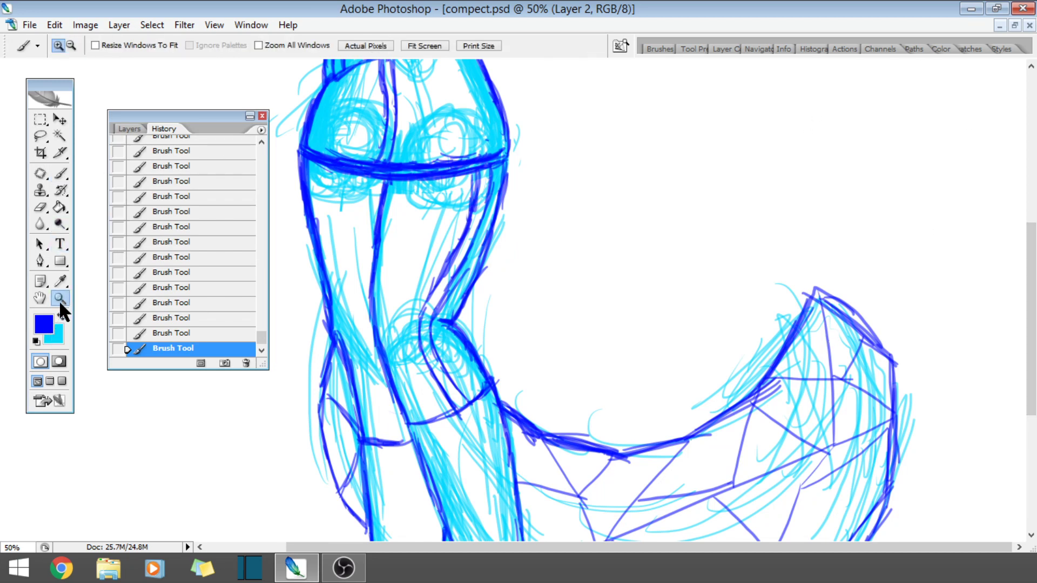
{"action": "left_click", "coordinate": [648, 265]}
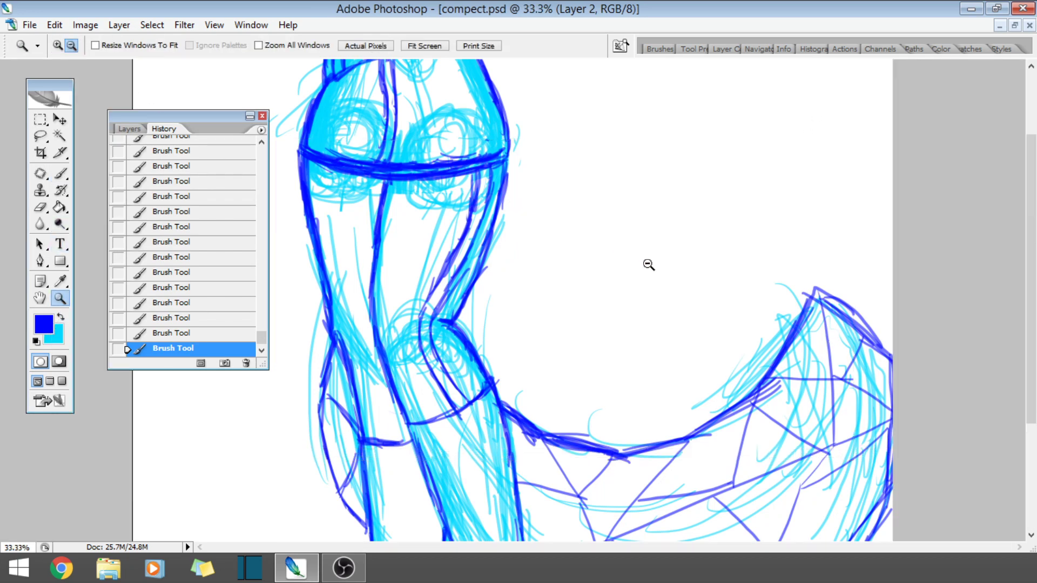
{"action": "left_click", "coordinate": [646, 266]}
{"action": "left_click", "coordinate": [645, 267]}
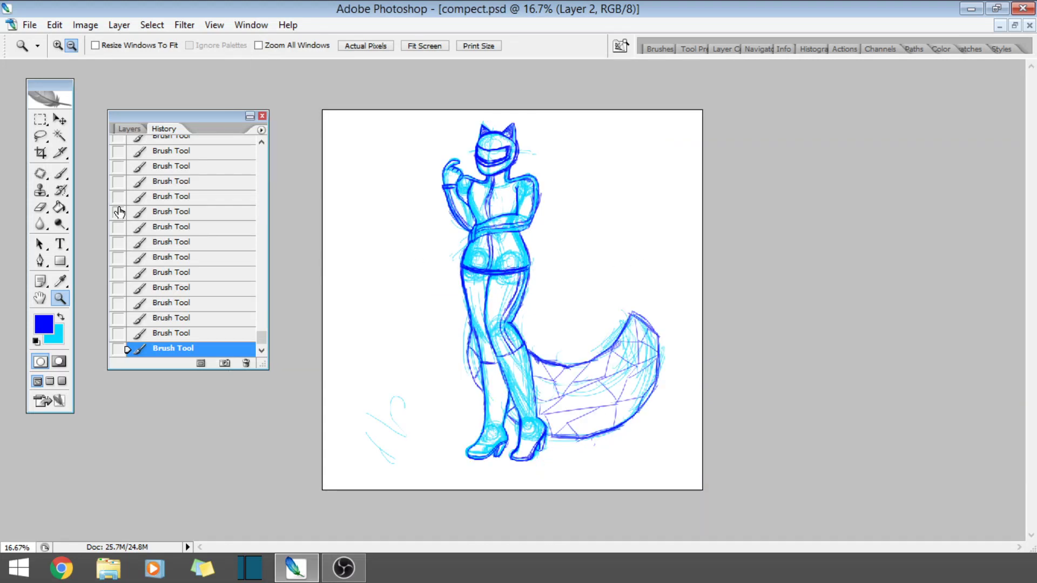
{"action": "left_click", "coordinate": [127, 127]}
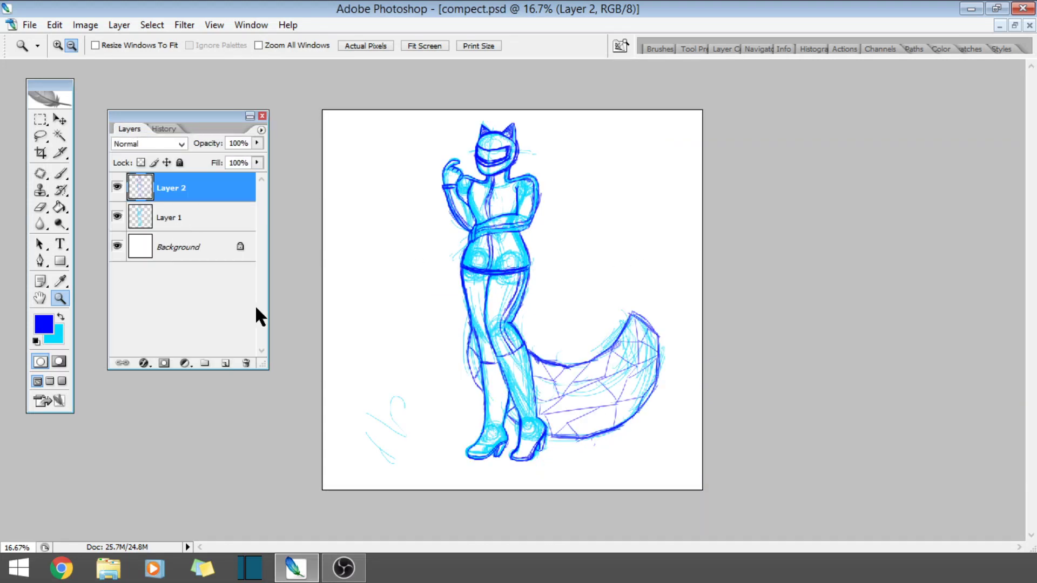
{"action": "right_click", "coordinate": [221, 195]}
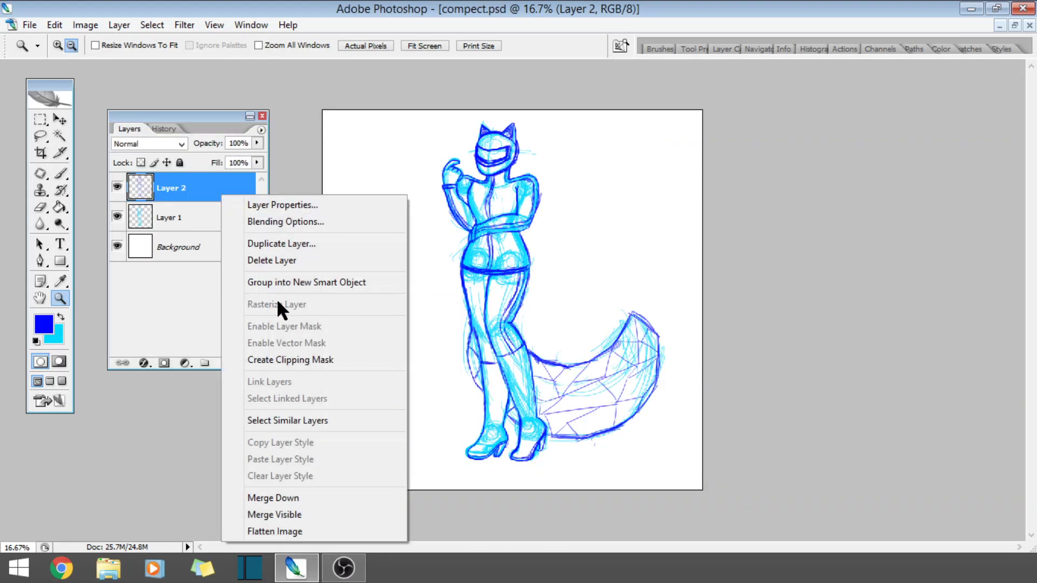
{"action": "left_click", "coordinate": [289, 495]}
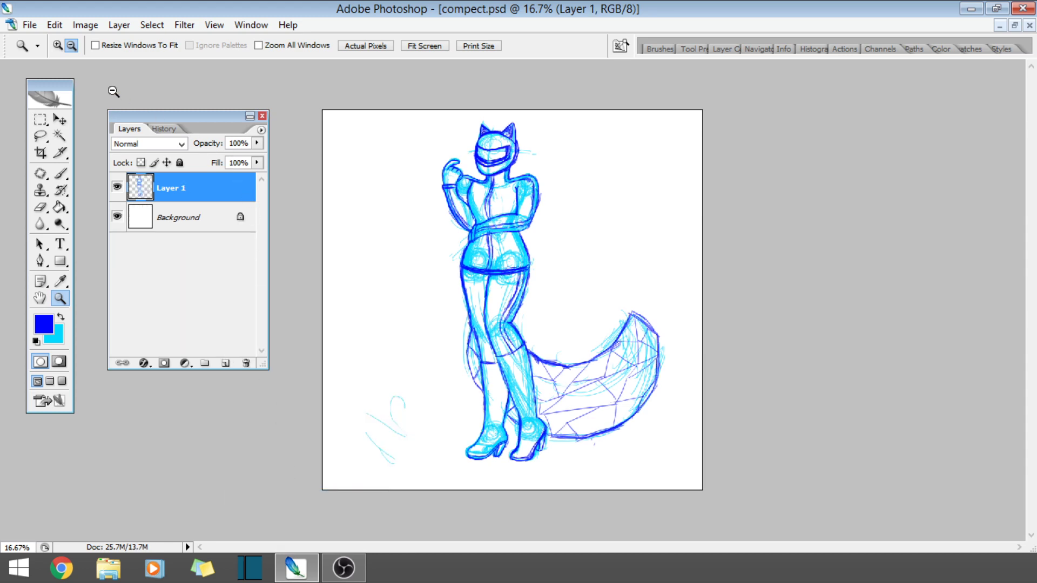
{"action": "left_click", "coordinate": [56, 24]}
{"action": "left_click", "coordinate": [114, 268]}
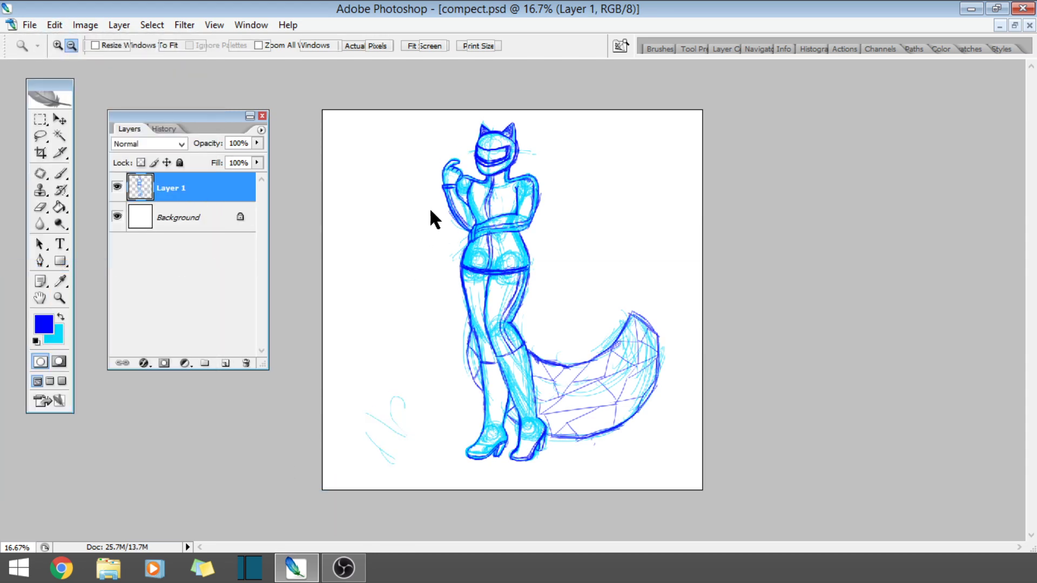
- Scale the sketch to 46.3% and place it in the page's lower-left corner
{"action": "mouse_move", "coordinate": [360, 121]}
{"action": "left_mouse_down"}
{"action": "mouse_move", "coordinate": [377, 162]}
{"action": "mouse_move", "coordinate": [523, 334]}
{"action": "left_mouse_up"}
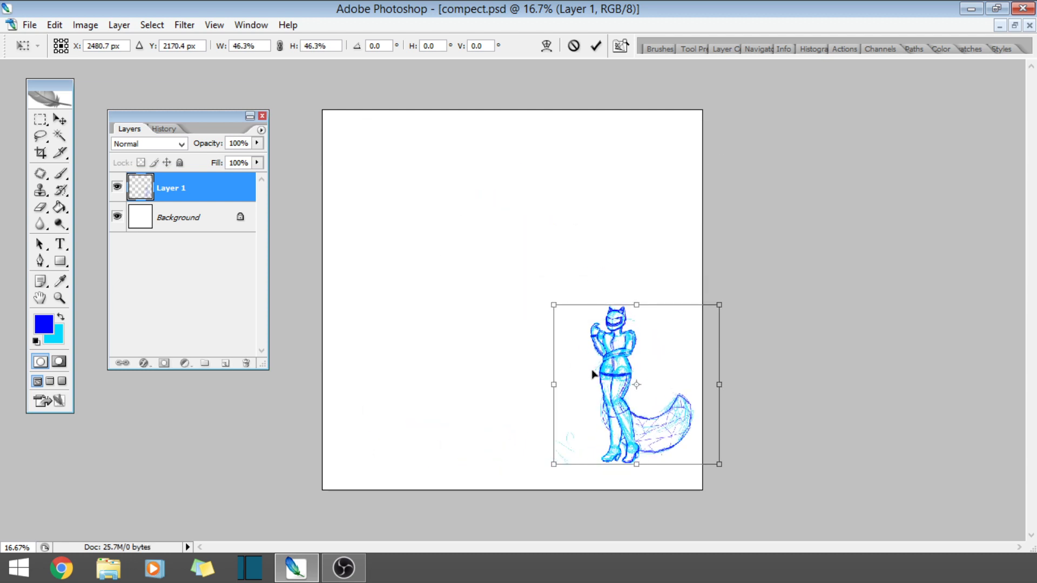
{"action": "mouse_move", "coordinate": [594, 364]}
{"action": "left_mouse_down"}
{"action": "mouse_move", "coordinate": [486, 386]}
{"action": "mouse_move", "coordinate": [400, 358]}
{"action": "mouse_move", "coordinate": [406, 393]}
{"action": "mouse_move", "coordinate": [360, 402]}
{"action": "mouse_move", "coordinate": [397, 393]}
{"action": "left_mouse_up"}
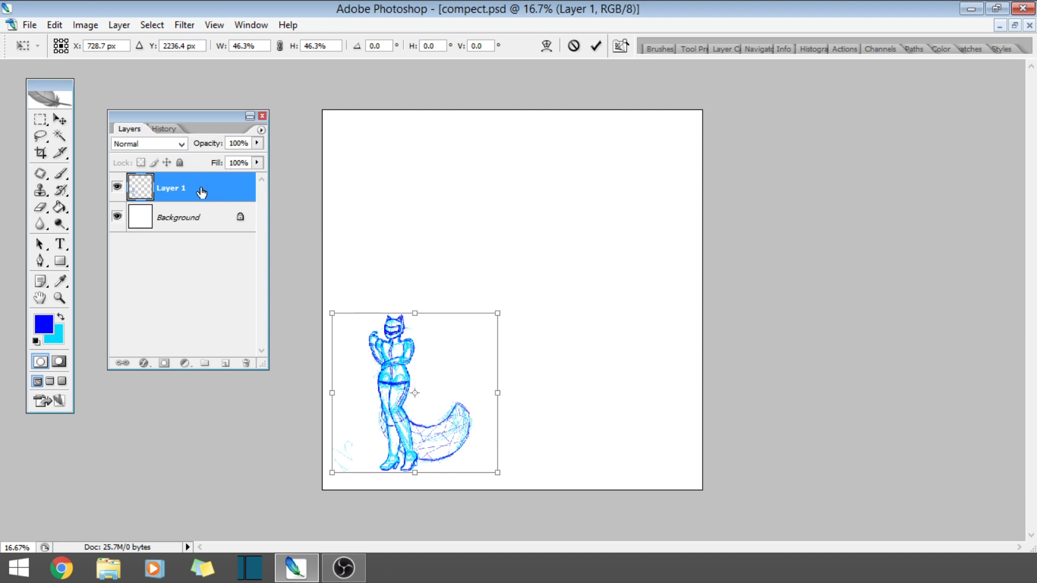
{"action": "left_click", "coordinate": [59, 119]}
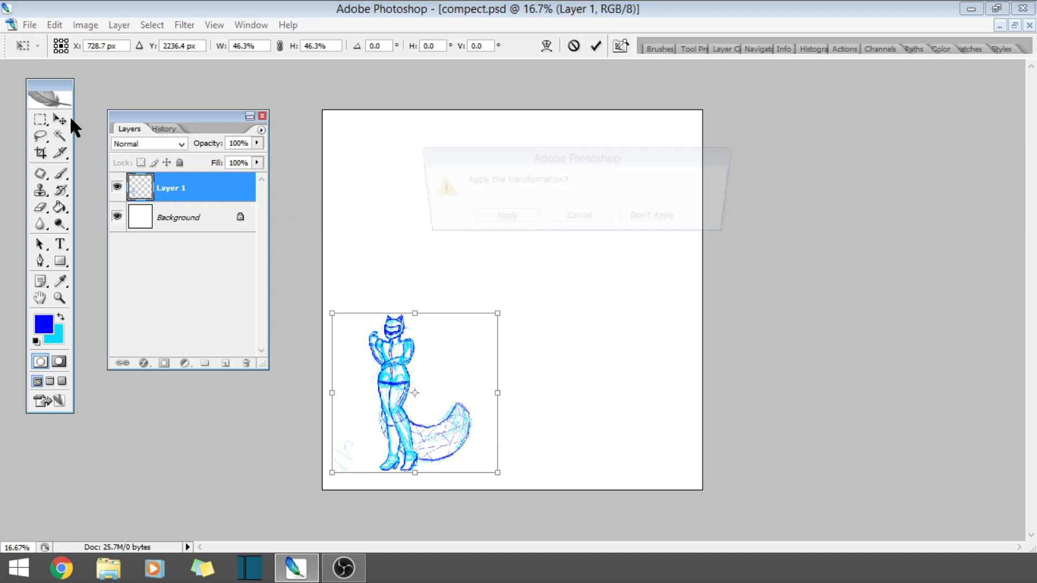
{"action": "left_click", "coordinate": [492, 214]}
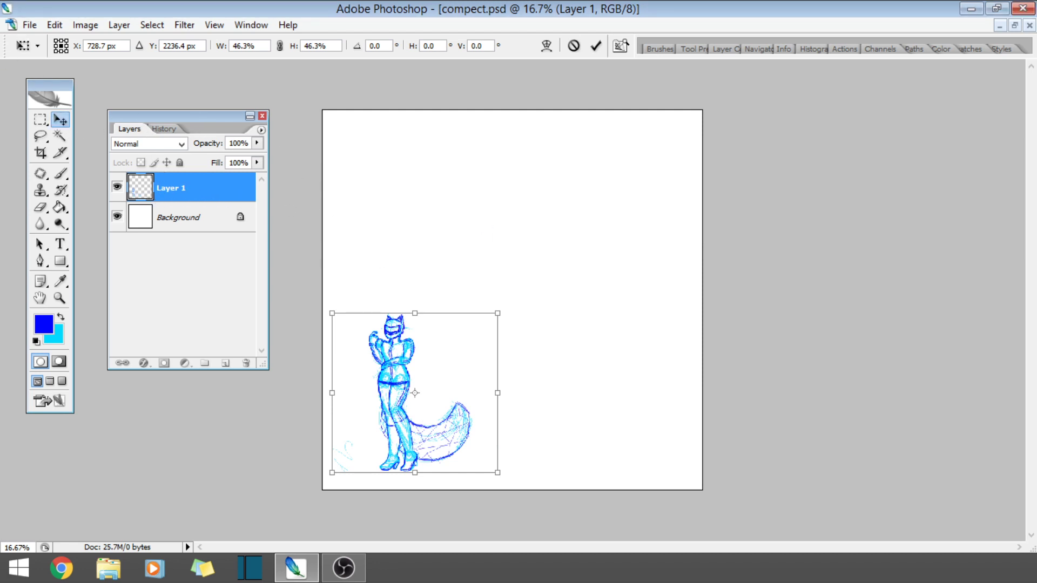
- Save the document, add a new empty Layer 2, and swap foreground and background colours
{"action": "left_click", "coordinate": [29, 24]}
{"action": "left_click", "coordinate": [43, 177]}
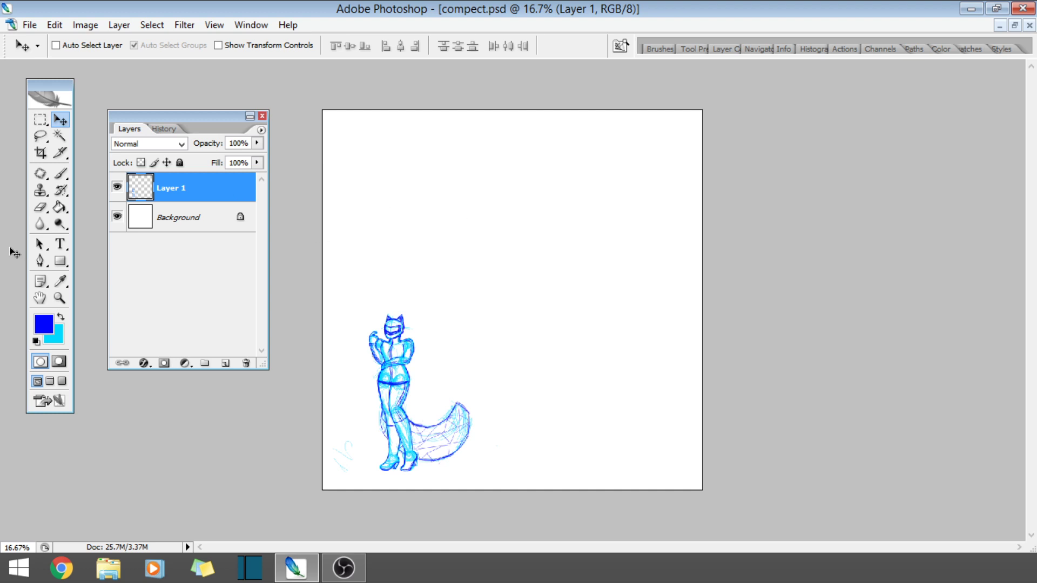
{"action": "left_click", "coordinate": [225, 362]}
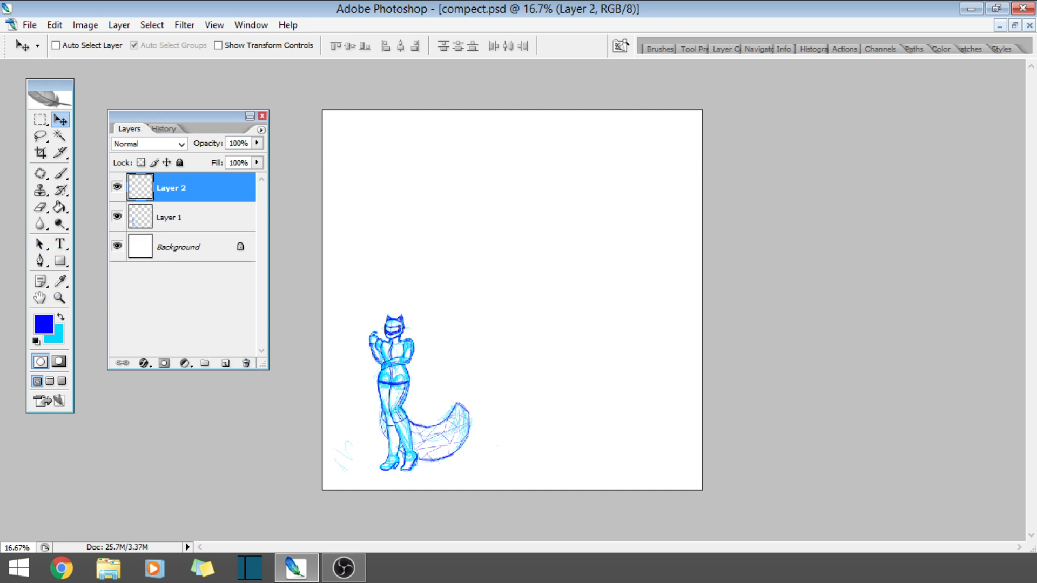
{"action": "left_click", "coordinate": [61, 317]}
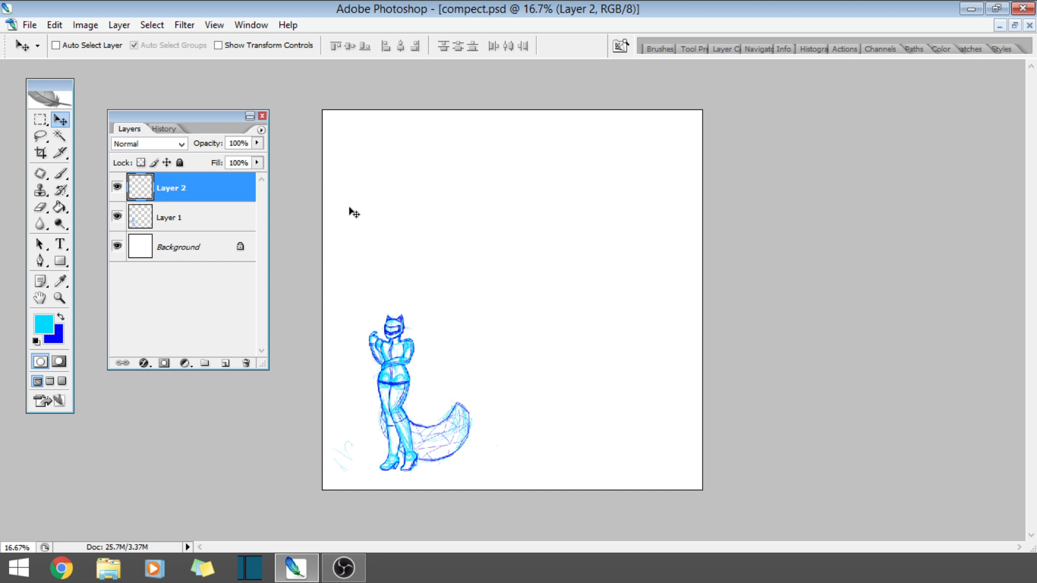
- Zoom to 50% on the empty area right of the blue figure and pick the Brush tool
{"action": "left_click", "coordinate": [61, 298]}
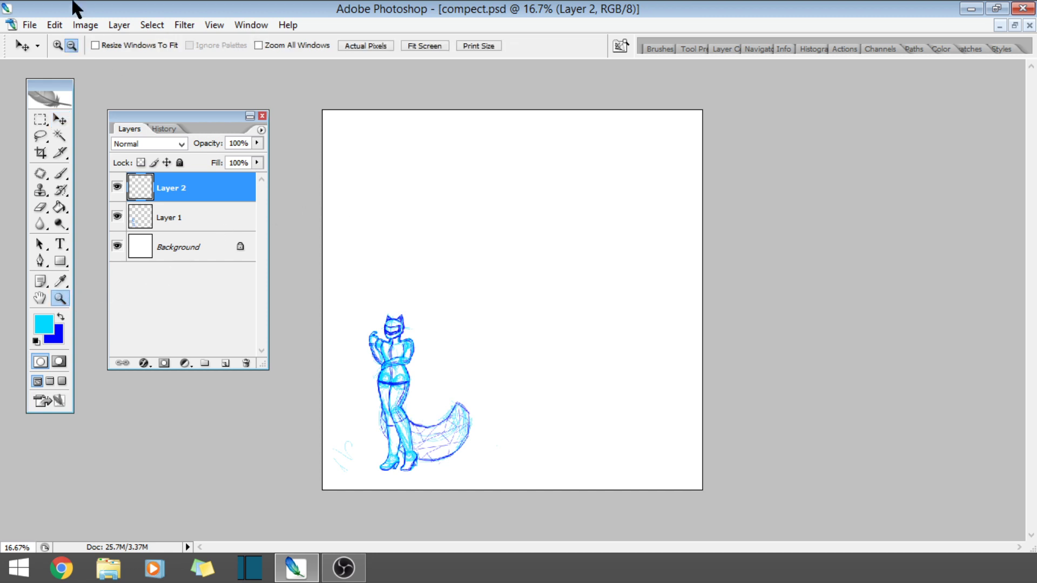
{"action": "left_click", "coordinate": [723, 370]}
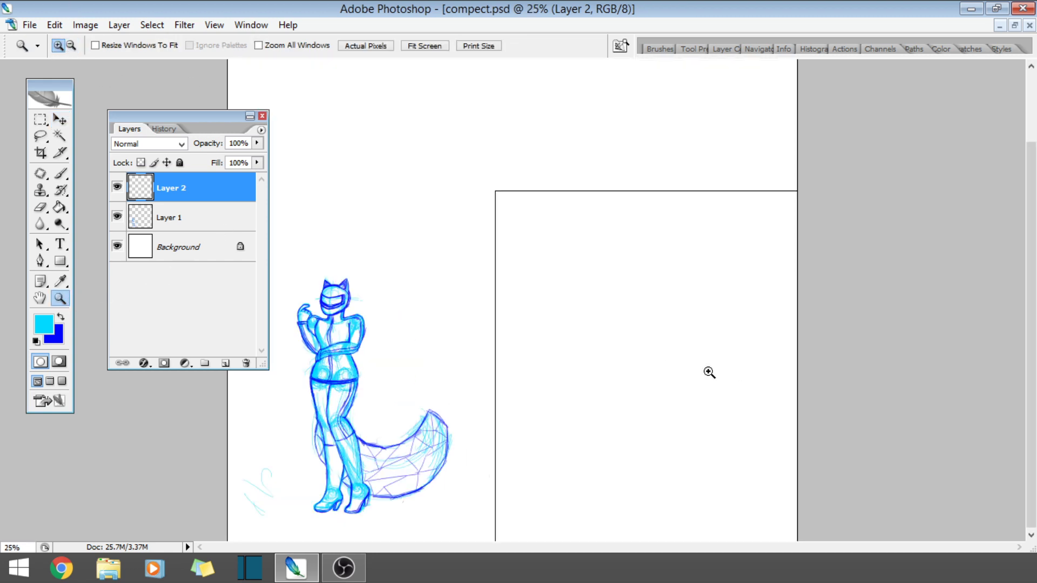
{"action": "left_click", "coordinate": [682, 354]}
{"action": "left_click", "coordinate": [734, 318]}
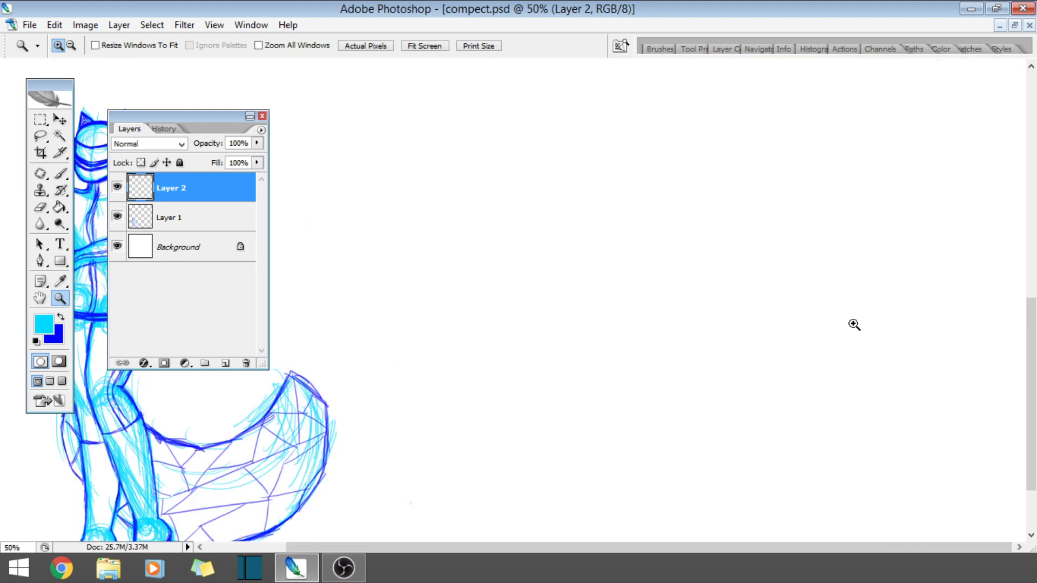
{"action": "scroll", "coordinate": [865, 331], "scroll_direction": "down", "scroll_amount": 2}
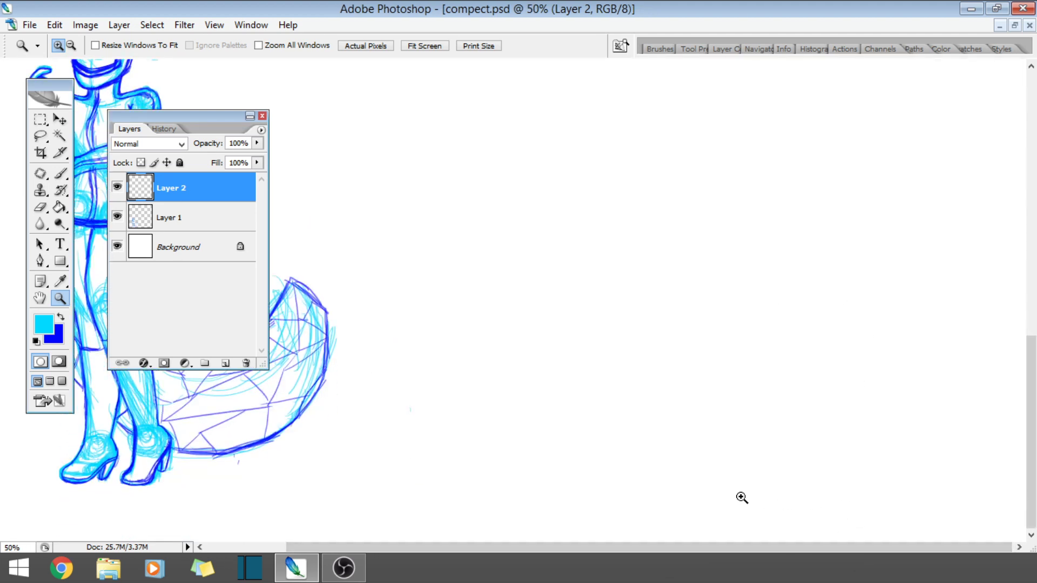
{"action": "left_click", "coordinate": [61, 172]}
- Sketch the second figure's cyan spine, hips and both legs on Layer 2
{"action": "mouse_move", "coordinate": [759, 148]}
{"action": "left_mouse_down"}
{"action": "mouse_move", "coordinate": [815, 207]}
{"action": "mouse_move", "coordinate": [824, 252]}
{"action": "left_mouse_up"}
{"action": "left_click_drag", "start_coordinate": [764, 110], "coordinate": [857, 322]}
{"action": "left_click_drag", "start_coordinate": [770, 159], "coordinate": [821, 335]}
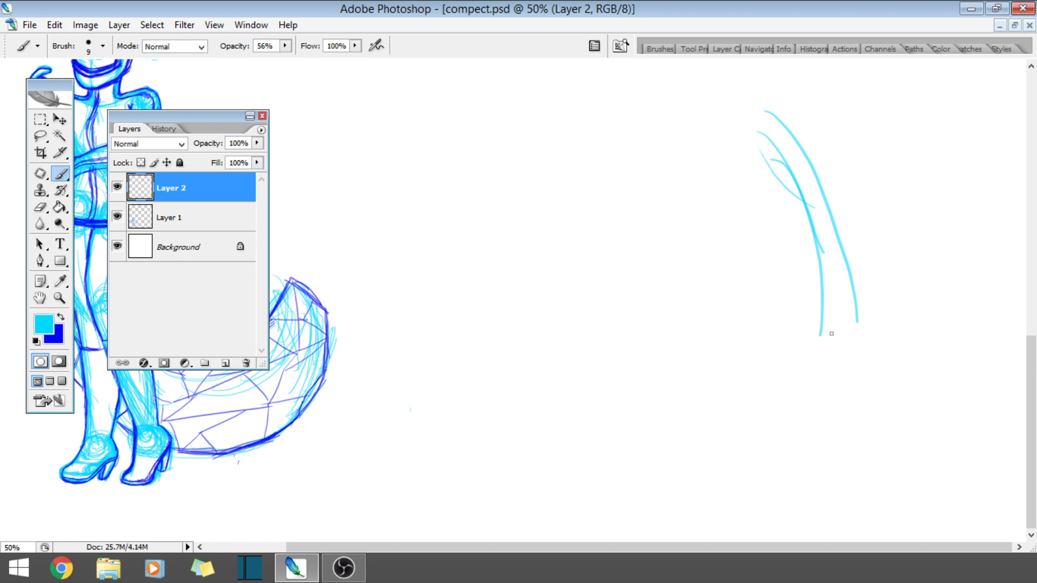
{"action": "mouse_move", "coordinate": [826, 330]}
{"action": "left_mouse_down"}
{"action": "mouse_move", "coordinate": [693, 424]}
{"action": "mouse_move", "coordinate": [666, 482]}
{"action": "left_mouse_up"}
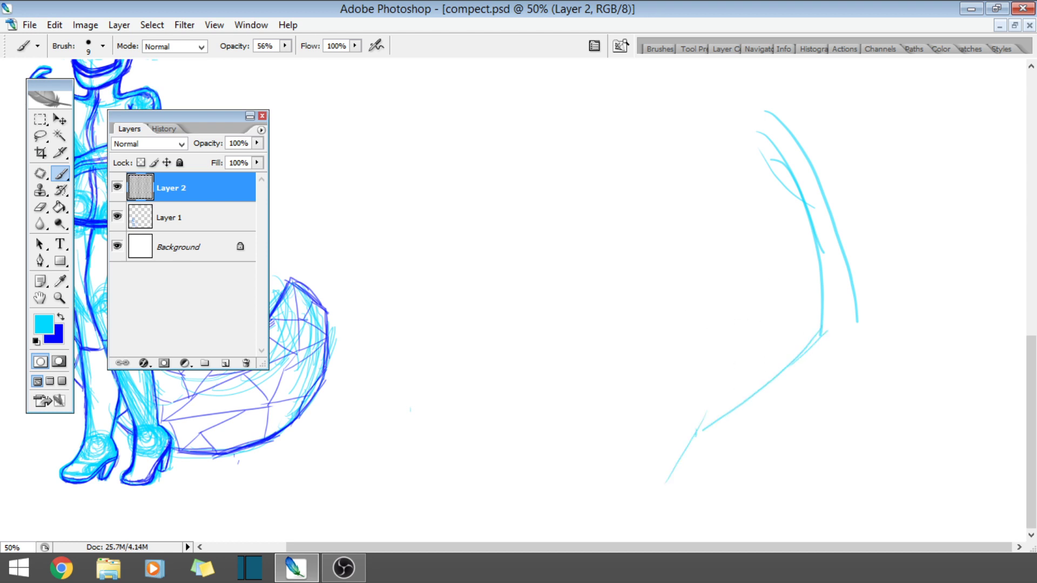
{"action": "left_click_drag", "start_coordinate": [696, 430], "coordinate": [646, 527]}
{"action": "left_click_drag", "start_coordinate": [694, 439], "coordinate": [657, 525]}
{"action": "mouse_move", "coordinate": [857, 322]}
{"action": "left_mouse_down"}
{"action": "mouse_move", "coordinate": [906, 439]}
{"action": "mouse_move", "coordinate": [951, 454]}
{"action": "mouse_move", "coordinate": [968, 513]}
{"action": "left_mouse_up"}
{"action": "left_click_drag", "start_coordinate": [901, 458], "coordinate": [971, 523]}
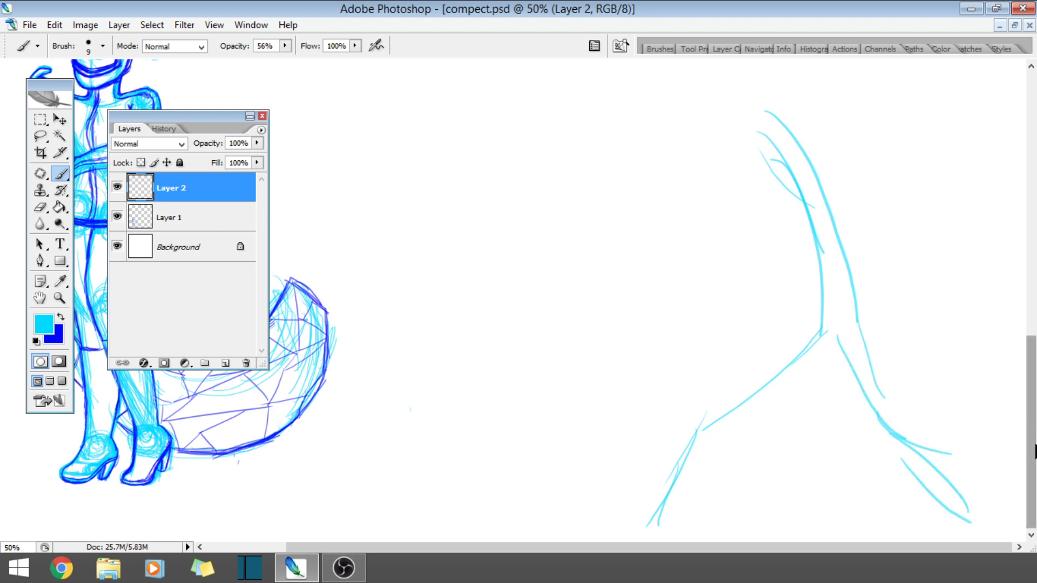
{"action": "left_click_drag", "start_coordinate": [940, 463], "coordinate": [988, 529]}
{"action": "left_click_drag", "start_coordinate": [945, 497], "coordinate": [977, 541]}
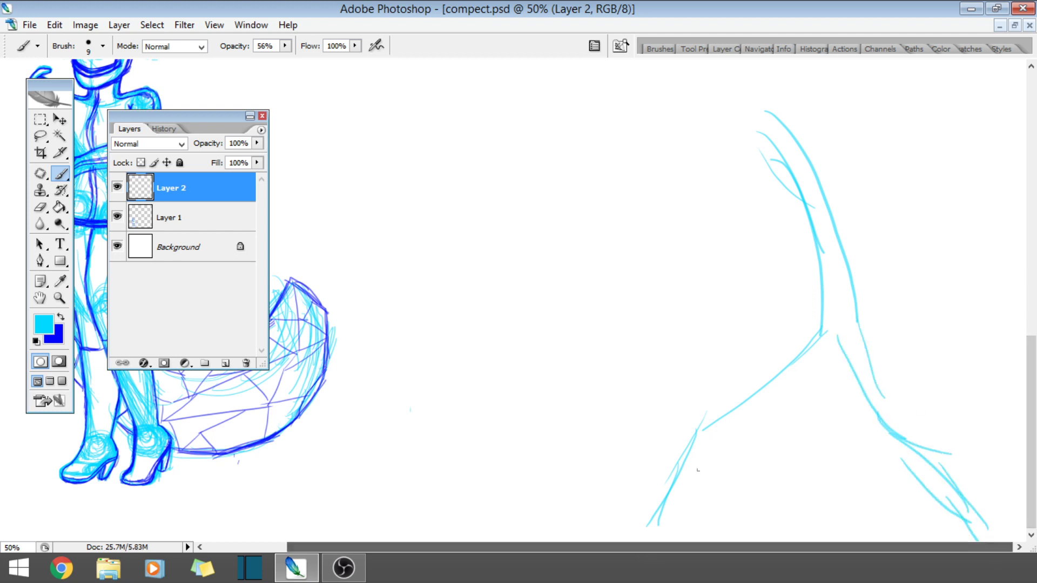
- Sketch both outstretched arms with upward-curving hands
{"action": "left_click_drag", "start_coordinate": [762, 128], "coordinate": [732, 201]}
{"action": "left_click_drag", "start_coordinate": [763, 127], "coordinate": [660, 240]}
{"action": "left_click_drag", "start_coordinate": [731, 172], "coordinate": [631, 275]}
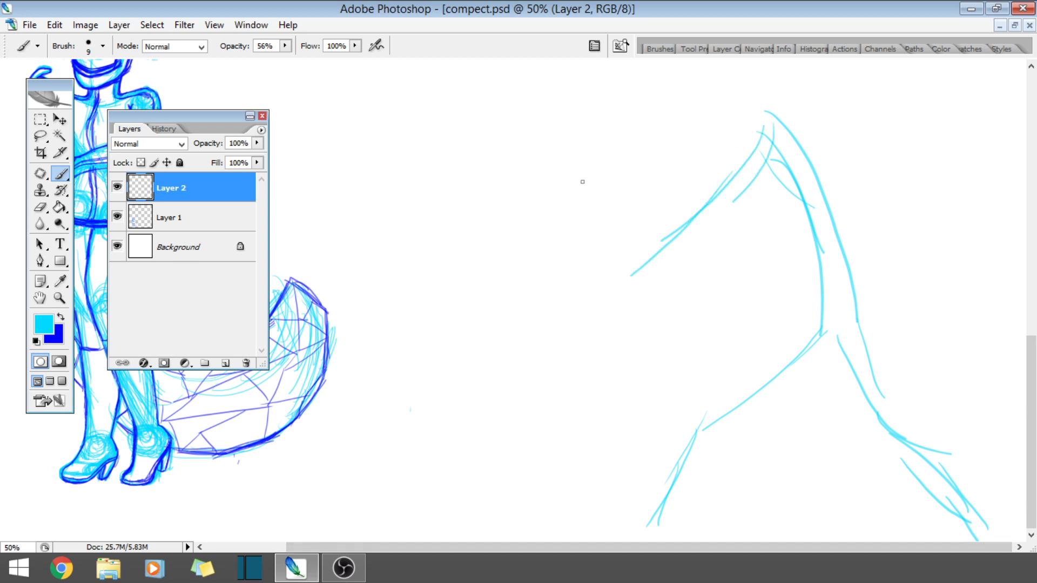
{"action": "left_click_drag", "start_coordinate": [511, 139], "coordinate": [654, 252]}
{"action": "left_click_drag", "start_coordinate": [551, 172], "coordinate": [648, 235]}
{"action": "left_click_drag", "start_coordinate": [583, 230], "coordinate": [658, 264]}
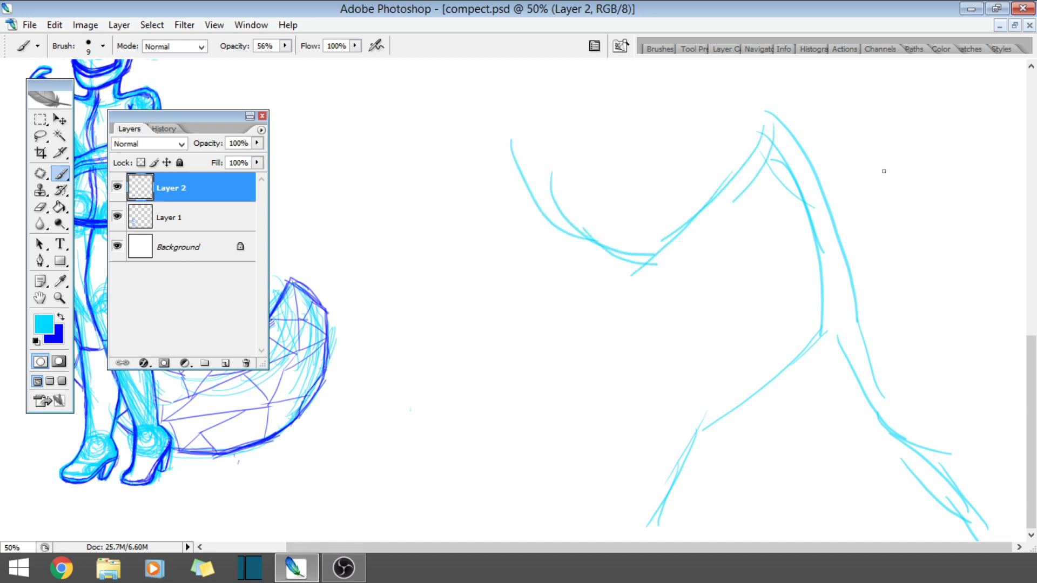
{"action": "left_click_drag", "start_coordinate": [801, 124], "coordinate": [885, 200]}
{"action": "mouse_move", "coordinate": [816, 145]}
{"action": "left_mouse_down"}
{"action": "mouse_move", "coordinate": [871, 200]}
{"action": "mouse_move", "coordinate": [942, 230]}
{"action": "left_mouse_up"}
{"action": "left_click_drag", "start_coordinate": [831, 179], "coordinate": [950, 244]}
{"action": "mouse_move", "coordinate": [873, 217]}
{"action": "left_mouse_down"}
{"action": "mouse_move", "coordinate": [974, 246]}
{"action": "mouse_move", "coordinate": [1024, 201]}
{"action": "left_mouse_up"}
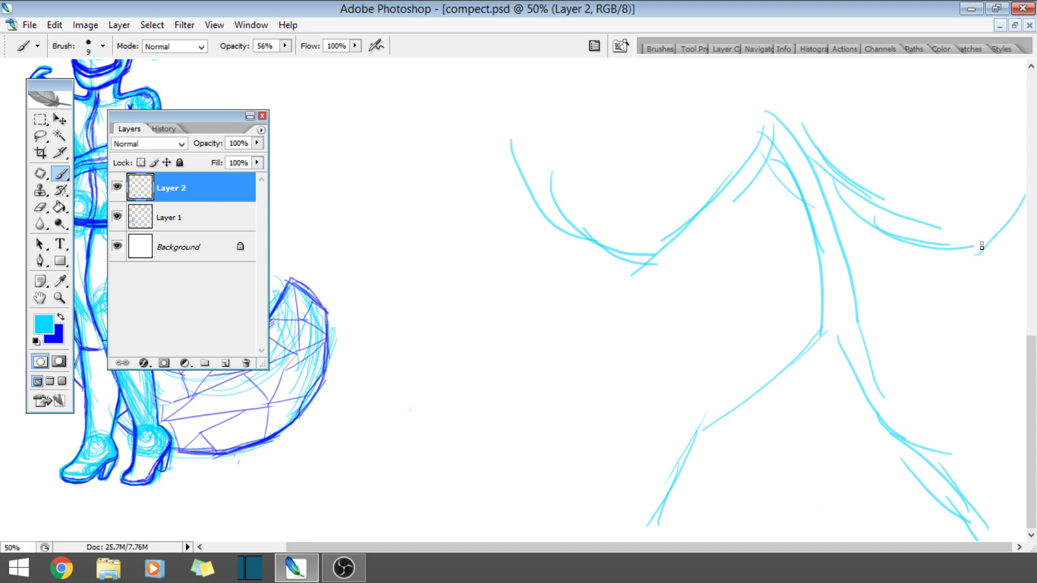
{"action": "left_click_drag", "start_coordinate": [980, 251], "coordinate": [1025, 205]}
{"action": "left_click_drag", "start_coordinate": [1018, 154], "coordinate": [1016, 194]}
{"action": "left_click_drag", "start_coordinate": [1033, 374], "coordinate": [1033, 315]}
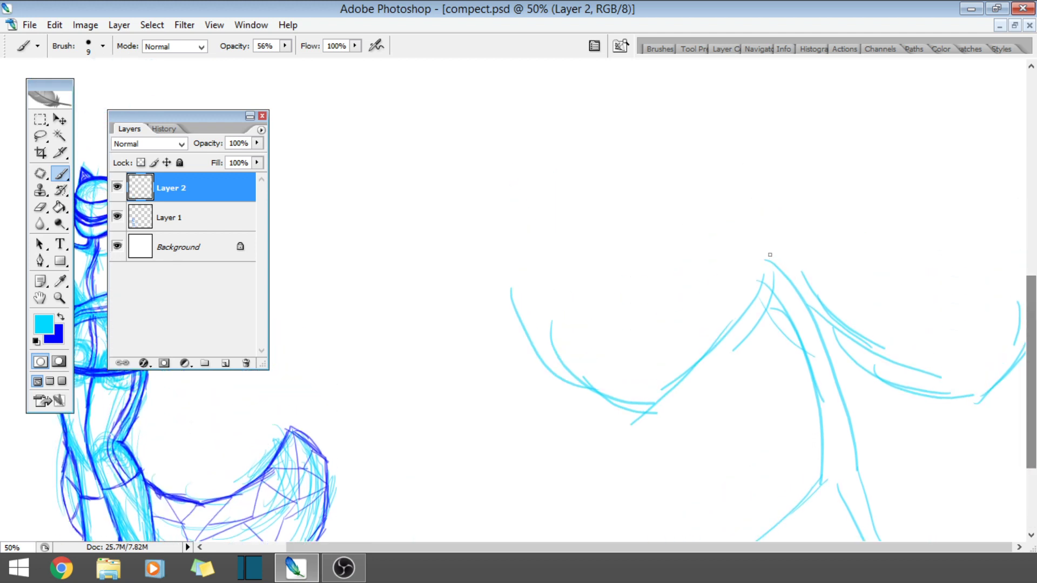
- Draw the head outline, spiky hair, face and jaw, and two pointed ears
{"action": "left_click_drag", "start_coordinate": [768, 252], "coordinate": [743, 239]}
{"action": "mouse_move", "coordinate": [739, 263]}
{"action": "left_mouse_down"}
{"action": "mouse_move", "coordinate": [770, 274]}
{"action": "mouse_move", "coordinate": [814, 267]}
{"action": "left_mouse_up"}
{"action": "mouse_move", "coordinate": [744, 215]}
{"action": "left_mouse_down"}
{"action": "mouse_move", "coordinate": [721, 237]}
{"action": "mouse_move", "coordinate": [660, 260]}
{"action": "mouse_move", "coordinate": [756, 199]}
{"action": "left_mouse_up"}
{"action": "mouse_move", "coordinate": [656, 237]}
{"action": "left_mouse_down"}
{"action": "mouse_move", "coordinate": [788, 204]}
{"action": "mouse_move", "coordinate": [683, 276]}
{"action": "mouse_move", "coordinate": [701, 240]}
{"action": "mouse_move", "coordinate": [755, 252]}
{"action": "left_mouse_up"}
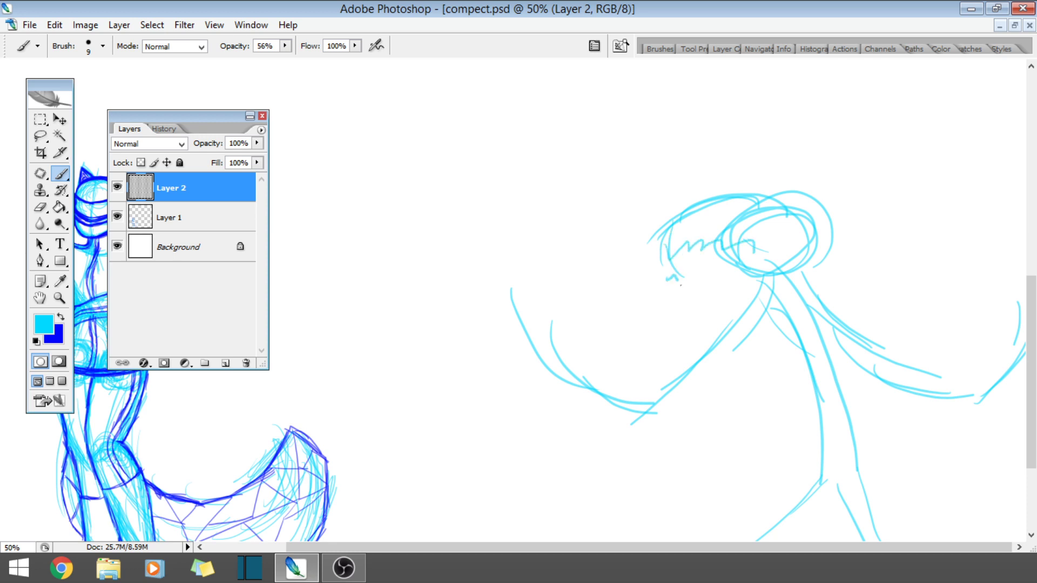
{"action": "mouse_move", "coordinate": [679, 285]}
{"action": "left_mouse_down"}
{"action": "mouse_move", "coordinate": [766, 246]}
{"action": "mouse_move", "coordinate": [696, 303]}
{"action": "mouse_move", "coordinate": [811, 266]}
{"action": "left_mouse_up"}
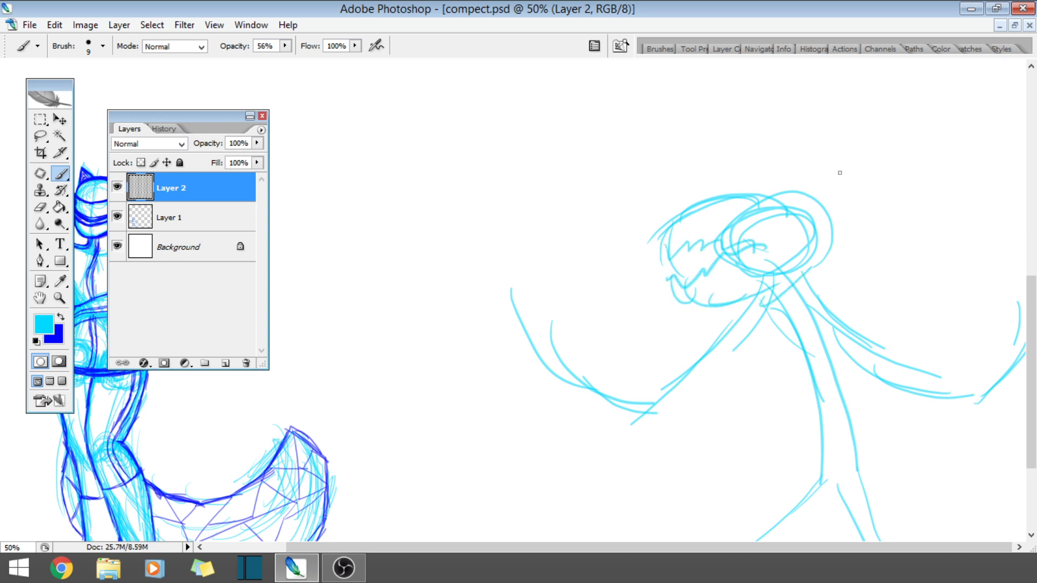
{"action": "mouse_move", "coordinate": [772, 206]}
{"action": "left_mouse_down"}
{"action": "mouse_move", "coordinate": [847, 162]}
{"action": "mouse_move", "coordinate": [850, 147]}
{"action": "mouse_move", "coordinate": [837, 226]}
{"action": "left_mouse_up"}
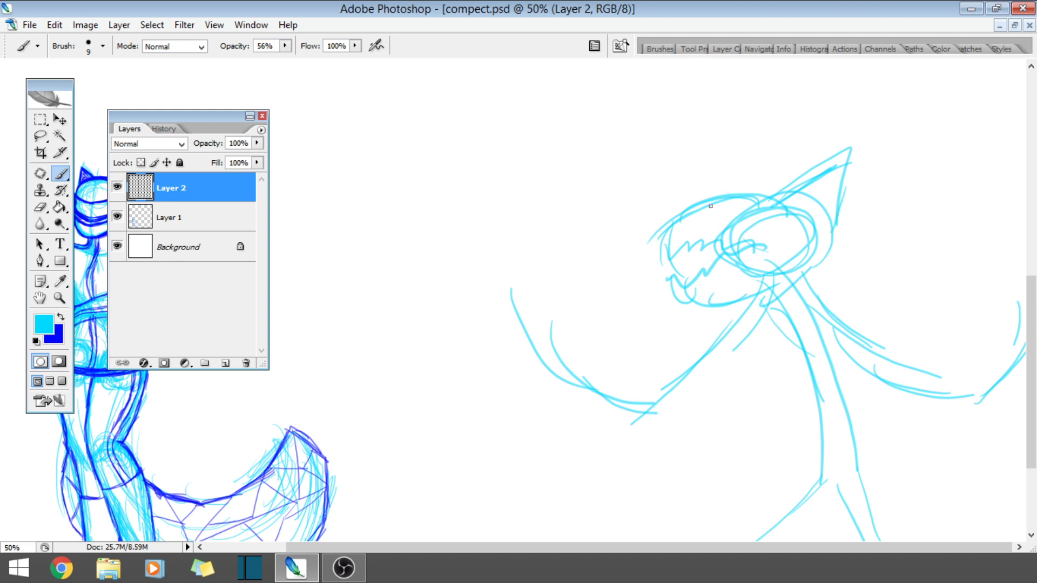
{"action": "mouse_move", "coordinate": [718, 194]}
{"action": "left_mouse_down"}
{"action": "mouse_move", "coordinate": [752, 192]}
{"action": "mouse_move", "coordinate": [774, 209]}
{"action": "left_mouse_up"}
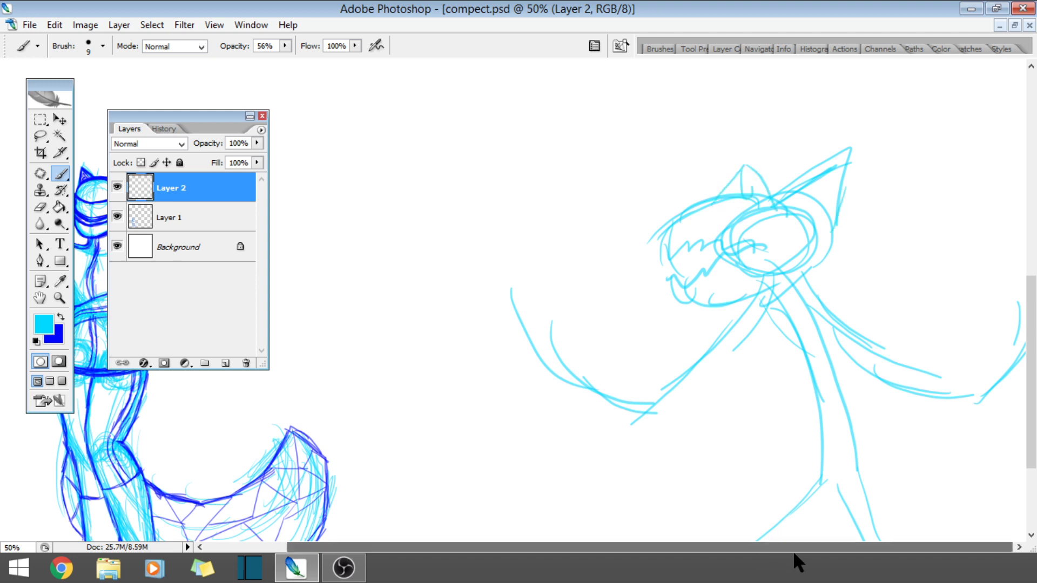
- Clear the face selection and move the cyan sketch up and to the left
{"action": "key", "text": "m"}
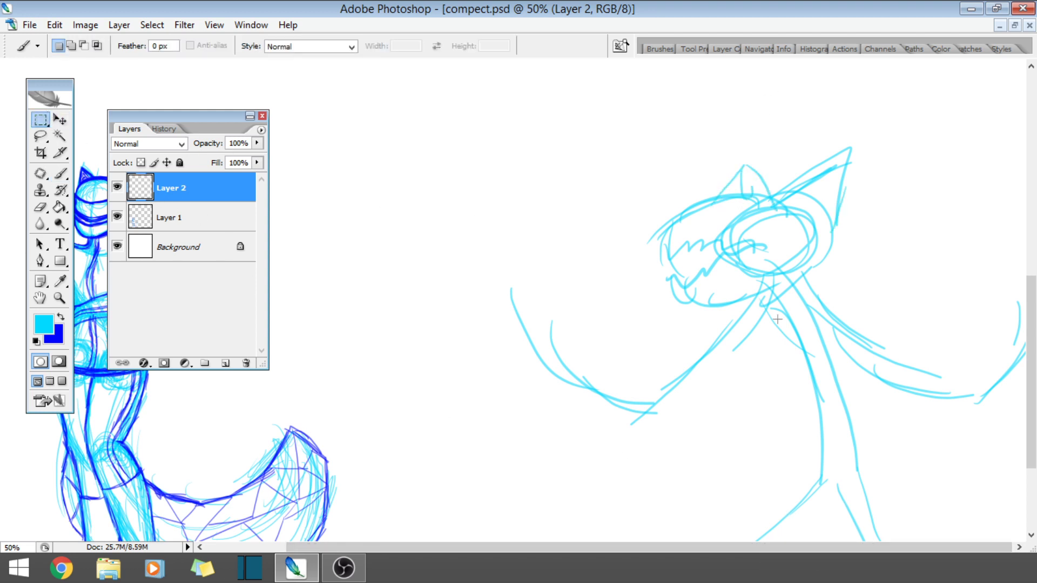
{"action": "left_click_drag", "start_coordinate": [805, 333], "coordinate": [650, 245]}
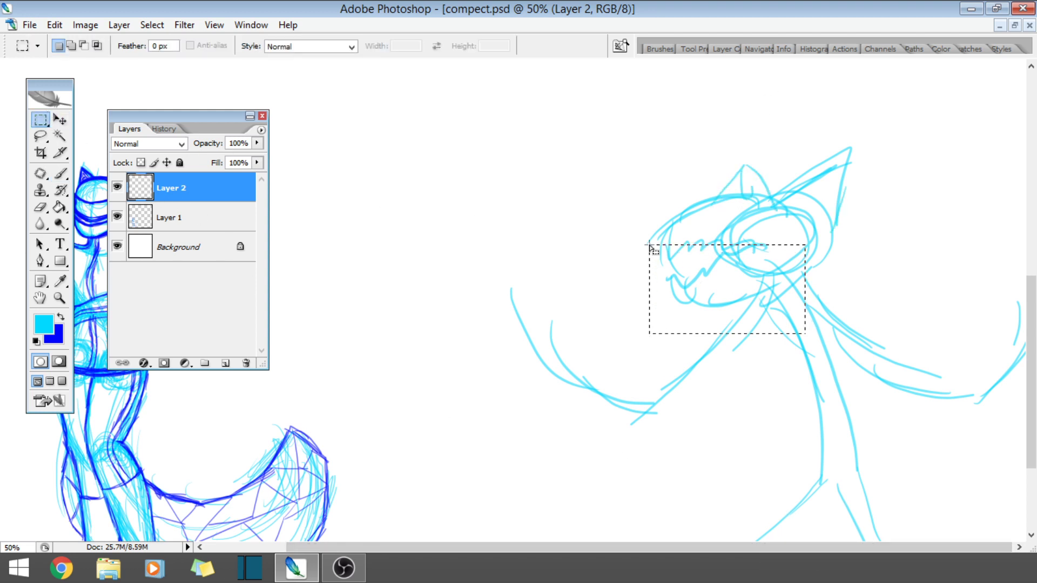
{"action": "left_click", "coordinate": [61, 116]}
{"action": "left_click", "coordinate": [151, 25]}
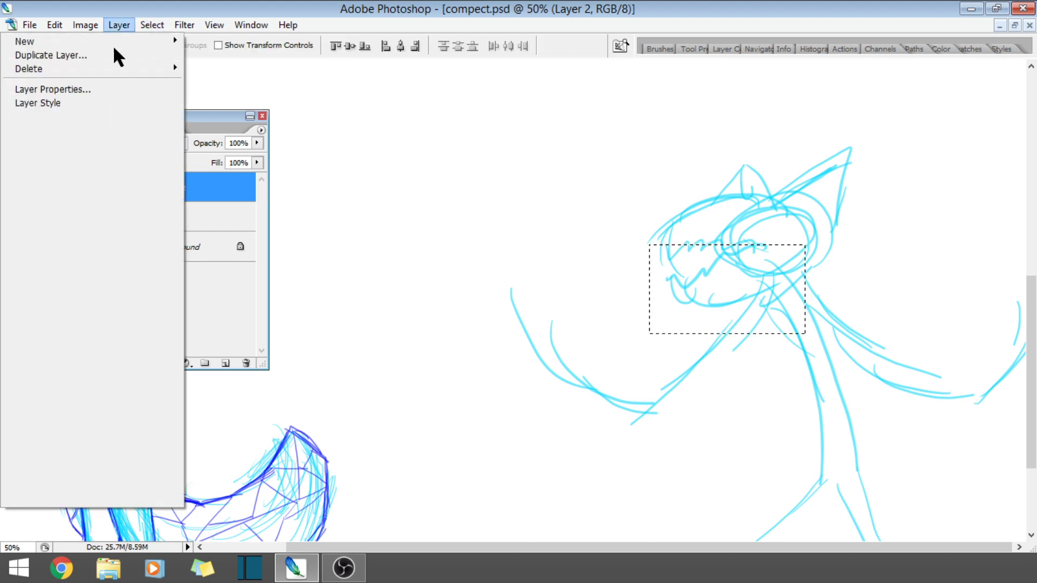
{"action": "left_click", "coordinate": [59, 54]}
{"action": "scroll", "coordinate": [724, 242], "scroll_direction": "down", "scroll_amount": 5}
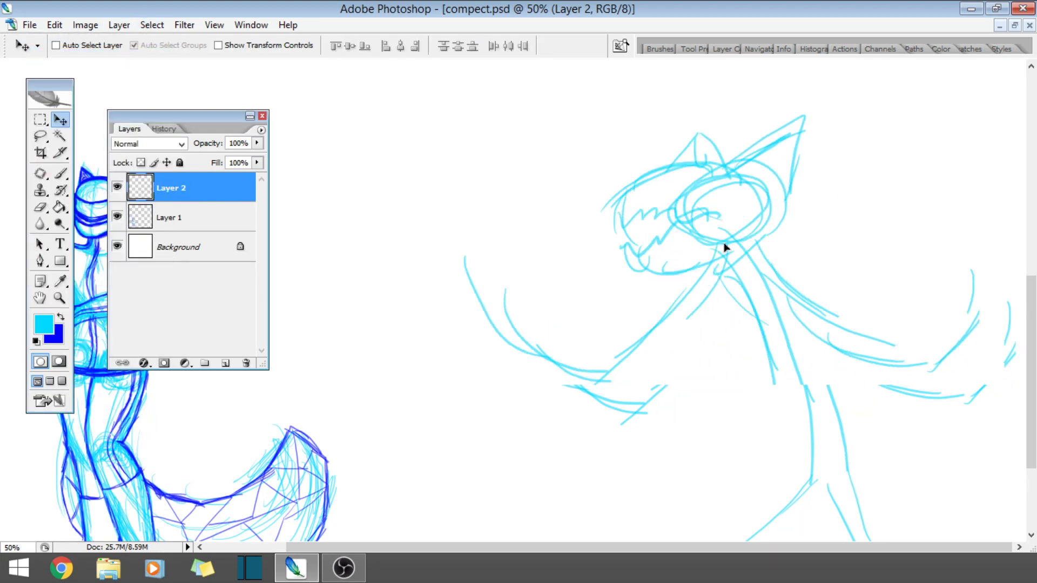
{"action": "left_click_drag", "start_coordinate": [728, 420], "coordinate": [688, 374]}
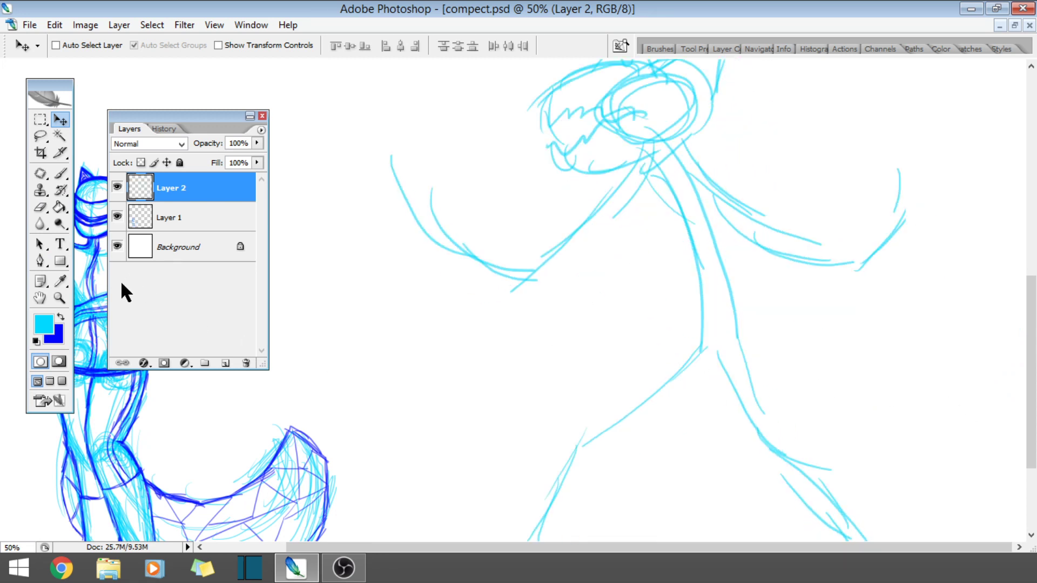
- Zoom out to 25% so both figures fit in view
{"action": "left_click", "coordinate": [62, 296]}
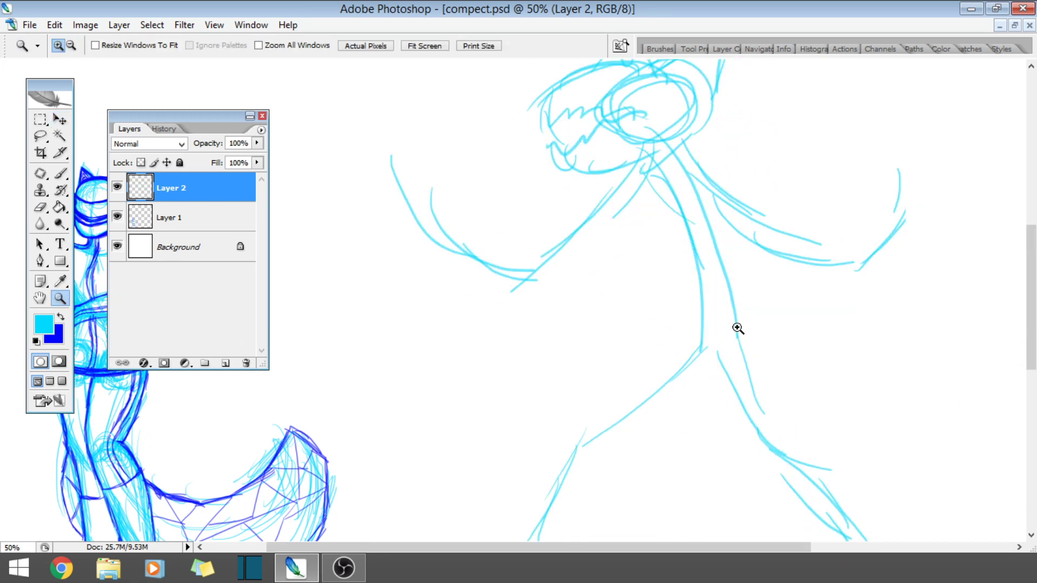
{"action": "left_click", "coordinate": [568, 267]}
{"action": "left_click", "coordinate": [71, 45]}
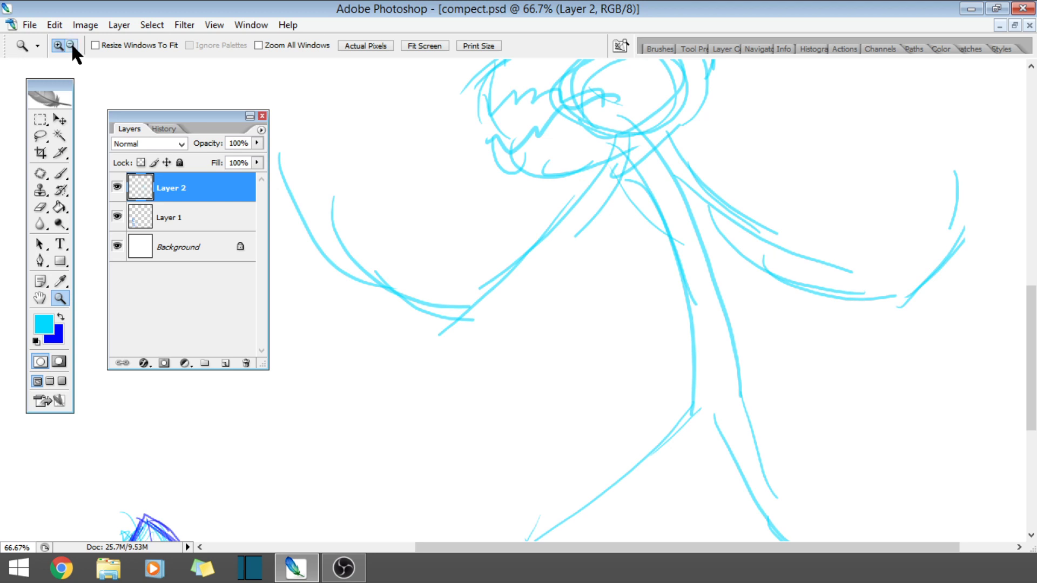
{"action": "left_click", "coordinate": [675, 297]}
{"action": "left_click", "coordinate": [759, 313]}
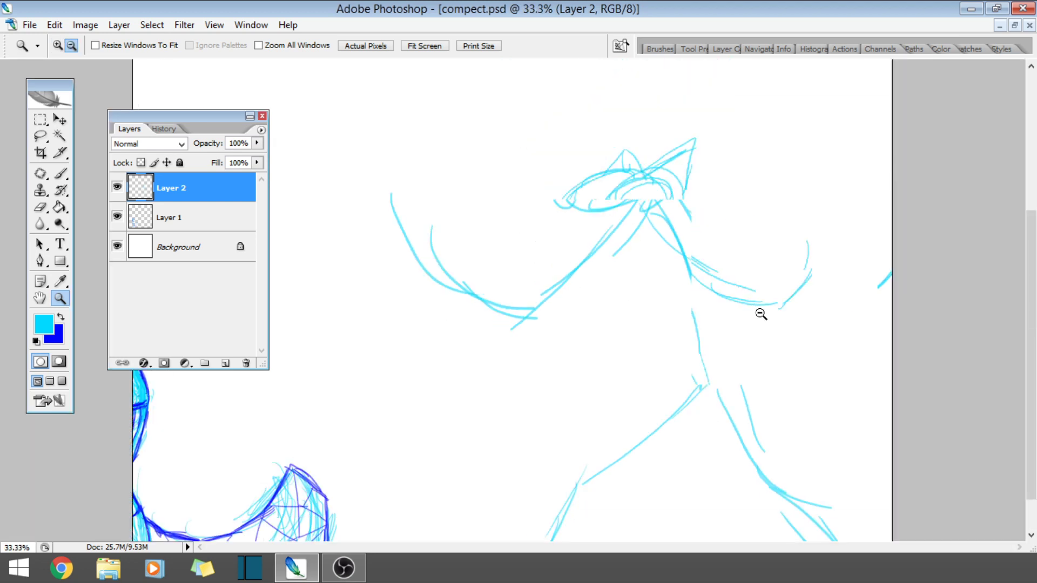
{"action": "left_click", "coordinate": [764, 316]}
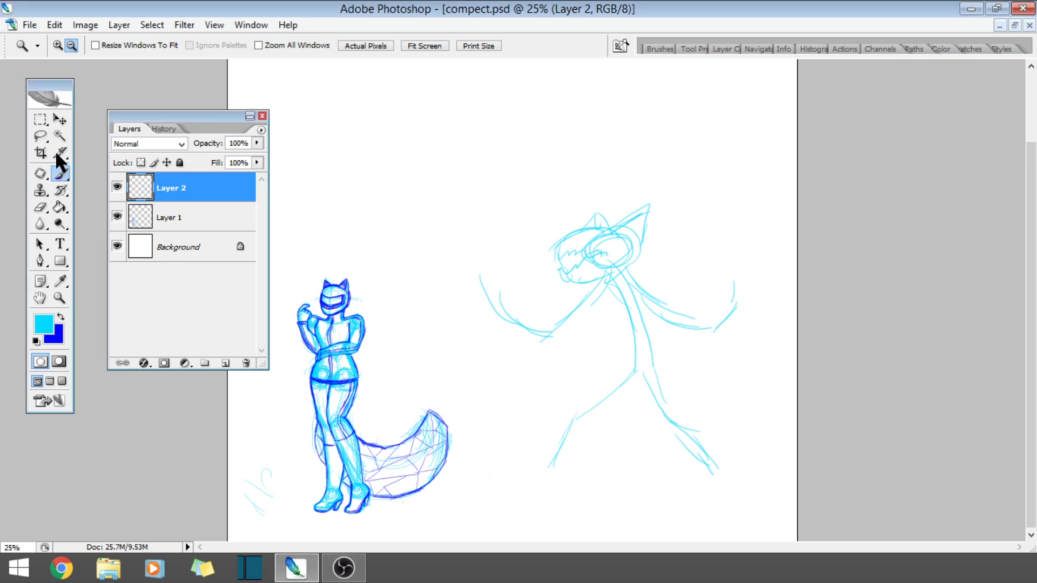
- Lengthen the cyan figure's legs and arms and add small circles above both hands
{"action": "left_click", "coordinate": [61, 173]}
{"action": "left_click_drag", "start_coordinate": [549, 452], "coordinate": [528, 511]}
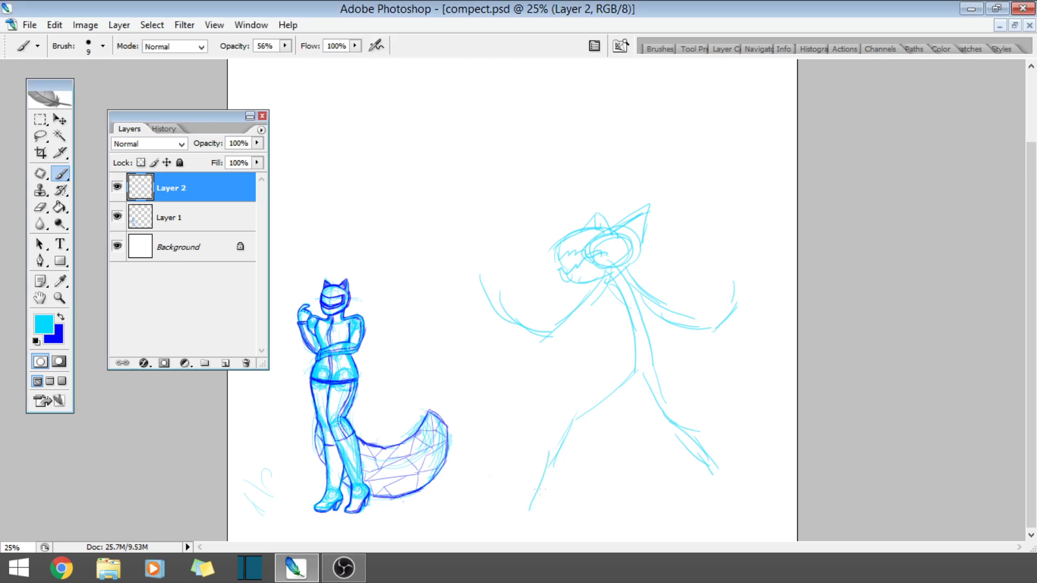
{"action": "left_click_drag", "start_coordinate": [576, 438], "coordinate": [533, 500]}
{"action": "mouse_move", "coordinate": [699, 460]}
{"action": "left_mouse_down"}
{"action": "mouse_move", "coordinate": [726, 493]}
{"action": "mouse_move", "coordinate": [757, 506]}
{"action": "left_mouse_up"}
{"action": "left_click_drag", "start_coordinate": [721, 331], "coordinate": [763, 286]}
{"action": "left_click_drag", "start_coordinate": [756, 242], "coordinate": [738, 314]}
{"action": "left_click_drag", "start_coordinate": [774, 252], "coordinate": [740, 320]}
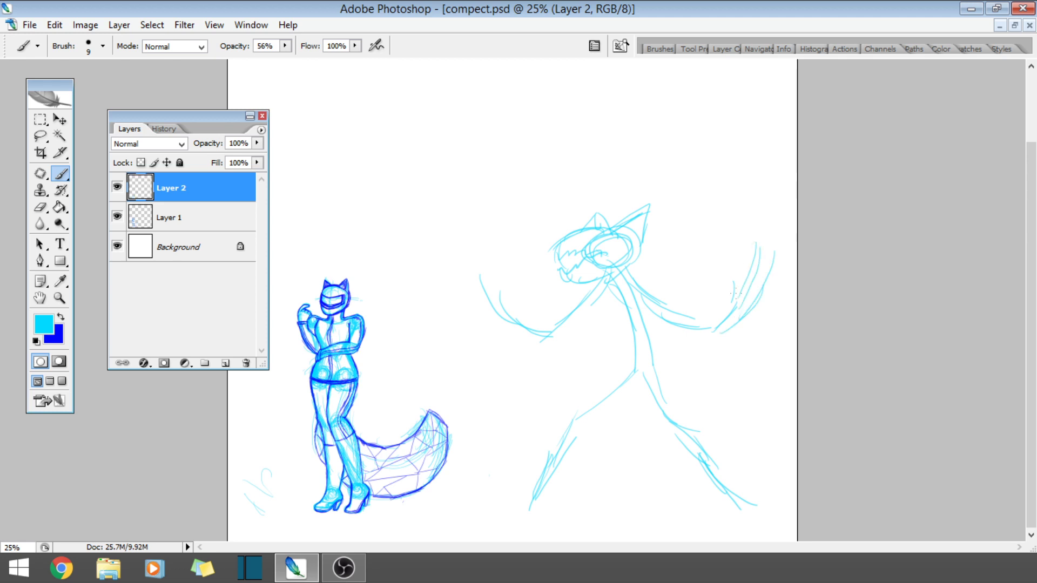
{"action": "left_click_drag", "start_coordinate": [758, 235], "coordinate": [732, 303]}
{"action": "left_click_drag", "start_coordinate": [506, 229], "coordinate": [505, 220]}
{"action": "left_click_drag", "start_coordinate": [502, 225], "coordinate": [504, 226]}
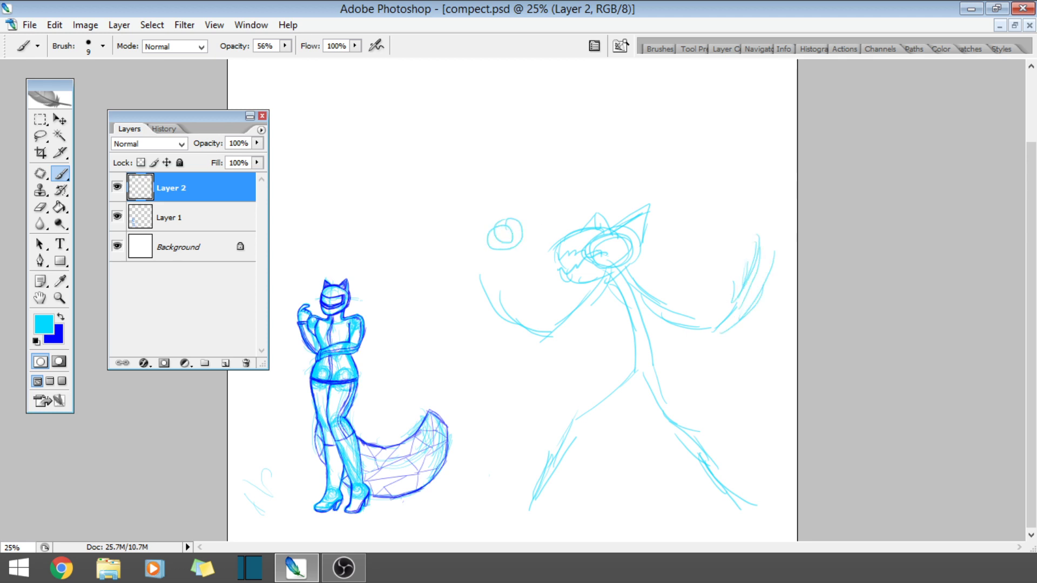
{"action": "left_click_drag", "start_coordinate": [778, 211], "coordinate": [775, 214]}
- Add big sweeping curves at the lower left, hips and flowing tail on the right
{"action": "left_click_drag", "start_coordinate": [600, 434], "coordinate": [479, 368]}
{"action": "left_click_drag", "start_coordinate": [519, 327], "coordinate": [509, 424]}
{"action": "mouse_move", "coordinate": [618, 397]}
{"action": "left_mouse_down"}
{"action": "mouse_move", "coordinate": [616, 319]}
{"action": "mouse_move", "coordinate": [600, 372]}
{"action": "left_mouse_up"}
{"action": "left_click_drag", "start_coordinate": [652, 378], "coordinate": [743, 356]}
{"action": "mouse_move", "coordinate": [686, 393]}
{"action": "left_mouse_down"}
{"action": "mouse_move", "coordinate": [791, 347]}
{"action": "mouse_move", "coordinate": [762, 377]}
{"action": "mouse_move", "coordinate": [736, 248]}
{"action": "left_mouse_up"}
{"action": "left_click_drag", "start_coordinate": [762, 376], "coordinate": [782, 292]}
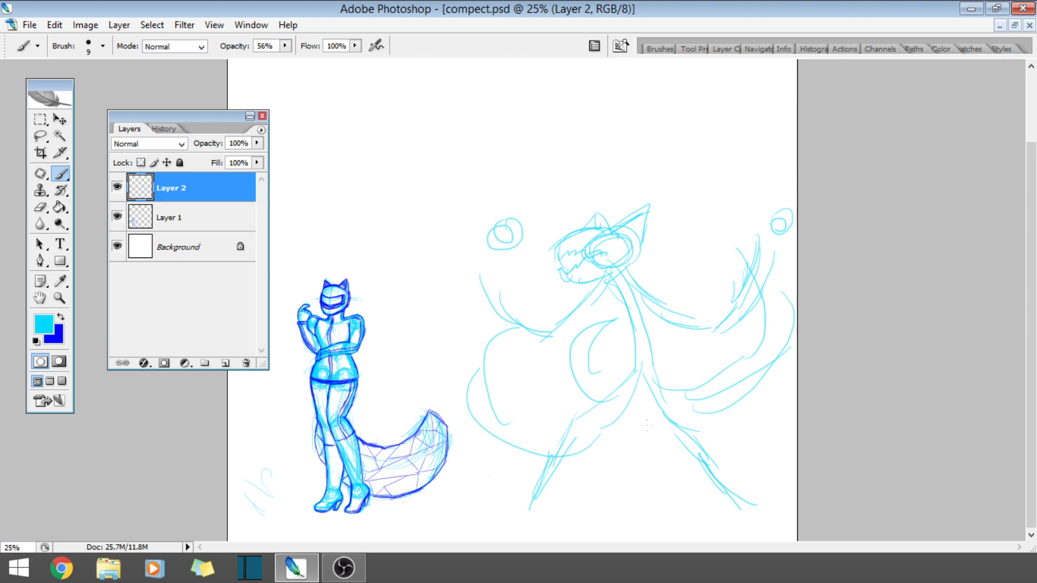
{"action": "left_click_drag", "start_coordinate": [646, 425], "coordinate": [742, 479]}
{"action": "mouse_move", "coordinate": [702, 447]}
{"action": "left_mouse_down"}
{"action": "mouse_move", "coordinate": [763, 486]}
{"action": "mouse_move", "coordinate": [797, 454]}
{"action": "left_mouse_up"}
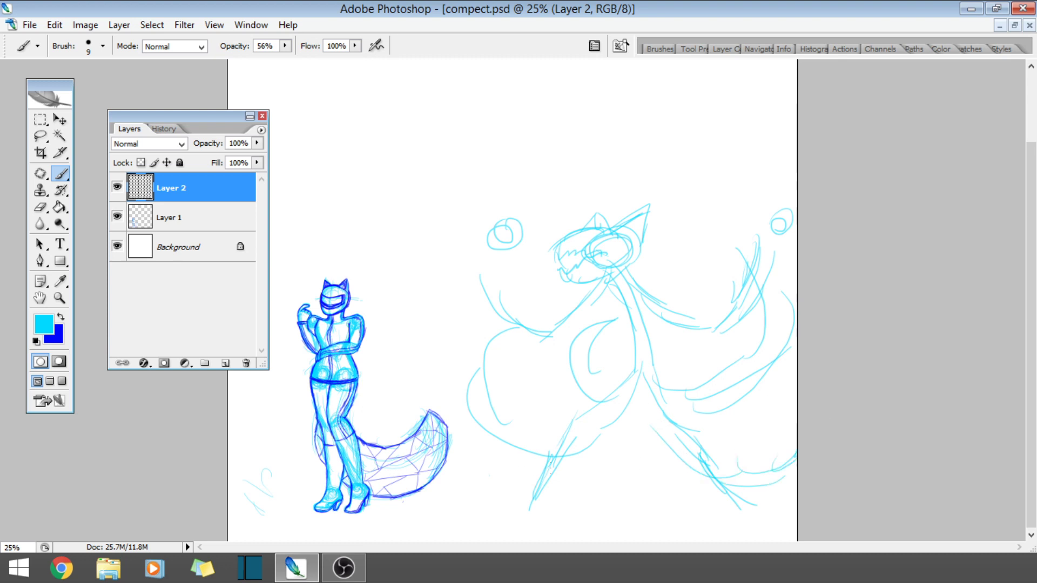
- Add curves along the belly, chest, neck, back and the figure's right side
{"action": "left_click_drag", "start_coordinate": [634, 449], "coordinate": [569, 490]}
{"action": "mouse_move", "coordinate": [578, 464]}
{"action": "left_mouse_down"}
{"action": "mouse_move", "coordinate": [532, 484]}
{"action": "mouse_move", "coordinate": [491, 429]}
{"action": "left_mouse_up"}
{"action": "left_click_drag", "start_coordinate": [473, 392], "coordinate": [546, 485]}
{"action": "mouse_move", "coordinate": [559, 484]}
{"action": "left_mouse_down"}
{"action": "mouse_move", "coordinate": [519, 473]}
{"action": "mouse_move", "coordinate": [468, 327]}
{"action": "left_mouse_up"}
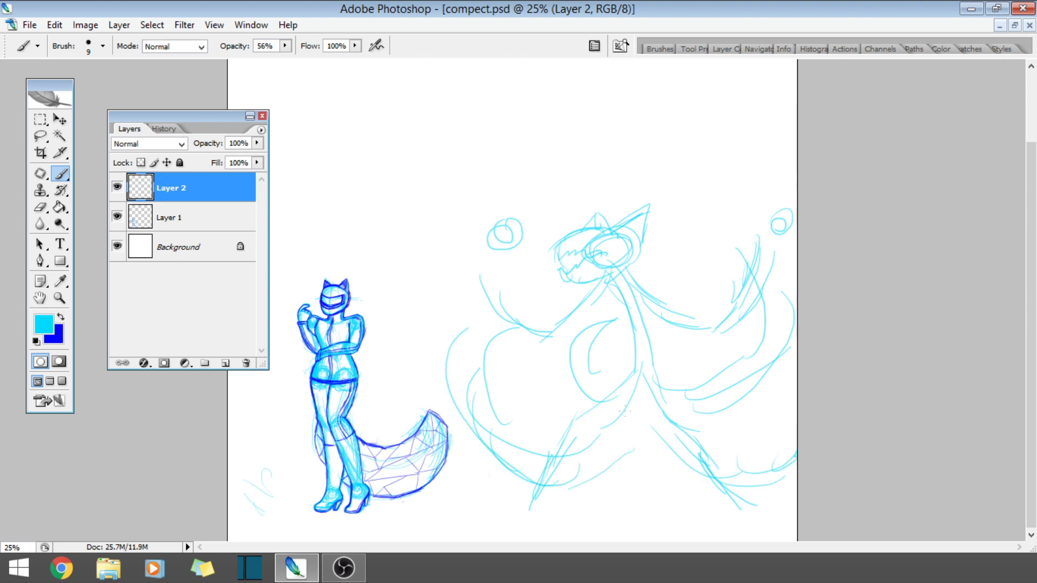
{"action": "left_click_drag", "start_coordinate": [633, 418], "coordinate": [539, 342]}
{"action": "left_click_drag", "start_coordinate": [601, 401], "coordinate": [588, 299]}
{"action": "mouse_move", "coordinate": [662, 382]}
{"action": "left_mouse_down"}
{"action": "mouse_move", "coordinate": [646, 372]}
{"action": "mouse_move", "coordinate": [659, 257]}
{"action": "left_mouse_up"}
{"action": "left_click_drag", "start_coordinate": [655, 326], "coordinate": [681, 247]}
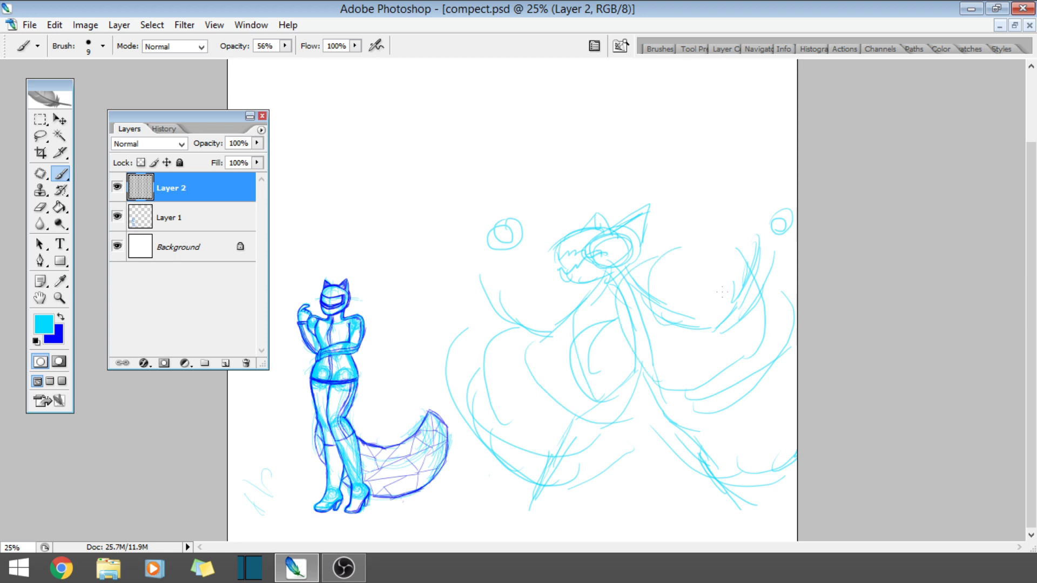
{"action": "left_click_drag", "start_coordinate": [786, 316], "coordinate": [685, 359]}
{"action": "left_click_drag", "start_coordinate": [753, 284], "coordinate": [705, 345]}
{"action": "left_click_drag", "start_coordinate": [745, 316], "coordinate": [713, 367]}
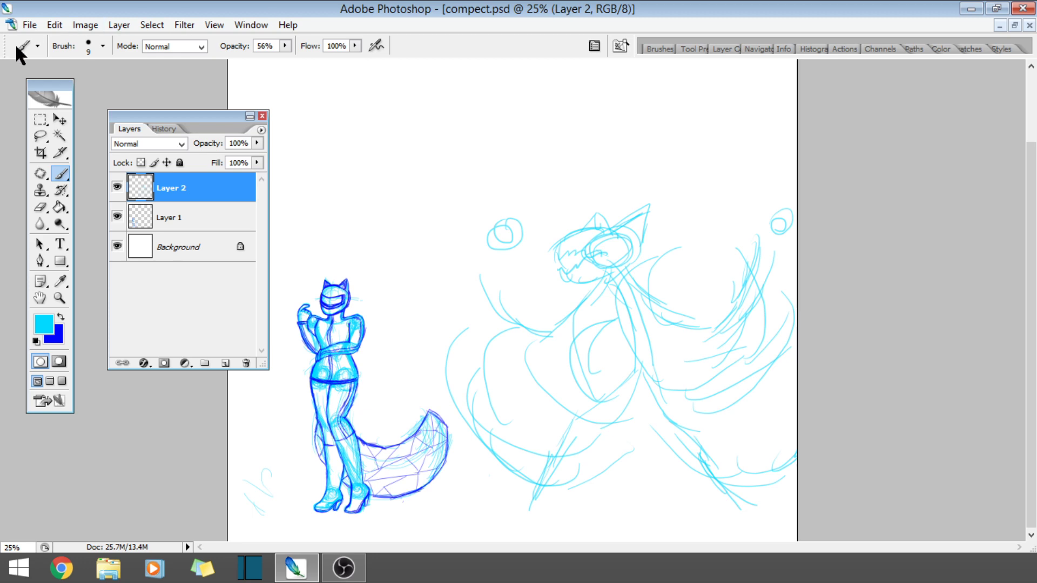
{"action": "left_click", "coordinate": [44, 24]}
- Save compect.psd and switch over to OBS
{"action": "mouse_move", "coordinate": [24, 26]}
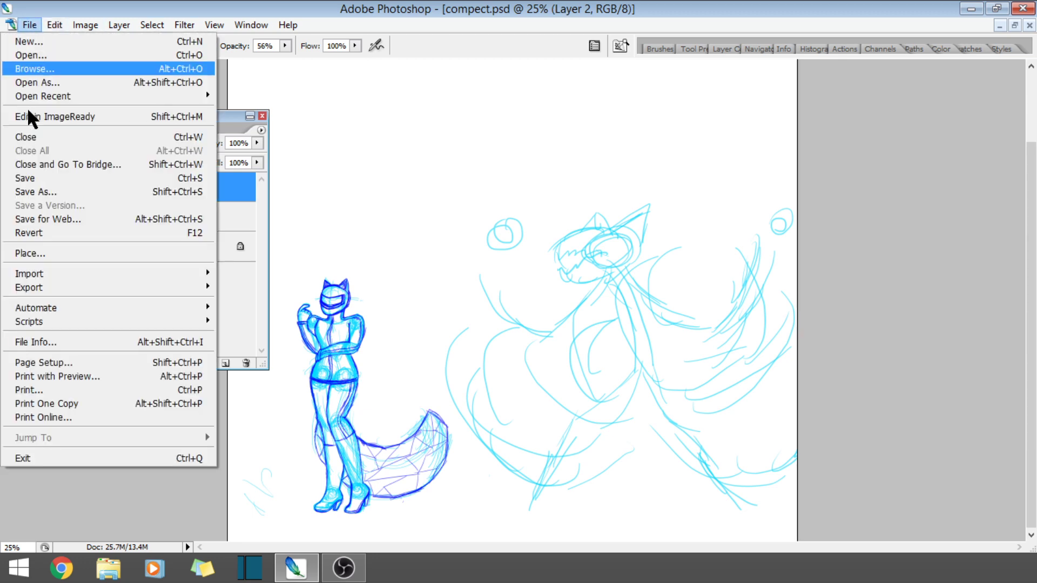
{"action": "left_click", "coordinate": [41, 176]}
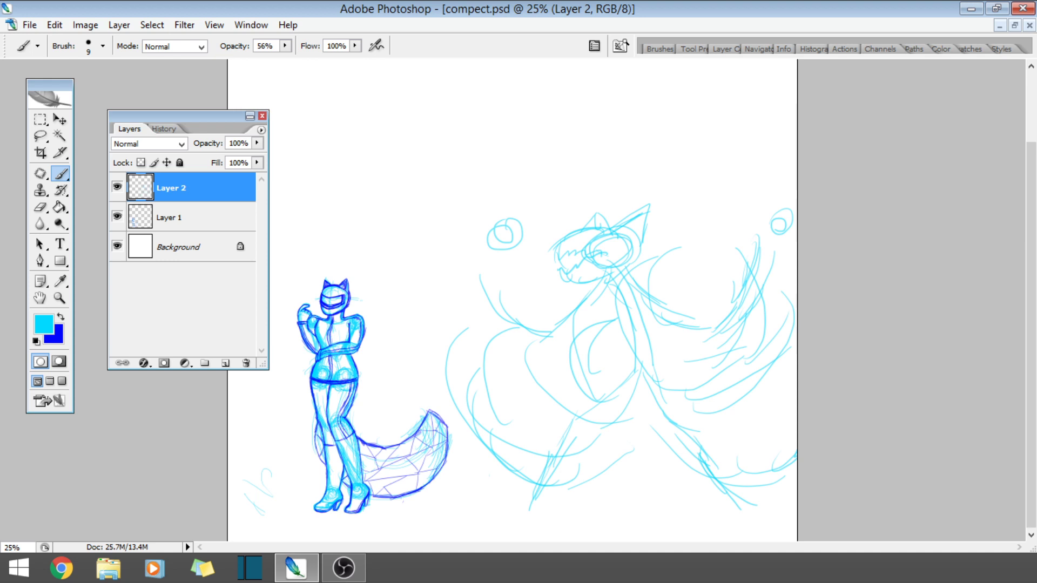
{"action": "key", "text": "alt+Tab"}
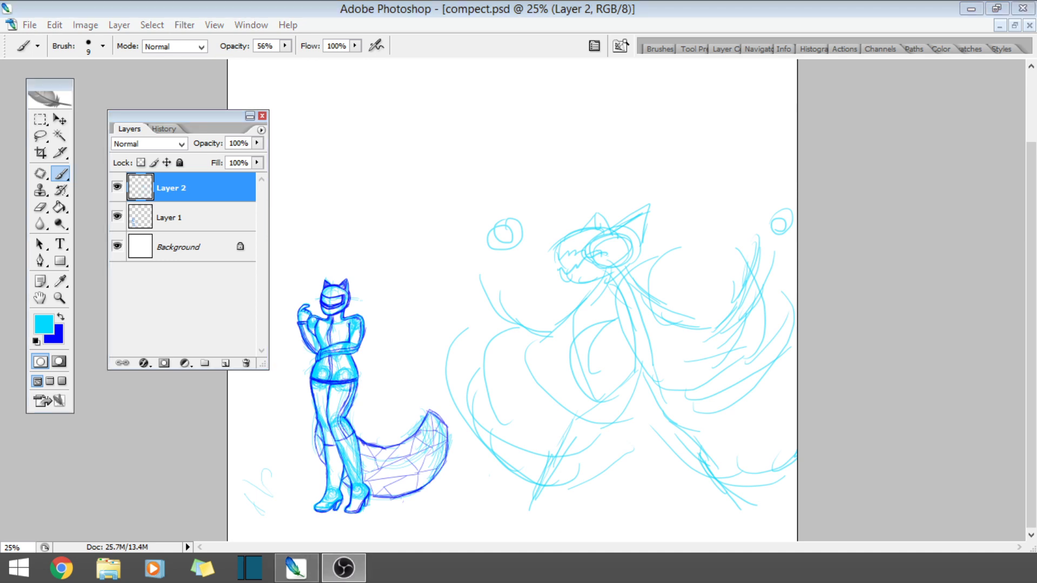